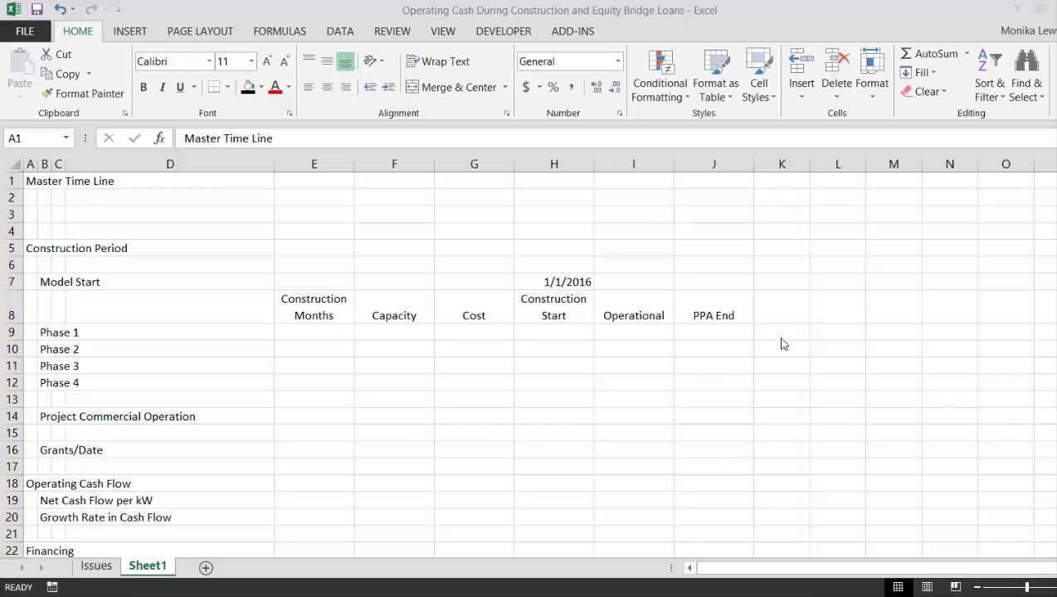
# Add the label "Equity Bridge Loan" in cell B30, below the Senior Loan entries of the Financing section.
pyautogui.click(328, 348)
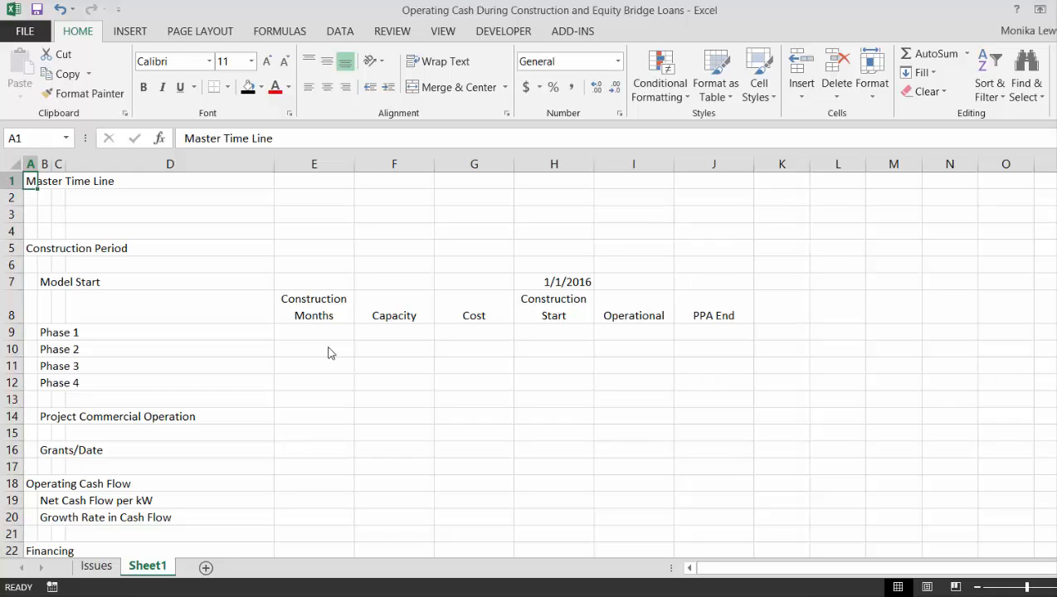
pyautogui.click(327, 339)
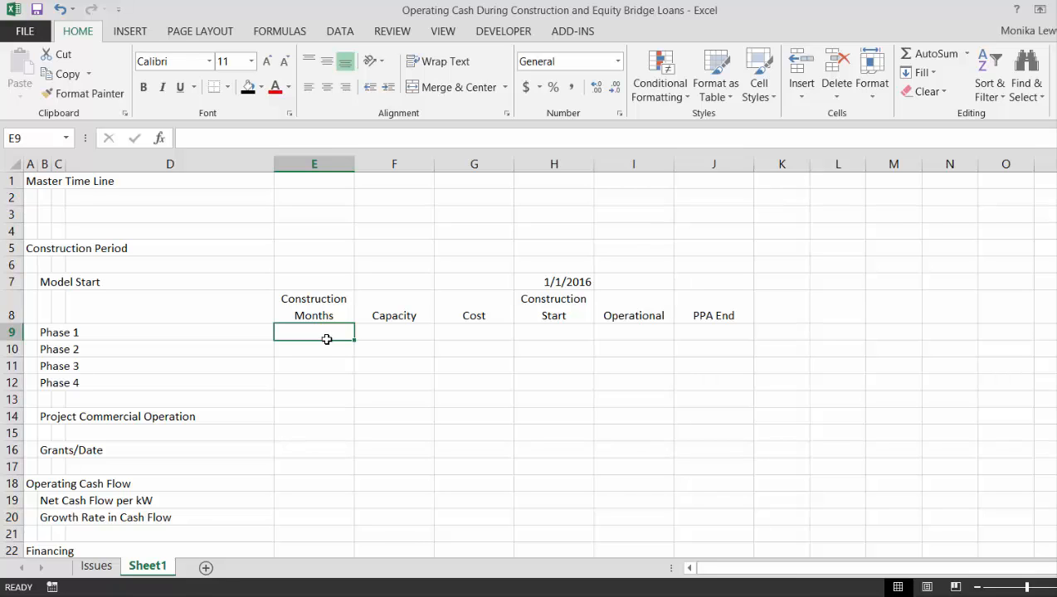
pyautogui.press('Down')
pyautogui.press('Down')
pyautogui.press('Down')
pyautogui.press('Down')
pyautogui.press('Down')
pyautogui.press('Down')
pyautogui.press('Down')
pyautogui.press('Down')
pyautogui.press('Down')
pyautogui.press('Down')
pyautogui.press('Down')
pyautogui.press('Down')
pyautogui.press('Down')
pyautogui.press('Down')
pyautogui.press('Down')
pyautogui.press('Down')
pyautogui.press('Down')
pyautogui.press('Down')
pyautogui.press('Down')
pyautogui.press('Down')
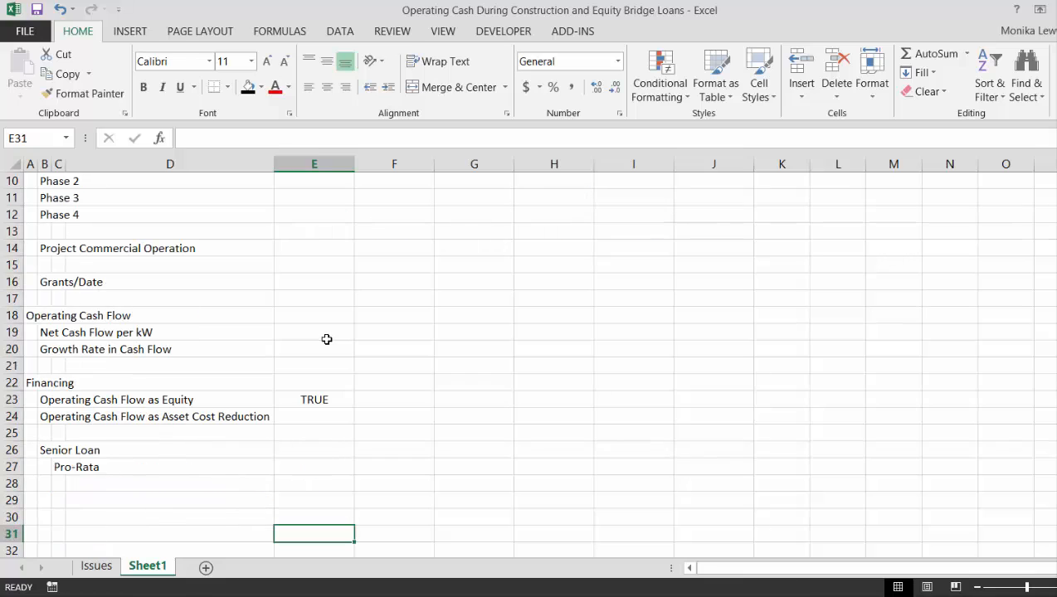
pyautogui.press('Up')
pyautogui.press('Up')
pyautogui.press('Left')
pyautogui.press('Left')
pyautogui.press('Left')
pyautogui.press('Up')
pyautogui.press('Up')
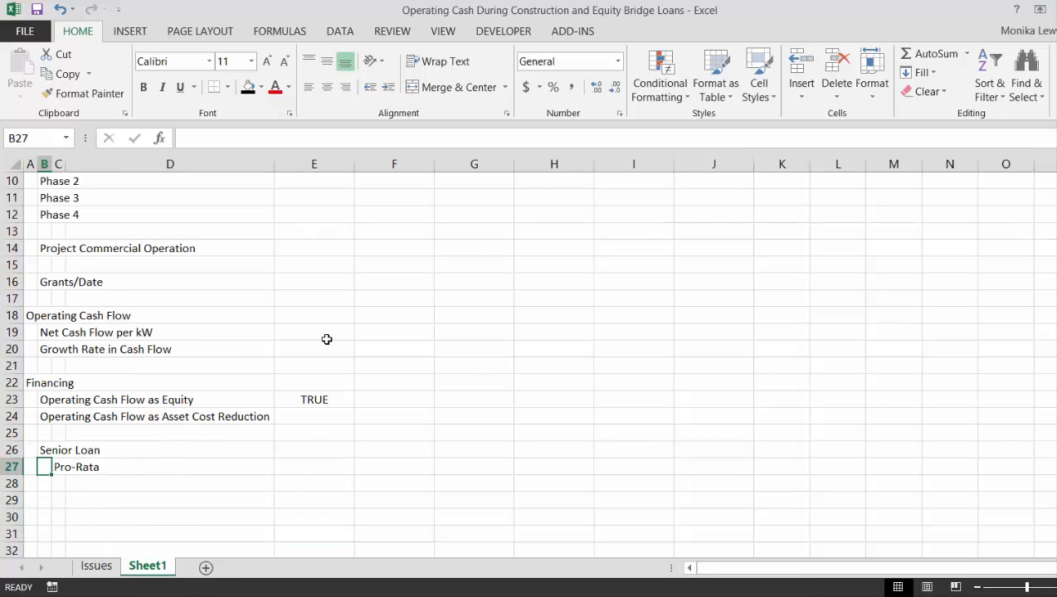
pyautogui.press('Up')
pyautogui.press('Down')
pyautogui.press('Down')
pyautogui.press('Down')
pyautogui.press('Down')
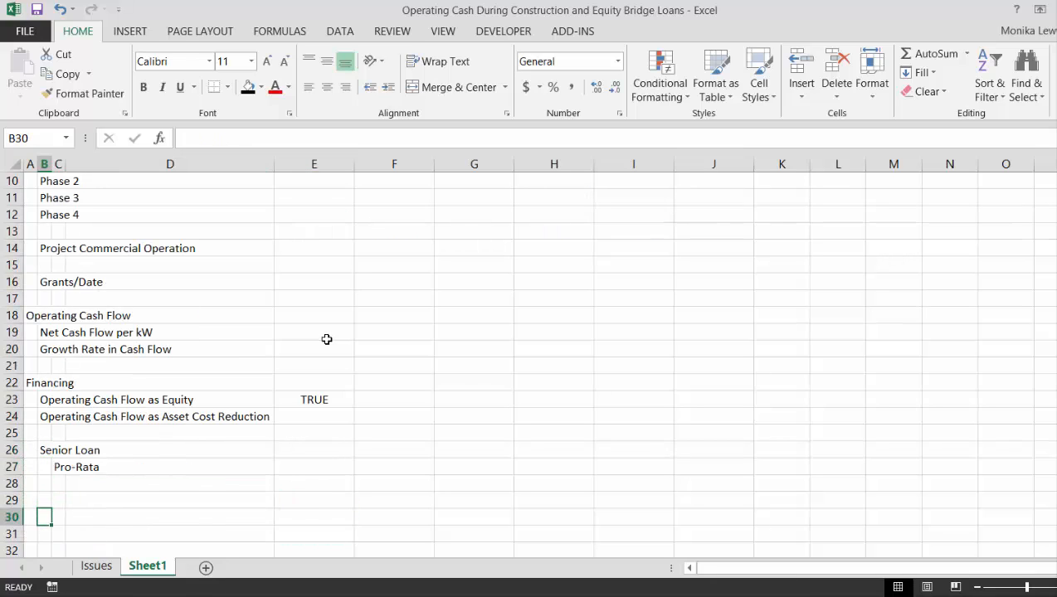
pyautogui.write('Equity B')
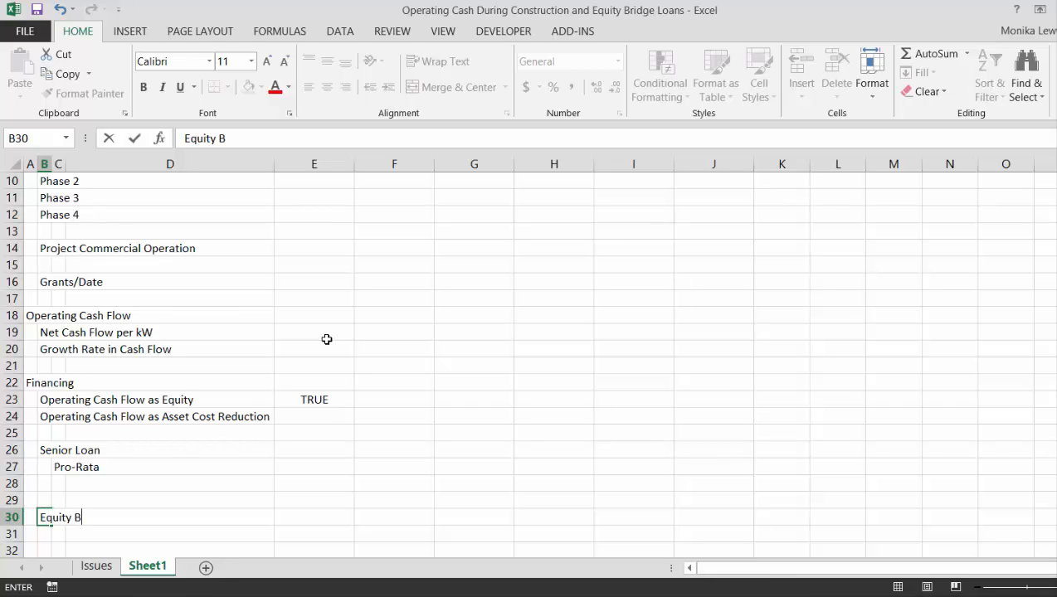
pyautogui.write('ridge Loan')
pyautogui.press('Return')
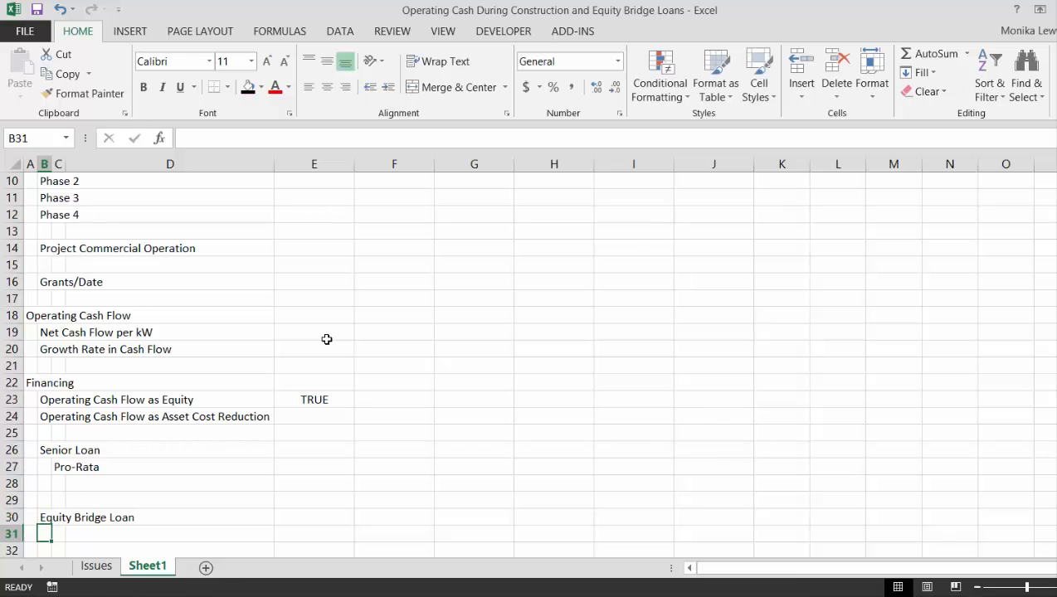
# Review the inputs from the Financing section up to the Master Time Line heading, ending on Phase 1's construction months cell.
pyautogui.press('Up')
pyautogui.press('Up')
pyautogui.press('Up')
pyautogui.press('Up')
pyautogui.press('Up')
pyautogui.press('Up')
pyautogui.press('Up')
pyautogui.press('Up')
pyautogui.press('Up')
pyautogui.press('Up')
pyautogui.press('Up')
pyautogui.press('Up')
pyautogui.press('Up')
pyautogui.press('Up')
pyautogui.press('Up')
pyautogui.press('Up')
pyautogui.press('Up')
pyautogui.press('Up')
pyautogui.press('Up')
pyautogui.press('Up')
pyautogui.press('Up')
pyautogui.press('Up')
pyautogui.press('Up')
pyautogui.press('Up')
pyautogui.press('Up')
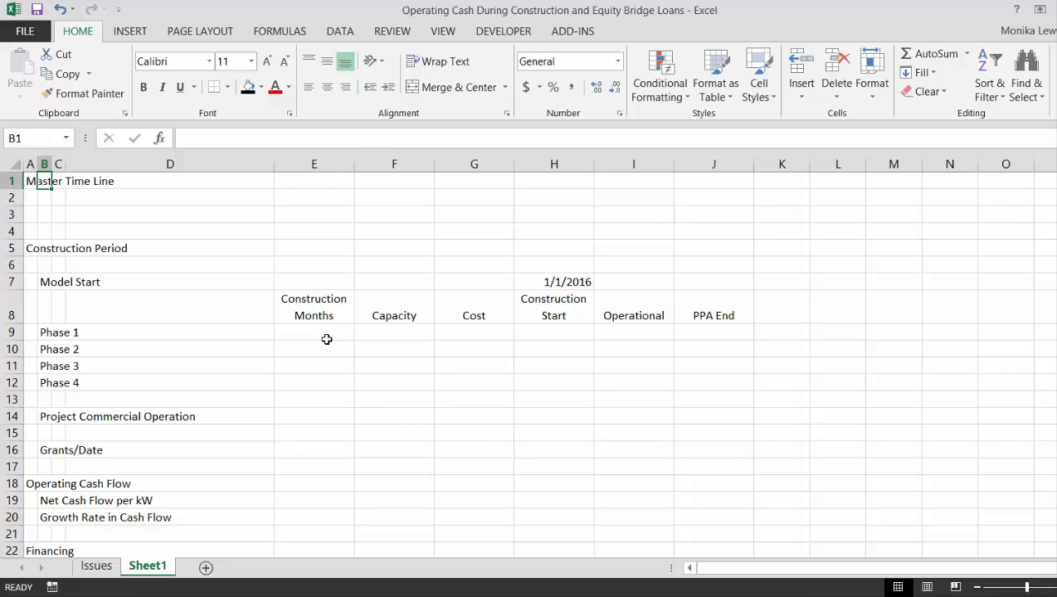
pyautogui.press('Down')
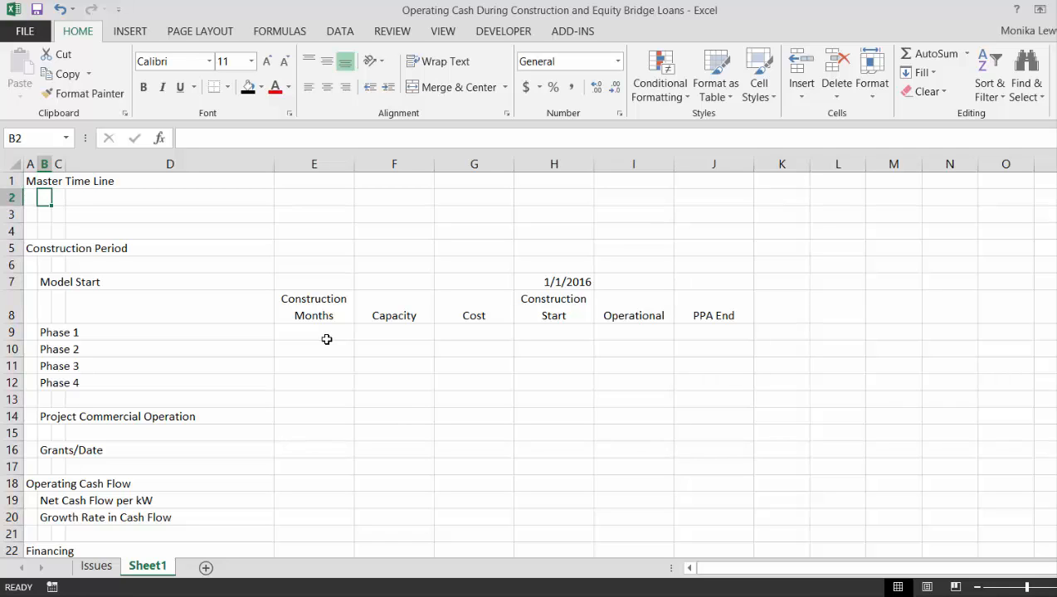
pyautogui.press('Down')
pyautogui.press('Down')
pyautogui.press('Down')
pyautogui.press('Down')
pyautogui.press('Down')
pyautogui.press('Down')
pyautogui.press('Down')
pyautogui.press('Down')
pyautogui.press('Right')
pyautogui.press('Up')
pyautogui.press('Right')
pyautogui.press('Right')
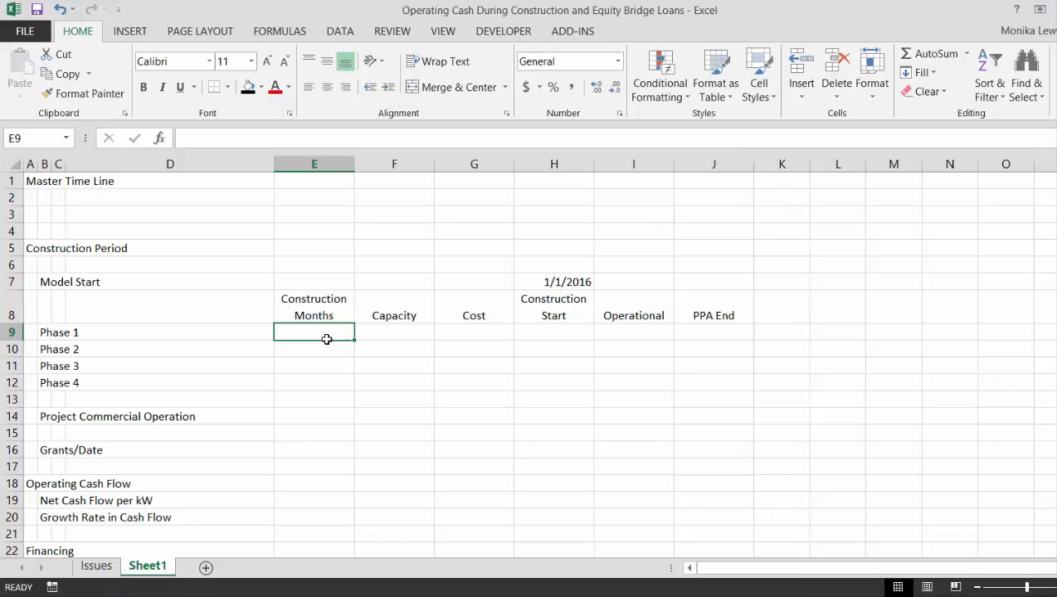
# Enter 18 construction months for each of Phases 1 to 4 in E9:E12.
pyautogui.write('18')
pyautogui.press('Return')
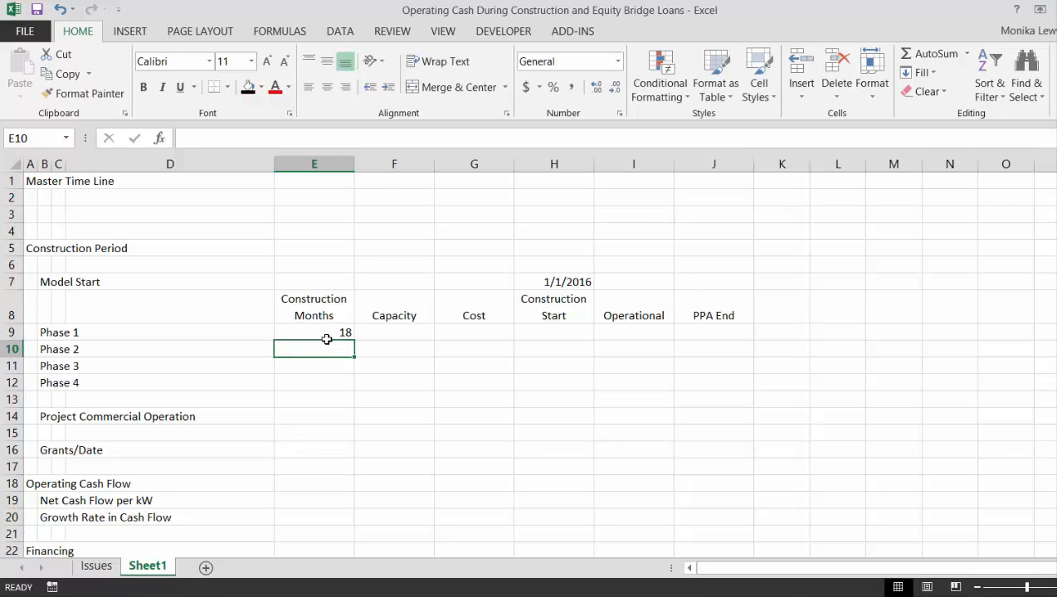
pyautogui.write('18')
pyautogui.press('Return')
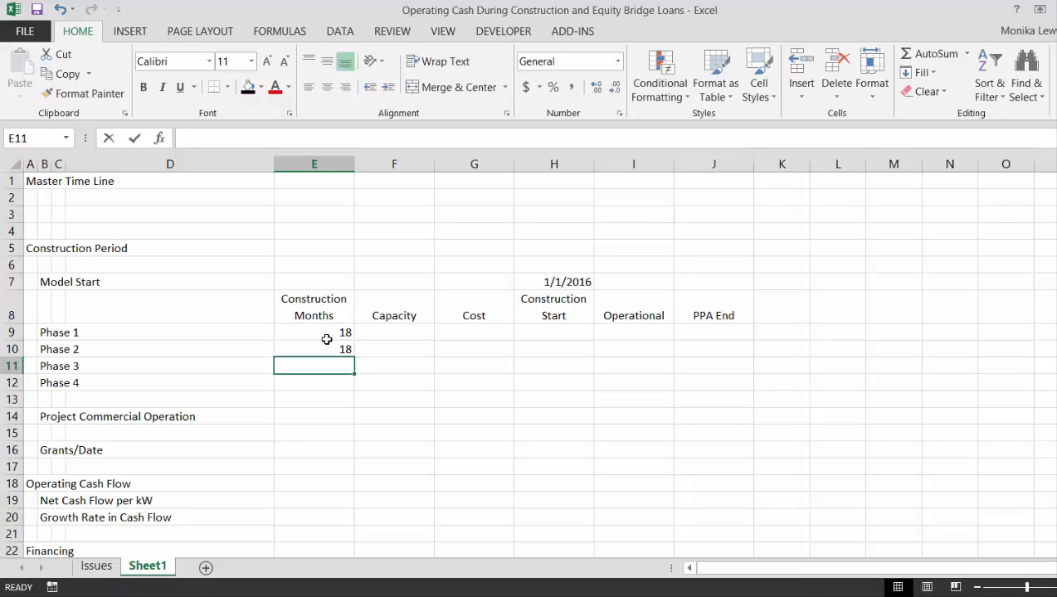
pyautogui.write('18')
pyautogui.press('Return')
pyautogui.write('18')
pyautogui.press('Return')
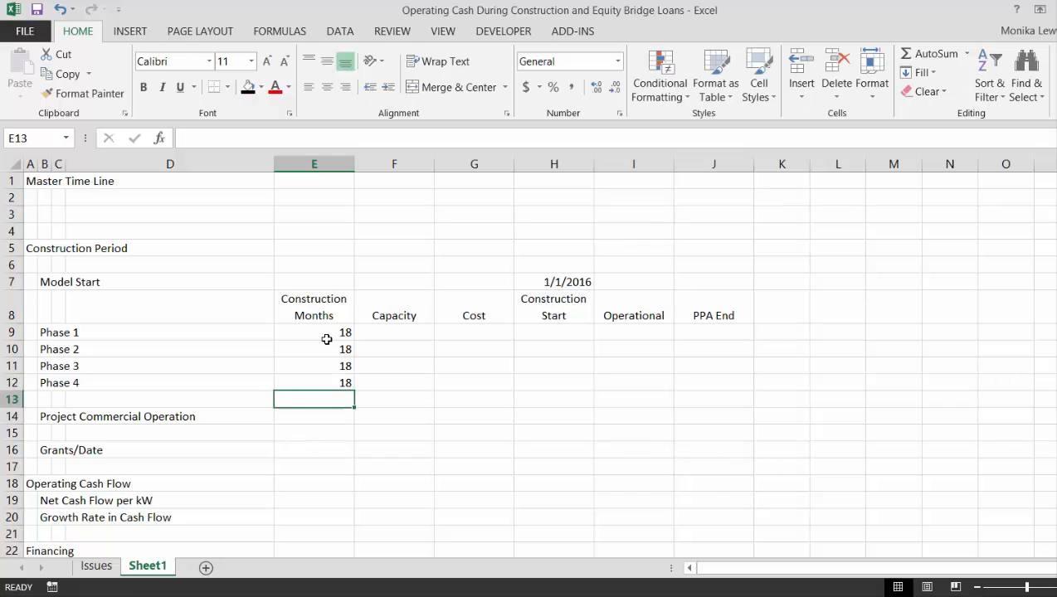
# Set the construction months of Phases 1 to 4 to 10 each.
pyautogui.press('Up')
pyautogui.press('Up')
pyautogui.press('Up')
pyautogui.press('Up')
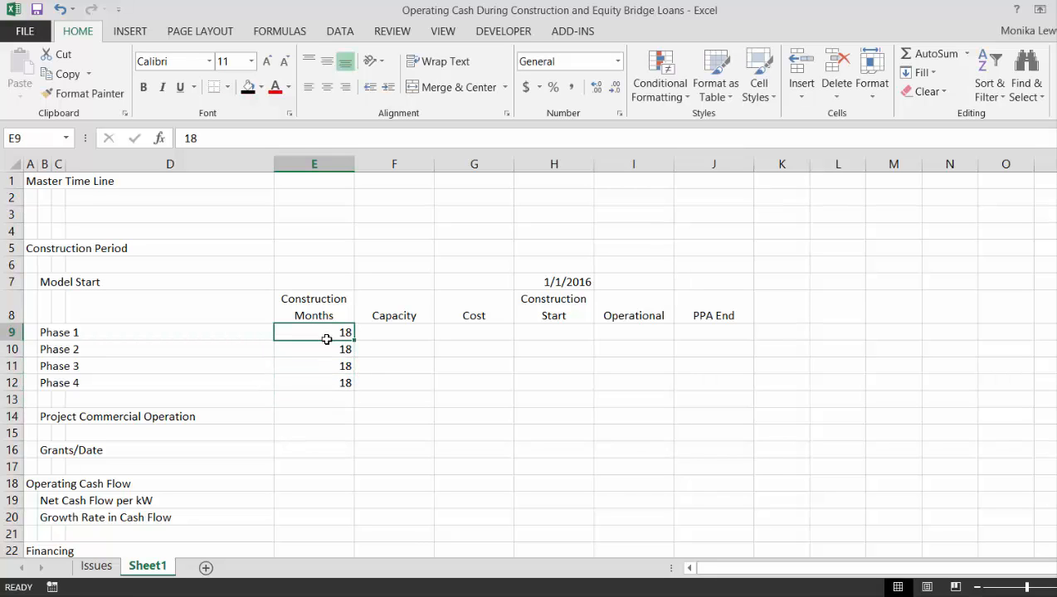
pyautogui.write('10')
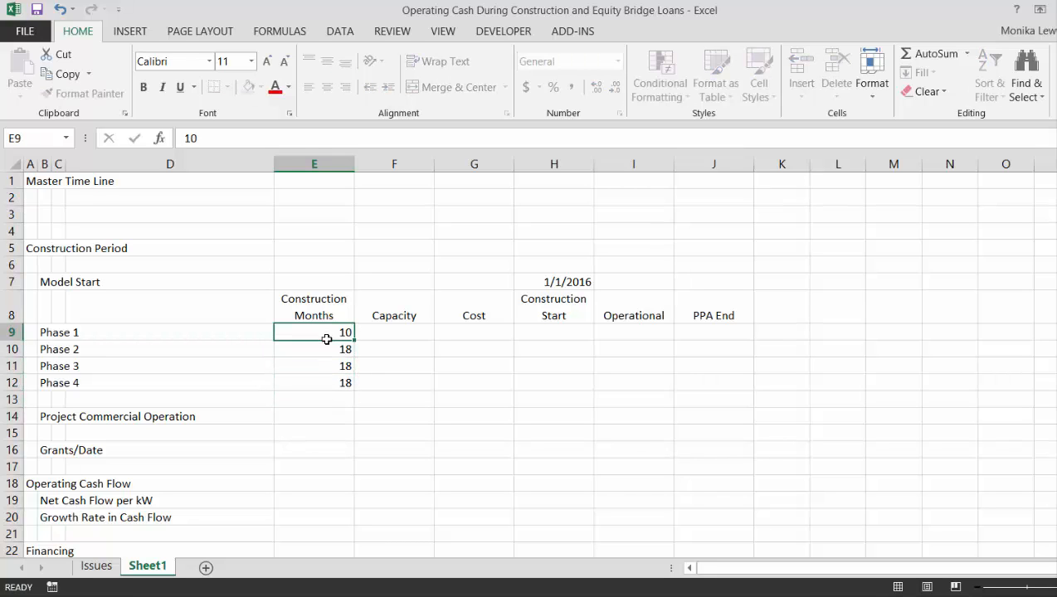
pyautogui.press('Return')
pyautogui.write('10')
pyautogui.press('Return')
pyautogui.write('10')
pyautogui.press('Return')
pyautogui.write('10')
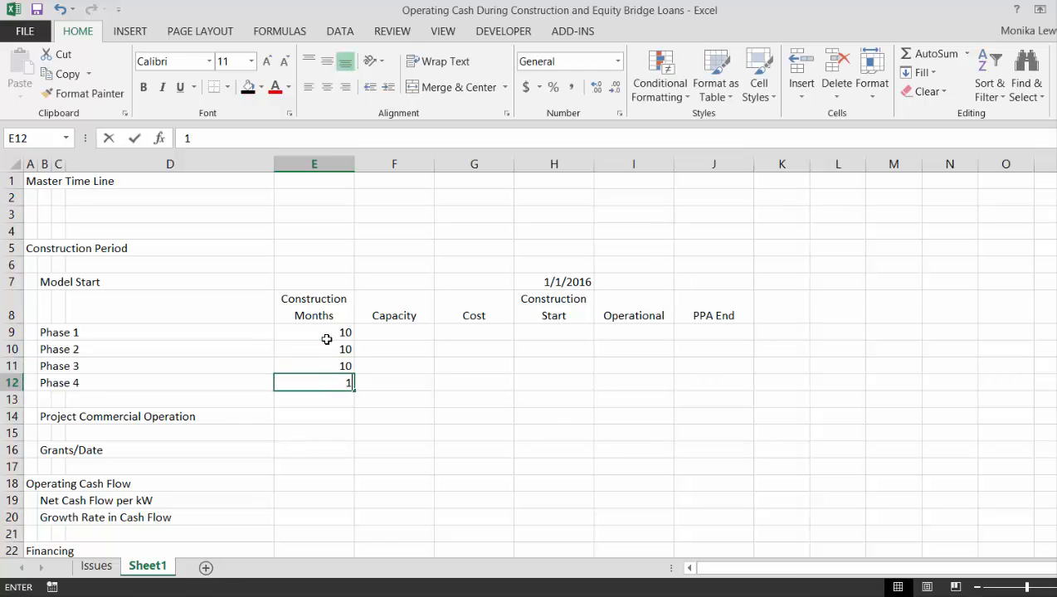
pyautogui.press('Return')
# Enter a capacity of 100 for each of Phases 1 to 4 in F9:F12.
pyautogui.press('Up')
pyautogui.press('Up')
pyautogui.press('Up')
pyautogui.press('Up')
pyautogui.press('Right')
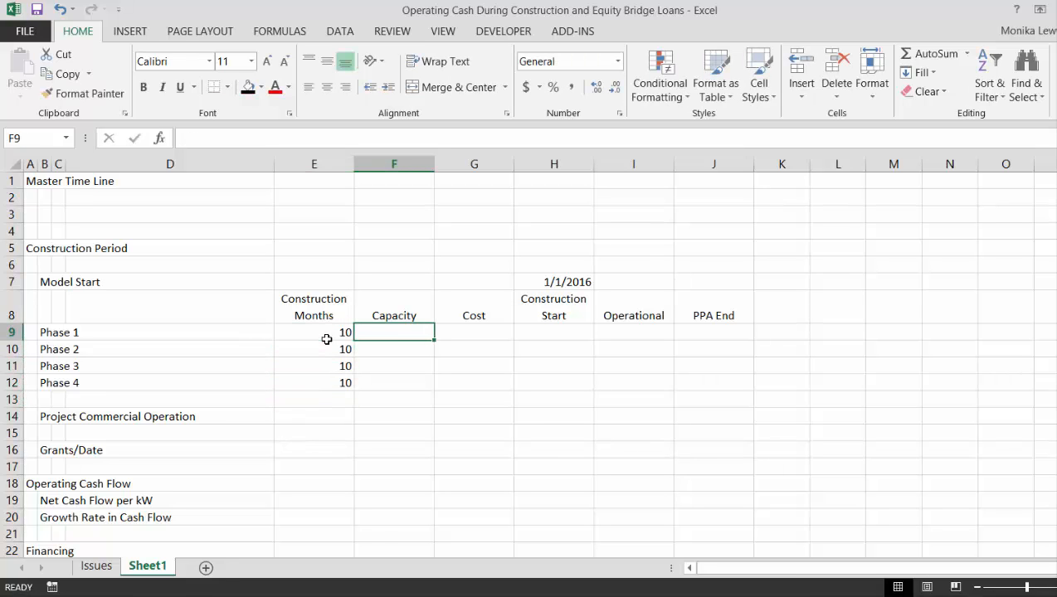
pyautogui.write('100')
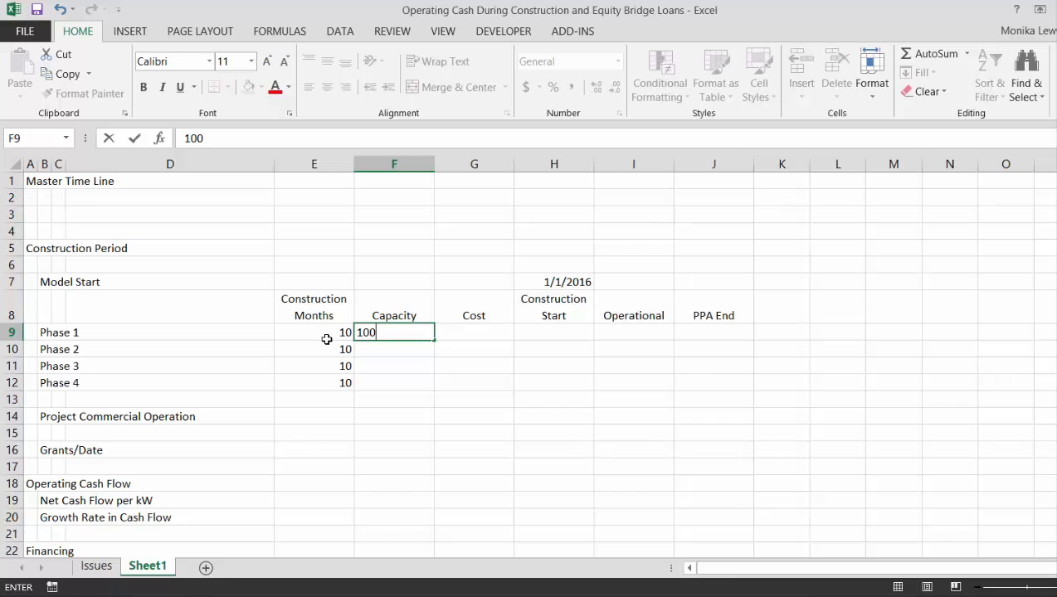
pyautogui.press('Return')
pyautogui.write('100')
pyautogui.press('Return')
pyautogui.write('100')
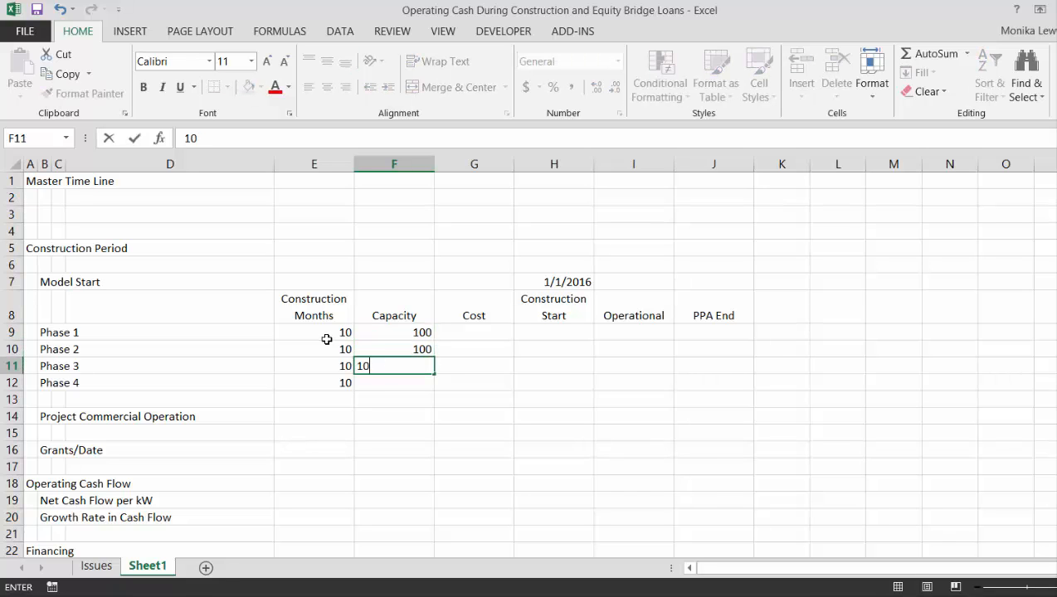
pyautogui.press('Return')
pyautogui.write('100')
pyautogui.press('Return')
# Extend the Capacity column header in F8 to read "Capacity MW".
pyautogui.press('Up')
pyautogui.press('Up')
pyautogui.press('Up')
pyautogui.press('Up')
pyautogui.press('Up')
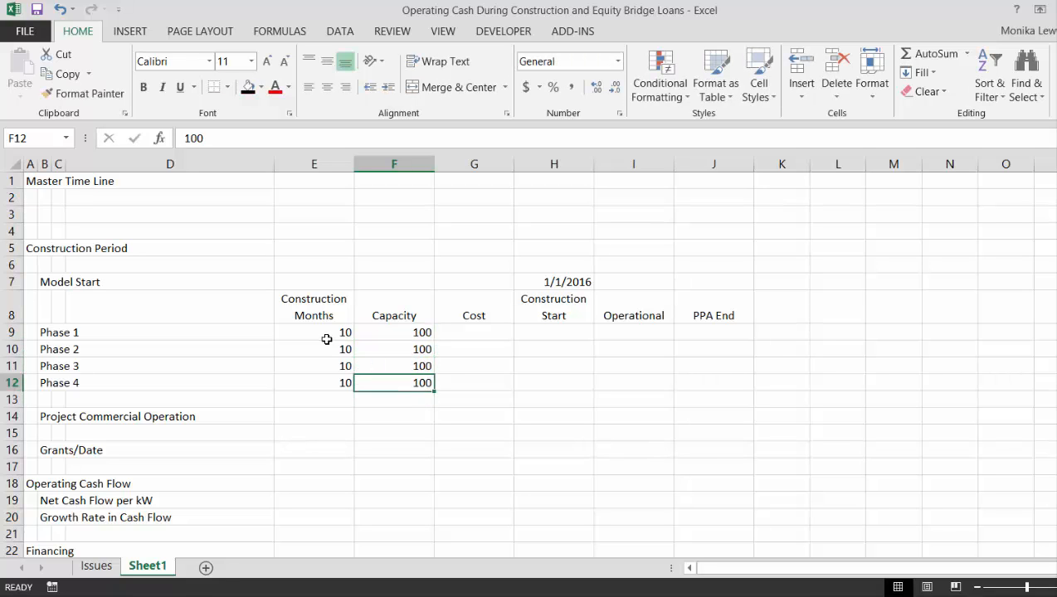
pyautogui.press('F2')
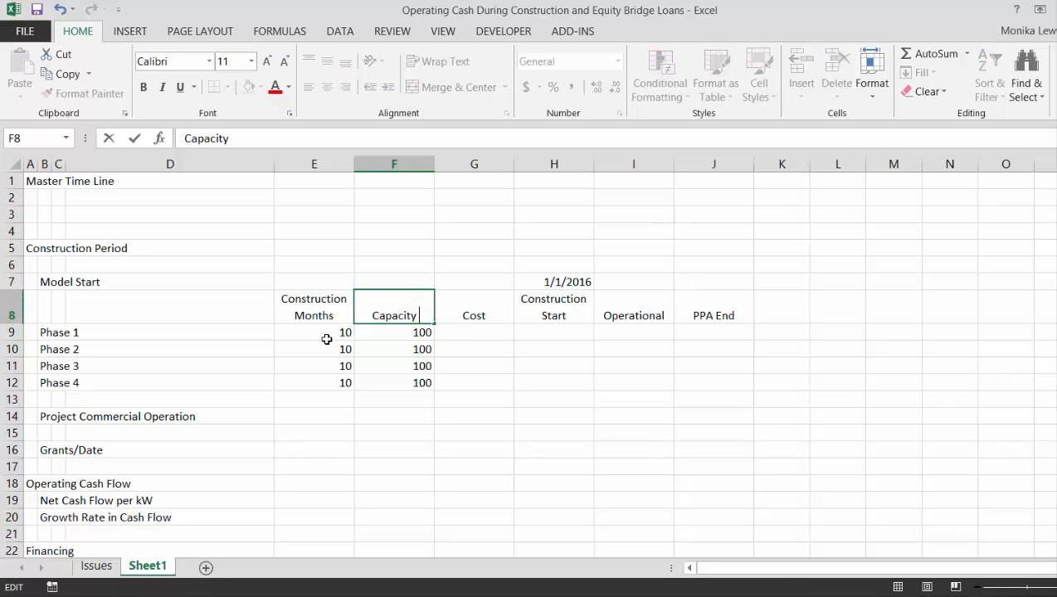
pyautogui.write('MW')
pyautogui.press('Return')
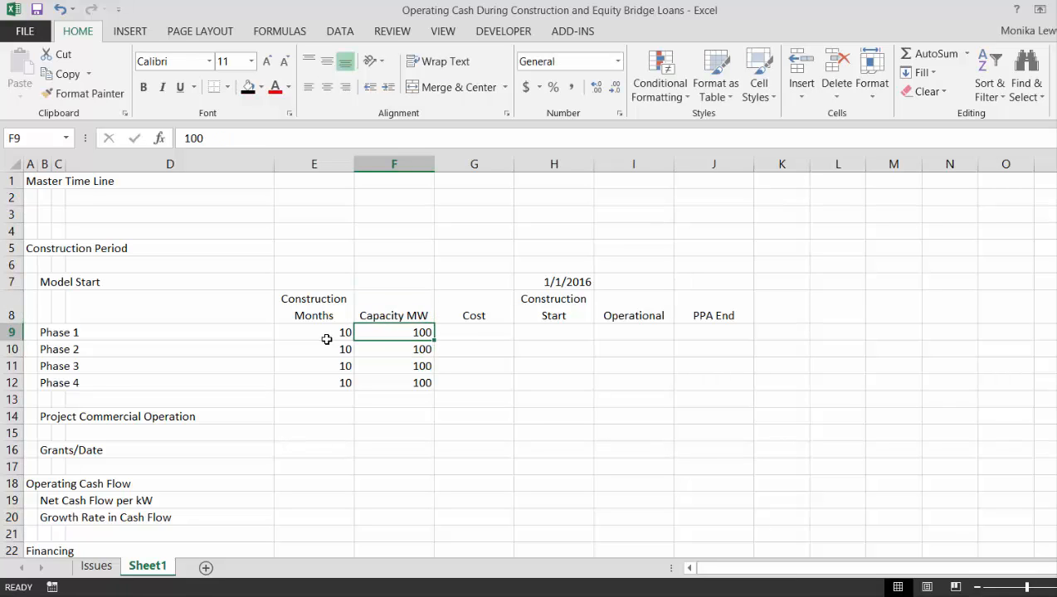
# Extend the Cost column header in G8 to read "Cost (USD/kW)".
pyautogui.press('Up')
pyautogui.press('Down')
pyautogui.press('Down')
pyautogui.press('Up')
pyautogui.press('Up')
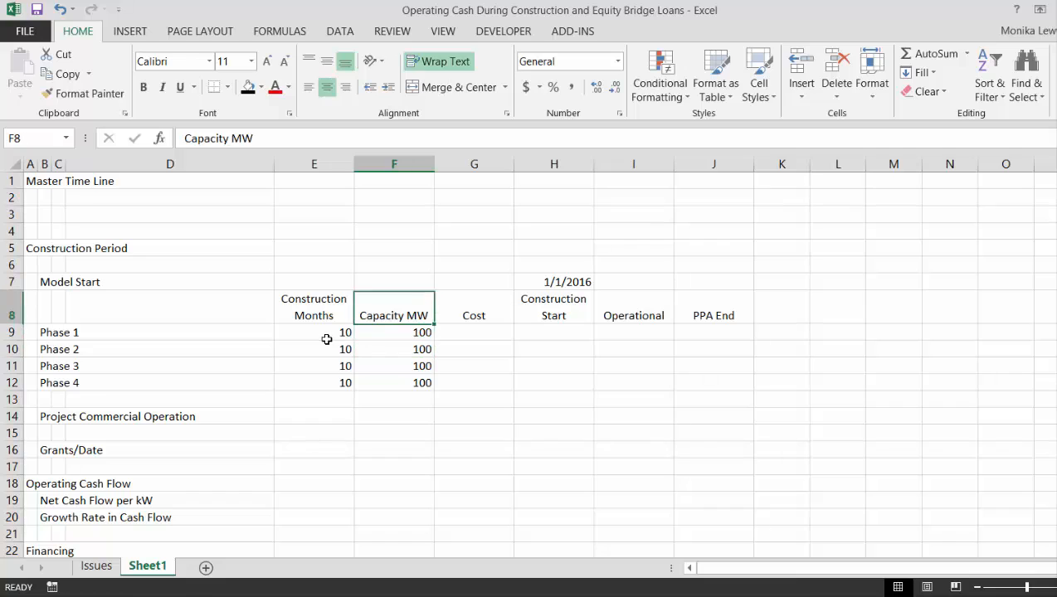
pyautogui.press('Right')
pyautogui.press('F2')
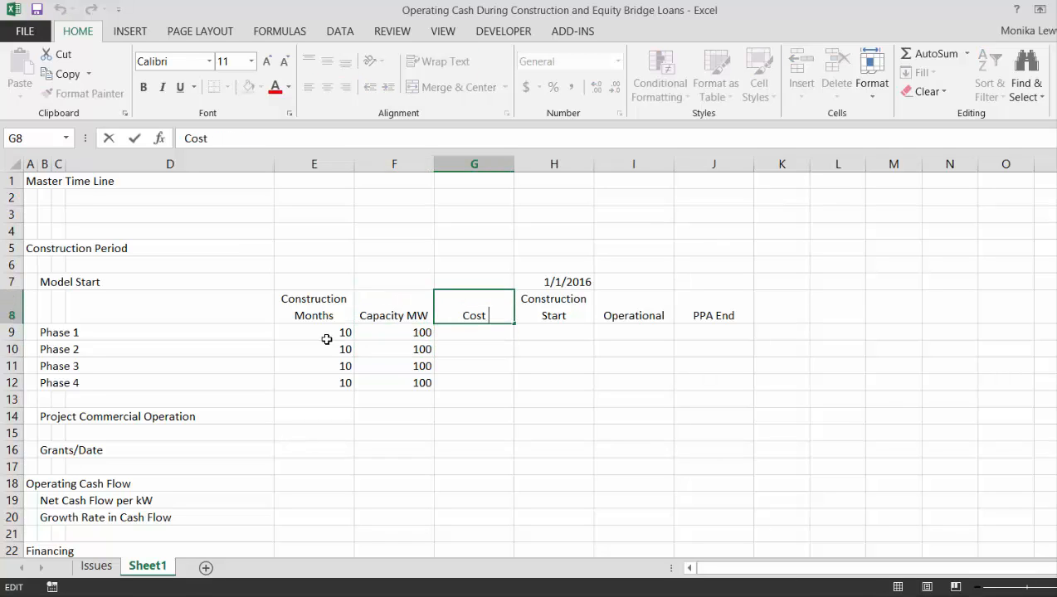
pyautogui.write('(USD')
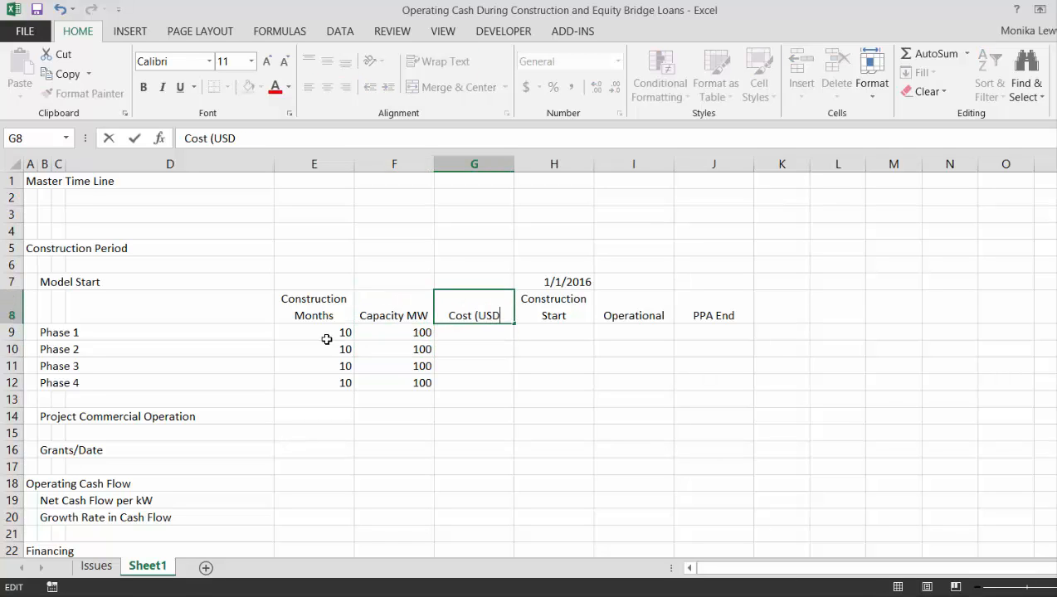
pyautogui.write('/kW)')
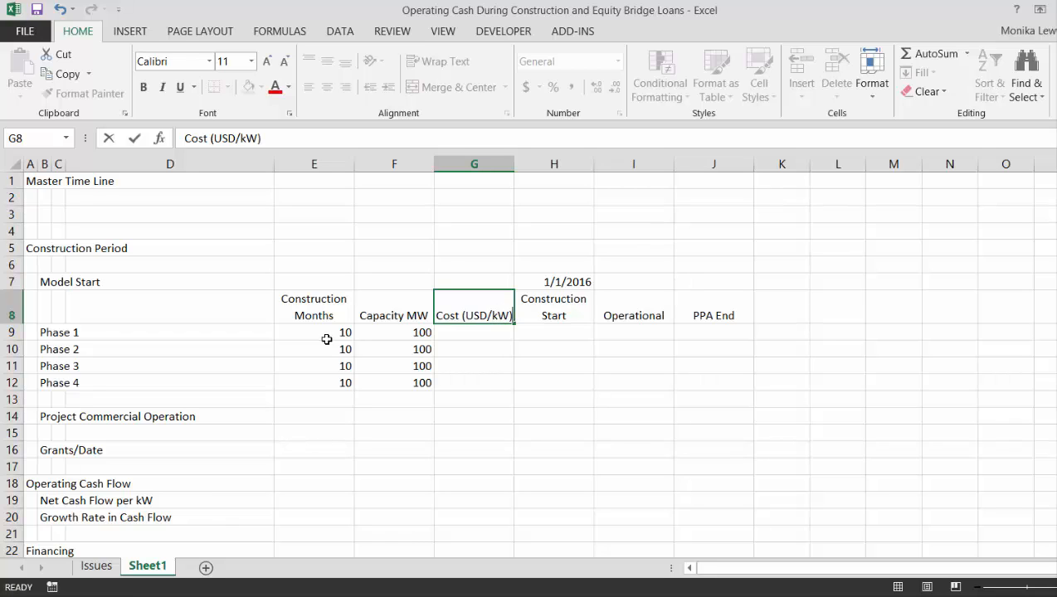
pyautogui.press('Return')
# Enter a cost of 2000 for Phase 1 and fill it down through Phase 4.
pyautogui.write('2000')
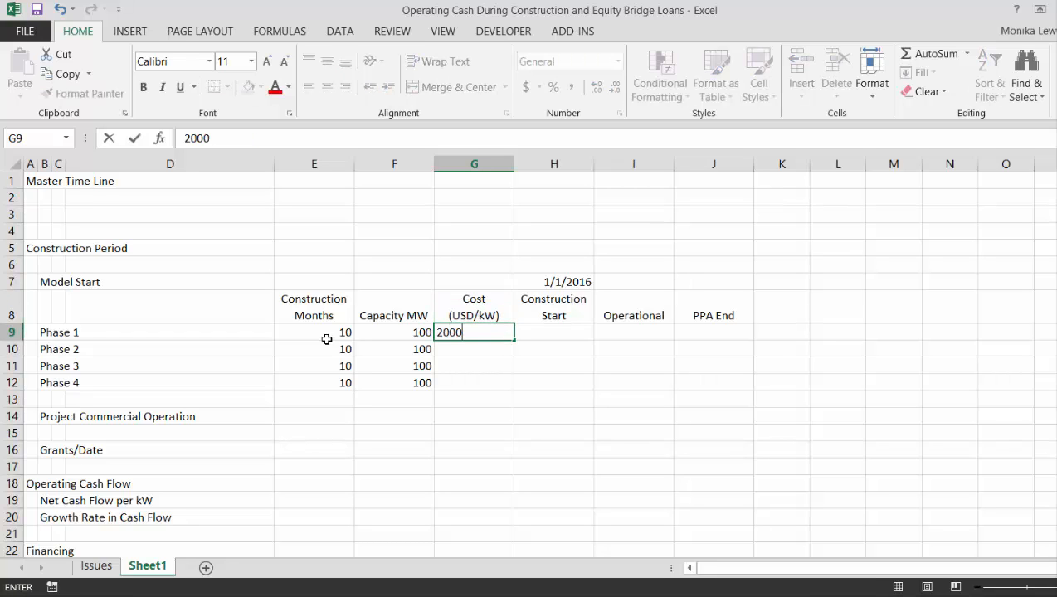
pyautogui.press('Return')
pyautogui.press('Up')
pyautogui.hotkey('shift', 'Down')
pyautogui.hotkey('shift', 'Down')
pyautogui.hotkey('shift', 'Down')
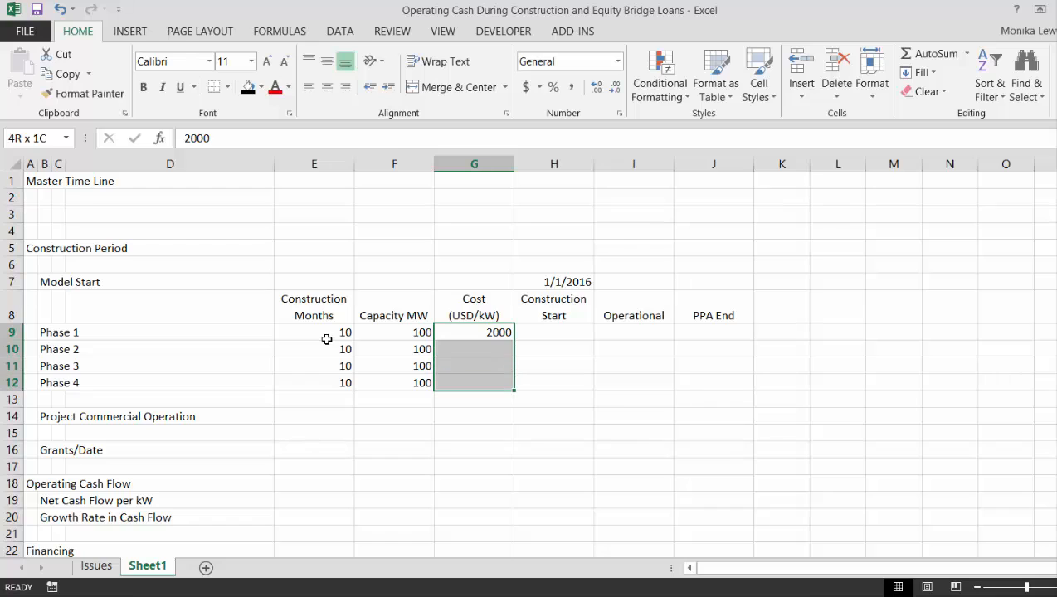
pyautogui.hotkey('ctrl', 'd')
# Insert a blank row between the Model Start row and the phase table's header row.
pyautogui.press('Down')
pyautogui.press('Up')
pyautogui.press('Right')
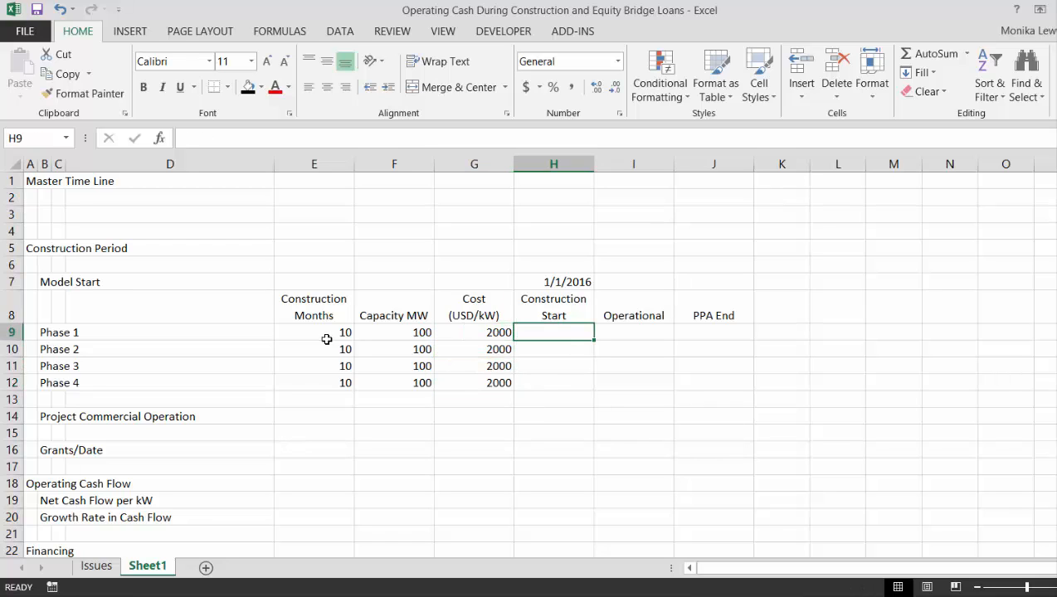
pyautogui.press('Up')
pyautogui.press('Up')
pyautogui.press('Up')
pyautogui.press('Down')
pyautogui.press('Down')
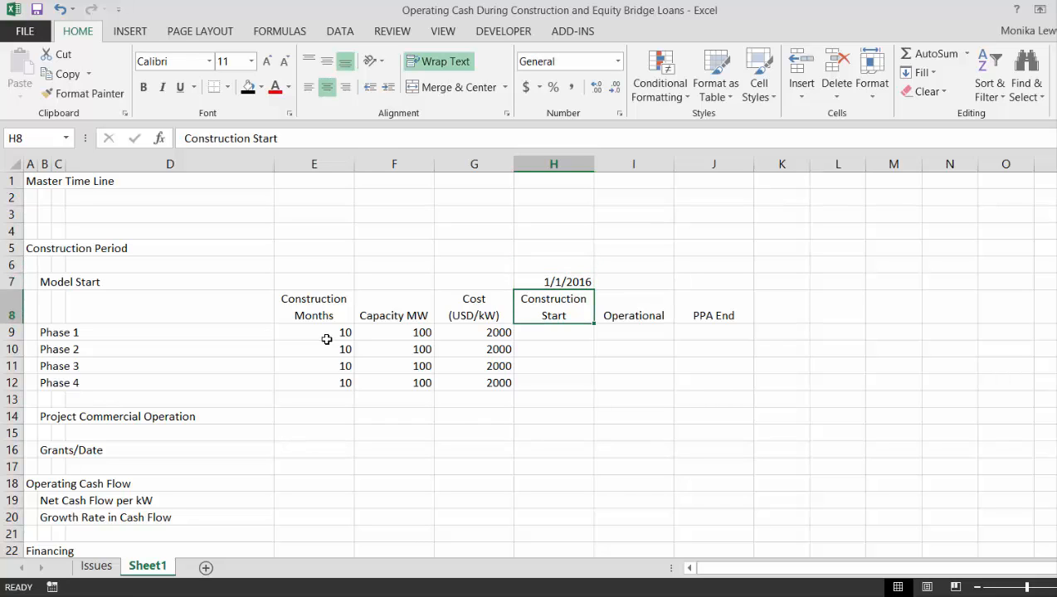
pyautogui.hotkey('shift', 'space')
pyautogui.hotkey('ctrl', 'shift', '+')
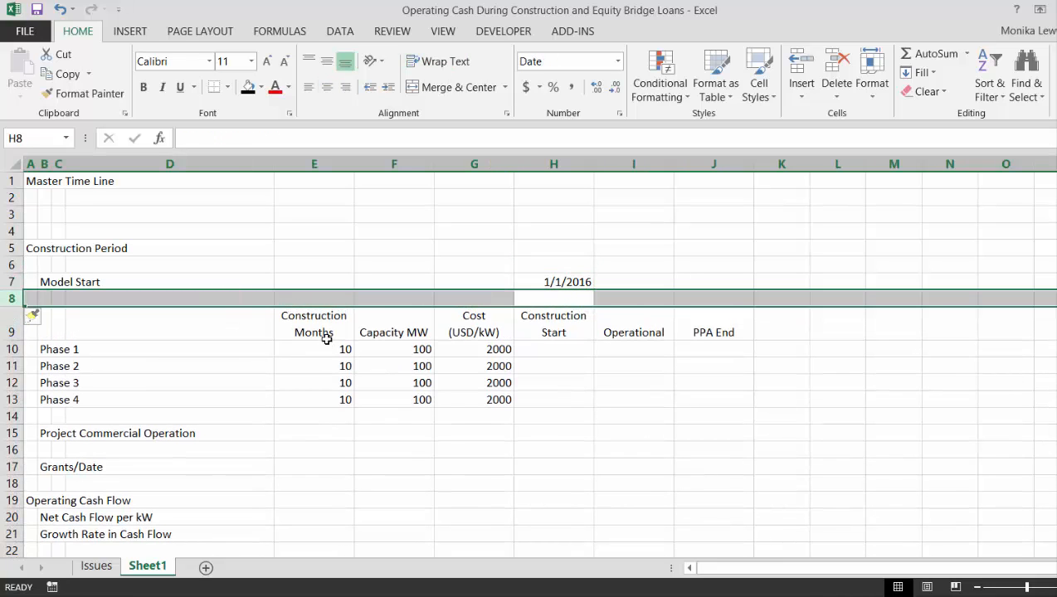
# Enter 1/1/2016 as Phase 1's construction start in H10 and apply the day-month-year date format.
pyautogui.press('Down')
pyautogui.press('Down')
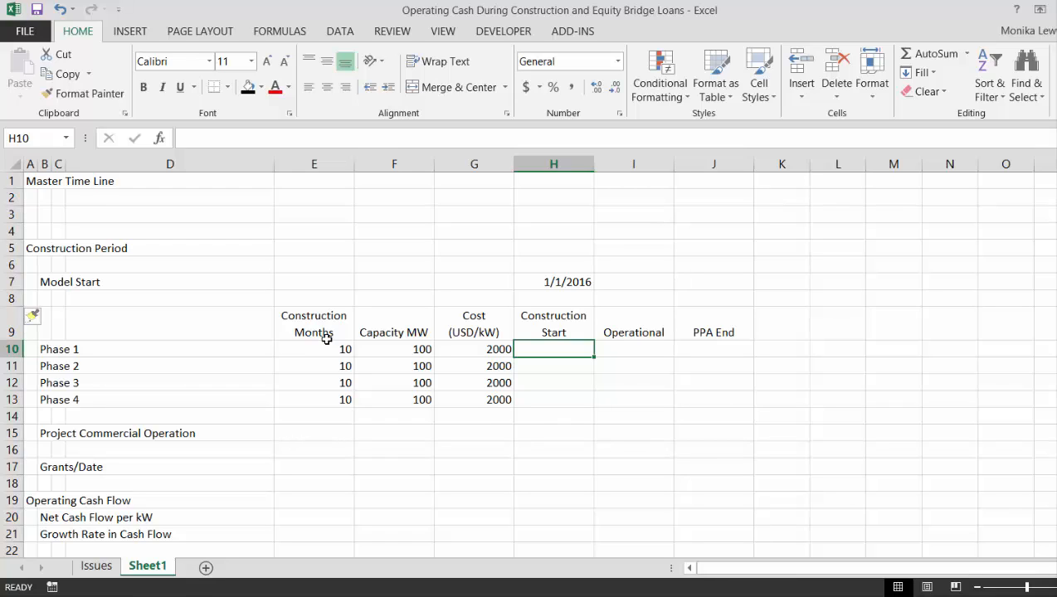
pyautogui.write('1/1/2016')
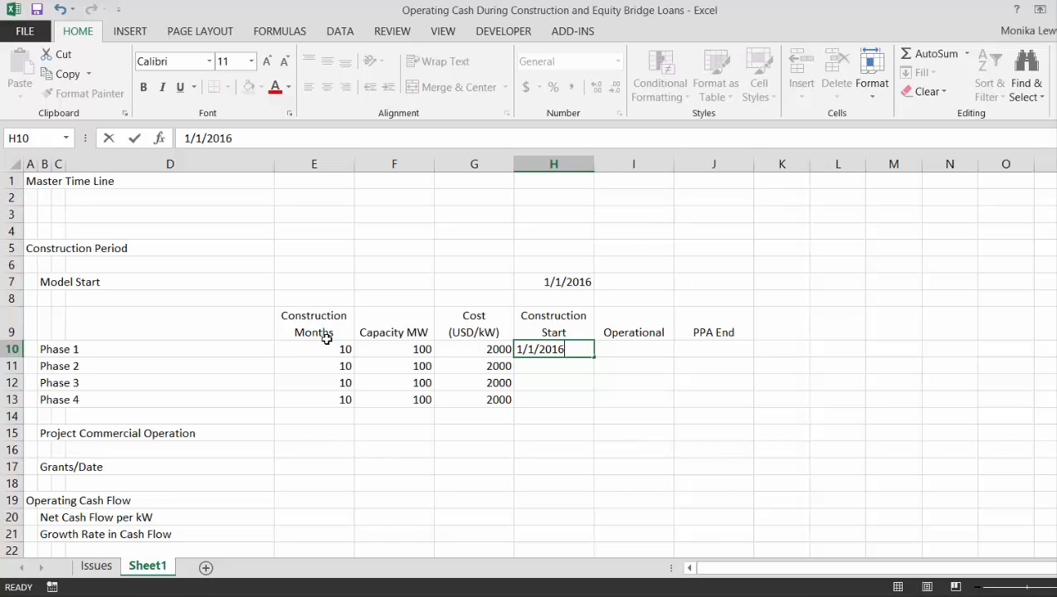
pyautogui.hotkey('ctrl', 'Return')
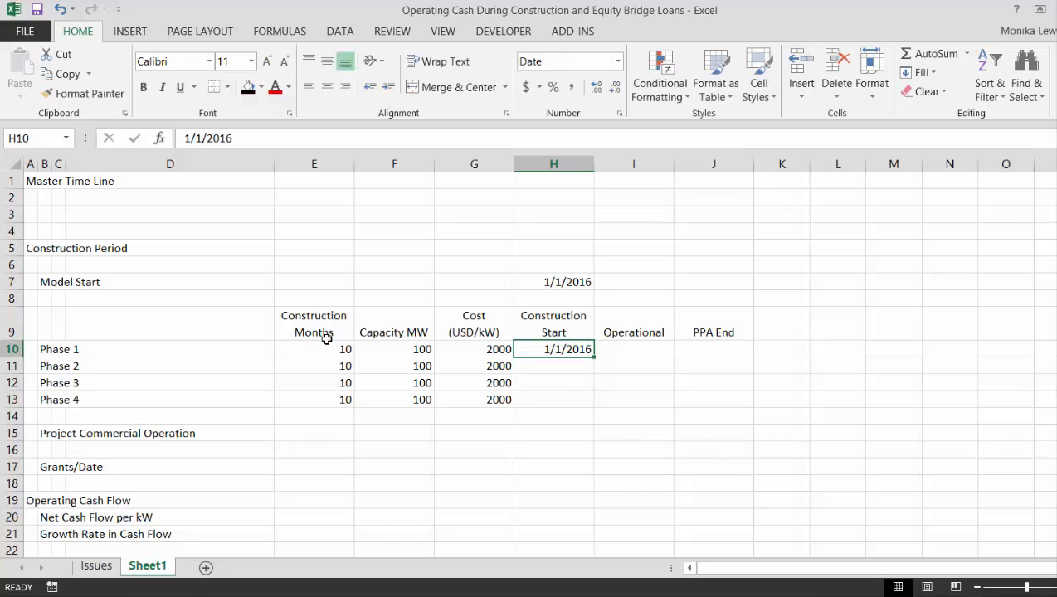
pyautogui.hotkey('ctrl', 'shift', '3')
# Apply the day-month-year date format to the Model Start date in H7.
pyautogui.press('Up')
pyautogui.press('Up')
pyautogui.press('Up')
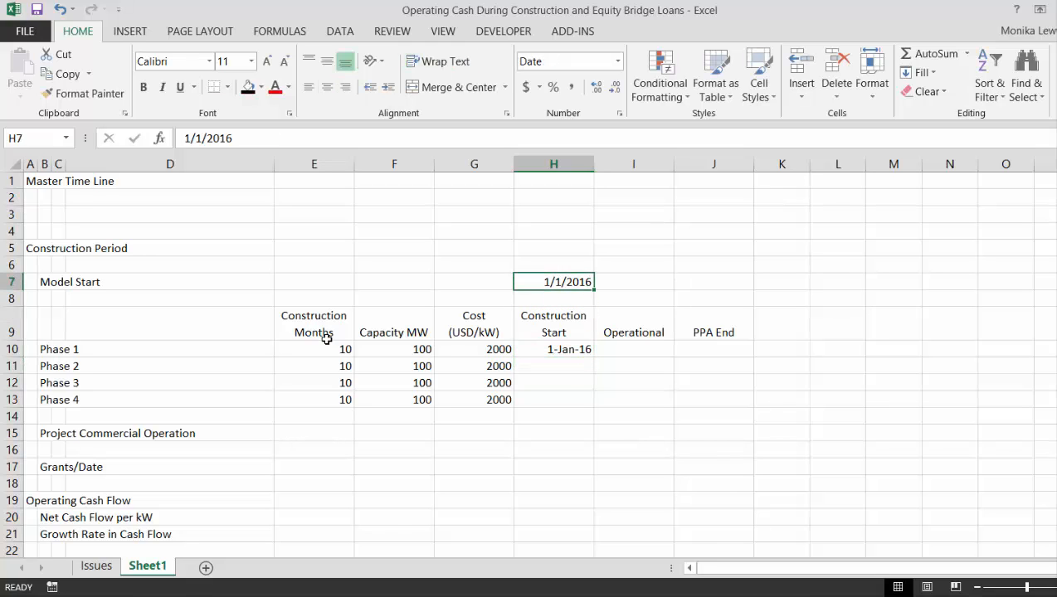
pyautogui.hotkey('ctrl', 'shift', '3')
pyautogui.press('Down')
pyautogui.press('Down')
pyautogui.press('Down')
pyautogui.press('Down')
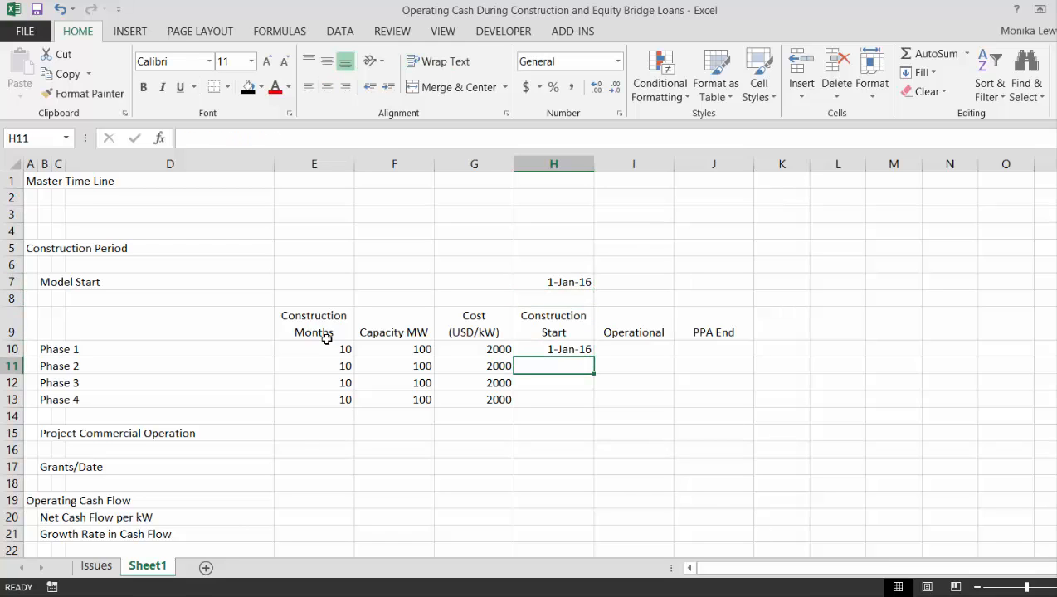
pyautogui.write('=')
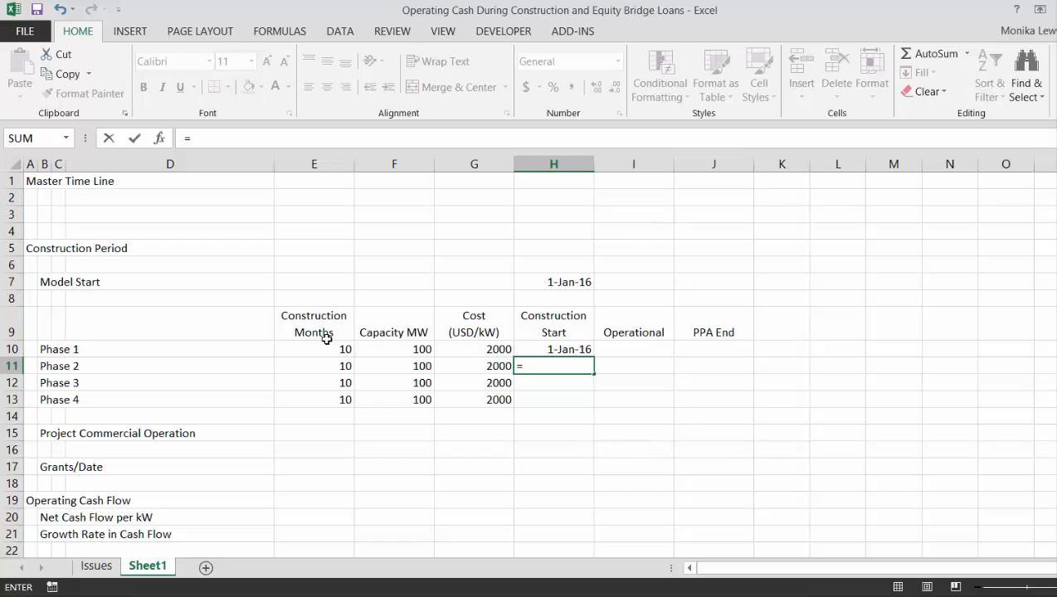
pyautogui.press('Up')
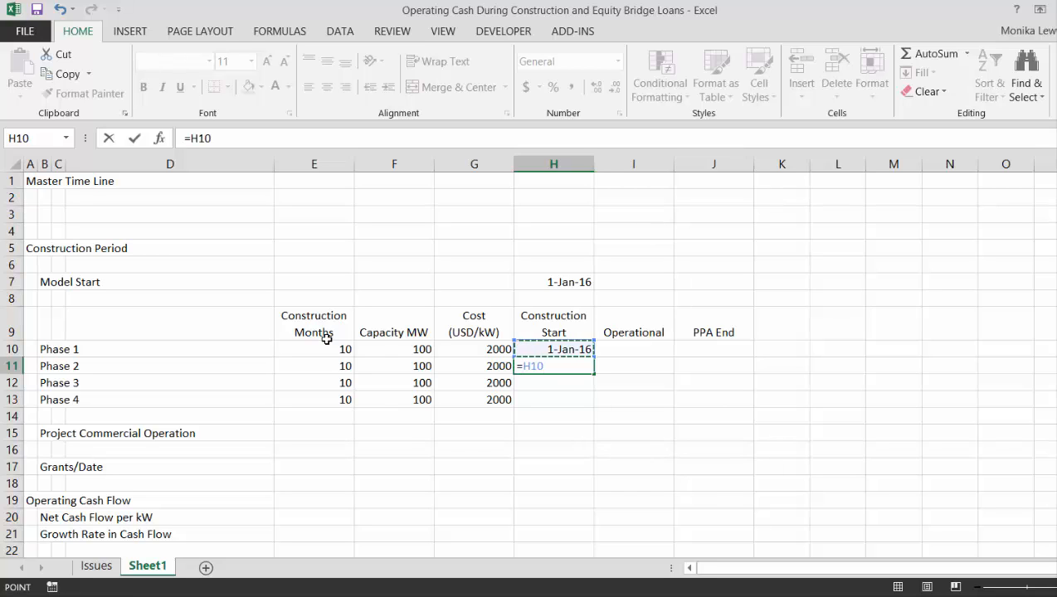
pyautogui.press('Escape')
pyautogui.write('=edt')
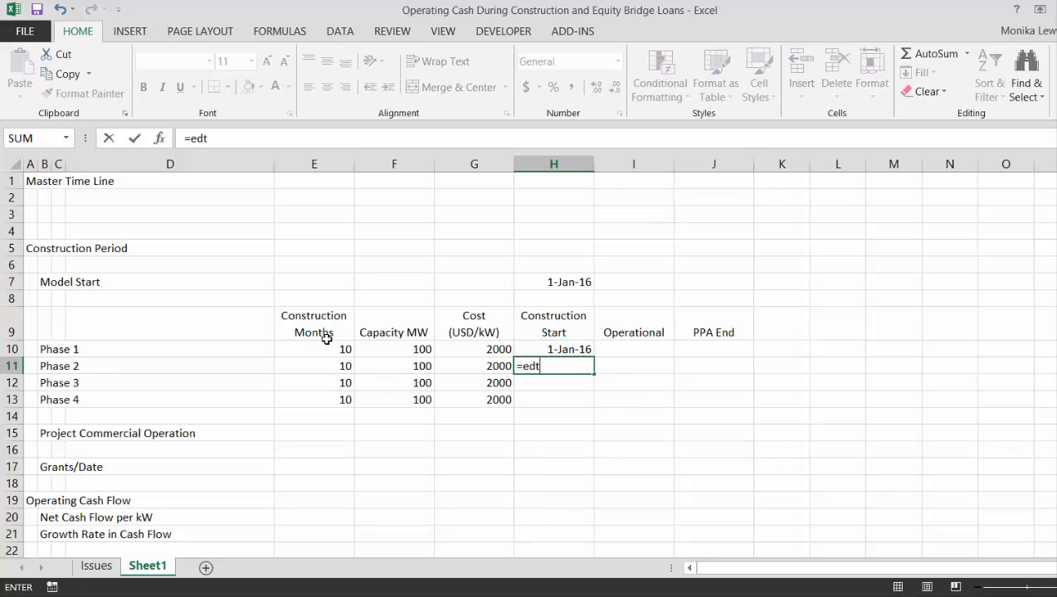
pyautogui.press('Escape')
# Change Phase 1's construction start in H10 to 1/10/2016.
pyautogui.press('Up')
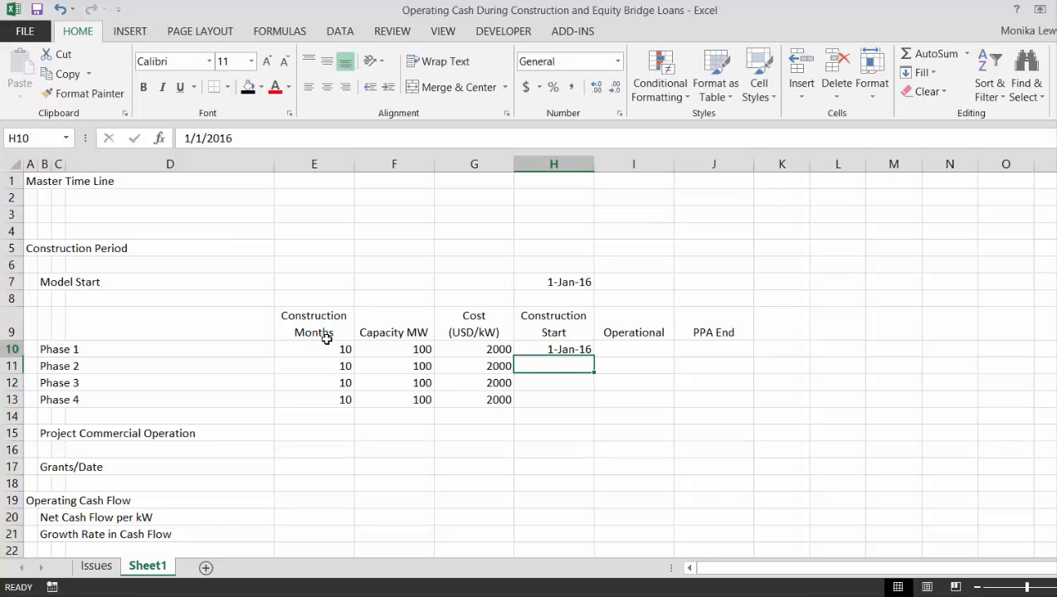
pyautogui.press('F2')
pyautogui.press('Left')
pyautogui.press('Left')
pyautogui.press('Left')
pyautogui.press('Left')
pyautogui.press('Left')
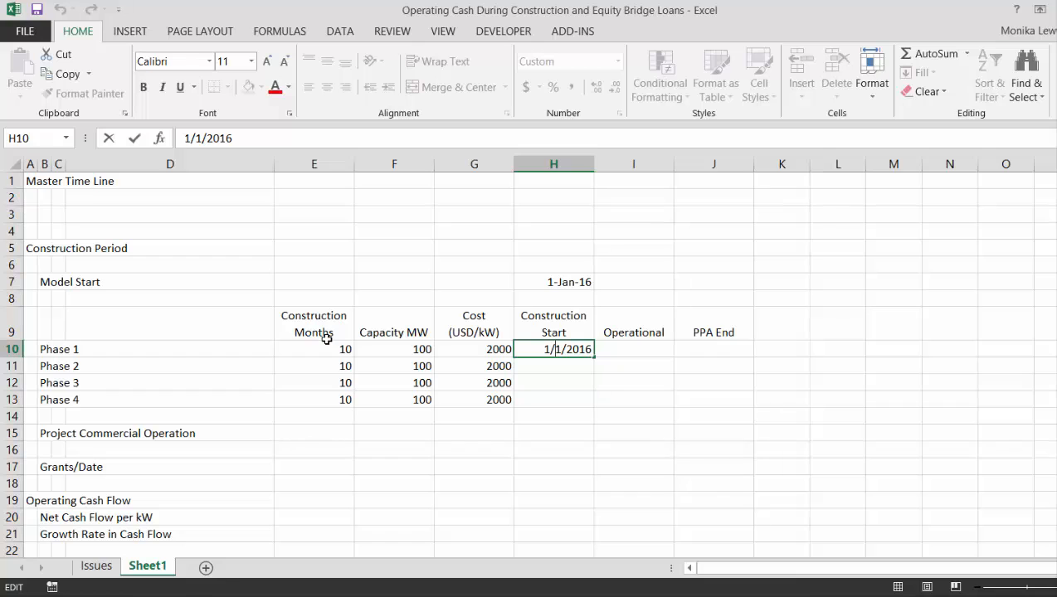
pyautogui.write('10')
pyautogui.press('Return')
pyautogui.press('Up')
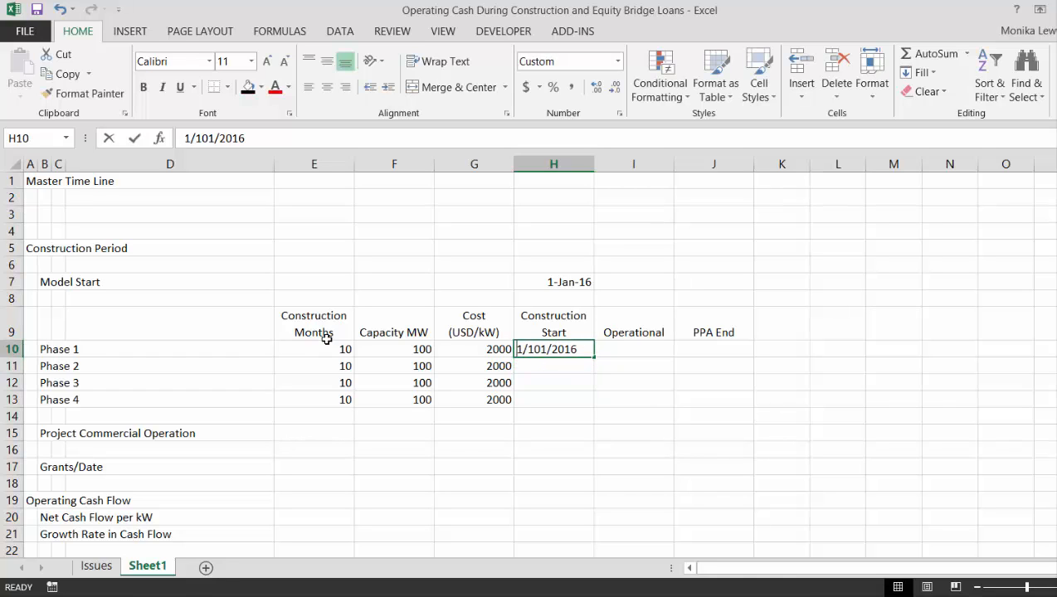
pyautogui.press('F2')
pyautogui.press('Left')
pyautogui.press('Left')
pyautogui.press('Left')
pyautogui.press('Left')
pyautogui.press('Left')
pyautogui.press('BackSpace')
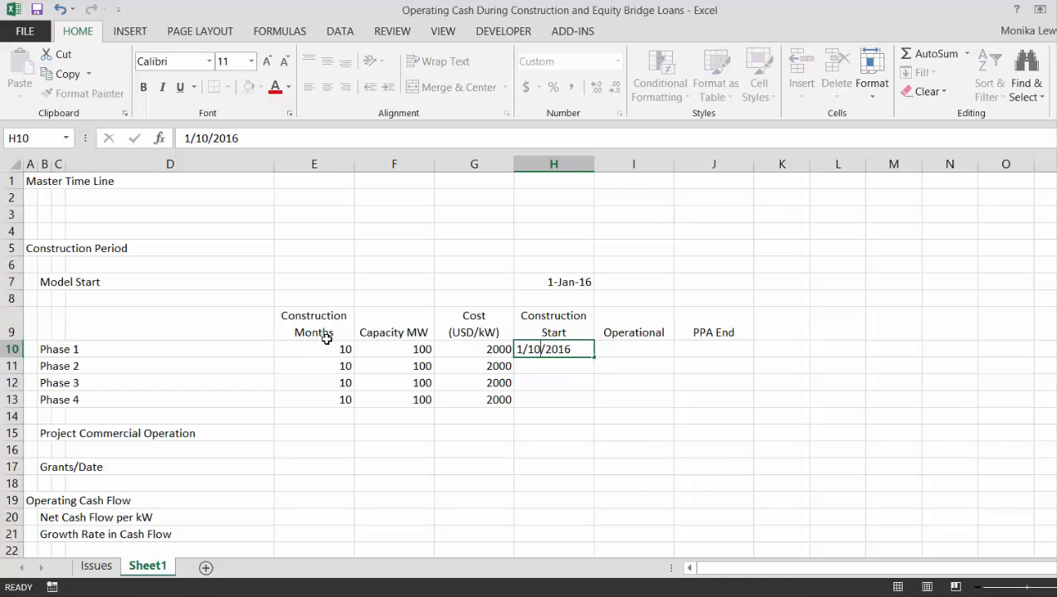
pyautogui.press('Return')
pyautogui.press('Up')
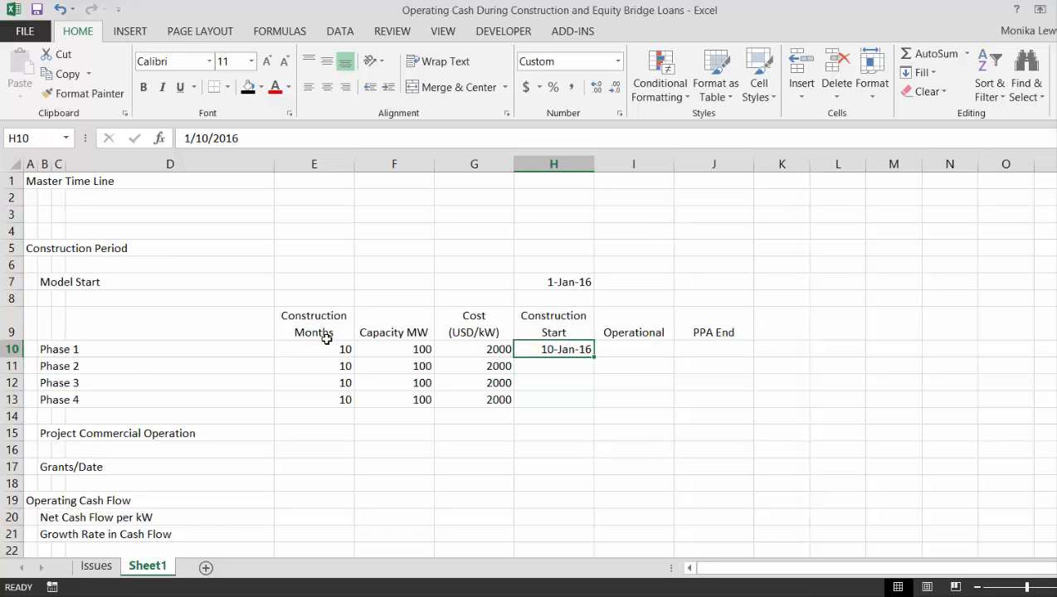
pyautogui.press('Down')
pyautogui.write('=')
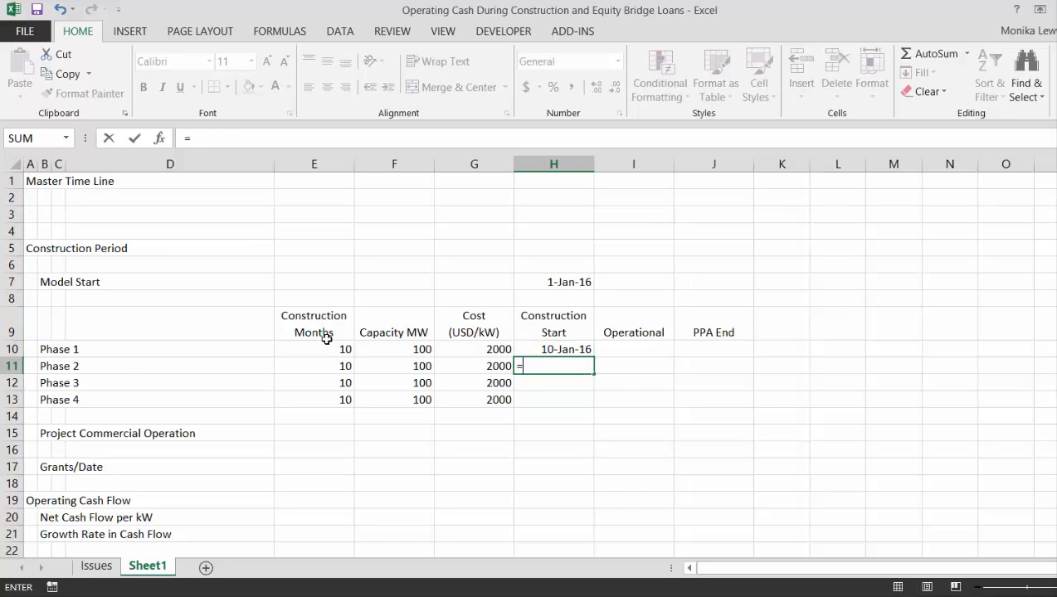
pyautogui.write('edt')
pyautogui.press('Escape')
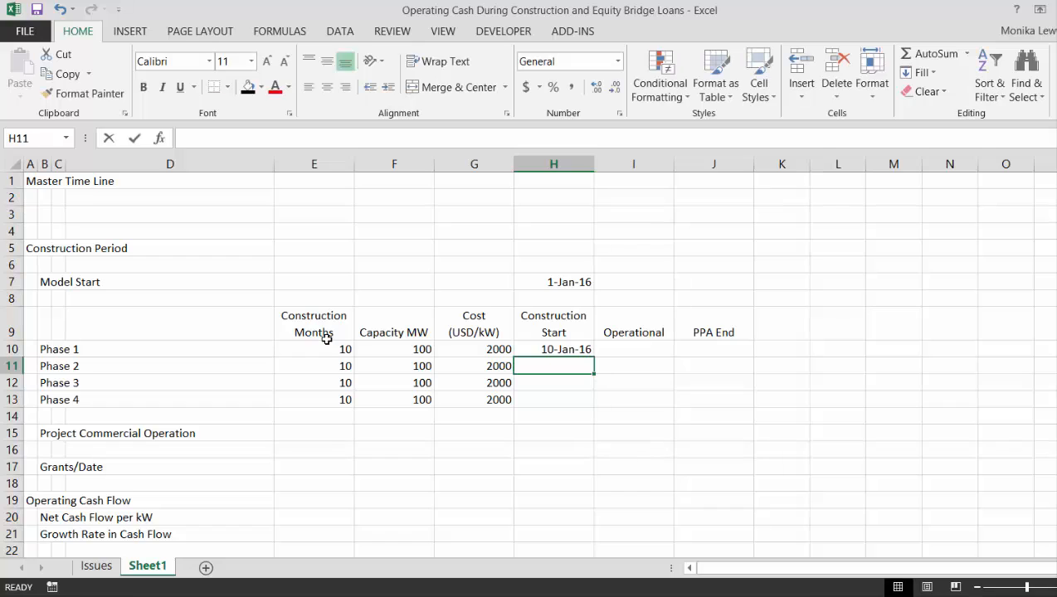
# Set Phase 2's construction start to 180 days after Phase 1's with =H10+180 in H11.
pyautogui.write('=')
pyautogui.press('Up')
pyautogui.write('+1')
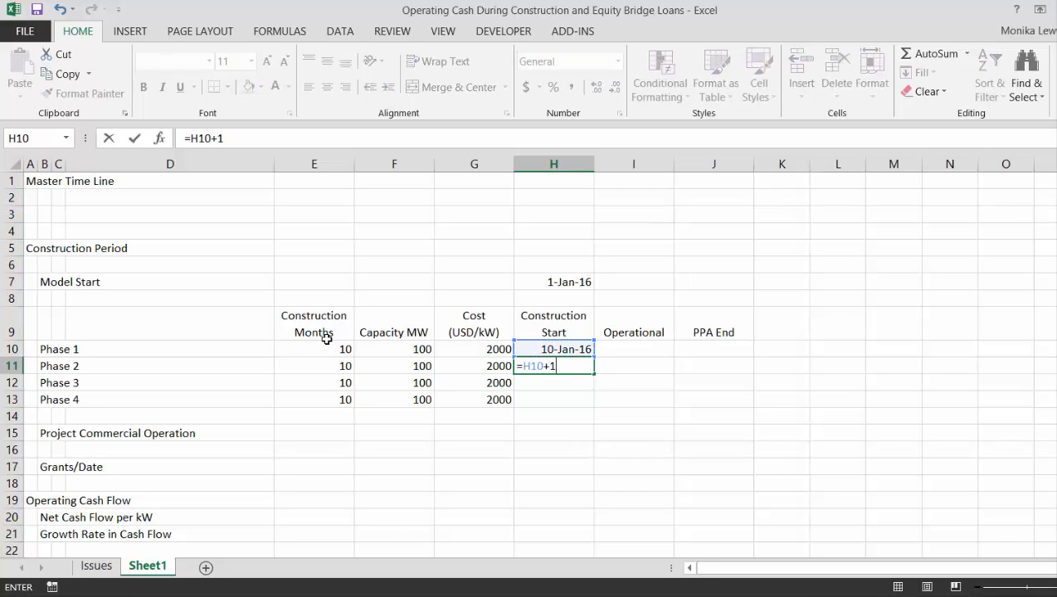
pyautogui.write('80')
pyautogui.press('Return')
pyautogui.press('Up')
# Set Phase 3's construction start to 200 days after Phase 2's with =H11+200 in H12.
pyautogui.press('Down')
pyautogui.write('=')
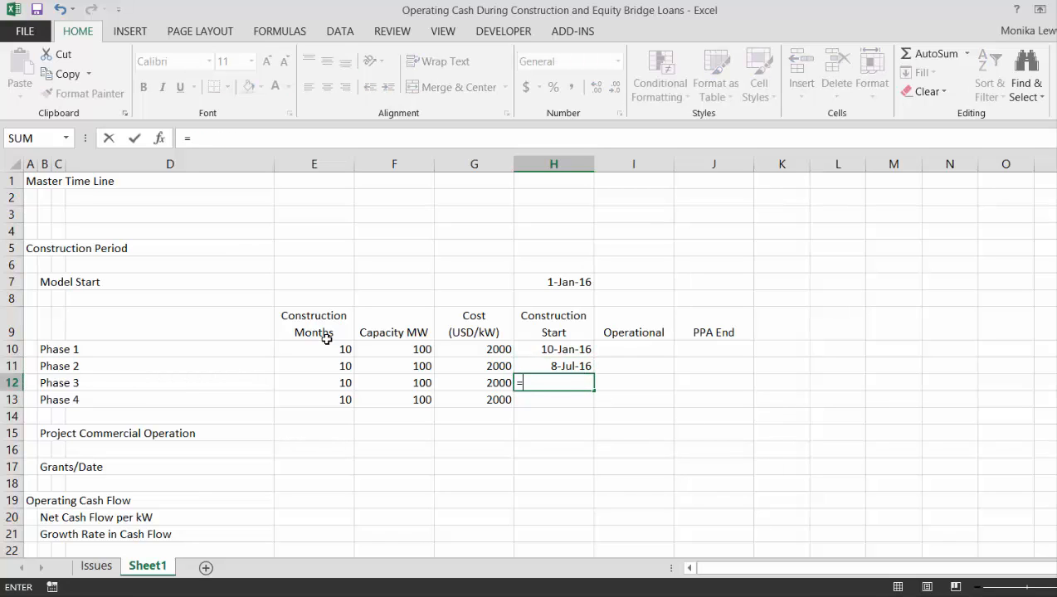
pyautogui.press('Up')
pyautogui.write('+200')
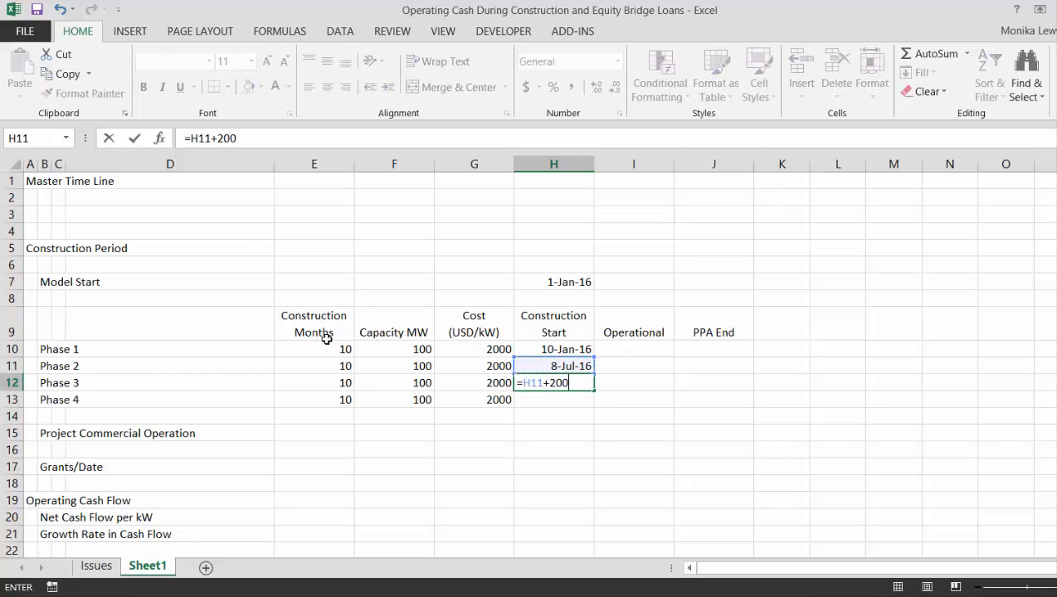
pyautogui.press('Return')
# Set Phase 4's construction start to 150 days after Phase 3's with =H12+150 in H13.
pyautogui.write('=')
pyautogui.press('Up')
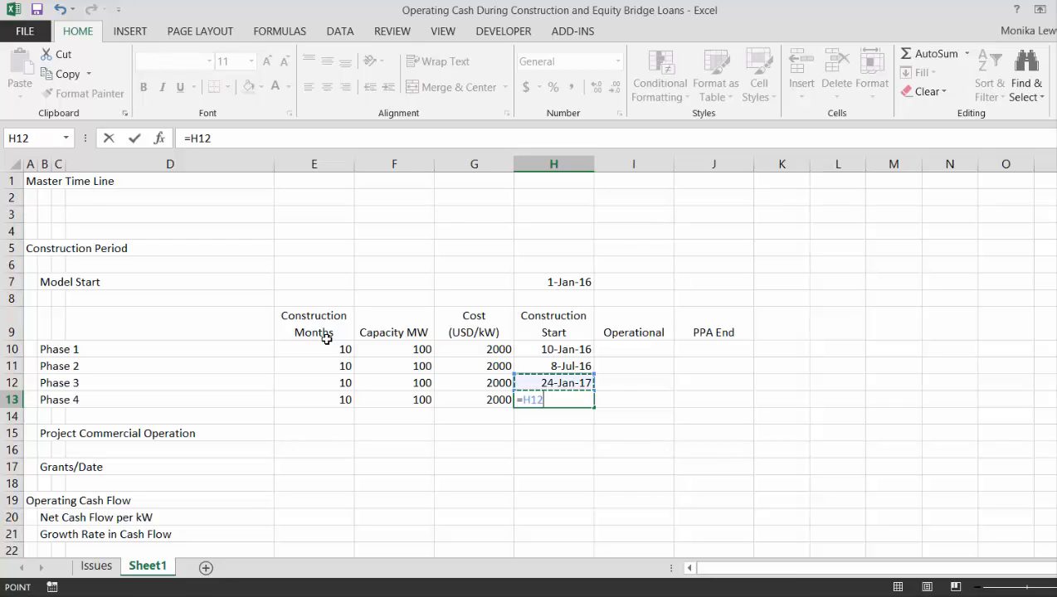
pyautogui.write('+150')
pyautogui.press('Return')
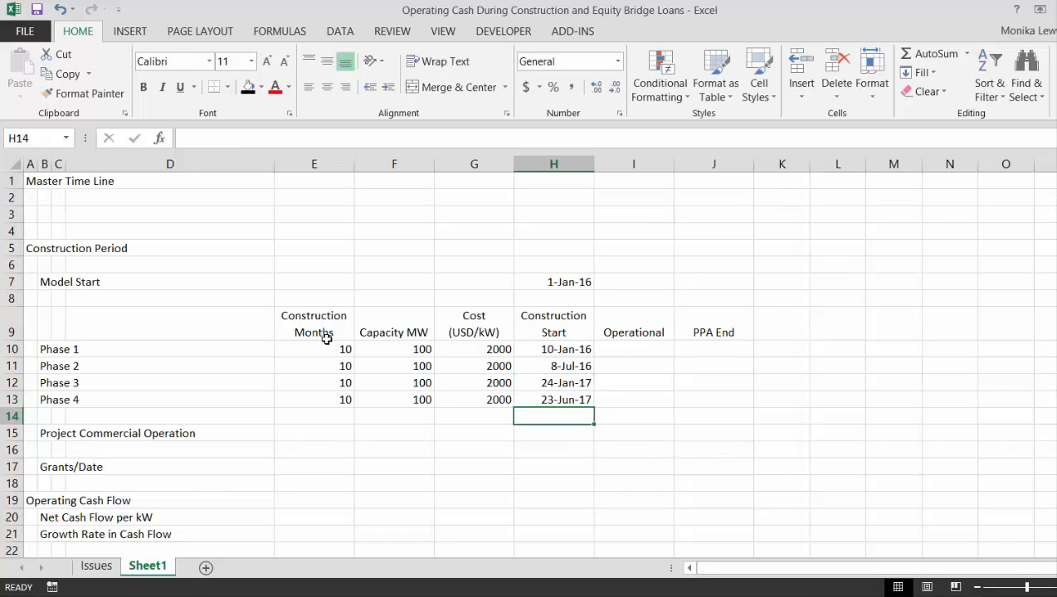
pyautogui.press('Up')
pyautogui.press('Up')
pyautogui.press('Up')
pyautogui.press('Up')
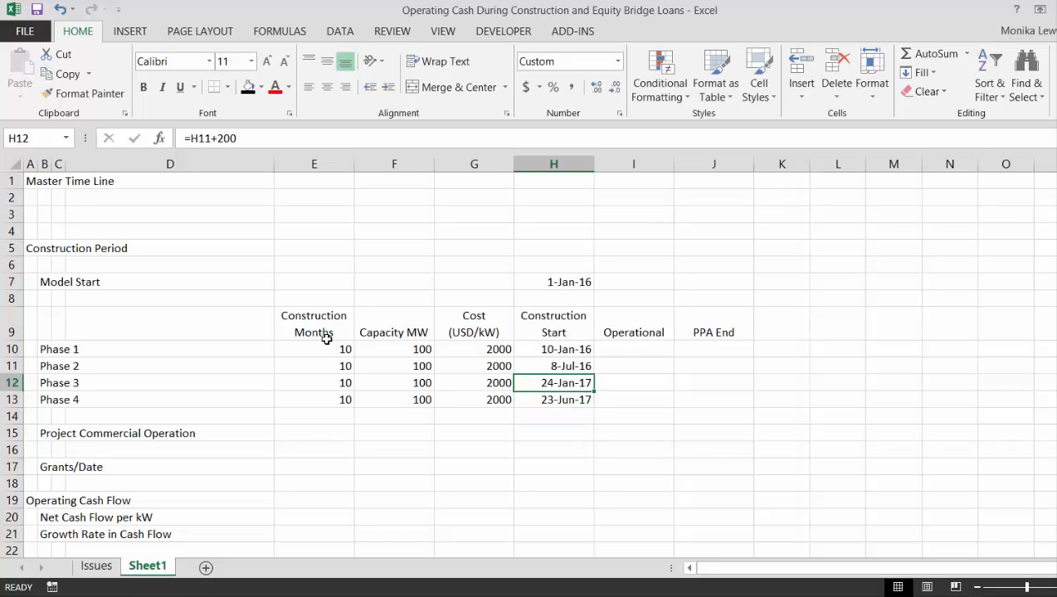
pyautogui.press('Right')
pyautogui.press('Left')
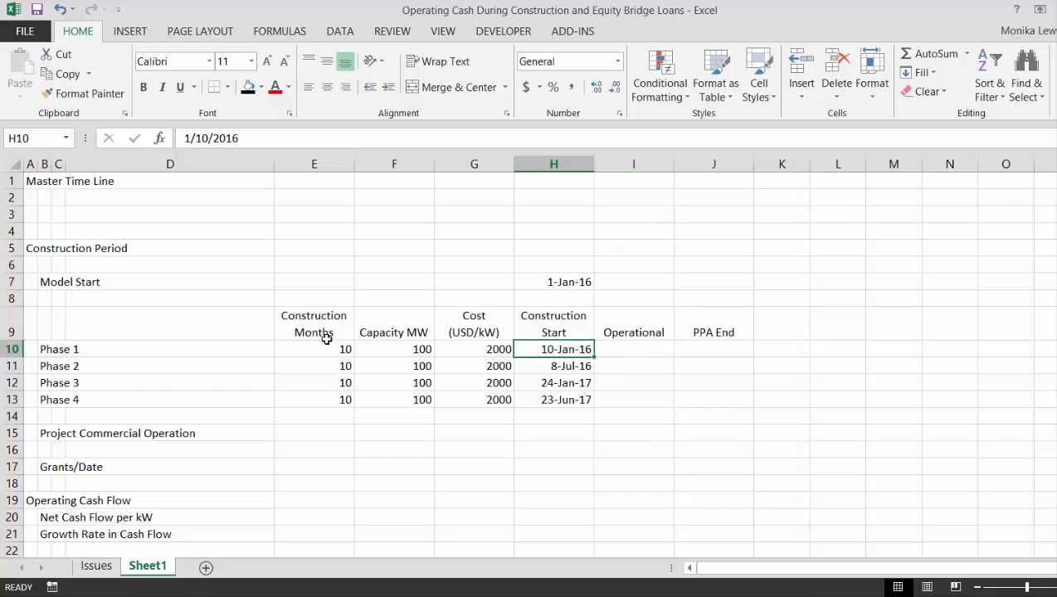
pyautogui.press('Left')
pyautogui.press('Right')
pyautogui.press('Right')
pyautogui.press('Left')
pyautogui.press('Left')
# Calculate Phase 1's operational date in I10 with =EDATE(H10,E10) and apply the day-month-year date format.
pyautogui.press('Right')
pyautogui.press('Right')
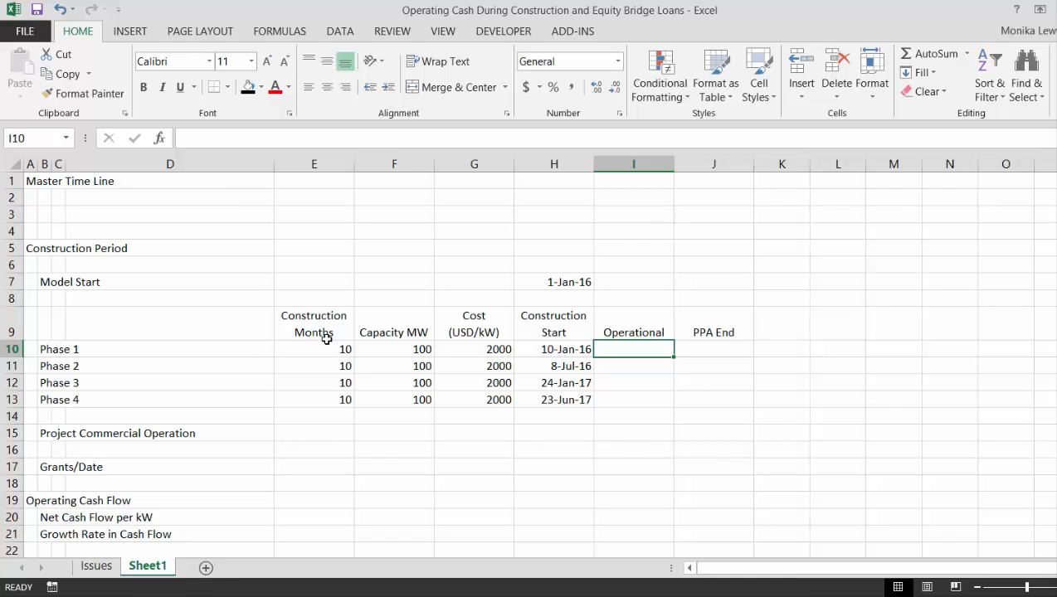
pyautogui.write('=')
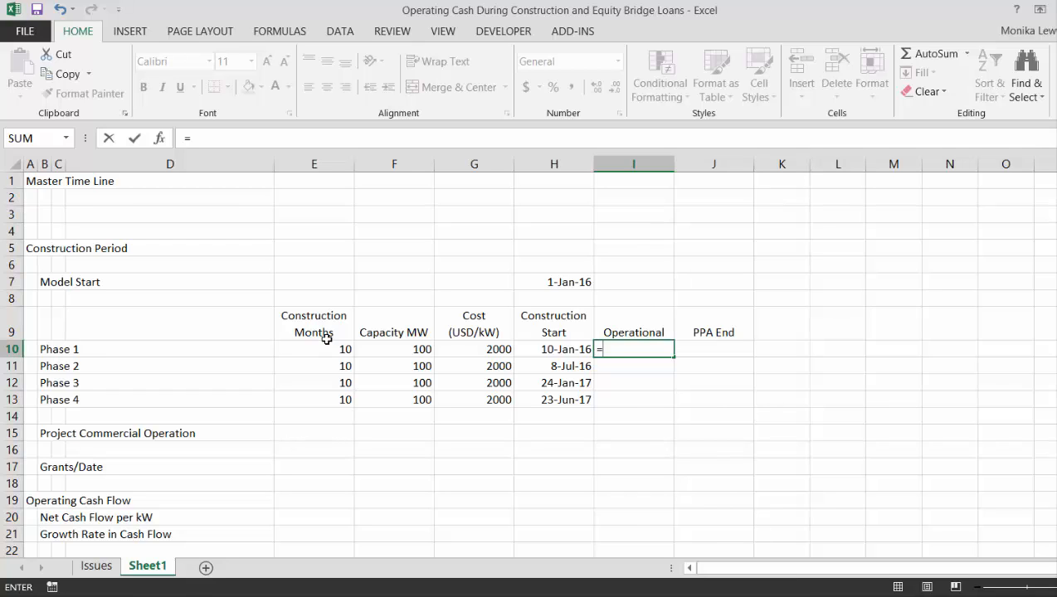
pyautogui.write('ed')
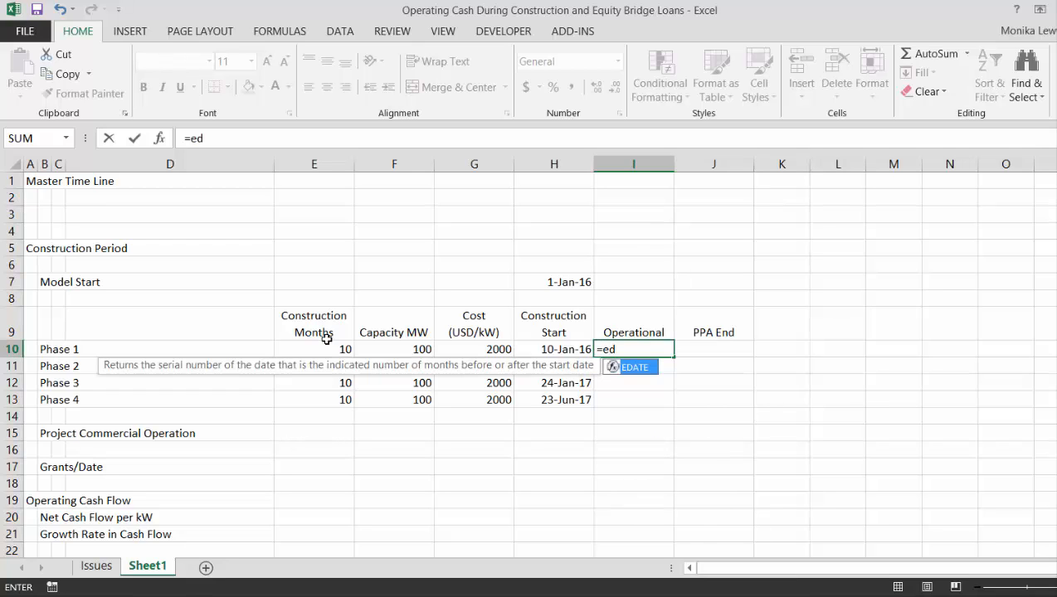
pyautogui.press('Tab')
pyautogui.press('Left')
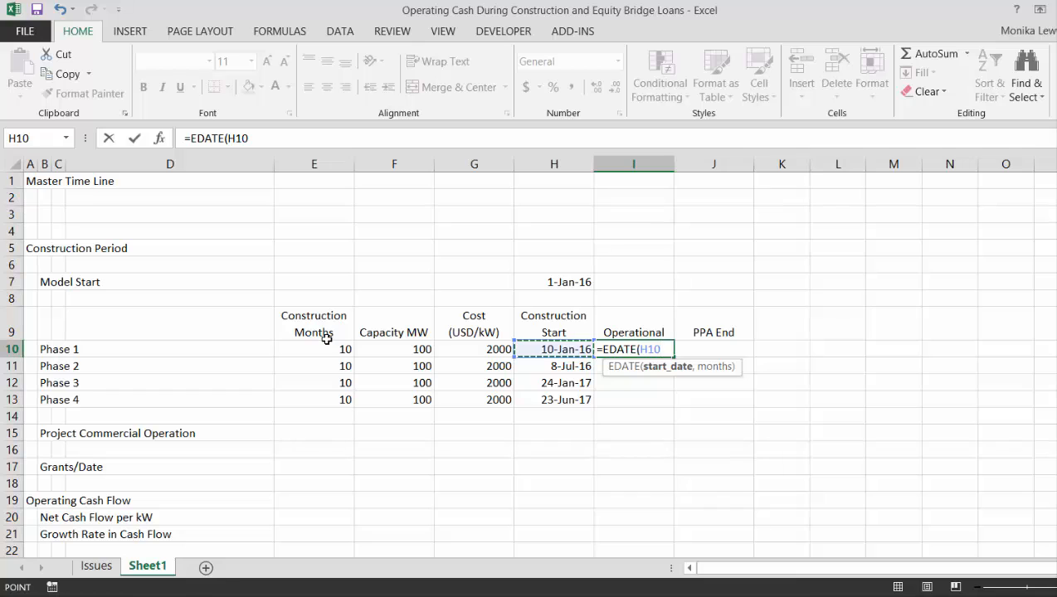
pyautogui.write(',')
pyautogui.press('Left')
pyautogui.press('Left')
pyautogui.press('Left')
pyautogui.press('Left')
pyautogui.press('Return')
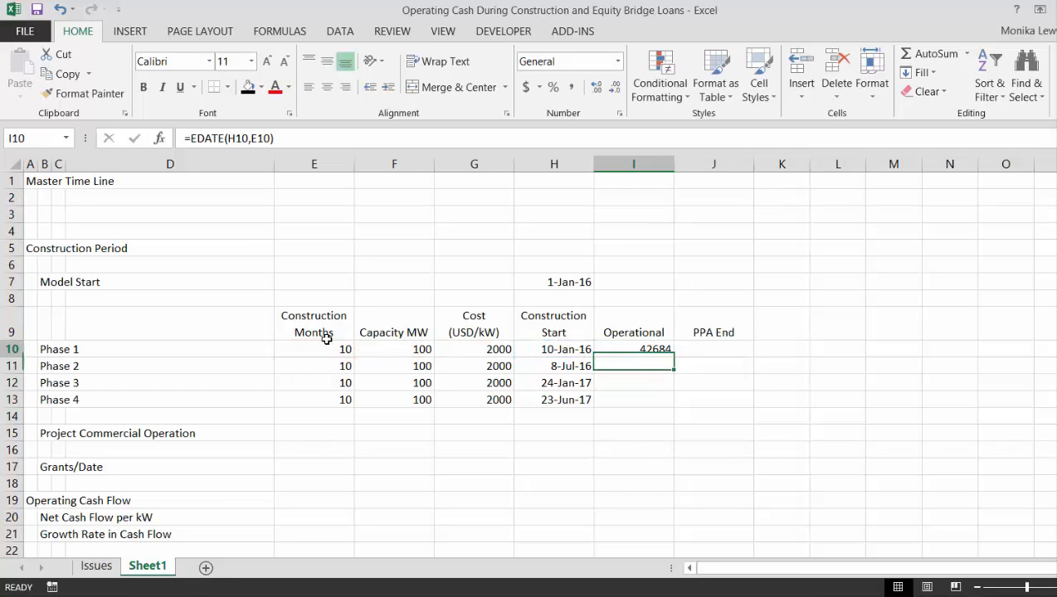
pyautogui.hotkey('ctrl', 'shift', '#')
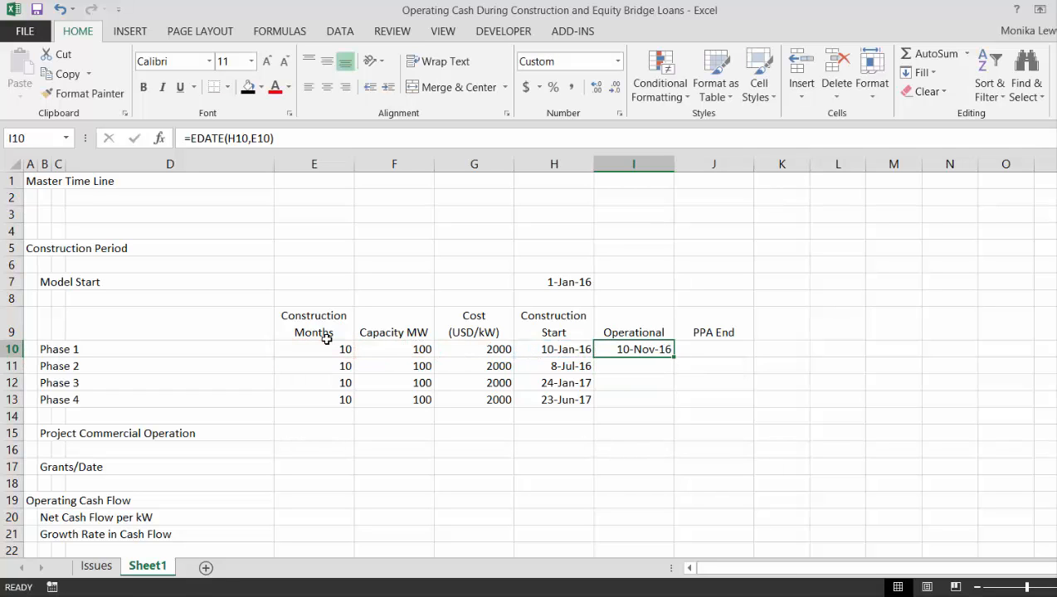
# Fill the operational date formula down from Phase 1 through Phase 4.
pyautogui.hotkey('shift', 'Down')
pyautogui.hotkey('shift', 'Down')
pyautogui.hotkey('shift', 'Down')
pyautogui.hotkey('ctrl', 'd')
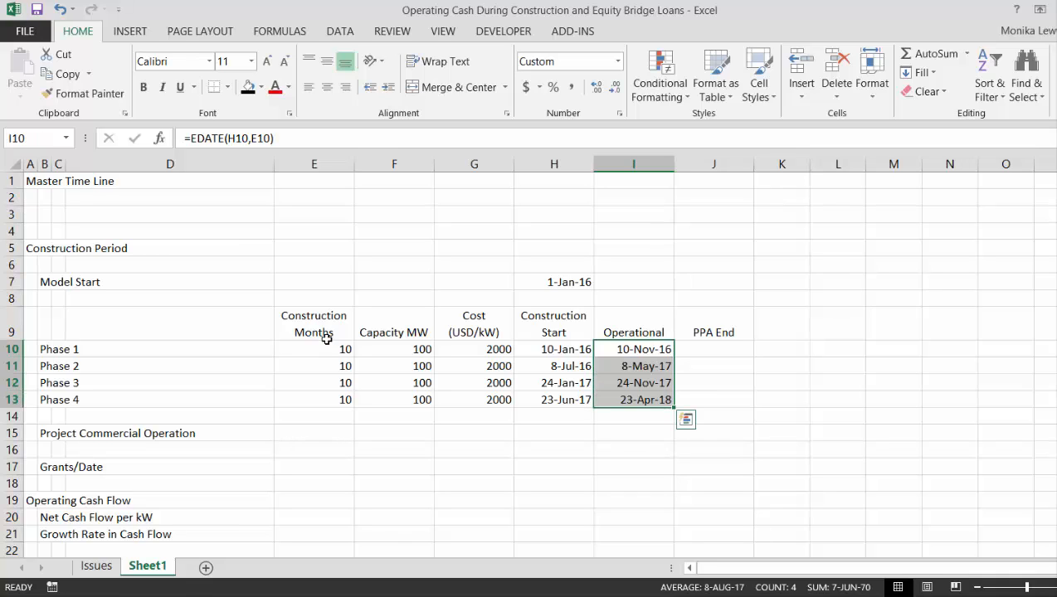
# Calculate the Project Commercial Operation date in E15 with =EOMONTH(I13,0) and apply the day-month-year date format.
pyautogui.press('Right')
pyautogui.press('Left')
pyautogui.press('Left')
pyautogui.press('Left')
pyautogui.press('Left')
pyautogui.press('Left')
pyautogui.press('Down')
pyautogui.press('Down')
pyautogui.press('Down')
pyautogui.press('Down')
pyautogui.press('Down')
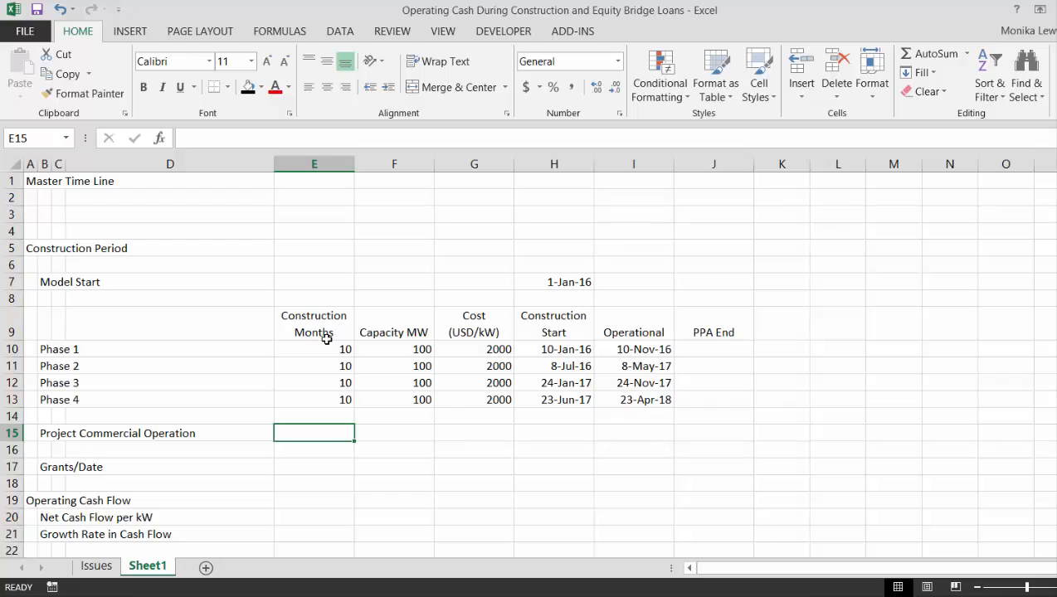
pyautogui.write('=')
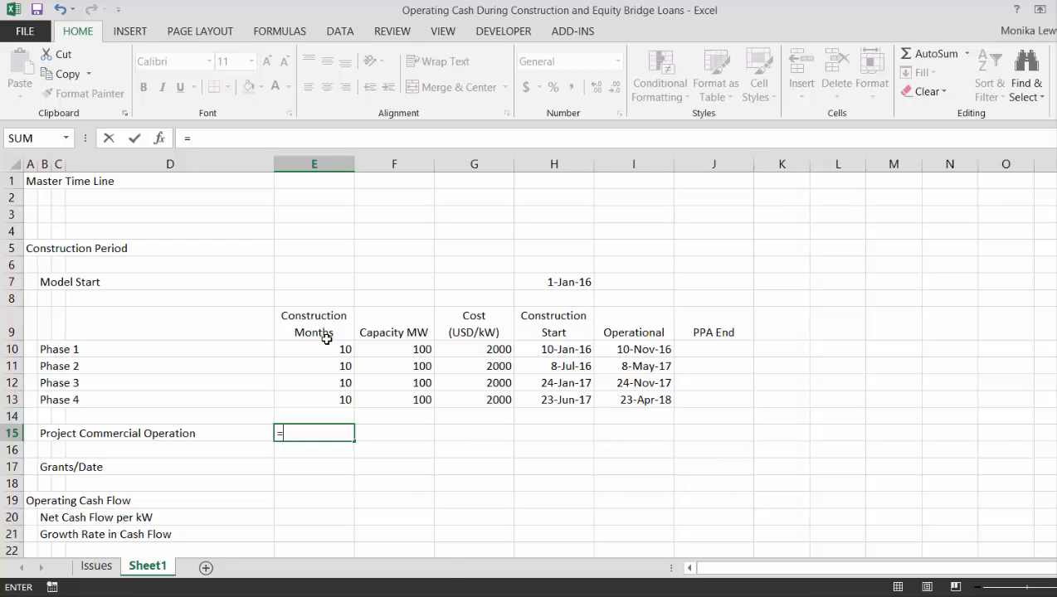
pyautogui.write('eo')
pyautogui.press('Tab')
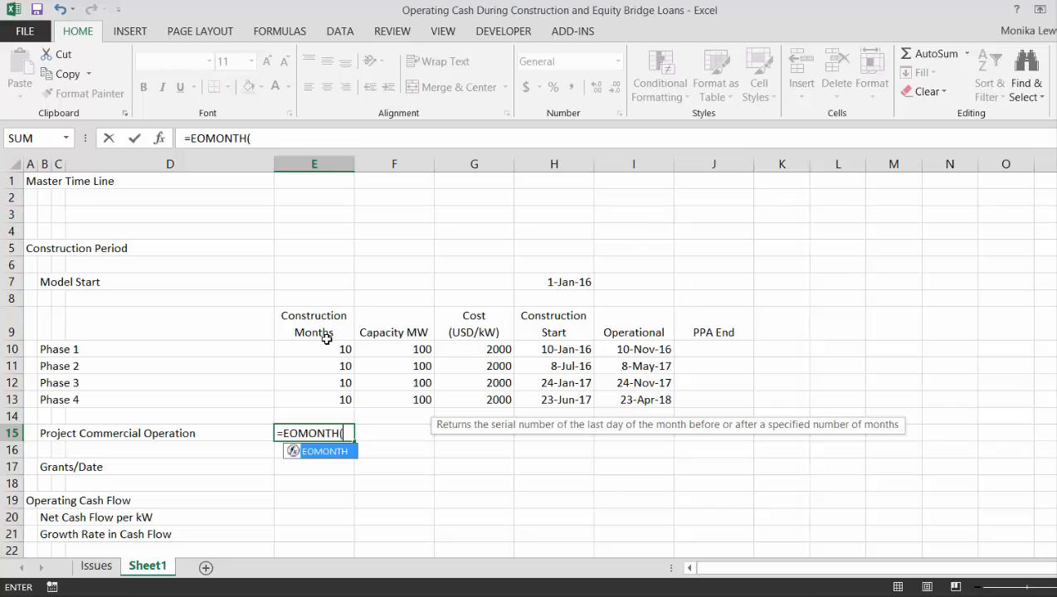
pyautogui.press('Right')
pyautogui.press('Right')
pyautogui.press('Right')
pyautogui.press('Right')
pyautogui.press('Up')
pyautogui.press('Up')
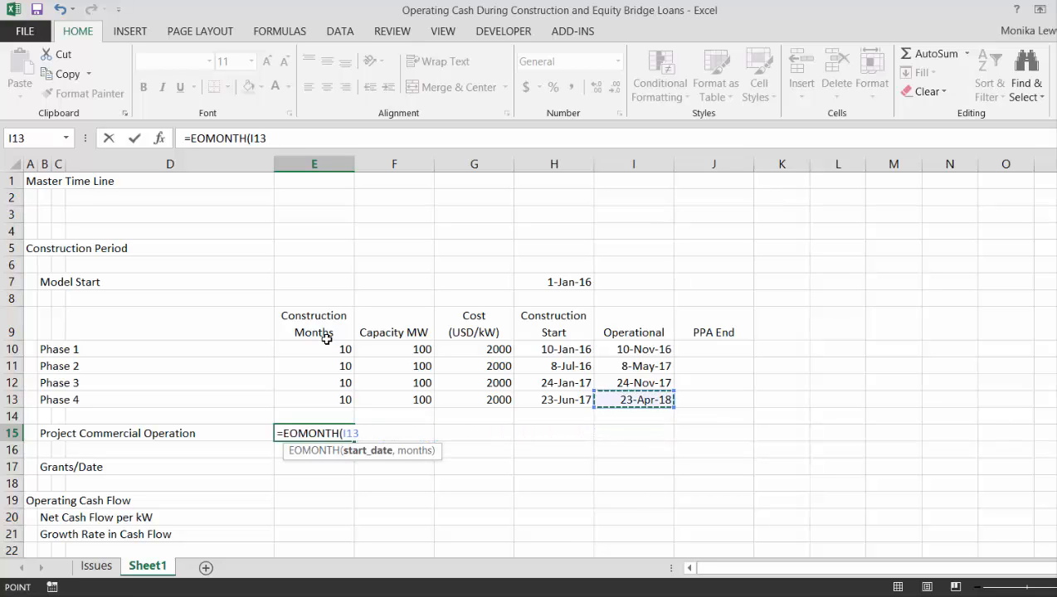
pyautogui.write(',')
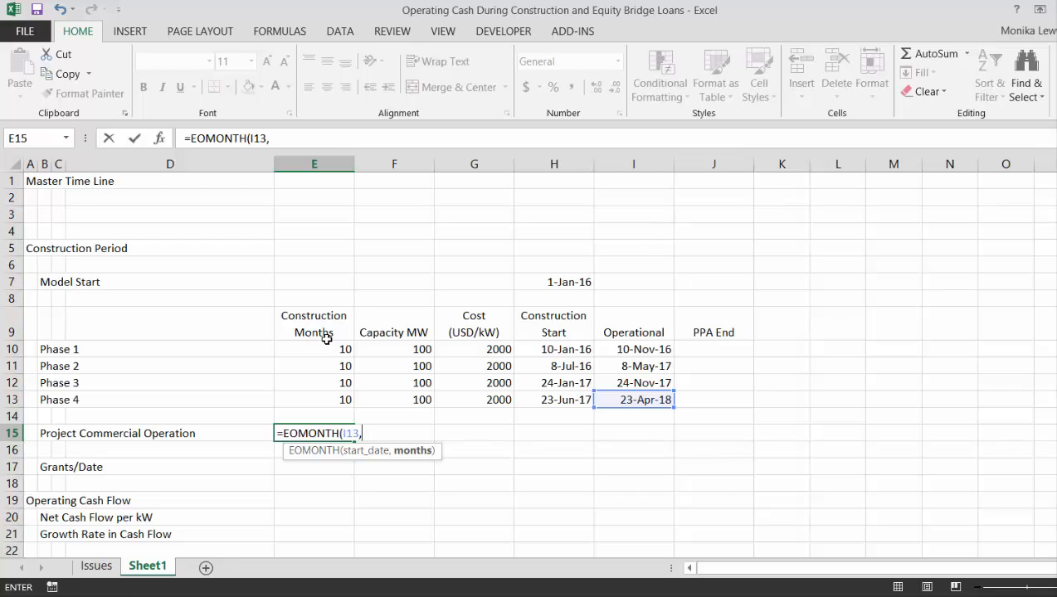
pyautogui.write('0)')
pyautogui.press('Return')
pyautogui.press('Up')
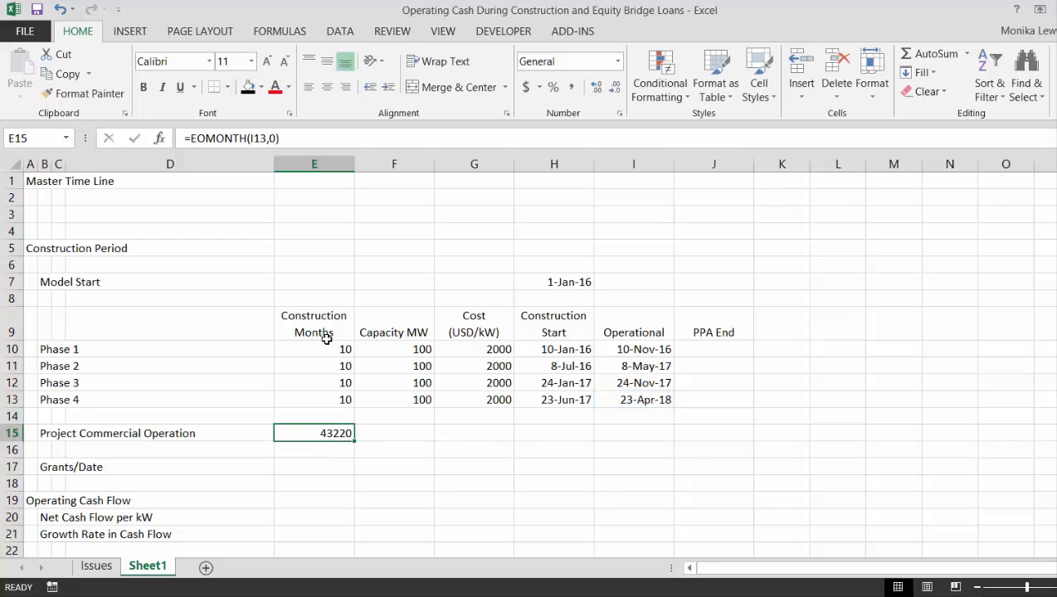
pyautogui.hotkey('ctrl', 'shift', '3')
# Add one day to the Project Commercial Operation formula so it reads =EOMONTH(I13,0)+1.
pyautogui.press('F2')
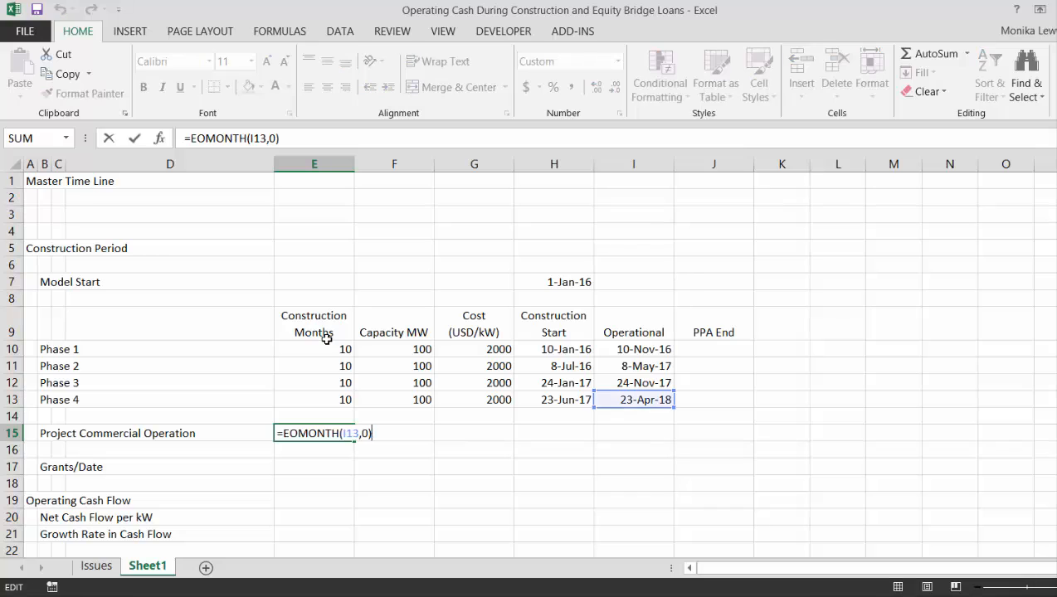
pyautogui.write('+1')
pyautogui.press('Return')
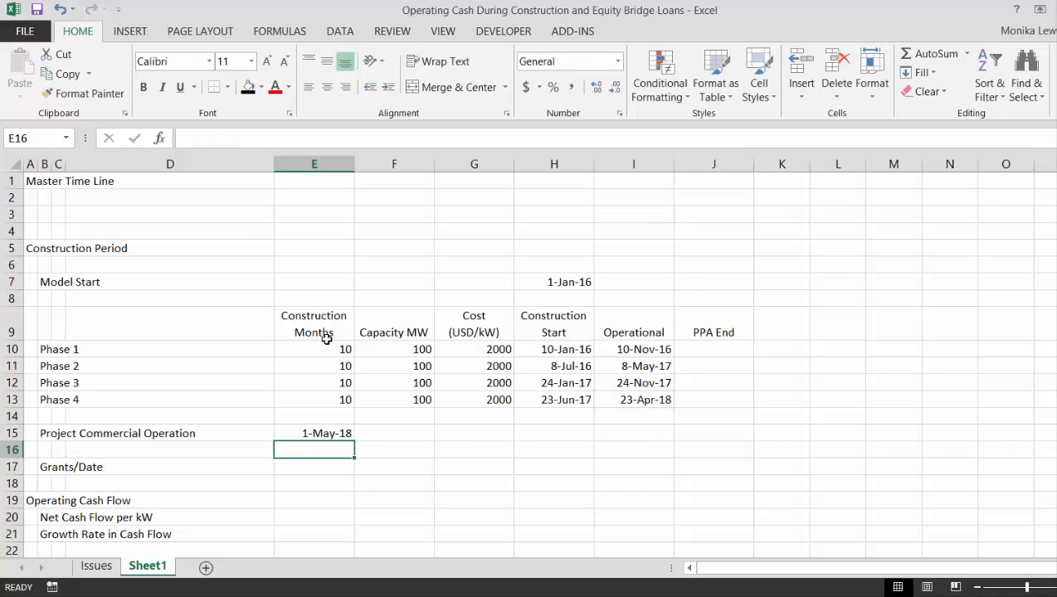
pyautogui.press('Up')
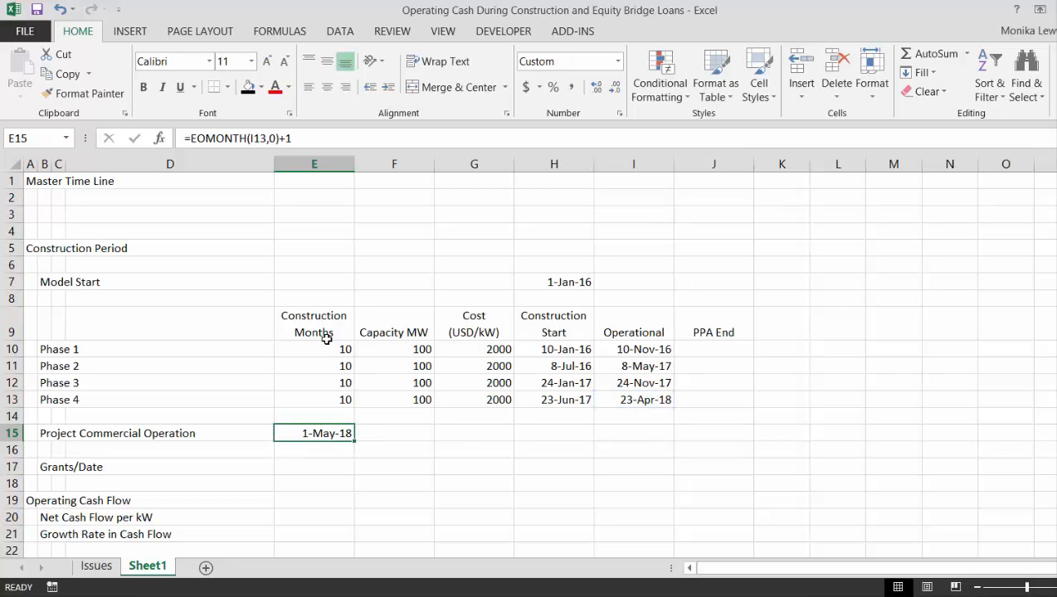
# Insert a row below Project Commercial Operation and label it PPA Life in B16.
pyautogui.press('Down')
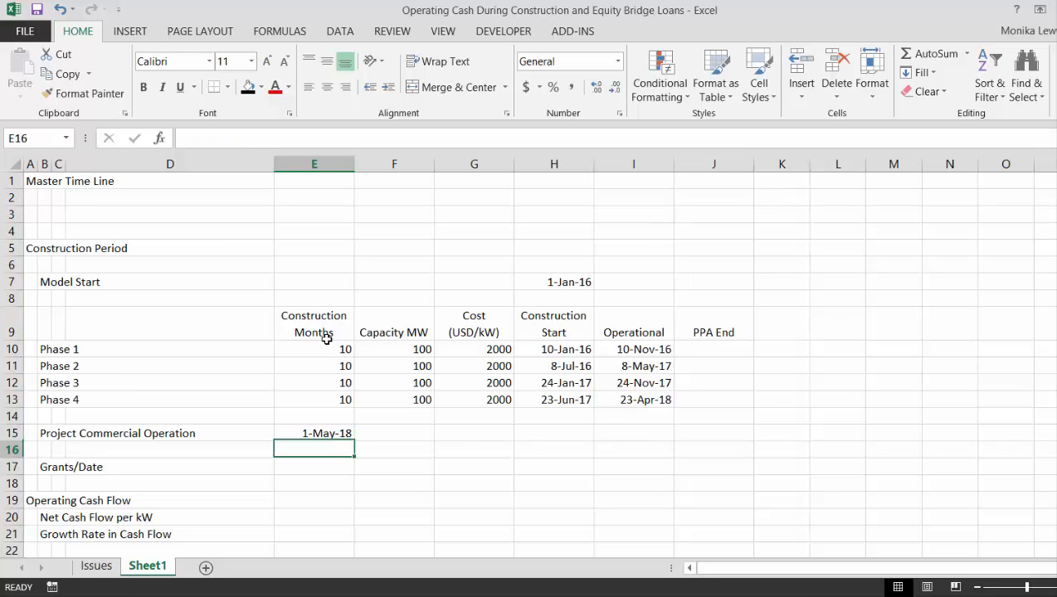
pyautogui.press('Left')
pyautogui.press('Left')
pyautogui.press('Left')
pyautogui.press('Left')
pyautogui.hotkey('shift', 'space')
pyautogui.hotkey('ctrl', 'shift', '+')
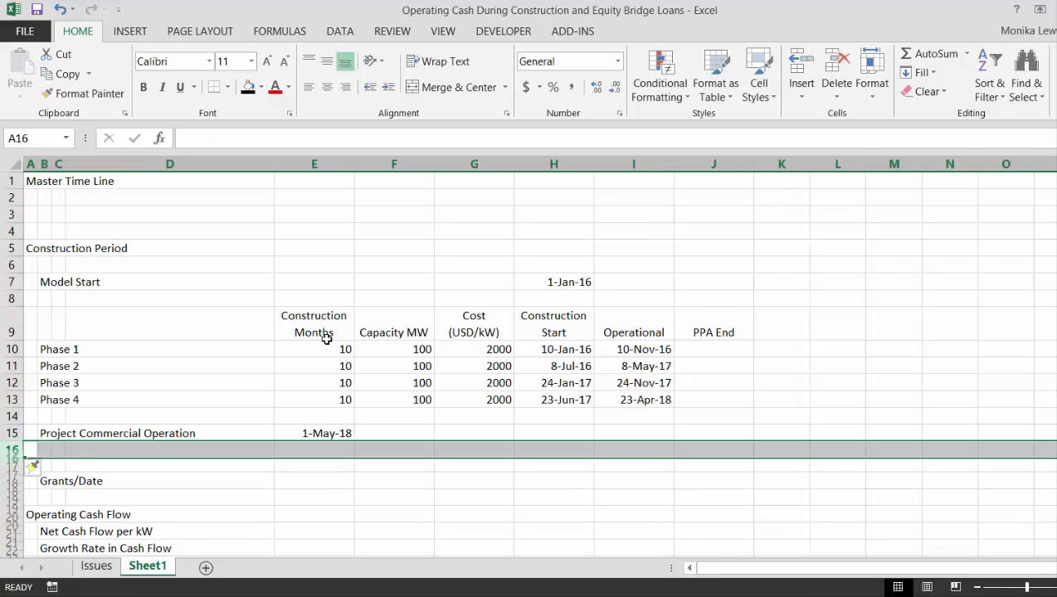
pyautogui.press('Right')
pyautogui.write('PPA Life')
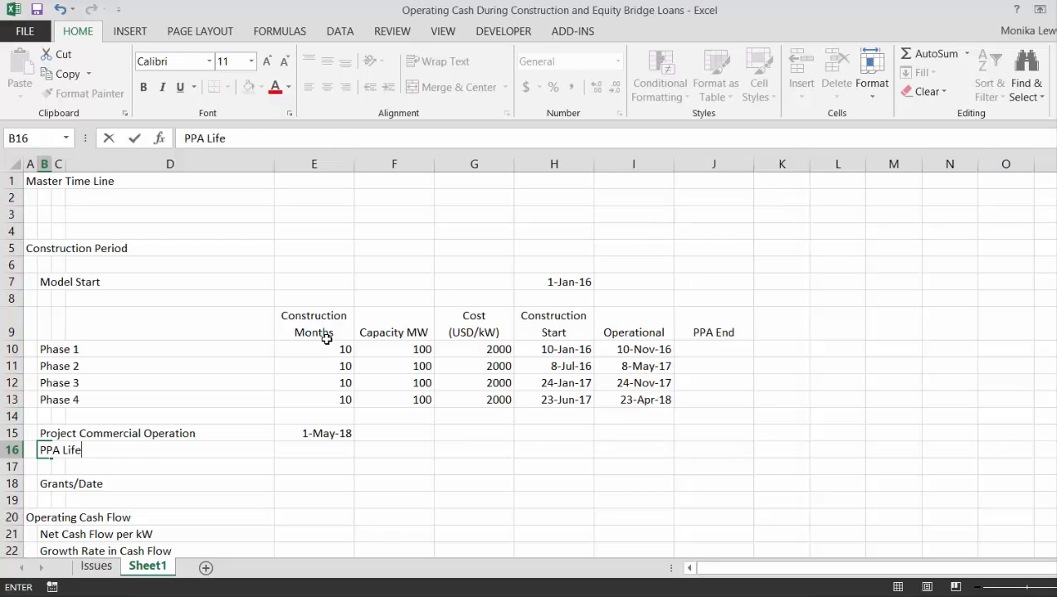
pyautogui.press('Return')
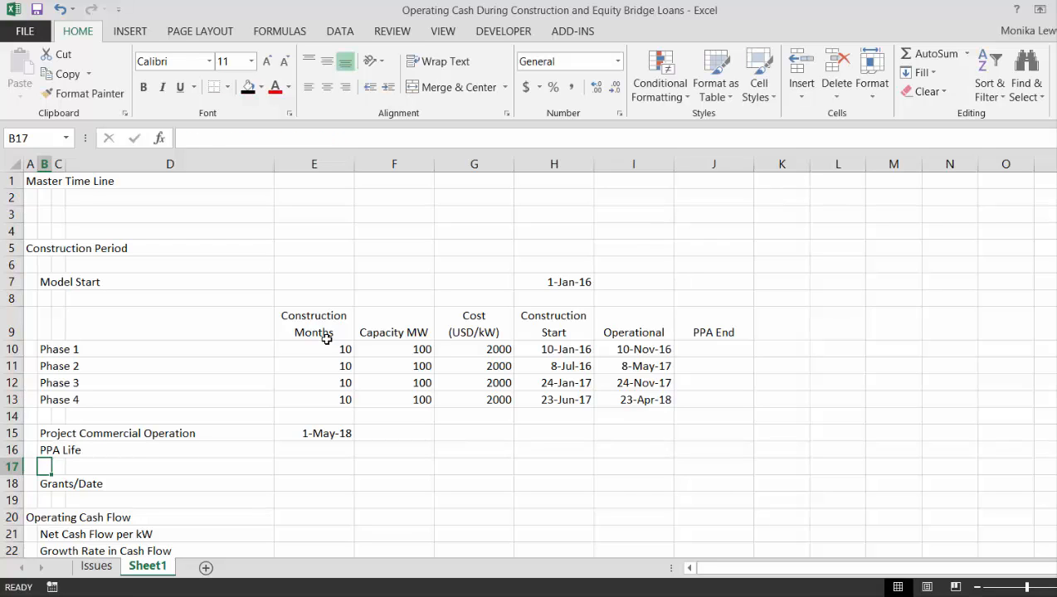
# Enter 20 as the PPA Life value in E16.
pyautogui.press('Up')
pyautogui.press('Right')
pyautogui.press('Right')
pyautogui.press('Right')
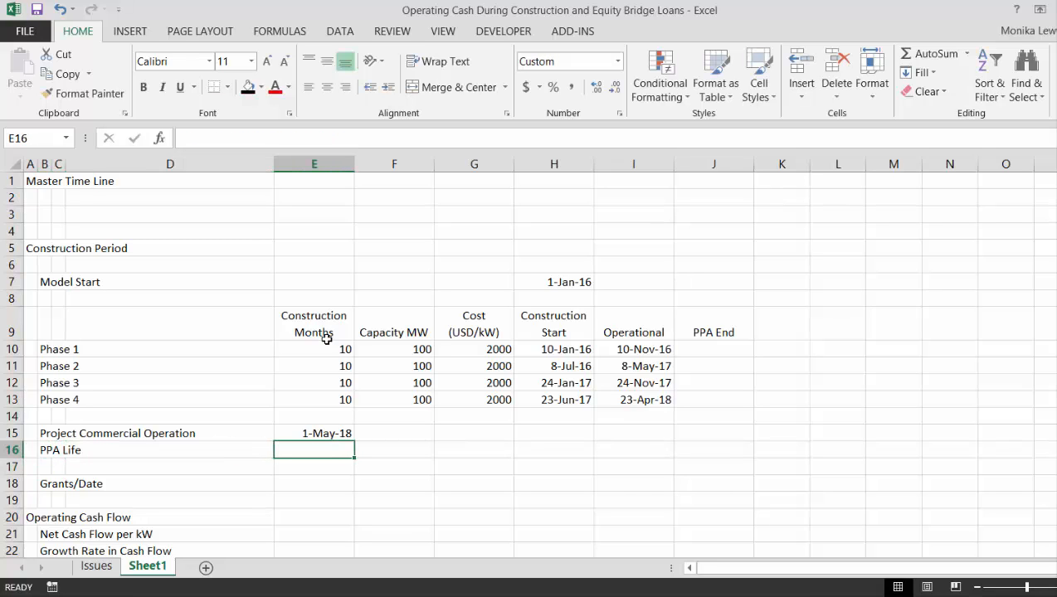
pyautogui.write('20')
pyautogui.press('Return')
# Extend the PPA Life label in B16 so it reads PPA Life (yrs).
pyautogui.press('Up')
pyautogui.press('Left')
pyautogui.press('Left')
pyautogui.press('Left')
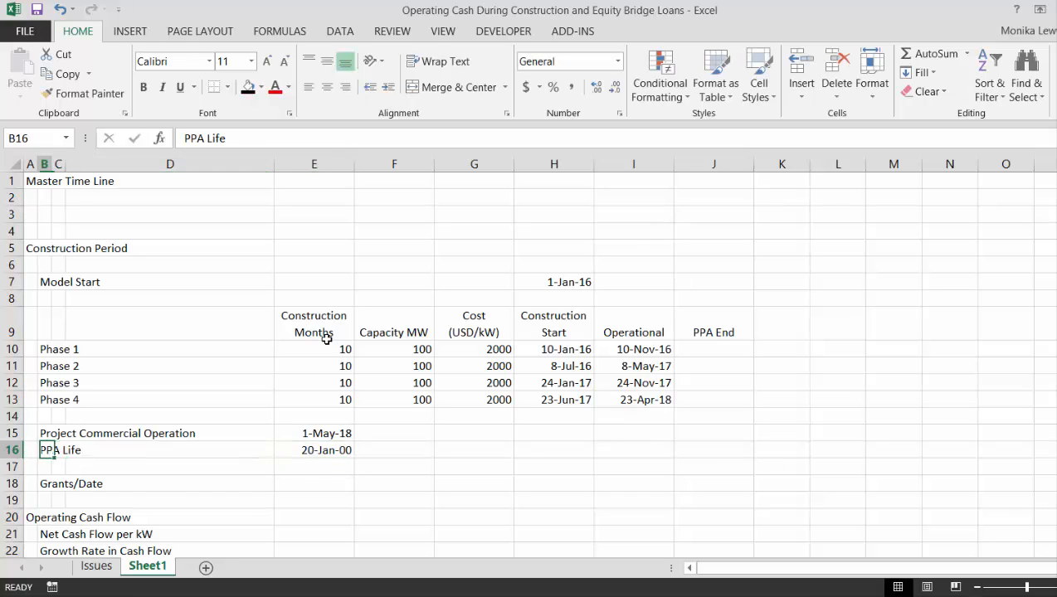
pyautogui.press('F2')
pyautogui.write('(')
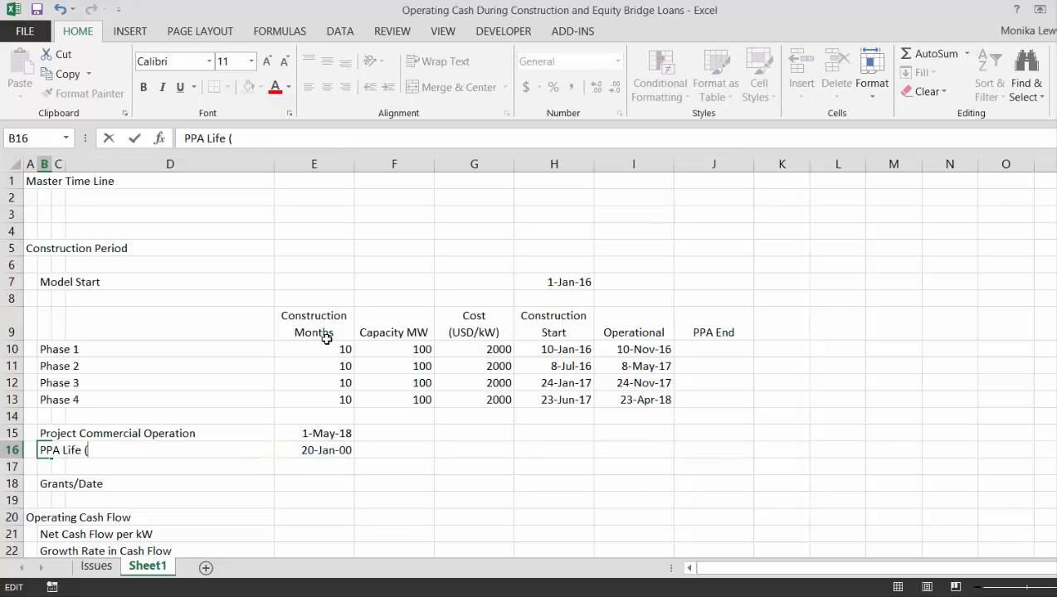
pyautogui.write('yrs)')
pyautogui.press('Return')
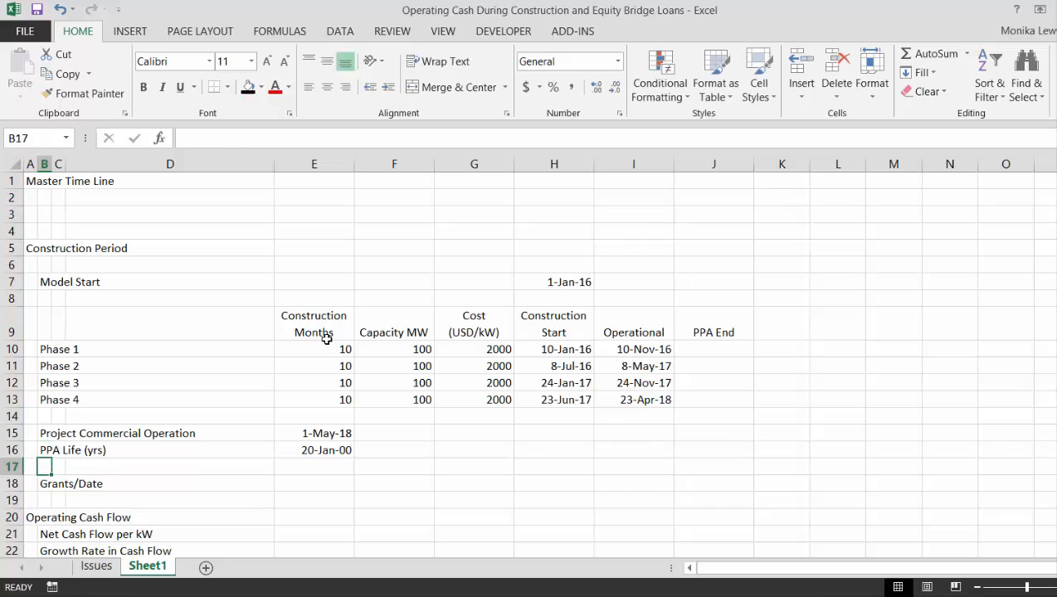
# Format the PPA Life value in E16 as a number with two decimals.
pyautogui.press('Up')
pyautogui.press('Right')
pyautogui.press('Right')
pyautogui.press('Right')
pyautogui.hotkey('ctrl', 'shift', '1')
# Insert a row below PPA Life (yrs) and label it PPA End in B17.
pyautogui.press('Down')
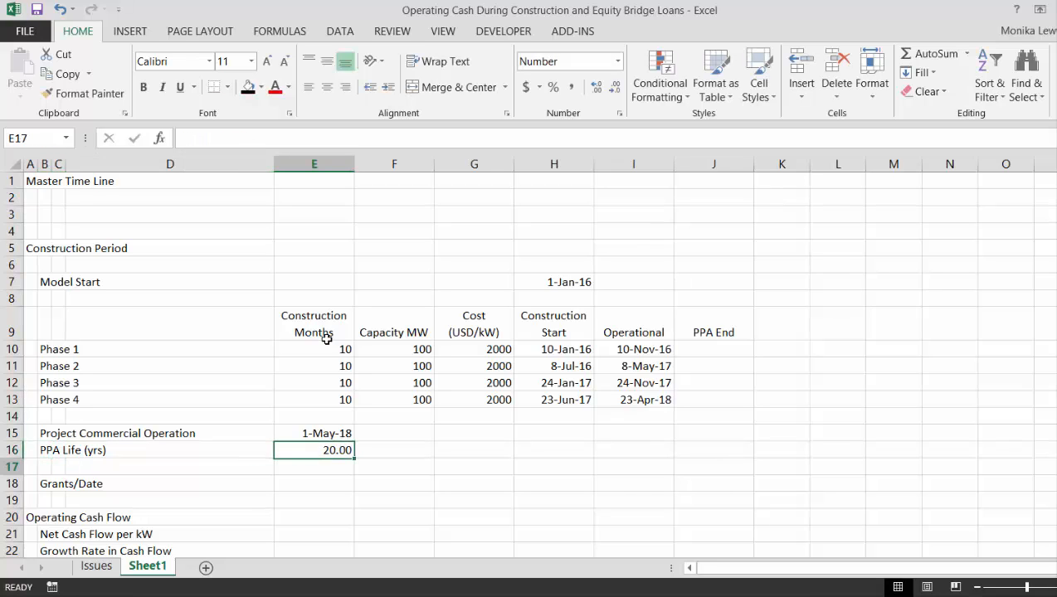
pyautogui.press('Left')
pyautogui.press('Left')
pyautogui.press('Left')
pyautogui.hotkey('shift', 'space')
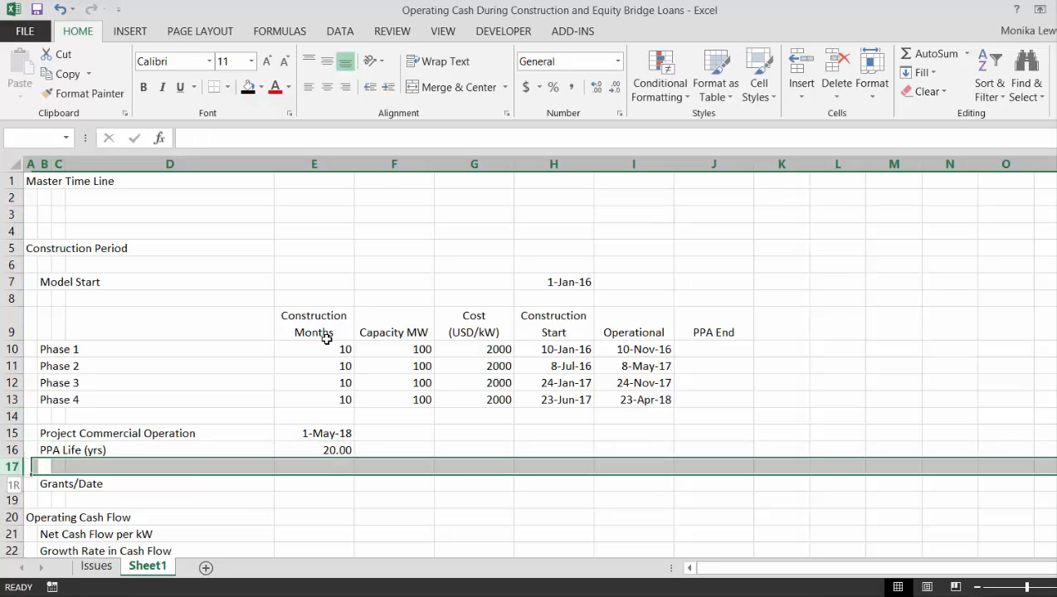
pyautogui.hotkey('ctrl', 'shift', '+')
pyautogui.press('Right')
pyautogui.press('Left')
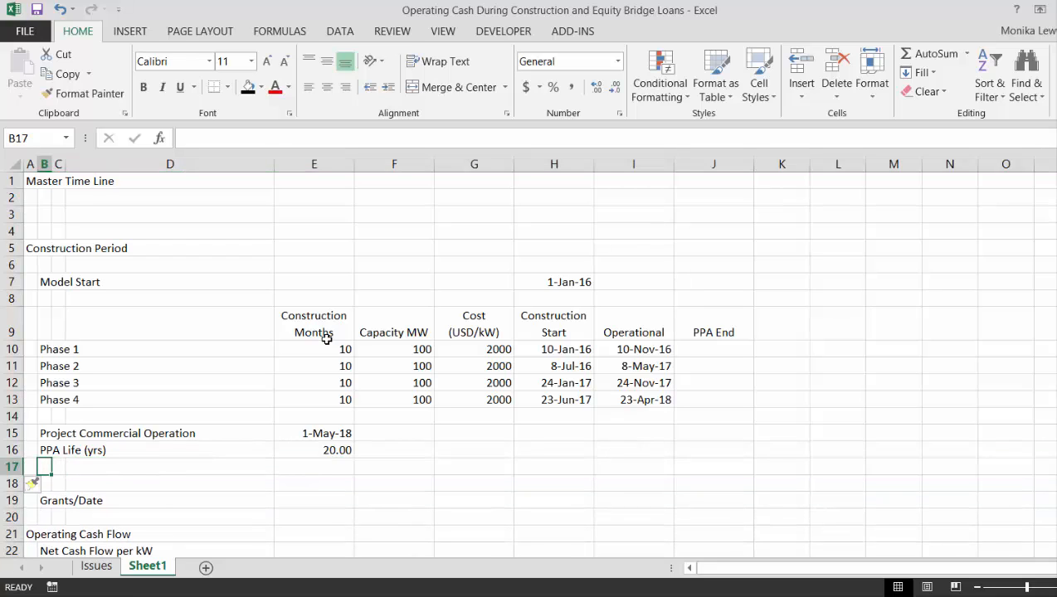
pyautogui.write('PPA End')
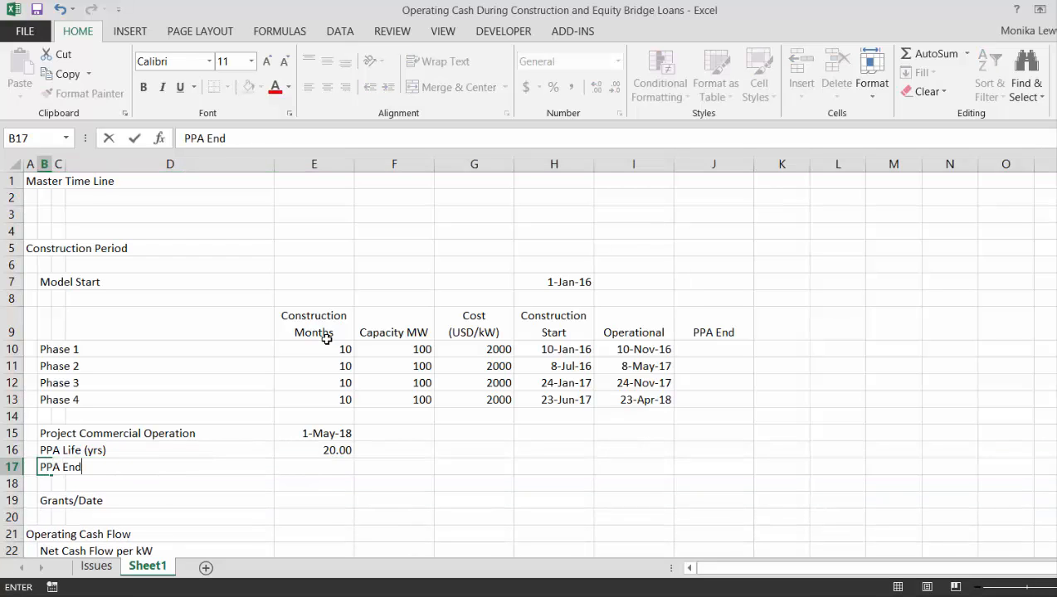
pyautogui.press('Return')
# Calculate the PPA End date in E17 with =EDATE(E15,E16*12) and apply the day-month-year date format.
pyautogui.press('Up')
pyautogui.press('Right')
pyautogui.press('Right')
pyautogui.press('Right')
pyautogui.write('=ed')
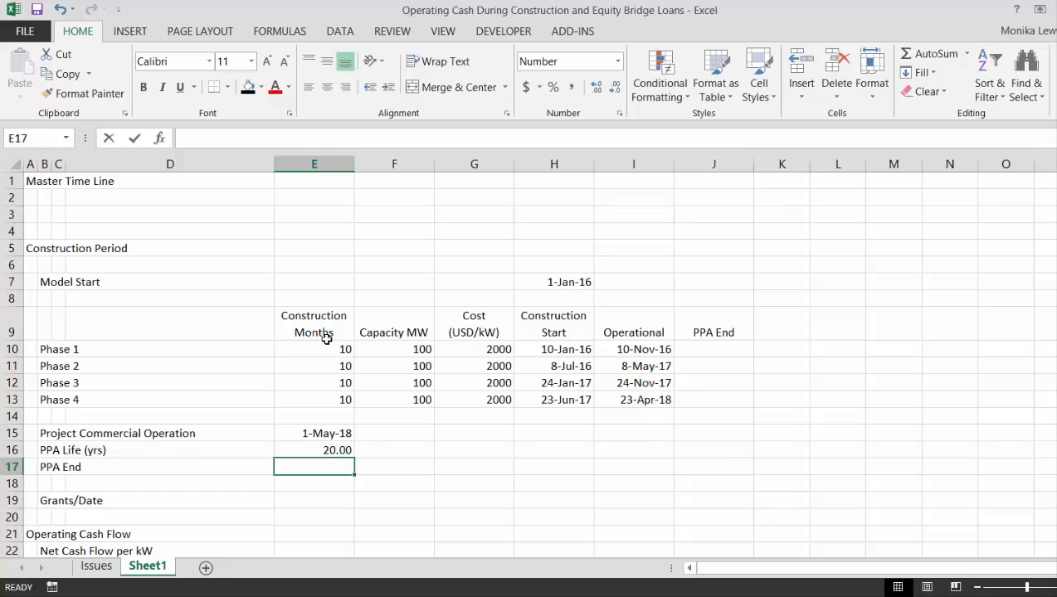
pyautogui.press('Tab')
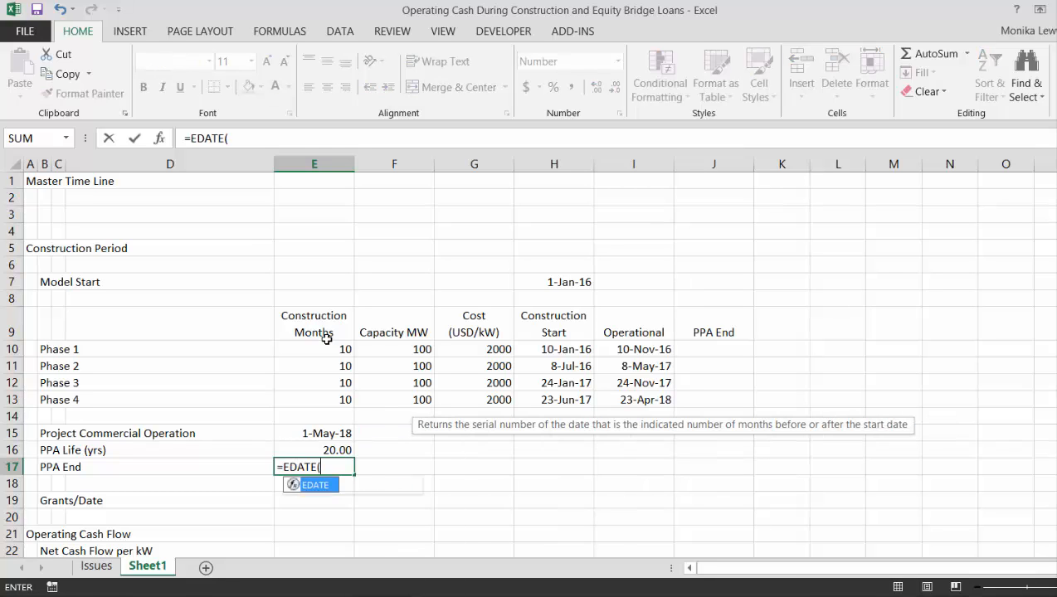
pyautogui.press('Up')
pyautogui.press('Up')
pyautogui.write(',')
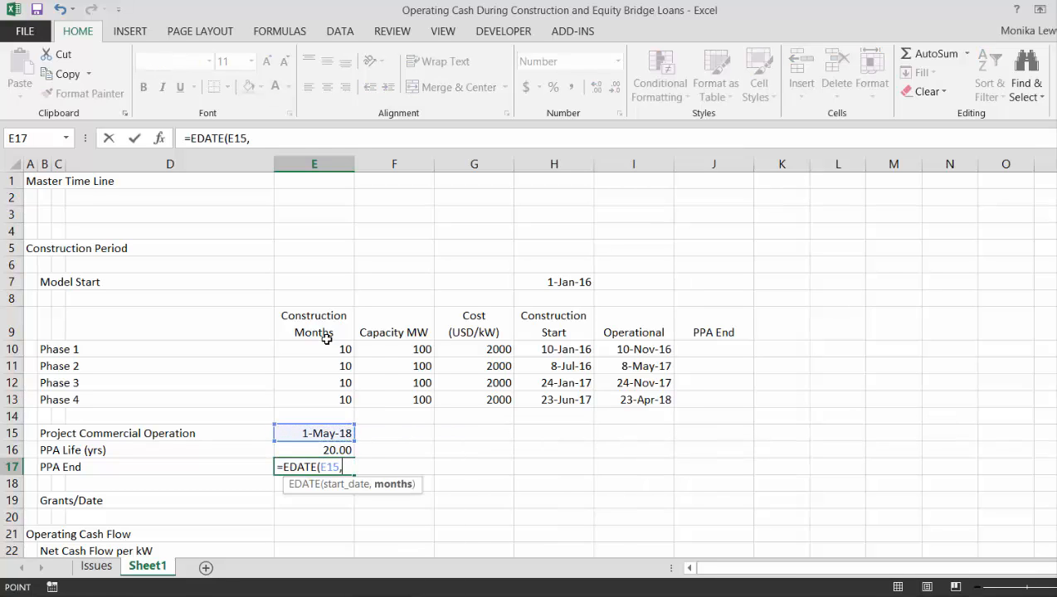
pyautogui.press('Down')
pyautogui.write('*12)')
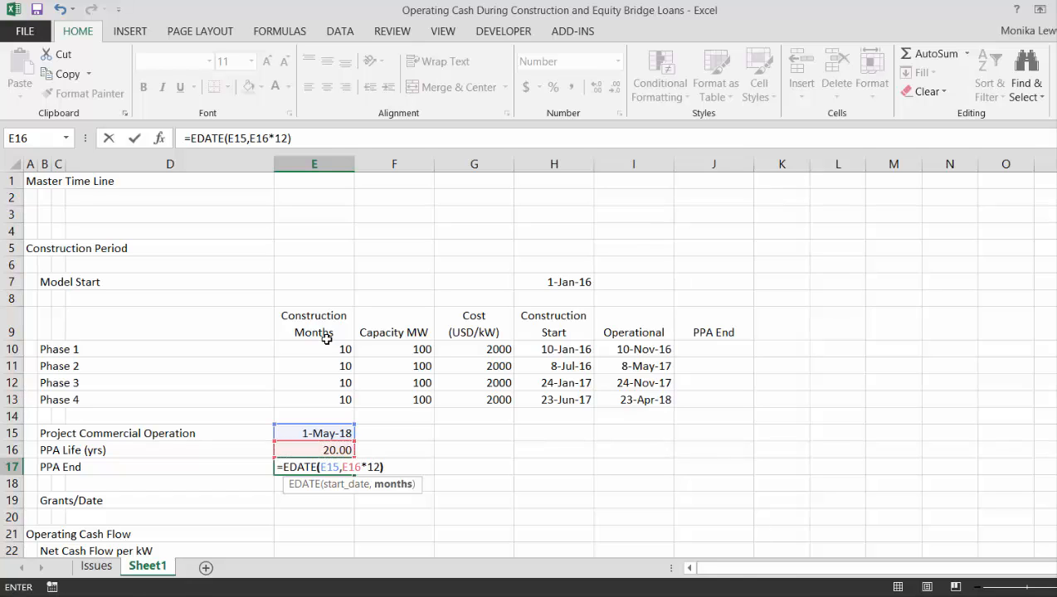
pyautogui.press('Return')
pyautogui.press('Up')
pyautogui.hotkey('ctrl', 'shift', '3')
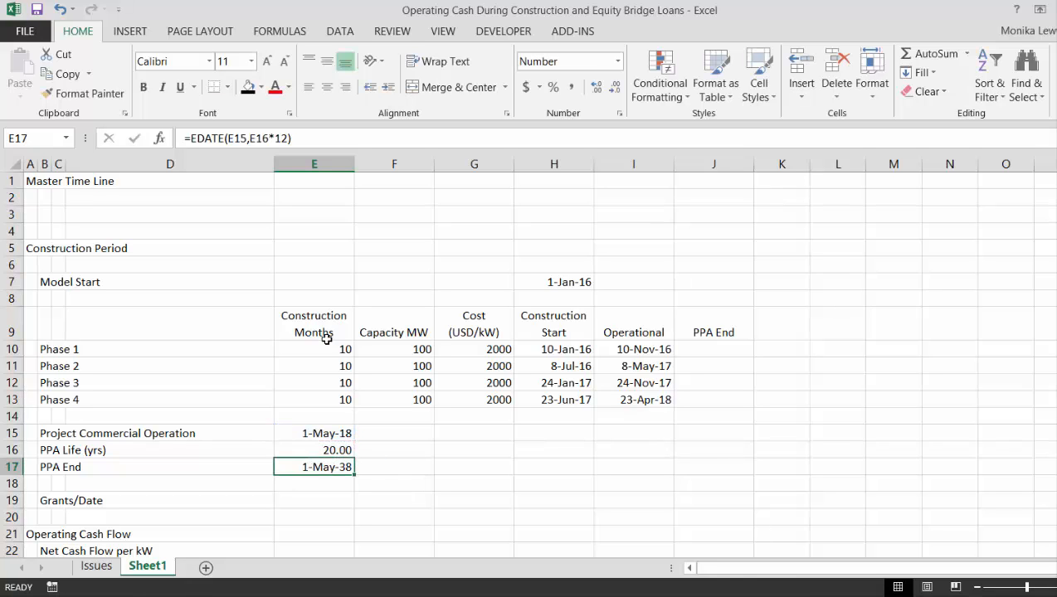
# Link Phase 1's PPA End in J10 to the project PPA End date with =E17.
pyautogui.press('Up')
pyautogui.press('Up')
pyautogui.press('Up')
pyautogui.press('Up')
pyautogui.press('Up')
pyautogui.press('Up')
pyautogui.press('Up')
pyautogui.press('Up')
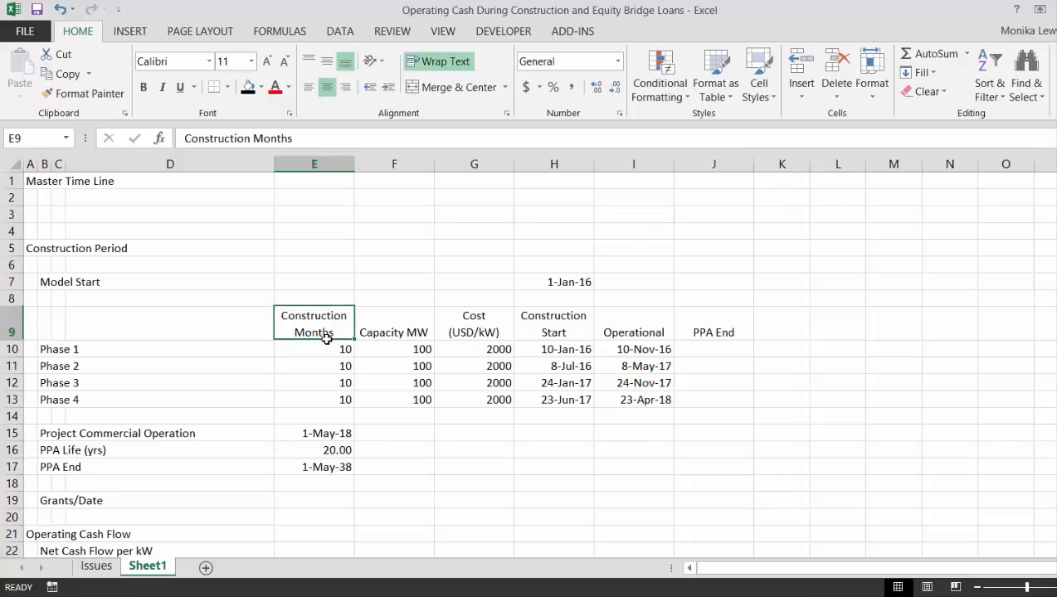
pyautogui.press('Down')
pyautogui.press('Right')
pyautogui.press('Right')
pyautogui.press('Right')
pyautogui.press('Right')
pyautogui.press('Right')
pyautogui.write('=')
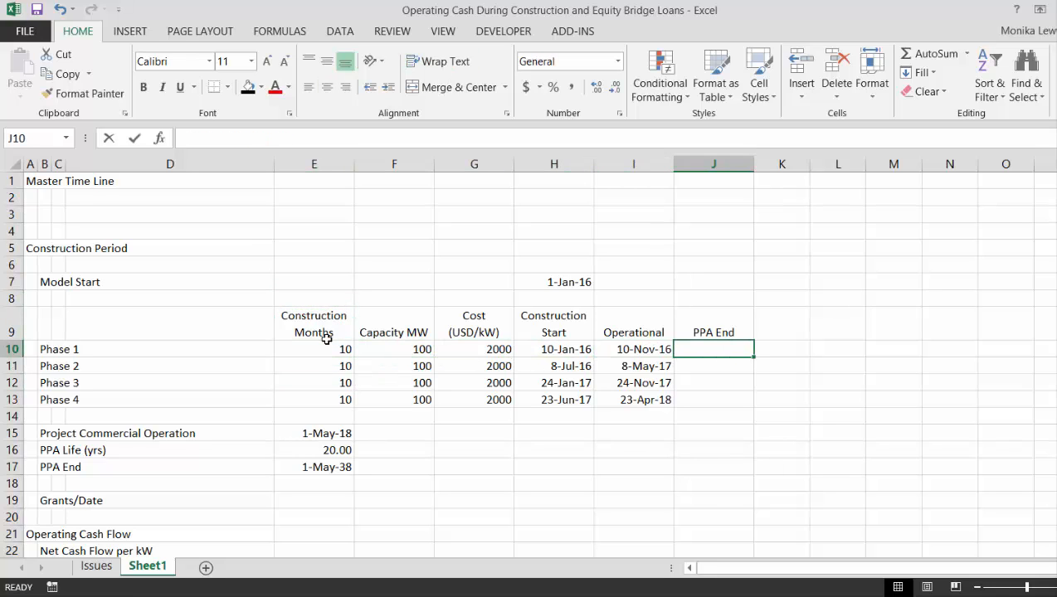
pyautogui.press('Left')
pyautogui.press('Left')
pyautogui.press('Left')
pyautogui.press('Left')
pyautogui.press('Down')
pyautogui.press('Down')
pyautogui.press('Down')
pyautogui.press('Down')
pyautogui.press('Down')
pyautogui.press('Down')
pyautogui.press('Down')
pyautogui.press('Down')
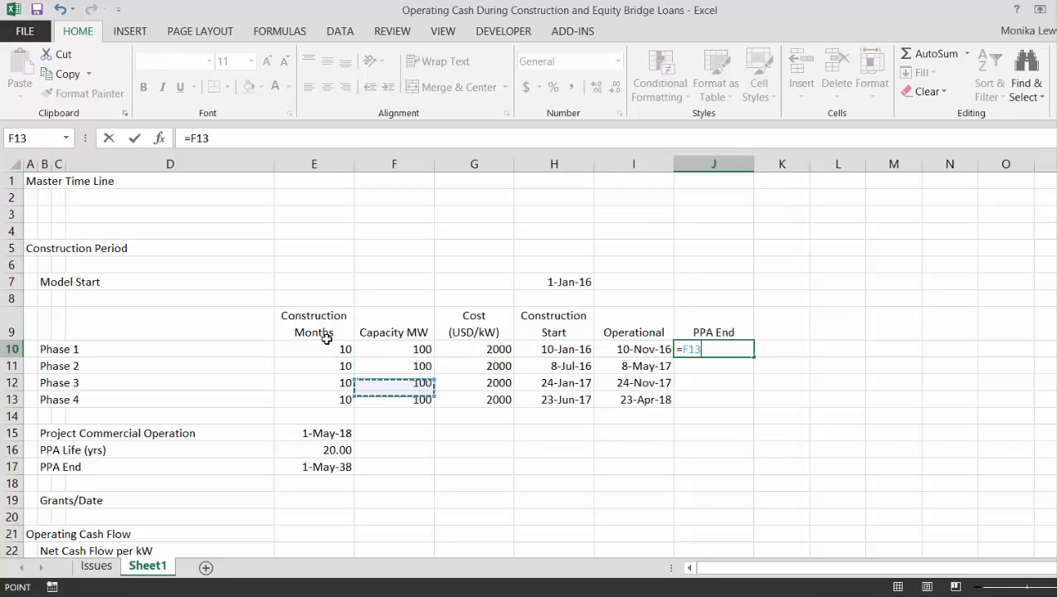
pyautogui.press('Up')
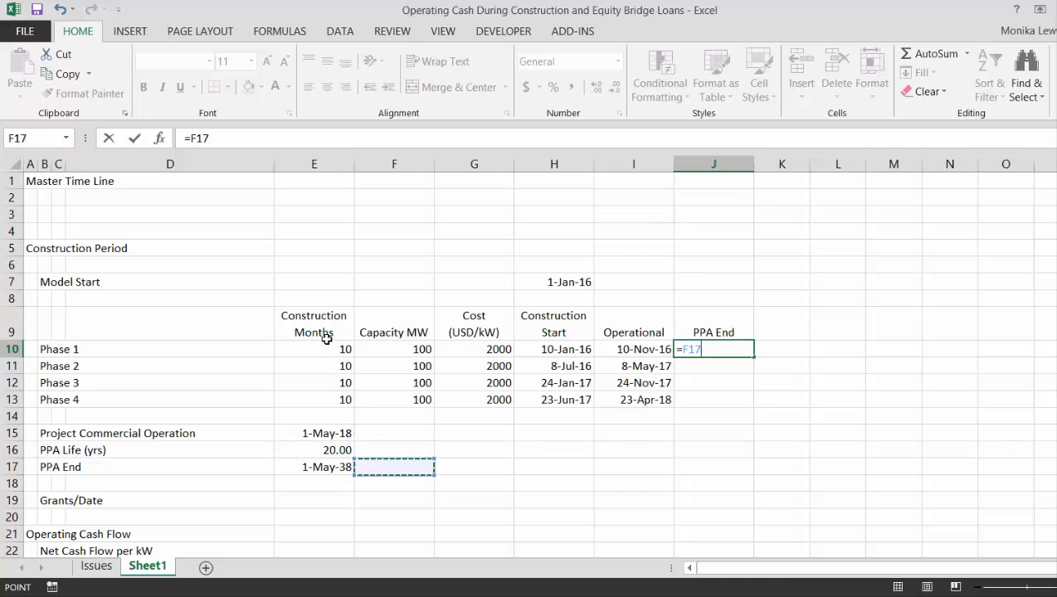
pyautogui.press('Left')
pyautogui.press('Return')
# Try to fill Phase 1's PPA End formula down from J10 through Phase 4.
pyautogui.press('Up')
pyautogui.hotkey('shift', 'Down')
pyautogui.hotkey('shift', 'Down')
pyautogui.hotkey('shift', 'Down')
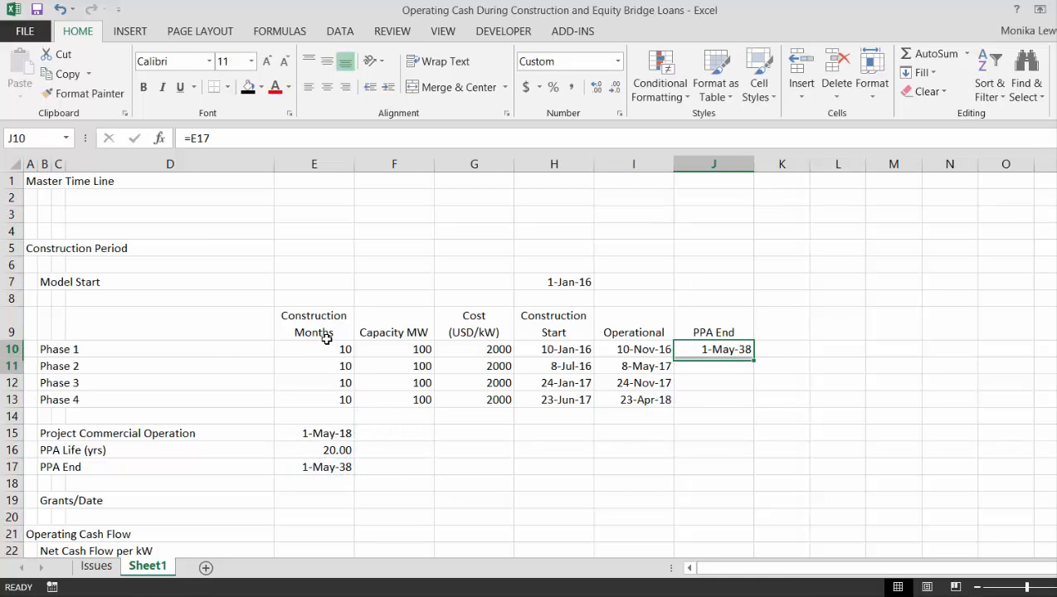
pyautogui.hotkey('ctrl', 'd')
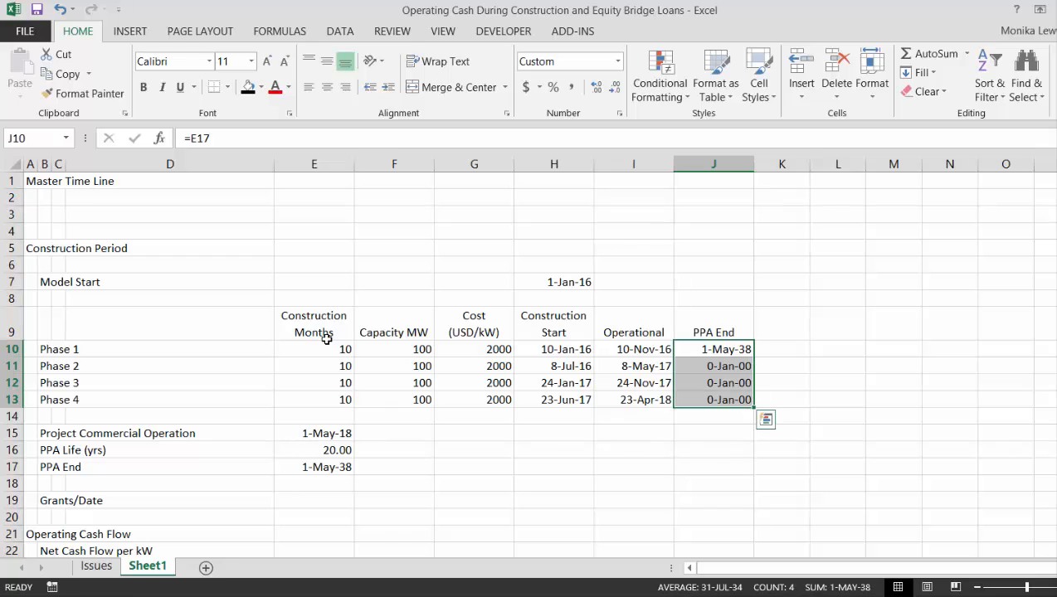
# Set Phase 2's PPA End in J11 to =J10 and fill the formula down through Phase 4.
pyautogui.press('Down')
pyautogui.write('=')
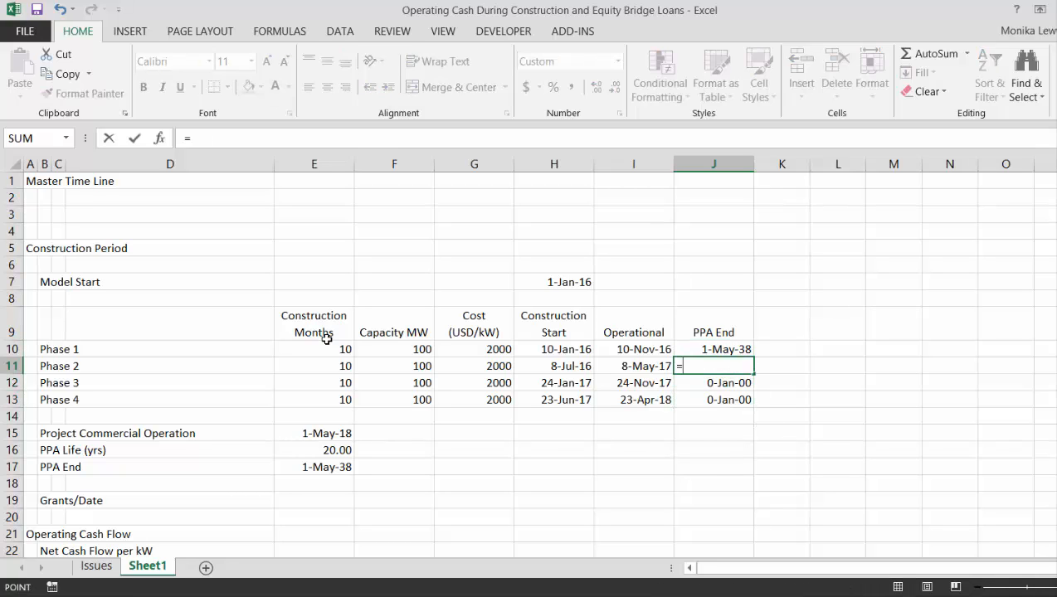
pyautogui.press('Up')
pyautogui.hotkey('ctrl', 'Return')
pyautogui.hotkey('shift', 'Down')
pyautogui.hotkey('shift', 'Down')
pyautogui.hotkey('ctrl', 'd')
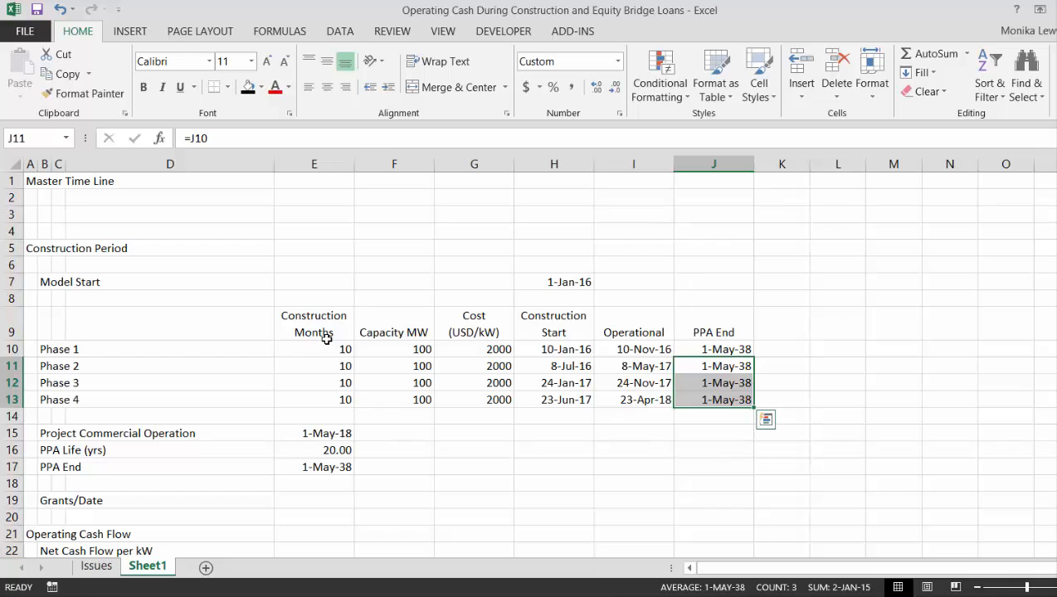
# Format the Cost (USD/kW) values in G10:G13 with a thousands separator and two decimals.
pyautogui.press('Left')
pyautogui.press('Left')
pyautogui.press('Left')
pyautogui.press('Up')
pyautogui.press('Left')
pyautogui.press('Right')
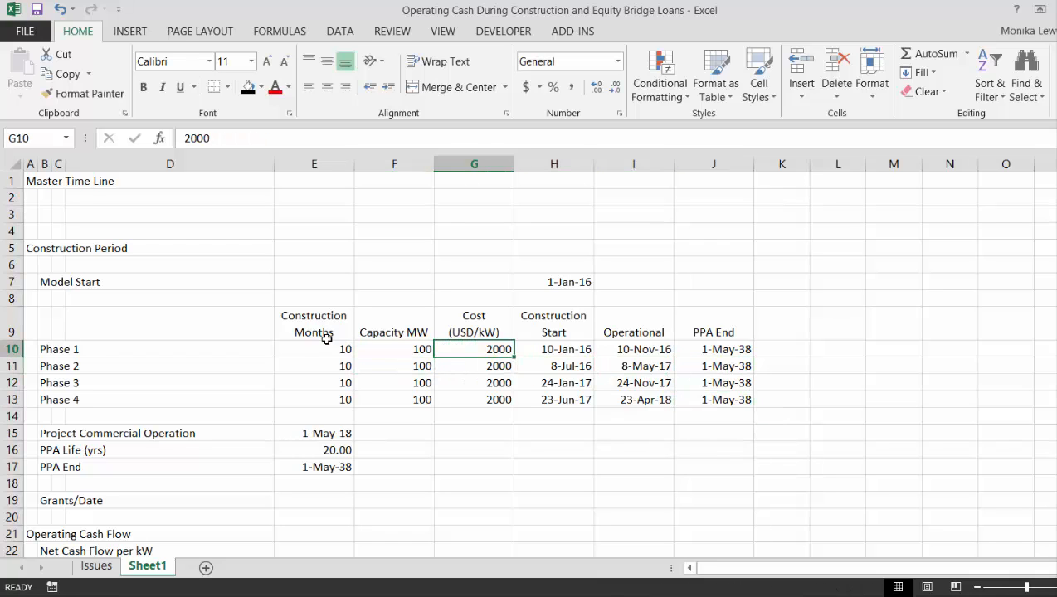
pyautogui.hotkey('shift', 'Down')
pyautogui.hotkey('shift', 'Down')
pyautogui.hotkey('shift', 'Down')
pyautogui.hotkey('ctrl', 'shift', '1')
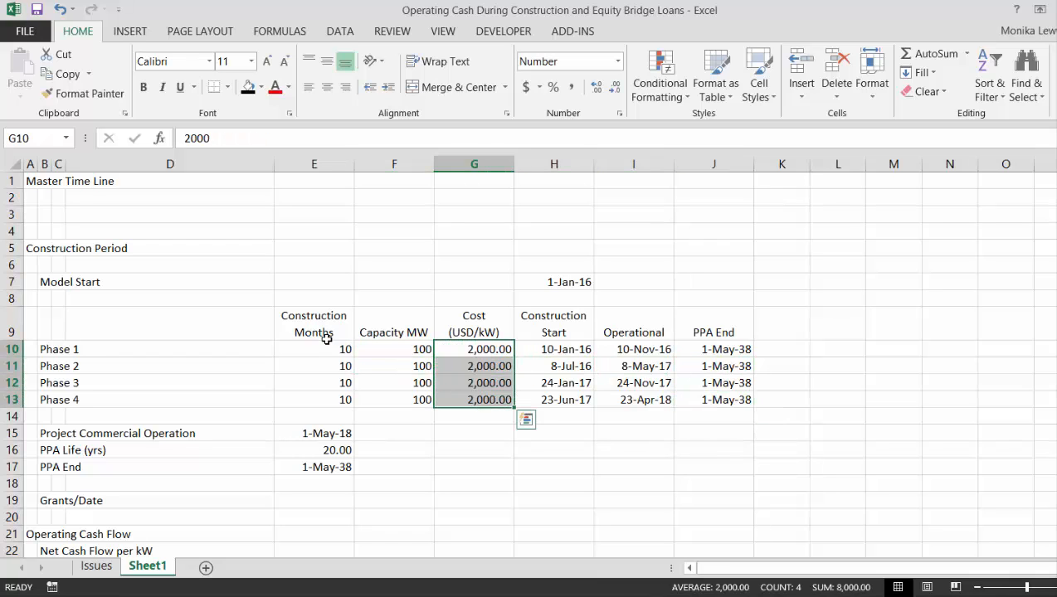
# Colour the sheet's hard-coded input values blue, leaving the formula cells black.
pyautogui.press('Left')
pyautogui.press('Left')
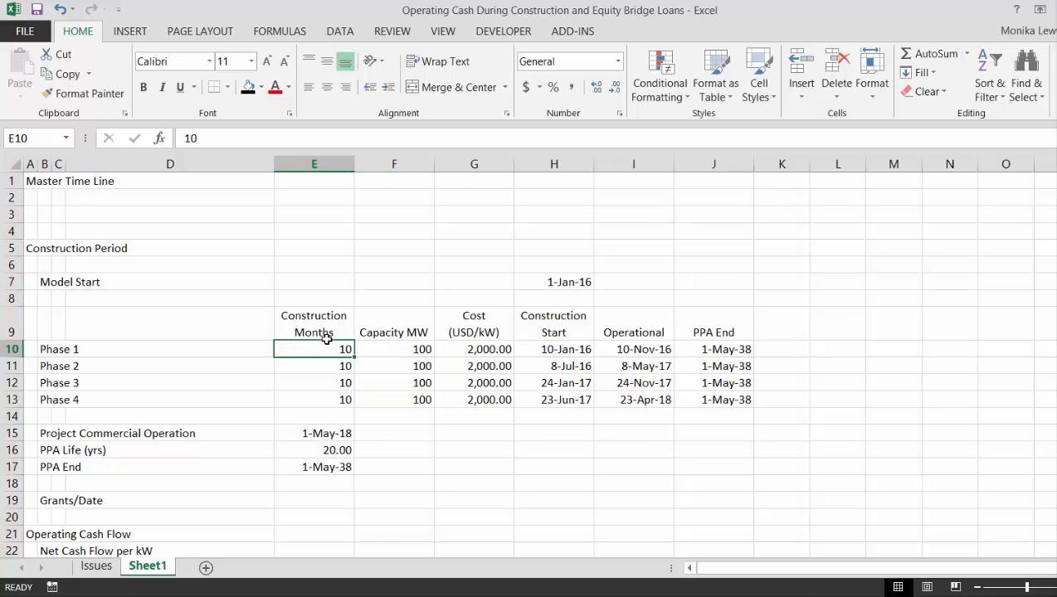
pyautogui.hotkey('ctrl', 'alt', 'c')
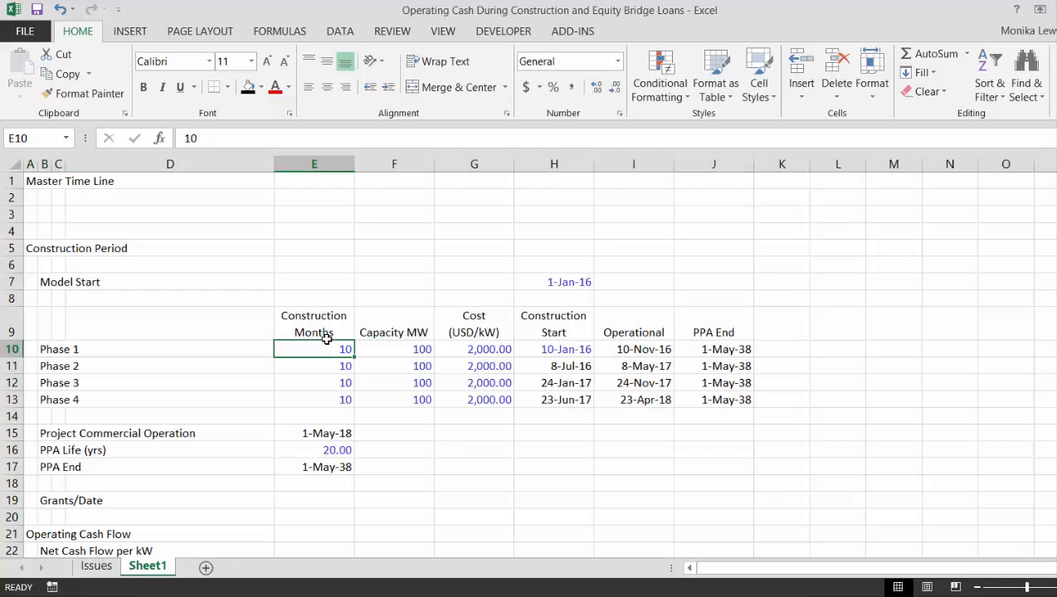
# Relabel the Net Cash Flow row in the Operating Cash Flow section as "Net Cash Flow per kW/Month".
pyautogui.press('Up')
pyautogui.press('Up')
pyautogui.press('Left')
pyautogui.press('Left')
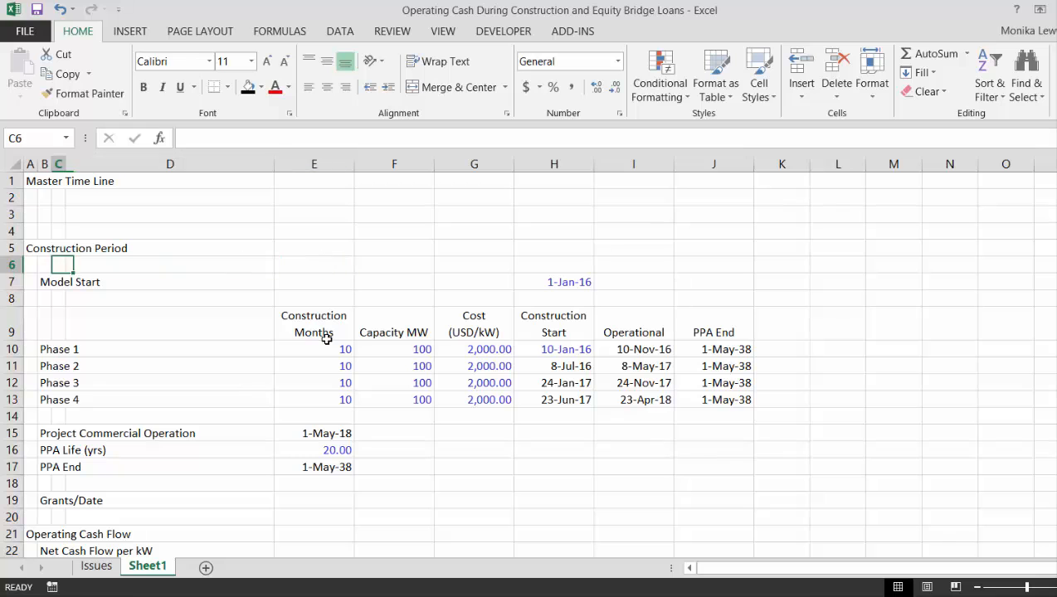
pyautogui.press('Down')
pyautogui.press('Down')
pyautogui.press('Down')
pyautogui.press('Down')
pyautogui.press('Down')
pyautogui.press('Down')
pyautogui.press('Down')
pyautogui.press('Down')
pyautogui.press('Down')
pyautogui.press('Down')
pyautogui.press('Down')
pyautogui.press('Down')
pyautogui.press('Down')
pyautogui.press('Down')
pyautogui.press('Down')
pyautogui.press('Down')
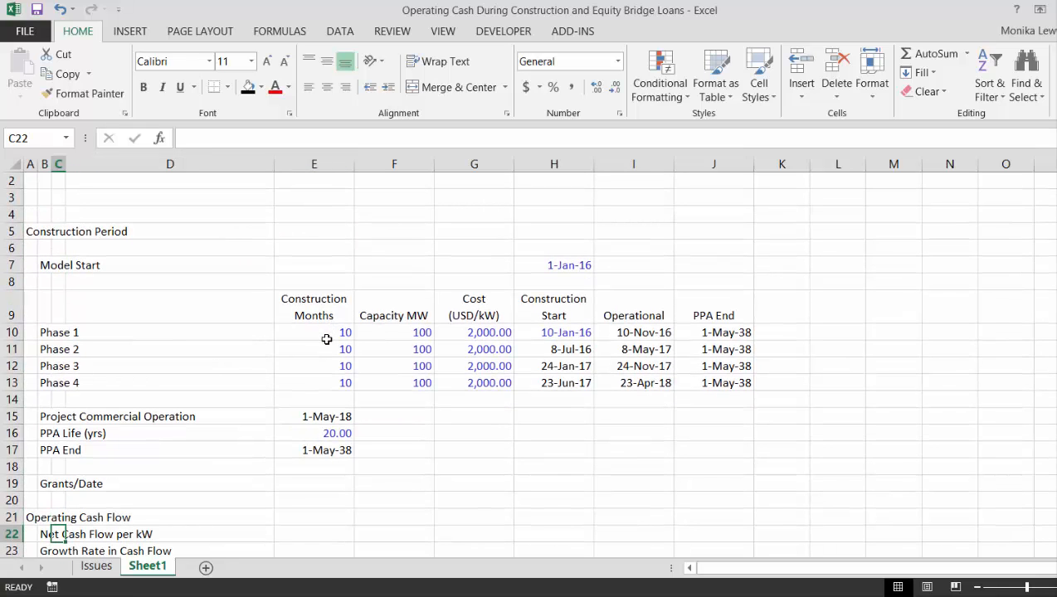
pyautogui.press('Up')
pyautogui.press('Down')
pyautogui.press('Down')
pyautogui.press('Down')
pyautogui.press('Up')
pyautogui.press('Up')
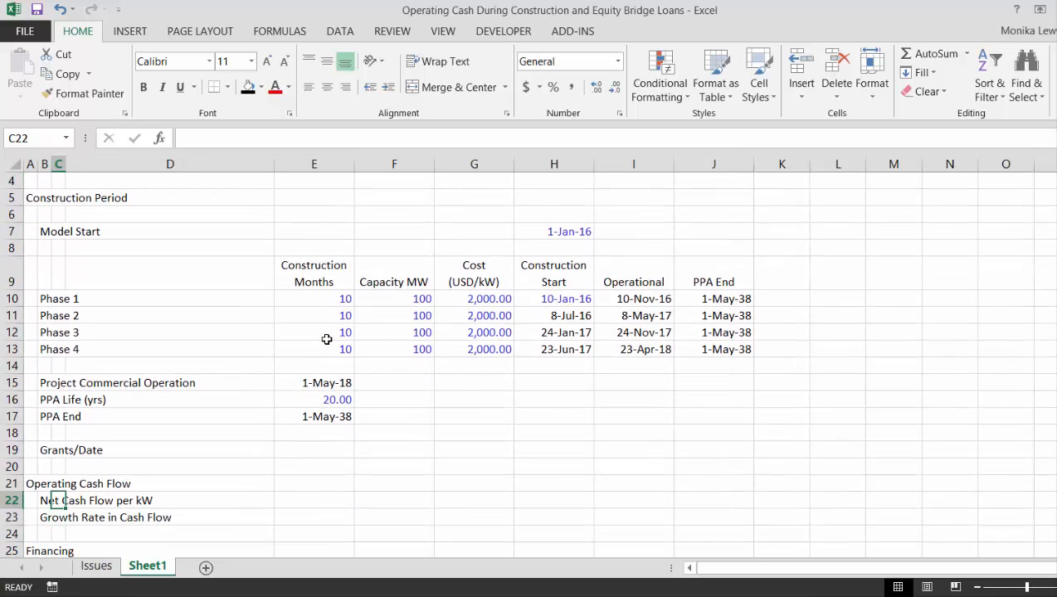
pyautogui.press('Right')
pyautogui.press('Right')
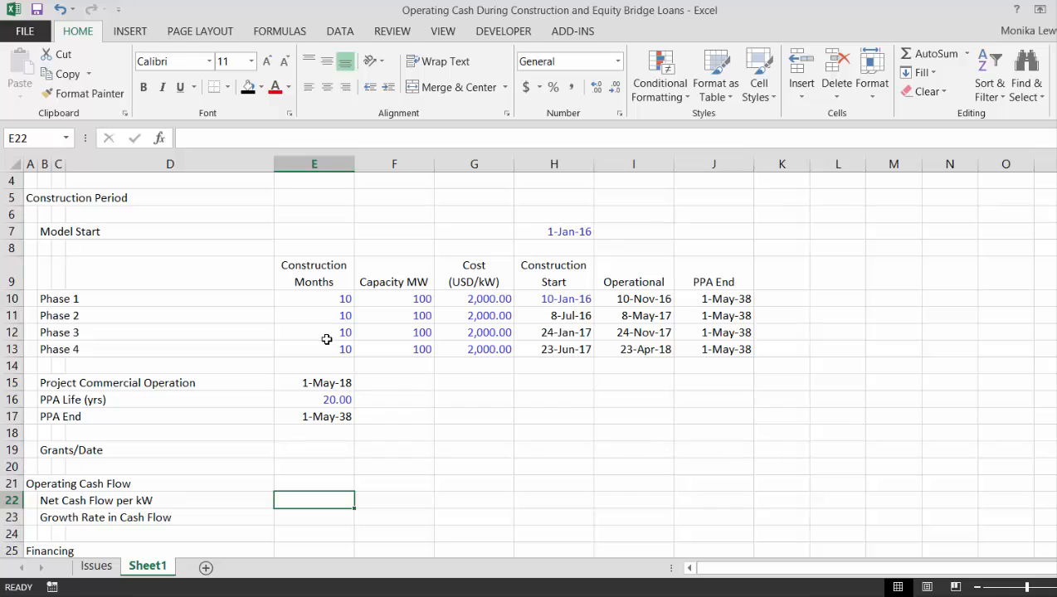
pyautogui.press('Left')
pyautogui.press('Left')
pyautogui.press('Left')
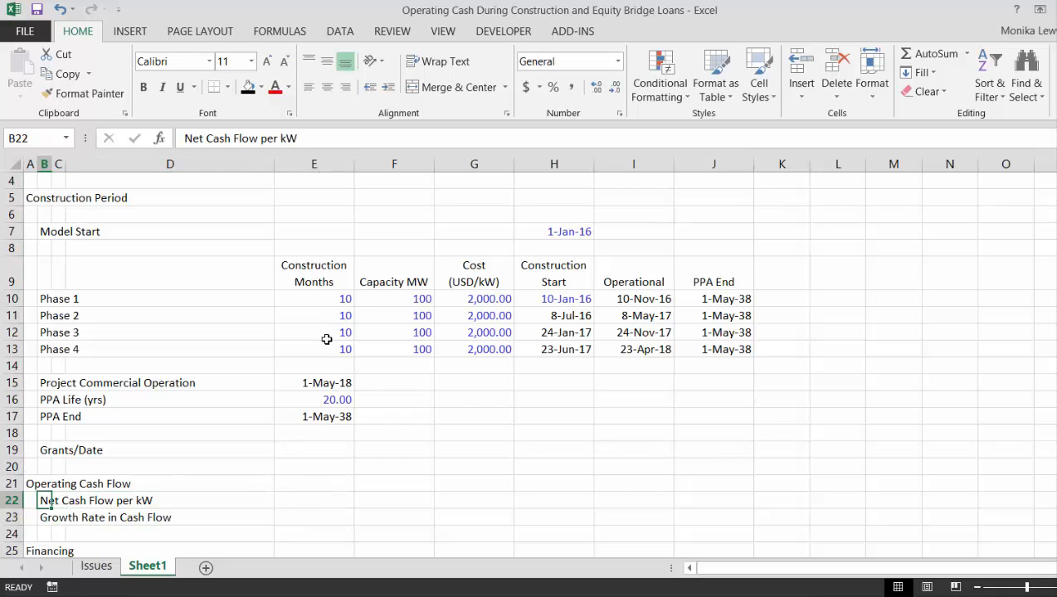
pyautogui.press('F2')
pyautogui.write('/Month')
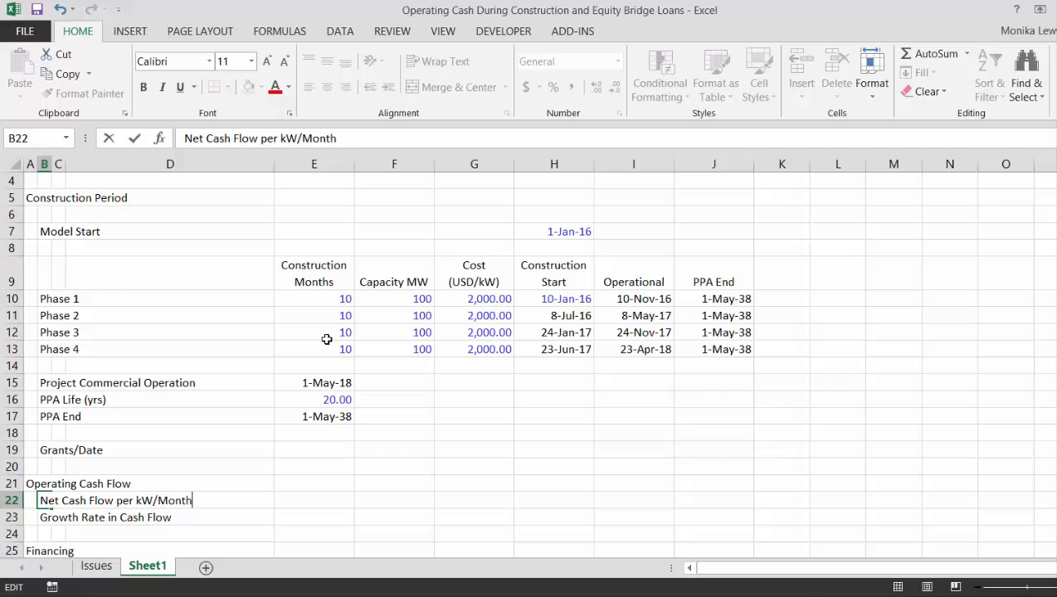
pyautogui.hotkey('ctrl', 'Return')
pyautogui.press('Down')
pyautogui.press('Up')
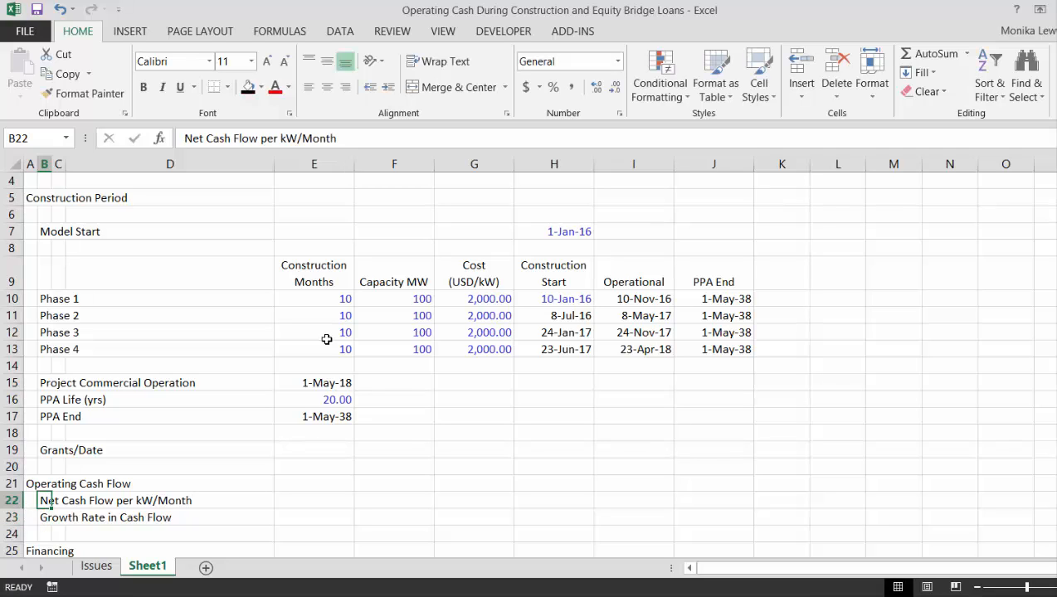
# Set Net Cash Flow per kW/Month in E22 to 15 and format it with two decimals.
pyautogui.press('Right')
pyautogui.press('Right')
pyautogui.press('Right')
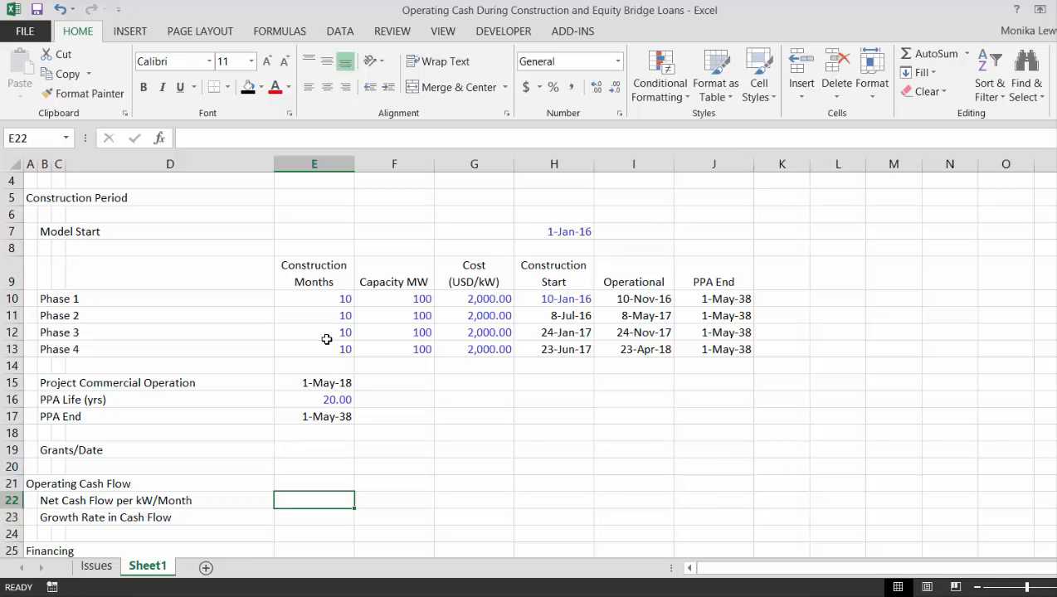
pyautogui.write('15')
pyautogui.press('Return')
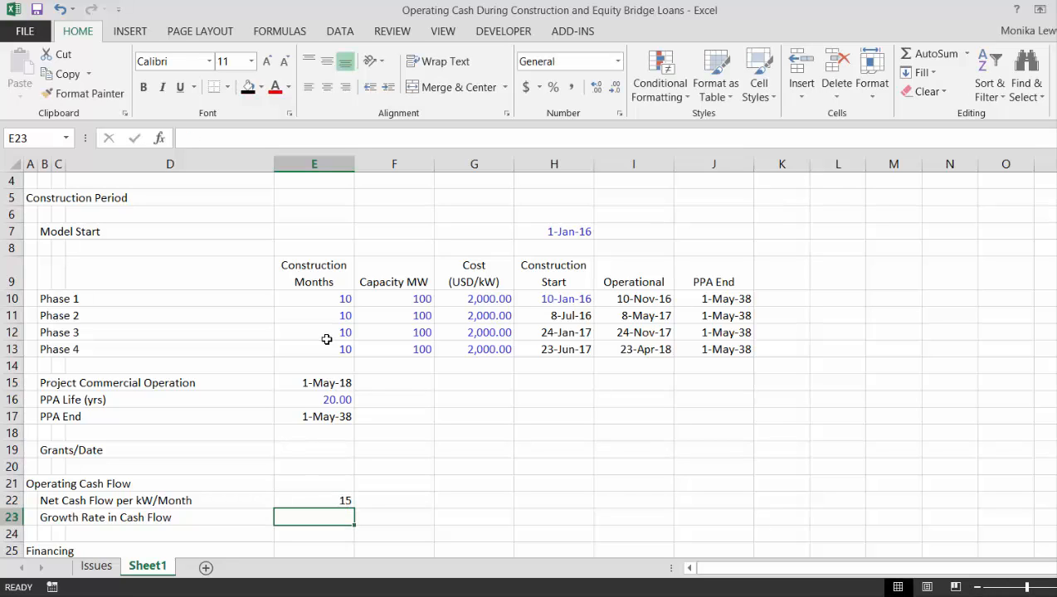
pyautogui.press('Up')
pyautogui.hotkey('ctrl', 'shift', '1')
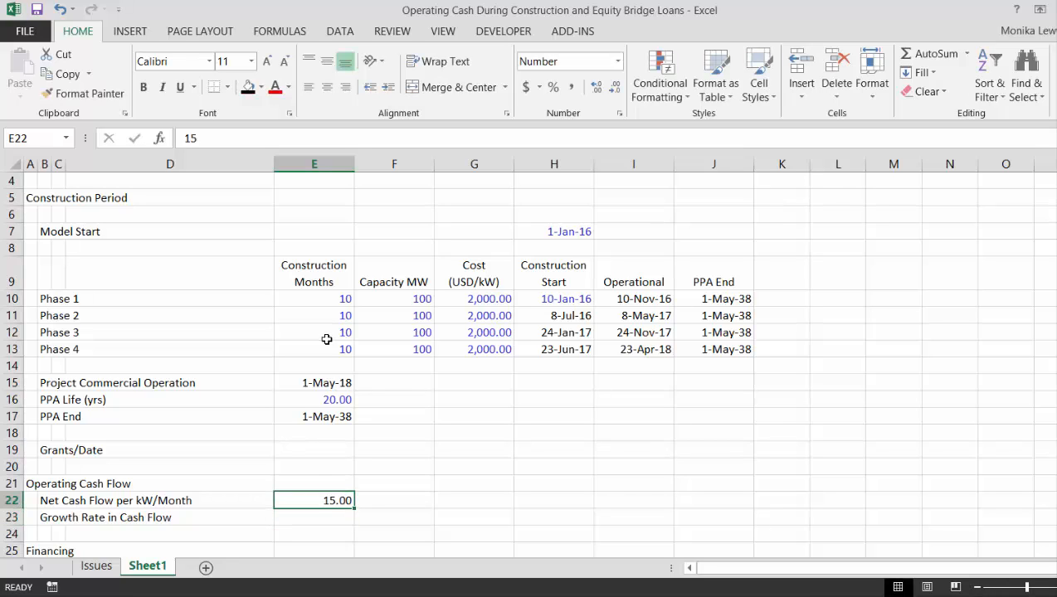
# Set the Growth Rate in Cash Flow in E23 to 2%.
pyautogui.press('Down')
pyautogui.press('Left')
pyautogui.press('Left')
pyautogui.press('Left')
pyautogui.press('Right')
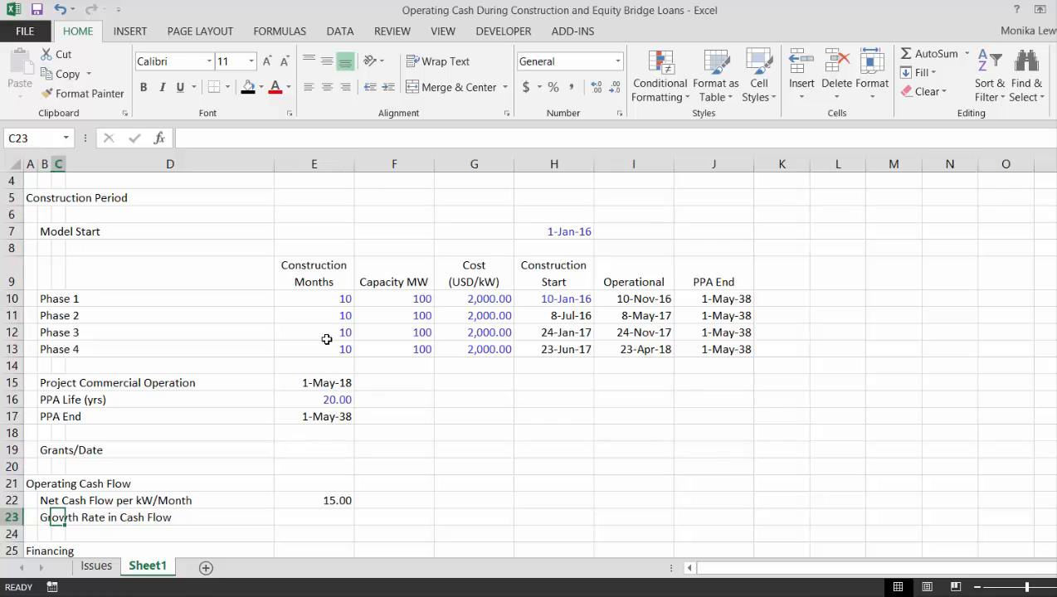
pyautogui.press('Right')
pyautogui.press('Right')
pyautogui.write('2%')
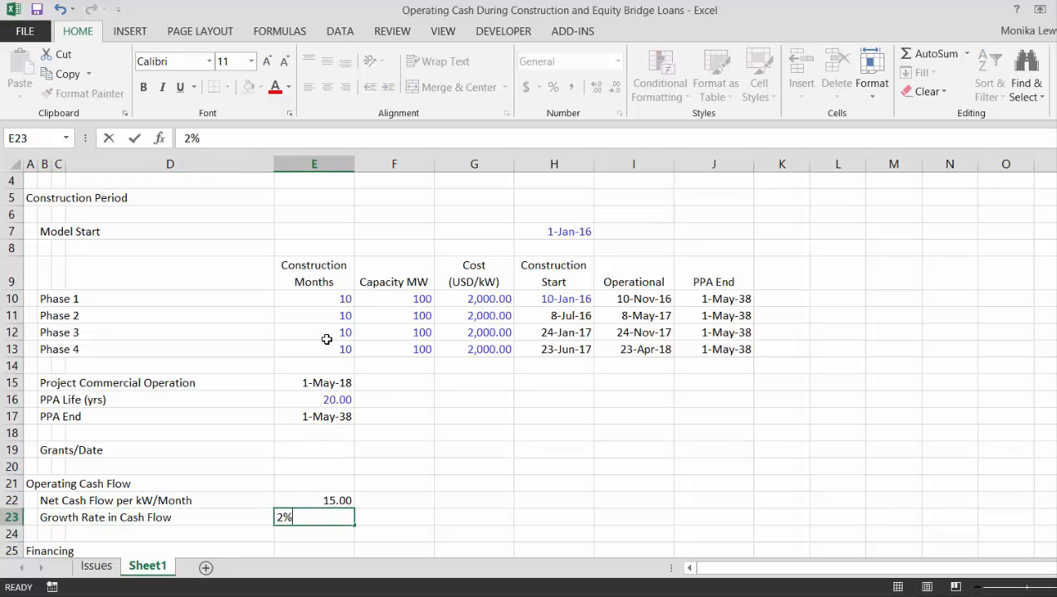
pyautogui.press('Return')
# Examine the Financing options for operating cash flow and the cash flow and PPA inputs above them.
pyautogui.press('Down')
pyautogui.press('Down')
pyautogui.press('Down')
pyautogui.press('Up')
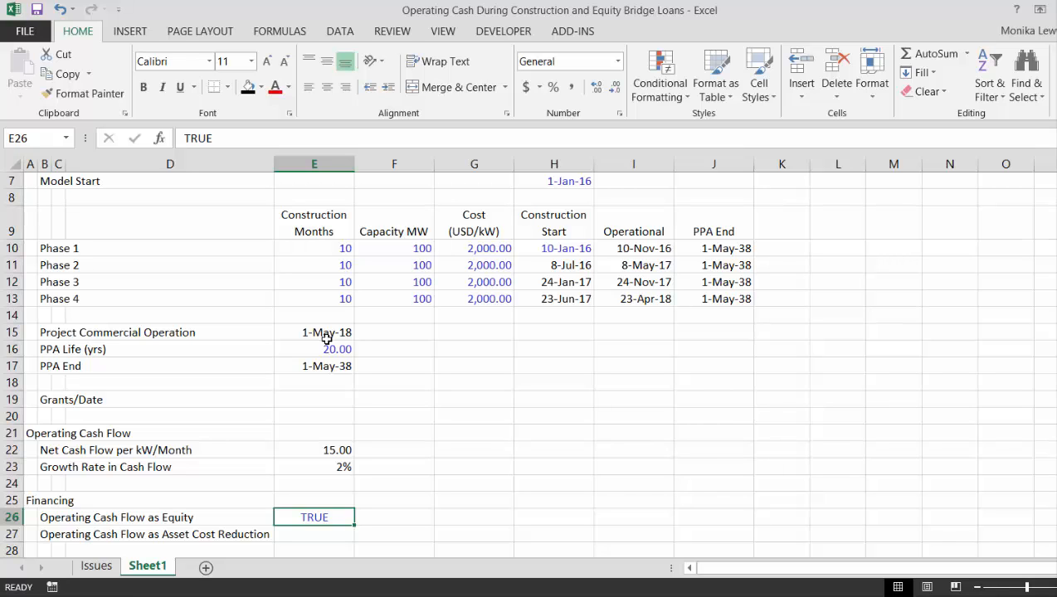
pyautogui.press('Down')
pyautogui.press('Down')
pyautogui.press('Up')
pyautogui.press('Up')
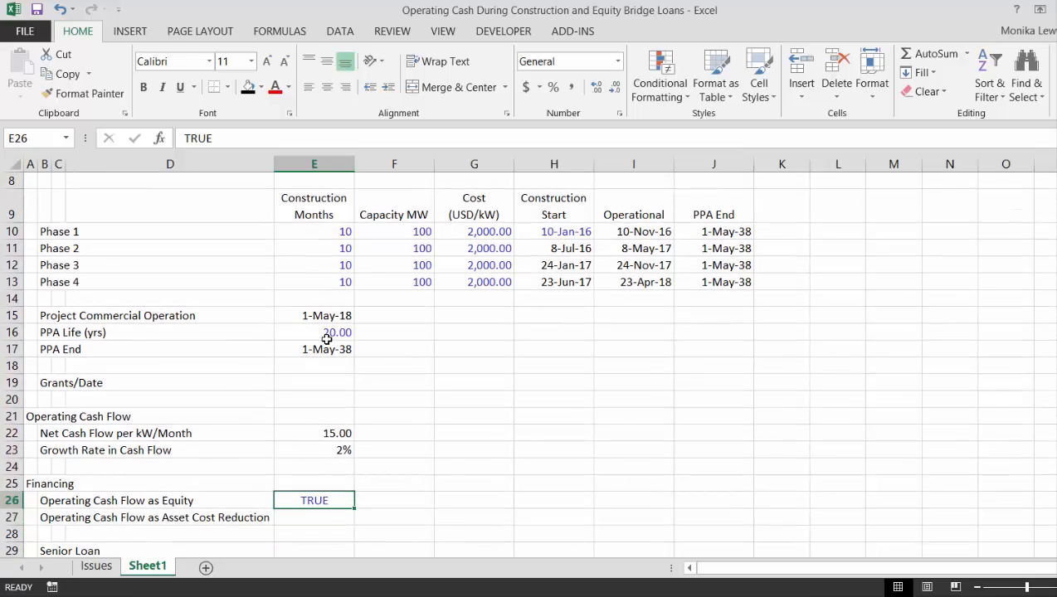
pyautogui.press('Down')
pyautogui.press('Up')
pyautogui.press('Up')
pyautogui.press('Up')
pyautogui.press('Up')
pyautogui.press('Up')
pyautogui.press('Up')
pyautogui.press('Up')
pyautogui.press('Up')
pyautogui.press('Up')
pyautogui.press('Up')
pyautogui.press('Up')
pyautogui.press('Up')
pyautogui.press('Up')
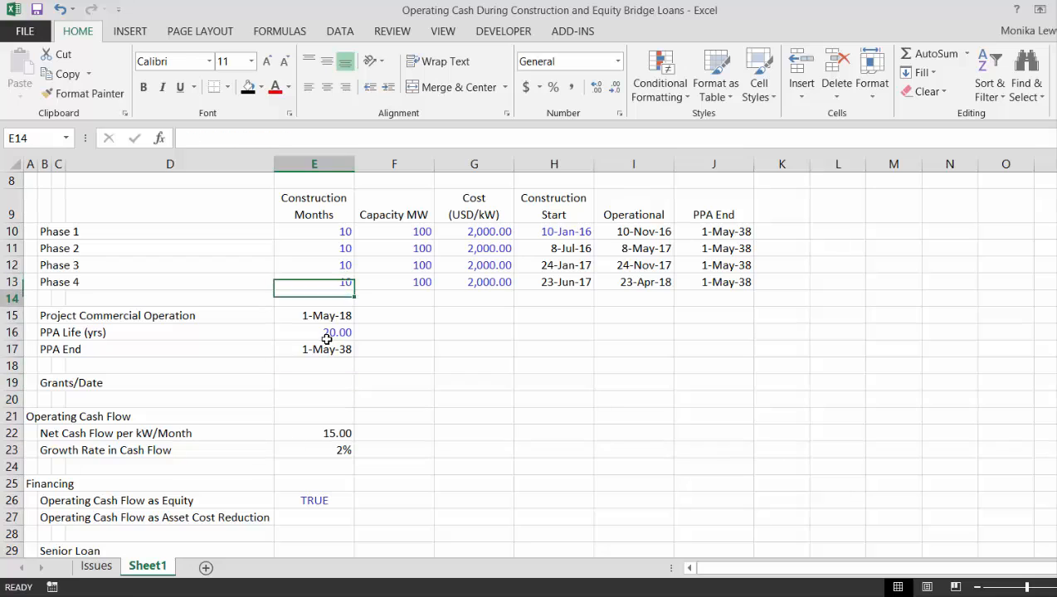
# Set Operating Cash Flow as Asset Cost Reduction in E27 to the opposite of the equity option with =NOT(E26).
pyautogui.press('Down')
pyautogui.press('Down')
pyautogui.press('Down')
pyautogui.press('Down')
pyautogui.press('Down')
pyautogui.press('Down')
pyautogui.press('Down')
pyautogui.press('Down')
pyautogui.press('Down')
pyautogui.press('Down')
pyautogui.press('Down')
pyautogui.press('Down')
pyautogui.press('Down')
pyautogui.write('=na')
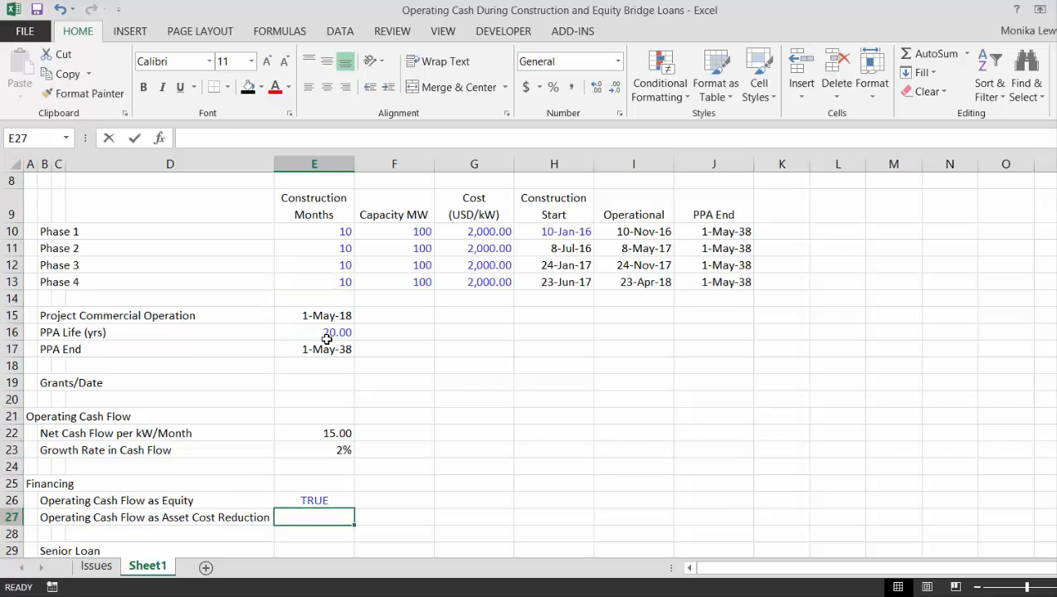
pyautogui.press('BackSpace')
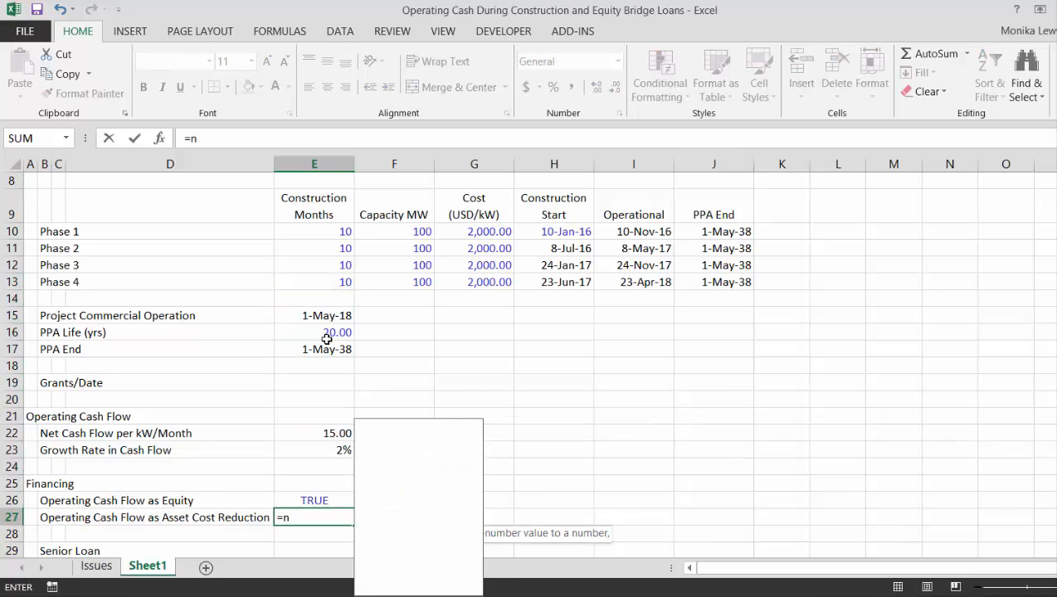
pyautogui.write('ot')
pyautogui.press('Tab')
pyautogui.press('Up')
pyautogui.write(')')
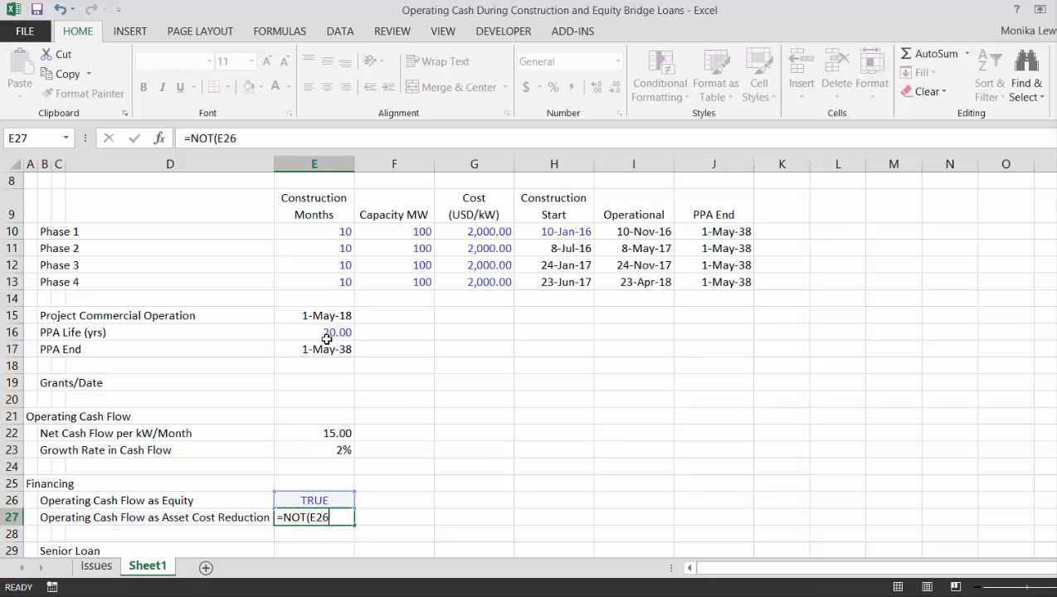
pyautogui.hotkey('ctrl', 'Return')
# Insert a small check box form control beside the Operating Cash Flow as Equity value in row 26 and delete its caption.
pyautogui.press('Up')
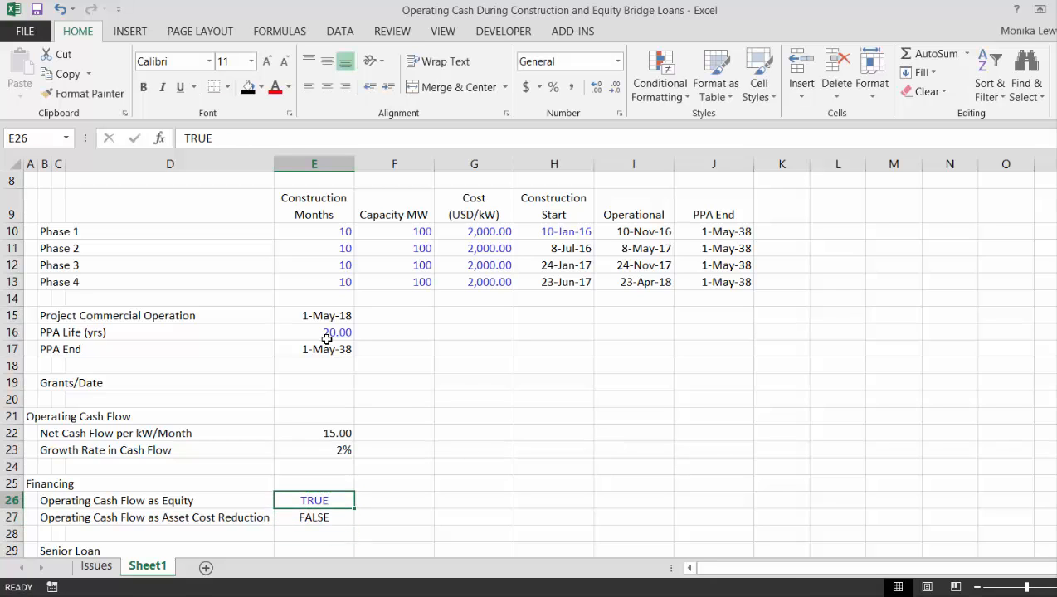
pyautogui.click(515, 33)
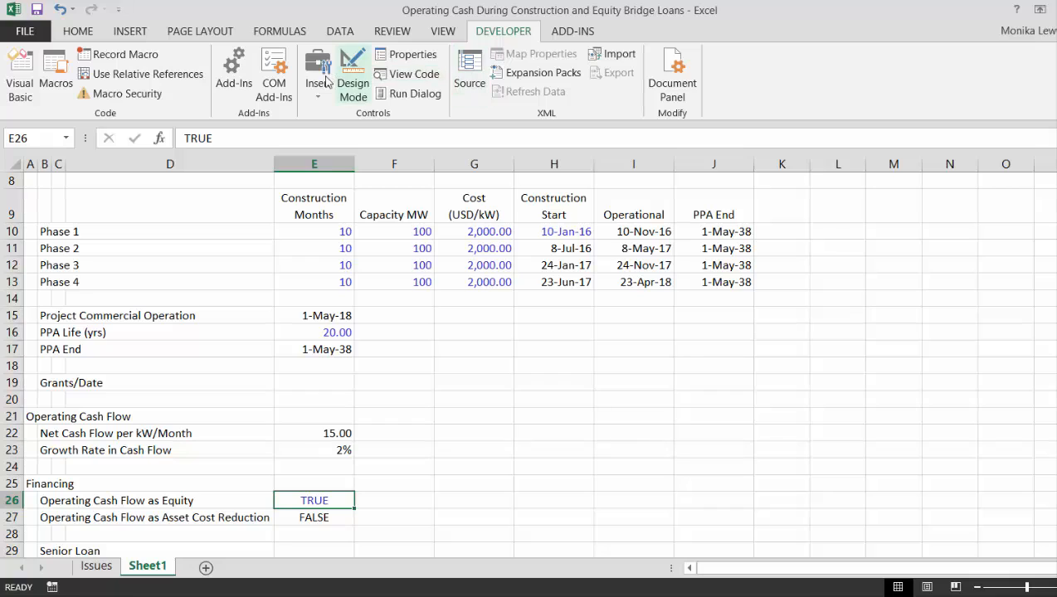
pyautogui.click(322, 85)
pyautogui.click(343, 133)
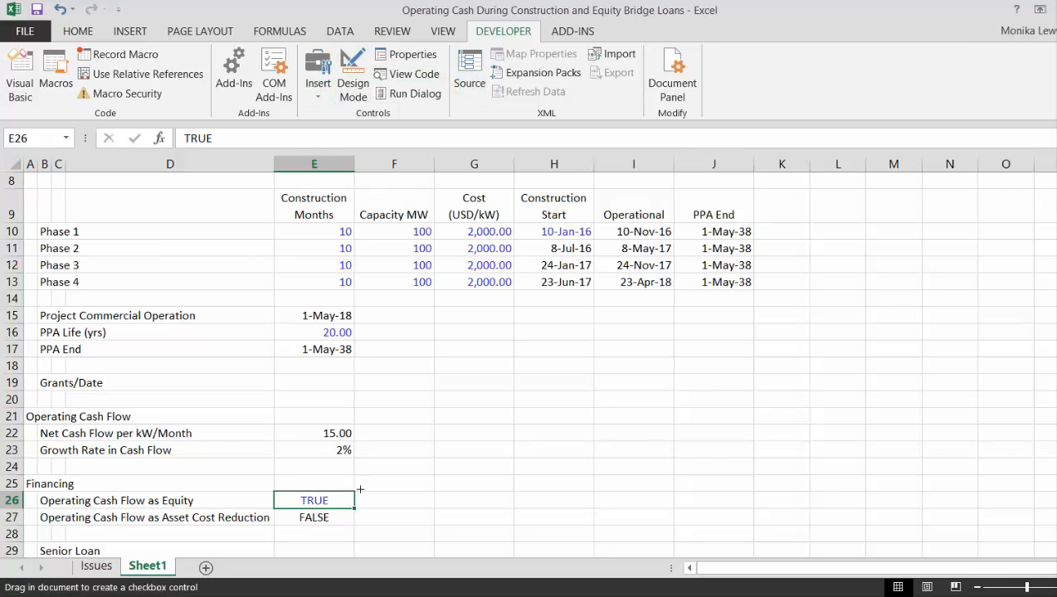
pyautogui.moveTo(360, 490); pyautogui.dragTo(385, 503)
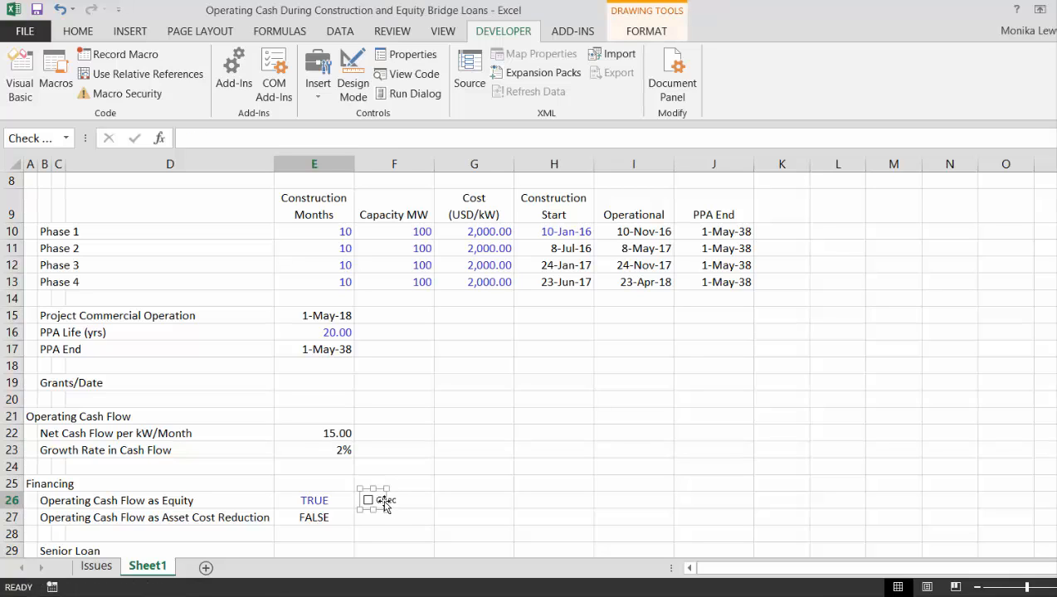
pyautogui.click(380, 499)
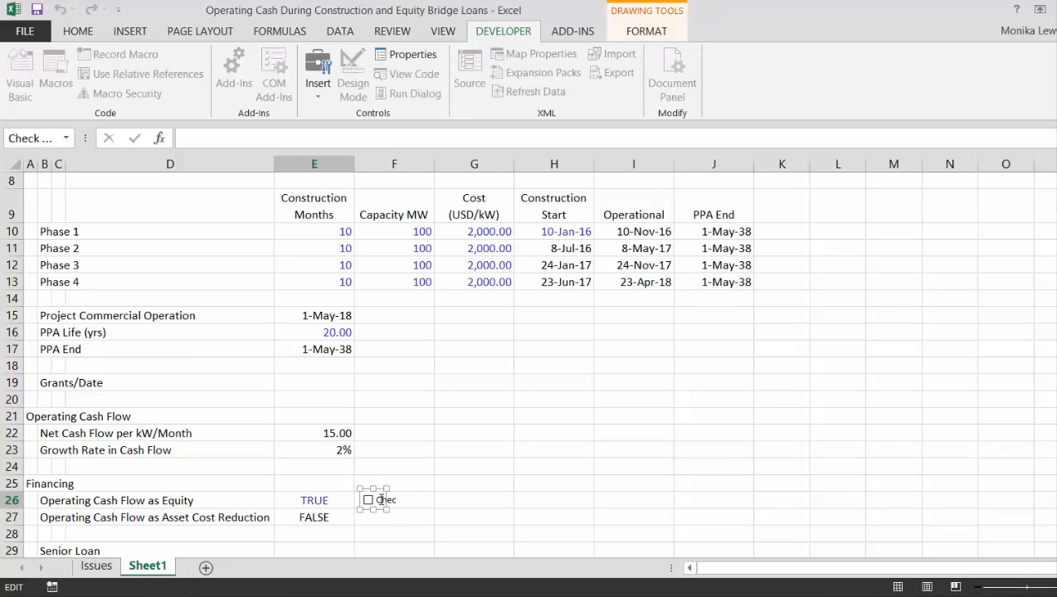
pyautogui.press('Delete')
pyautogui.press('Delete')
pyautogui.press('Delete')
pyautogui.press('Delete')
pyautogui.click(443, 494)
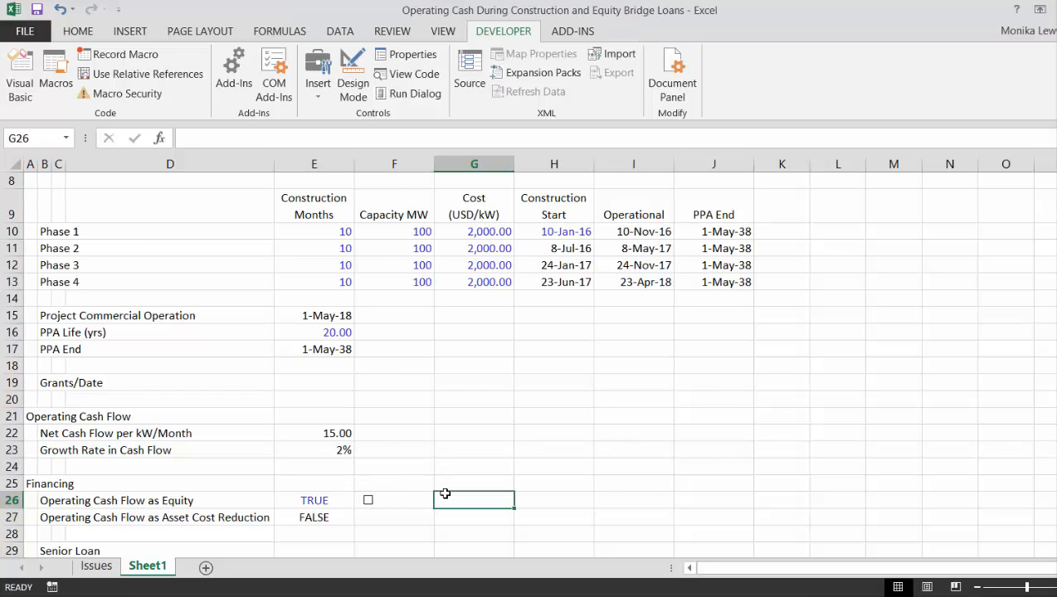
# Link the check box to cell Sheet1!$E$26 and toggle it on and off to test the link.
pyautogui.rightClick(374, 502)
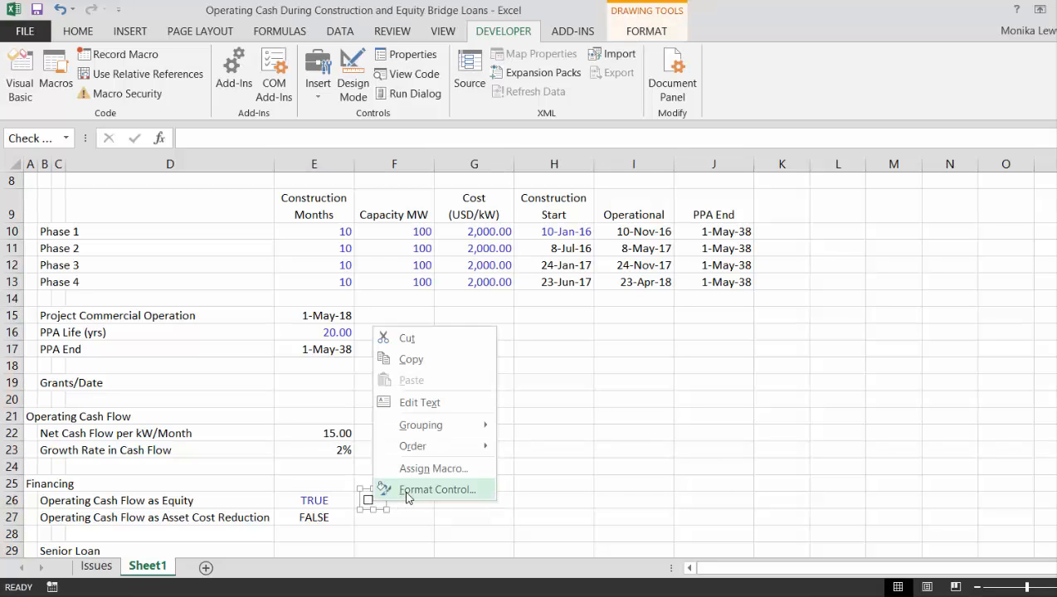
pyautogui.click(407, 495)
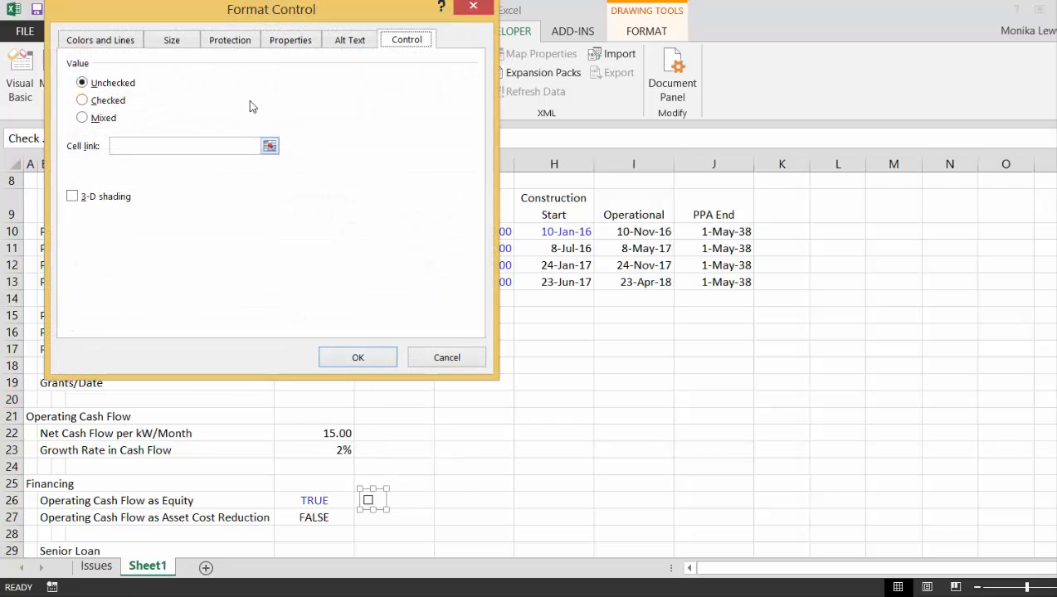
pyautogui.click(268, 148)
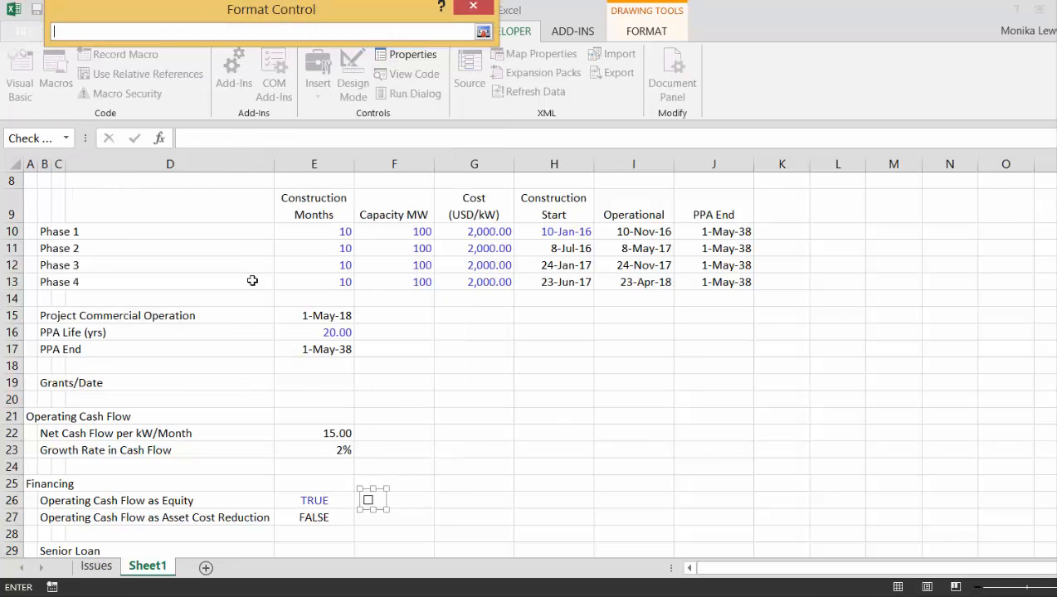
pyautogui.click(96, 566)
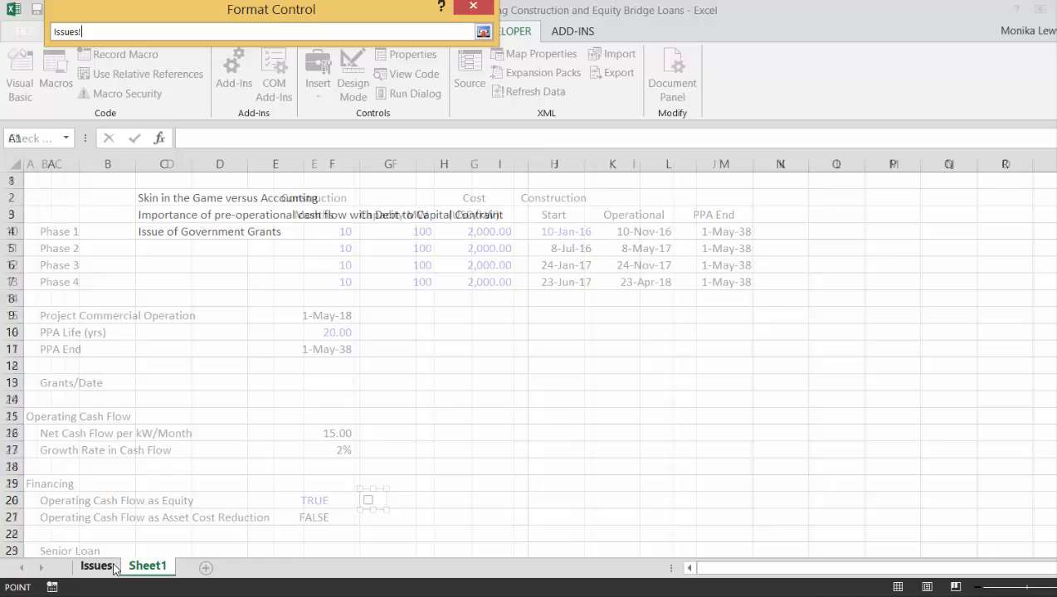
pyautogui.click(160, 567)
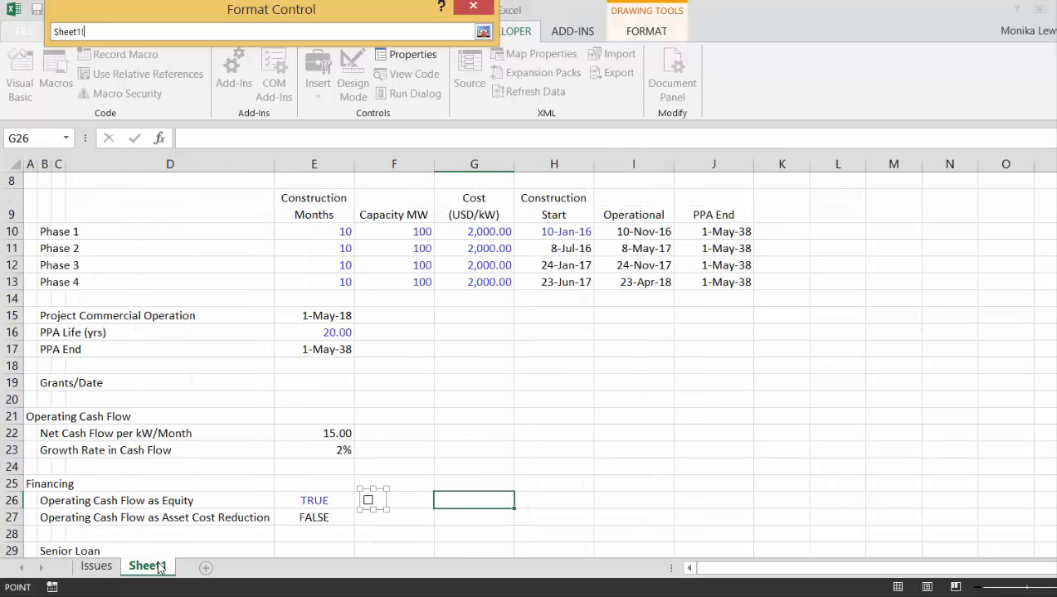
pyautogui.click(322, 499)
pyautogui.press('Return')
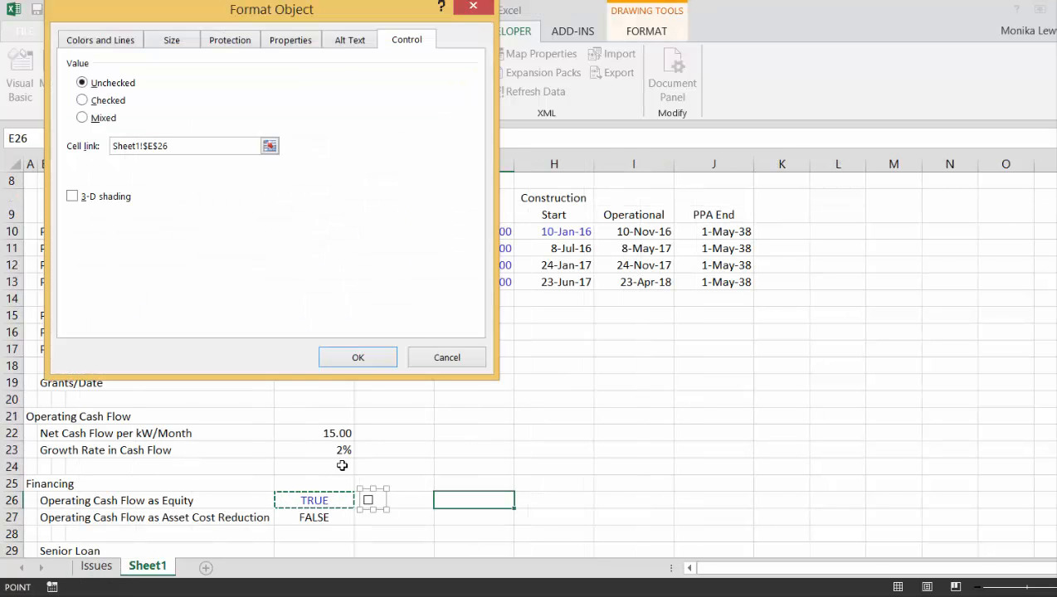
pyautogui.click(358, 357)
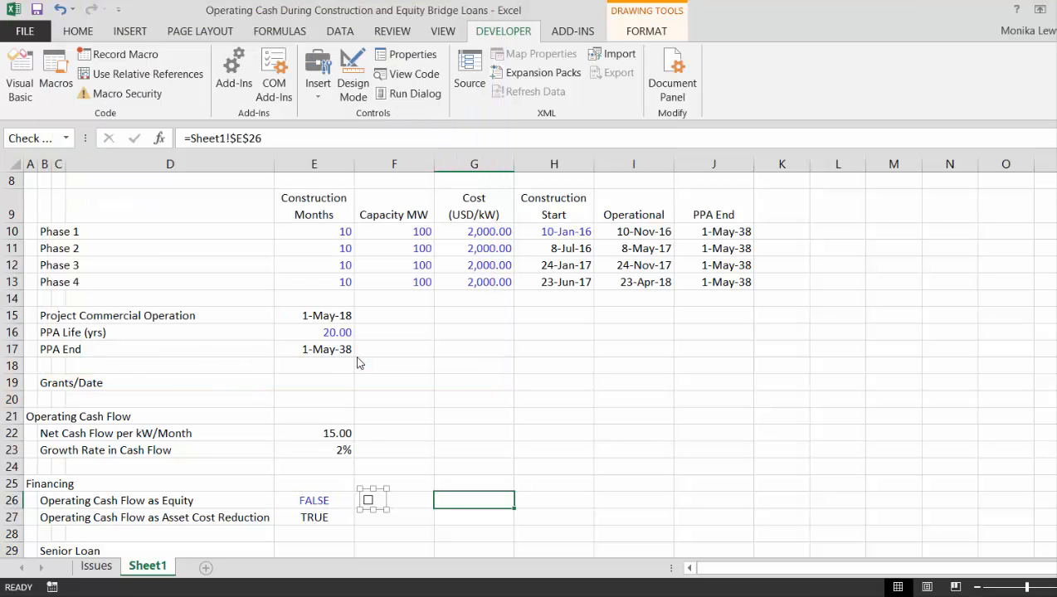
pyautogui.click(442, 466)
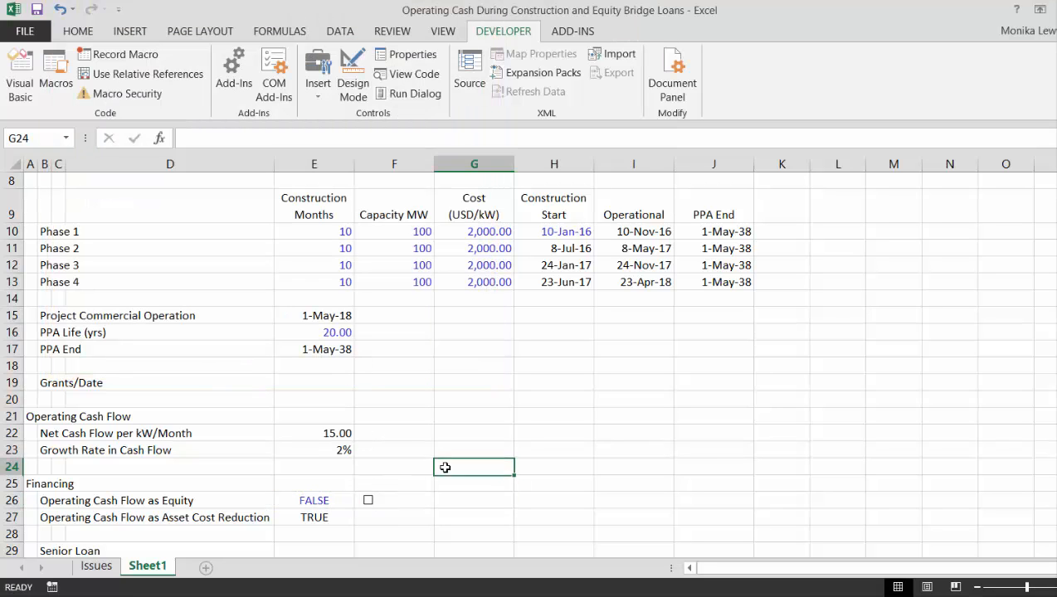
pyautogui.click(366, 509)
pyautogui.click(368, 511)
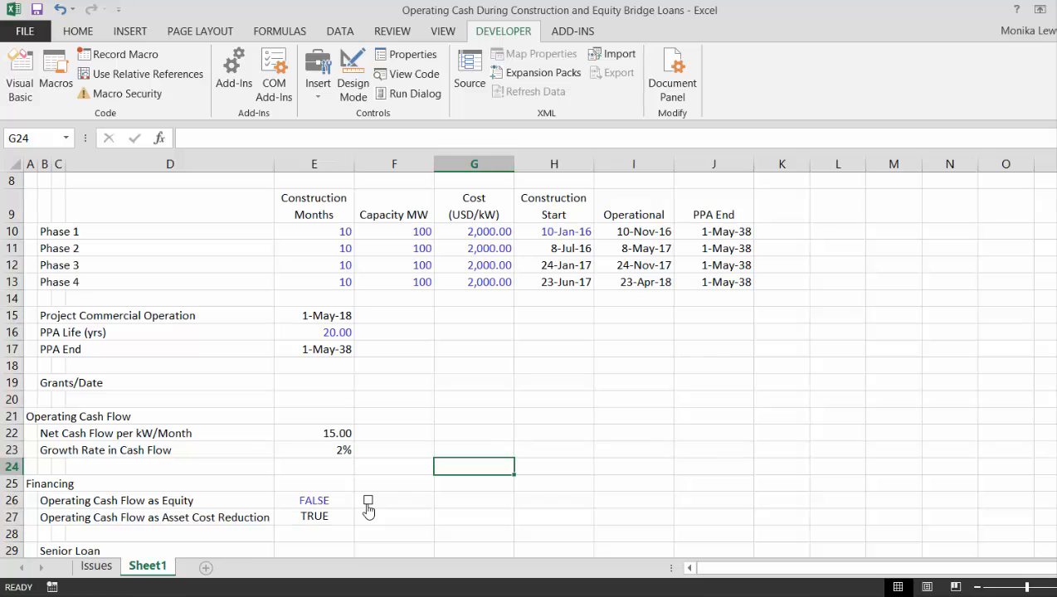
# Review the topics listed on the Issues sheet, going up to "Skin in the Game versus Accounting" in C2.
pyautogui.click(96, 567)
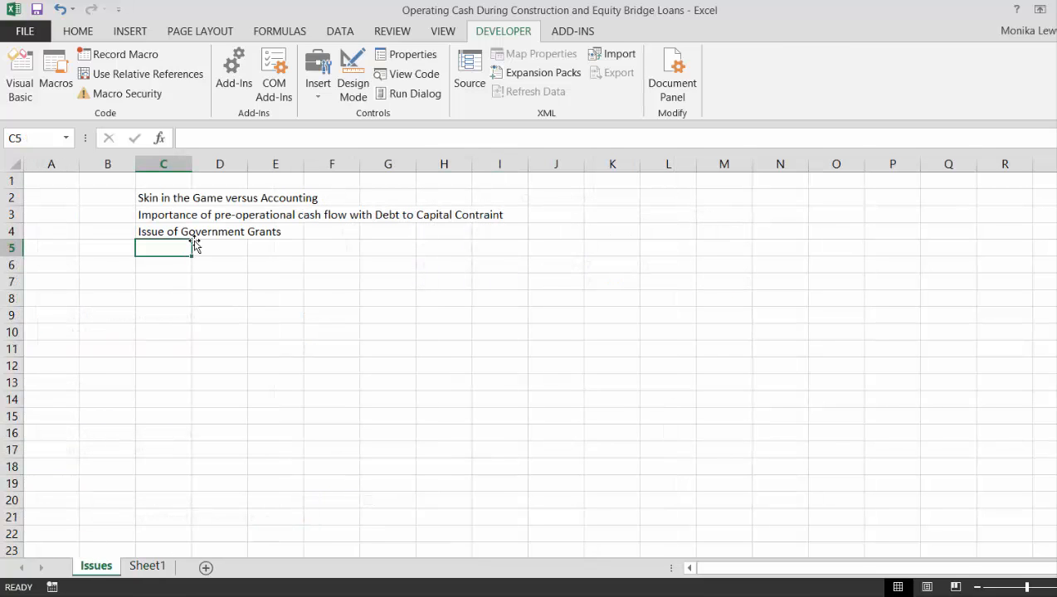
pyautogui.press('Up')
pyautogui.press('Up')
pyautogui.press('Up')
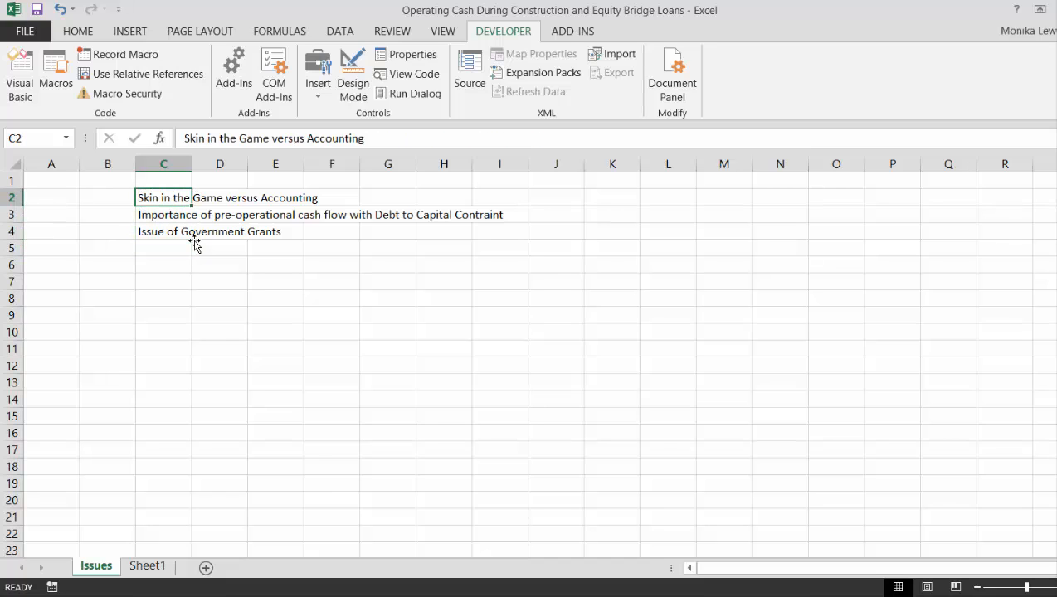
# Go through the remaining topics on the Issues sheet, from C3 on debt to capital down to government grants.
pyautogui.press('Down')
pyautogui.press('Down')
pyautogui.press('Down')
pyautogui.press('Down')
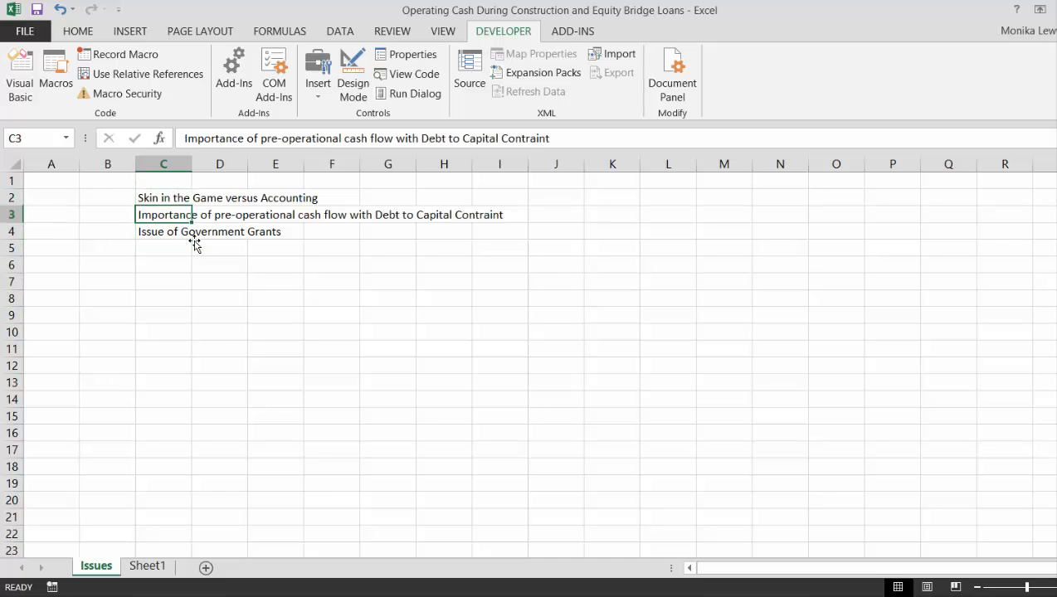
# Review the Sheet1 inputs from Operating Cash Flow through Senior Loan and Equity Bridge Loan, and return to the Master Time Line section.
pyautogui.click(147, 567)
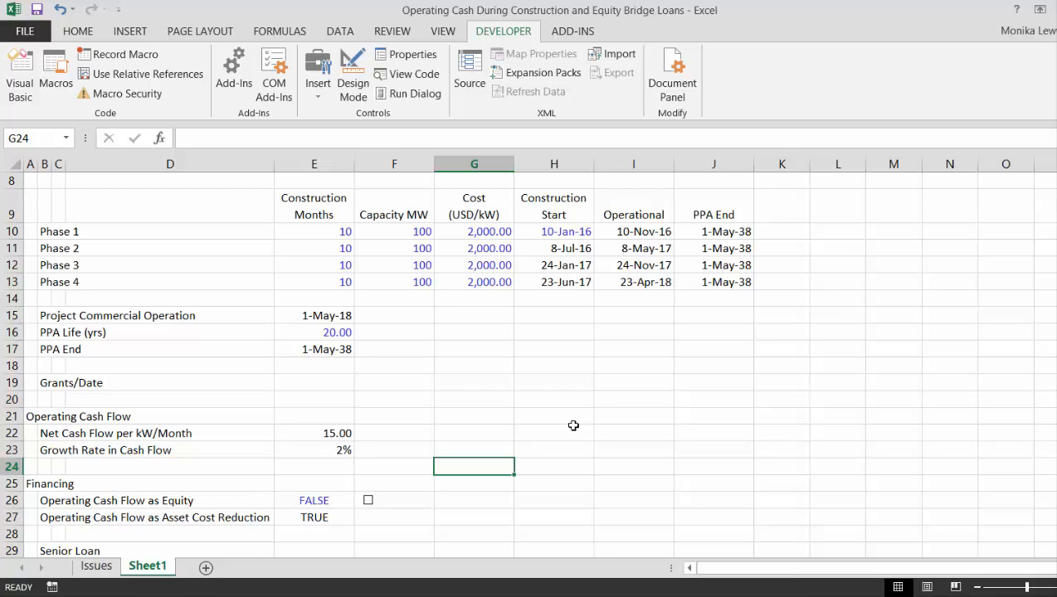
pyautogui.press('Down')
pyautogui.press('Down')
pyautogui.press('Down')
pyautogui.press('Down')
pyautogui.press('Down')
pyautogui.press('Down')
pyautogui.press('Down')
pyautogui.press('Down')
pyautogui.press('Down')
pyautogui.press('Down')
pyautogui.press('Down')
pyautogui.press('Down')
pyautogui.press('Down')
pyautogui.press('Down')
pyautogui.press('Down')
pyautogui.press('Down')
pyautogui.press('Down')
pyautogui.press('Down')
pyautogui.press('Down')
pyautogui.press('Down')
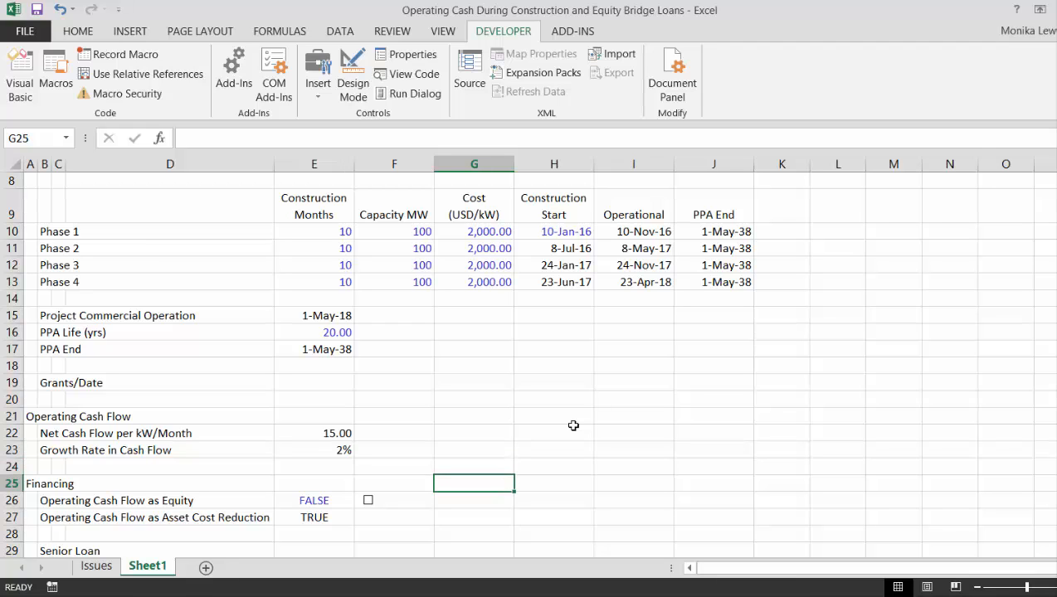
pyautogui.press('Up')
pyautogui.press('Up')
pyautogui.press('Up')
pyautogui.press('Up')
pyautogui.press('Up')
pyautogui.press('Up')
pyautogui.press('Up')
pyautogui.press('Up')
pyautogui.press('Up')
pyautogui.press('Up')
pyautogui.press('Up')
pyautogui.press('Up')
pyautogui.press('Up')
pyautogui.press('Up')
pyautogui.press('Up')
pyautogui.press('Up')
pyautogui.press('Up')
pyautogui.press('Up')
pyautogui.press('Up')
pyautogui.press('Up')
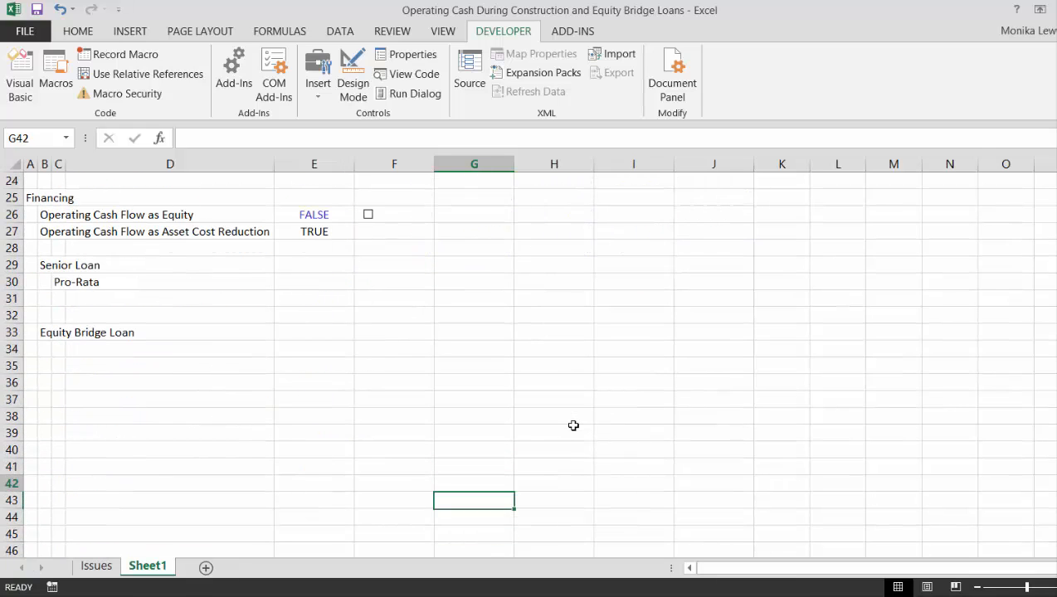
pyautogui.press('Up')
pyautogui.press('Up')
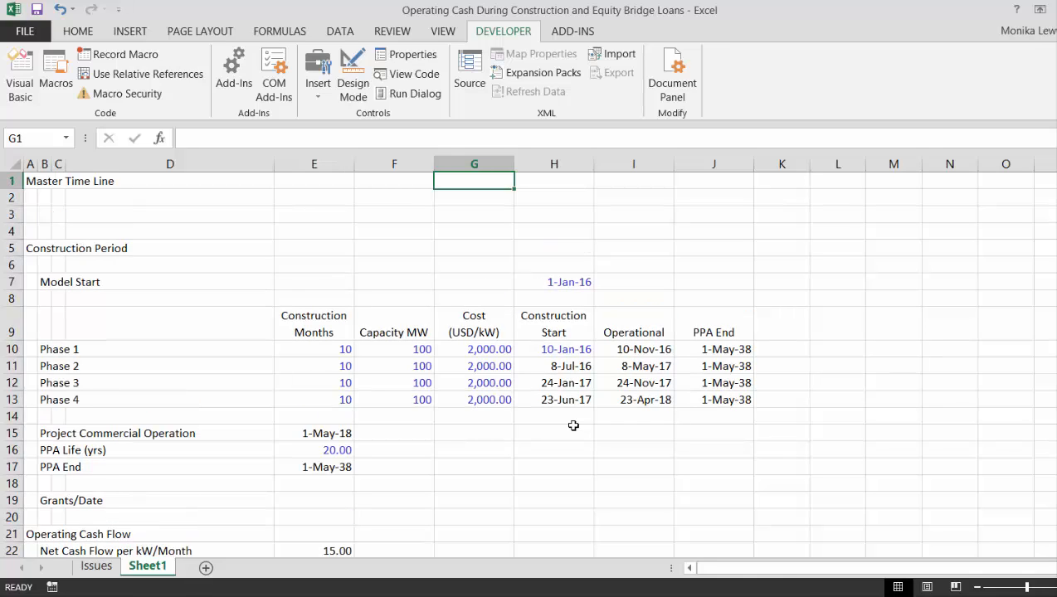
# Add the row label "Start Date" in B2 under the Master Time Line heading.
pyautogui.press('Down')
pyautogui.press('Down')
pyautogui.press('Left')
pyautogui.press('Up')
pyautogui.press('Left')
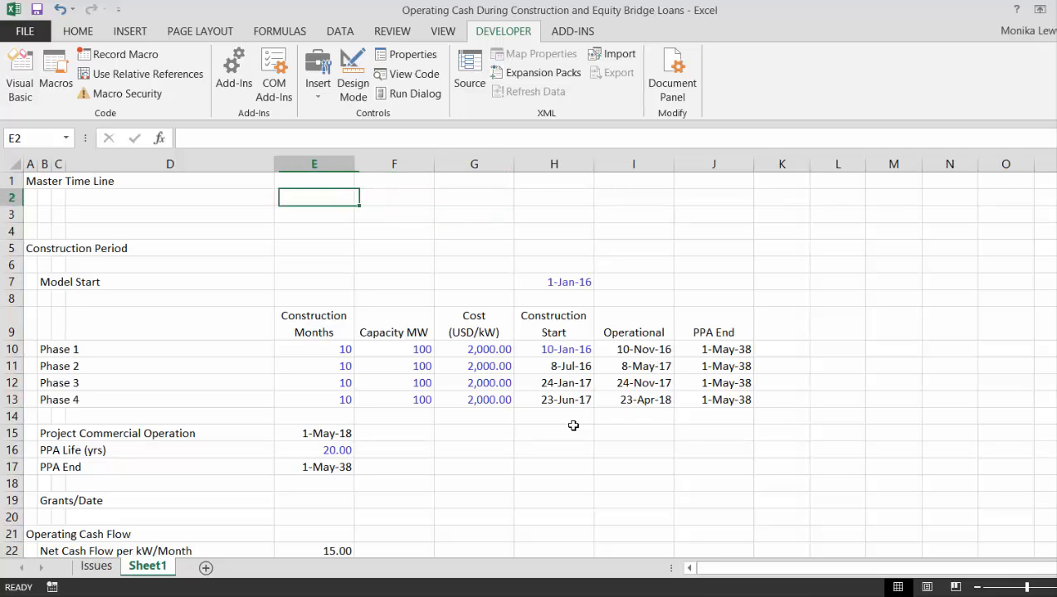
pyautogui.press('Left')
pyautogui.press('Left')
pyautogui.press('Left')
pyautogui.write('St')
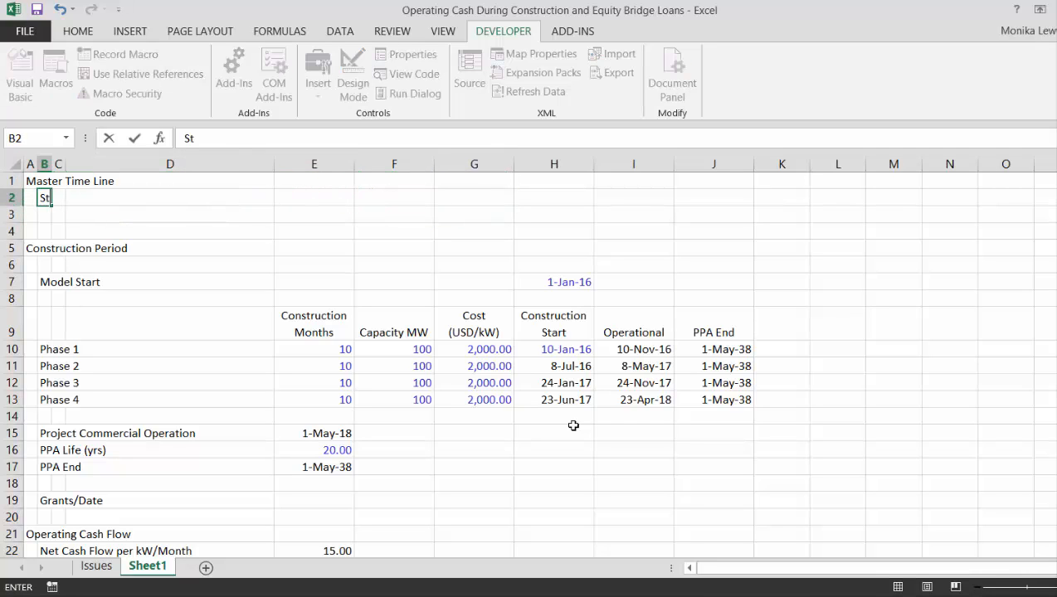
pyautogui.write('art Date')
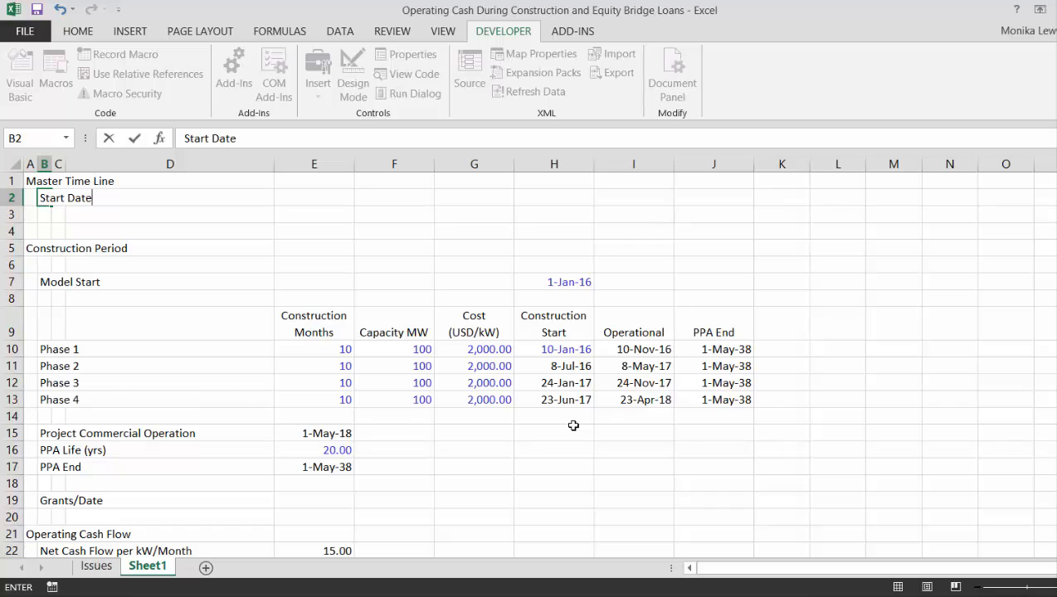
pyautogui.press('Return')
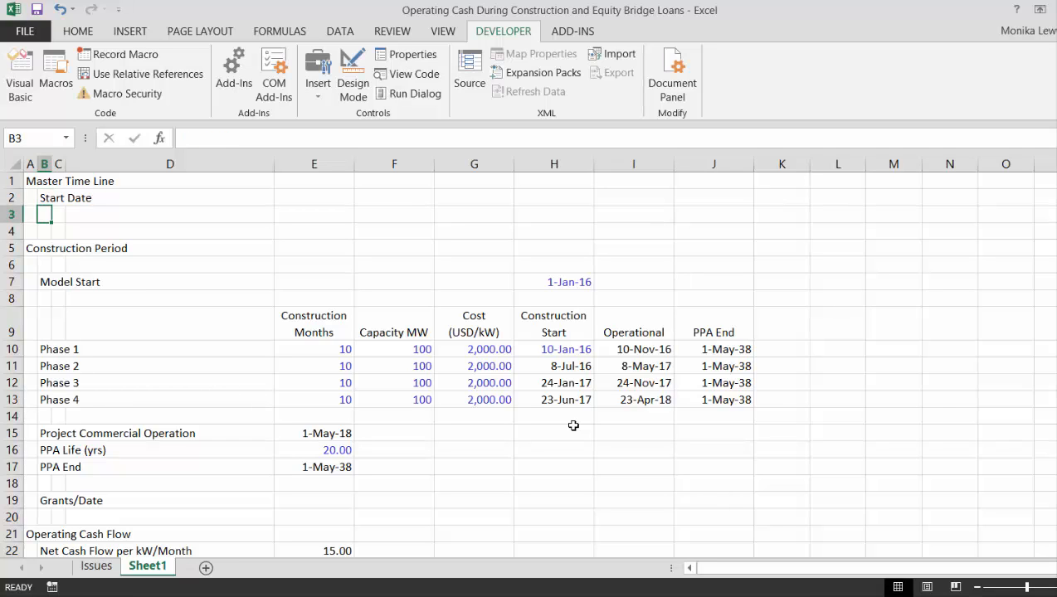
# Link the first timeline start date in G2 to the Model Start date with =H7.
pyautogui.press('Up')
pyautogui.press('Right')
pyautogui.press('Right')
pyautogui.press('Right')
pyautogui.press('Right')
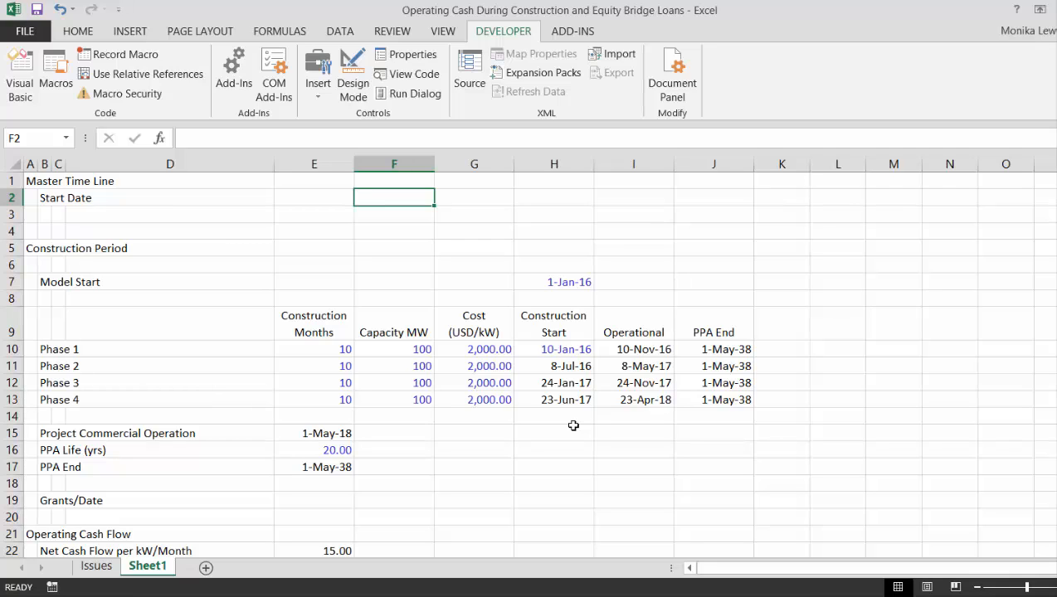
pyautogui.press('Right')
pyautogui.write('=')
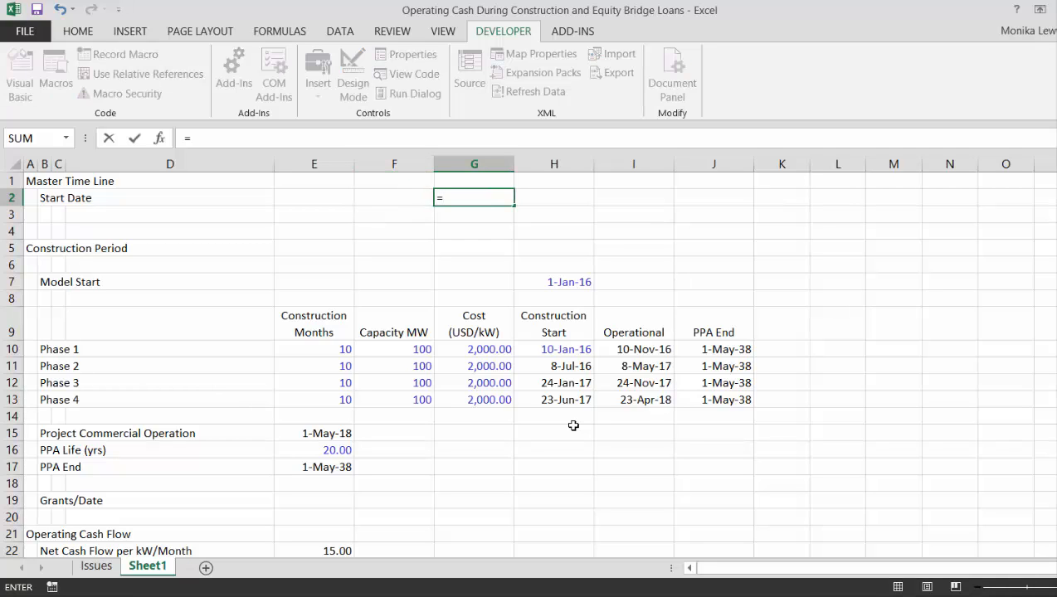
pyautogui.press('Down')
pyautogui.press('Down')
pyautogui.press('Down')
pyautogui.press('Down')
pyautogui.press('Down')
pyautogui.press('Right')
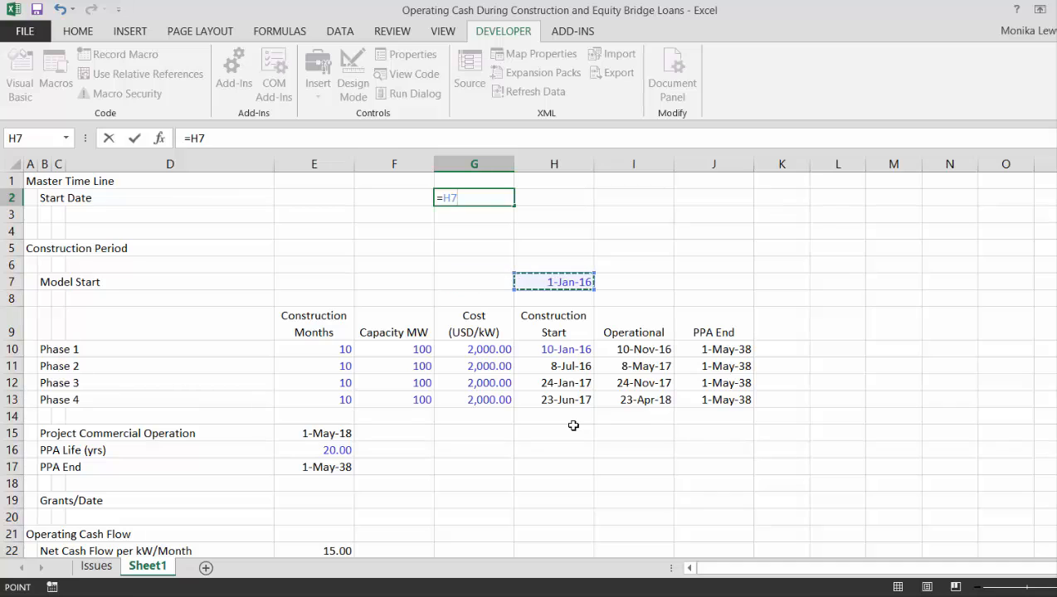
pyautogui.hotkey('ctrl', 'Return')
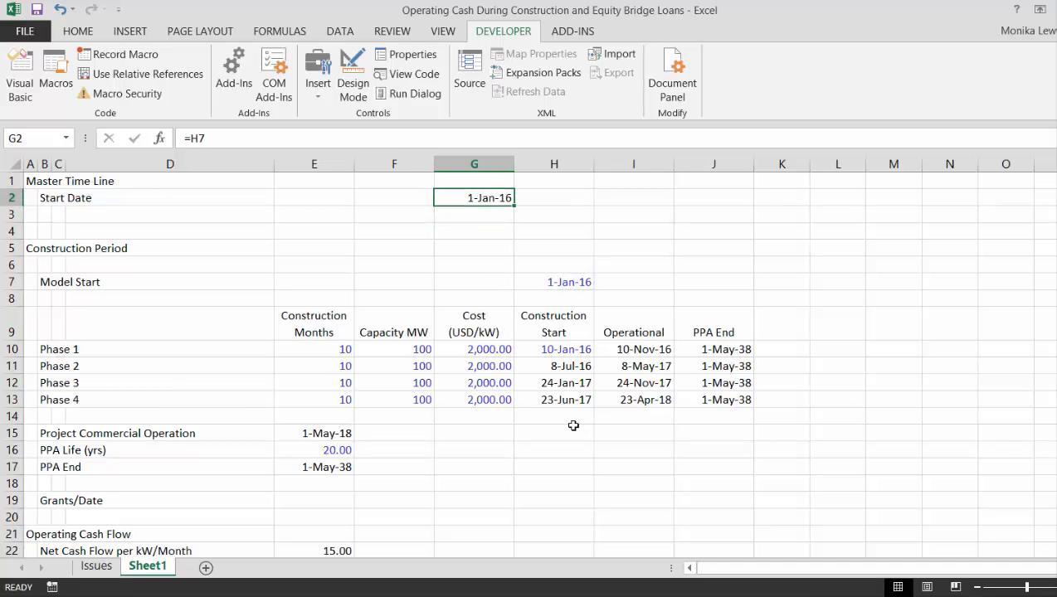
# Calculate the next month's start date in H2 with =EDATE(G2,1) and format it as a date.
pyautogui.press('Right')
pyautogui.write('=end')
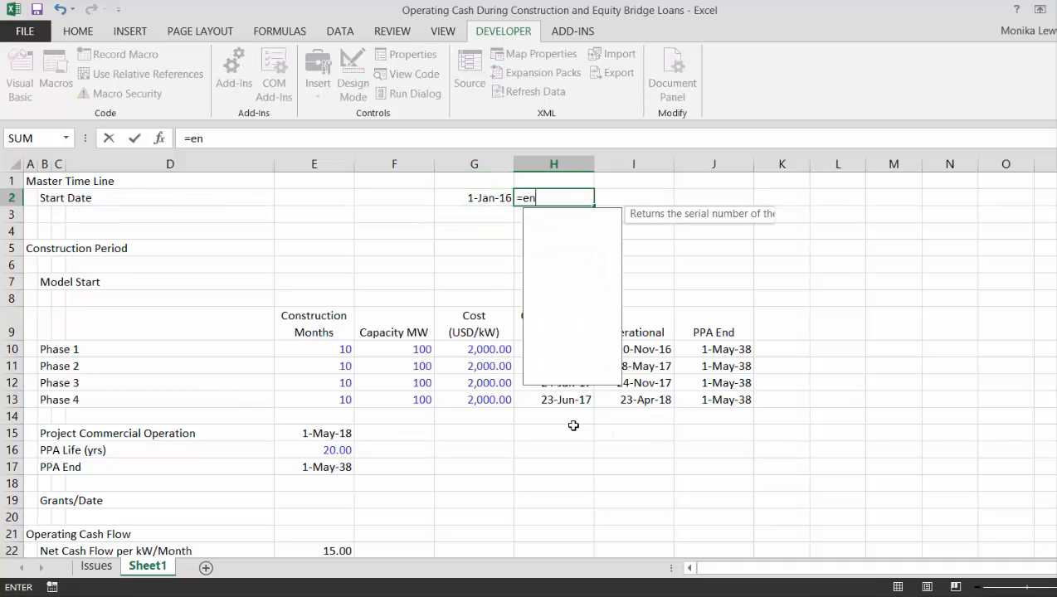
pyautogui.press('BackSpace')
pyautogui.press('BackSpace')
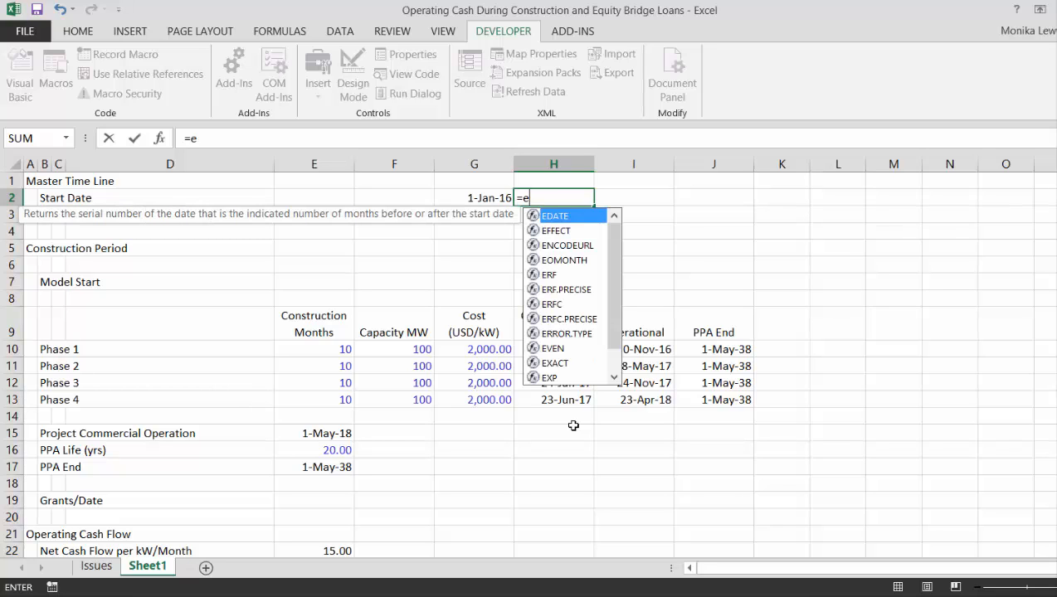
pyautogui.press('Down')
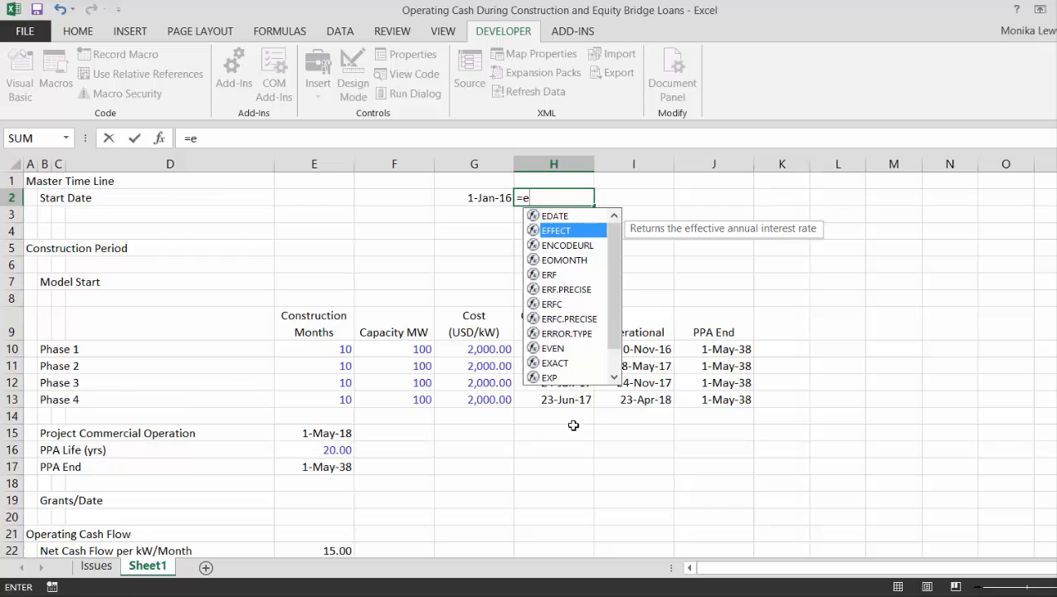
pyautogui.press('Down')
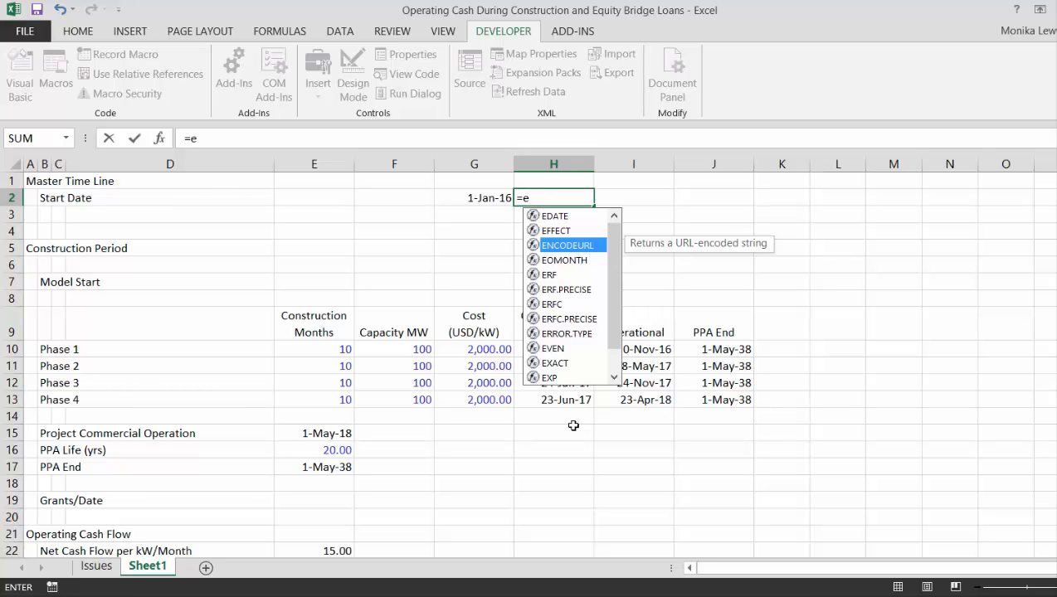
pyautogui.press('Up')
pyautogui.press('Up')
pyautogui.press('Tab')
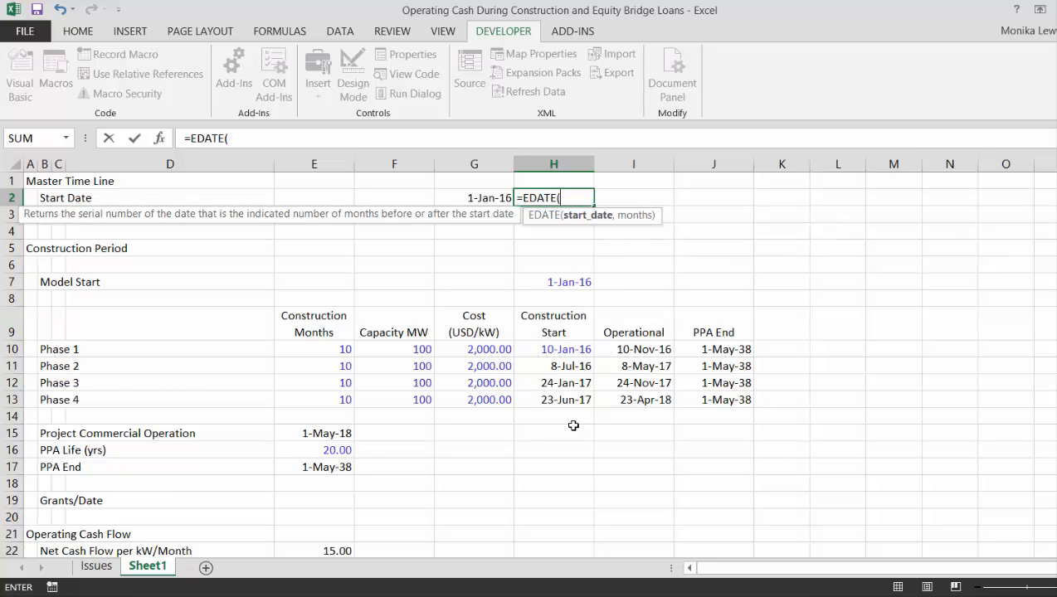
pyautogui.press('Left')
pyautogui.write(',1')
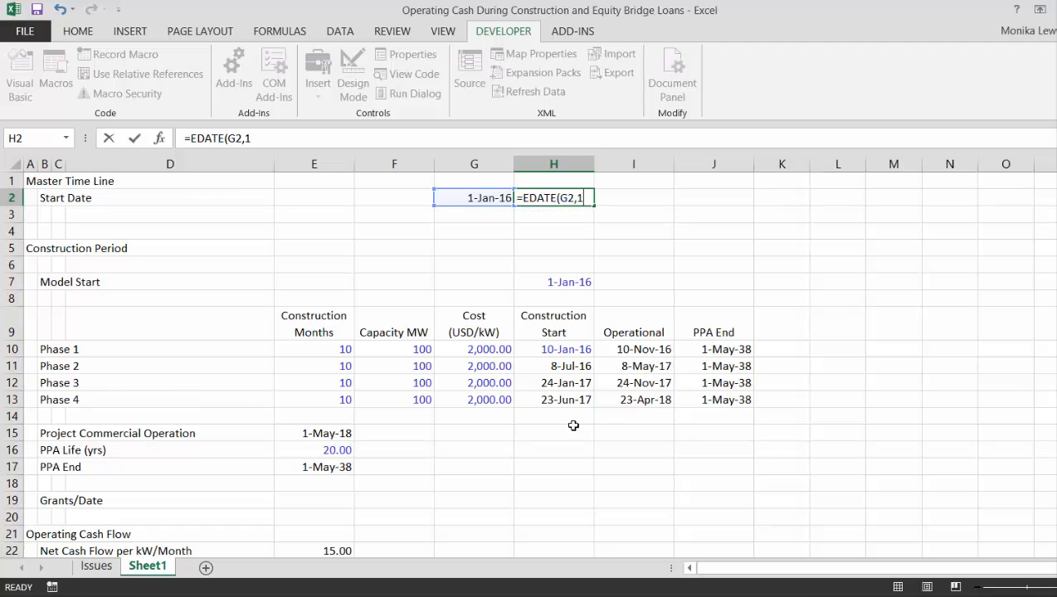
pyautogui.hotkey('ctrl', 'Return')
pyautogui.hotkey('ctrl', 'shift', '3')
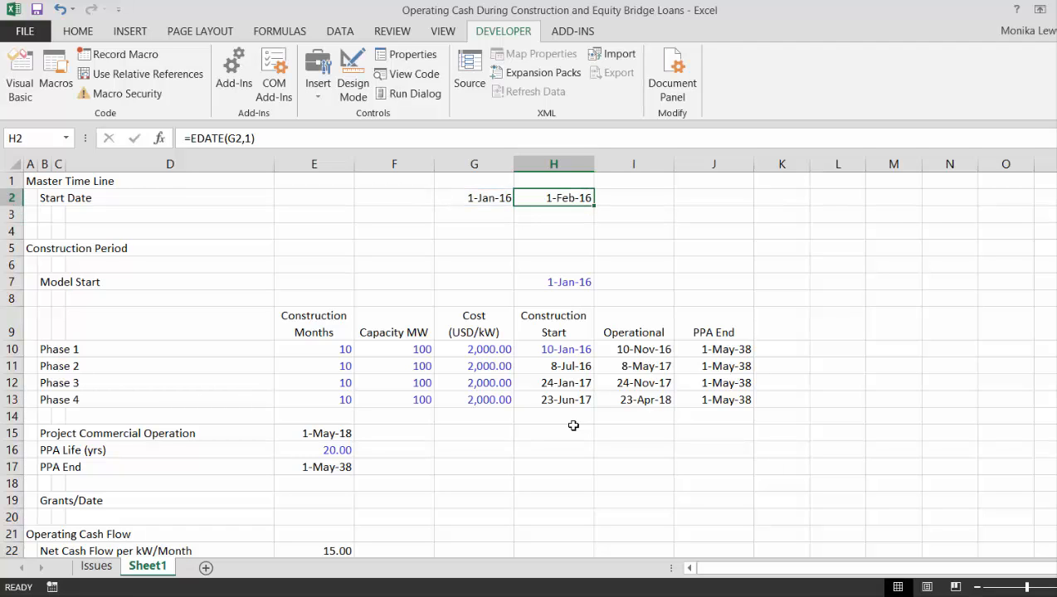
pyautogui.hotkey('shift', 'Right')
pyautogui.hotkey('shift', 'Right')
pyautogui.hotkey('shift', 'Right')
pyautogui.hotkey('shift', 'Right')
pyautogui.hotkey('shift', 'Right')
pyautogui.hotkey('shift', 'Right')
pyautogui.hotkey('shift', 'Right')
pyautogui.hotkey('shift', 'Right')
pyautogui.hotkey('shift', 'Right')
pyautogui.hotkey('shift', 'Right')
pyautogui.hotkey('shift', 'Right')
pyautogui.hotkey('shift', 'Right')
pyautogui.hotkey('shift', 'Right')
pyautogui.hotkey('shift', 'Right')
pyautogui.hotkey('shift', 'Right')
pyautogui.hotkey('shift', 'Right')
pyautogui.hotkey('shift', 'Right')
pyautogui.hotkey('shift', 'Right')
pyautogui.hotkey('shift', 'Right')
pyautogui.hotkey('shift', 'Right')
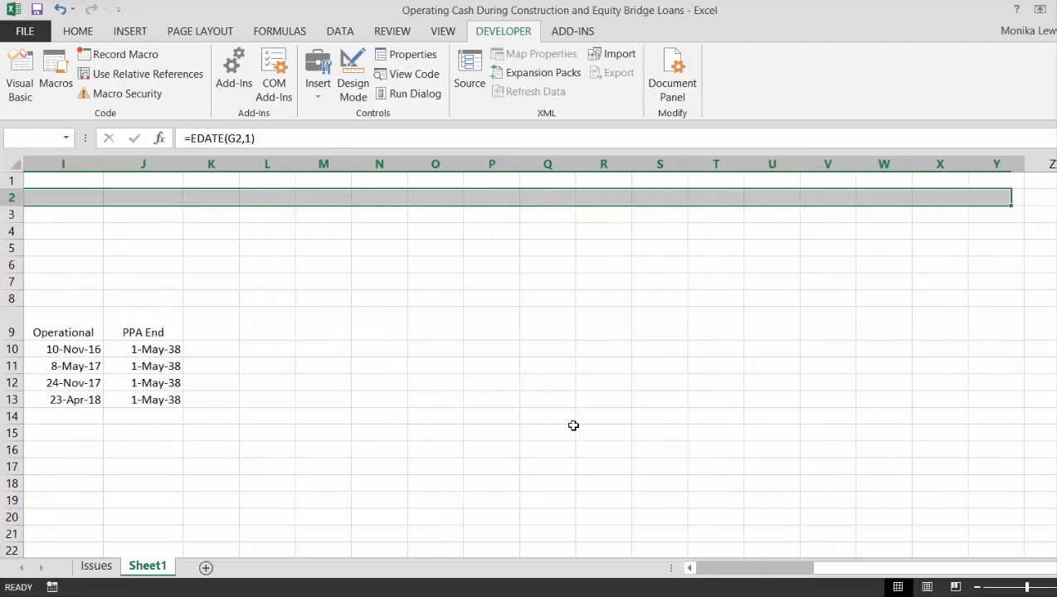
pyautogui.press('Left')
pyautogui.press('Right')
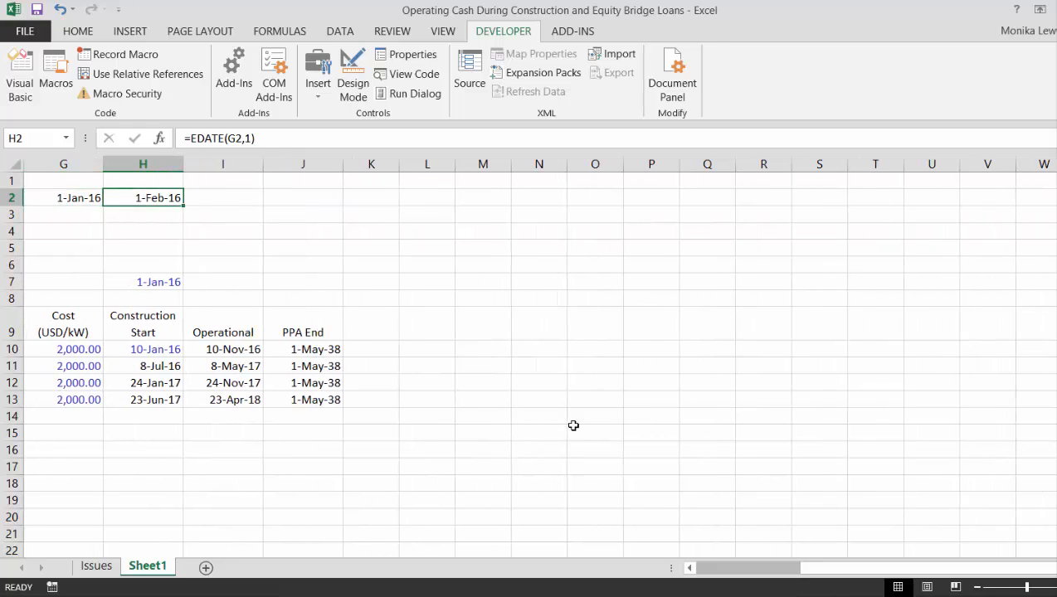
pyautogui.hotkey('shift', 'Right')
pyautogui.press('Left')
# Enter 1 as the first period number in G1, above the first timeline start date.
pyautogui.press('Left')
pyautogui.press('Up')
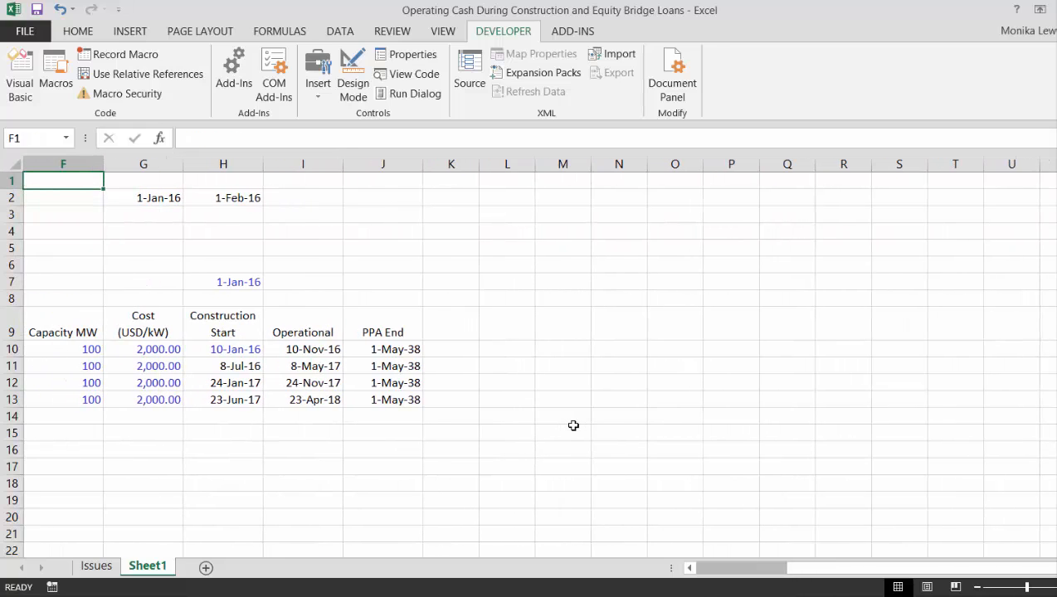
pyautogui.press('Left')
pyautogui.press('Left')
pyautogui.press('Left')
pyautogui.press('Left')
pyautogui.press('Right')
pyautogui.press('Right')
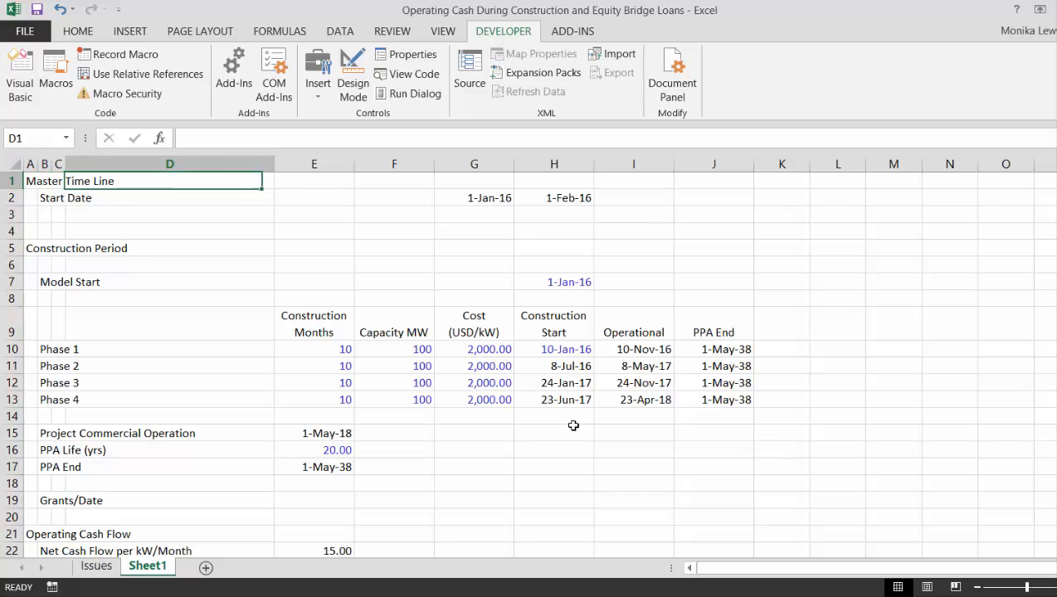
pyautogui.press('Right')
pyautogui.press('Right')
pyautogui.press('Right')
pyautogui.write('1')
pyautogui.hotkey('ctrl', 'Return')
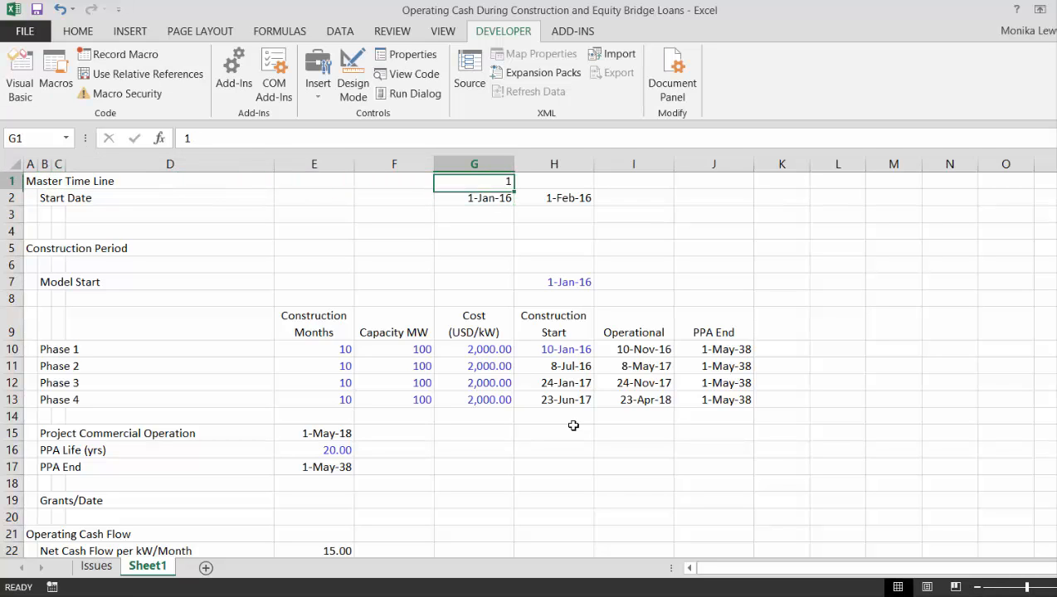
# Calculate =25*12 in the scratch cell G4 and clear the cell.
pyautogui.press('Right')
pyautogui.press('Left')
pyautogui.press('Down')
pyautogui.press('Down')
pyautogui.press('Down')
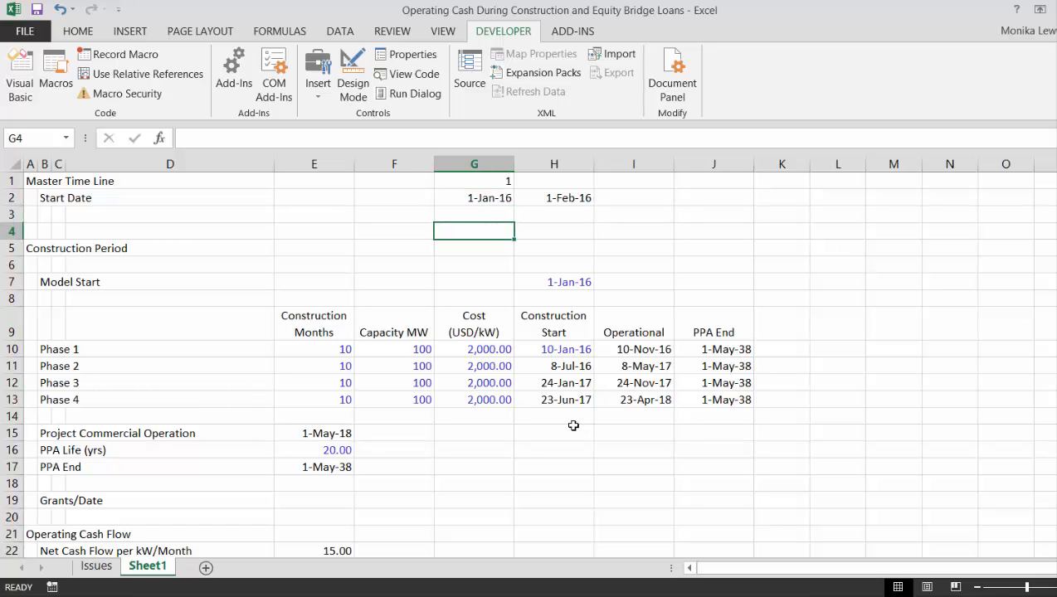
pyautogui.write('=25')
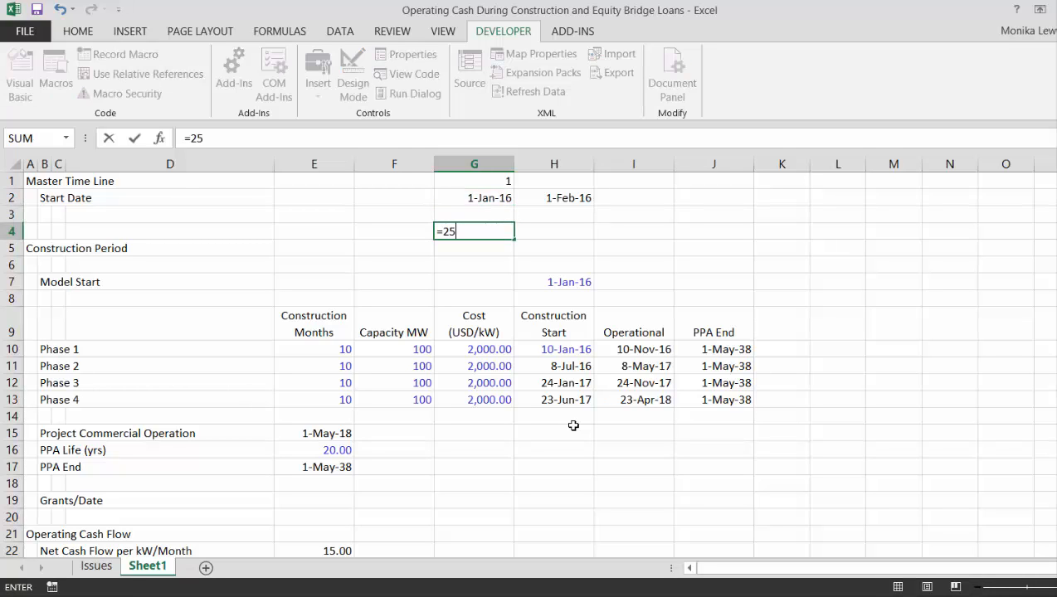
pyautogui.write('*12')
pyautogui.press('Return')
pyautogui.press('Up')
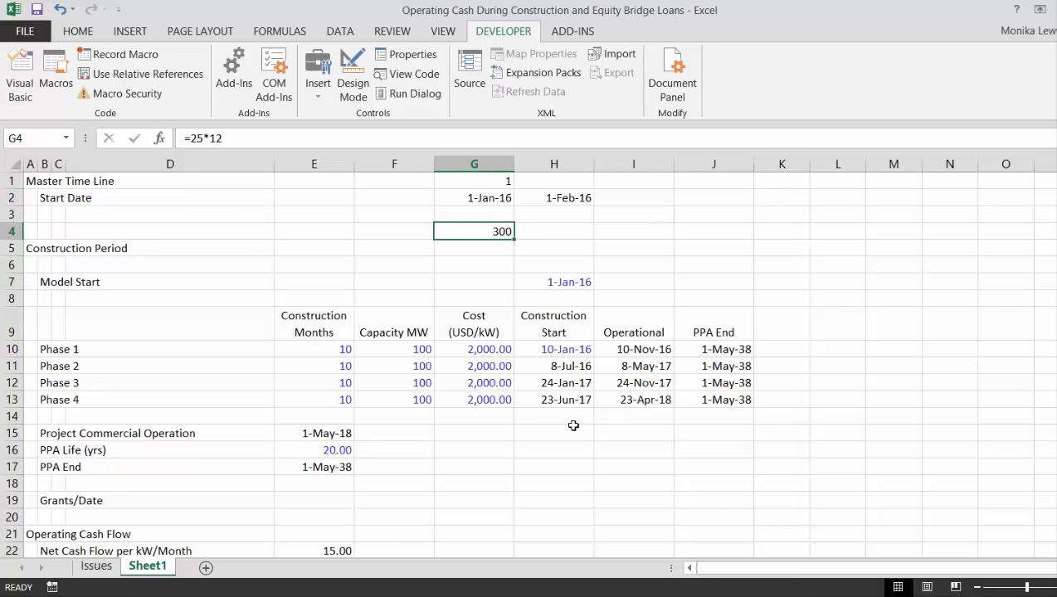
pyautogui.press('Delete')
pyautogui.press('Up')
pyautogui.press('Up')
pyautogui.press('Up')
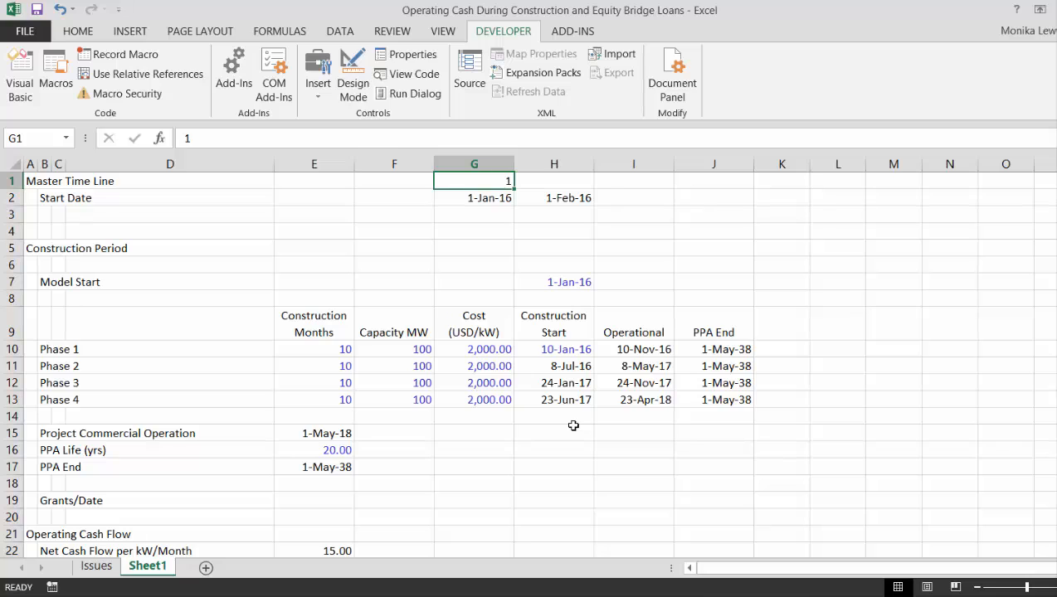
# Number the timeline periods along row 1 from G1 with a linear fill series using a step value of 1.
pyautogui.hotkey('ctrl', 'shift', '+')
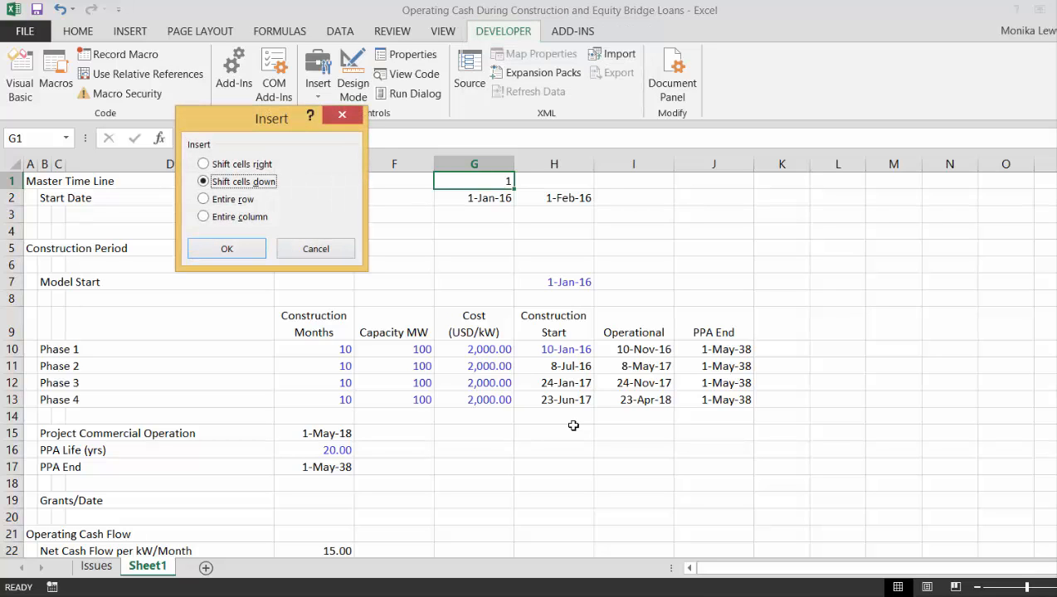
pyautogui.press('Escape')
pyautogui.hotkey('alt', 'e')
pyautogui.press('i')
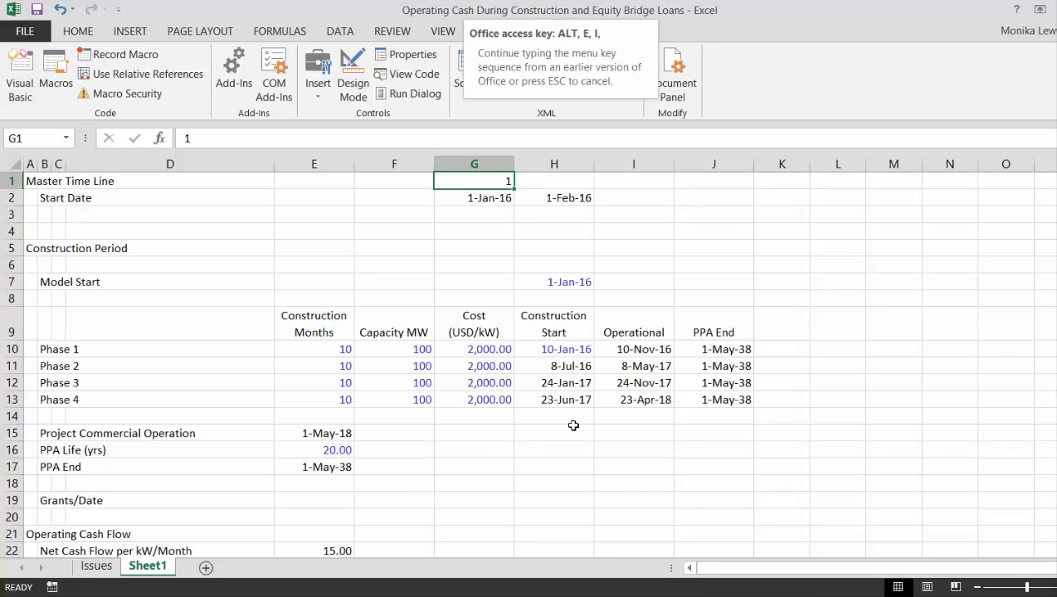
pyautogui.press('s')
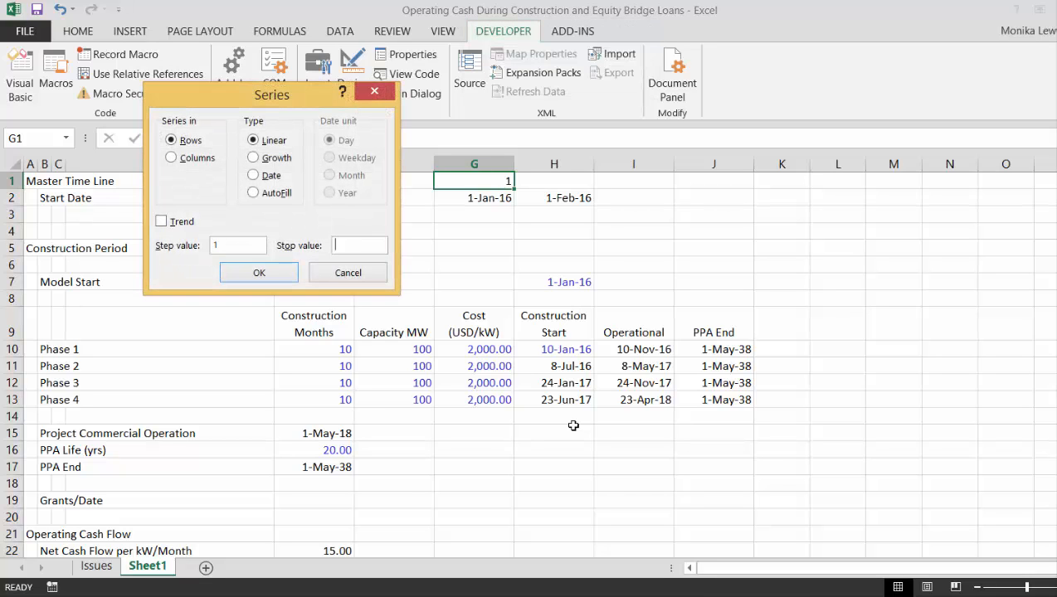
pyautogui.press('Tab')
pyautogui.press('Tab')
pyautogui.press('Tab')
pyautogui.press('Tab')
pyautogui.press('Tab')
pyautogui.press('Return')
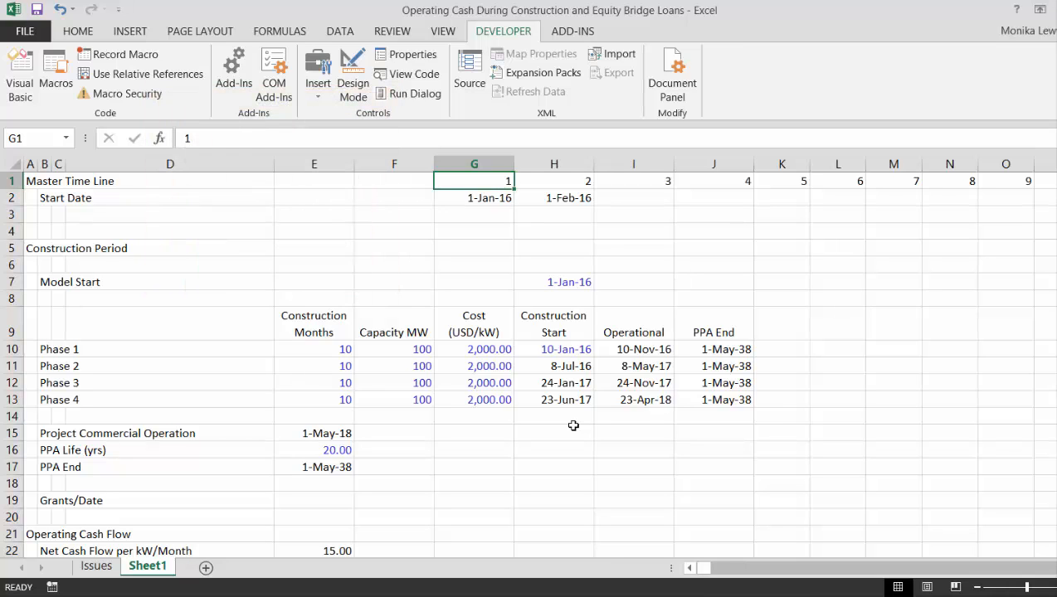
# Copy the EDATE start date formula from H2 across to I2 and J2.
pyautogui.press('Down')
pyautogui.press('Right')
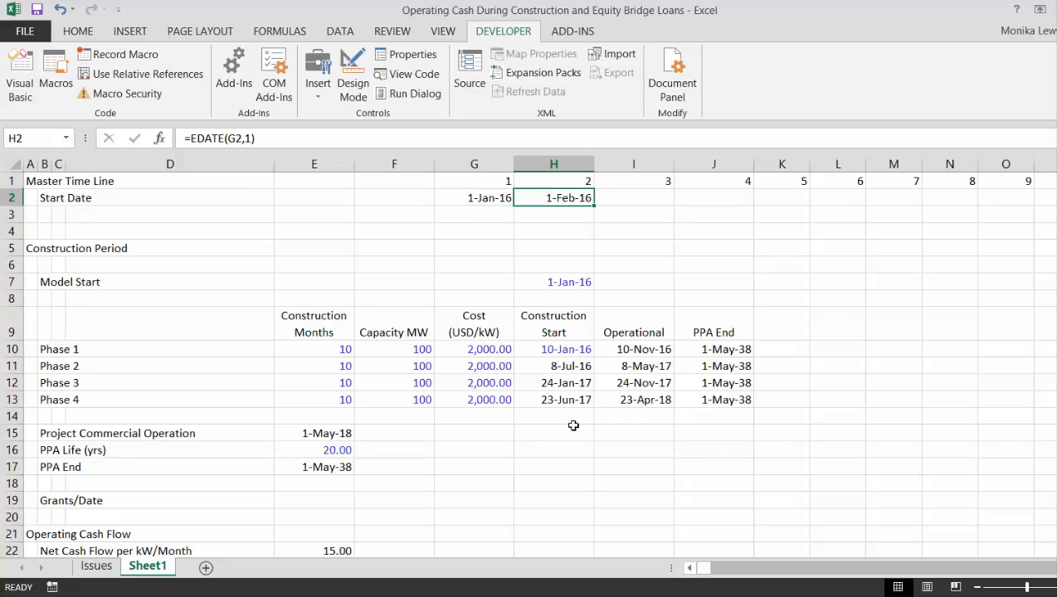
pyautogui.hotkey('shift', 'Right')
pyautogui.hotkey('shift', 'Right')
pyautogui.hotkey('ctrl', 'r')
pyautogui.press('Right')
pyautogui.press('Right')
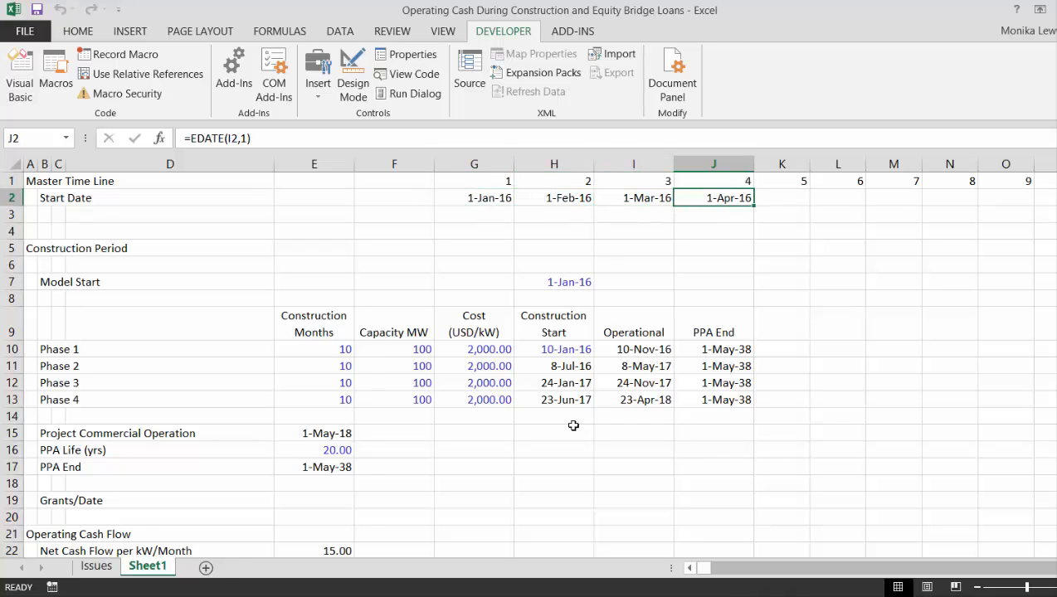
# Try to fill the start date formula in J2 across the remaining timeline periods.
pyautogui.hotkey('ctrl', 'shift', 'r')
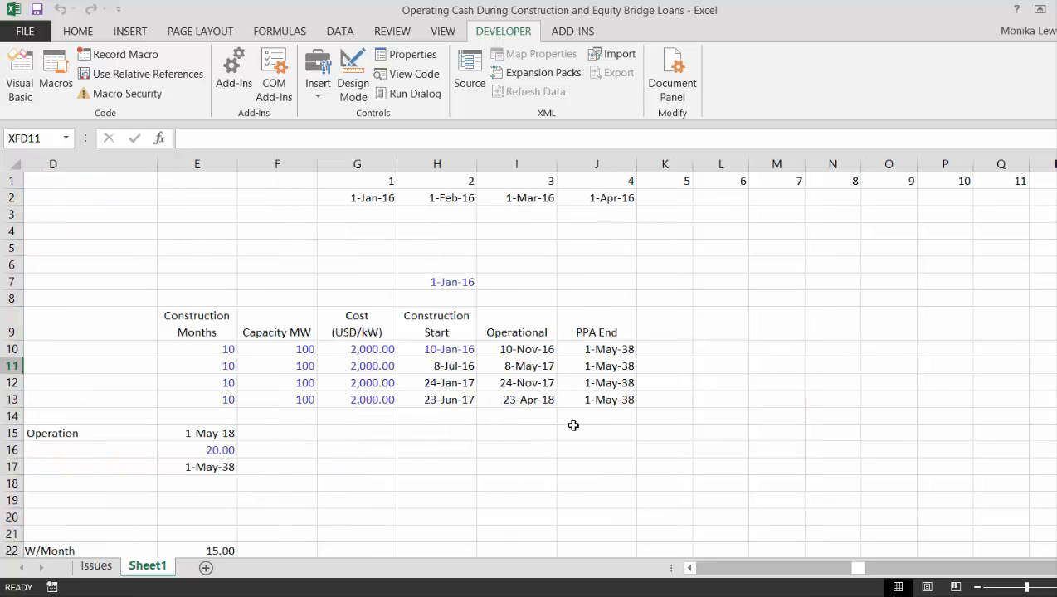
pyautogui.press('Left')
pyautogui.press('Left')
pyautogui.press('Home')
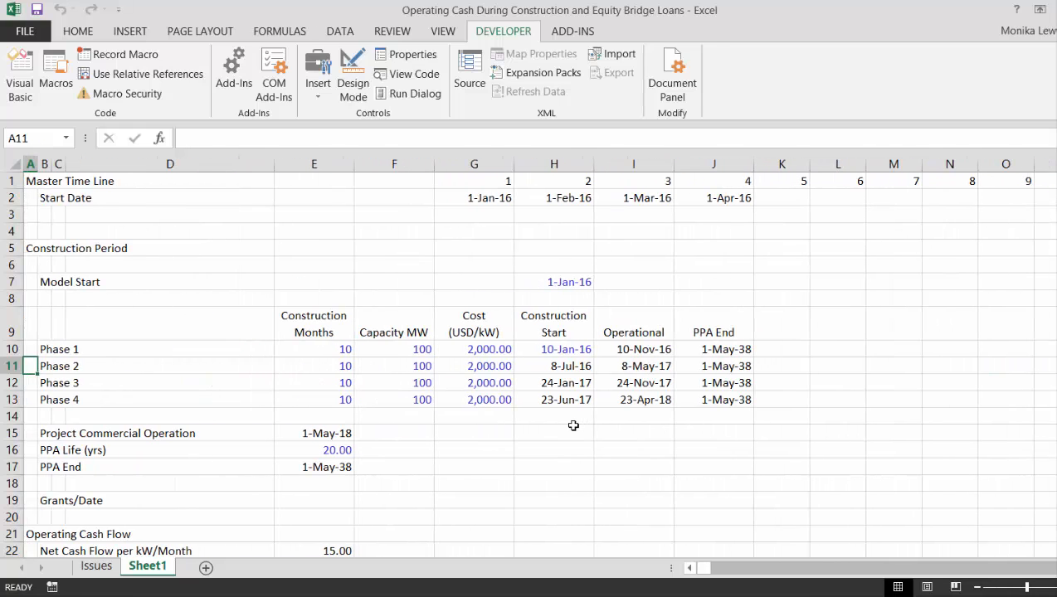
# Insert a blank row at the start of the sheet, above the Master Time Line heading row.
pyautogui.press('Up')
pyautogui.press('Up')
pyautogui.press('Up')
pyautogui.press('Up')
pyautogui.hotkey('ctrl', 'Home')
pyautogui.hotkey('shift', 'space')
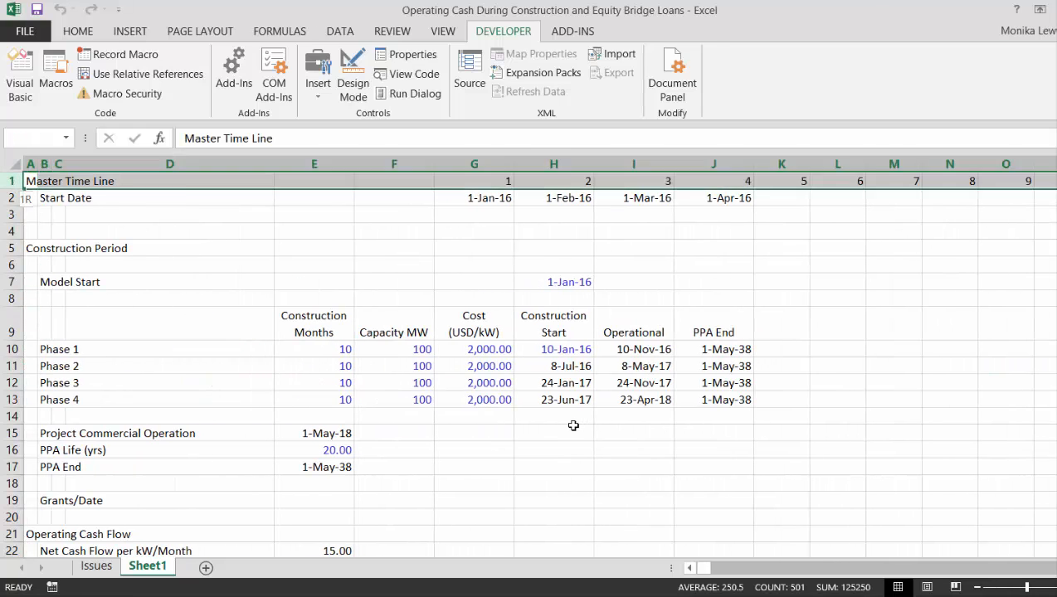
pyautogui.hotkey('ctrl', '+')
# Fill the EDATE start date formula from J3 across row 3 to the last numbered period and check the timeline's far end.
pyautogui.press('Down')
pyautogui.press('Down')
pyautogui.press('Right')
pyautogui.press('Right')
pyautogui.press('Right')
pyautogui.press('Right')
pyautogui.press('Right')
pyautogui.press('Right')
pyautogui.press('Right')
pyautogui.press('Right')
pyautogui.press('Right')
pyautogui.press('Right')
pyautogui.press('Right')
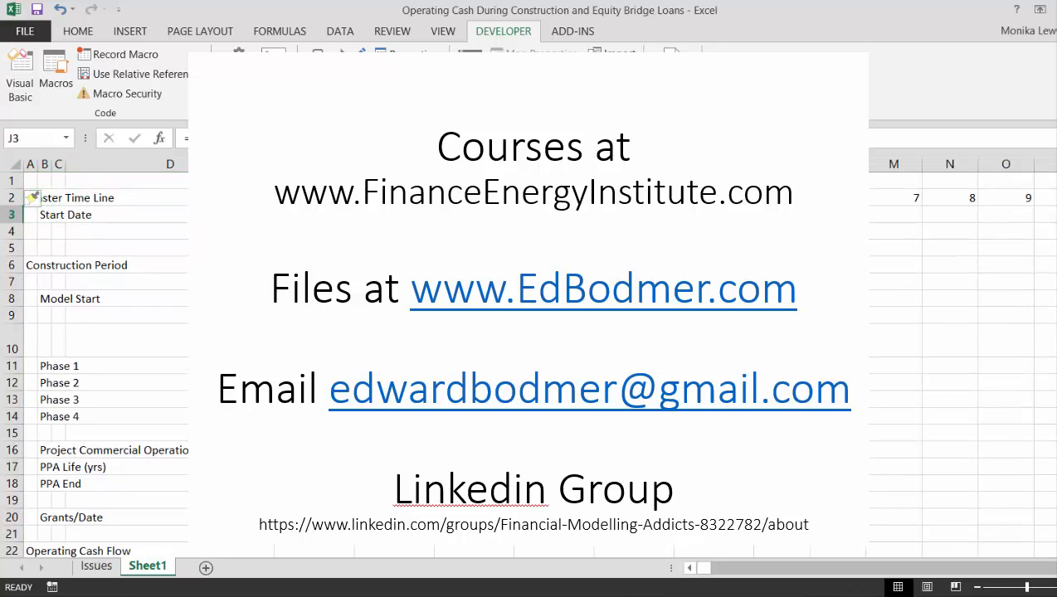
pyautogui.hotkey('ctrl', 'shift', 'Right')
pyautogui.press('Right')
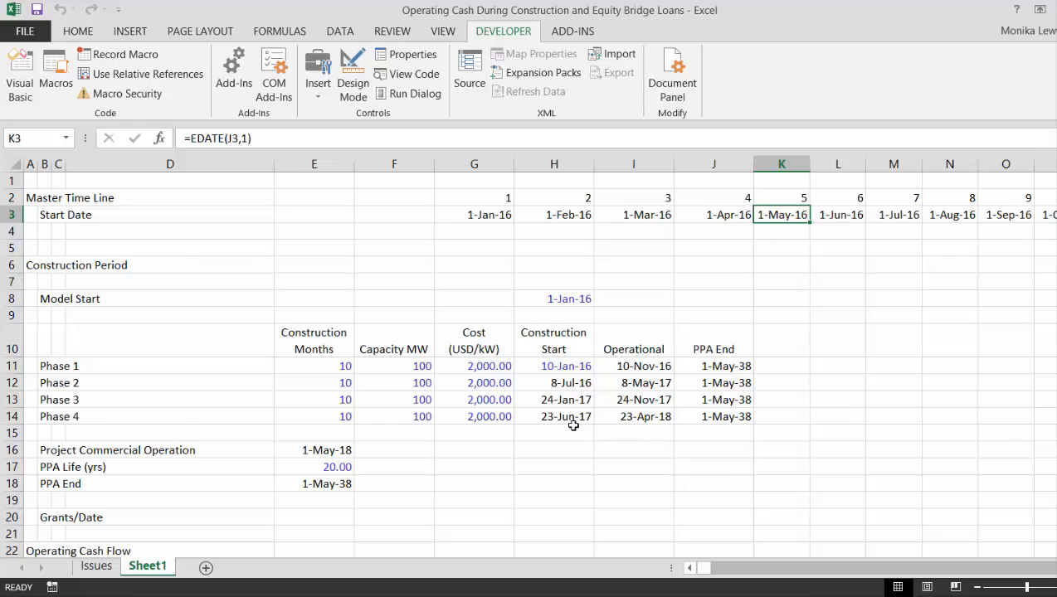
pyautogui.hotkey('ctrl', 'Right')
pyautogui.press('Right')
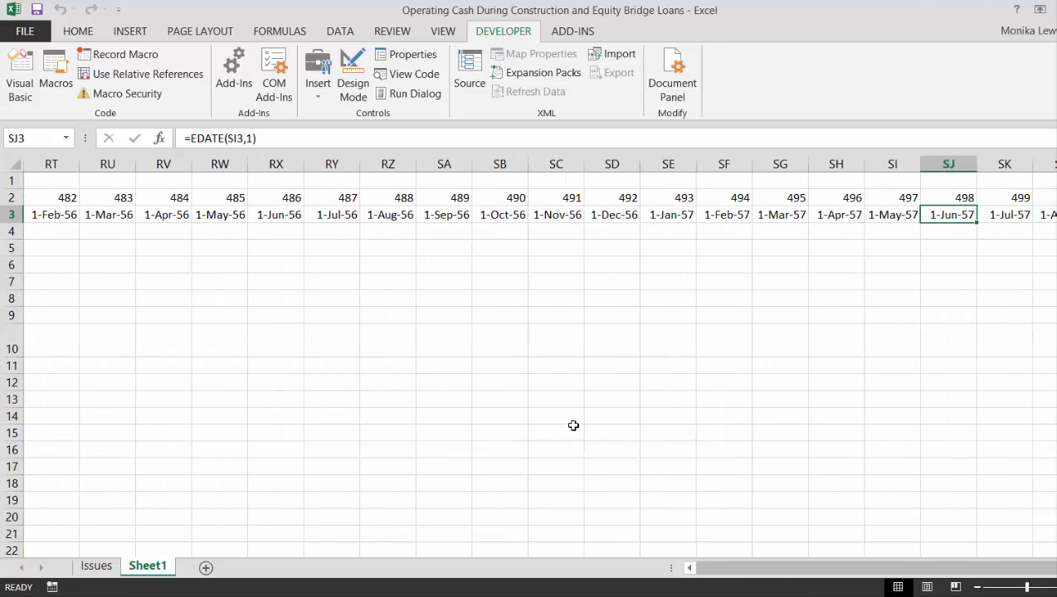
pyautogui.hotkey('ctrl', 'Left')
pyautogui.hotkey('ctrl', 'Left')
pyautogui.press('Left')
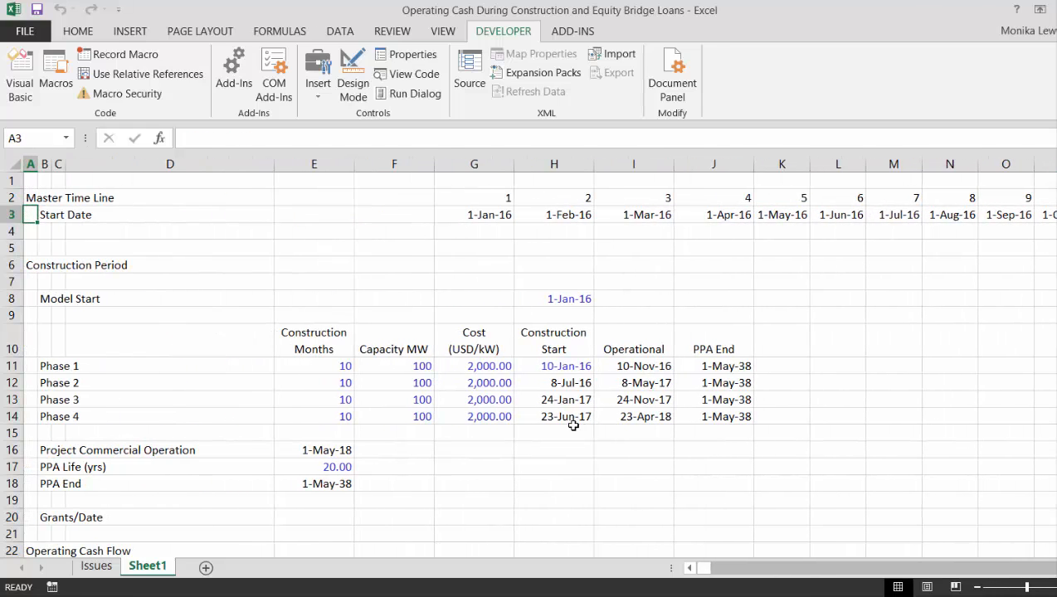
# Look through the input sections from Construction Period down to Equity Bridge Loan and return to the first row.
pyautogui.press('Down')
pyautogui.press('Down')
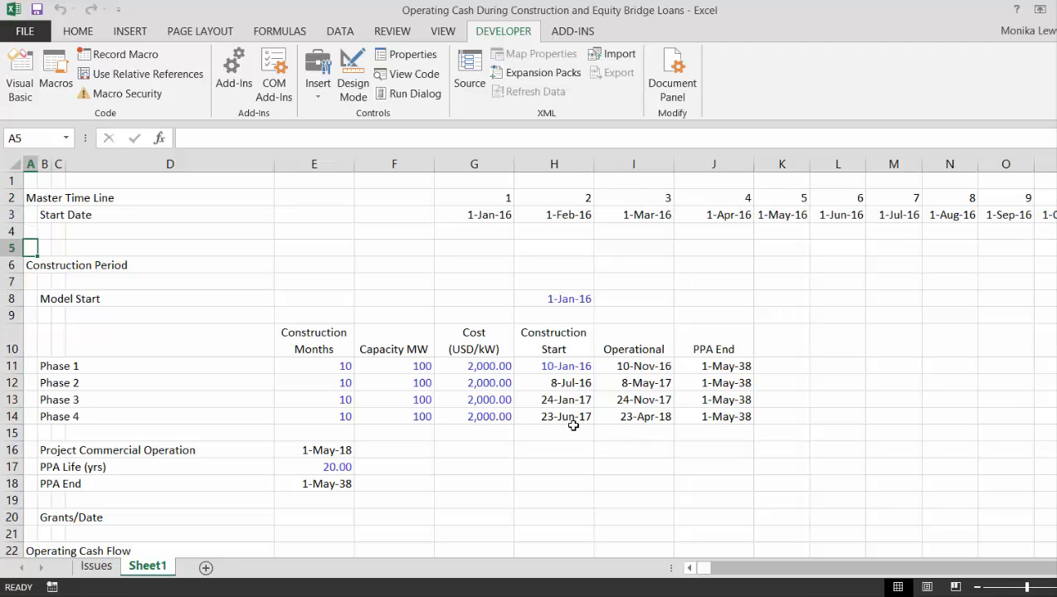
pyautogui.press('Down')
pyautogui.press('Down')
pyautogui.press('Down')
pyautogui.press('Down')
pyautogui.press('Down')
pyautogui.press('Down')
pyautogui.press('Down')
pyautogui.press('Down')
pyautogui.press('Down')
pyautogui.press('Down')
pyautogui.press('Down')
pyautogui.press('Down')
pyautogui.press('Down')
pyautogui.press('Down')
pyautogui.press('Down')
pyautogui.press('Down')
pyautogui.press('Down')
pyautogui.press('Down')
pyautogui.press('Down')
pyautogui.press('Down')
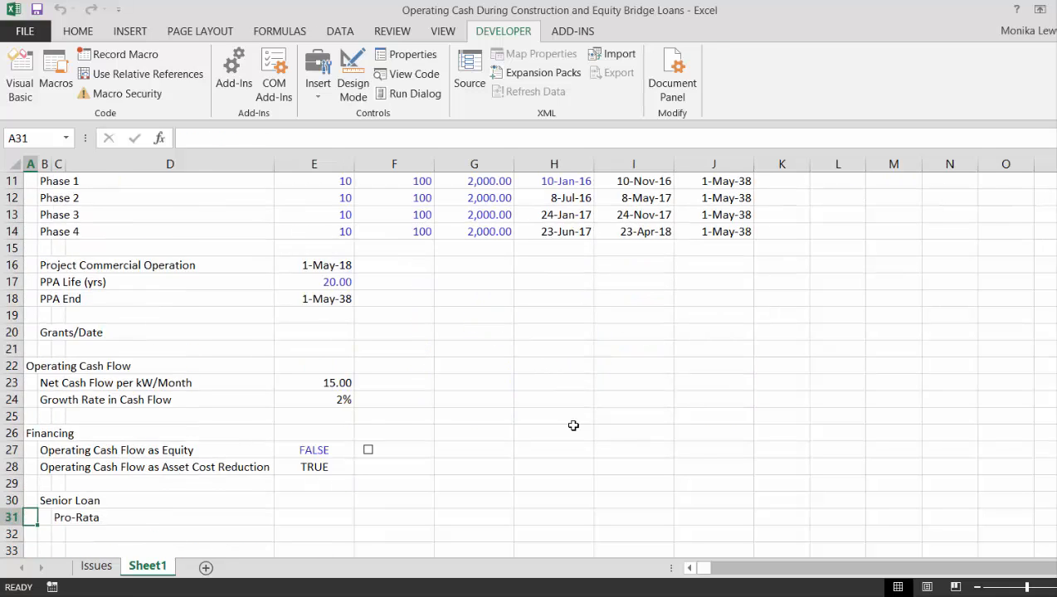
pyautogui.press('Down')
pyautogui.press('Down')
pyautogui.press('Down')
pyautogui.press('Down')
pyautogui.press('Down')
pyautogui.press('Down')
pyautogui.press('Down')
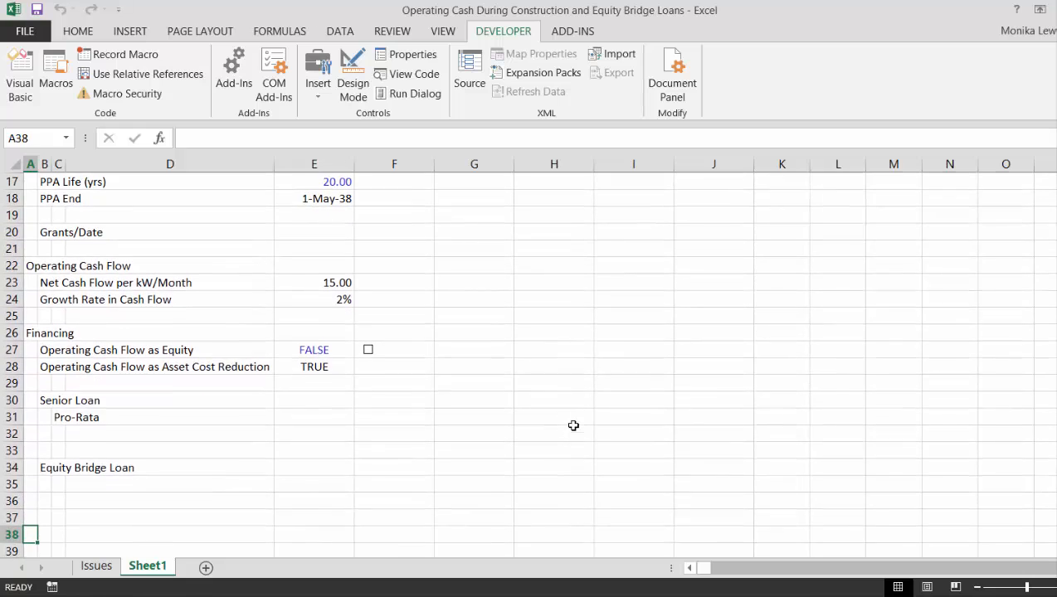
pyautogui.press('Up')
pyautogui.press('Up')
pyautogui.press('Up')
pyautogui.press('Up')
pyautogui.press('Up')
pyautogui.press('Up')
pyautogui.press('Up')
pyautogui.press('Up')
pyautogui.press('Up')
pyautogui.press('Up')
pyautogui.press('Up')
pyautogui.press('Up')
pyautogui.press('Up')
pyautogui.press('Up')
pyautogui.press('Up')
pyautogui.press('Up')
pyautogui.press('Up')
pyautogui.press('Up')
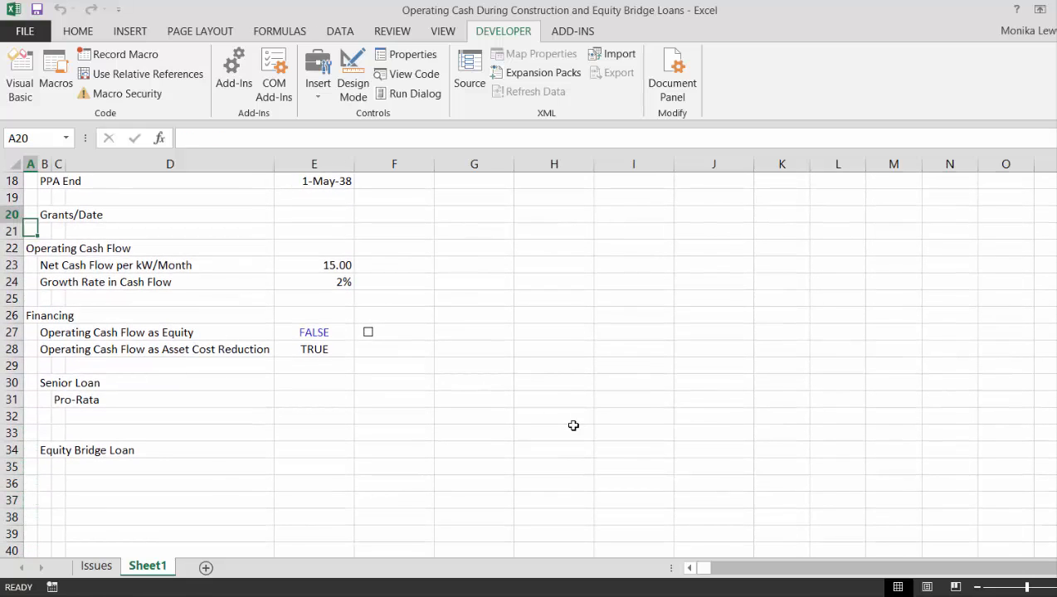
pyautogui.press('Up')
pyautogui.press('Up')
pyautogui.press('Up')
pyautogui.press('Up')
pyautogui.press('Up')
pyautogui.press('Up')
pyautogui.press('Up')
pyautogui.press('Up')
pyautogui.press('Up')
pyautogui.press('Up')
pyautogui.press('Up')
pyautogui.press('Up')
pyautogui.press('Up')
pyautogui.press('Up')
pyautogui.press('Up')
pyautogui.press('Up')
pyautogui.press('Up')
pyautogui.press('Up')
pyautogui.press('Up')
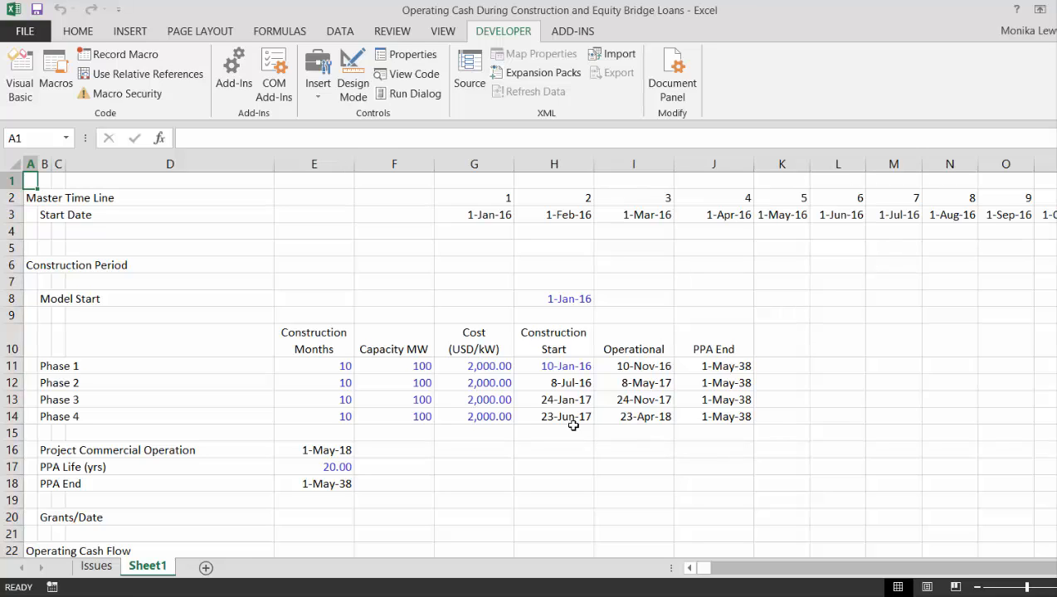
# Add the label End Date in B4, directly below the Start Date label.
pyautogui.press('Down')
pyautogui.press('Down')
pyautogui.press('Right')
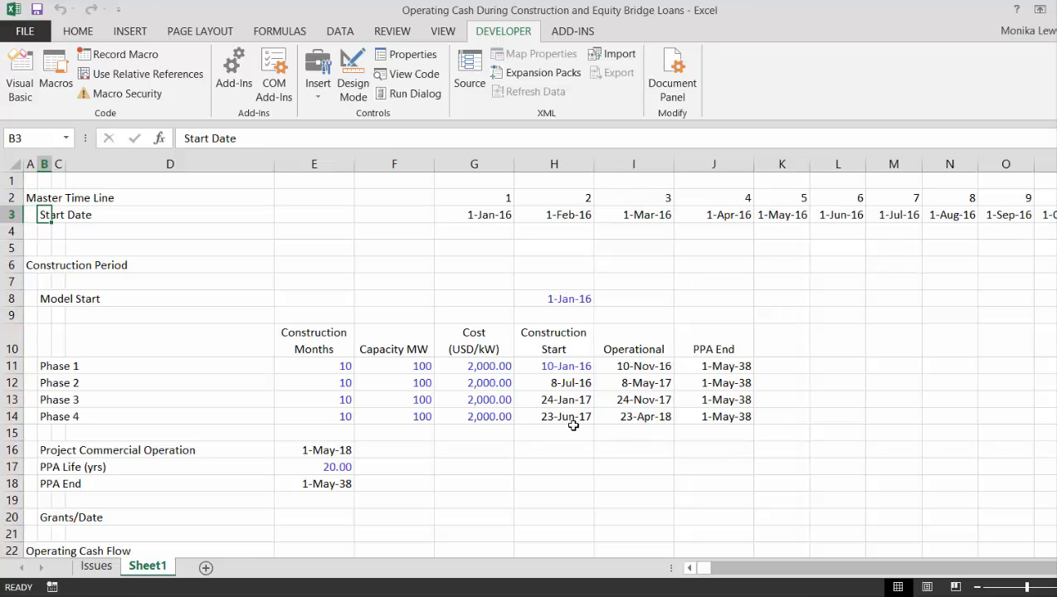
pyautogui.press('Down')
pyautogui.write('End Date')
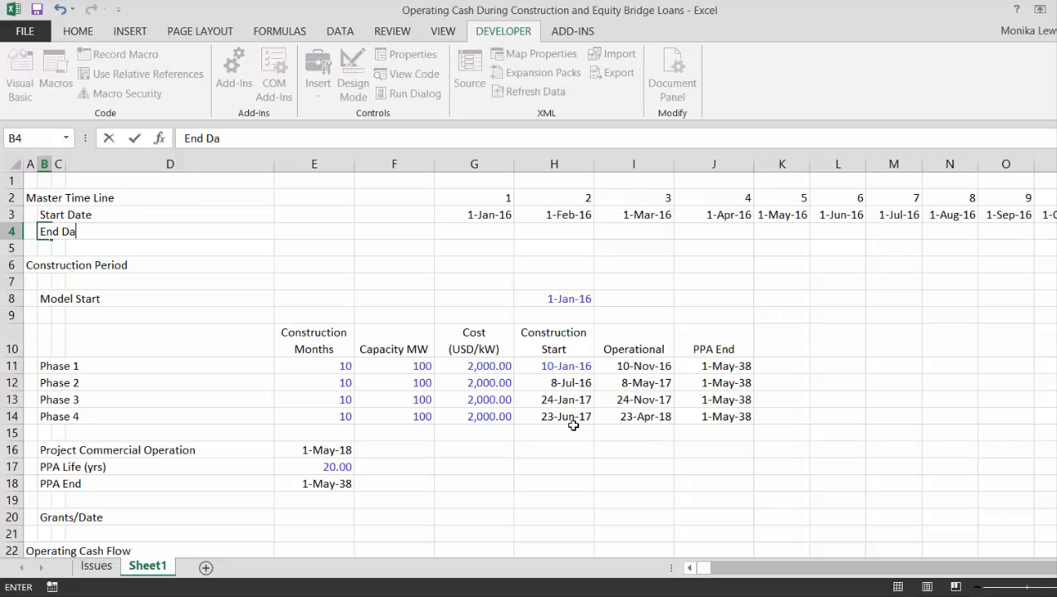
pyautogui.press('Return')
# Enter =EOMONTH(G3,0) in G4 to calculate the first period's end date.
pyautogui.press('Up')
pyautogui.press('Right')
pyautogui.press('Right')
pyautogui.press('Right')
pyautogui.press('Right')
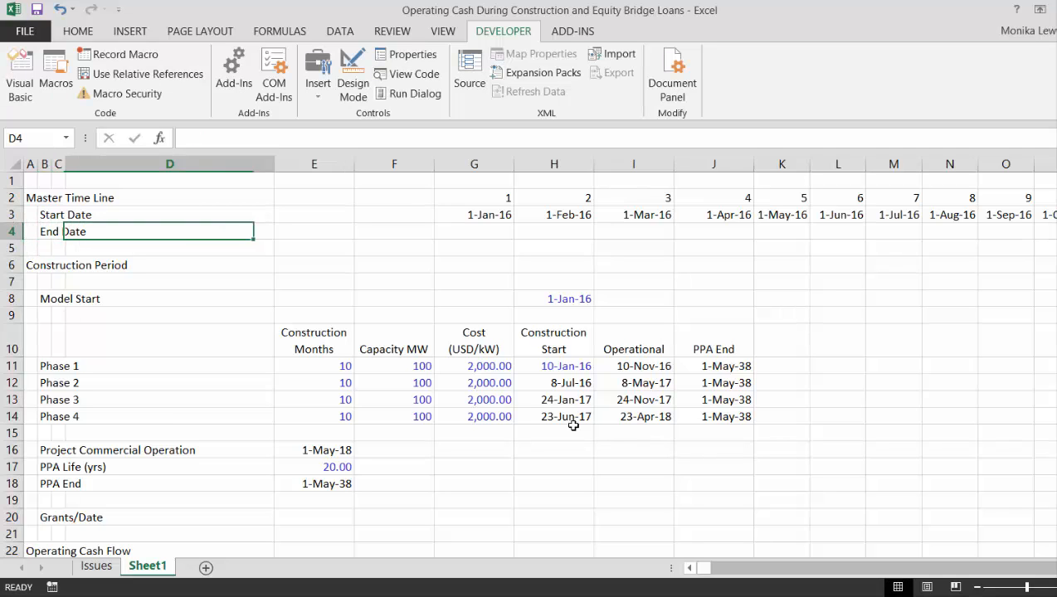
pyautogui.press('Right')
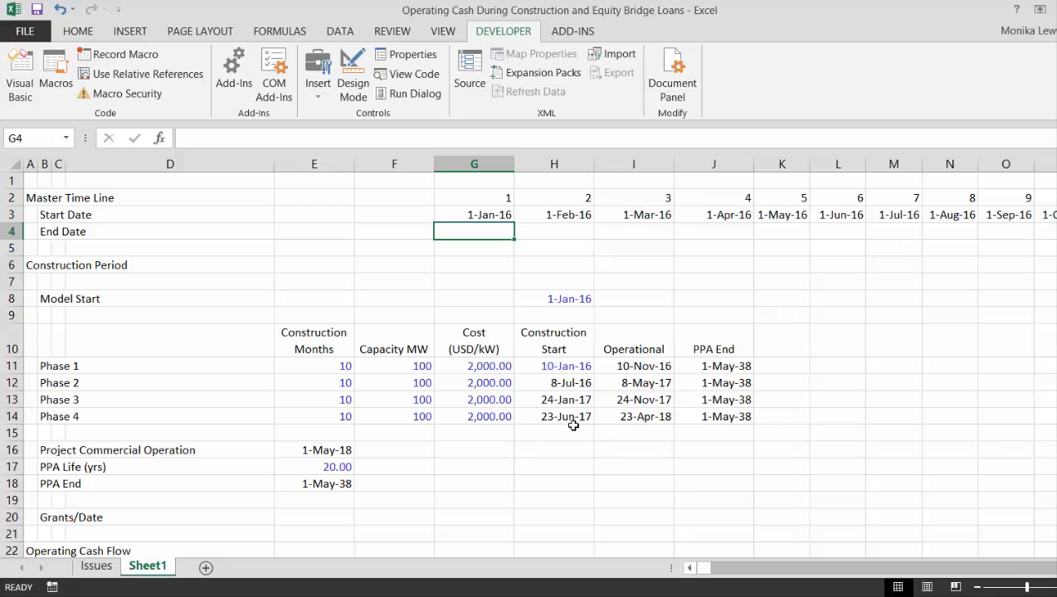
pyautogui.write('=eo')
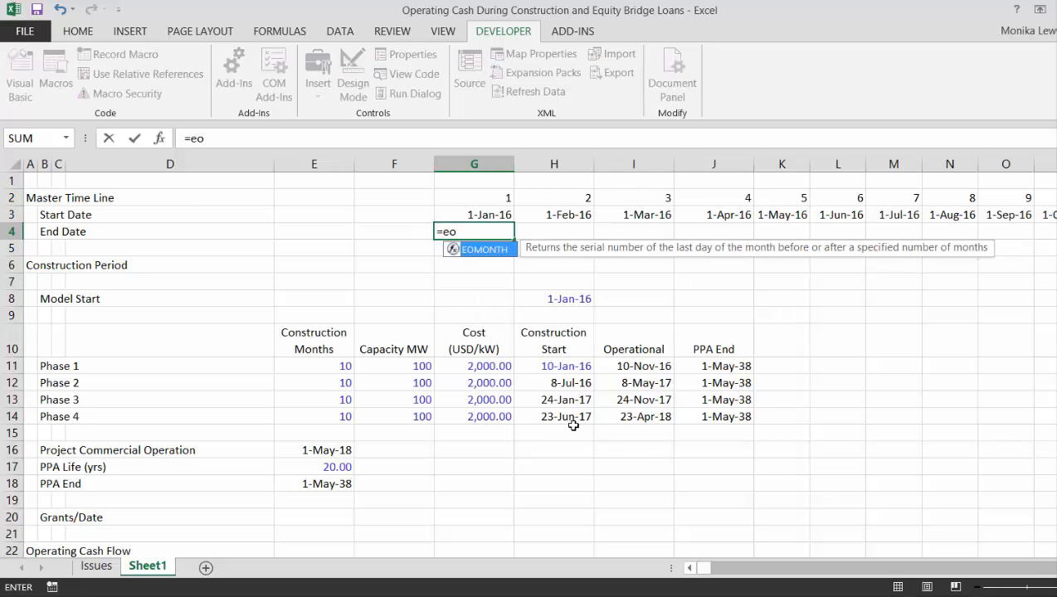
pyautogui.press('Tab')
pyautogui.press('Up')
pyautogui.write(',0)')
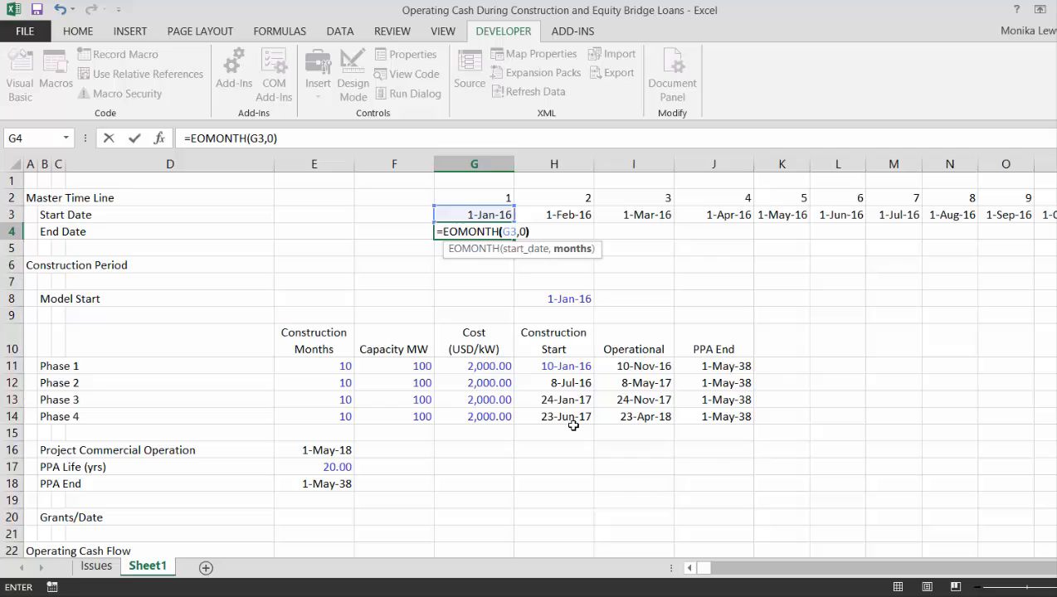
pyautogui.hotkey('ctrl', 'Return')
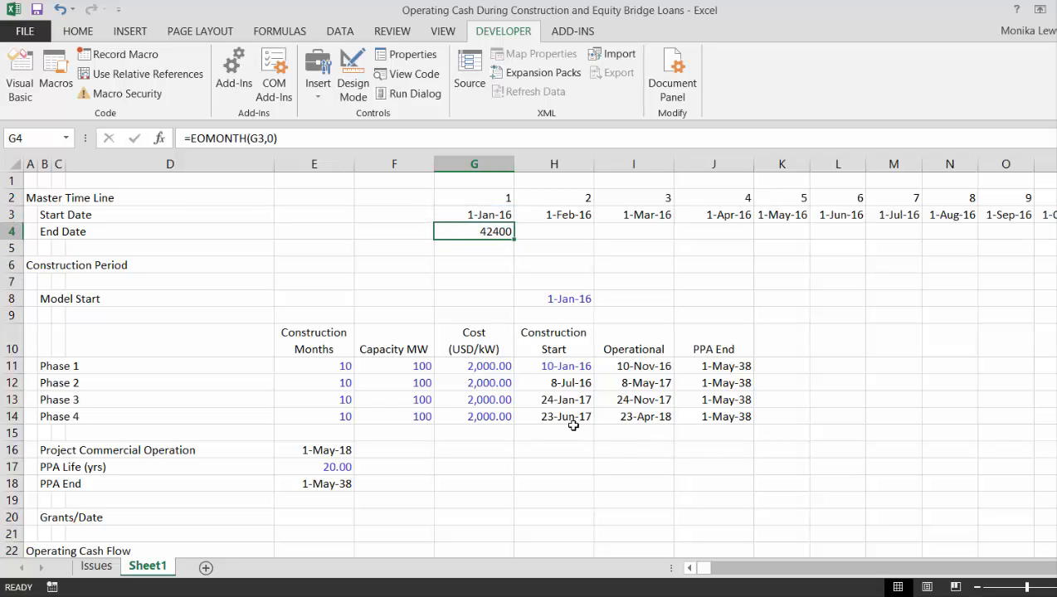
# Format G4 as a date and fill its end date formula across all timeline periods in row 4.
pyautogui.hotkey('ctrl', 'shift', '3')
pyautogui.hotkey('shift', 'Up')
pyautogui.hotkey('ctrl', 'shift', 'Right')
pyautogui.hotkey('shift', 'Down')
pyautogui.hotkey('ctrl', 'r')
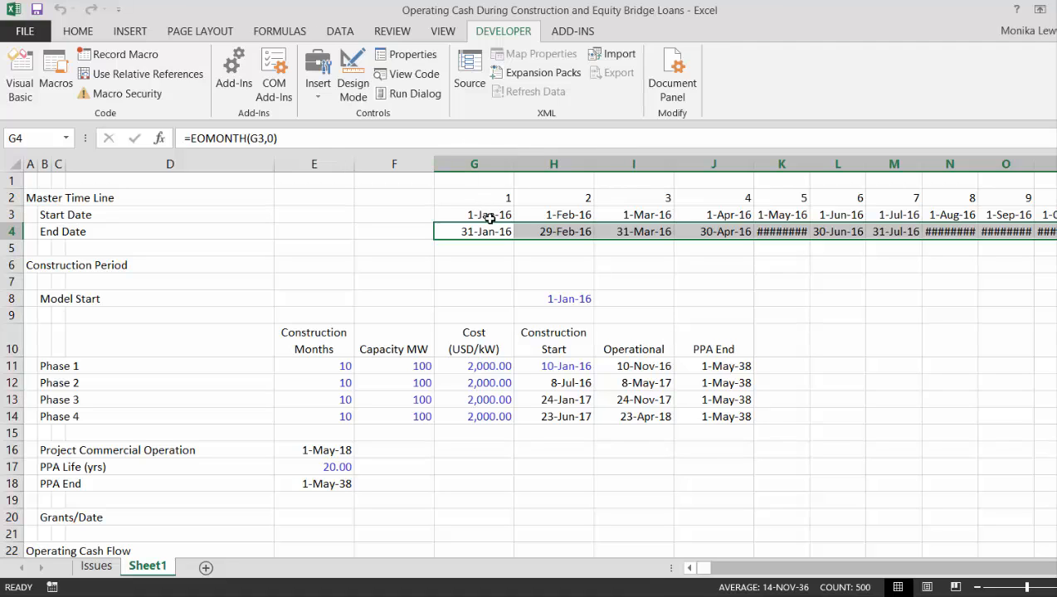
# Resize all timeline columns from G onward to one uniform width that fits the full dates.
pyautogui.hotkey('ctrl', 'space')
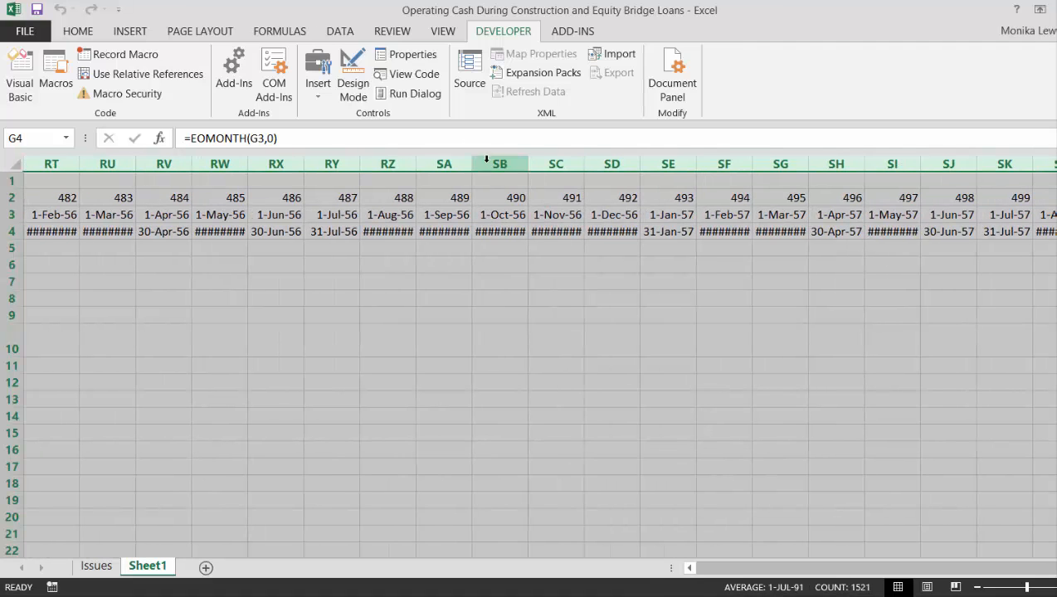
pyautogui.moveTo(529, 157); pyautogui.dragTo(546, 160)
pyautogui.press('Left')
pyautogui.press('Left')
pyautogui.press('Left')
pyautogui.press('Left')
pyautogui.press('Left')
pyautogui.press('Left')
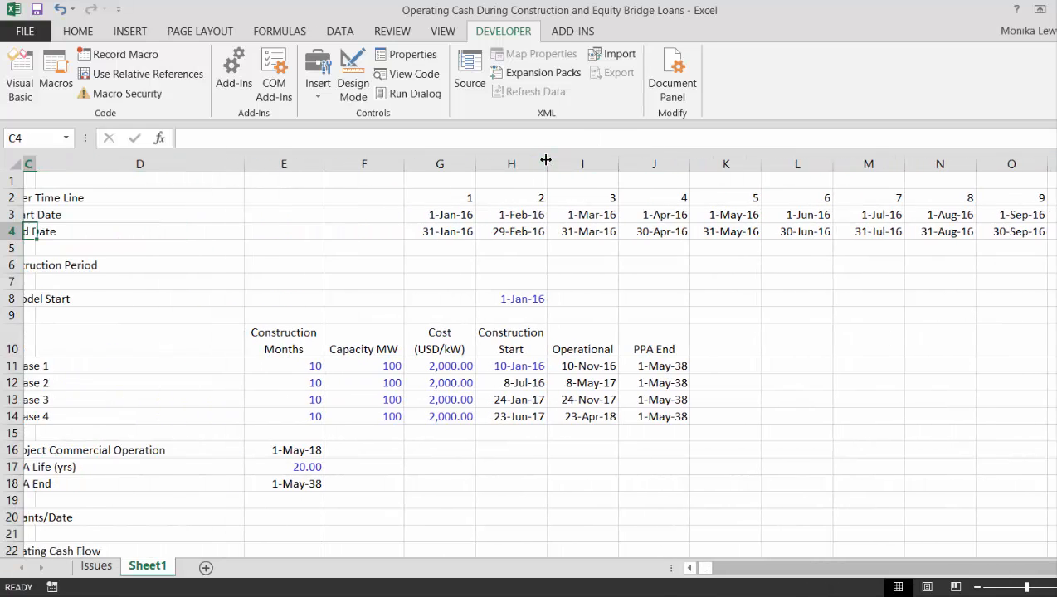
# Review the sheet's inputs down column A to the blank rows beneath the Equity Bridge Loan heading.
pyautogui.press('Down')
pyautogui.press('Down')
pyautogui.press('Down')
pyautogui.press('Down')
pyautogui.press('Down')
pyautogui.press('Down')
pyautogui.press('Down')
pyautogui.press('Down')
pyautogui.press('Down')
pyautogui.press('Down')
pyautogui.press('Down')
pyautogui.press('Down')
pyautogui.press('Down')
pyautogui.press('Down')
pyautogui.press('Down')
pyautogui.press('Down')
pyautogui.press('Down')
pyautogui.press('Down')
pyautogui.press('Down')
pyautogui.press('Down')
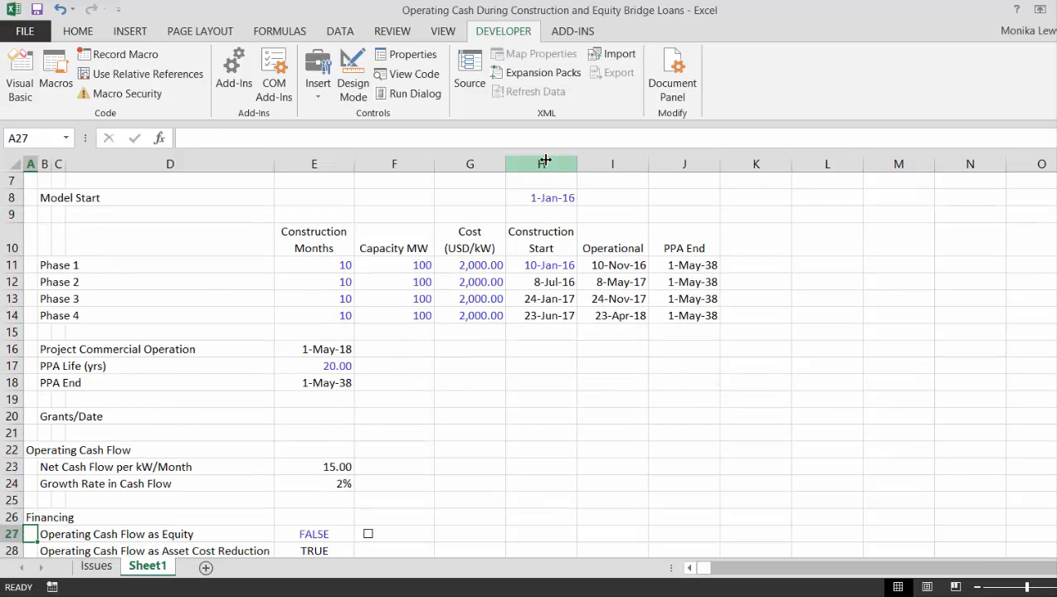
pyautogui.press('Up')
pyautogui.press('Down')
pyautogui.press('Down')
pyautogui.press('Down')
pyautogui.press('Down')
pyautogui.press('Down')
pyautogui.press('Down')
pyautogui.press('Down')
pyautogui.press('Down')
pyautogui.press('Down')
pyautogui.press('Down')
pyautogui.press('Down')
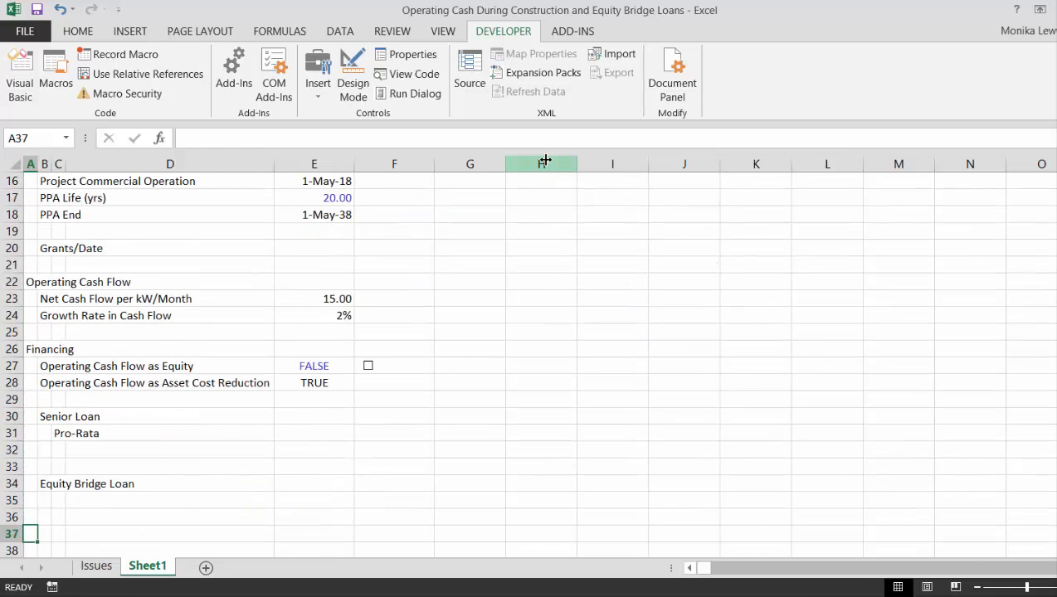
# Add the section heading "Construction Analysis" in A36, below the Equity Bridge Loan heading.
pyautogui.press('Up')
pyautogui.press('Up')
pyautogui.press('Down')
pyautogui.press('Down')
pyautogui.press('Up')
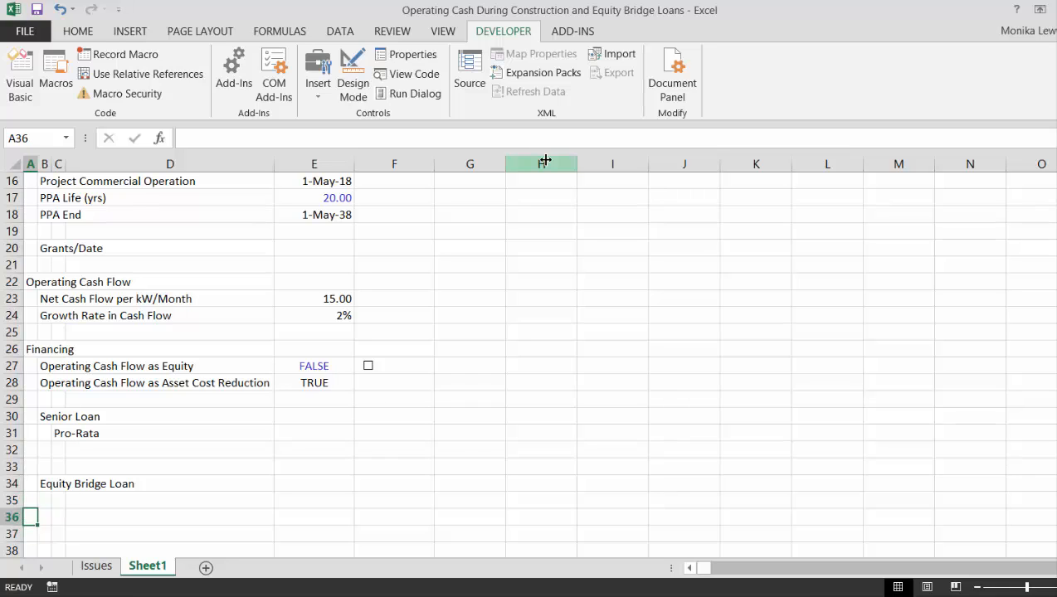
pyautogui.press('Down')
pyautogui.press('Up')
pyautogui.write('Constructio')
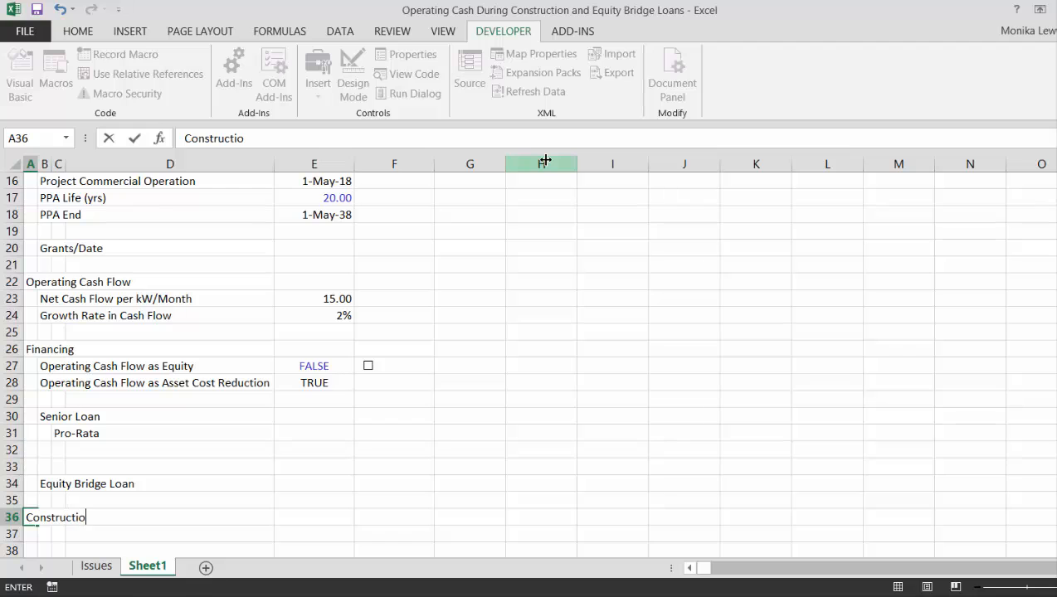
pyautogui.write('n Analysis')
pyautogui.hotkey('ctrl', 'Return')
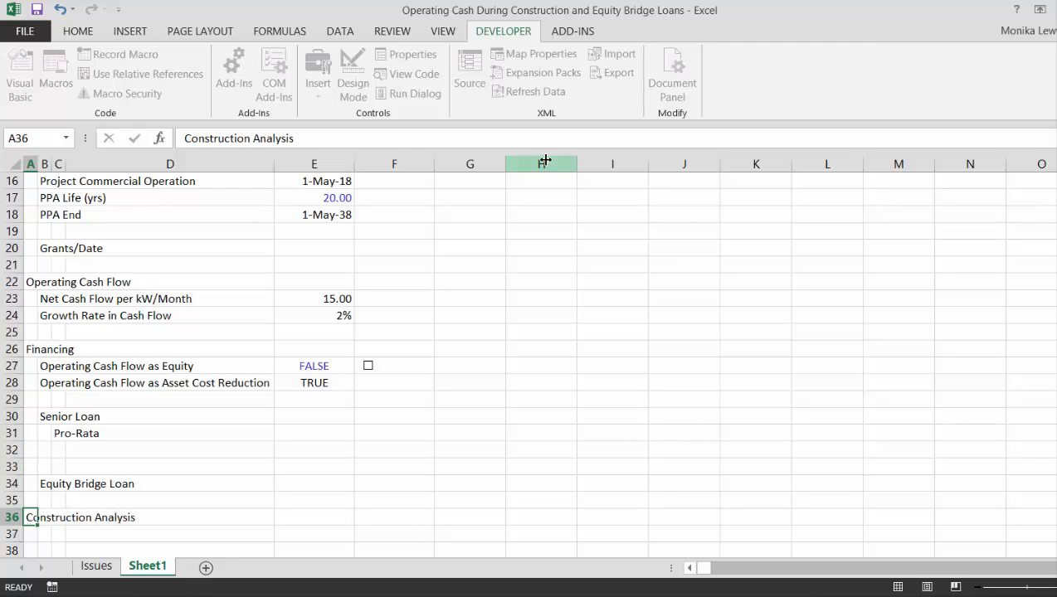
# Copy the Phase 1 to Phase 4 labels from B11:B14 to B37:B40 under the Construction Analysis heading.
pyautogui.press('Down')
pyautogui.press('pageup')
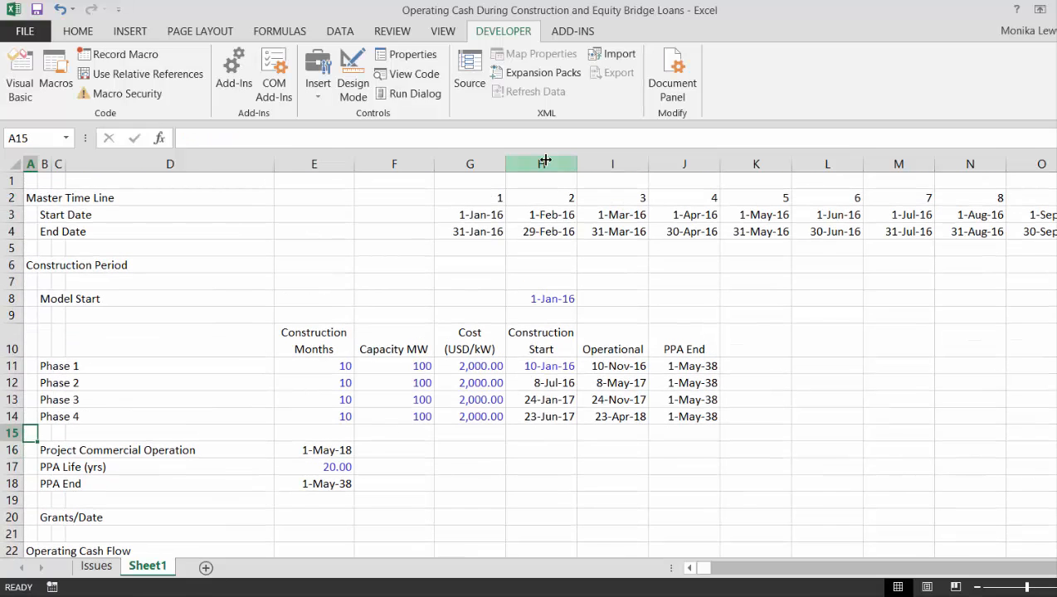
pyautogui.press('Up')
pyautogui.press('Up')
pyautogui.press('Up')
pyautogui.press('Up')
pyautogui.press('Right')
pyautogui.hotkey('shift', 'Down')
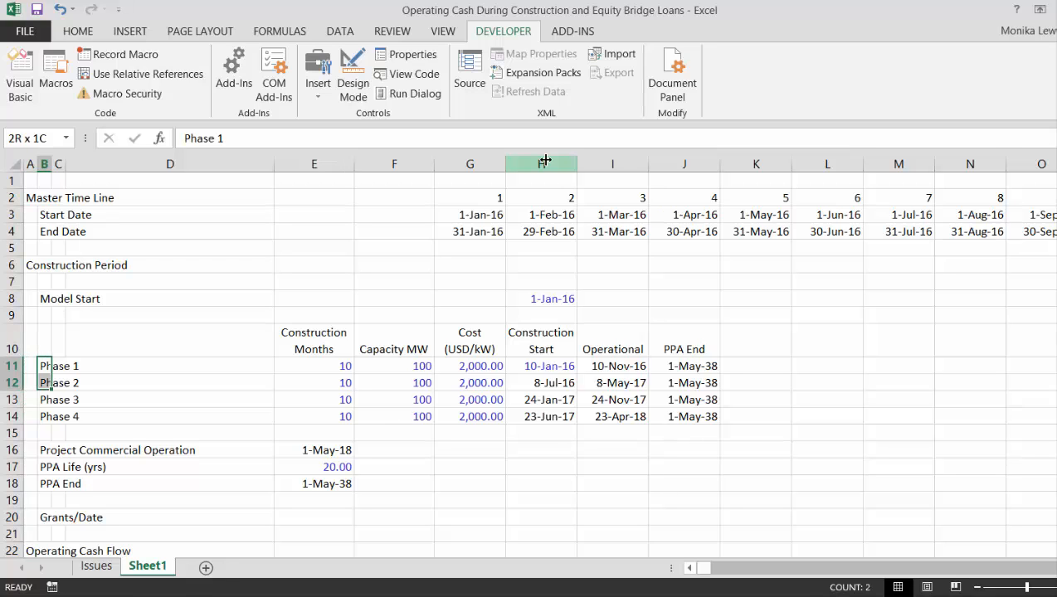
pyautogui.hotkey('shift', 'Down')
pyautogui.hotkey('shift', 'Down')
pyautogui.hotkey('ctrl', 'c')
pyautogui.press('pagedown')
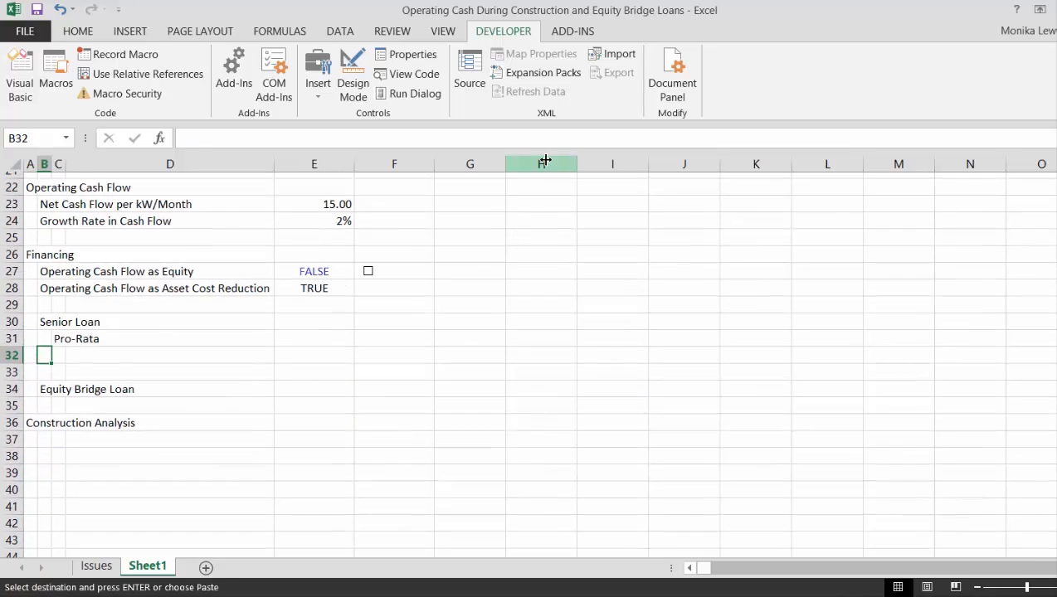
pyautogui.press('Down')
pyautogui.press('Down')
pyautogui.press('Down')
pyautogui.press('Down')
pyautogui.press('Down')
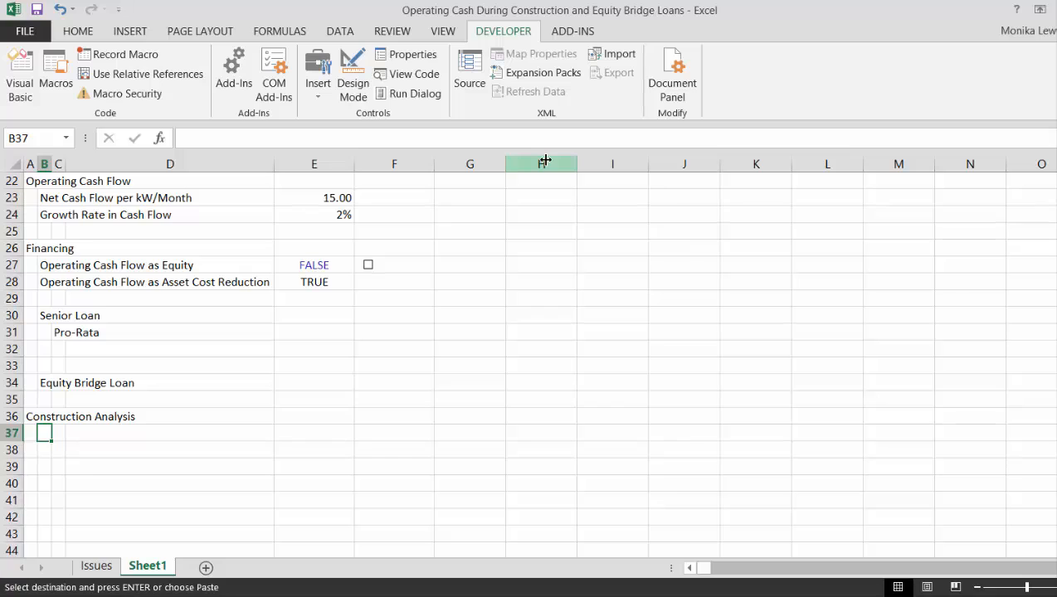
pyautogui.hotkey('ctrl', 'v')
# Insert a blank row above the copied phase labels and indent the four labels by moving them to C38:C41.
pyautogui.hotkey('shift', 'Up')
pyautogui.hotkey('shift', 'Up')
pyautogui.hotkey('shift', 'Up')
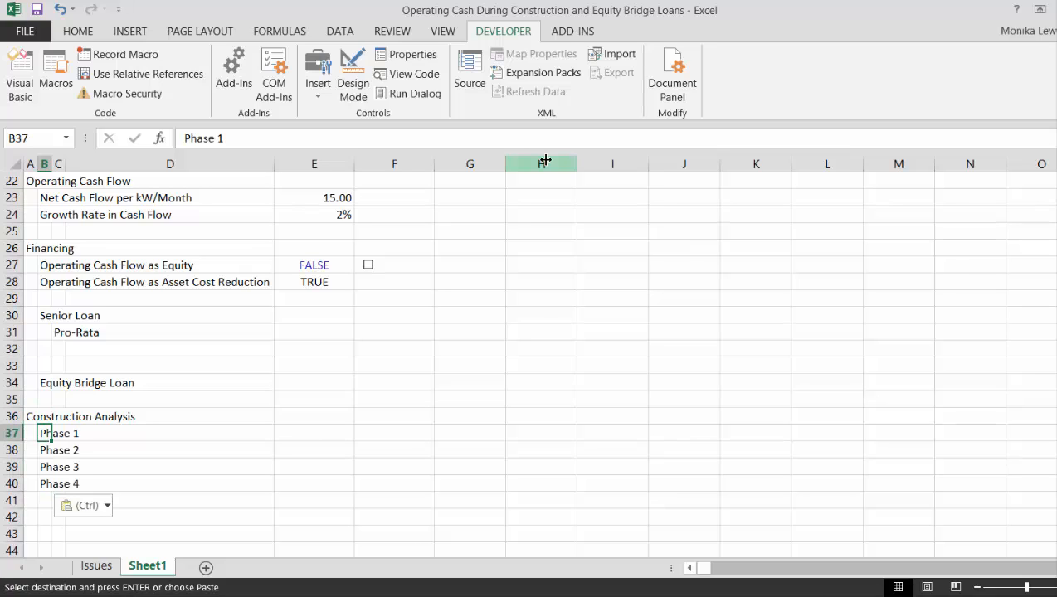
pyautogui.hotkey('shift', 'space')
pyautogui.hotkey('ctrl', 'shift', '+')
pyautogui.press('Down')
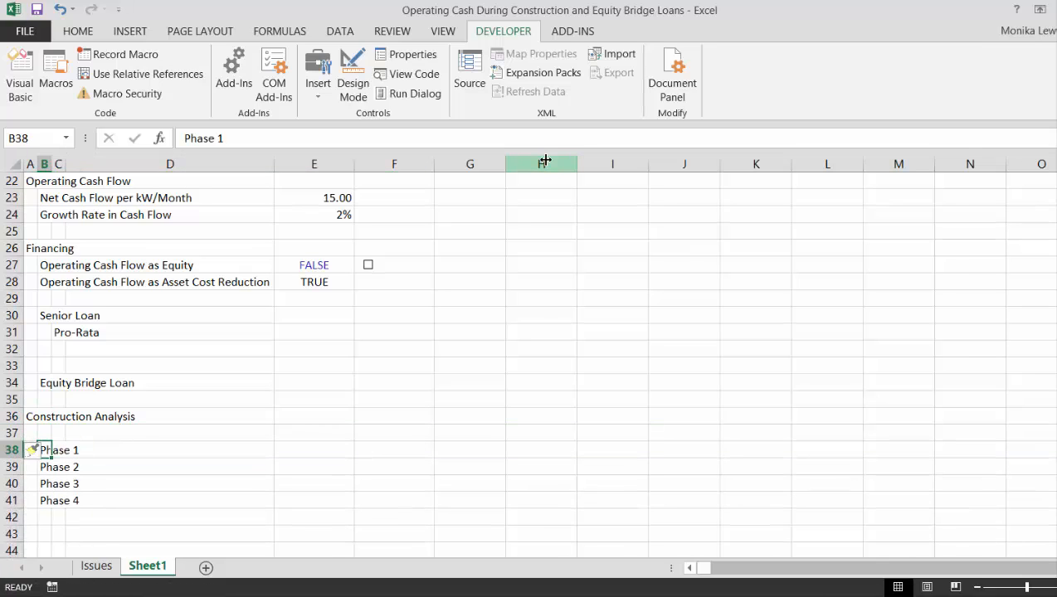
pyautogui.hotkey('shift', 'Down')
pyautogui.hotkey('shift', 'Down')
pyautogui.hotkey('shift', 'Down')
pyautogui.hotkey('ctrl', 'x')
pyautogui.press('Right')
pyautogui.hotkey('ctrl', 'v')
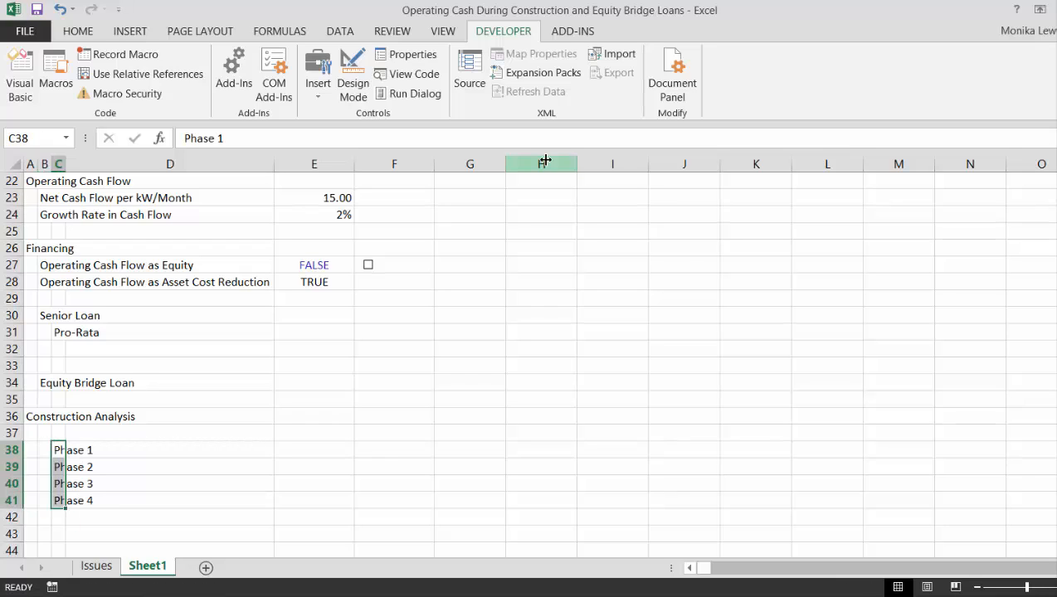
# Enter the subheading "Percent of Construction" in B37 above the indented phase labels.
pyautogui.press('Up')
pyautogui.press('Left')
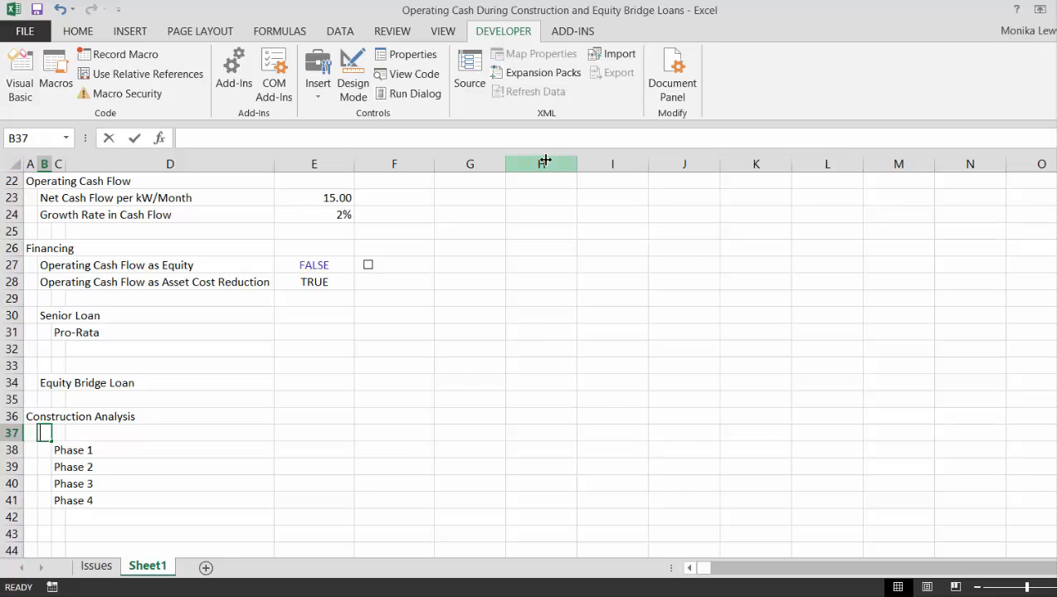
pyautogui.write('Pect')
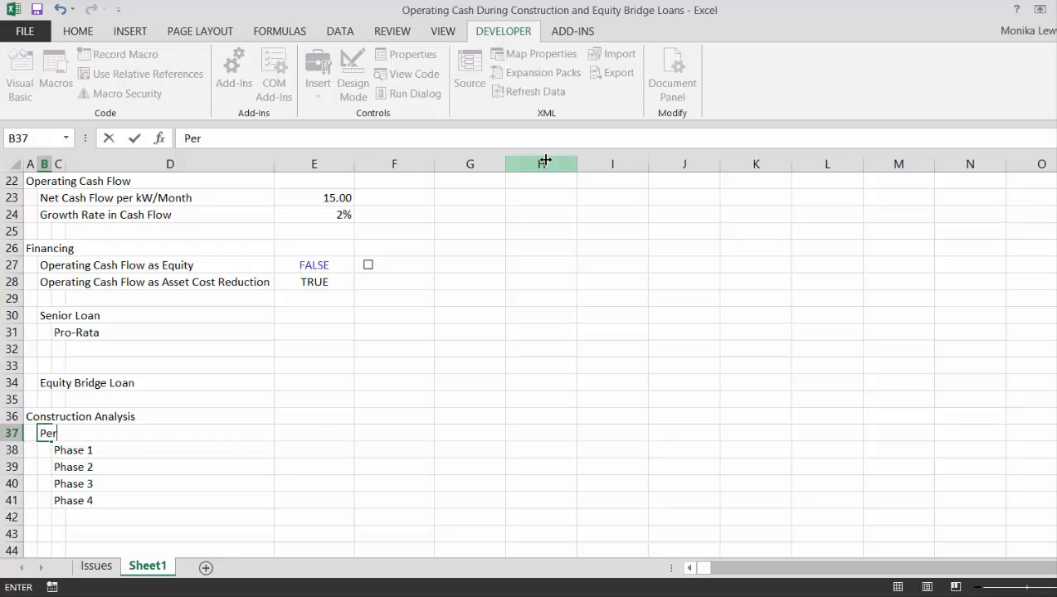
pyautogui.write('cent of Co')
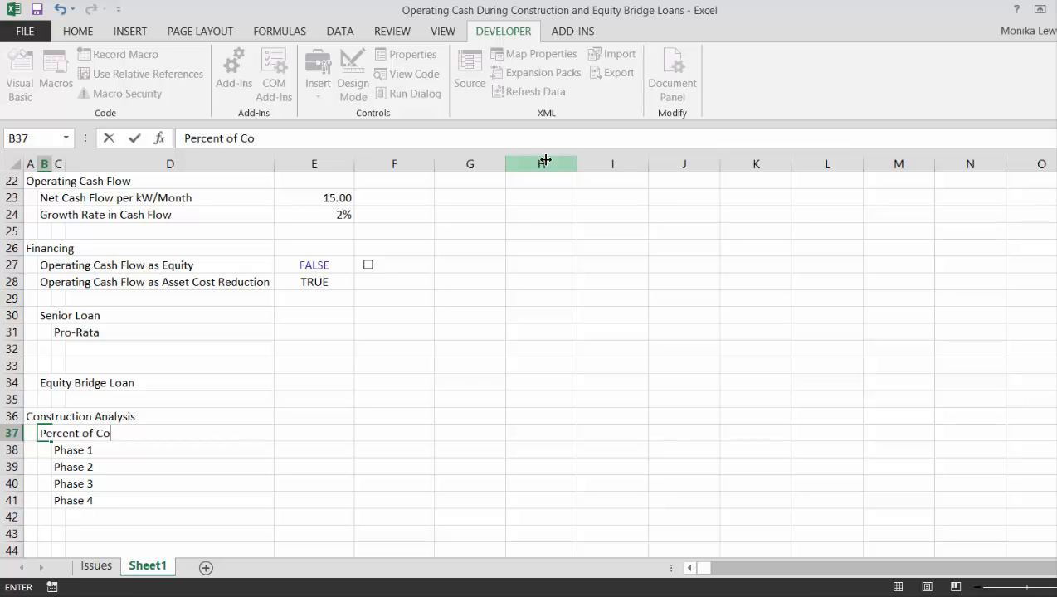
pyautogui.write('nstruction')
pyautogui.press('Return')
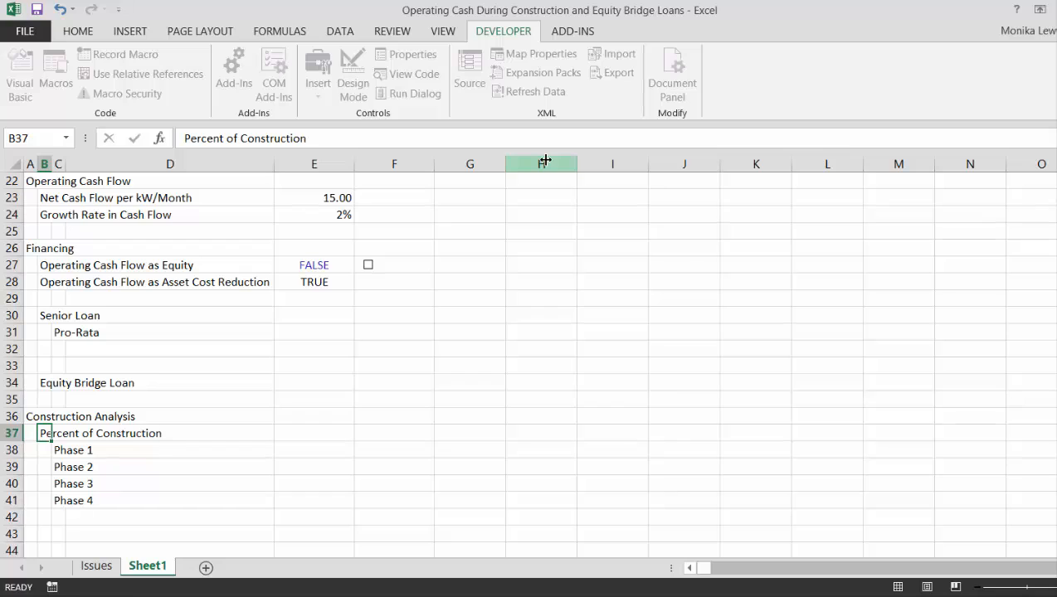
# Review Phase 1's construction start, construction months, capacity and cost per kW inputs in row 11.
pyautogui.press('Right')
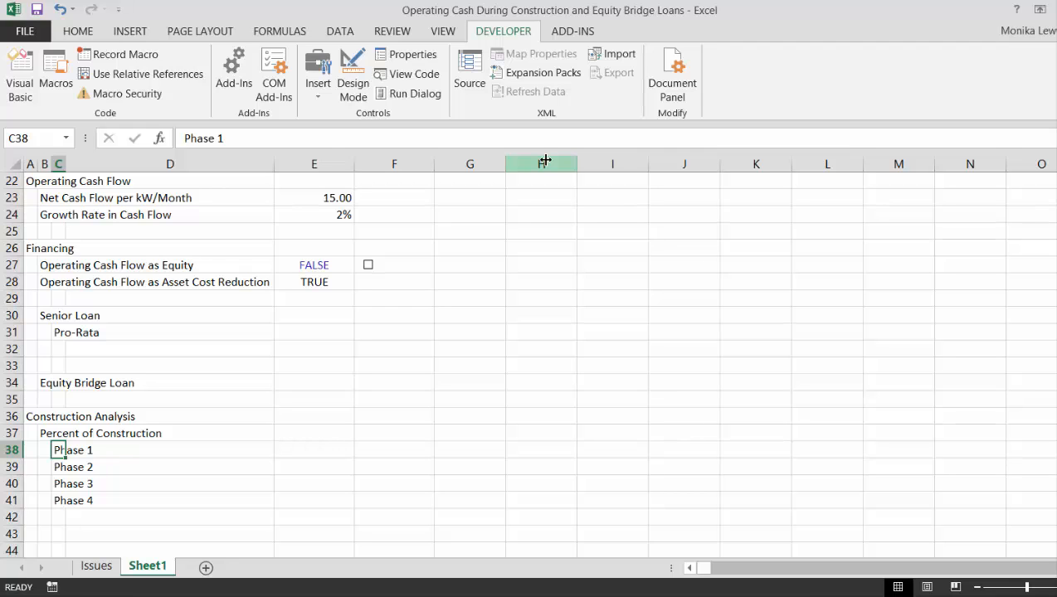
pyautogui.press('pageup')
pyautogui.press('Right')
pyautogui.press('Right')
pyautogui.press('Right')
pyautogui.press('Right')
pyautogui.press('Right')
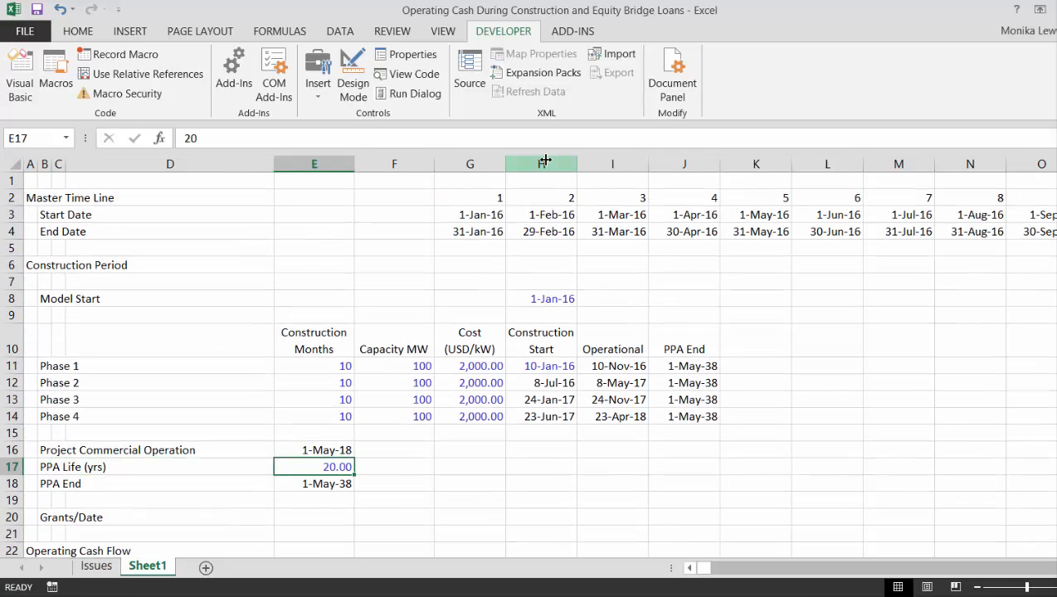
pyautogui.press('Up')
pyautogui.press('Up')
pyautogui.press('Up')
pyautogui.press('Up')
pyautogui.press('Up')
pyautogui.press('Up')
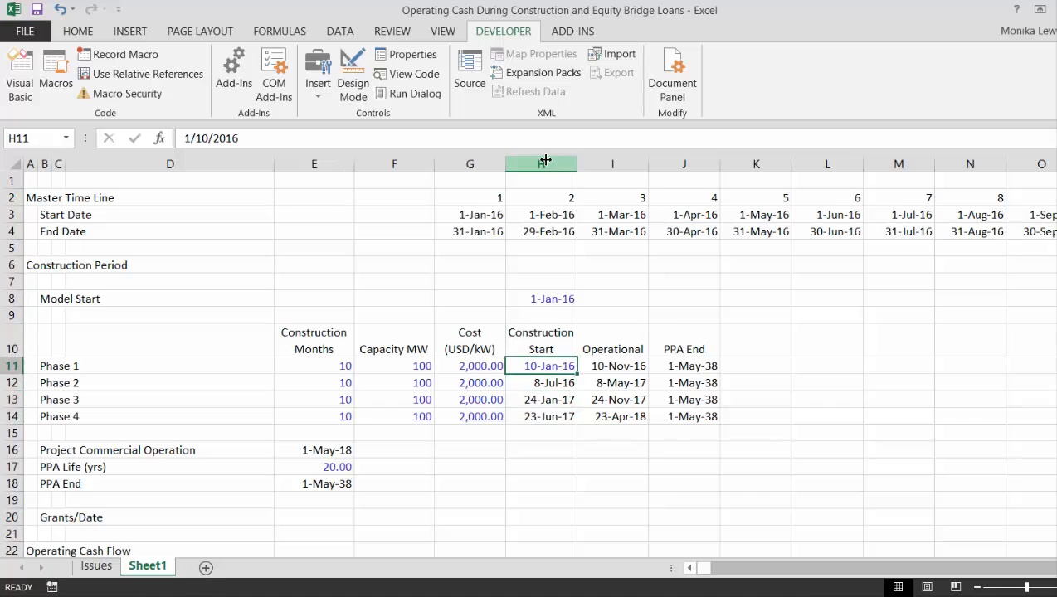
pyautogui.press('Left')
pyautogui.press('Left')
pyautogui.press('Left')
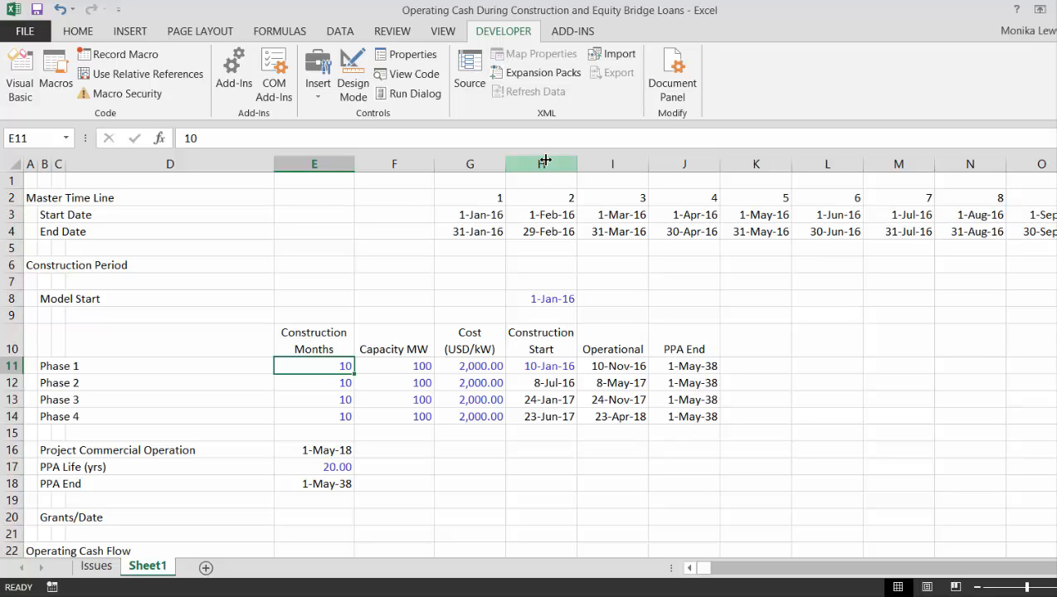
pyautogui.press('Right')
pyautogui.press('Right')
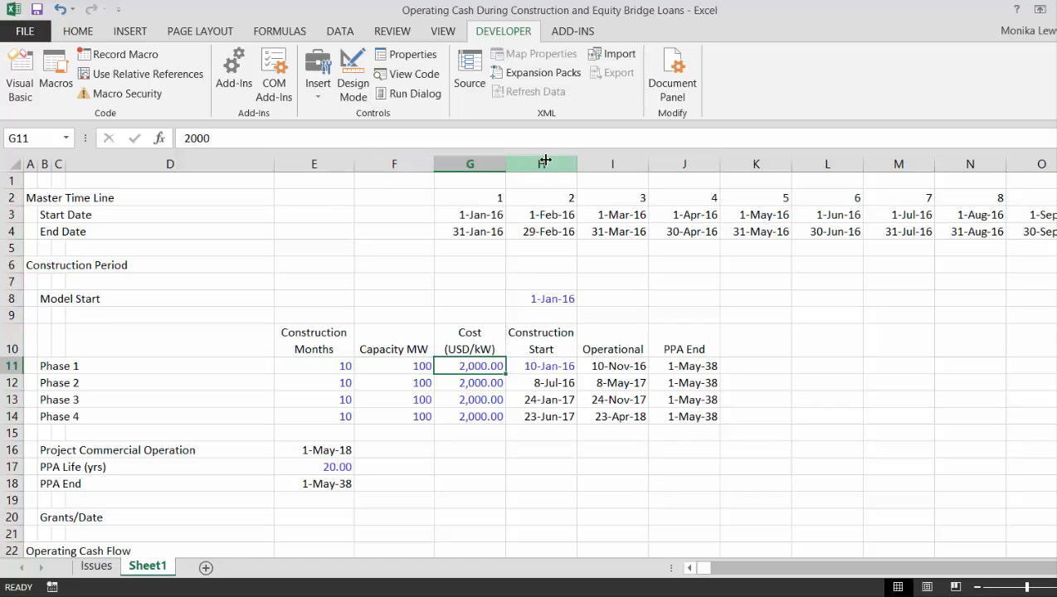
pyautogui.press('Left')
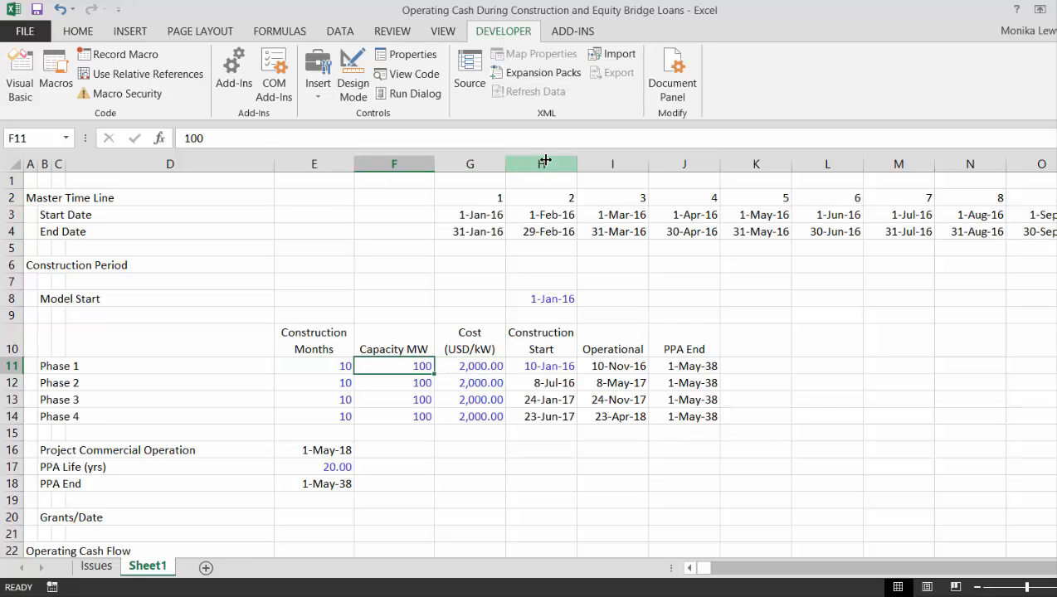
pyautogui.press('Right')
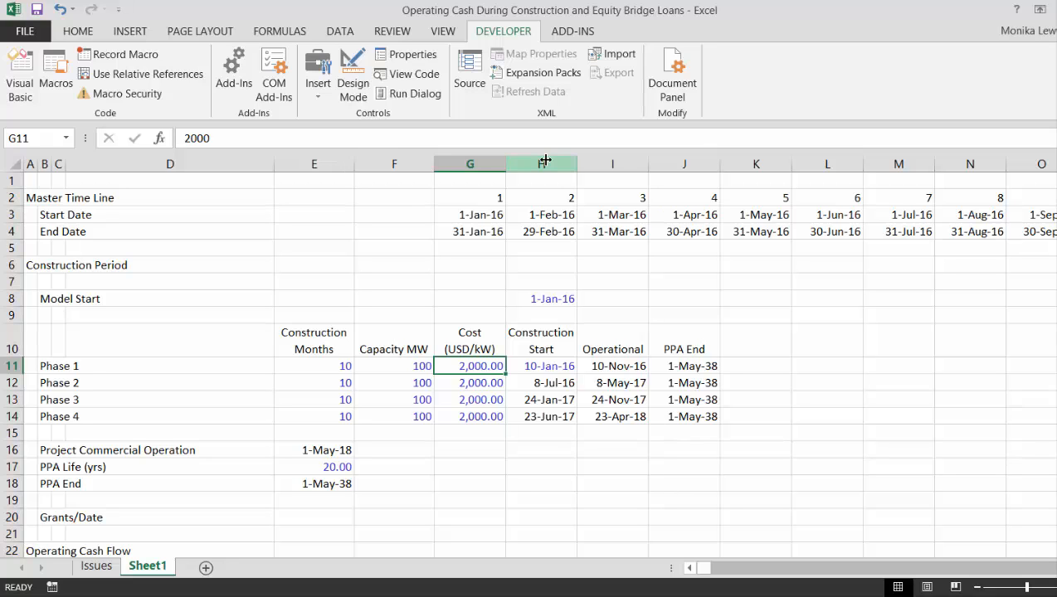
# Enter the column headings "Start" in E37 and "End" in F37 on the Percent of Construction row.
pyautogui.press('Down')
pyautogui.press('Down')
pyautogui.press('Down')
pyautogui.press('Down')
pyautogui.press('Down')
pyautogui.press('Down')
pyautogui.press('Down')
pyautogui.press('Down')
pyautogui.press('Down')
pyautogui.press('Down')
pyautogui.press('Down')
pyautogui.press('Down')
pyautogui.press('Down')
pyautogui.press('Down')
pyautogui.press('Down')
pyautogui.press('Down')
pyautogui.press('Down')
pyautogui.press('Down')
pyautogui.press('Down')
pyautogui.press('Down')
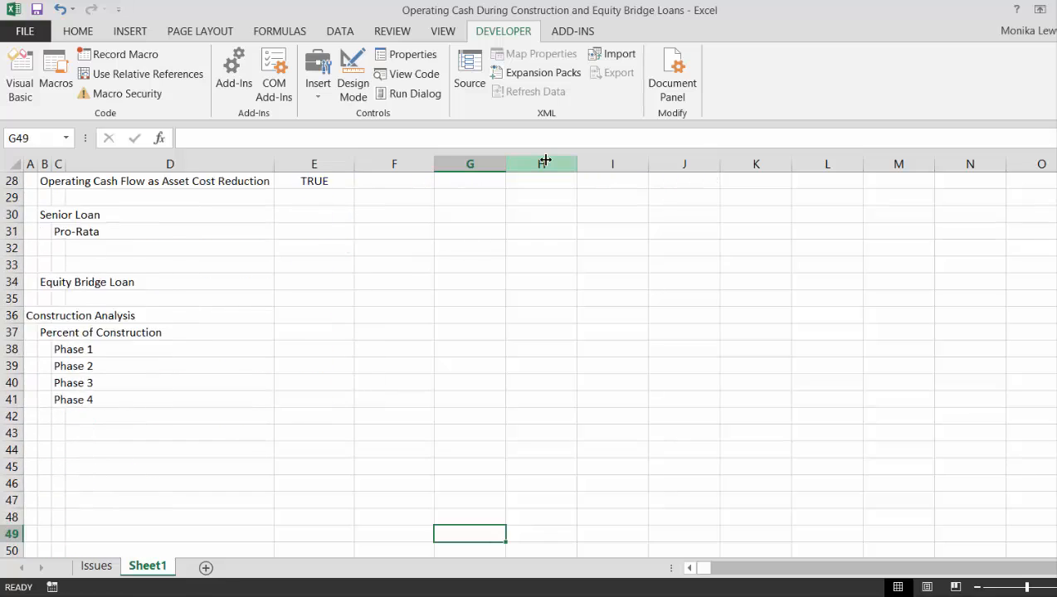
pyautogui.press('Down')
pyautogui.press('Down')
pyautogui.press('Down')
pyautogui.press('Up')
pyautogui.press('Up')
pyautogui.press('Up')
pyautogui.press('Up')
pyautogui.press('Up')
pyautogui.press('Up')
pyautogui.press('Up')
pyautogui.press('Up')
pyautogui.press('Up')
pyautogui.press('Up')
pyautogui.press('Up')
pyautogui.press('Up')
pyautogui.press('Up')
pyautogui.press('Up')
pyautogui.press('Up')
pyautogui.press('Left')
pyautogui.press('Left')
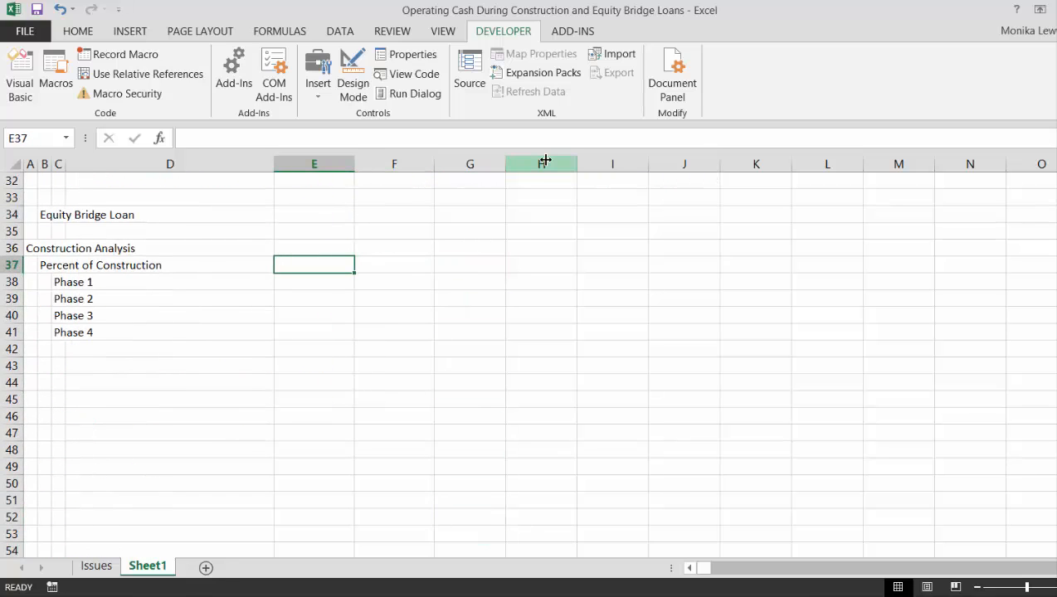
pyautogui.write('Star')
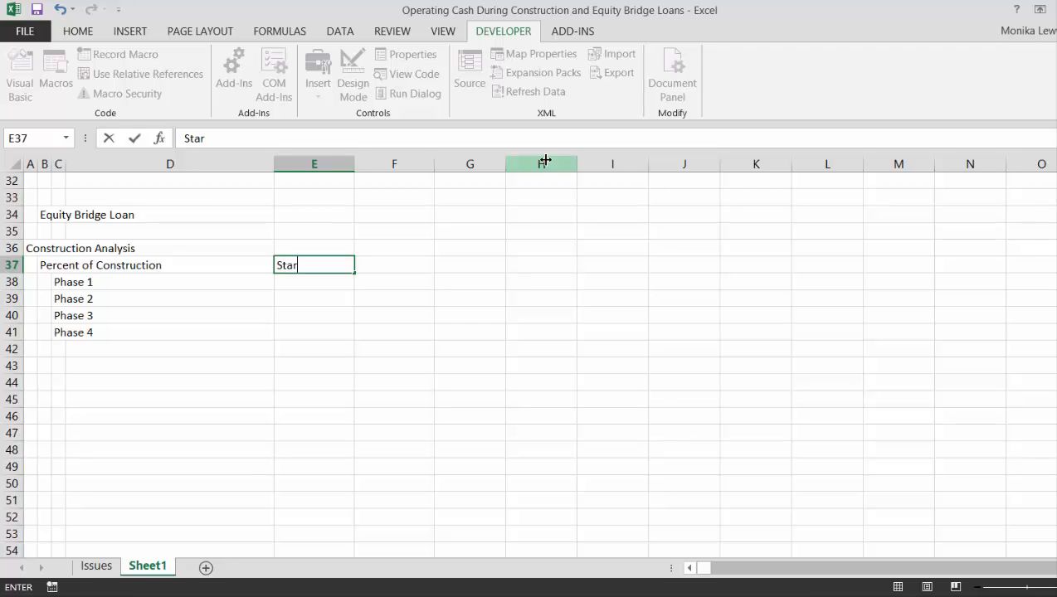
pyautogui.write('t')
pyautogui.press('Tab')
pyautogui.write('E')
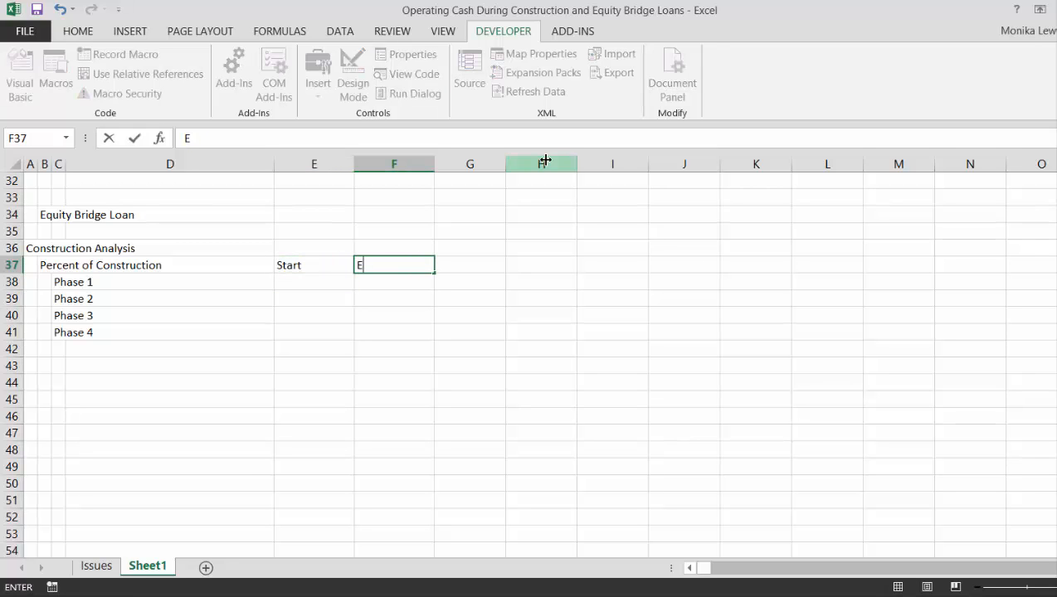
pyautogui.write('nd')
pyautogui.press('Return')
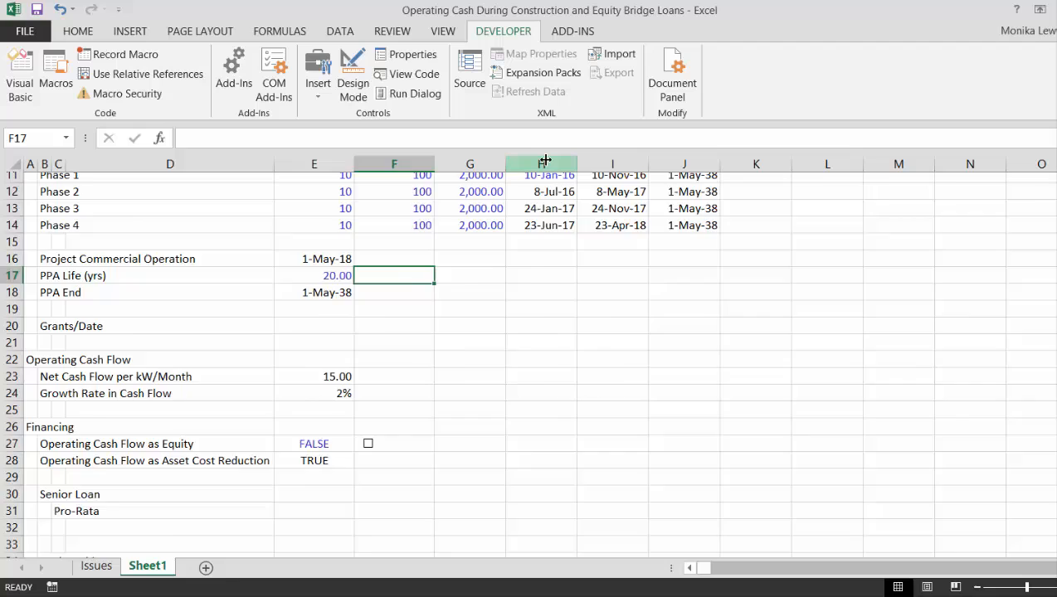
# Freeze the panes at G5 so the master timeline rows and label columns stay fixed while scrolling.
pyautogui.scroll(3, 545, 160)
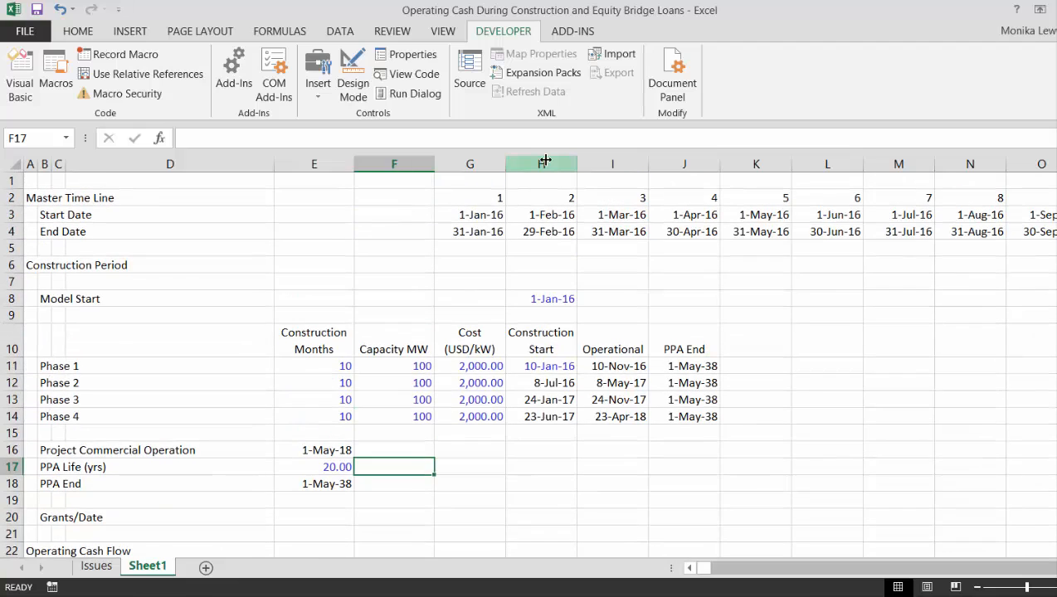
pyautogui.press('Up')
pyautogui.press('Up')
pyautogui.press('Up')
pyautogui.press('Up')
pyautogui.press('Up')
pyautogui.press('Up')
pyautogui.press('Up')
pyautogui.press('Up')
pyautogui.press('Up')
pyautogui.press('Up')
pyautogui.press('Up')
pyautogui.press('Up')
pyautogui.press('Right')
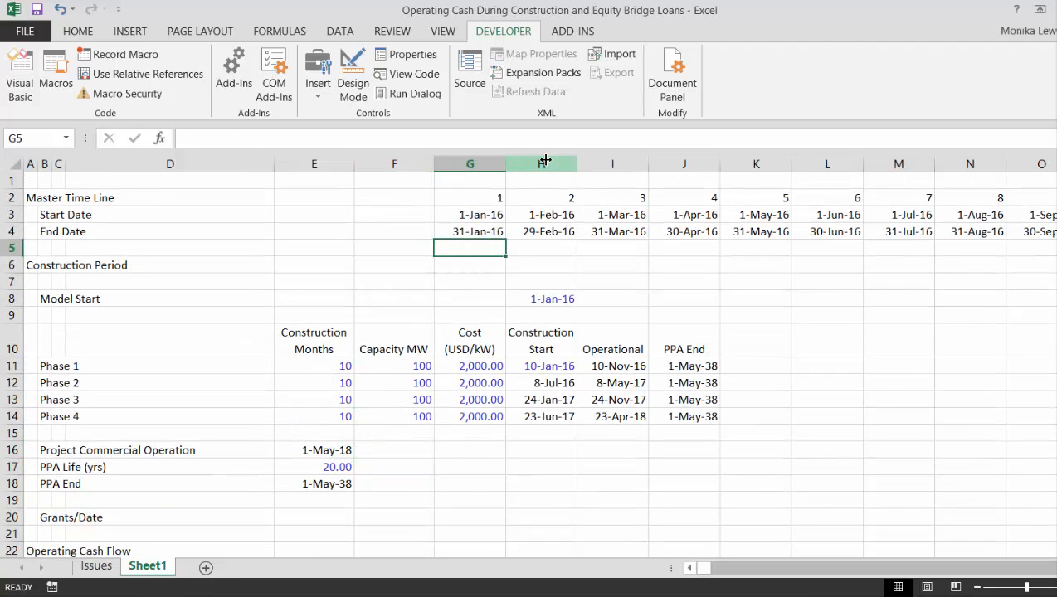
pyautogui.hotkey('alt', 'w')
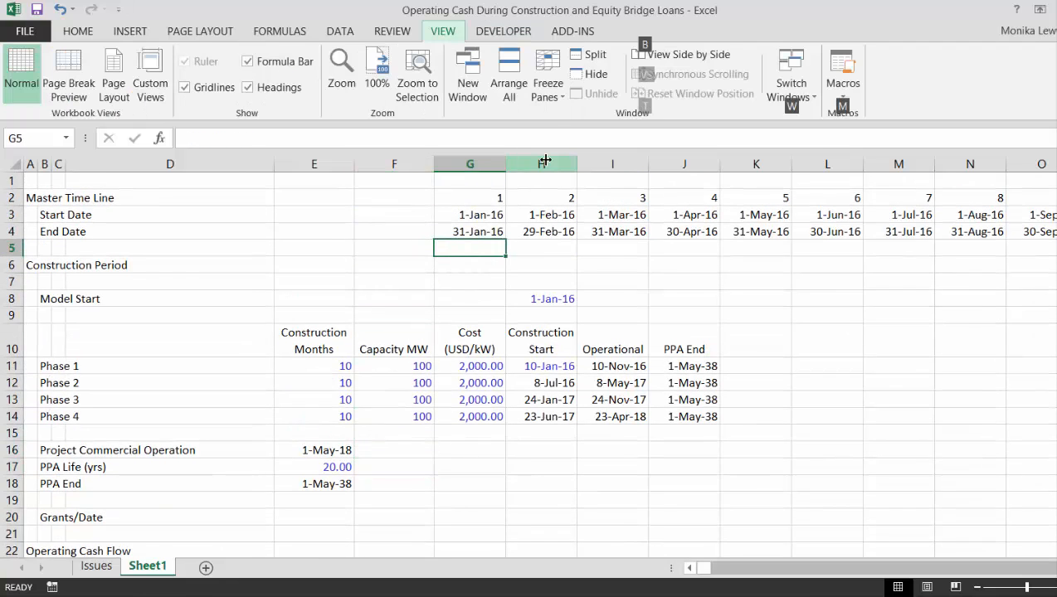
pyautogui.press('Escape')
pyautogui.write('f')
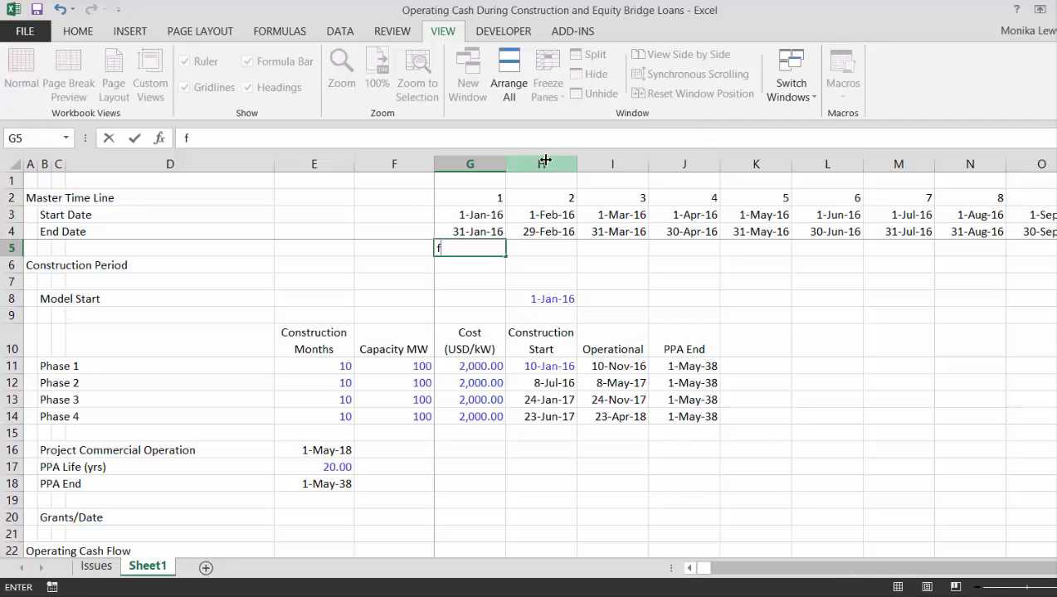
pyautogui.press('Escape')
# Link Phase 1's start date in E38 to its construction start date in H11.
pyautogui.press('Down')
pyautogui.press('Down')
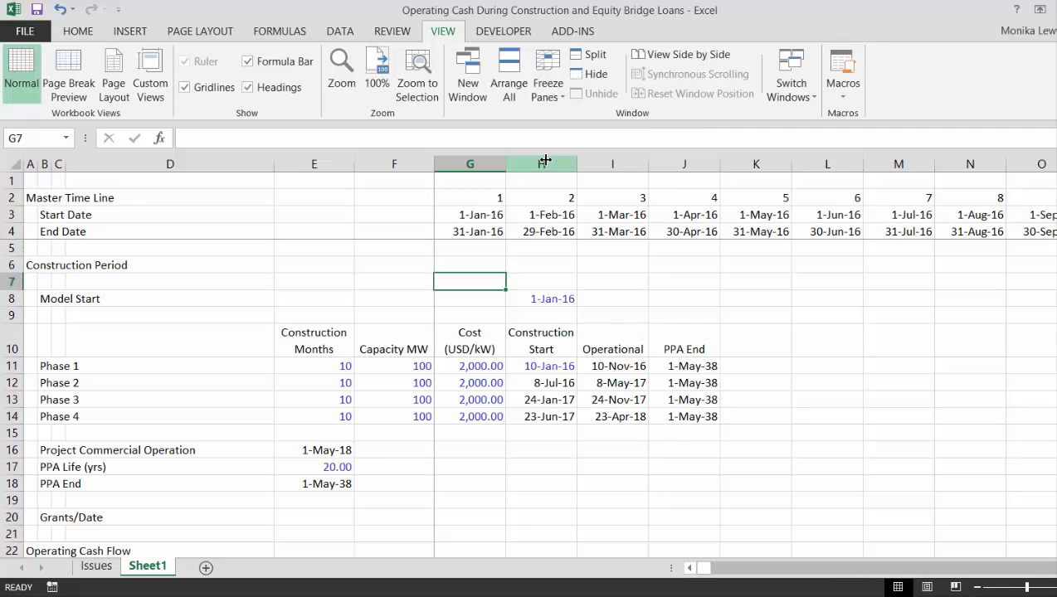
pyautogui.press('Down')
pyautogui.press('Down')
pyautogui.press('Down')
pyautogui.press('Down')
pyautogui.press('Down')
pyautogui.press('Down')
pyautogui.press('Down')
pyautogui.press('Down')
pyautogui.press('Down')
pyautogui.press('Down')
pyautogui.press('Down')
pyautogui.press('Down')
pyautogui.press('Down')
pyautogui.press('Down')
pyautogui.press('Down')
pyautogui.press('Down')
pyautogui.press('Down')
pyautogui.press('Down')
pyautogui.press('Down')
pyautogui.press('Down')
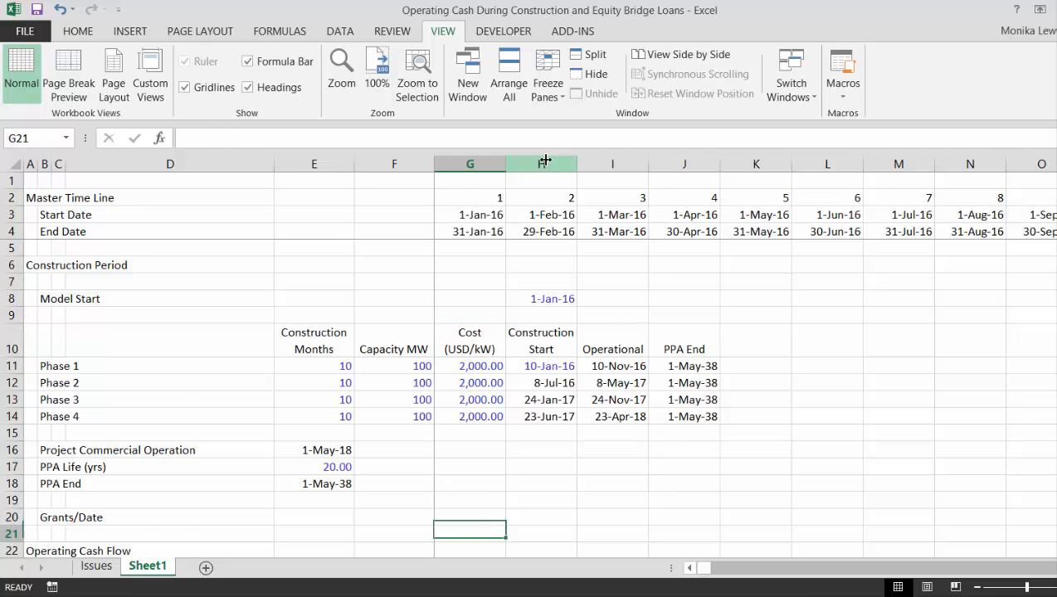
pyautogui.press('Down')
pyautogui.press('Down')
pyautogui.press('Down')
pyautogui.press('Down')
pyautogui.press('Down')
pyautogui.press('Down')
pyautogui.press('Down')
pyautogui.press('Down')
pyautogui.press('Down')
pyautogui.press('Down')
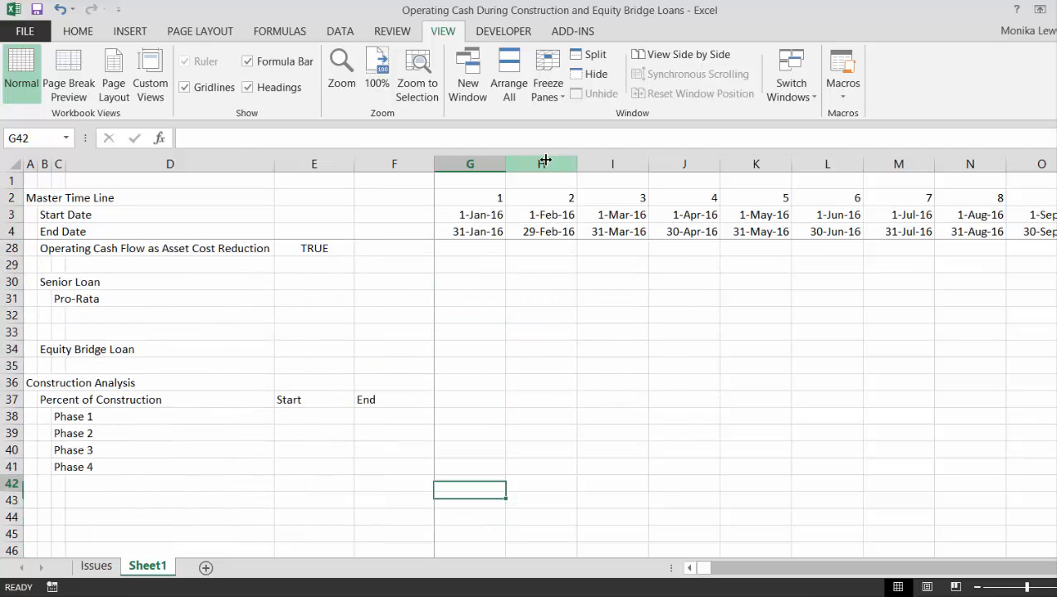
pyautogui.press('Up')
pyautogui.press('Up')
pyautogui.press('Left')
pyautogui.press('Left')
pyautogui.write('=')
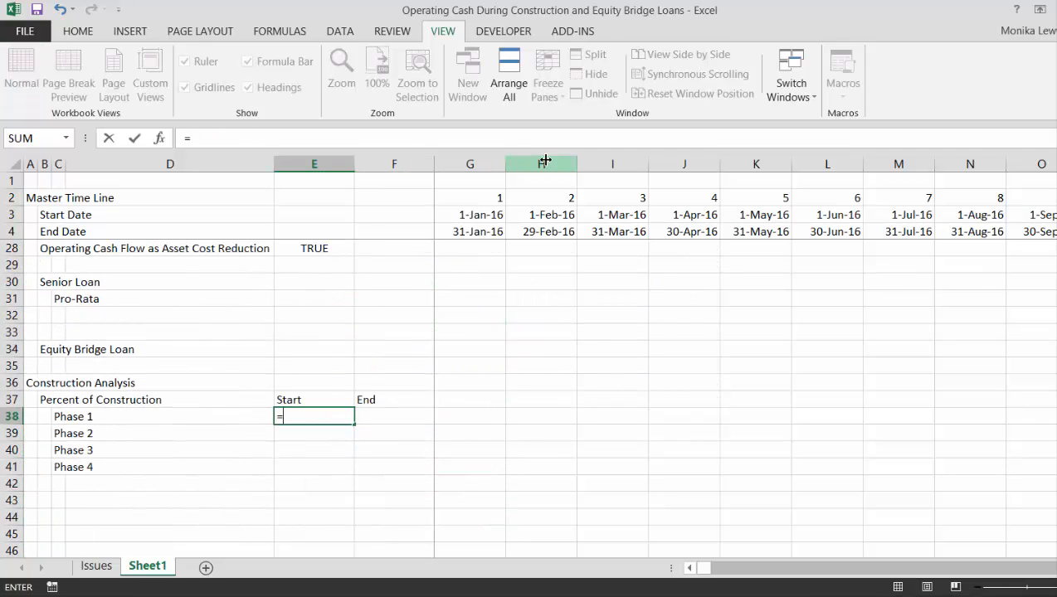
pyautogui.press('Up')
pyautogui.press('Up')
pyautogui.press('Up')
pyautogui.press('Up')
pyautogui.press('Up')
pyautogui.press('Up')
pyautogui.press('Up')
pyautogui.press('Up')
pyautogui.press('Up')
pyautogui.press('Up')
pyautogui.press('Up')
pyautogui.press('Up')
pyautogui.press('Up')
pyautogui.press('Up')
pyautogui.press('Up')
pyautogui.press('Up')
pyautogui.press('Up')
pyautogui.press('Up')
pyautogui.press('Up')
pyautogui.press('Up')
pyautogui.press('Down')
pyautogui.press('Down')
pyautogui.press('Down')
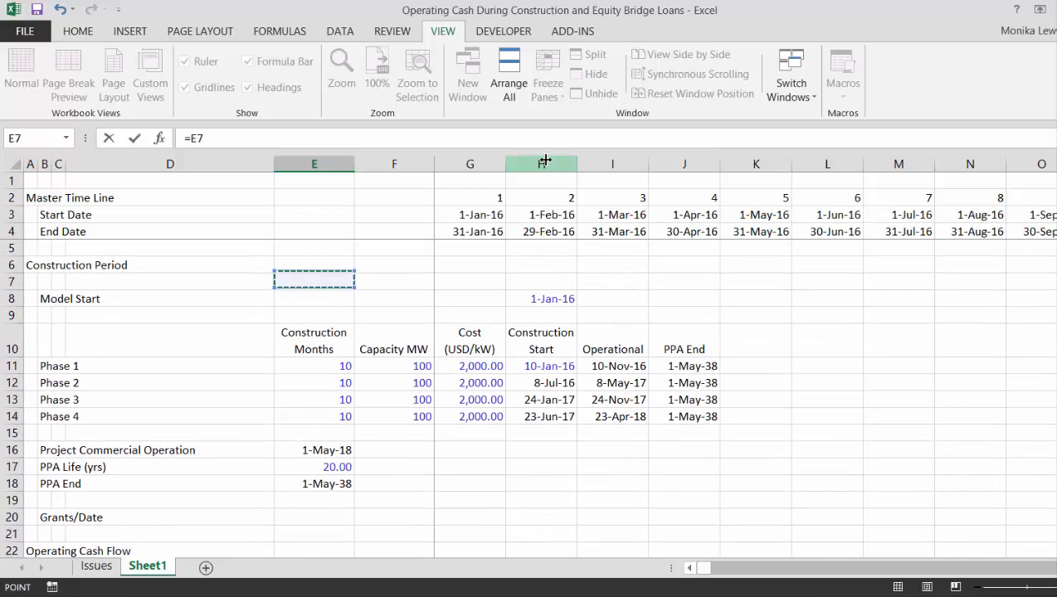
pyautogui.press('Down')
pyautogui.press('Down')
pyautogui.press('Down')
pyautogui.press('Down')
pyautogui.press('Right')
pyautogui.press('Right')
pyautogui.press('Right')
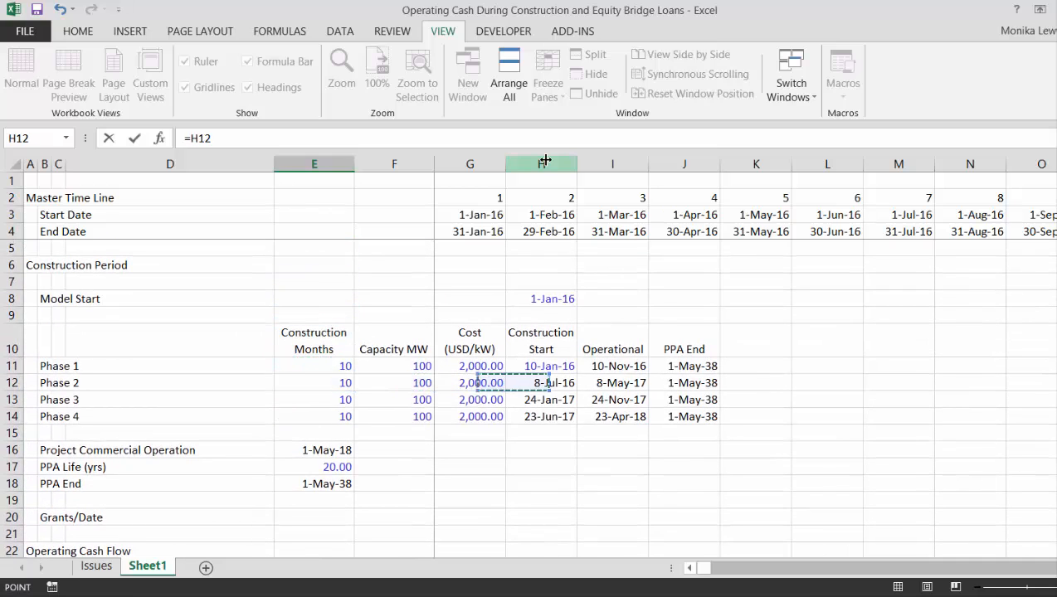
pyautogui.press('Up')
pyautogui.press('Return')
pyautogui.press('Up')
# Link Phase 1's end date in F38 to its operational date in I11.
pyautogui.press('Right')
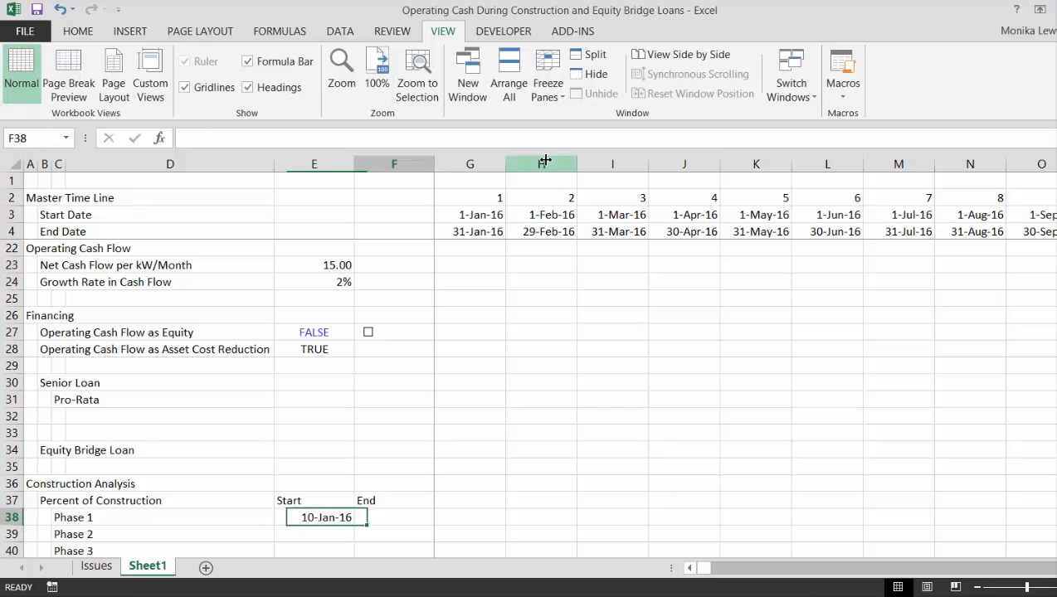
pyautogui.write('=')
pyautogui.press('Up')
pyautogui.press('Up')
pyautogui.press('Up')
pyautogui.press('Up')
pyautogui.press('Up')
pyautogui.press('Up')
pyautogui.press('Up')
pyautogui.press('Up')
pyautogui.press('Up')
pyautogui.press('Up')
pyautogui.press('Up')
pyautogui.press('Up')
pyautogui.press('Up')
pyautogui.press('Up')
pyautogui.press('Up')
pyautogui.press('Up')
pyautogui.press('Up')
pyautogui.press('Up')
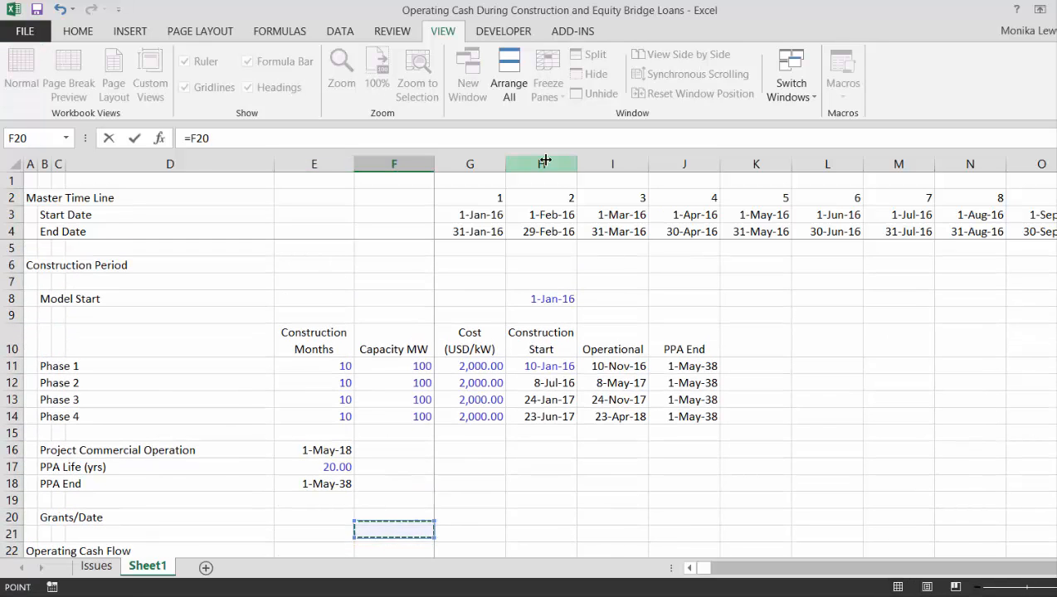
pyautogui.press('Up')
pyautogui.press('Up')
pyautogui.press('Up')
pyautogui.press('Up')
pyautogui.press('Up')
pyautogui.press('Up')
pyautogui.press('Up')
pyautogui.press('Up')
pyautogui.press('Up')
pyautogui.press('Up')
pyautogui.press('Down')
pyautogui.press('Right')
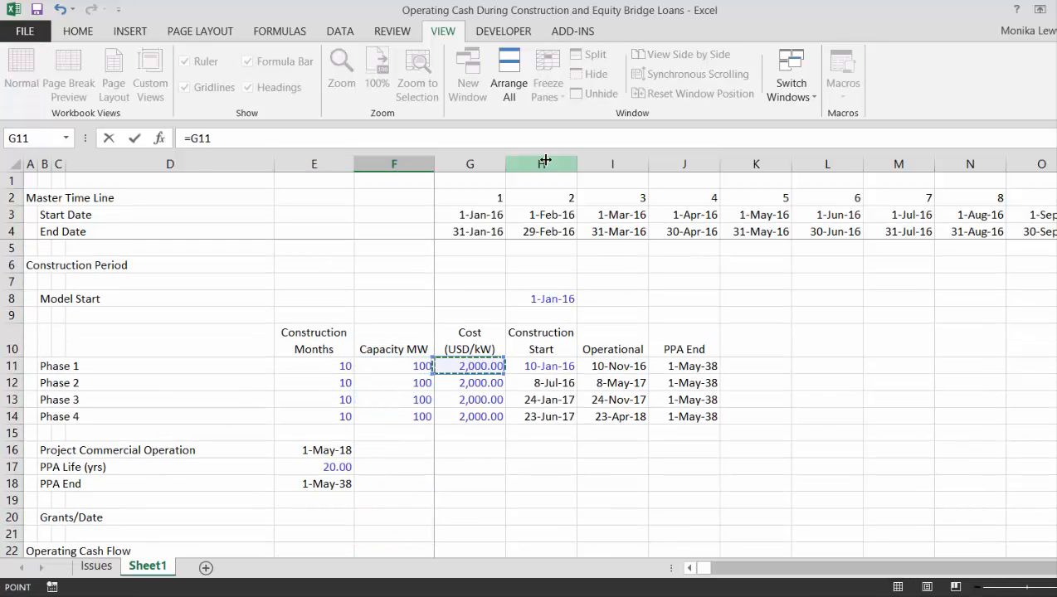
pyautogui.press('Right')
pyautogui.press('Right')
pyautogui.press('Return')
pyautogui.press('Up')
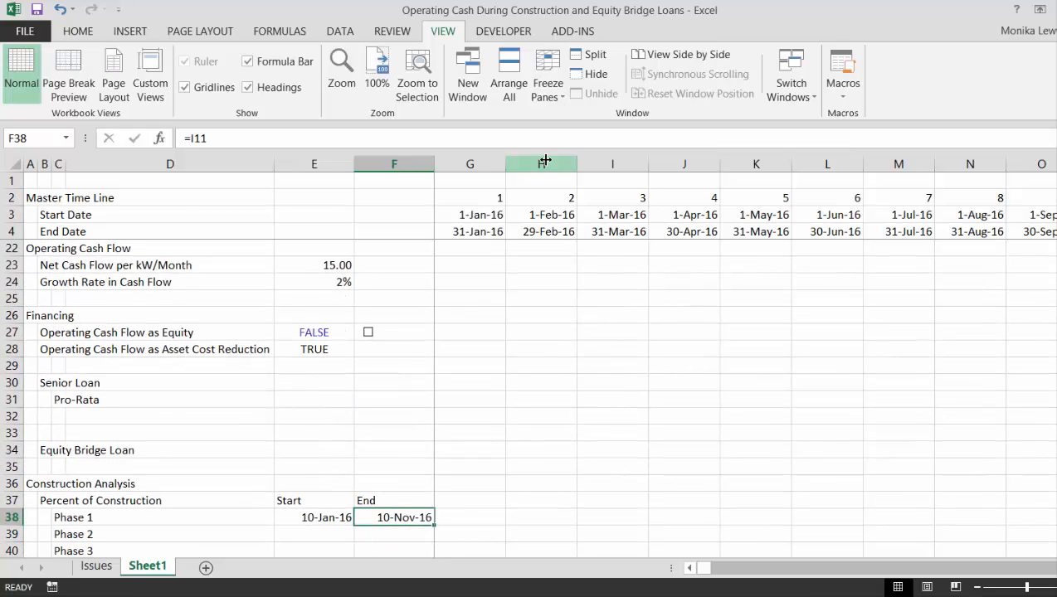
# Fill the Phase 1 start and end date formulas in E38:F38 down through Phase 4 in row 41.
pyautogui.press('Left')
pyautogui.hotkey('shift', 'Right')
pyautogui.hotkey('shift', 'Down')
pyautogui.hotkey('shift', 'Down')
pyautogui.hotkey('shift', 'Down')
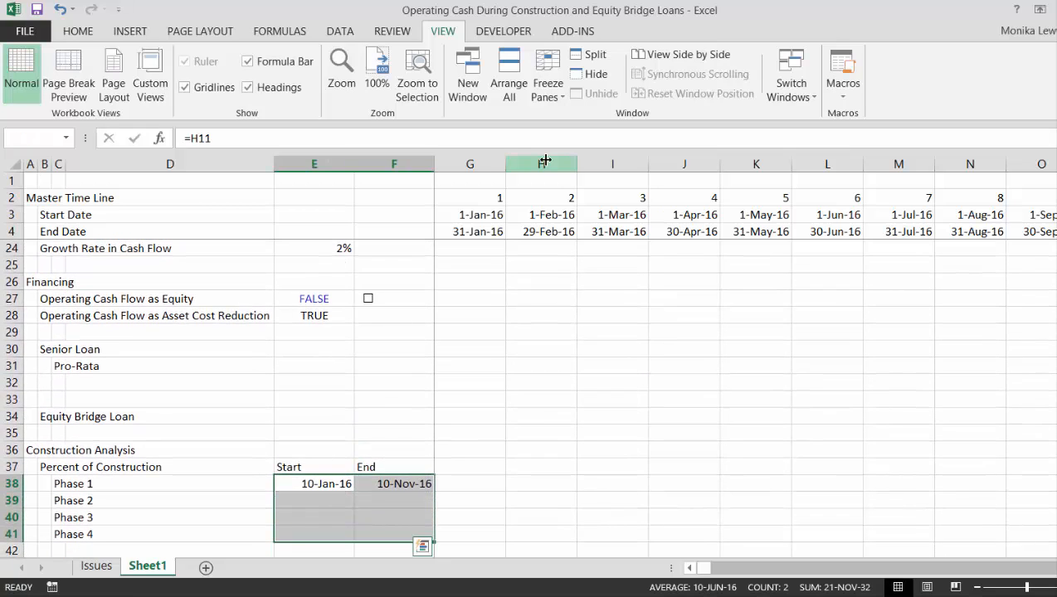
pyautogui.hotkey('ctrl', 'd')
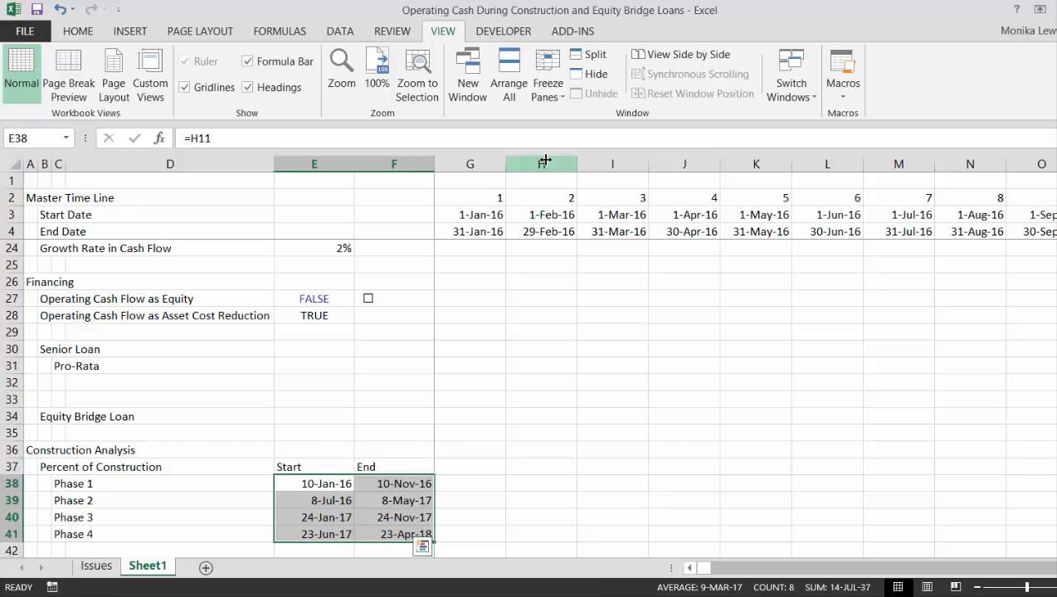
# Center the Start and End headings in E37:F37.
pyautogui.press('Up')
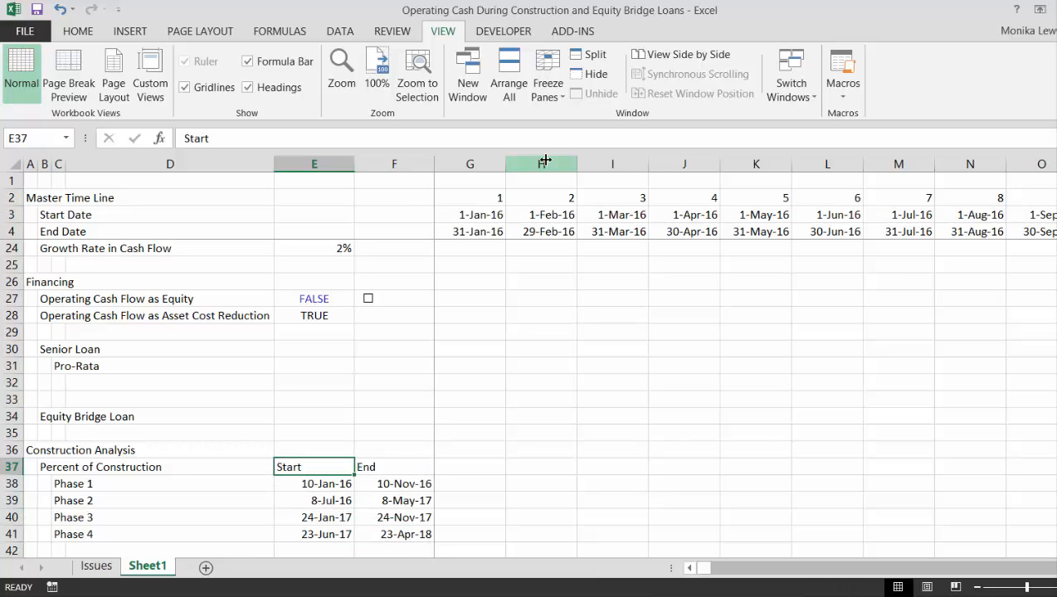
pyautogui.hotkey('shift', 'Right')
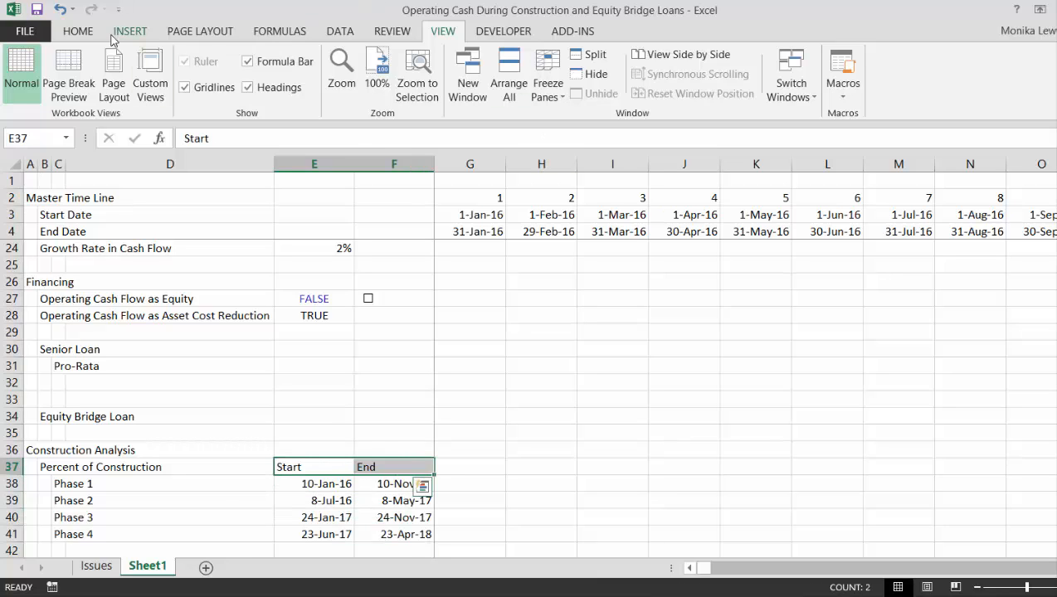
pyautogui.click(78, 32)
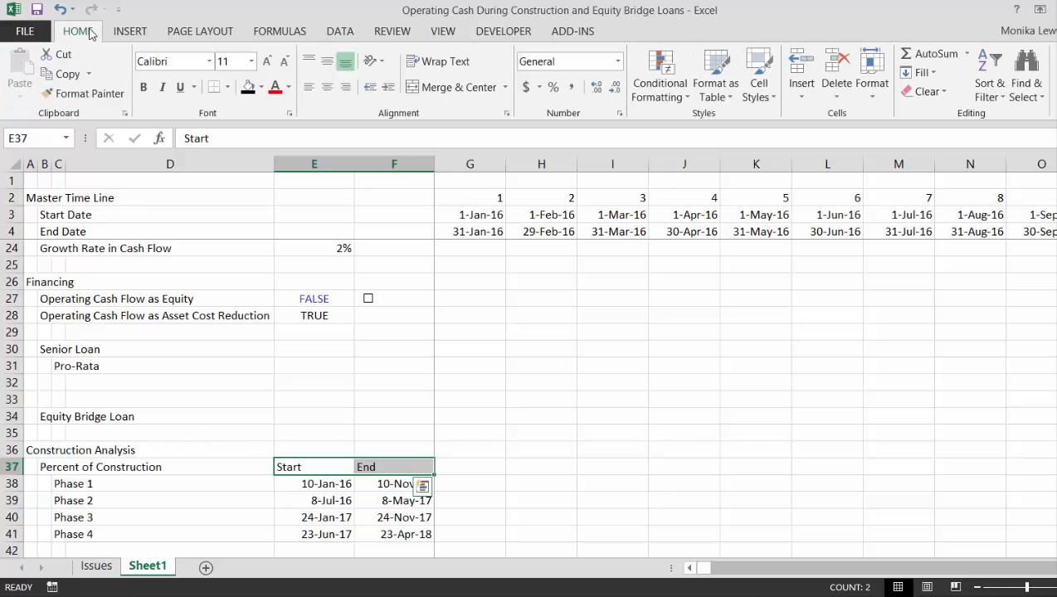
pyautogui.click(328, 88)
pyautogui.press('Down')
pyautogui.press('Down')
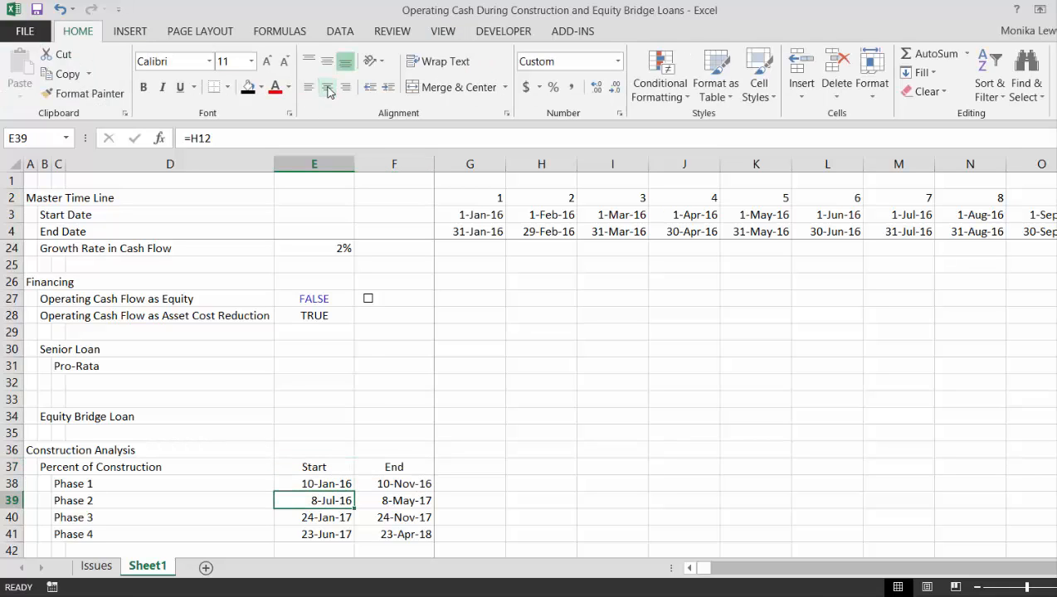
pyautogui.press('Up')
pyautogui.press('Right')
pyautogui.press('Right')
pyautogui.press('Left')
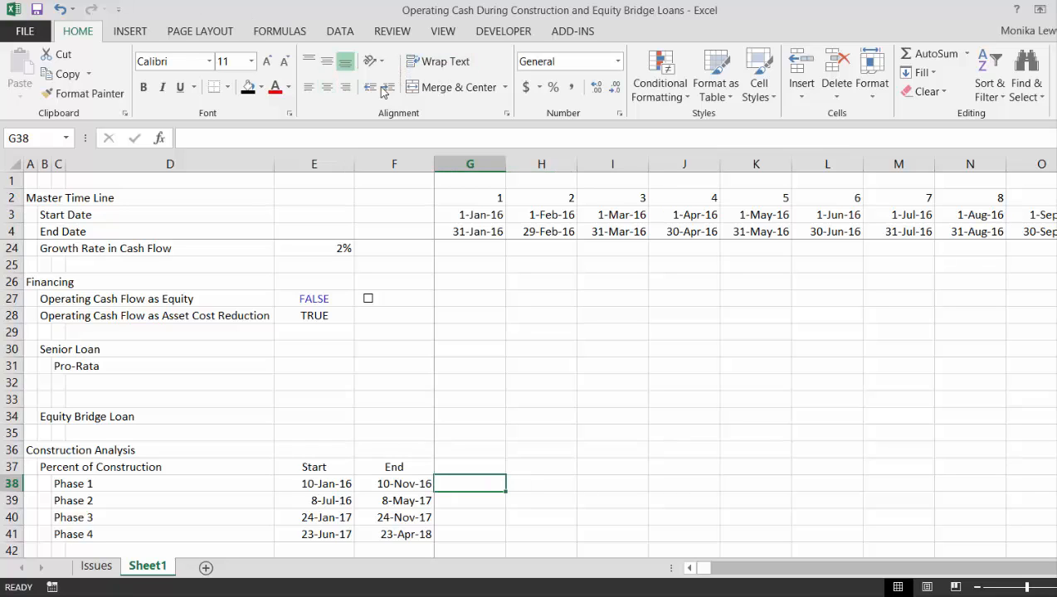
# Check which macros are available in This Workbook, then close the macro list.
pyautogui.click(486, 33)
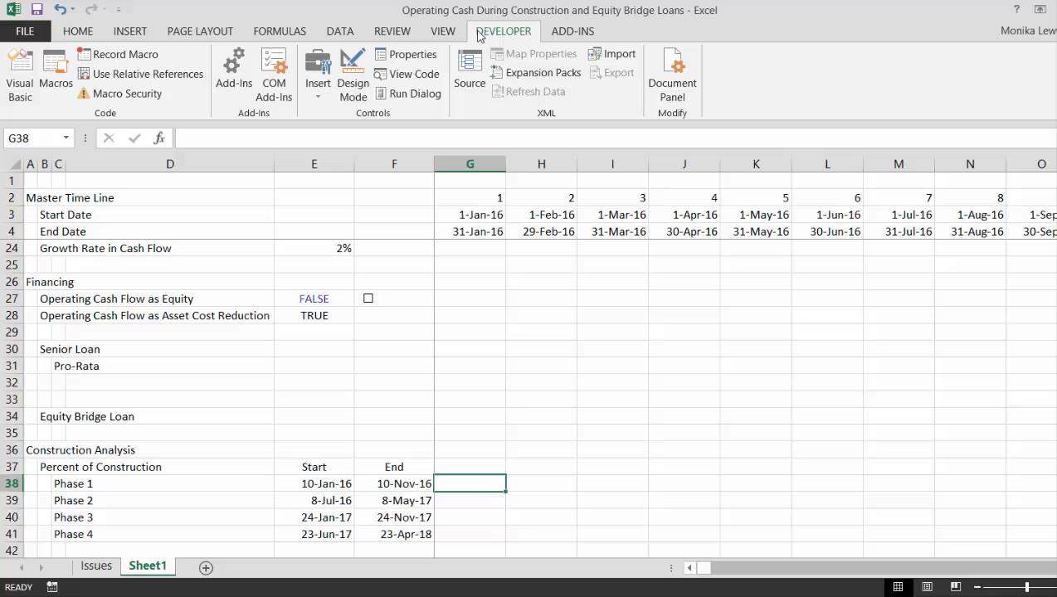
pyautogui.click(55, 69)
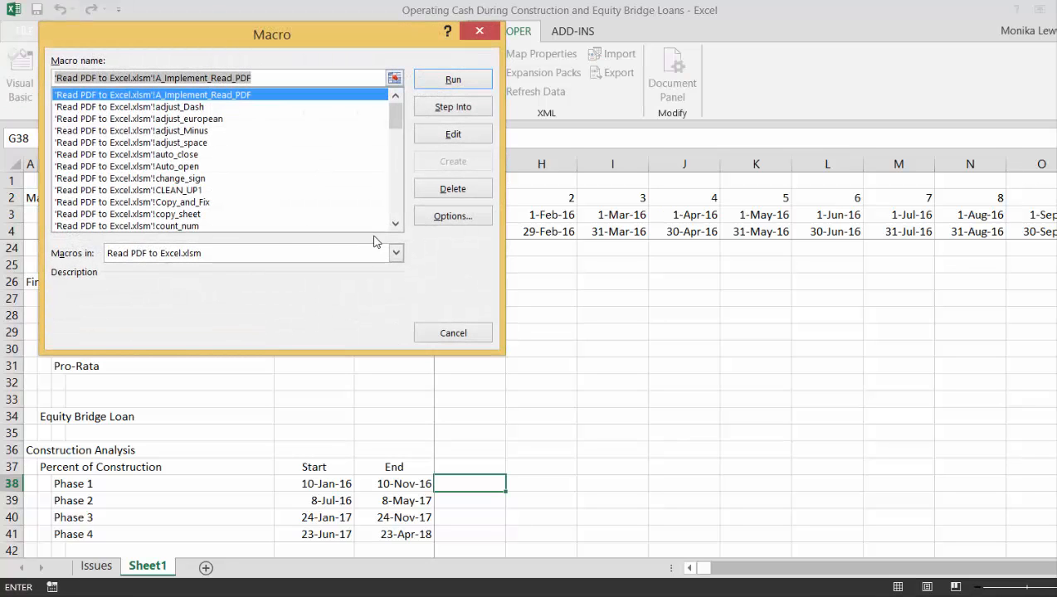
pyautogui.click(380, 253)
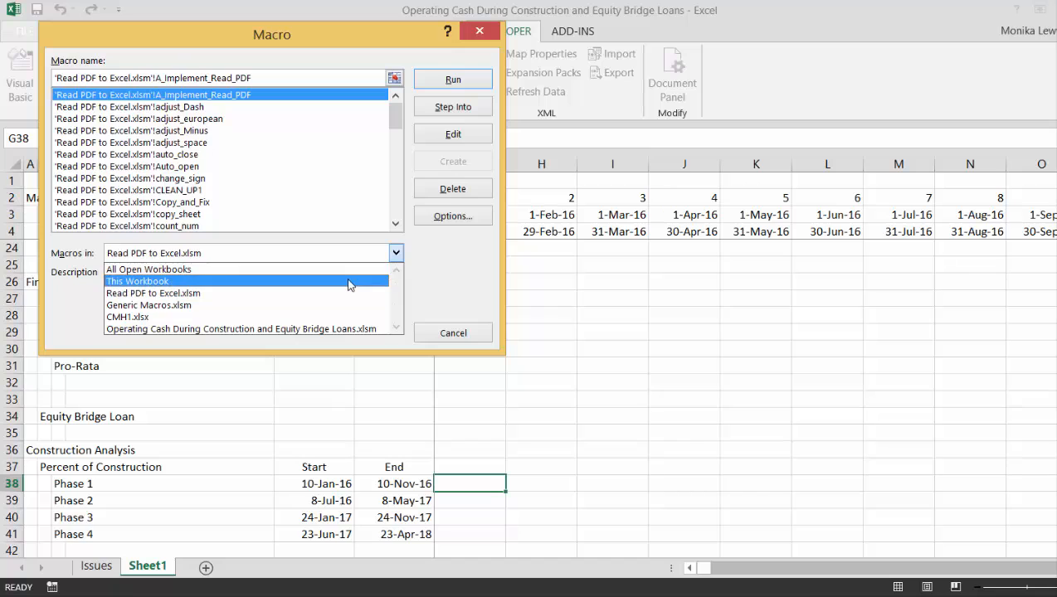
pyautogui.click(348, 282)
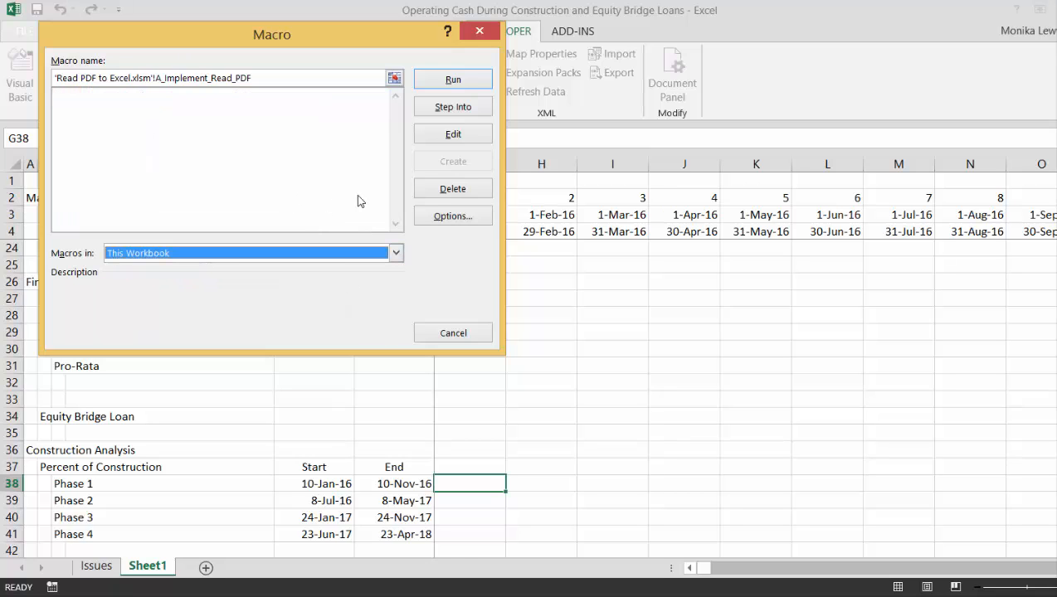
pyautogui.click(482, 31)
pyautogui.click(432, 433)
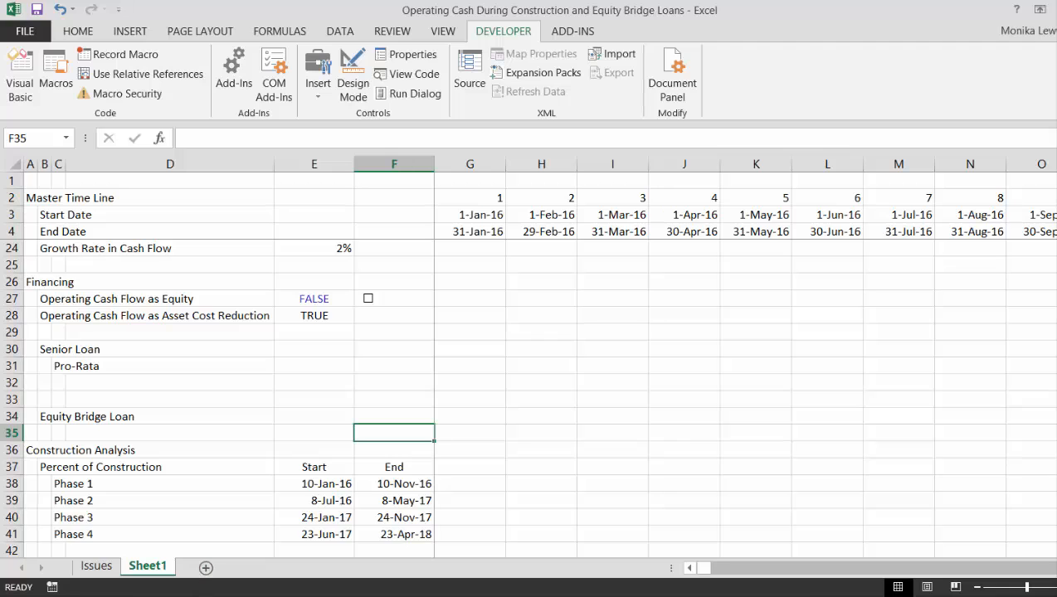
# Switch to the Structuruing Spreadsheets window in File Explorer and browse the Courses library's folders and files.
pyautogui.click(492, 596)
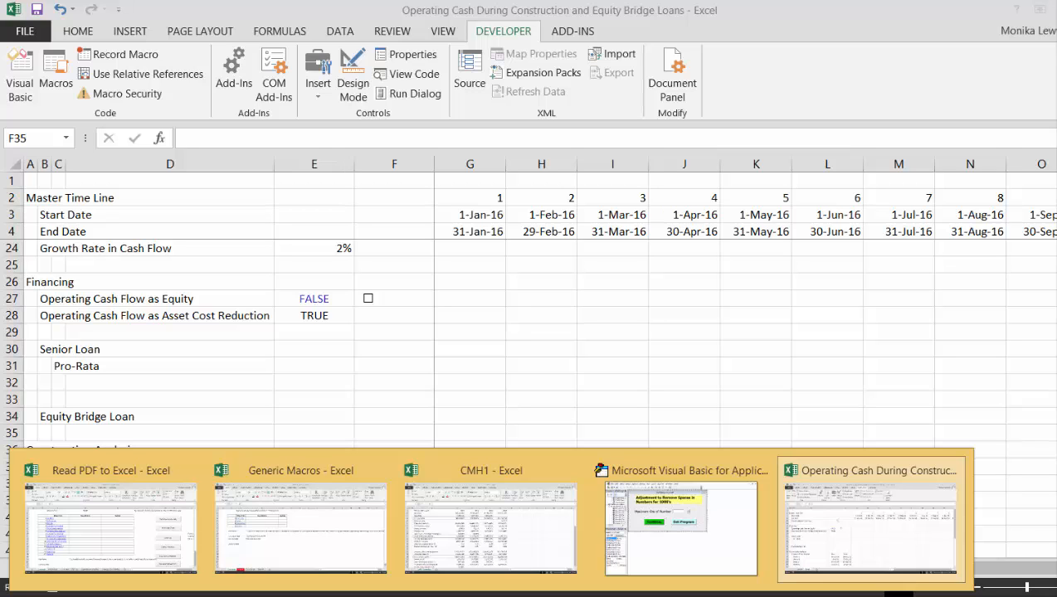
pyautogui.moveTo(166, 596)
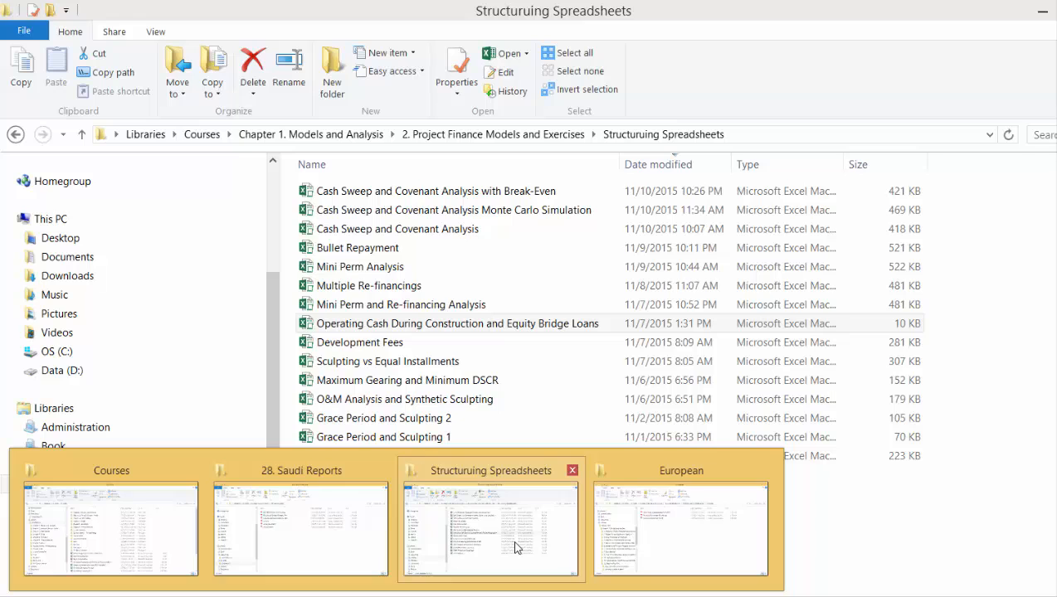
pyautogui.click(514, 547)
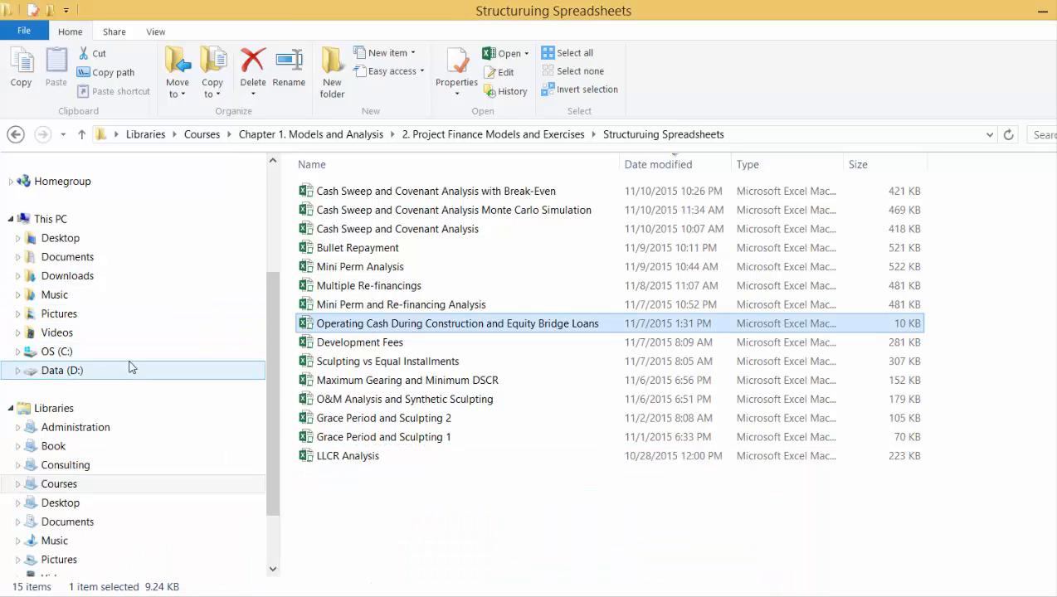
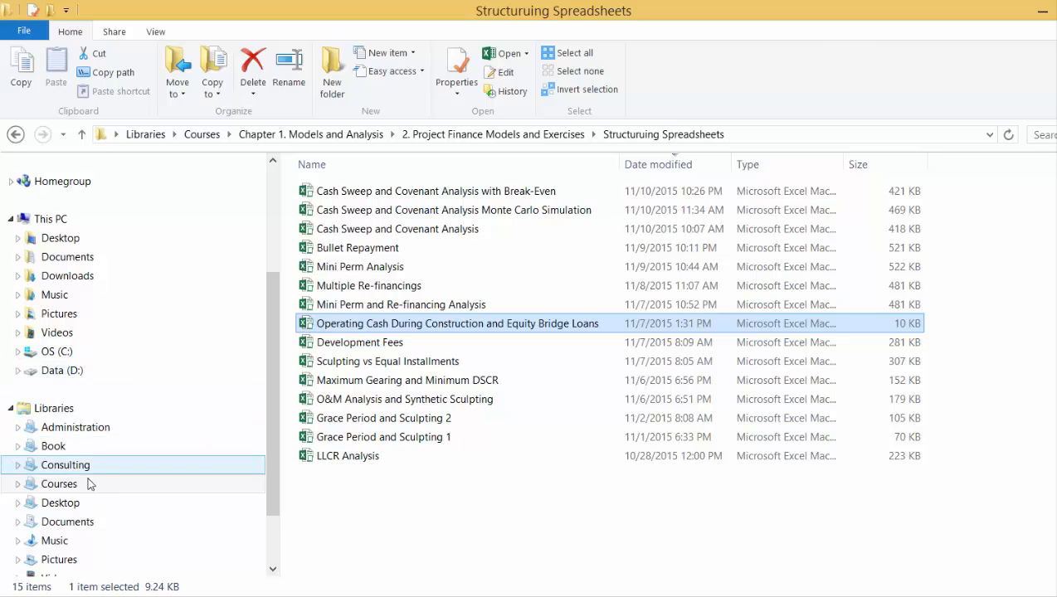
pyautogui.click(60, 484)
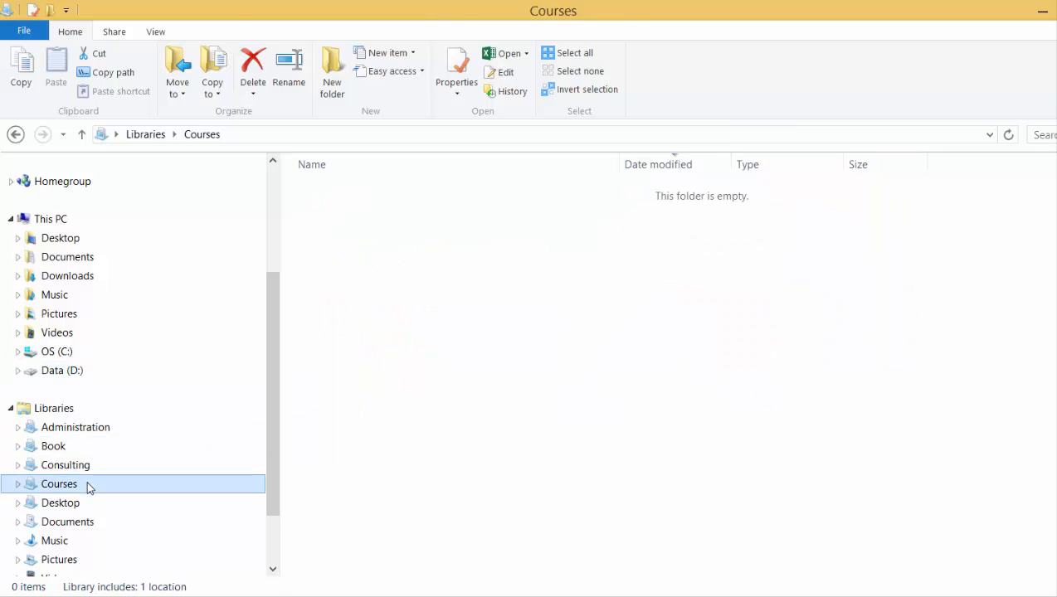
pyautogui.click(375, 166)
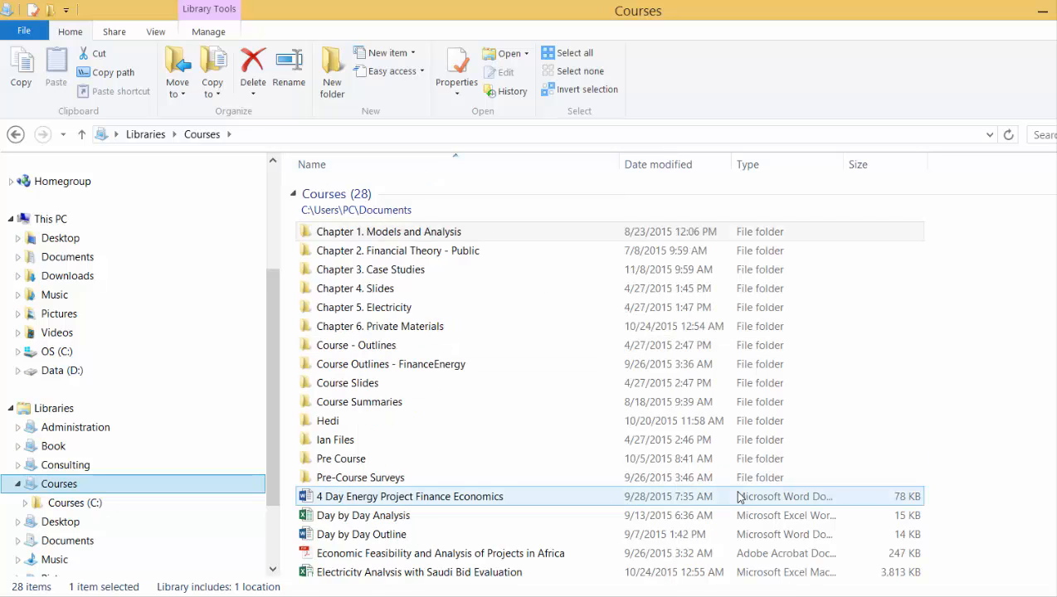
pyautogui.hotkey('alt', 'Tab')
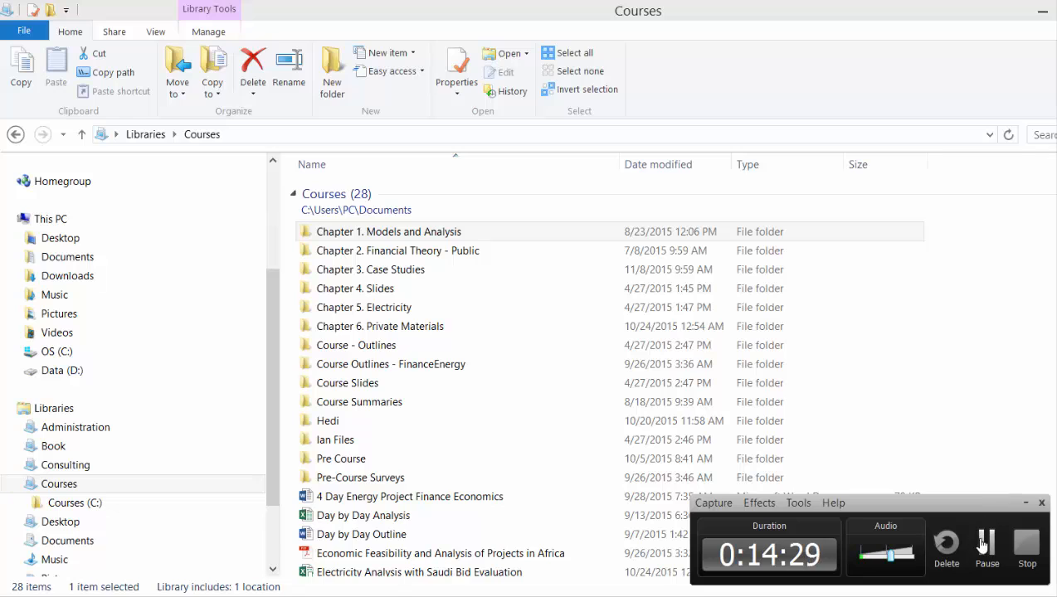
pyautogui.click(987, 545)
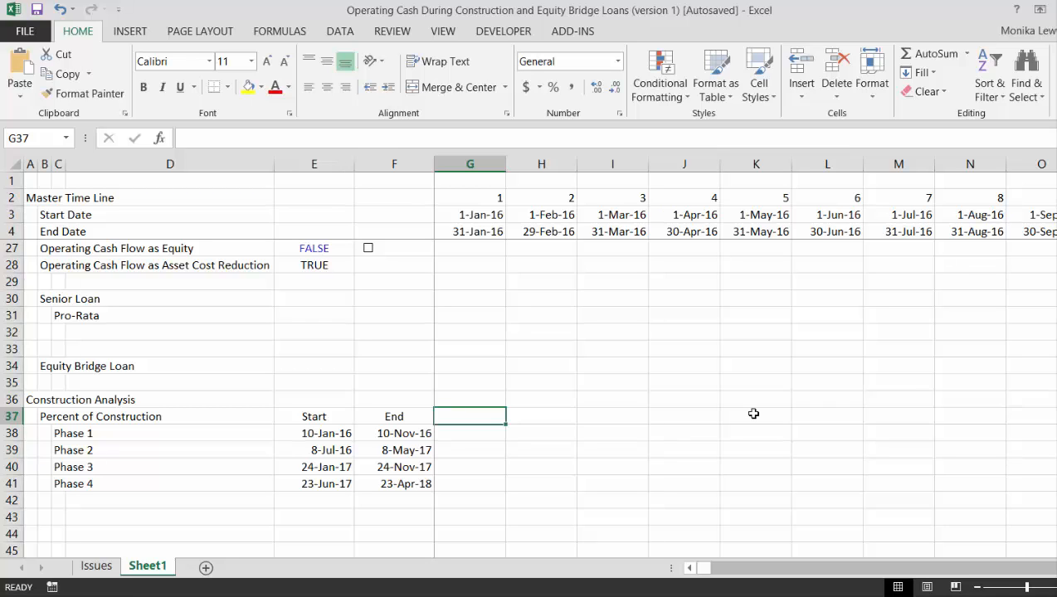
# Review Phase 1's start and end dates in row 38 against the monthly periods of the master timeline.
pyautogui.press('Down')
pyautogui.press('Down')
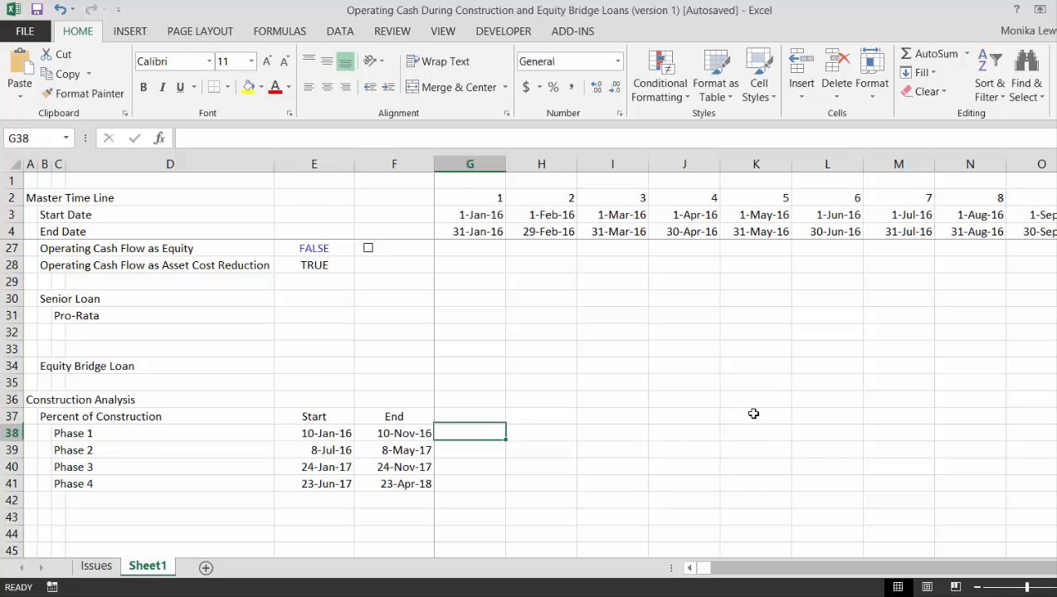
pyautogui.press('Up')
pyautogui.press('Left')
pyautogui.press('Left')
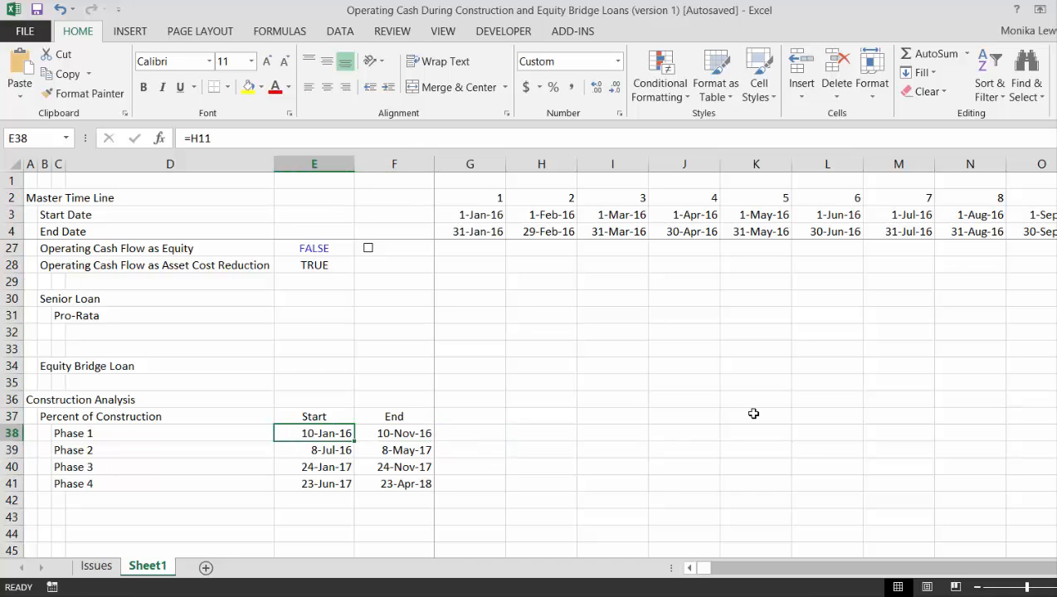
pyautogui.press('Right')
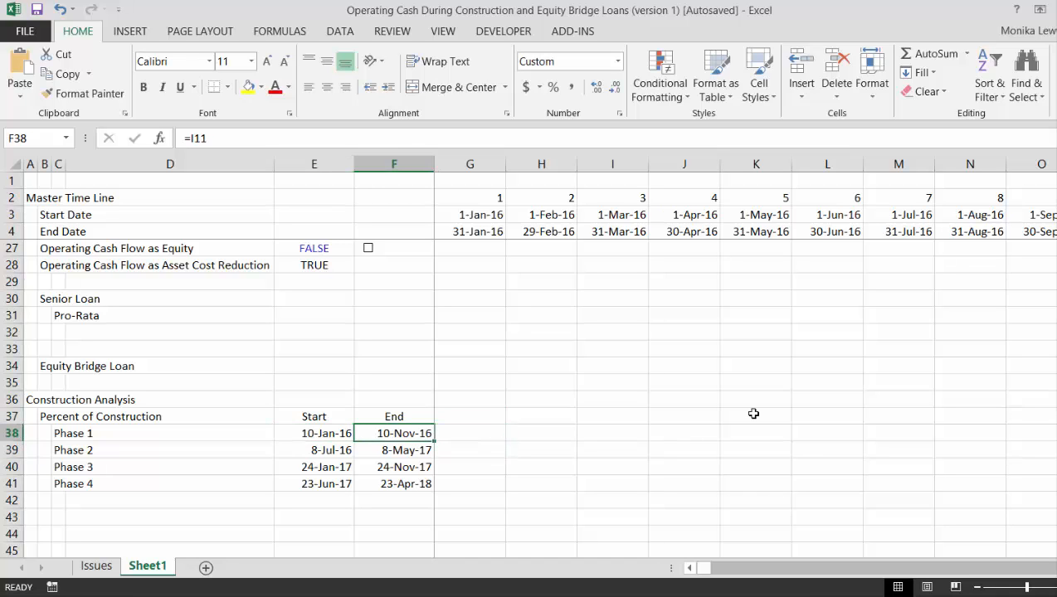
pyautogui.press('Left')
pyautogui.press('Right')
pyautogui.press('Right')
pyautogui.press('Left')
pyautogui.press('Left')
pyautogui.press('Right')
pyautogui.press('Right')
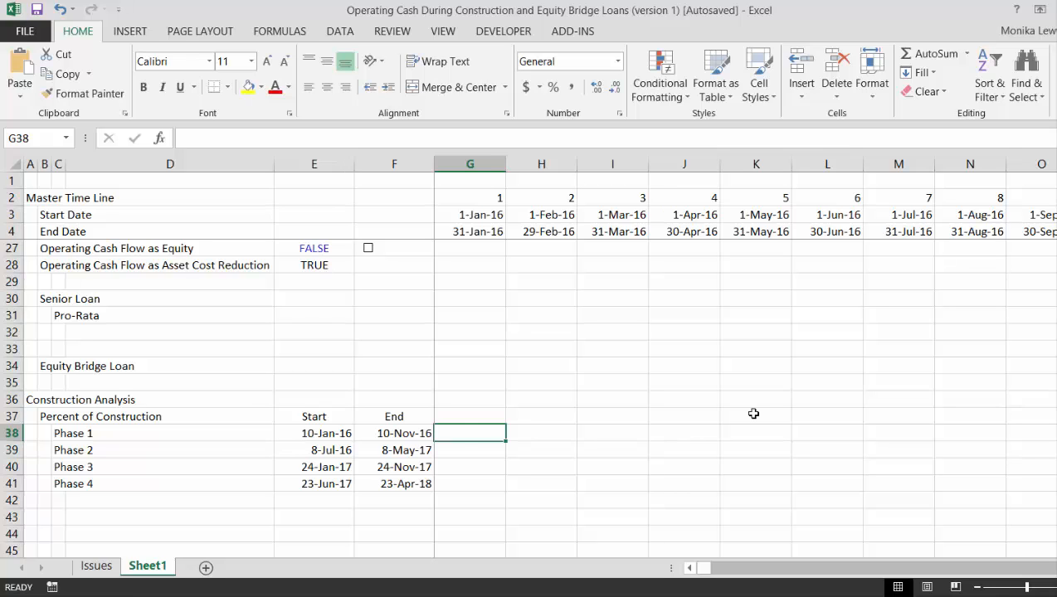
pyautogui.press('Right')
pyautogui.press('Right')
pyautogui.press('Right')
pyautogui.press('Right')
pyautogui.press('Right')
pyautogui.press('Right')
pyautogui.press('Right')
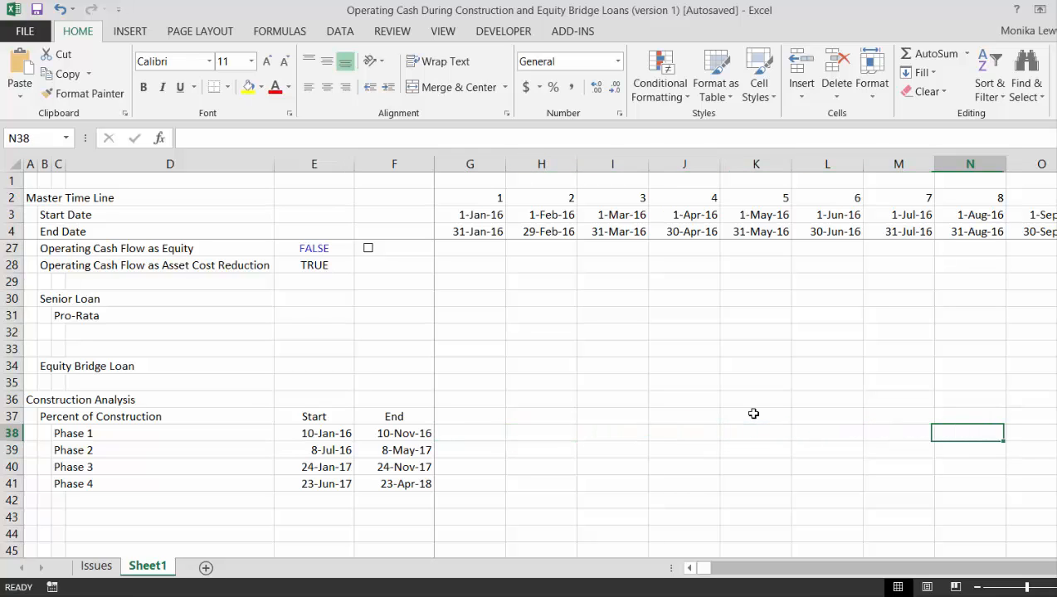
# Compare the timeline months across row 38 with Phase 1's construction period to see which are partial, full or outside it.
pyautogui.press('Right')
pyautogui.press('Right')
pyautogui.press('Right')
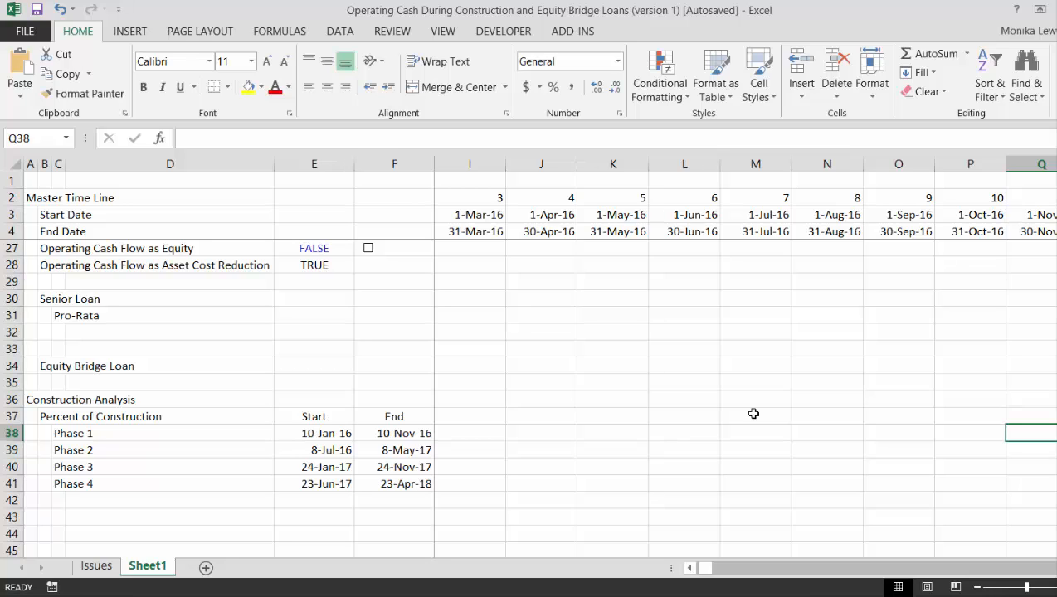
pyautogui.press('Left')
pyautogui.press('Left')
pyautogui.press('Left')
pyautogui.press('Left')
pyautogui.press('Left')
pyautogui.press('Left')
pyautogui.press('Left')
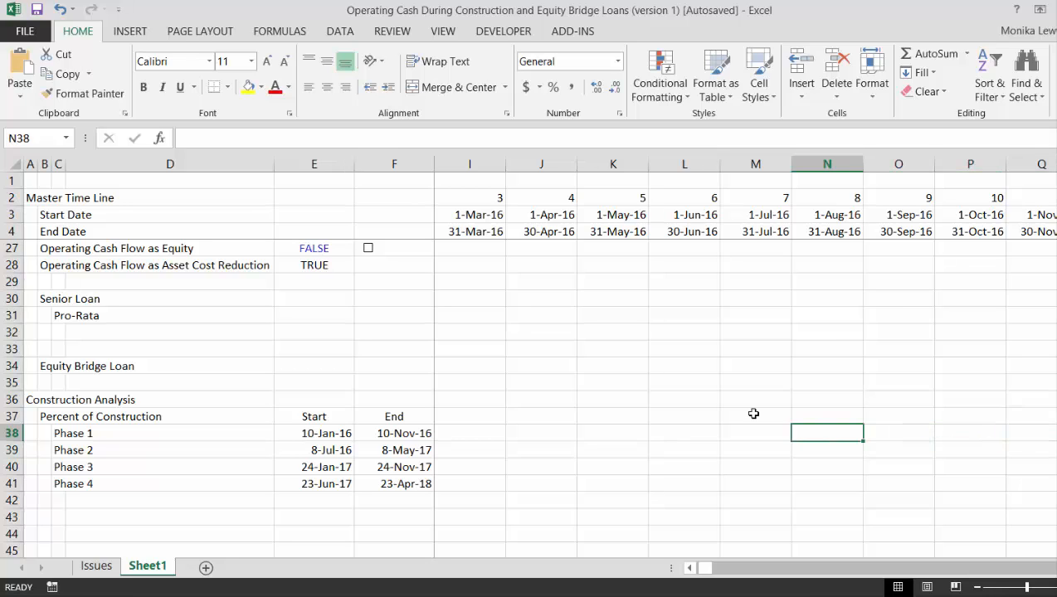
pyautogui.press('Left')
pyautogui.press('Left')
pyautogui.press('Left')
pyautogui.press('Left')
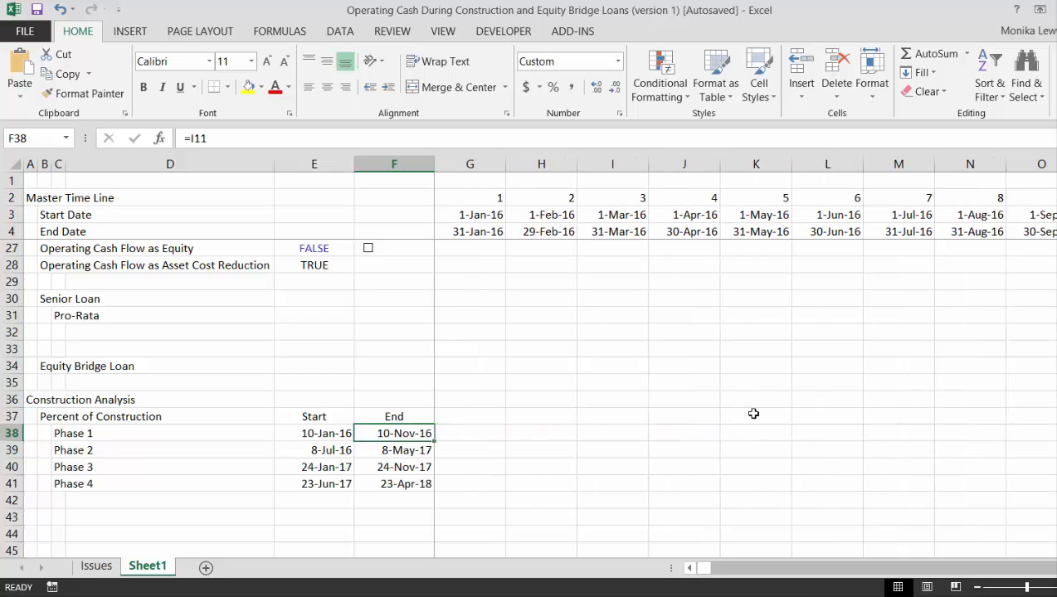
pyautogui.press('Right')
pyautogui.press('Right')
pyautogui.press('Left')
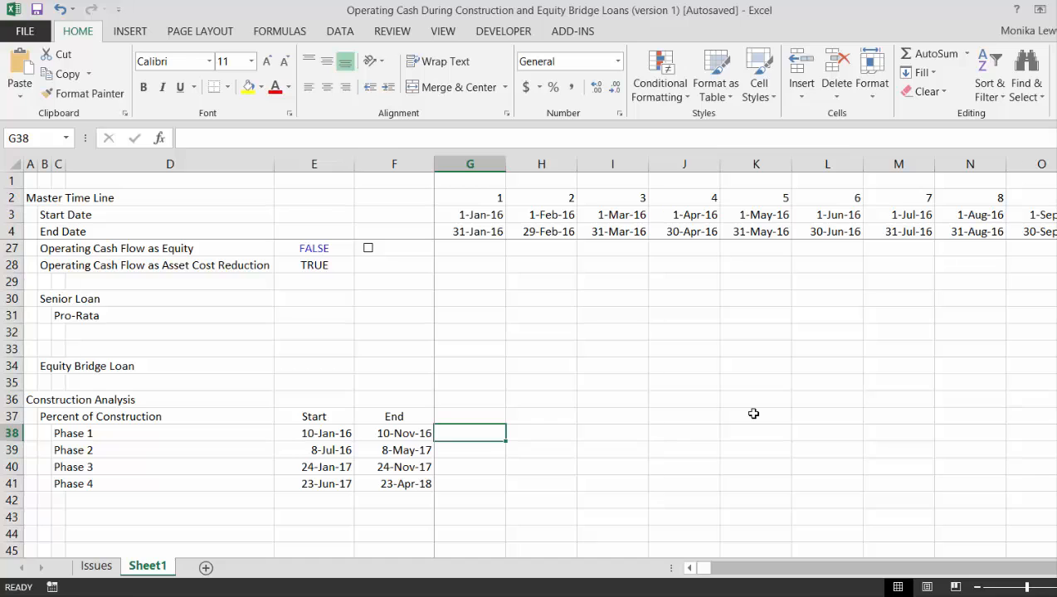
pyautogui.press('Right')
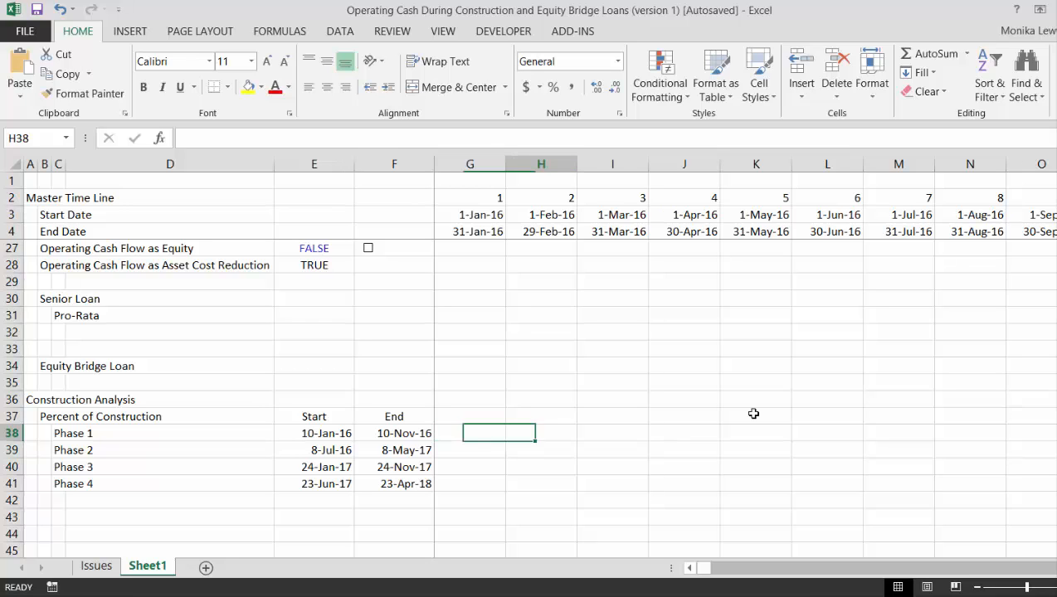
pyautogui.press('Right')
pyautogui.press('Right')
pyautogui.press('Right')
pyautogui.press('Right')
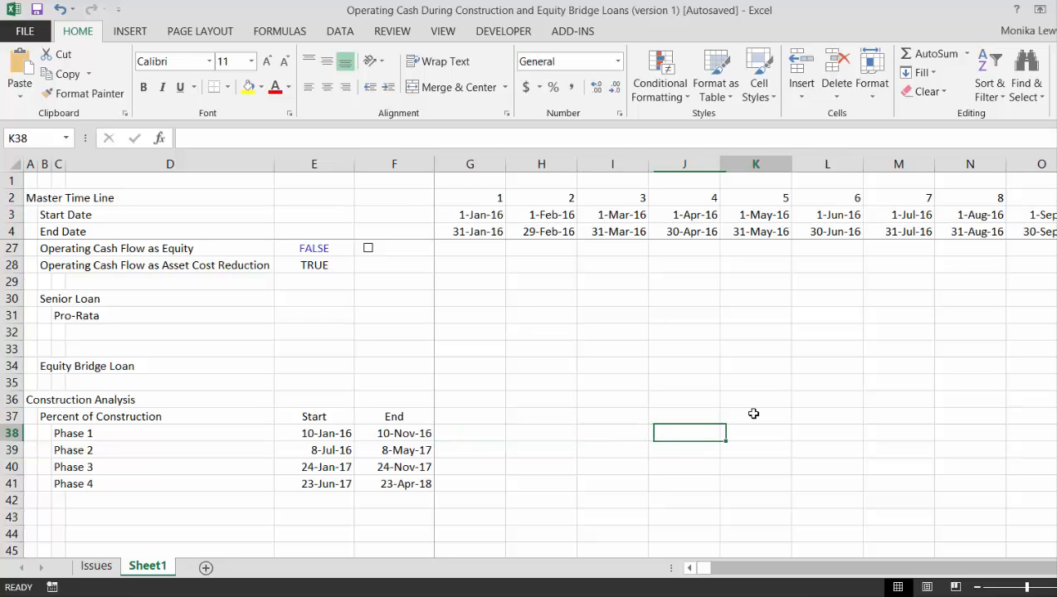
pyautogui.press('Left')
pyautogui.press('Right')
pyautogui.press('Right')
pyautogui.press('Right')
pyautogui.press('Right')
pyautogui.press('Right')
pyautogui.press('Right')
pyautogui.press('Right')
pyautogui.press('Right')
pyautogui.press('Right')
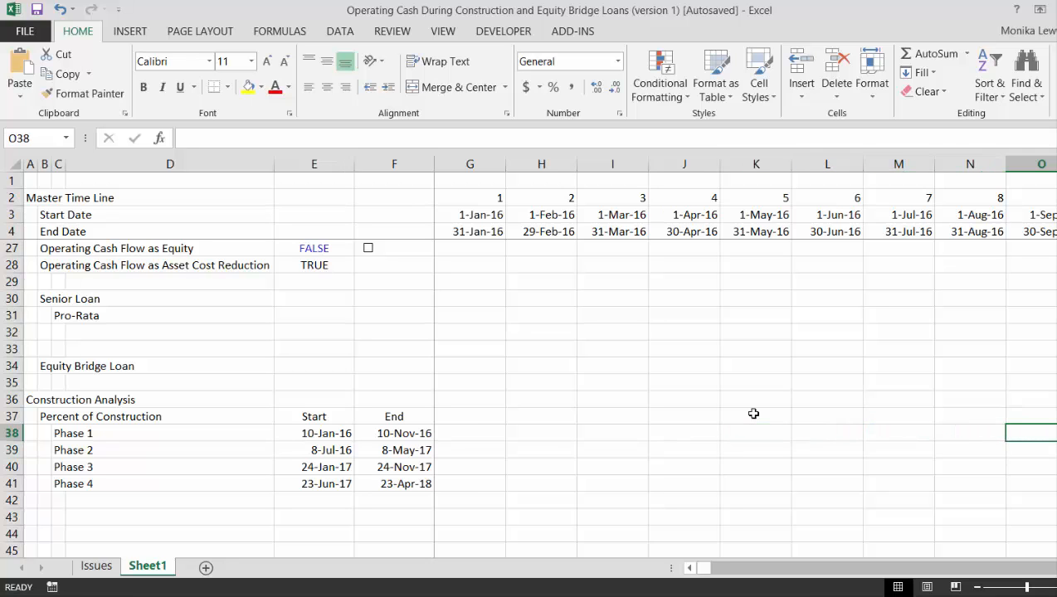
pyautogui.press('Left')
pyautogui.press('Left')
pyautogui.press('Left')
pyautogui.press('Left')
pyautogui.press('Left')
pyautogui.press('Left')
pyautogui.press('Left')
pyautogui.press('Left')
pyautogui.press('Left')
pyautogui.press('Left')
pyautogui.press('Left')
pyautogui.press('Left')
pyautogui.press('Left')
pyautogui.press('Left')
pyautogui.press('Left')
pyautogui.press('Left')
pyautogui.press('Left')
pyautogui.press('Left')
pyautogui.press('Left')
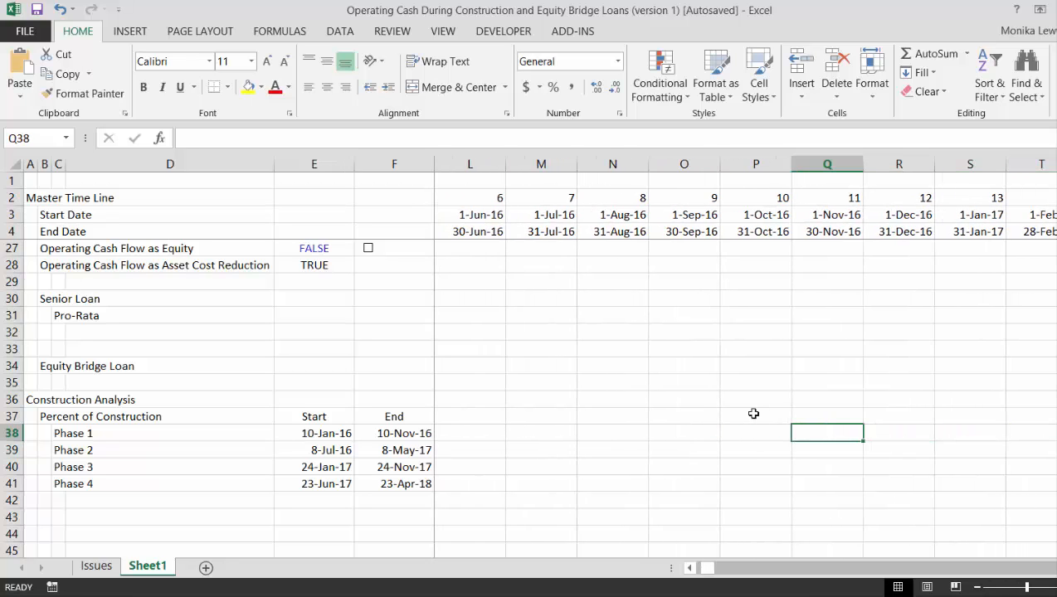
pyautogui.press('Right')
pyautogui.press('Right')
pyautogui.press('Right')
pyautogui.press('Right')
pyautogui.press('Right')
pyautogui.press('Right')
pyautogui.press('Right')
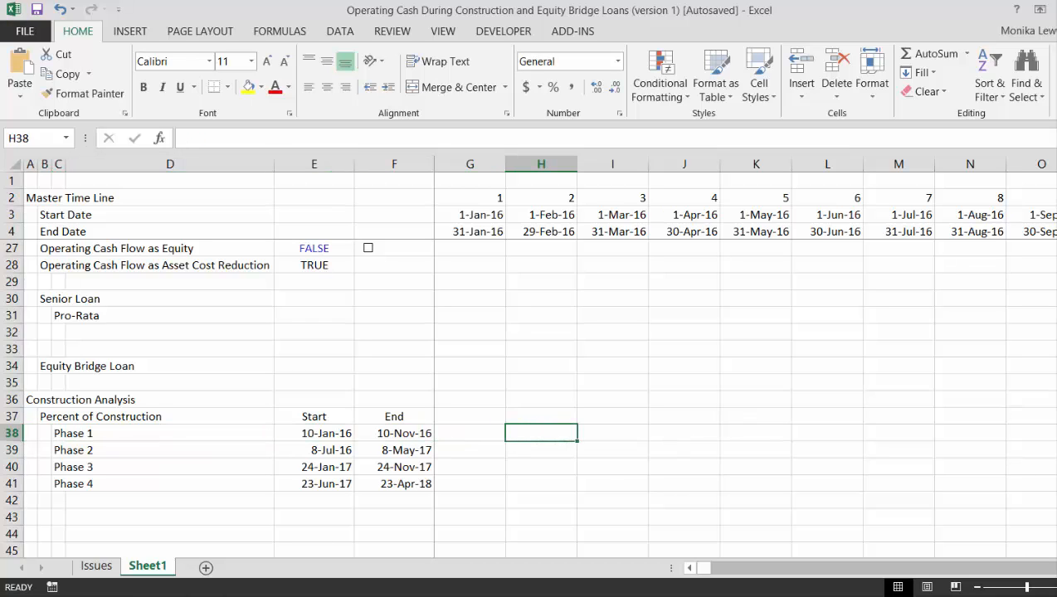
# Switch to the Courses window in File Explorer and open Chapter 1. Models and Analysis, 12. Excel Utilities (fm), Function Library.
pyautogui.click(249, 596)
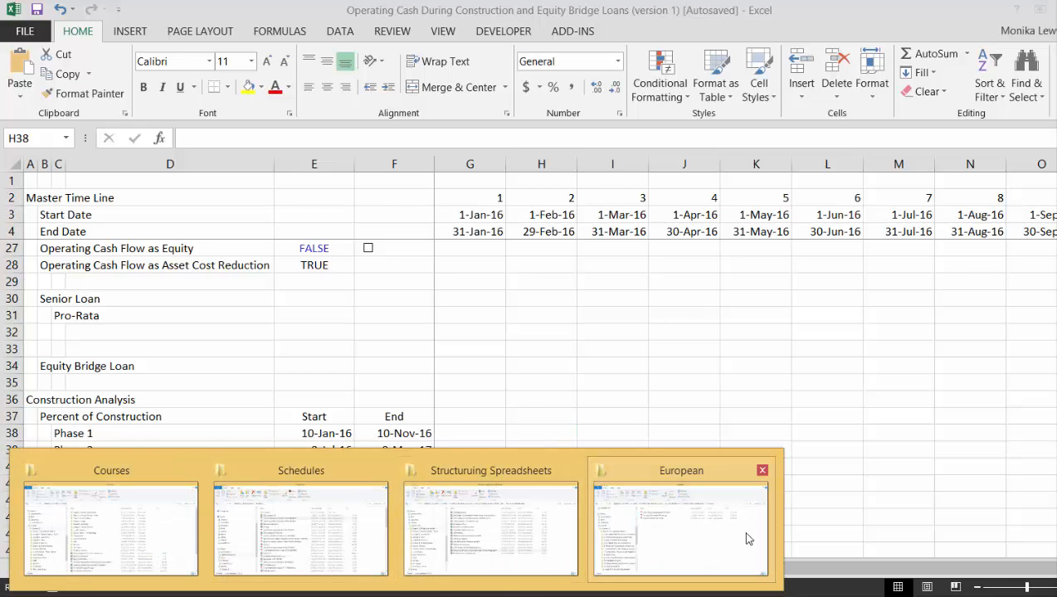
pyautogui.moveTo(711, 539)
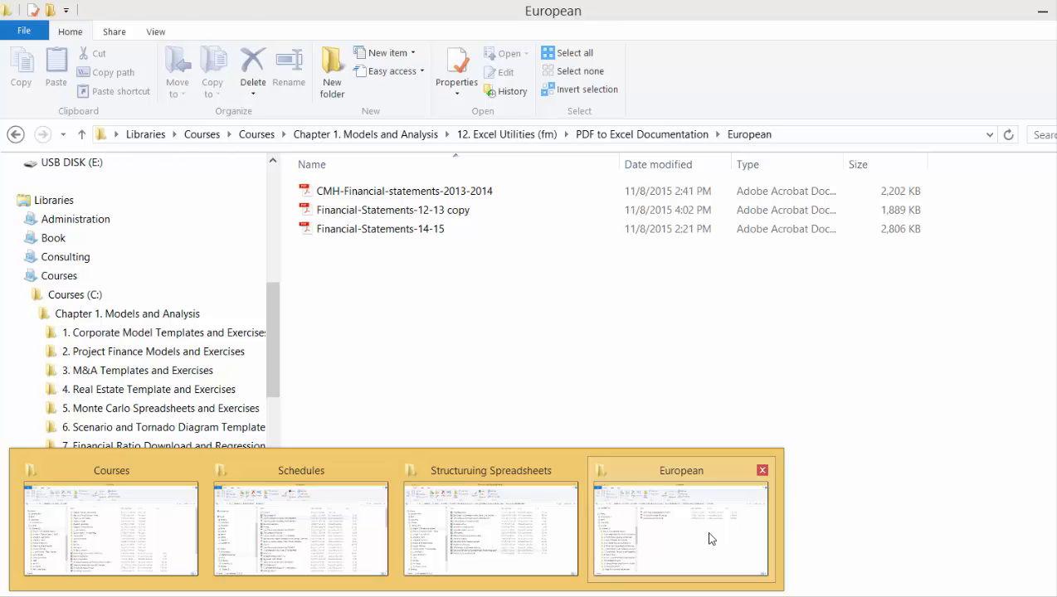
pyautogui.click(170, 537)
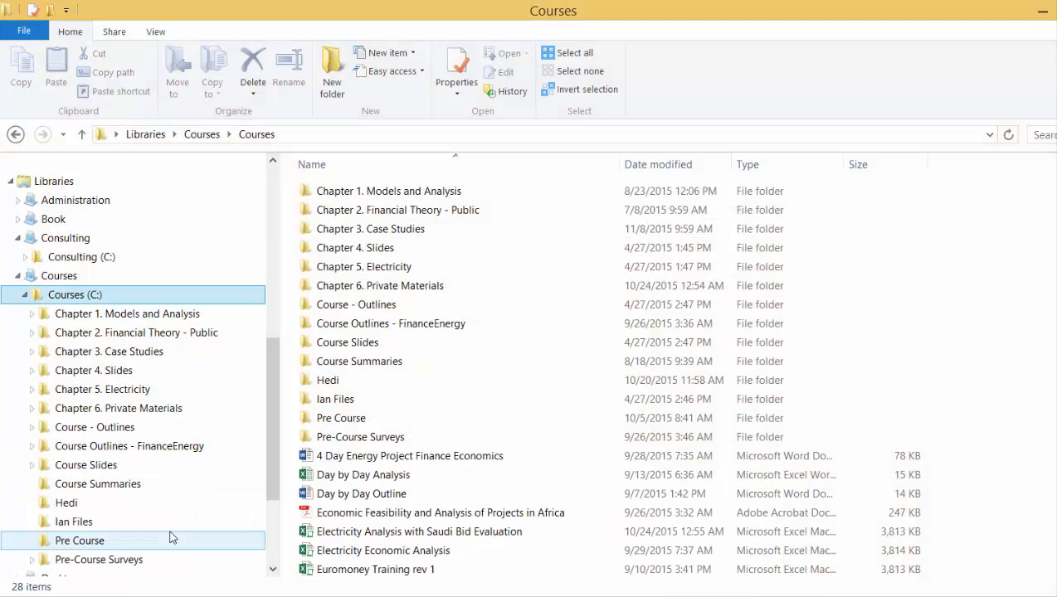
pyautogui.click(381, 194)
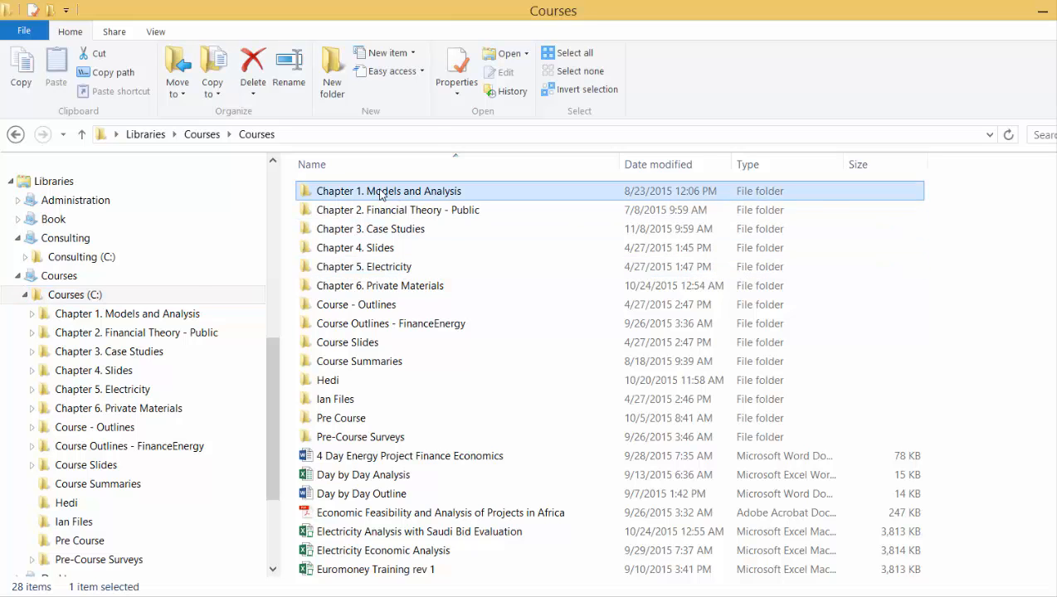
pyautogui.doubleClick(381, 194)
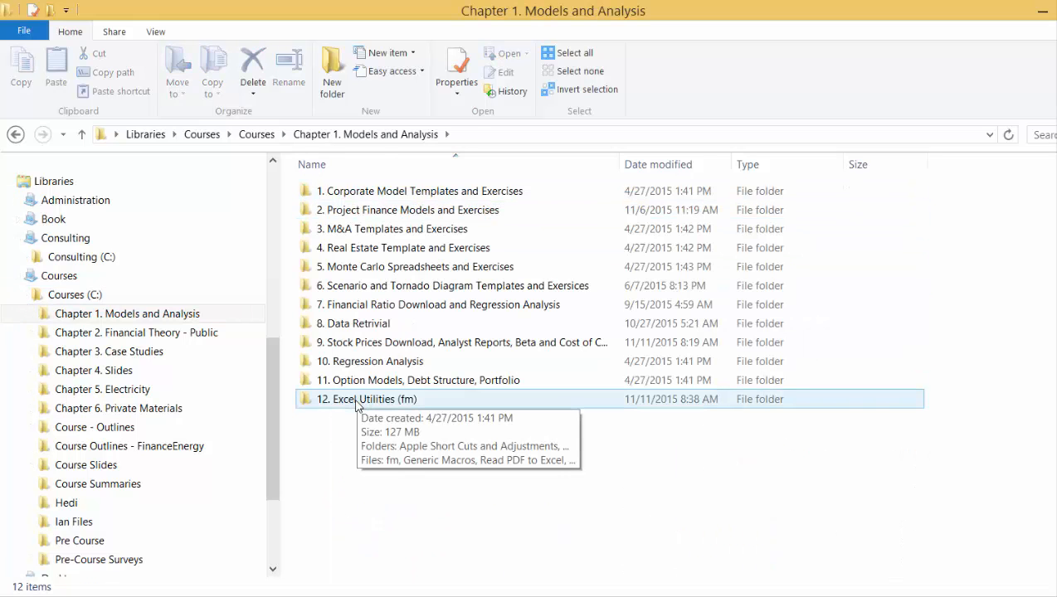
pyautogui.doubleClick(357, 400)
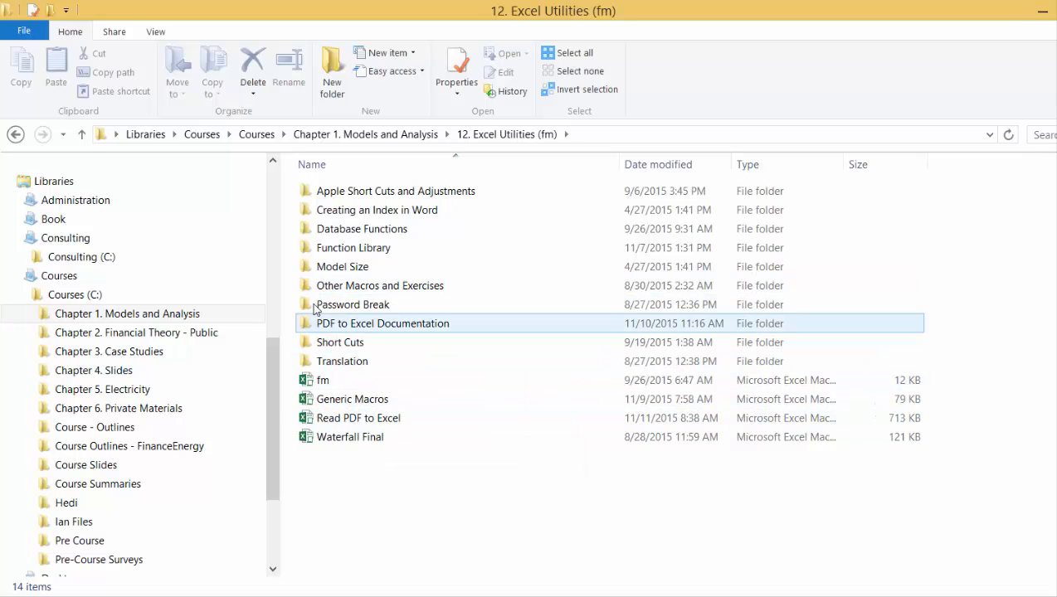
pyautogui.doubleClick(340, 252)
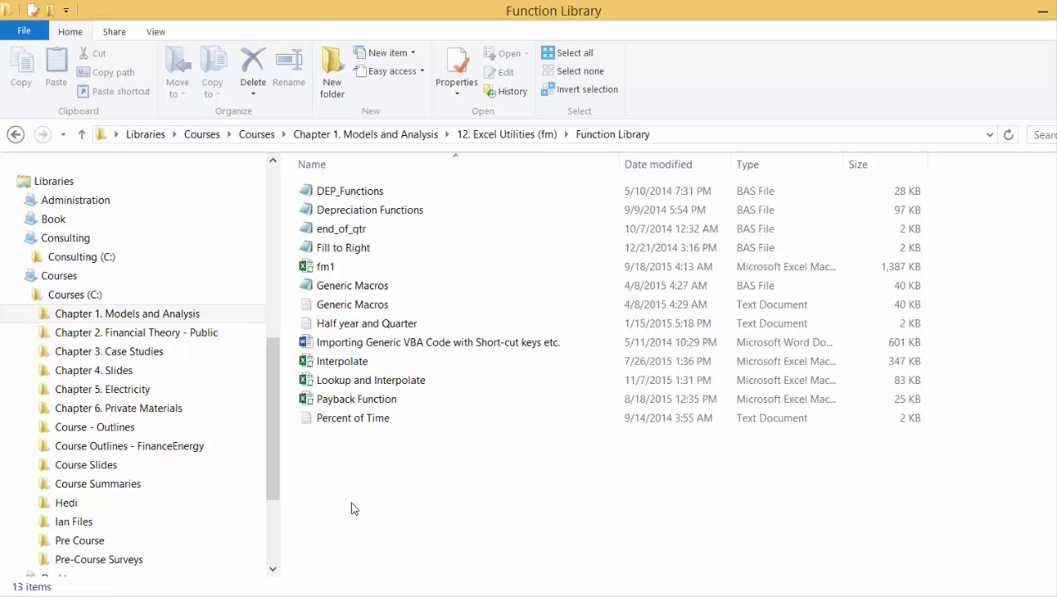
# Open the Percent of Time text file and copy the whole percent_of_time function, from its Function line through End Function.
pyautogui.doubleClick(362, 419)
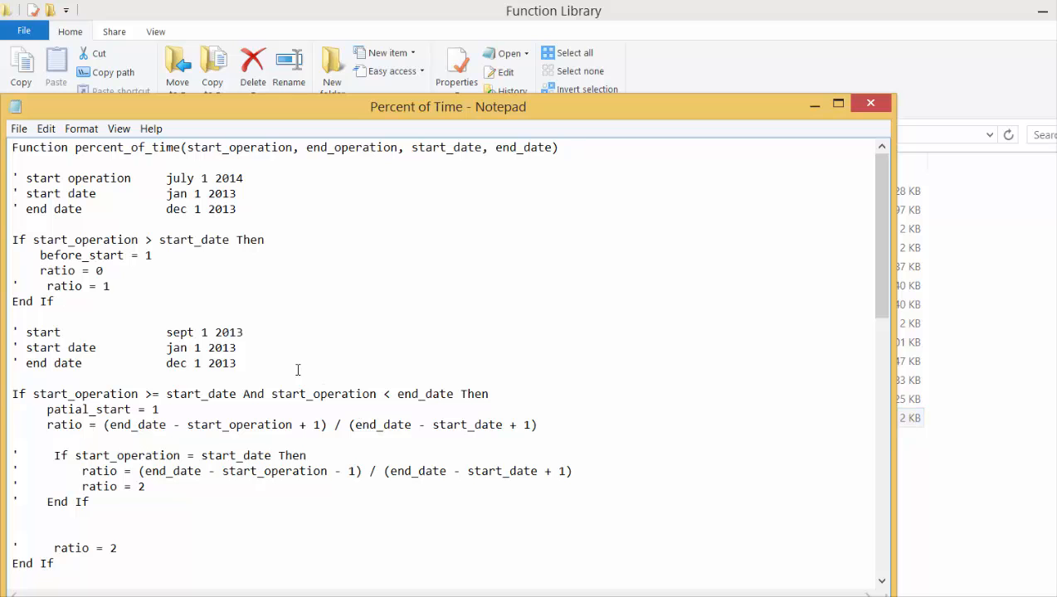
pyautogui.hotkey('shift', 'Down')
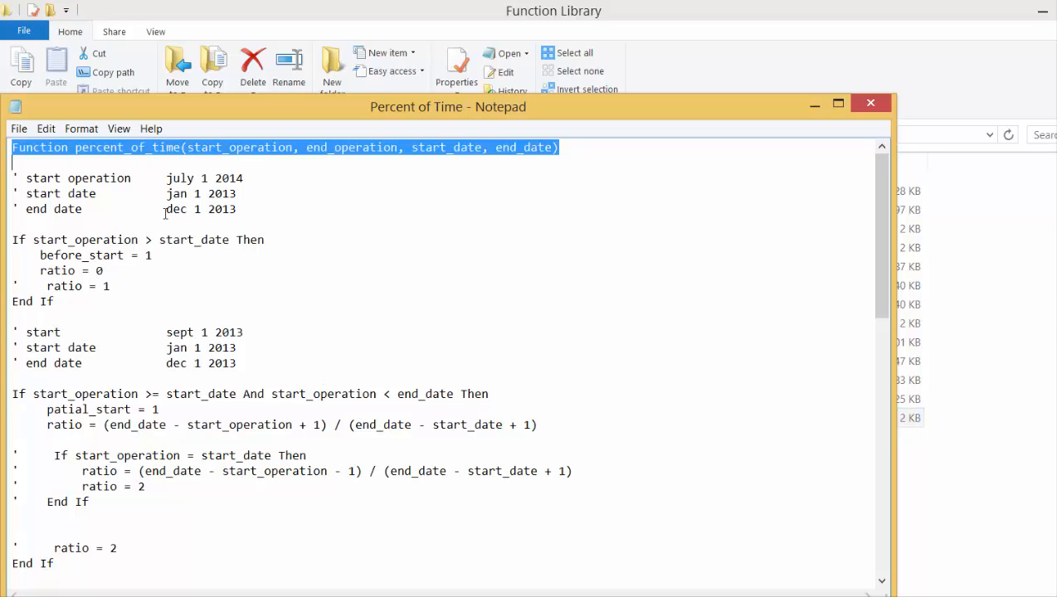
pyautogui.hotkey('shift', 'Down')
pyautogui.hotkey('shift', 'Down')
pyautogui.hotkey('shift', 'Down')
pyautogui.hotkey('shift', 'Down')
pyautogui.hotkey('shift', 'Down')
pyautogui.hotkey('shift', 'Down')
pyautogui.hotkey('shift', 'Down')
pyautogui.hotkey('shift', 'Down')
pyautogui.hotkey('shift', 'Down')
pyautogui.hotkey('shift', 'Down')
pyautogui.hotkey('shift', 'Down')
pyautogui.hotkey('shift', 'Down')
pyautogui.hotkey('shift', 'Down')
pyautogui.hotkey('shift', 'Down')
pyautogui.hotkey('shift', 'Down')
pyautogui.hotkey('shift', 'Down')
pyautogui.hotkey('shift', 'Down')
pyautogui.hotkey('shift', 'Down')
pyautogui.hotkey('shift', 'Down')
pyautogui.hotkey('shift', 'Down')
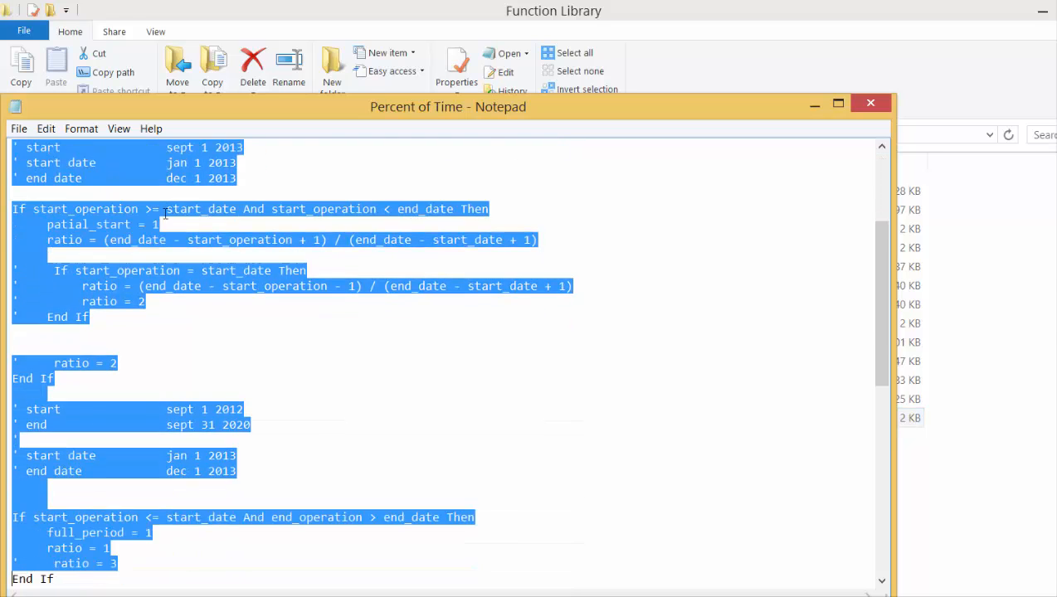
pyautogui.hotkey('shift', 'Down')
pyautogui.hotkey('shift', 'Down')
pyautogui.hotkey('shift', 'Down')
pyautogui.hotkey('shift', 'Down')
pyautogui.hotkey('shift', 'Down')
pyautogui.hotkey('shift', 'Down')
pyautogui.hotkey('shift', 'Down')
pyautogui.hotkey('shift', 'Down')
pyautogui.hotkey('shift', 'Down')
pyautogui.hotkey('shift', 'Down')
pyautogui.hotkey('shift', 'Down')
pyautogui.hotkey('shift', 'Down')
pyautogui.hotkey('shift', 'Down')
pyautogui.hotkey('shift', 'Down')
pyautogui.hotkey('shift', 'Down')
pyautogui.hotkey('shift', 'Down')
pyautogui.hotkey('shift', 'Down')
pyautogui.hotkey('shift', 'Down')
pyautogui.hotkey('shift', 'Down')
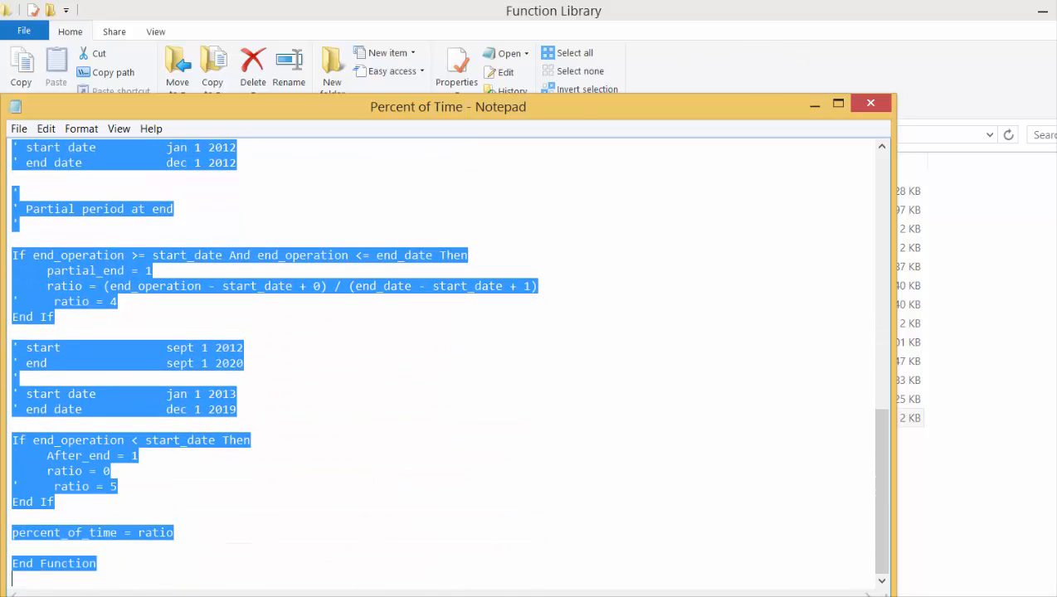
# Return to the Operating Cash During Construction workbook in Excel and create a new macro named test.
pyautogui.click(491, 596)
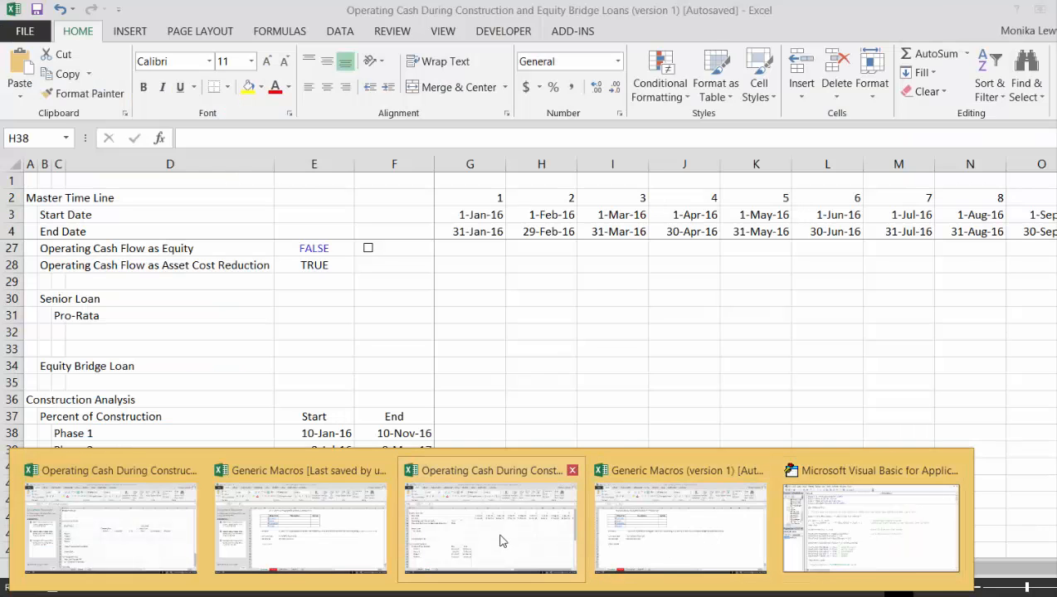
pyautogui.click(503, 538)
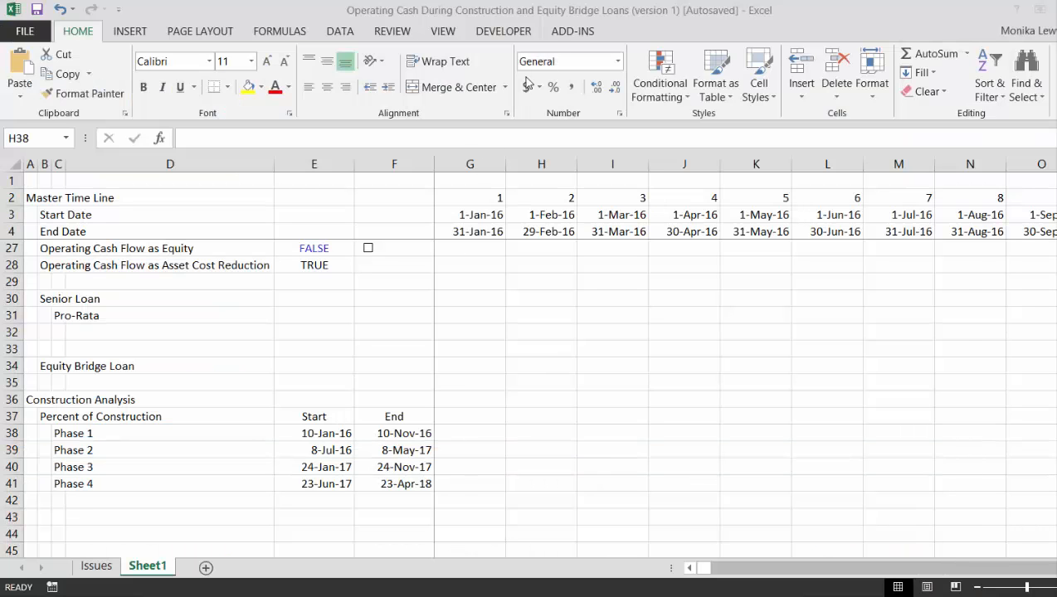
pyautogui.click(490, 33)
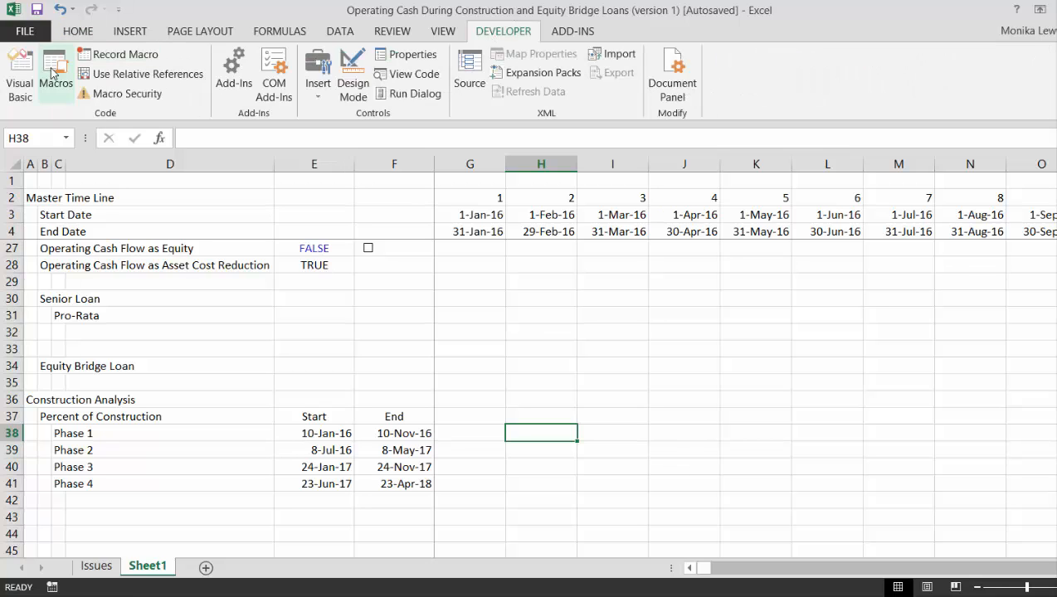
pyautogui.click(55, 75)
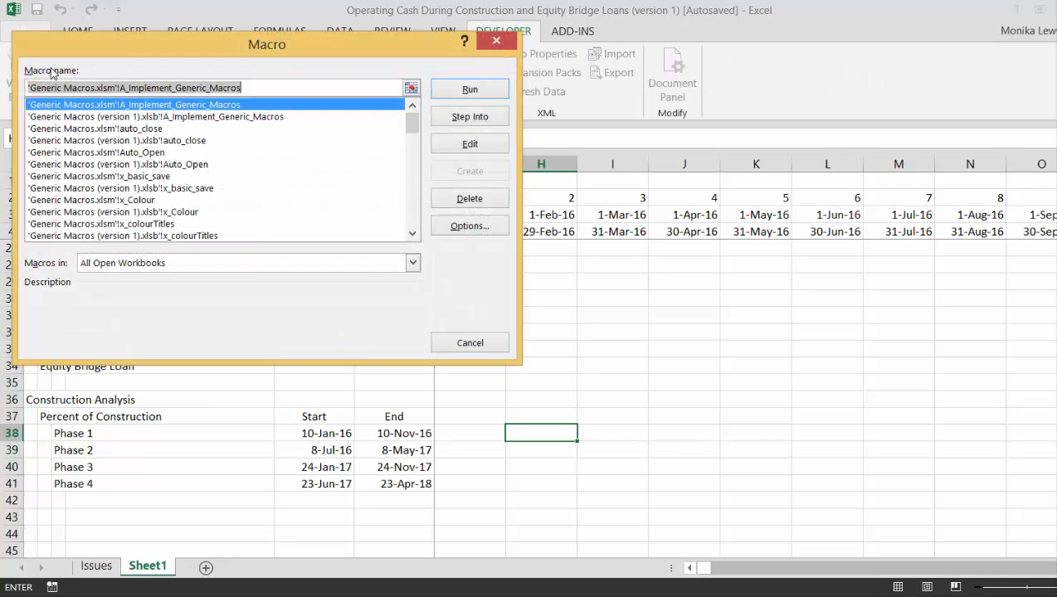
pyautogui.click(184, 270)
pyautogui.click(293, 87)
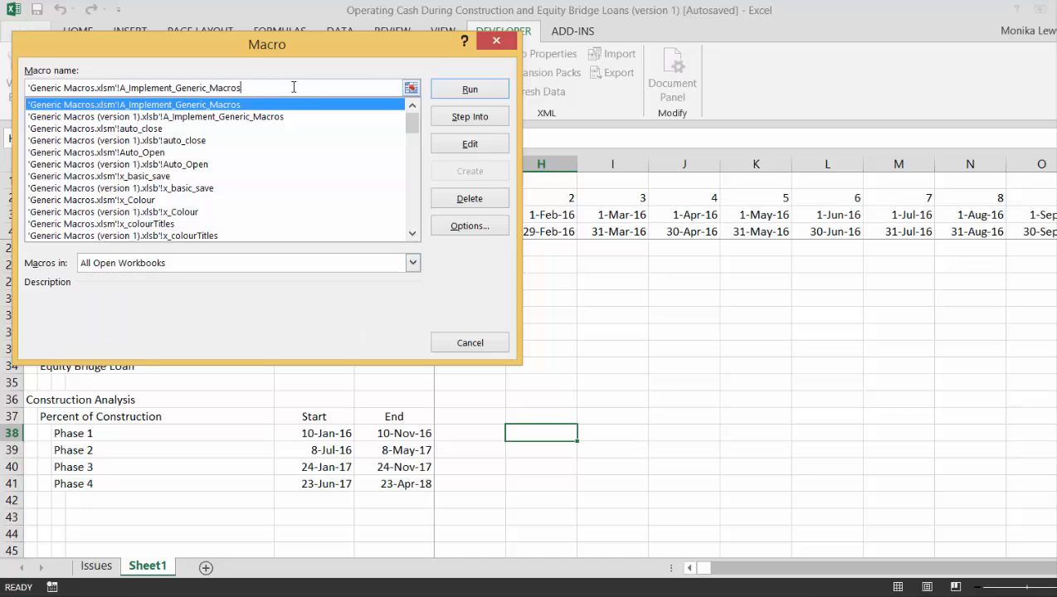
pyautogui.press('BackSpace')
pyautogui.press('BackSpace')
pyautogui.press('BackSpace')
pyautogui.press('BackSpace')
pyautogui.press('BackSpace')
pyautogui.press('BackSpace')
pyautogui.press('BackSpace')
pyautogui.press('BackSpace')
pyautogui.press('BackSpace')
pyautogui.press('BackSpace')
pyautogui.press('BackSpace')
pyautogui.press('BackSpace')
pyautogui.press('BackSpace')
pyautogui.press('BackSpace')
pyautogui.press('BackSpace')
pyautogui.press('BackSpace')
pyautogui.press('BackSpace')
pyautogui.press('BackSpace')
pyautogui.press('BackSpace')
pyautogui.press('BackSpace')
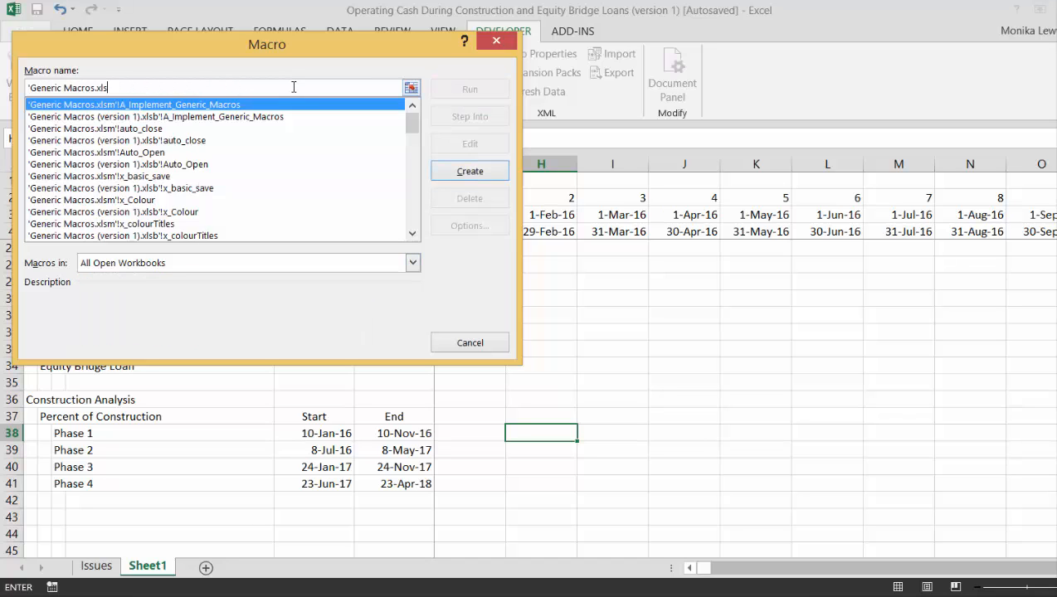
pyautogui.press('BackSpace')
pyautogui.press('BackSpace')
pyautogui.press('BackSpace')
pyautogui.press('BackSpace')
pyautogui.press('BackSpace')
pyautogui.press('BackSpace')
pyautogui.press('BackSpace')
pyautogui.press('BackSpace')
pyautogui.press('BackSpace')
pyautogui.press('BackSpace')
pyautogui.press('BackSpace')
pyautogui.press('BackSpace')
pyautogui.press('BackSpace')
pyautogui.press('BackSpace')
pyautogui.press('BackSpace')
pyautogui.press('BackSpace')
pyautogui.press('BackSpace')
pyautogui.press('BackSpace')
pyautogui.press('BackSpace')
pyautogui.write('tes')
pyautogui.press('Return')
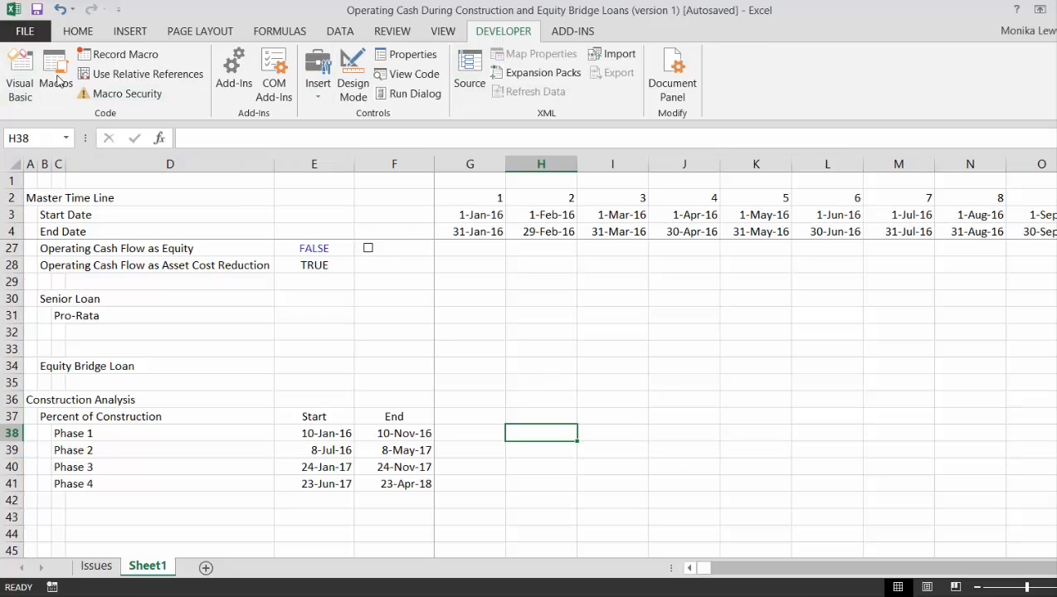
# Open the test macro's code for editing and paste the percent_of_time function below its End Sub line.
pyautogui.click(55, 76)
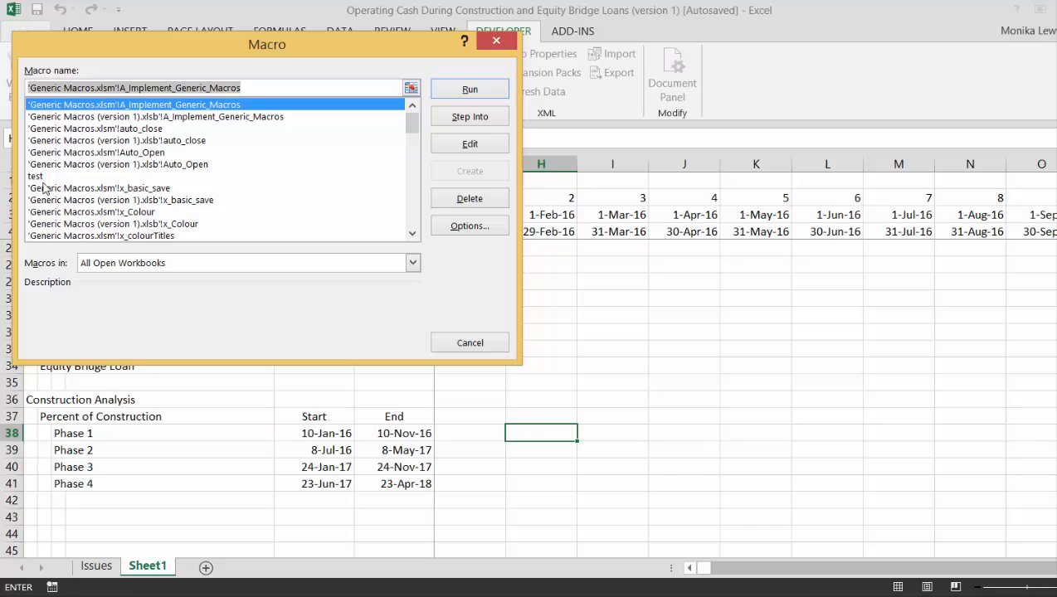
pyautogui.click(38, 176)
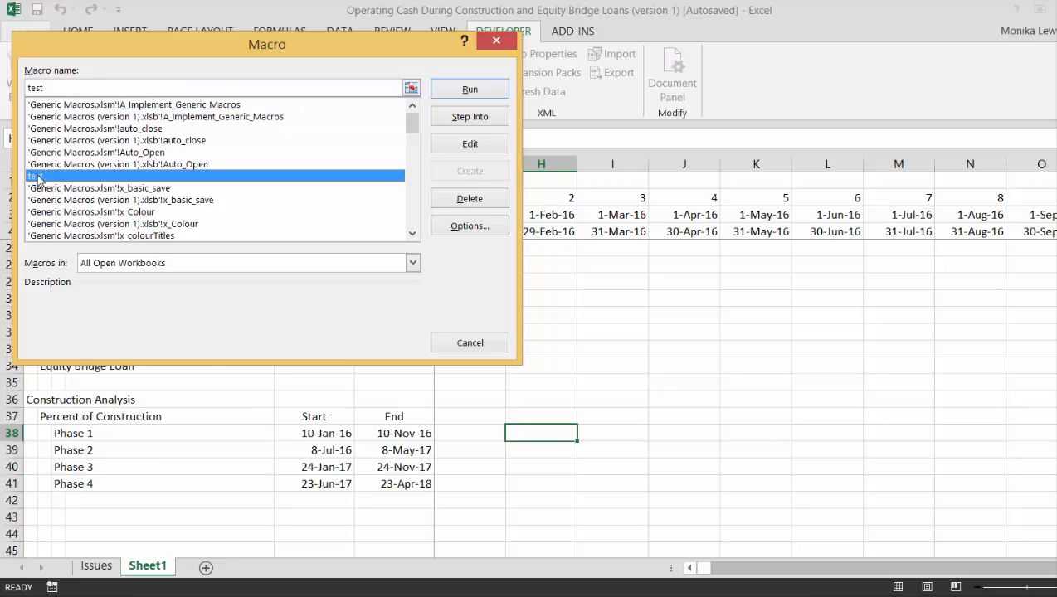
pyautogui.click(453, 144)
pyautogui.press('Down')
pyautogui.press('Down')
pyautogui.press('Down')
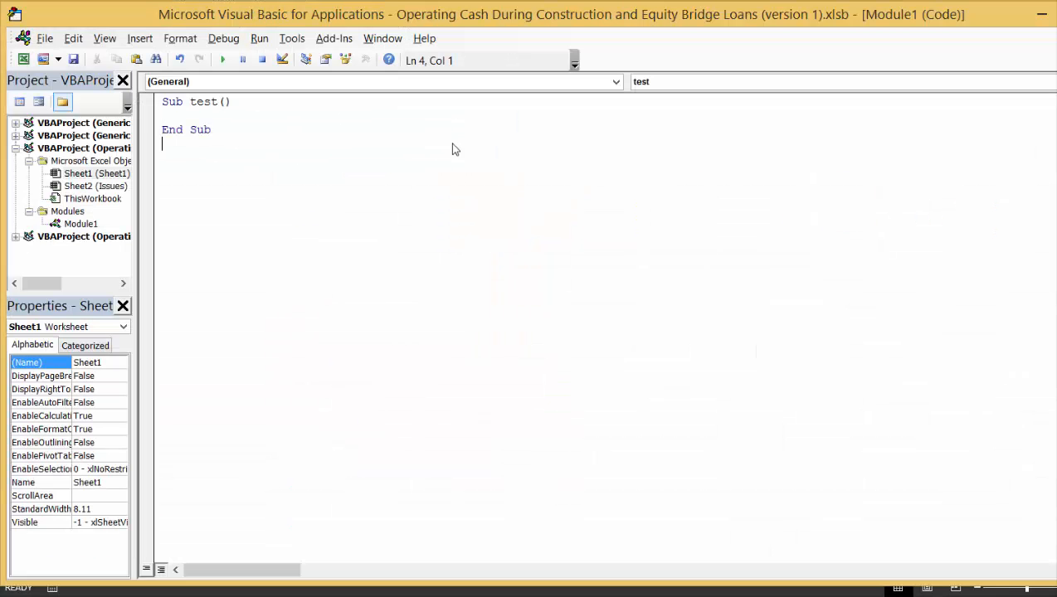
pyautogui.hotkey('ctrl', 'v')
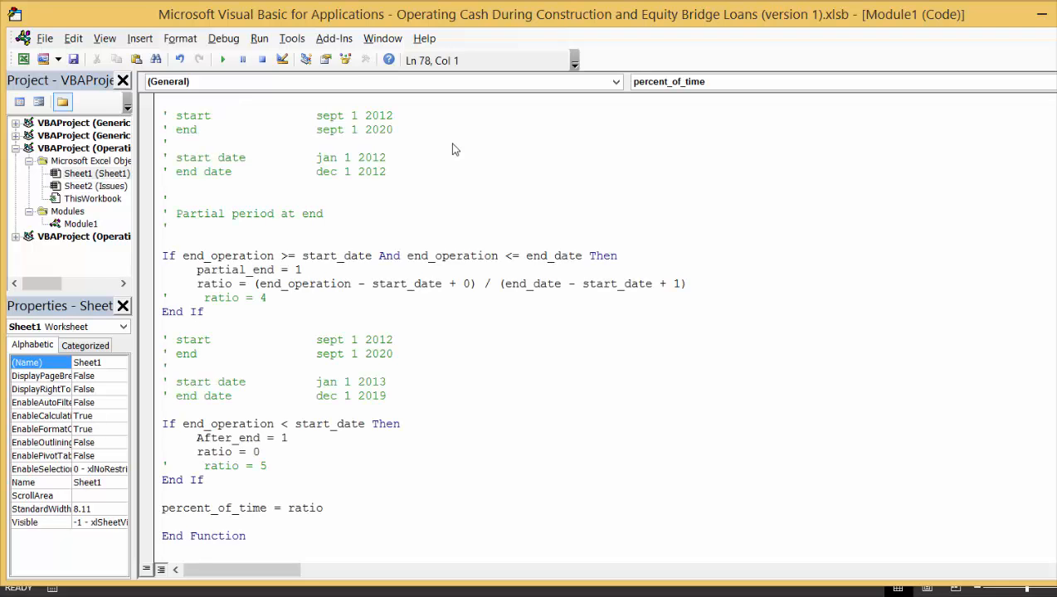
# Review the pasted percent_of_time code in the module, from the function's arguments through its ratio conditions to End Function.
pyautogui.press('Up')
pyautogui.press('Up')
pyautogui.press('Up')
pyautogui.press('Up')
pyautogui.press('Up')
pyautogui.press('Up')
pyautogui.press('Up')
pyautogui.press('Up')
pyautogui.press('Up')
pyautogui.press('Up')
pyautogui.press('Up')
pyautogui.press('Up')
pyautogui.press('Up')
pyautogui.press('Up')
pyautogui.press('Up')
pyautogui.press('Up')
pyautogui.press('Up')
pyautogui.press('Up')
pyautogui.press('Up')
pyautogui.press('Up')
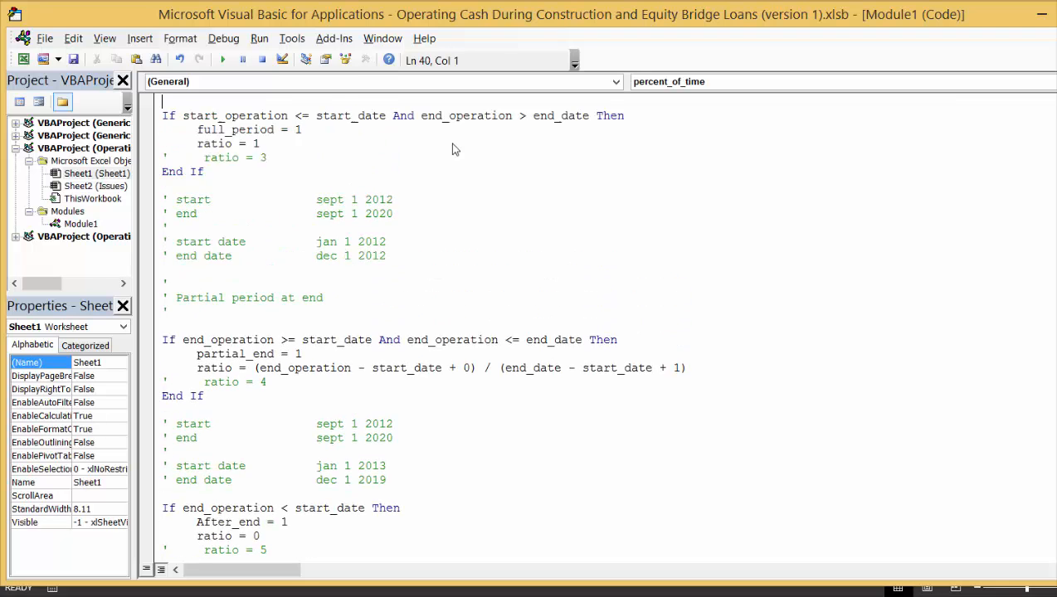
pyautogui.press('Up')
pyautogui.press('Up')
pyautogui.press('Up')
pyautogui.press('Up')
pyautogui.press('Up')
pyautogui.press('Up')
pyautogui.press('Up')
pyautogui.press('Up')
pyautogui.press('Up')
pyautogui.press('Up')
pyautogui.press('Up')
pyautogui.press('Up')
pyautogui.press('Up')
pyautogui.press('Up')
pyautogui.press('Up')
pyautogui.press('Up')
pyautogui.press('Up')
pyautogui.press('Up')
pyautogui.press('Up')
pyautogui.press('Up')
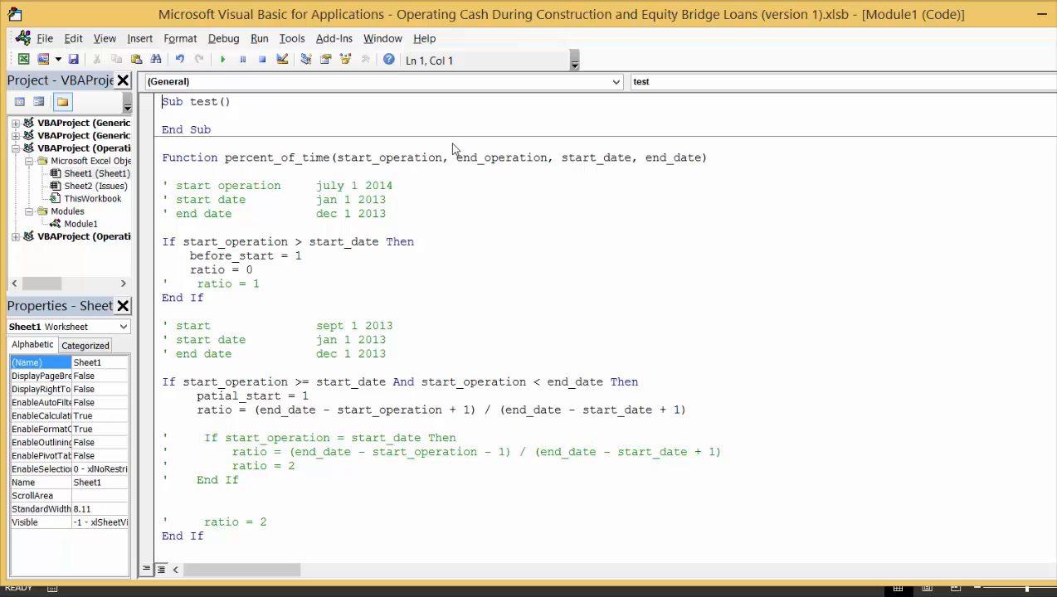
pyautogui.press('Down')
pyautogui.press('Down')
pyautogui.press('Down')
pyautogui.press('Down')
pyautogui.press('Down')
pyautogui.press('Down')
pyautogui.press('Down')
pyautogui.press('Down')
pyautogui.press('Down')
pyautogui.press('Down')
pyautogui.press('Down')
pyautogui.press('Down')
pyautogui.press('Down')
pyautogui.press('Down')
pyautogui.press('Down')
pyautogui.press('Down')
pyautogui.press('Down')
pyautogui.press('Down')
pyautogui.press('Down')
pyautogui.press('Down')
pyautogui.press('Down')
pyautogui.press('Down')
pyautogui.press('Down')
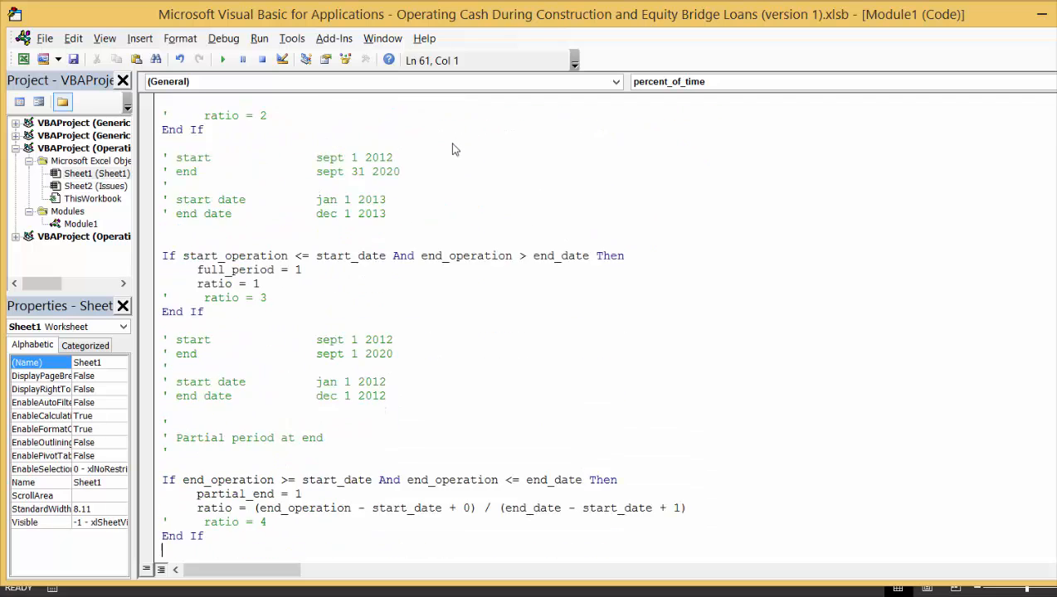
pyautogui.press('Down')
pyautogui.press('Down')
pyautogui.press('Down')
pyautogui.press('Down')
pyautogui.press('Down')
pyautogui.press('Down')
pyautogui.press('Down')
pyautogui.press('Down')
pyautogui.press('Down')
pyautogui.press('Down')
pyautogui.press('Down')
pyautogui.press('Down')
pyautogui.press('Down')
pyautogui.press('Down')
pyautogui.press('Down')
pyautogui.press('Down')
pyautogui.press('Down')
pyautogui.press('Down')
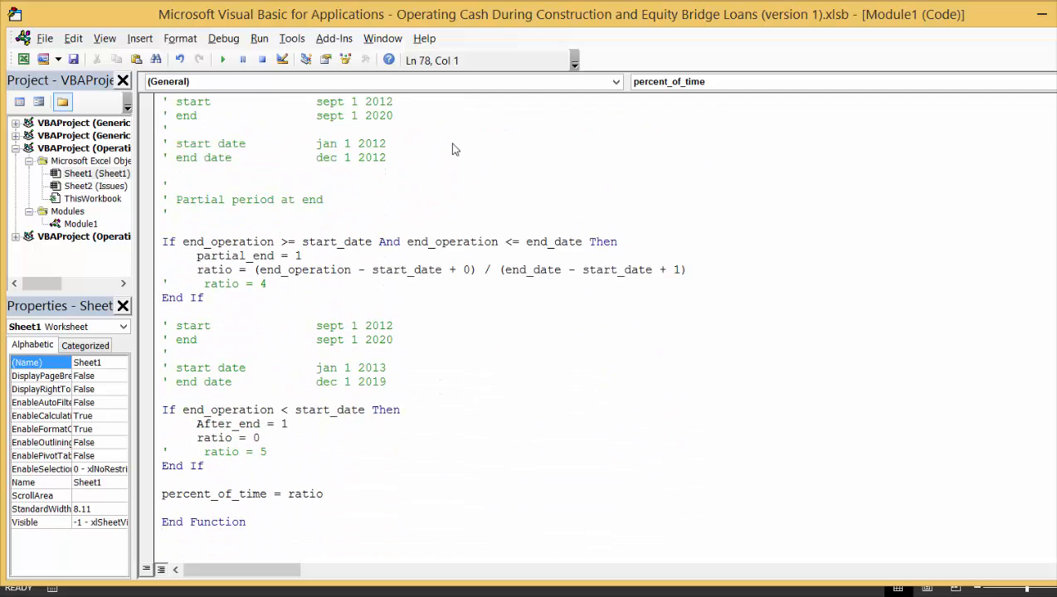
# Return to the Excel worksheet and start a percent_of_time formula for Phase 1 in G38, with its function arguments open for entry.
pyautogui.click(1040, 14)
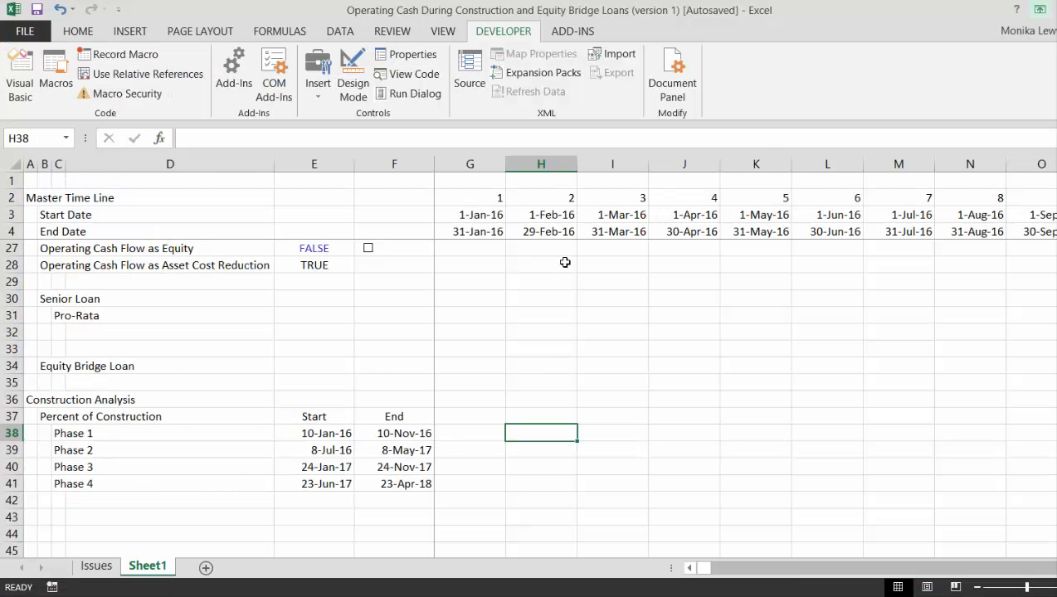
pyautogui.press('Left')
pyautogui.press('Left')
pyautogui.press('Right')
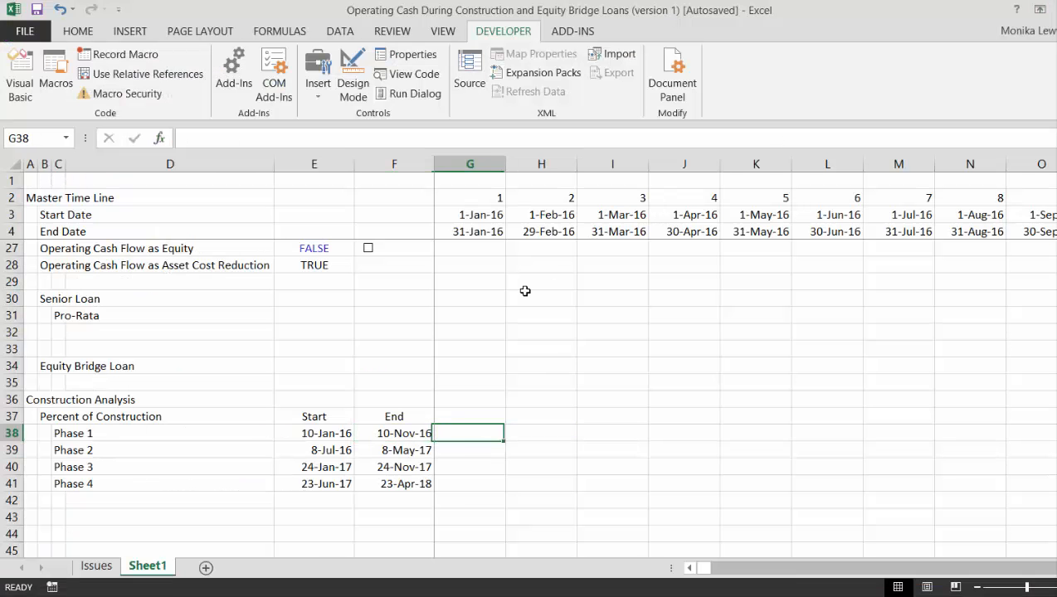
pyautogui.press('Right')
pyautogui.press('Left')
pyautogui.press('Left')
pyautogui.press('Right')
pyautogui.press('Left')
pyautogui.press('Right')
pyautogui.press('Right')
pyautogui.press('Left')
pyautogui.write('=p')
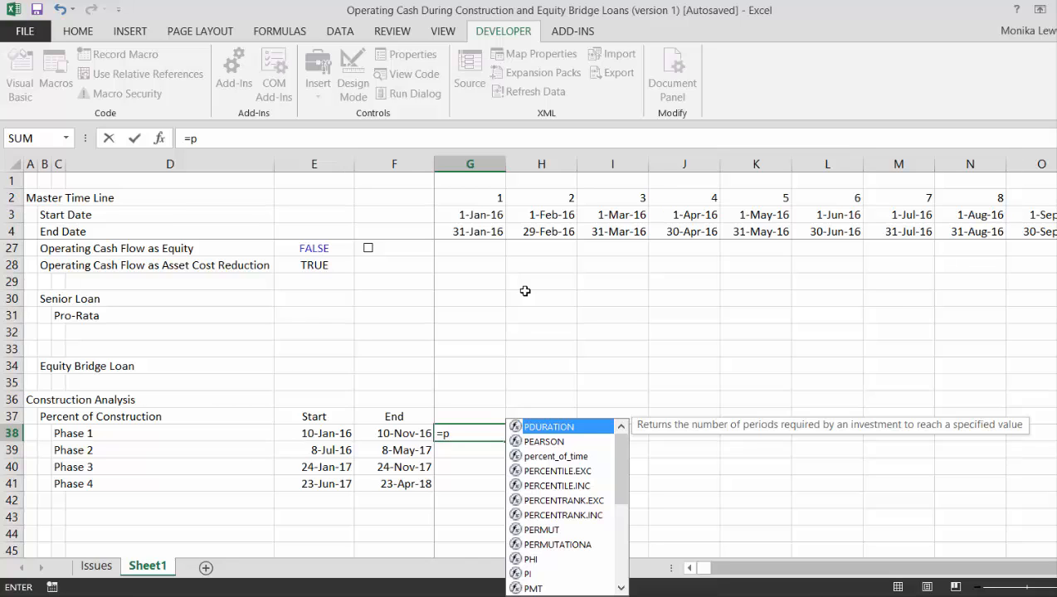
pyautogui.write('c')
pyautogui.press('BackSpace')
pyautogui.write('er')
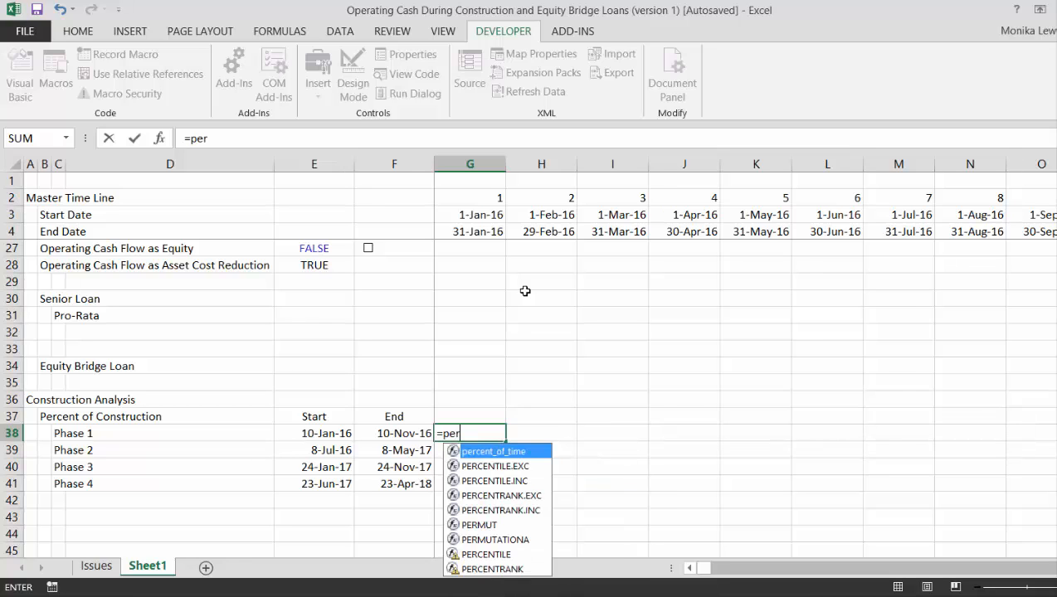
pyautogui.press('Tab')
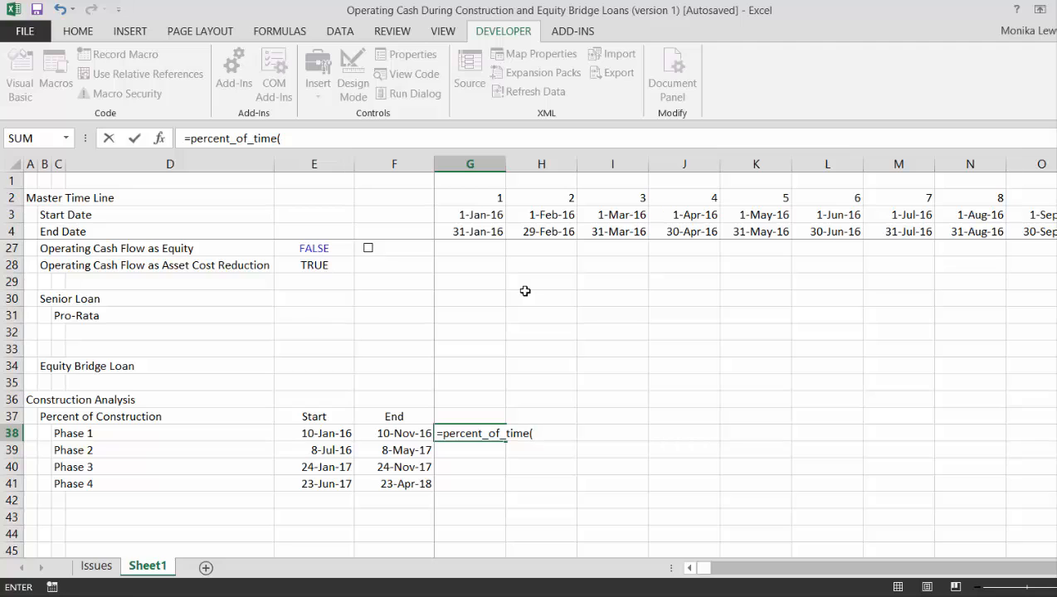
pyautogui.hotkey('ctrl', 'a')
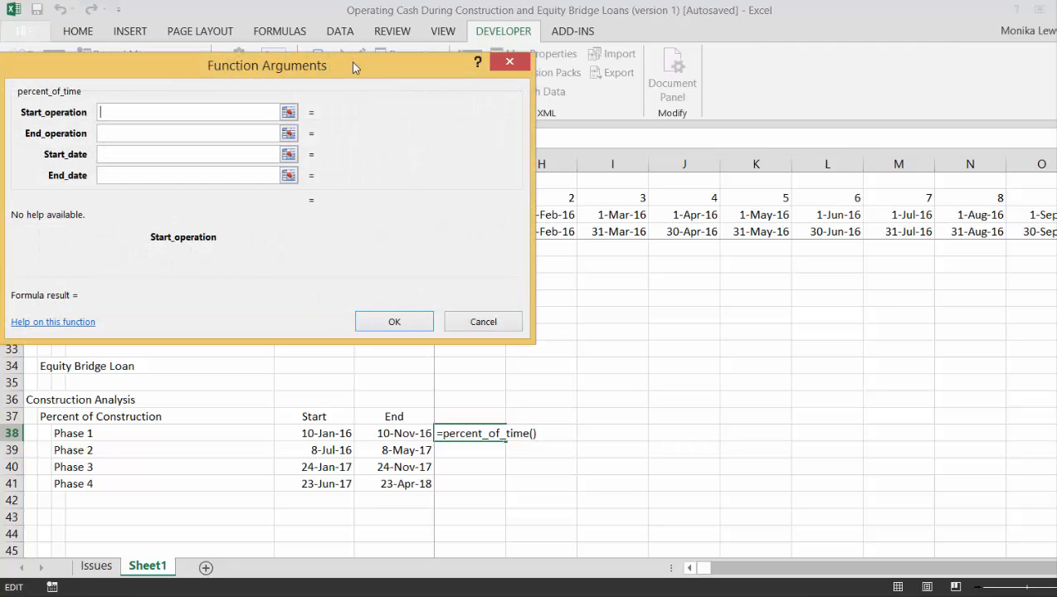
pyautogui.moveTo(353, 64); pyautogui.dragTo(1012, 74)
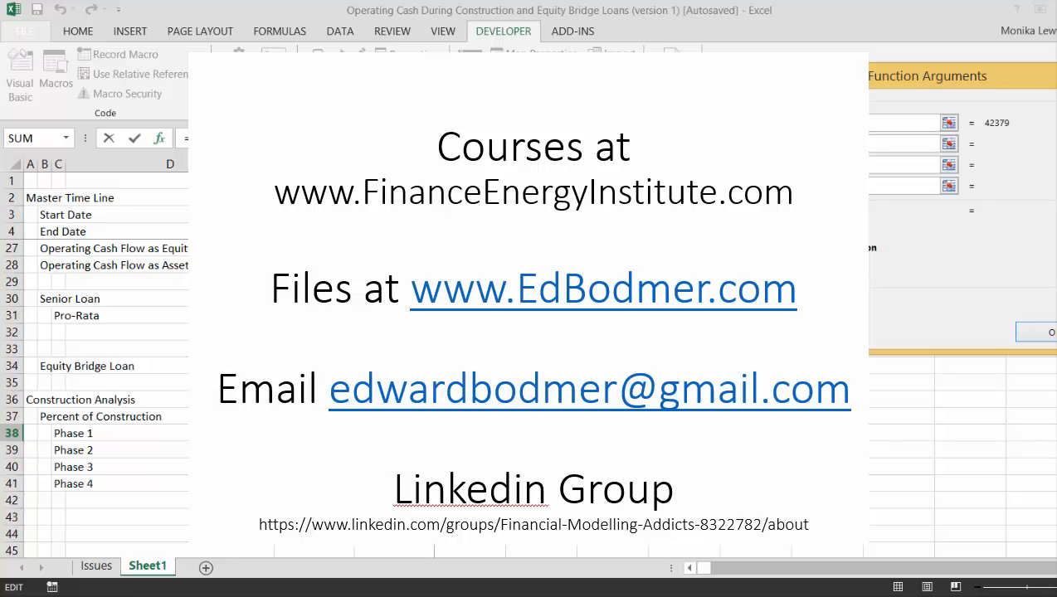
# Set Start_operation to $E38 and End_operation to $F38 in the Phase 1 percent_of_time formula.
pyautogui.click(315, 433)
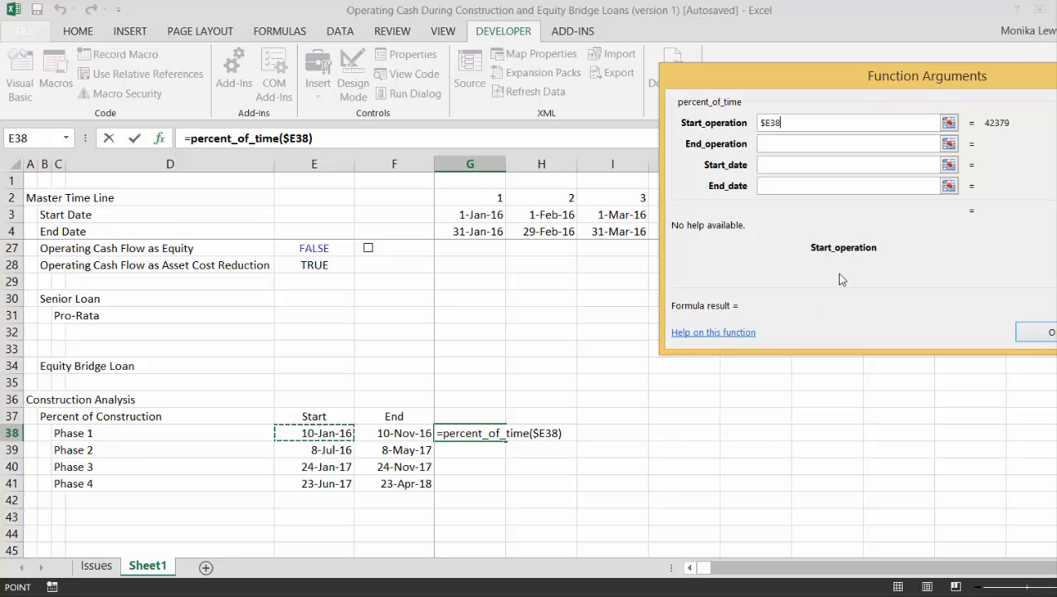
pyautogui.click(773, 139)
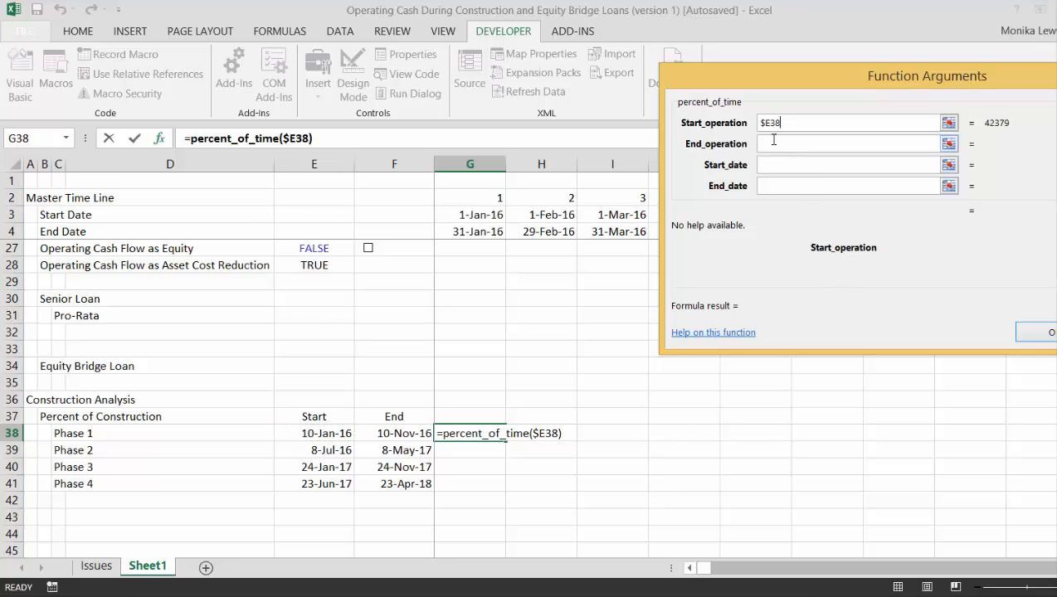
pyautogui.click(384, 433)
pyautogui.press('F4')
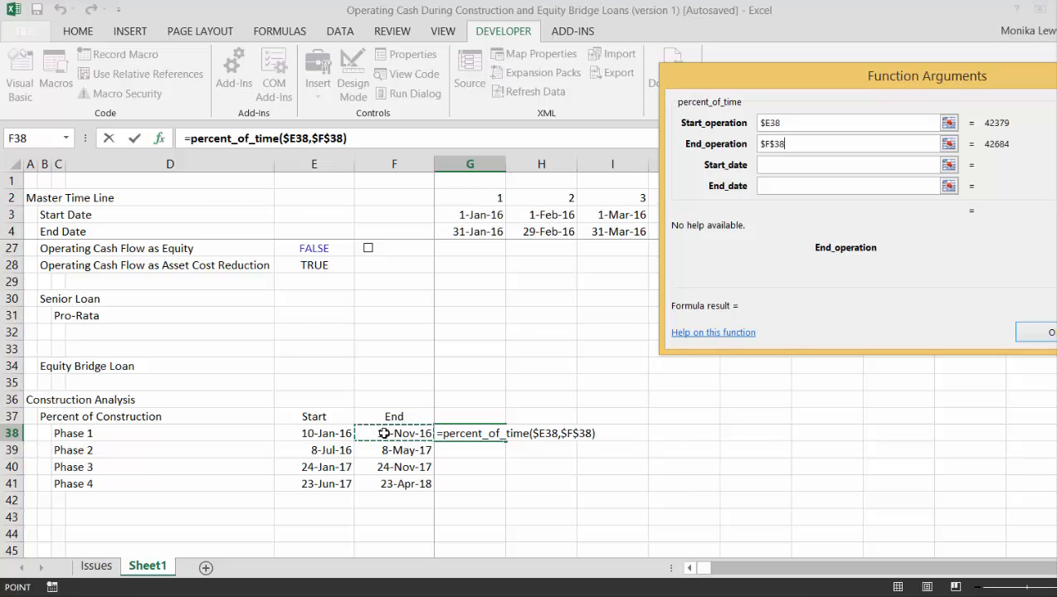
pyautogui.press('F4')
pyautogui.press('F4')
# Set Start_date to G$3 and End_date to G$4, completing the percent_of_time formula in G38.
pyautogui.click(774, 163)
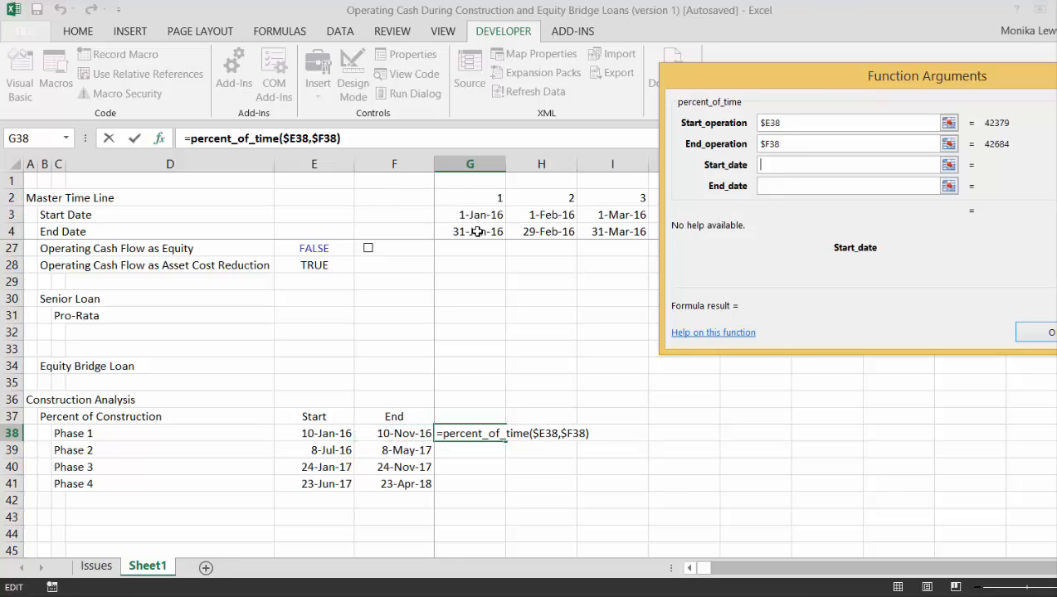
pyautogui.click(488, 215)
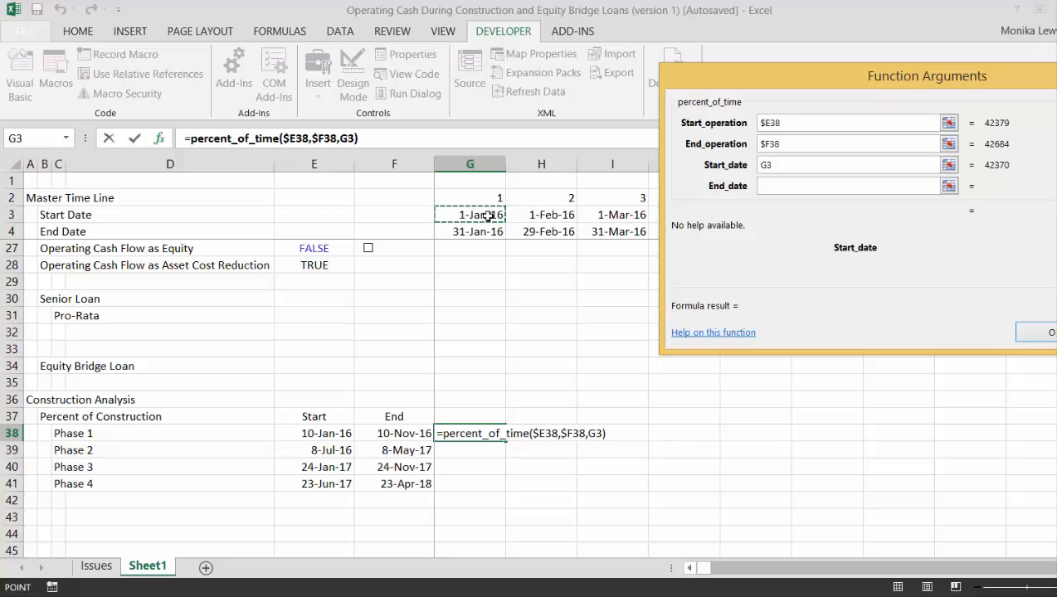
pyautogui.press('F4')
pyautogui.press('F4')
pyautogui.click(948, 186)
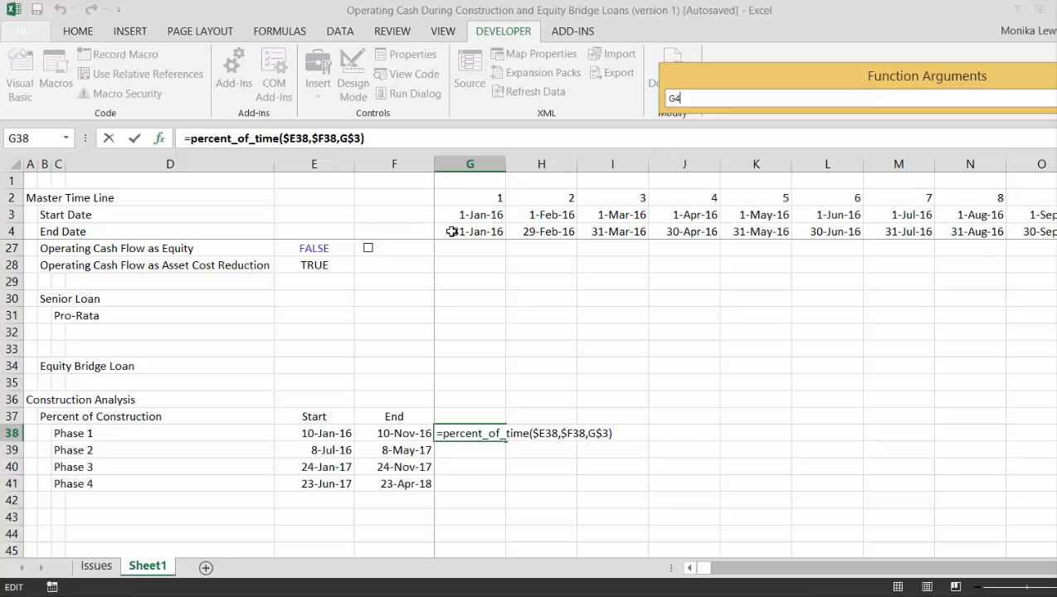
pyautogui.click(451, 232)
pyautogui.press('F4')
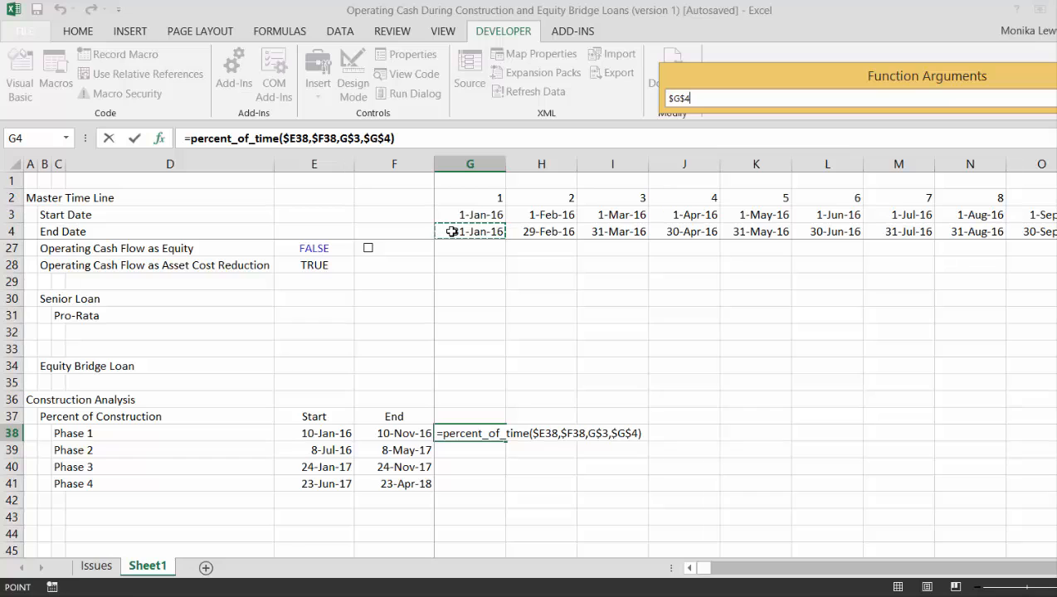
pyautogui.press('F4')
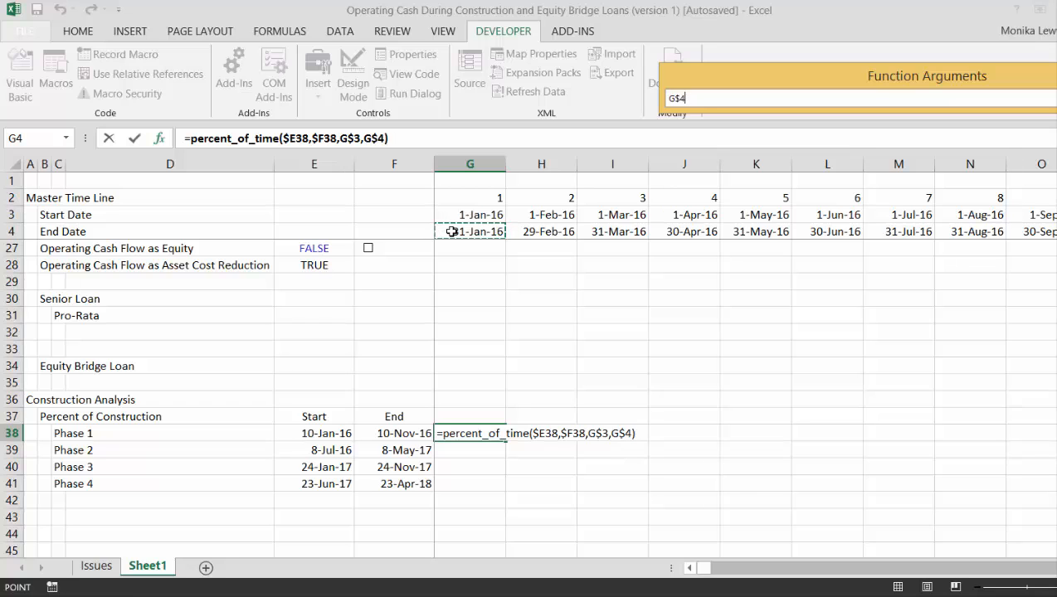
pyautogui.press('Return')
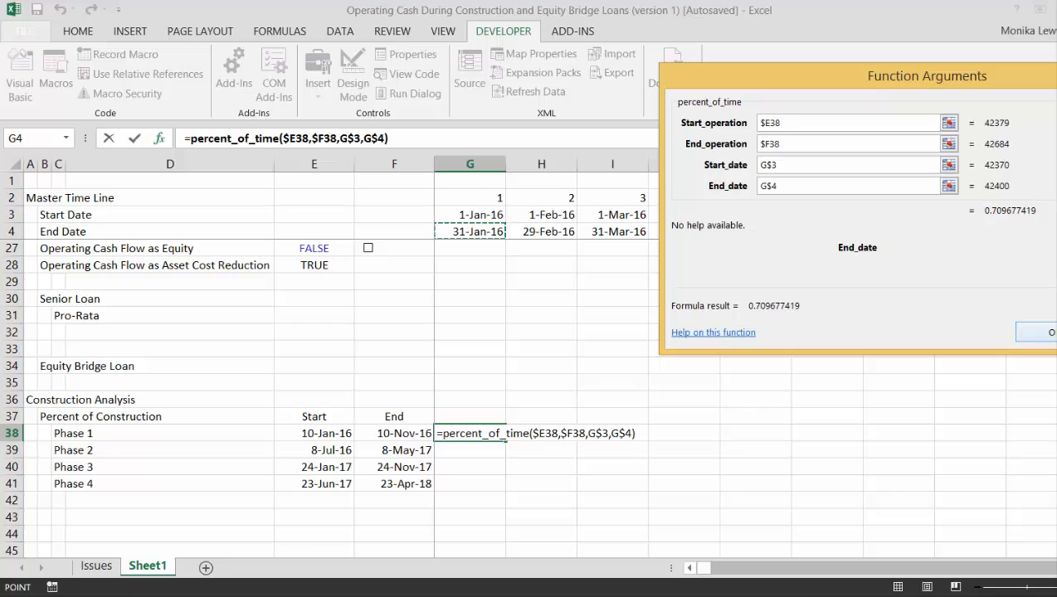
pyautogui.press('Return')
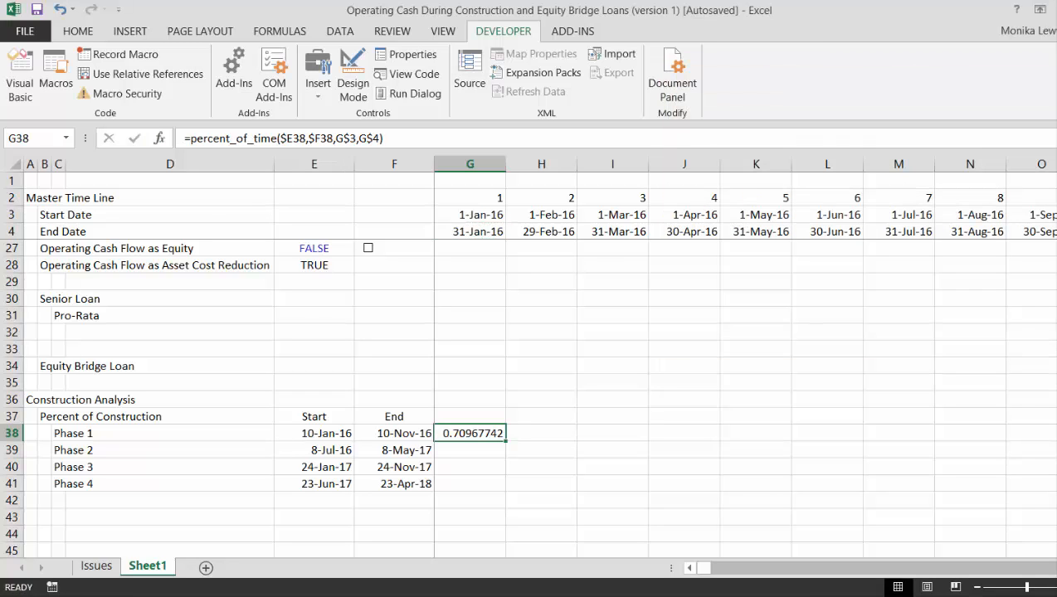
# Format the Phase 1 result in G38 as a percentage and fill the formula right across row 38.
pyautogui.hotkey('ctrl', 'shift', '5')
pyautogui.hotkey('ctrl', 'shift', 'Right')
pyautogui.hotkey('ctrl', 'r')
# Check the Phase 1 percentages along the monthly timeline against the phase's construction start and end dates.
pyautogui.press('Right')
pyautogui.press('Right')
pyautogui.press('Right')
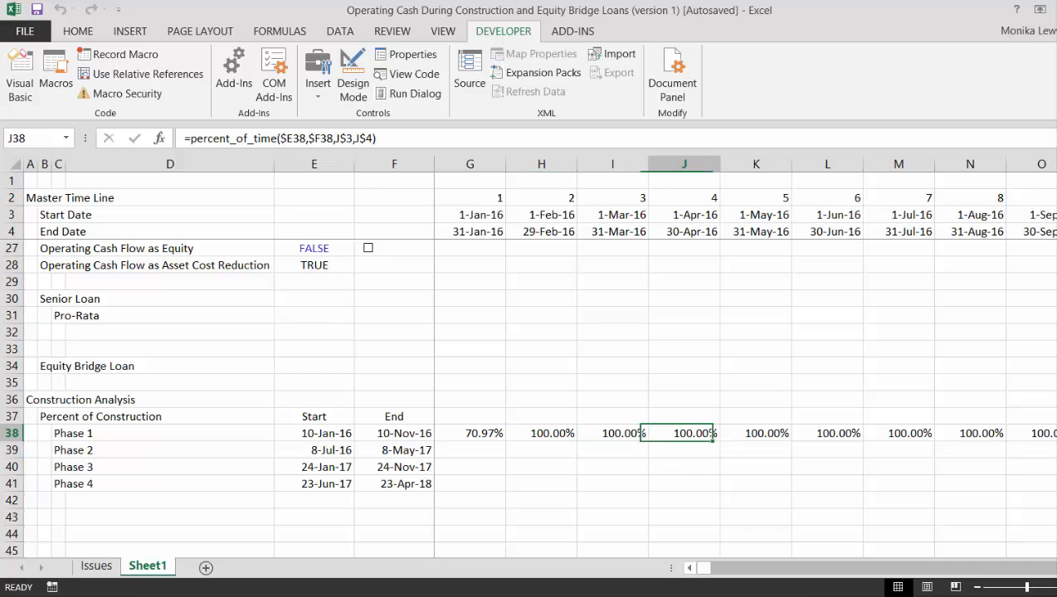
pyautogui.press('Right')
pyautogui.press('Right')
pyautogui.press('Right')
pyautogui.press('Right')
pyautogui.press('Right')
pyautogui.press('Right')
pyautogui.press('Right')
pyautogui.press('Right')
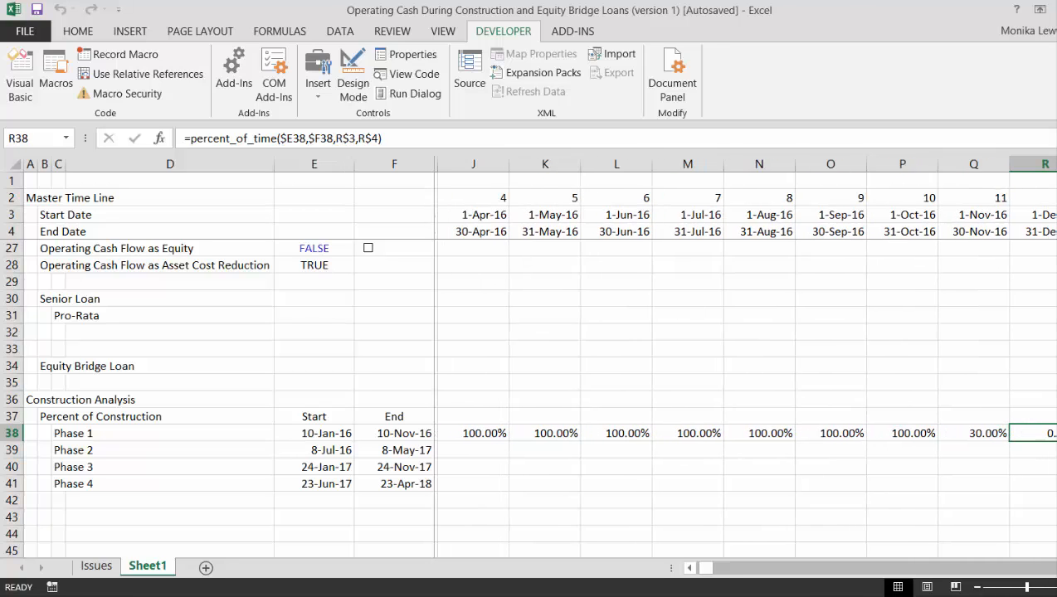
pyautogui.press('Right')
pyautogui.press('Left')
pyautogui.press('Left')
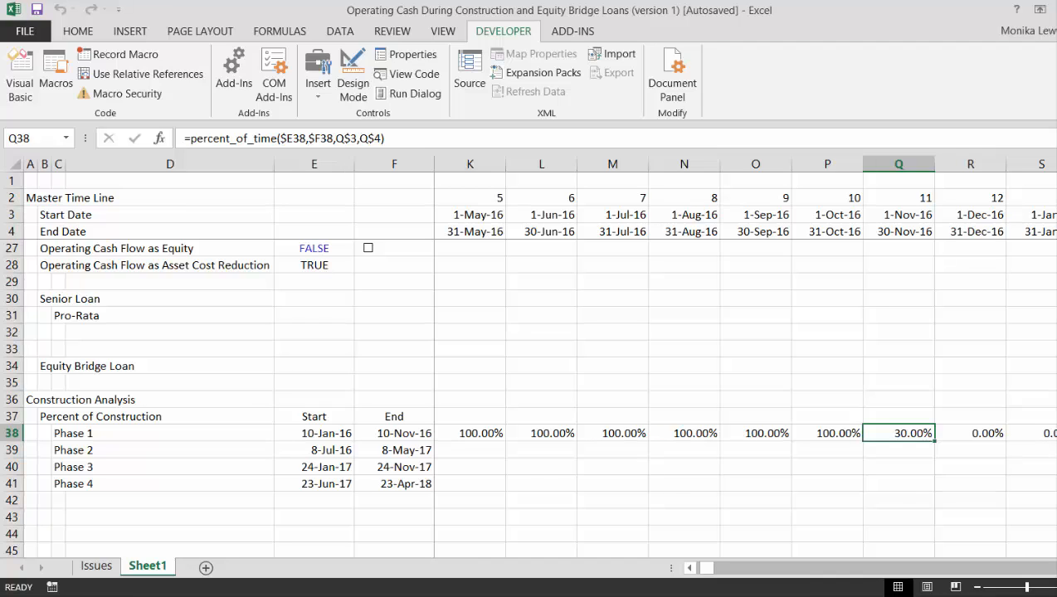
pyautogui.press('Left')
pyautogui.press('Left')
pyautogui.press('Left')
pyautogui.press('Left')
pyautogui.press('Left')
pyautogui.press('Left')
pyautogui.press('Left')
pyautogui.press('Left')
pyautogui.press('Left')
pyautogui.press('Left')
pyautogui.press('Left')
pyautogui.press('Left')
pyautogui.press('Left')
pyautogui.press('Left')
pyautogui.press('Left')
pyautogui.press('Left')
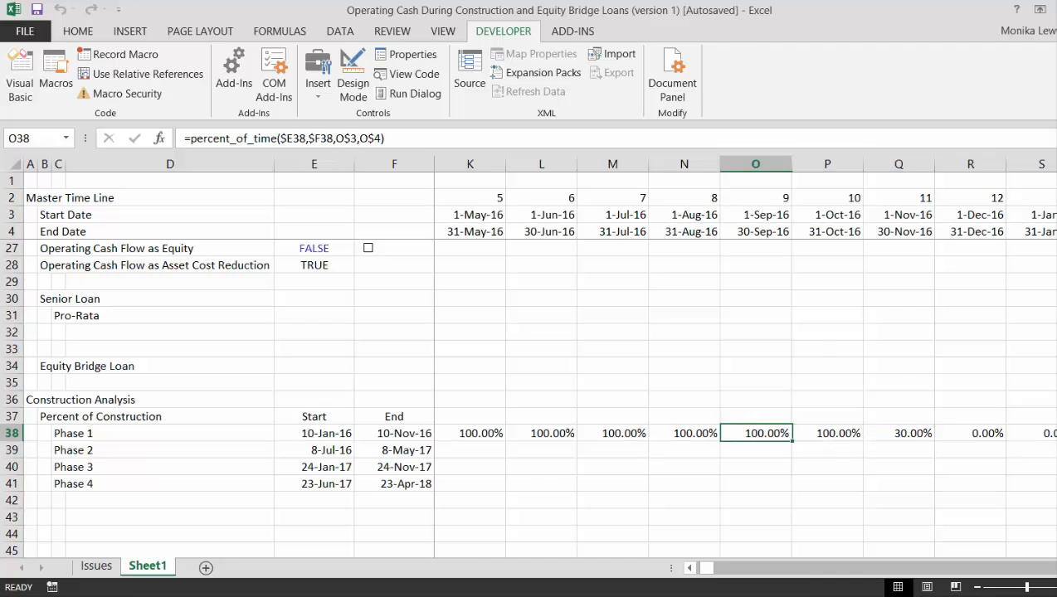
pyautogui.press('Right')
pyautogui.press('Right')
pyautogui.press('Right')
pyautogui.press('Right')
pyautogui.press('Right')
pyautogui.press('Right')
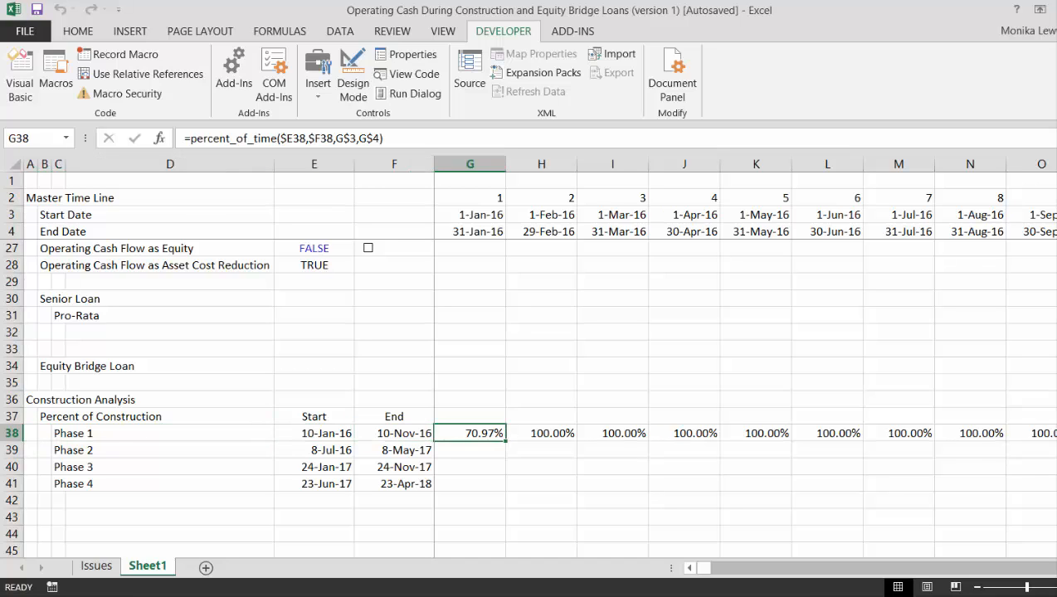
# Fill the percent_of_time formula from G38 down to G41 for Phases 2, 3 and 4.
pyautogui.hotkey('shift', 'Down')
pyautogui.hotkey('shift', 'Down')
pyautogui.hotkey('shift', 'Down')
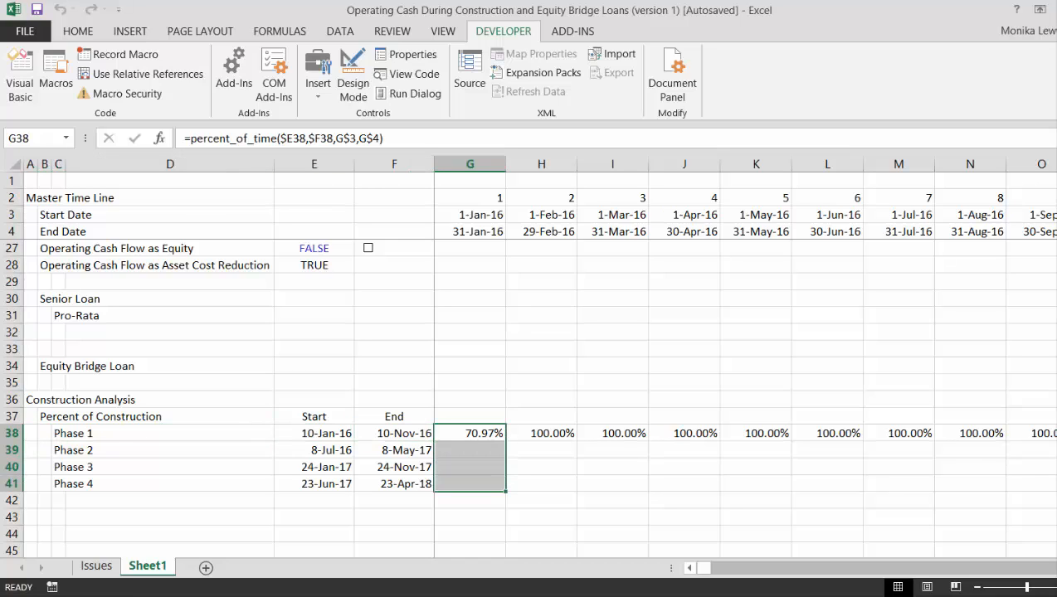
pyautogui.hotkey('ctrl', 'd')
pyautogui.press('Down')
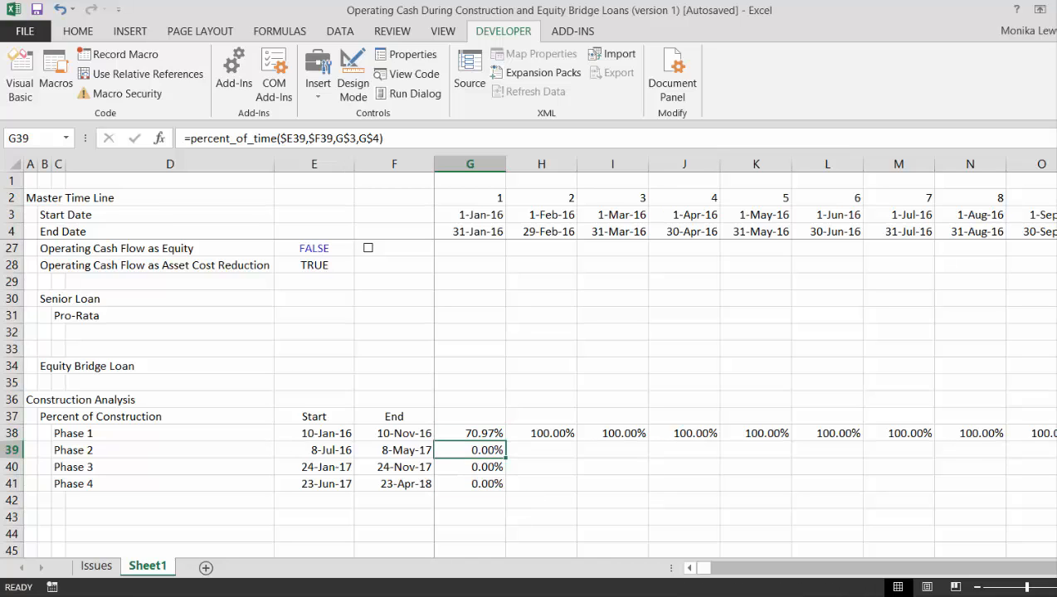
# Fill the percent_of_time formulas in G39:G41 right across the monthly timeline for Phases 2, 3 and 4.
pyautogui.hotkey('shift', 'Down')
pyautogui.hotkey('shift', 'Down')
pyautogui.hotkey('ctrl', 'd')
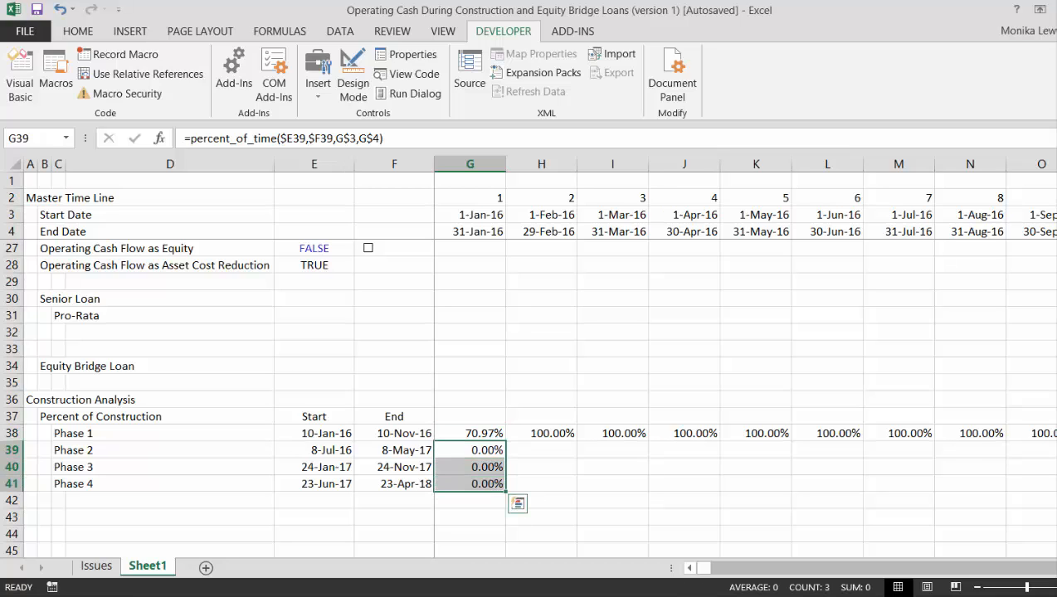
pyautogui.hotkey('ctrl', 'shift', 'r')
# Check the Phase 2 percentages along row 39 against the phase's construction start and end dates.
pyautogui.press('Right')
pyautogui.press('Right')
pyautogui.press('Right')
pyautogui.press('Right')
pyautogui.press('Right')
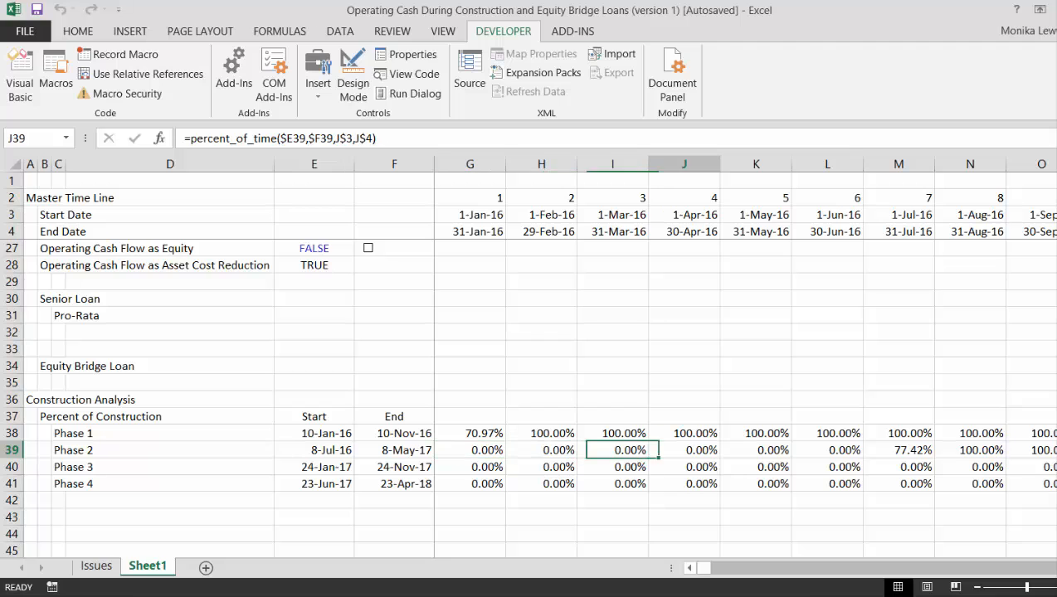
pyautogui.press('Right')
pyautogui.press('Right')
pyautogui.press('Right')
pyautogui.press('Right')
pyautogui.press('Right')
pyautogui.press('Right')
pyautogui.press('Right')
pyautogui.press('Right')
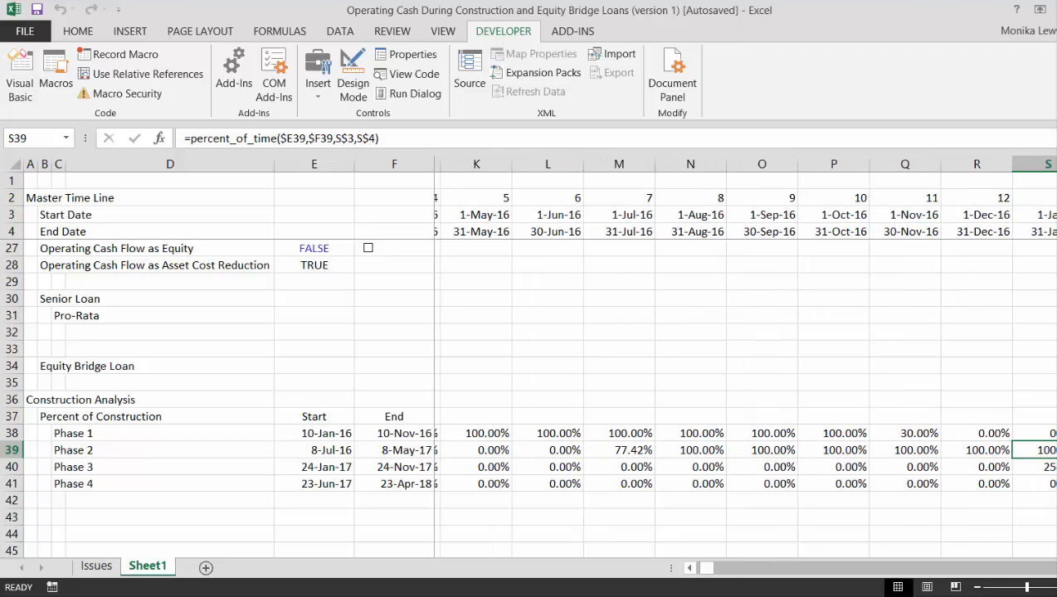
pyautogui.press('Right')
pyautogui.press('Left')
pyautogui.press('Left')
pyautogui.press('Left')
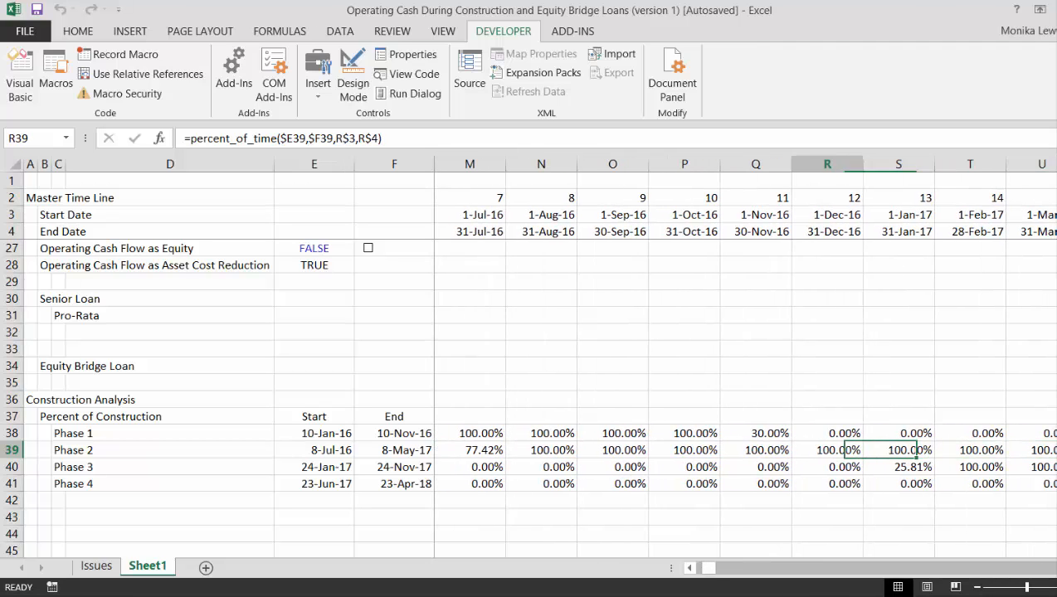
pyautogui.press('Right')
pyautogui.press('Right')
pyautogui.press('Right')
pyautogui.press('Left')
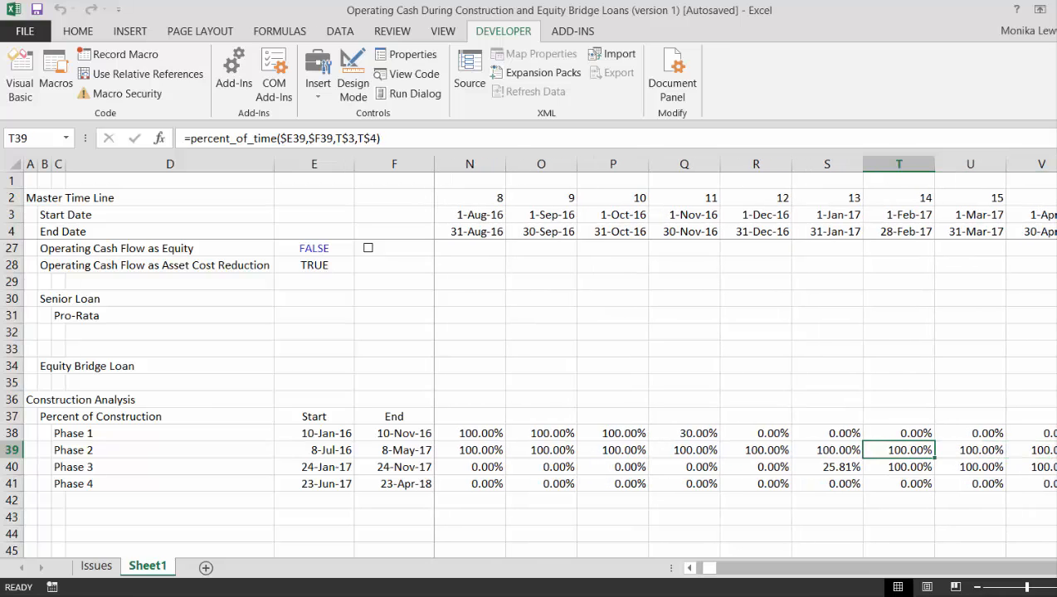
# Check the Phase 3 percentages along row 40 against the phase's construction dates.
pyautogui.press('Down')
pyautogui.press('Left')
pyautogui.press('Right')
pyautogui.press('Right')
pyautogui.press('Right')
pyautogui.press('Right')
pyautogui.press('Right')
pyautogui.press('Right')
pyautogui.press('Right')
pyautogui.press('Right')
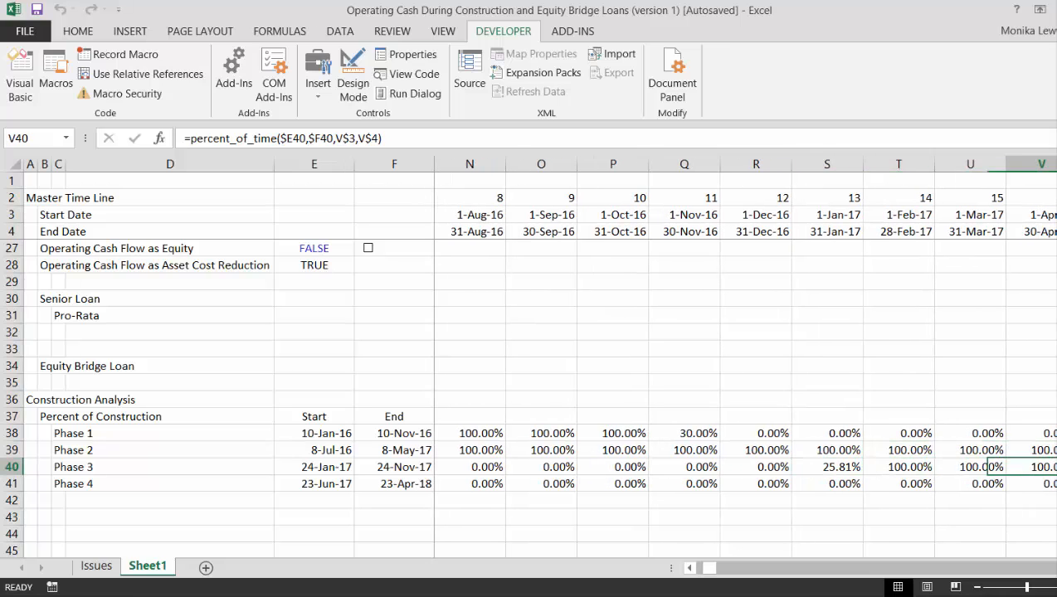
# Check the Phase 4 percentages along row 41 through the month construction ends.
pyautogui.press('Down')
pyautogui.press('Left')
pyautogui.press('Left')
pyautogui.press('Left')
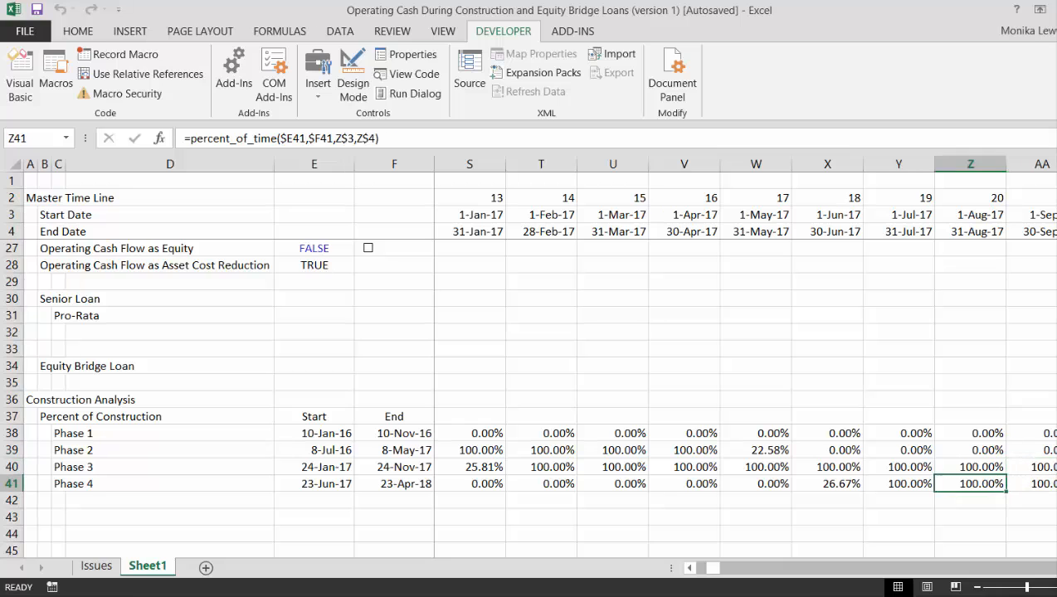
pyautogui.press('Right')
pyautogui.press('Right')
pyautogui.press('Right')
pyautogui.press('Right')
pyautogui.press('Right')
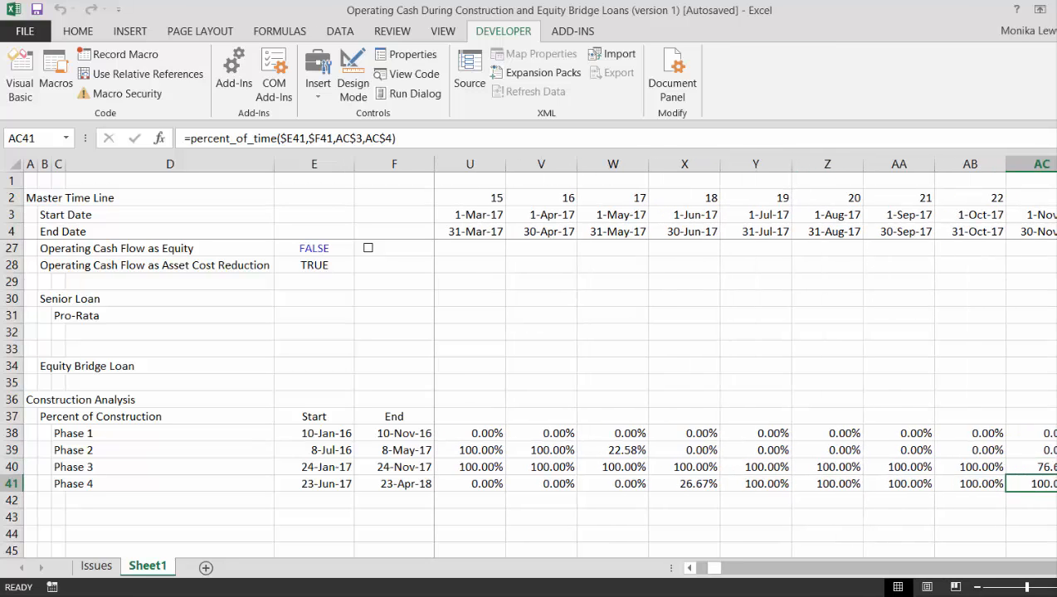
pyautogui.press('Left')
pyautogui.press('Left')
pyautogui.press('Right')
pyautogui.press('Right')
pyautogui.press('Right')
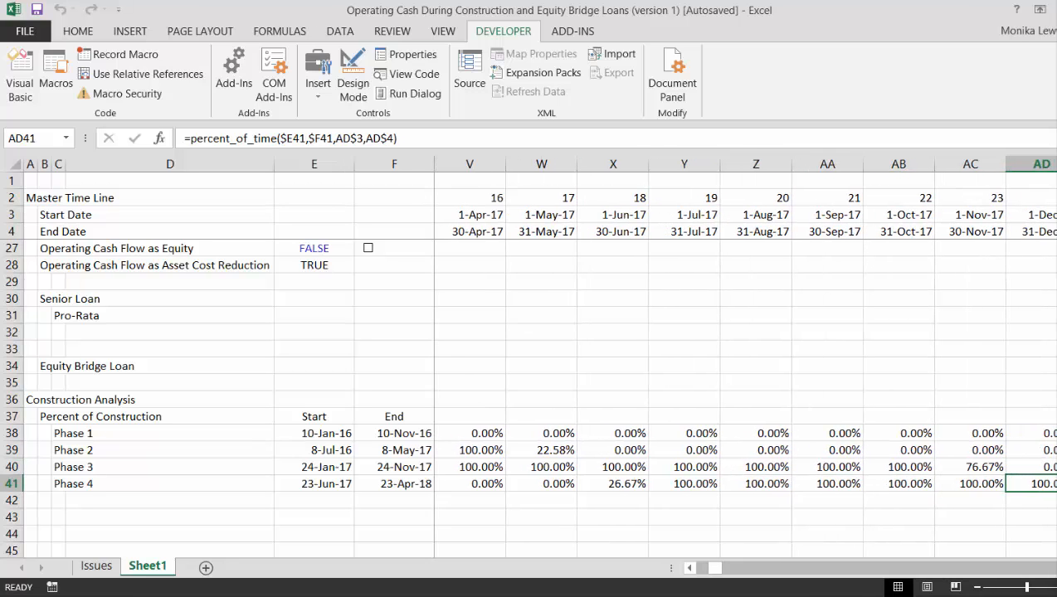
pyautogui.press('Right')
pyautogui.press('Right')
pyautogui.press('Right')
pyautogui.press('Right')
pyautogui.press('Right')
pyautogui.press('Right')
pyautogui.press('Left')
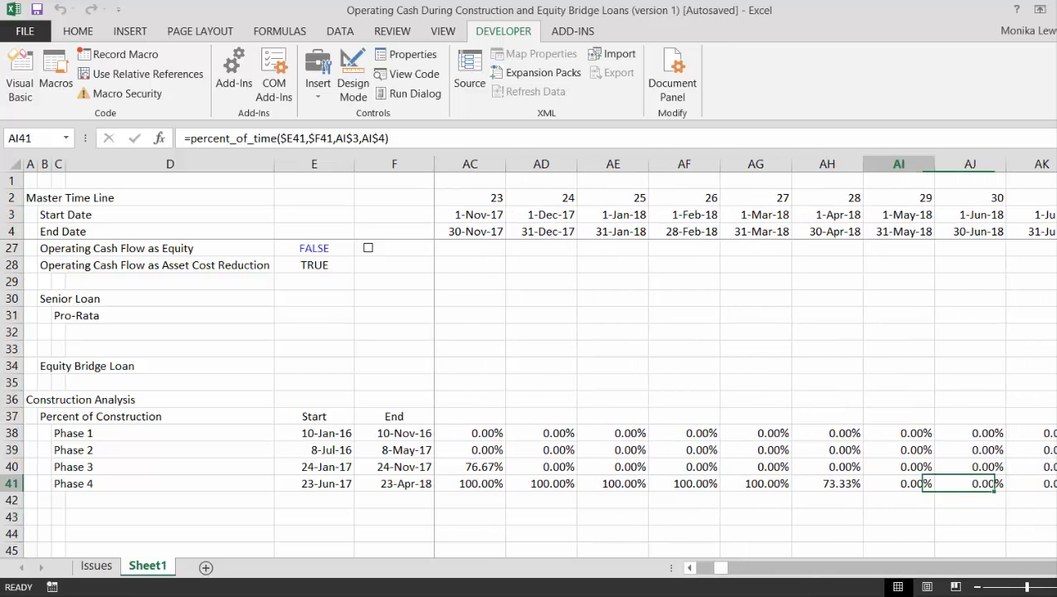
# Enter the heading "Construction Expenditures" in B43, below the Percent of Construction block.
pyautogui.press('Left')
pyautogui.press('Left')
pyautogui.press('Left')
pyautogui.press('Left')
pyautogui.press('Left')
pyautogui.press('Left')
pyautogui.press('Left')
pyautogui.press('Left')
pyautogui.press('Left')
pyautogui.press('Left')
pyautogui.press('Left')
pyautogui.press('Left')
pyautogui.press('Left')
pyautogui.press('Left')
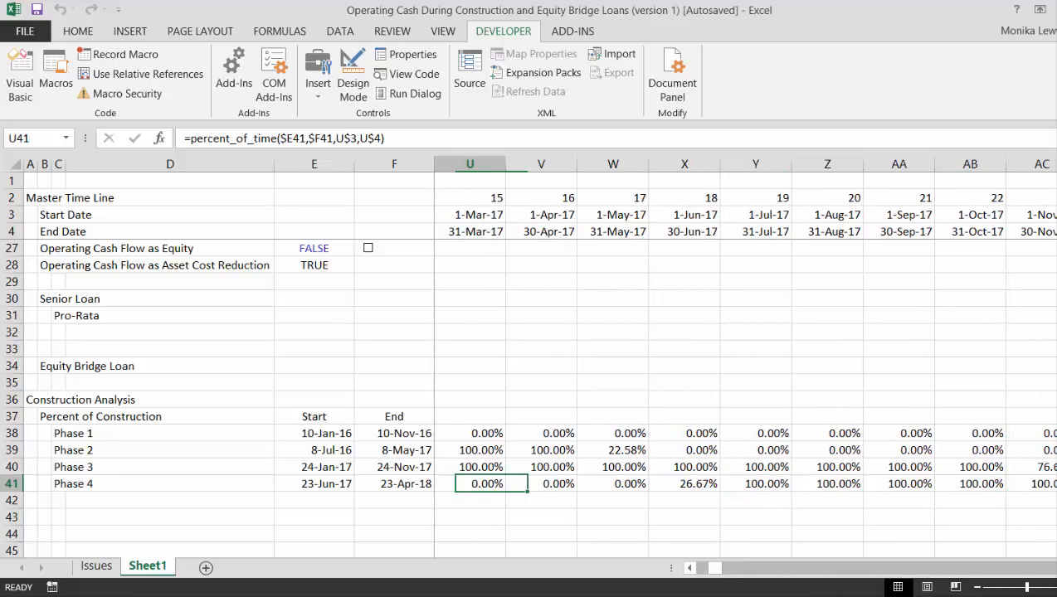
pyautogui.press('Left')
pyautogui.press('Left')
pyautogui.press('Left')
pyautogui.press('Left')
pyautogui.press('Left')
pyautogui.press('Left')
pyautogui.press('Left')
pyautogui.press('Left')
pyautogui.press('Left')
pyautogui.press('Left')
pyautogui.press('Left')
pyautogui.press('Left')
pyautogui.press('Left')
pyautogui.press('Left')
pyautogui.press('Left')
pyautogui.press('Left')
pyautogui.press('Left')
pyautogui.press('Left')
pyautogui.press('Left')
pyautogui.press('Left')
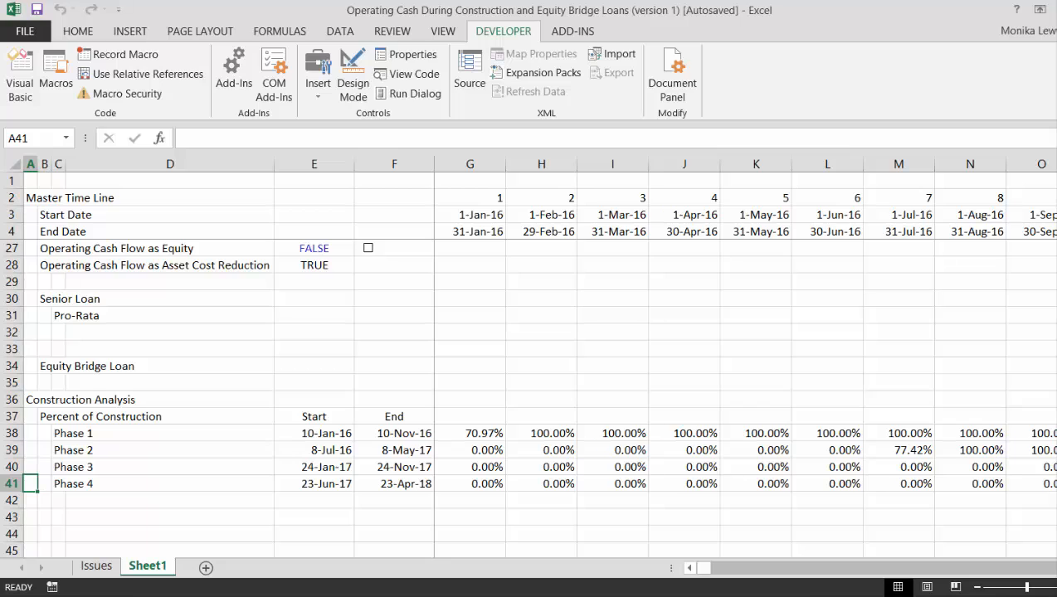
pyautogui.press('Down')
pyautogui.press('Down')
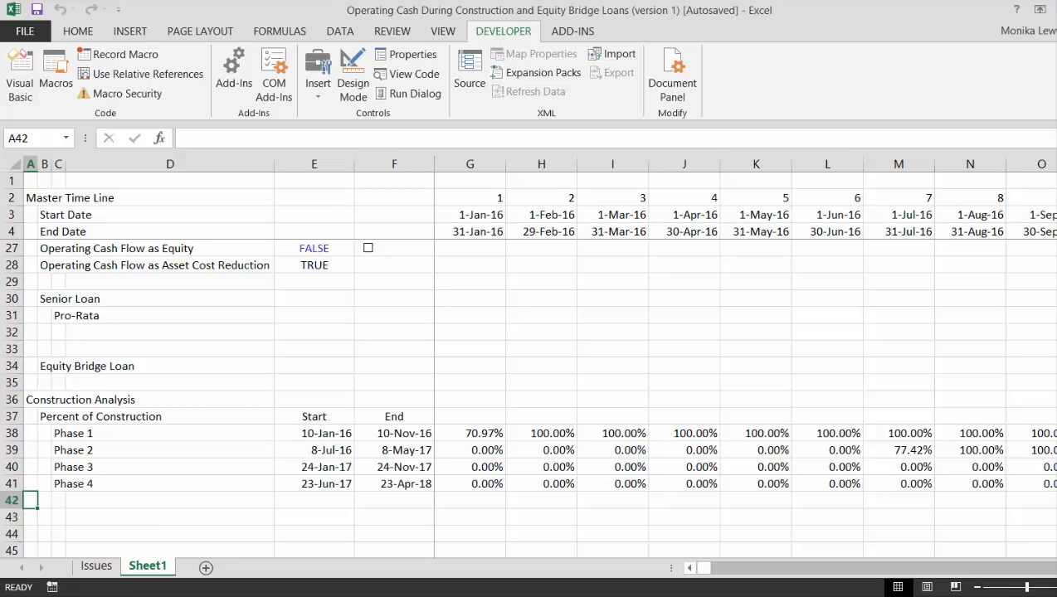
pyautogui.press('Right')
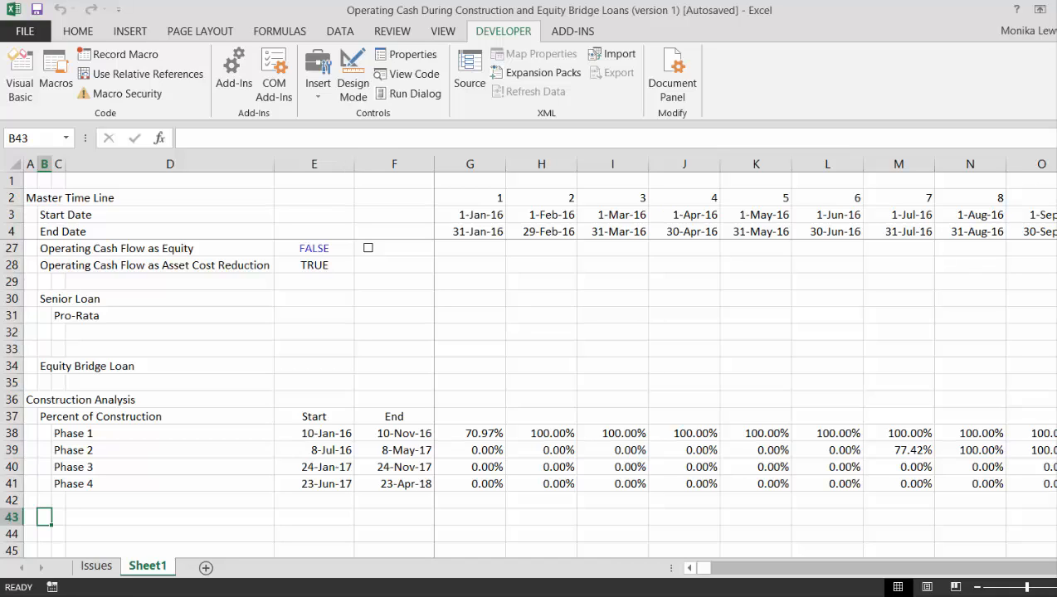
pyautogui.write('Constr')
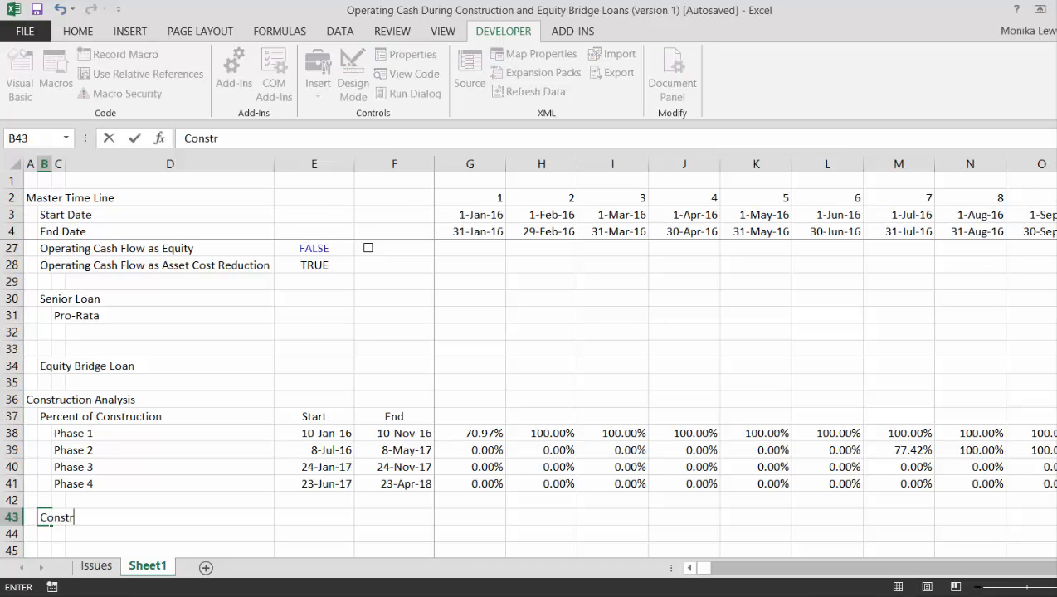
pyautogui.write('uction Expe')
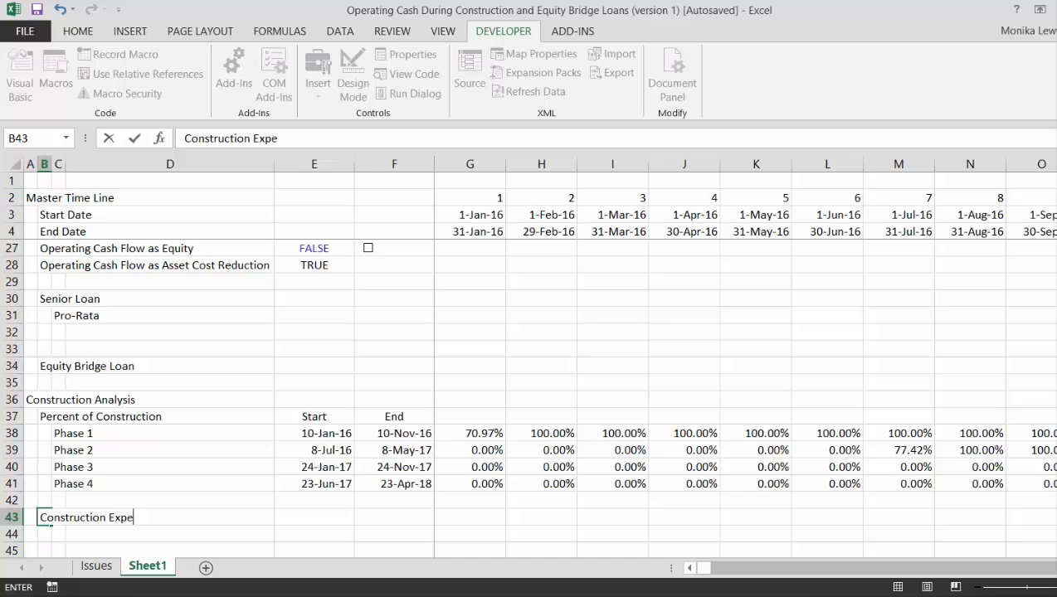
pyautogui.write('nditures')
pyautogui.press('Return')
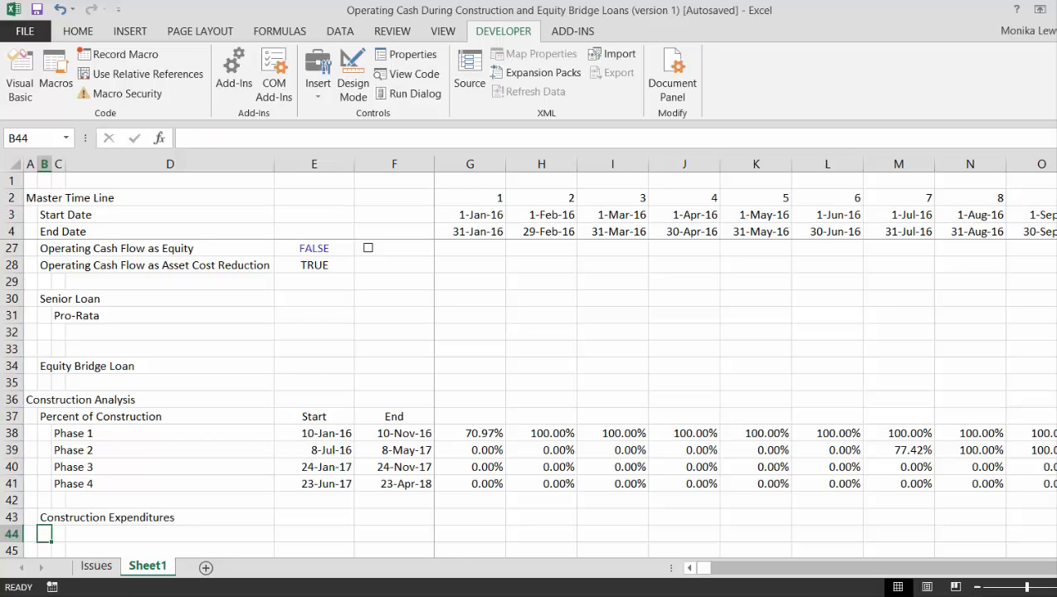
# Link C44 to the Phase 1 label with =C38 and fill it down to C47 for all four phases.
pyautogui.press('Up')
pyautogui.press('Down')
pyautogui.press('Up')
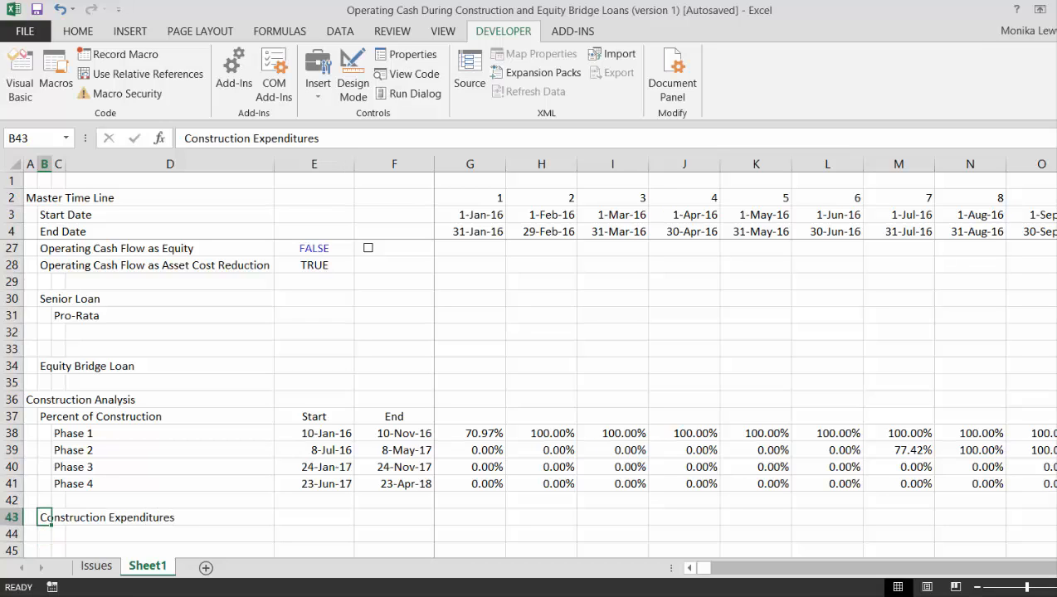
pyautogui.press('Down')
pyautogui.press('Right')
pyautogui.write('=')
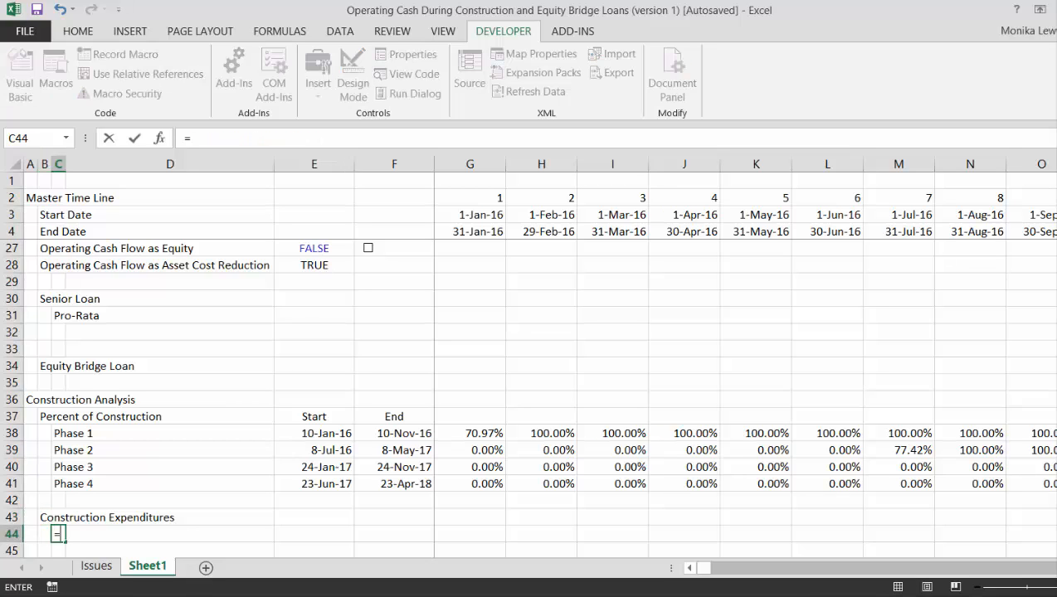
pyautogui.press('Up')
pyautogui.press('Up')
pyautogui.press('Up')
pyautogui.press('Up')
pyautogui.press('Up')
pyautogui.press('Up')
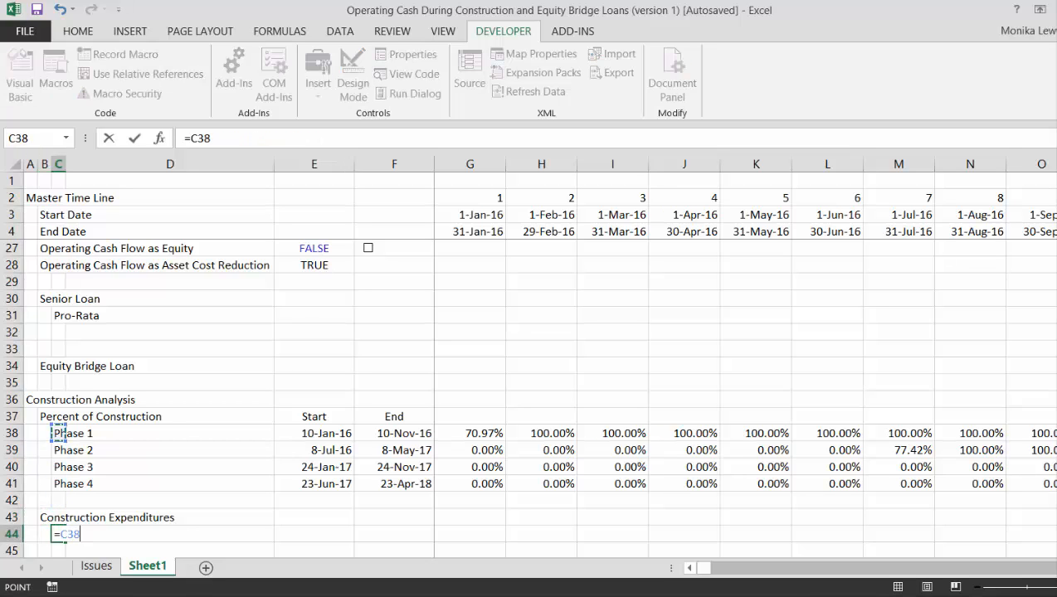
pyautogui.press('Return')
pyautogui.press('Up')
pyautogui.hotkey('shift', 'Down')
pyautogui.hotkey('shift', 'Down')
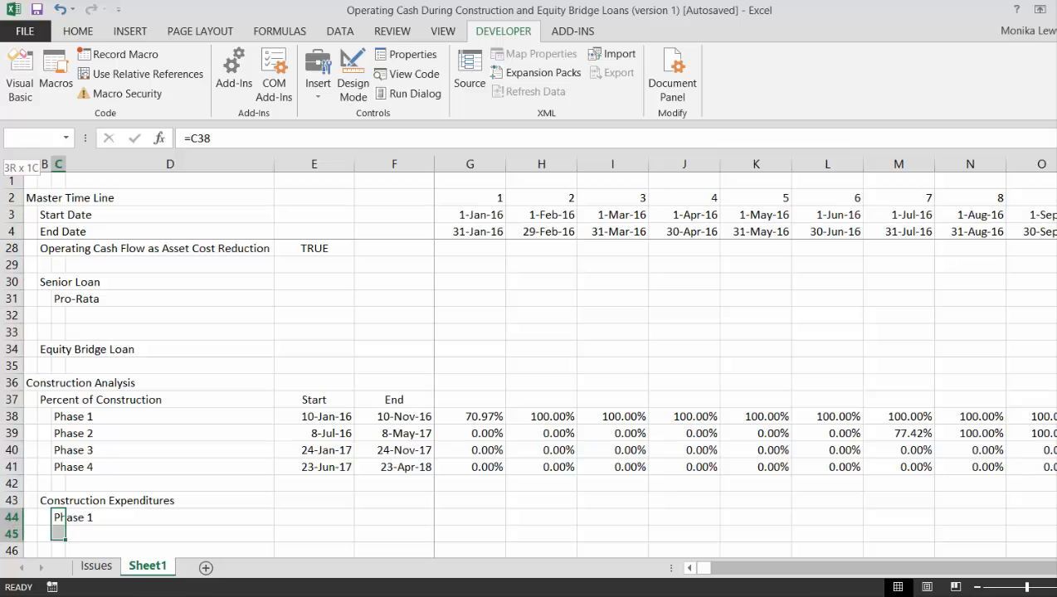
pyautogui.hotkey('shift', 'Down')
pyautogui.hotkey('ctrl', 'd')
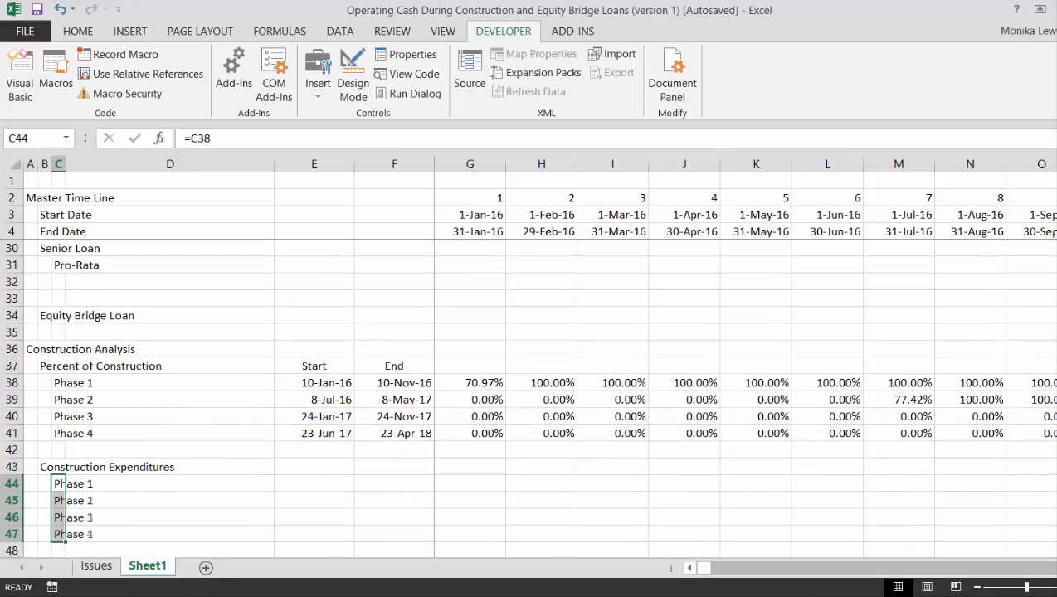
# Link E44 in the Phase 1 expenditures row to the Phase 1 Capacity MW input with =F11.
pyautogui.press('Right')
pyautogui.press('Right')
pyautogui.write('=')
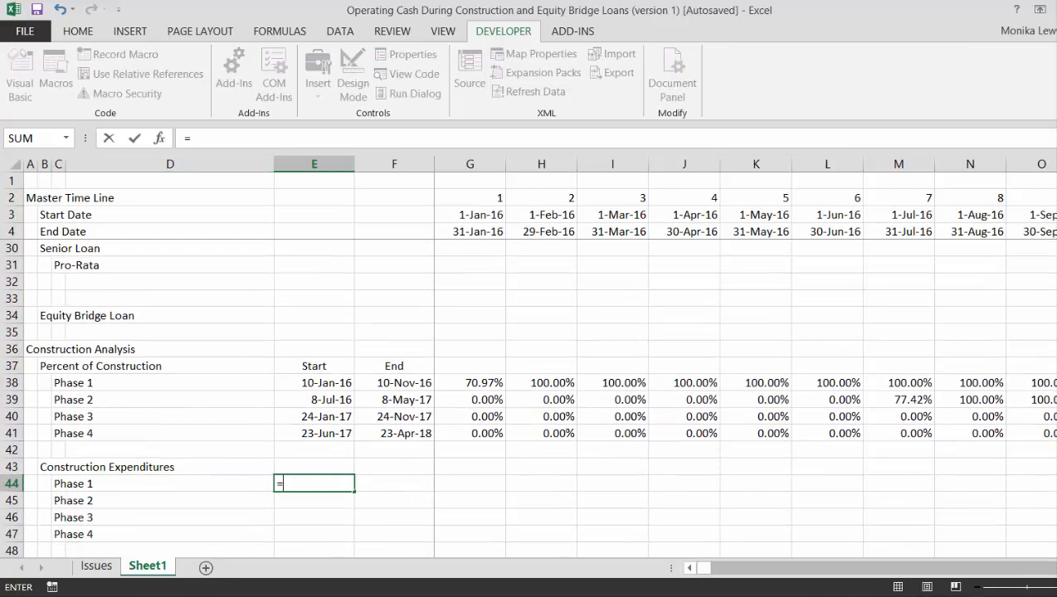
pyautogui.press('Up')
pyautogui.press('Up')
pyautogui.press('Up')
pyautogui.press('Up')
pyautogui.press('Up')
pyautogui.press('Up')
pyautogui.press('Up')
pyautogui.press('Up')
pyautogui.press('Up')
pyautogui.press('Up')
pyautogui.press('Up')
pyautogui.press('Up')
pyautogui.press('Up')
pyautogui.press('Up')
pyautogui.press('Up')
pyautogui.press('Up')
pyautogui.press('Up')
pyautogui.press('Up')
pyautogui.press('Up')
pyautogui.press('Up')
pyautogui.press('Up')
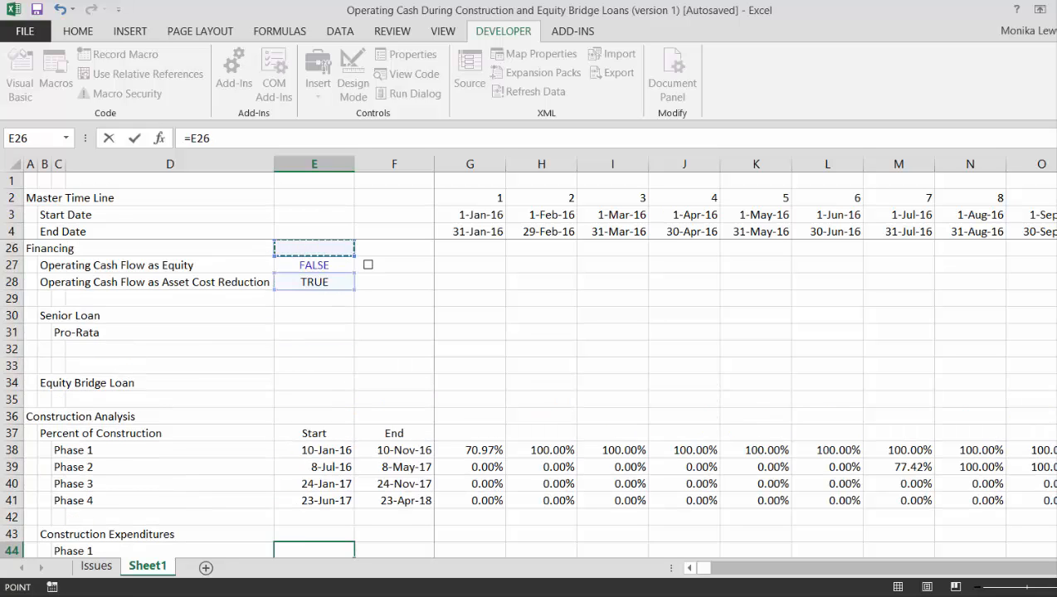
pyautogui.press('Up')
pyautogui.press('Up')
pyautogui.press('Up')
pyautogui.press('Up')
pyautogui.press('Up')
pyautogui.press('Up')
pyautogui.press('Up')
pyautogui.press('Up')
pyautogui.press('Up')
pyautogui.press('Up')
pyautogui.press('Up')
pyautogui.press('Up')
pyautogui.press('Up')
pyautogui.press('Up')
pyautogui.press('Up')
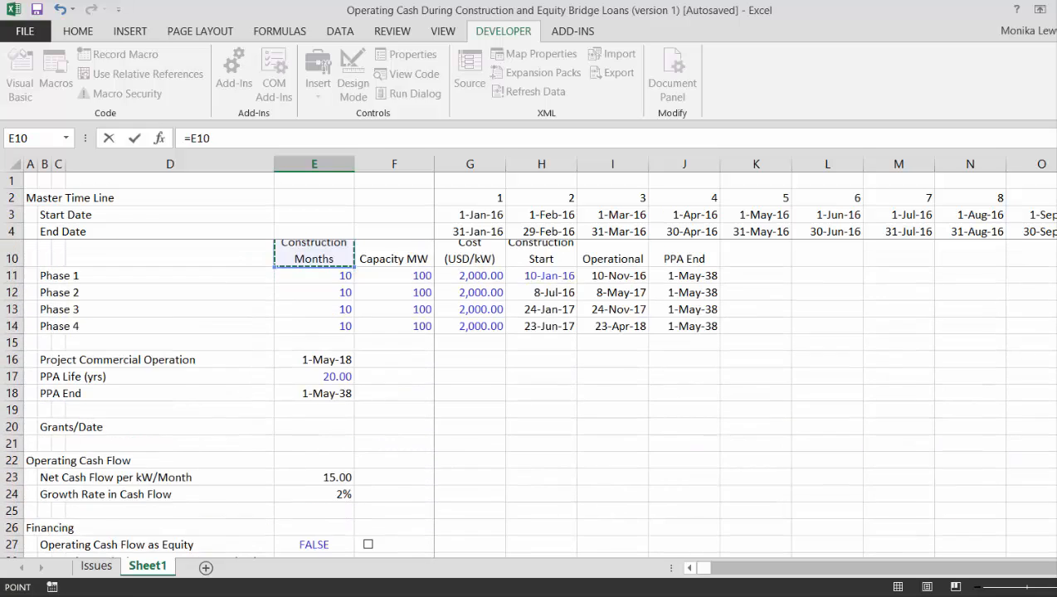
pyautogui.press('Down')
pyautogui.press('Down')
pyautogui.press('Down')
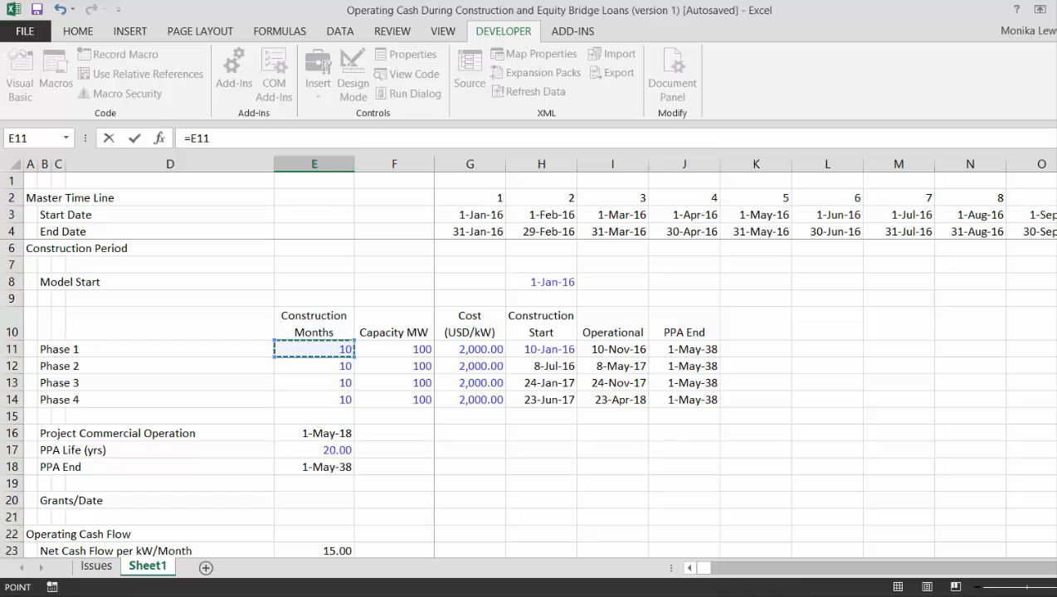
pyautogui.press('Right')
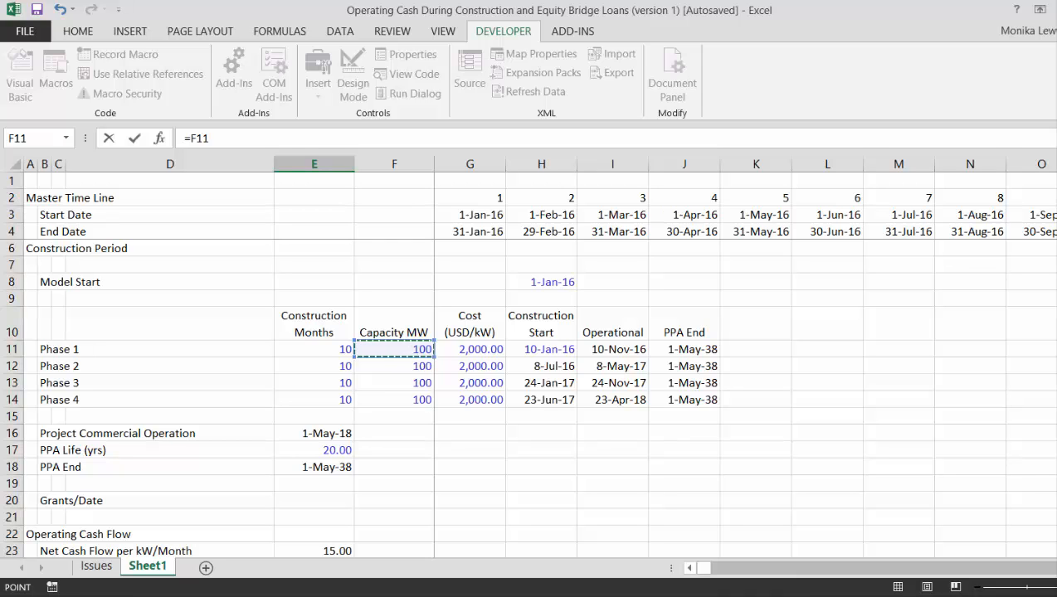
pyautogui.press('Return')
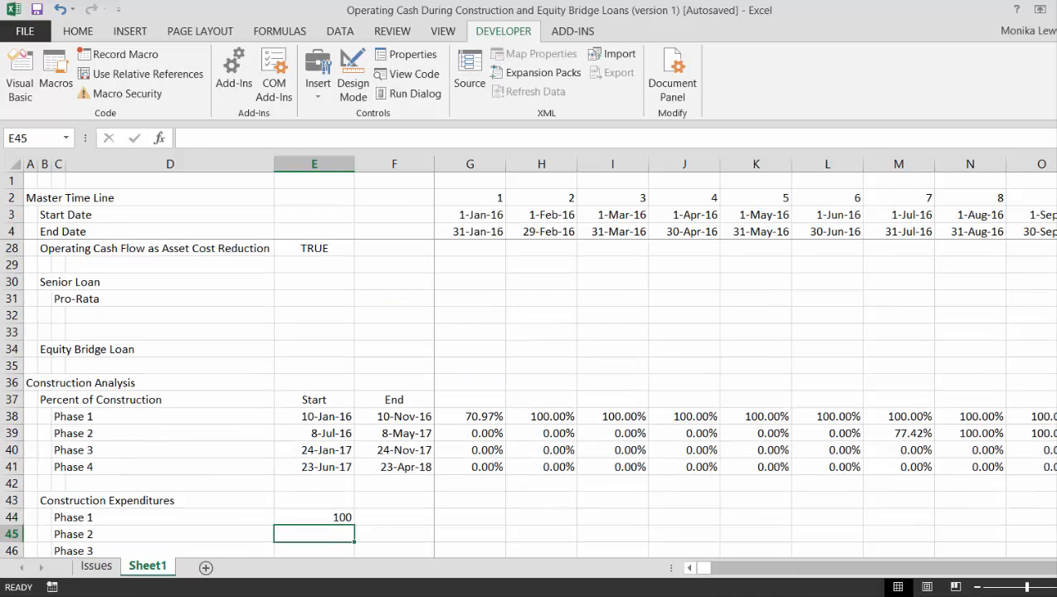
# Set the Capacity MW inputs to 120 for Phase 2, 130 for Phase 3 and 80 for Phase 4 in F12:F14.
pyautogui.press('Up')
pyautogui.press('Up')
pyautogui.press('Up')
pyautogui.press('Up')
pyautogui.press('Up')
pyautogui.press('Up')
pyautogui.press('Up')
pyautogui.press('Up')
pyautogui.press('Up')
pyautogui.press('Up')
pyautogui.press('Up')
pyautogui.press('Up')
pyautogui.press('Up')
pyautogui.press('Up')
pyautogui.press('Up')
pyautogui.press('Up')
pyautogui.press('Up')
pyautogui.press('Up')
pyautogui.press('Up')
pyautogui.press('Up')
pyautogui.press('Up')
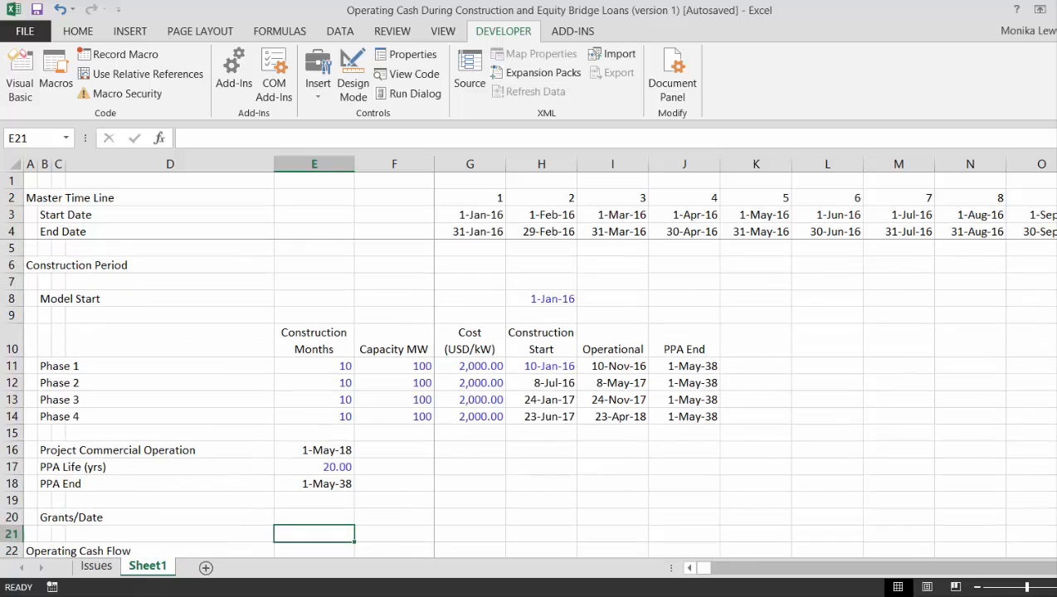
pyautogui.press('Up')
pyautogui.press('Up')
pyautogui.press('Up')
pyautogui.press('Up')
pyautogui.press('Up')
pyautogui.press('Up')
pyautogui.press('Up')
pyautogui.press('Up')
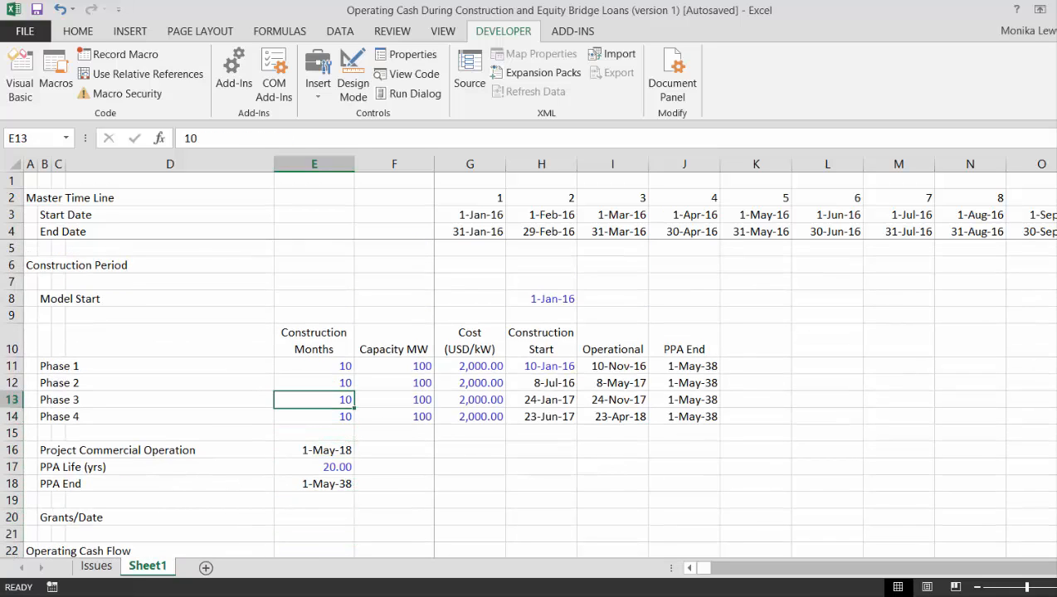
pyautogui.press('Up')
pyautogui.press('Right')
pyautogui.write('12')
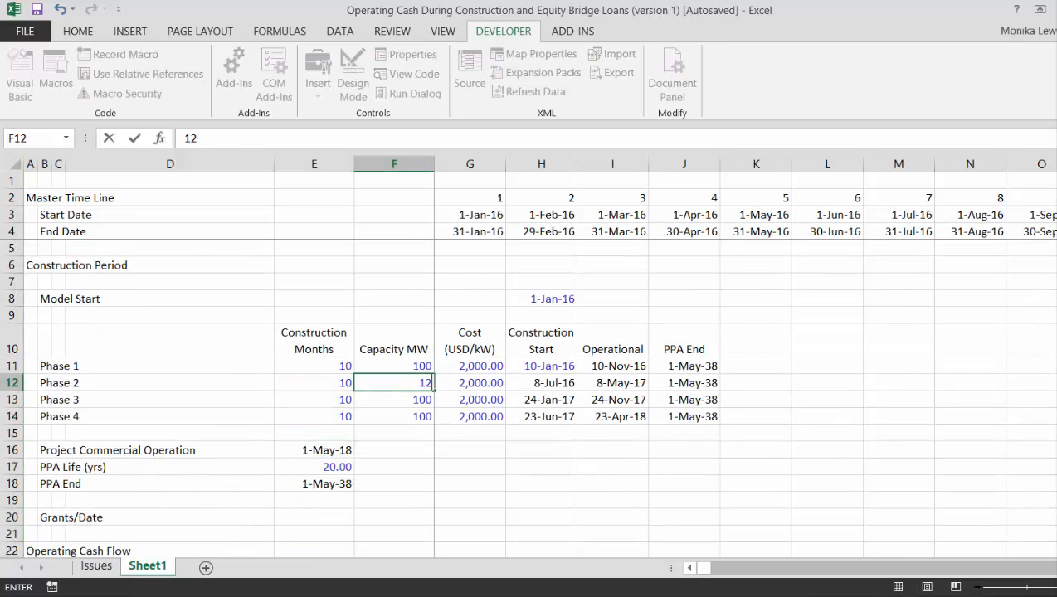
pyautogui.write('0')
pyautogui.press('Return')
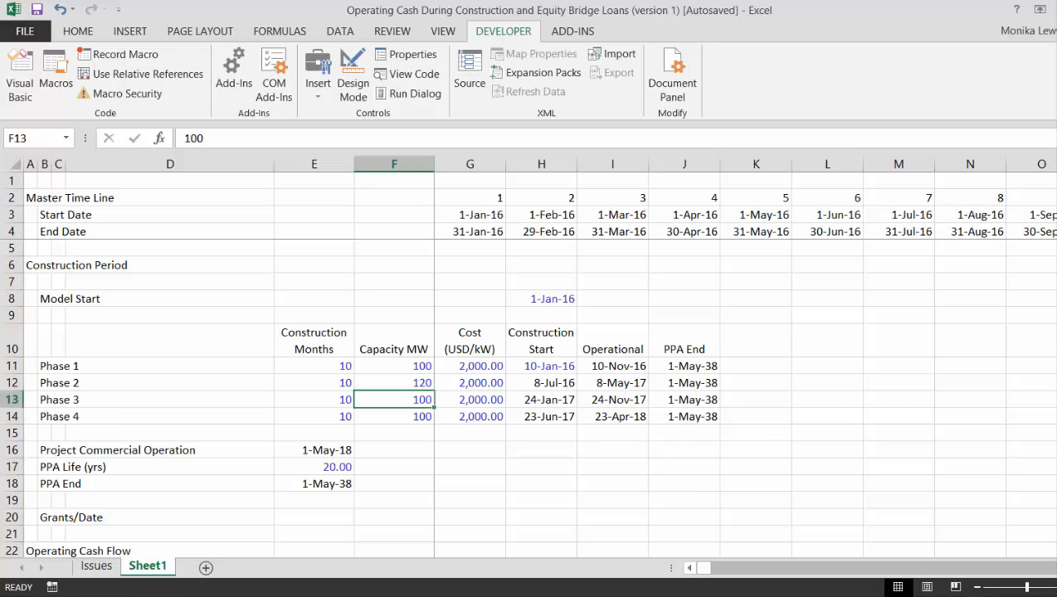
pyautogui.write('13')
pyautogui.press('Return')
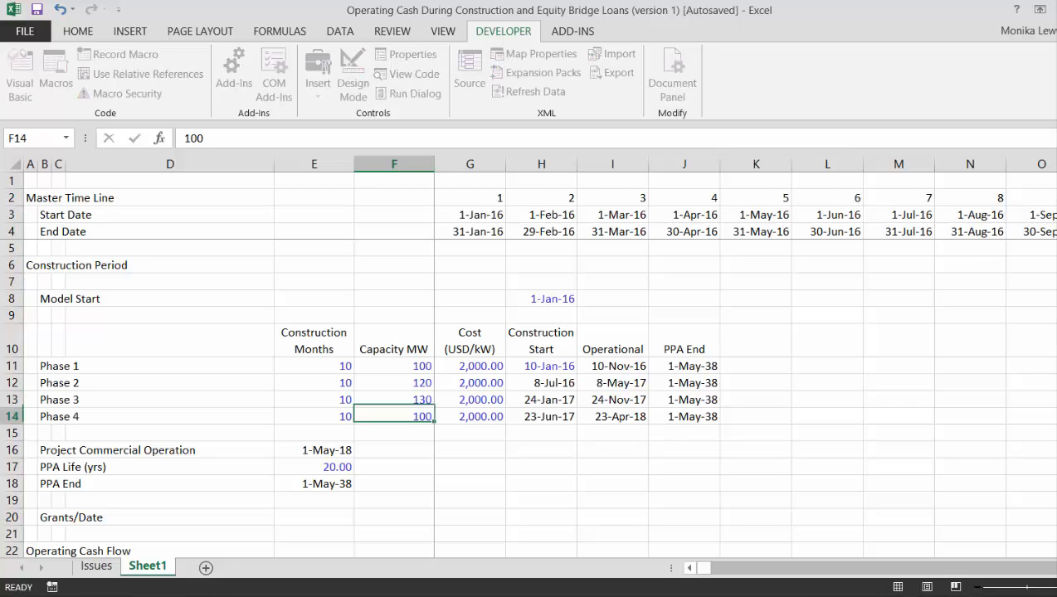
pyautogui.write('80')
pyautogui.hotkey('ctrl', 'Return')
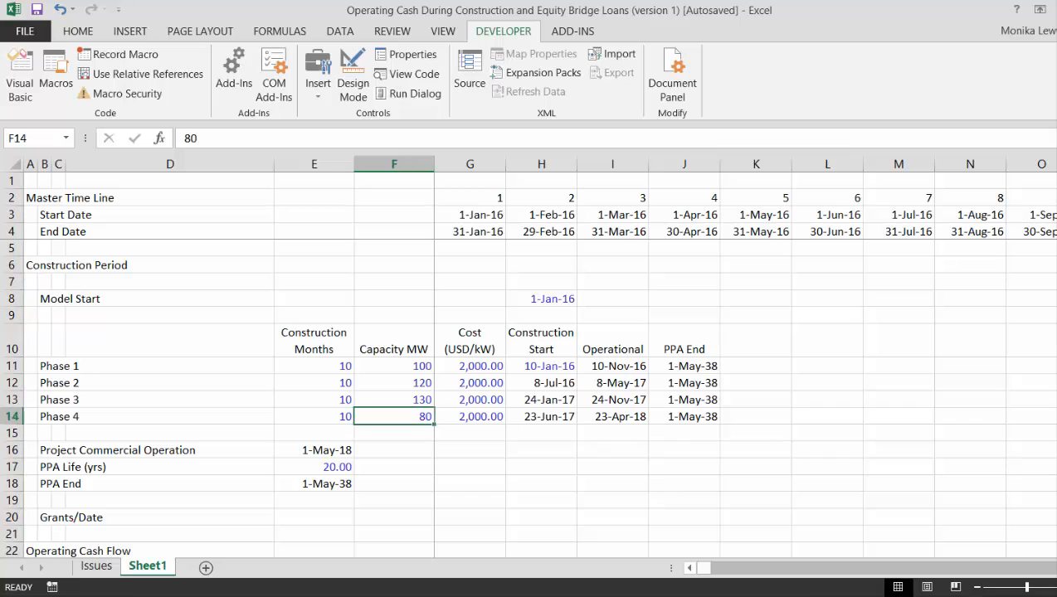
# Set the Phase 2 construction cost in G12 to 2100 USD/kW.
pyautogui.press('Up')
pyautogui.press('Up')
pyautogui.press('Right')
pyautogui.write('2100')
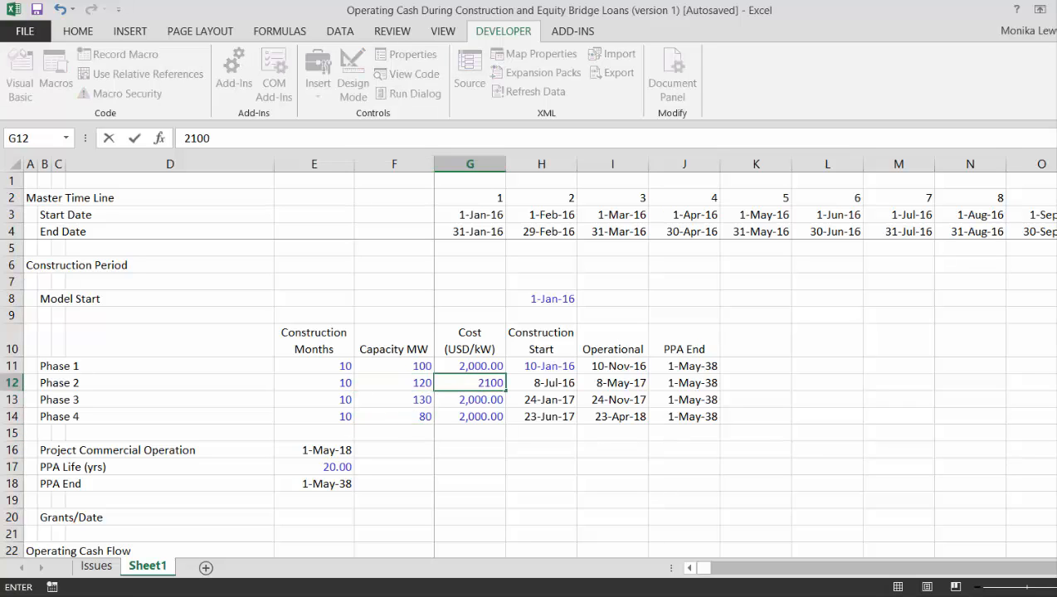
pyautogui.press('Return')
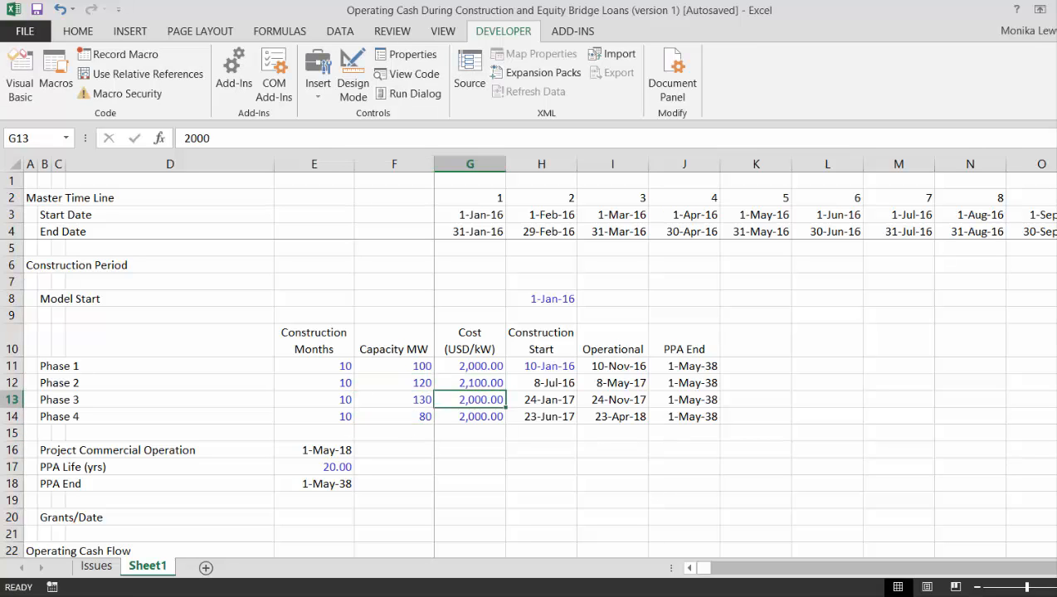
# Set the construction cost to 1900 USD/kW for Phase 2 in G12 and 2100 USD/kW for Phase 3 in G13.
pyautogui.press('Up')
pyautogui.write('1900')
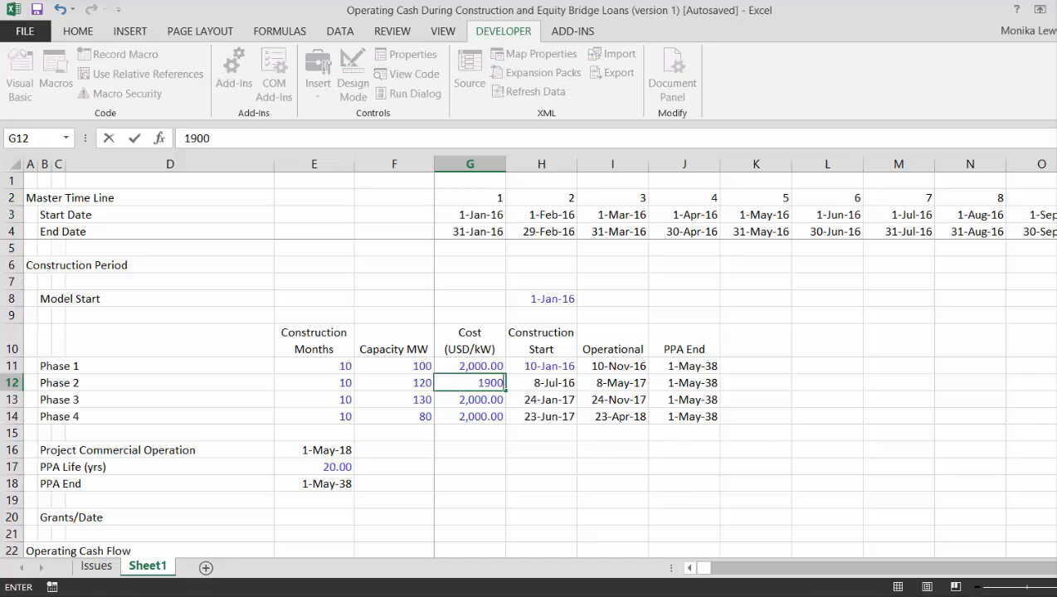
pyautogui.press('Return')
pyautogui.write('2')
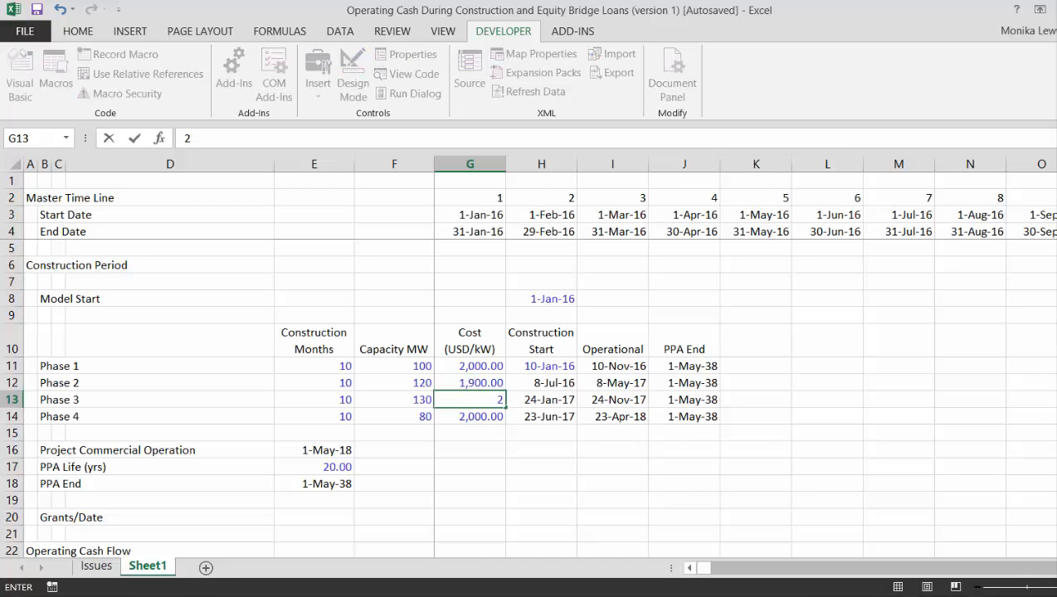
pyautogui.write('100')
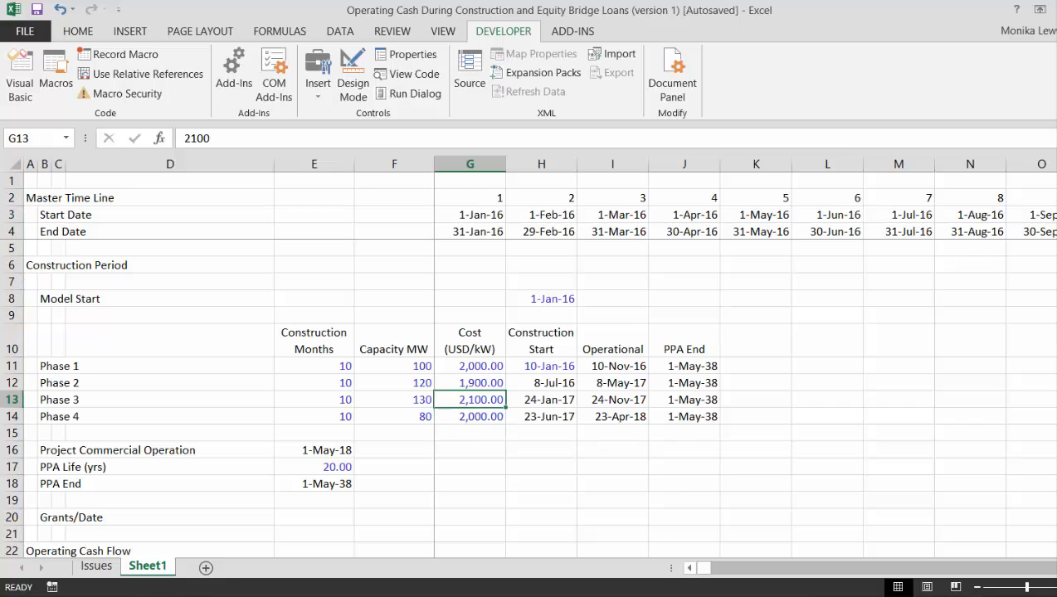
# Set the Phase 1 construction cost in G11 to 2100 USD/kW.
pyautogui.press('Up')
pyautogui.press('Up')
pyautogui.write('2100')
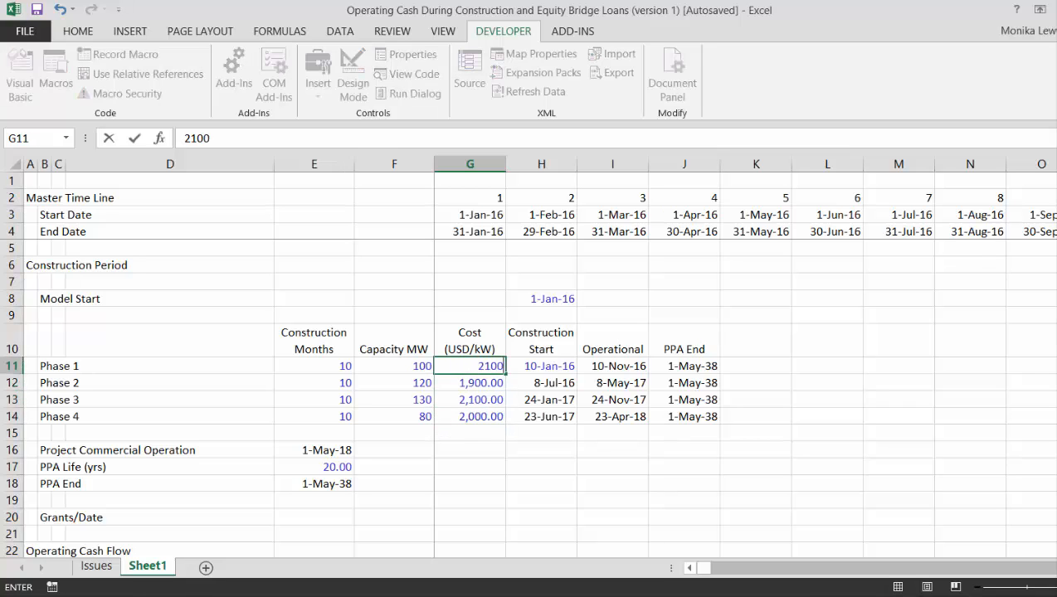
# Confirm the Phase 1 cost of 2100 USD/kW and set the Phase 3 cost to 1,950 USD/kW.
pyautogui.press('Return')
pyautogui.press('Down')
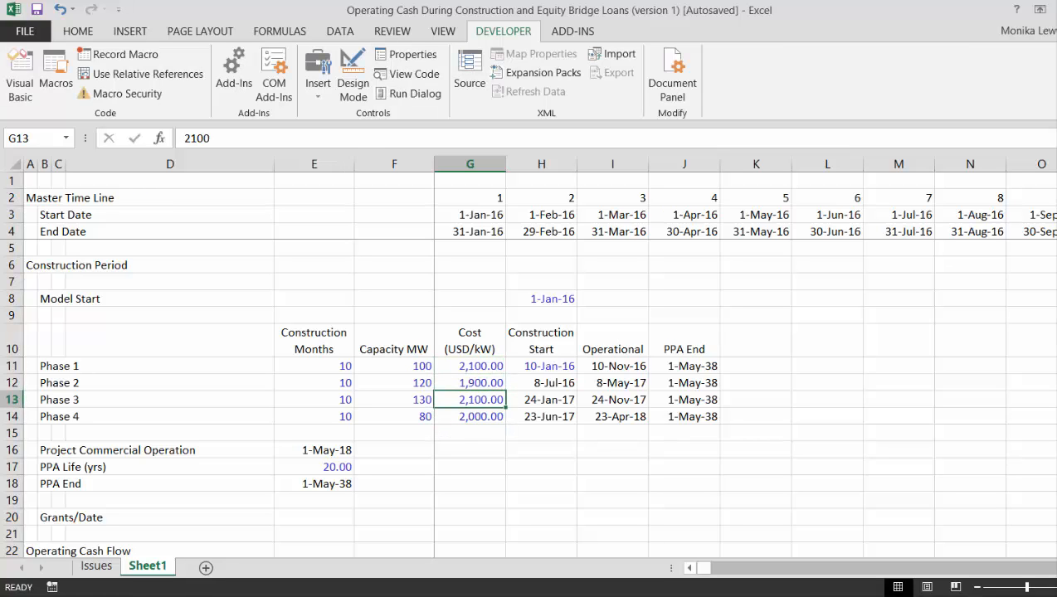
pyautogui.write('1')
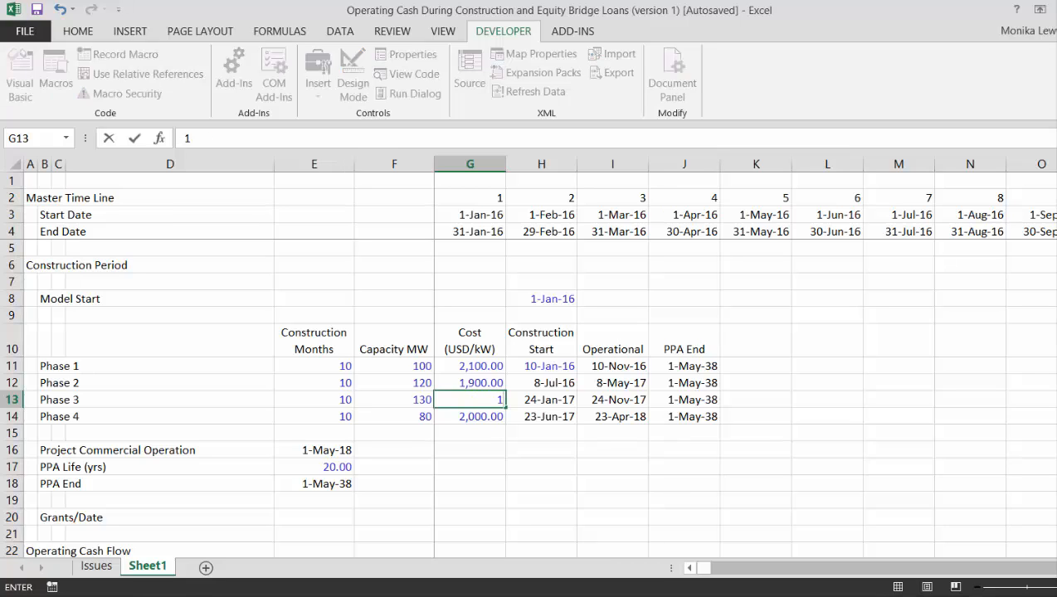
pyautogui.write(',950')
pyautogui.press('Return')
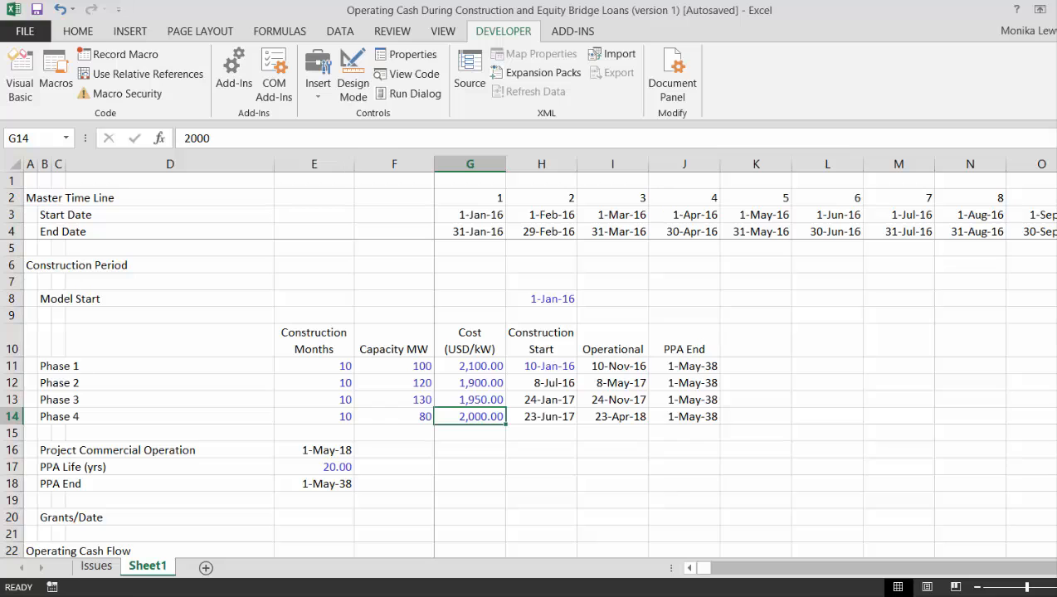
# Copy the Phase 1 capacity reference in E44 through E47 for all four phases under Construction Expenditures.
pyautogui.press('Down')
pyautogui.press('Down')
pyautogui.press('Down')
pyautogui.press('Left')
pyautogui.press('Left')
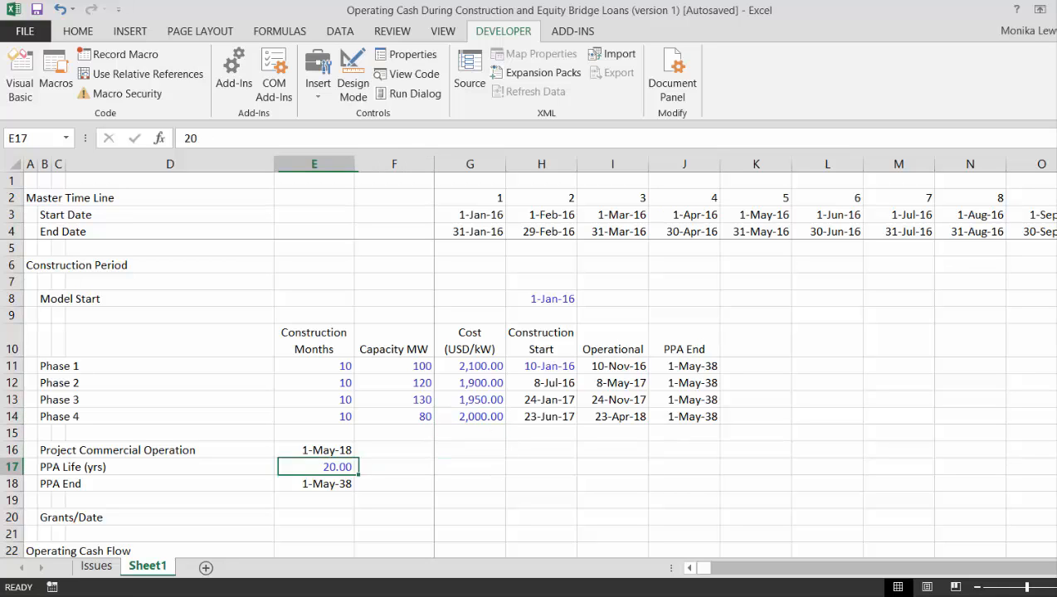
pyautogui.press('Down')
pyautogui.press('Down')
pyautogui.press('Down')
pyautogui.press('Down')
pyautogui.press('Down')
pyautogui.press('Down')
pyautogui.press('Down')
pyautogui.press('Down')
pyautogui.press('Down')
pyautogui.press('Down')
pyautogui.press('Down')
pyautogui.press('Down')
pyautogui.press('Down')
pyautogui.press('Down')
pyautogui.press('Down')
pyautogui.press('Down')
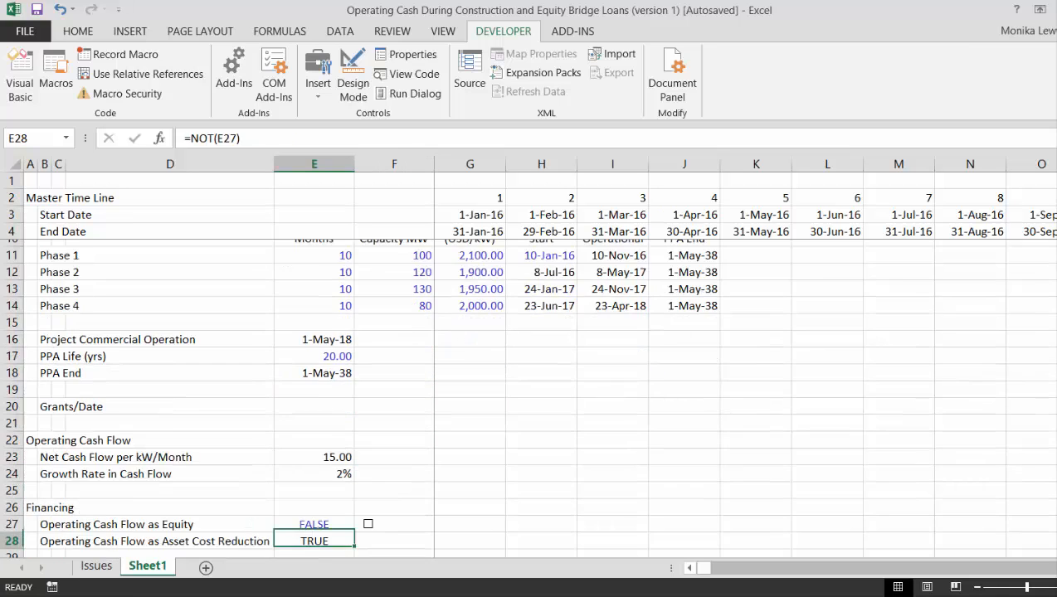
pyautogui.press('Down')
pyautogui.press('Down')
pyautogui.press('Down')
pyautogui.press('Down')
pyautogui.press('Down')
pyautogui.press('Down')
pyautogui.press('Down')
pyautogui.press('Down')
pyautogui.press('Down')
pyautogui.press('Down')
pyautogui.press('Down')
pyautogui.press('Down')
pyautogui.press('Down')
pyautogui.press('Down')
pyautogui.press('Down')
pyautogui.press('Down')
pyautogui.press('Down')
pyautogui.press('Down')
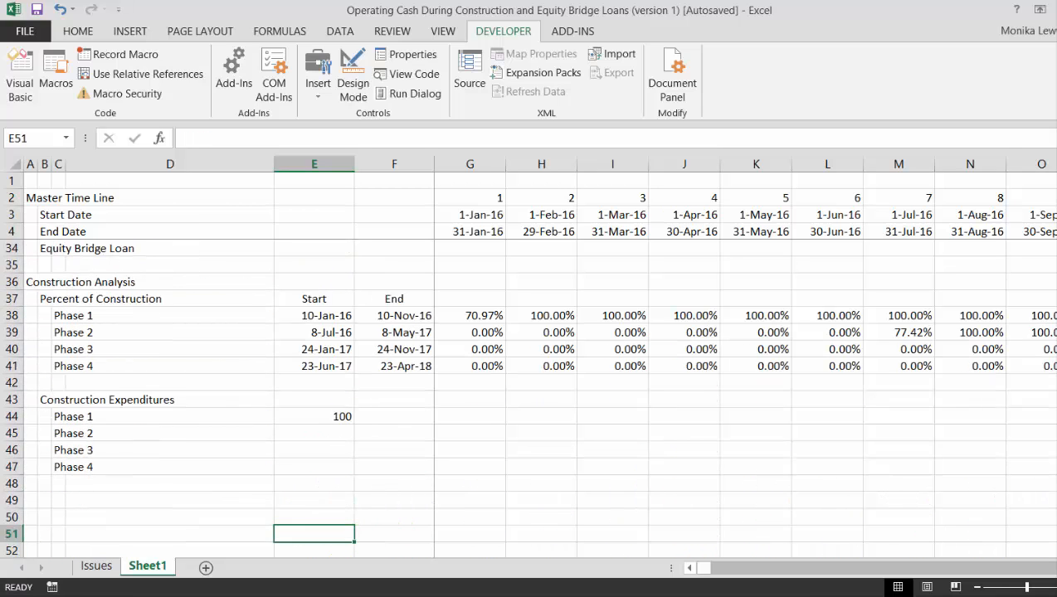
pyautogui.press('Up')
pyautogui.press('Up')
pyautogui.press('Up')
pyautogui.press('Up')
pyautogui.press('Up')
pyautogui.press('Up')
pyautogui.press('Up')
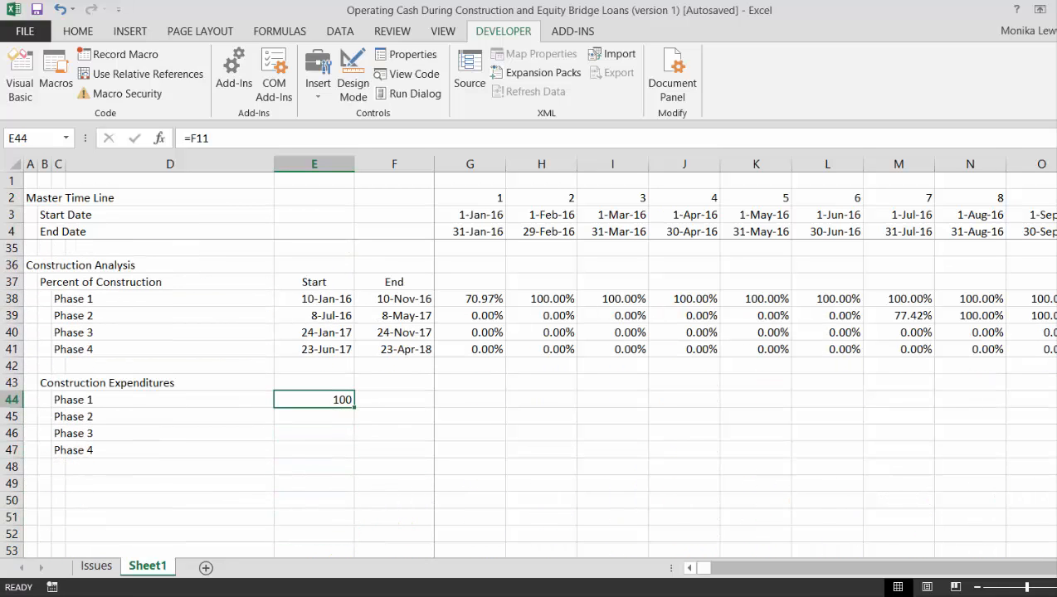
pyautogui.hotkey('shift', 'Down')
pyautogui.hotkey('shift', 'Down')
pyautogui.hotkey('shift', 'Down')
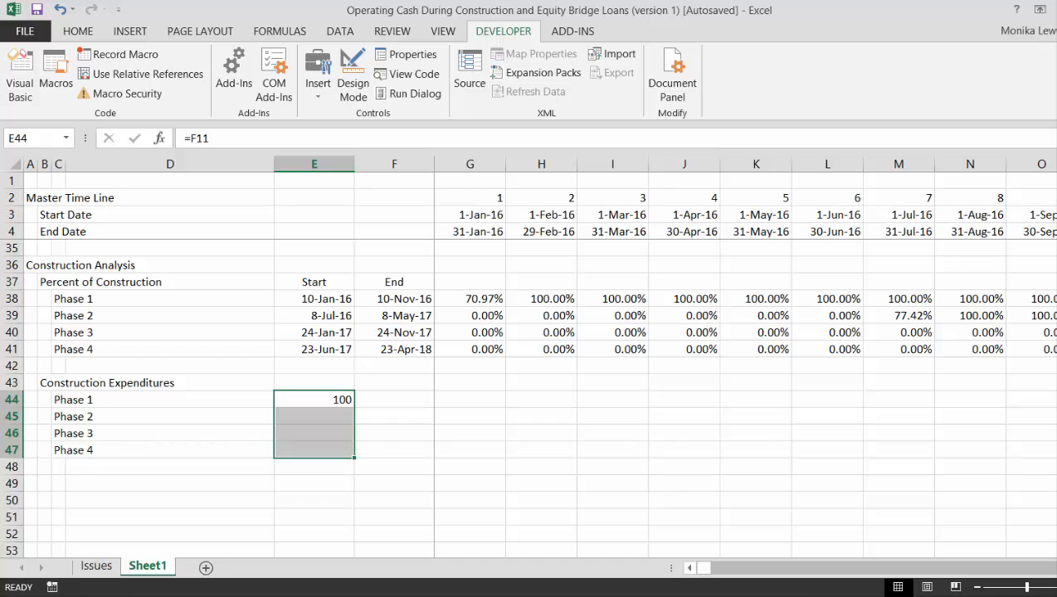
pyautogui.hotkey('ctrl', 'v')
pyautogui.press('Right')
pyautogui.write('=')
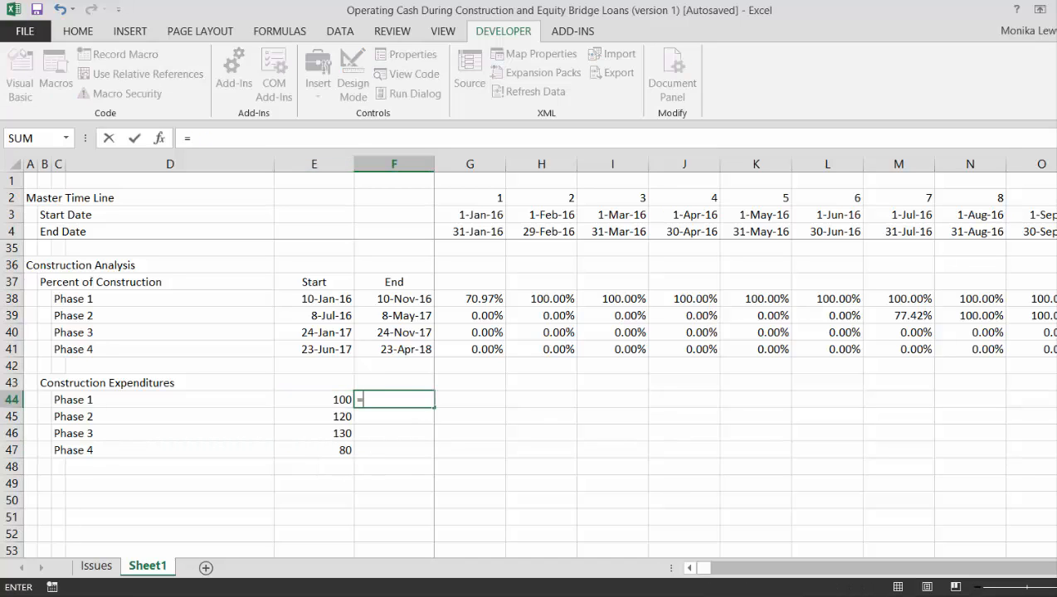
pyautogui.press('Escape')
pyautogui.press('Left')
# Enter the heading MW in E43 above the Construction Expenditures capacities.
pyautogui.press('Up')
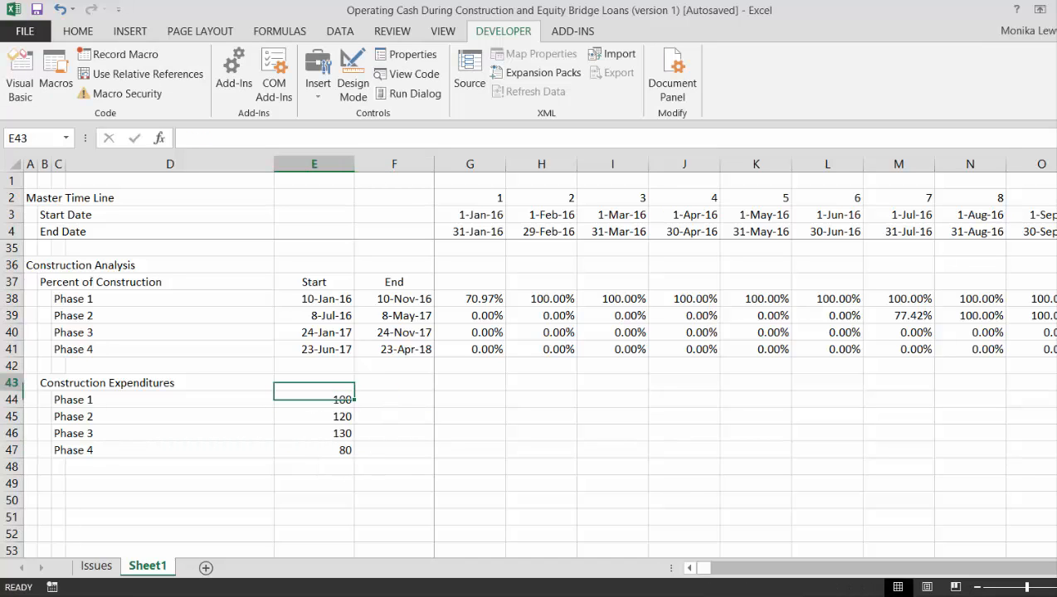
pyautogui.write('MW')
pyautogui.press('Return')
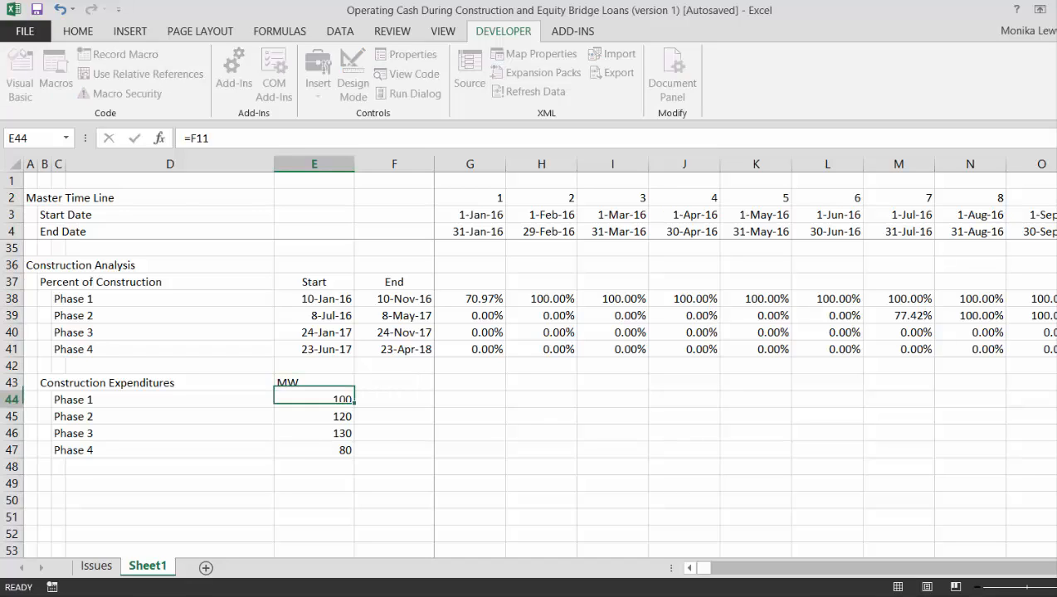
# Enter the heading $/kW in F43, beside the MW heading.
pyautogui.press('Up')
pyautogui.press('Right')
pyautogui.press('Right')
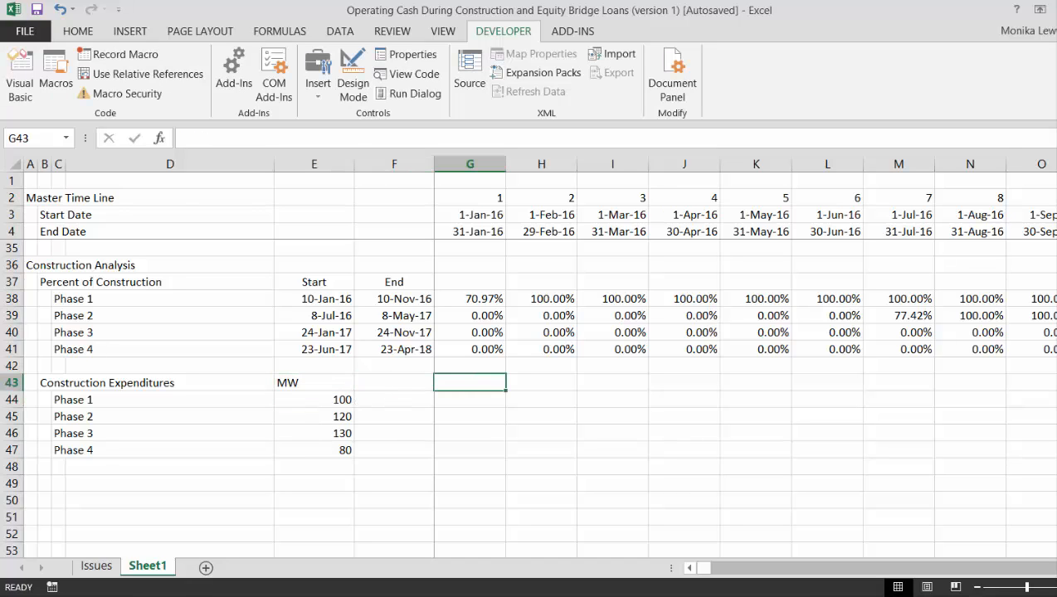
pyautogui.hotkey('ctrl', 'space')
pyautogui.press('Right')
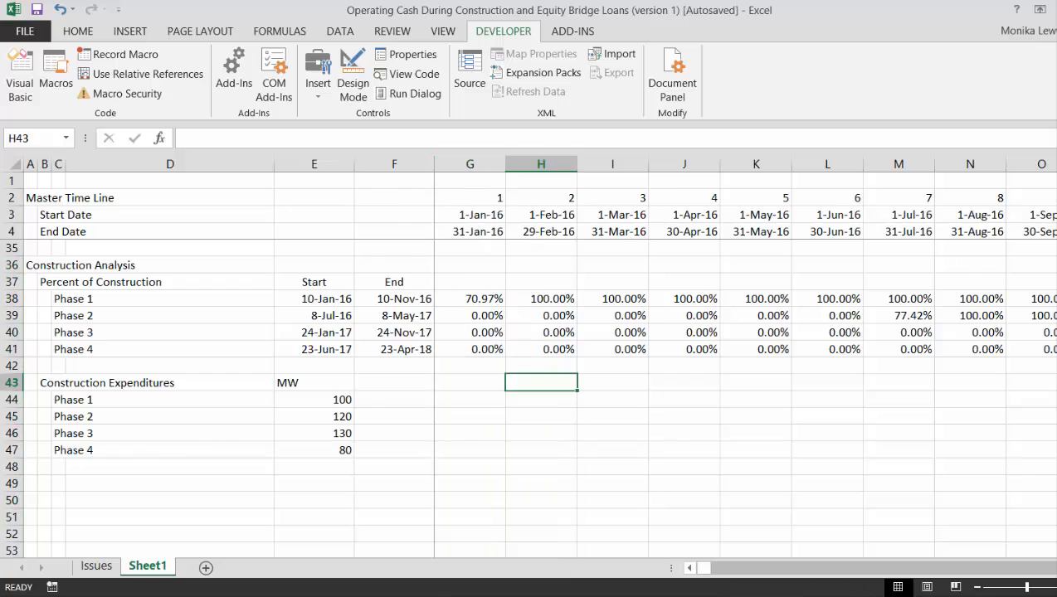
pyautogui.press('Down')
pyautogui.press('Left')
pyautogui.press('Left')
pyautogui.press('Left')
pyautogui.press('Right')
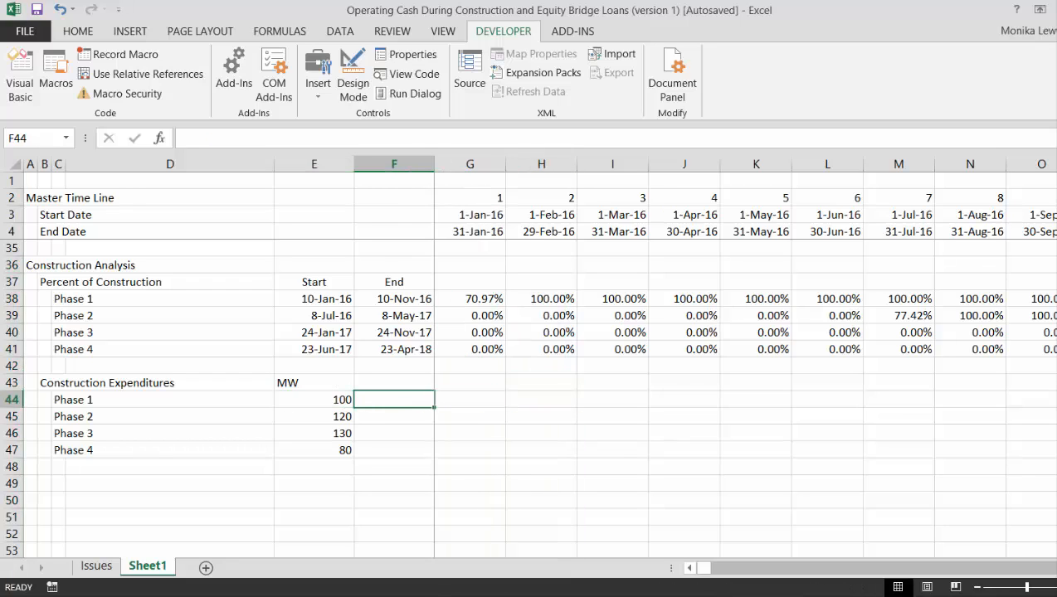
pyautogui.press('Up')
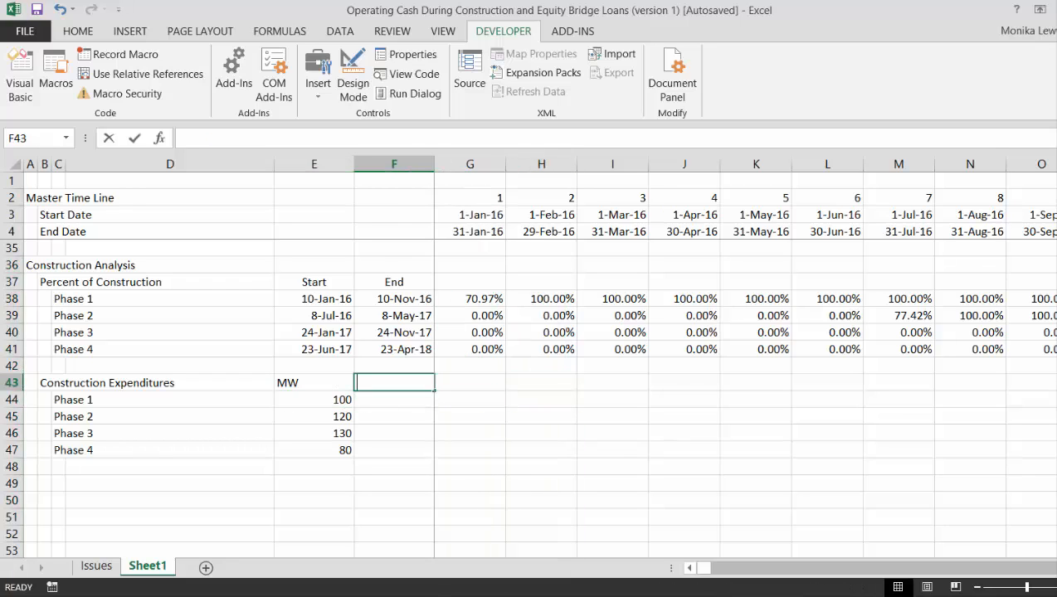
pyautogui.write('$/kW')
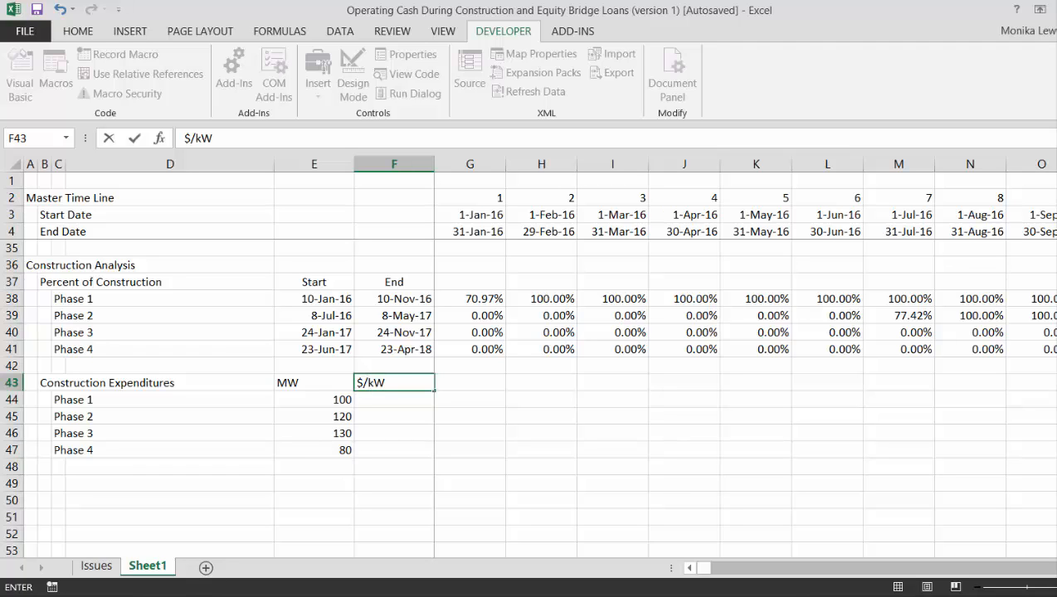
pyautogui.press('Return')
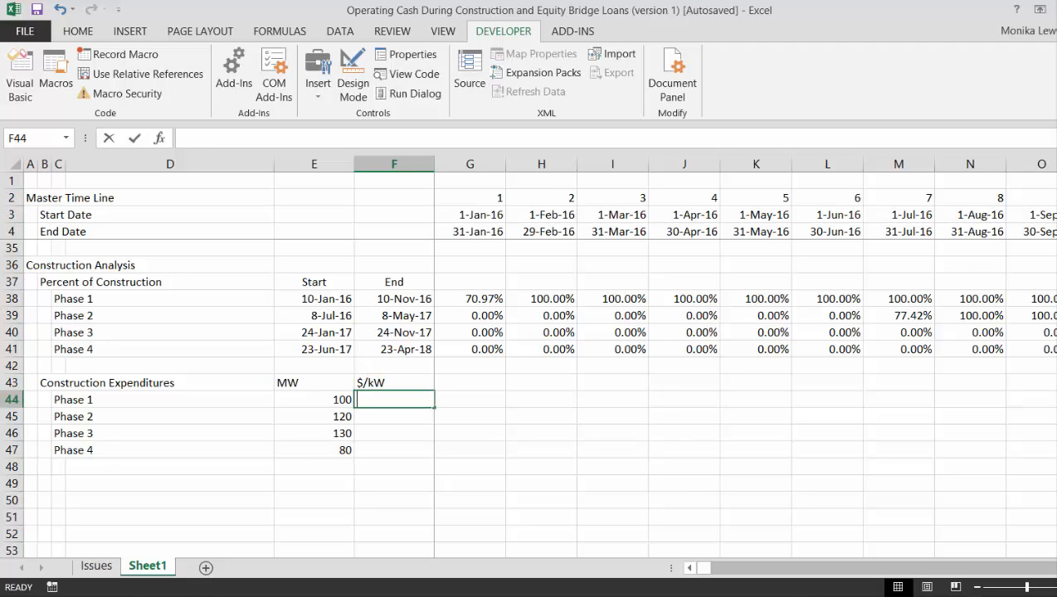
# Link the Phase 1 $/kW cell F44 to the Phase 1 cost input with =G11.
pyautogui.write('=')
pyautogui.press('pageup')
pyautogui.press('pageup')
pyautogui.press('pageup')
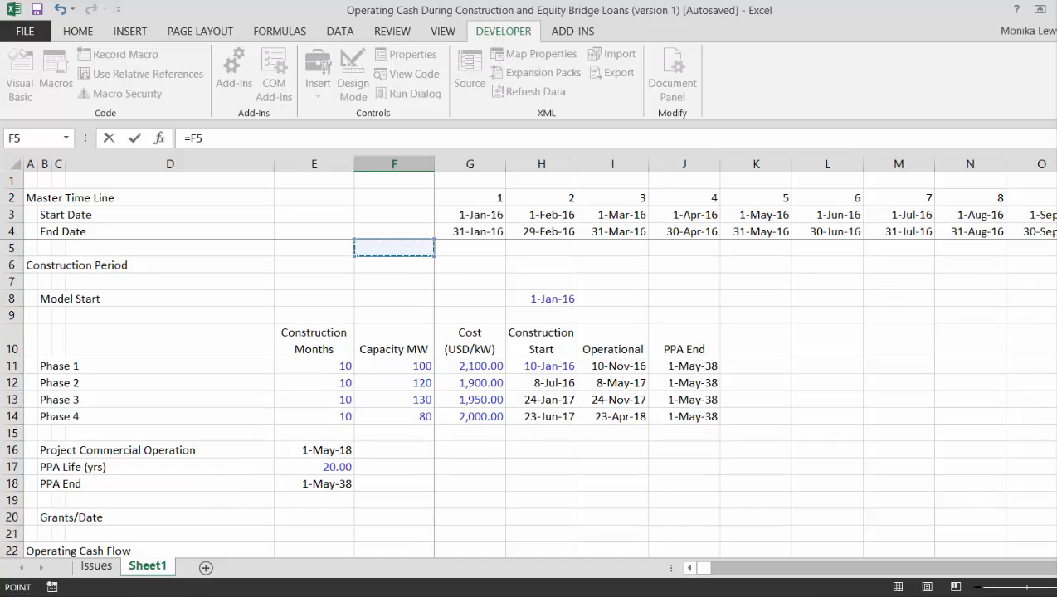
pyautogui.press('Down')
pyautogui.press('Down')
pyautogui.press('Down')
pyautogui.press('Down')
pyautogui.press('Down')
pyautogui.press('Down')
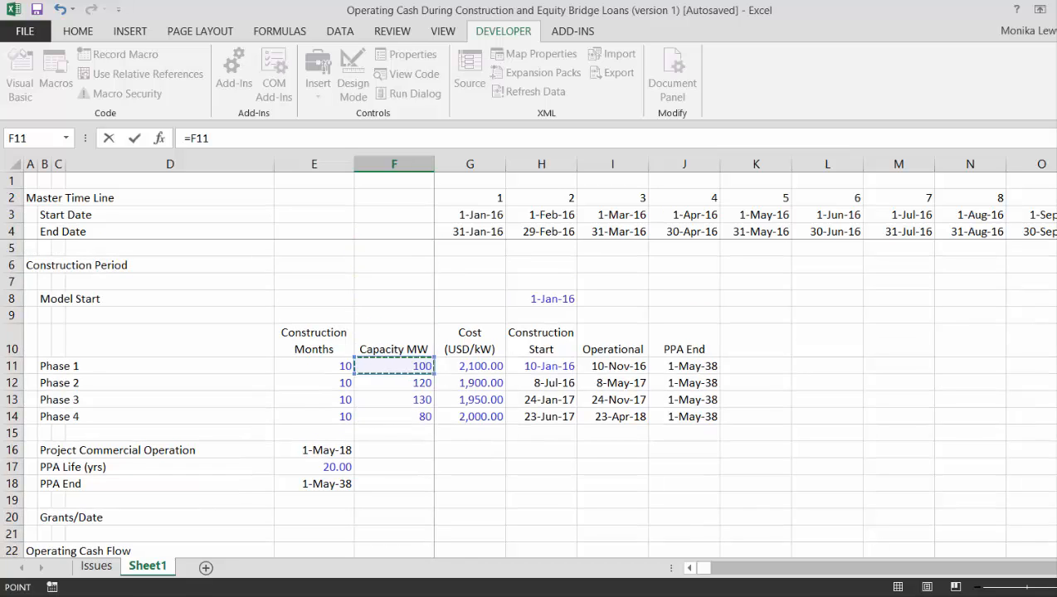
pyautogui.press('Right')
pyautogui.press('Return')
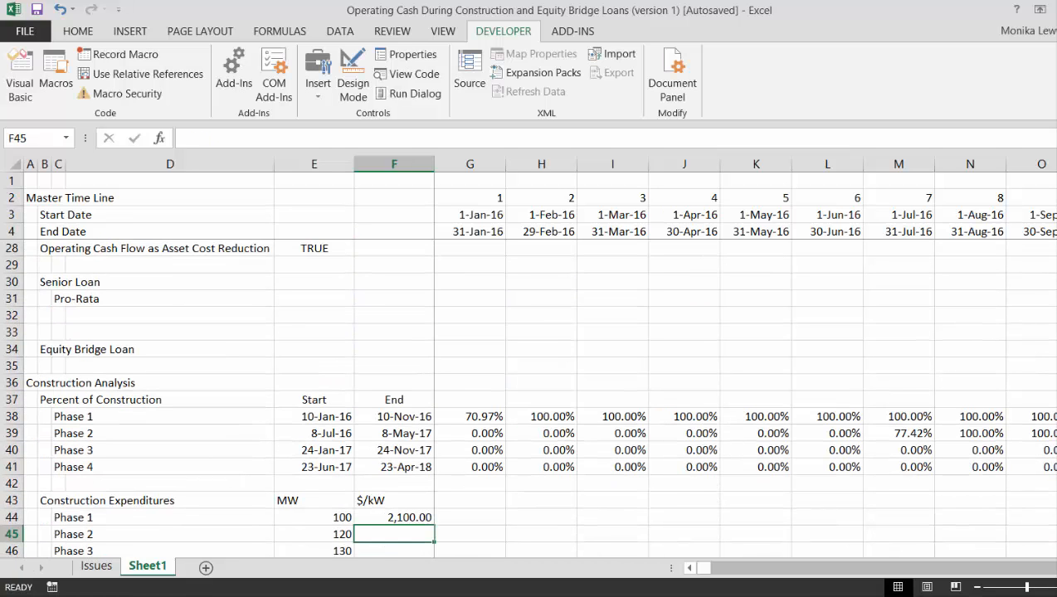
# Fill the $/kW link in F44 down to F47 for the remaining phases.
pyautogui.press('Up')
pyautogui.hotkey('shift', 'Down')
pyautogui.hotkey('shift', 'Down')
pyautogui.hotkey('shift', 'Down')
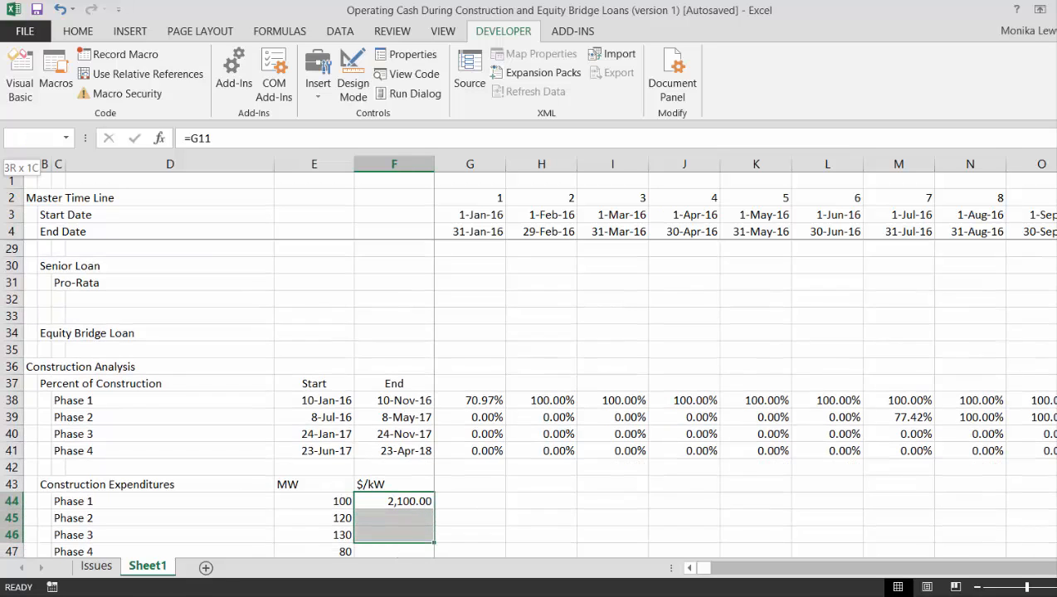
pyautogui.hotkey('ctrl', 'd')
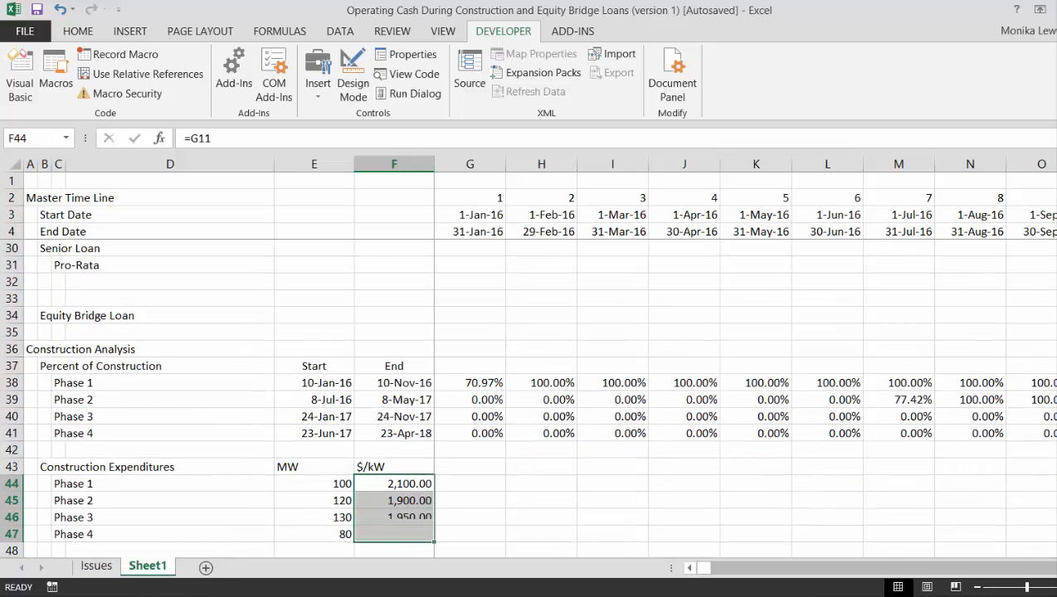
pyautogui.press('Right')
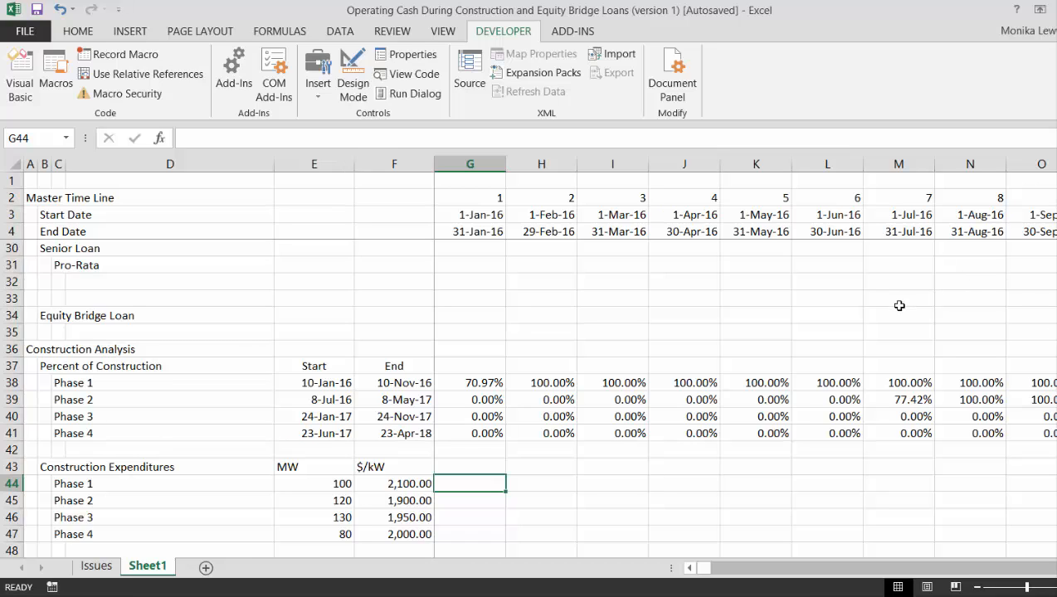
pyautogui.write('=')
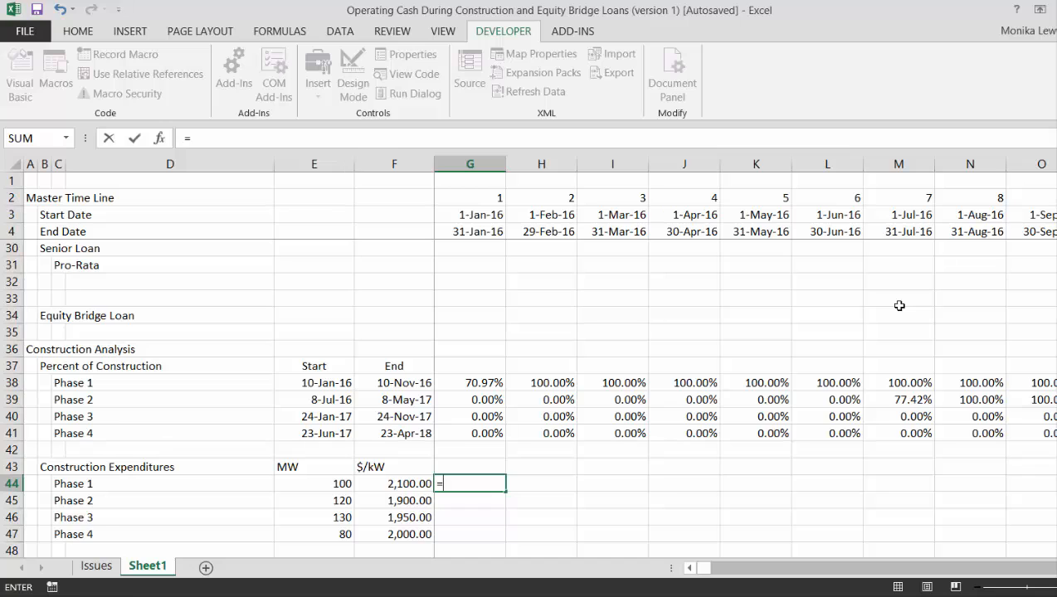
pyautogui.press('Left')
pyautogui.press('Left')
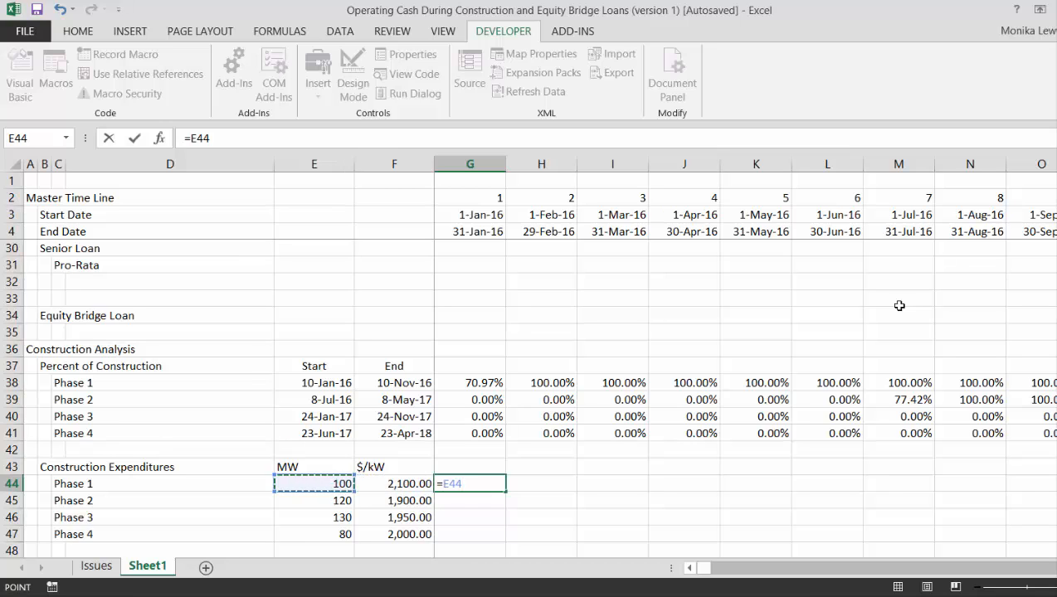
pyautogui.write('*')
pyautogui.press('Left')
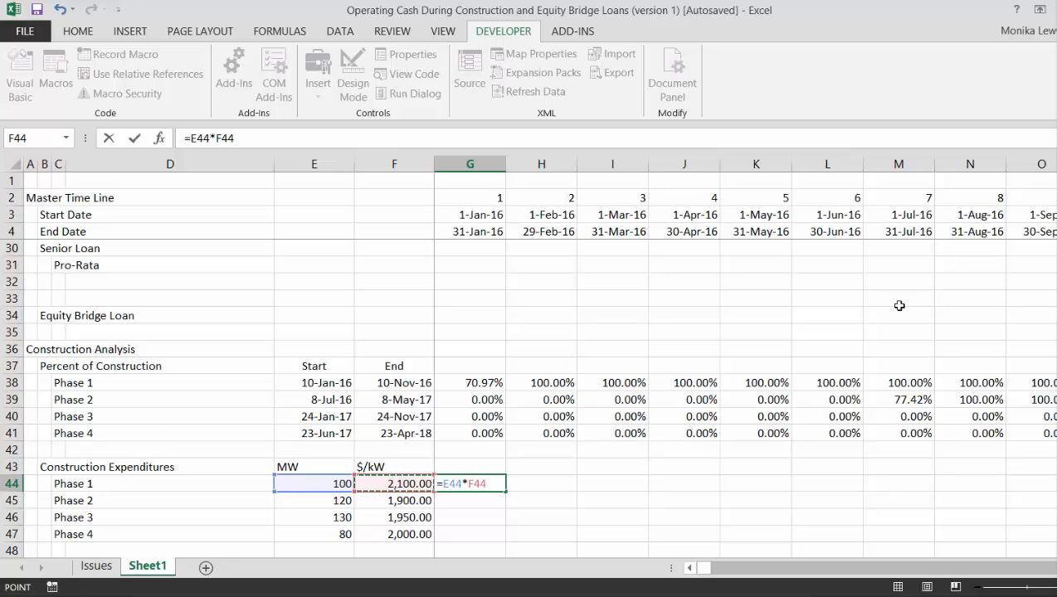
pyautogui.press('Escape')
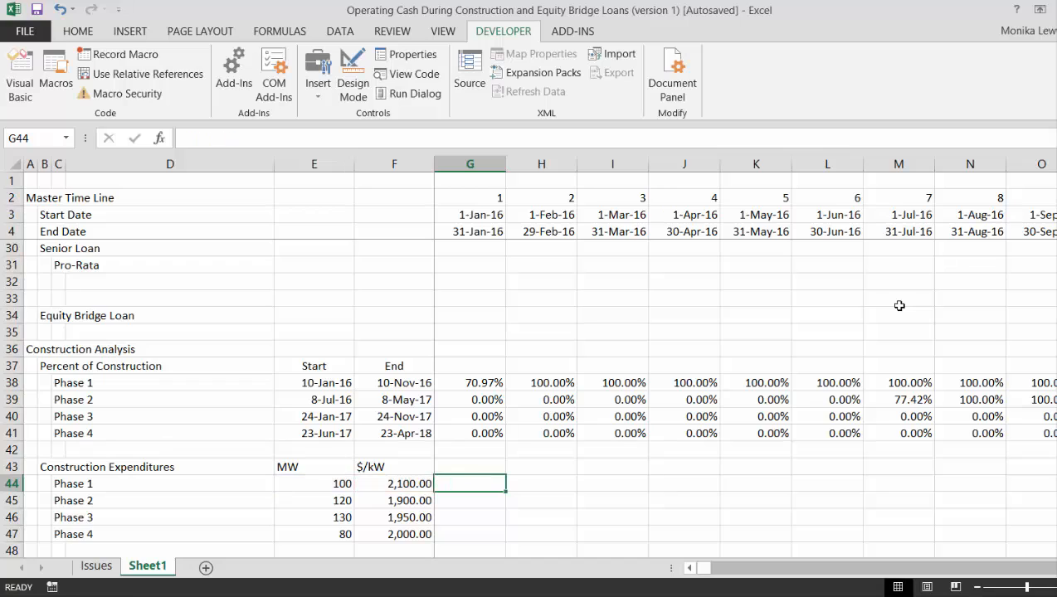
# Begin the Phase 1 expenditure formula in G44 as capacity times cost with locked columns, =$E44*$F44.
pyautogui.write('=')
pyautogui.press('Left')
pyautogui.press('Left')
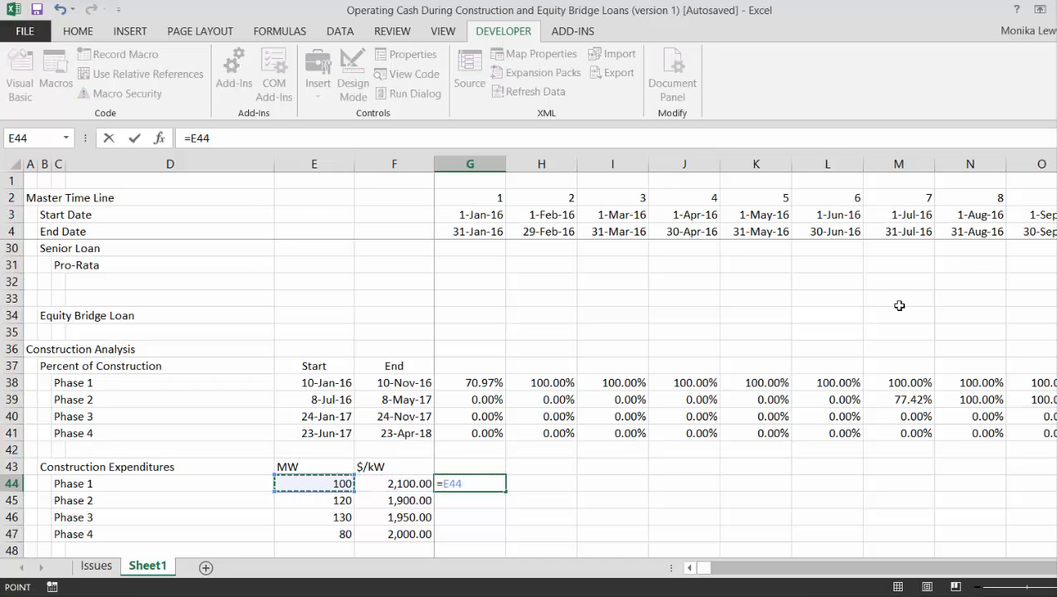
pyautogui.press('F4')
pyautogui.press('F4')
pyautogui.press('F4')
pyautogui.write('*')
pyautogui.press('Left')
pyautogui.press('F4')
pyautogui.press('F4')
pyautogui.press('F4')
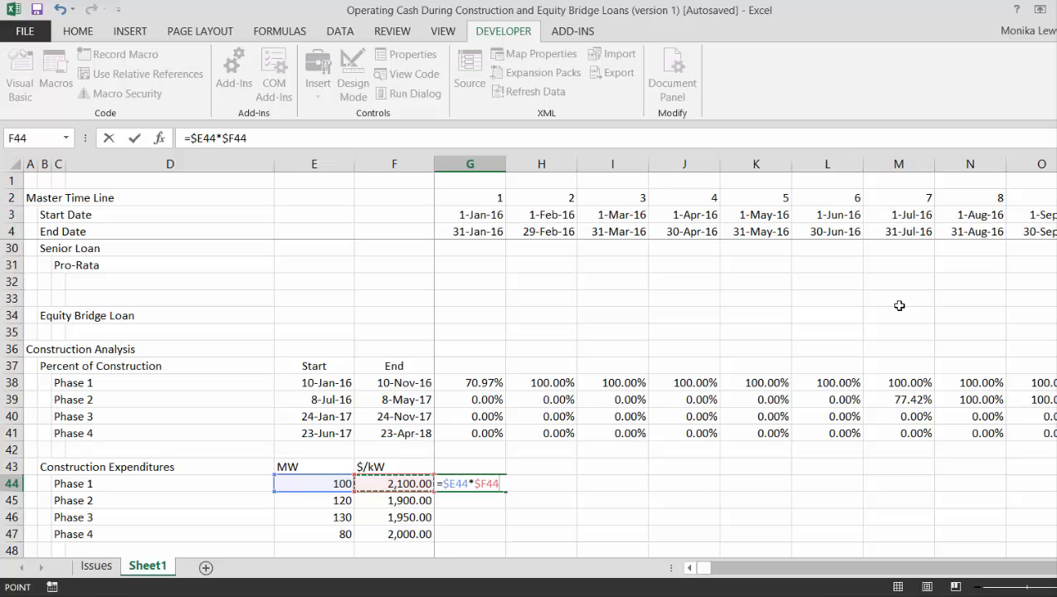
# Multiply the G44 formula by the month's Phase 1 percent of construction, G38.
pyautogui.write('*')
pyautogui.press('Up')
pyautogui.press('Up')
pyautogui.press('Up')
pyautogui.press('Up')
pyautogui.press('Up')
pyautogui.press('Up')
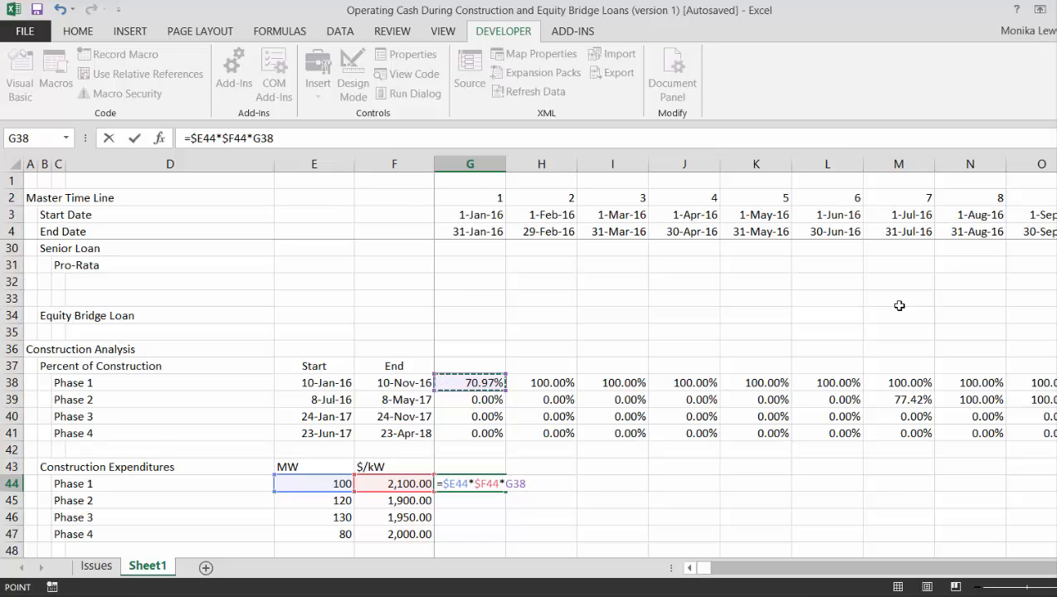
# Complete the G44 expenditure formula by dividing by the column-locked total of Phase 1 construction percentages, SUM($G38:$SL38).
pyautogui.write('/')
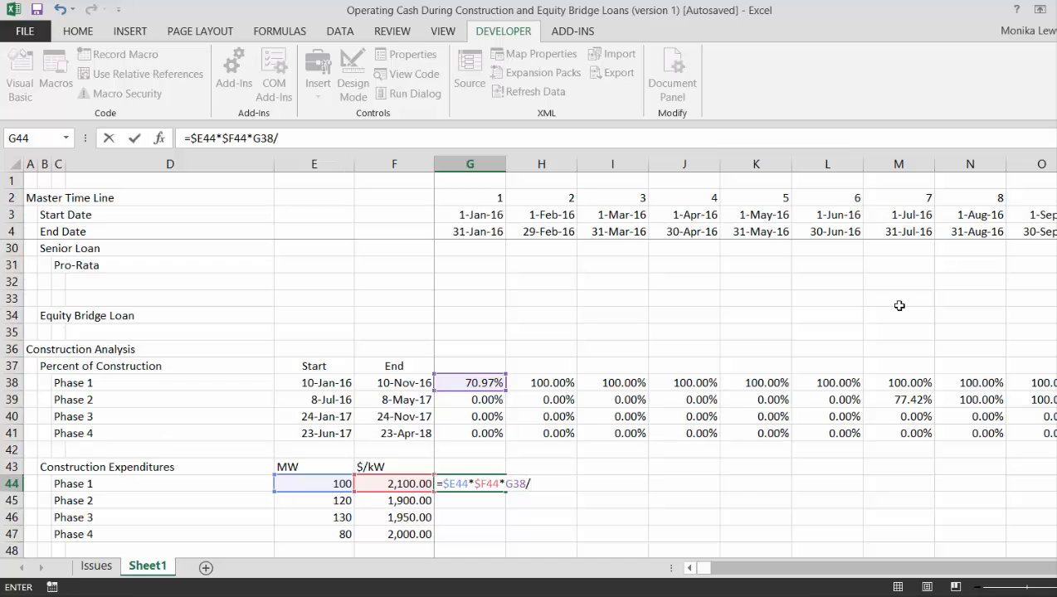
pyautogui.write('sum(')
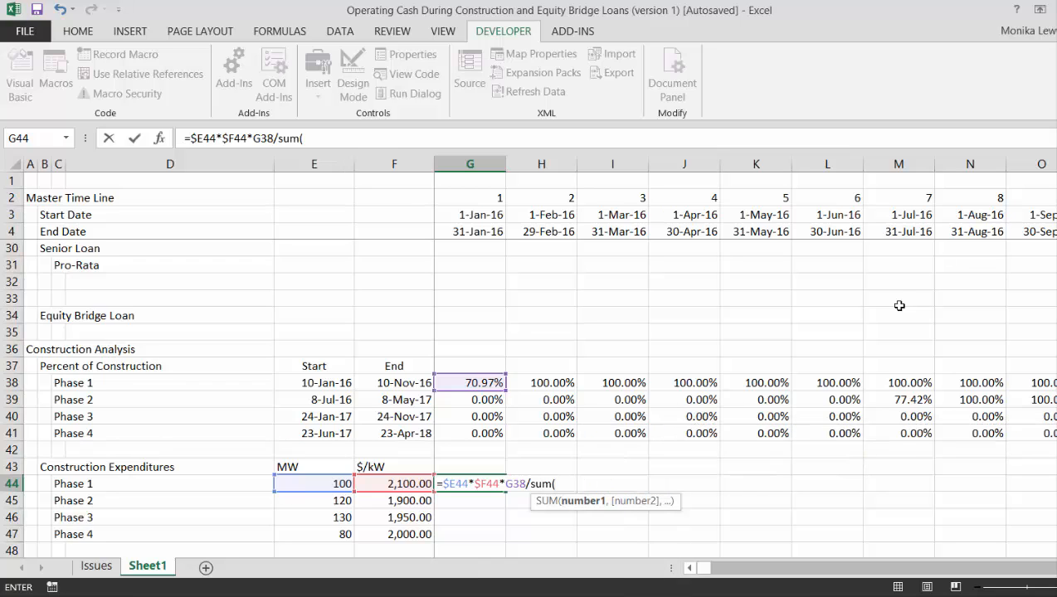
pyautogui.press('Up')
pyautogui.press('Up')
pyautogui.press('Up')
pyautogui.press('Up')
pyautogui.press('Up')
pyautogui.press('Up')
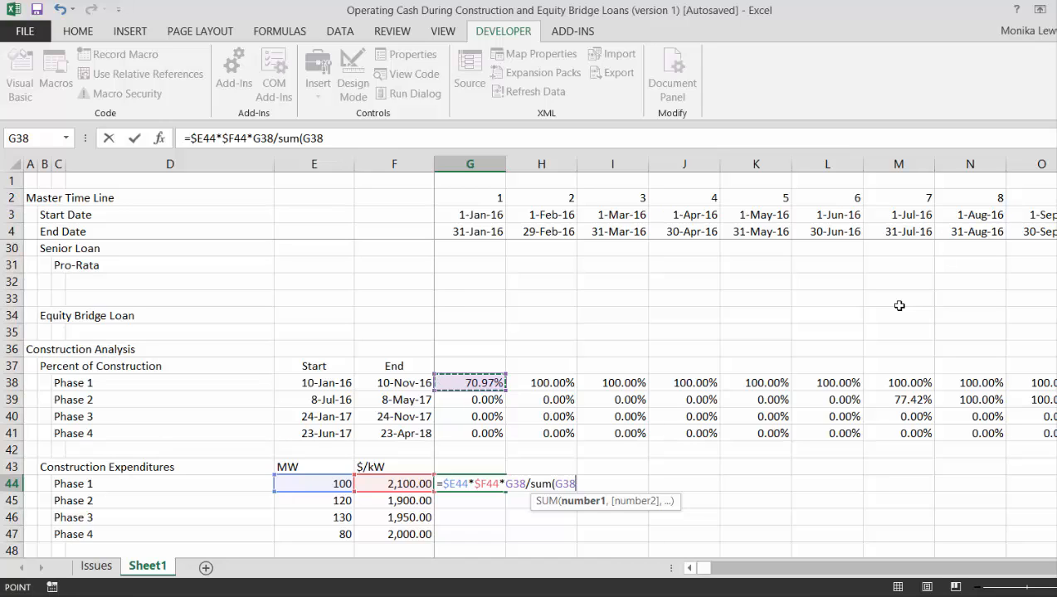
pyautogui.press('F4')
pyautogui.press('F4')
pyautogui.press('F4')
pyautogui.hotkey('ctrl', 'shift', 'Right')
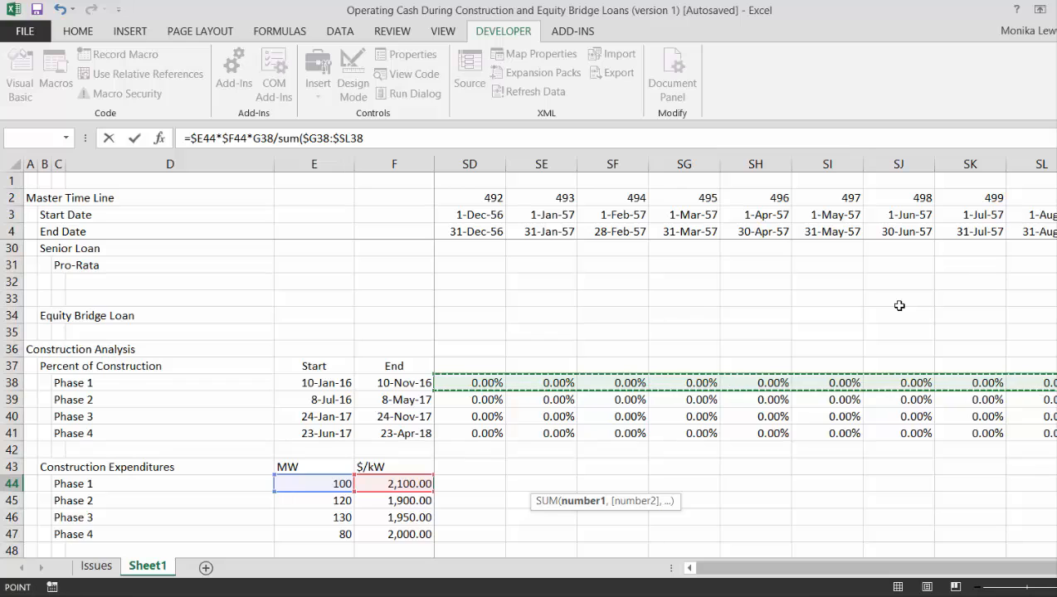
pyautogui.press('Return')
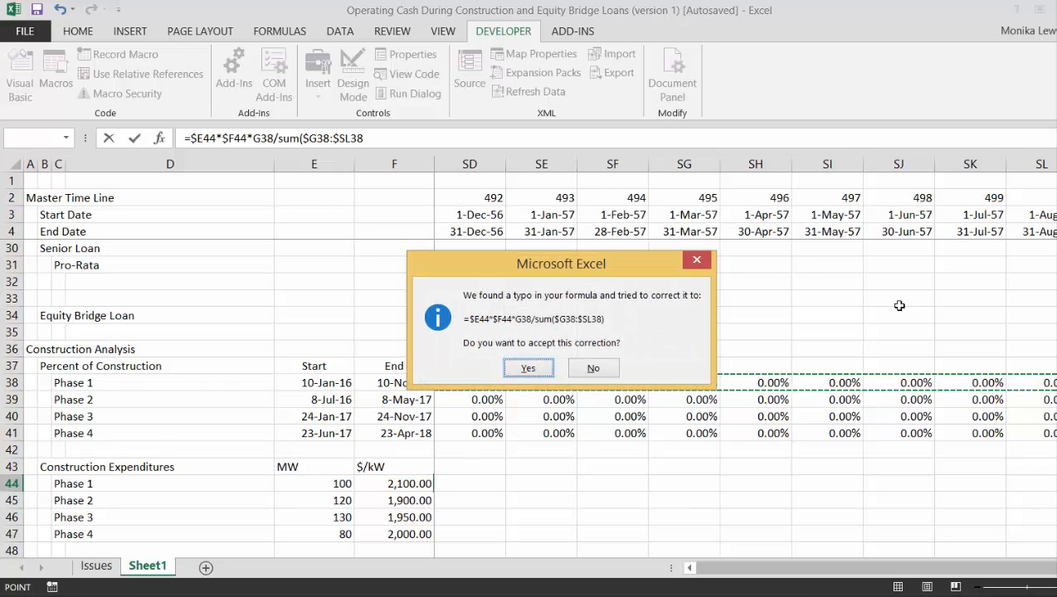
pyautogui.press('Return')
# Format G44 with thousands separators and two decimals, and fill its formula across the monthly timeline.
pyautogui.press('Left')
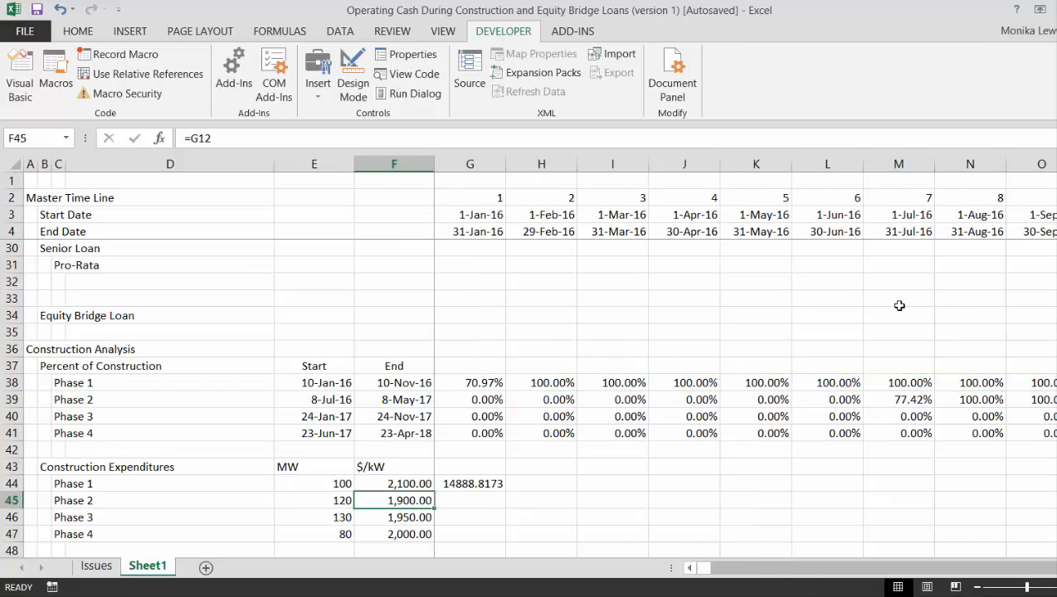
pyautogui.press('Up')
pyautogui.press('Right')
pyautogui.hotkey('ctrl', 'shift', '1')
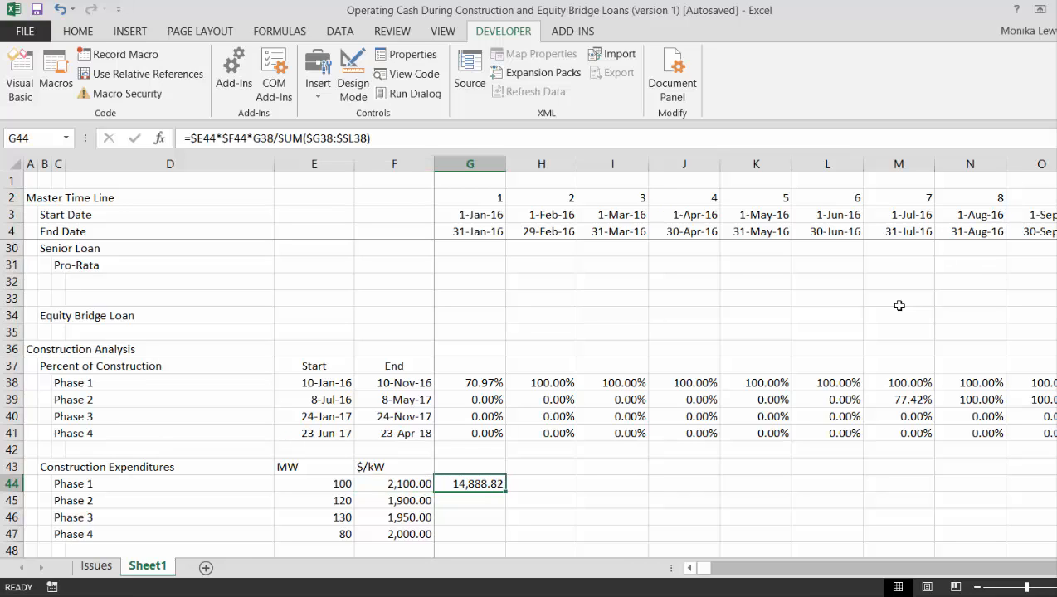
pyautogui.hotkey('ctrl', 'shift', 'Right')
pyautogui.hotkey('ctrl', 'r')
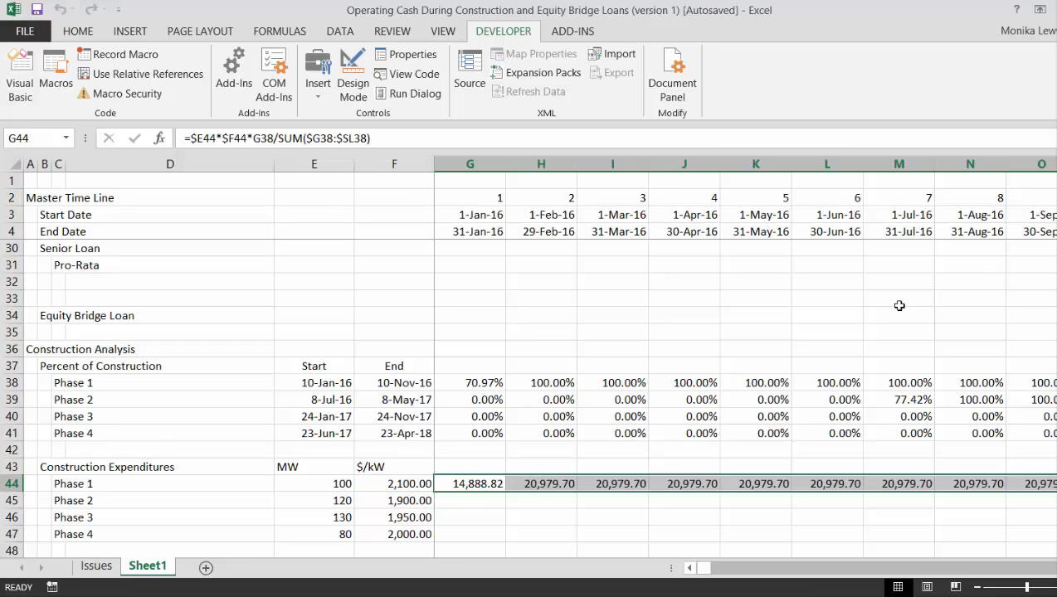
# Examine the Phase 1 monthly expenditures along row 44 against the phase's construction percentages.
pyautogui.press('Right')
pyautogui.press('Right')
pyautogui.press('Right')
pyautogui.press('Right')
pyautogui.press('Right')
pyautogui.press('Right')
pyautogui.press('Right')
pyautogui.press('Right')
pyautogui.press('Right')
pyautogui.press('Right')
pyautogui.press('Right')
pyautogui.press('Right')
pyautogui.press('Right')
pyautogui.press('Right')
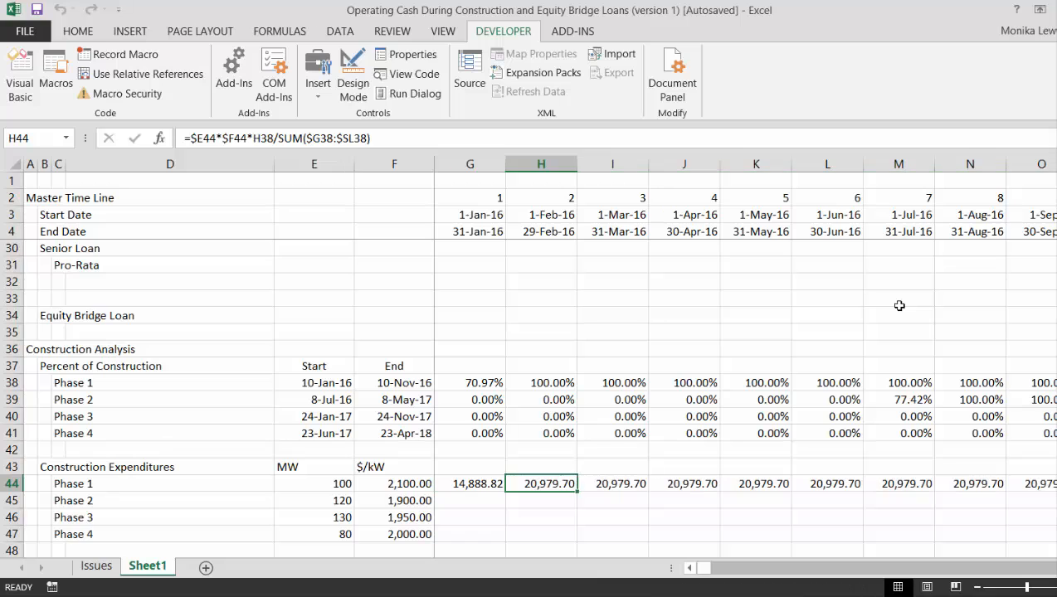
pyautogui.press('Right')
pyautogui.press('Right')
pyautogui.press('Right')
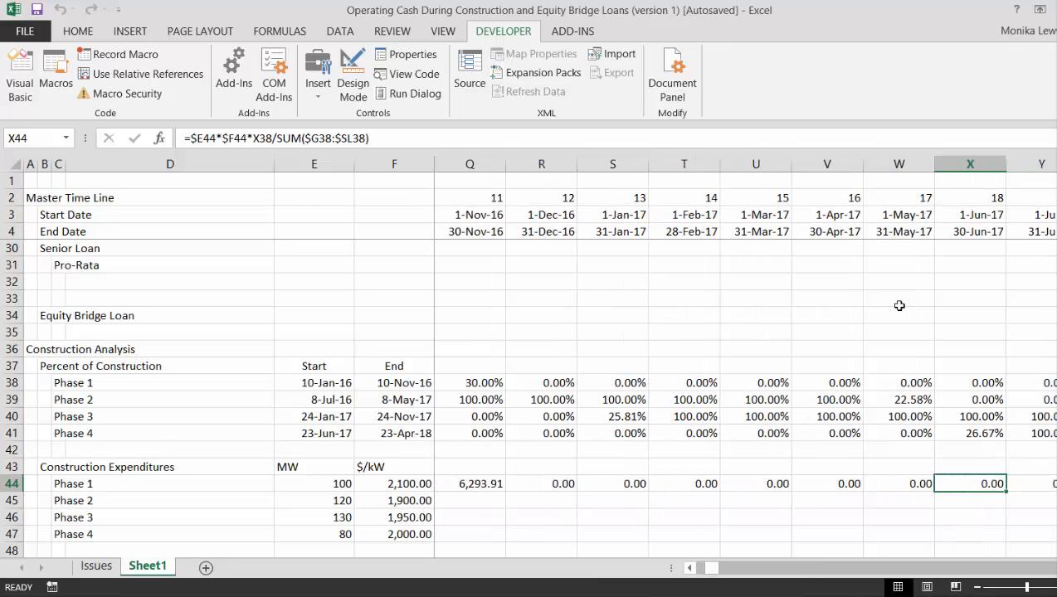
pyautogui.press('Left')
pyautogui.press('Left')
pyautogui.press('Left')
pyautogui.press('Left')
pyautogui.press('Left')
pyautogui.press('Left')
pyautogui.press('Left')
pyautogui.press('Left')
pyautogui.press('Left')
pyautogui.press('Left')
pyautogui.press('Left')
pyautogui.press('Left')
pyautogui.press('Left')
pyautogui.press('Left')
pyautogui.press('Left')
pyautogui.press('Left')
pyautogui.press('Left')
pyautogui.press('Left')
pyautogui.press('Left')
pyautogui.press('Left')
pyautogui.press('Left')
pyautogui.press('Left')
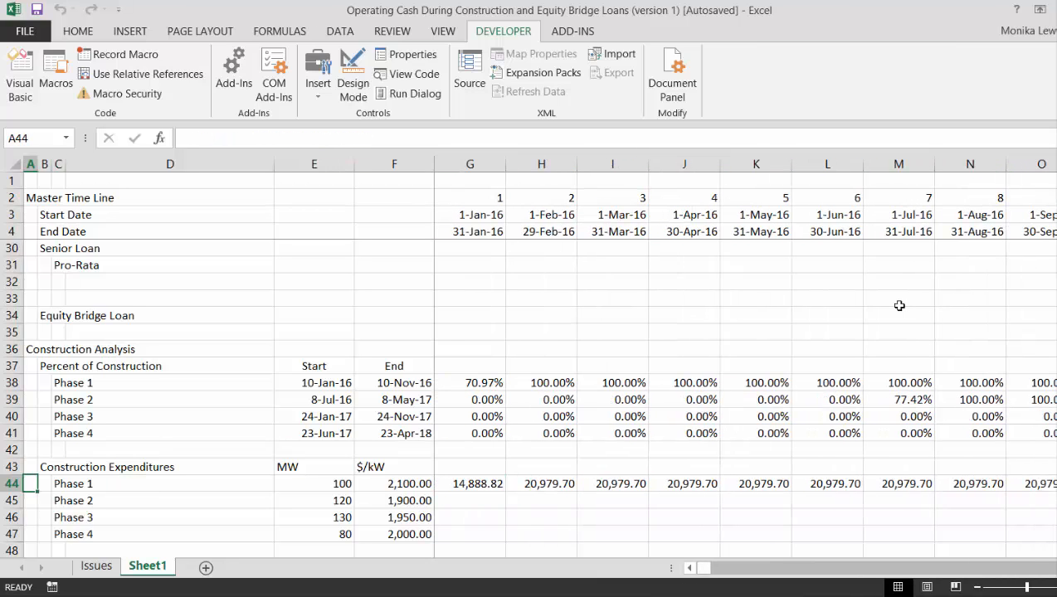
# Fill the Phase 1 expenditure formula in G44 down to G47 for Phases 2 to 4.
pyautogui.press('Right')
pyautogui.press('Right')
pyautogui.press('Right')
pyautogui.press('Right')
pyautogui.press('Right')
pyautogui.press('Right')
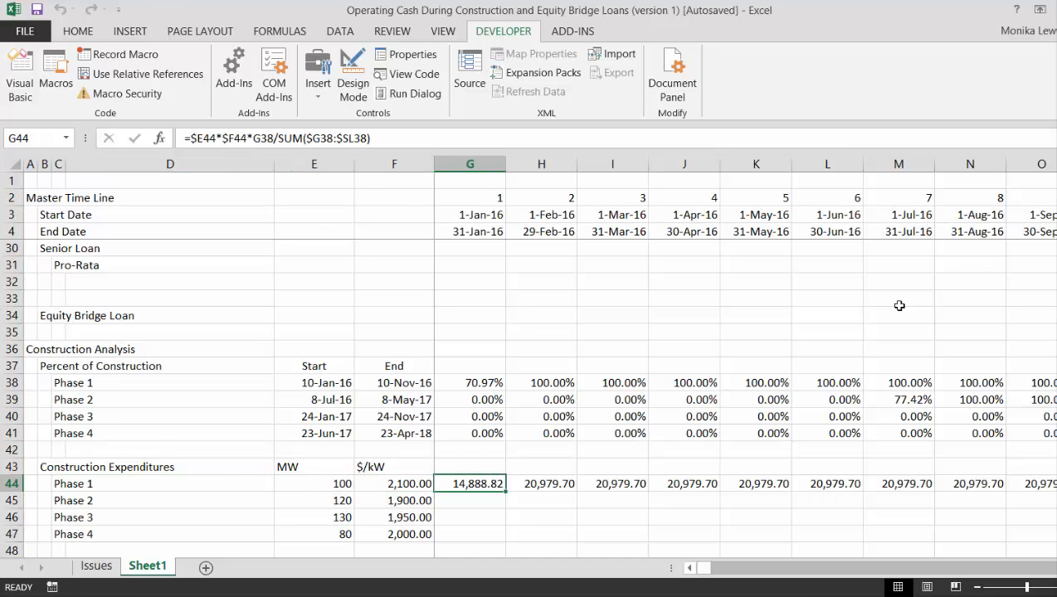
pyautogui.hotkey('shift', 'Down')
pyautogui.hotkey('shift', 'Down')
pyautogui.hotkey('shift', 'Down')
pyautogui.hotkey('ctrl', 'd')
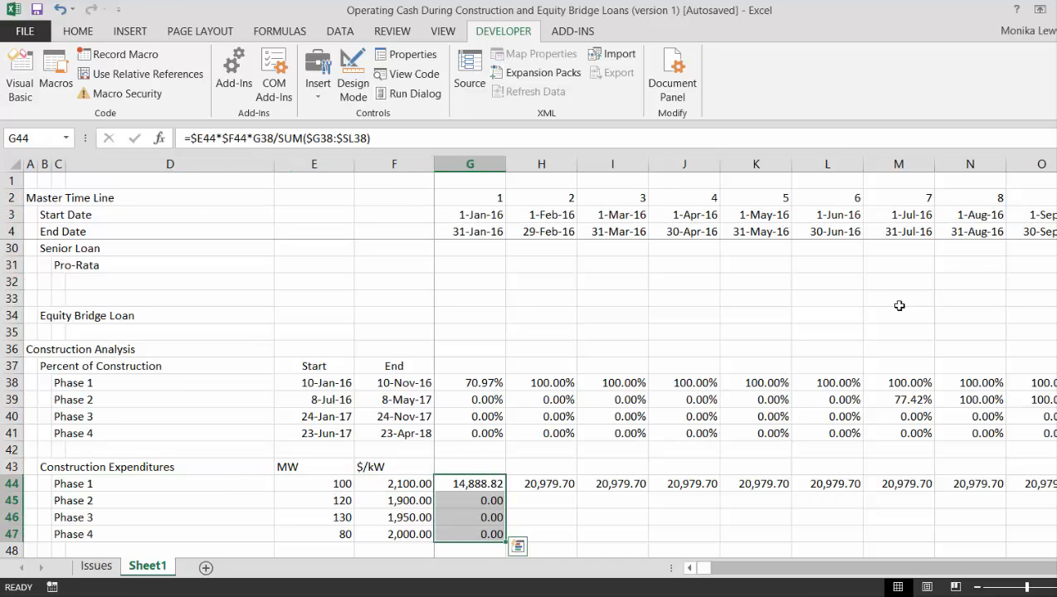
# Fill the Phase 2 to Phase 4 expenditure formulas in G45:G47 across the monthly timeline.
pyautogui.press('Down')
pyautogui.hotkey('shift', 'Down')
pyautogui.hotkey('shift', 'Down')
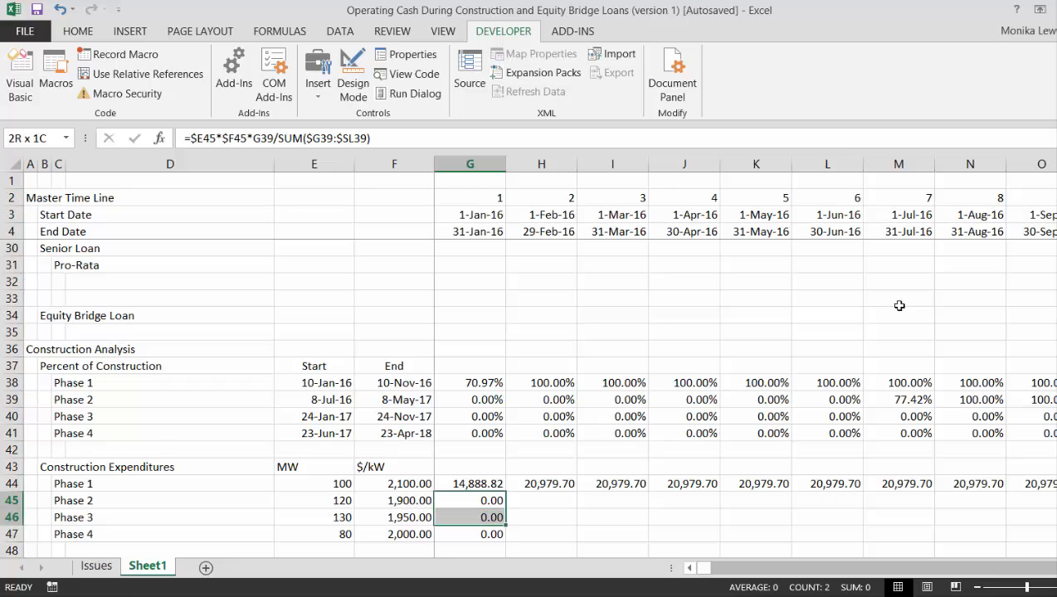
pyautogui.hotkey('ctrl', 'd')
pyautogui.hotkey('ctrl', 'shift', 'r')
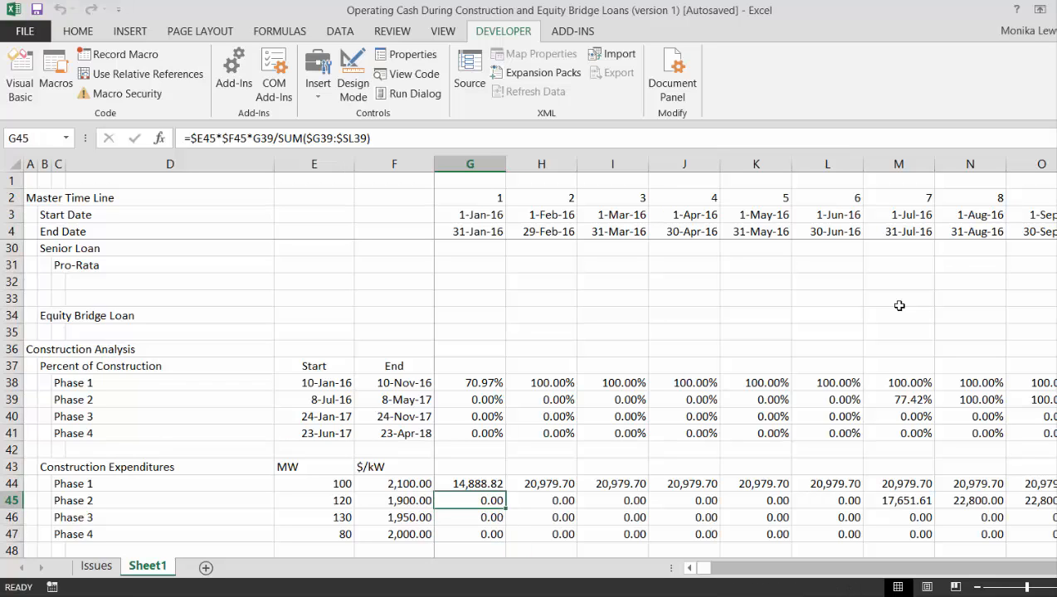
# Examine the monthly expenditures of Phases 2 to 4 across the timeline through the end of Phase 4 construction.
pyautogui.press('Right')
pyautogui.press('Right')
pyautogui.press('Right')
pyautogui.press('Right')
pyautogui.press('Right')
pyautogui.press('Right')
pyautogui.press('Right')
pyautogui.press('Right')
pyautogui.press('Right')
pyautogui.press('Right')
pyautogui.press('Right')
pyautogui.press('Right')
pyautogui.press('Right')
pyautogui.press('Right')
pyautogui.press('Right')
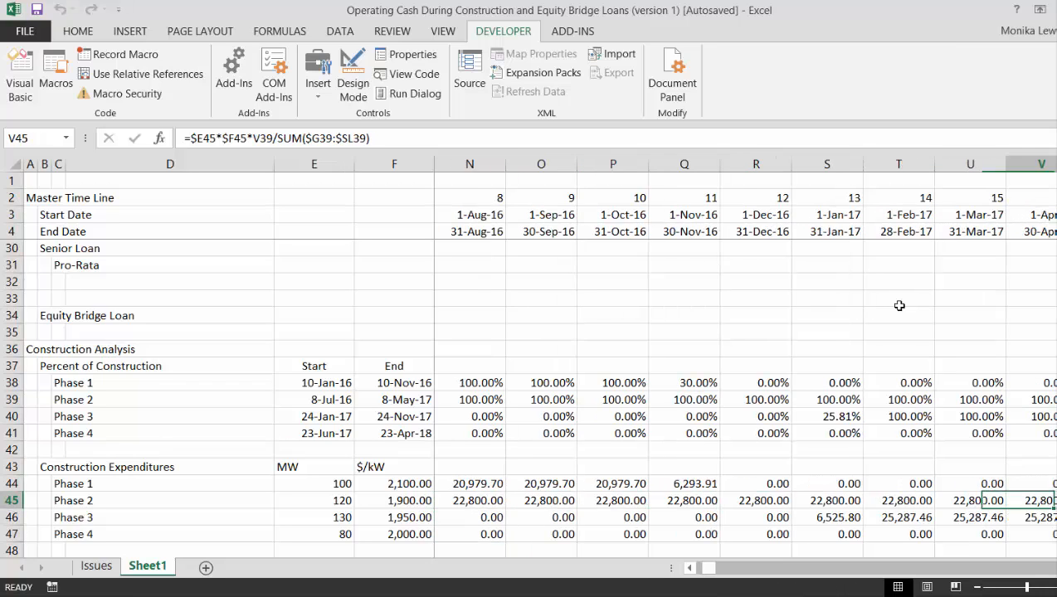
pyautogui.press('Right')
pyautogui.press('Right')
pyautogui.press('Right')
pyautogui.press('Right')
pyautogui.press('Right')
pyautogui.press('Right')
pyautogui.press('Right')
pyautogui.press('Right')
pyautogui.press('Right')
pyautogui.press('Right')
pyautogui.press('Right')
pyautogui.press('Right')
pyautogui.press('Right')
pyautogui.press('Right')
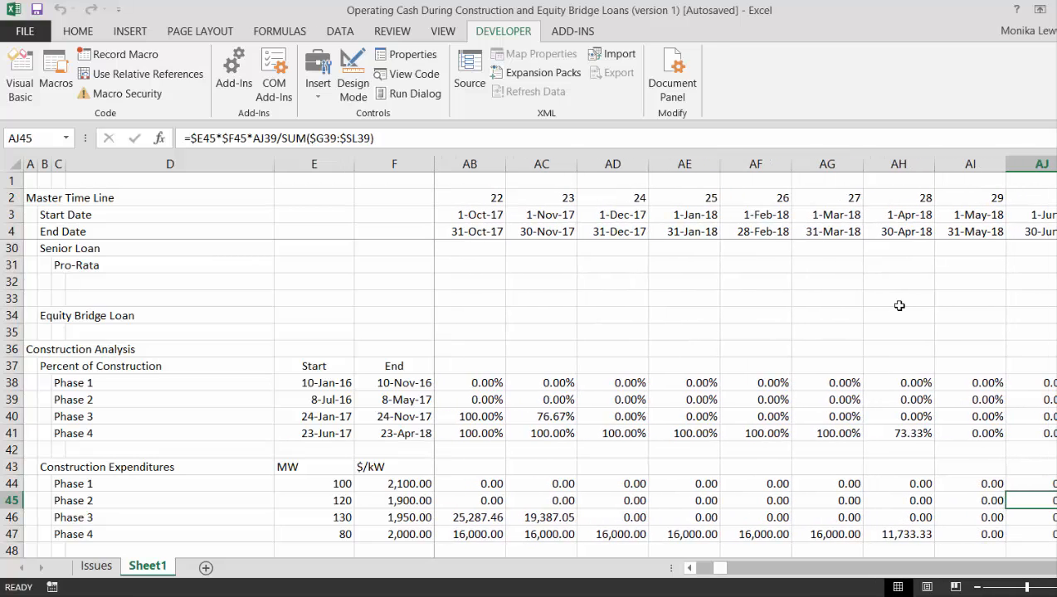
pyautogui.press('Left')
pyautogui.press('Left')
pyautogui.press('Down')
pyautogui.press('Down')
pyautogui.press('Down')
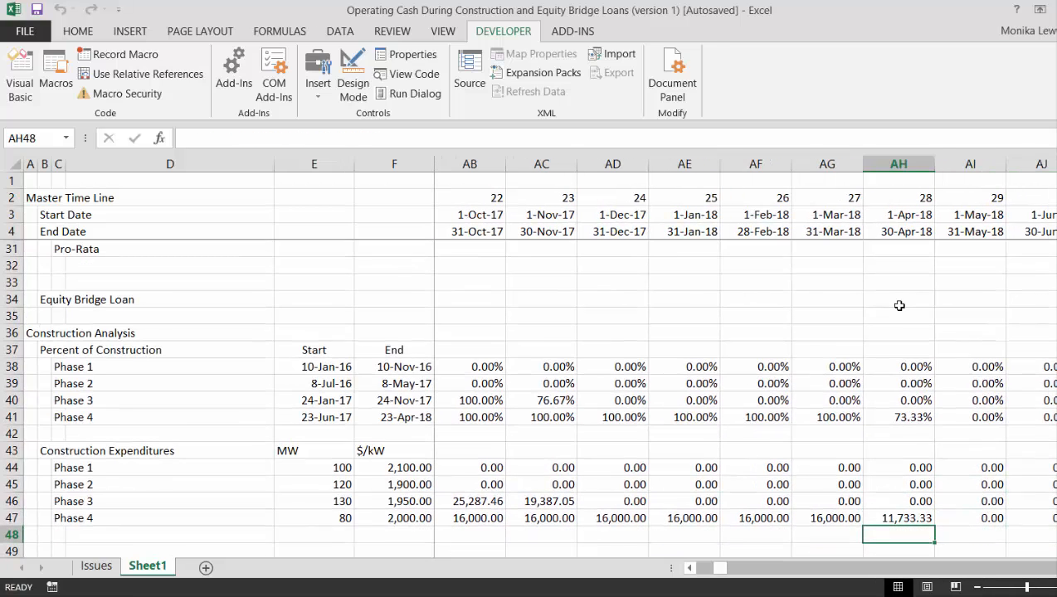
pyautogui.press('Left')
pyautogui.press('Left')
pyautogui.press('Left')
pyautogui.press('Left')
pyautogui.hotkey('ctrl', 'Left')
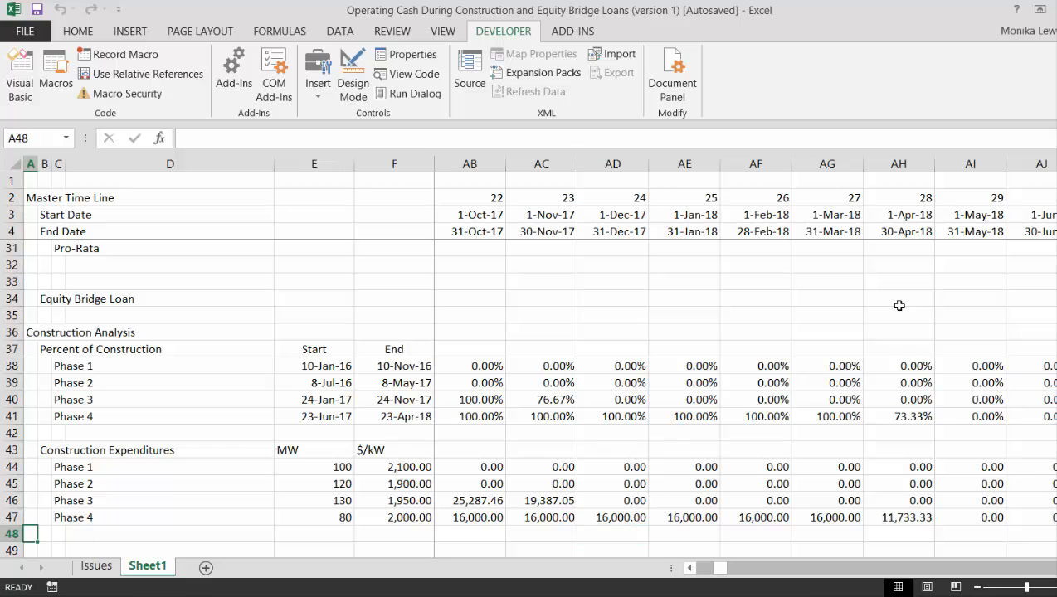
# Enter the section heading Operating Percent in B49, below the Construction Expenditures block.
pyautogui.press('Down')
pyautogui.press('Down')
pyautogui.press('Up')
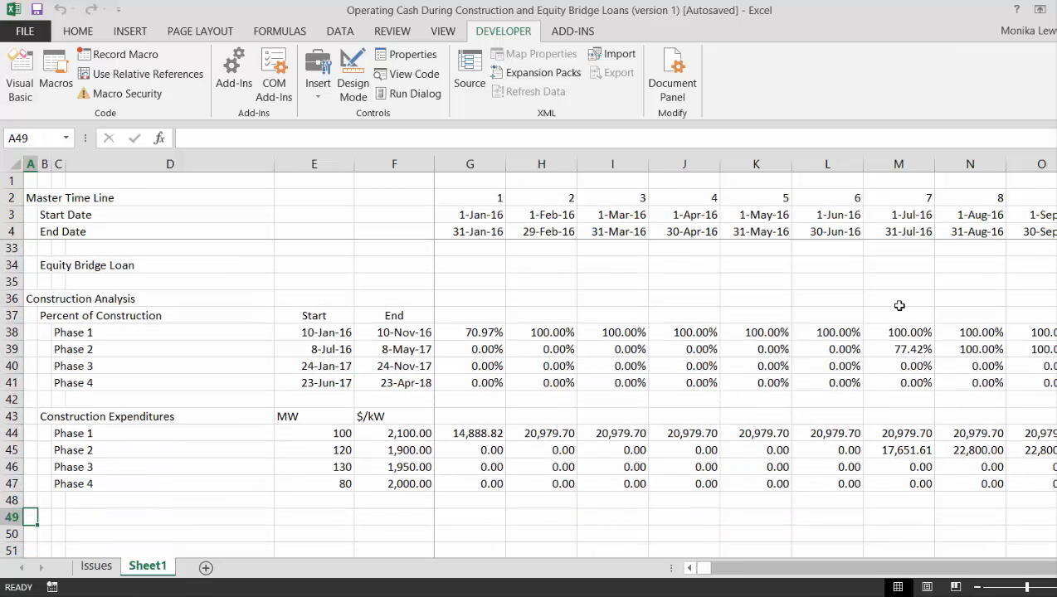
pyautogui.press('Right')
pyautogui.press('Right')
pyautogui.press('Up')
pyautogui.press('Up')
pyautogui.press('Up')
pyautogui.press('Up')
pyautogui.press('Up')
pyautogui.press('Up')
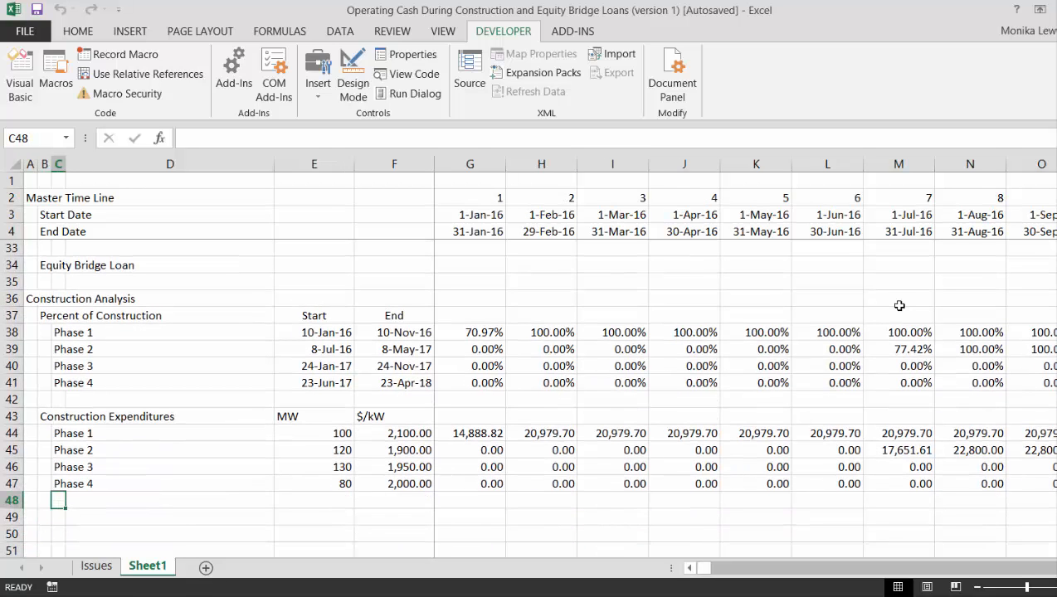
pyautogui.press('Left')
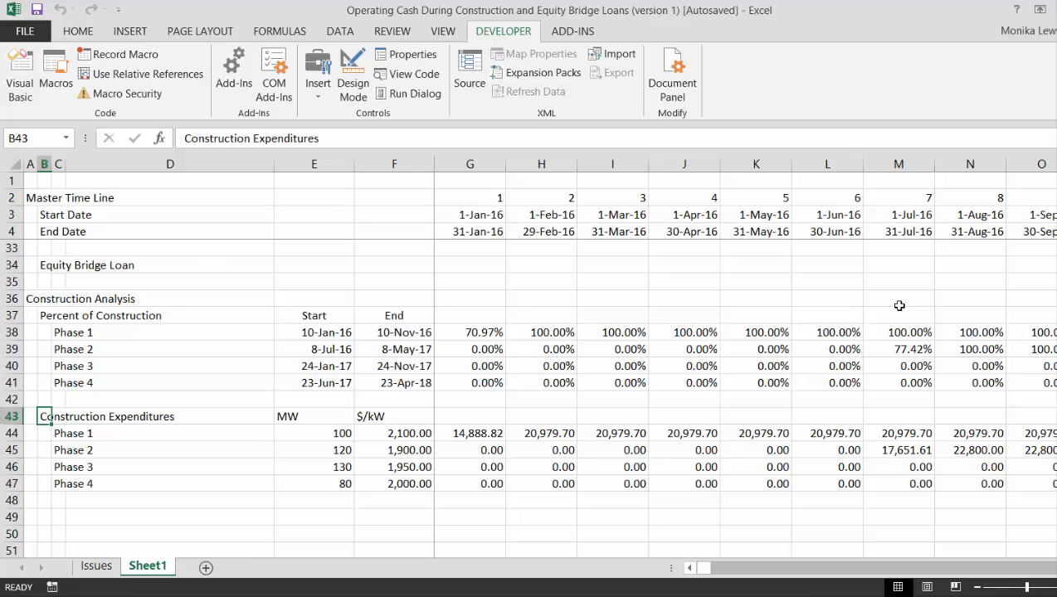
pyautogui.press('Down')
pyautogui.press('Down')
pyautogui.press('Down')
pyautogui.press('Down')
pyautogui.press('Down')
pyautogui.press('Down')
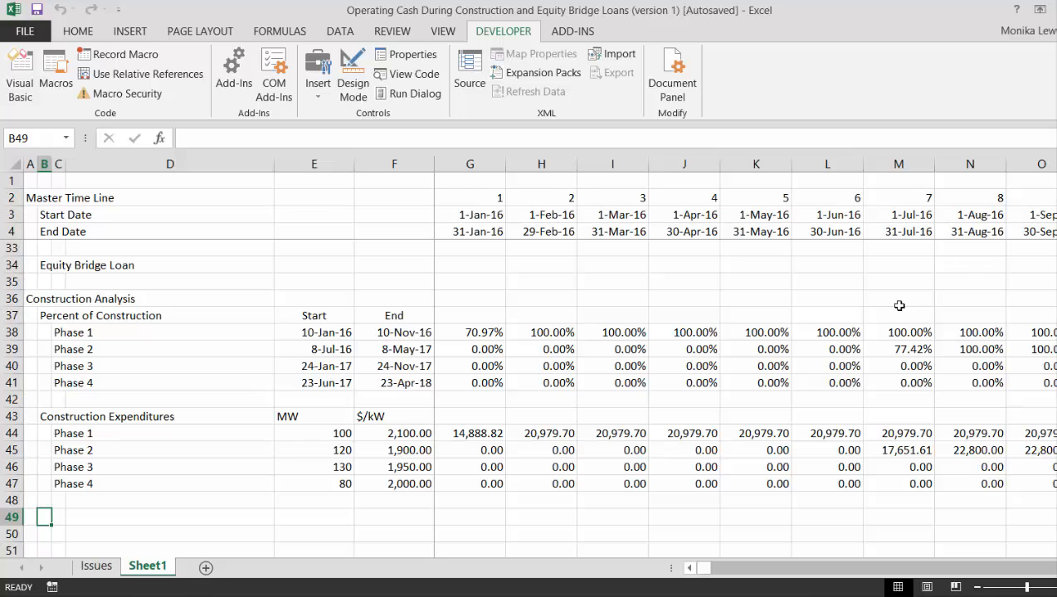
pyautogui.write('In')
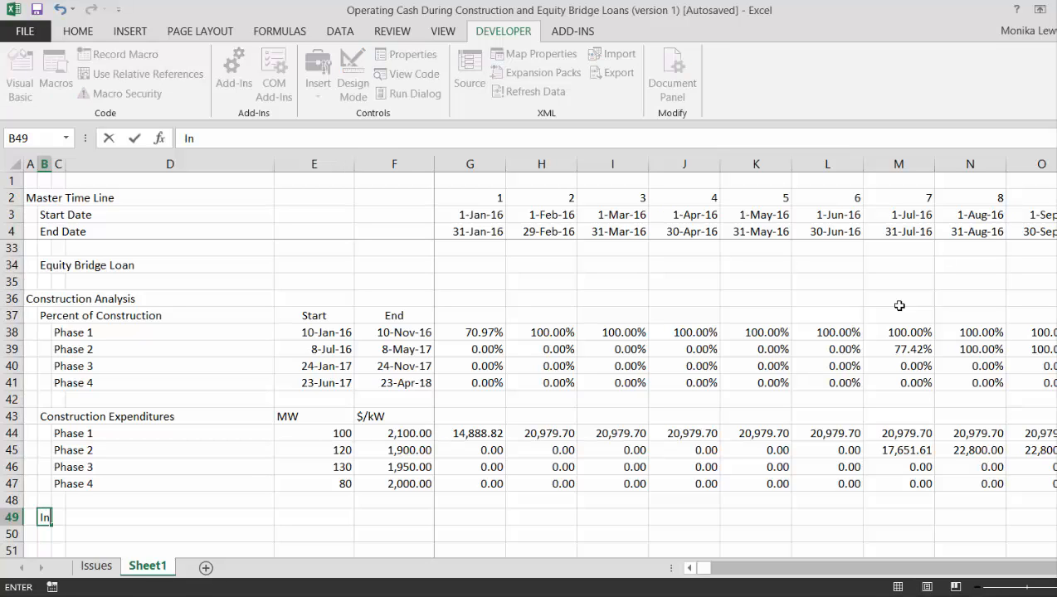
pyautogui.write('Operating ')
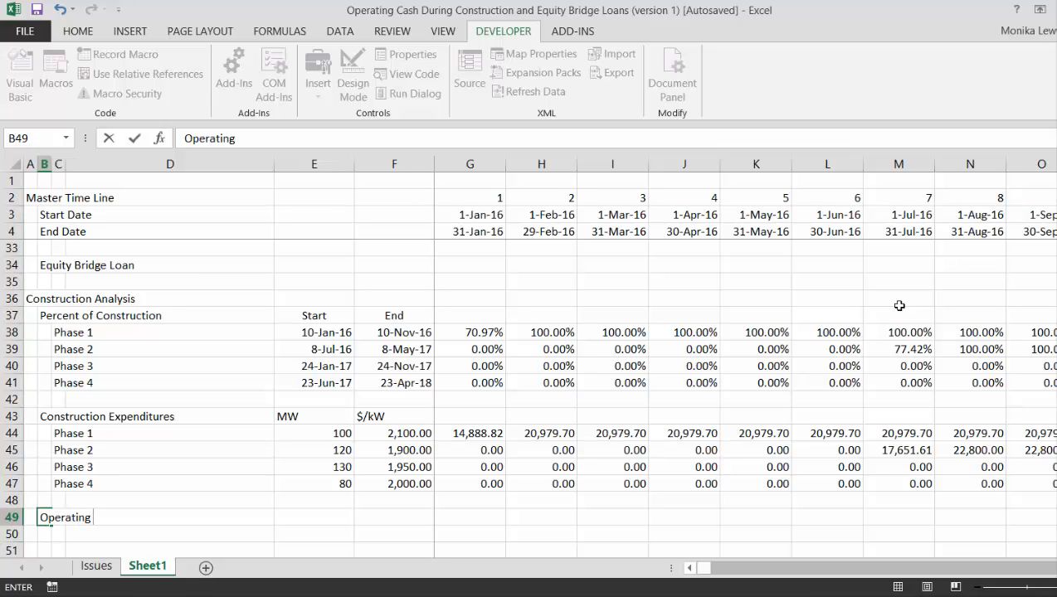
pyautogui.write('Percent')
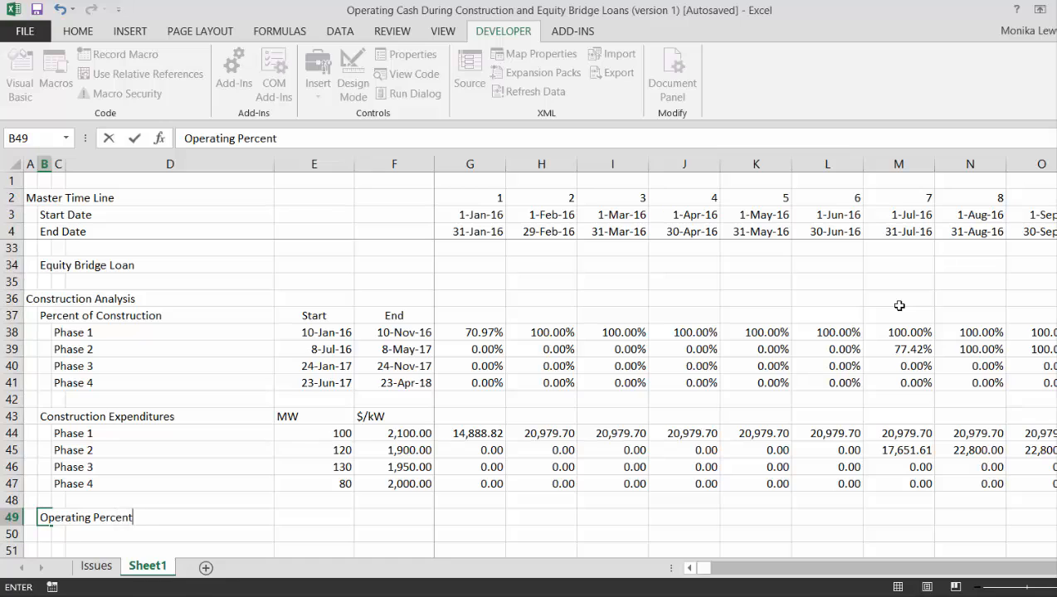
pyautogui.press('Return')
pyautogui.press('Up')
pyautogui.press('Left')
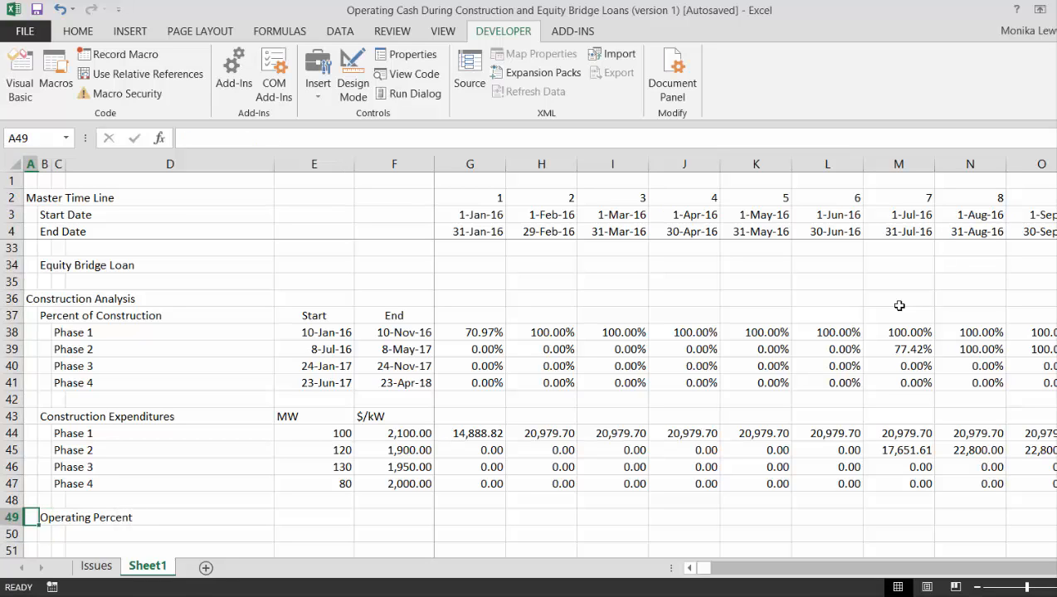
pyautogui.press('Right')
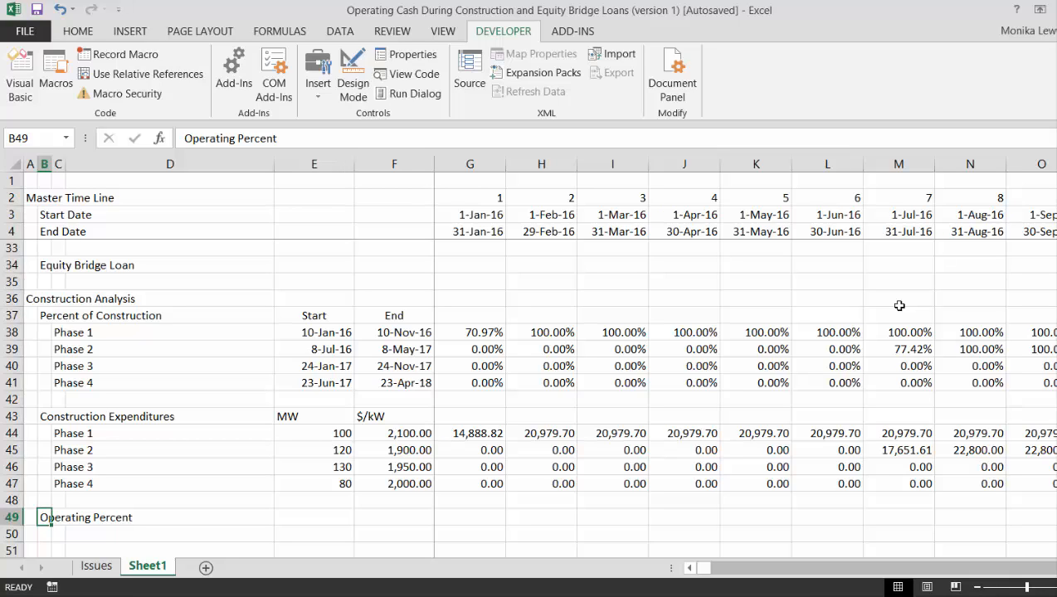
# Link the first row label of the Operating Percent section, C50, to the Phase 1 label with =C44.
pyautogui.press('Down')
pyautogui.press('Right')
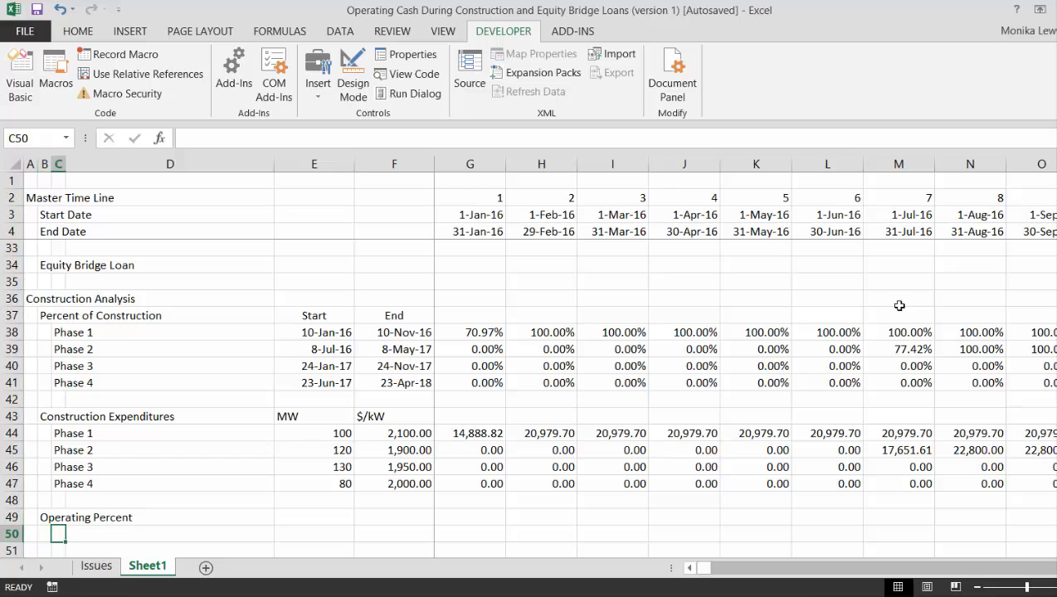
pyautogui.write('=')
pyautogui.press('Up')
pyautogui.press('Up')
pyautogui.press('Up')
pyautogui.press('Up')
pyautogui.press('Up')
pyautogui.press('Up')
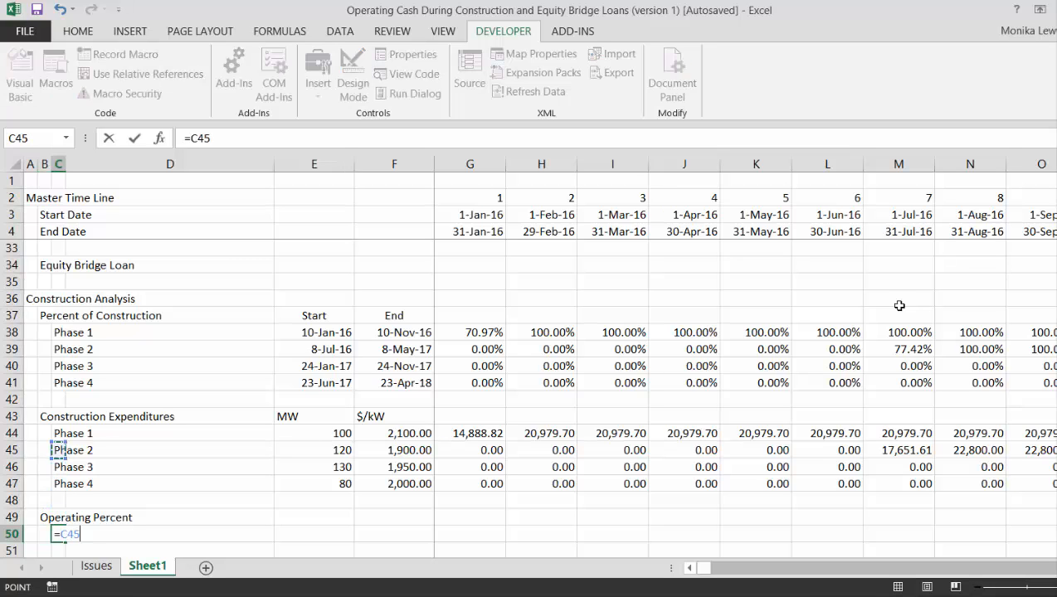
pyautogui.hotkey('ctrl', 'Return')
pyautogui.press('Up')
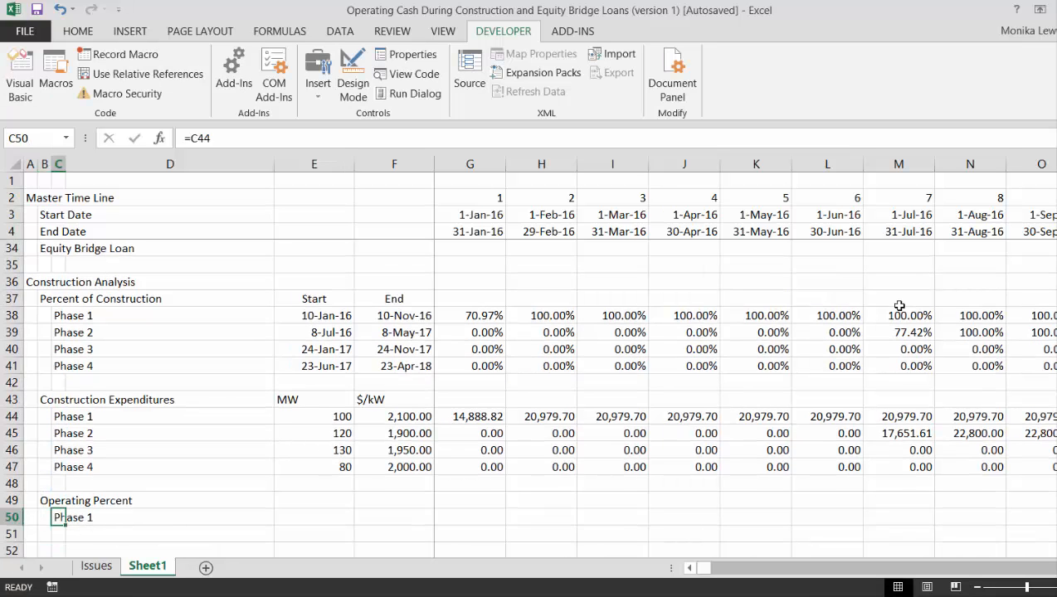
# Fill the phase label link in C50 down to C53 for the remaining phases.
pyautogui.hotkey('shift', 'Down')
pyautogui.hotkey('shift', 'Down')
pyautogui.hotkey('shift', 'Down')
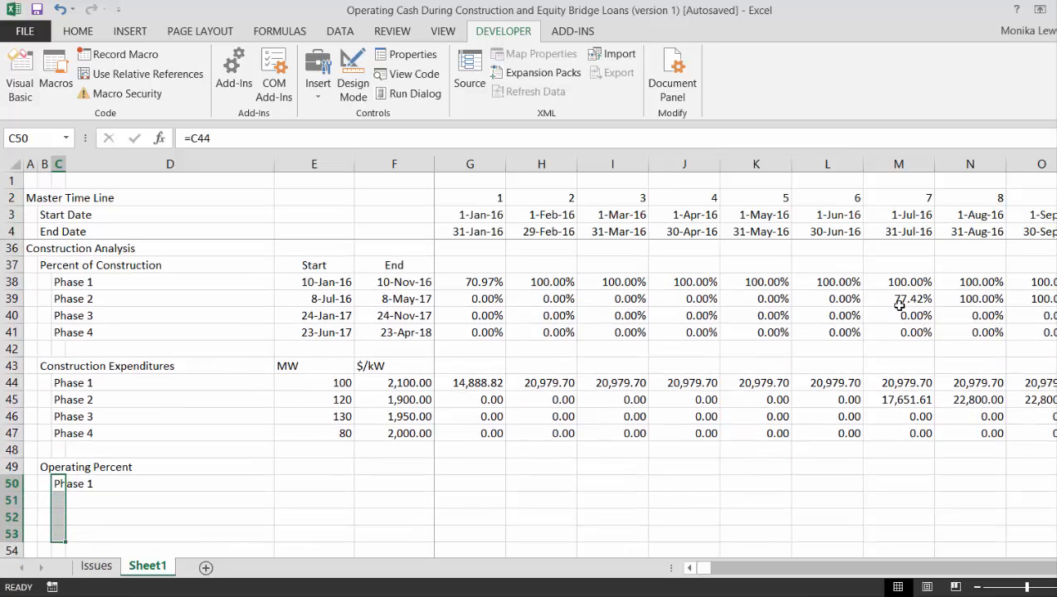
pyautogui.hotkey('ctrl', 'd')
pyautogui.hotkey('shift', 'Up')
pyautogui.hotkey('shift', 'Up')
pyautogui.hotkey('shift', 'Up')
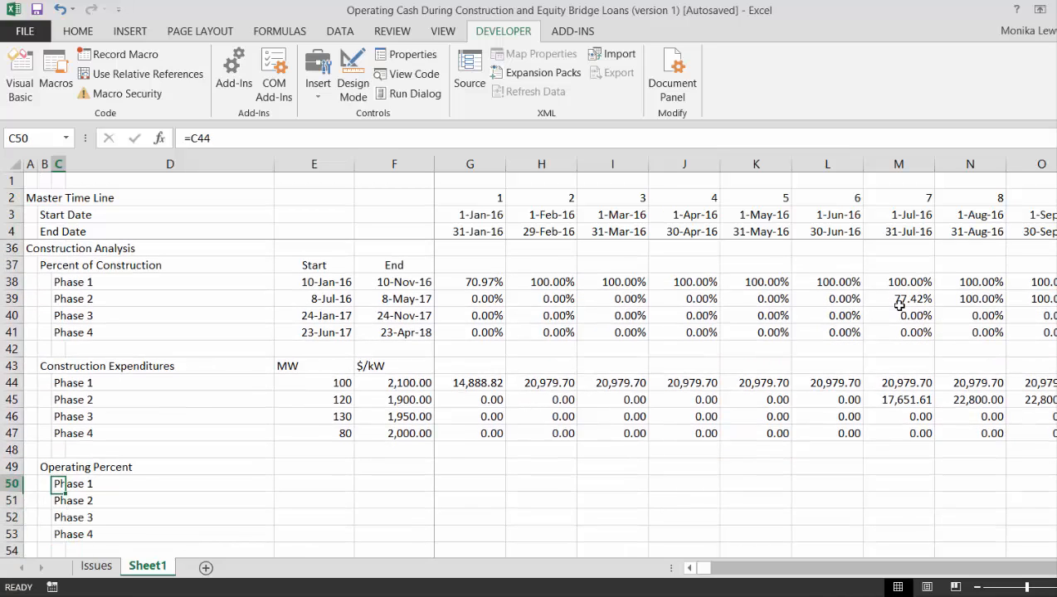
# Copy the Start and End column headings from E37:F37 to E49:F49 in the Operating Percent section.
pyautogui.press('Right')
pyautogui.press('Right')
pyautogui.press('Up')
pyautogui.press('Up')
pyautogui.press('Up')
pyautogui.press('Up')
pyautogui.press('Up')
pyautogui.press('Up')
pyautogui.press('Up')
pyautogui.press('Up')
pyautogui.press('Up')
pyautogui.press('Up')
pyautogui.press('Up')
pyautogui.press('Up')
pyautogui.press('Up')
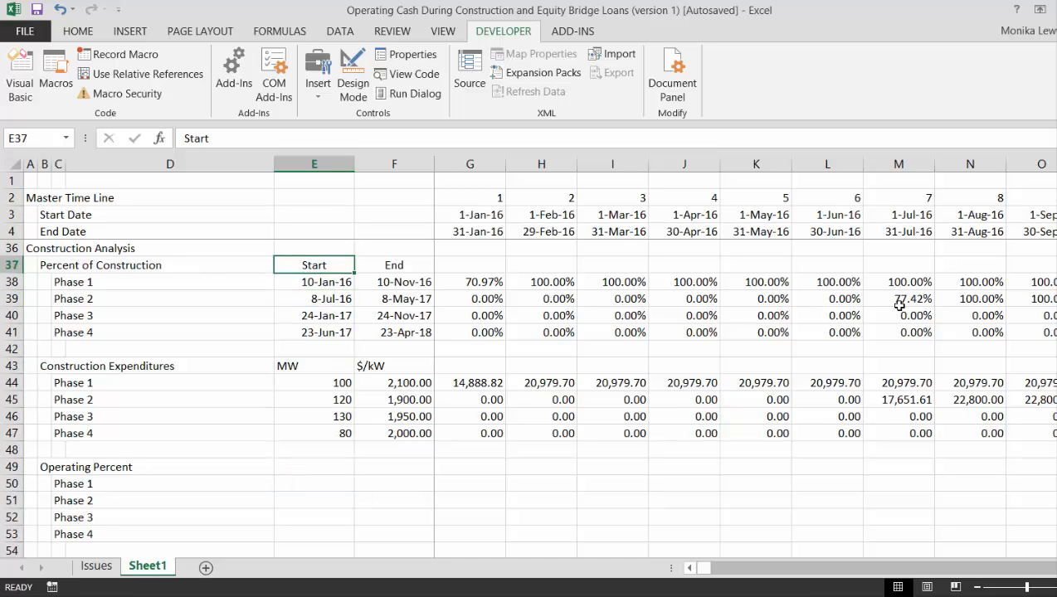
pyautogui.hotkey('shift', 'Right')
pyautogui.hotkey('ctrl', 'c')
pyautogui.press('Down')
pyautogui.press('Down')
pyautogui.press('Down')
pyautogui.press('Down')
pyautogui.press('Down')
pyautogui.press('Down')
pyautogui.press('Down')
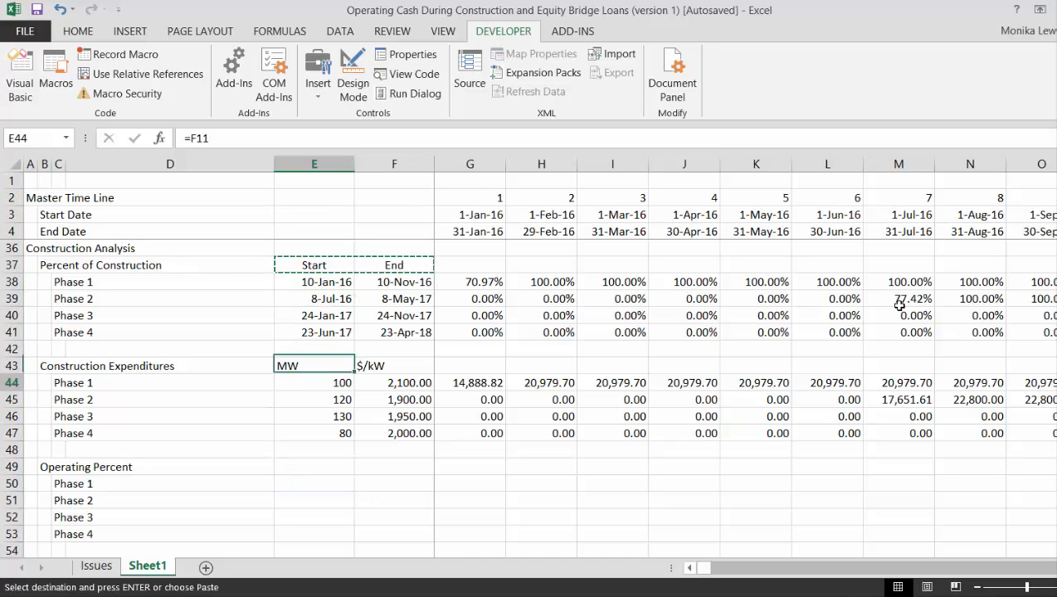
pyautogui.press('Down')
pyautogui.press('Down')
pyautogui.press('Down')
pyautogui.press('Down')
pyautogui.press('Down')
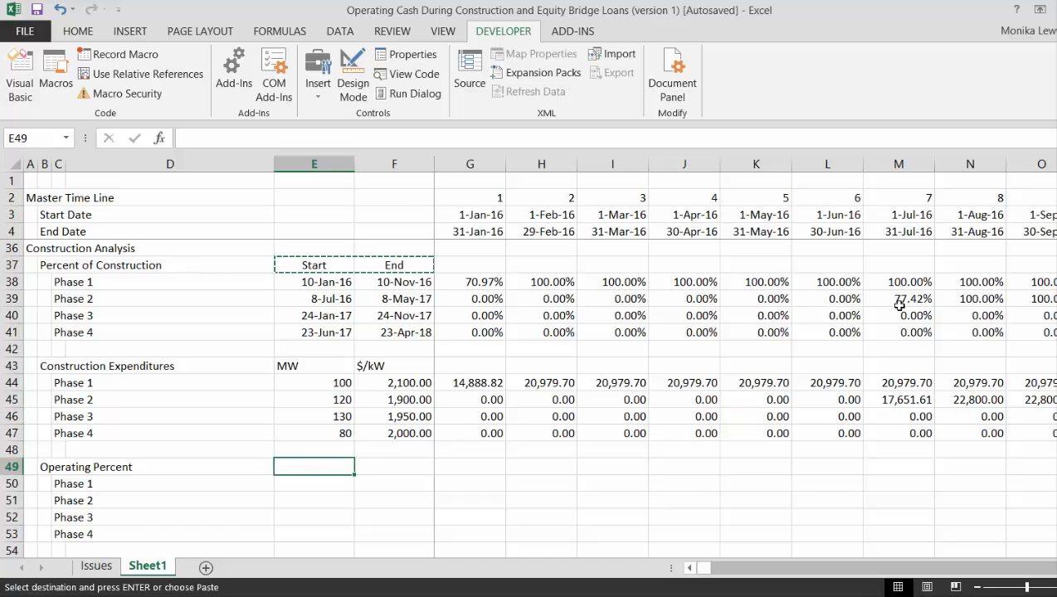
pyautogui.hotkey('ctrl', 'v')
pyautogui.press('Return')
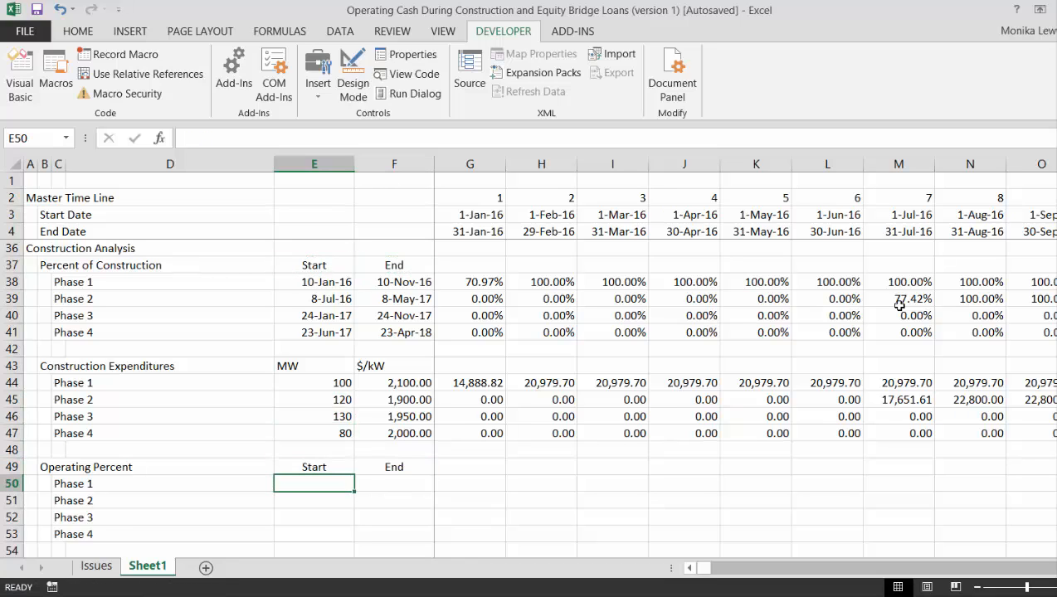
# Set the Phase 1 operating start date in E50 to the day after construction ends with =F38+1.
pyautogui.write('=')
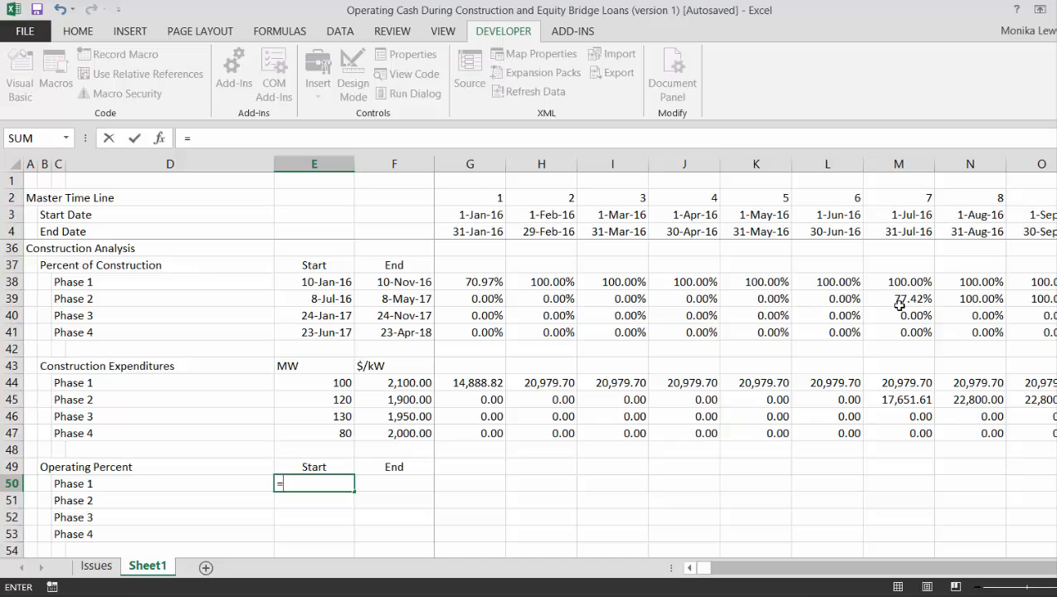
pyautogui.press('Up')
pyautogui.press('Up')
pyautogui.press('Up')
pyautogui.press('Up')
pyautogui.press('Up')
pyautogui.press('Up')
pyautogui.press('Up')
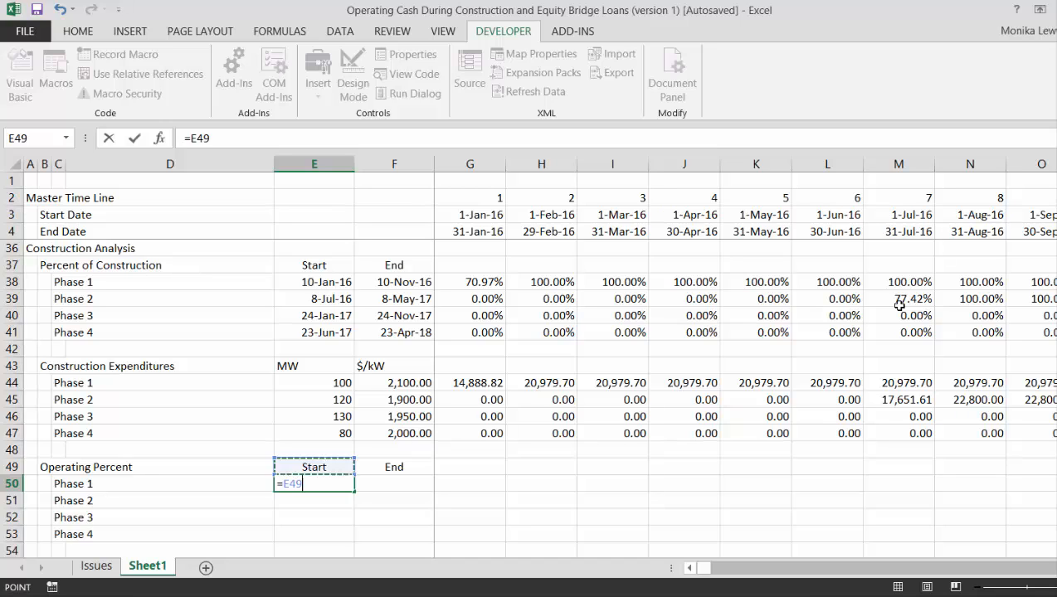
pyautogui.press('Up')
pyautogui.press('Up')
pyautogui.press('Up')
pyautogui.press('Up')
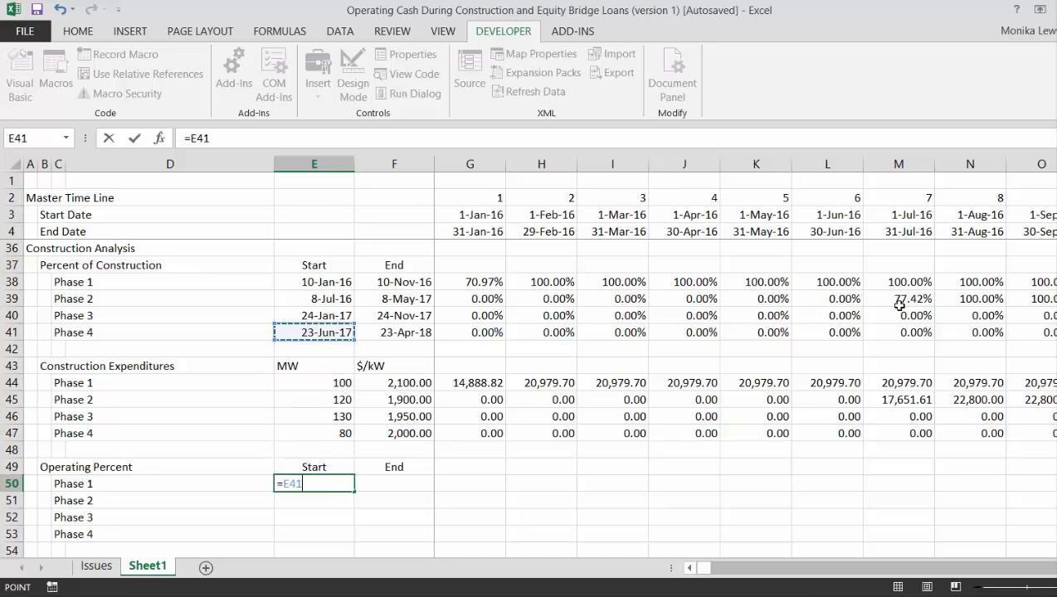
pyautogui.press('Up')
pyautogui.press('Right')
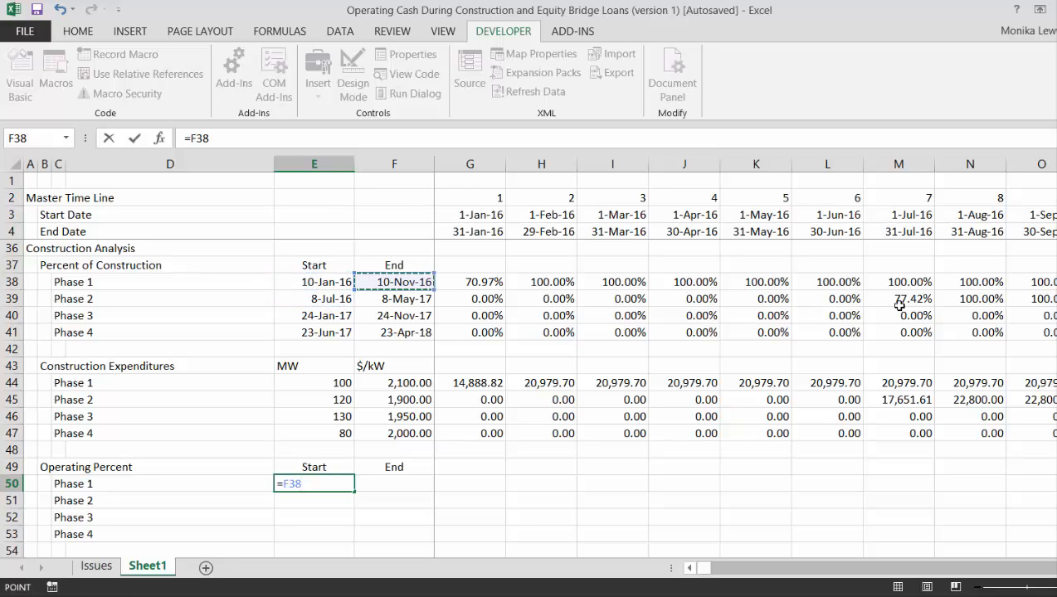
pyautogui.write('+1')
pyautogui.press('Return')
# Fill the operating start date formula in E50 down to E53 for the remaining phases.
pyautogui.press('Up')
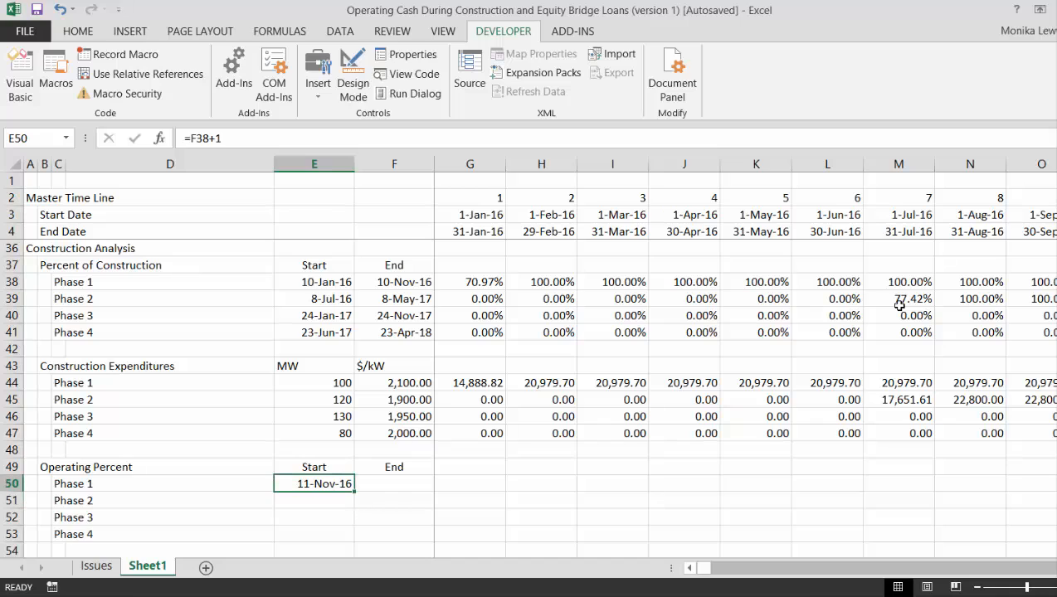
pyautogui.hotkey('shift', 'Down')
pyautogui.hotkey('shift', 'Down')
pyautogui.hotkey('shift', 'Down')
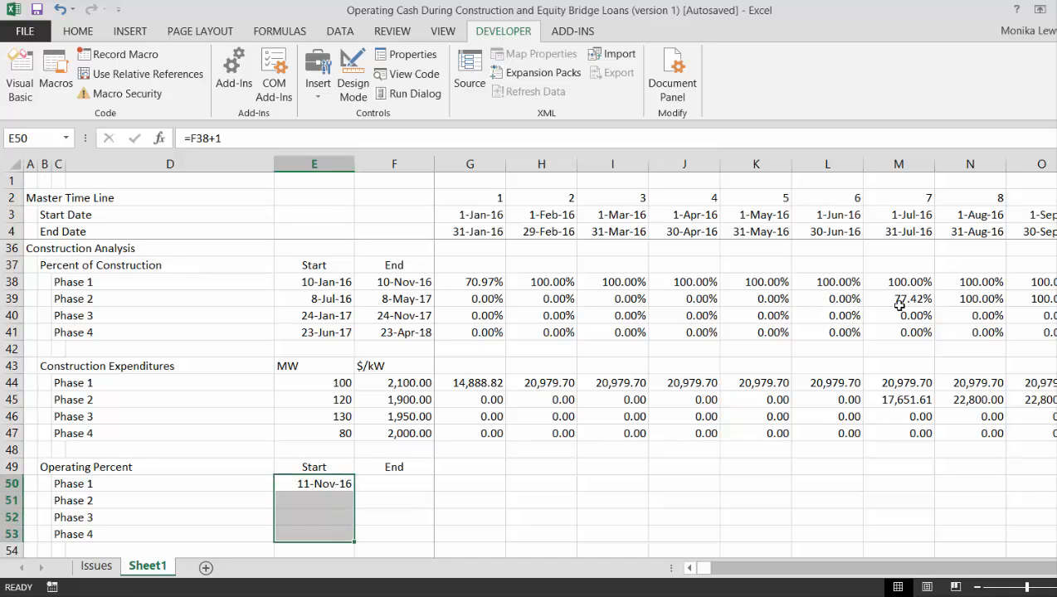
pyautogui.hotkey('ctrl', 'd')
# Link the Phase 1 operating end date in F50 to the Phase 1 PPA End date with =J11.
pyautogui.press('Right')
pyautogui.write('=')
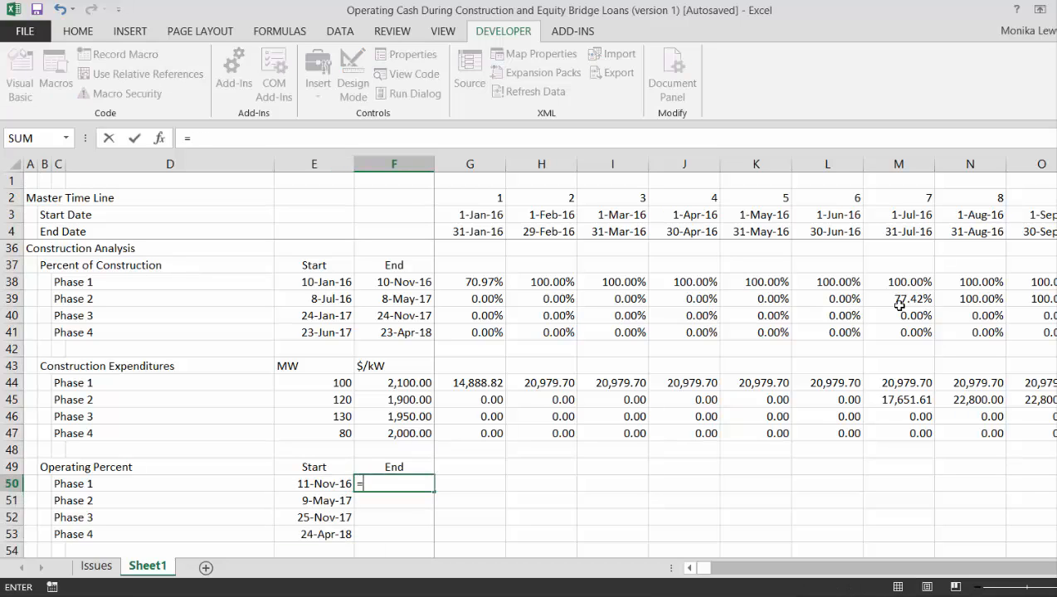
pyautogui.press('pageup')
pyautogui.press('pageup')
pyautogui.press('pageup')
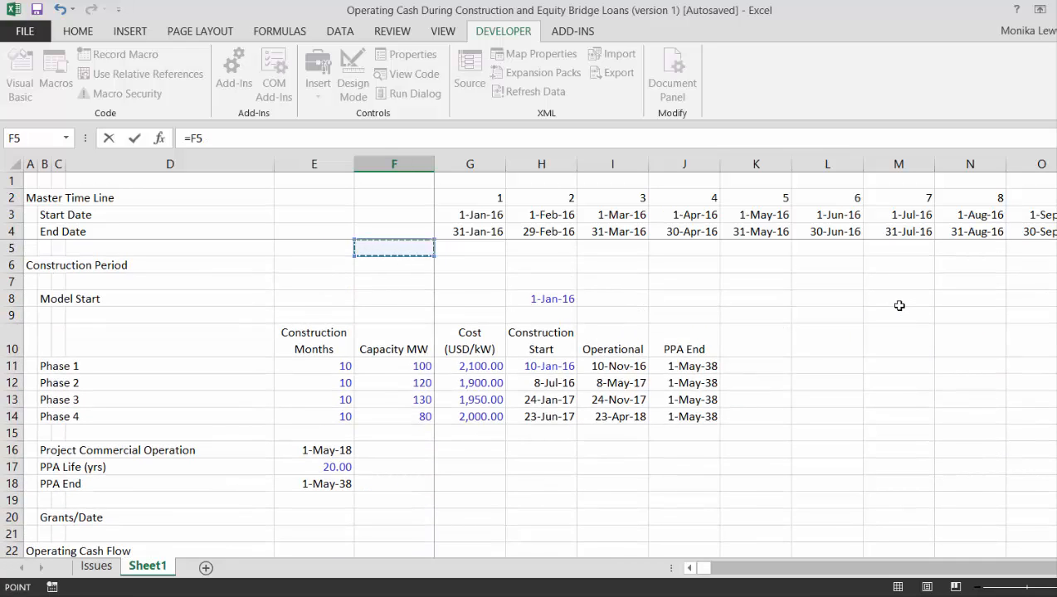
pyautogui.press('Down')
pyautogui.press('Down')
pyautogui.press('Down')
pyautogui.press('Down')
pyautogui.press('Down')
pyautogui.press('Down')
pyautogui.press('Right')
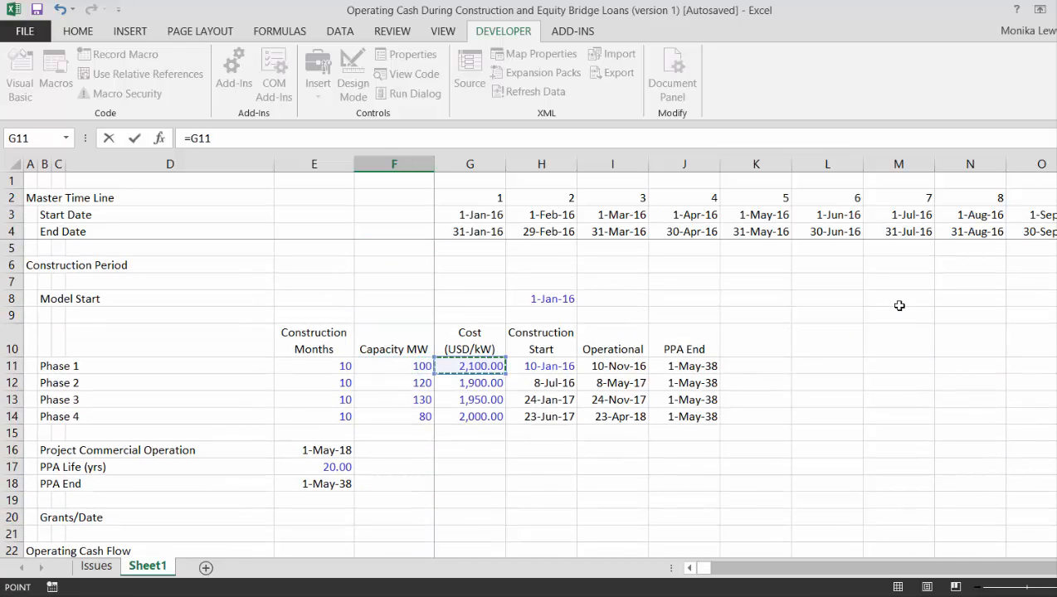
pyautogui.press('Right')
pyautogui.press('Right')
pyautogui.press('Right')
pyautogui.press('Return')
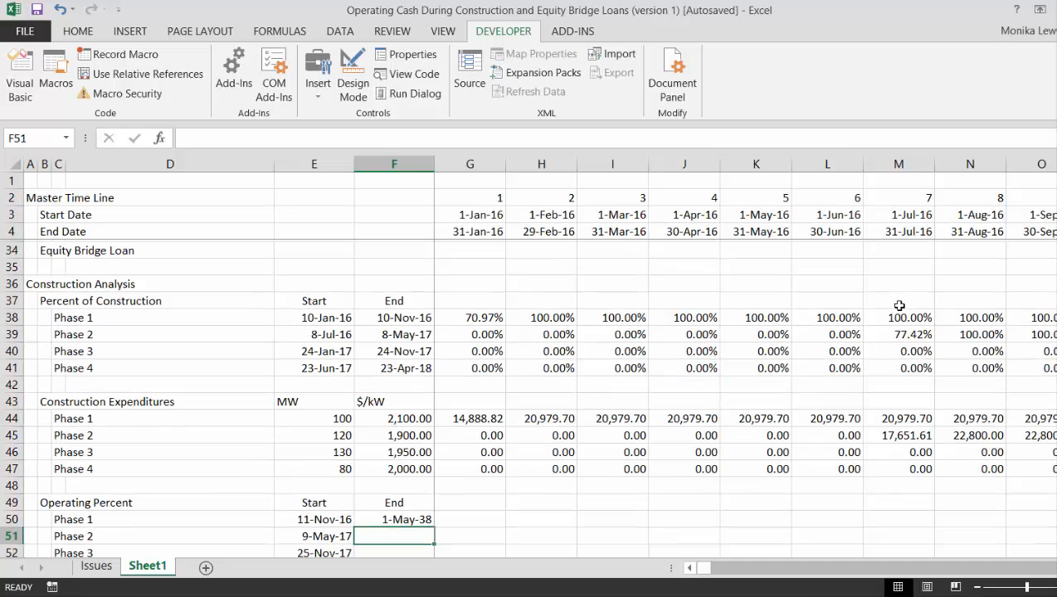
# Fill the PPA end date link in F50 down to F53 for the remaining phases.
pyautogui.press('Up')
pyautogui.hotkey('shift', 'Down')
pyautogui.hotkey('shift', 'Down')
pyautogui.hotkey('shift', 'Down')
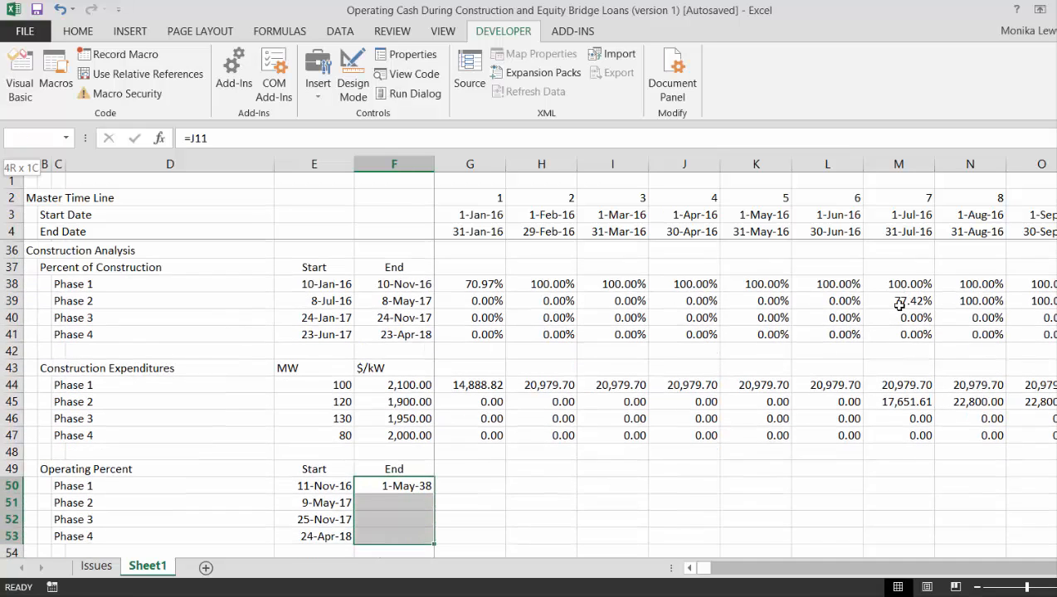
pyautogui.hotkey('ctrl', 'd')
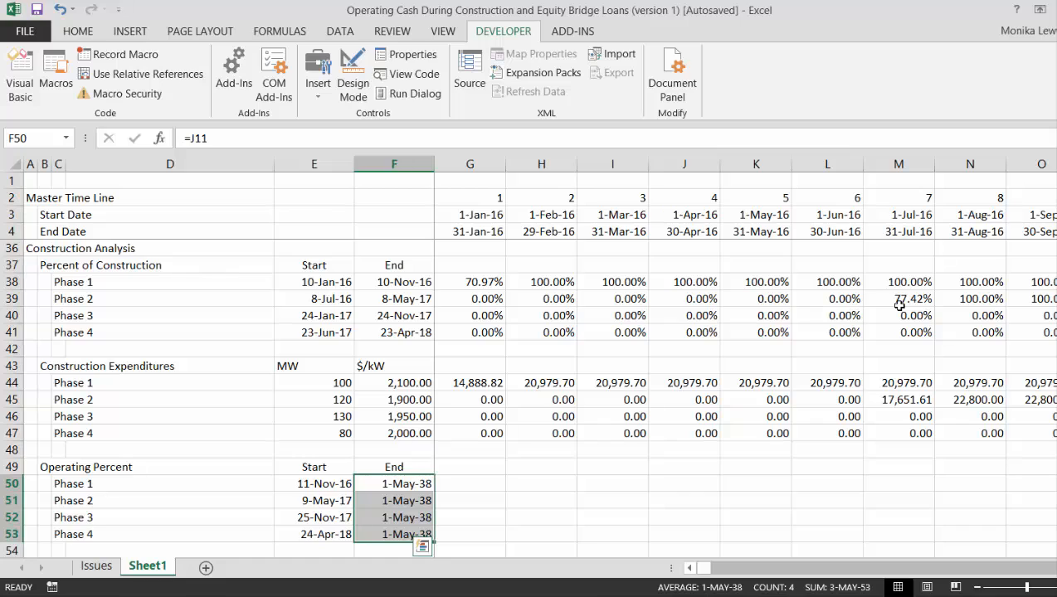
# Begin a percent_of_time formula in G50 with Start_operation set to $E50 and End_operation set to $F50.
pyautogui.press('Right')
pyautogui.press('Left')
pyautogui.press('Left')
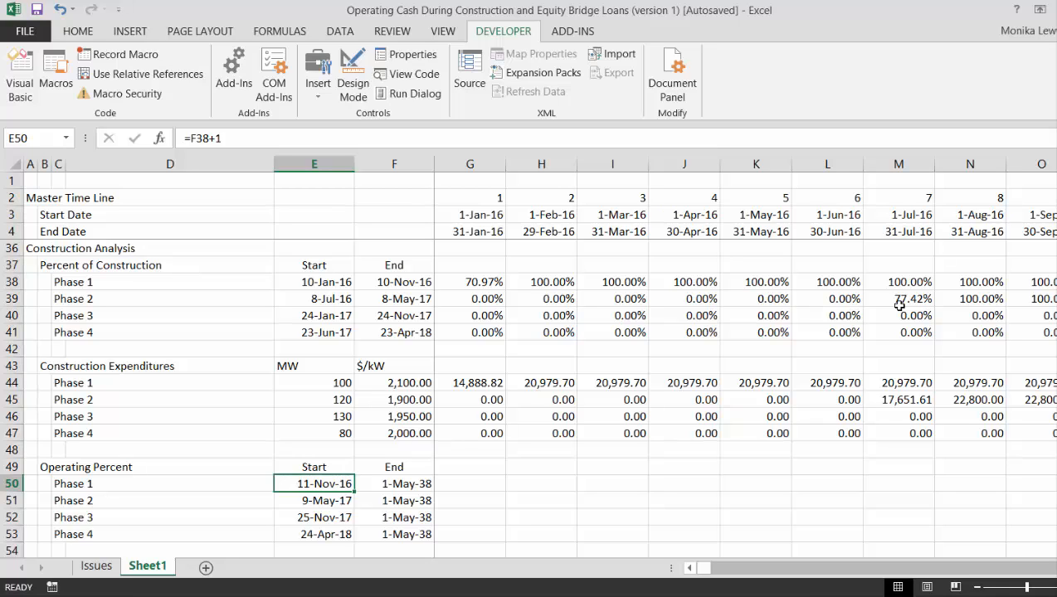
pyautogui.press('Right')
pyautogui.press('Right')
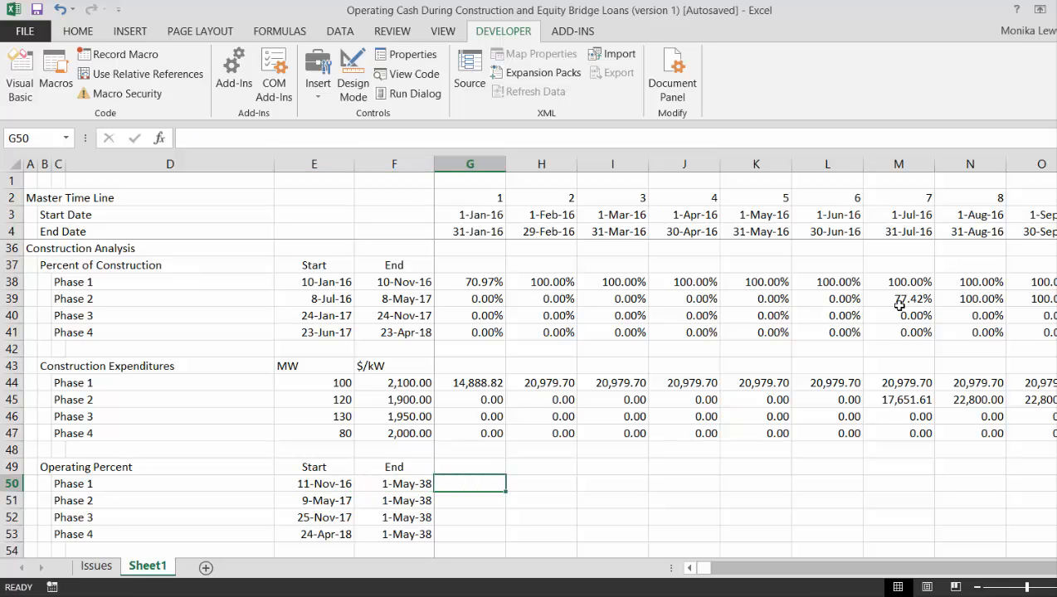
pyautogui.write('=p')
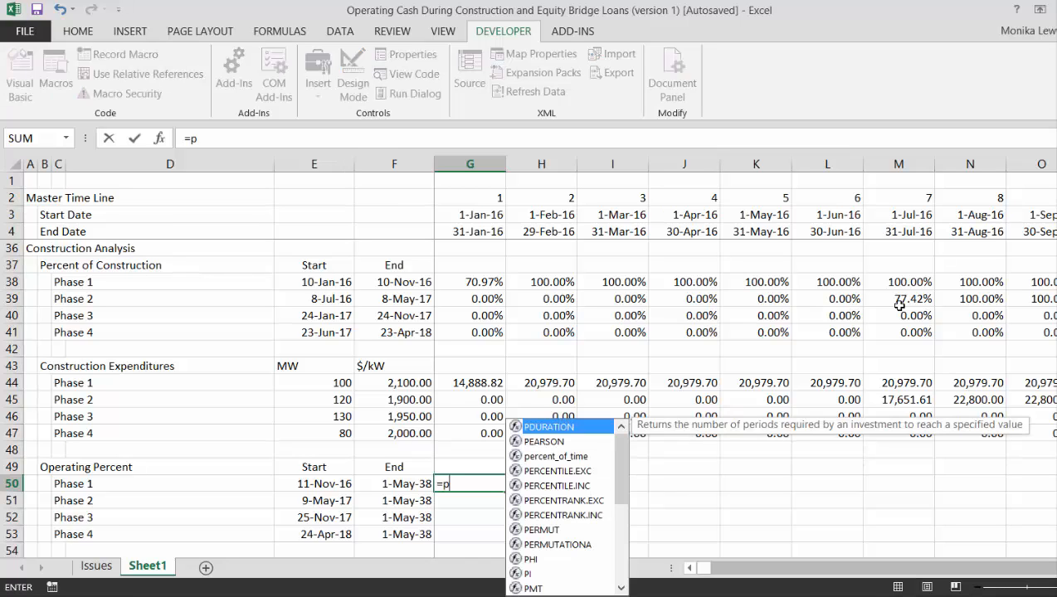
pyautogui.press('Down')
pyautogui.press('Down')
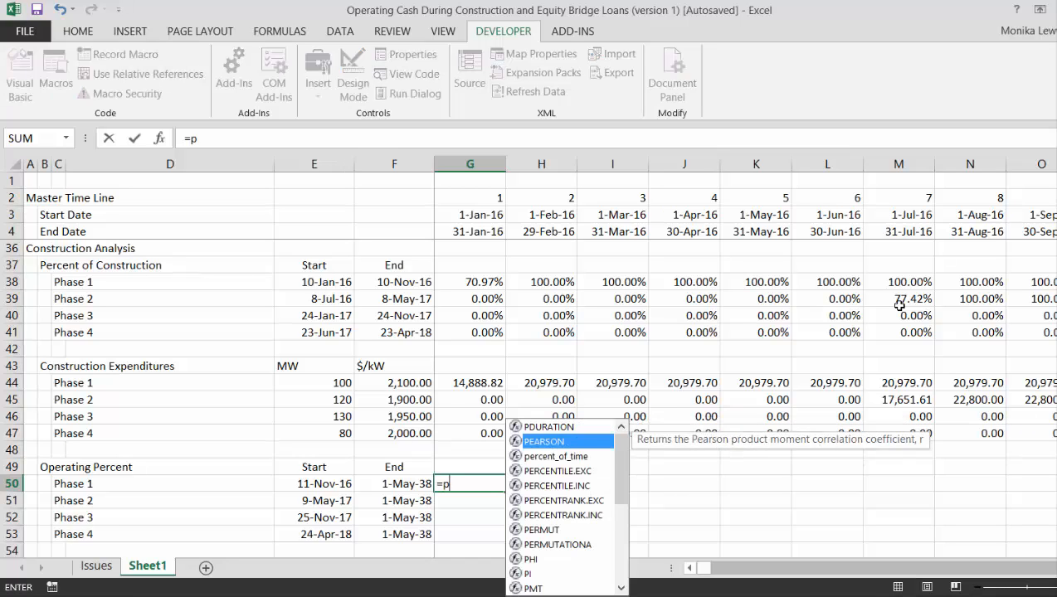
pyautogui.press('Tab')
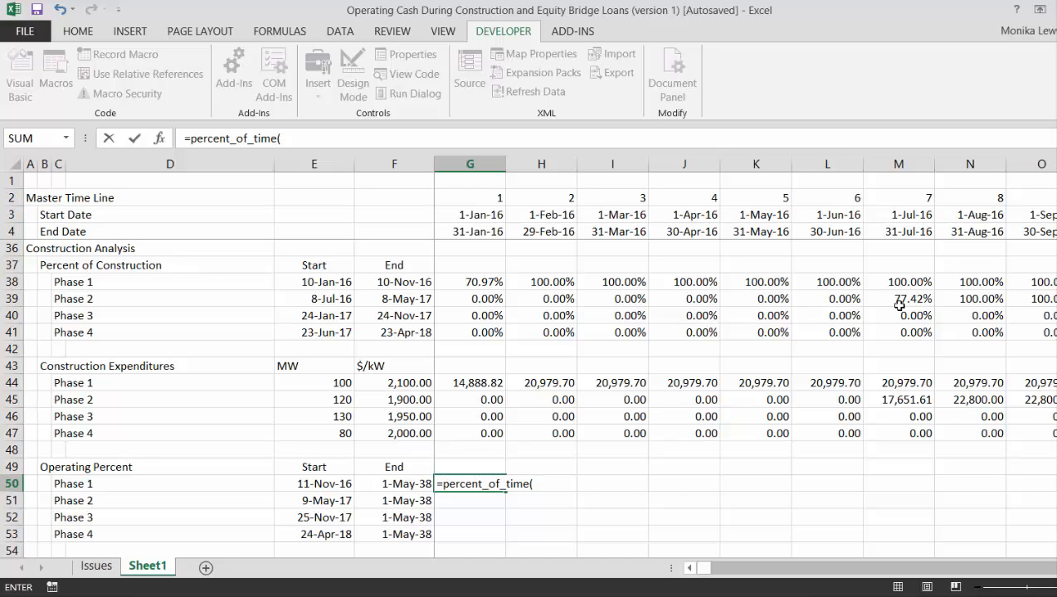
pyautogui.hotkey('ctrl', 'a')
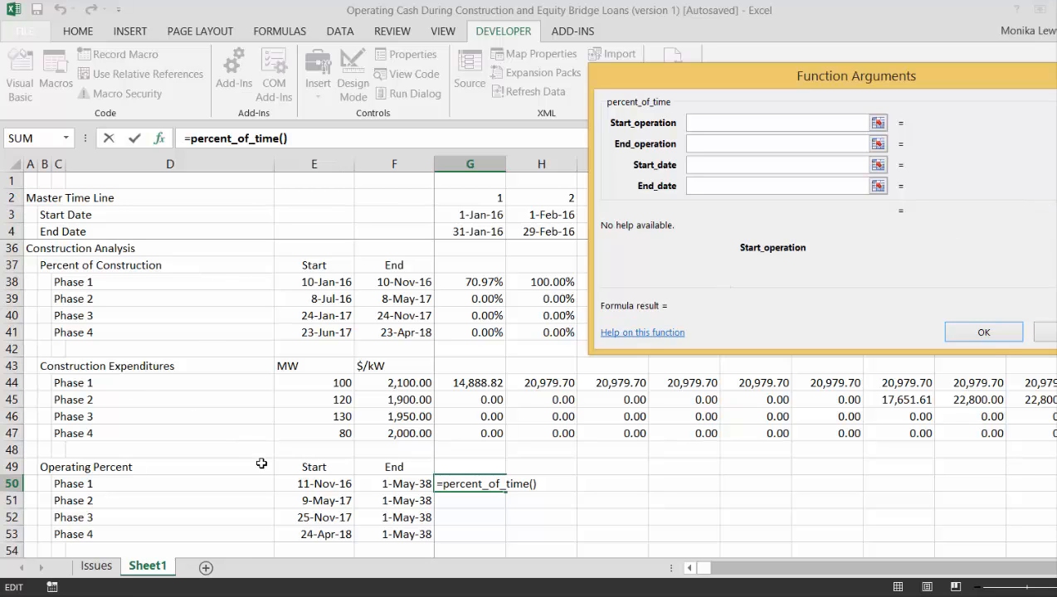
pyautogui.click(295, 483)
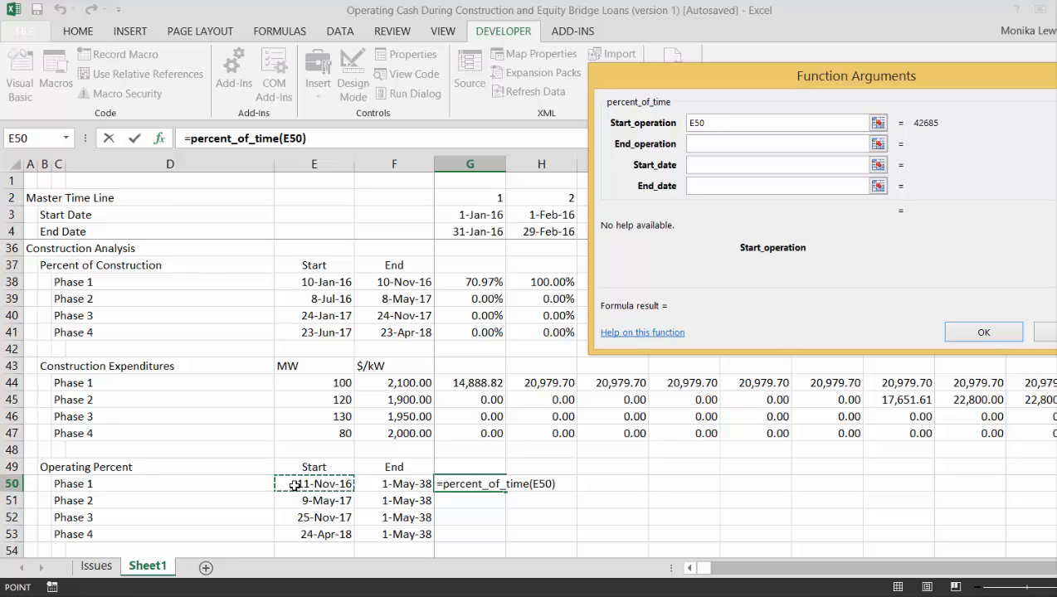
pyautogui.press('F4')
pyautogui.press('F4')
pyautogui.press('F4')
pyautogui.click(696, 143)
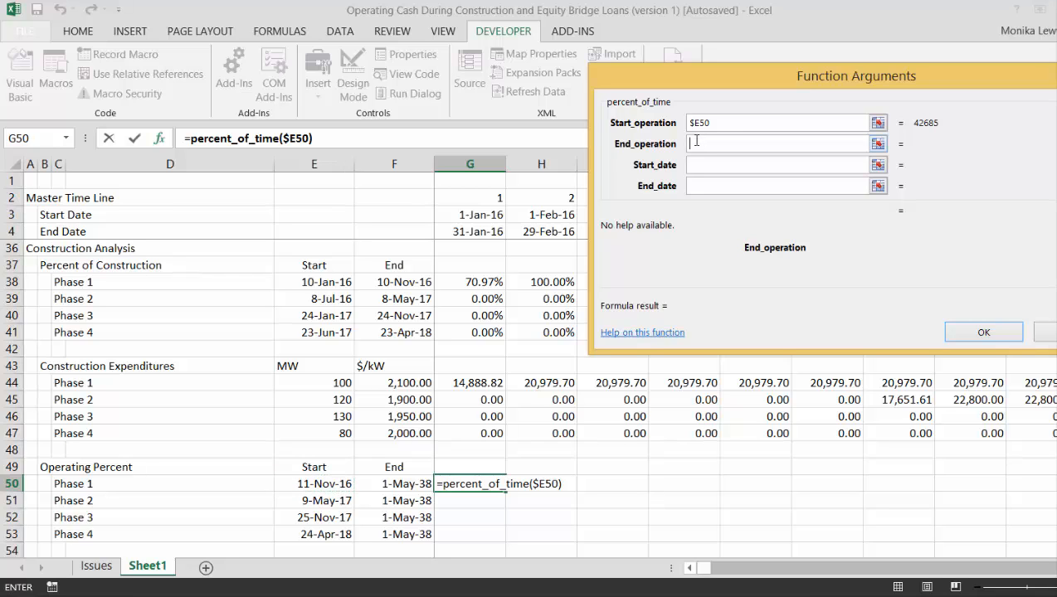
pyautogui.click(390, 484)
pyautogui.press('F4')
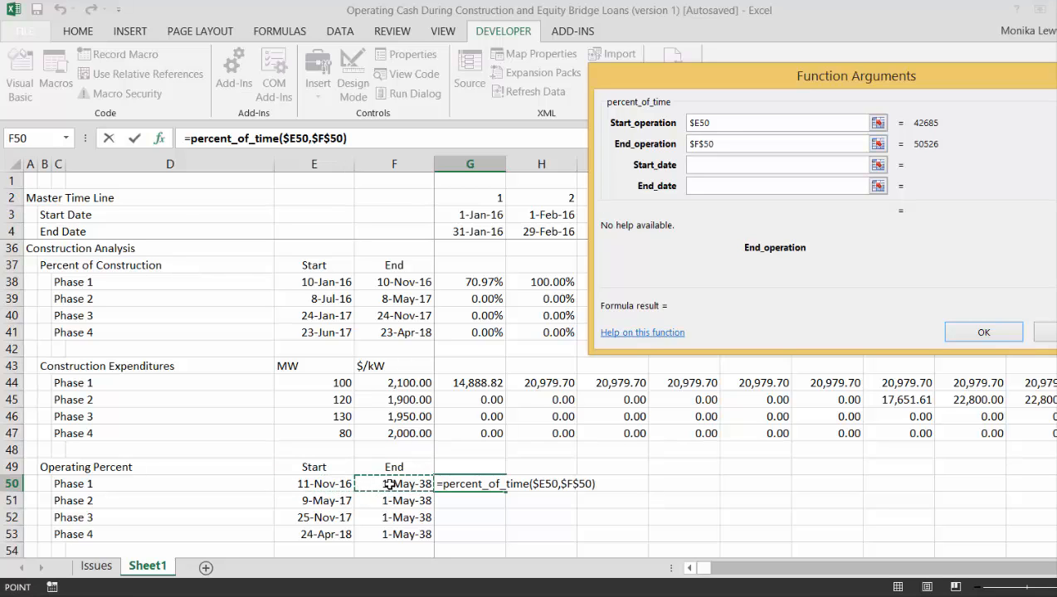
pyautogui.press('F4')
pyautogui.press('F4')
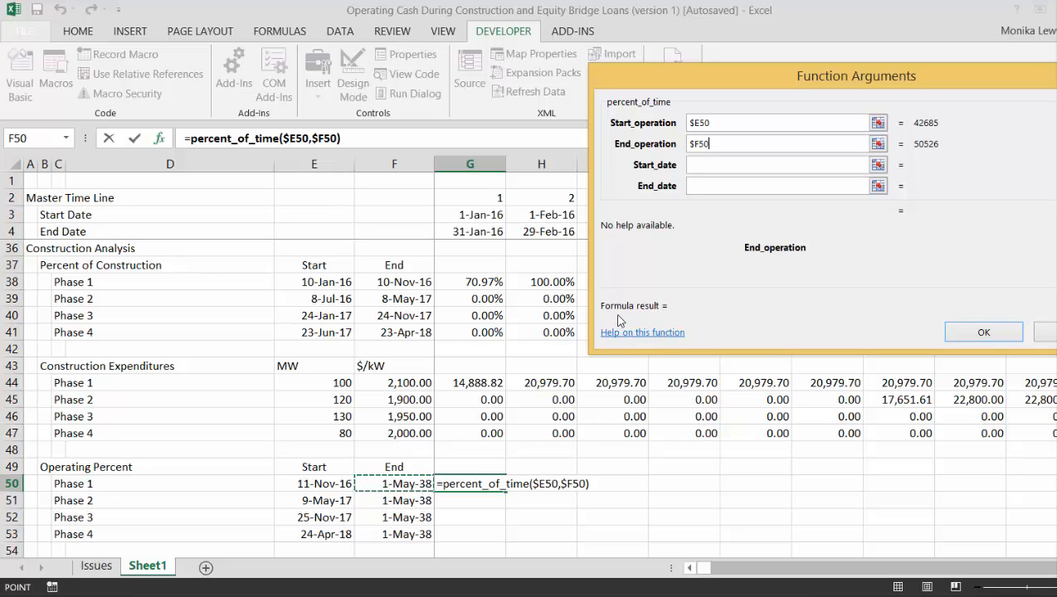
# Complete the percent_of_time formula in G50 with Start_date G$3 and End_date G$4.
pyautogui.click(703, 166)
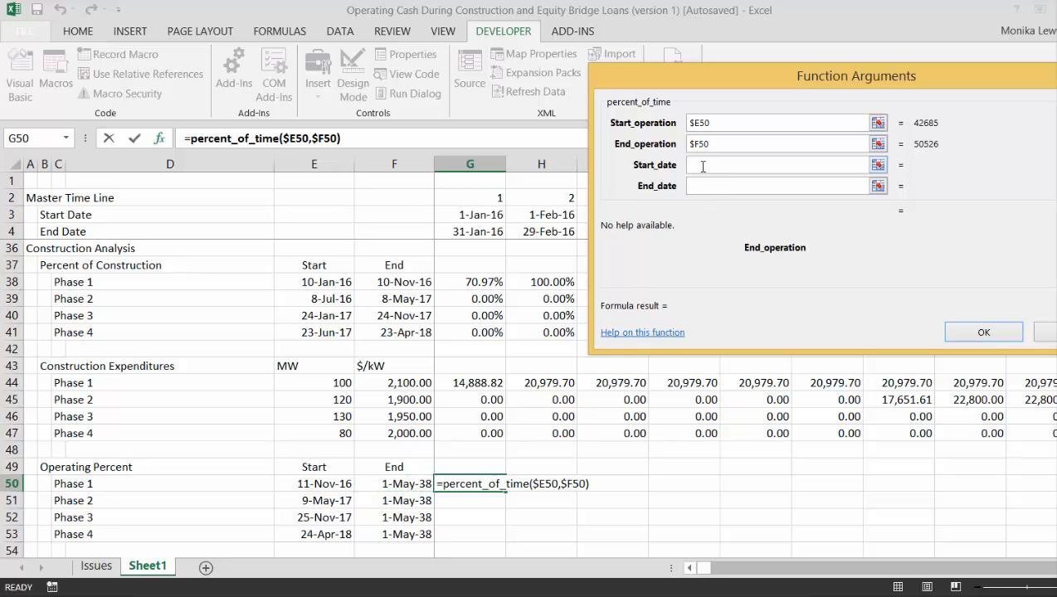
pyautogui.click(472, 215)
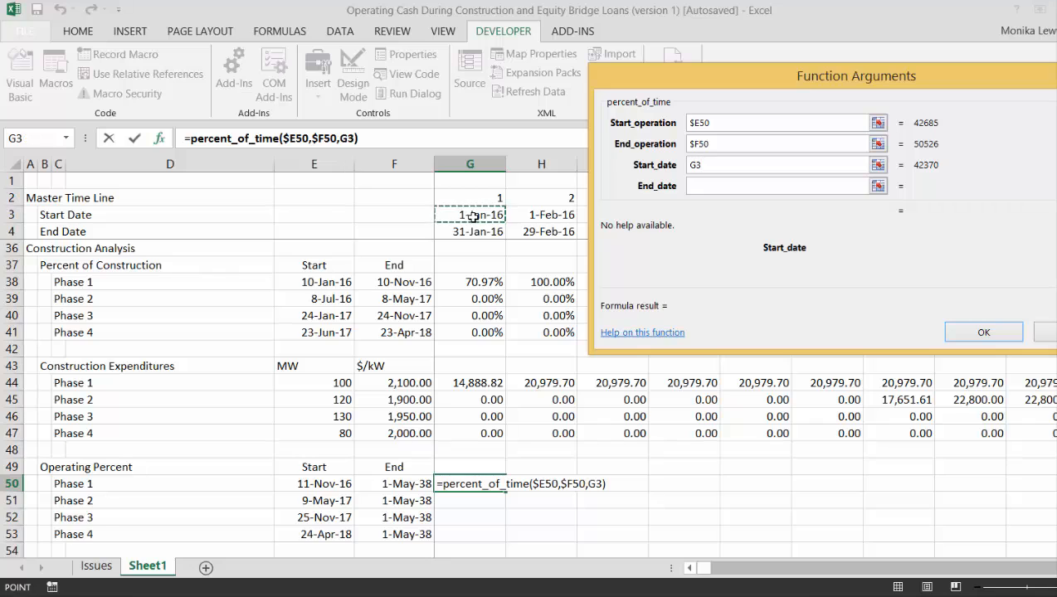
pyautogui.press('F4')
pyautogui.press('F4')
pyautogui.click(750, 190)
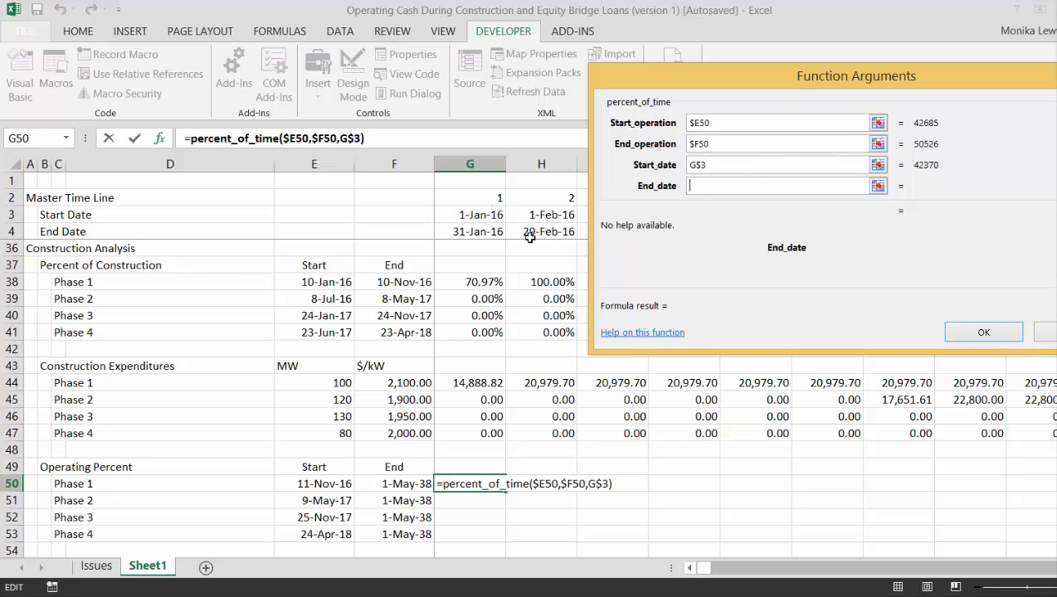
pyautogui.click(490, 235)
pyautogui.press('F4')
pyautogui.press('F4')
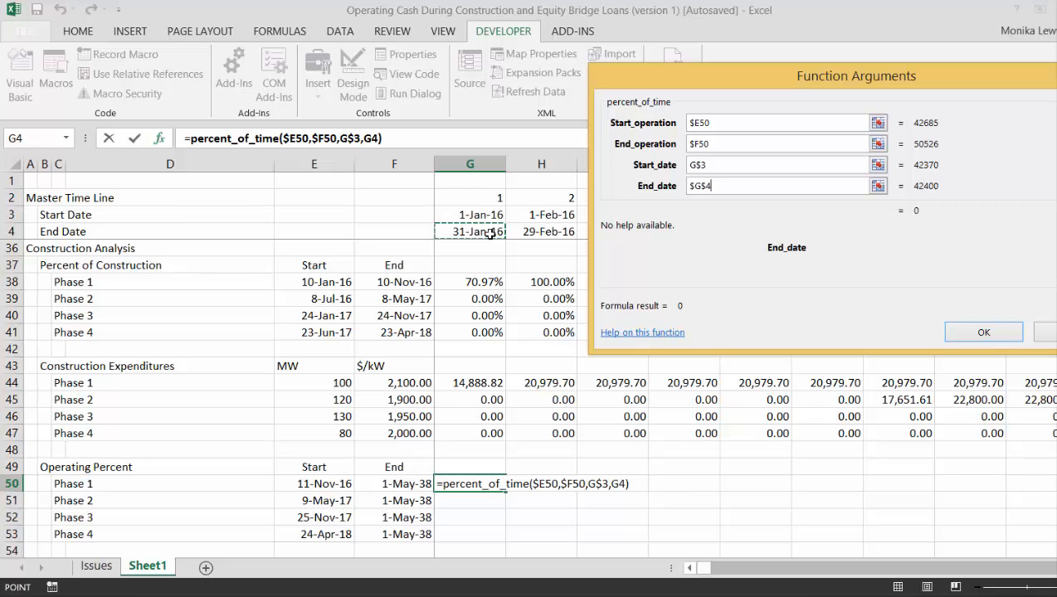
pyautogui.press('Return')
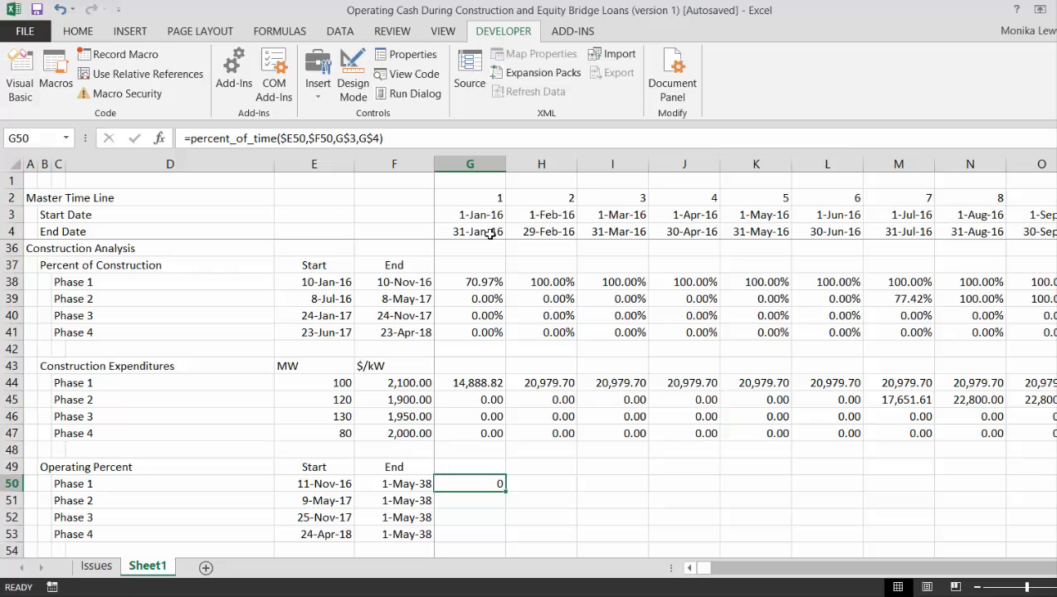
# Fill the link formulas from F50:F53 into G50:G53 and extend them across the timeline in percentage format.
pyautogui.hotkey('ctrl', 'shift', '5')
pyautogui.hotkey('shift', 'Down')
pyautogui.hotkey('shift', 'Down')
pyautogui.hotkey('shift', 'Down')
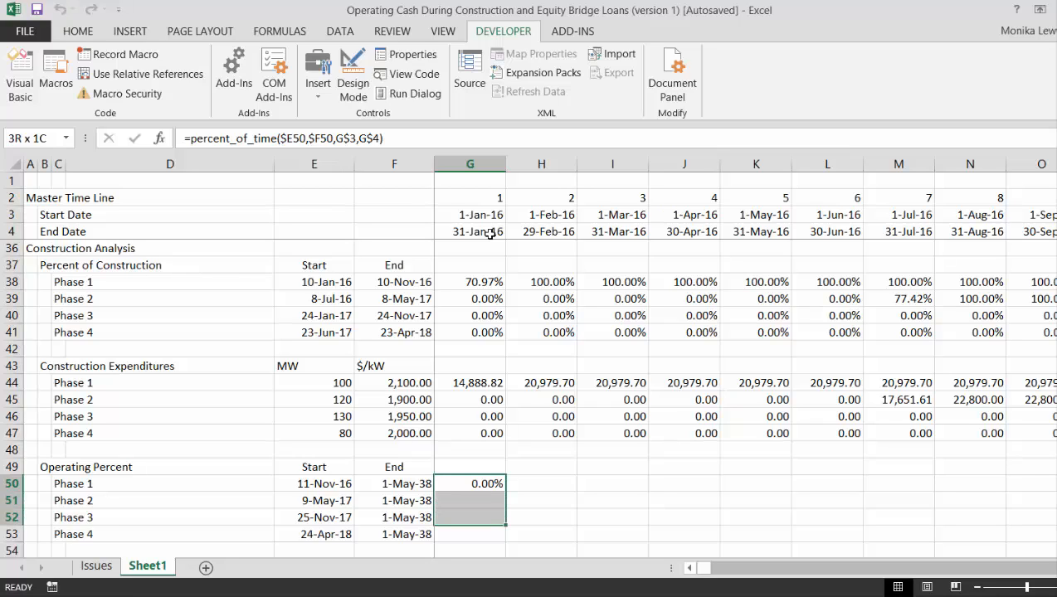
pyautogui.hotkey('ctrl', 'v')
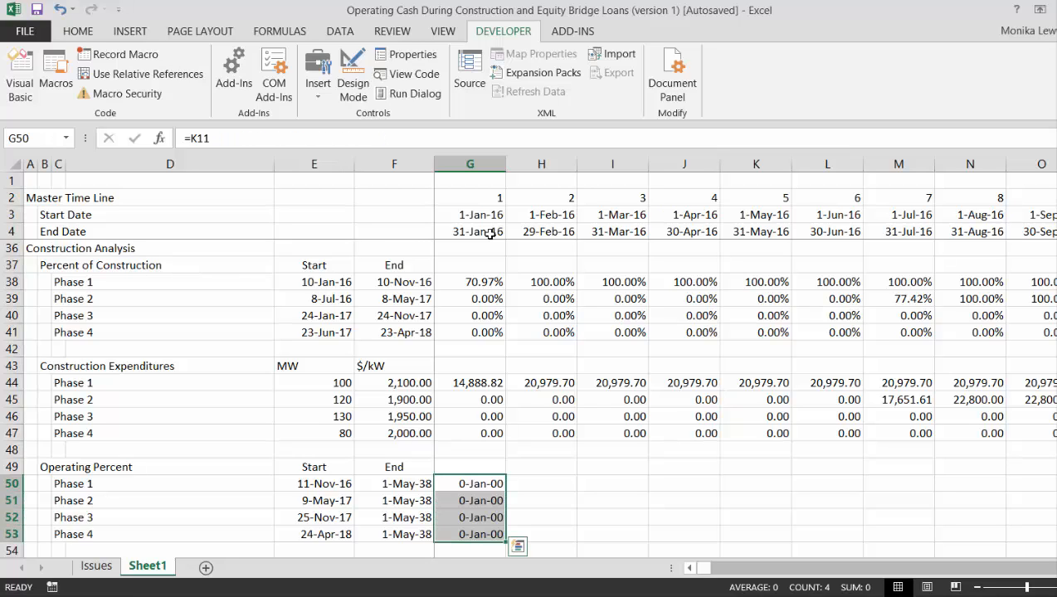
pyautogui.hotkey('ctrl', 'shift', '5')
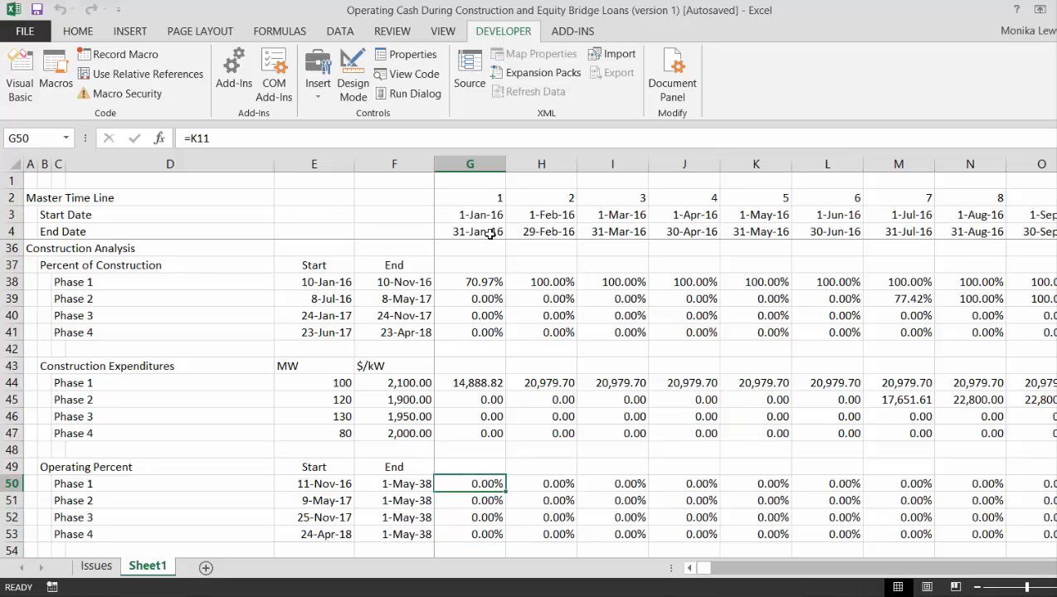
# Check the Phase 1 operating percent in row 50 across the monthly timeline, especially around the November 2016 operating start.
pyautogui.press('Right')
pyautogui.press('Right')
pyautogui.press('Right')
pyautogui.press('Right')
pyautogui.press('Right')
pyautogui.press('Right')
pyautogui.press('Right')
pyautogui.press('Right')
pyautogui.press('Right')
pyautogui.press('Right')
pyautogui.press('Right')
pyautogui.press('Right')
pyautogui.press('Right')
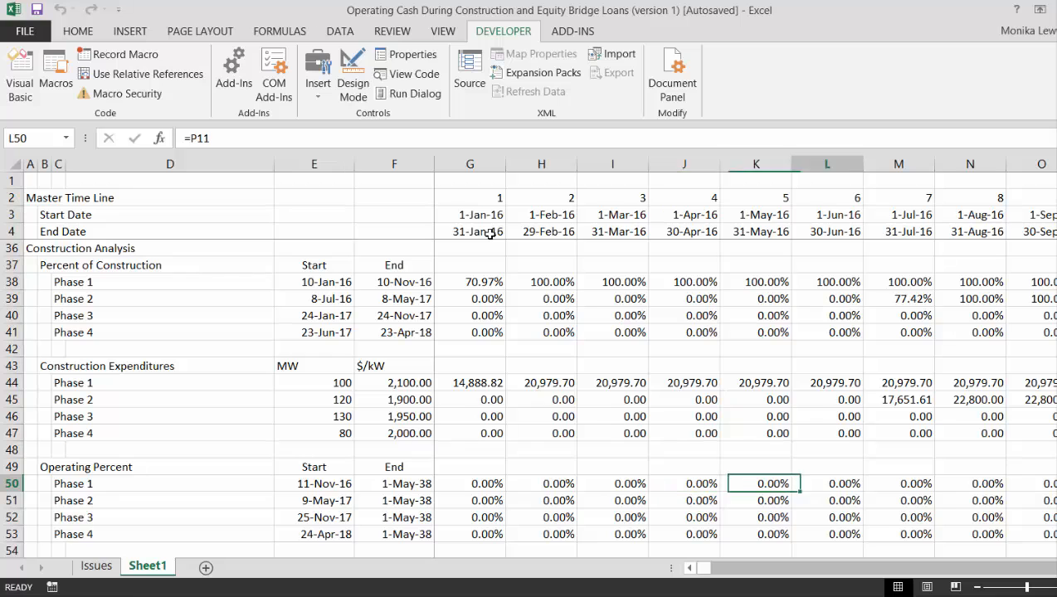
pyautogui.press('Right')
pyautogui.press('Right')
pyautogui.press('Right')
pyautogui.press('Right')
pyautogui.press('Right')
pyautogui.press('Right')
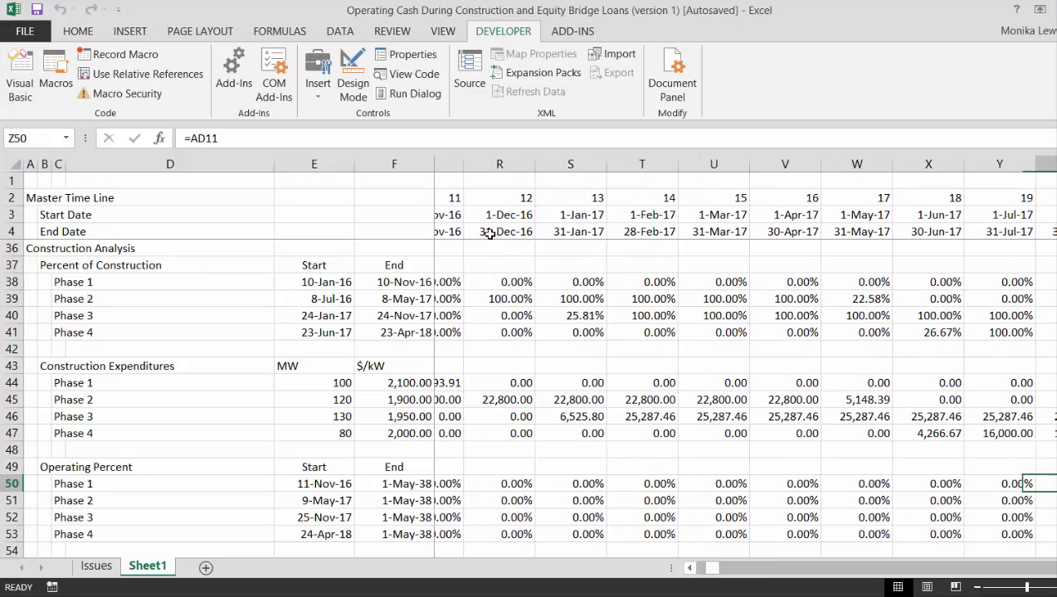
pyautogui.press('Left')
pyautogui.press('Left')
pyautogui.press('Left')
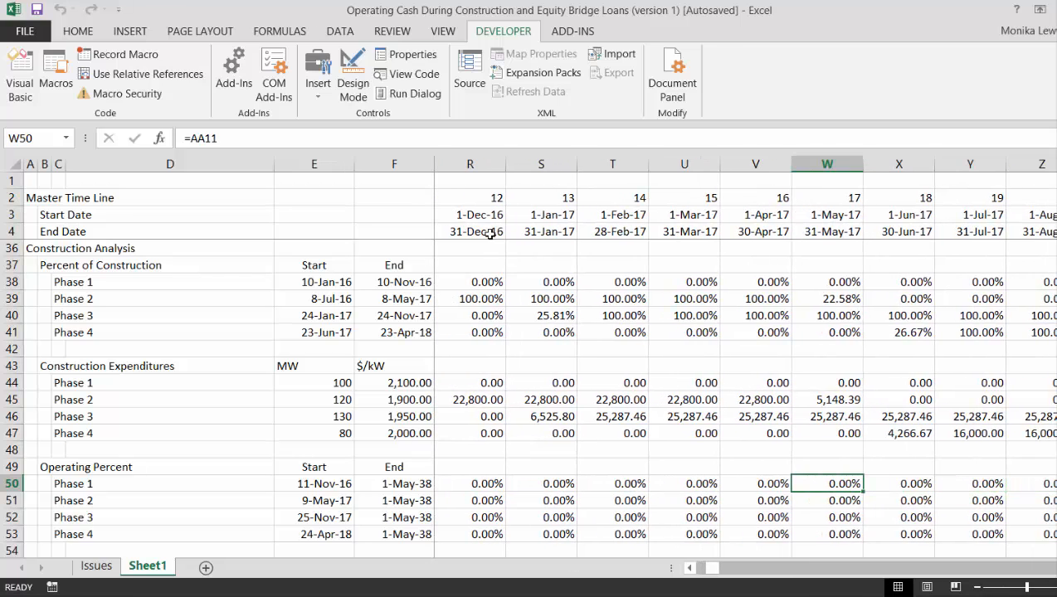
pyautogui.press('Left')
pyautogui.press('Left')
pyautogui.press('Left')
pyautogui.press('Left')
pyautogui.press('Left')
pyautogui.press('Left')
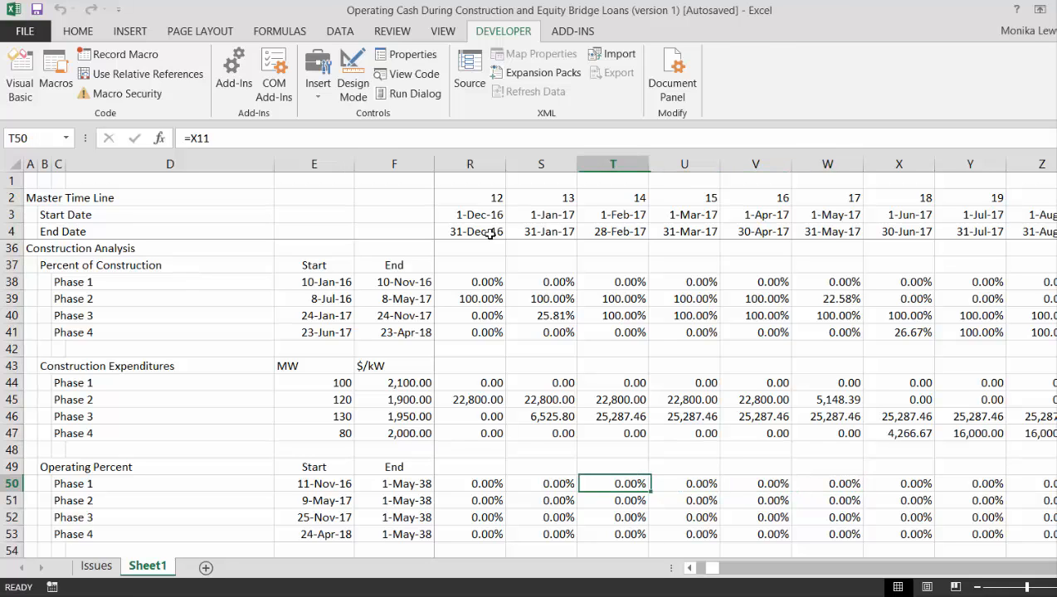
pyautogui.press('Left')
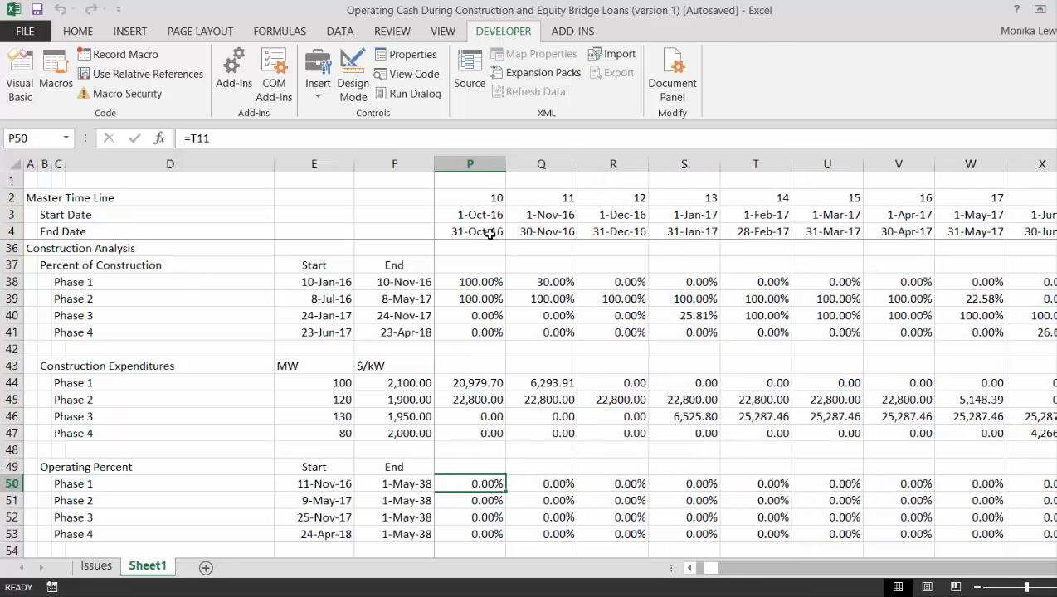
pyautogui.press('Right')
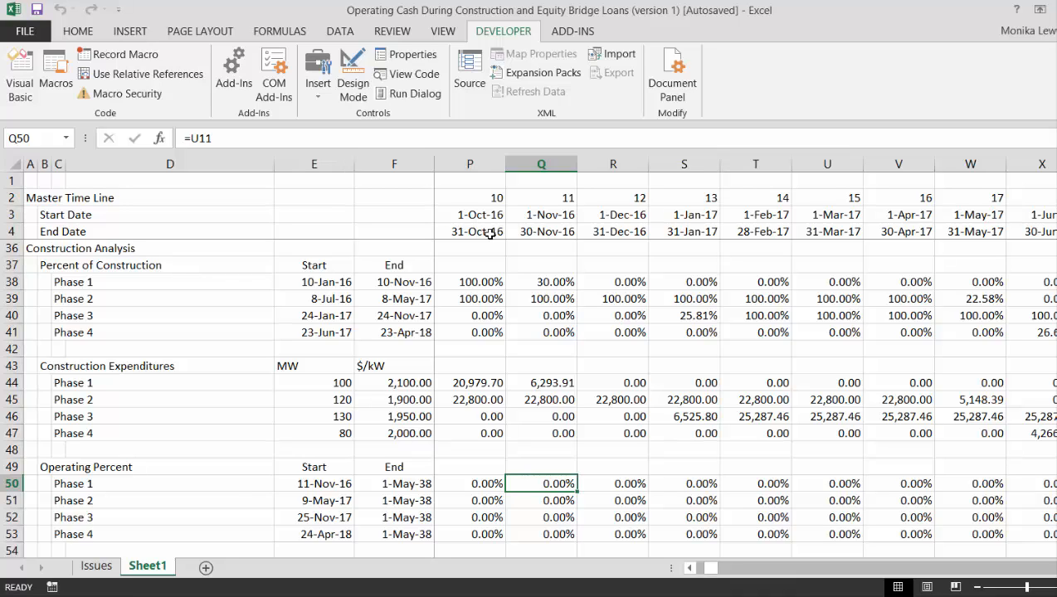
pyautogui.press('Right')
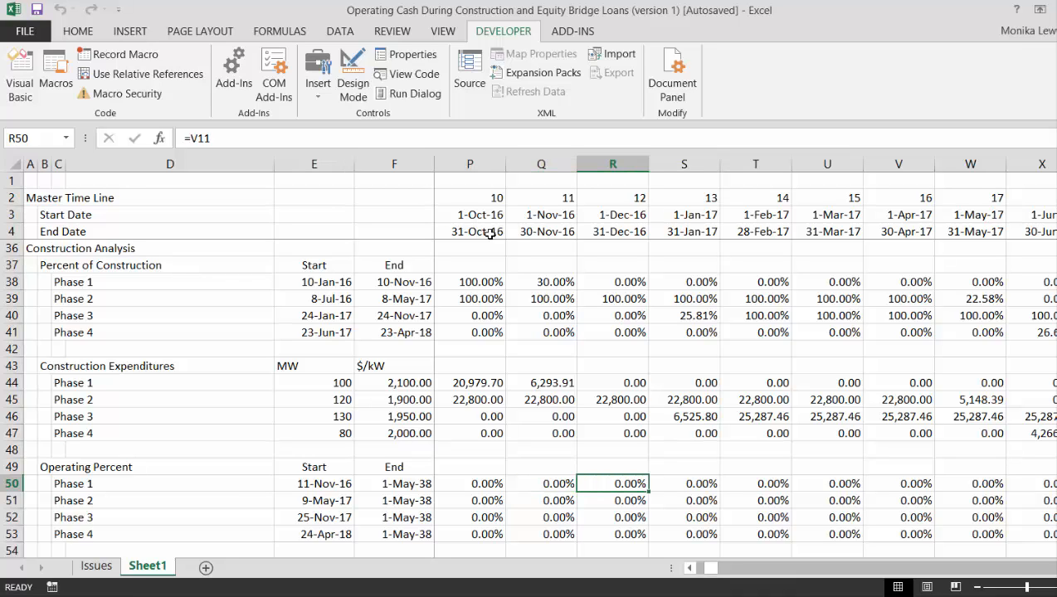
# Start a percent_of_time formula in G50 to replace the link formula for the Phase 1 operating percent.
pyautogui.press('Left')
pyautogui.press('Left')
pyautogui.press('Left')
pyautogui.press('Left')
pyautogui.press('Left')
pyautogui.press('Left')
pyautogui.press('Left')
pyautogui.press('Left')
pyautogui.press('Left')
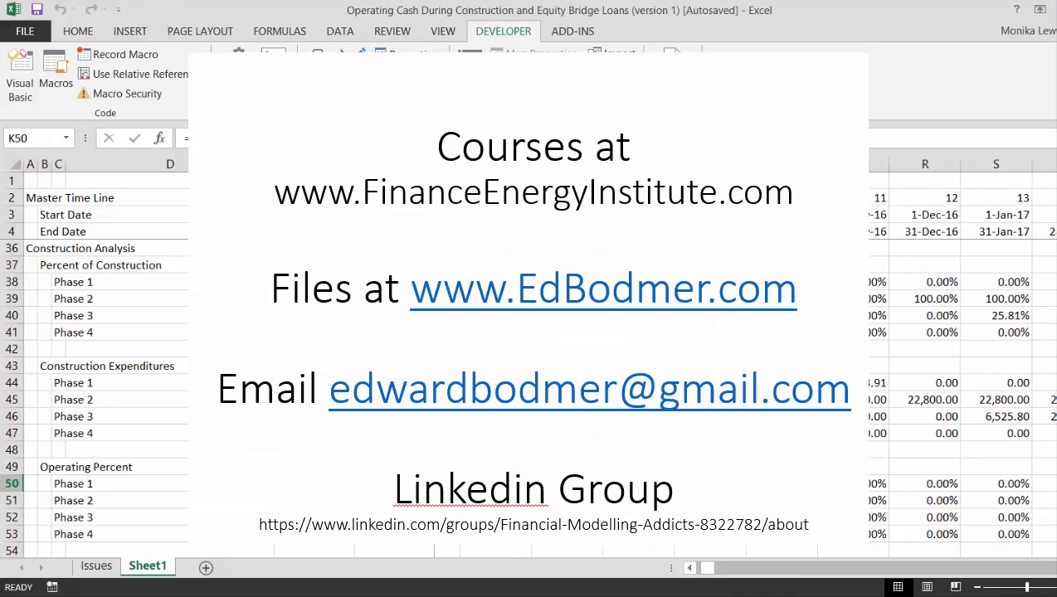
pyautogui.press('Left')
pyautogui.press('Left')
pyautogui.press('Left')
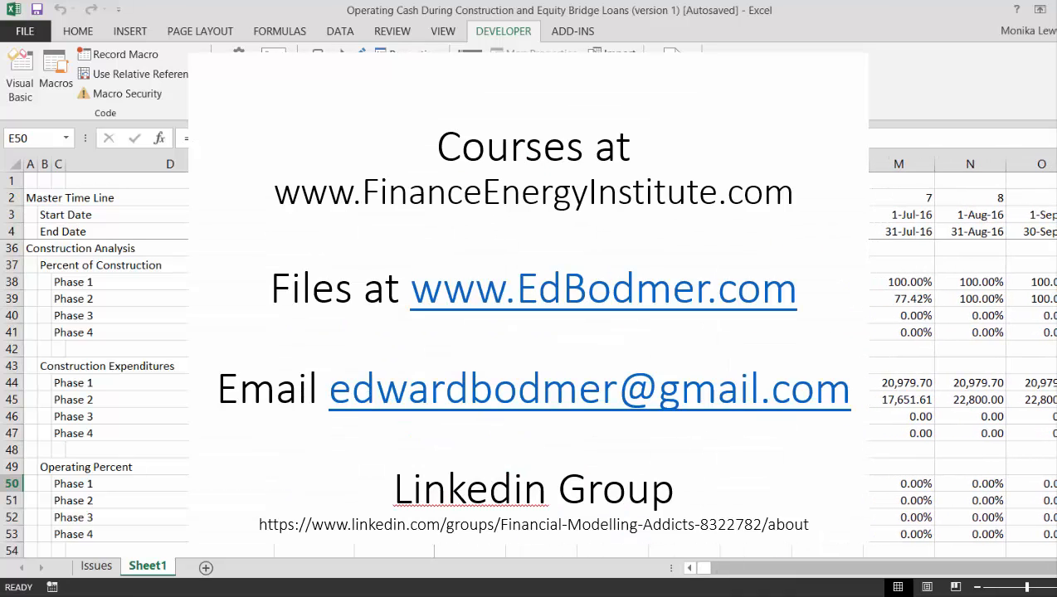
pyautogui.press('Right')
pyautogui.press('Right')
pyautogui.press('Right')
pyautogui.press('Left')
pyautogui.press('Right')
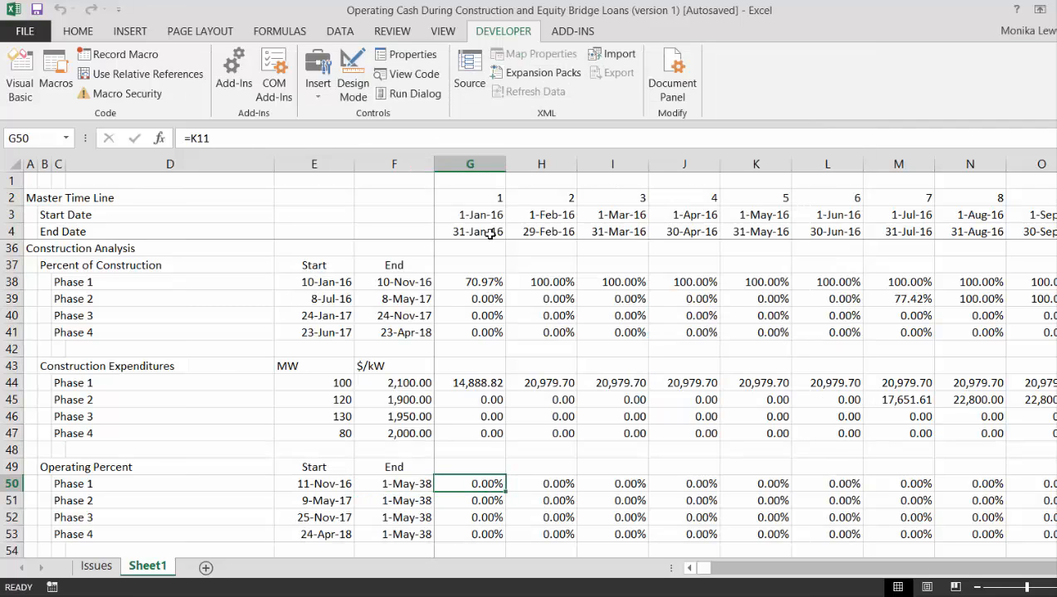
pyautogui.write('=p')
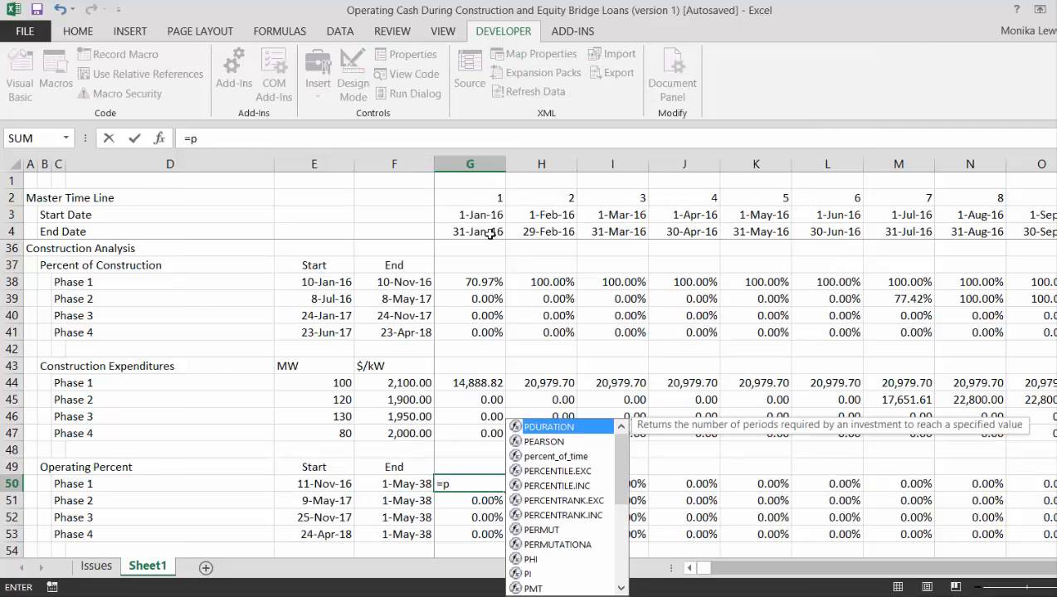
pyautogui.press('Down')
pyautogui.press('Down')
pyautogui.press('Tab')
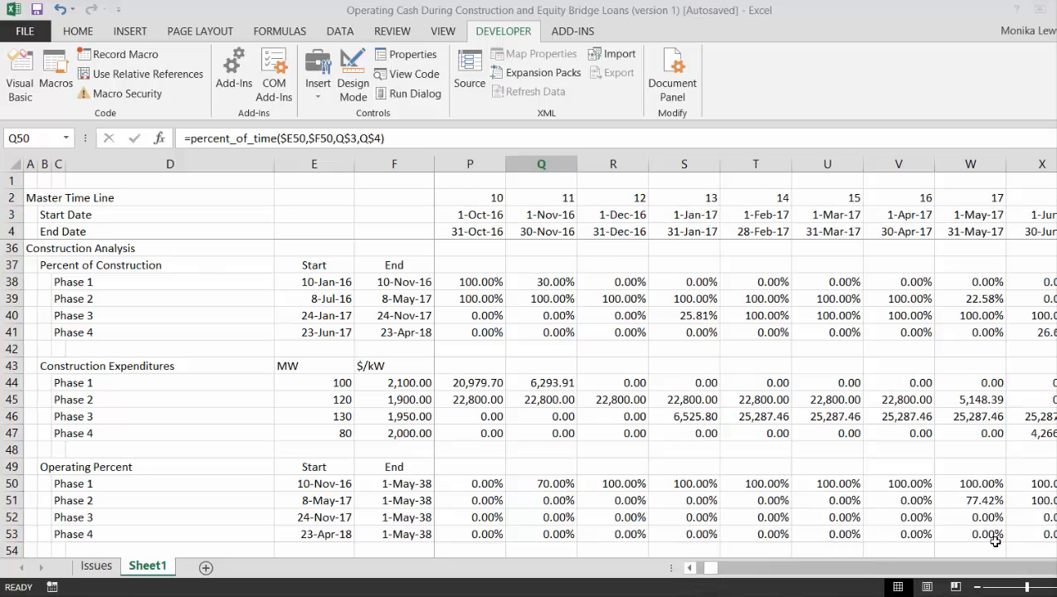
# Review the Phase 1 operating percent in row 50 from November 2016 through June 2017.
pyautogui.press('Up')
pyautogui.press('Up')
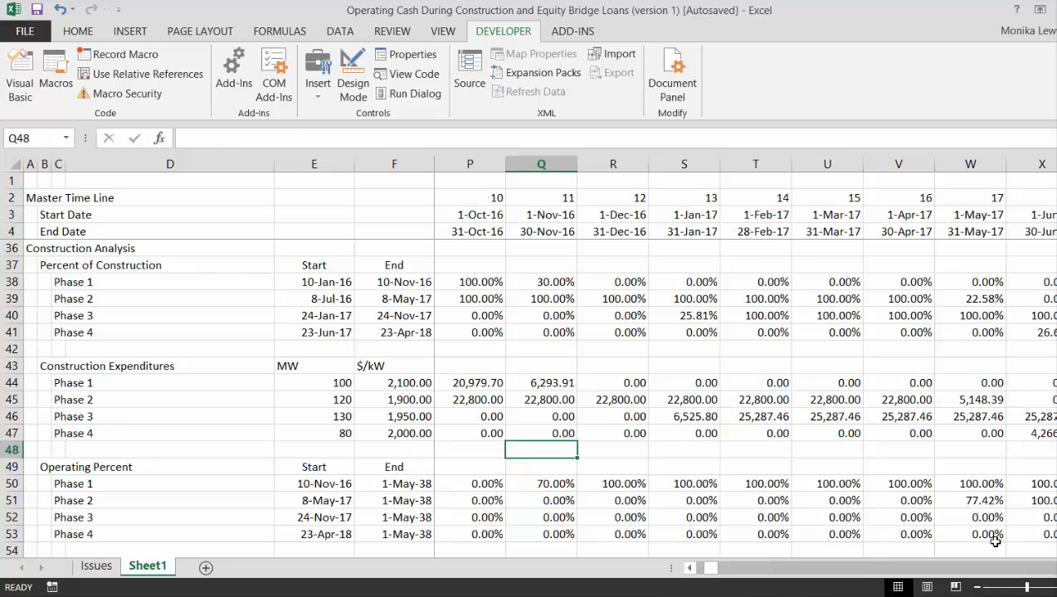
pyautogui.press('Down')
pyautogui.press('Down')
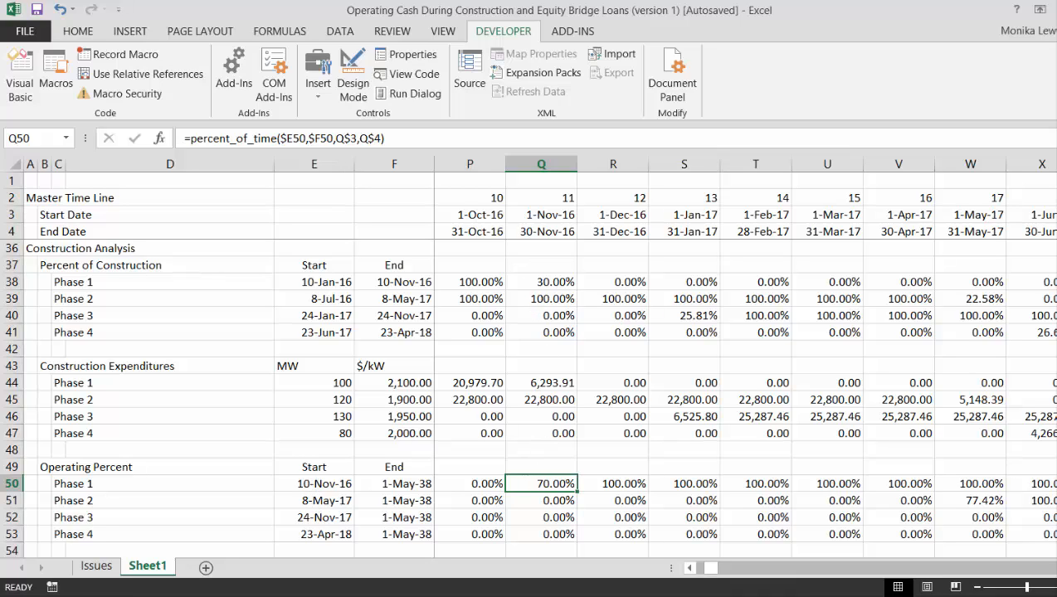
pyautogui.press('Right')
pyautogui.press('Right')
pyautogui.press('Right')
pyautogui.press('Right')
pyautogui.press('Right')
pyautogui.press('Right')
pyautogui.press('Right')
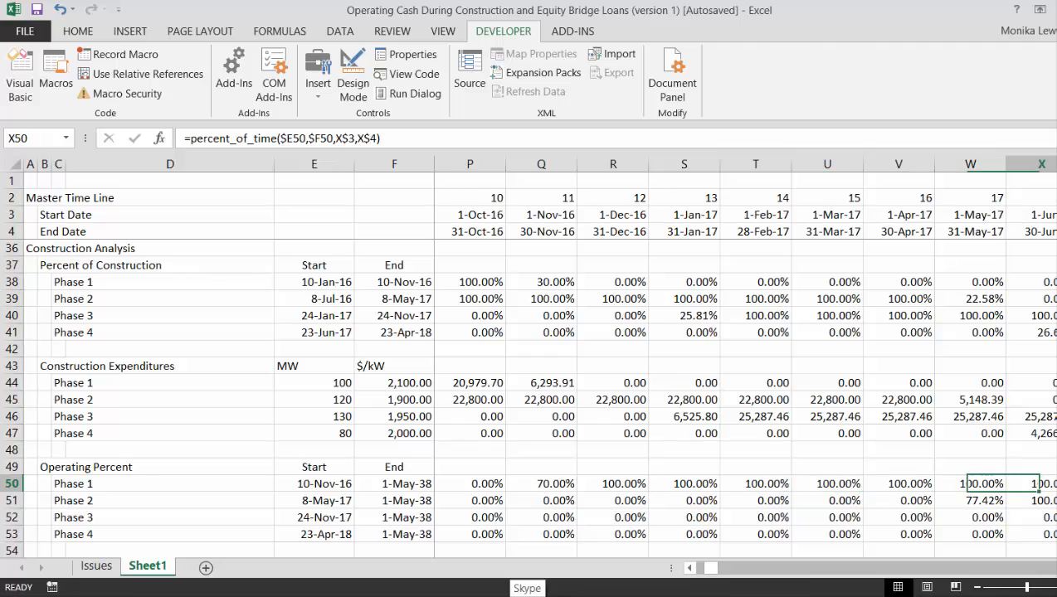
# Compare the Phase 2 operating percent for May 2017 with its percent of construction in the same month.
pyautogui.press('Down')
pyautogui.press('Left')
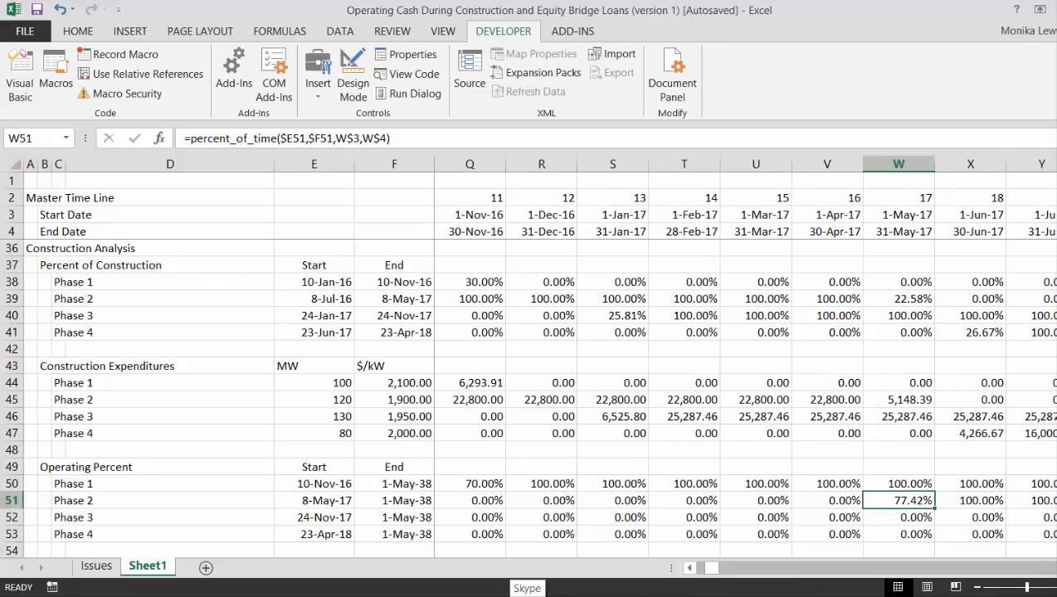
pyautogui.press('Up')
pyautogui.press('Up')
pyautogui.press('Up')
pyautogui.press('Up')
pyautogui.press('Up')
pyautogui.press('Up')
pyautogui.press('Up')
pyautogui.press('Up')
pyautogui.press('Up')
pyautogui.press('Up')
pyautogui.press('Up')
pyautogui.press('Up')
pyautogui.press('Up')
pyautogui.press('Up')
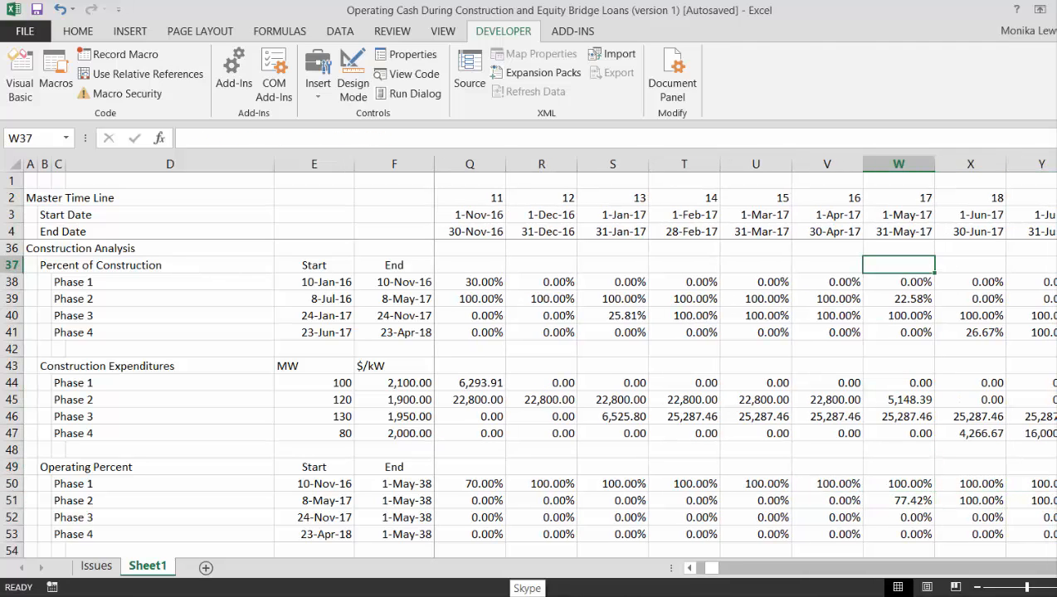
pyautogui.press('Down')
pyautogui.press('Down')
pyautogui.press('Down')
pyautogui.press('Down')
pyautogui.press('Down')
pyautogui.press('Down')
pyautogui.press('Down')
pyautogui.press('Down')
pyautogui.press('Down')
pyautogui.press('Down')
pyautogui.press('Down')
pyautogui.press('Down')
pyautogui.press('Down')
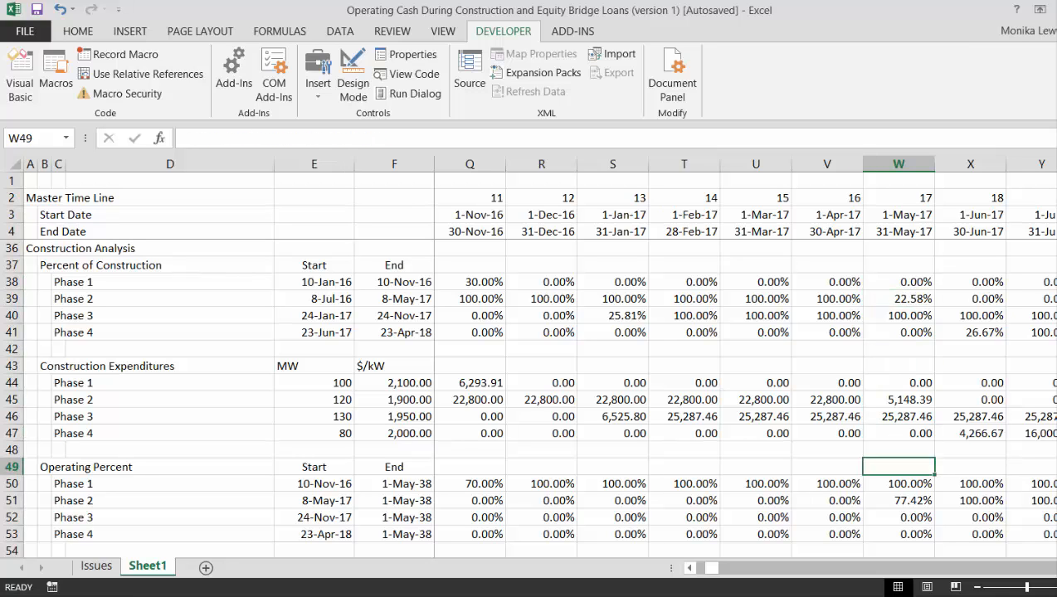
pyautogui.press('Down')
# Examine the Phase 2 and Phase 3 operating percents through the November 2017 transition into operation.
pyautogui.press('Right')
pyautogui.press('Right')
pyautogui.press('Right')
pyautogui.press('Right')
pyautogui.press('Right')
pyautogui.press('Right')
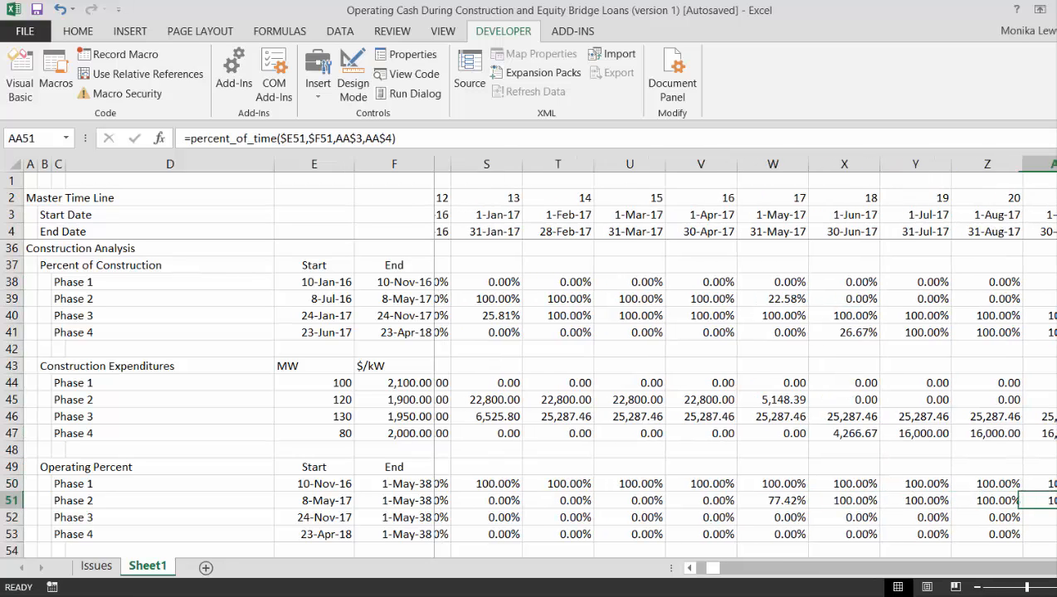
pyautogui.press('Right')
pyautogui.press('Right')
pyautogui.press('Right')
pyautogui.press('Left')
pyautogui.press('Left')
pyautogui.press('Left')
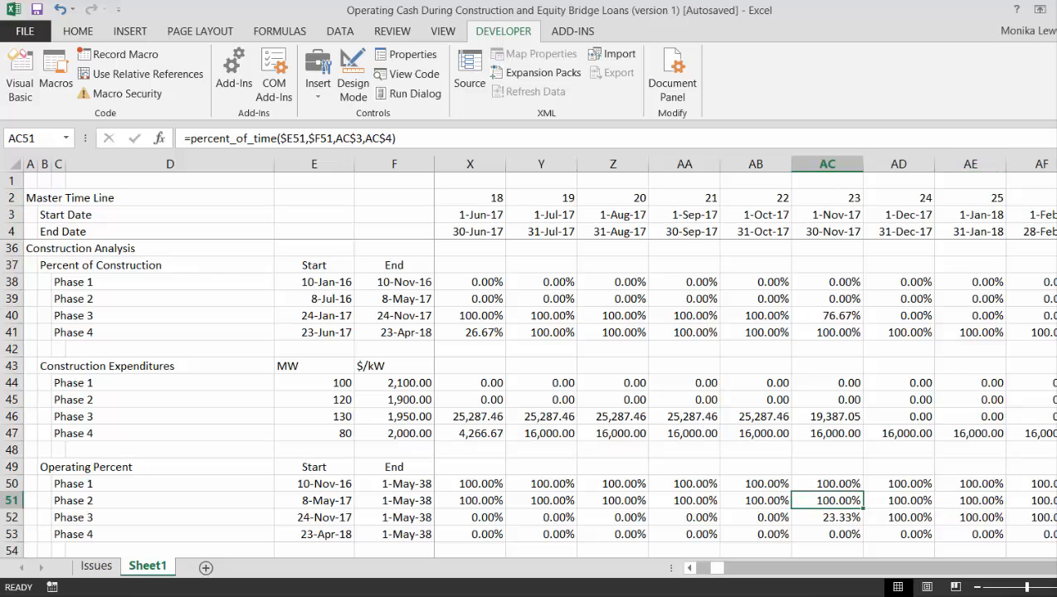
pyautogui.press('Down')
pyautogui.press('Right')
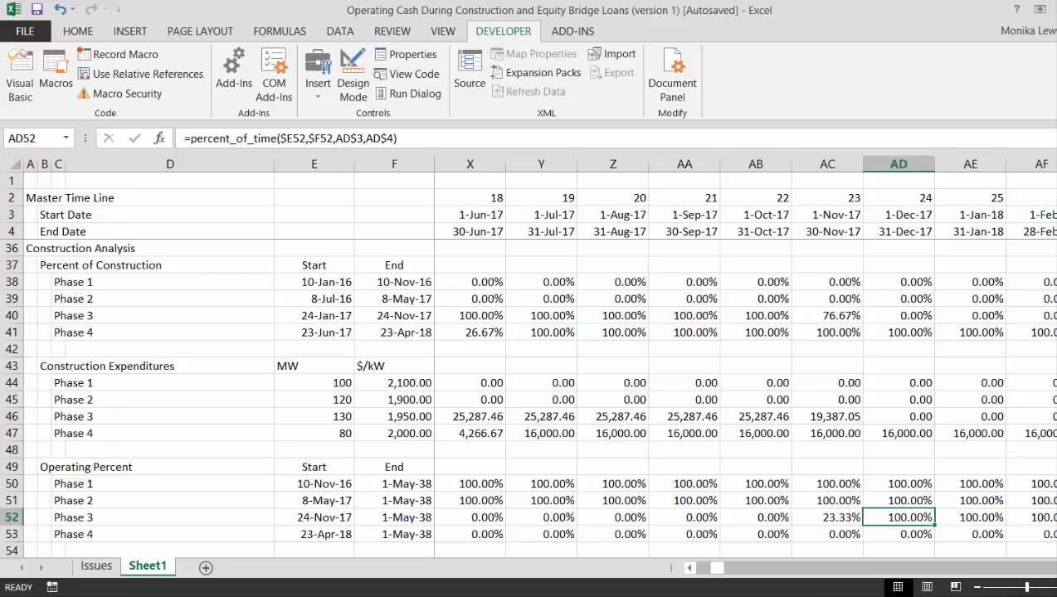
# Examine the Phase 4 operating percent in row 53 across its April 2018 transition into operation.
pyautogui.press('Down')
pyautogui.press('Right')
pyautogui.press('Right')
pyautogui.press('Right')
pyautogui.press('Right')
pyautogui.press('Right')
pyautogui.press('Right')
pyautogui.press('Right')
pyautogui.press('Right')
pyautogui.press('Right')
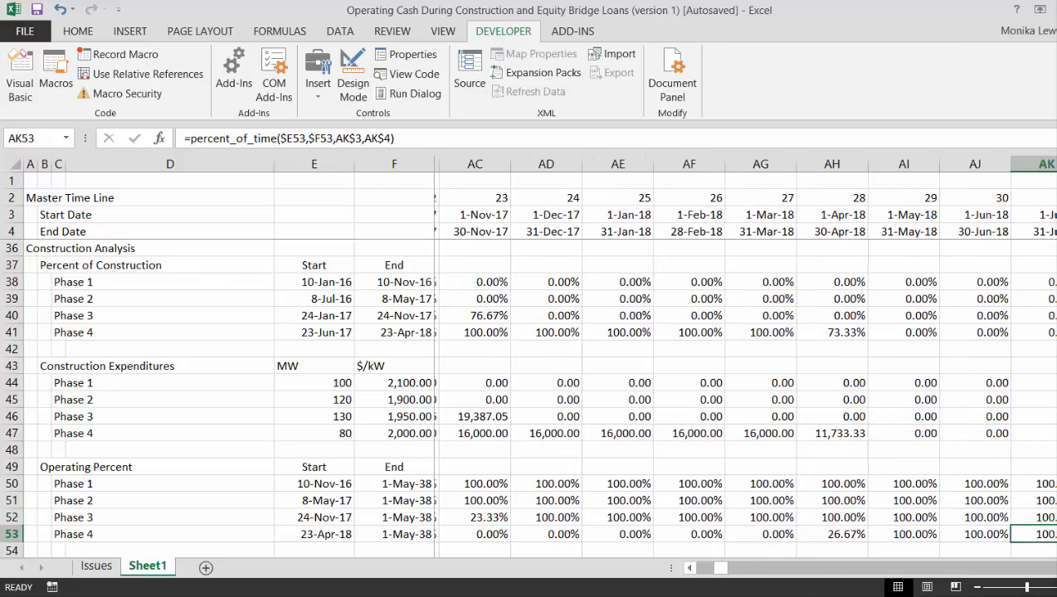
# Return to the first column and select cell A55 below the Operating Percent section.
pyautogui.press('Left')
pyautogui.press('Left')
pyautogui.press('Left')
pyautogui.press('Left')
pyautogui.press('Left')
pyautogui.press('Left')
pyautogui.press('Left')
pyautogui.press('Left')
pyautogui.press('Left')
pyautogui.press('Left')
pyautogui.press('Left')
pyautogui.press('Left')
pyautogui.press('Left')
pyautogui.press('Left')
pyautogui.press('Left')
pyautogui.press('Left')
pyautogui.press('Left')
pyautogui.press('Left')
pyautogui.press('Left')
pyautogui.press('Left')
pyautogui.press('Left')
pyautogui.press('Left')
pyautogui.press('Left')
pyautogui.press('Left')
pyautogui.press('Left')
pyautogui.press('Left')
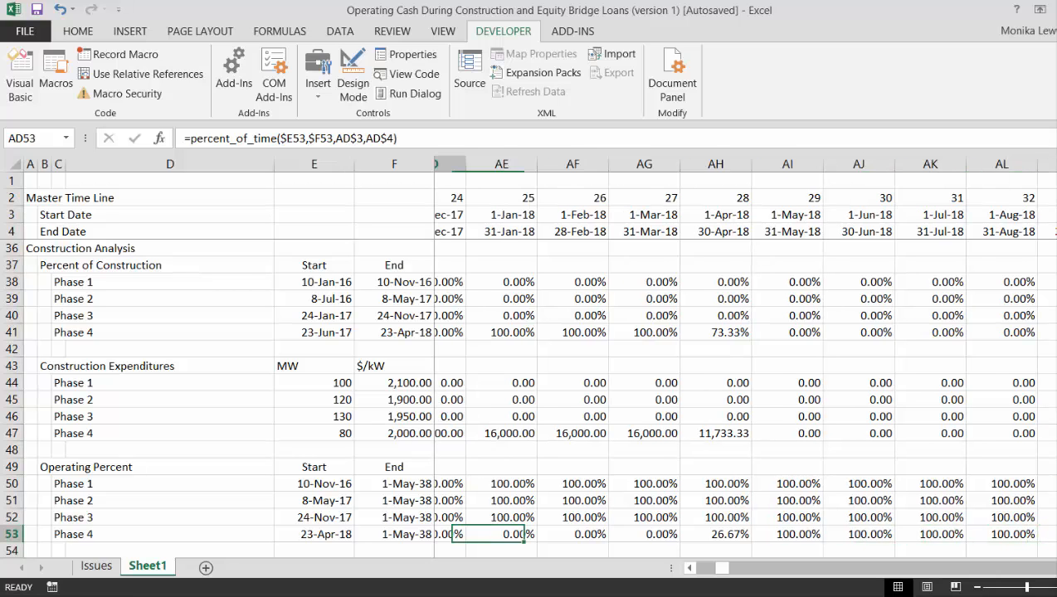
pyautogui.press('Home')
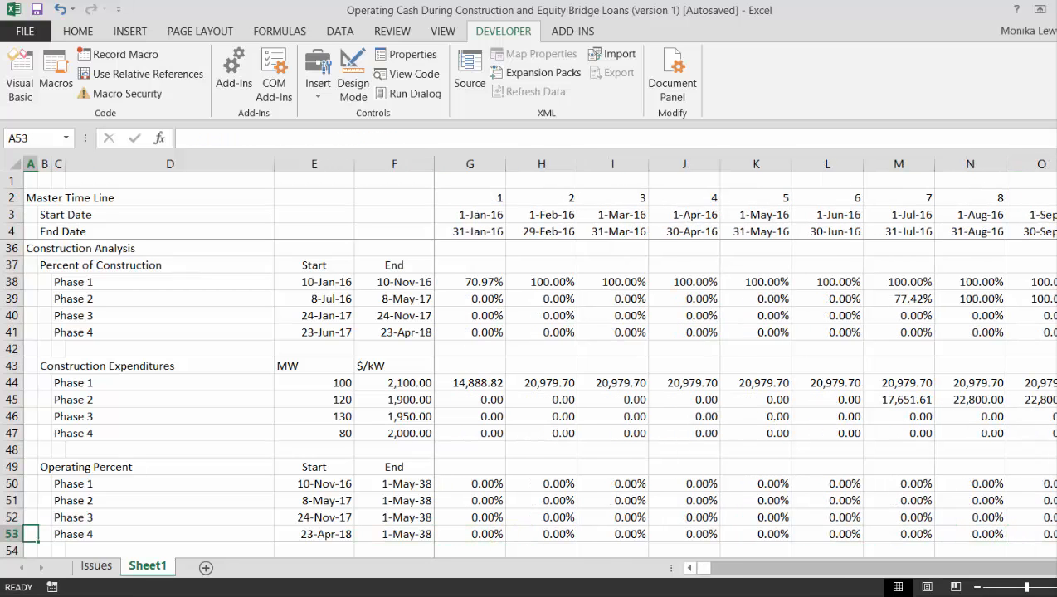
pyautogui.press('Down')
pyautogui.press('Down')
pyautogui.press('Down')
pyautogui.press('Up')
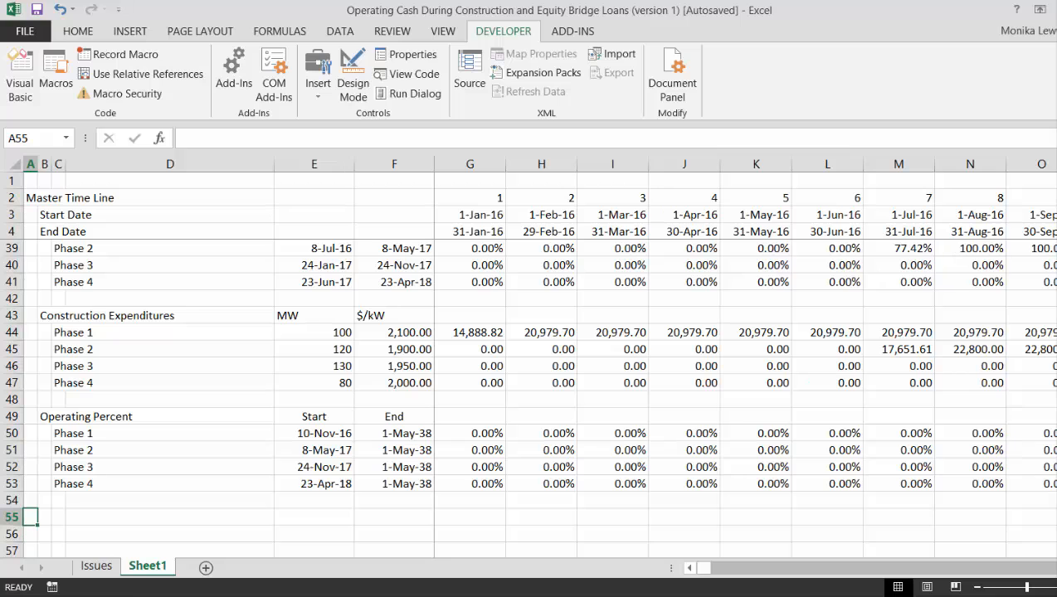
# Return from the Operating Percent section to the Construction Period assumptions at the beginning of the sheet.
pyautogui.press('Right')
pyautogui.press('Up')
pyautogui.press('Up')
pyautogui.press('Up')
pyautogui.press('Up')
pyautogui.press('Up')
pyautogui.press('Up')
pyautogui.press('Up')
pyautogui.press('Up')
pyautogui.press('Up')
pyautogui.press('Up')
pyautogui.press('Up')
pyautogui.press('Up')
pyautogui.press('Up')
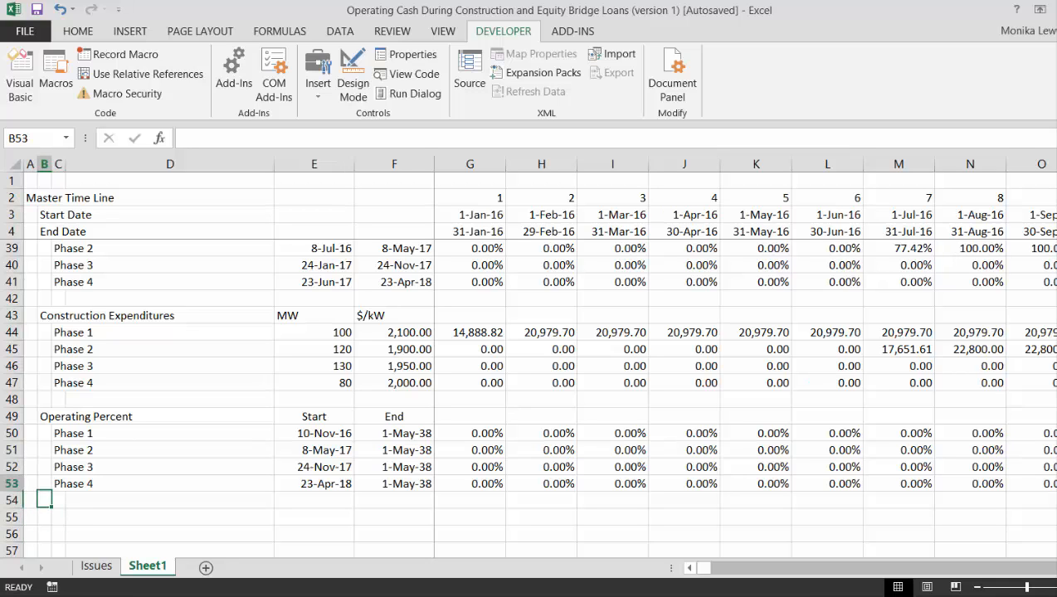
pyautogui.press('Up')
pyautogui.press('Up')
pyautogui.press('Up')
pyautogui.press('Up')
pyautogui.press('Up')
pyautogui.press('Up')
pyautogui.press('Up')
pyautogui.press('Up')
pyautogui.press('Up')
pyautogui.press('Up')
pyautogui.press('Up')
pyautogui.press('Up')
pyautogui.press('Up')
pyautogui.press('Up')
pyautogui.press('Up')
pyautogui.press('Up')
pyautogui.press('Up')
pyautogui.press('Up')
pyautogui.press('Up')
pyautogui.press('Up')
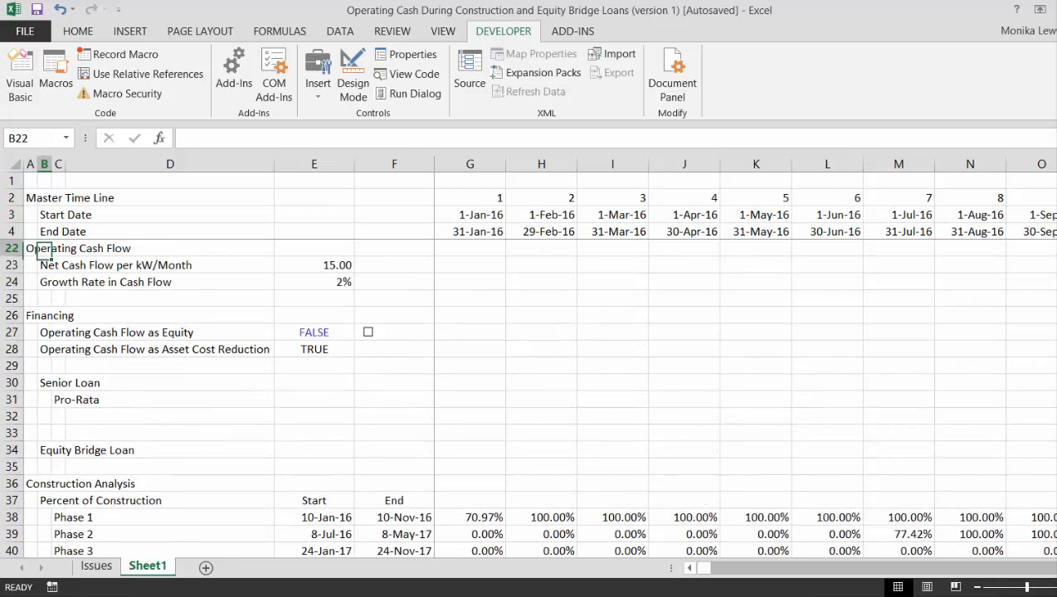
pyautogui.press('Up')
pyautogui.press('Up')
pyautogui.press('Up')
pyautogui.press('Up')
pyautogui.press('Up')
pyautogui.press('Up')
pyautogui.press('Up')
pyautogui.press('Up')
pyautogui.press('Up')
pyautogui.press('Up')
pyautogui.press('Up')
pyautogui.press('Up')
pyautogui.press('Up')
pyautogui.press('Up')
pyautogui.press('Down')
pyautogui.press('Down')
pyautogui.press('Down')
pyautogui.press('Down')
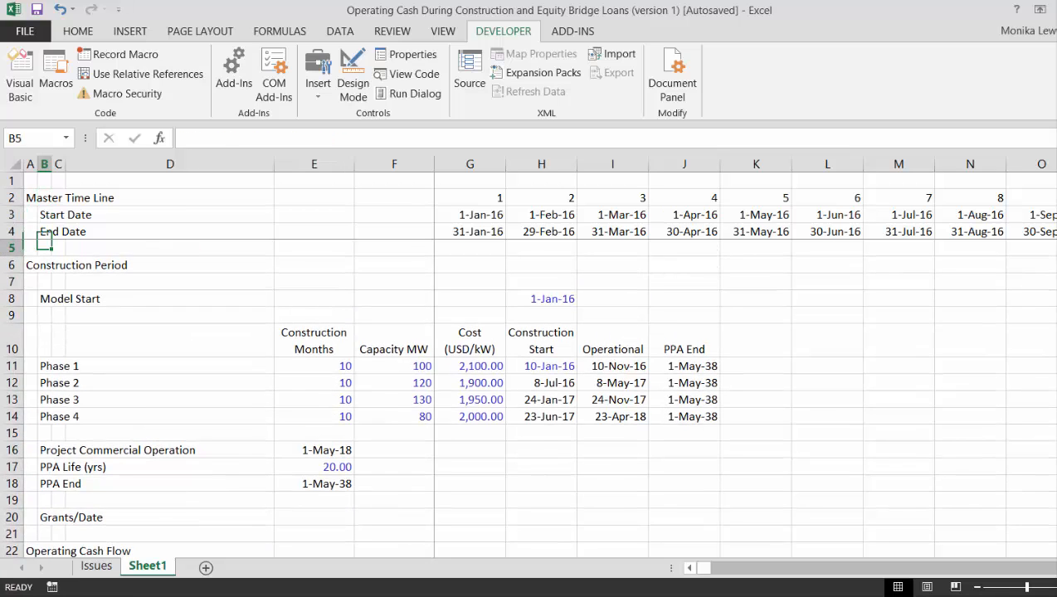
# Examine the Construction Period inputs for the four phases, the commercial operation and PPA rows, and the Operating Cash Flow assumptions.
pyautogui.press('Down')
pyautogui.press('Down')
pyautogui.press('Down')
pyautogui.press('Down')
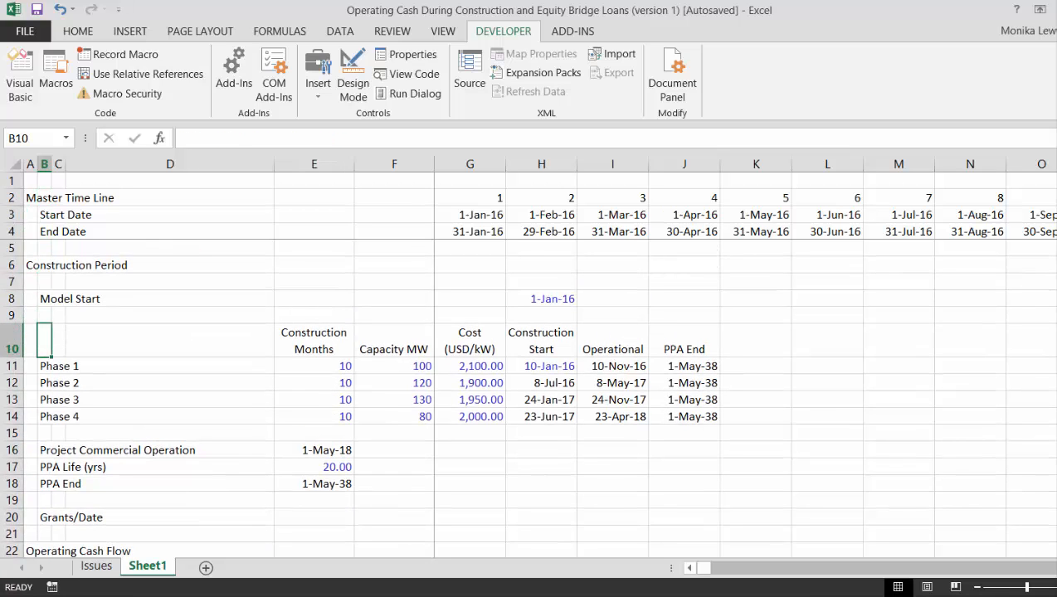
pyautogui.press('Down')
pyautogui.press('Down')
pyautogui.press('Down')
pyautogui.press('Down')
pyautogui.press('Down')
pyautogui.press('Down')
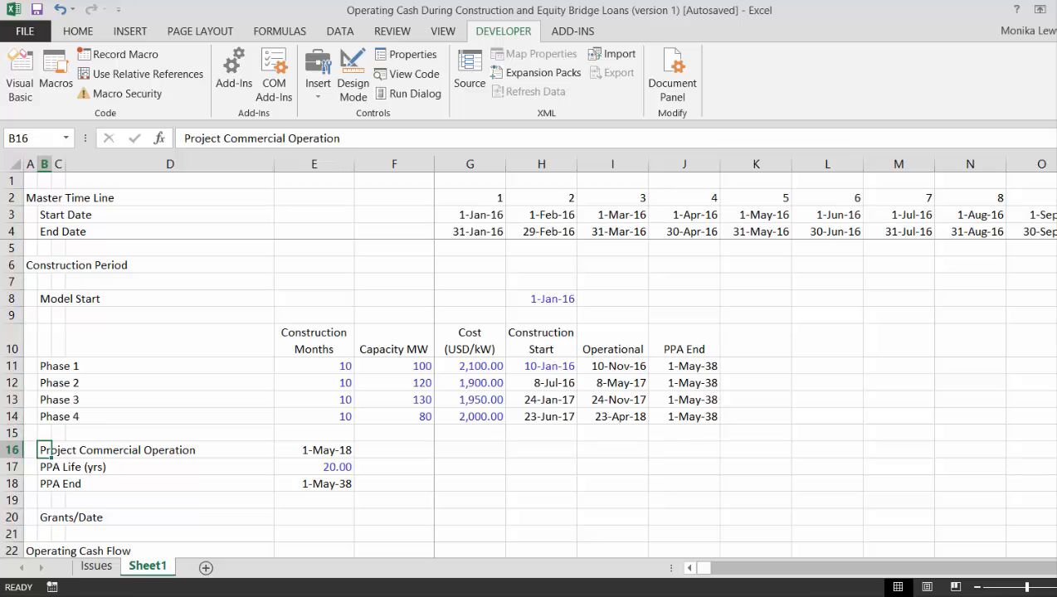
pyautogui.press('Down')
pyautogui.press('Down')
pyautogui.press('Down')
pyautogui.press('Down')
pyautogui.press('Down')
pyautogui.press('Down')
pyautogui.press('Down')
pyautogui.press('Down')
pyautogui.press('Down')
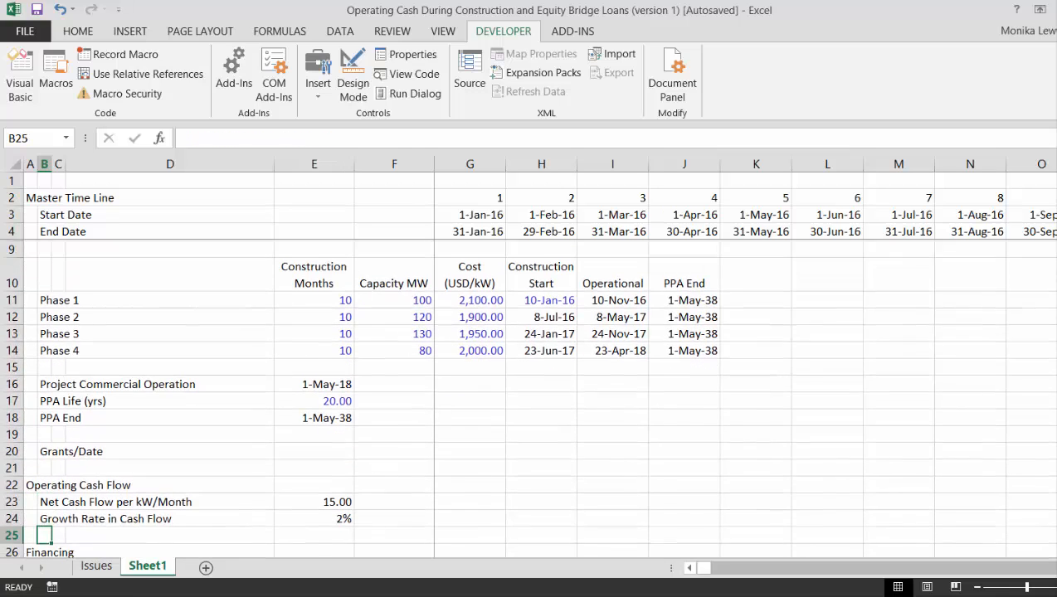
# Color the sheet's hard-coded input values blue, including the net cash flow per kW/month in E23 and growth rate in E24.
pyautogui.press('Down')
pyautogui.press('Up')
pyautogui.press('Up')
pyautogui.press('Up')
pyautogui.press('Right')
pyautogui.press('Right')
pyautogui.press('Right')
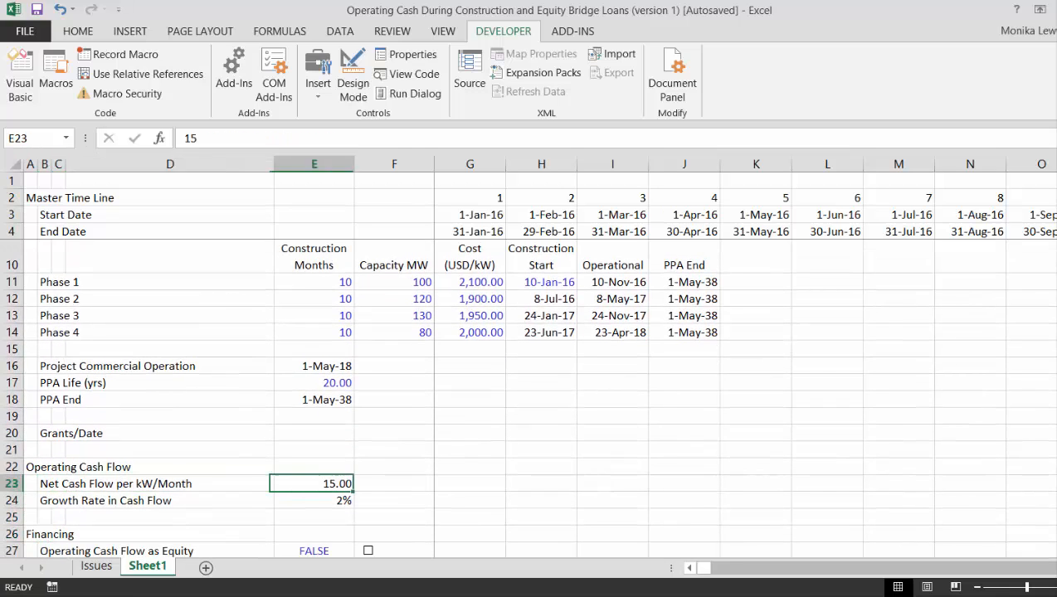
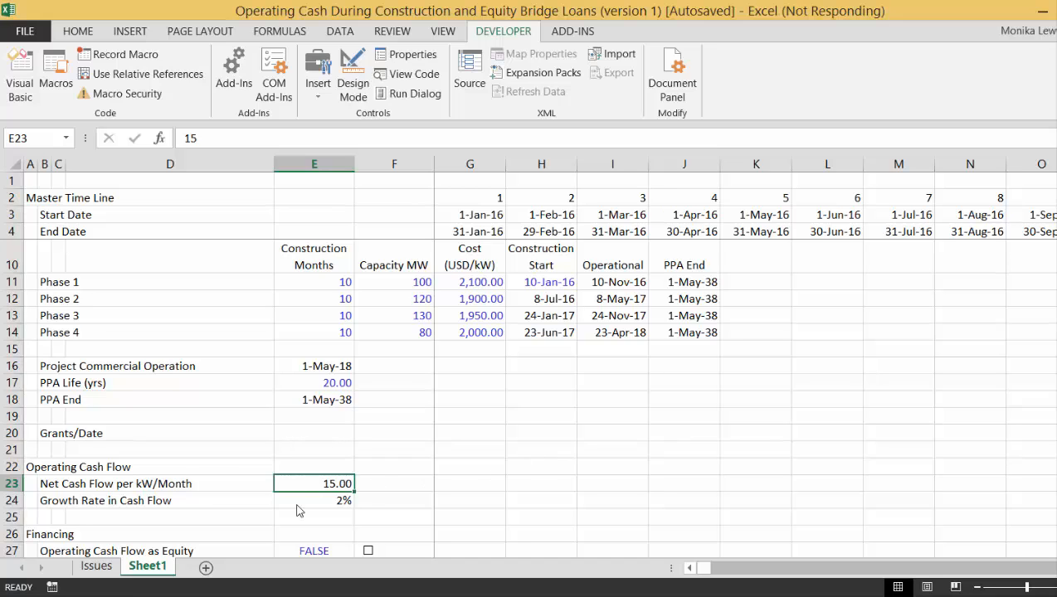
pyautogui.press('Down')
pyautogui.press('Down')
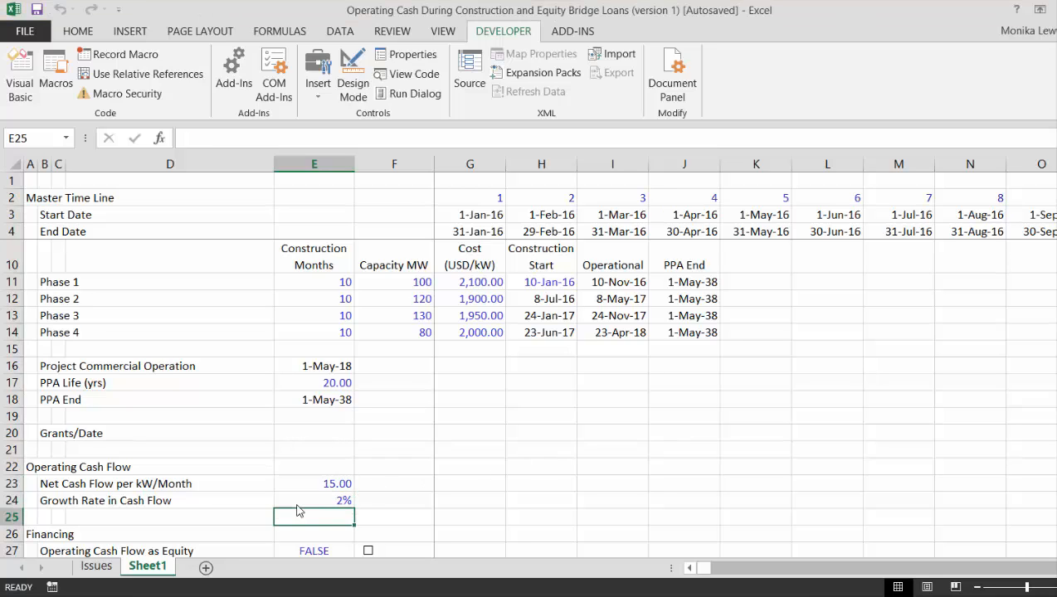
# Change the growth rate label in cell B24 to "Annual Growth Rate in Cash Flow".
pyautogui.press('Down')
pyautogui.press('Down')
pyautogui.press('Down')
pyautogui.press('Up')
pyautogui.press('Up')
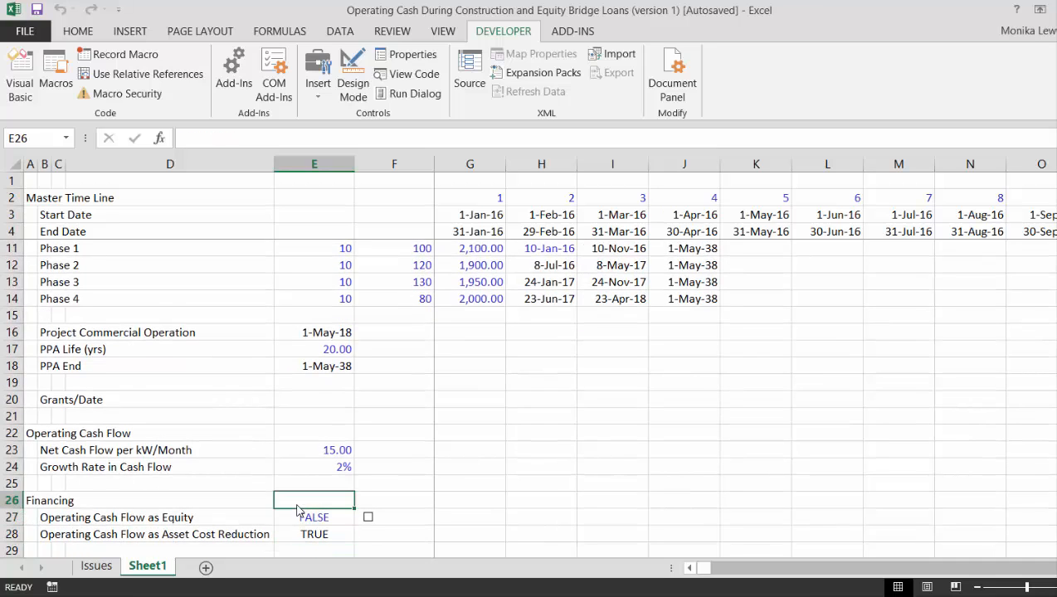
pyautogui.press('Up')
pyautogui.press('Up')
pyautogui.press('Left')
pyautogui.press('Left')
pyautogui.press('Left')
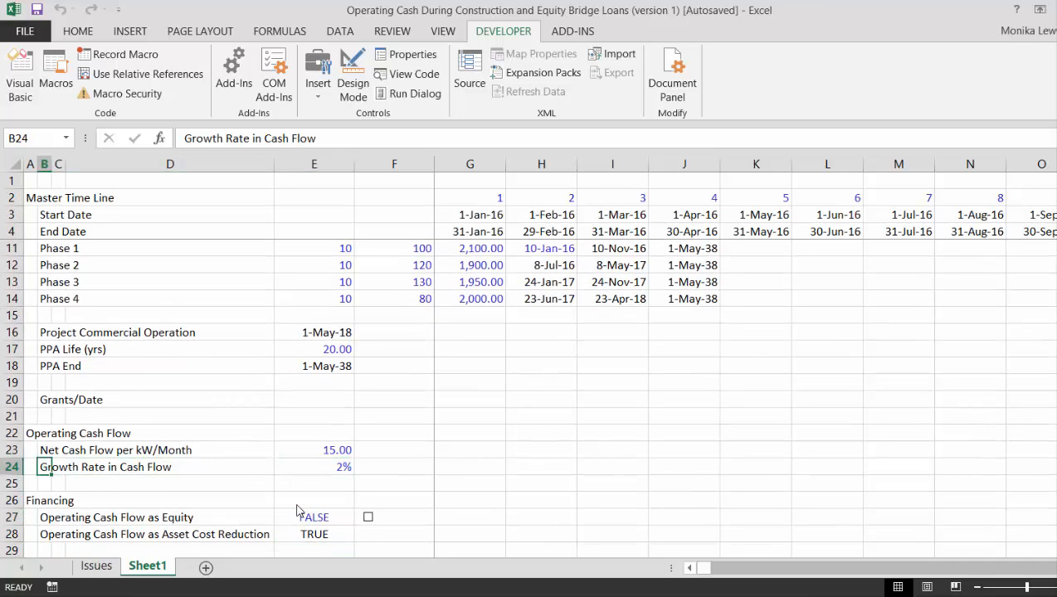
pyautogui.press('F2')
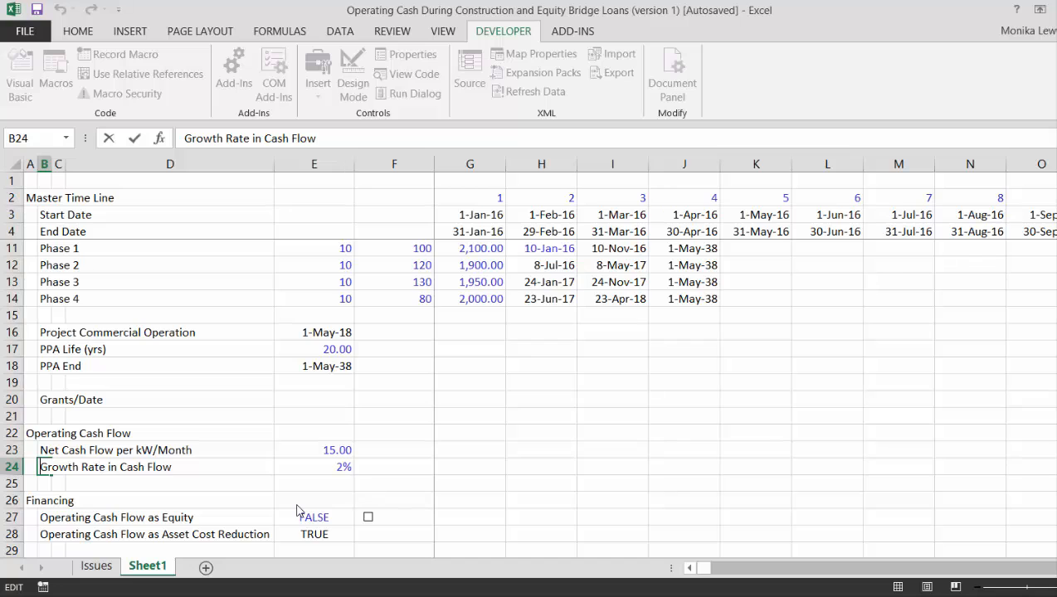
pyautogui.write('Annual')
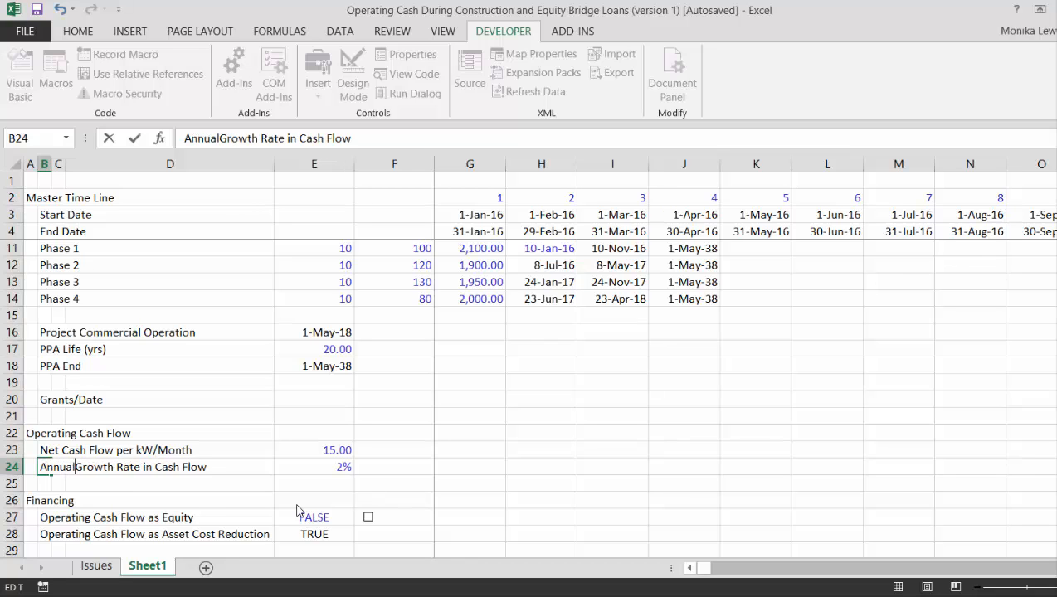
pyautogui.press('Return')
pyautogui.press('Up')
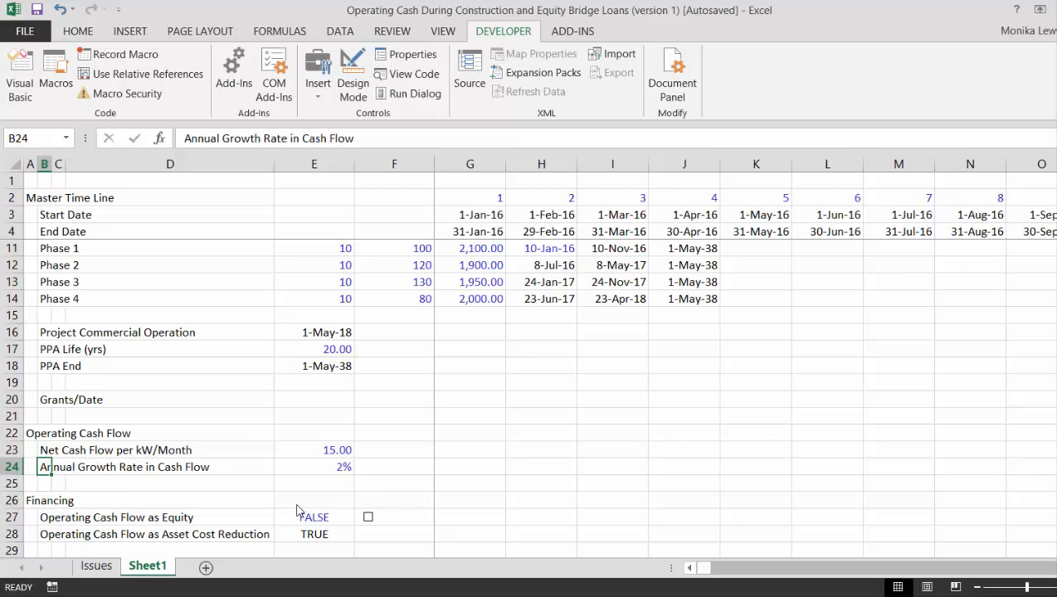
# Enter the label "Inflation Rate" in cell B55, below the Operating Percent section.
pyautogui.press('Up')
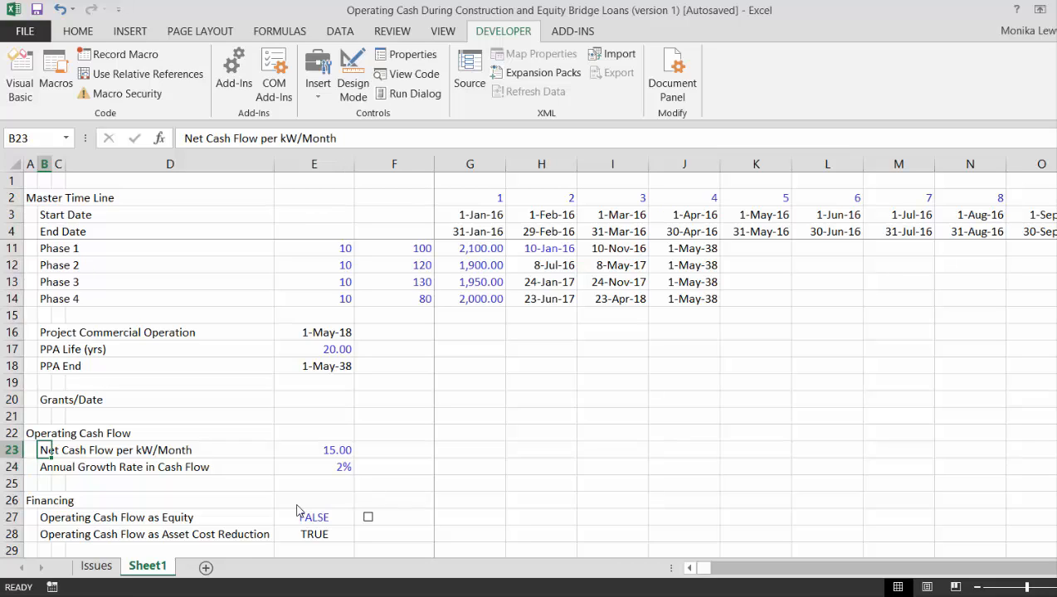
pyautogui.press('Down')
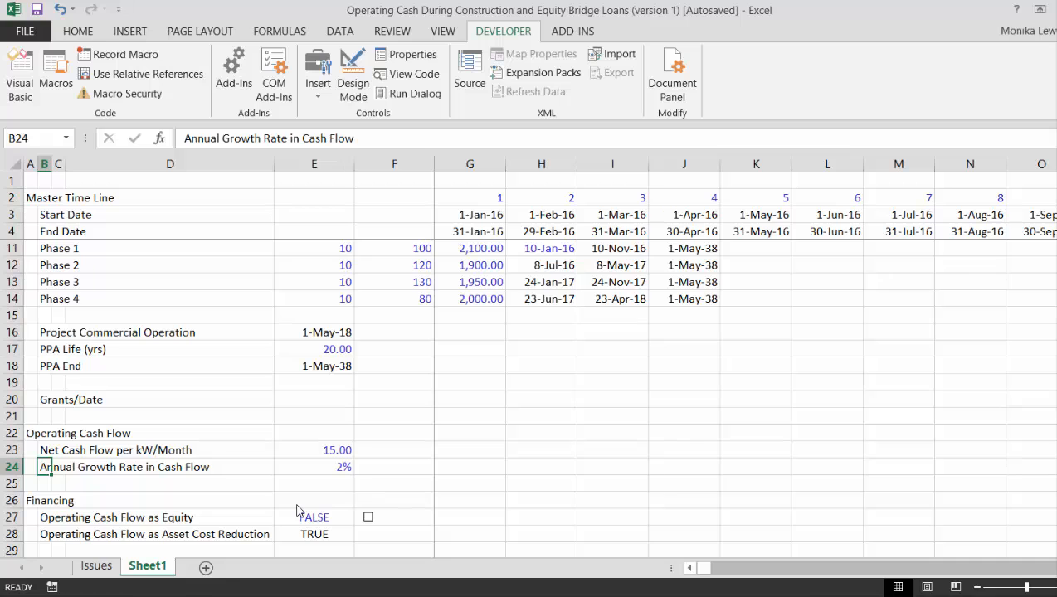
pyautogui.press('Down')
pyautogui.press('Down')
pyautogui.press('Down')
pyautogui.press('Down')
pyautogui.press('Down')
pyautogui.press('Down')
pyautogui.press('Down')
pyautogui.press('Down')
pyautogui.press('Down')
pyautogui.press('Down')
pyautogui.press('Down')
pyautogui.press('Down')
pyautogui.press('Down')
pyautogui.press('Down')
pyautogui.press('Down')
pyautogui.press('Down')
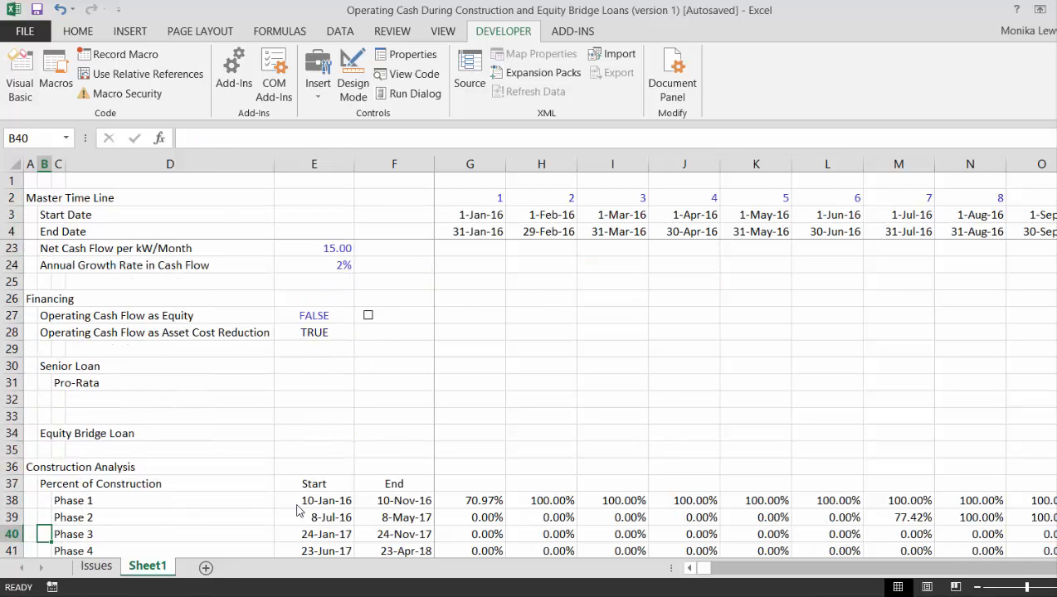
pyautogui.press('Up')
pyautogui.press('Down')
pyautogui.press('Down')
pyautogui.press('Down')
pyautogui.press('Down')
pyautogui.press('Down')
pyautogui.press('Down')
pyautogui.press('Down')
pyautogui.press('Down')
pyautogui.press('Down')
pyautogui.press('Down')
pyautogui.press('Down')
pyautogui.press('Down')
pyautogui.press('Down')
pyautogui.press('Down')
pyautogui.press('Down')
pyautogui.press('Down')
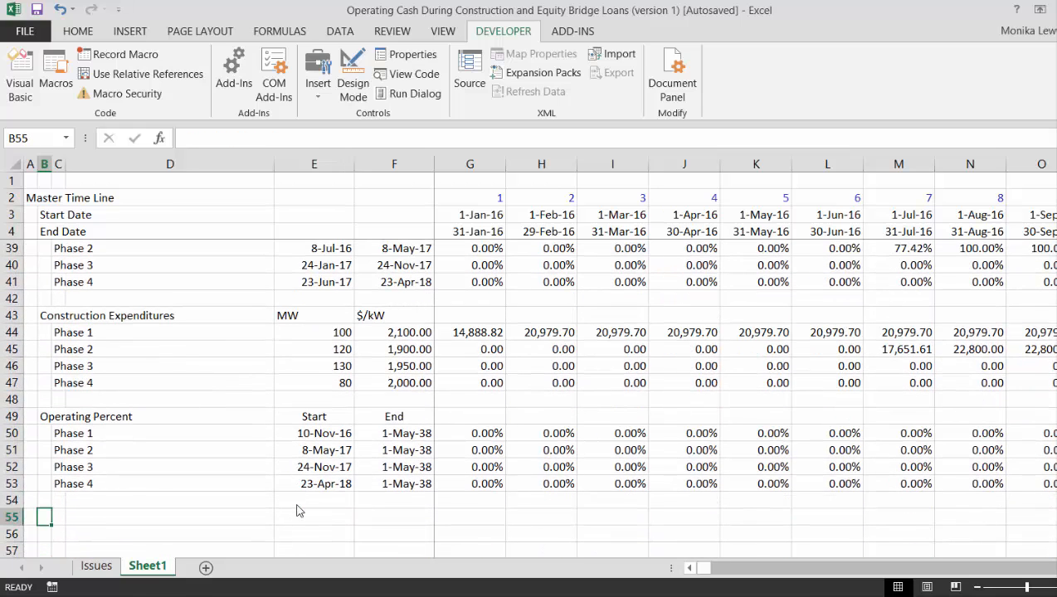
pyautogui.write('I')
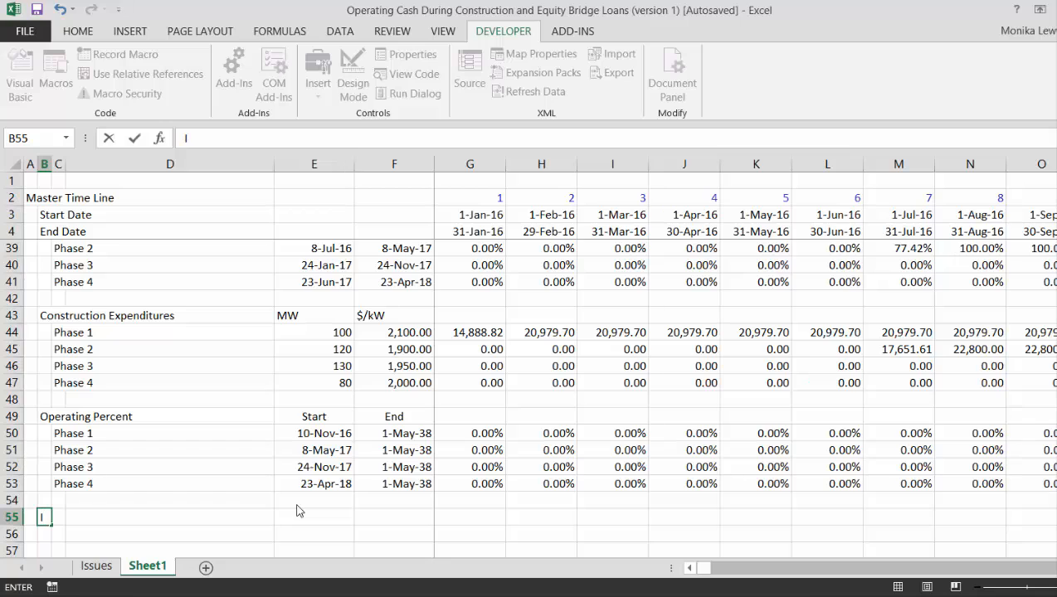
pyautogui.write('nflation Rate')
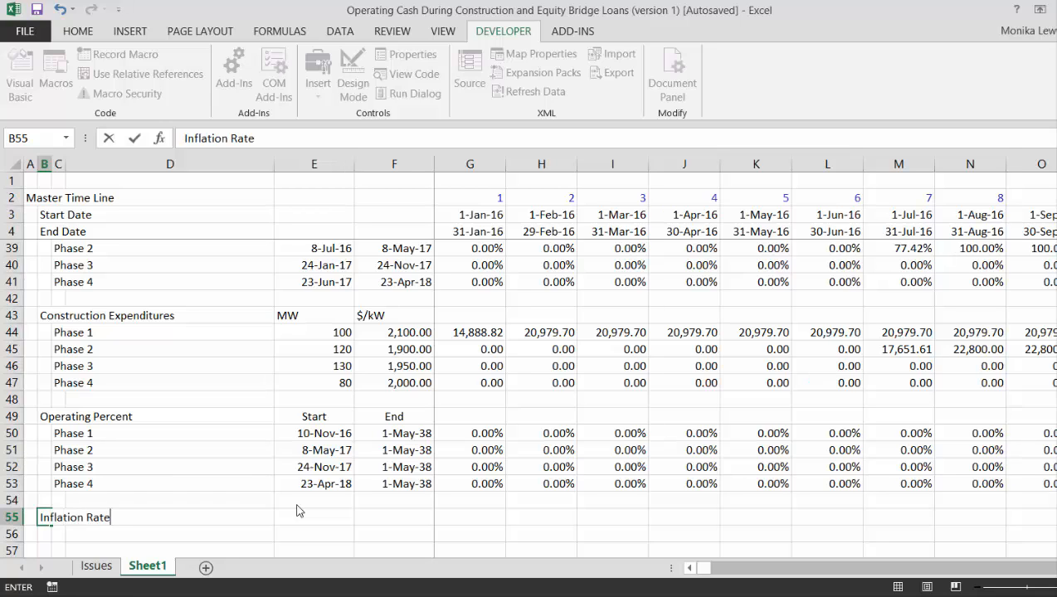
pyautogui.press('Return')
# Link the Inflation Rate cell E55 to the annual growth rate in cash flow in E24.
pyautogui.press('Up')
pyautogui.press('Right')
pyautogui.press('Right')
pyautogui.press('Right')
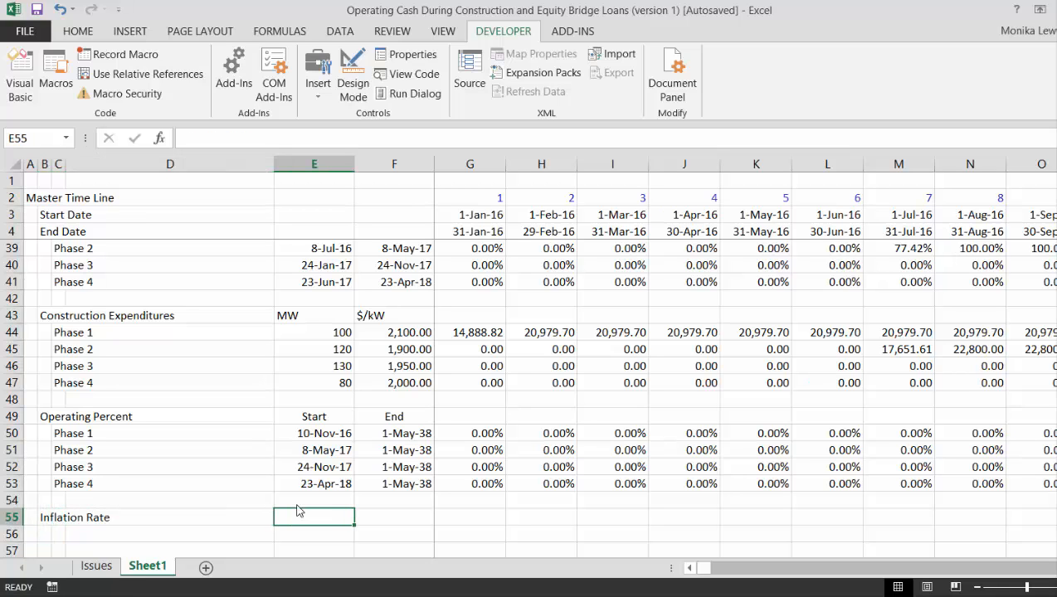
pyautogui.write('=')
pyautogui.press('pageup')
pyautogui.press('pageup')
pyautogui.press('pageup')
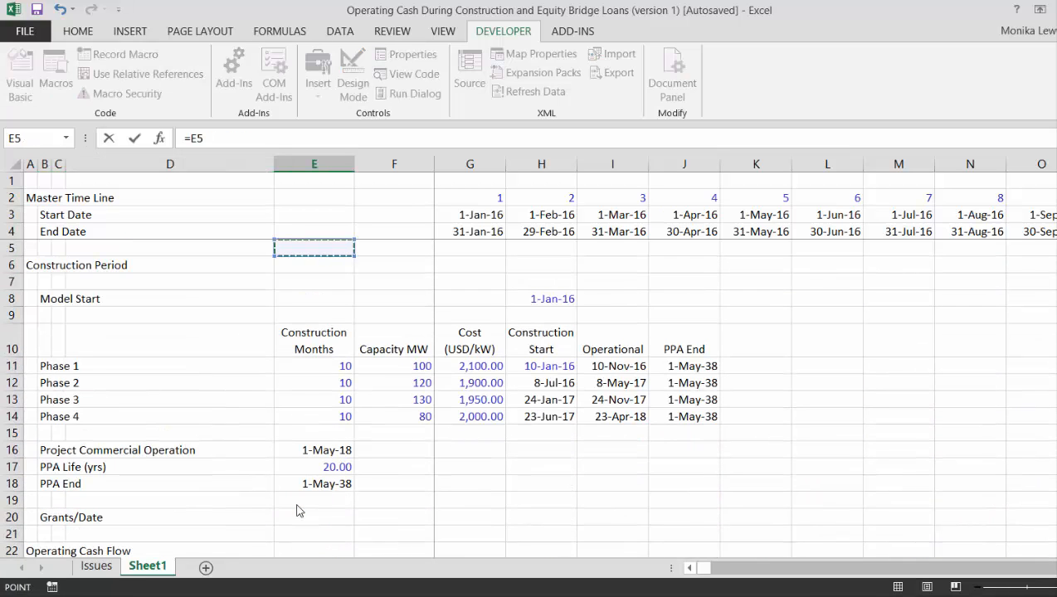
pyautogui.press('pagedown')
pyautogui.press('Up')
pyautogui.press('Down')
pyautogui.press('Down')
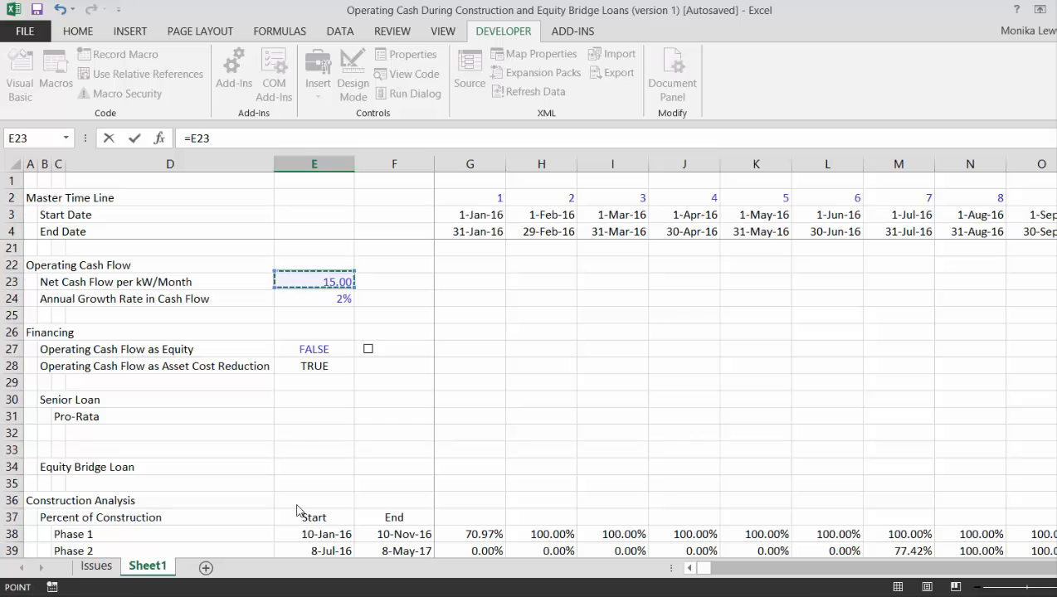
pyautogui.press('Down')
pyautogui.hotkey('ctrl', 'Return')
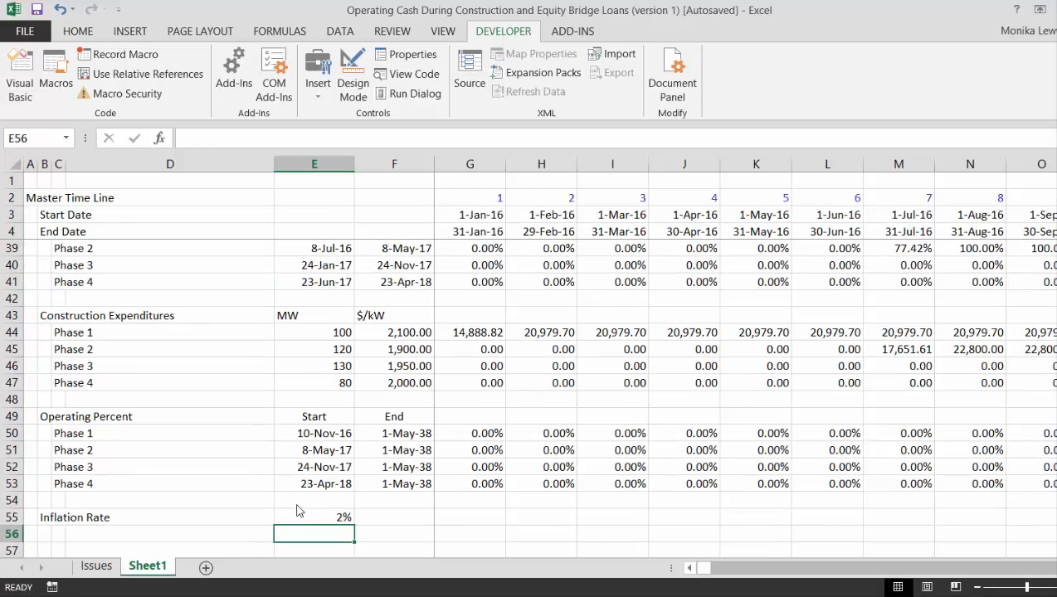
# Calculate the monthly inflation rate in cell G55 with the formula =(1+$E$55)^(1/12)-1.
pyautogui.press('Right')
pyautogui.press('Right')
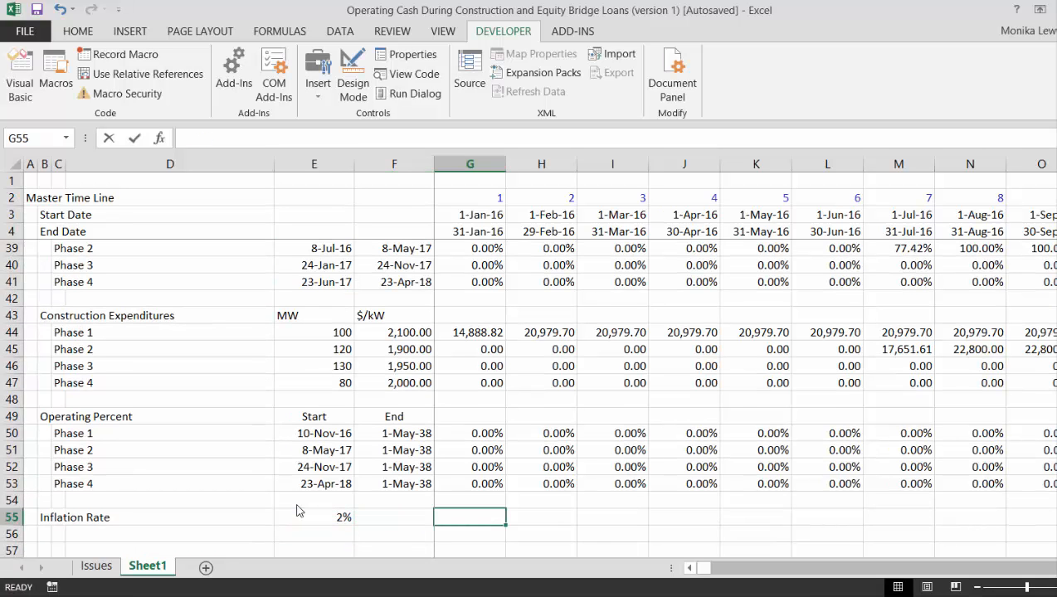
pyautogui.write('=(')
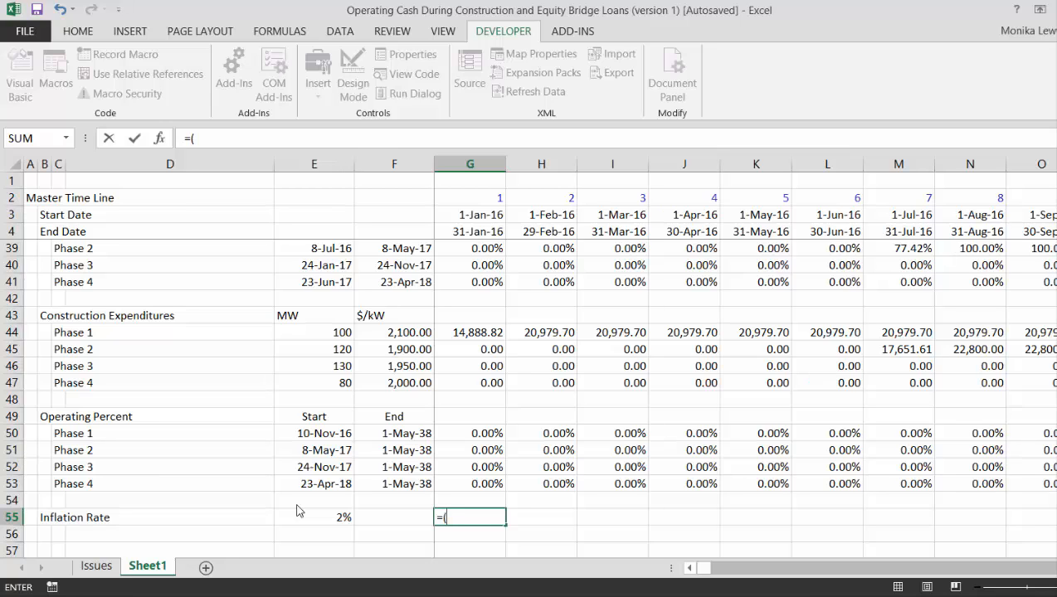
pyautogui.write('1+')
pyautogui.press('Left')
pyautogui.press('Left')
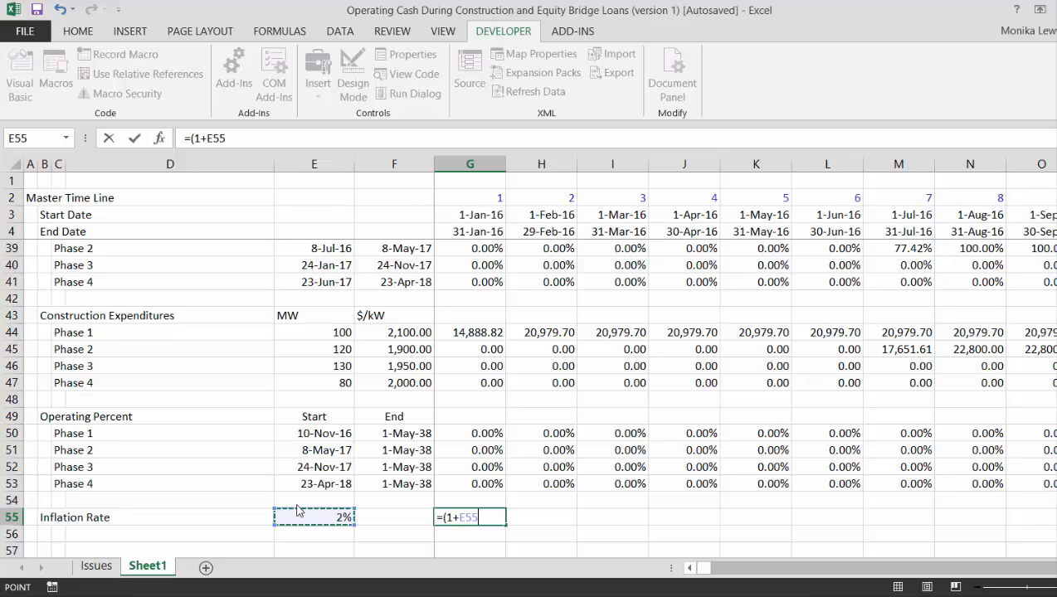
pyautogui.press('F4')
pyautogui.write(')')
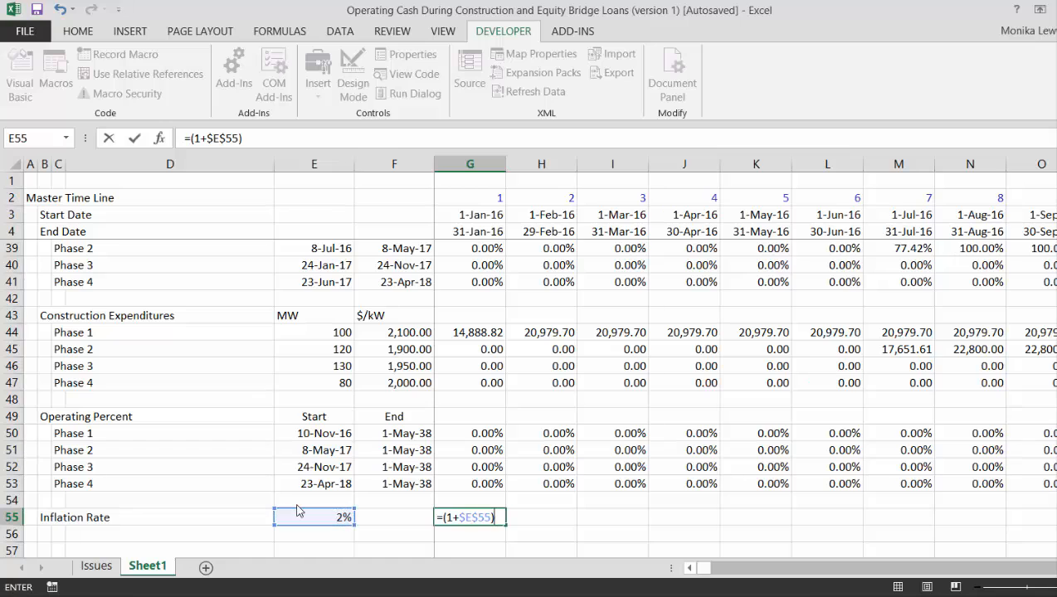
pyautogui.write('^(1/12)-1')
pyautogui.press('Return')
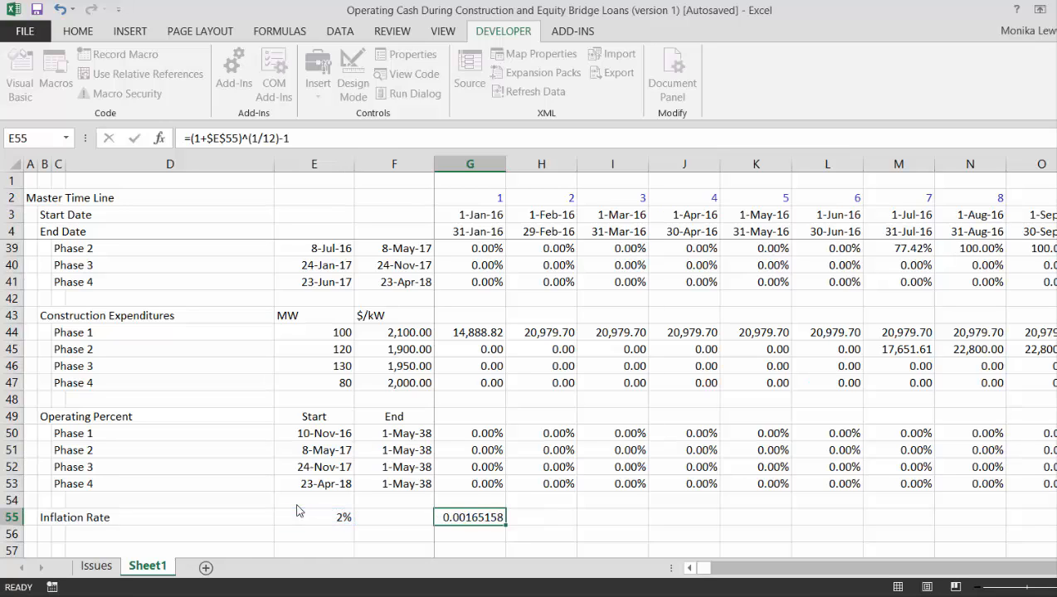
# Format G55 as a percentage with two decimals and copy its formula across all months of row 55.
pyautogui.hotkey('ctrl', 'shift', 'p')
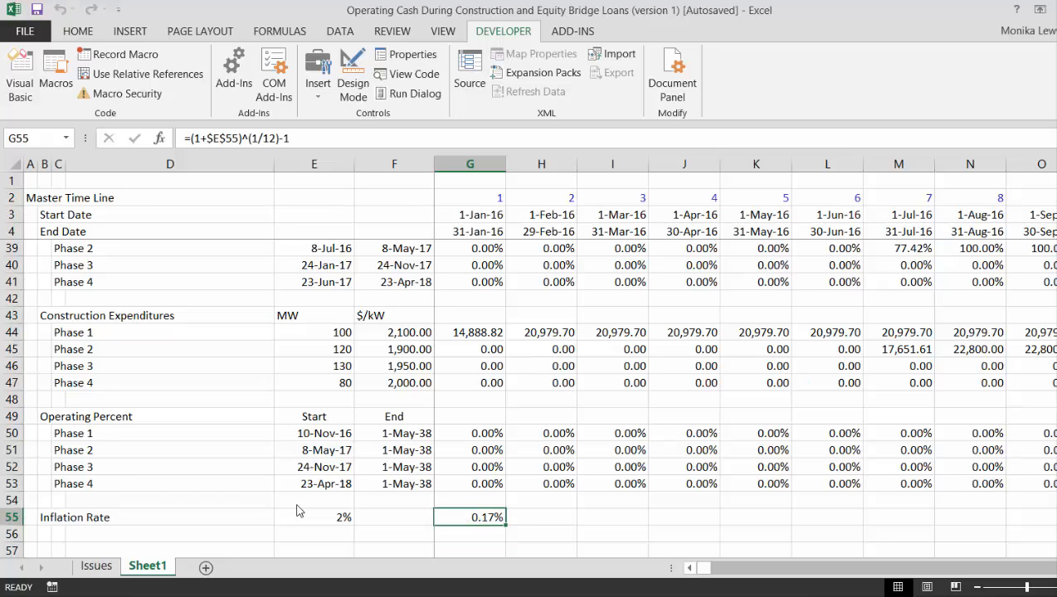
pyautogui.hotkey('ctrl', 'shift', 'Right')
pyautogui.hotkey('ctrl', 'r')
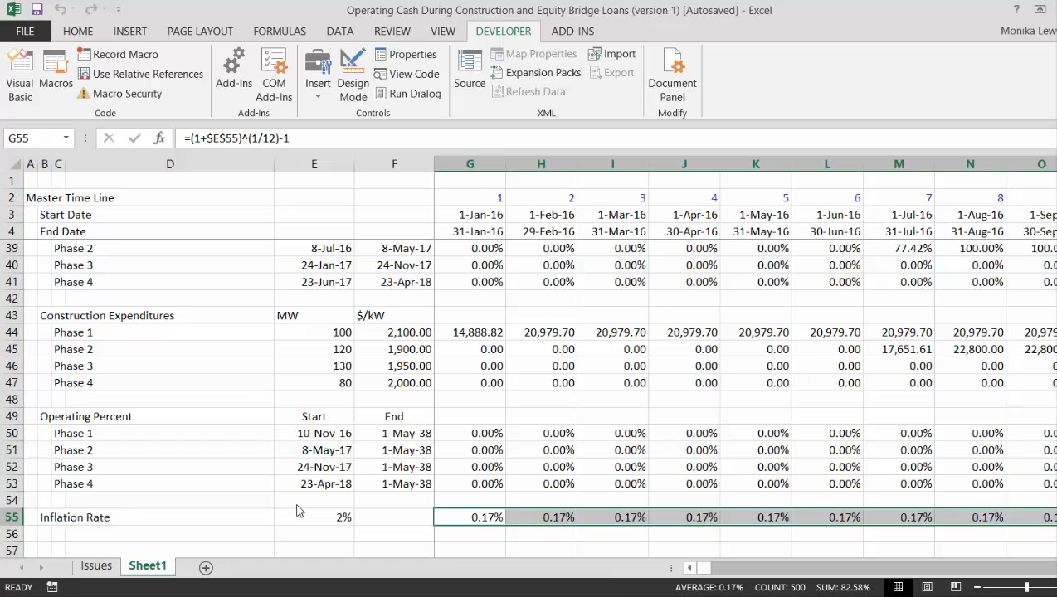
# Enter the label "Inflation Index" in cell B56, below the Inflation Rate row.
pyautogui.press('Down')
pyautogui.press('Left')
pyautogui.press('Left')
pyautogui.press('Left')
pyautogui.press('Left')
pyautogui.press('Left')
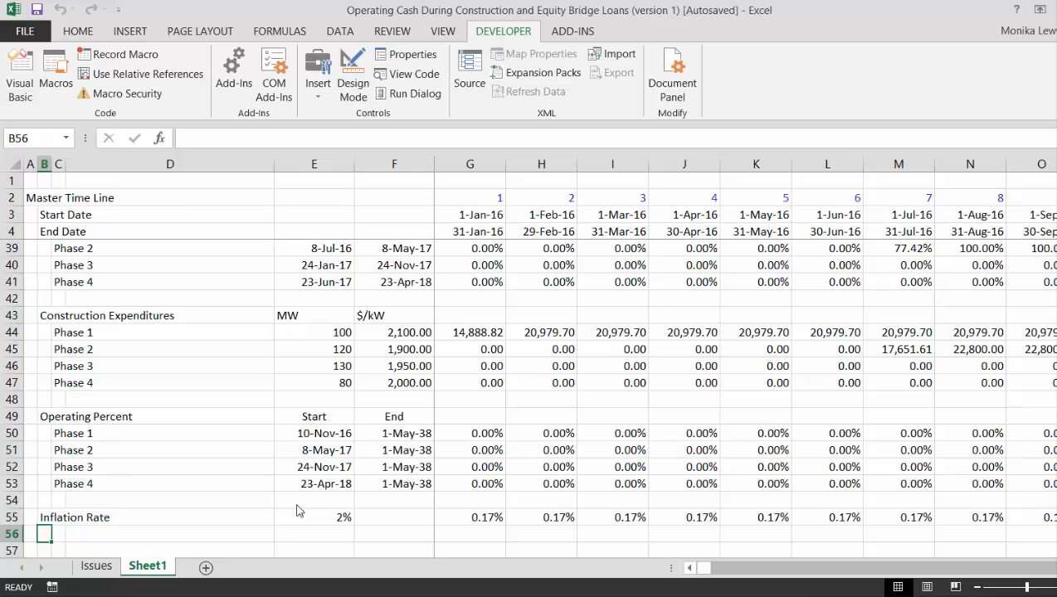
pyautogui.write('Inflation Rate')
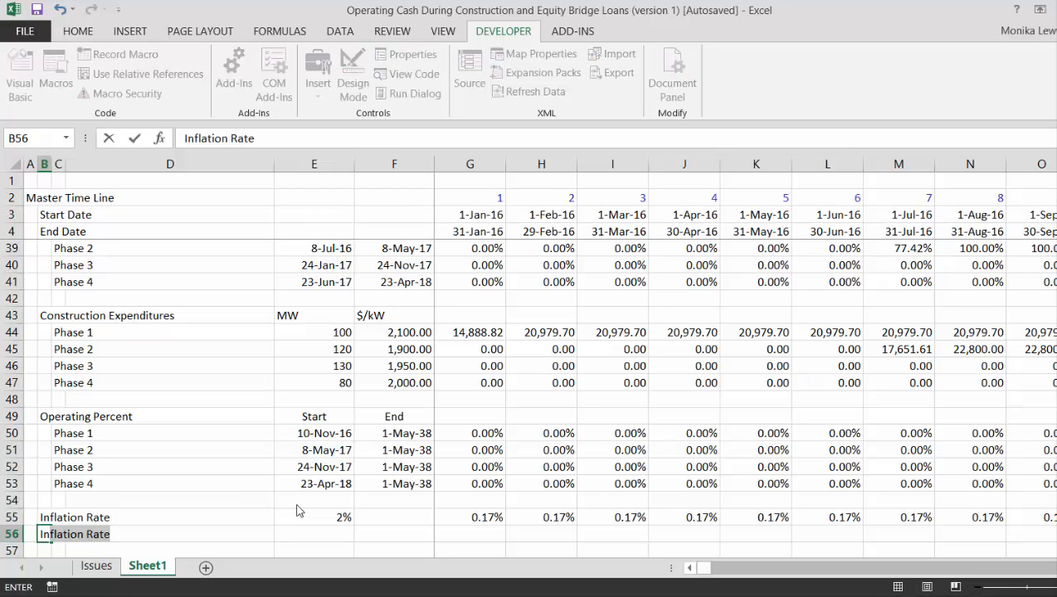
pyautogui.hotkey('ctrl', 'shift', 'Left')
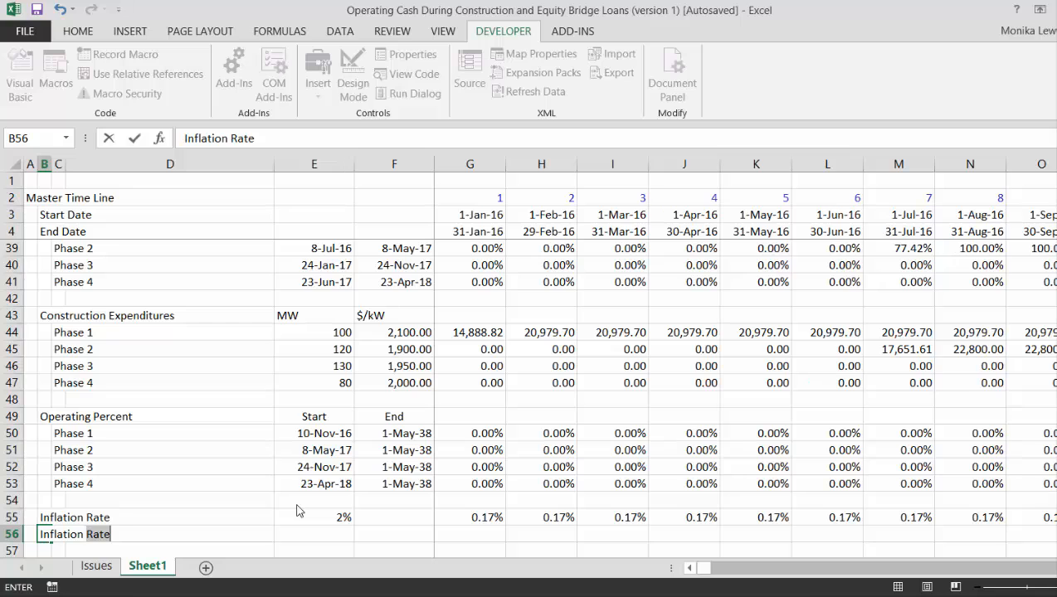
pyautogui.write('Index')
pyautogui.press('Return')
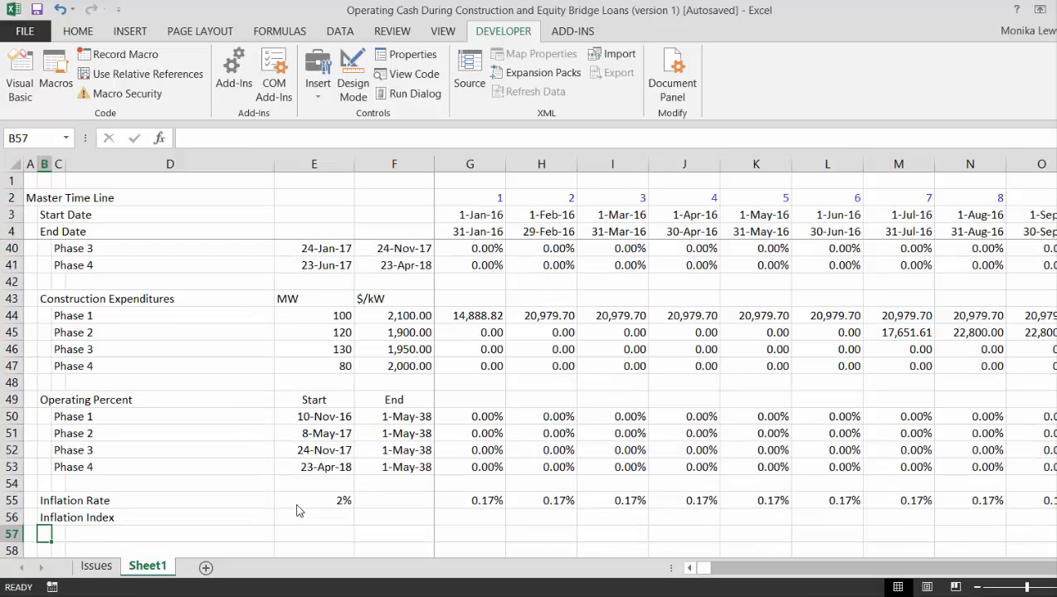
# Enter `1 as the starting value of the Inflation Index in cell F56.
pyautogui.press('Up')
pyautogui.press('Right')
pyautogui.press('Right')
pyautogui.press('Right')
pyautogui.press('Right')
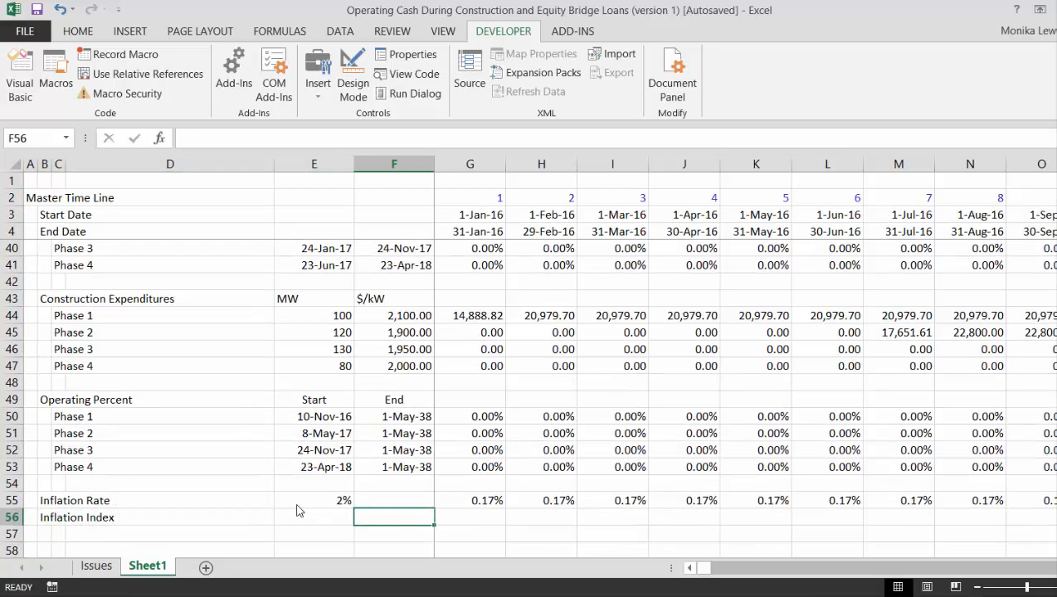
pyautogui.write('`1')
pyautogui.press('Tab')
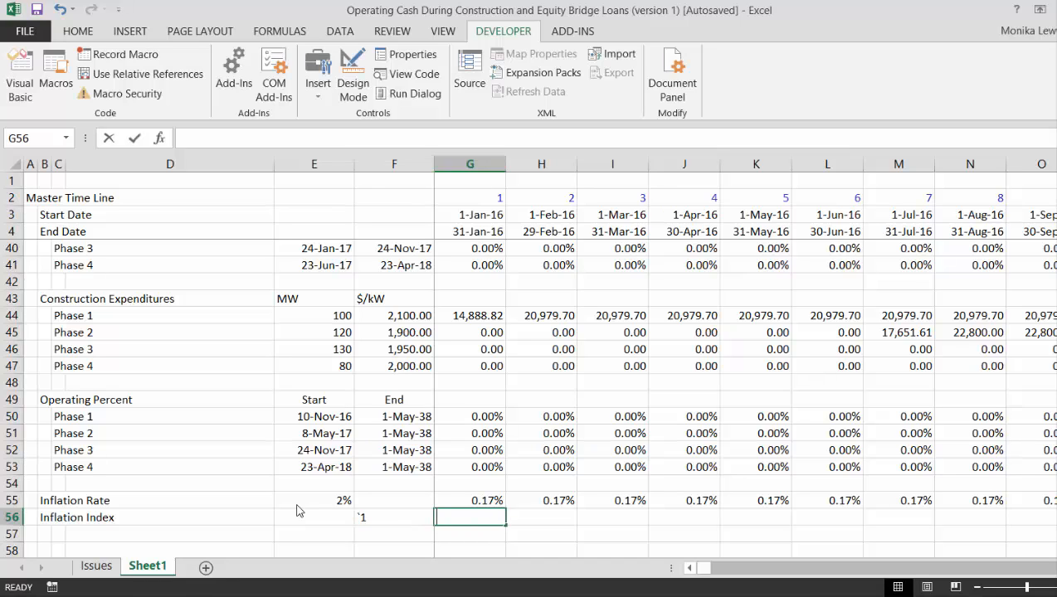
pyautogui.write('=')
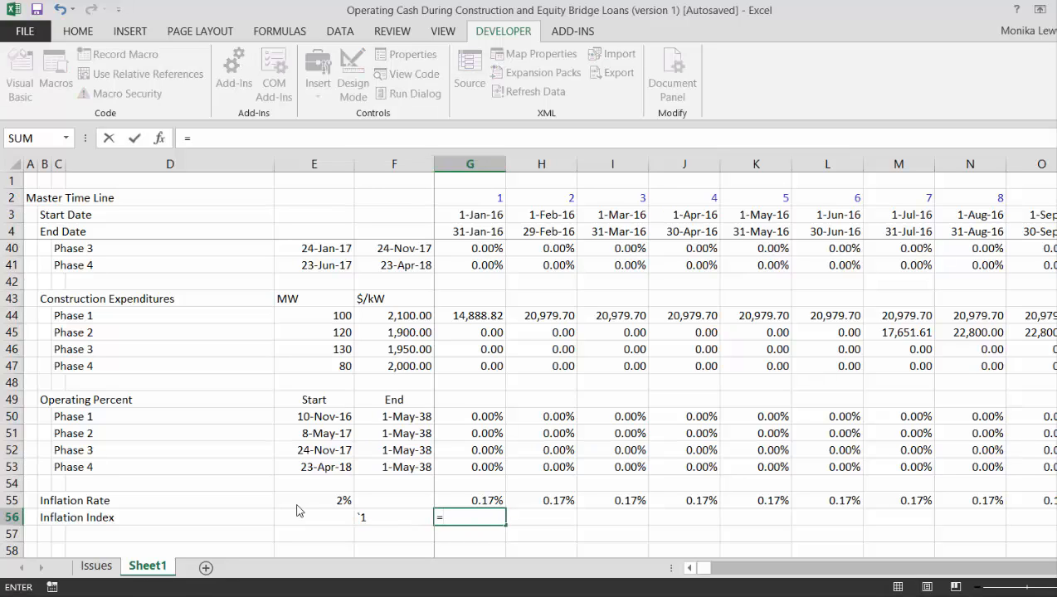
pyautogui.press('Left')
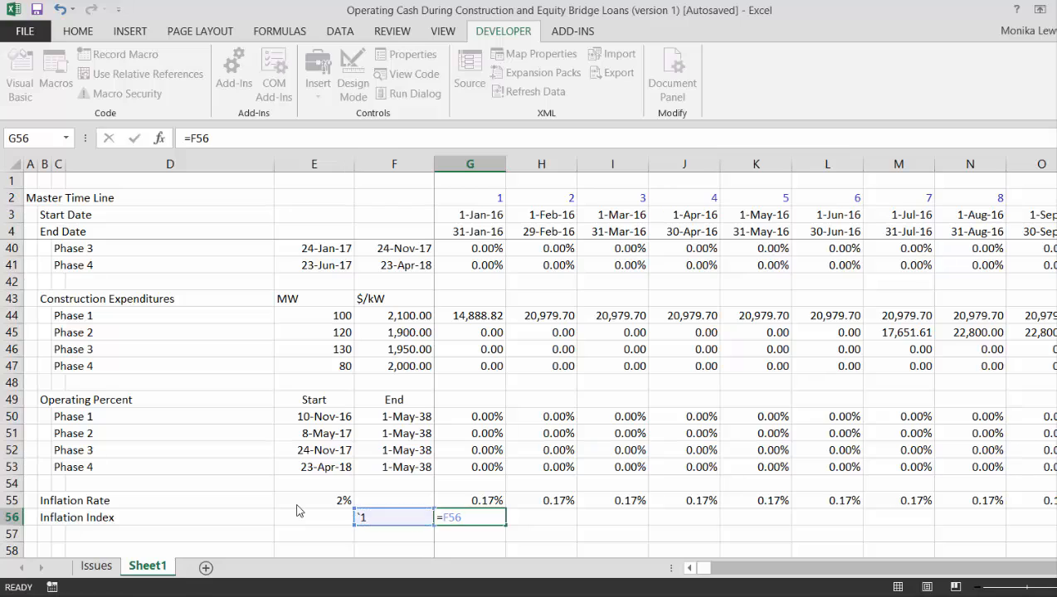
pyautogui.press('Escape')
# Right-align the starting value of the Inflation Index in cell F56.
pyautogui.press('Left')
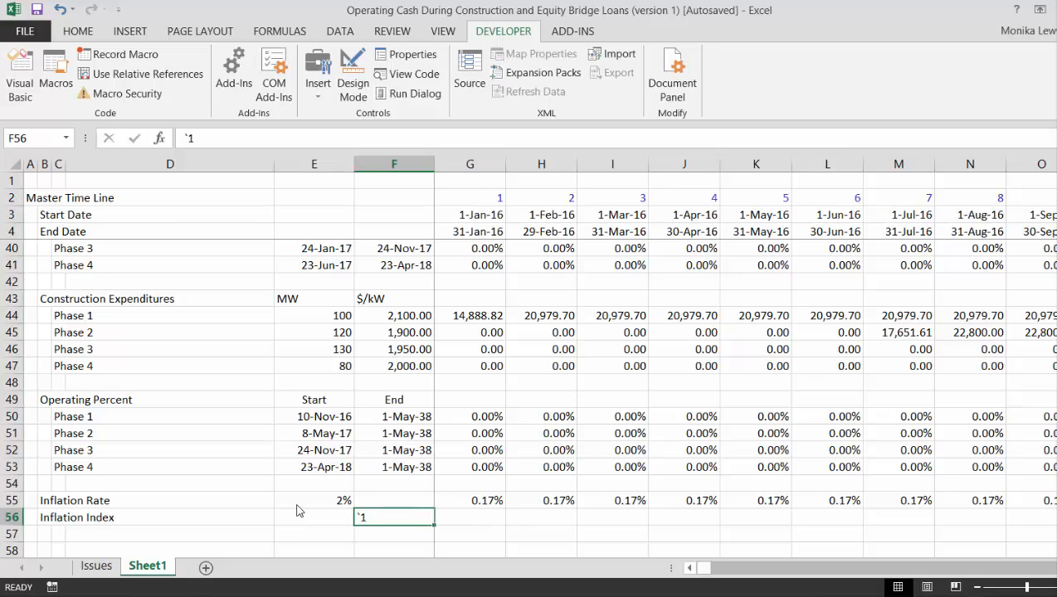
pyautogui.click(73, 31)
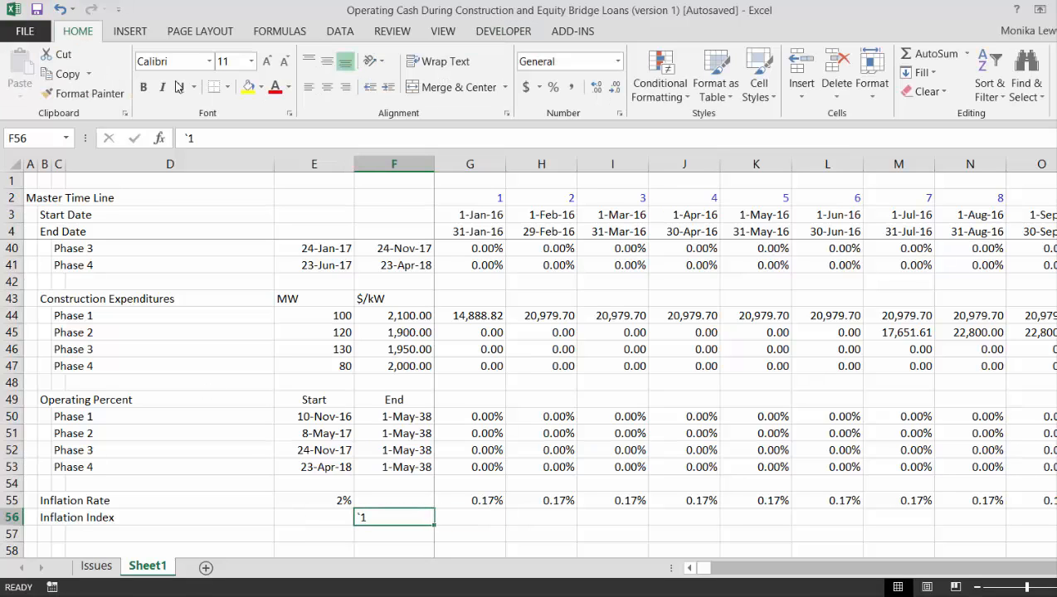
pyautogui.click(345, 88)
# Calculate the first month's Inflation Index in cell G56 with the formula =F56*(1+G55).
pyautogui.press('Right')
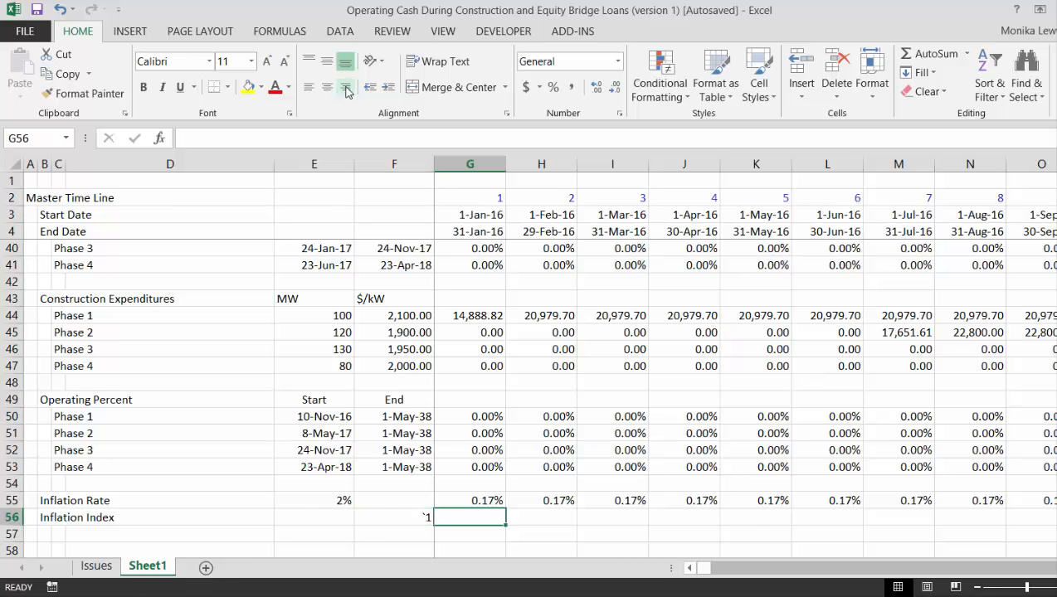
pyautogui.write('=')
pyautogui.press('Left')
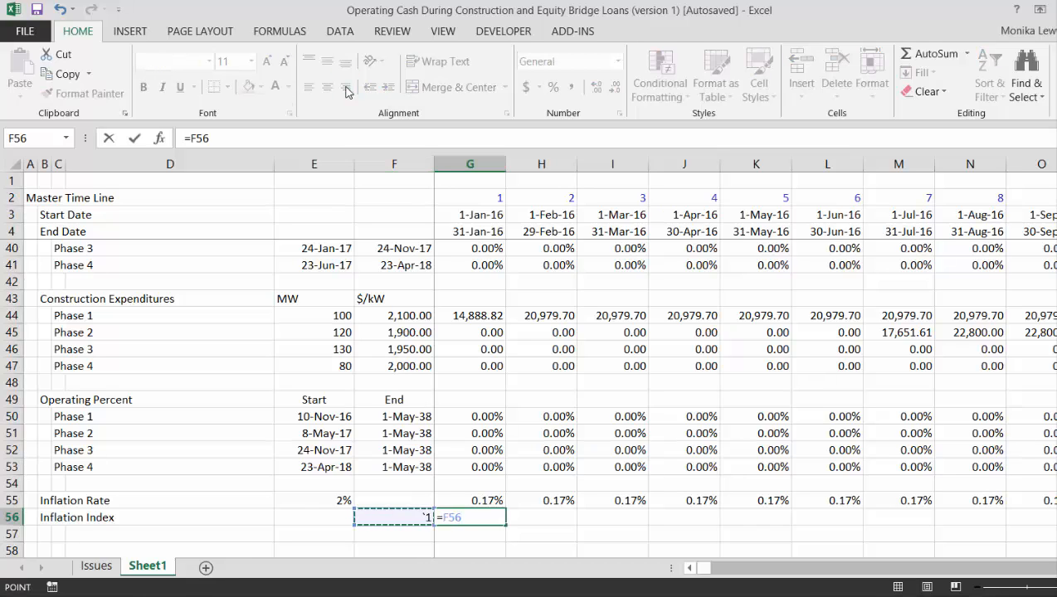
pyautogui.write('*(1')
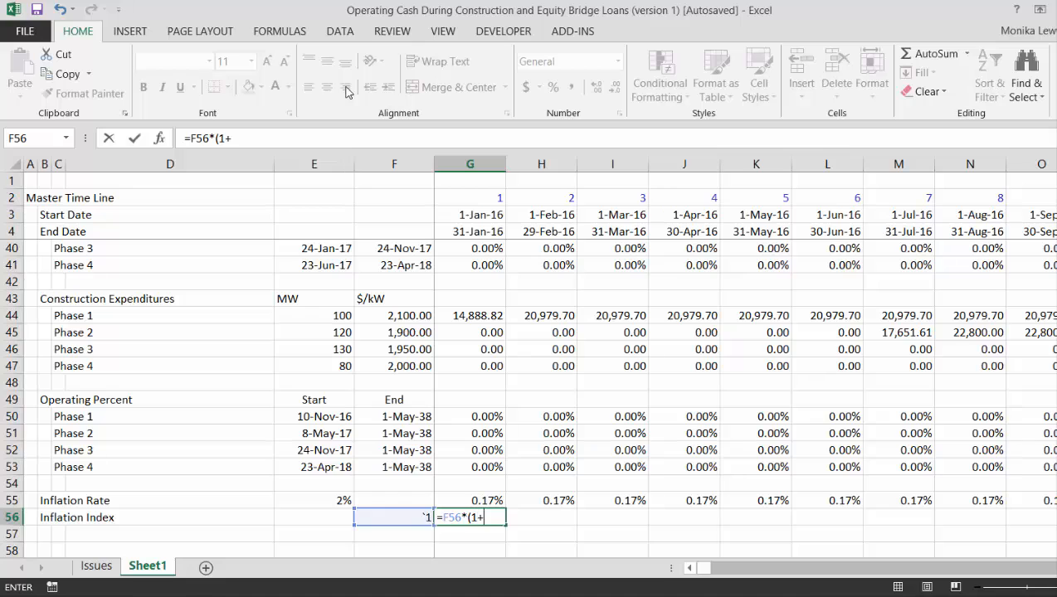
pyautogui.write('+')
pyautogui.press('Up')
pyautogui.press('Return')
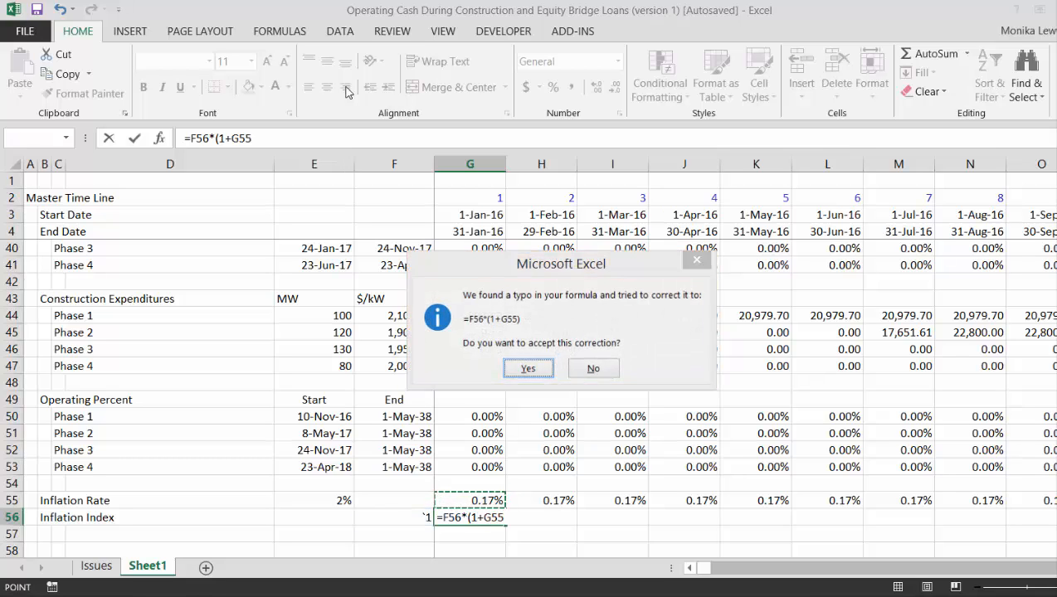
pyautogui.press('Return')
# Replace the starting value of the Inflation Index in cell F56 with the number 1.
pyautogui.press('Up')
pyautogui.press('Left')
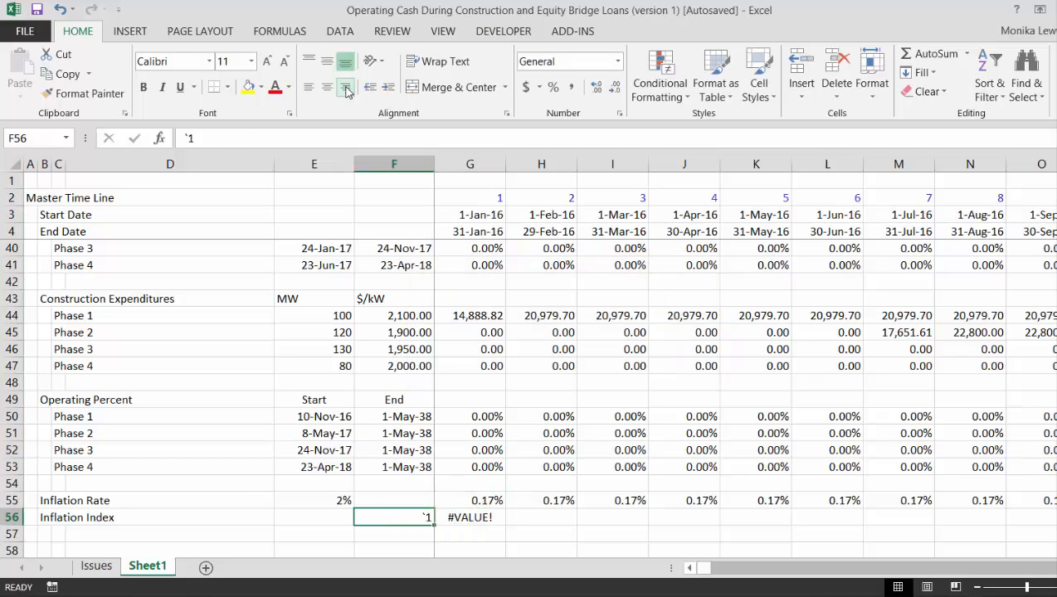
pyautogui.write('1')
pyautogui.press('Return')
# Format G56 as a number with two decimals and copy its formula across all months of row 56.
pyautogui.press('Right')
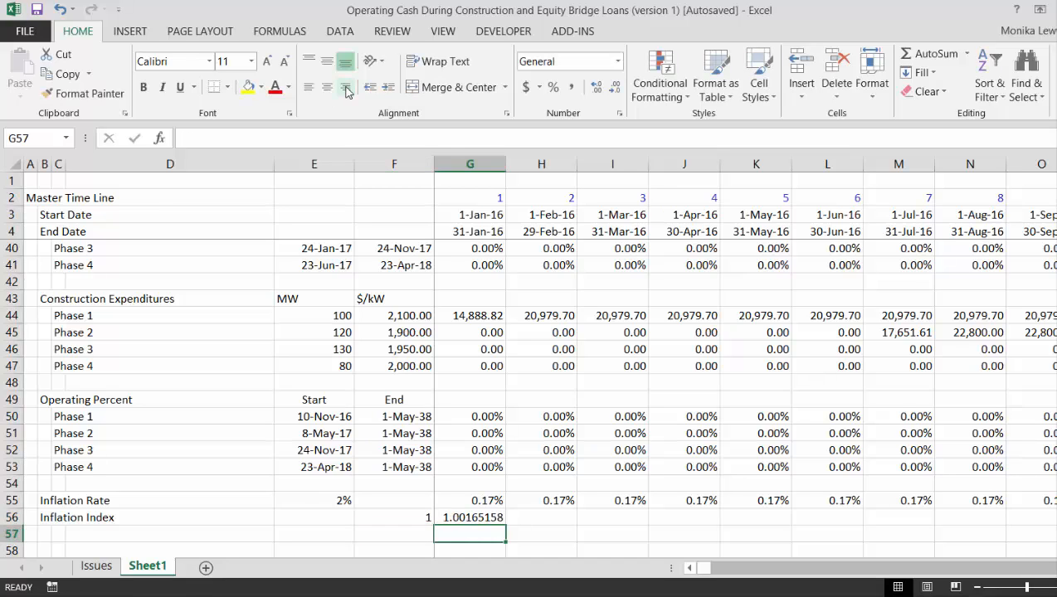
pyautogui.press('Up')
pyautogui.hotkey('ctrl', 'shift', '1')
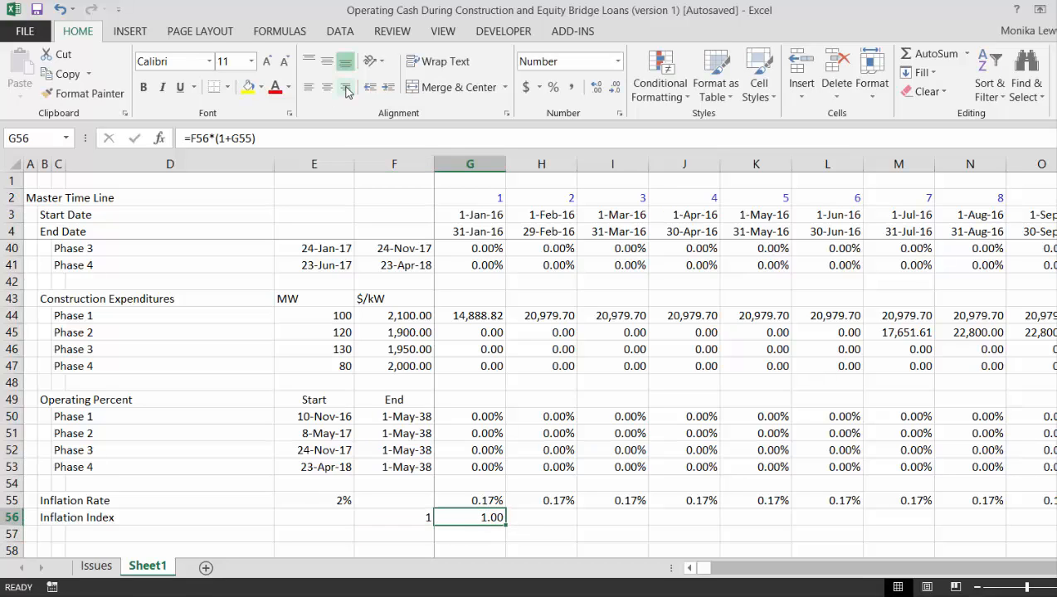
pyautogui.hotkey('ctrl', 'shift', 'Right')
pyautogui.hotkey('ctrl', 'r')
# Enter the label "Net Revenue" in cell B57, below the Inflation Index row.
pyautogui.press('Down')
pyautogui.press('Left')
pyautogui.press('Left')
pyautogui.press('Left')
pyautogui.press('Left')
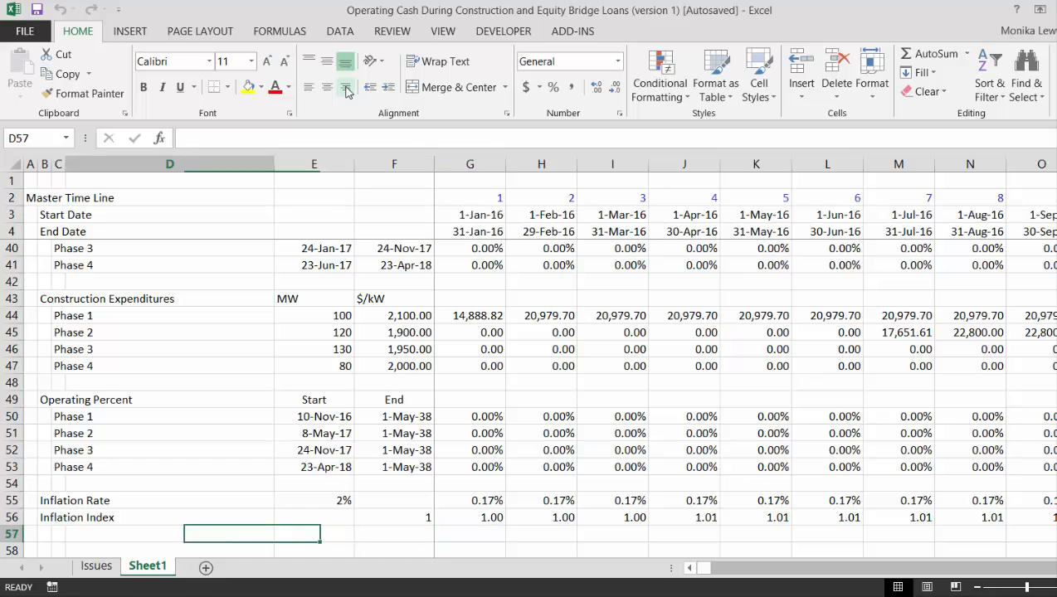
pyautogui.press('Left')
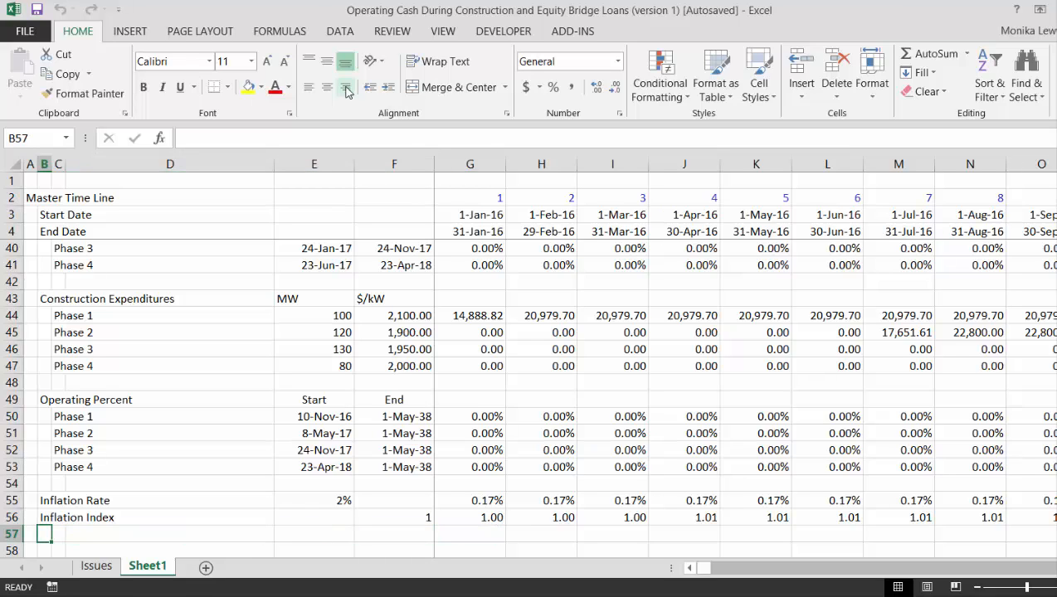
pyautogui.write('Net Revenue')
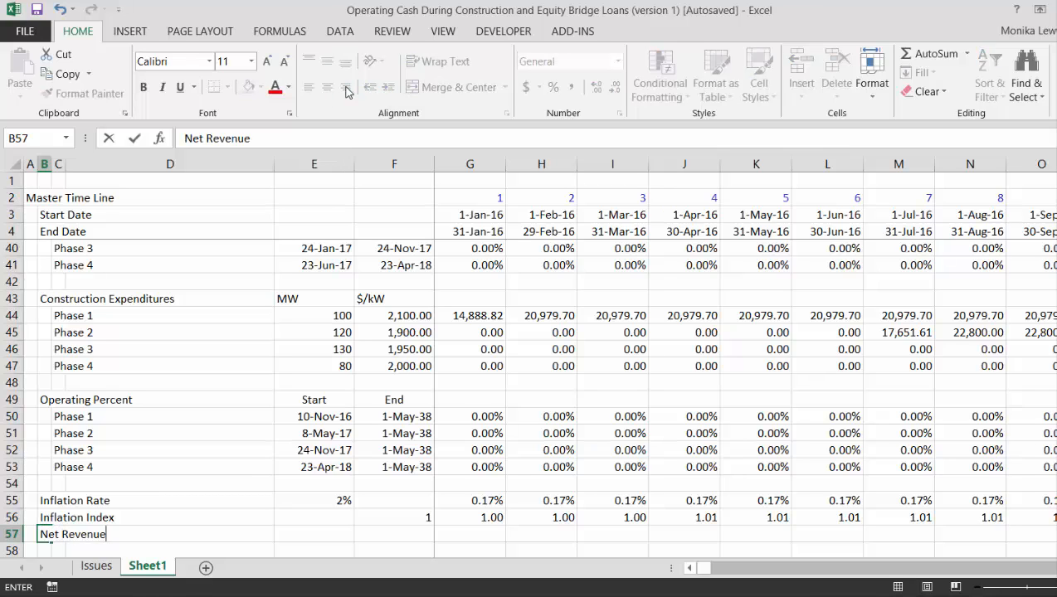
pyautogui.press('Return')
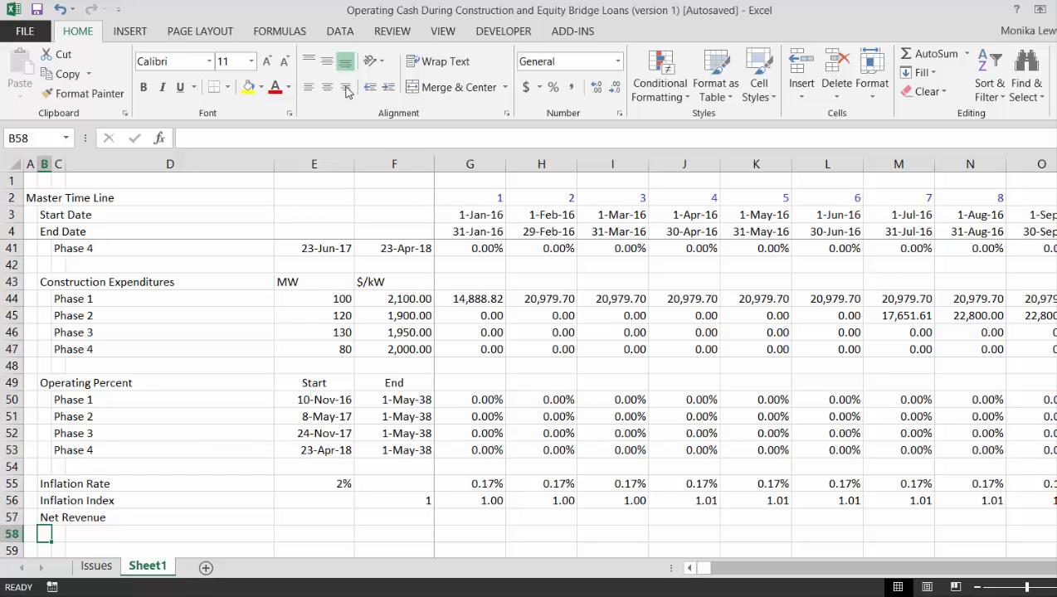
# Link the Net Revenue cell E57 to the net cash flow per kW/month in E23.
pyautogui.press('Up')
pyautogui.press('Right')
pyautogui.press('Right')
pyautogui.press('Right')
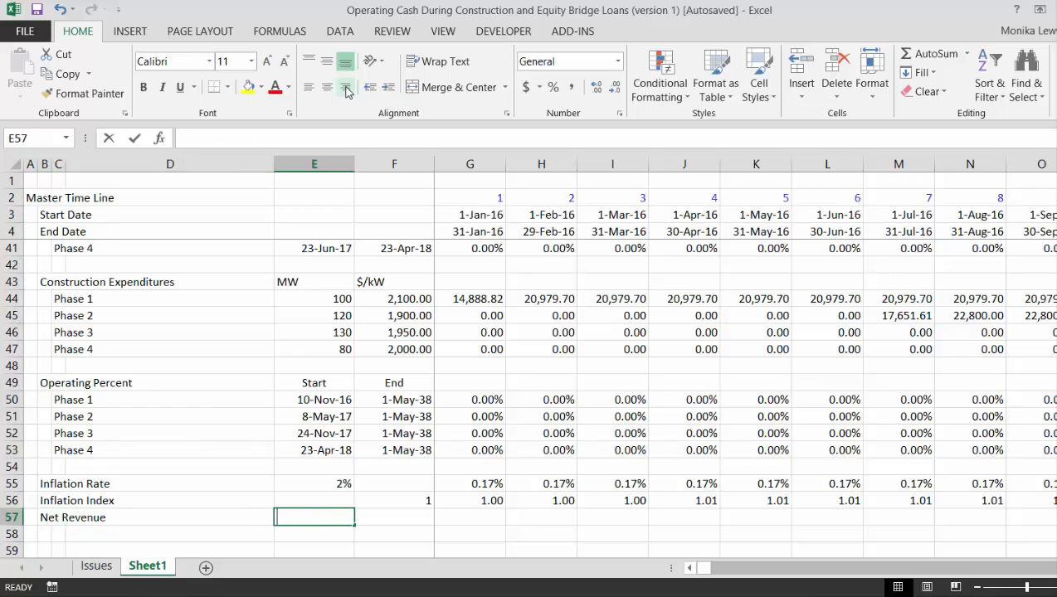
pyautogui.write('=')
pyautogui.press('Up')
pyautogui.press('Up')
pyautogui.press('Up')
pyautogui.press('Up')
pyautogui.press('Up')
pyautogui.press('Up')
pyautogui.press('Up')
pyautogui.press('Up')
pyautogui.press('Up')
pyautogui.press('Up')
pyautogui.press('Up')
pyautogui.press('Up')
pyautogui.press('Up')
pyautogui.press('Up')
pyautogui.press('Up')
pyautogui.press('Up')
pyautogui.press('Up')
pyautogui.press('Up')
pyautogui.press('Up')
pyautogui.press('Up')
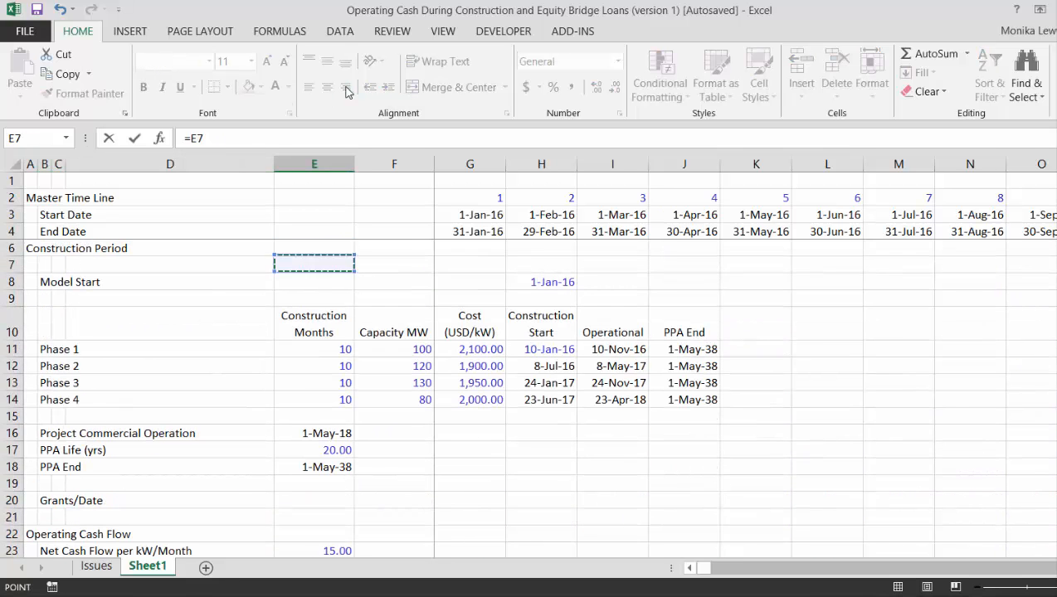
pyautogui.press('Down')
pyautogui.press('Down')
pyautogui.press('Down')
pyautogui.press('Down')
pyautogui.press('Down')
pyautogui.press('Down')
pyautogui.press('Down')
pyautogui.press('Down')
pyautogui.press('Down')
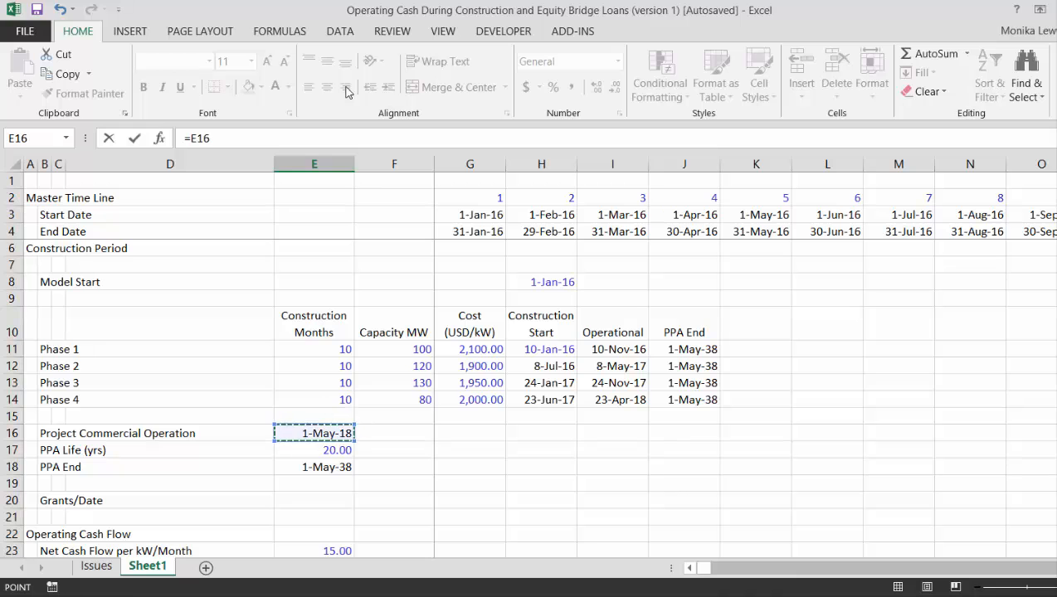
pyautogui.press('Down')
pyautogui.press('Down')
pyautogui.press('Down')
pyautogui.press('Down')
pyautogui.press('Down')
pyautogui.press('Down')
pyautogui.press('Down')
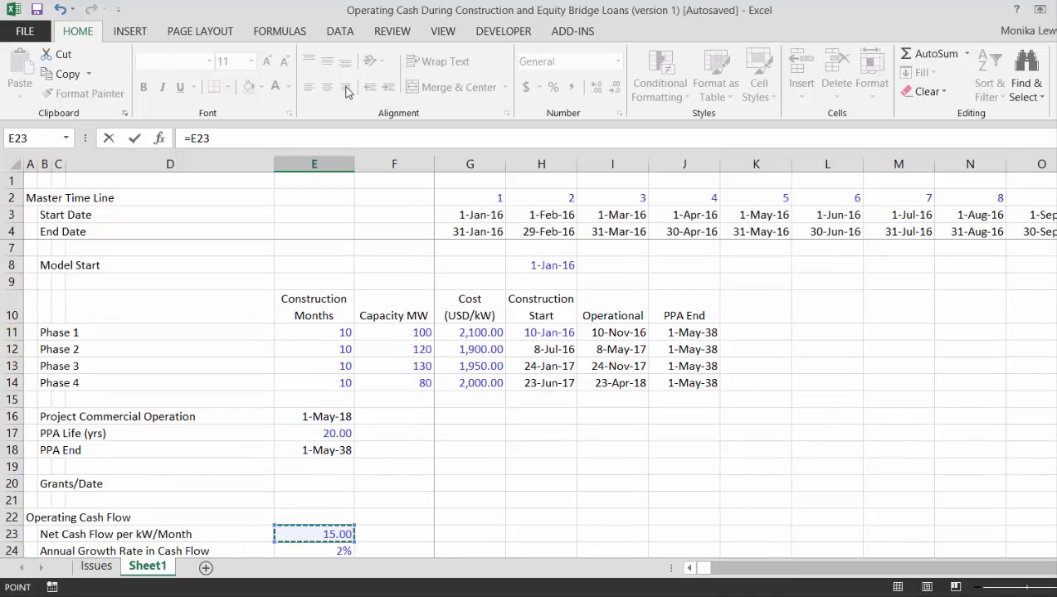
pyautogui.press('Return')
# Calculate the first month's inflated net revenue in cell G57 with the formula =$E$57*G56.
pyautogui.press('Up')
pyautogui.press('Right')
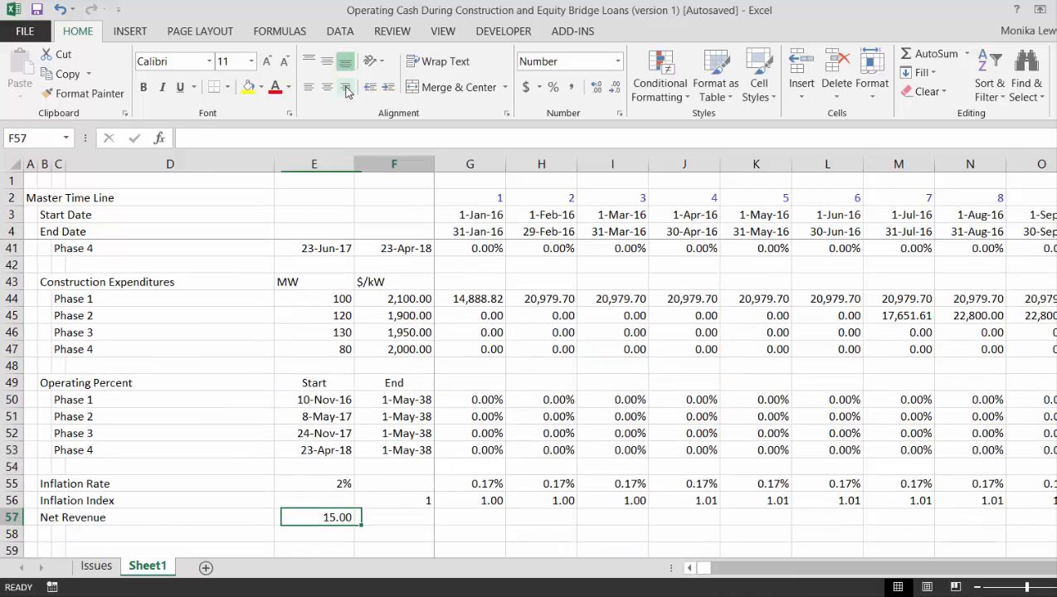
pyautogui.press('Right')
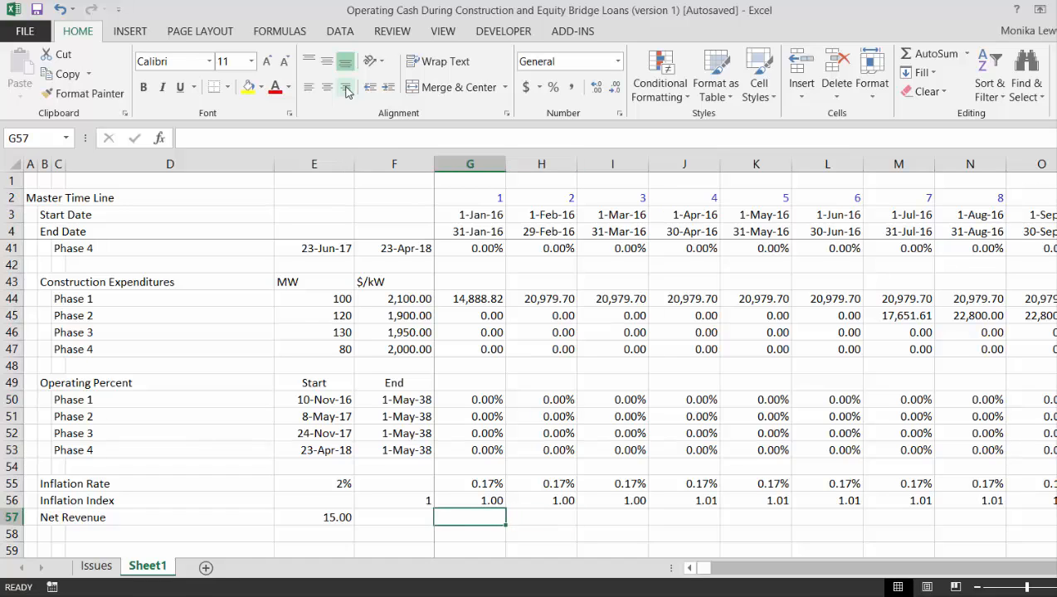
pyautogui.write('=')
pyautogui.press('Left')
pyautogui.press('Left')
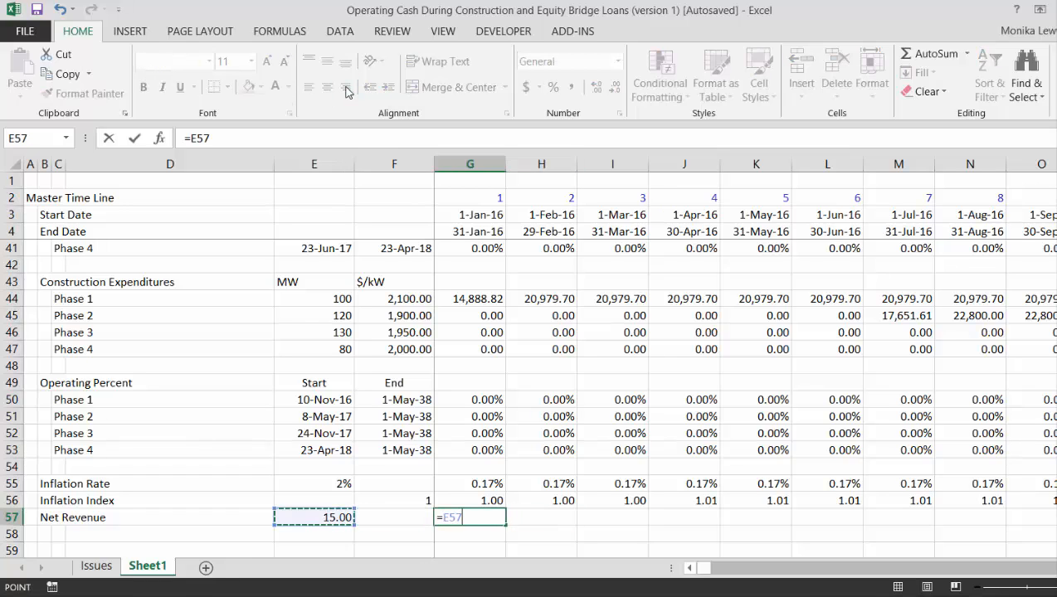
pyautogui.press('F4')
pyautogui.write('*')
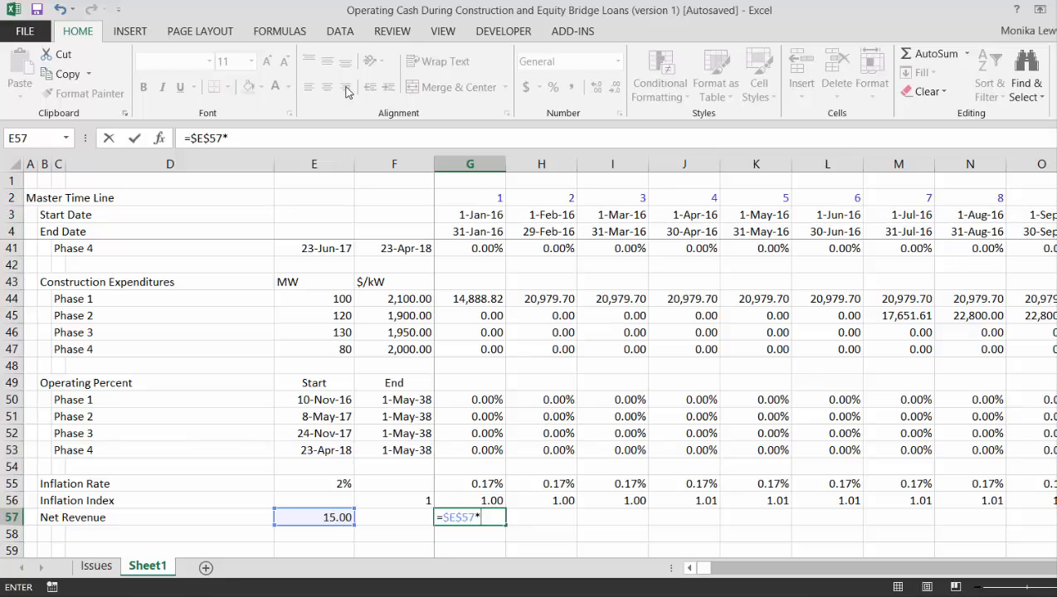
pyautogui.press('Up')
pyautogui.press('Return')
# Format G57 as a number with two decimals and copy its formula across all months of row 57.
pyautogui.press('Up')
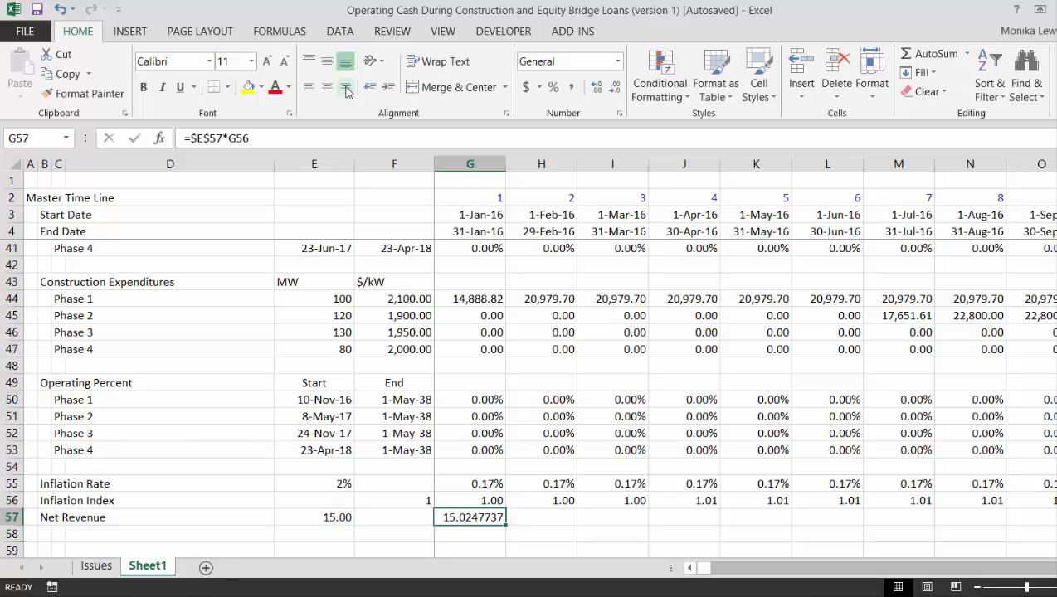
pyautogui.hotkey('ctrl', 'shift', '1')
pyautogui.hotkey('ctrl', 'shift', 'Right')
pyautogui.hotkey('ctrl', 'r')
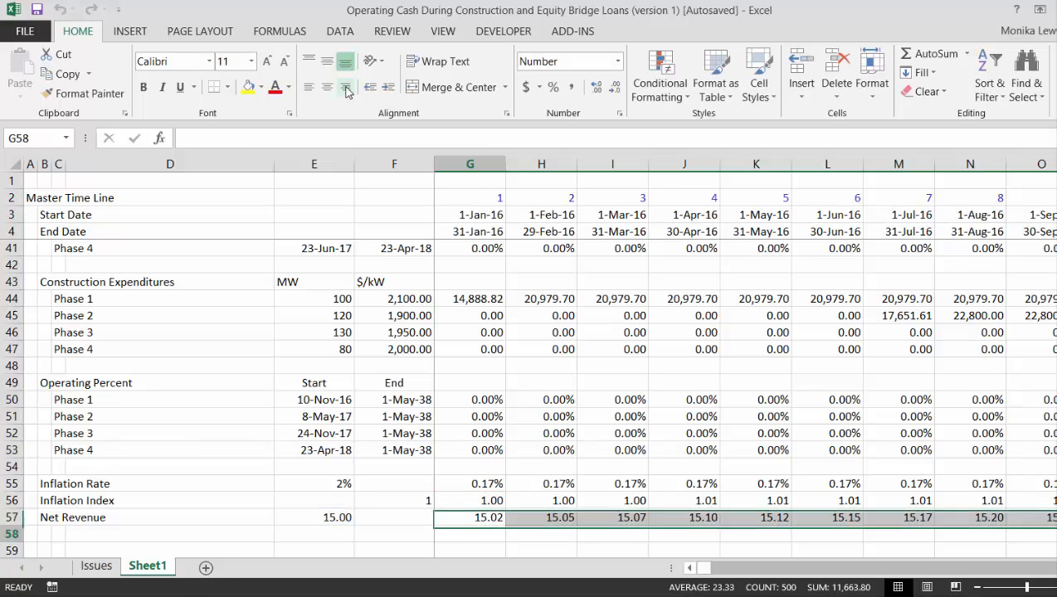
# Enter the label "Net Capacity Producing Revenue" in cell B59, two rows below the Net Revenue label.
pyautogui.press('Down')
pyautogui.press('Down')
pyautogui.press('Left')
pyautogui.press('Left')
pyautogui.press('Left')
pyautogui.press('Left')
pyautogui.press('Left')
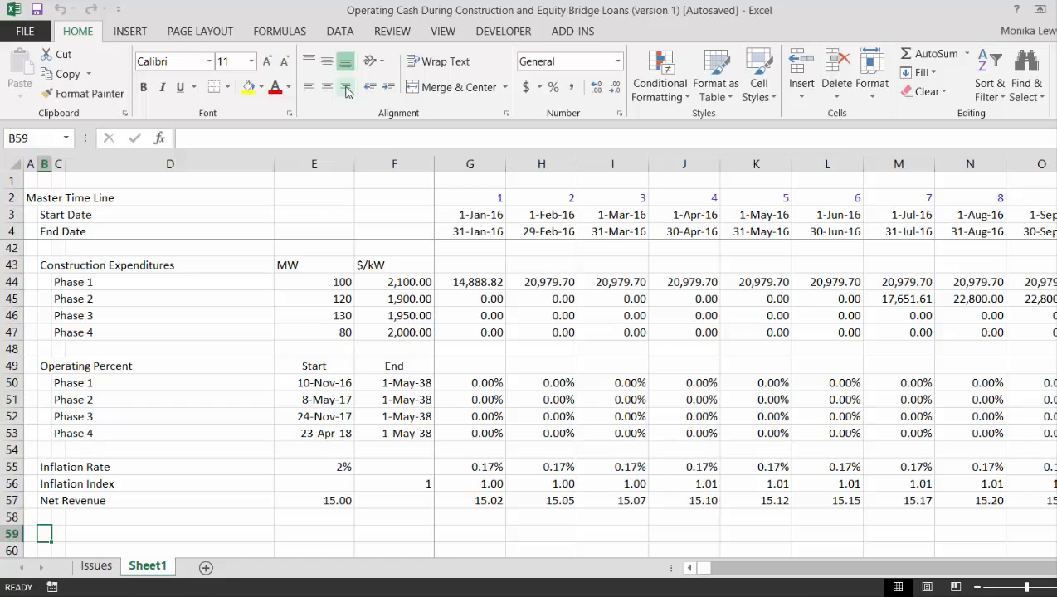
pyautogui.write('Net RE')
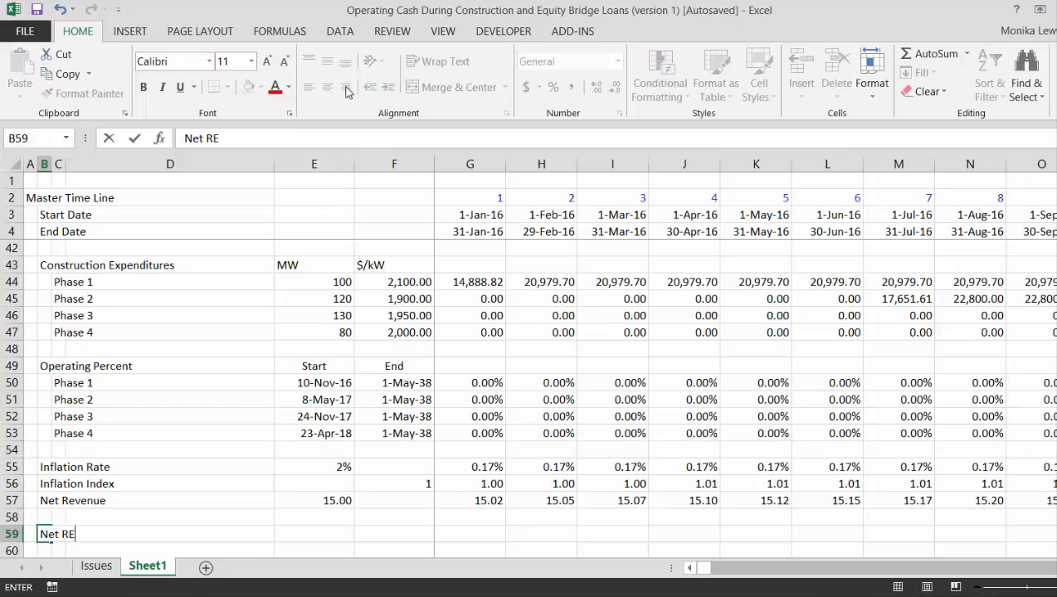
pyautogui.write('venues ')
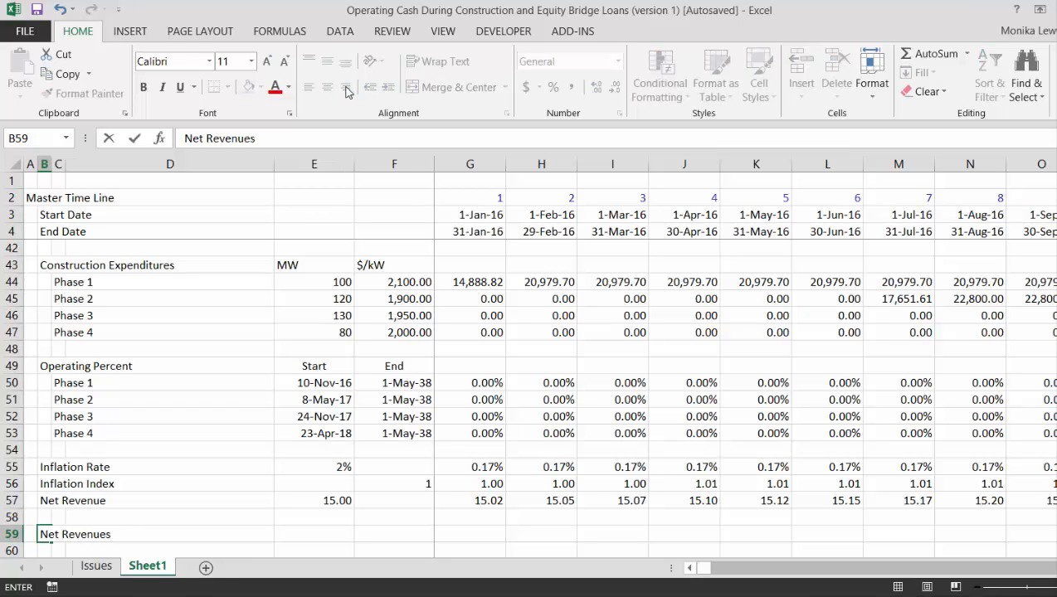
pyautogui.write('REceived')
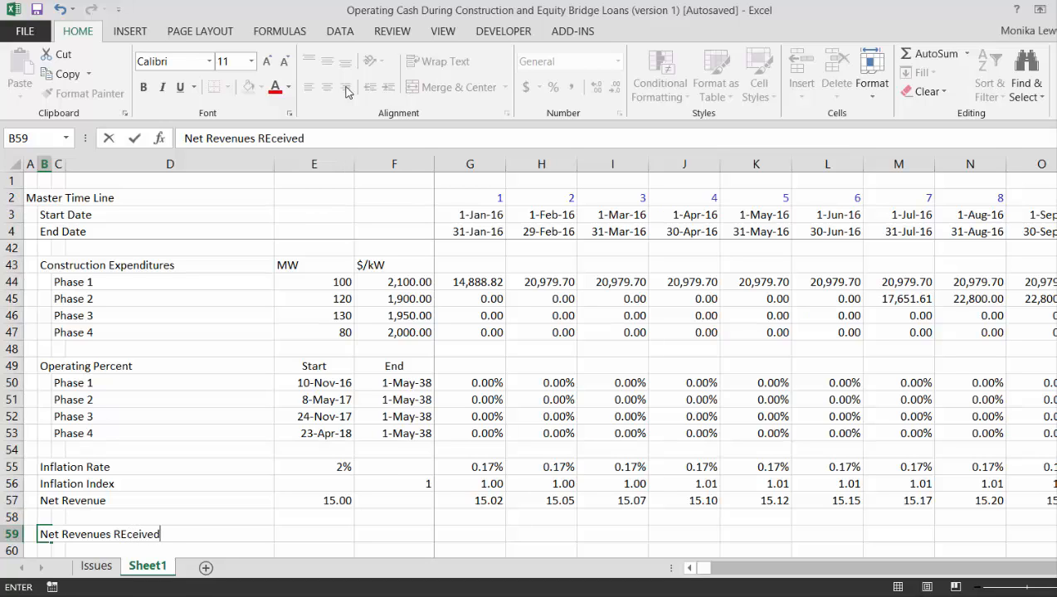
pyautogui.press('BackSpace')
pyautogui.press('BackSpace')
pyautogui.press('BackSpace')
pyautogui.press('BackSpace')
pyautogui.press('BackSpace')
pyautogui.press('BackSpace')
pyautogui.press('BackSpace')
pyautogui.press('BackSpace')
pyautogui.press('BackSpace')
pyautogui.press('BackSpace')
pyautogui.press('BackSpace')
pyautogui.press('BackSpace')
pyautogui.press('BackSpace')
pyautogui.press('BackSpace')
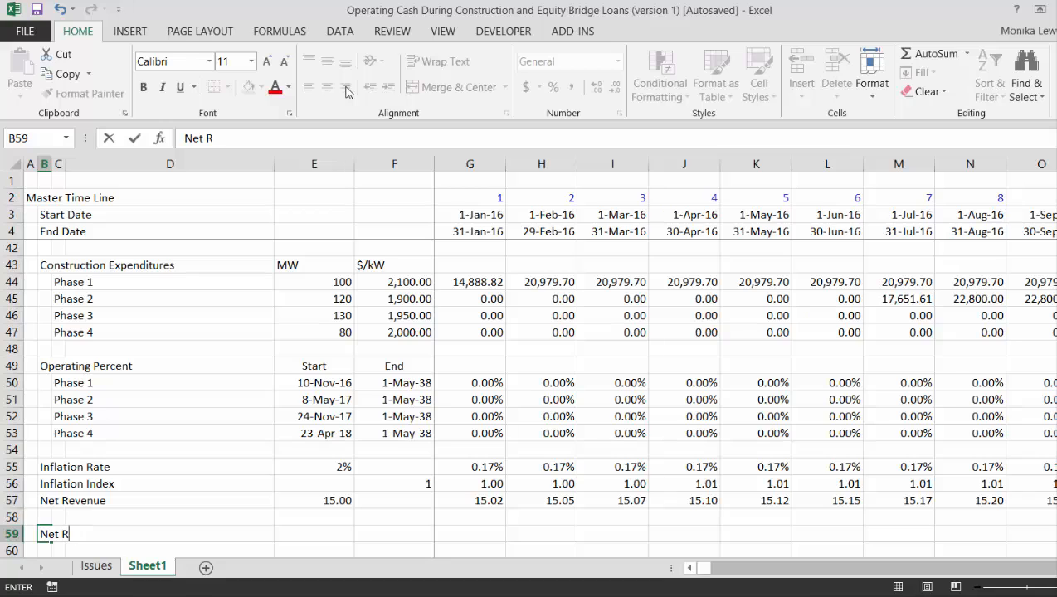
pyautogui.press('BackSpace')
pyautogui.write('Caspacity')
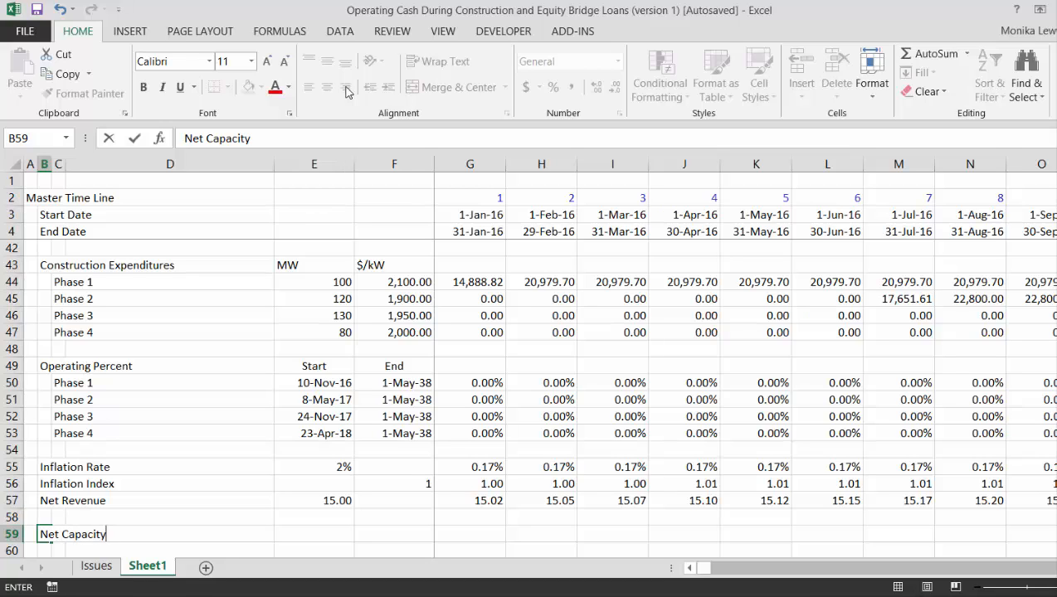
pyautogui.write(' Producin')
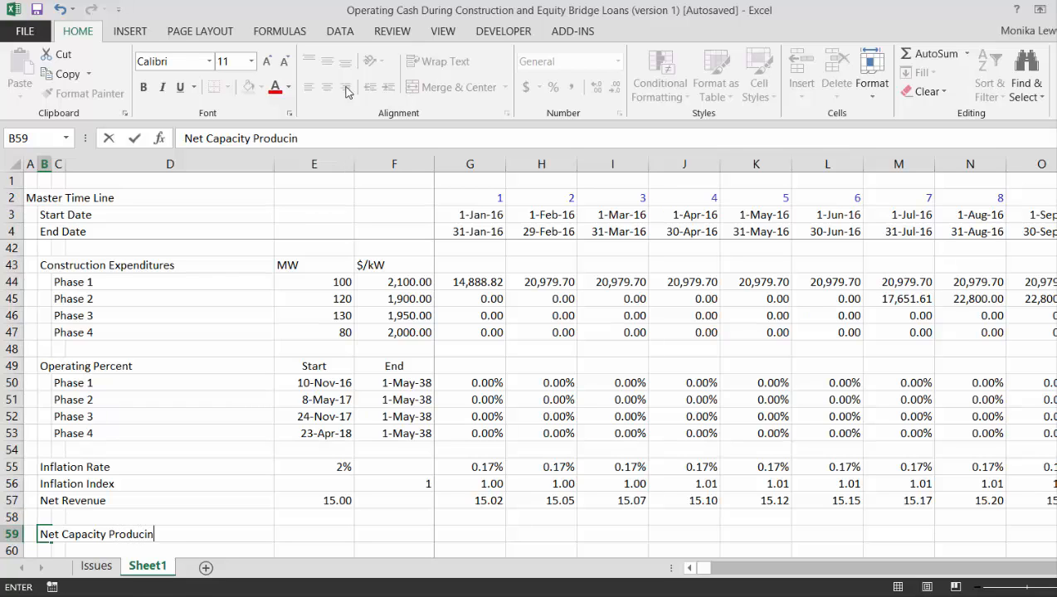
pyautogui.write('g Revenue')
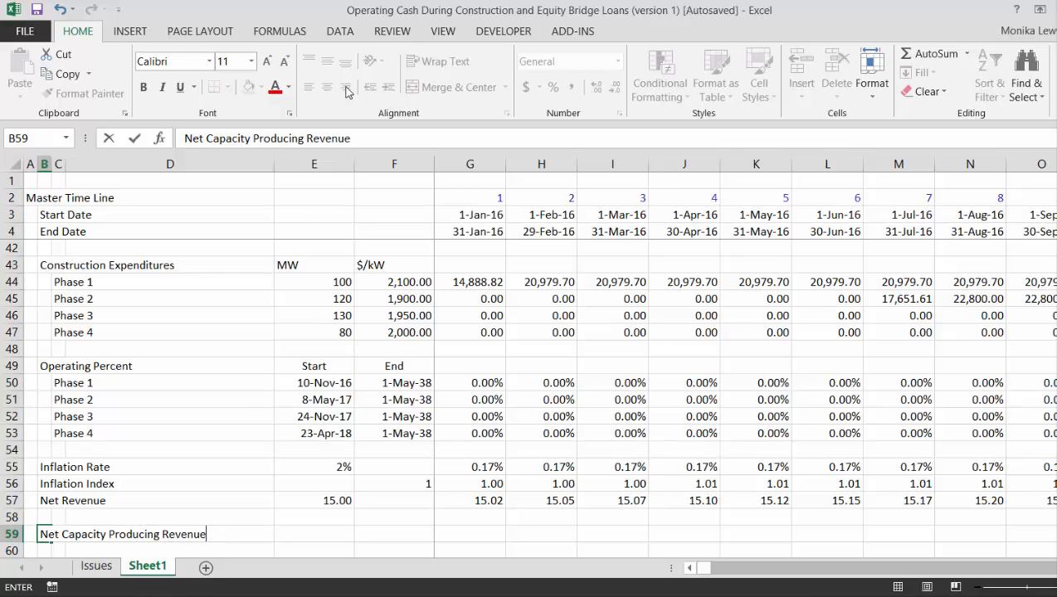
pyautogui.press('Return')
# Link C60 to the Phase 1 label in C50 and fill the link down to C63 for all four phases.
pyautogui.press('Right')
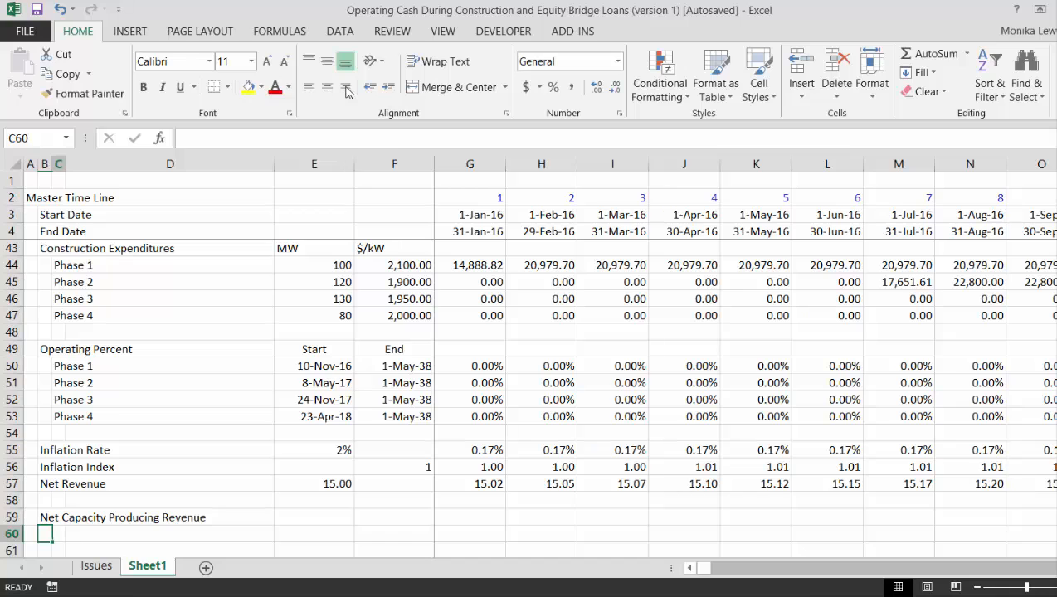
pyautogui.write('=')
pyautogui.press('Up')
pyautogui.press('Up')
pyautogui.press('Up')
pyautogui.press('Up')
pyautogui.press('Up')
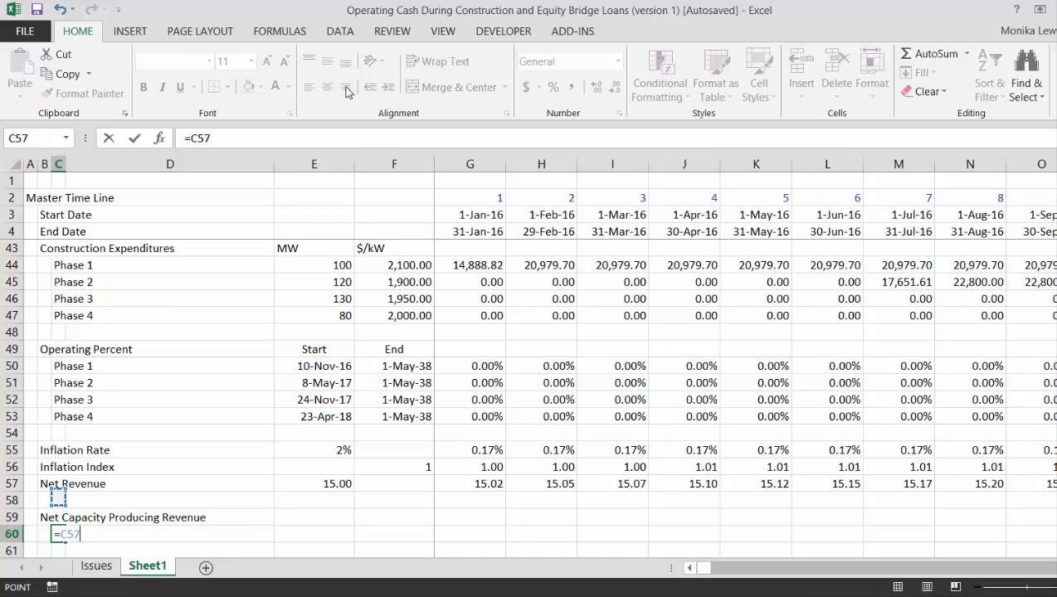
pyautogui.press('Up')
pyautogui.press('Up')
pyautogui.press('Up')
pyautogui.press('Up')
pyautogui.press('Up')
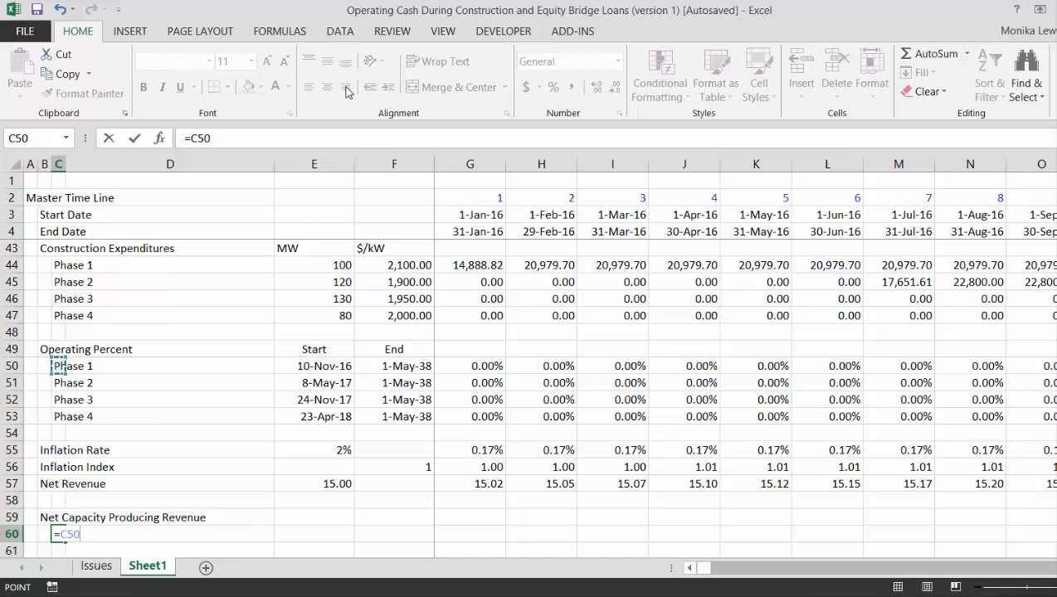
pyautogui.press('Return')
pyautogui.press('Up')
pyautogui.hotkey('shift', 'Down')
pyautogui.hotkey('shift', 'Down')
pyautogui.hotkey('shift', 'Down')
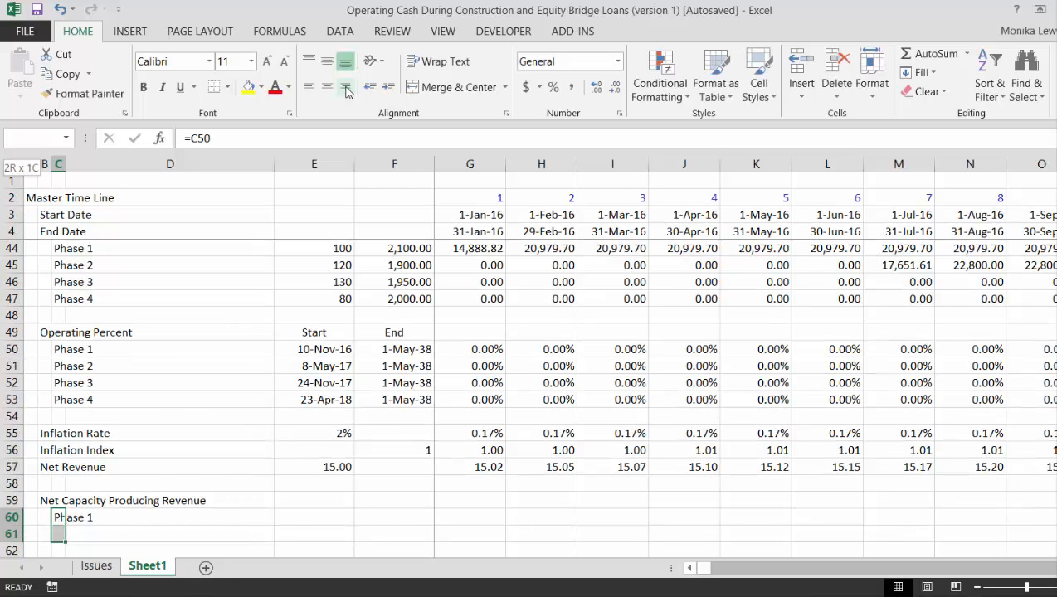
pyautogui.hotkey('ctrl', 'd')
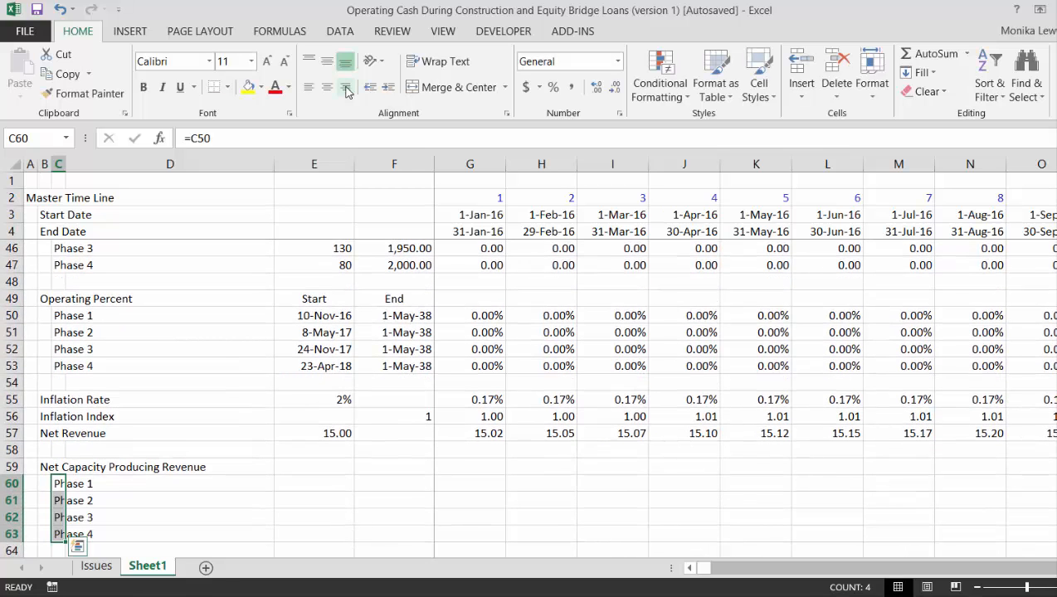
# Link E60 to the Phase 1 MW capacity in E44 and fill the link down to E63.
pyautogui.press('Right')
pyautogui.press('Right')
pyautogui.press('Right')
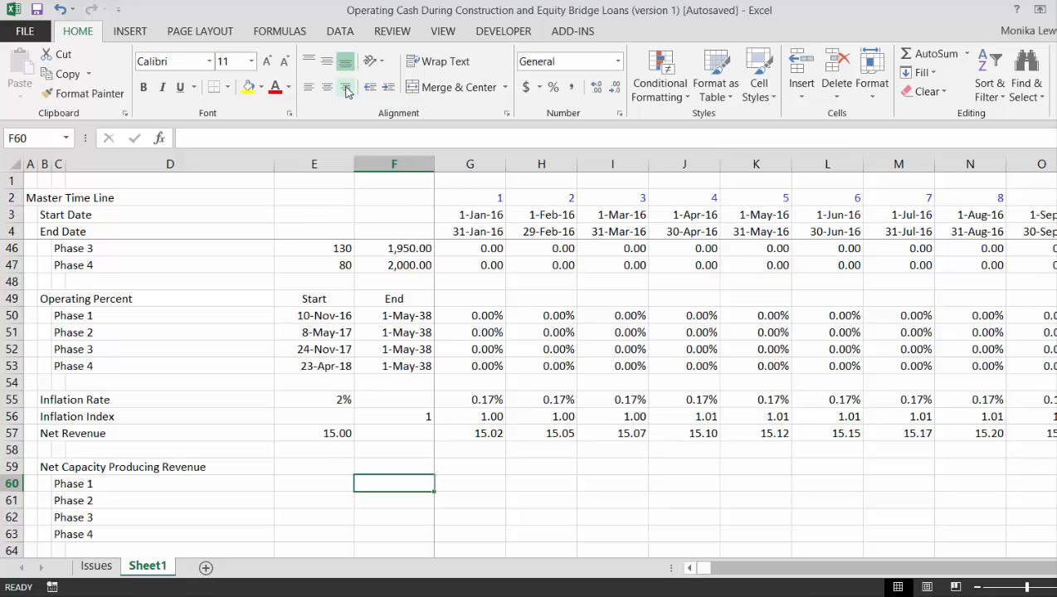
pyautogui.press('Right')
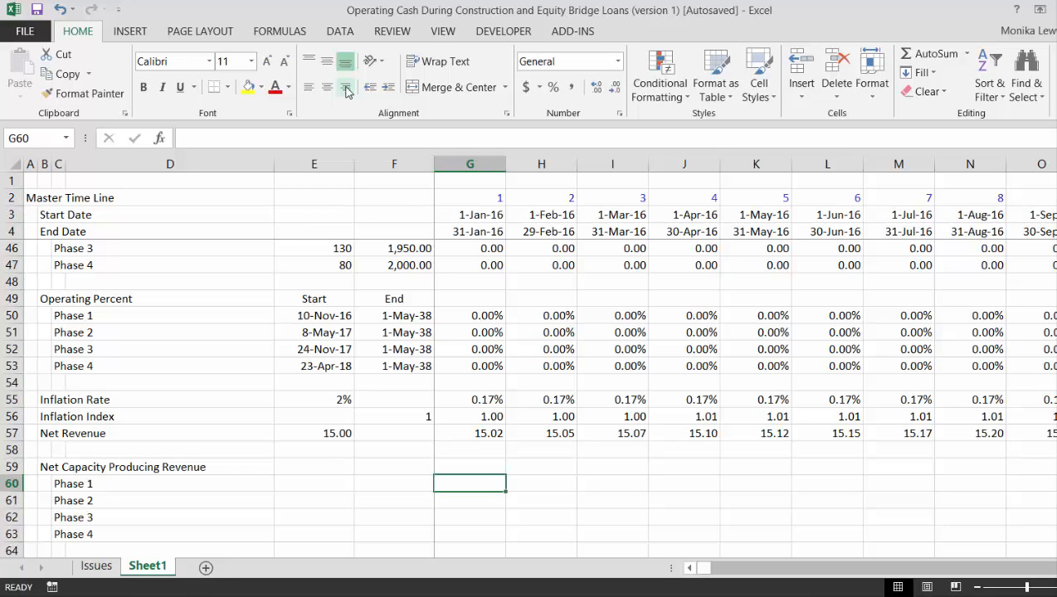
pyautogui.press('Left')
pyautogui.press('Left')
pyautogui.write('=')
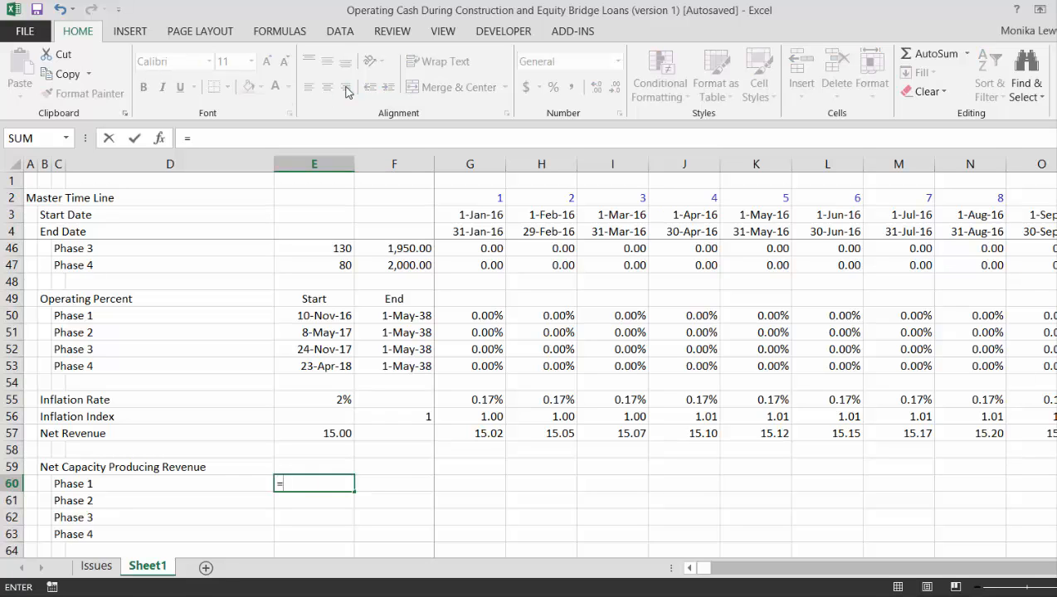
pyautogui.press('Up')
pyautogui.press('Up')
pyautogui.press('Up')
pyautogui.press('Up')
pyautogui.press('Up')
pyautogui.press('Up')
pyautogui.press('Up')
pyautogui.press('Up')
pyautogui.press('Up')
pyautogui.press('Up')
pyautogui.press('Up')
pyautogui.press('Up')
pyautogui.press('Up')
pyautogui.press('Up')
pyautogui.press('Up')
pyautogui.press('Up')
pyautogui.press('Up')
pyautogui.press('Up')
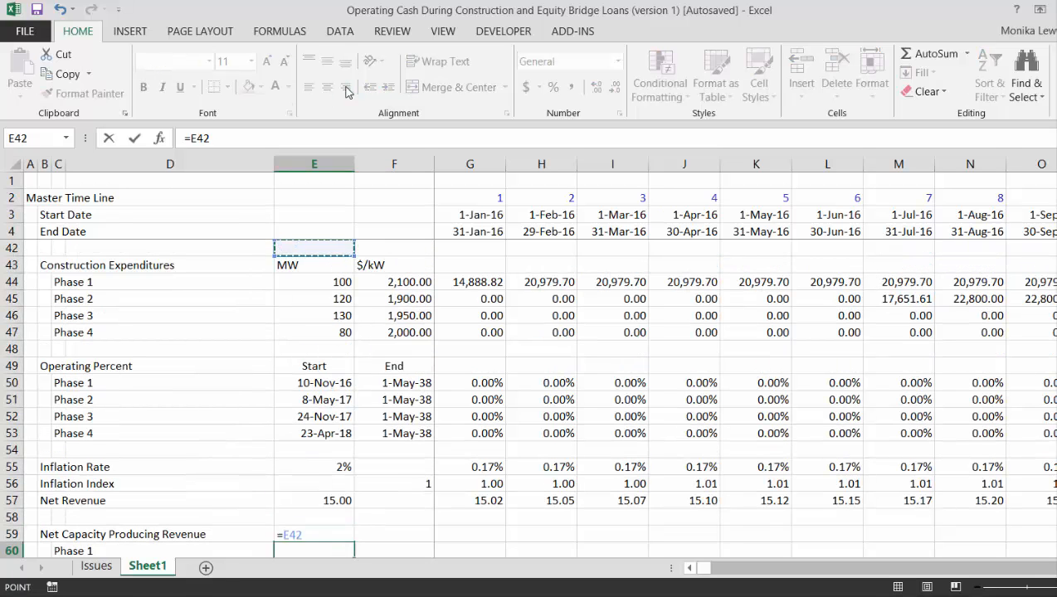
pyautogui.press('Down')
pyautogui.press('Down')
pyautogui.press('Return')
pyautogui.press('Up')
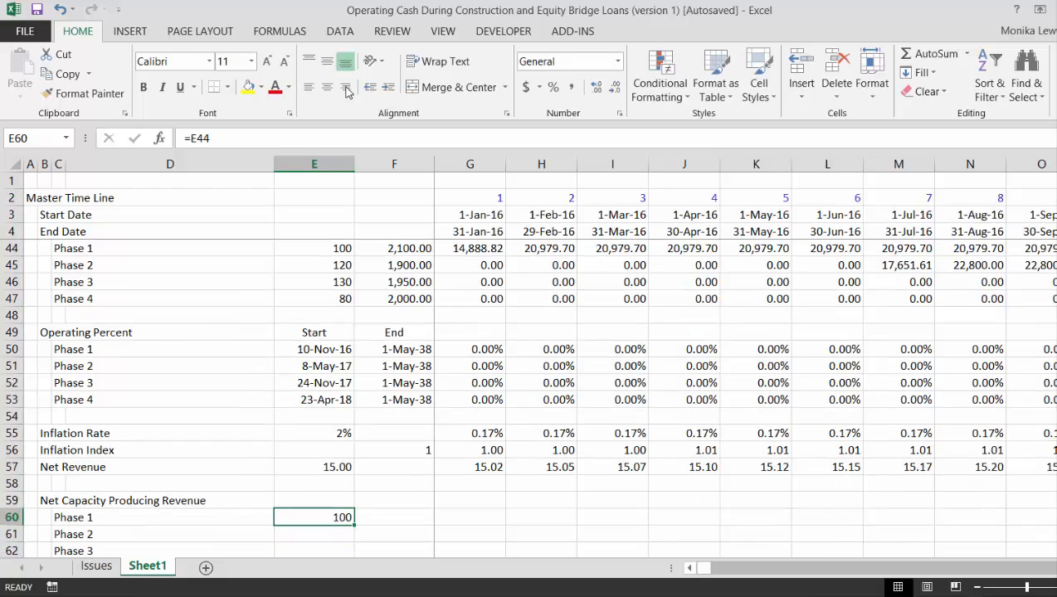
pyautogui.hotkey('shift', 'Down')
pyautogui.hotkey('shift', 'Down')
pyautogui.hotkey('shift', 'Down')
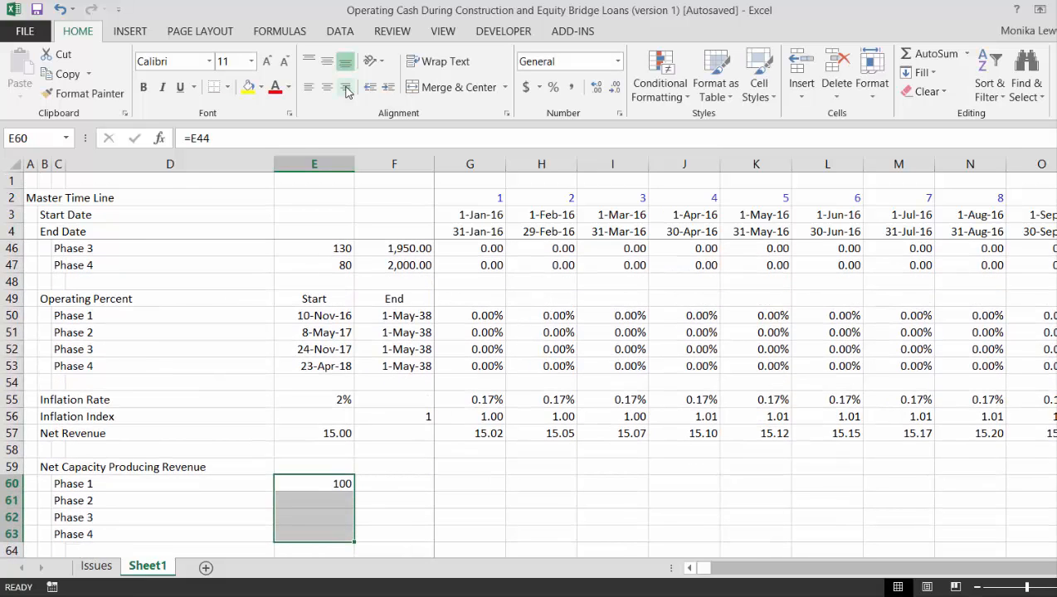
pyautogui.hotkey('ctrl', 'd')
# Calculate Phase 1's first-month net capacity producing revenue in G60 with the formula =$E60*G50.
pyautogui.press('Right')
pyautogui.press('Right')
pyautogui.write('=')
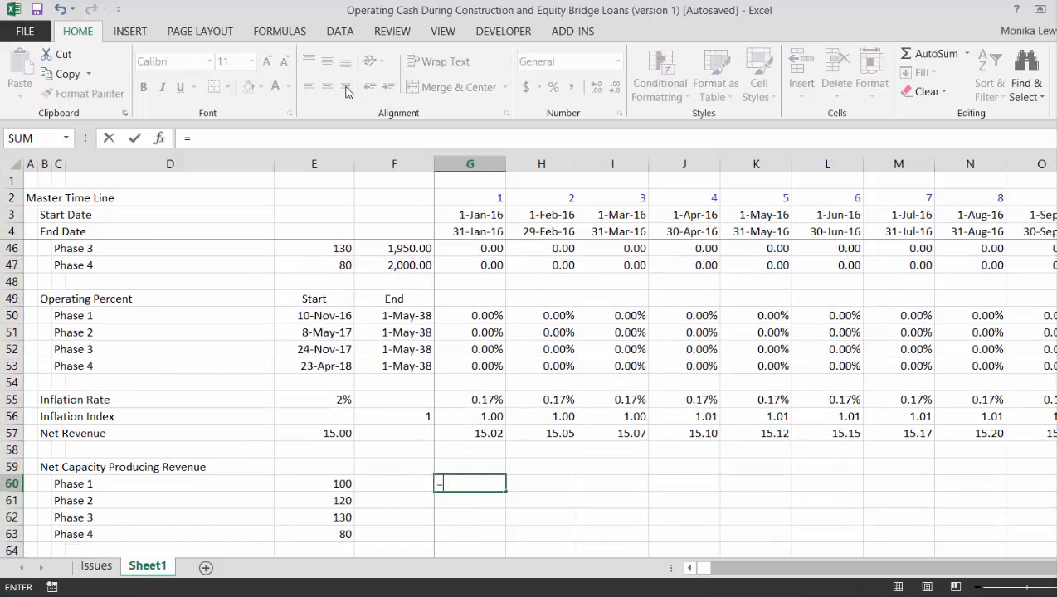
pyautogui.press('Left')
pyautogui.press('Left')
pyautogui.press('F4')
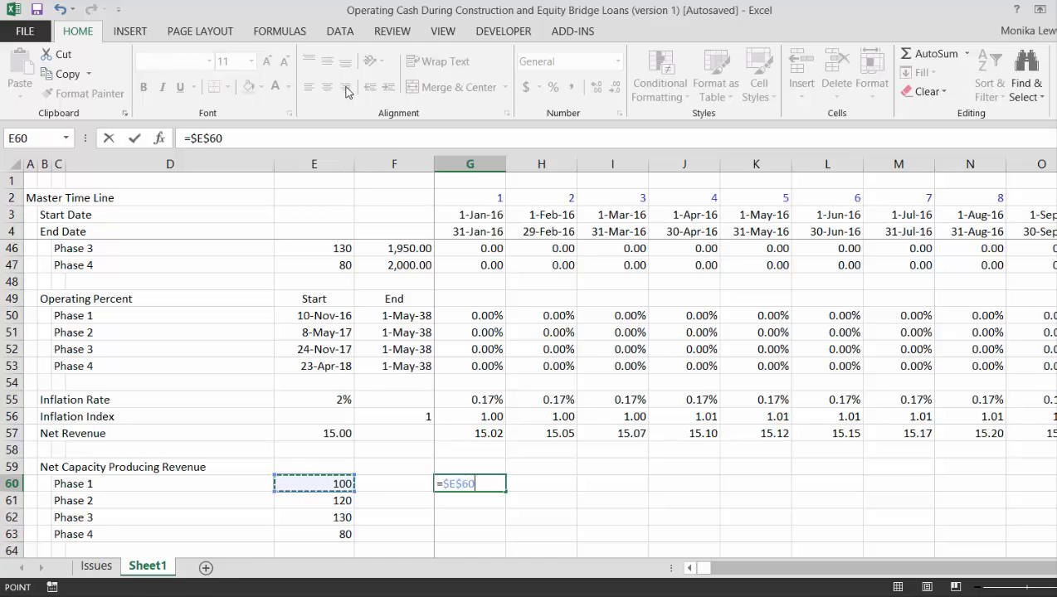
pyautogui.press('F4')
pyautogui.press('F4')
pyautogui.write('*')
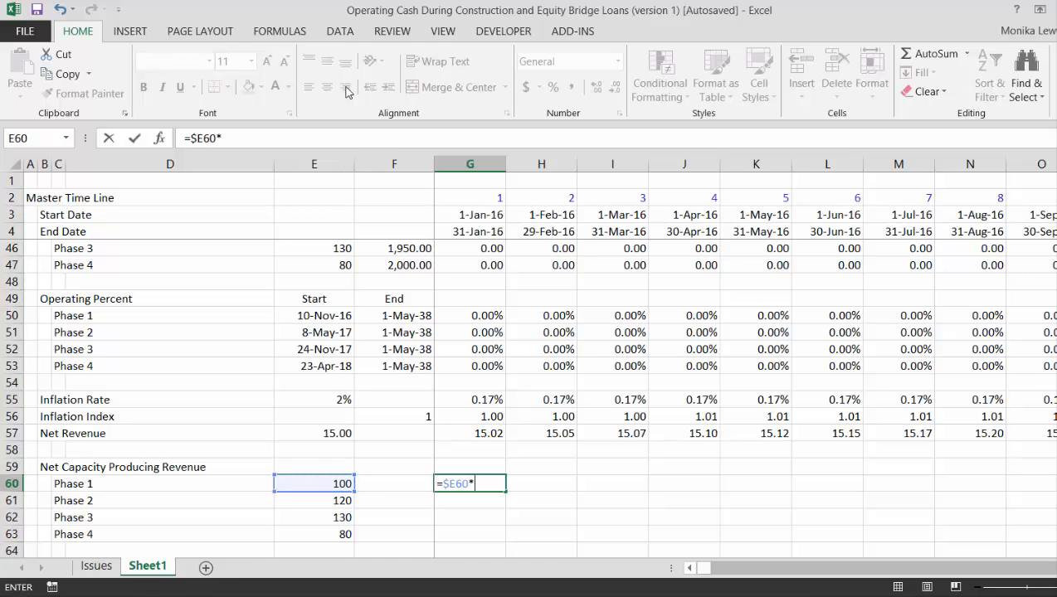
pyautogui.click(460, 309)
pyautogui.press('Return')
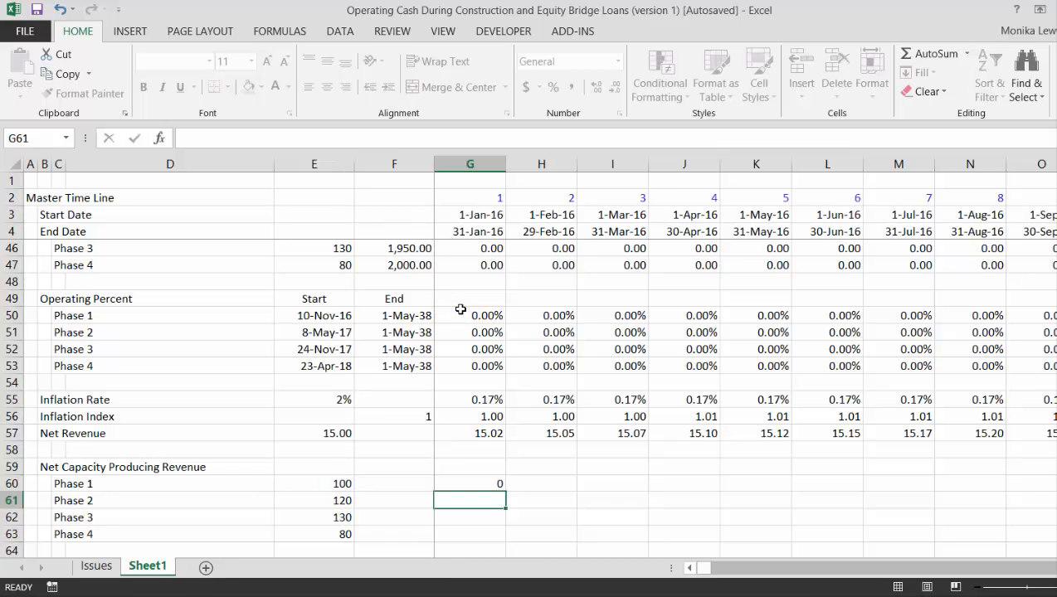
# Format G60 as a number with two decimals and copy its formula down to row 63 and across all months.
pyautogui.press('Up')
pyautogui.hotkey('ctrl', 'shift', '1')
pyautogui.hotkey('shift', 'Down')
pyautogui.hotkey('shift', 'Down')
pyautogui.hotkey('shift', 'Down')
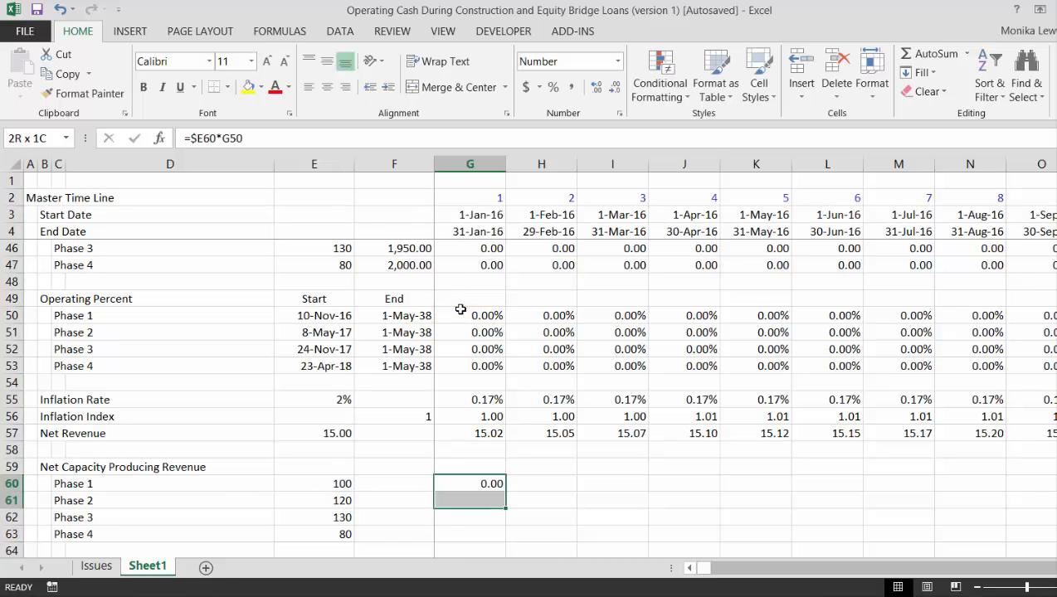
pyautogui.hotkey('ctrl', 'd')
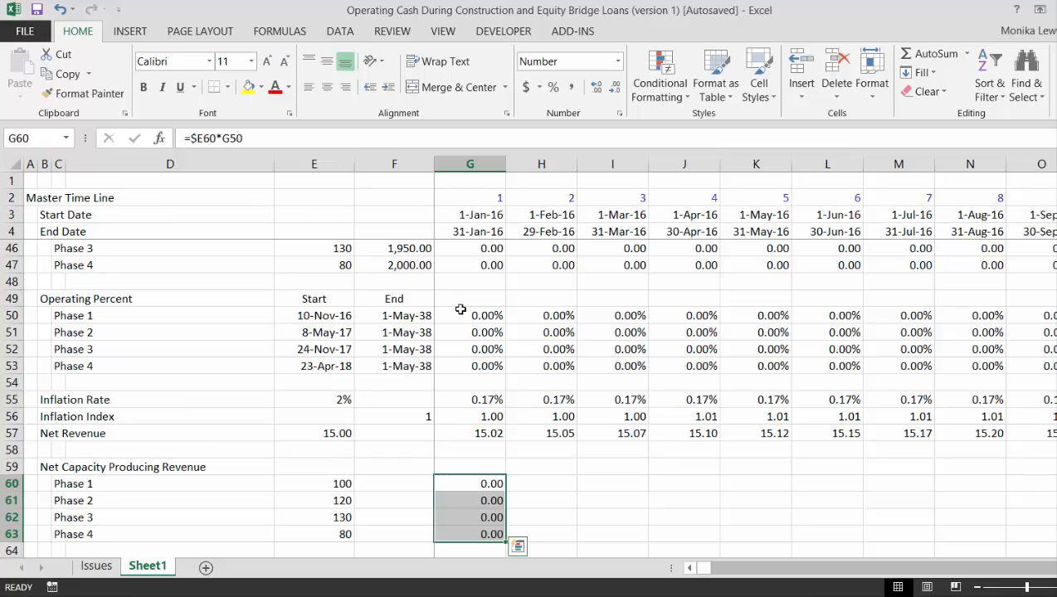
pyautogui.hotkey('ctrl', 'shift', 'r')
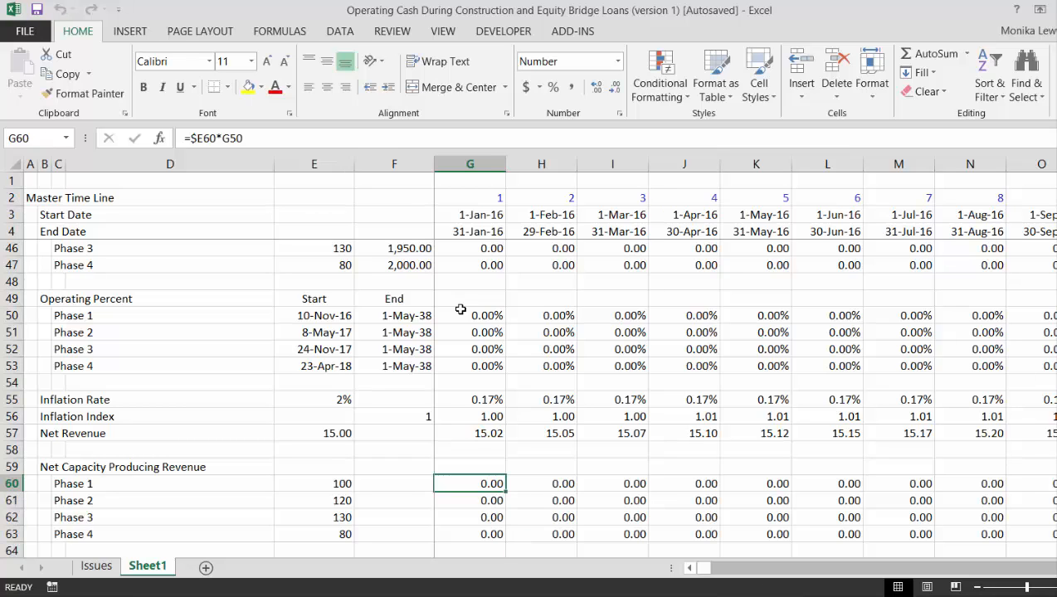
# Review the monthly net capacity of all four phases along the timeline, from the first month into 2019 and back.
pyautogui.press('Right')
pyautogui.press('Right')
pyautogui.press('Right')
pyautogui.press('Right')
pyautogui.press('Right')
pyautogui.press('Right')
pyautogui.press('Right')
pyautogui.press('Right')
pyautogui.press('Right')
pyautogui.press('Right')
pyautogui.press('Right')
pyautogui.press('Right')
pyautogui.press('Right')
pyautogui.press('Right')
pyautogui.press('Right')
pyautogui.press('Right')
pyautogui.press('Right')
pyautogui.press('Right')
pyautogui.press('Right')
pyautogui.press('Right')
pyautogui.press('Right')
pyautogui.press('Right')
pyautogui.press('Right')
pyautogui.press('Right')
pyautogui.press('Right')
pyautogui.press('Right')
pyautogui.press('Right')
pyautogui.press('Right')
pyautogui.press('Right')
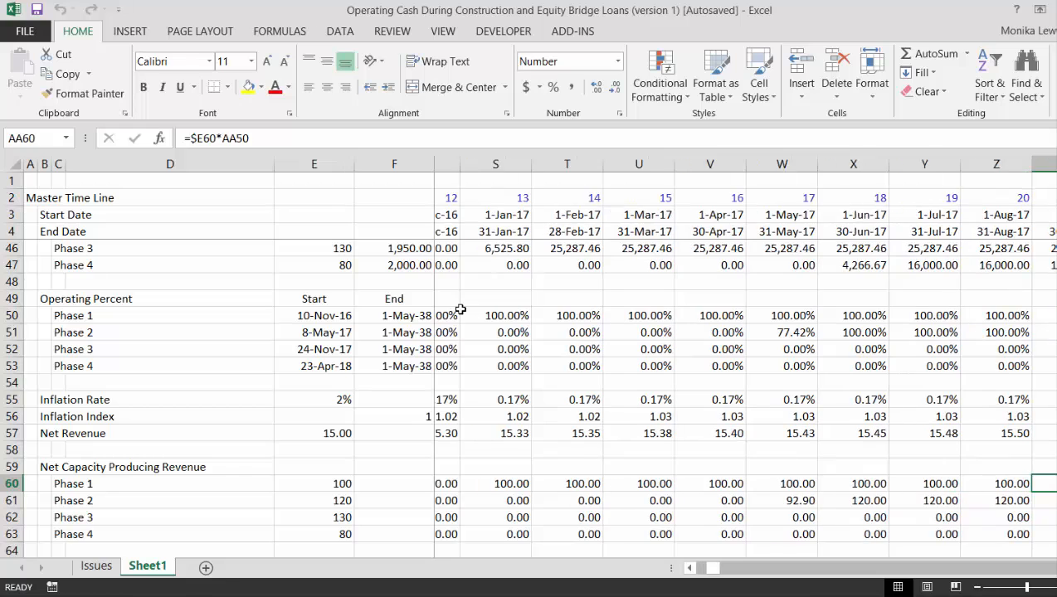
pyautogui.press('Right')
pyautogui.press('Right')
pyautogui.press('Right')
pyautogui.press('Right')
pyautogui.press('Right')
pyautogui.press('Right')
pyautogui.press('Right')
pyautogui.press('Right')
pyautogui.press('Right')
pyautogui.press('Right')
pyautogui.press('Right')
pyautogui.press('Right')
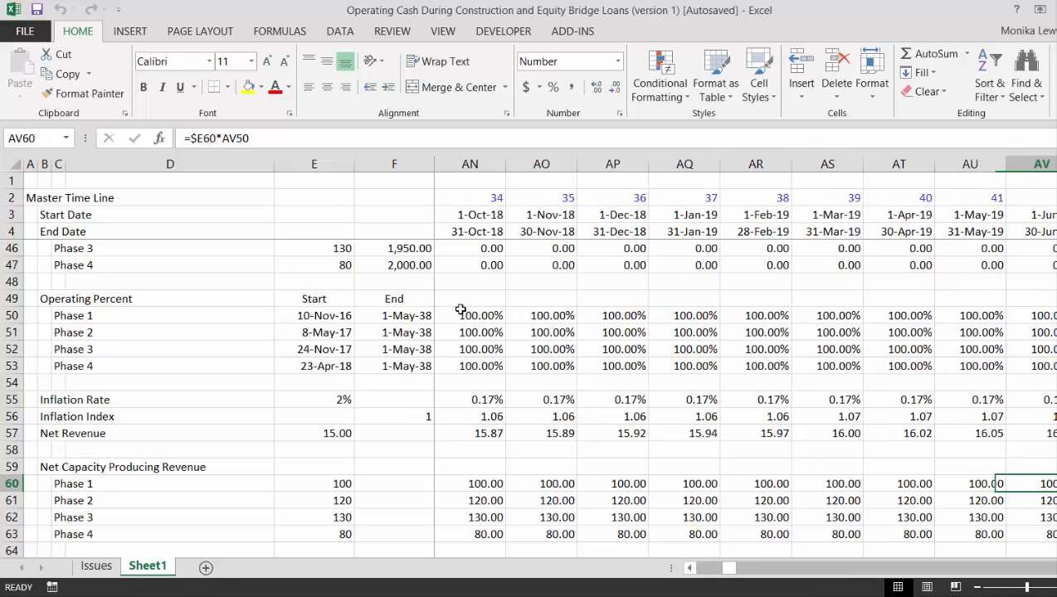
pyautogui.press('Left')
pyautogui.press('Left')
pyautogui.press('Left')
pyautogui.press('Left')
pyautogui.press('Left')
pyautogui.press('Left')
pyautogui.press('Left')
pyautogui.press('Left')
pyautogui.press('Left')
pyautogui.press('Left')
pyautogui.press('Left')
pyautogui.press('Left')
pyautogui.press('Left')
pyautogui.press('Left')
pyautogui.press('Left')
pyautogui.press('Left')
pyautogui.press('Left')
pyautogui.press('Left')
pyautogui.press('Left')
pyautogui.press('Left')
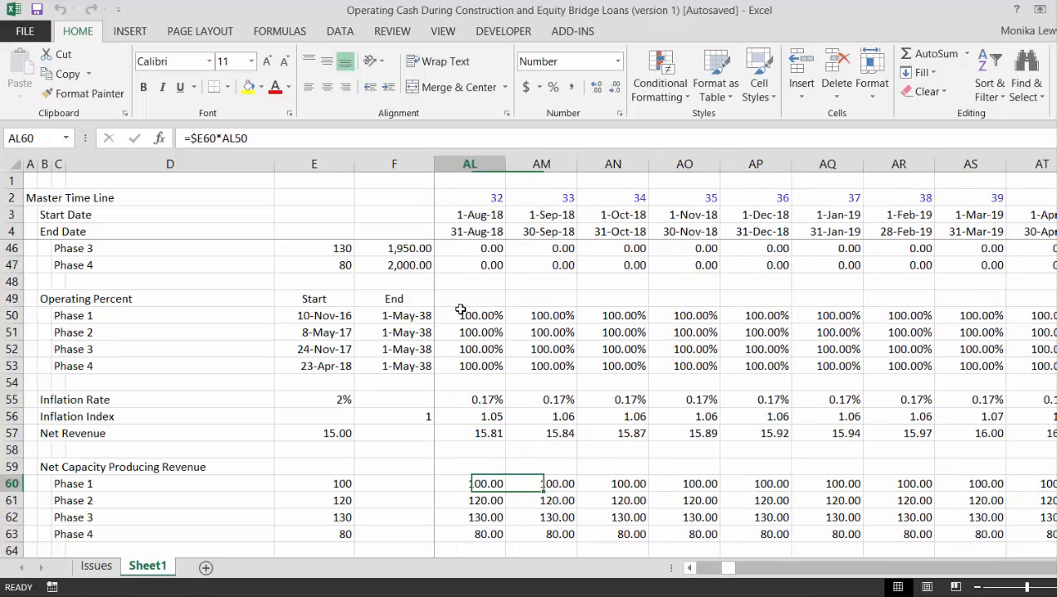
# Add the unit (kW) to the end of the Net Capacity Producing Revenue heading in B59.
pyautogui.press('Left')
pyautogui.press('Left')
pyautogui.press('Left')
pyautogui.press('Left')
pyautogui.press('Left')
pyautogui.press('Left')
pyautogui.press('Left')
pyautogui.press('Left')
pyautogui.press('Left')
pyautogui.press('Left')
pyautogui.press('Left')
pyautogui.press('Left')
pyautogui.press('Left')
pyautogui.press('Left')
pyautogui.press('Left')
pyautogui.press('Left')
pyautogui.press('Left')
pyautogui.press('Left')
pyautogui.press('Left')
pyautogui.press('Left')
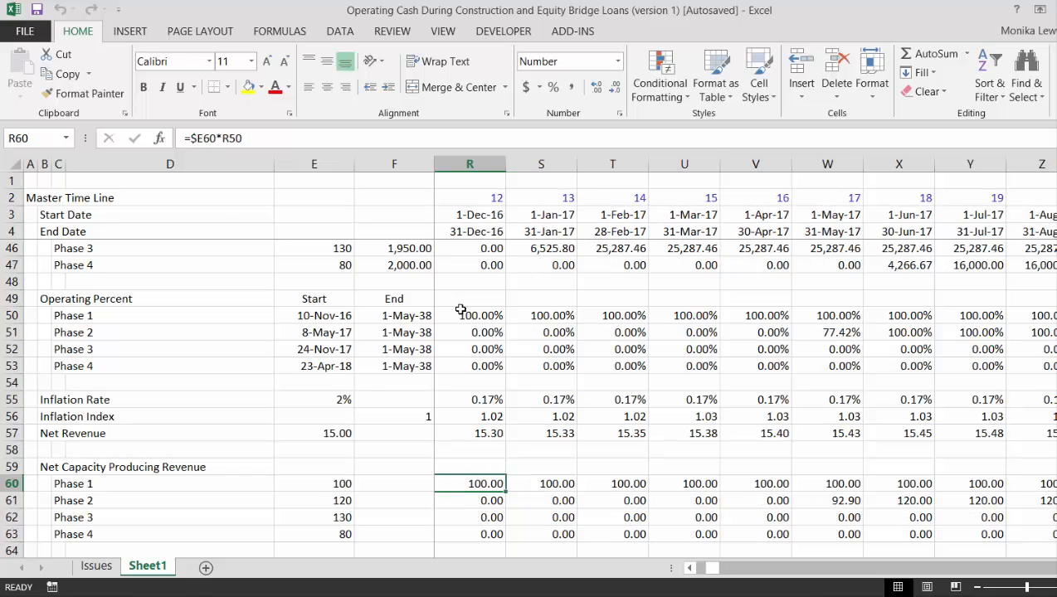
pyautogui.press('Left')
pyautogui.press('Left')
pyautogui.press('Up')
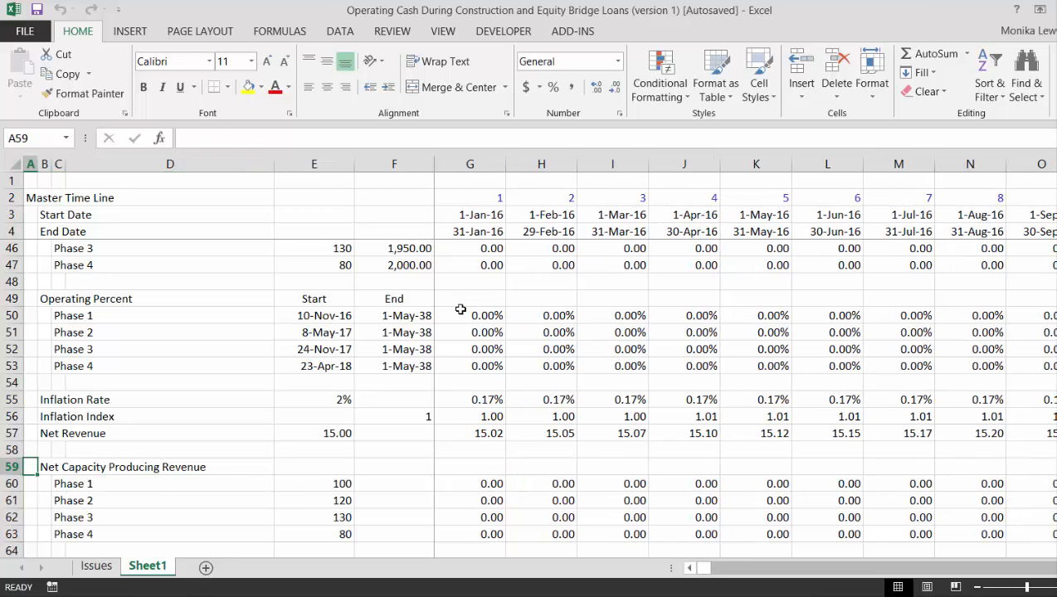
pyautogui.press('Right')
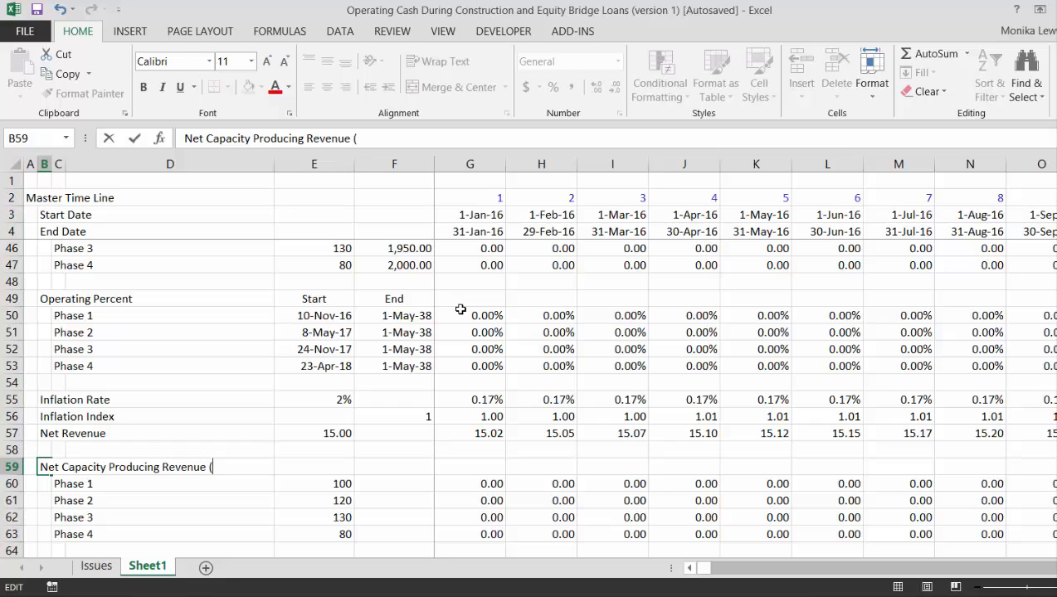
pyautogui.write('kW)')
pyautogui.press('Return')
# Review the operating percent, inflation, net revenue and net capacity rows above row 65, ending at B65.
pyautogui.press('Down')
pyautogui.press('Down')
pyautogui.press('Down')
pyautogui.press('Down')
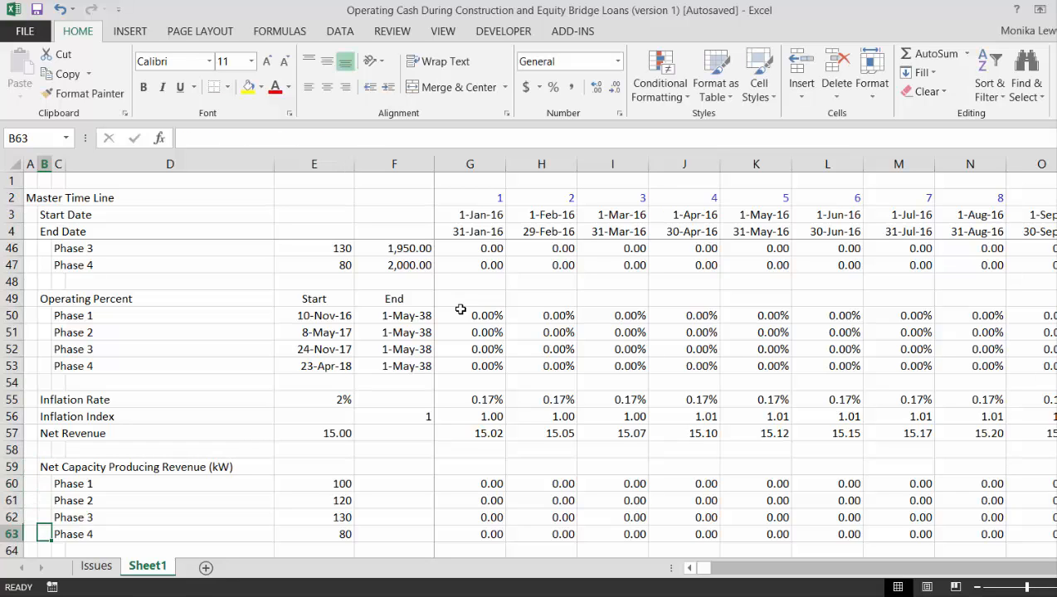
pyautogui.press('Down')
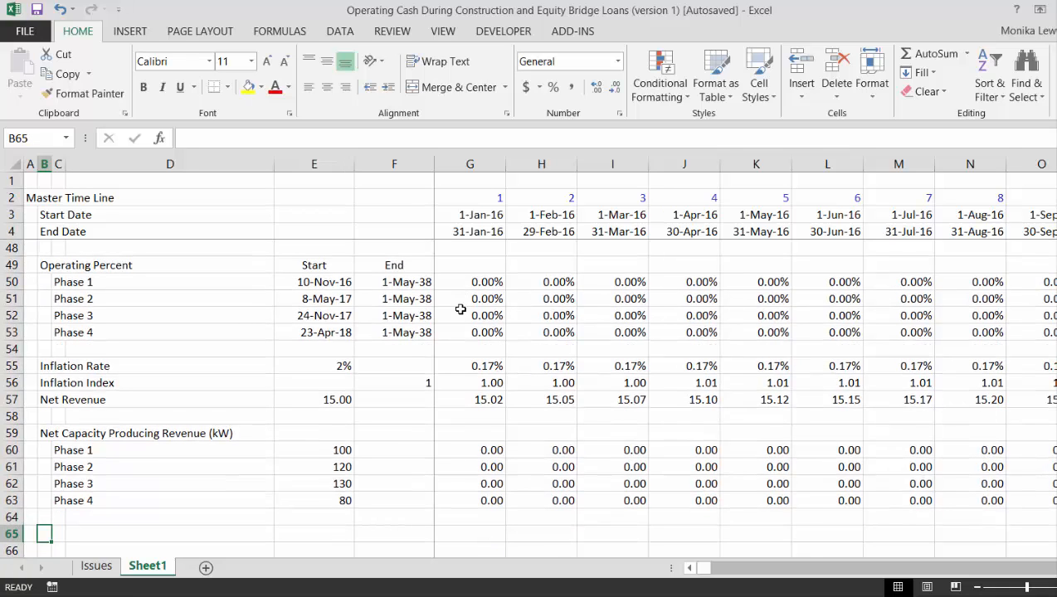
pyautogui.press('Up')
pyautogui.press('Up')
pyautogui.press('Up')
pyautogui.press('Up')
pyautogui.press('Up')
pyautogui.press('Up')
pyautogui.press('Up')
pyautogui.press('Up')
pyautogui.press('Up')
pyautogui.press('Up')
pyautogui.press('Up')
pyautogui.press('Up')
pyautogui.press('Up')
pyautogui.press('Up')
pyautogui.press('Up')
pyautogui.press('Up')
pyautogui.press('Up')
pyautogui.press('Up')
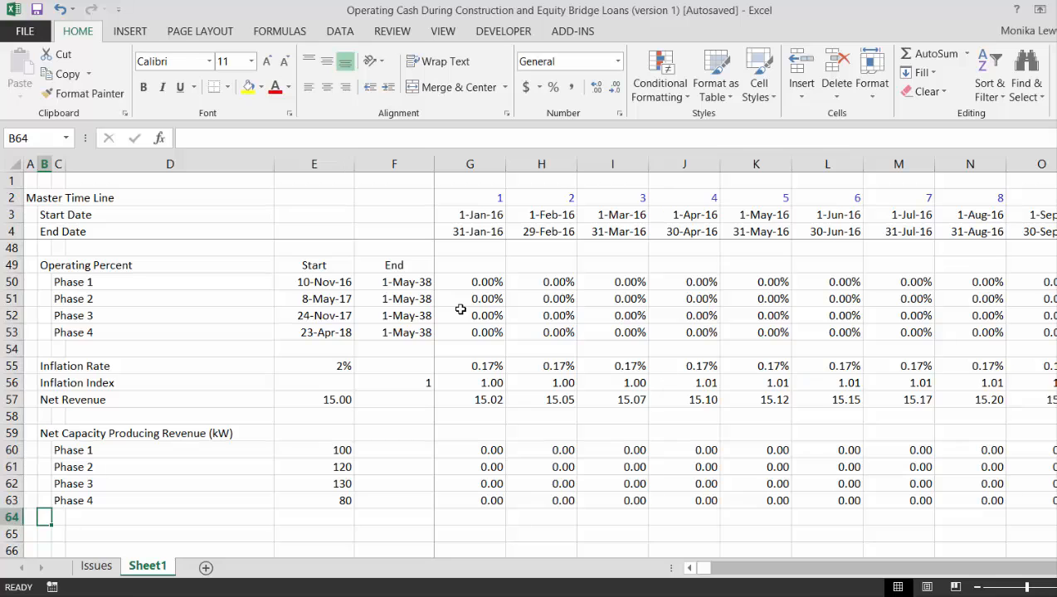
pyautogui.press('Down')
pyautogui.press('Down')
pyautogui.press('Down')
pyautogui.press('Down')
pyautogui.press('Down')
pyautogui.press('Down')
pyautogui.press('Down')
pyautogui.press('Down')
pyautogui.press('Down')
pyautogui.press('Down')
pyautogui.press('Down')
pyautogui.press('Down')
pyautogui.press('Down')
pyautogui.press('Down')
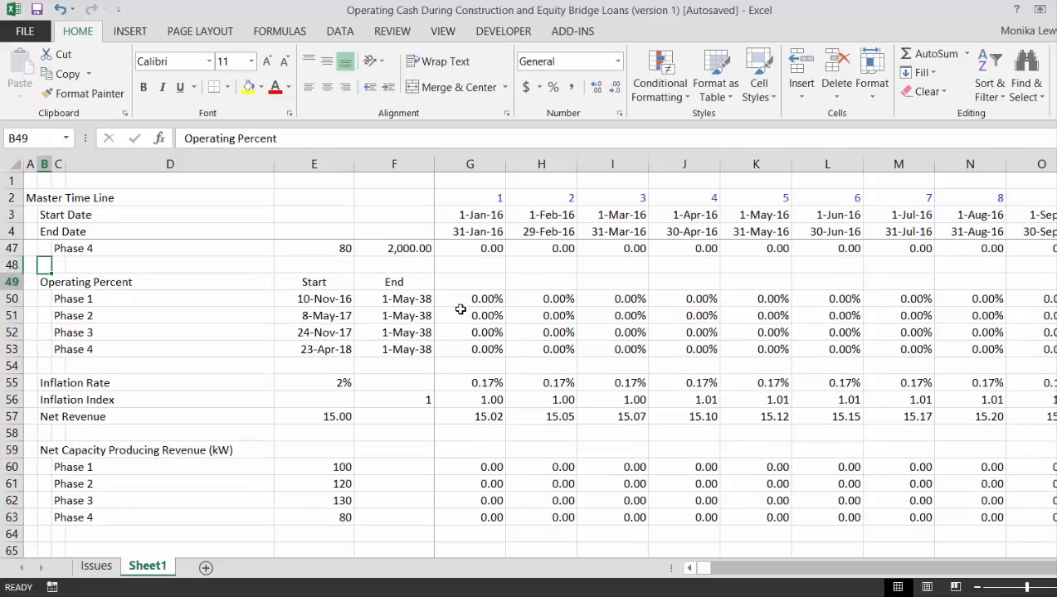
pyautogui.press('Down')
pyautogui.press('Down')
pyautogui.press('Down')
pyautogui.press('Down')
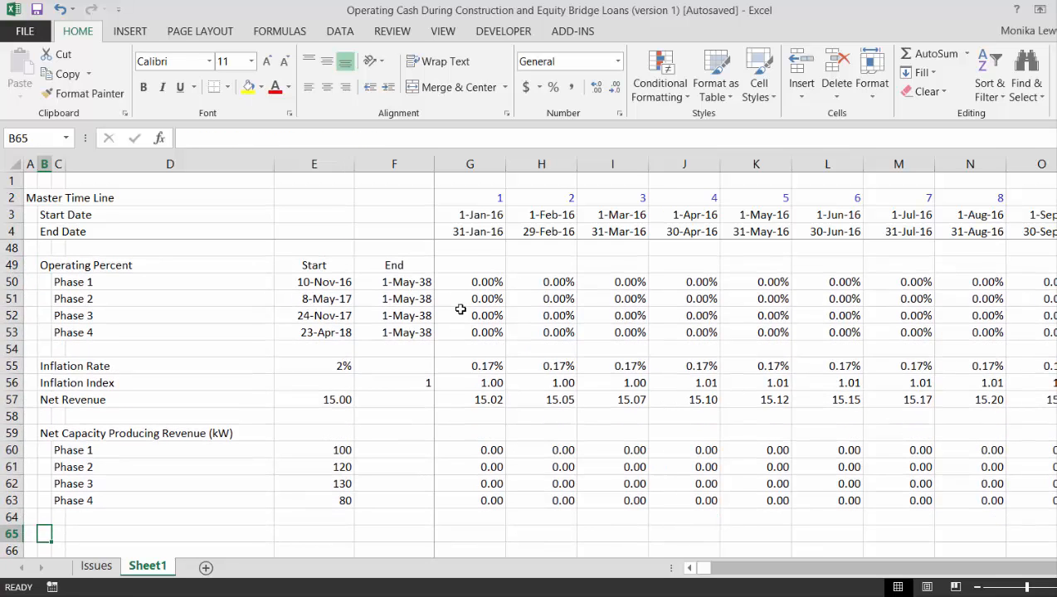
# Enter the heading Revenue in B65.
pyautogui.write('REvenue')
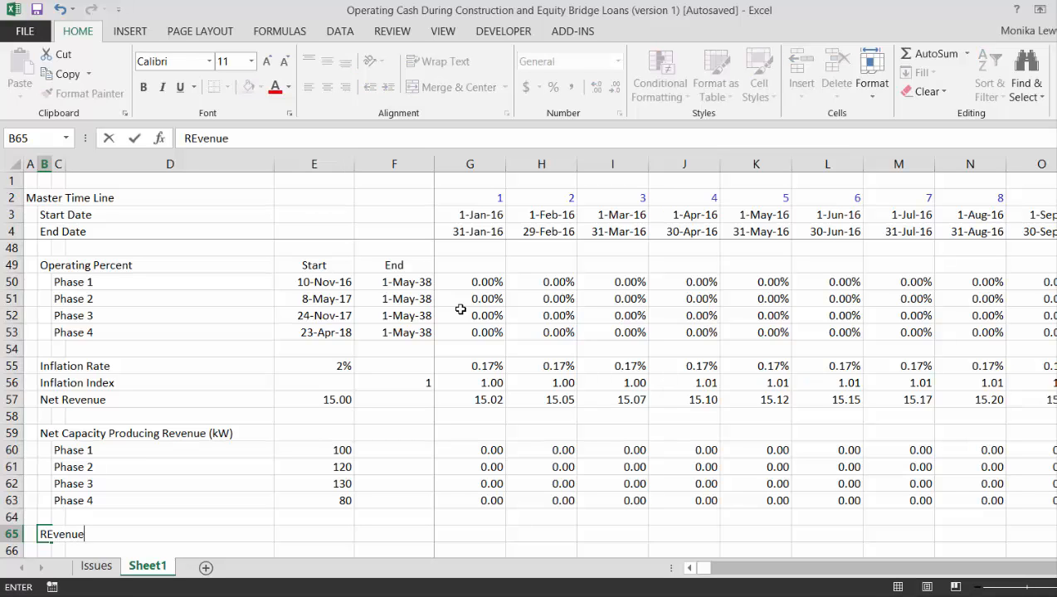
pyautogui.press('Return')
pyautogui.press('Up')
pyautogui.press('Up')
pyautogui.press('Up')
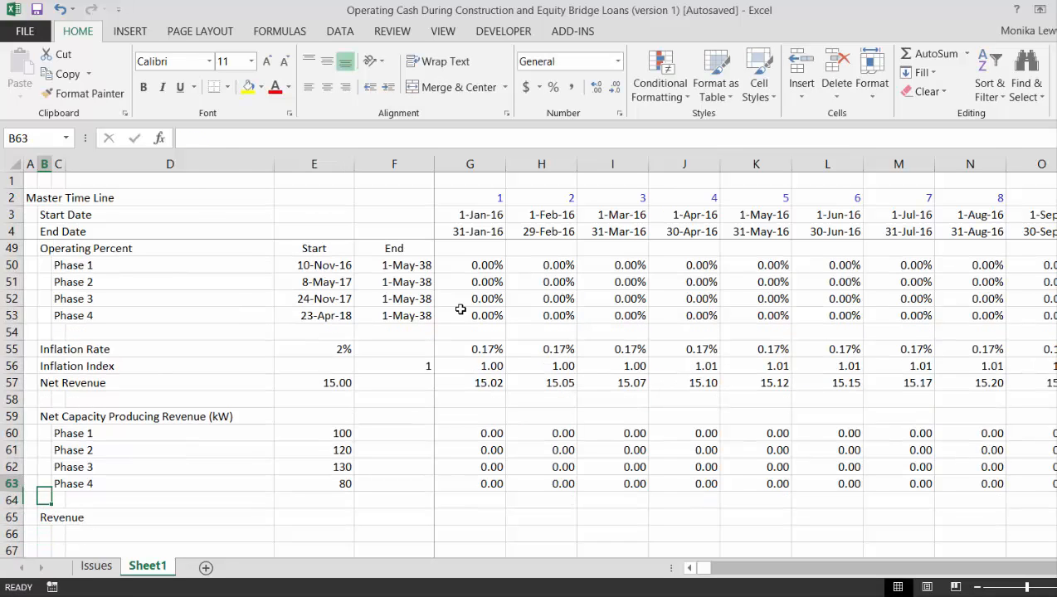
# Replace the heading in B65 with Net Revenue.
pyautogui.press('Down')
pyautogui.press('Down')
pyautogui.write('Ne')
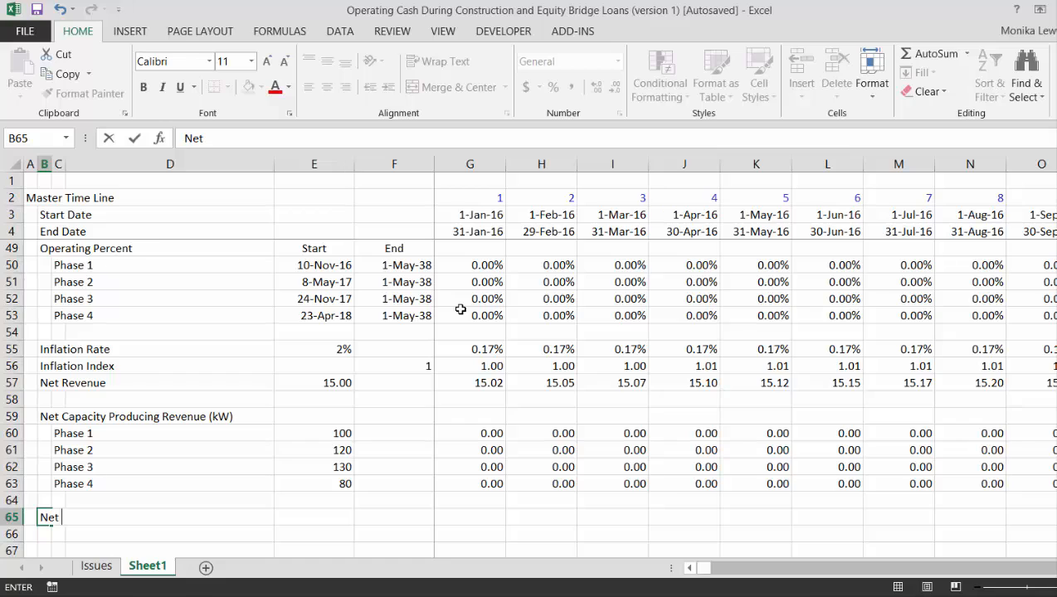
pyautogui.write('t Revenu')
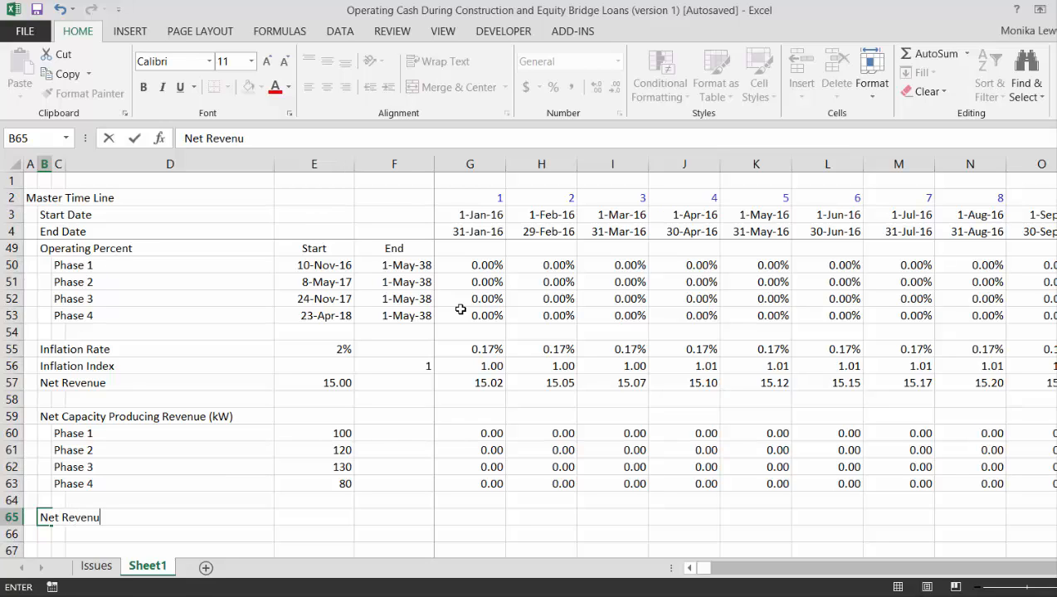
pyautogui.write('e')
pyautogui.press('Return')
# Link the label in C66 to the Phase 1 label in C60 and fill the link down to C69.
pyautogui.press('Right')
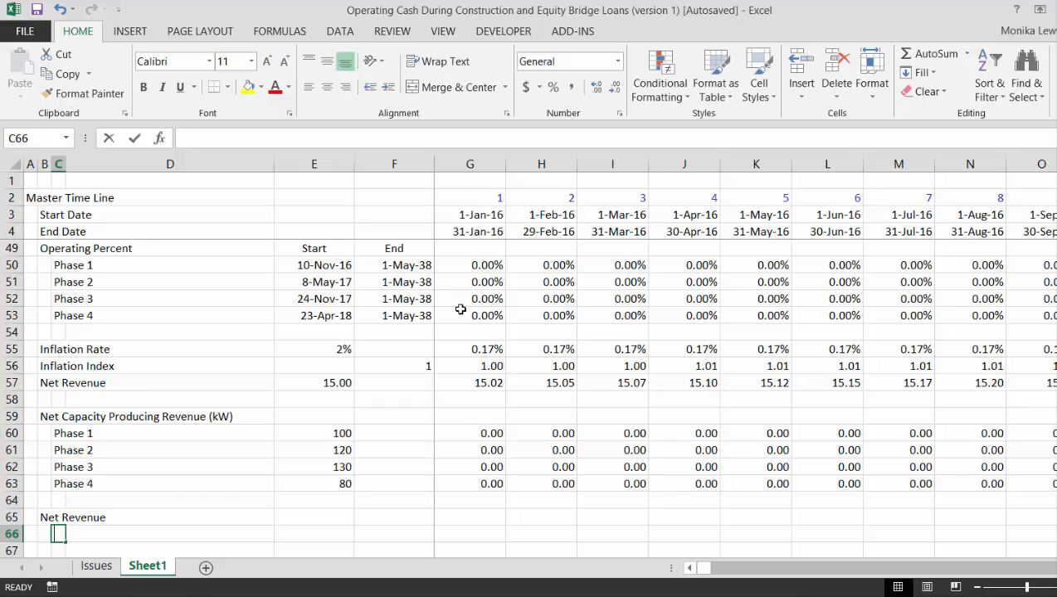
pyautogui.write('=')
pyautogui.press('Up')
pyautogui.press('Up')
pyautogui.press('Up')
pyautogui.press('Up')
pyautogui.press('Up')
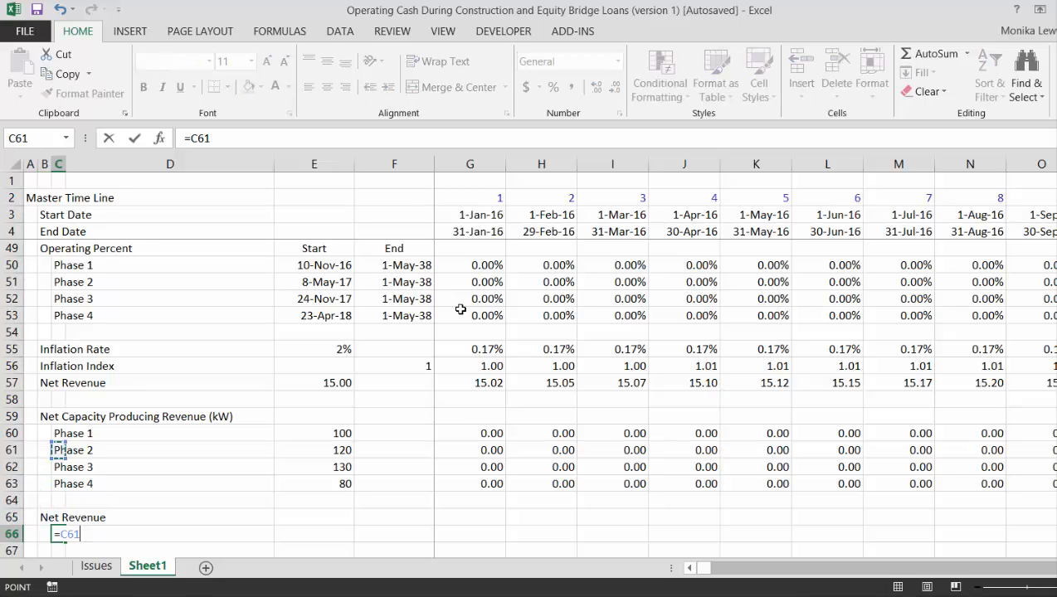
pyautogui.press('Up')
pyautogui.press('Return')
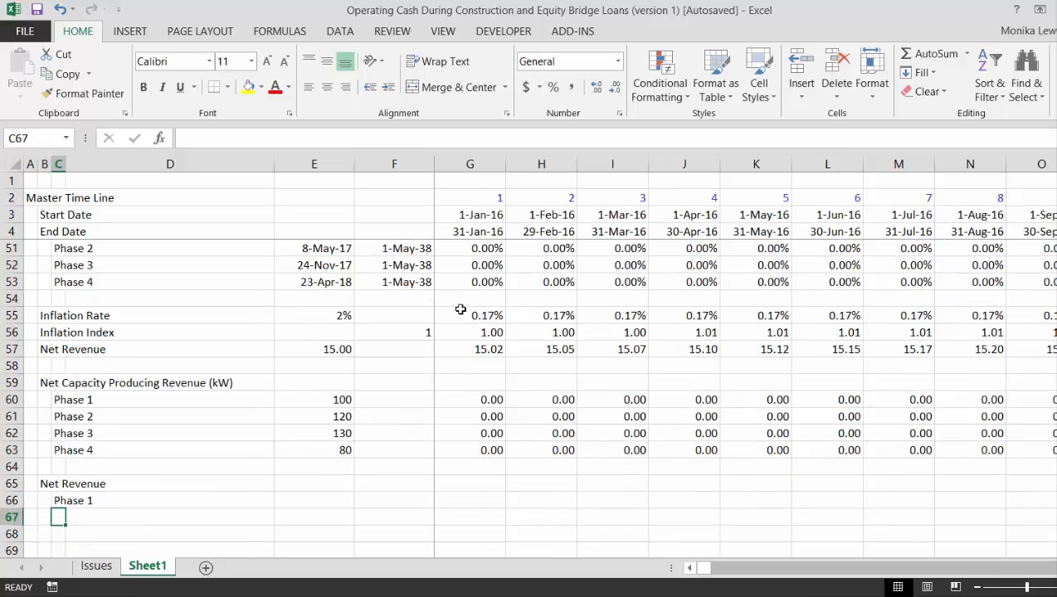
pyautogui.press('Up')
pyautogui.hotkey('shift', 'Down')
pyautogui.hotkey('shift', 'Down')
pyautogui.hotkey('shift', 'Down')
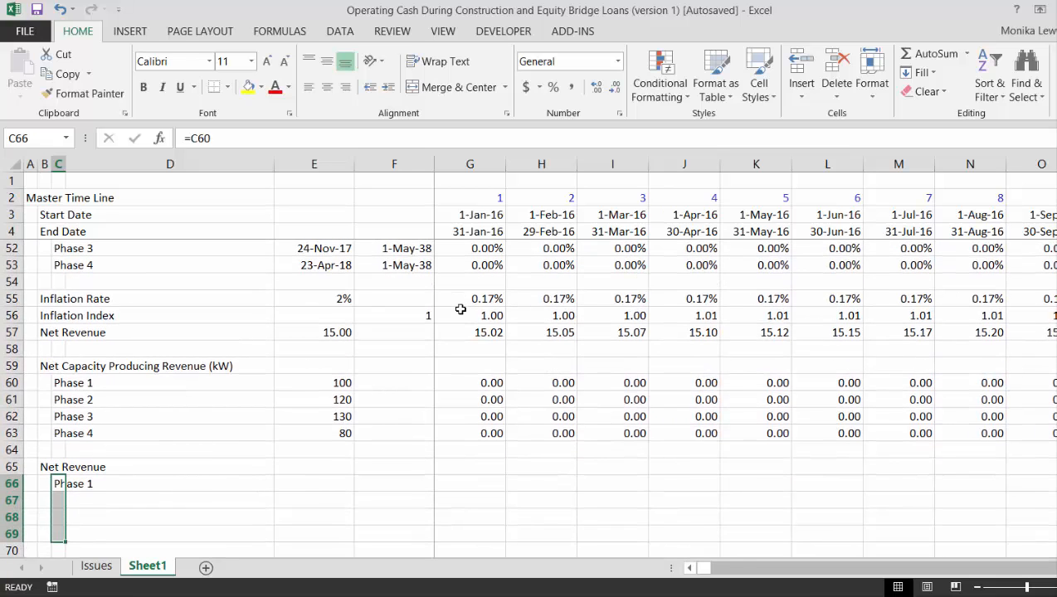
pyautogui.hotkey('ctrl', 'd')
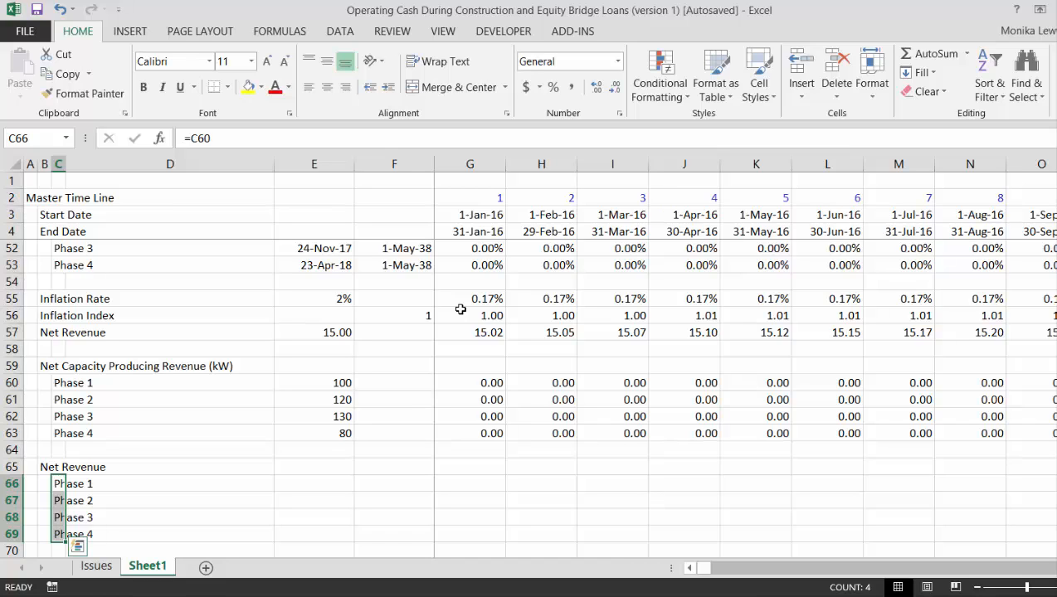
# Calculate Phase 1's first-month net revenue in G66 with the formula =G60*G$57.
pyautogui.press('Right')
pyautogui.press('Right')
pyautogui.press('Right')
pyautogui.press('Right')
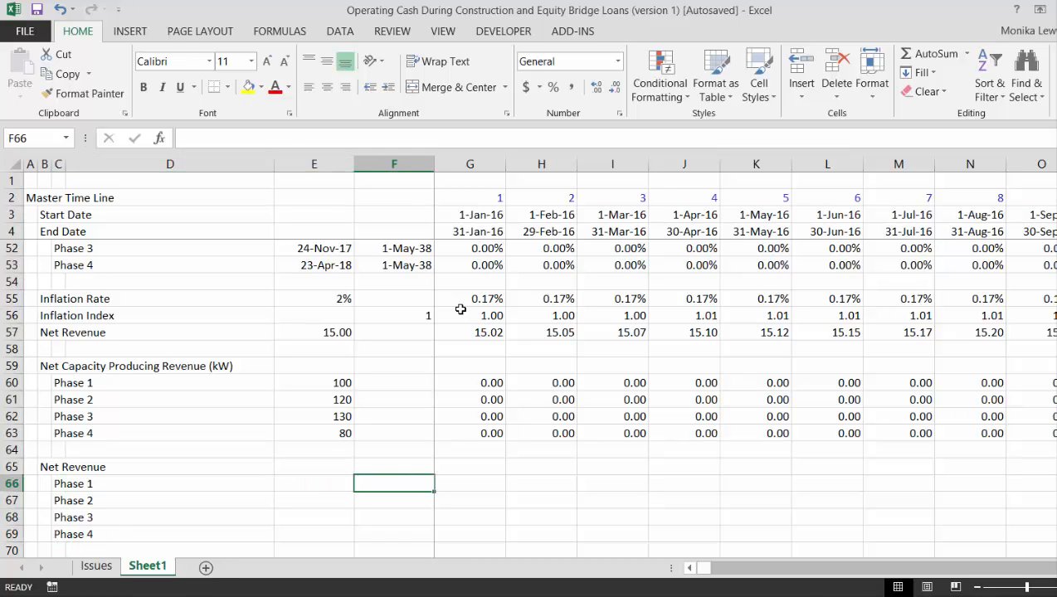
pyautogui.write('=')
pyautogui.press('Up')
pyautogui.press('Up')
pyautogui.press('Up')
pyautogui.press('Up')
pyautogui.press('Up')
pyautogui.press('Up')
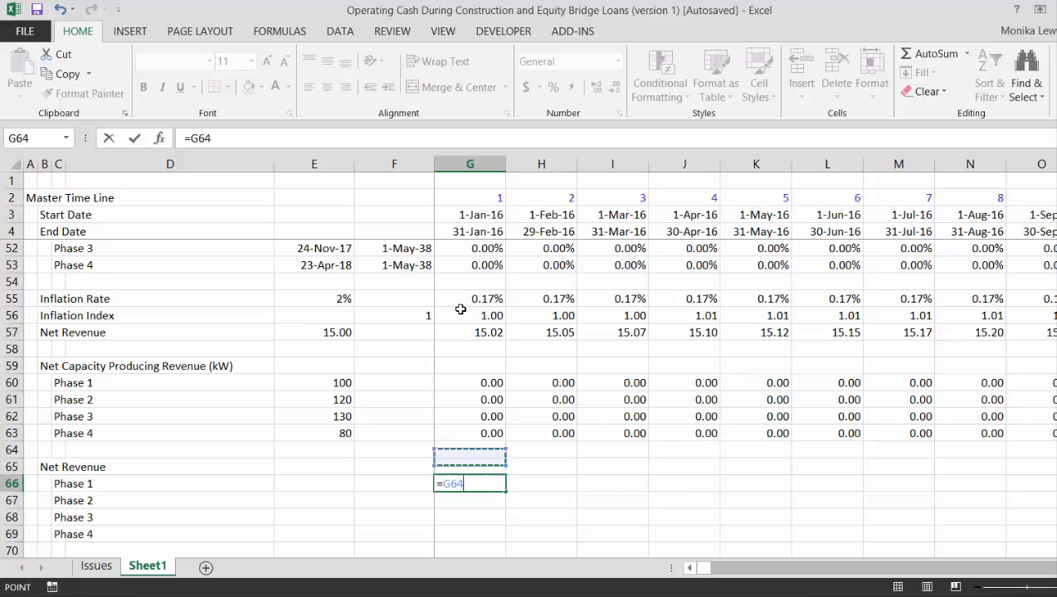
pyautogui.write('*')
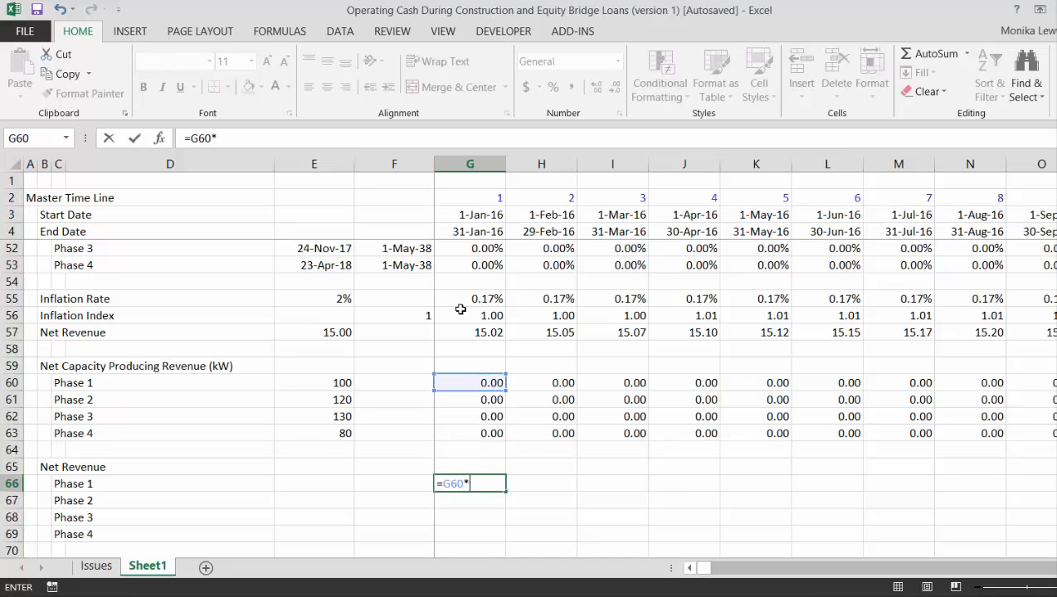
pyautogui.press('Up')
pyautogui.press('Up')
pyautogui.press('Up')
pyautogui.press('Up')
pyautogui.press('Up')
pyautogui.press('Up')
pyautogui.press('Up')
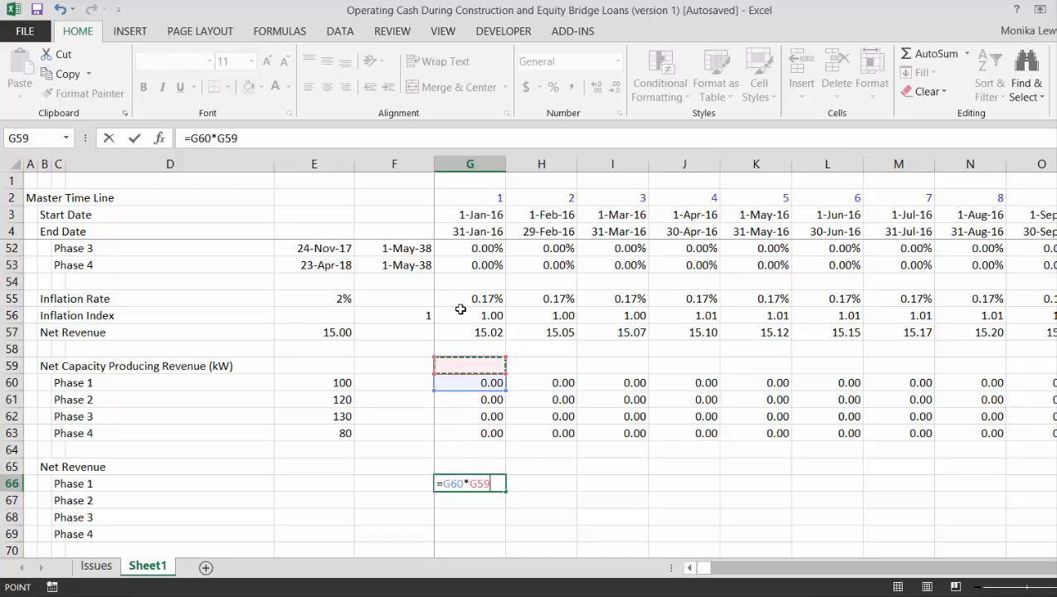
pyautogui.press('Up')
pyautogui.press('F4')
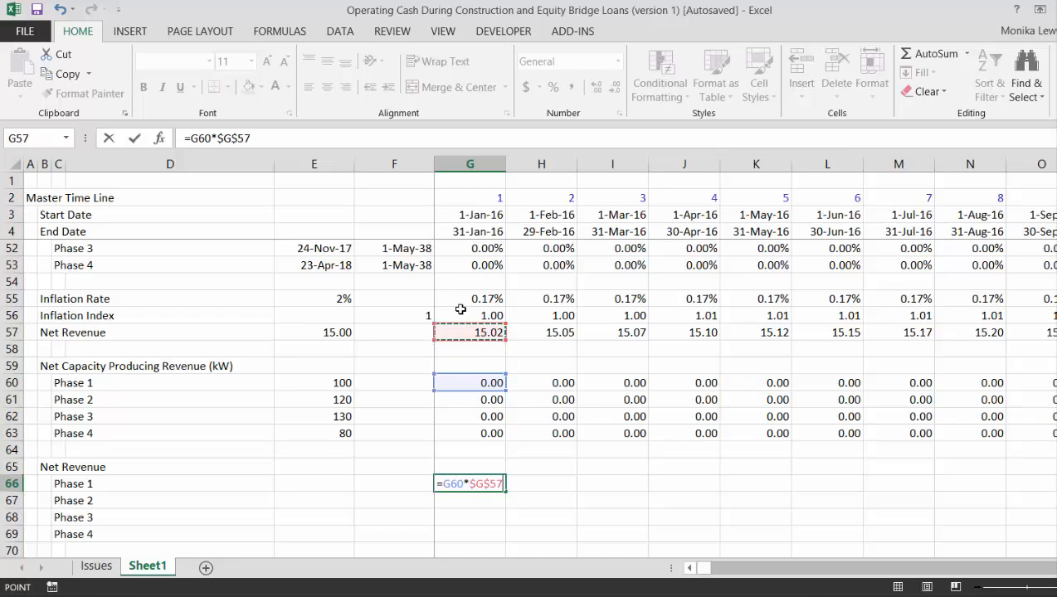
pyautogui.press('F4')
pyautogui.hotkey('ctrl', 'Return')
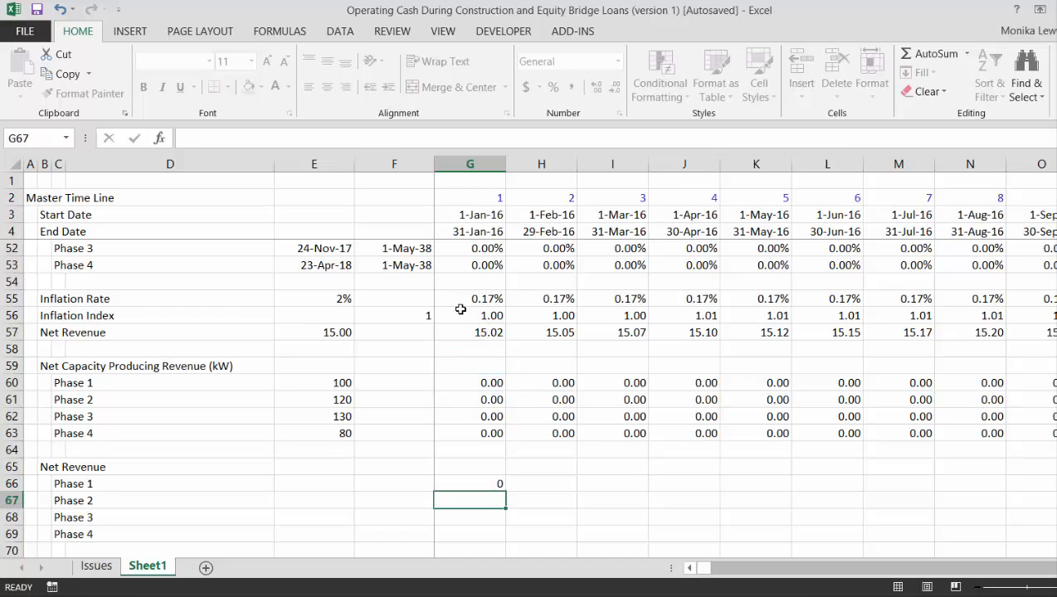
# Format G66 as a number with two decimals and copy its formula down to row 69 and across the monthly timeline.
pyautogui.hotkey('ctrl', 'shift', '1')
pyautogui.hotkey('shift', 'Down')
pyautogui.hotkey('shift', 'Down')
pyautogui.hotkey('shift', 'Down')
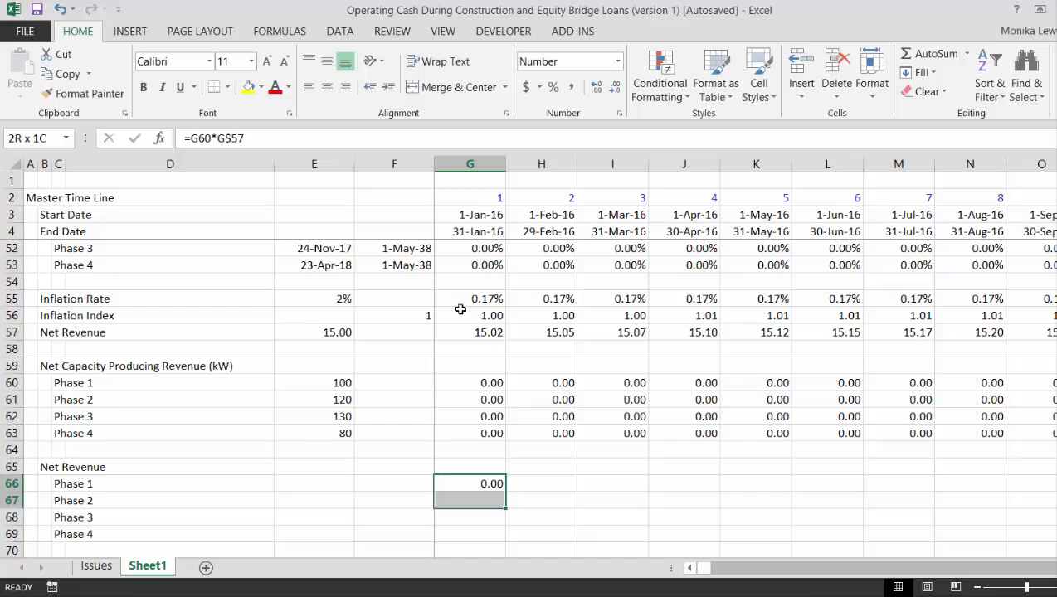
pyautogui.hotkey('ctrl', 'd')
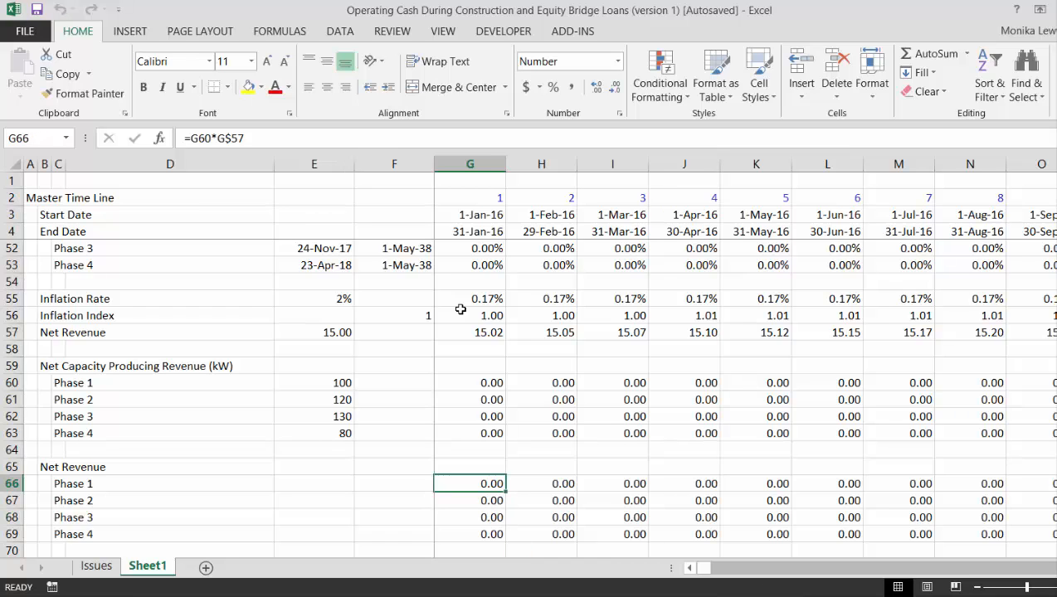
# Review the monthly net revenue of all four phases along the timeline, from January 2016 to mid-2018.
pyautogui.press('Right')
pyautogui.press('Right')
pyautogui.press('Right')
pyautogui.press('Right')
pyautogui.press('Right')
pyautogui.press('Right')
pyautogui.press('Right')
pyautogui.press('Right')
pyautogui.press('Right')
pyautogui.press('Right')
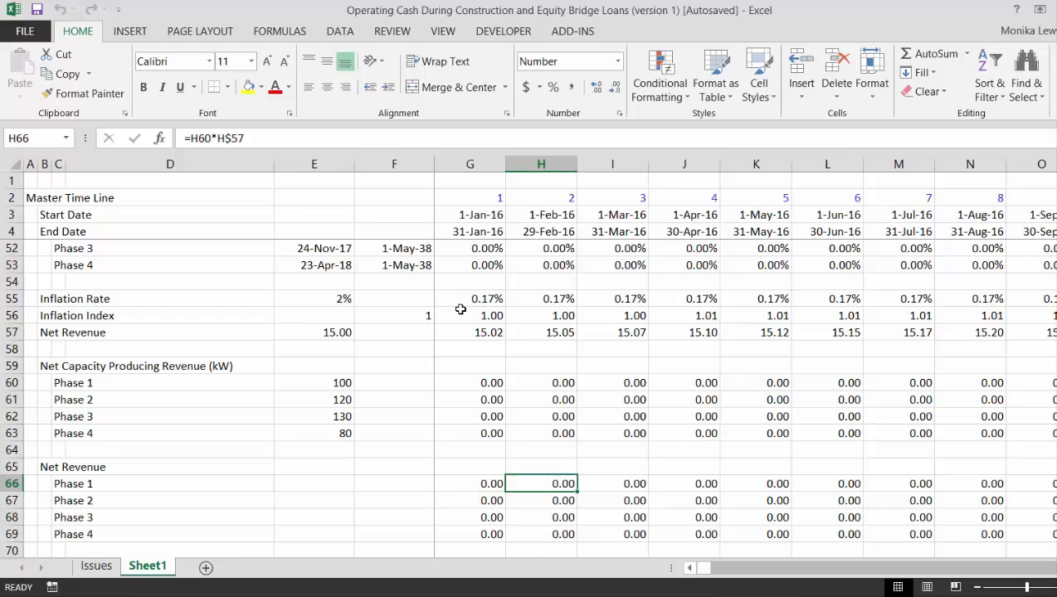
pyautogui.press('Right')
pyautogui.press('Right')
pyautogui.press('Right')
pyautogui.press('Right')
pyautogui.press('Right')
pyautogui.press('Right')
pyautogui.press('Right')
pyautogui.press('Right')
pyautogui.press('Right')
pyautogui.press('Right')
pyautogui.press('Right')
pyautogui.press('Right')
pyautogui.press('Right')
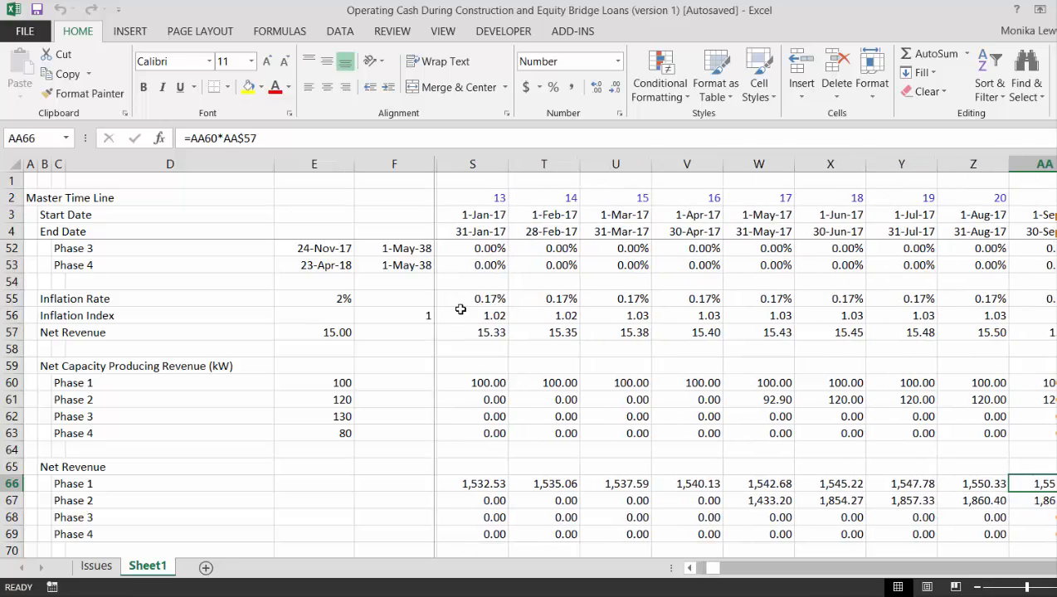
pyautogui.press('Right')
pyautogui.press('Right')
pyautogui.press('Right')
pyautogui.press('Right')
pyautogui.press('Right')
pyautogui.press('Right')
pyautogui.press('Right')
pyautogui.press('Right')
pyautogui.press('Right')
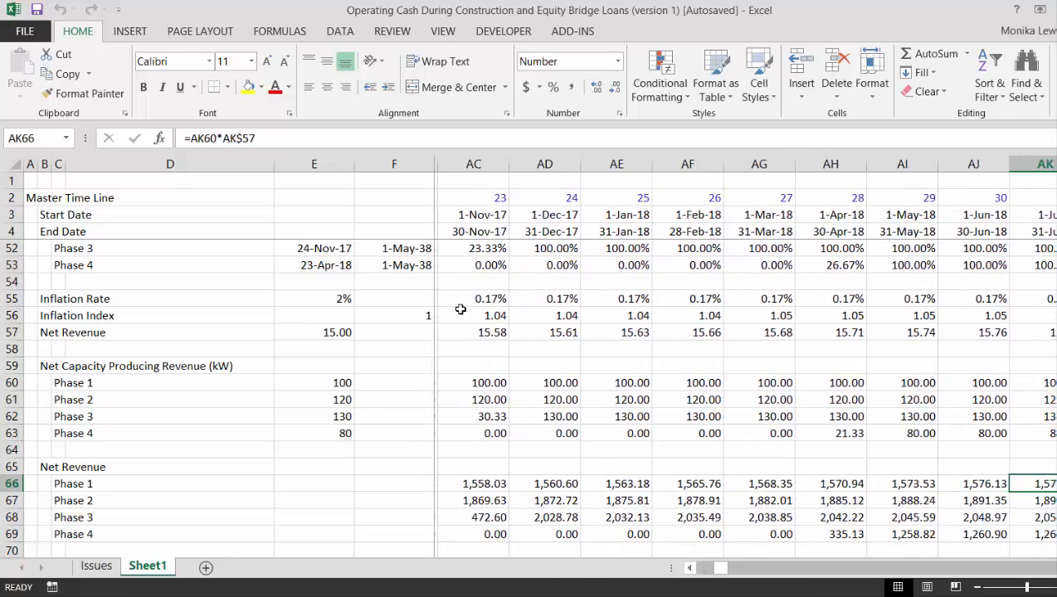
# Review the monthly net revenue of all four phases from late 2018 back to the start of the timeline.
pyautogui.press('Right')
pyautogui.press('Right')
pyautogui.press('Right')
pyautogui.press('Left')
pyautogui.press('Left')
pyautogui.press('Left')
pyautogui.press('Left')
pyautogui.press('Left')
pyautogui.press('Left')
pyautogui.press('Left')
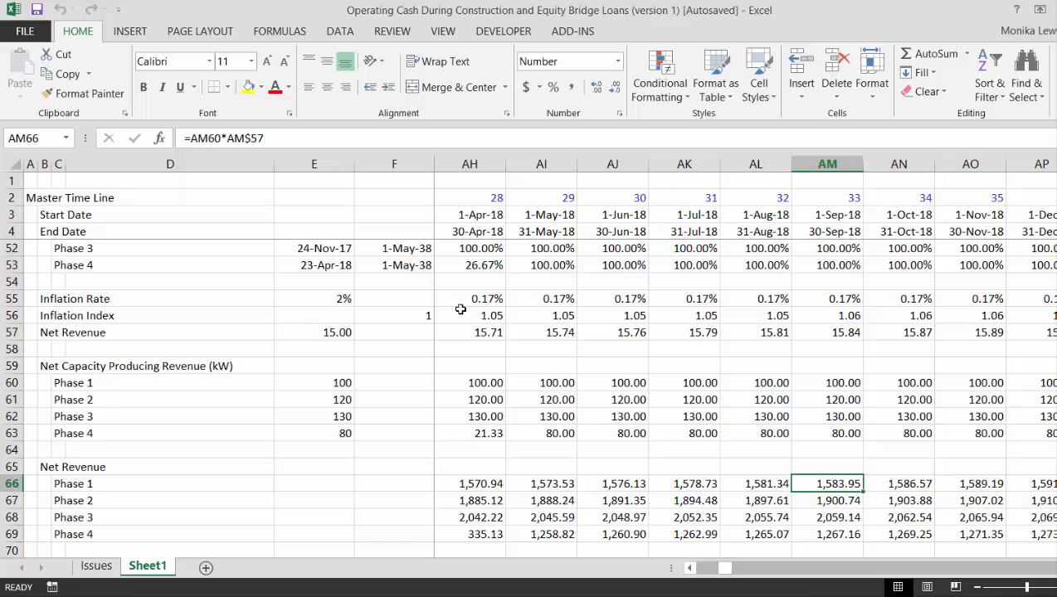
pyautogui.press('Left')
pyautogui.press('Left')
pyautogui.press('Left')
pyautogui.press('Left')
pyautogui.press('Left')
pyautogui.press('Left')
pyautogui.press('Left')
pyautogui.press('Left')
pyautogui.press('Left')
pyautogui.press('Left')
pyautogui.press('Left')
pyautogui.press('Left')
pyautogui.press('Left')
pyautogui.press('Left')
pyautogui.press('Left')
pyautogui.press('Left')
pyautogui.press('Left')
pyautogui.press('Left')
pyautogui.press('Left')
pyautogui.press('Left')
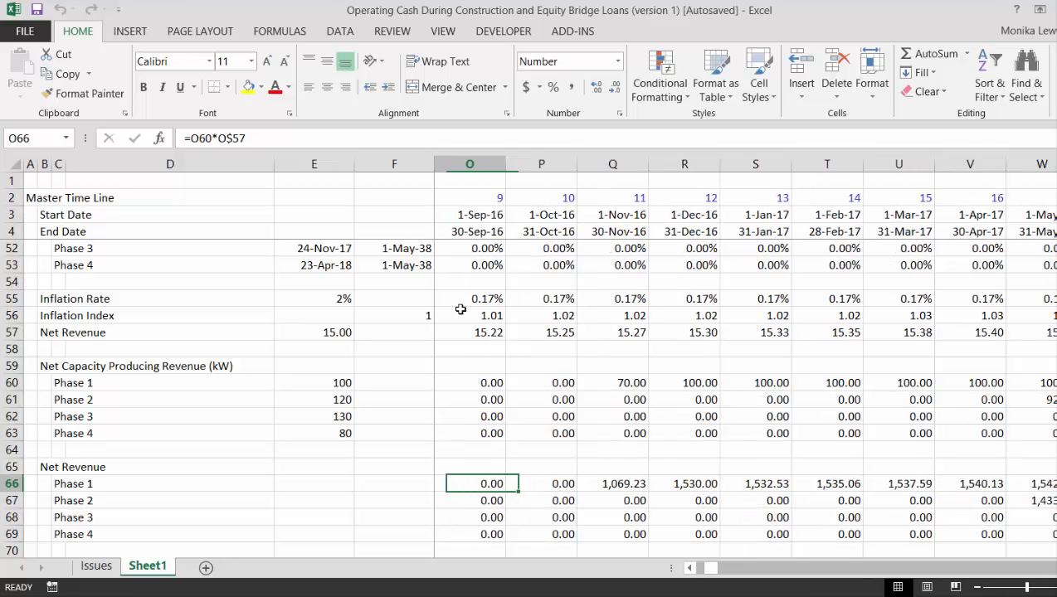
pyautogui.press('Left')
pyautogui.press('Left')
pyautogui.press('Left')
pyautogui.press('Left')
pyautogui.press('Left')
pyautogui.press('Left')
pyautogui.press('Left')
pyautogui.press('Left')
pyautogui.press('Left')
# Enter the label Total in D70, directly below the Phase 4 net revenue row.
pyautogui.press('Down')
pyautogui.press('Down')
pyautogui.press('Down')
pyautogui.press('Down')
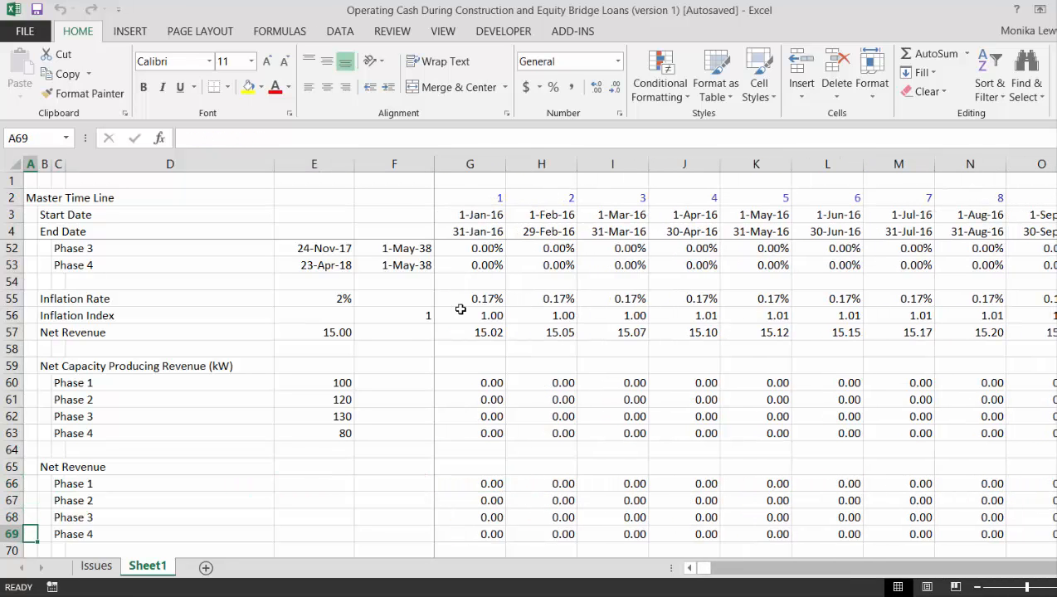
pyautogui.press('Right')
pyautogui.press('Right')
pyautogui.press('Right')
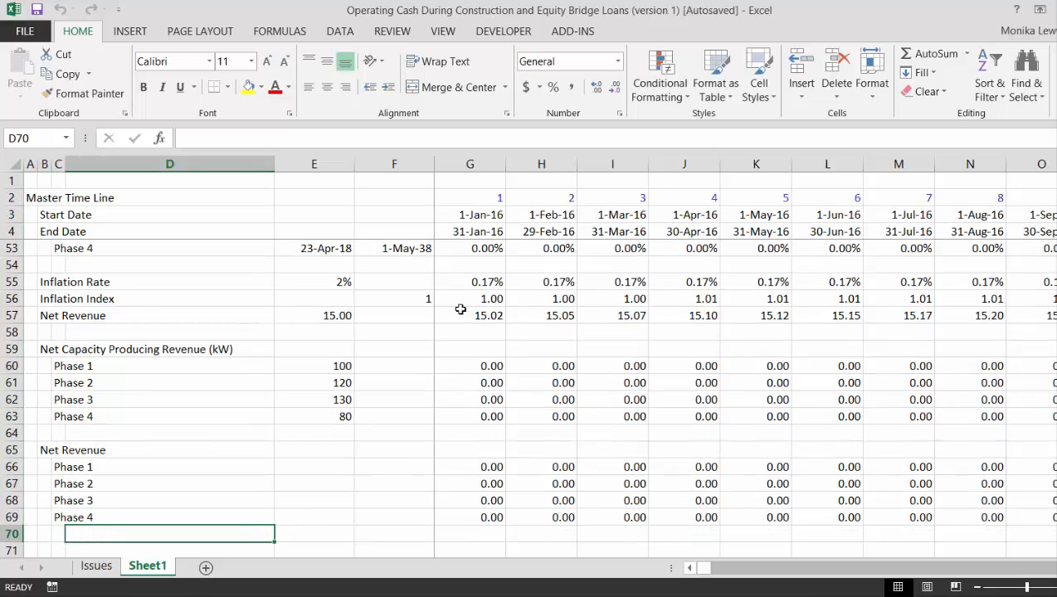
pyautogui.write('R')
pyautogui.write('Tota')
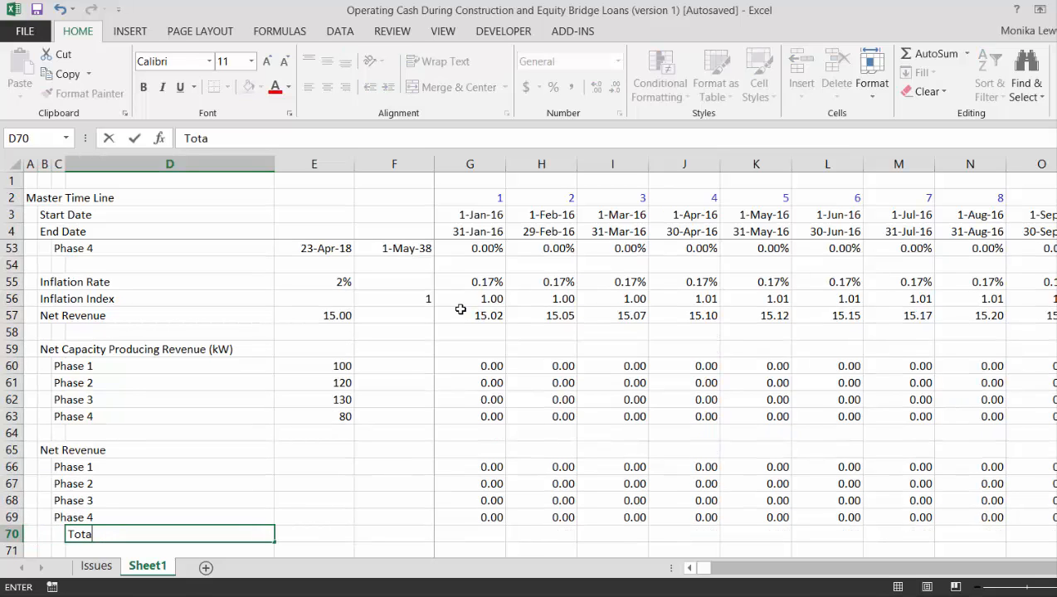
pyautogui.write('l')
pyautogui.press('Return')
# Sum the four phases' net revenue in row 70 for every month of the timeline using AutoSum on G66:SL69.
pyautogui.press('Up')
pyautogui.press('Right')
pyautogui.press('Right')
pyautogui.press('Right')
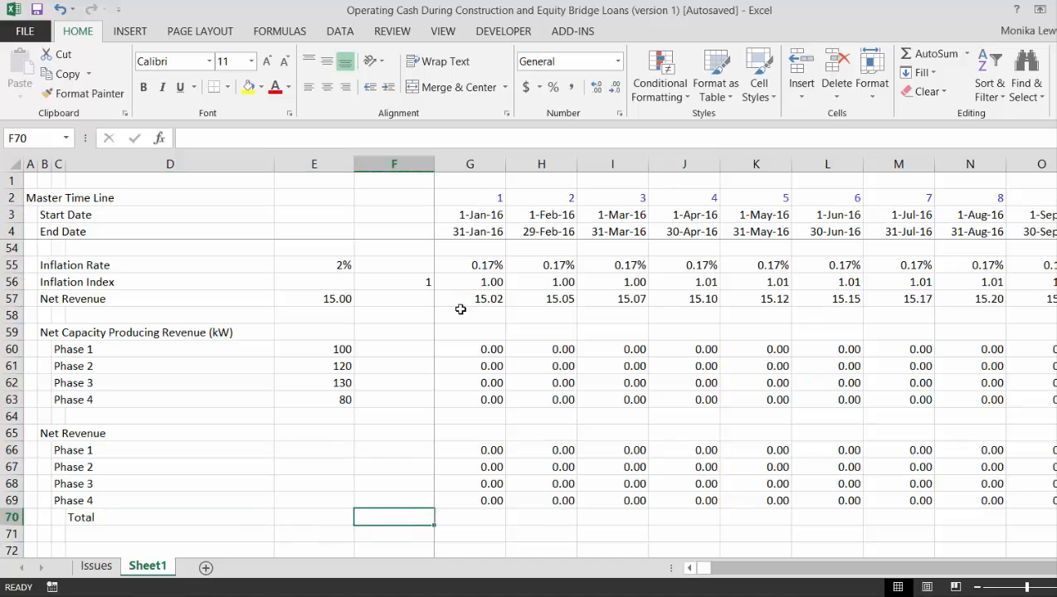
pyautogui.press('Up')
pyautogui.press('Up')
pyautogui.press('Up')
pyautogui.press('Up')
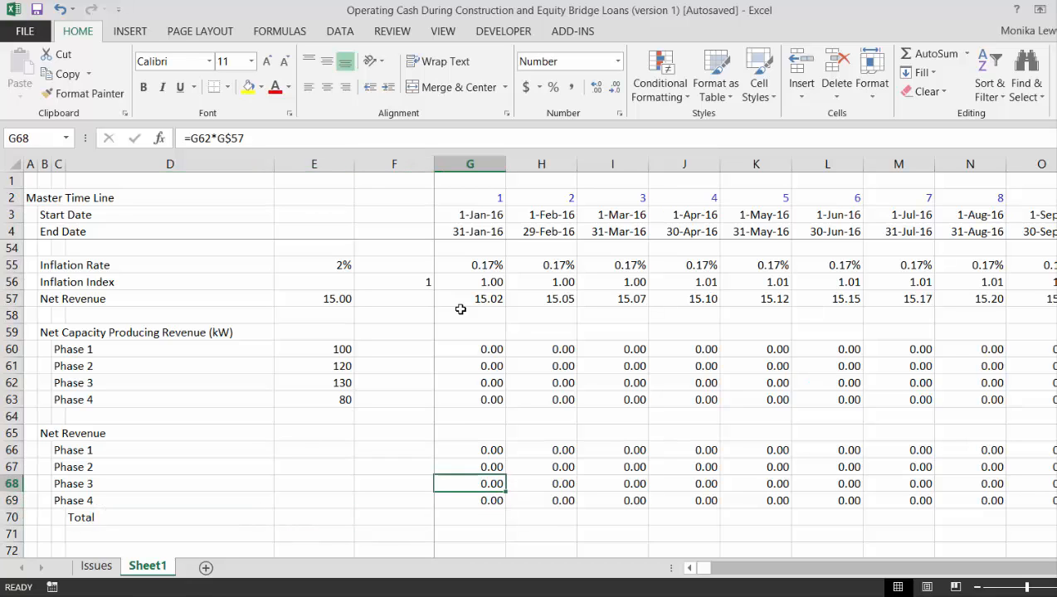
pyautogui.hotkey('shift', 'Down')
pyautogui.hotkey('shift', 'Down')
pyautogui.hotkey('shift', 'Down')
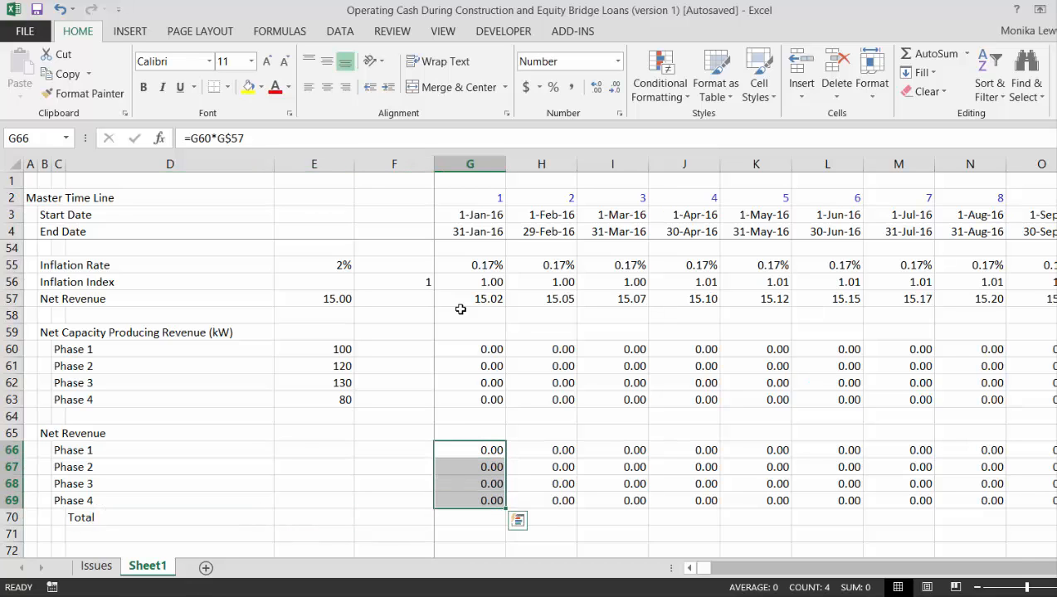
pyautogui.hotkey('ctrl', 'shift', 'Right')
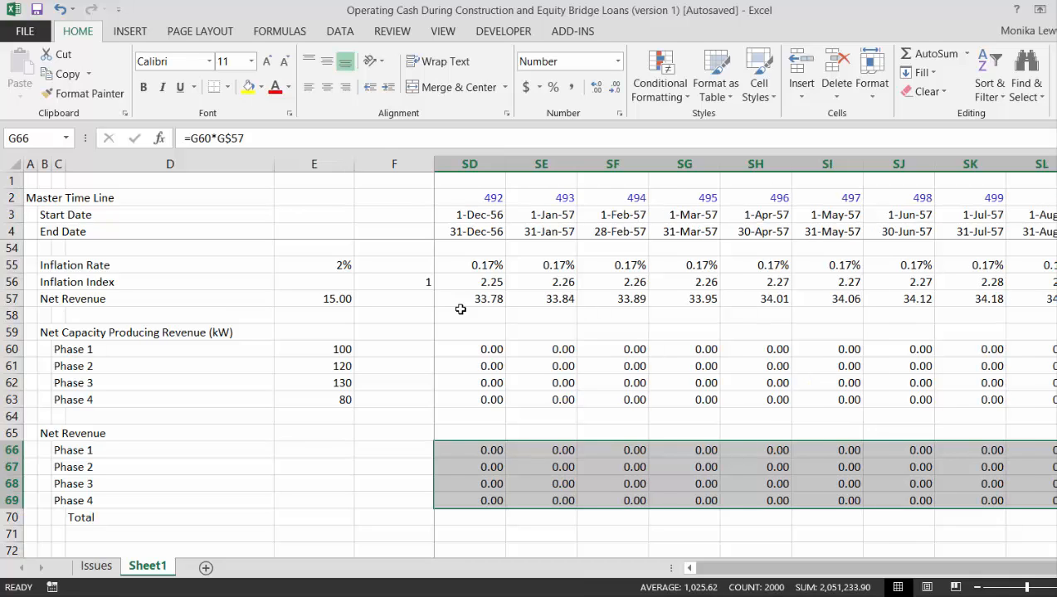
pyautogui.hotkey('alt', '=')
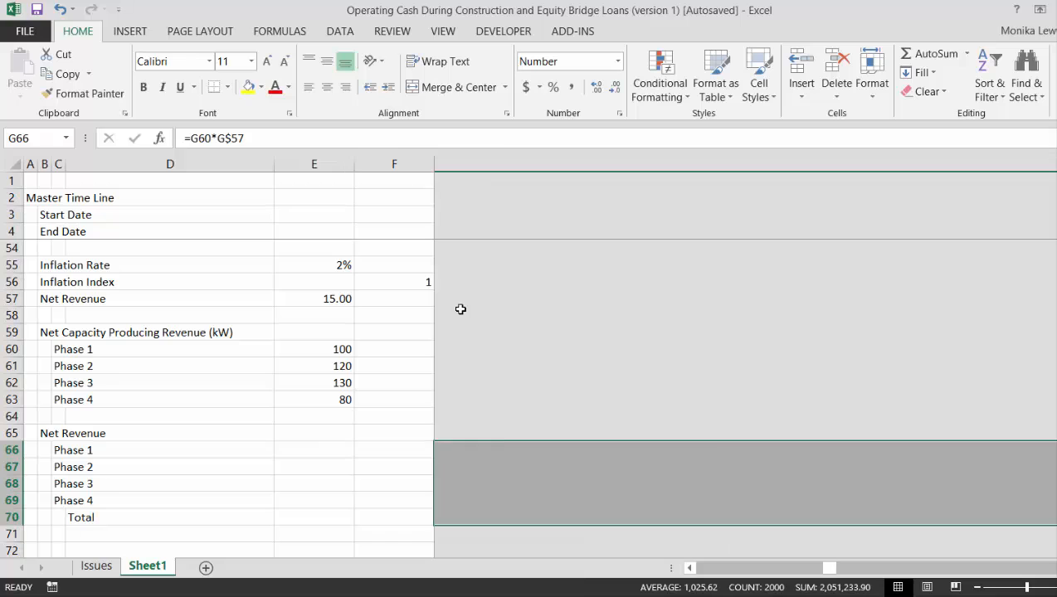
# Enter the label Pre-Commercial Cash Flow in B72, leaving one blank row below the net revenue total.
pyautogui.press('Left')
pyautogui.press('Left')
pyautogui.press('Down')
pyautogui.press('Down')
pyautogui.press('Down')
pyautogui.press('Down')
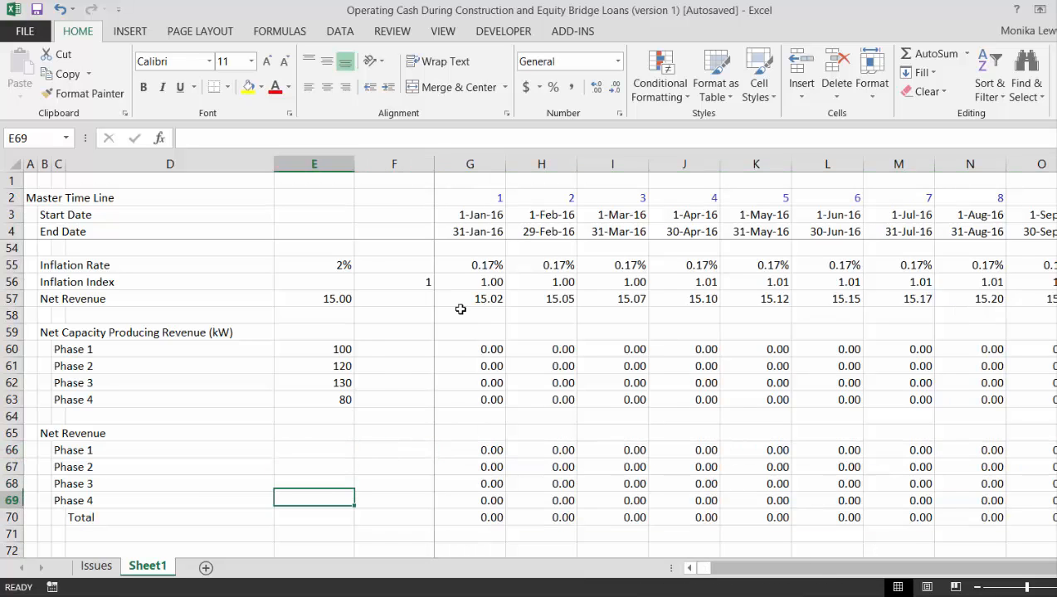
pyautogui.press('Left')
pyautogui.press('Left')
pyautogui.press('Down')
pyautogui.press('Down')
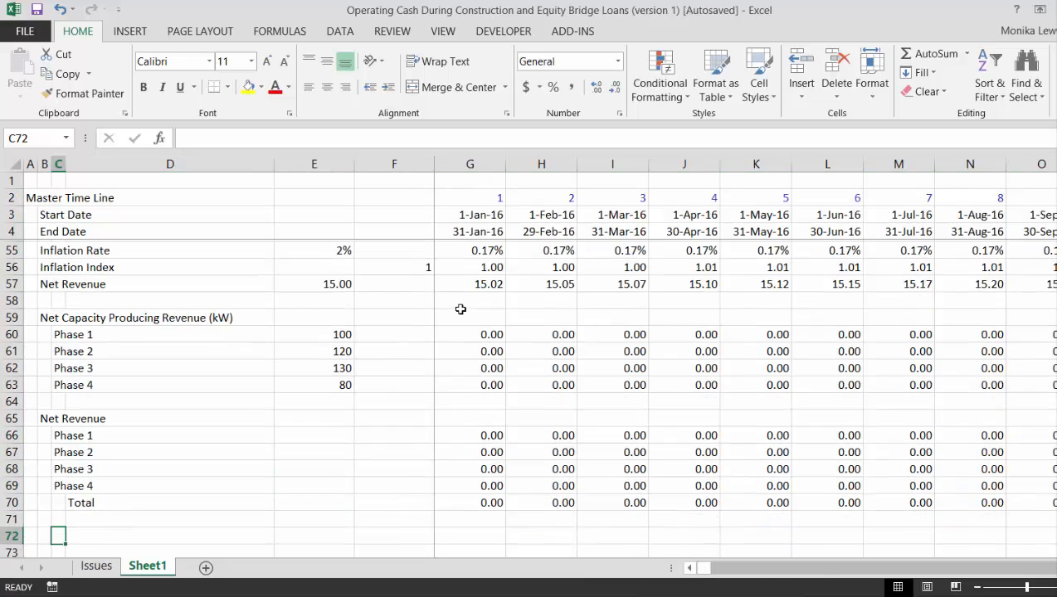
pyautogui.press('Down')
pyautogui.press('Up')
pyautogui.press('Up')
pyautogui.press('Down')
pyautogui.press('Left')
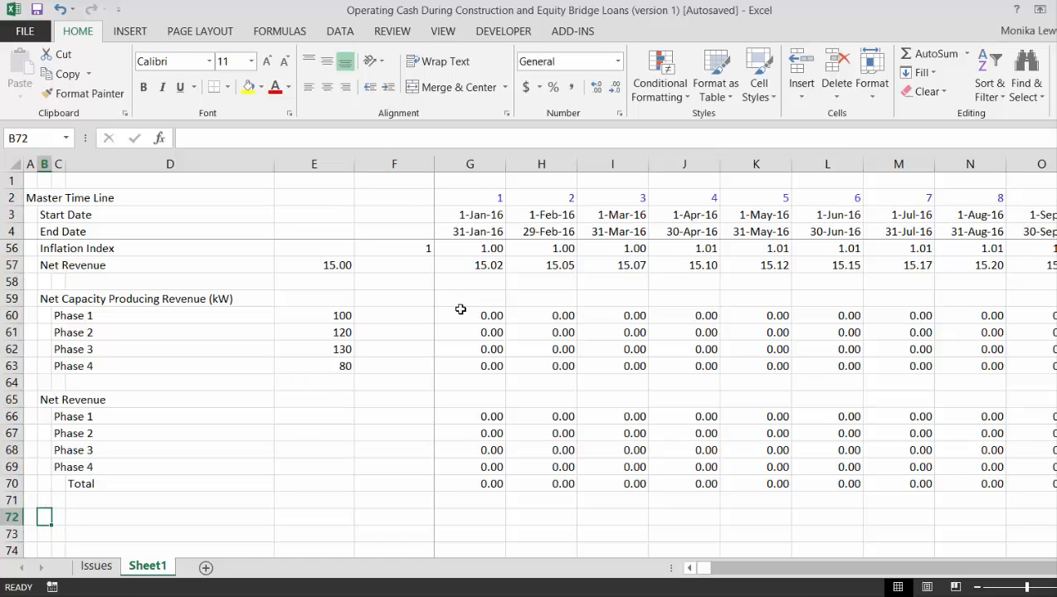
pyautogui.write('Pr')
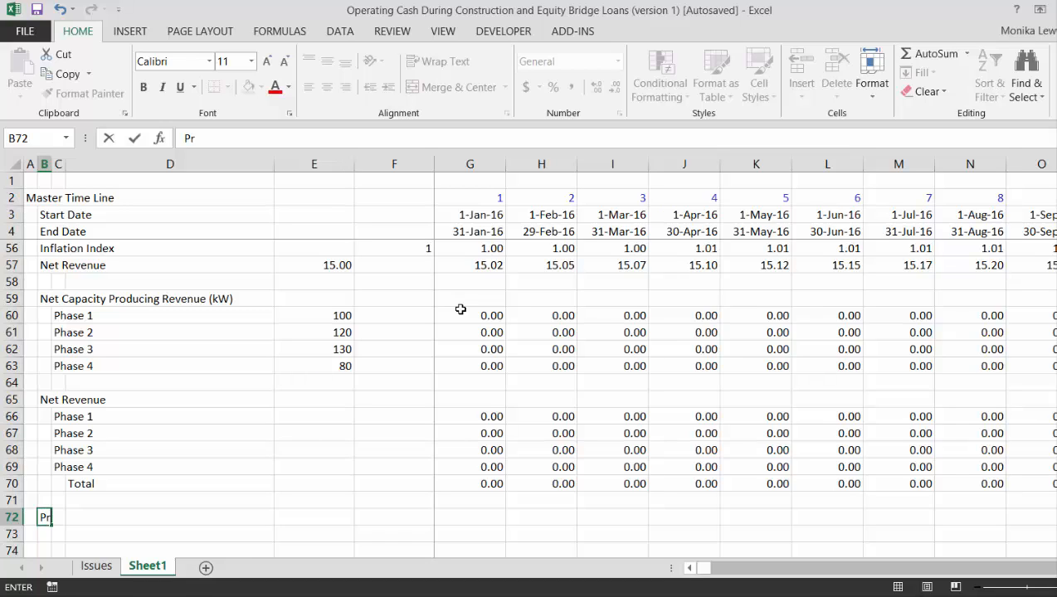
pyautogui.write('e-Commercial CA')
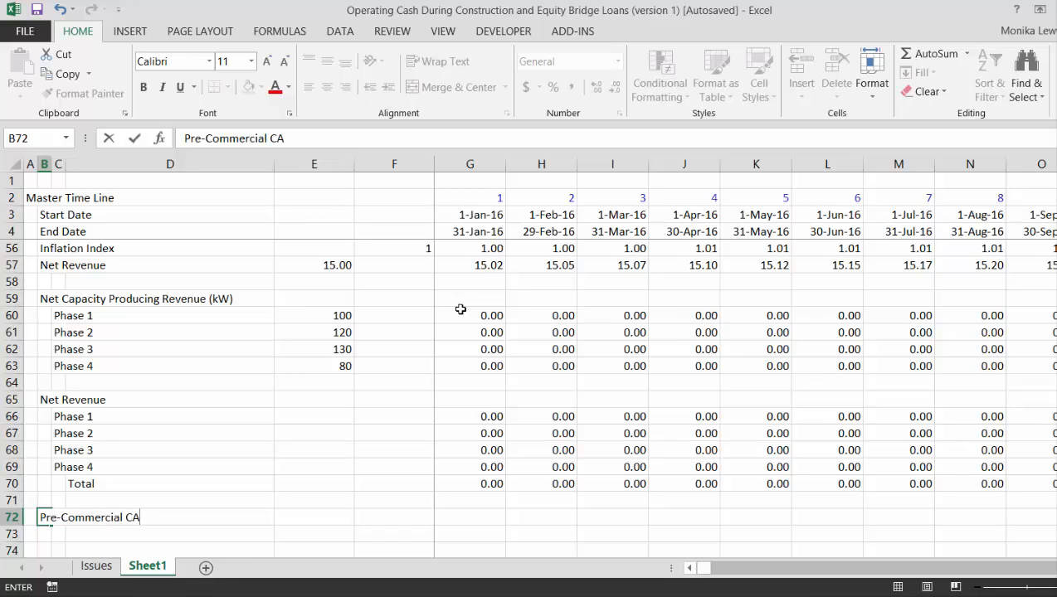
pyautogui.press('BackSpace')
pyautogui.write('ash Flow')
pyautogui.press('Return')
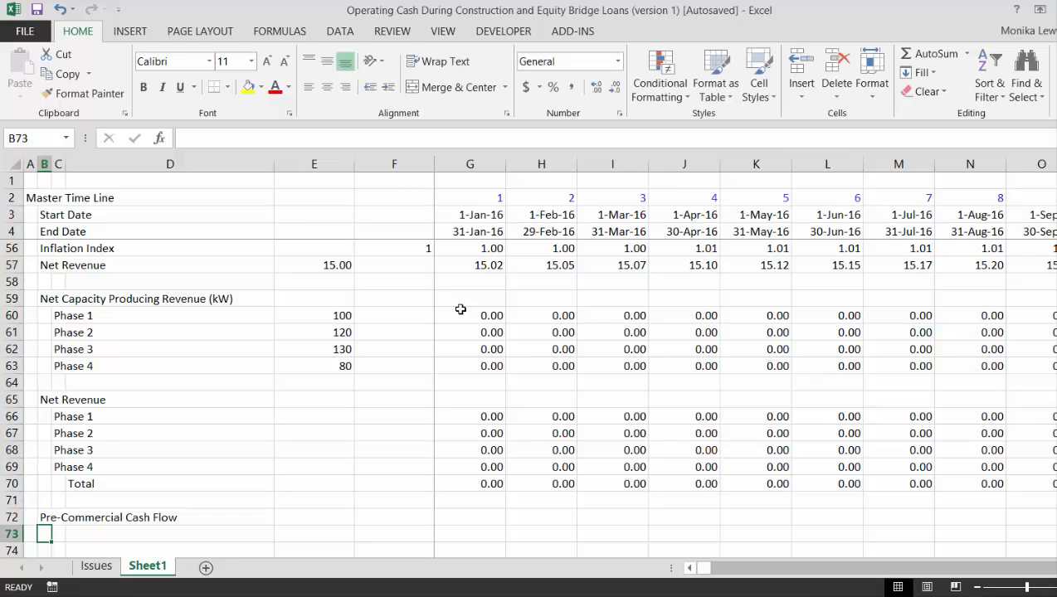
# Enter the label Post Commercial Cash Flow in B73.
pyautogui.write('Post')
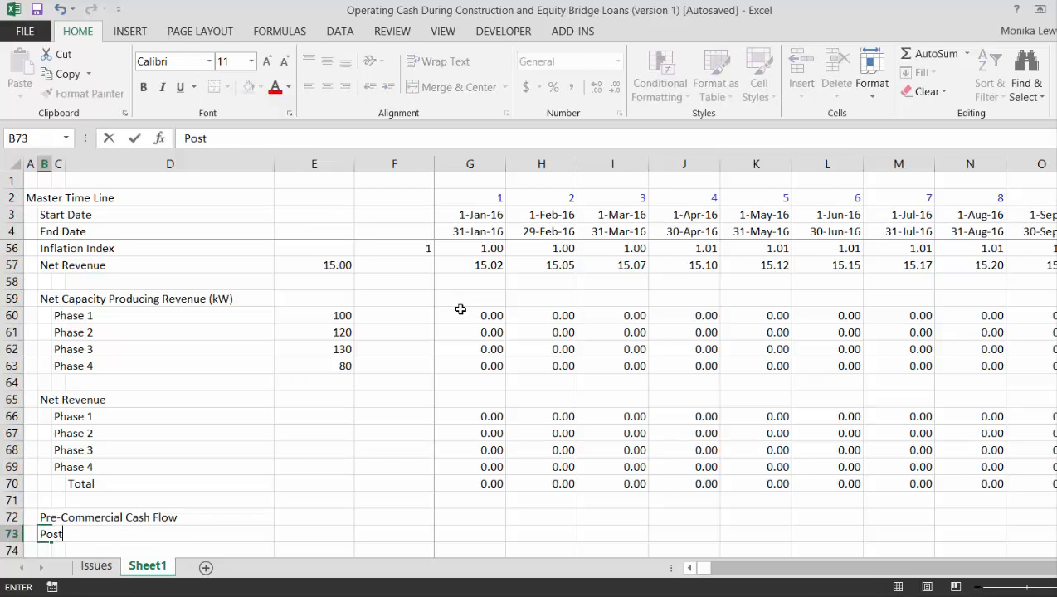
pyautogui.write(' Commer')
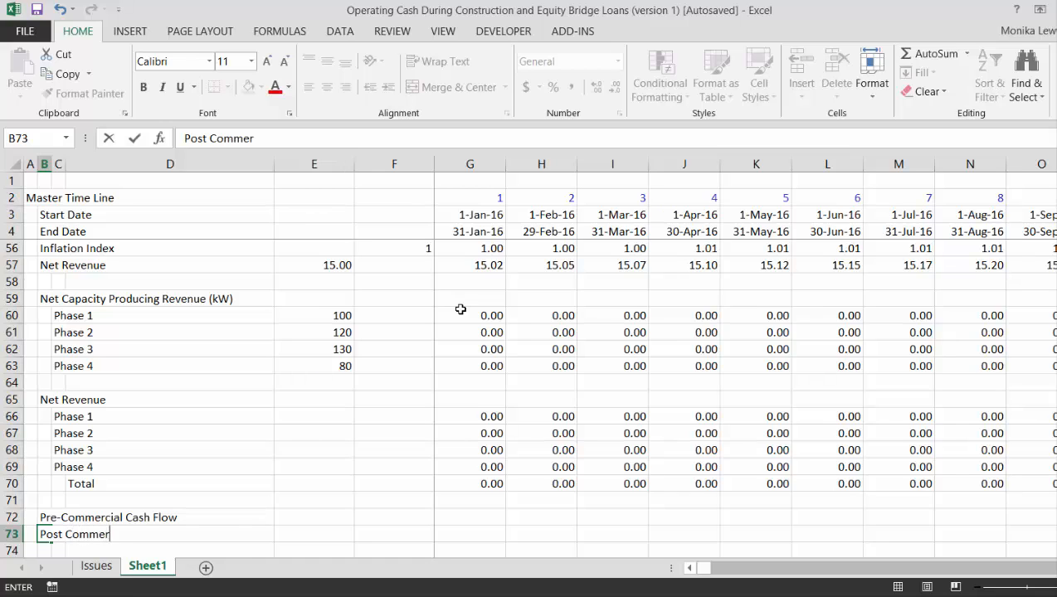
pyautogui.write('cial Cash ')
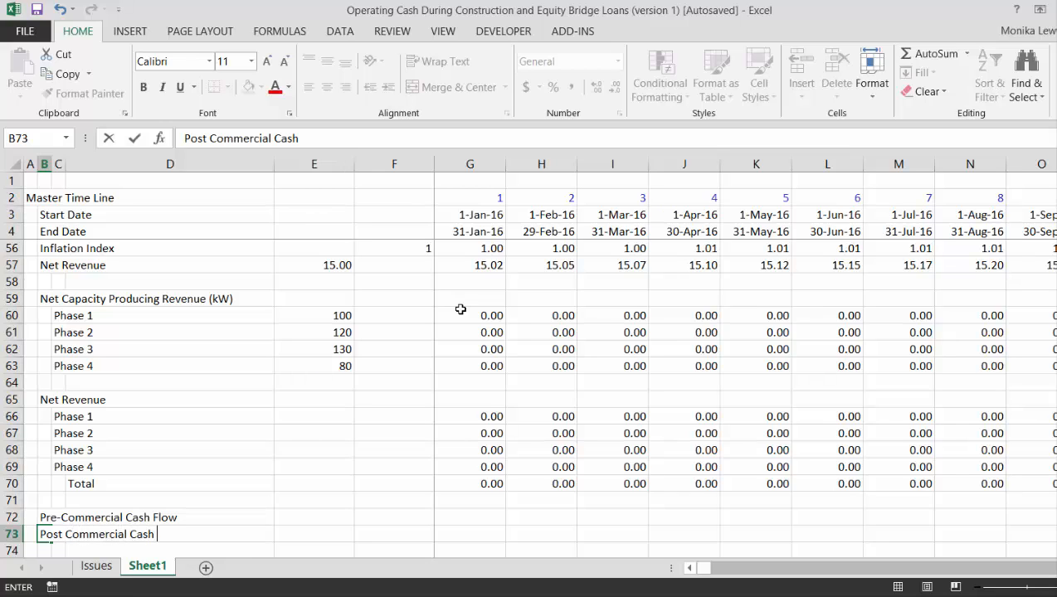
pyautogui.write('Flow')
pyautogui.press('Return')
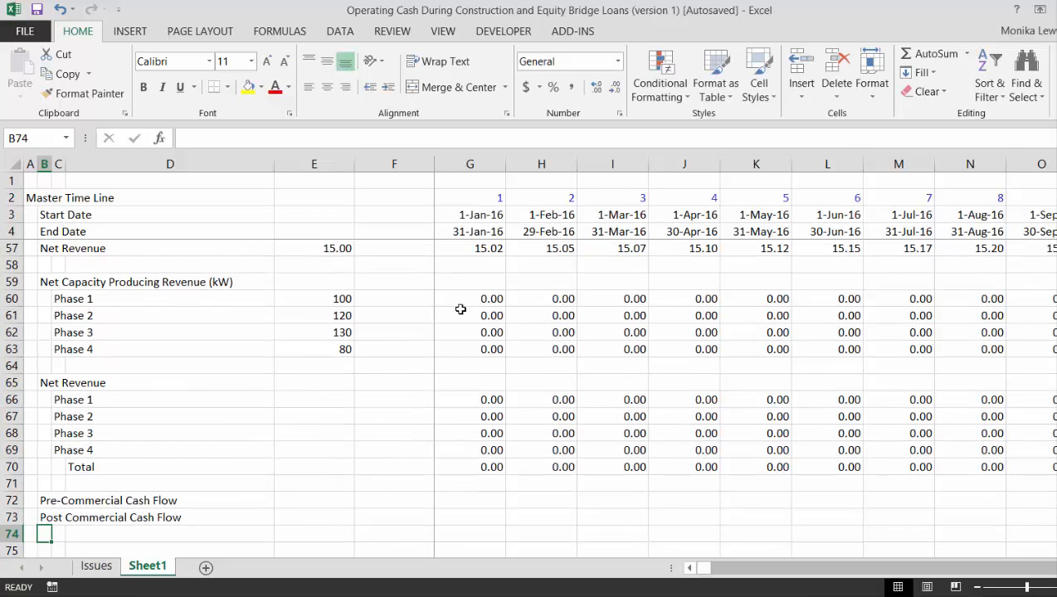
# Insert a new row at row 48, directly below the Phase 4 construction expenditures.
pyautogui.press('Up')
pyautogui.press('Up')
pyautogui.press('Up')
pyautogui.press('Up')
pyautogui.press('Up')
pyautogui.press('Up')
pyautogui.press('Up')
pyautogui.press('Up')
pyautogui.press('Up')
pyautogui.press('Up')
pyautogui.press('Up')
pyautogui.press('Up')
pyautogui.press('Up')
pyautogui.press('Up')
pyautogui.press('Up')
pyautogui.press('Up')
pyautogui.press('Up')
pyautogui.press('Up')
pyautogui.press('Up')
pyautogui.press('Up')
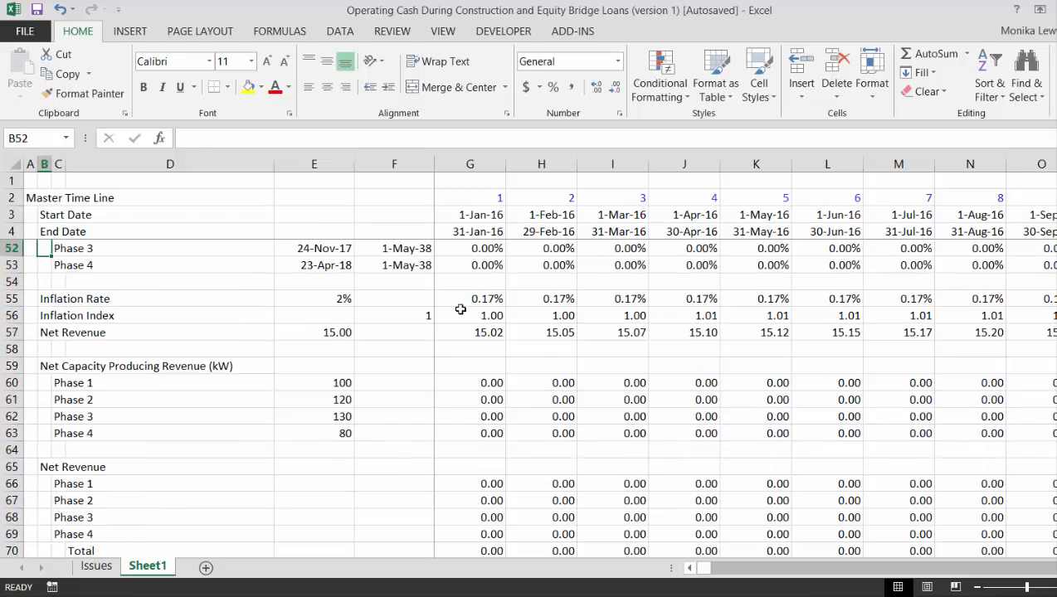
pyautogui.press('Up')
pyautogui.press('Up')
pyautogui.press('Up')
pyautogui.press('Up')
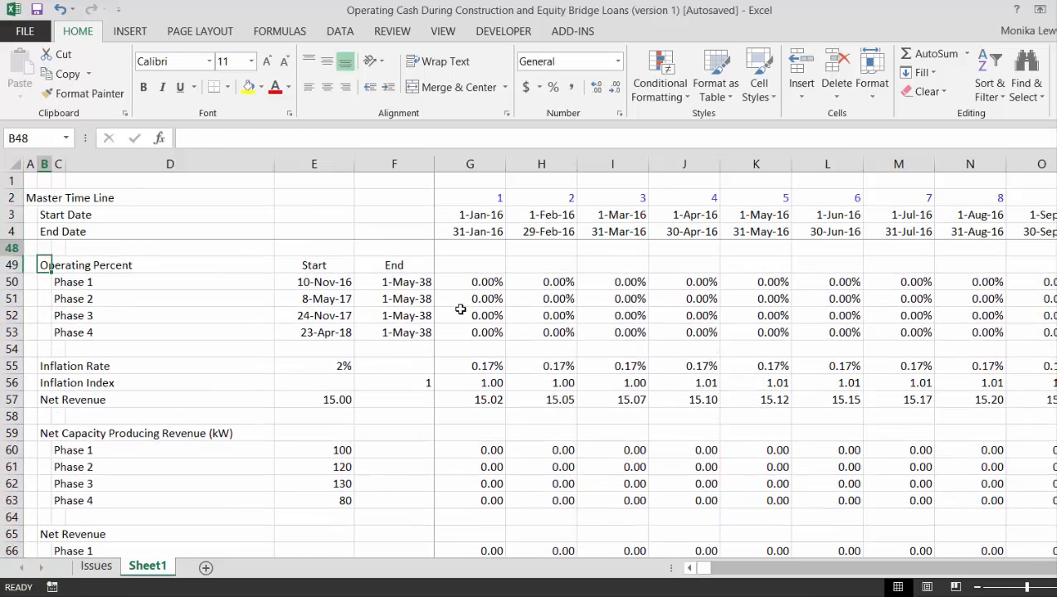
pyautogui.press('Up')
pyautogui.press('Up')
pyautogui.press('Up')
pyautogui.press('Up')
pyautogui.press('Up')
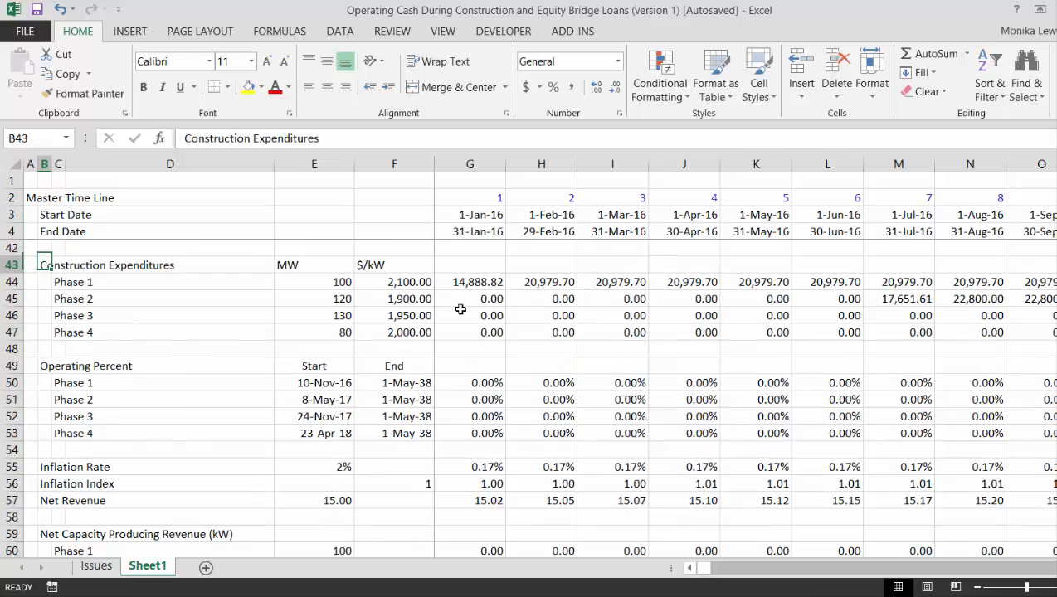
pyautogui.press('Down')
pyautogui.press('Down')
pyautogui.press('Down')
pyautogui.press('Down')
pyautogui.press('Down')
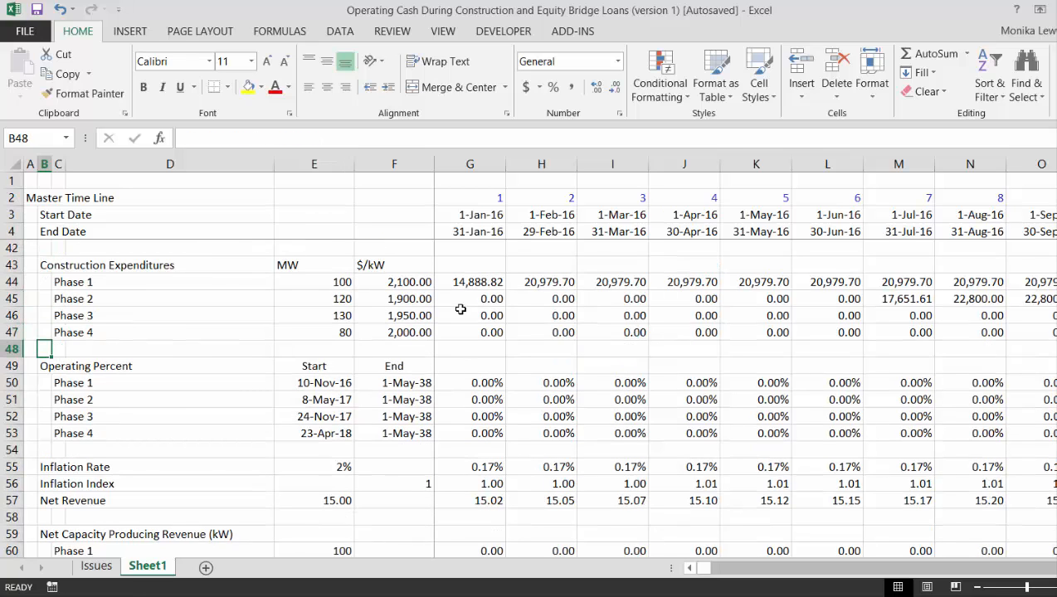
pyautogui.hotkey('shift', 'space')
pyautogui.hotkey('ctrl', 'shift', '+')
# Label the inserted row Total Cap Exp in D48.
pyautogui.press('Right')
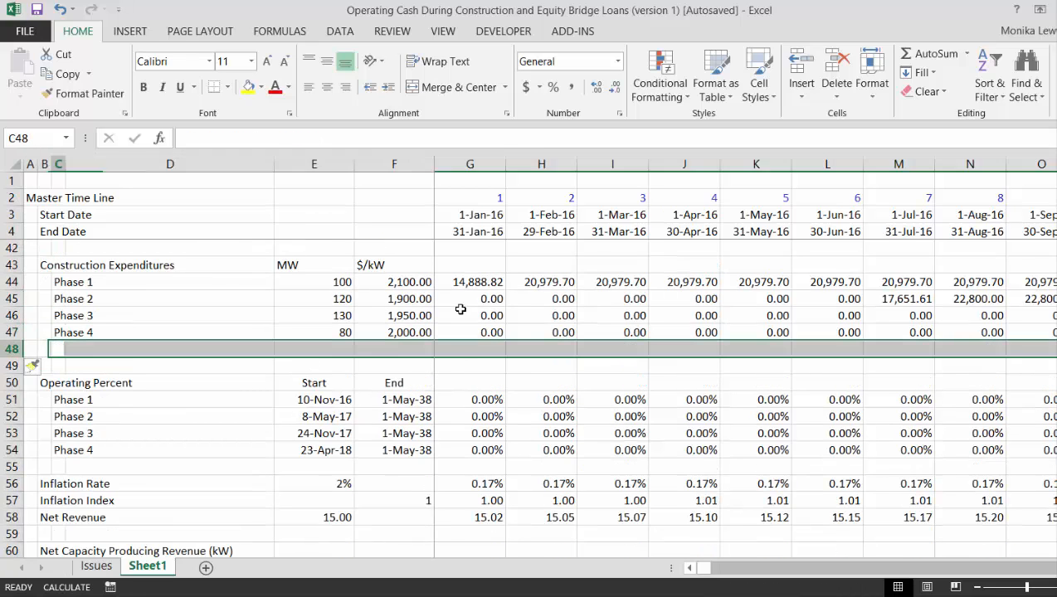
pyautogui.press('Right')
pyautogui.write('Total')
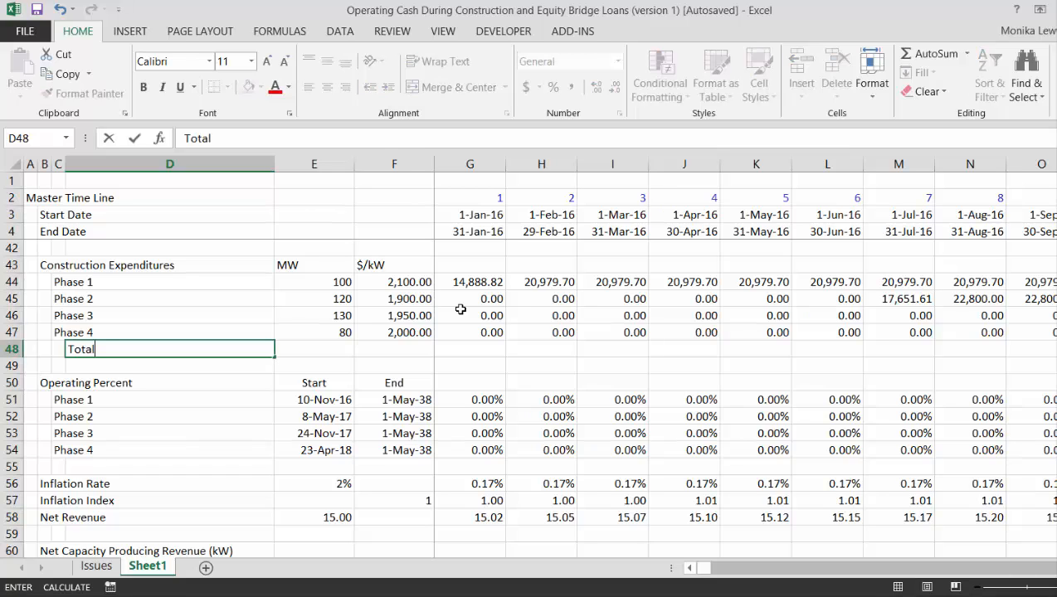
pyautogui.write(' Cap Exp')
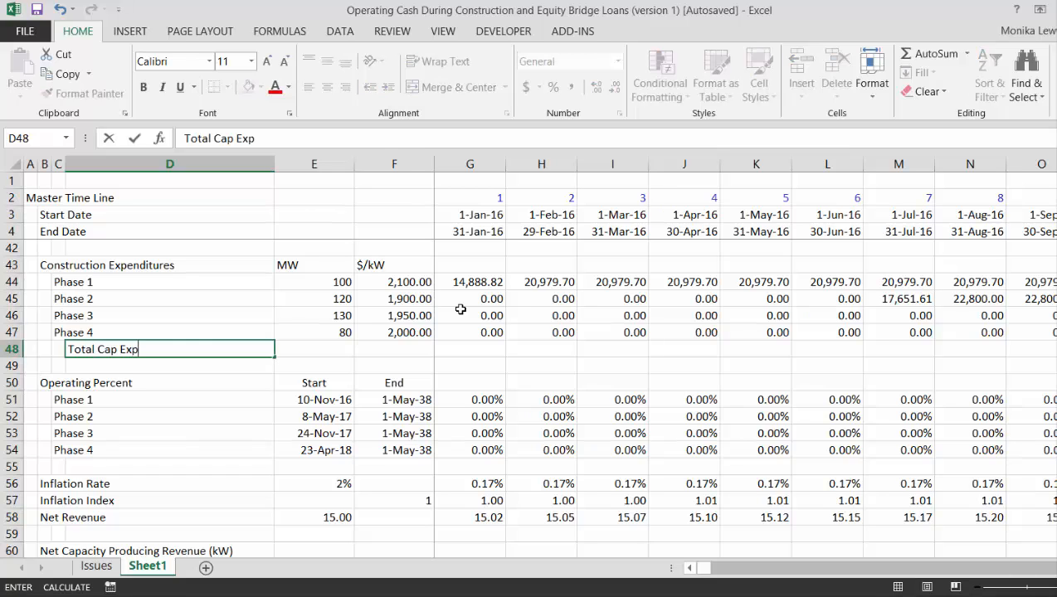
pyautogui.hotkey('ctrl', 'Return')
# Sum the four phases' construction expenditures in row 48 for every month of the timeline using AutoSum on G44:SL48.
pyautogui.press('Right')
pyautogui.press('Right')
pyautogui.press('Right')
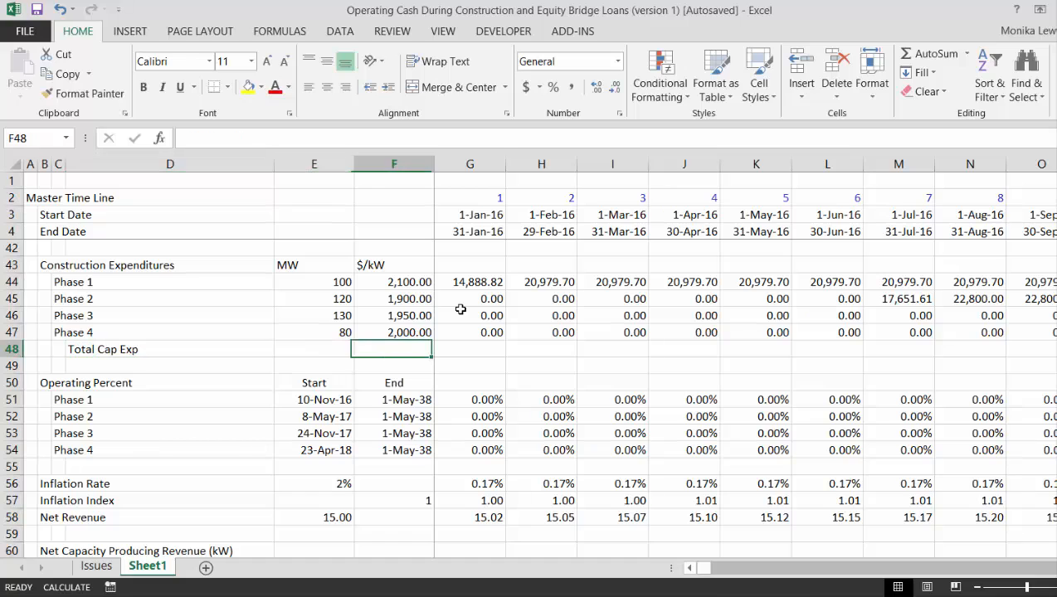
pyautogui.press('Up')
pyautogui.press('Up')
pyautogui.press('Up')
pyautogui.press('Up')
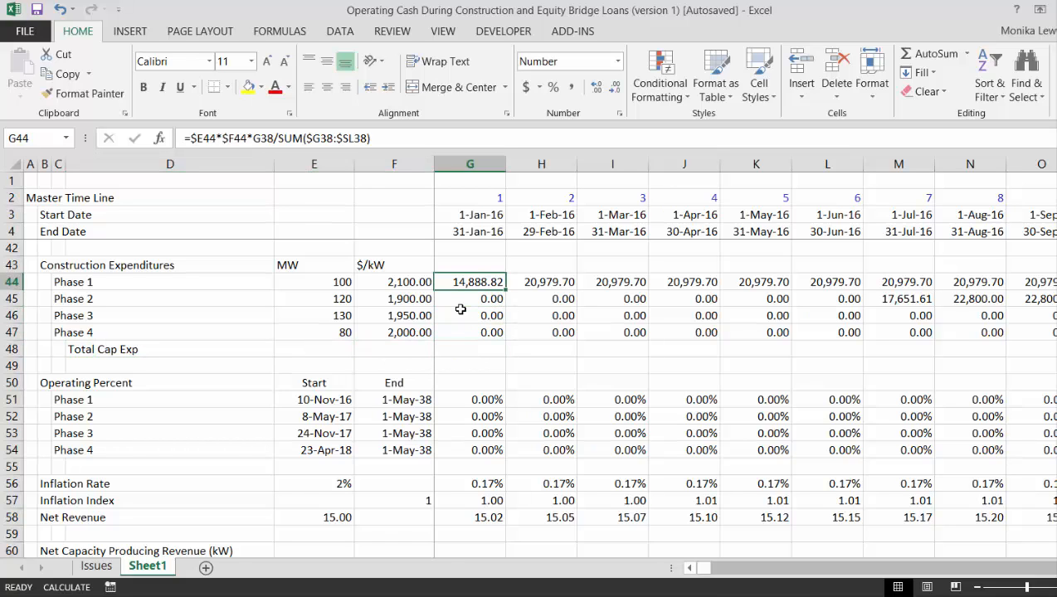
pyautogui.hotkey('shift', 'Down')
pyautogui.hotkey('shift', 'Down')
pyautogui.hotkey('shift', 'Down')
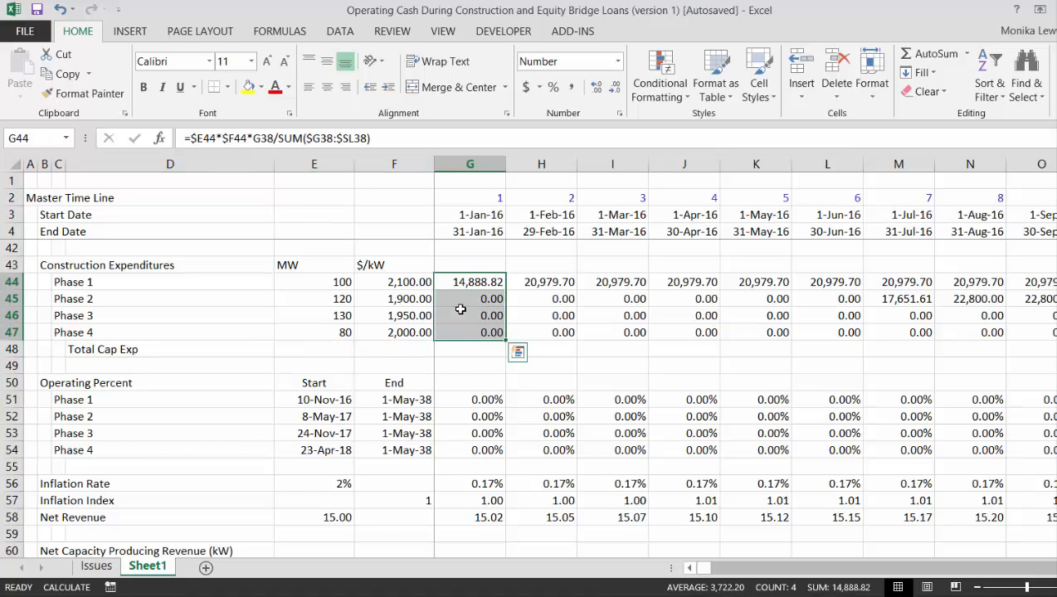
pyautogui.hotkey('ctrl', 'shift', 'Right')
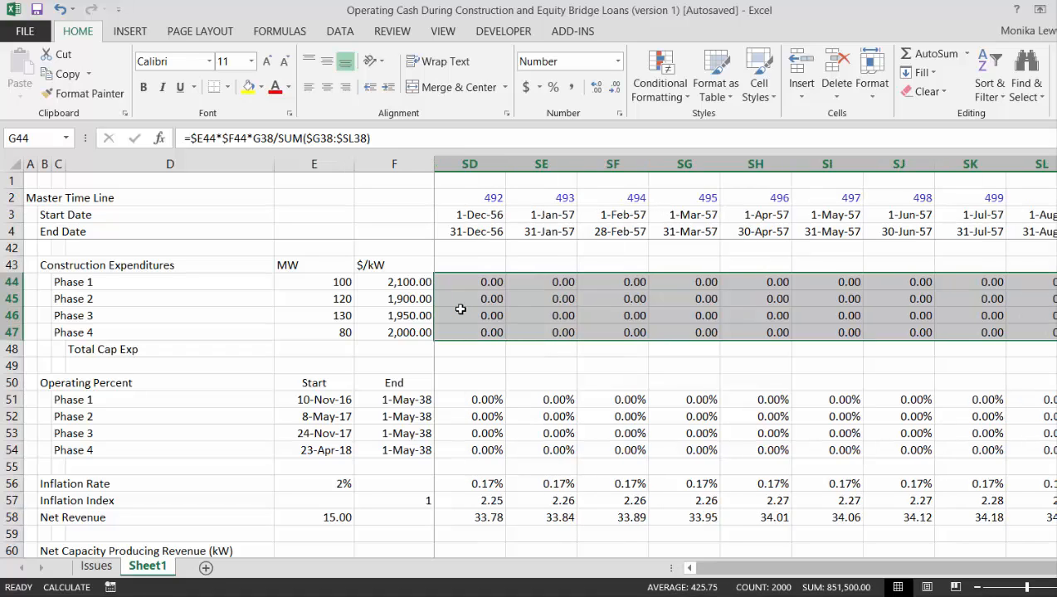
pyautogui.hotkey('shift', 'Down')
pyautogui.hotkey('alt', '=')
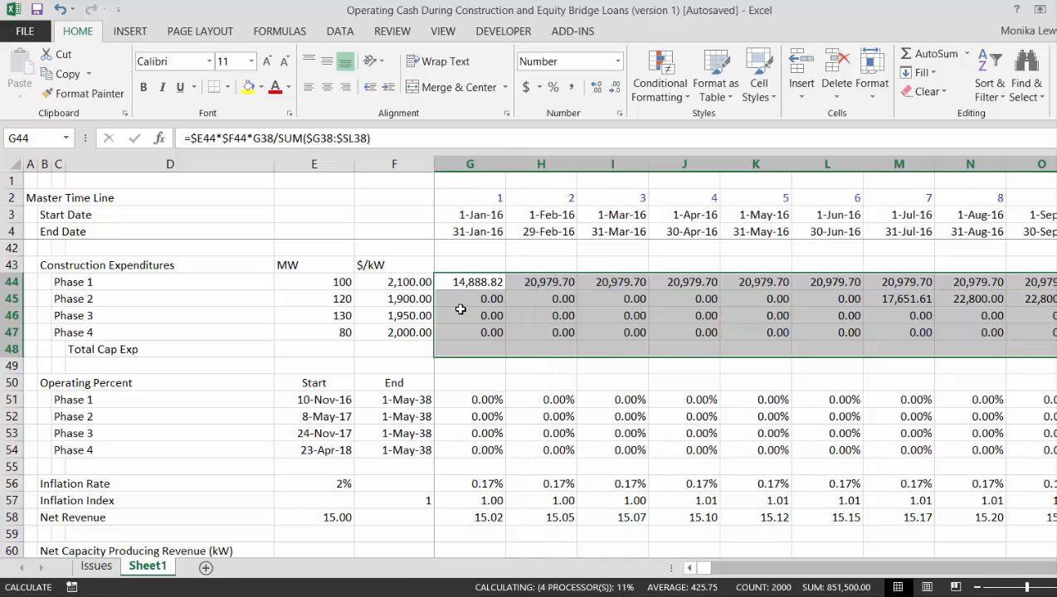
# Check the first month's Total Cap Exp formula in G48 against the phase expenditures above it.
pyautogui.press('Down')
pyautogui.press('Down')
pyautogui.press('Down')
pyautogui.press('Down')
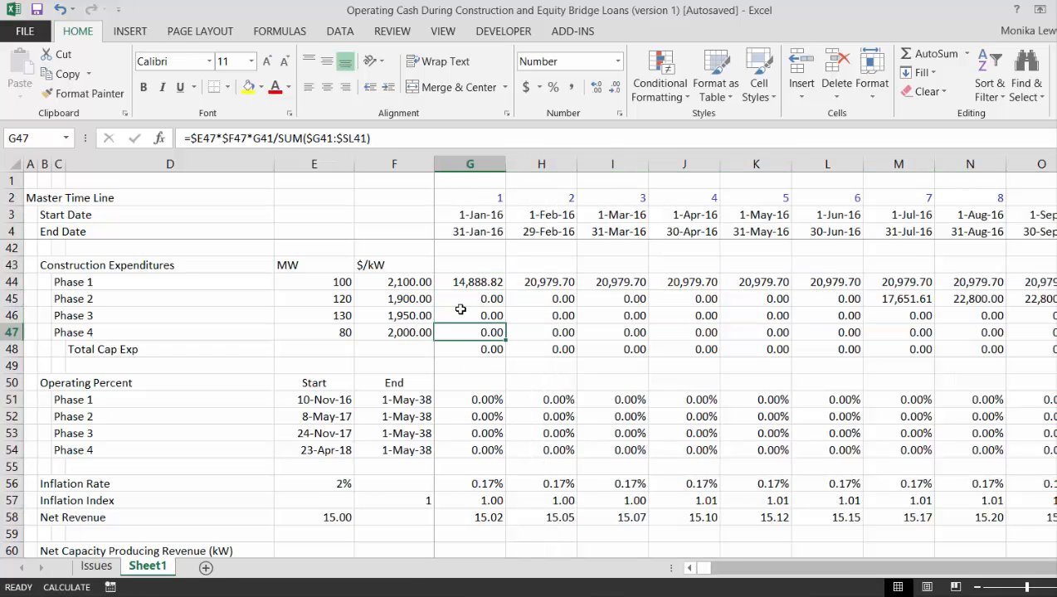
pyautogui.press('Left')
pyautogui.press('Left')
pyautogui.press('Up')
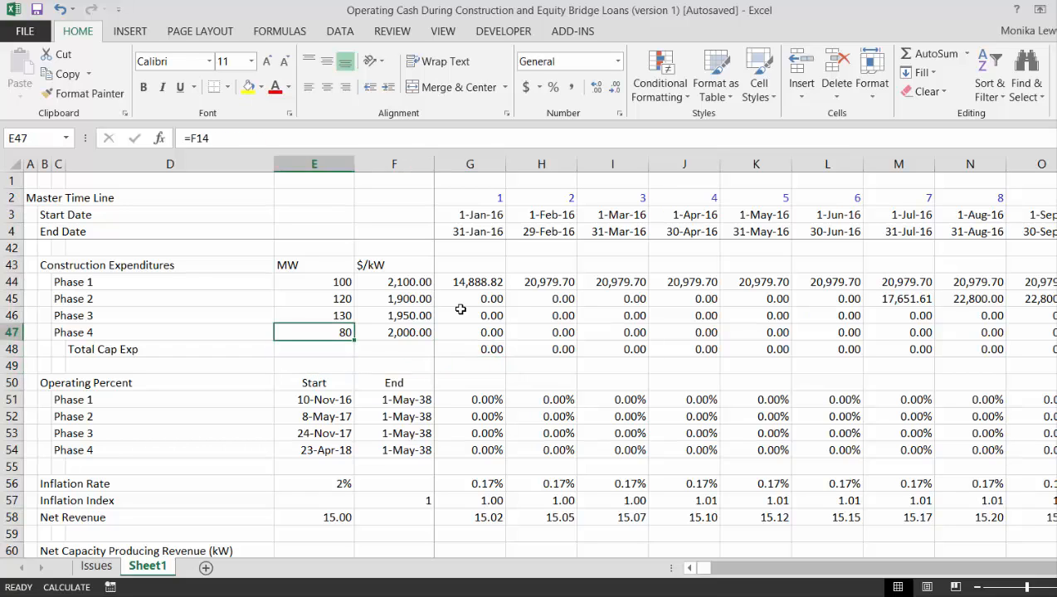
pyautogui.press('Right')
pyautogui.press('Right')
pyautogui.press('Down')
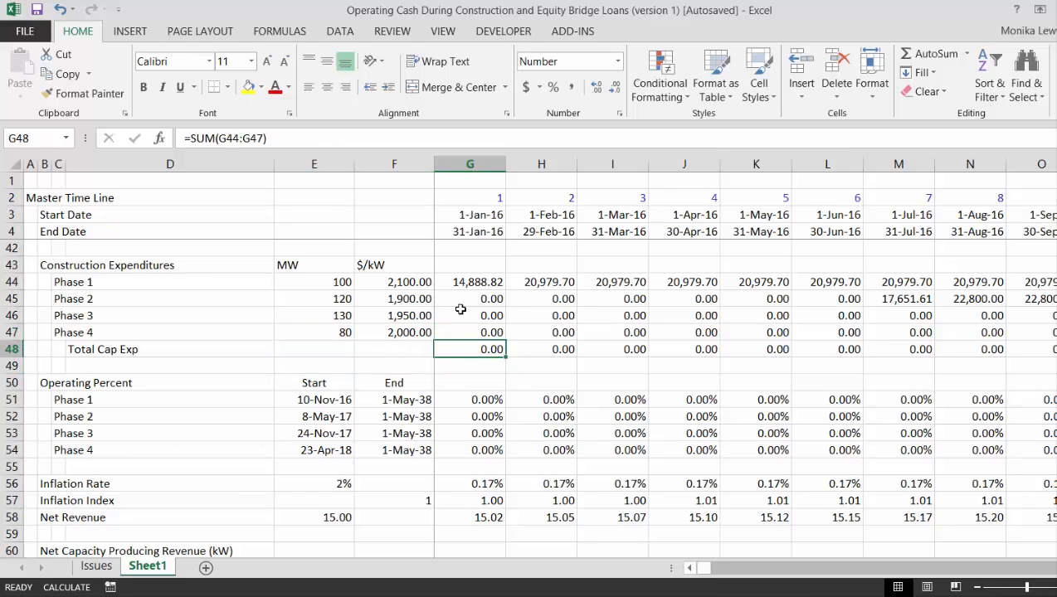
# Re-enter the first month's Total Cap Exp formula in G48 to recalculate the sheet.
pyautogui.press('F2')
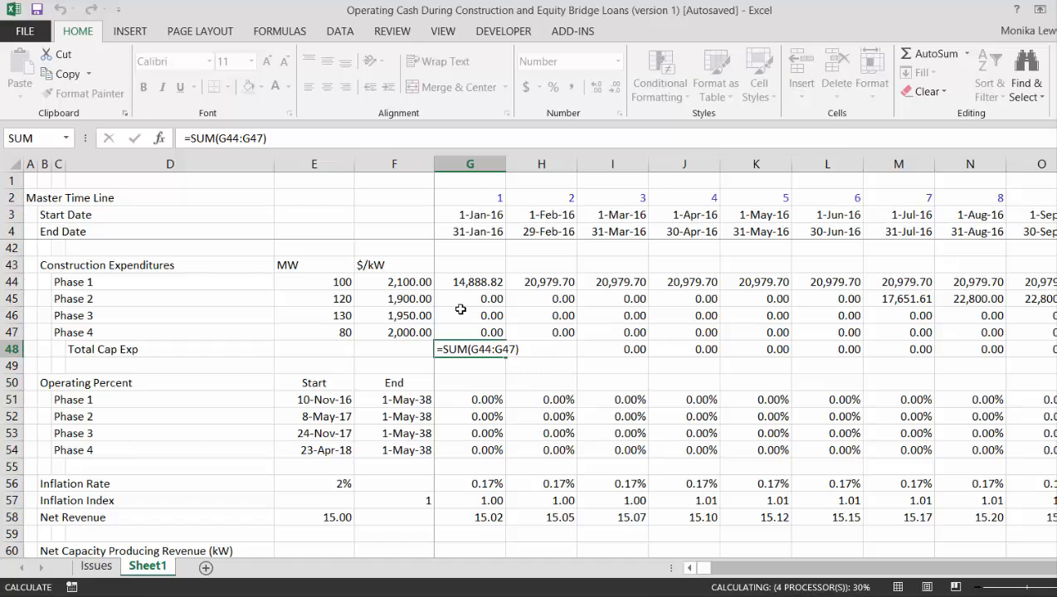
pyautogui.press('Return')
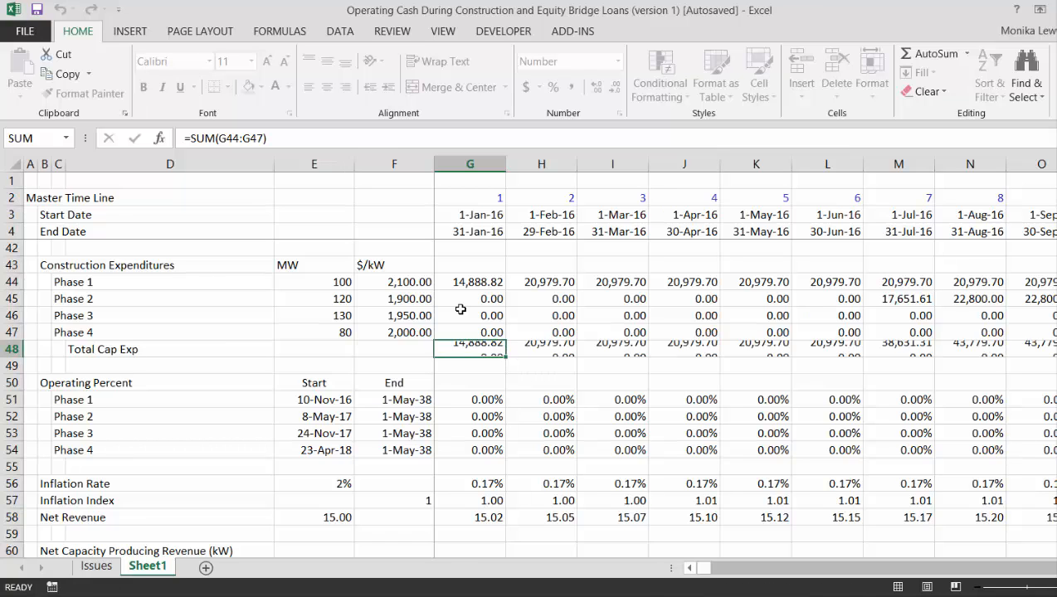
# Insert two blank rows at row 73, directly above the Pre-Commercial Cash Flow line.
pyautogui.press('Down')
pyautogui.press('Down')
pyautogui.press('Down')
pyautogui.press('Down')
pyautogui.press('Down')
pyautogui.press('Down')
pyautogui.press('Down')
pyautogui.press('Down')
pyautogui.press('Down')
pyautogui.press('Down')
pyautogui.press('Down')
pyautogui.press('Down')
pyautogui.press('Down')
pyautogui.press('Down')
pyautogui.press('Down')
pyautogui.press('Down')
pyautogui.press('Down')
pyautogui.press('Down')
pyautogui.press('Down')
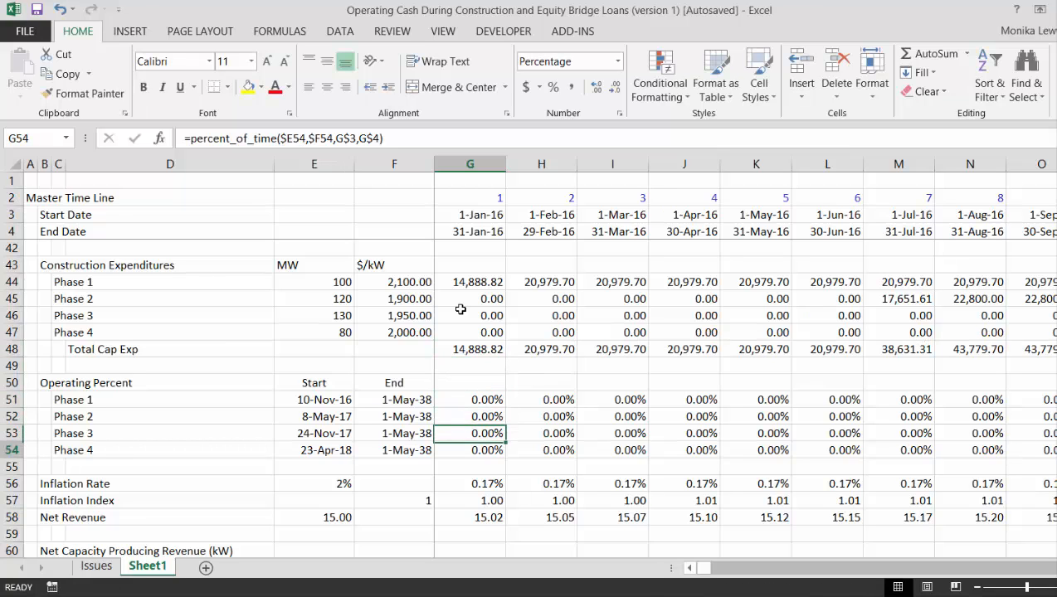
pyautogui.press('Down')
pyautogui.press('Down')
pyautogui.press('Down')
pyautogui.press('Down')
pyautogui.press('Down')
pyautogui.press('Down')
pyautogui.press('Down')
pyautogui.press('Down')
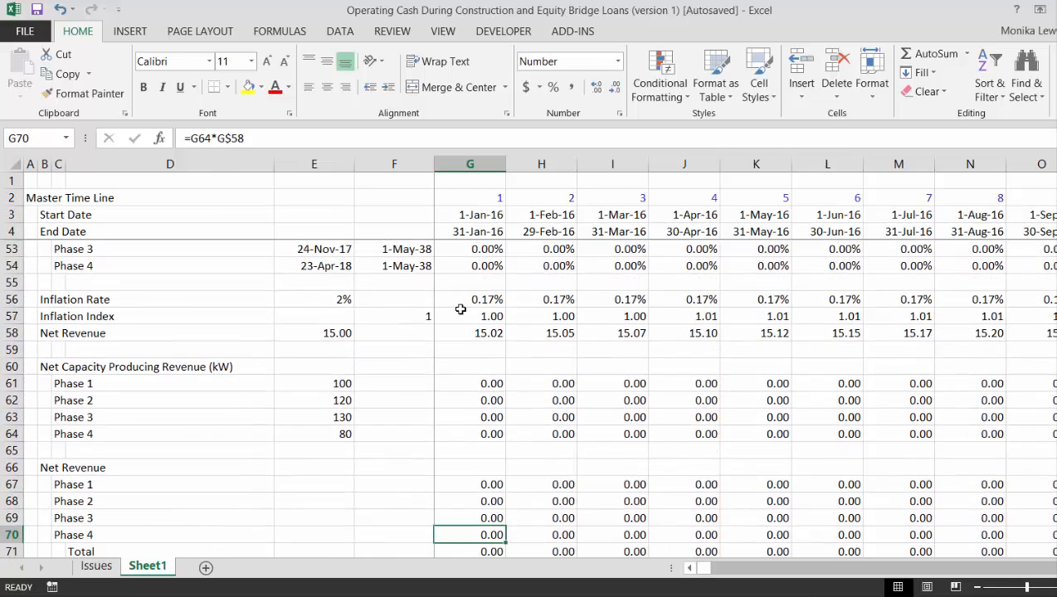
pyautogui.press('Up')
pyautogui.press('Up')
pyautogui.press('Up')
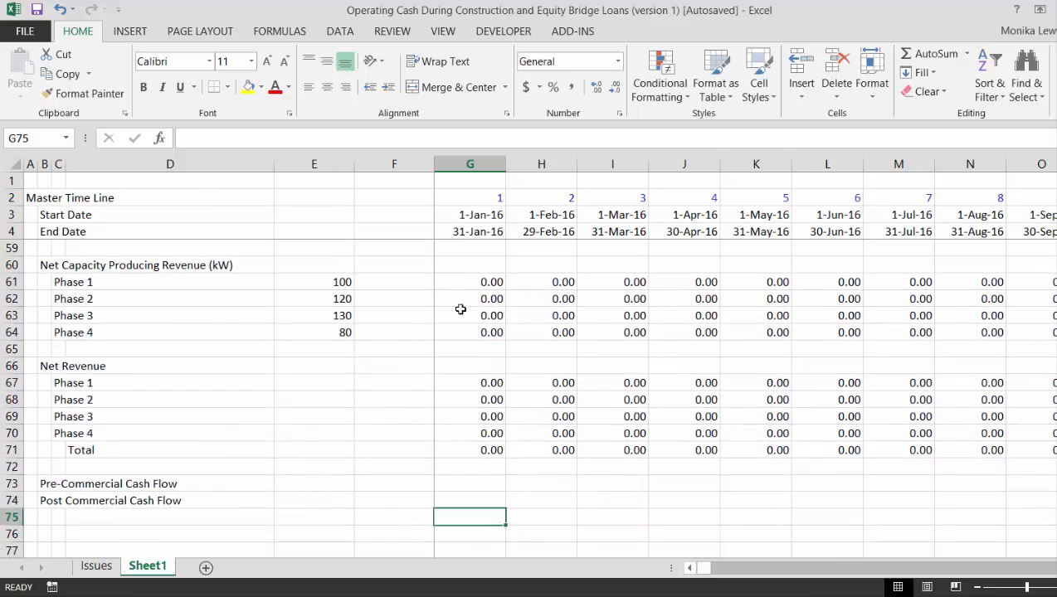
pyautogui.press('Left')
pyautogui.press('Left')
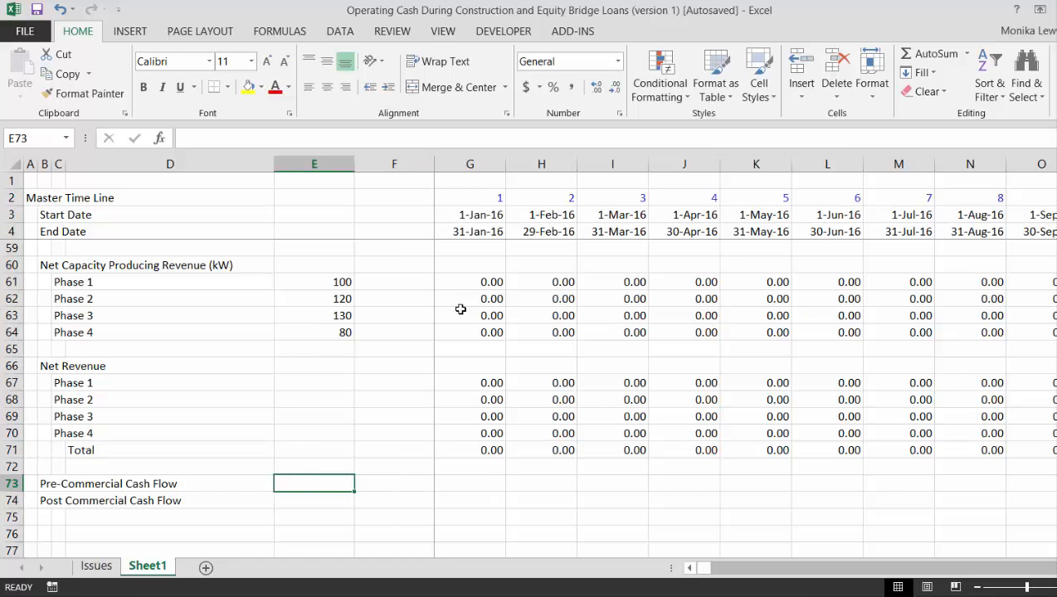
pyautogui.press('Right')
pyautogui.press('Right')
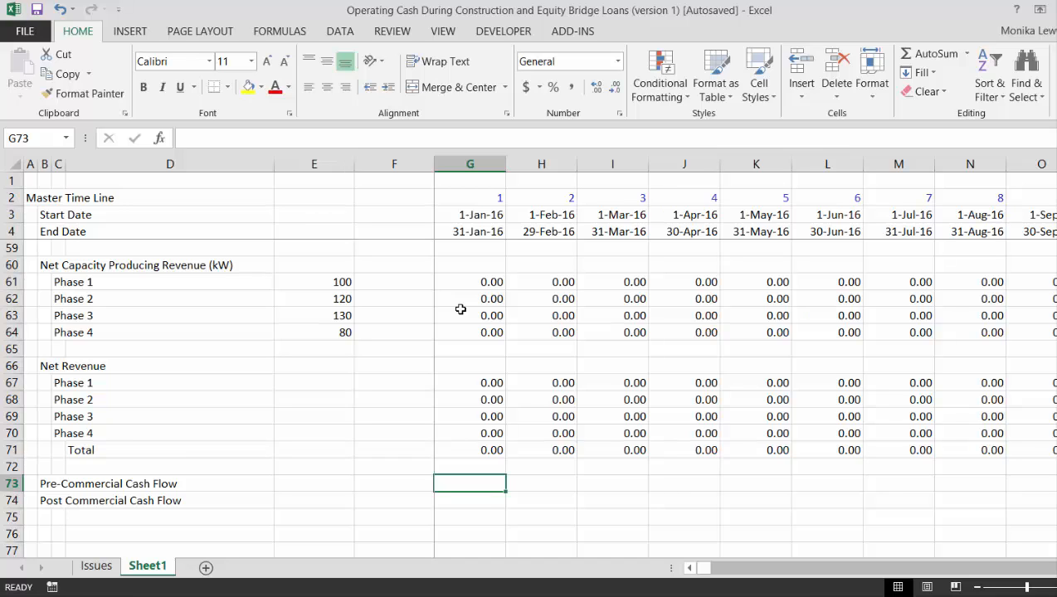
pyautogui.hotkey('shift', 'space')
pyautogui.hotkey('ctrl', 'shift', '=')
pyautogui.hotkey('ctrl', 'shift', '=')
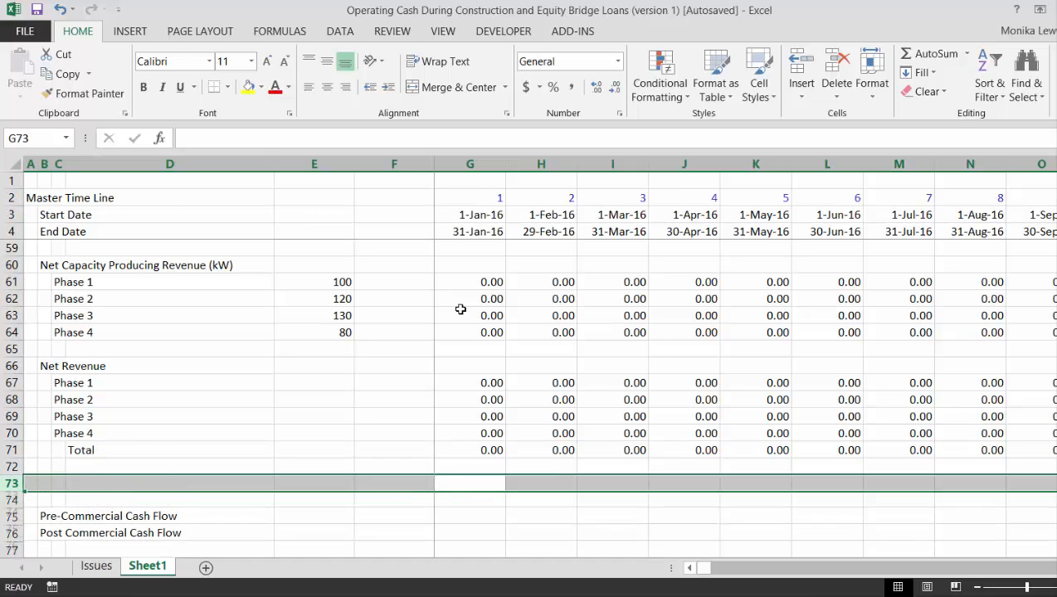
# Label the first inserted row Pre-tax Project Cash Flow in B73.
pyautogui.press('Left')
pyautogui.press('Left')
pyautogui.press('Left')
pyautogui.press('Left')
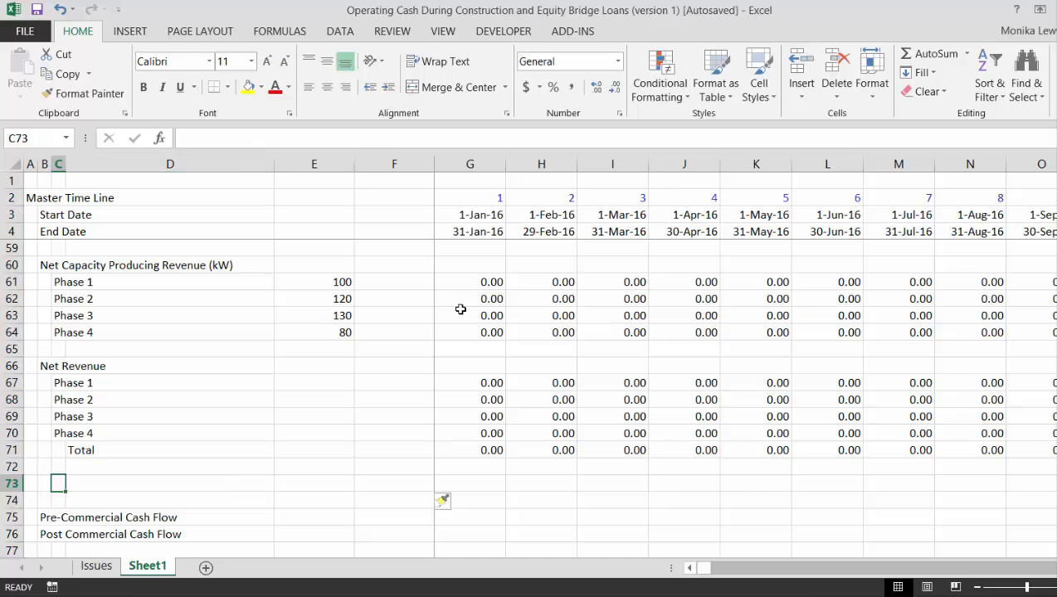
pyautogui.press('Right')
pyautogui.press('Left')
pyautogui.press('Left')
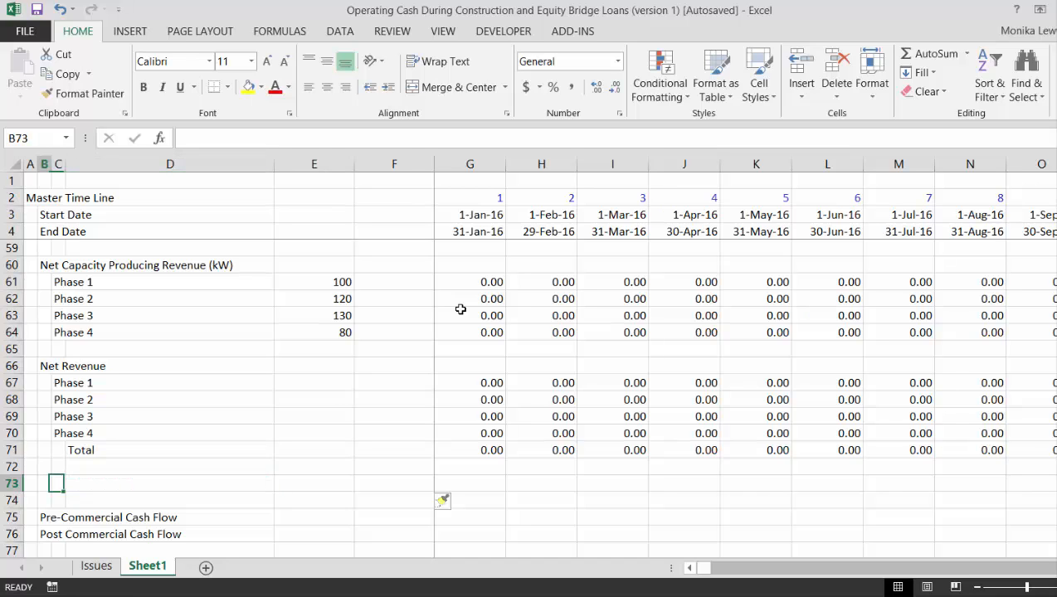
pyautogui.write('P')
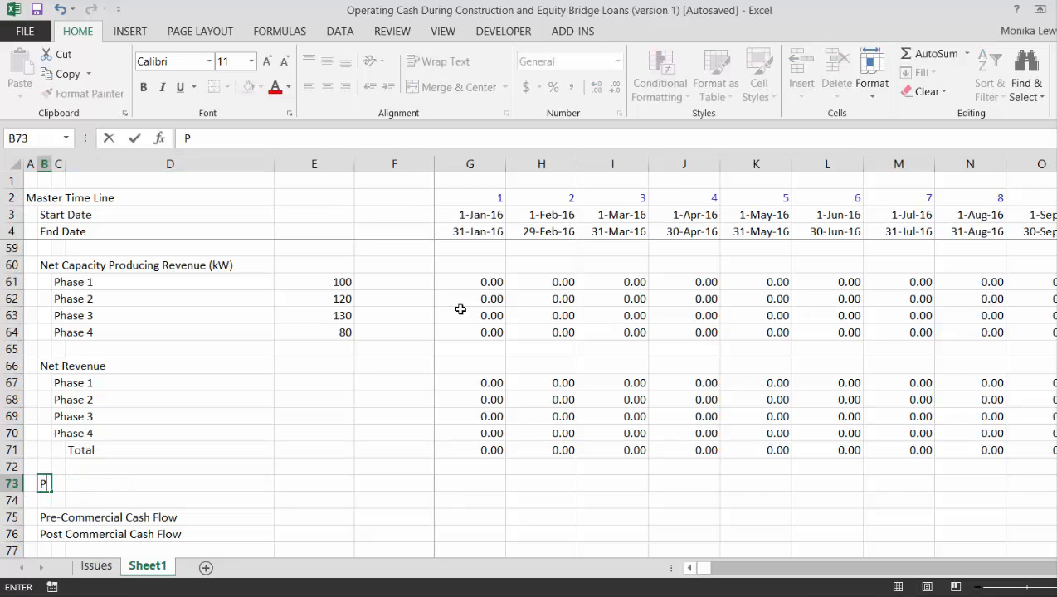
pyautogui.write('re-tax Project Cash Flow')
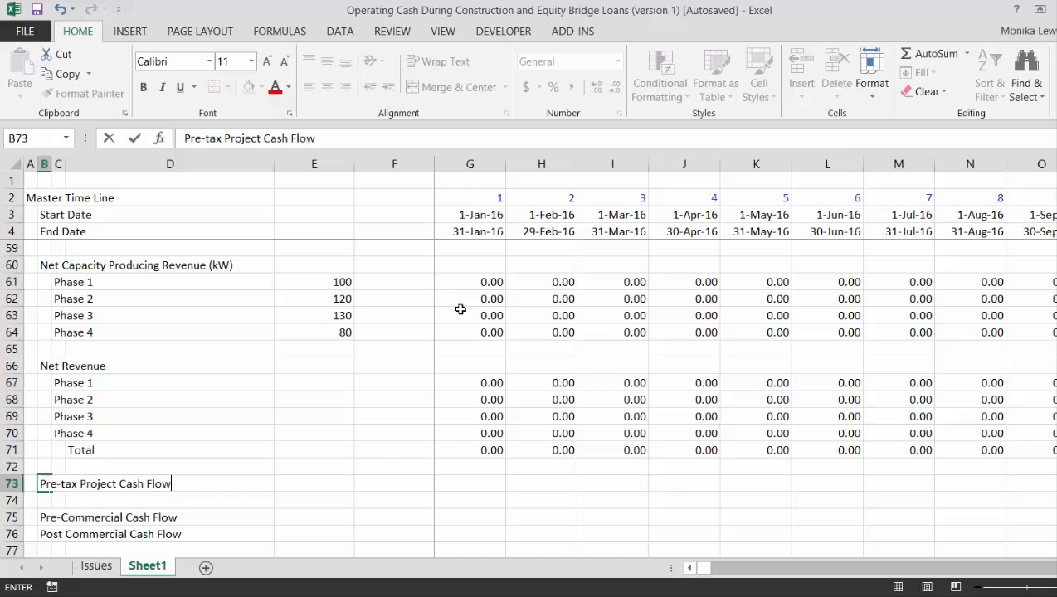
pyautogui.press('Return')
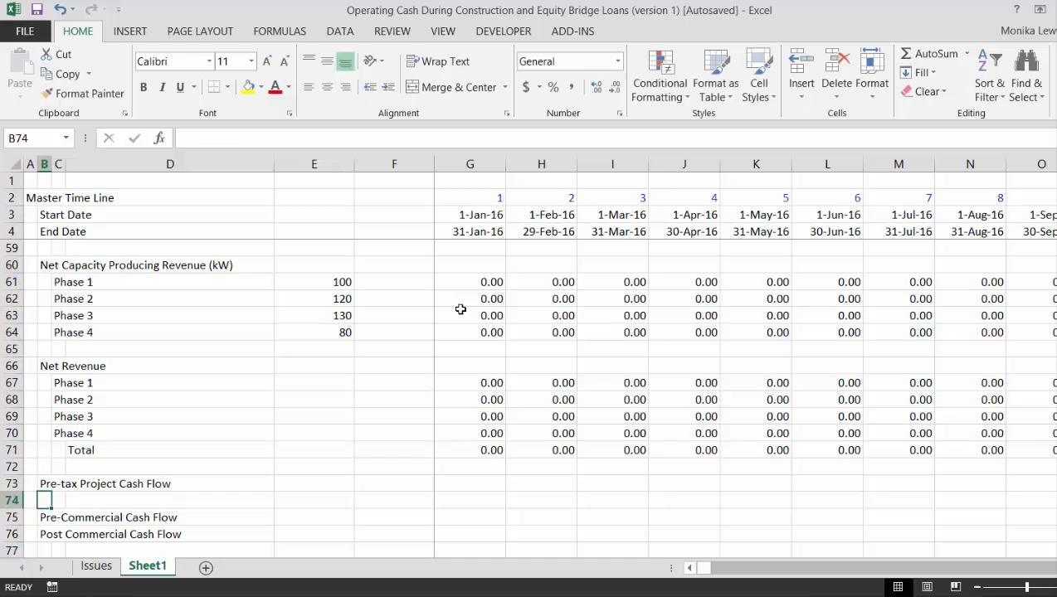
# Calculate Pre-tax Project Cash Flow in G73 as total net revenue minus Total Cap Exp, =G71-G48, and fill it across the timeline.
pyautogui.press('Up')
pyautogui.press('Right')
pyautogui.press('Right')
pyautogui.press('Right')
pyautogui.press('Right')
pyautogui.press('Right')
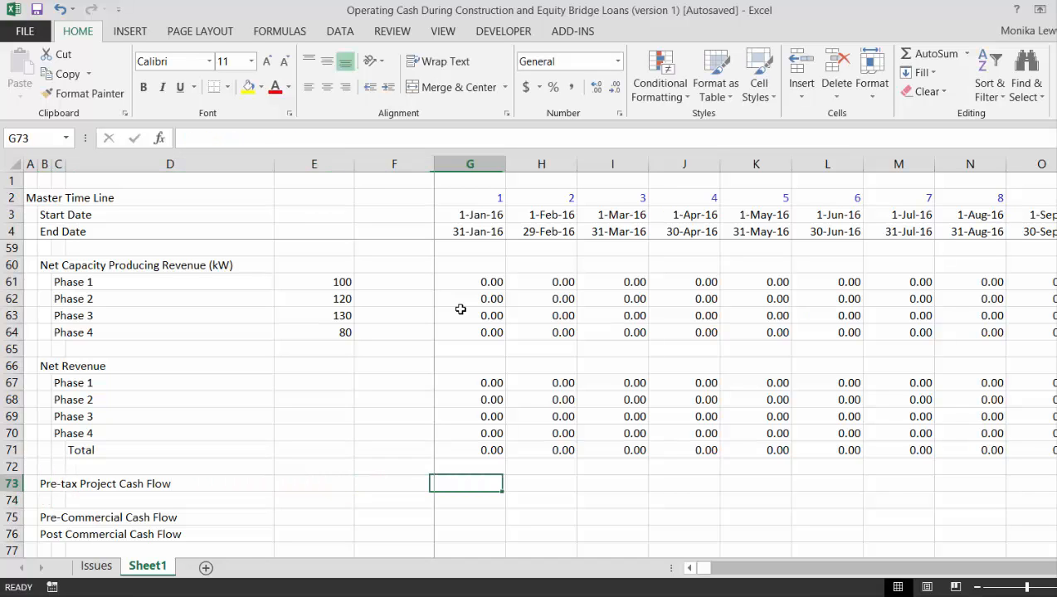
pyautogui.write('=')
pyautogui.press('Up')
pyautogui.press('Up')
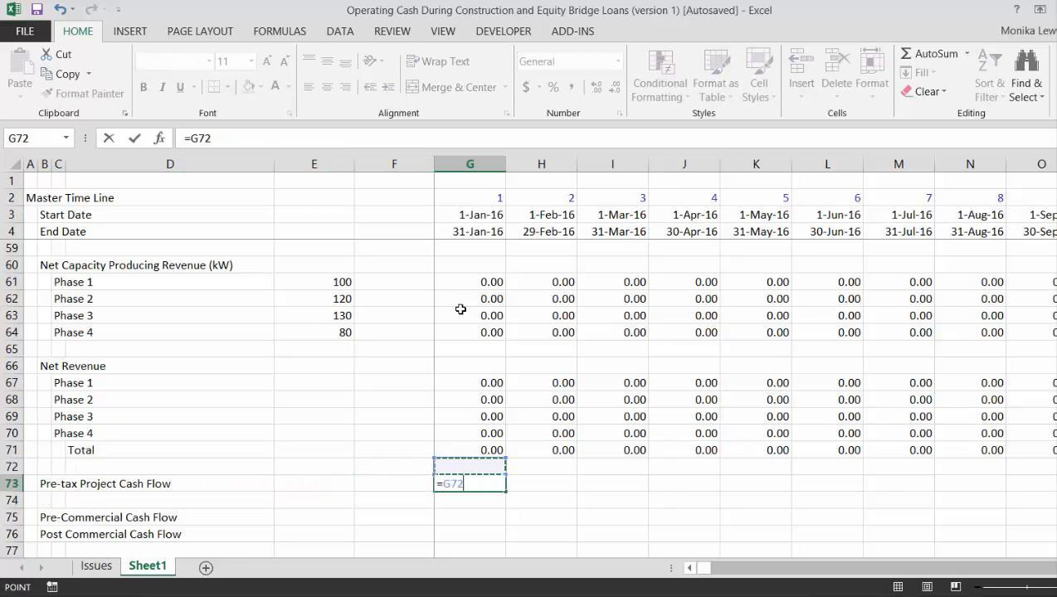
pyautogui.write('-')
pyautogui.press('Up')
pyautogui.press('Up')
pyautogui.press('Up')
pyautogui.press('Up')
pyautogui.press('Up')
pyautogui.press('Up')
pyautogui.press('Up')
pyautogui.press('Up')
pyautogui.press('Up')
pyautogui.press('Up')
pyautogui.press('Up')
pyautogui.press('Up')
pyautogui.press('Up')
pyautogui.press('Up')
pyautogui.press('Up')
pyautogui.press('Up')
pyautogui.press('Up')
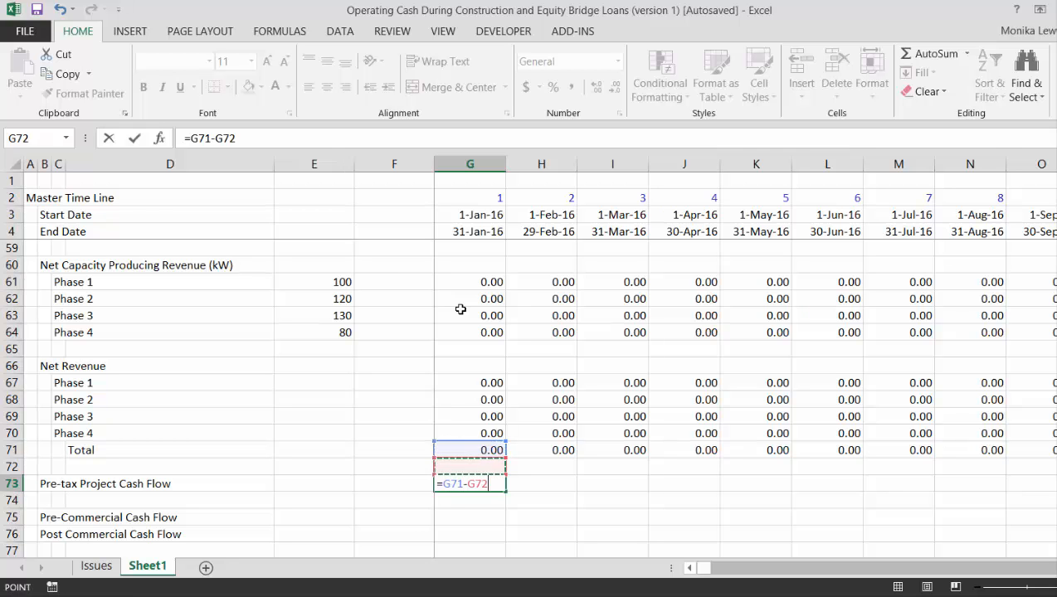
pyautogui.press('Up')
pyautogui.press('Up')
pyautogui.press('Up')
pyautogui.press('Up')
pyautogui.press('Up')
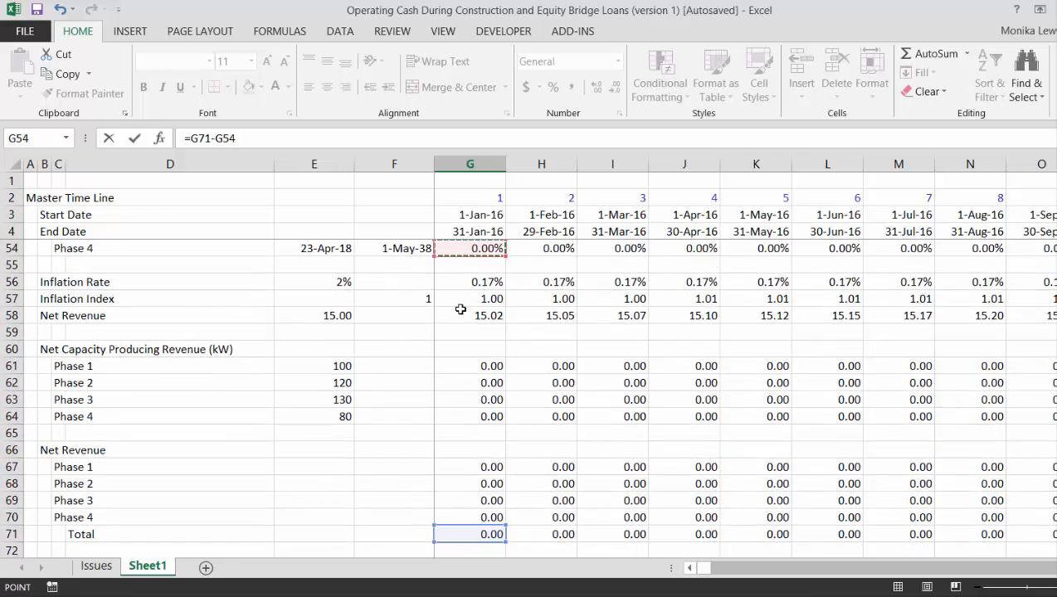
pyautogui.press('Up')
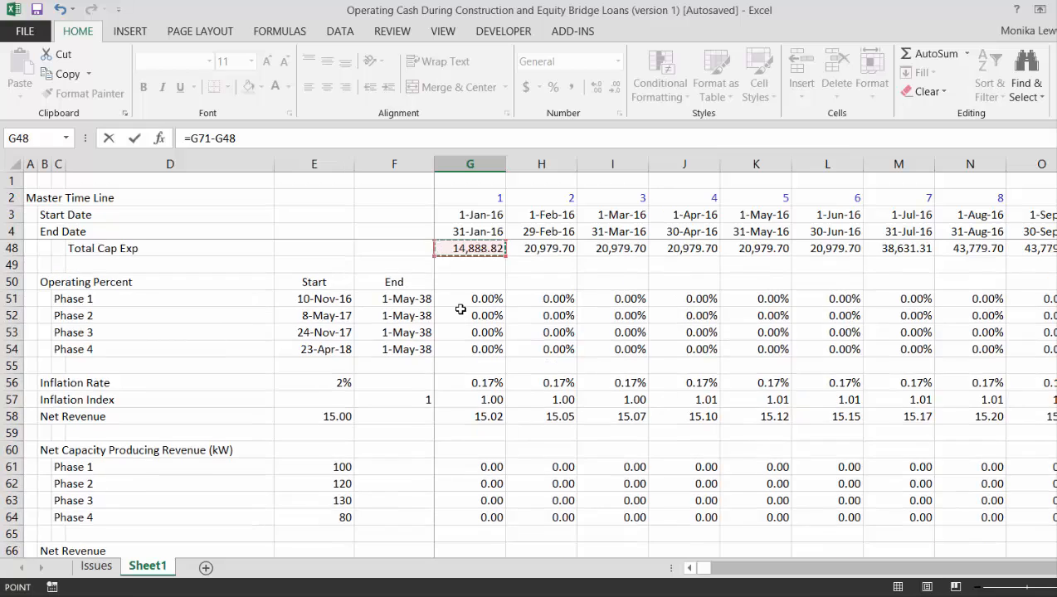
pyautogui.press('Down')
pyautogui.press('Up')
pyautogui.press('Up')
pyautogui.press('Down')
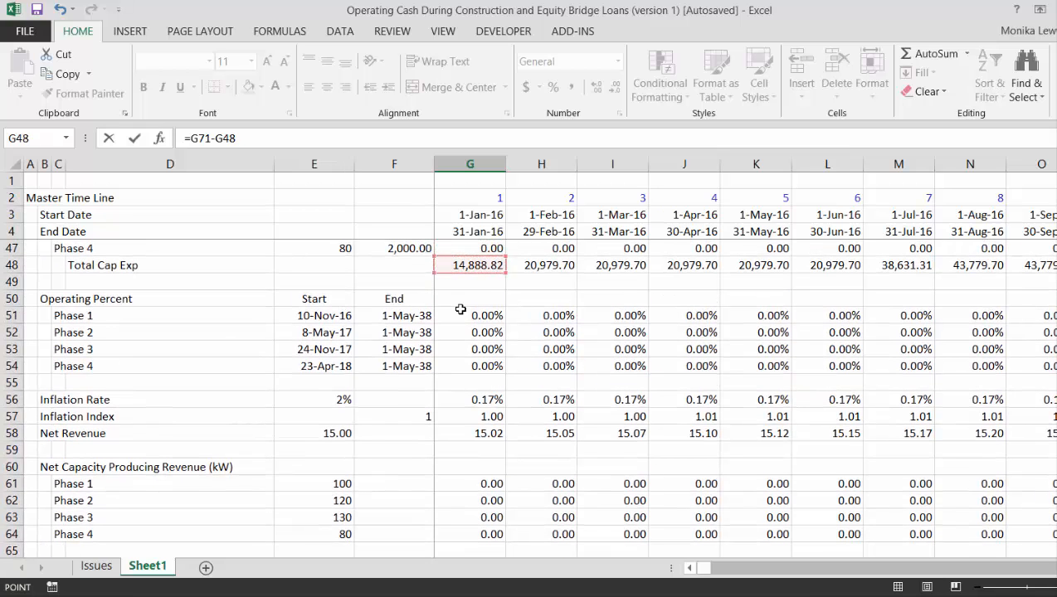
pyautogui.press('Return')
pyautogui.press('Up')
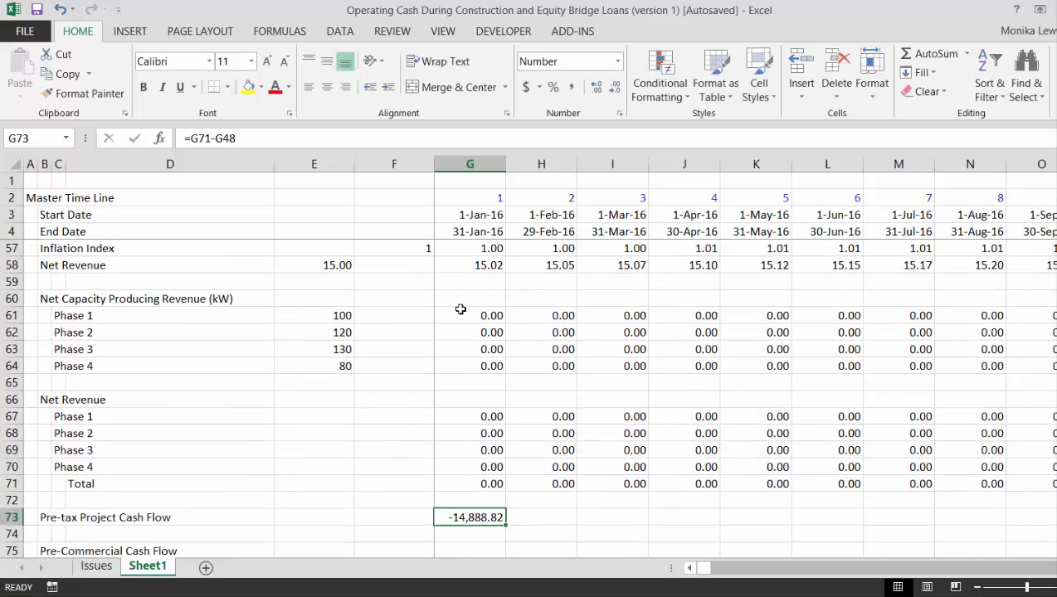
pyautogui.hotkey('ctrl', 'shift', 'Right')
pyautogui.hotkey('ctrl', 'r')
# Insert a new row at row 74, directly below Pre-tax Project Cash Flow.
pyautogui.press('Down')
pyautogui.press('Left')
pyautogui.press('Left')
pyautogui.press('Left')
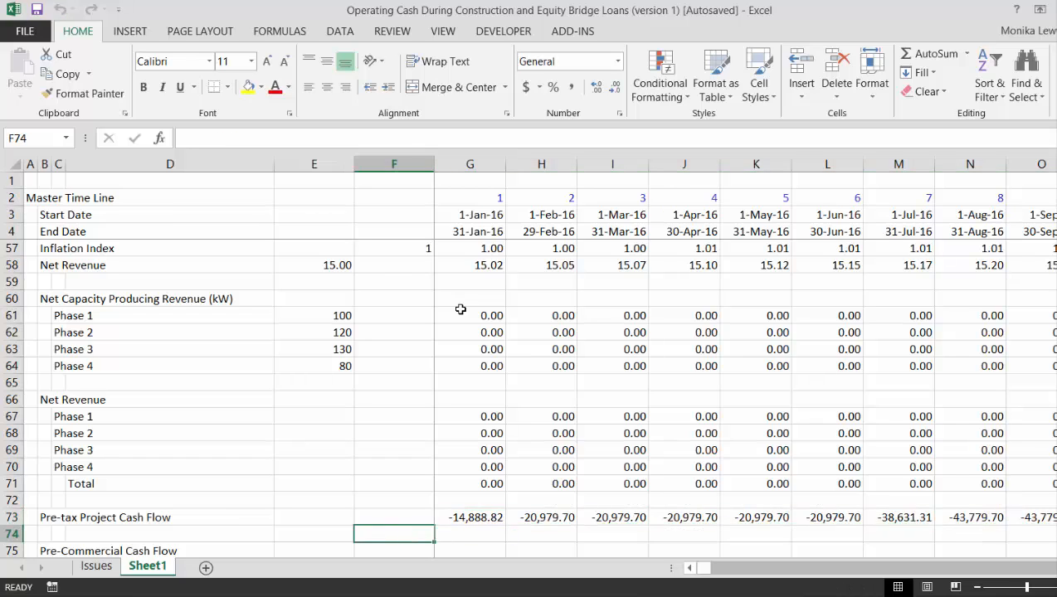
pyautogui.hotkey('shift', 'space')
pyautogui.hotkey('ctrl', '+')
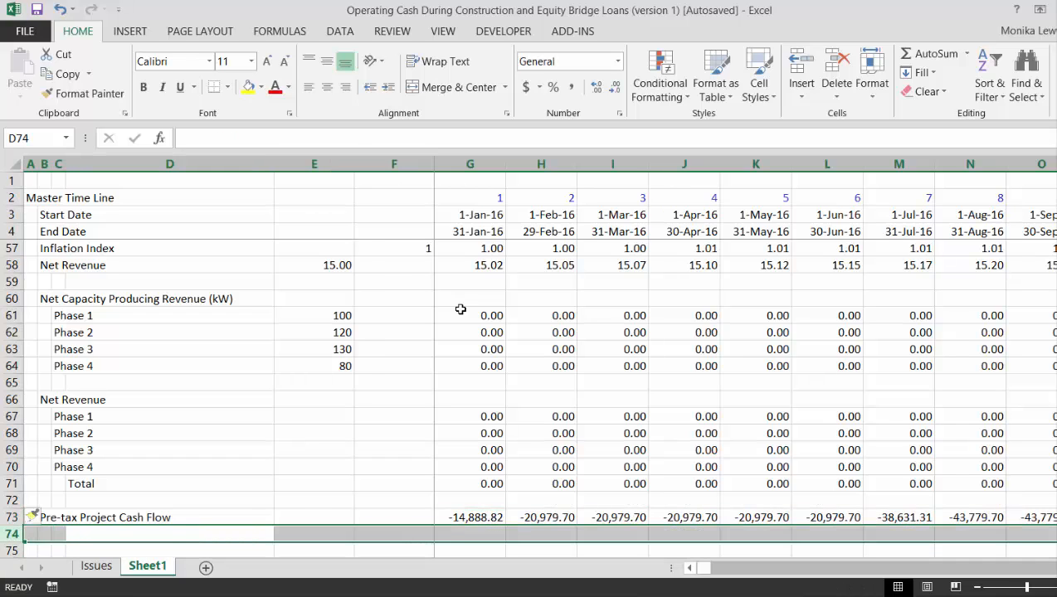
# Label the inserted row Pre-tax Project IRR in B74.
pyautogui.press('Left')
pyautogui.press('Left')
pyautogui.write('Pre-tax ')
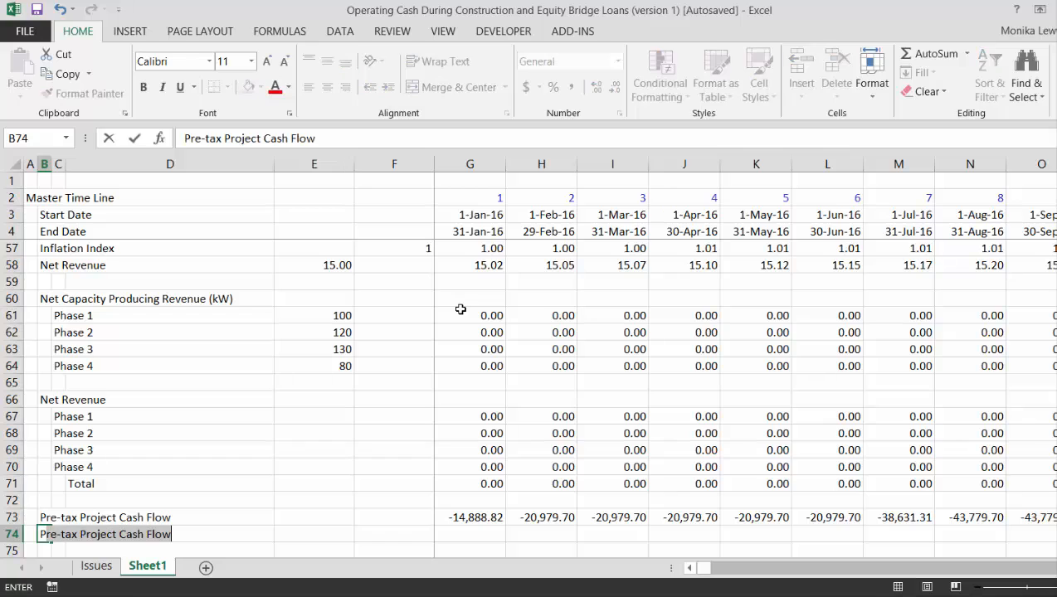
pyautogui.write('Pr')
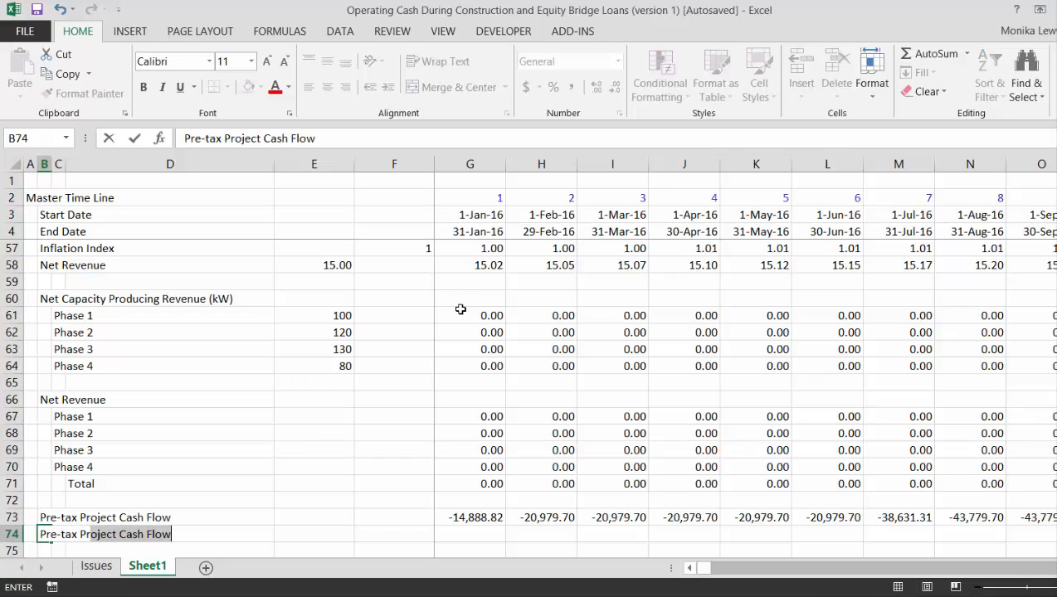
pyautogui.write('oject IRR')
pyautogui.hotkey('ctrl', 'Return')
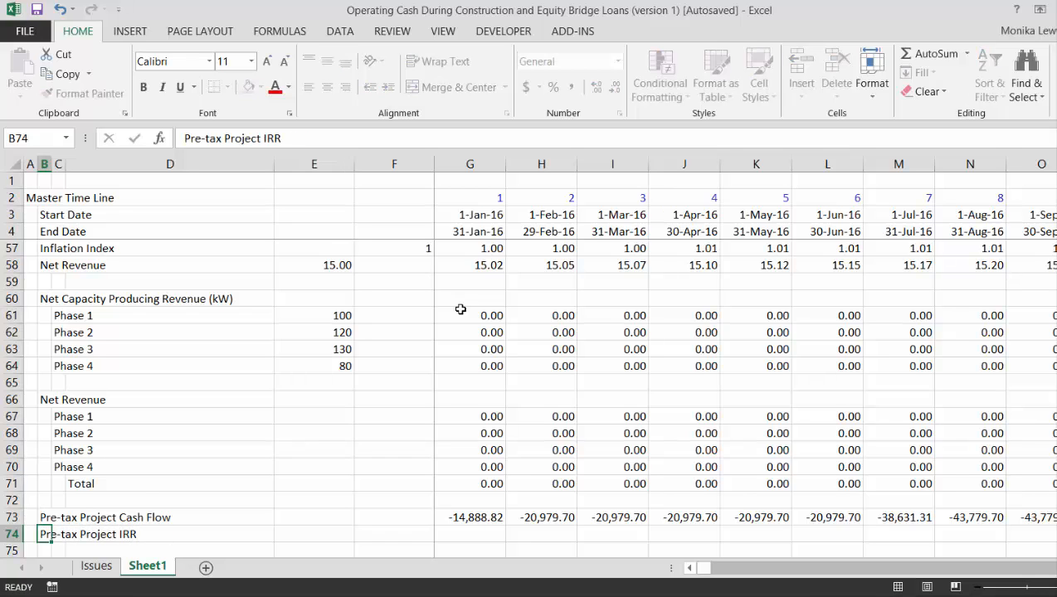
# Calculate the project IRR in E74 from the entire Pre-tax Project Cash Flow row with =IRR(73:73).
pyautogui.scroll(-1, 461, 310)
pyautogui.press('Right')
pyautogui.press('Right')
pyautogui.press('Right')
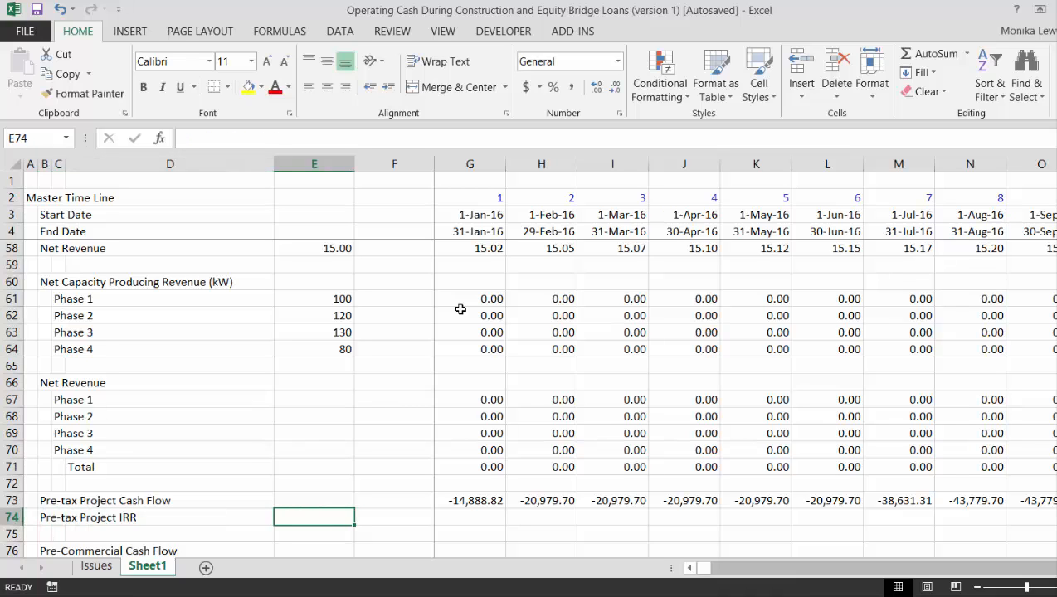
pyautogui.write('=irr(')
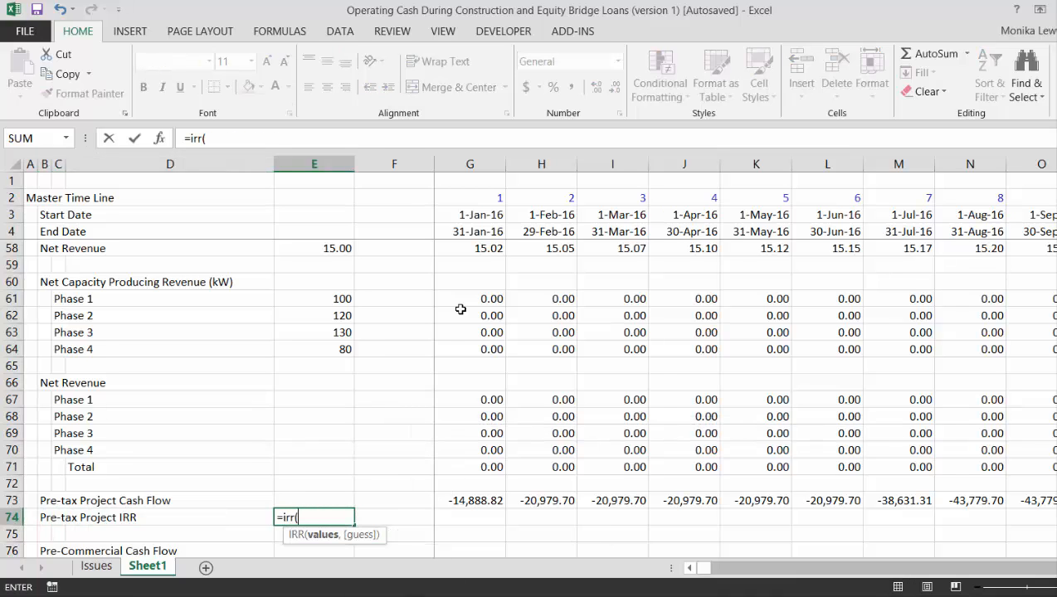
pyautogui.press('Up')
pyautogui.hotkey('shift', 'space')
pyautogui.write(')')
pyautogui.press('Return')
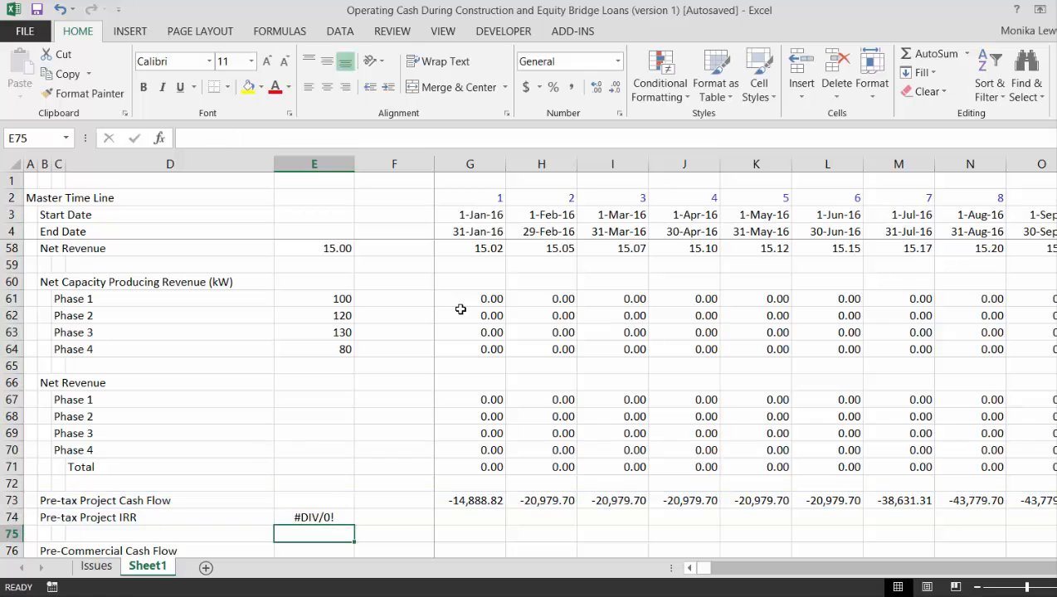
# Add a guess of 0.001 to the IRR formula in E74 and show the percentage with two decimals.
pyautogui.press('Up')
pyautogui.press('F2')
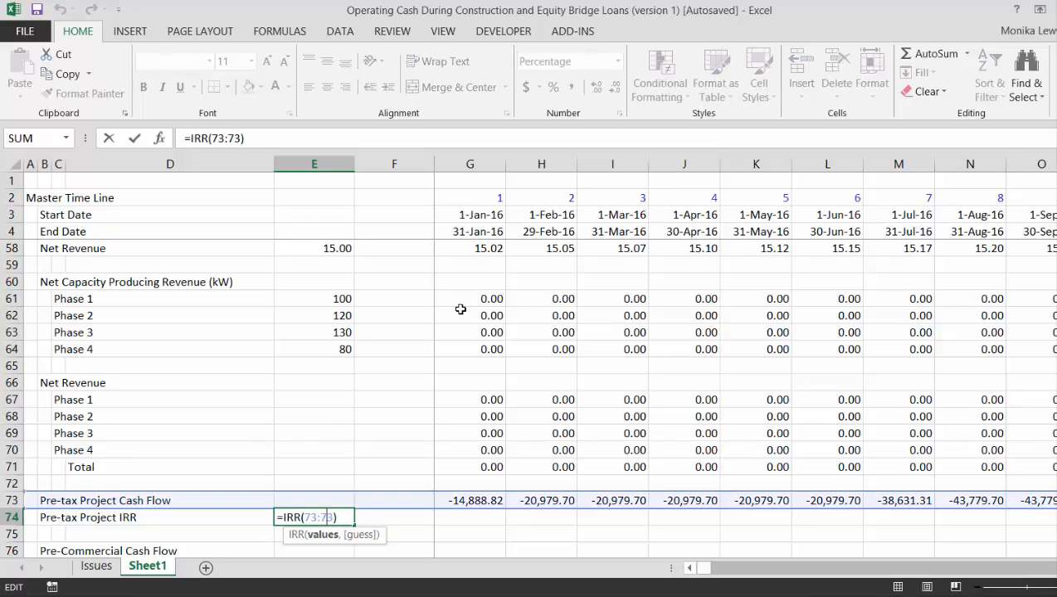
pyautogui.write(',.')
pyautogui.write('0.001')
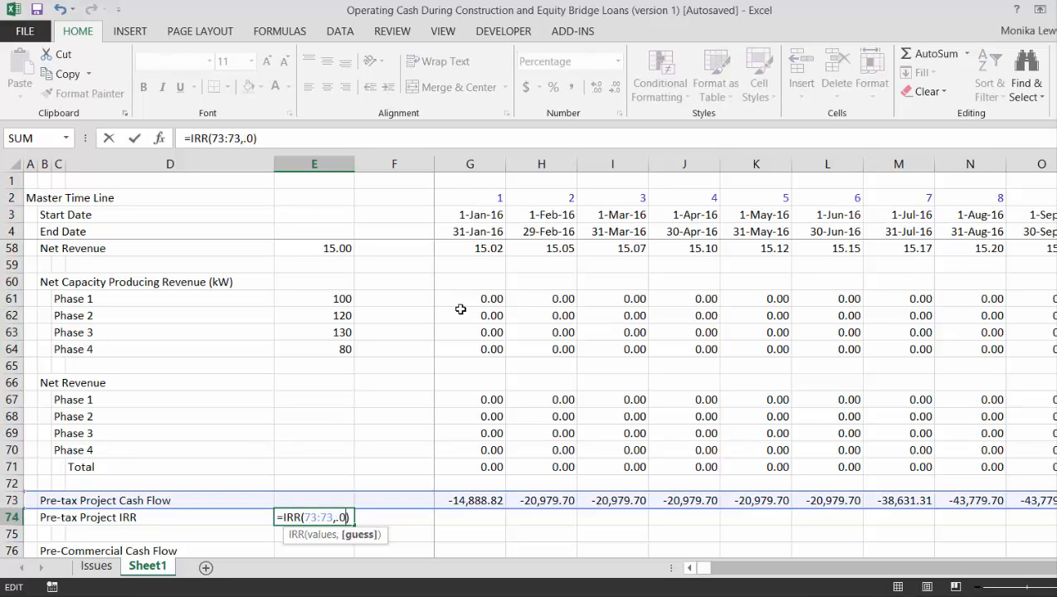
pyautogui.hotkey('ctrl', 'Return')
pyautogui.press('Up')
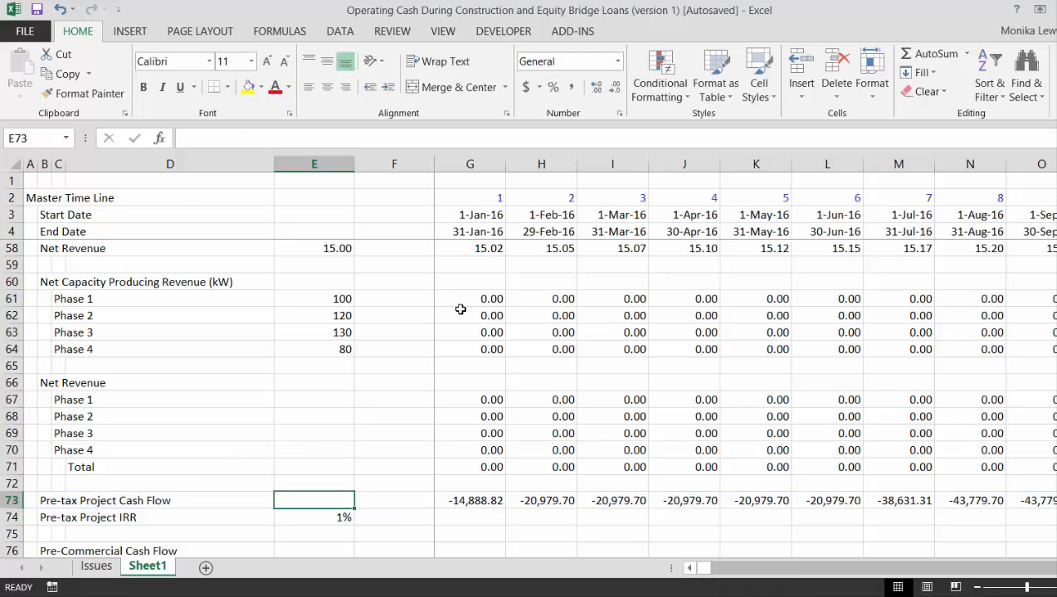
pyautogui.press('Down')
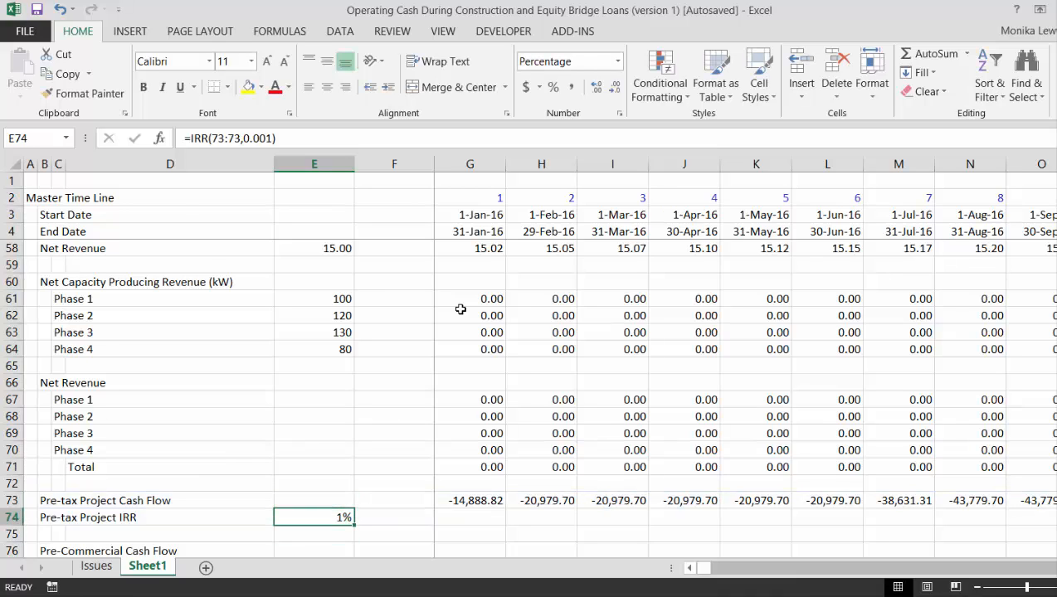
# Annualise the monthly Pre-tax Project IRR in F74 with =(E74+1)^12-1.
pyautogui.press('Right')
pyautogui.write('=(')
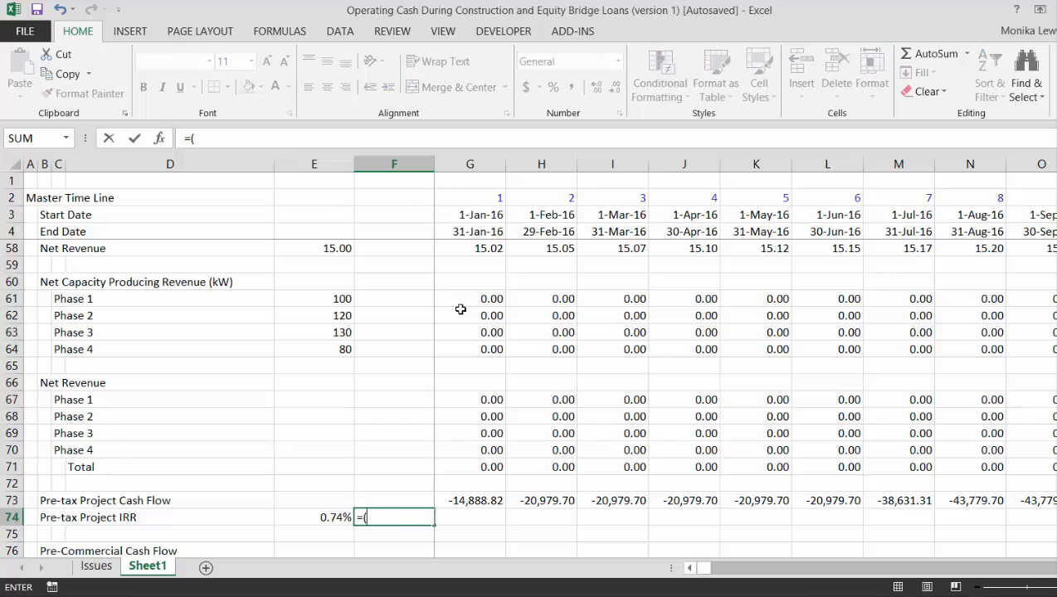
pyautogui.press('Left')
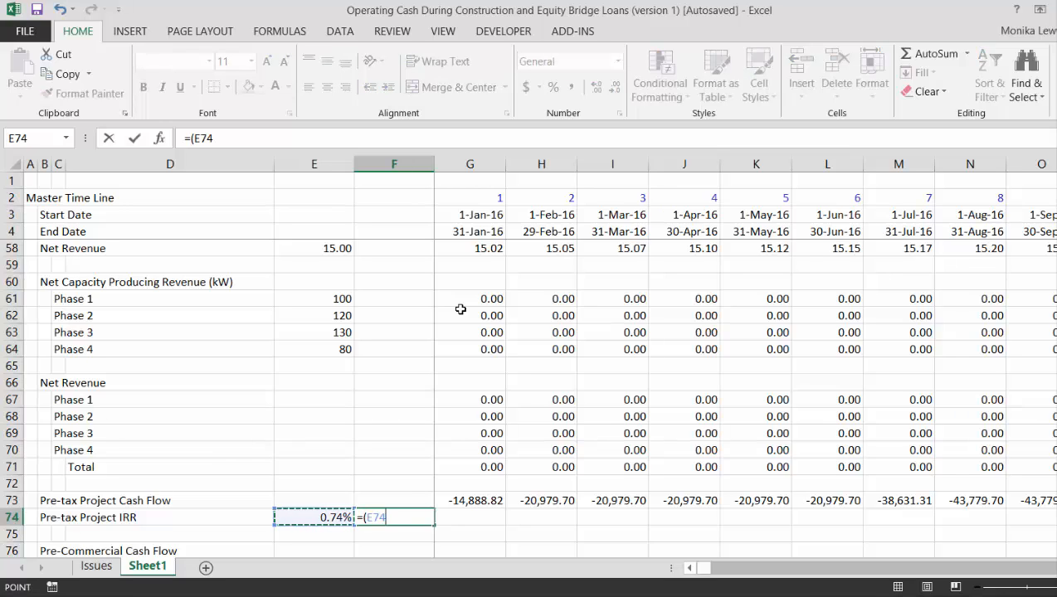
pyautogui.write('+1)^')
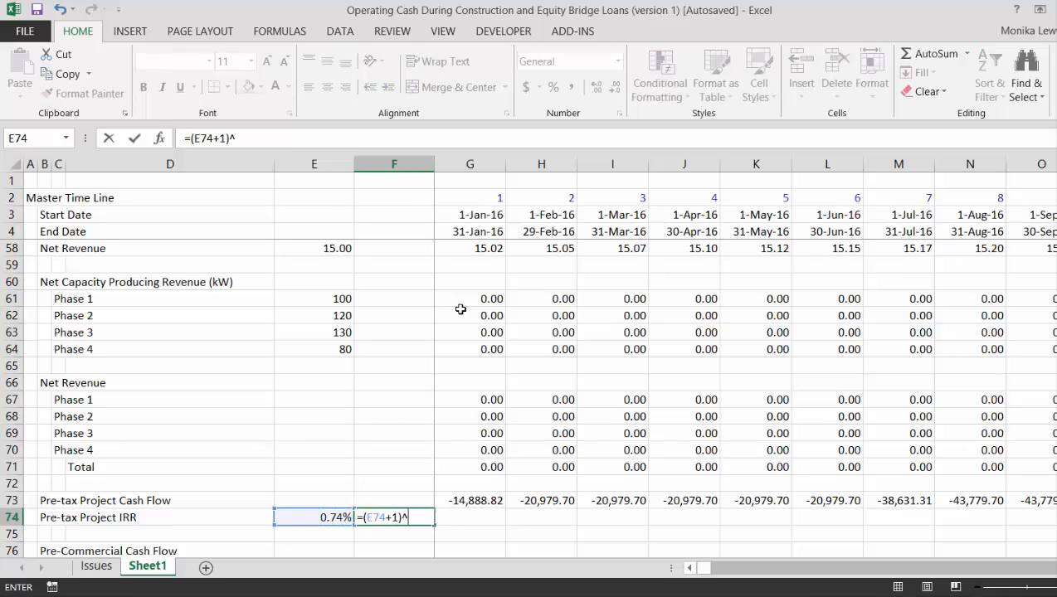
pyautogui.write('12-1')
pyautogui.press('Return')
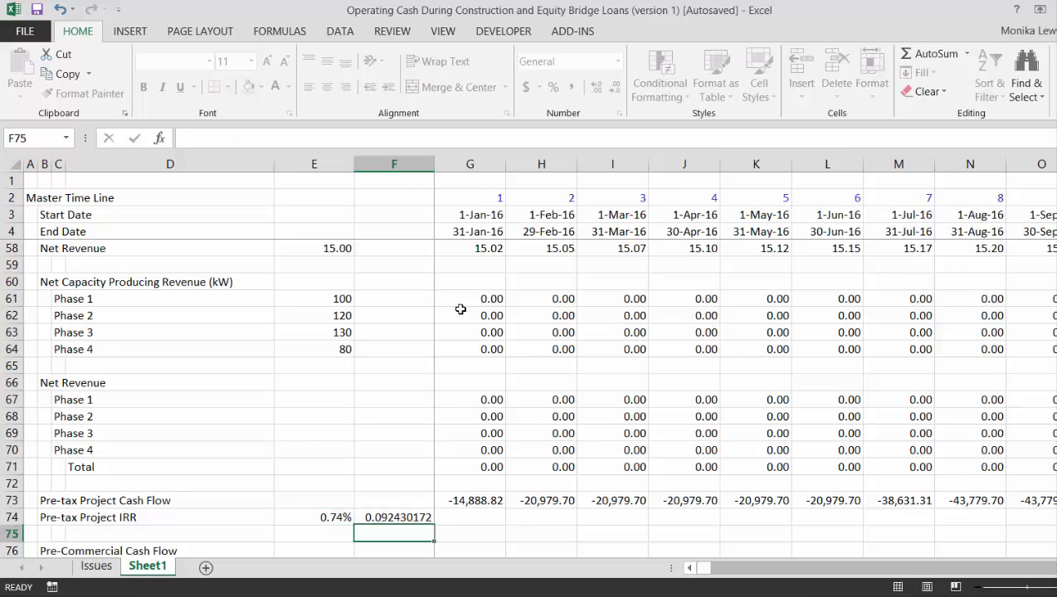
# Format the annualised IRR in F74 as a percentage with two decimals.
pyautogui.press('Up')
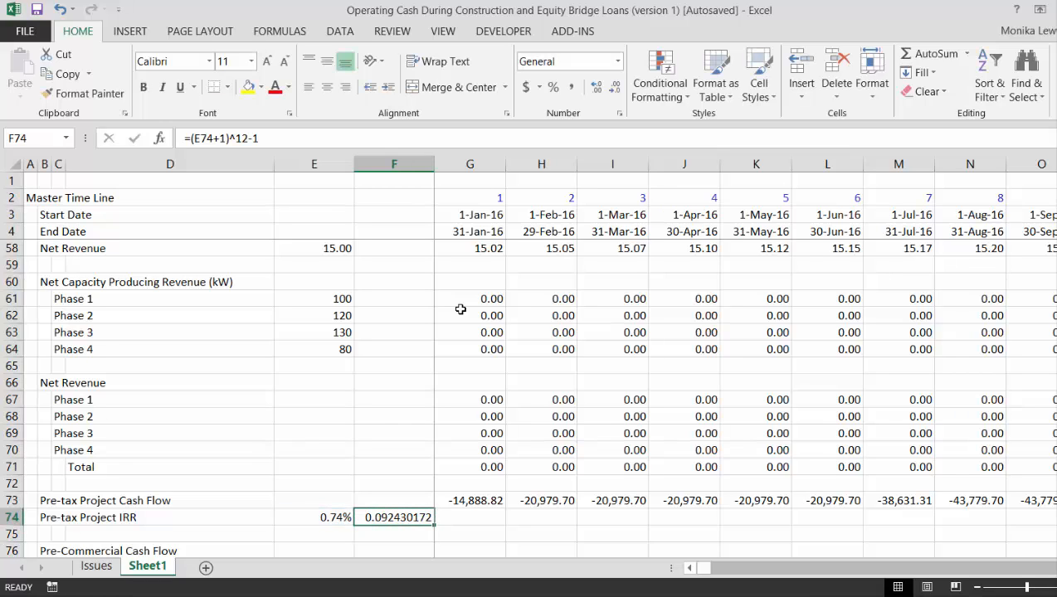
pyautogui.hotkey('ctrl', 'shift', '5')
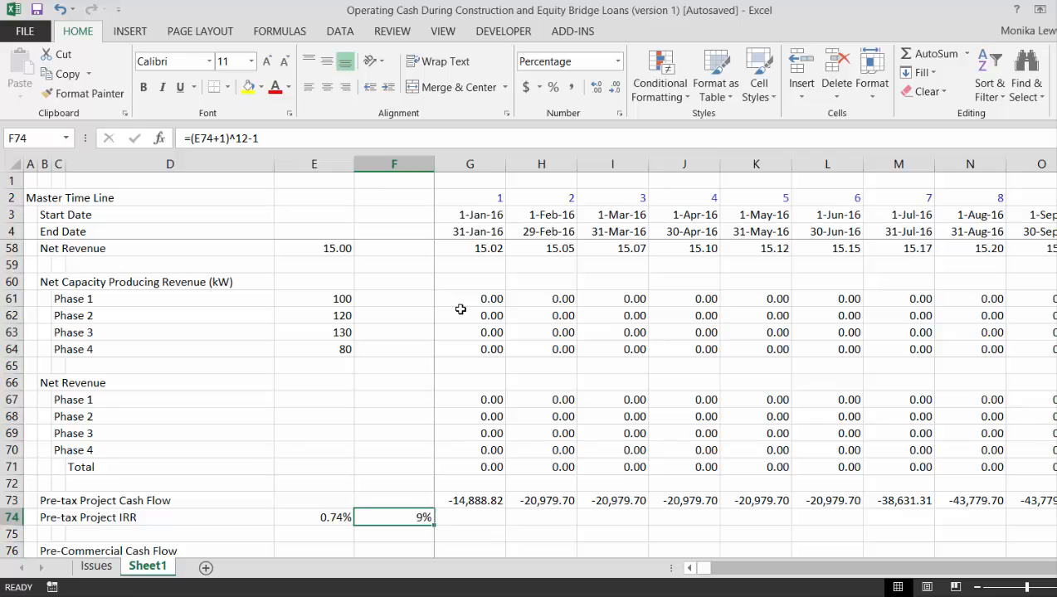
pyautogui.hotkey('ctrl', 'shift', 'd')
# Set Net Cash Flow per kW/Month in E23 to 13.
pyautogui.press('Up')
pyautogui.press('Up')
pyautogui.press('Up')
pyautogui.press('Up')
pyautogui.press('Up')
pyautogui.press('Up')
pyautogui.press('Up')
pyautogui.press('Up')
pyautogui.press('Up')
pyautogui.press('Up')
pyautogui.press('Up')
pyautogui.press('Up')
pyautogui.press('Up')
pyautogui.press('Up')
pyautogui.press('Up')
pyautogui.press('Up')
pyautogui.press('Up')
pyautogui.press('Up')
pyautogui.press('Up')
pyautogui.press('Up')
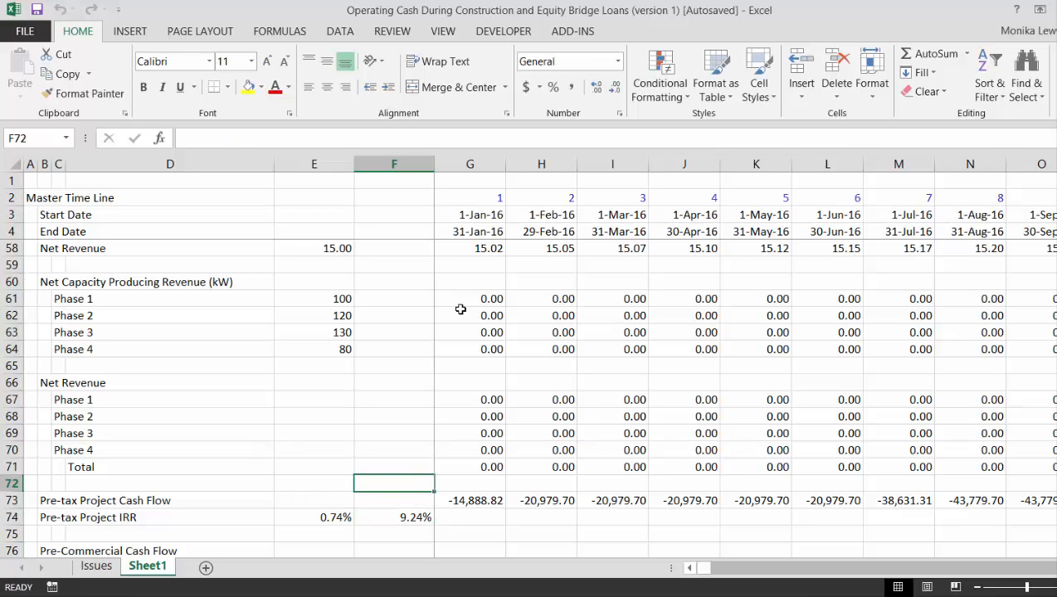
pyautogui.press('Up')
pyautogui.press('Up')
pyautogui.press('Up')
pyautogui.press('Up')
pyautogui.press('Up')
pyautogui.press('Up')
pyautogui.press('Up')
pyautogui.press('Up')
pyautogui.press('Up')
pyautogui.press('Up')
pyautogui.press('Up')
pyautogui.press('Up')
pyautogui.press('Up')
pyautogui.press('Up')
pyautogui.press('Up')
pyautogui.press('Up')
pyautogui.press('Up')
pyautogui.press('Up')
pyautogui.press('Up')
pyautogui.press('Up')
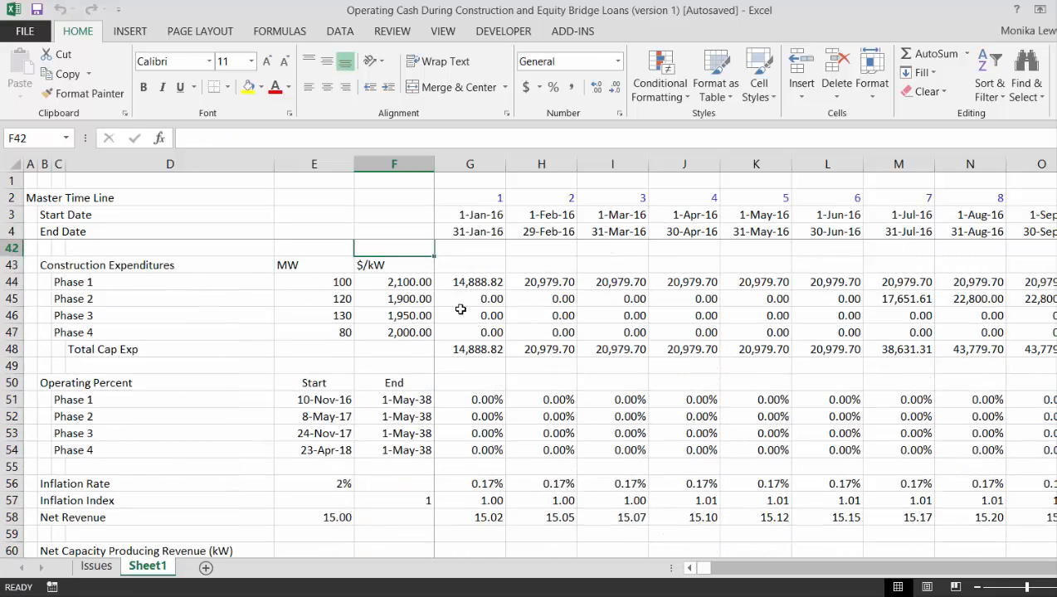
pyautogui.press('Up')
pyautogui.press('Up')
pyautogui.press('Up')
pyautogui.press('Up')
pyautogui.press('Up')
pyautogui.press('Up')
pyautogui.press('Up')
pyautogui.press('Up')
pyautogui.press('Up')
pyautogui.press('Up')
pyautogui.press('Up')
pyautogui.press('Up')
pyautogui.press('Up')
pyautogui.press('Up')
pyautogui.press('Up')
pyautogui.press('Up')
pyautogui.press('Up')
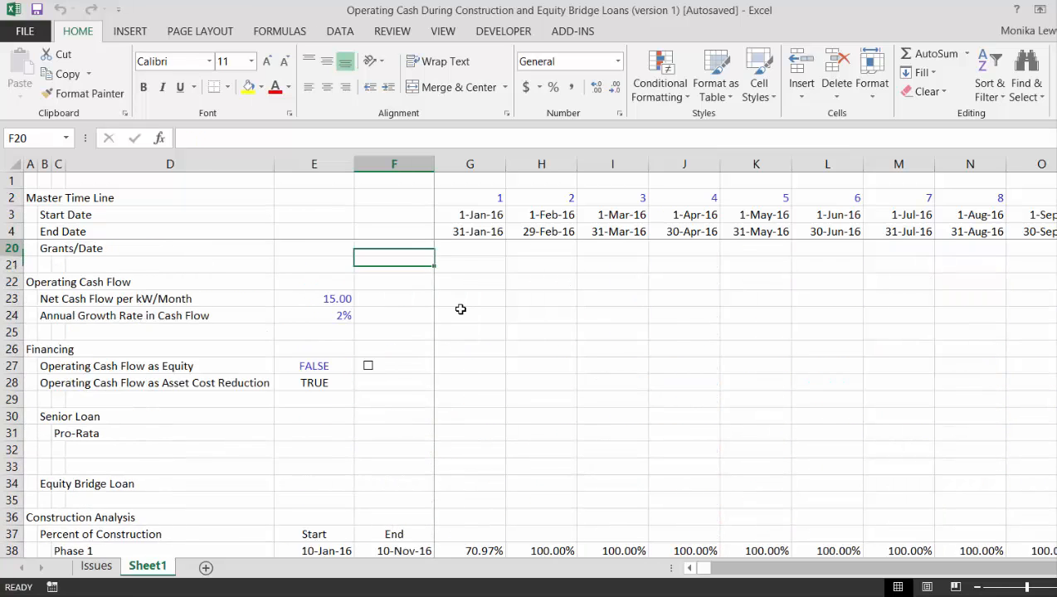
pyautogui.press('Up')
pyautogui.press('Down')
pyautogui.press('Down')
pyautogui.press('Down')
pyautogui.press('Down')
pyautogui.press('Down')
pyautogui.press('Down')
pyautogui.press('Down')
pyautogui.press('Down')
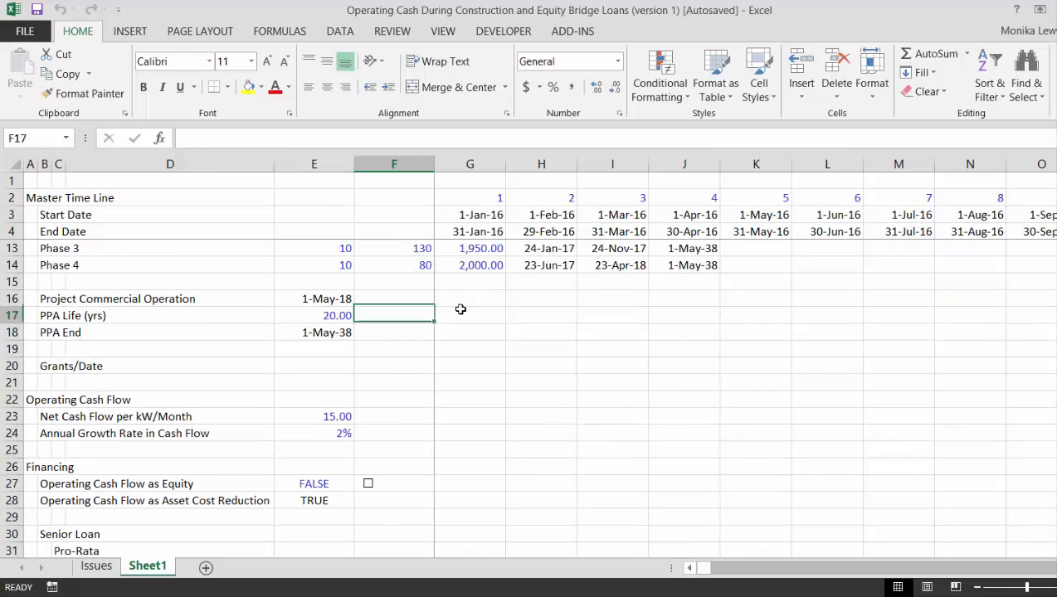
pyautogui.press('Down')
pyautogui.press('Down')
pyautogui.press('Left')
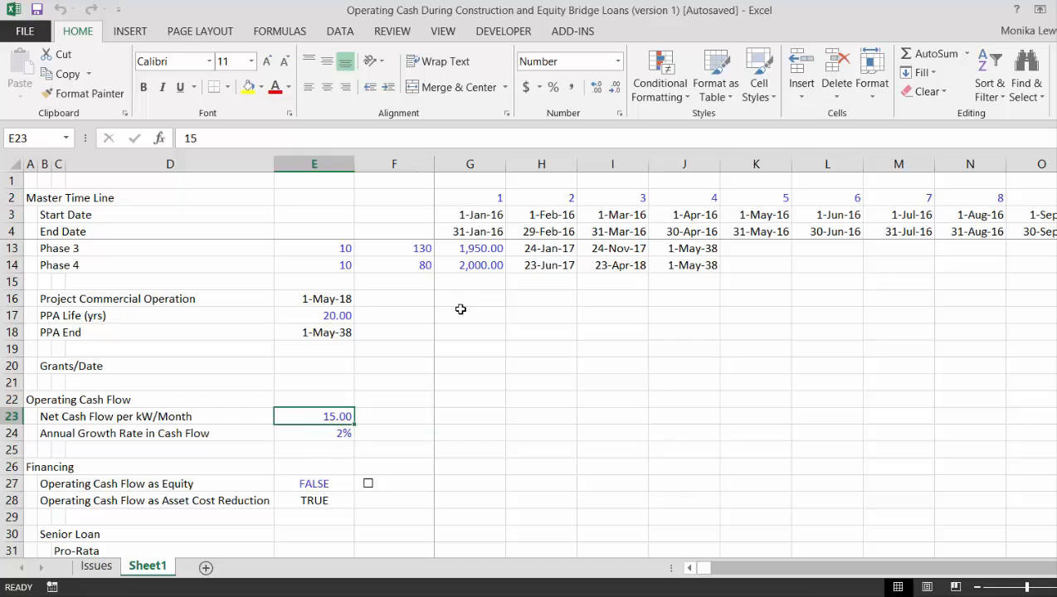
pyautogui.write('1')
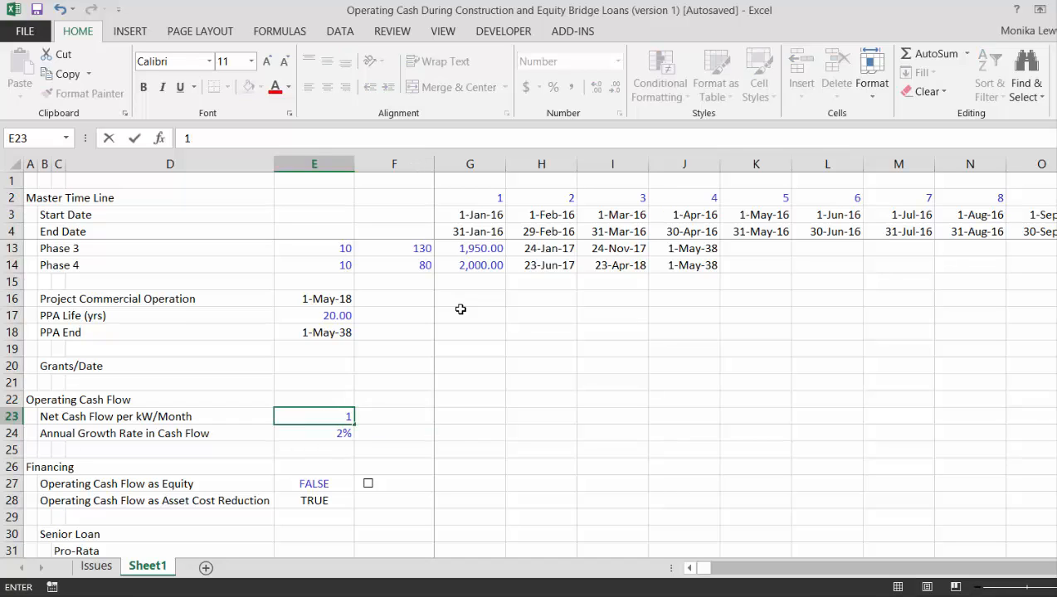
pyautogui.press('Return')
# Check the monthly and annualised Pre-tax Project IRR in row 74 for the new net cash flow.
pyautogui.press('Down')
pyautogui.press('Down')
pyautogui.press('Down')
pyautogui.press('Down')
pyautogui.press('Down')
pyautogui.press('Down')
pyautogui.press('Down')
pyautogui.press('Down')
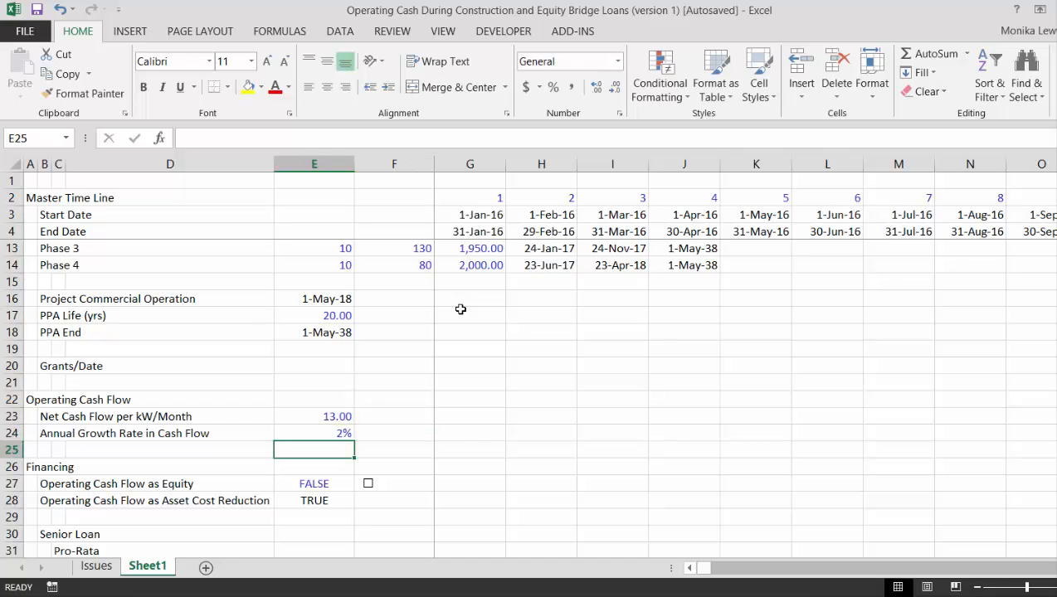
pyautogui.press('Down')
pyautogui.press('Down')
pyautogui.press('Down')
pyautogui.press('Down')
pyautogui.press('Down')
pyautogui.press('Down')
pyautogui.press('Down')
pyautogui.press('Down')
pyautogui.press('Down')
pyautogui.press('Down')
pyautogui.press('Down')
pyautogui.press('Down')
pyautogui.press('Down')
pyautogui.press('Down')
pyautogui.press('Down')
pyautogui.press('Down')
pyautogui.press('Down')
pyautogui.press('Down')
pyautogui.press('Down')
pyautogui.press('Down')
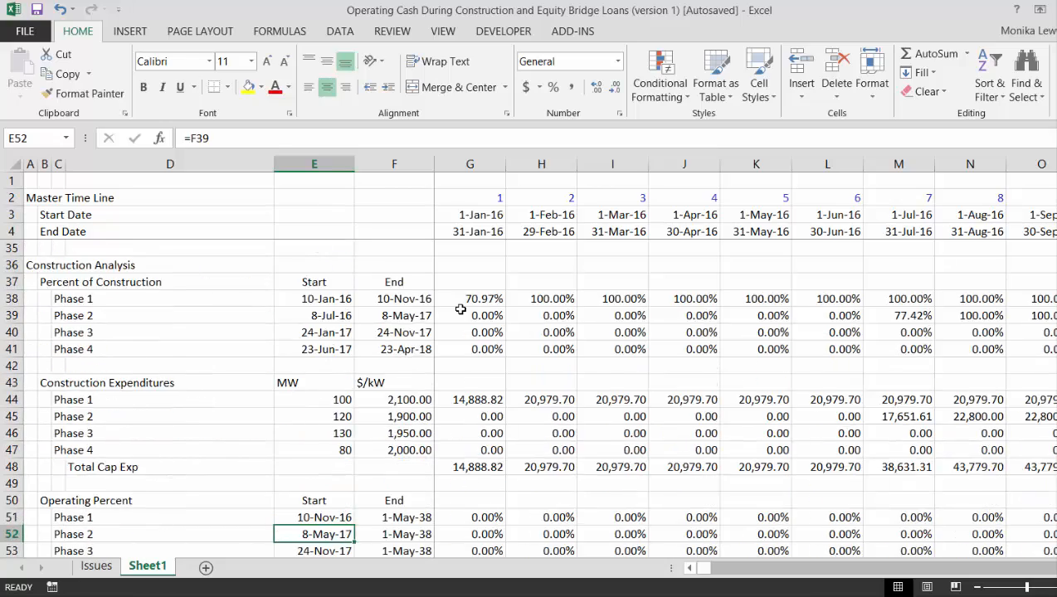
pyautogui.press('Down')
pyautogui.press('Down')
pyautogui.press('Down')
pyautogui.press('Down')
pyautogui.press('Down')
pyautogui.press('Down')
pyautogui.press('Down')
pyautogui.press('Down')
pyautogui.press('Down')
pyautogui.press('Down')
pyautogui.press('Down')
pyautogui.press('Down')
pyautogui.press('Down')
pyautogui.press('Down')
pyautogui.press('Down')
pyautogui.press('Down')
pyautogui.press('Down')
pyautogui.press('Down')
pyautogui.press('Down')
pyautogui.press('Down')
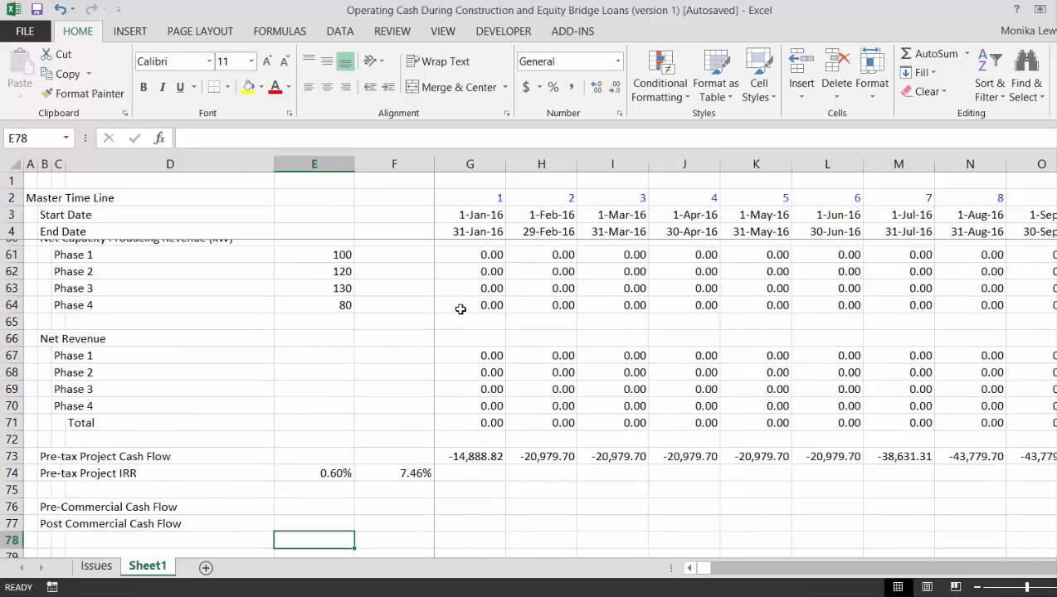
pyautogui.press('Up')
pyautogui.press('Up')
pyautogui.press('Up')
pyautogui.press('Up')
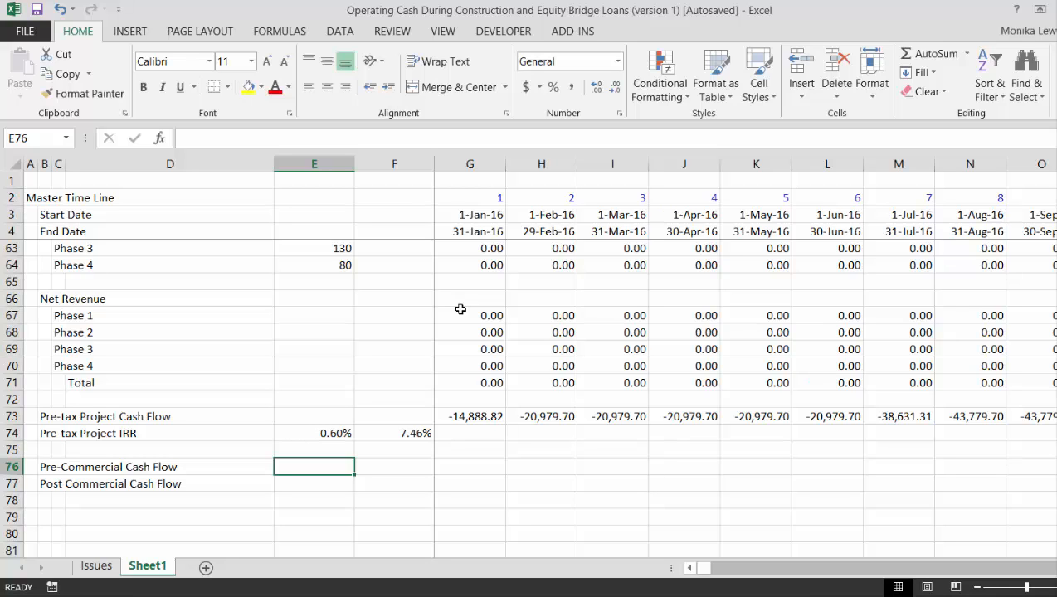
# Unfreeze the worksheet's panes with G5, just below the Master Time Line dates, selected.
pyautogui.click(468, 248)
pyautogui.press('pageup')
pyautogui.press('pageup')
pyautogui.press('pageup')
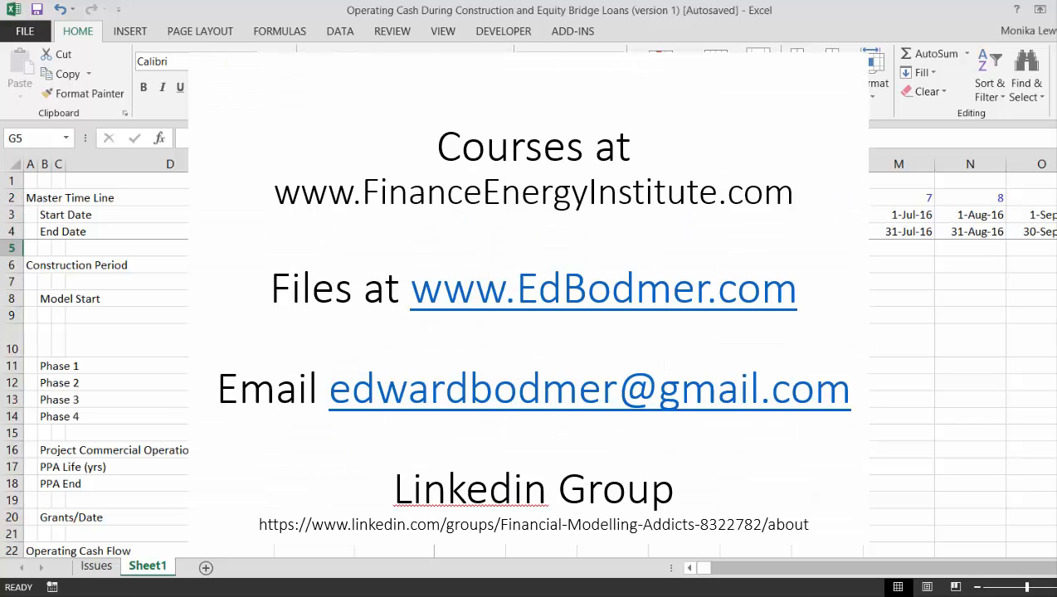
pyautogui.hotkey('alt', 'w')
pyautogui.press('f')
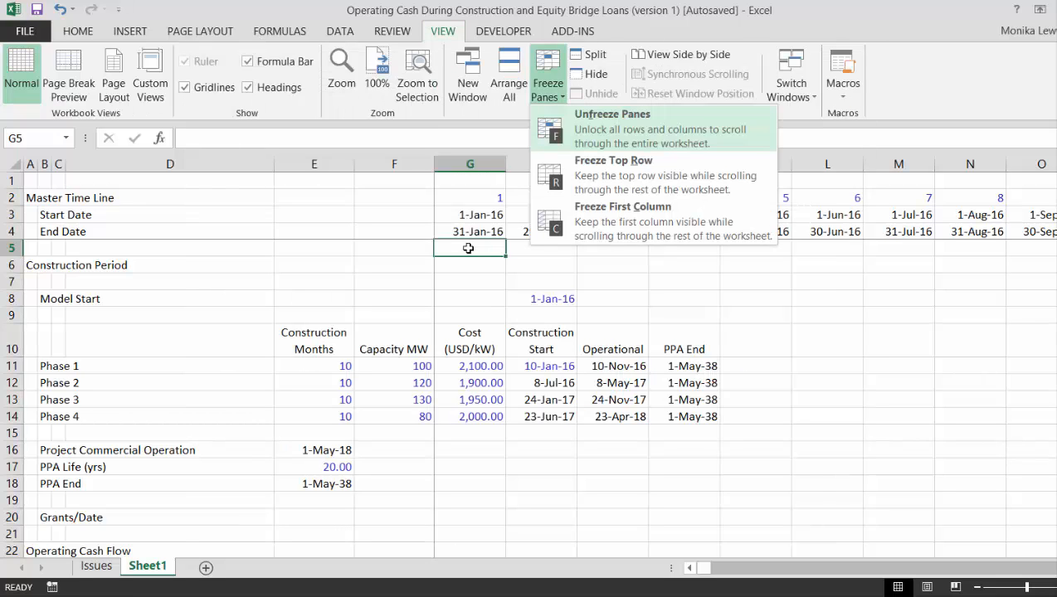
pyautogui.press('f')
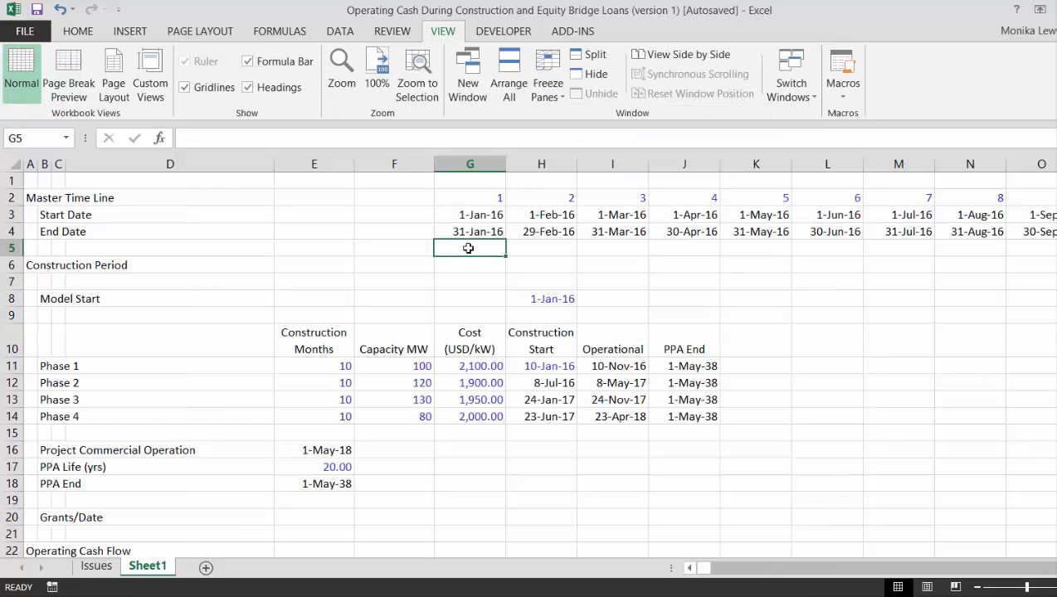
# Link E5 to the Project Commercial Operation date with =E16 and go to the row's first period cell, G5.
pyautogui.press('Left')
pyautogui.press('Left')
pyautogui.write('=')
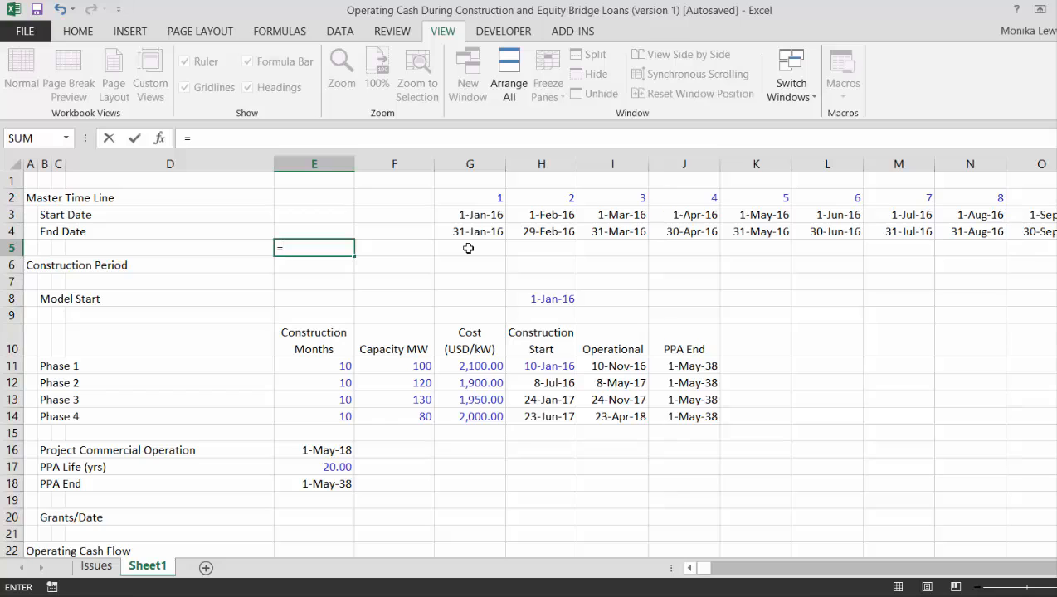
pyautogui.press('Down')
pyautogui.press('Down')
pyautogui.press('Down')
pyautogui.press('Down')
pyautogui.press('Down')
pyautogui.press('Down')
pyautogui.press('Down')
pyautogui.press('Down')
pyautogui.press('Down')
pyautogui.press('Down')
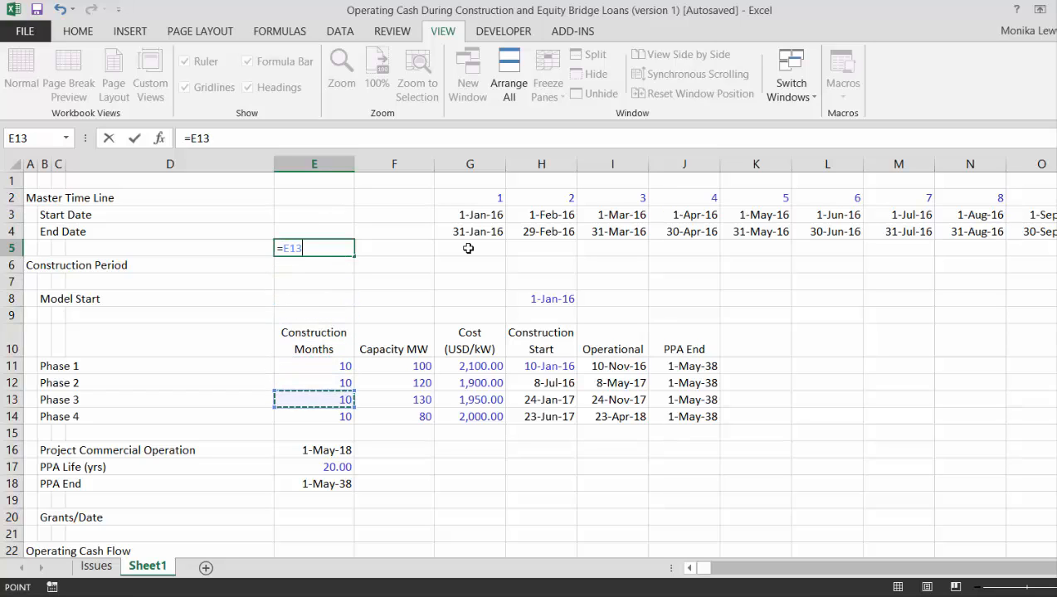
pyautogui.press('Down')
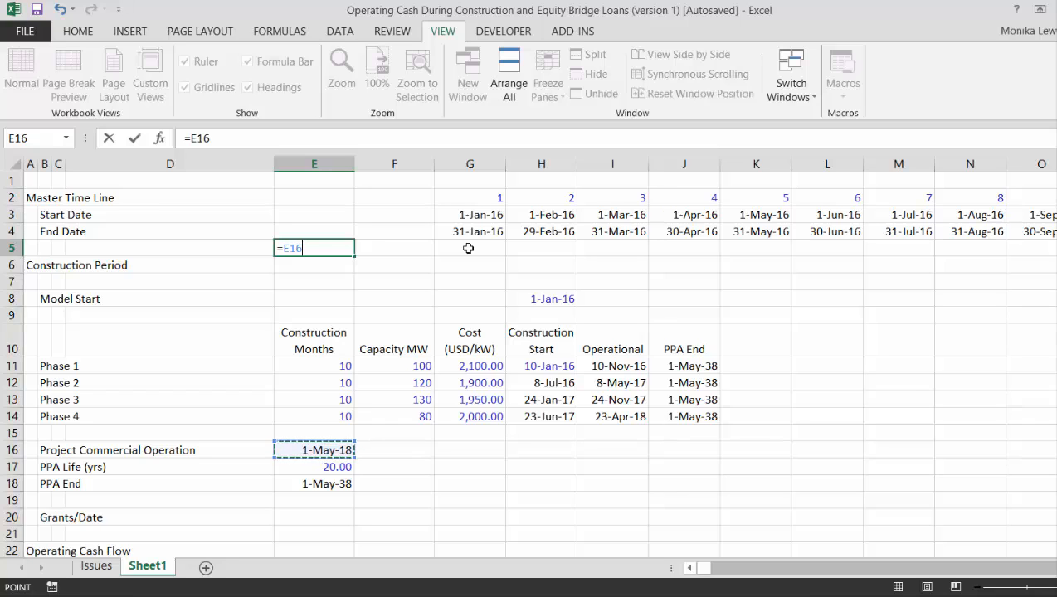
pyautogui.press('Return')
pyautogui.press('Up')
pyautogui.press('Right')
pyautogui.press('Right')
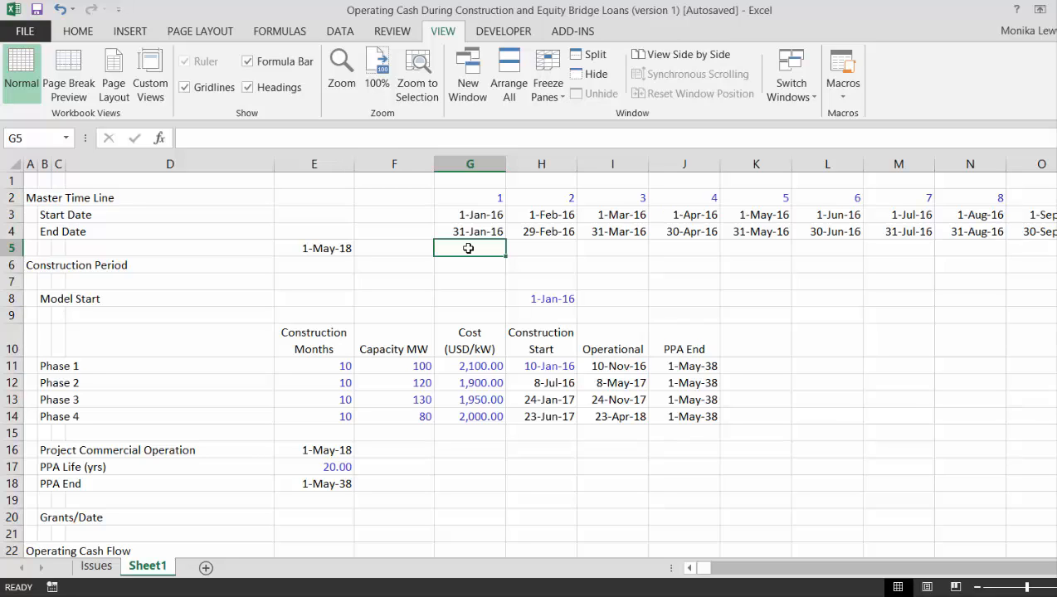
# Clear the Construction Period heading from A6.
pyautogui.press('Left')
pyautogui.press('Left')
pyautogui.press('Left')
pyautogui.press('Left')
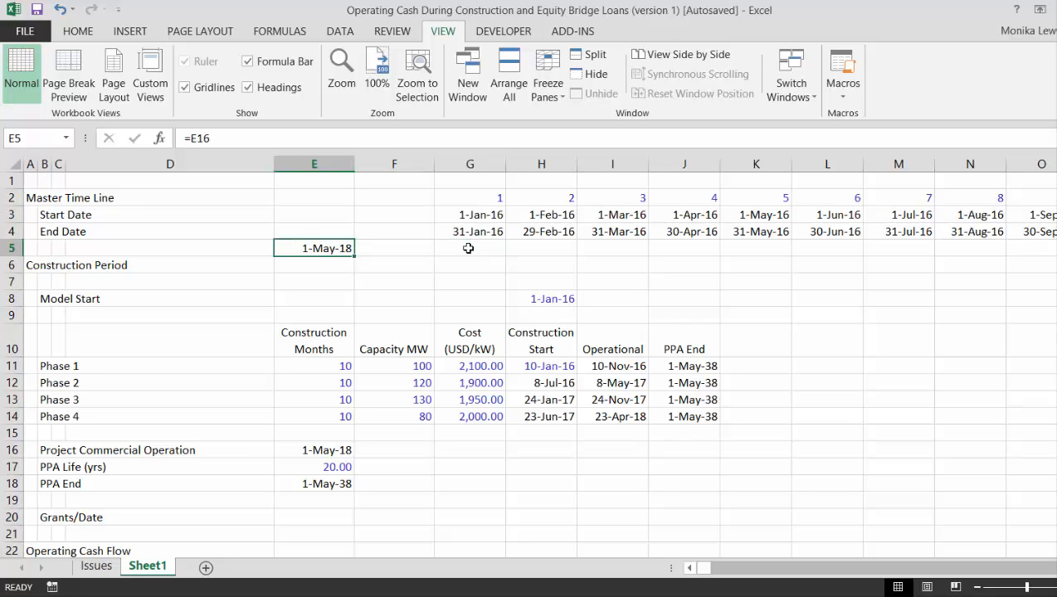
pyautogui.press('Down')
pyautogui.press('Left')
pyautogui.press('Left')
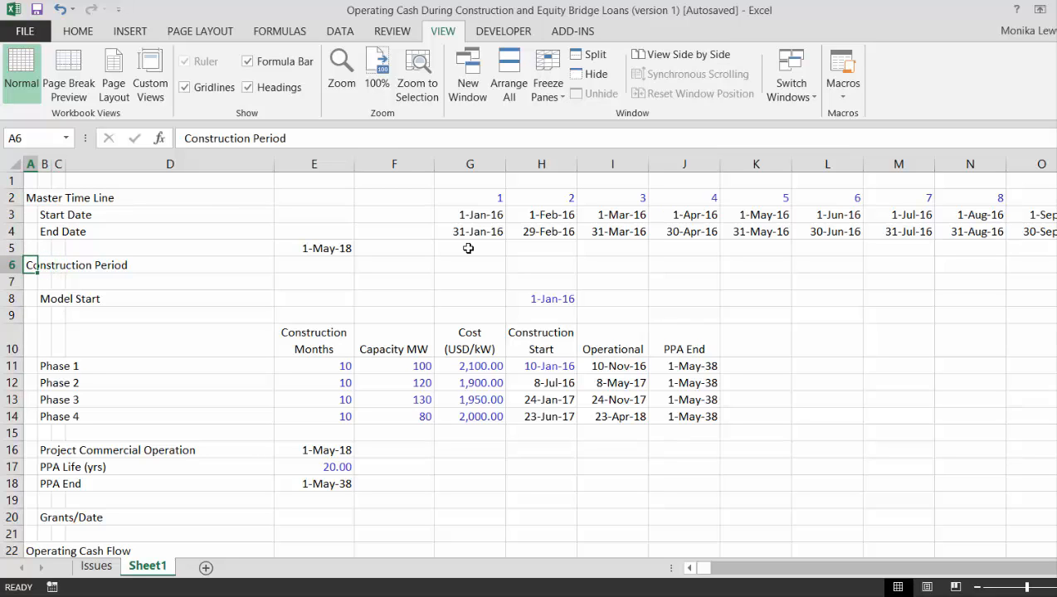
pyautogui.press('Delete')
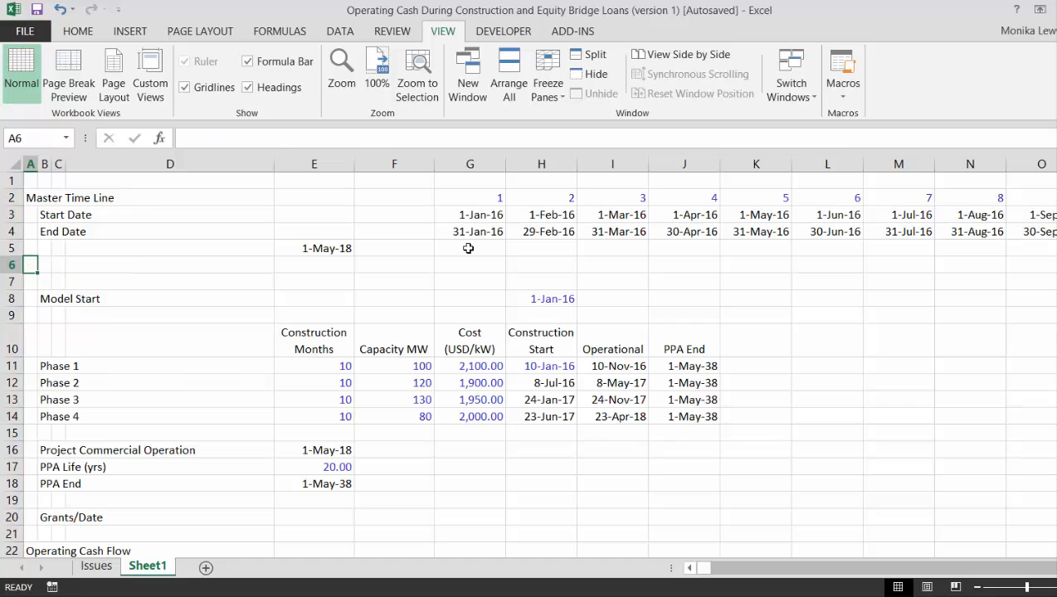
# Label the two rows below End Date in column B as Pre-COD and Post-COD.
pyautogui.press('Up')
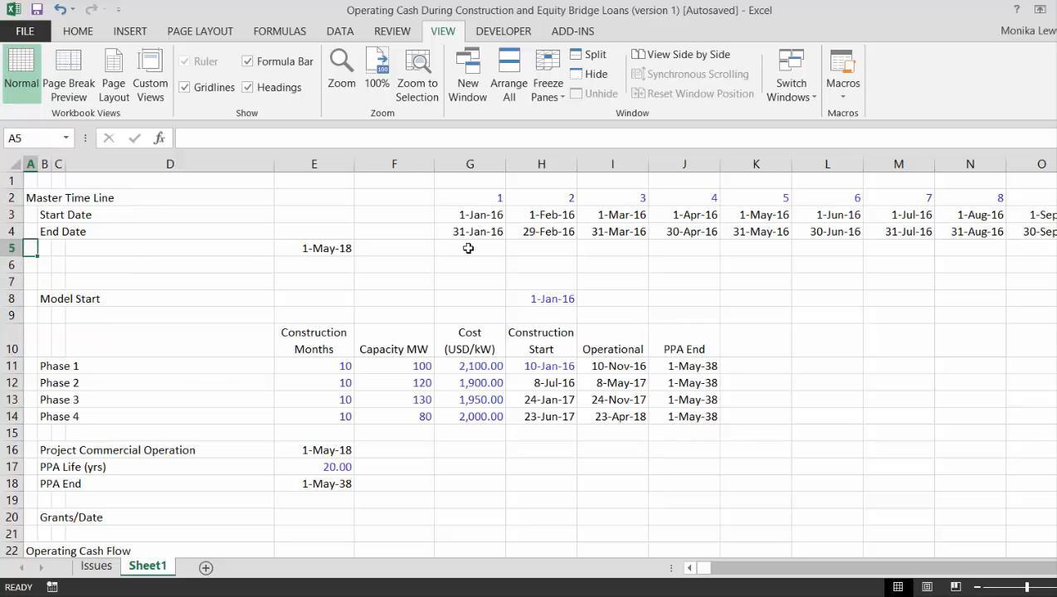
pyautogui.press('Right')
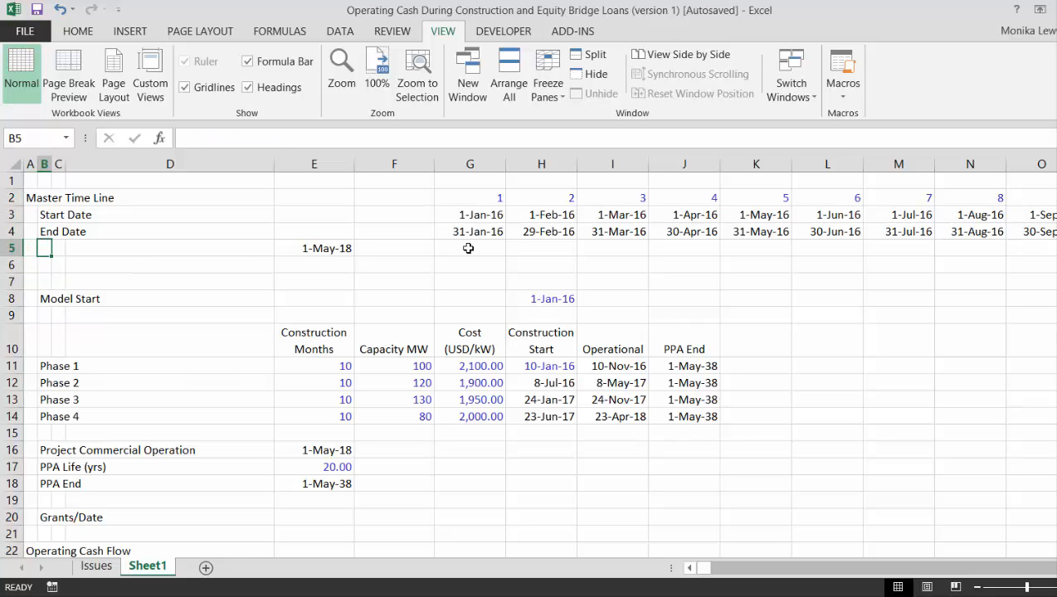
pyautogui.write('Pre-Co')
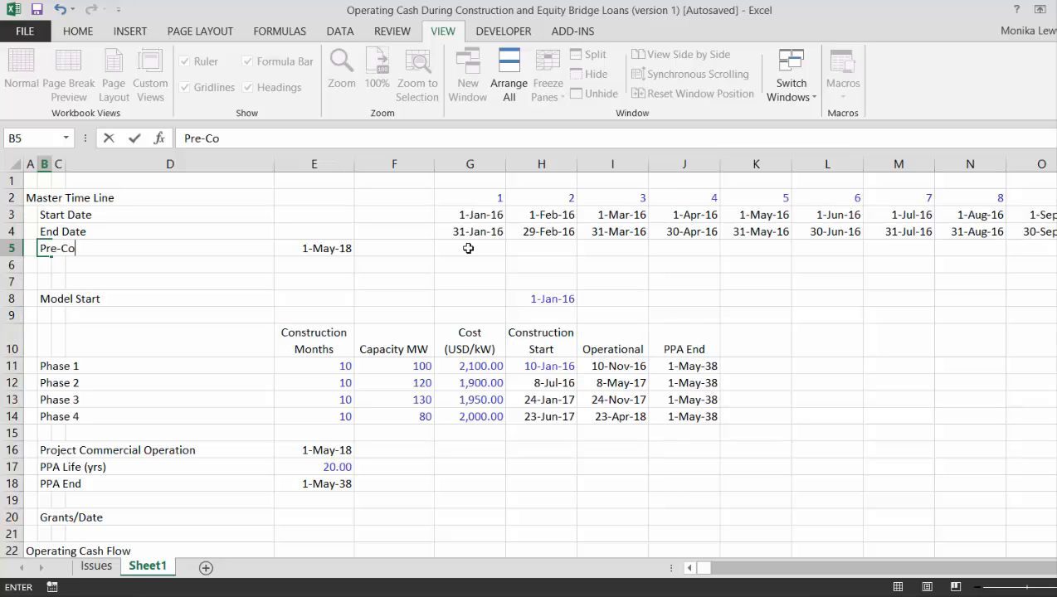
pyautogui.write('dOD')
pyautogui.press('Return')
pyautogui.write('Post')
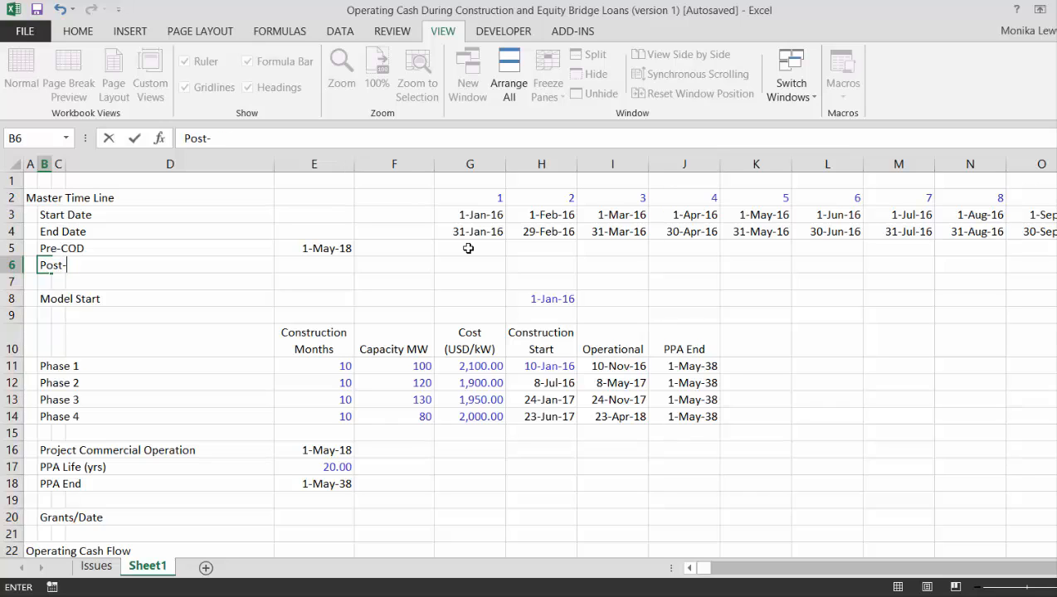
pyautogui.write('-COD')
pyautogui.press('Return')
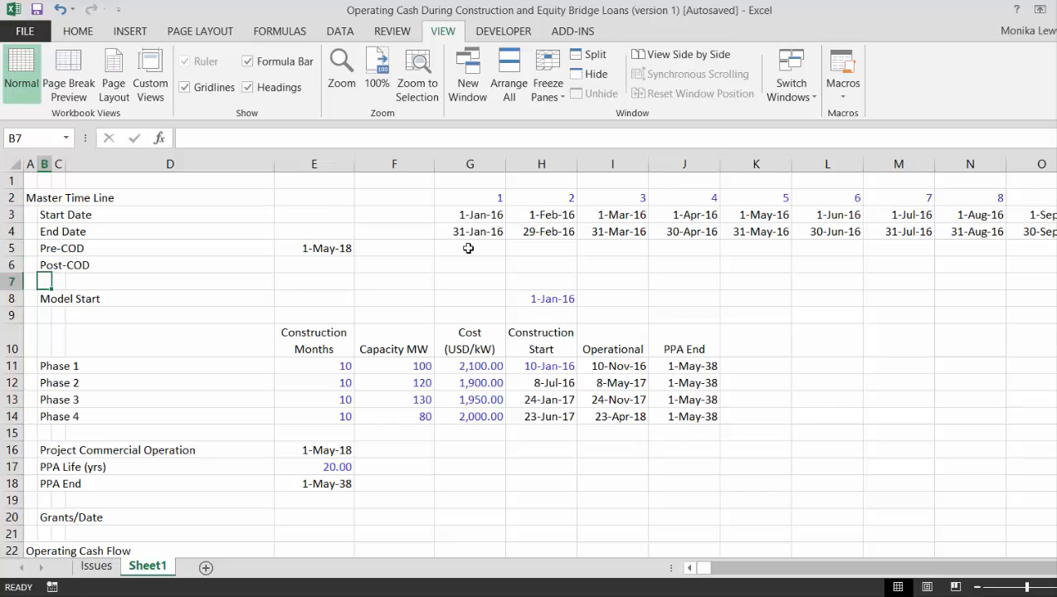
# Replace the Pre-COD start date formula in E5 with a link to the Model Start date, =H8.
pyautogui.press('Up')
pyautogui.press('Right')
pyautogui.press('Right')
pyautogui.press('Right')
pyautogui.press('Up')
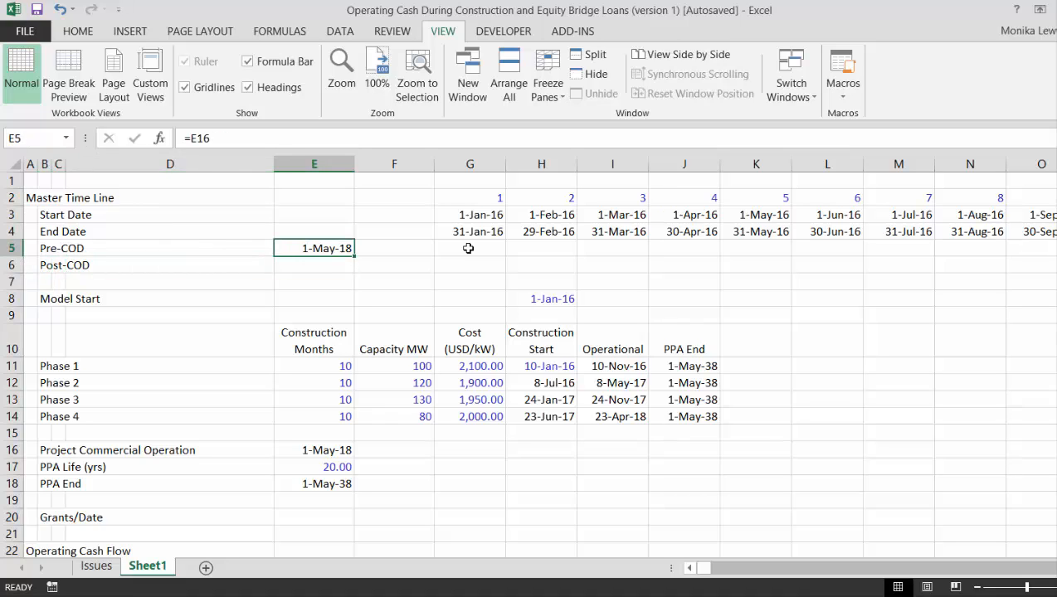
pyautogui.press('F2')
pyautogui.press('BackSpace')
pyautogui.press('BackSpace')
pyautogui.press('BackSpace')
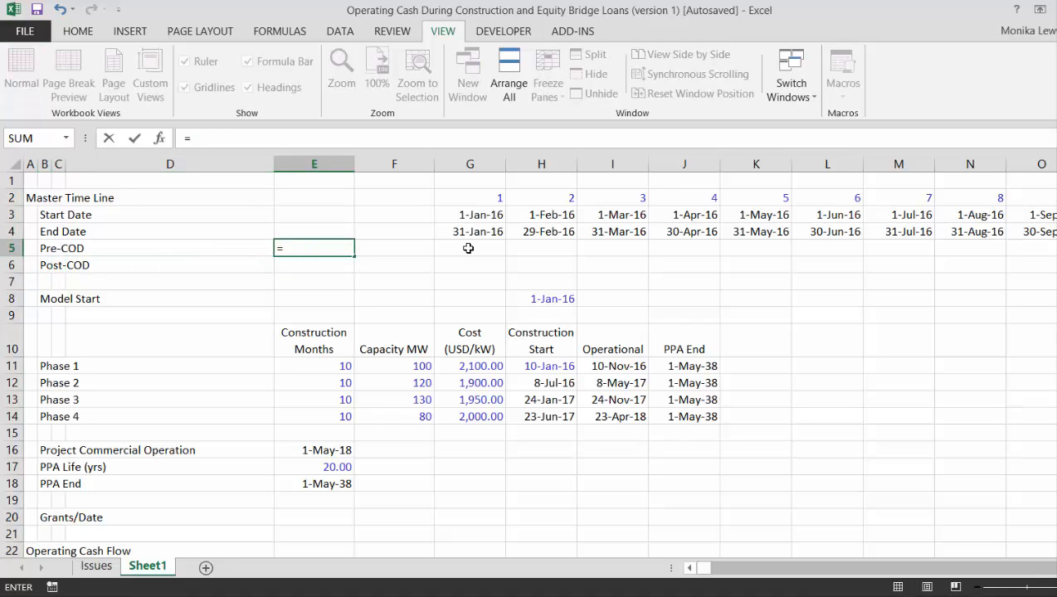
pyautogui.click(545, 304)
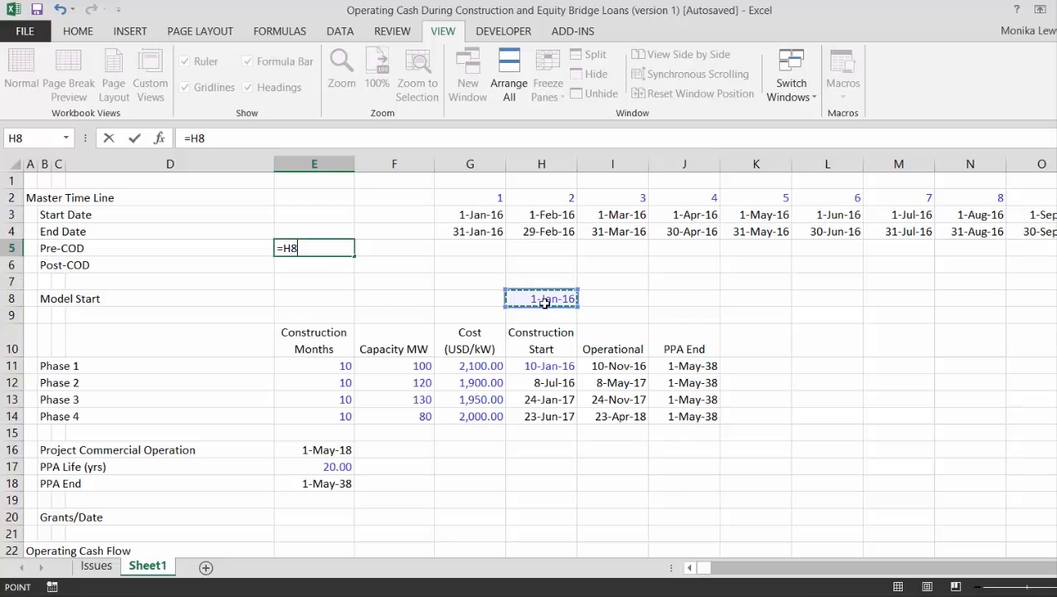
pyautogui.press('Return')
# Link the Pre-COD end date in F5 to the Project Commercial Operation date with =E16.
pyautogui.press('Up')
pyautogui.press('Right')
pyautogui.write('=')
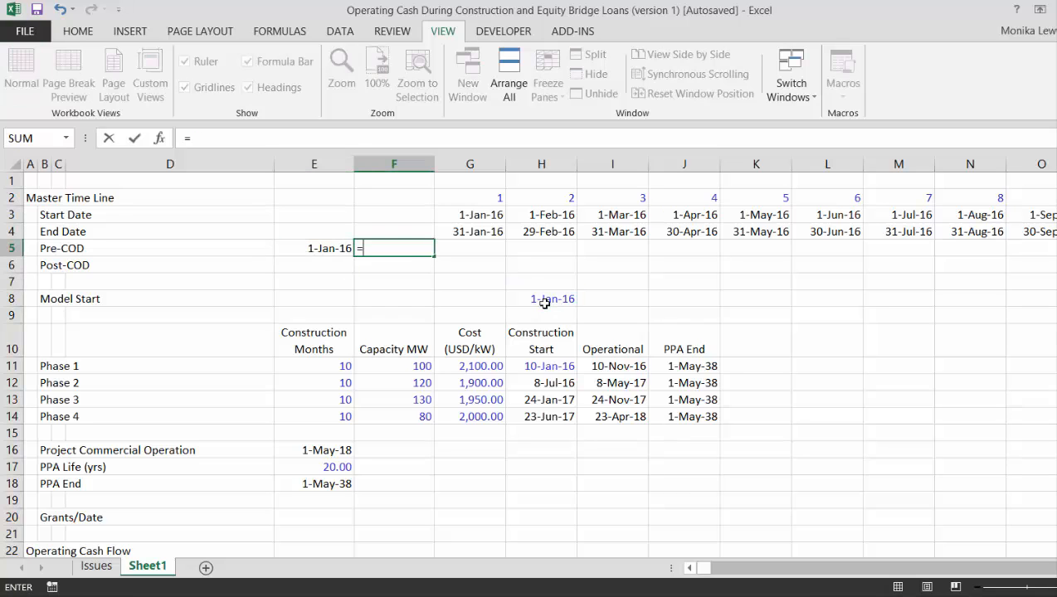
pyautogui.click(329, 450)
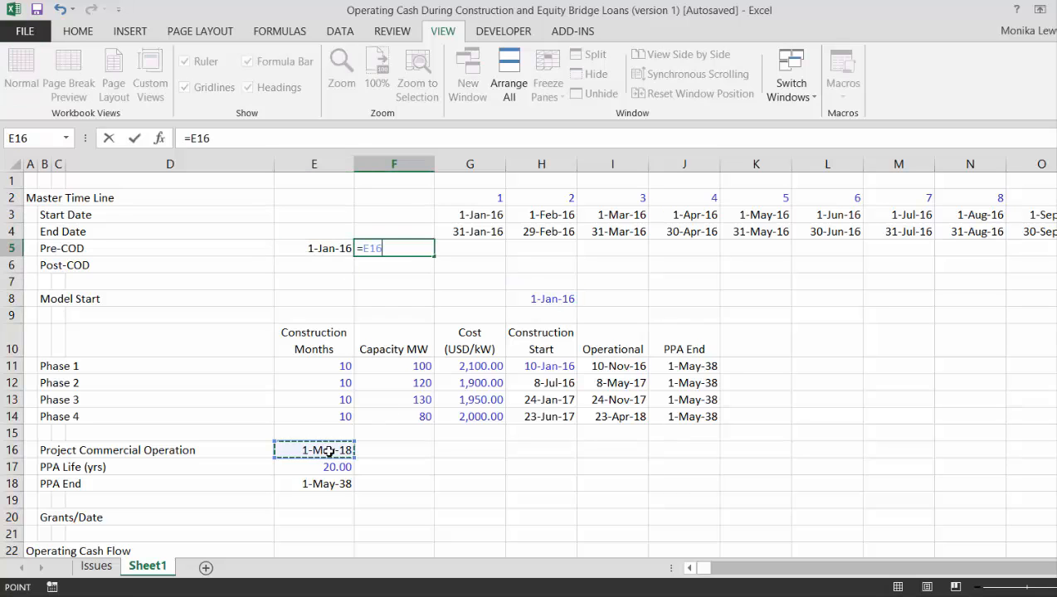
pyautogui.press('Return')
# Link the Post-COD start date in E6 to the Project Commercial Operation date with =E16.
pyautogui.press('Left')
pyautogui.write('=')
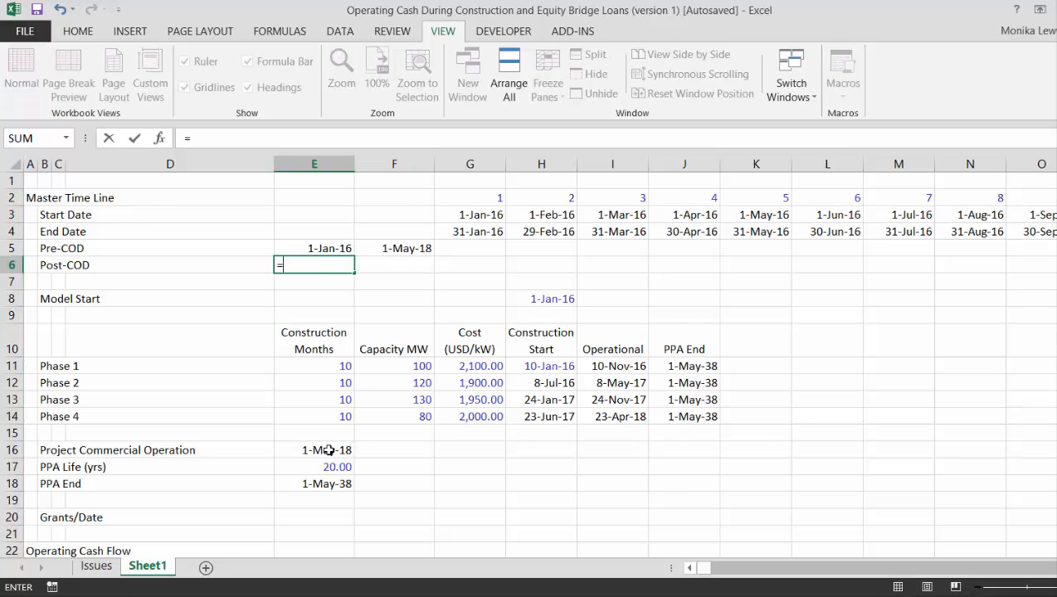
pyautogui.press('Return')
pyautogui.press('Up')
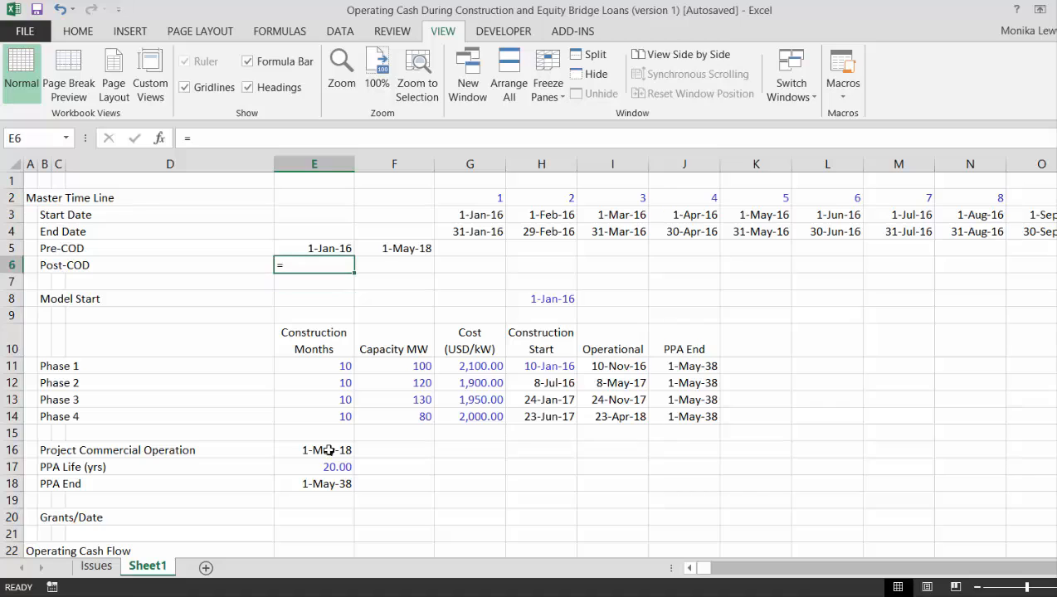
pyautogui.write('=')
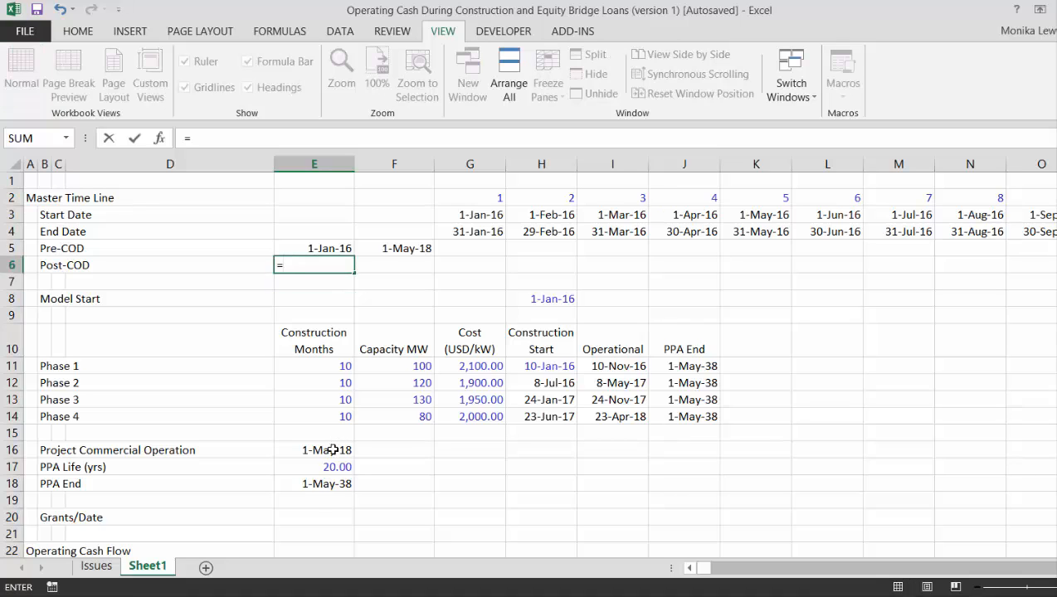
pyautogui.click(334, 450)
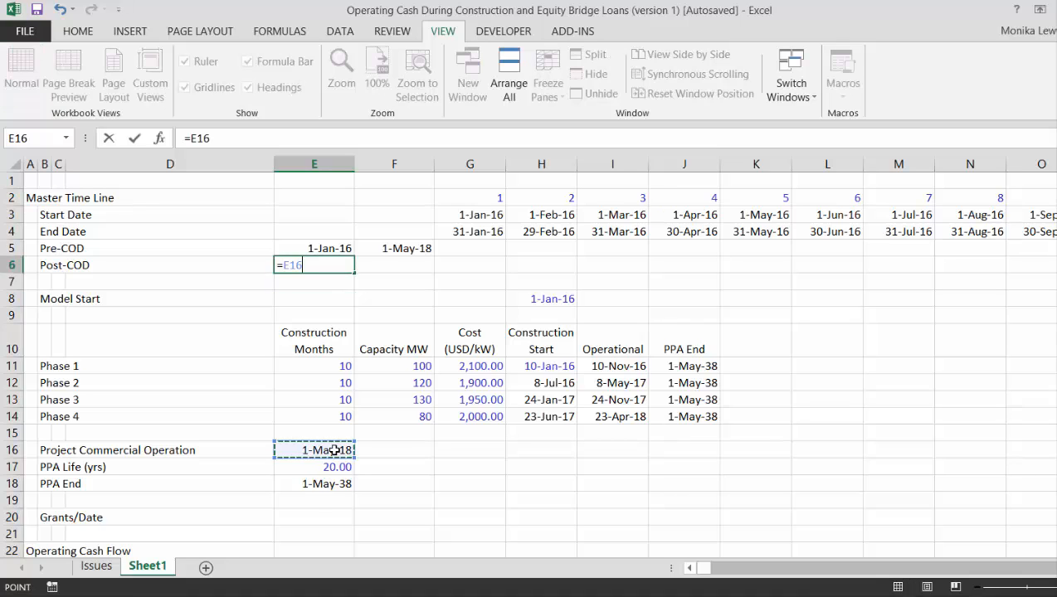
pyautogui.hotkey('ctrl', 'Return')
# Link the Post-COD end date in F6 to the PPA End date with =E18.
pyautogui.press('Right')
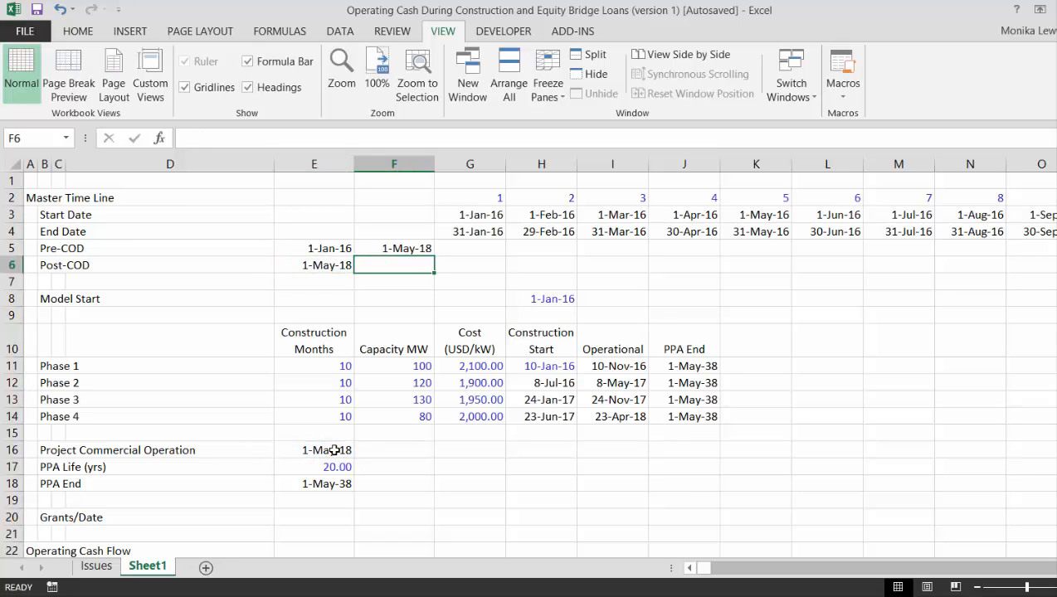
pyautogui.write('=')
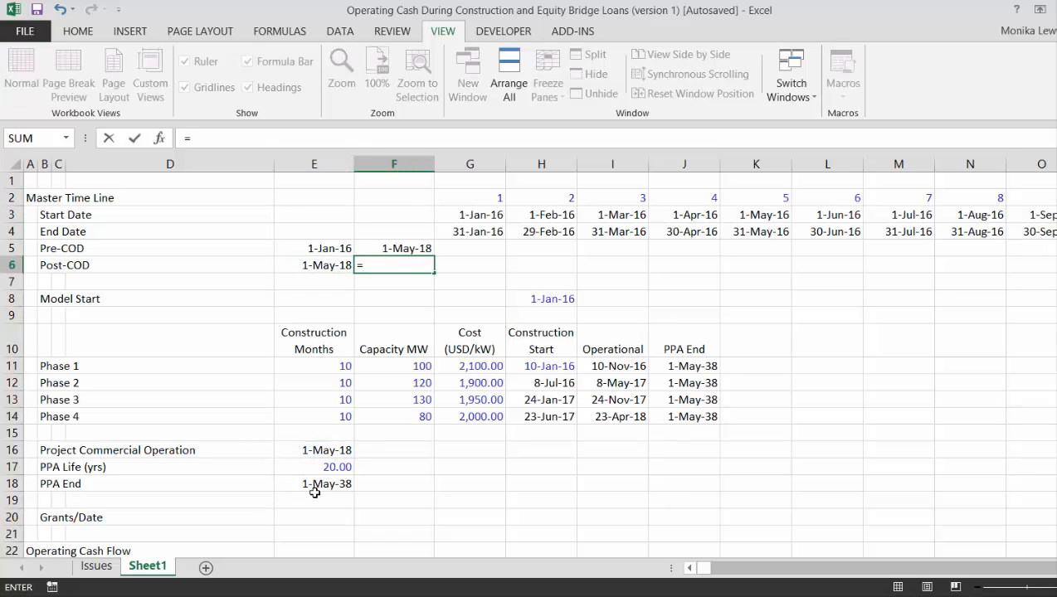
pyautogui.click(323, 484)
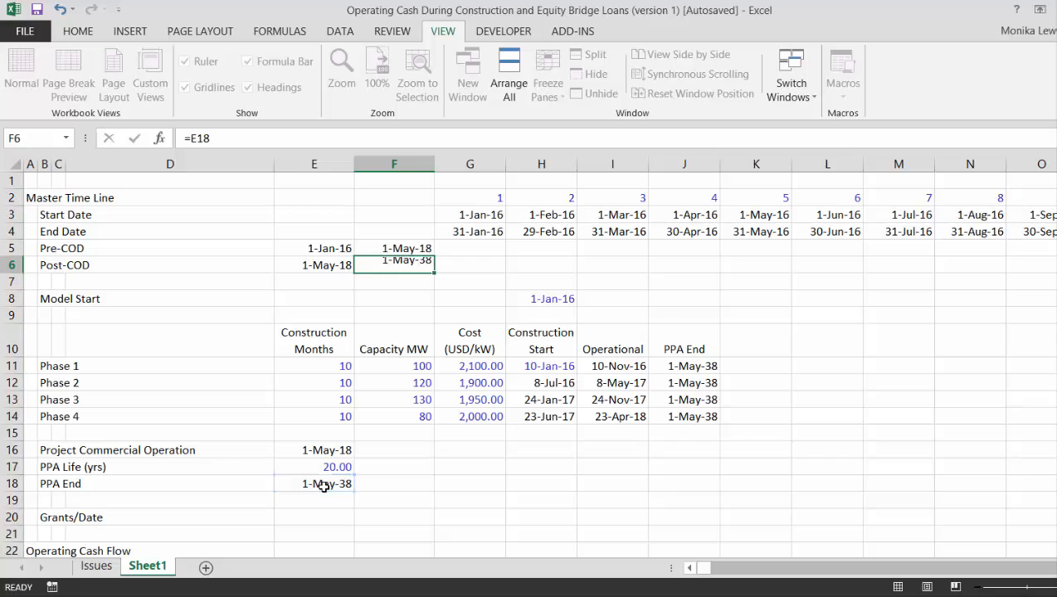
pyautogui.press('Return')
# Start the Pre-COD flag formula in G5 by comparing the period's start date with the Pre-COD start: =AND(G$3>=E$5.
pyautogui.press('Up')
pyautogui.press('Up')
pyautogui.press('Right')
pyautogui.write('=')
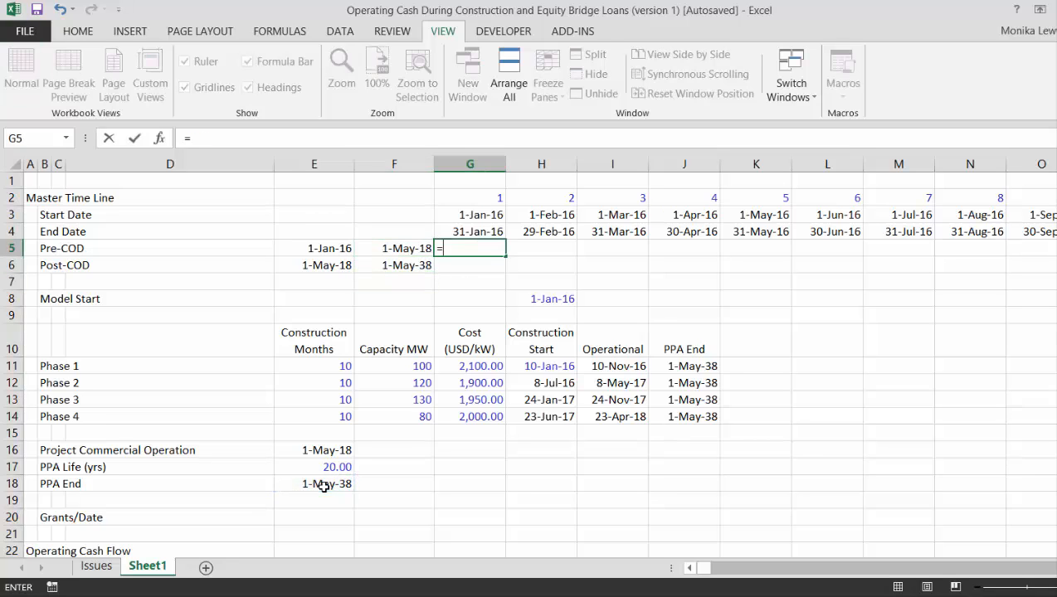
pyautogui.write('ans(')
pyautogui.press('BackSpace')
pyautogui.press('BackSpace')
pyautogui.write('d')
pyautogui.press('Tab')
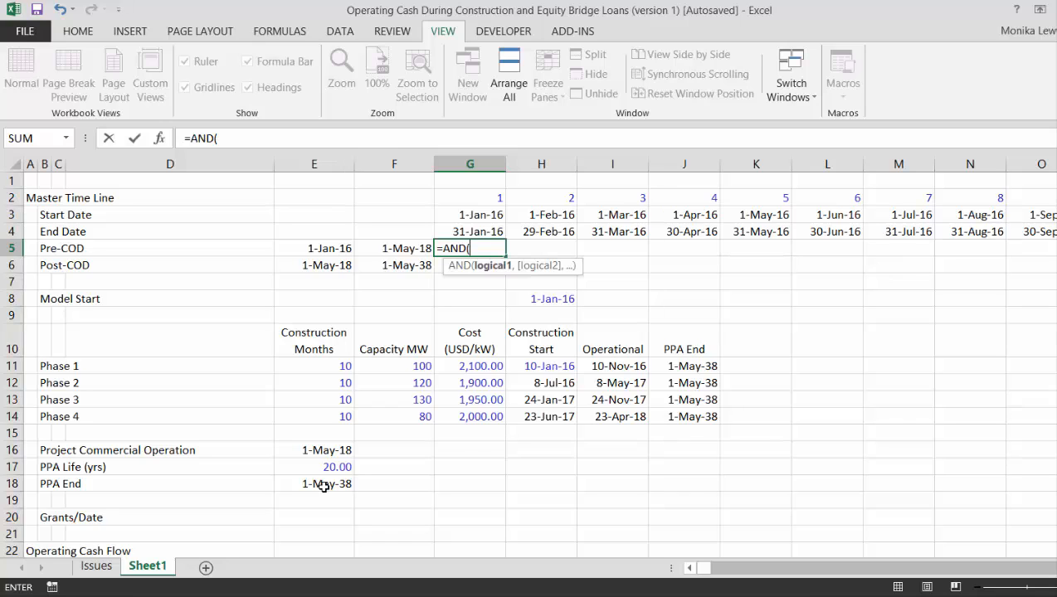
pyautogui.press('Up')
pyautogui.press('Up')
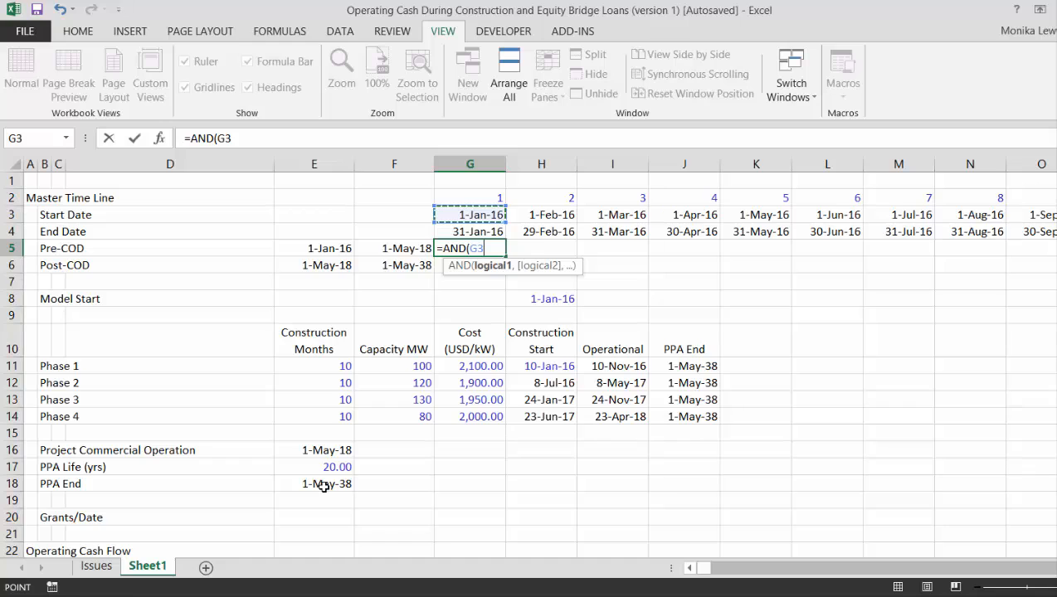
pyautogui.write('>')
pyautogui.press('F4')
pyautogui.press('F4')
pyautogui.press('Left')
pyautogui.press('Left')
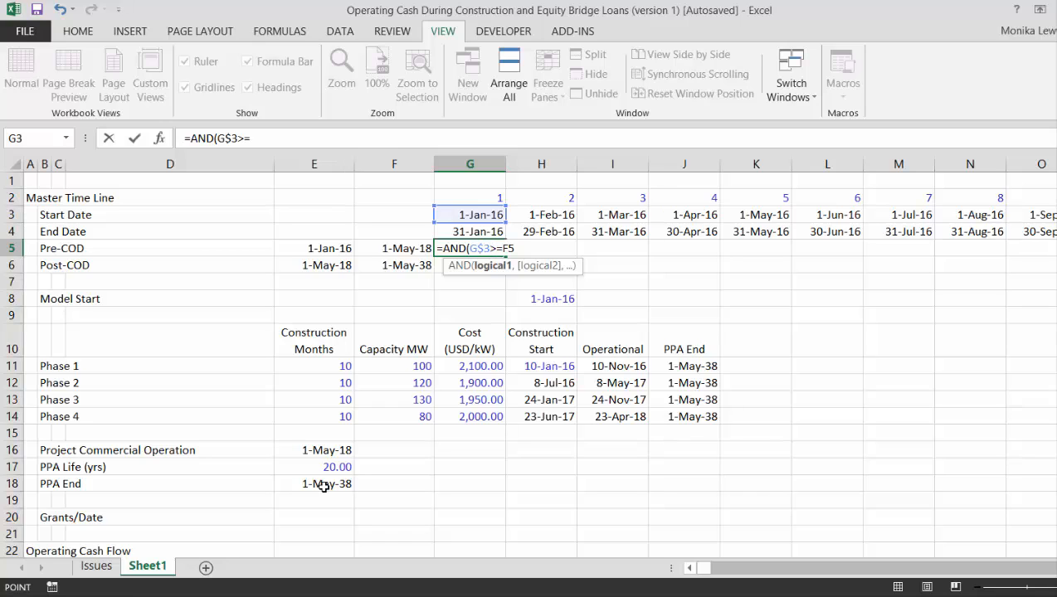
pyautogui.press('F4')
pyautogui.press('F4')
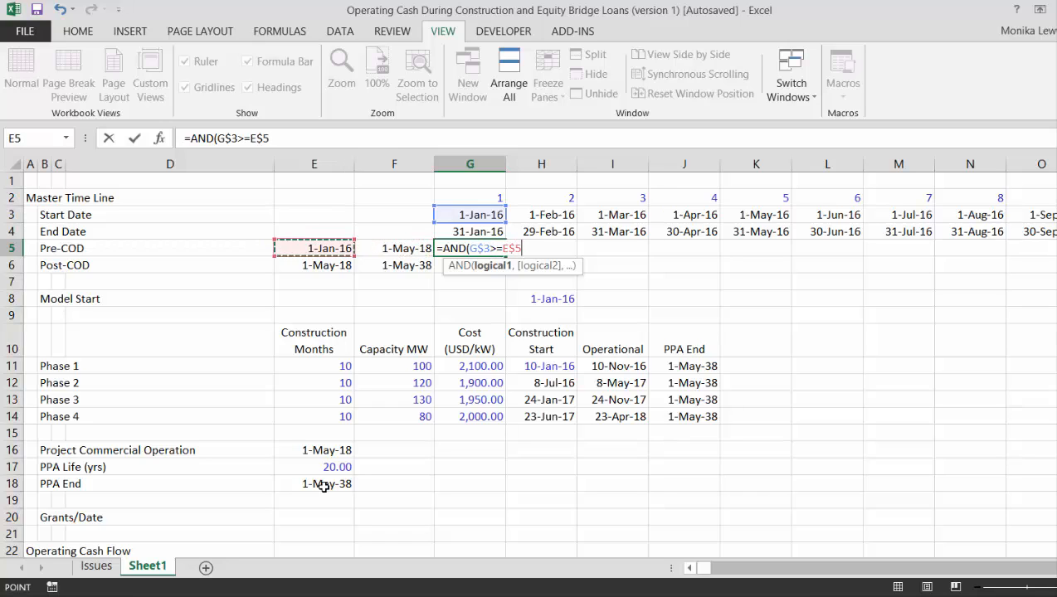
# Complete the Pre-COD flag formula in G5 as =AND(G$3>=$E5,G$3<$F5).
pyautogui.press('F4')
pyautogui.write(',')
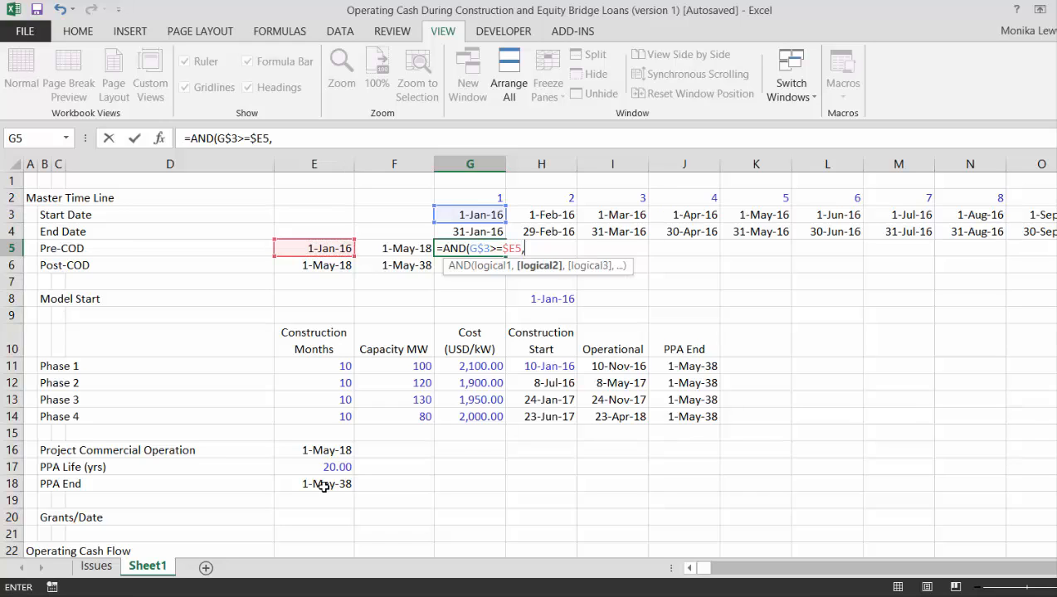
pyautogui.press('Up')
pyautogui.press('Up')
pyautogui.write('<')
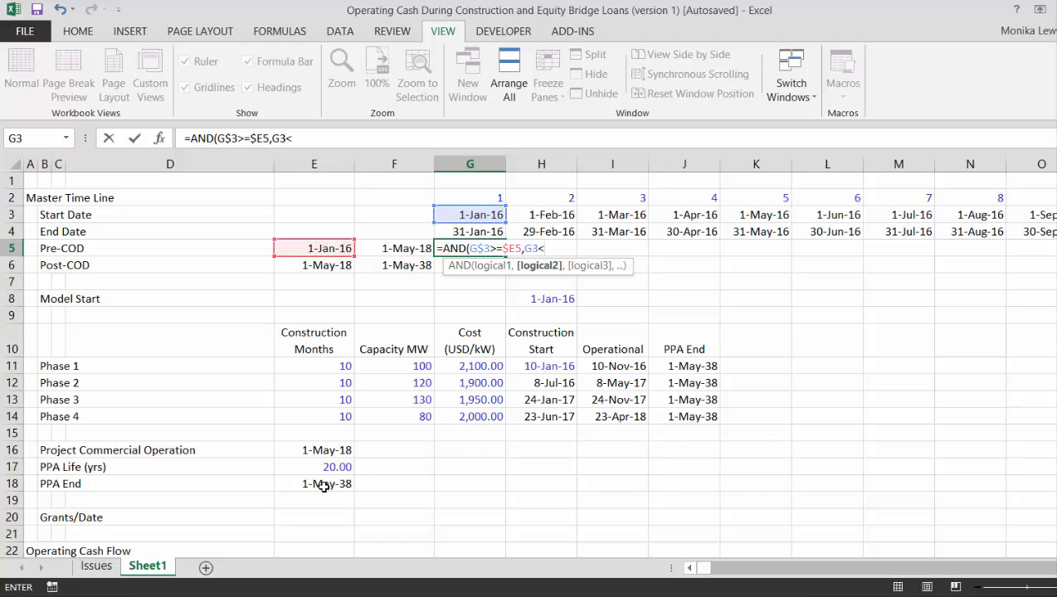
pyautogui.press('F4')
pyautogui.press('F4')
pyautogui.press('Left')
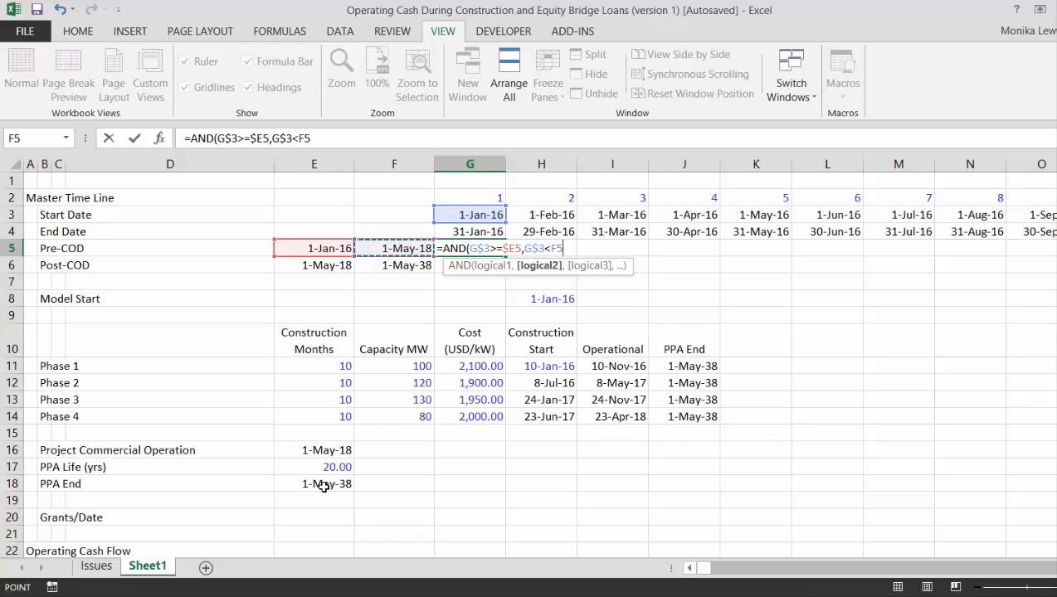
pyautogui.press('F4')
pyautogui.press('F4')
pyautogui.press('F4')
pyautogui.hotkey('ctrl', 'Return')
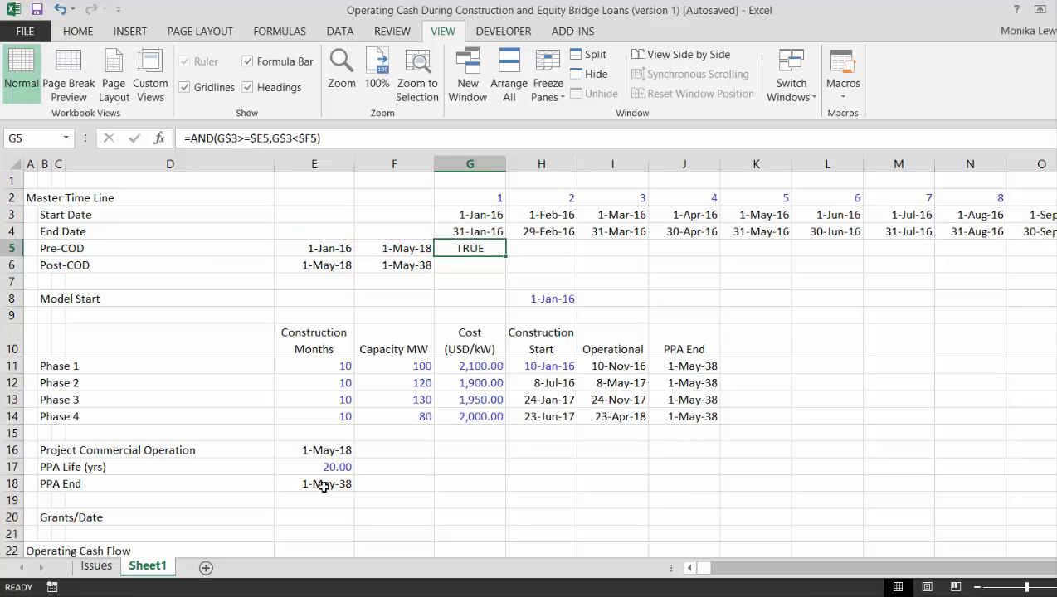
# Copy the Pre-COD flag formula across all timeline columns and down into the Post-COD row.
pyautogui.hotkey('ctrl', 'shift', 'Right')
pyautogui.hotkey('ctrl', 'r')
pyautogui.hotkey('shift', 'Down')
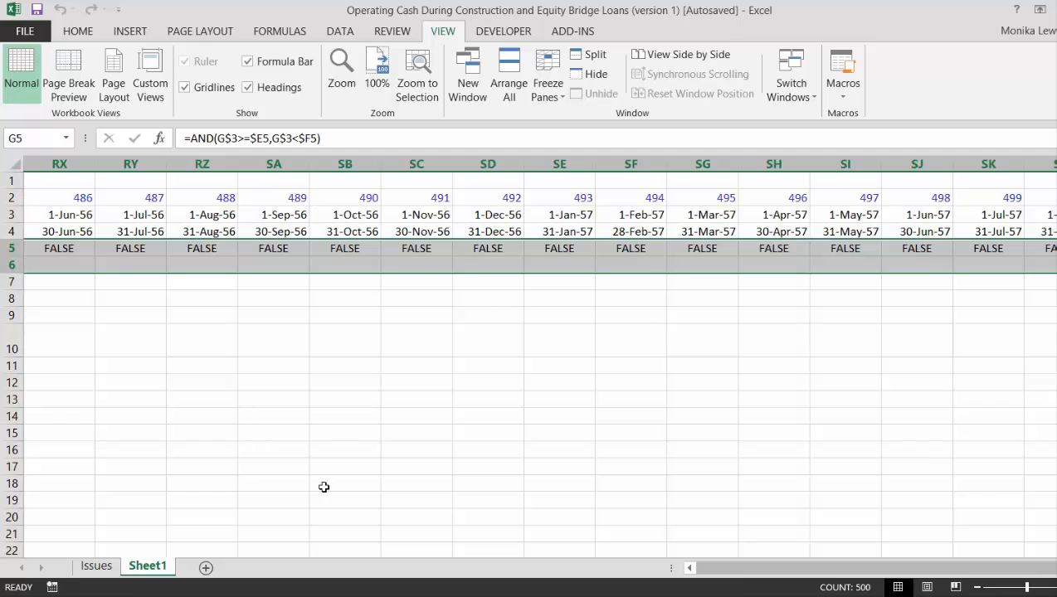
pyautogui.hotkey('ctrl', 'd')
# Colour the Pre-COD and Post-COD flags across the whole timeline, blue for TRUE and red for FALSE.
pyautogui.hotkey('ctrl', 'Left')
pyautogui.press('Right')
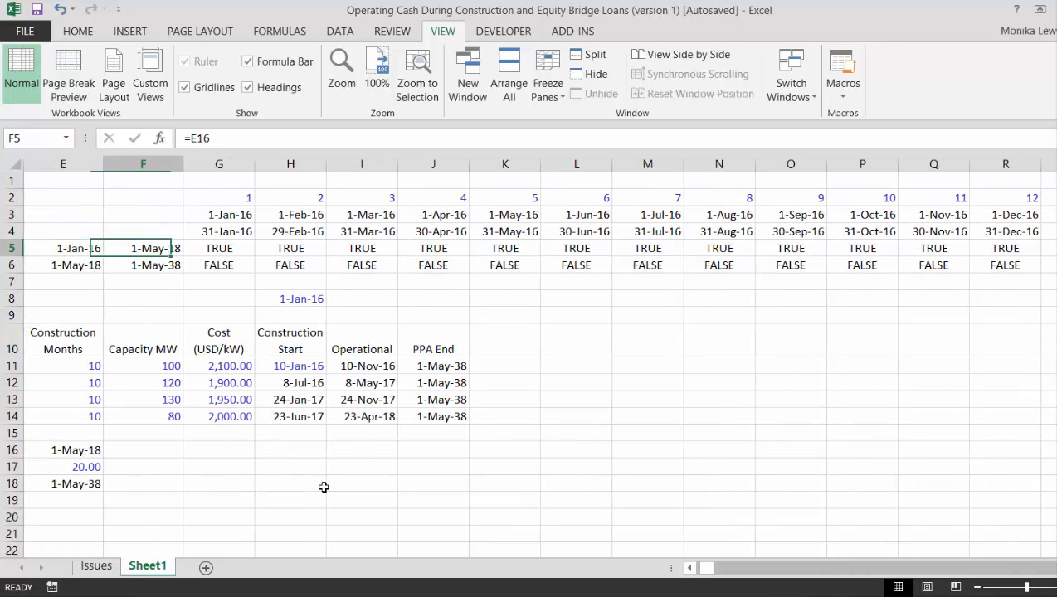
pyautogui.press('Right')
pyautogui.press('Right')
pyautogui.press('Left')
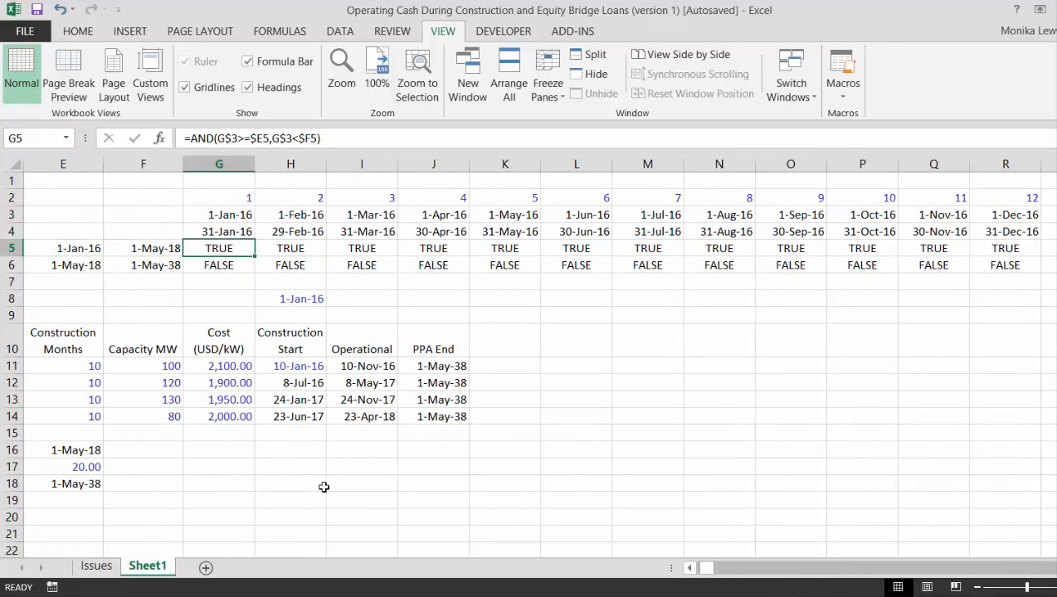
pyautogui.hotkey('shift', 'Down')
pyautogui.hotkey('ctrl', 'shift', 'Right')
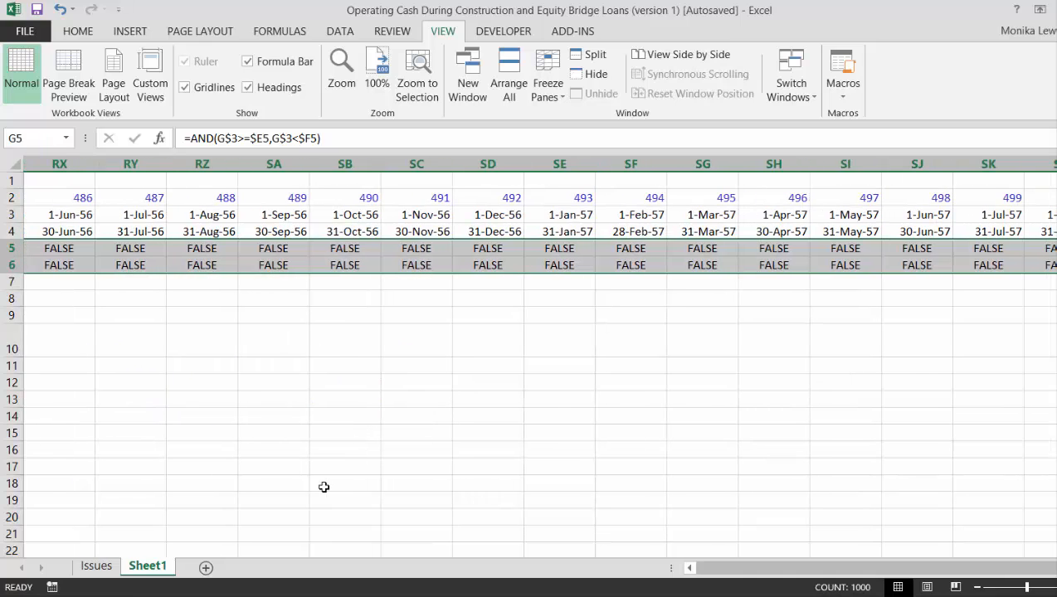
pyautogui.hotkey('ctrl', 'shift', 't')
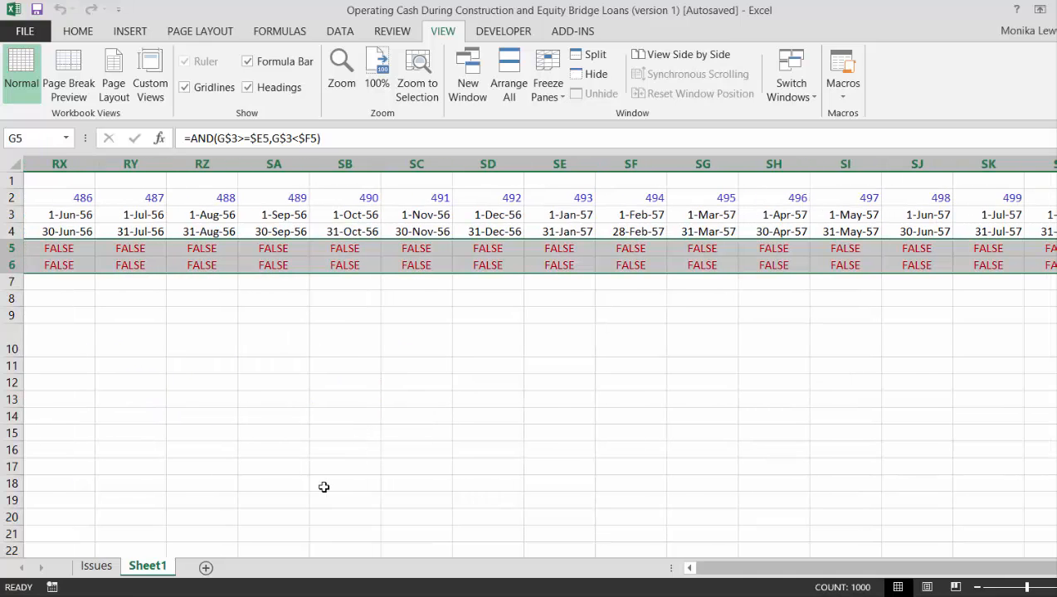
# Examine the Pre-COD and Post-COD flags along the timeline, especially around the May 2018 commercial operation date.
pyautogui.press('Left')
pyautogui.press('Left')
pyautogui.press('Right')
pyautogui.press('Right')
pyautogui.press('Right')
pyautogui.press('Right')
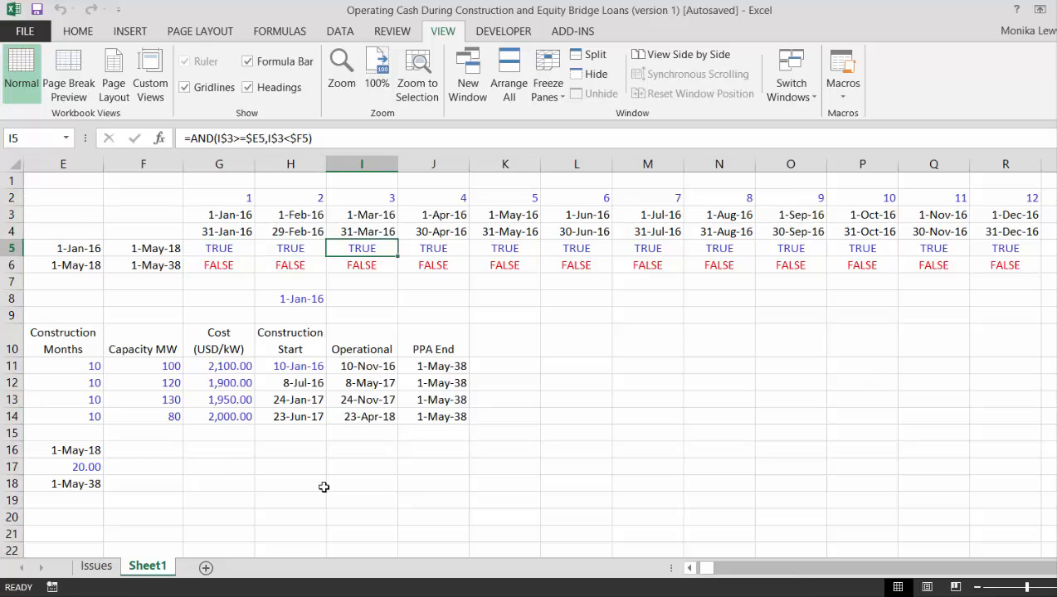
pyautogui.press('Right')
pyautogui.press('Right')
pyautogui.press('Right')
pyautogui.press('Right')
pyautogui.press('Right')
pyautogui.press('Right')
pyautogui.press('Right')
pyautogui.press('Right')
pyautogui.press('Right')
pyautogui.press('Right')
pyautogui.press('Right')
pyautogui.press('Right')
pyautogui.press('Right')
pyautogui.press('Right')
pyautogui.press('Right')
pyautogui.press('Right')
pyautogui.press('Right')
pyautogui.press('Right')
pyautogui.press('Right')
pyautogui.press('Right')
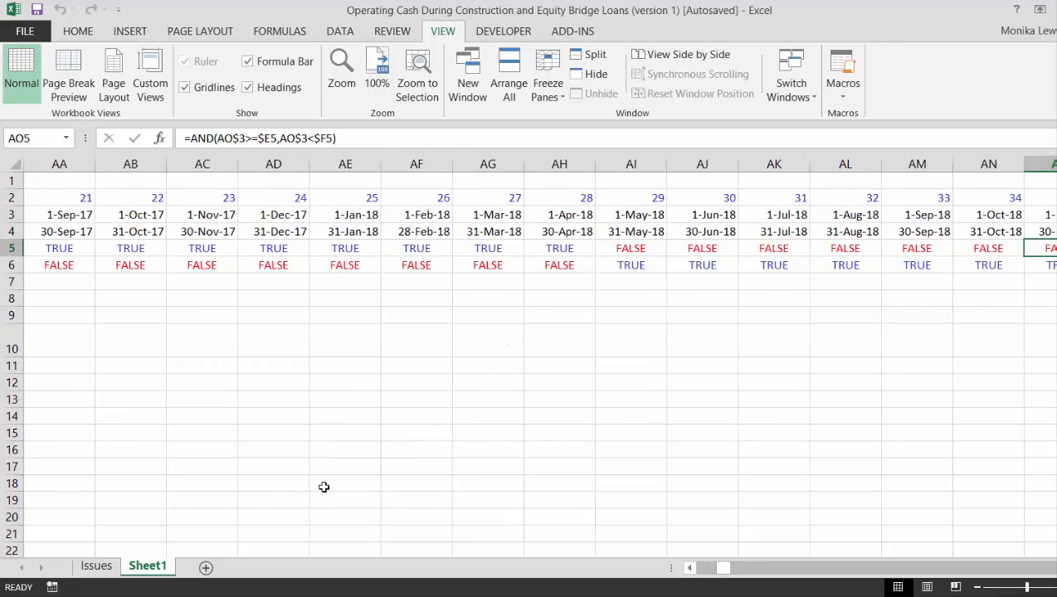
pyautogui.press('Right')
pyautogui.press('Right')
pyautogui.press('Right')
pyautogui.press('Right')
pyautogui.press('Left')
pyautogui.press('Left')
pyautogui.press('Left')
pyautogui.press('Left')
pyautogui.press('Left')
pyautogui.press('Left')
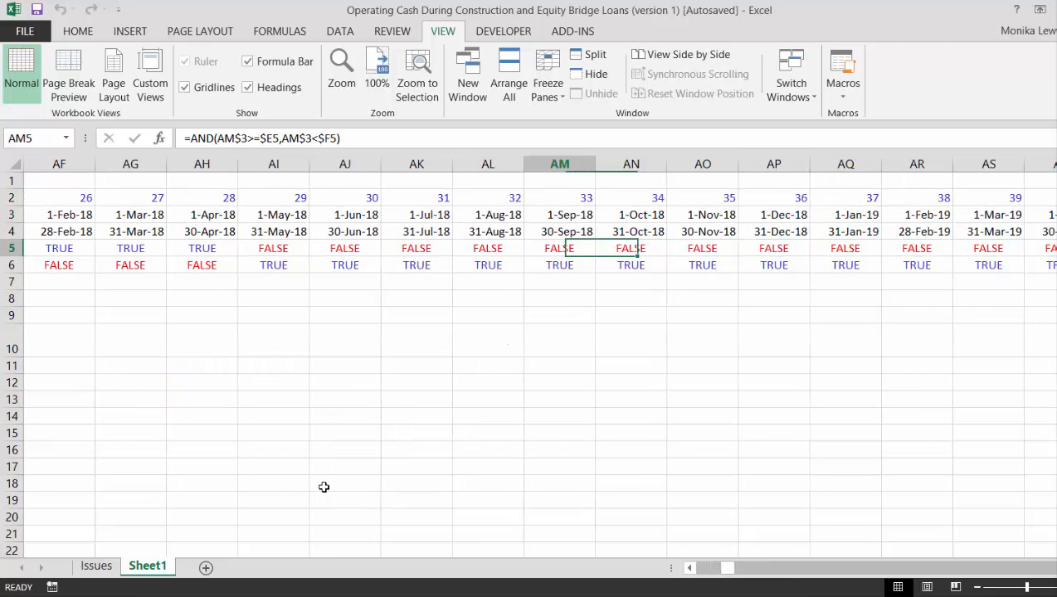
pyautogui.press('Left')
pyautogui.press('Left')
pyautogui.press('Left')
pyautogui.press('Left')
pyautogui.press('Left')
pyautogui.press('Down')
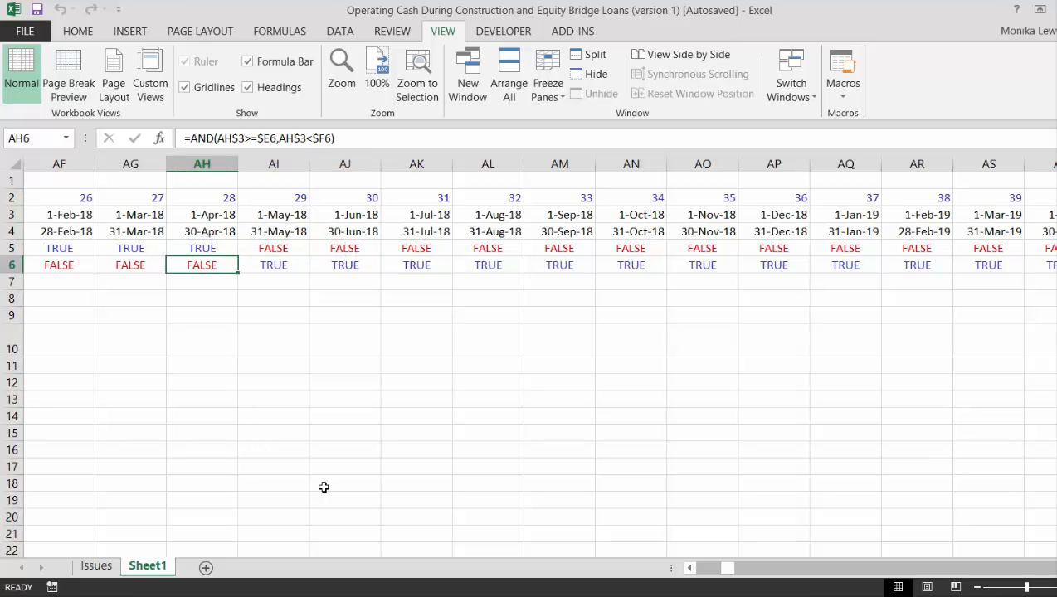
pyautogui.press('Right')
pyautogui.press('Left')
pyautogui.press('Left')
pyautogui.press('Left')
pyautogui.press('Left')
pyautogui.press('Left')
pyautogui.press('Left')
pyautogui.press('Left')
pyautogui.press('Left')
pyautogui.press('Left')
pyautogui.press('Left')
pyautogui.press('Left')
pyautogui.press('Left')
pyautogui.press('Left')
pyautogui.press('Left')
pyautogui.press('Left')
pyautogui.press('Left')
pyautogui.press('Left')
pyautogui.press('Left')
pyautogui.press('Left')
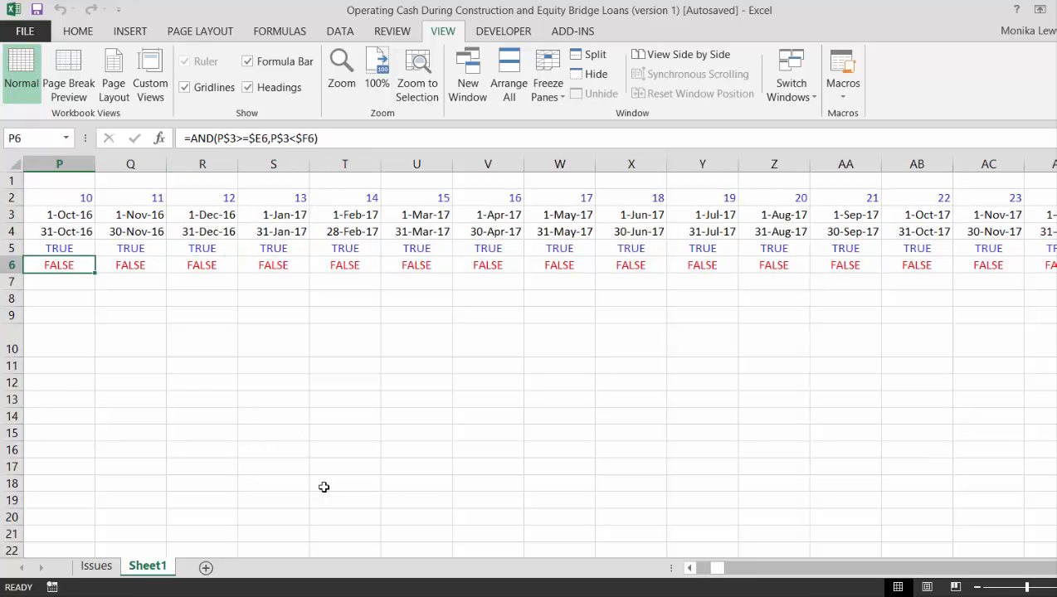
pyautogui.press('Left')
pyautogui.press('Left')
pyautogui.press('Left')
pyautogui.press('Left')
pyautogui.press('Left')
pyautogui.press('Left')
pyautogui.press('Left')
pyautogui.press('Left')
pyautogui.press('Left')
pyautogui.press('Left')
pyautogui.press('Left')
pyautogui.press('Left')
pyautogui.press('Left')
pyautogui.press('Left')
pyautogui.press('Left')
# Freeze the panes at cell G7 to lock the master time line rows and the label columns.
pyautogui.press('Down')
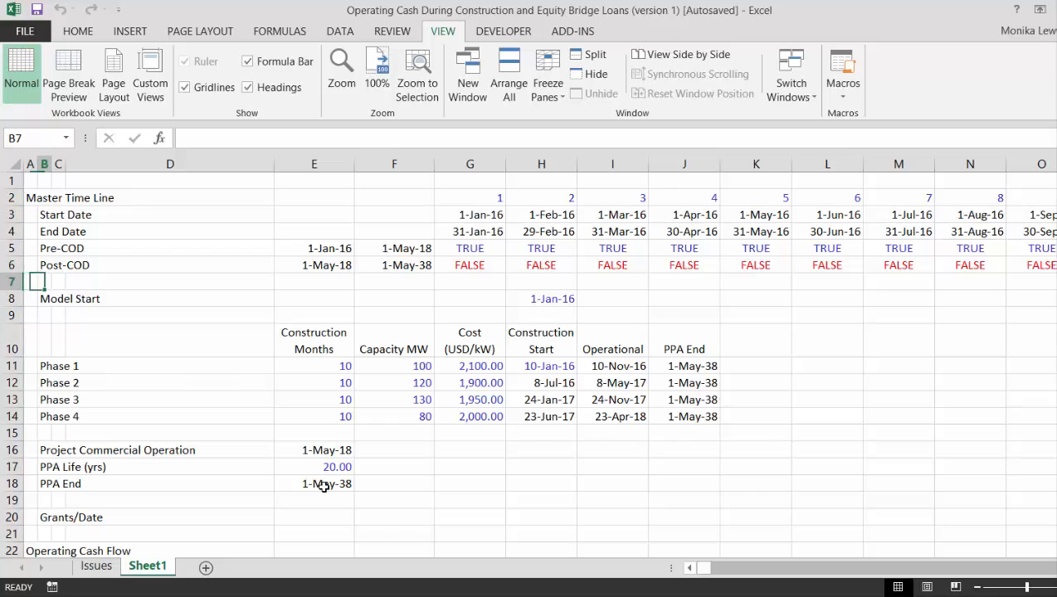
pyautogui.press('Right')
pyautogui.press('Right')
pyautogui.press('Right')
pyautogui.press('Right')
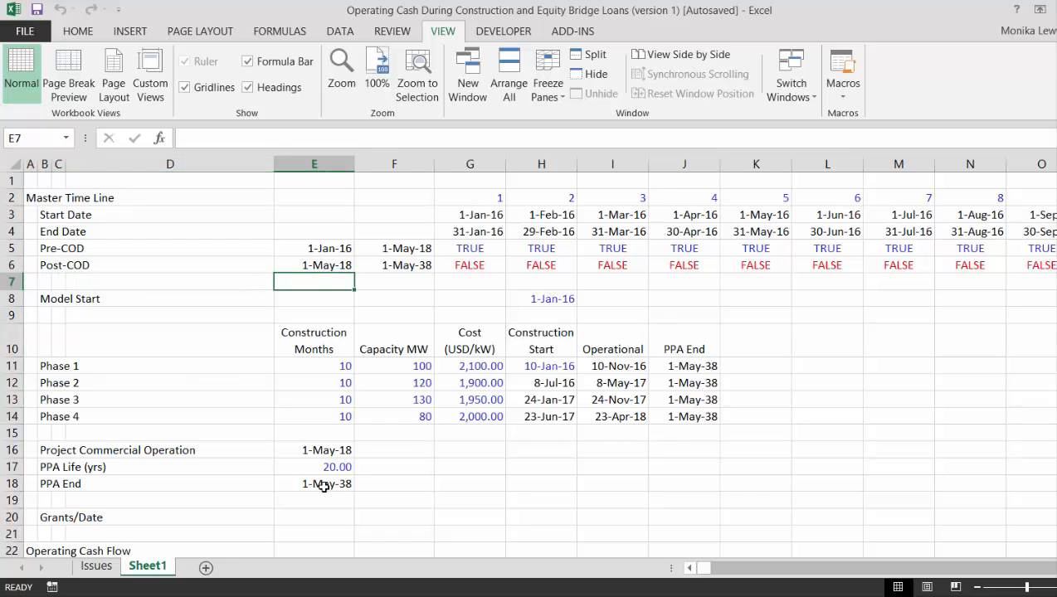
pyautogui.press('Right')
pyautogui.press('Right')
pyautogui.hotkey('alt', 'w')
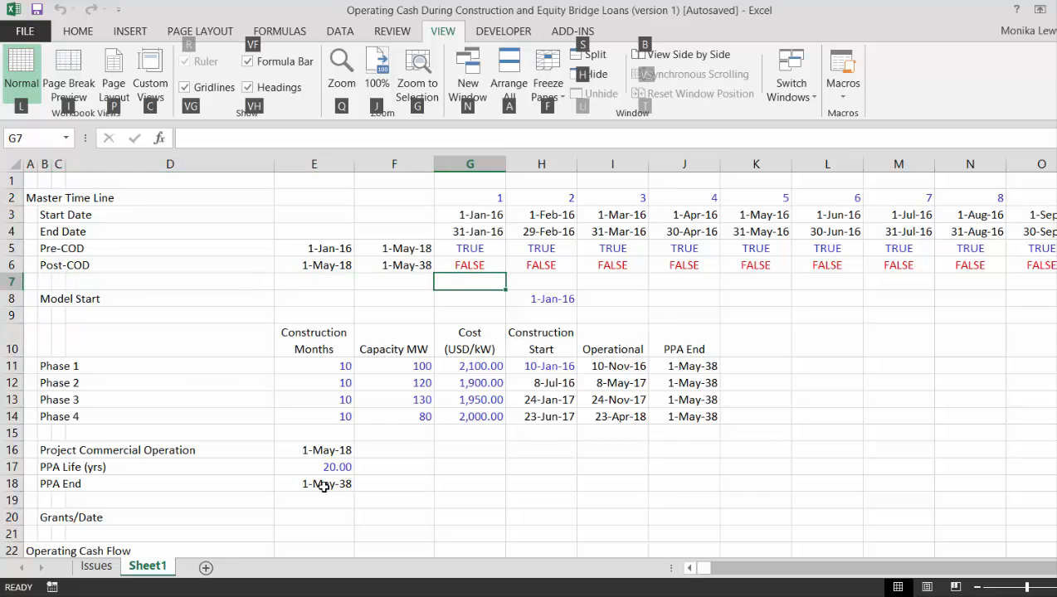
pyautogui.press('f')
pyautogui.press('f')
# Look through the model below the frozen time line, down to the Net Capacity Producing Revenue section.
pyautogui.press('Down')
pyautogui.press('Down')
pyautogui.press('Down')
pyautogui.press('Down')
pyautogui.press('Down')
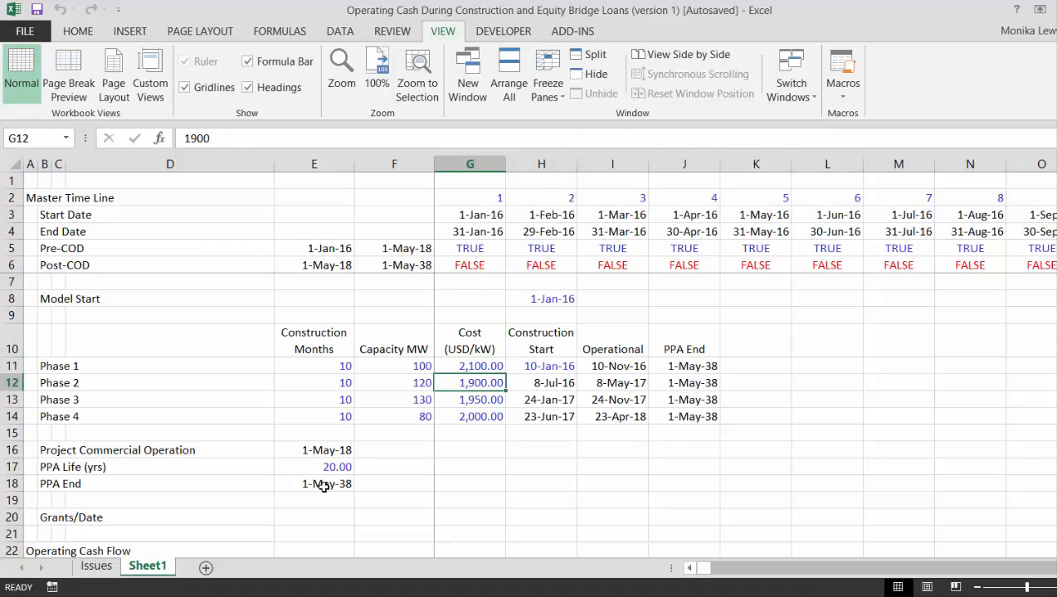
pyautogui.press('Down')
pyautogui.press('Down')
pyautogui.press('Down')
pyautogui.press('Down')
pyautogui.press('Down')
pyautogui.press('Down')
pyautogui.press('Down')
pyautogui.press('Down')
pyautogui.press('Down')
pyautogui.press('Down')
pyautogui.press('Down')
pyautogui.press('Down')
pyautogui.press('Down')
pyautogui.press('Down')
pyautogui.press('Down')
pyautogui.press('Down')
pyautogui.press('Down')
pyautogui.press('Down')
pyautogui.press('Down')
pyautogui.press('Down')
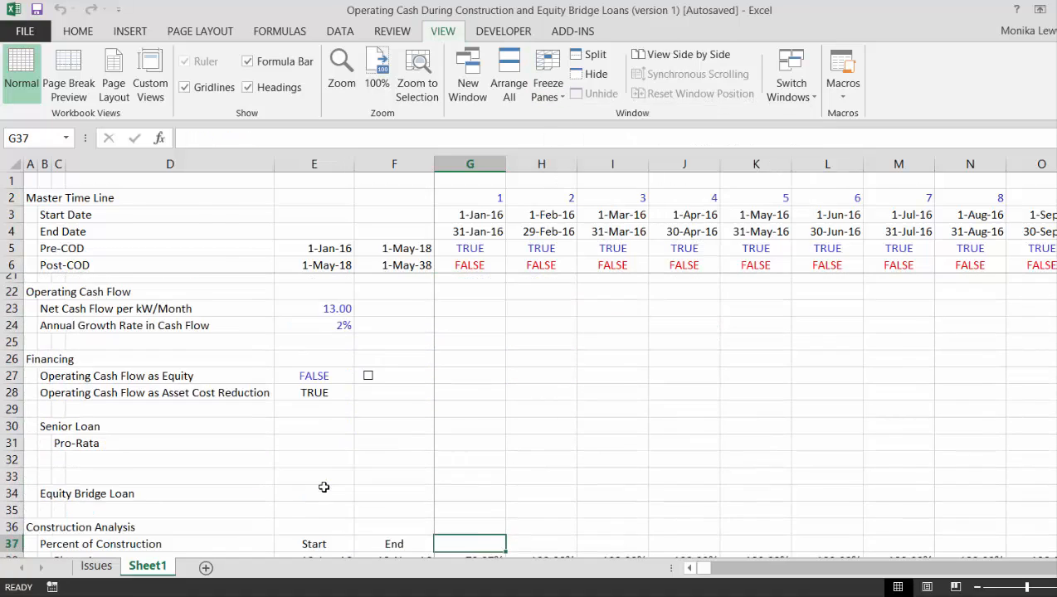
pyautogui.press('Down')
pyautogui.press('Down')
pyautogui.press('Down')
pyautogui.press('Down')
pyautogui.press('Down')
pyautogui.press('Down')
pyautogui.press('Down')
pyautogui.press('Down')
pyautogui.press('Down')
pyautogui.press('Down')
pyautogui.press('Down')
pyautogui.press('Down')
pyautogui.press('Down')
pyautogui.press('Down')
pyautogui.press('Down')
pyautogui.press('Down')
pyautogui.press('Down')
pyautogui.press('Down')
pyautogui.press('Down')
pyautogui.press('Down')
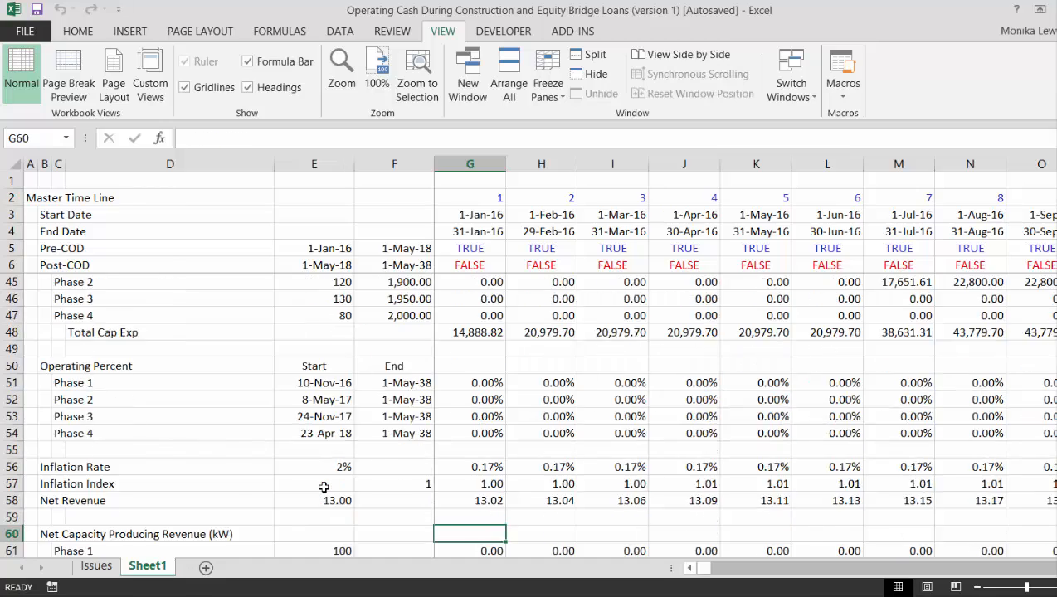
# In G76, calculate the first month's Pre-Commercial Cash Flow as total net revenue times the Pre-COD flag (=G71*G5), formatted with two decimals.
pyautogui.press('Down')
pyautogui.press('Down')
pyautogui.press('Down')
pyautogui.press('Down')
pyautogui.press('Down')
pyautogui.press('Down')
pyautogui.press('Down')
pyautogui.press('Down')
pyautogui.press('Down')
pyautogui.press('Down')
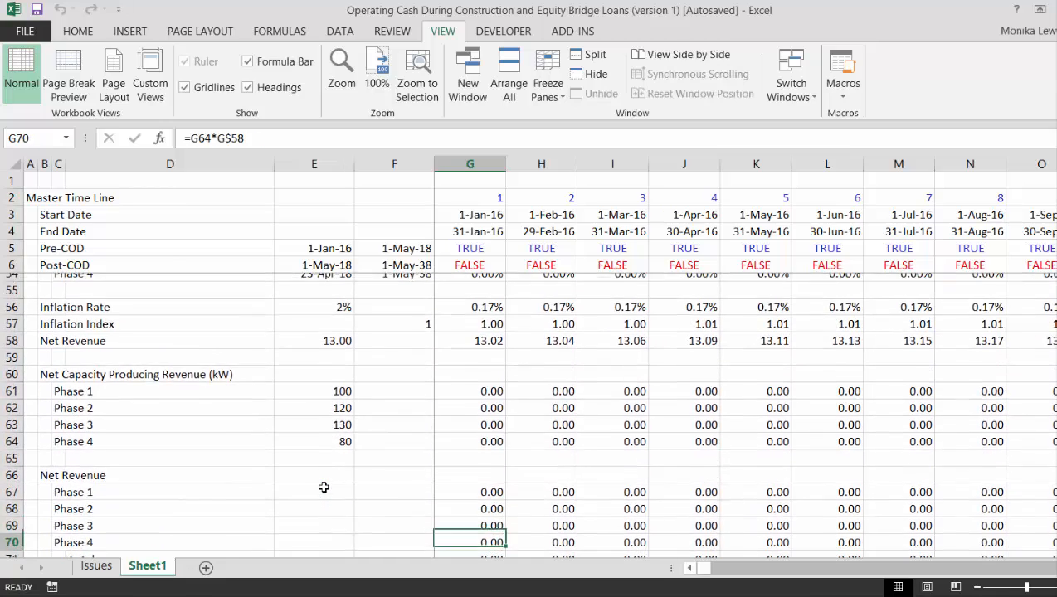
pyautogui.press('Down')
pyautogui.press('Down')
pyautogui.press('Down')
pyautogui.press('Down')
pyautogui.press('Down')
pyautogui.press('Down')
pyautogui.press('Down')
pyautogui.press('Down')
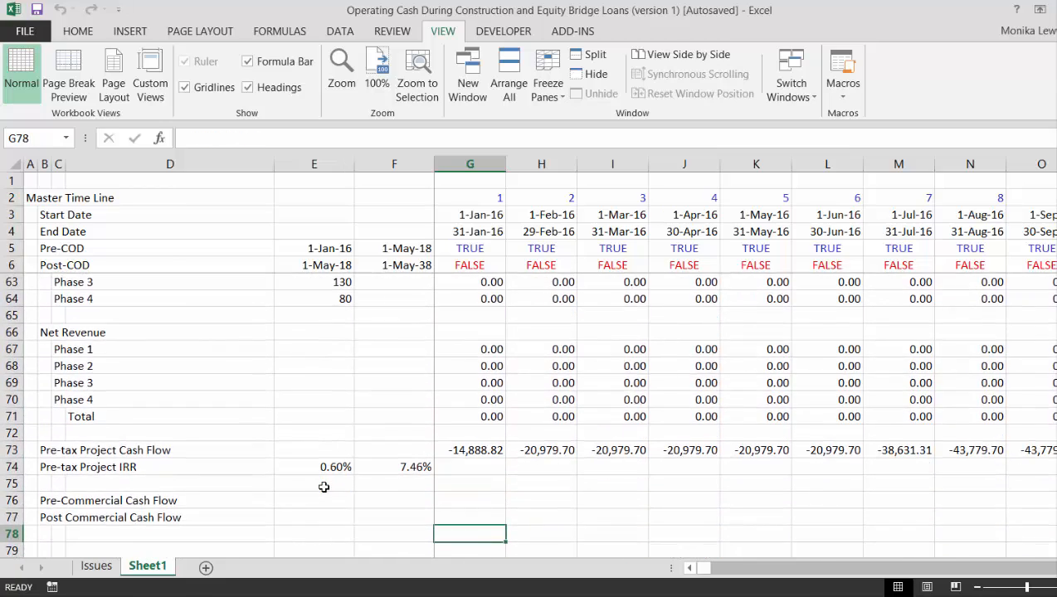
pyautogui.press('Up')
pyautogui.press('Up')
pyautogui.press('Left')
pyautogui.press('Left')
pyautogui.press('Right')
pyautogui.press('Right')
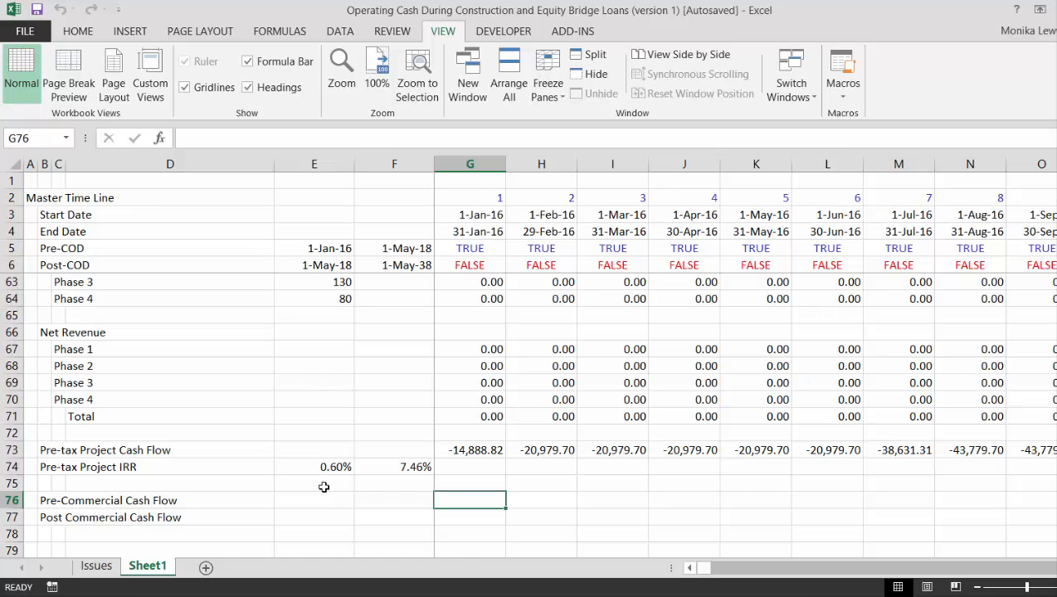
pyautogui.write('=')
pyautogui.press('Up')
pyautogui.press('Up')
pyautogui.press('Up')
pyautogui.press('Up')
pyautogui.press('Up')
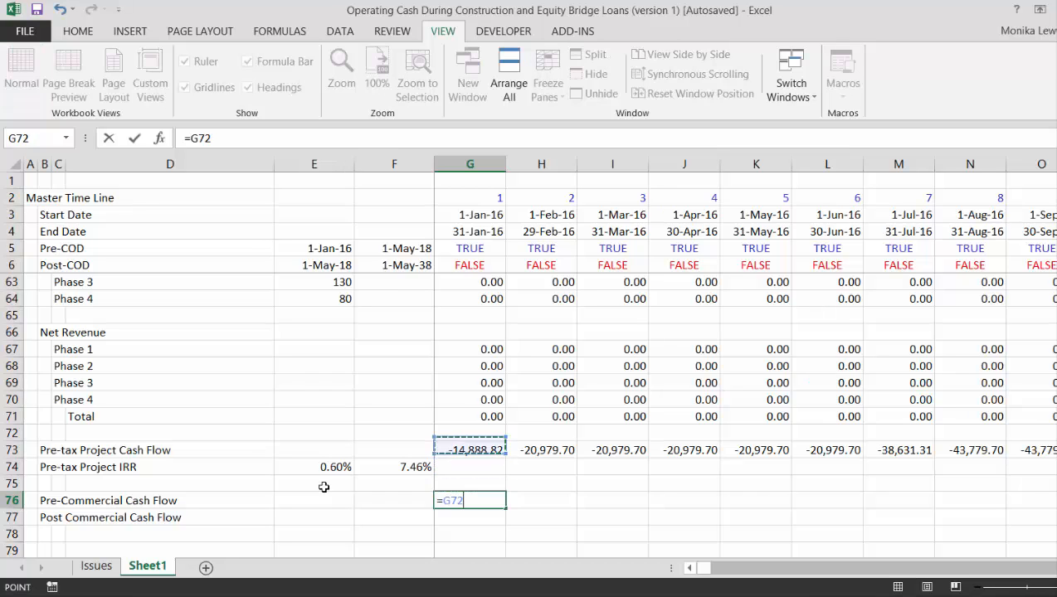
pyautogui.write('*')
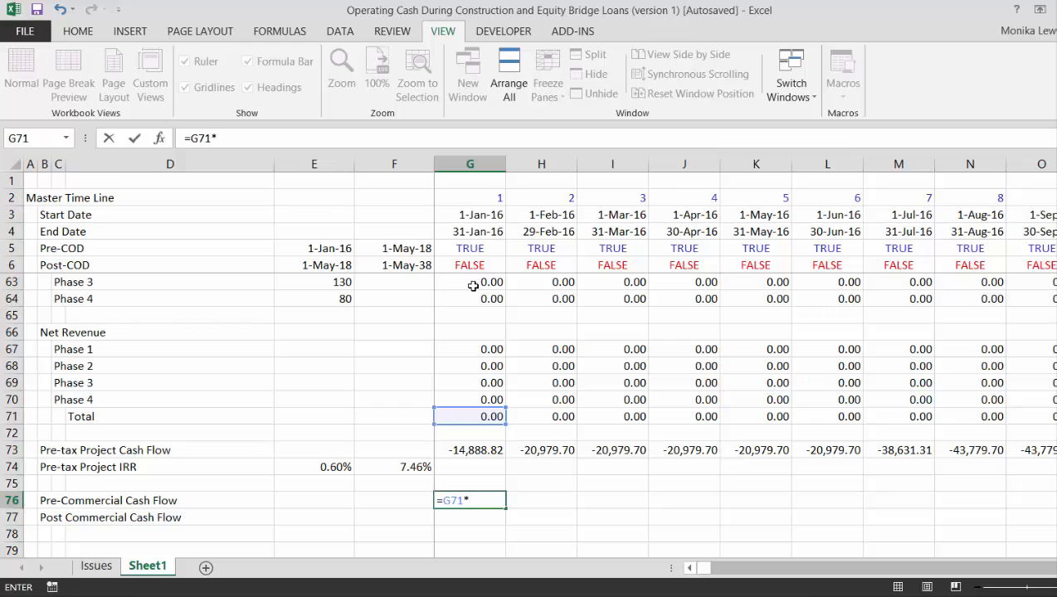
pyautogui.click(475, 241)
pyautogui.press('Return')
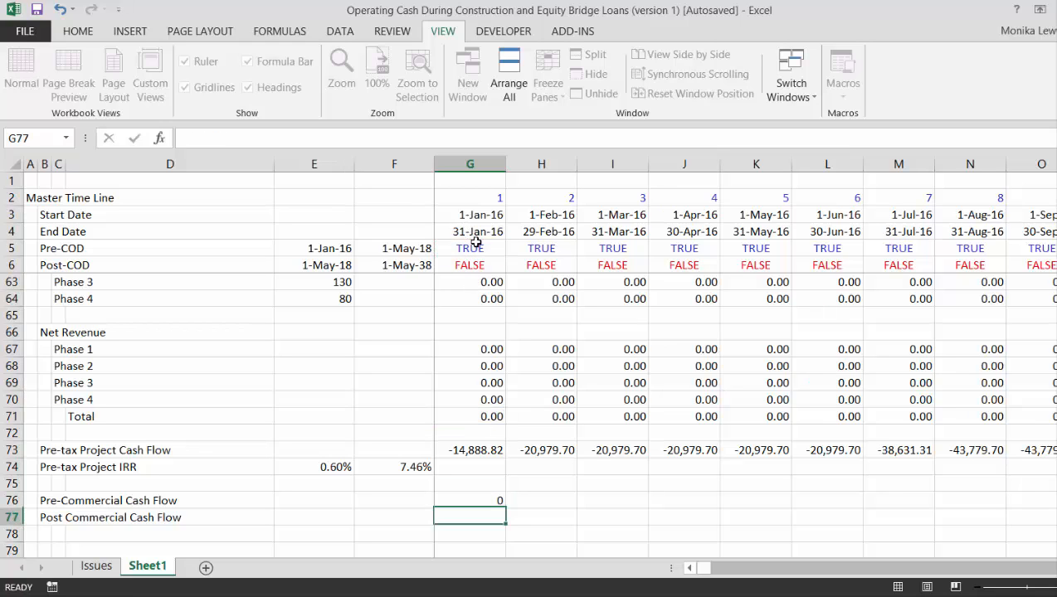
pyautogui.press('Up')
pyautogui.hotkey('ctrl', 'shift', '1')
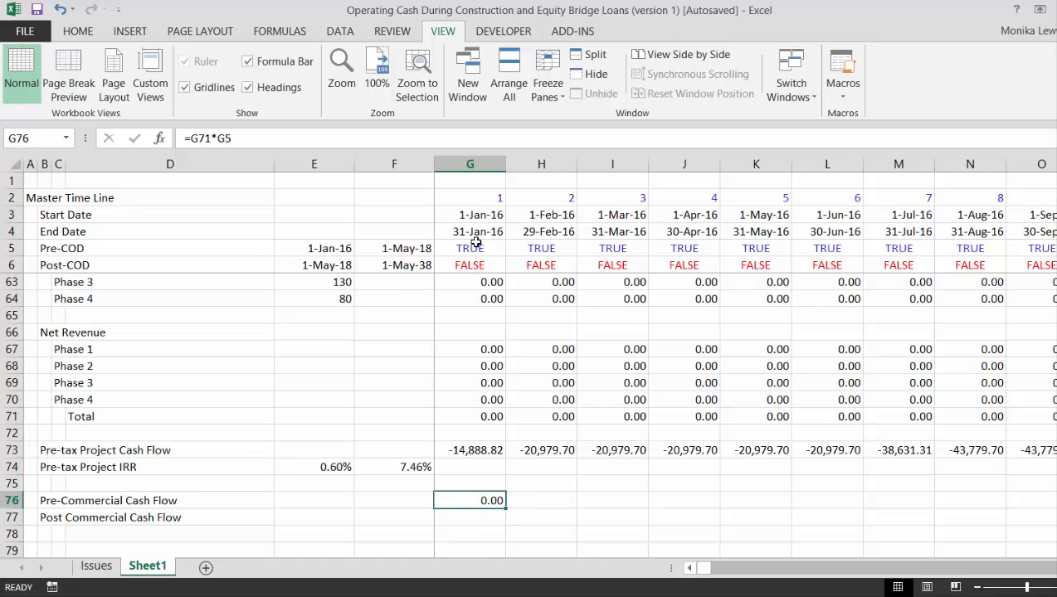
# In G77, calculate the Post Commercial Cash Flow as total net revenue times the Post-COD flag (=G71*G6), formatted with two decimals.
pyautogui.press('Down')
pyautogui.write('=')
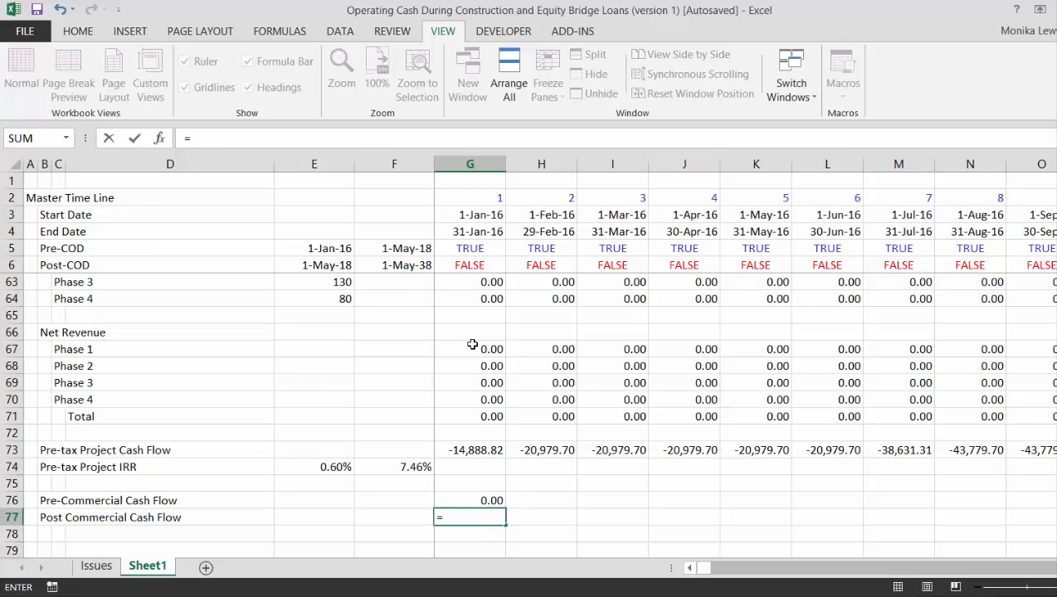
pyautogui.click(490, 419)
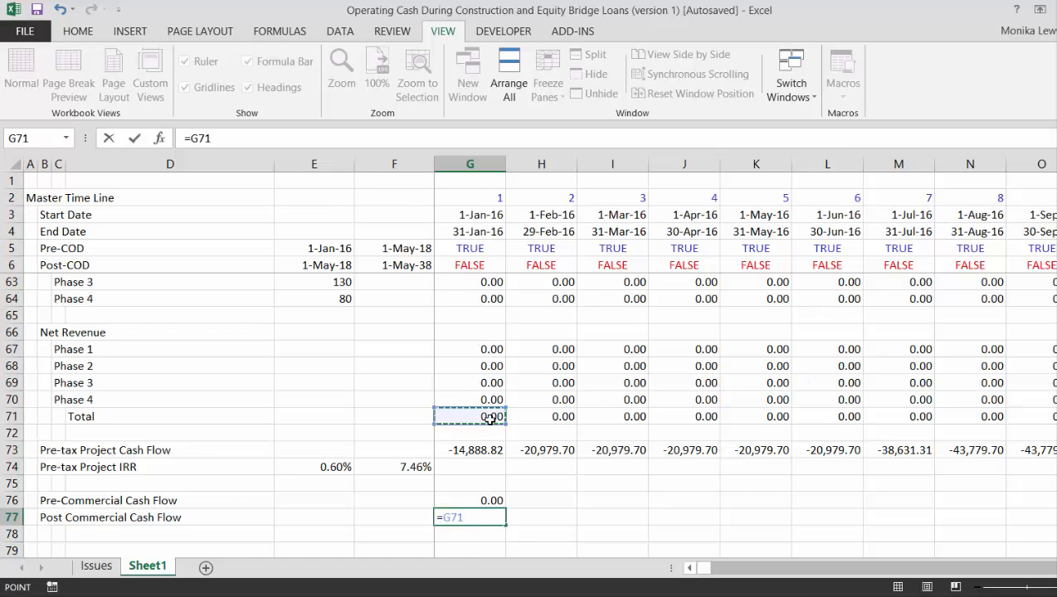
pyautogui.write('*')
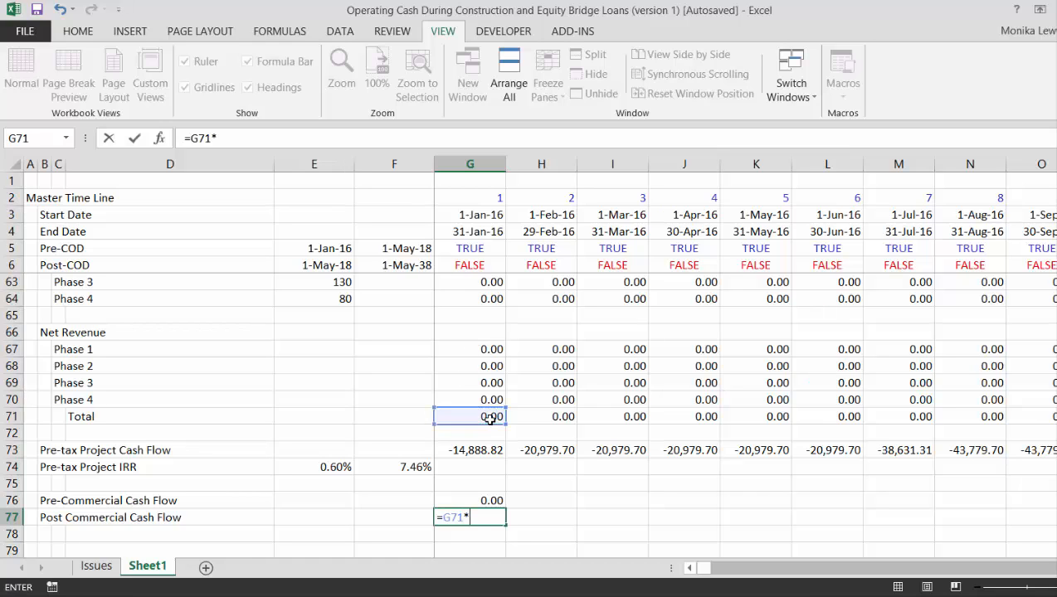
pyautogui.click(471, 264)
pyautogui.press('Return')
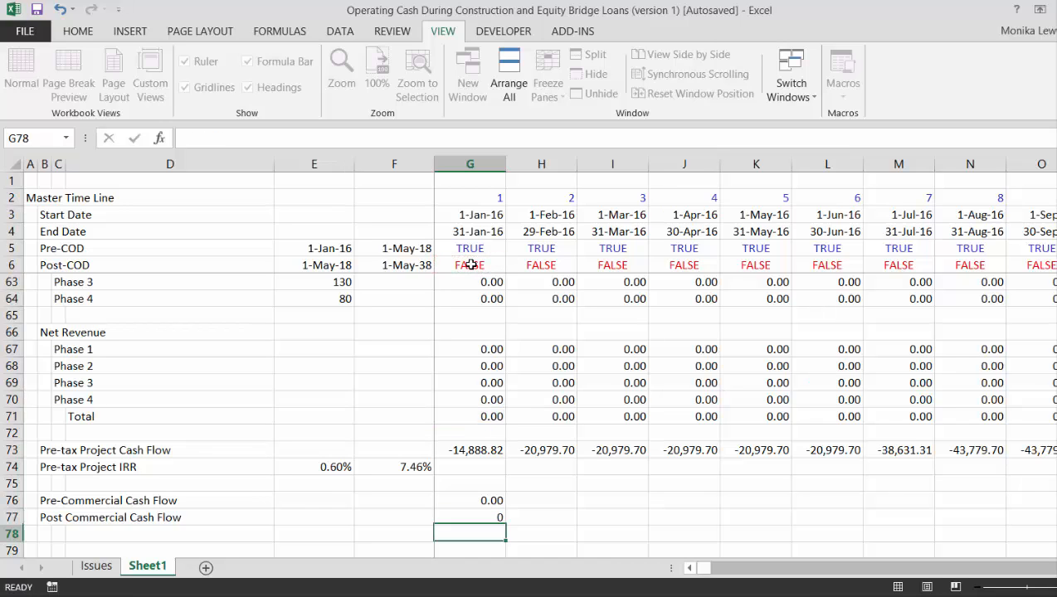
pyautogui.press('Up')
pyautogui.hotkey('ctrl', 'shift', '1')
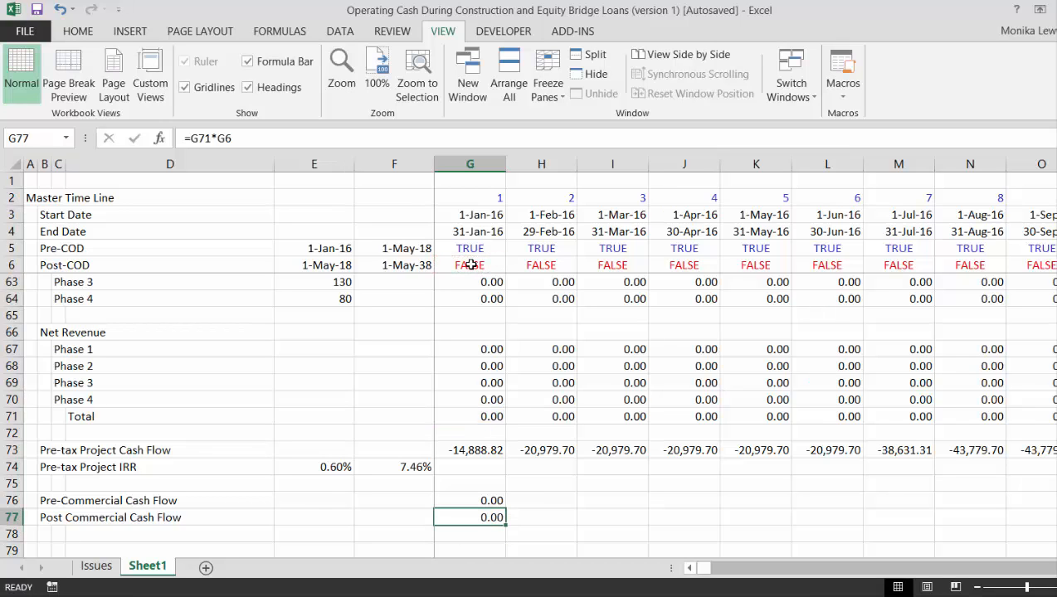
# Copy the Pre-Commercial and Post Commercial Cash Flow formulas from G76:G77 across the whole timeline.
pyautogui.press('Up')
pyautogui.hotkey('shift', 'Down')
pyautogui.hotkey('ctrl', 'd')
pyautogui.hotkey('ctrl', 'shift', 'r')
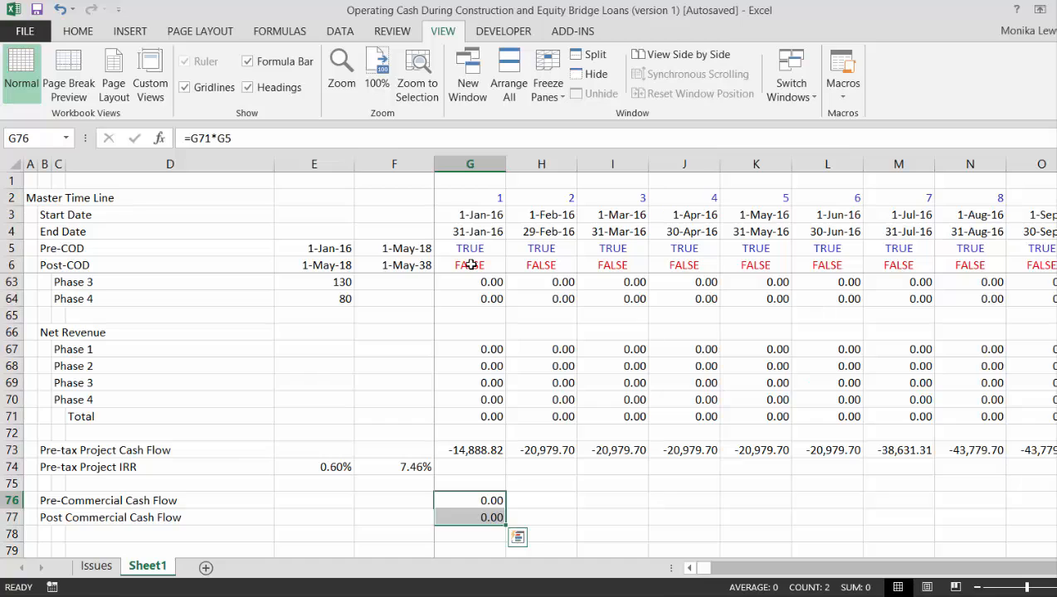
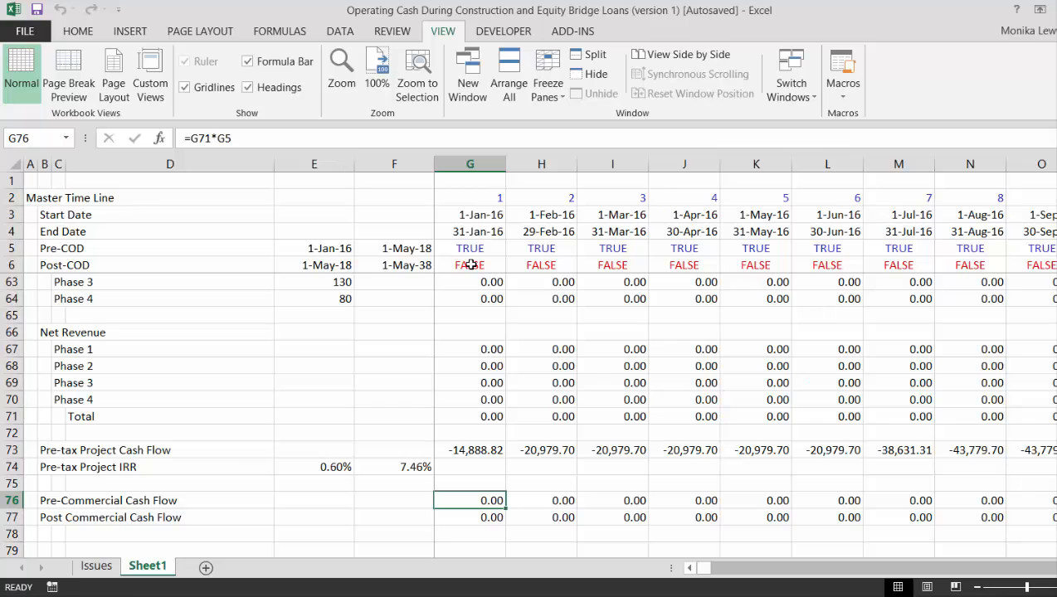
# Add the section heading "Sources and Uses" in A79, below the commercial cash flow rows.
pyautogui.press('Down')
pyautogui.press('Down')
pyautogui.press('Down')
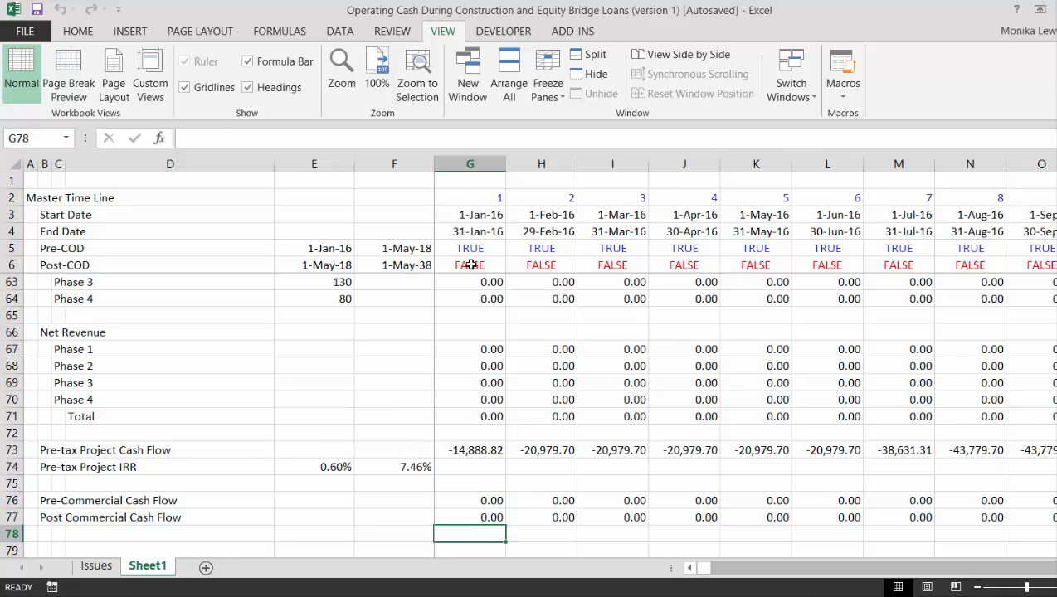
pyautogui.press('Left')
pyautogui.press('Left')
pyautogui.press('Left')
pyautogui.press('Left')
pyautogui.press('Left')
pyautogui.press('Left')
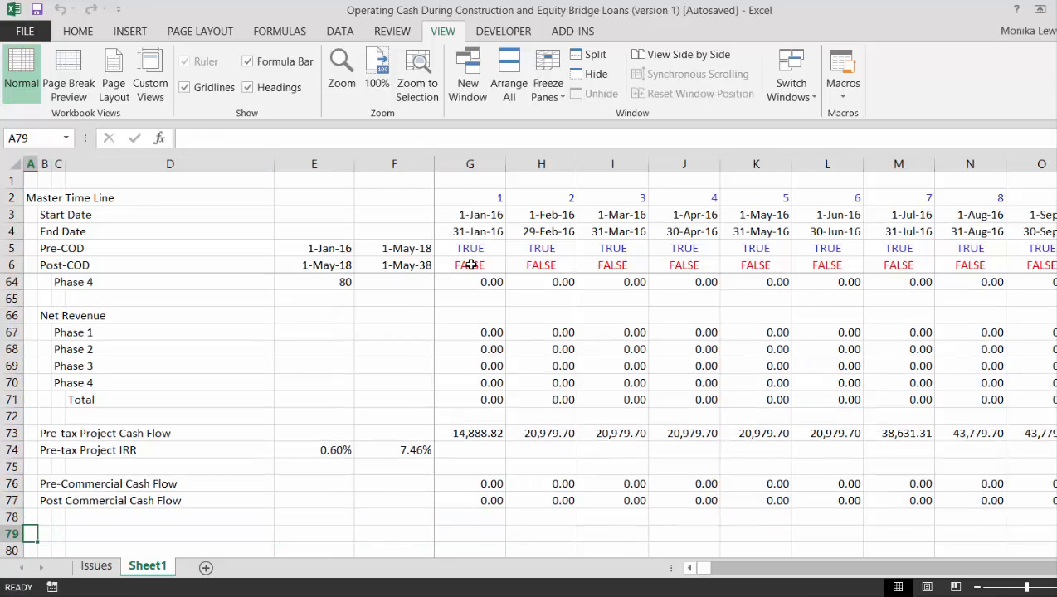
pyautogui.press('Right')
pyautogui.press('Left')
pyautogui.write('Sources and Uses')
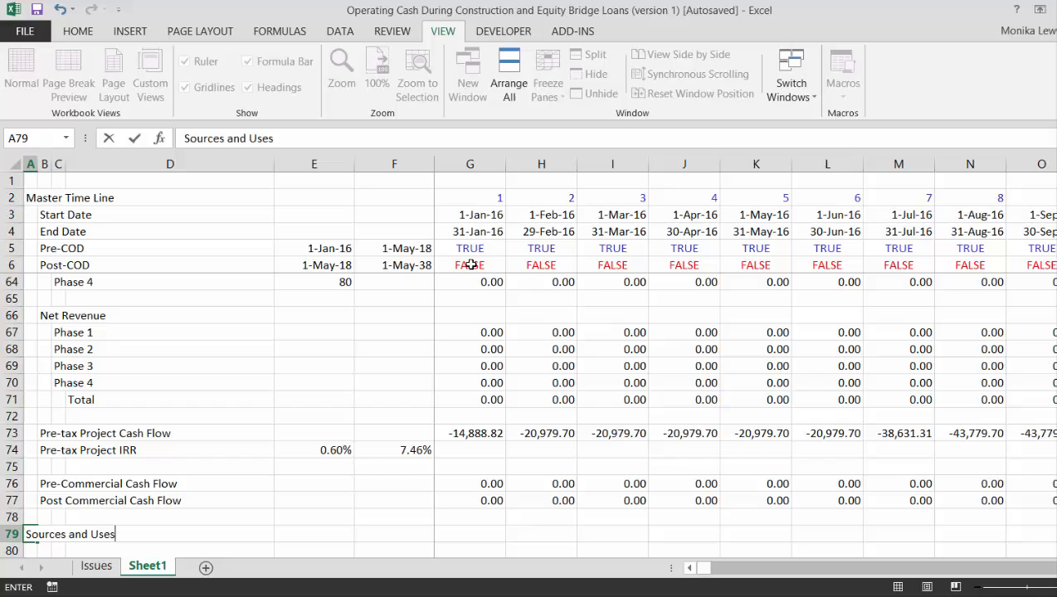
pyautogui.press('Return')
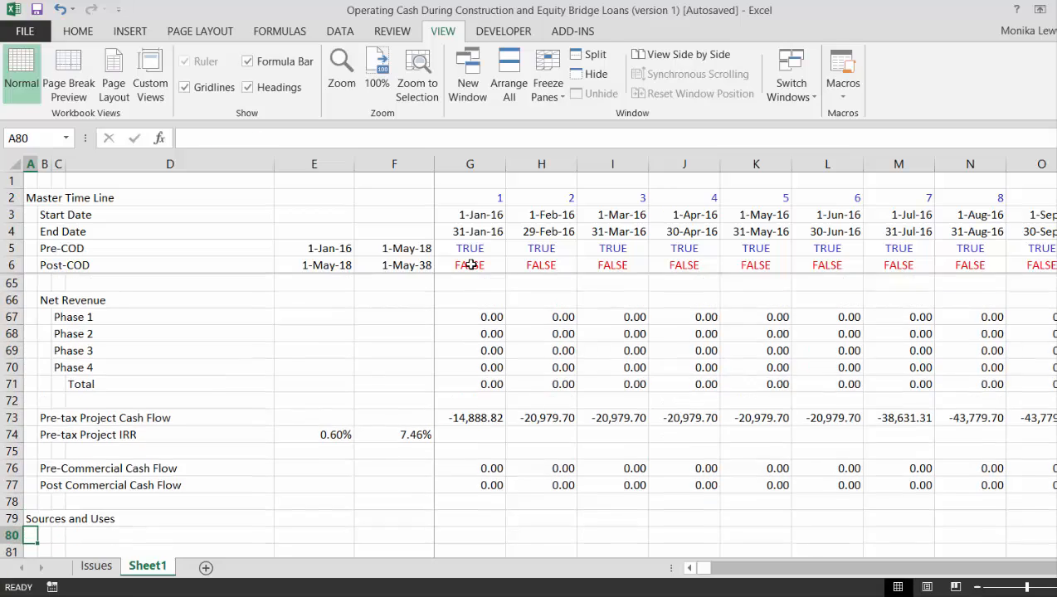
# Label the first line under Sources and Uses "Construction Expenditures" in B80.
pyautogui.press('Right')
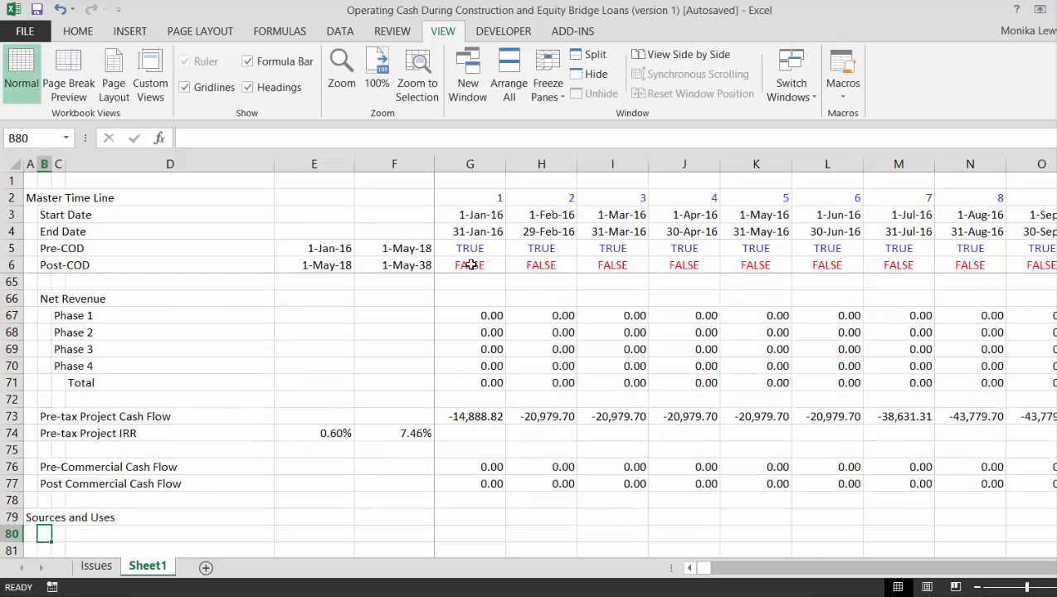
pyautogui.write('Cond')
pyautogui.press('BackSpace')
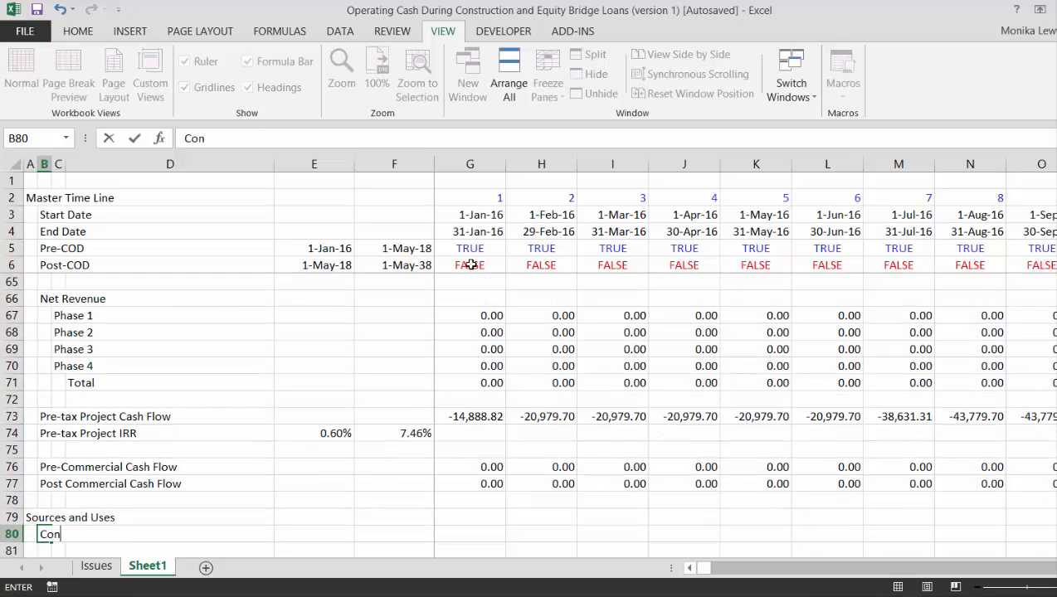
pyautogui.write('struction ')
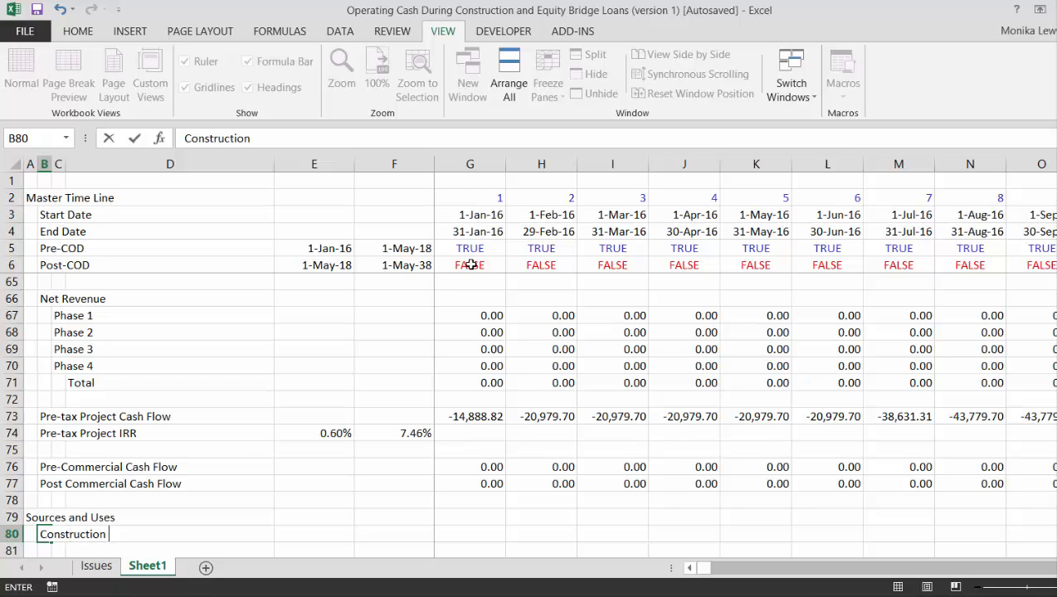
pyautogui.write('Expenditures')
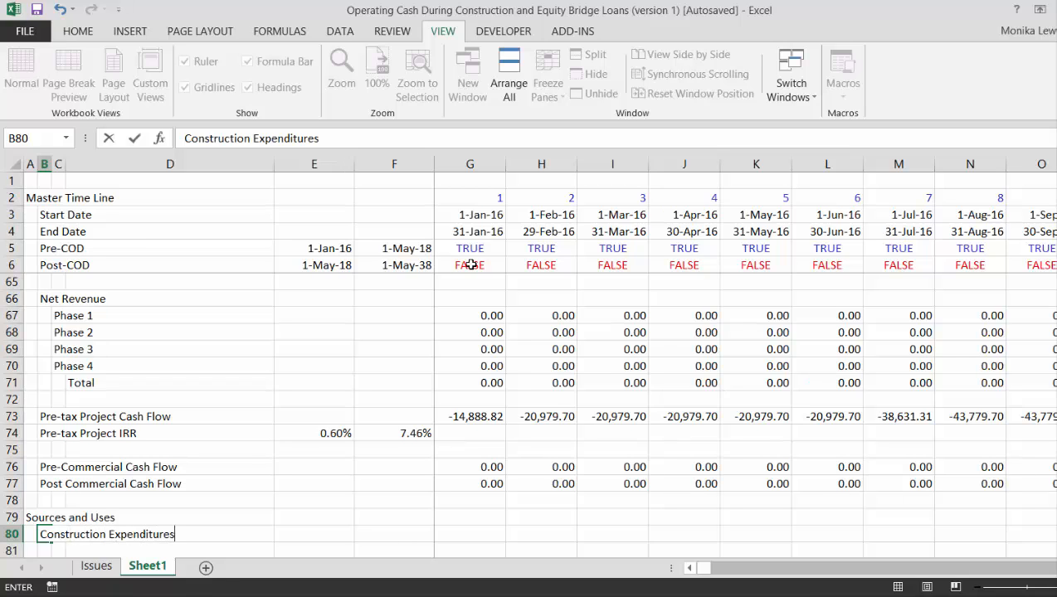
pyautogui.press('Return')
# In E80, total the construction expenditures with a SUM of the entire Total Cap Exp row 48, formatted with thousands separators and two decimals.
pyautogui.press('Up')
pyautogui.press('Right')
pyautogui.press('Right')
pyautogui.press('Right')
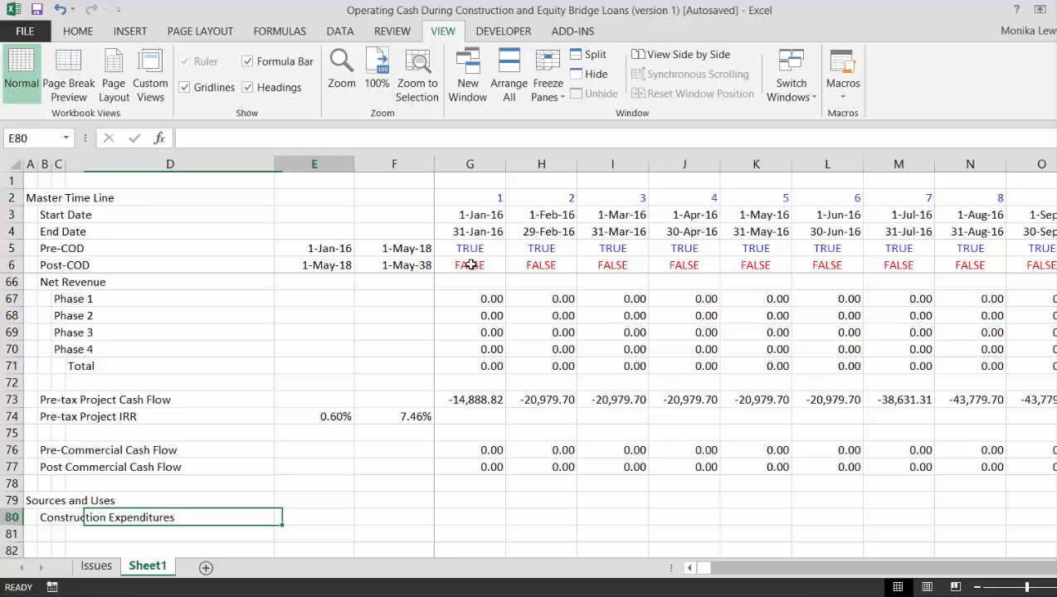
pyautogui.write('=su')
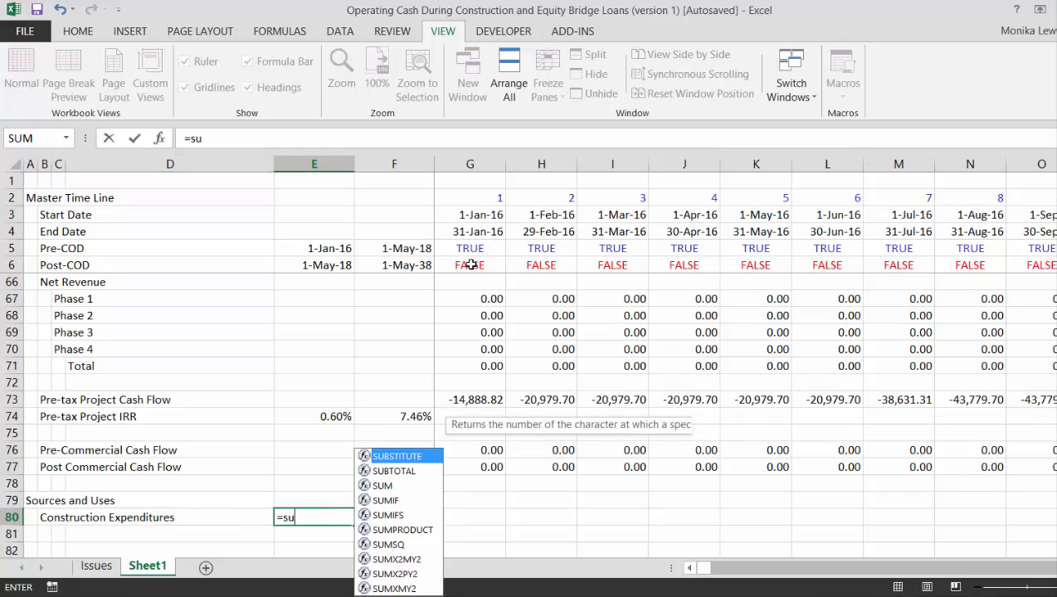
pyautogui.write('m(')
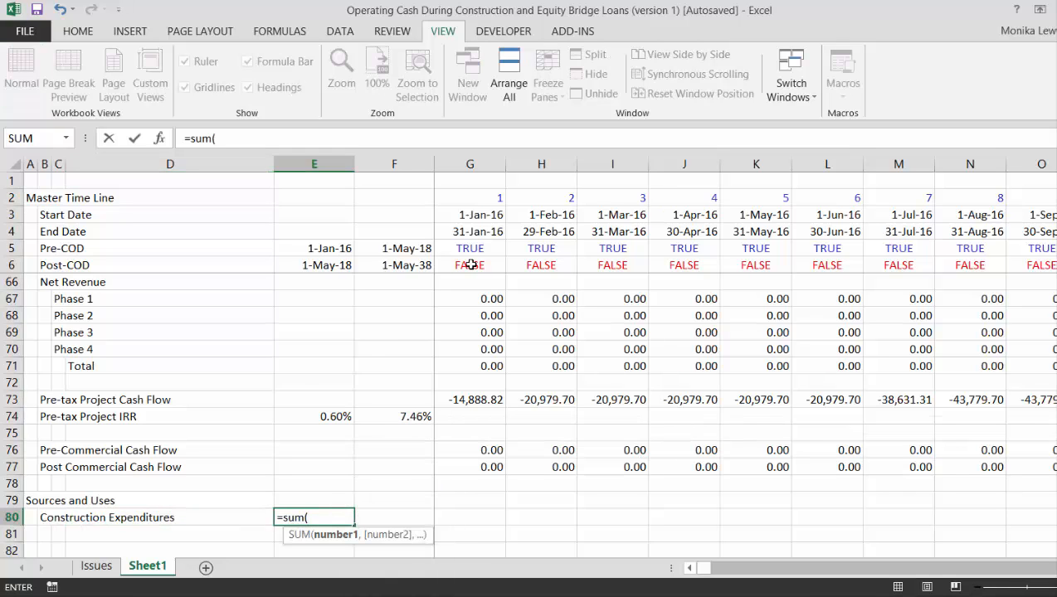
pyautogui.press('Up')
pyautogui.press('Up')
pyautogui.press('Up')
pyautogui.press('Up')
pyautogui.press('Up')
pyautogui.press('Up')
pyautogui.press('Up')
pyautogui.press('Up')
pyautogui.press('Up')
pyautogui.press('Up')
pyautogui.press('Up')
pyautogui.press('Up')
pyautogui.press('Up')
pyautogui.press('Up')
pyautogui.press('Up')
pyautogui.press('Up')
pyautogui.press('Up')
pyautogui.press('Up')
pyautogui.press('Up')
pyautogui.press('Up')
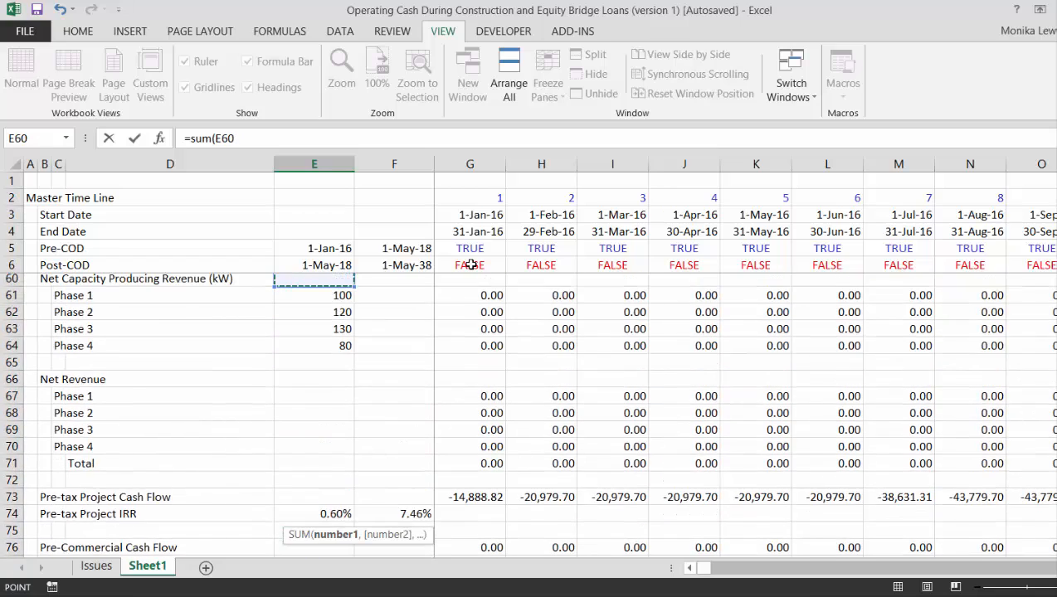
pyautogui.press('Up')
pyautogui.press('Up')
pyautogui.press('Up')
pyautogui.press('Up')
pyautogui.press('Up')
pyautogui.press('Up')
pyautogui.press('Up')
pyautogui.press('Up')
pyautogui.press('Up')
pyautogui.press('Up')
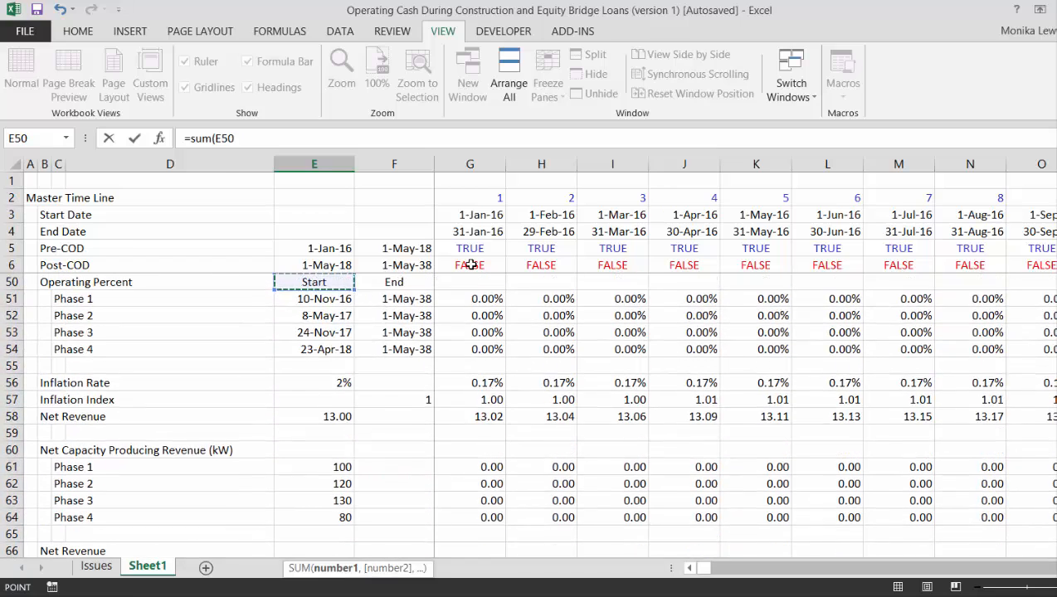
pyautogui.press('Up')
pyautogui.press('Up')
pyautogui.press('Up')
pyautogui.press('Down')
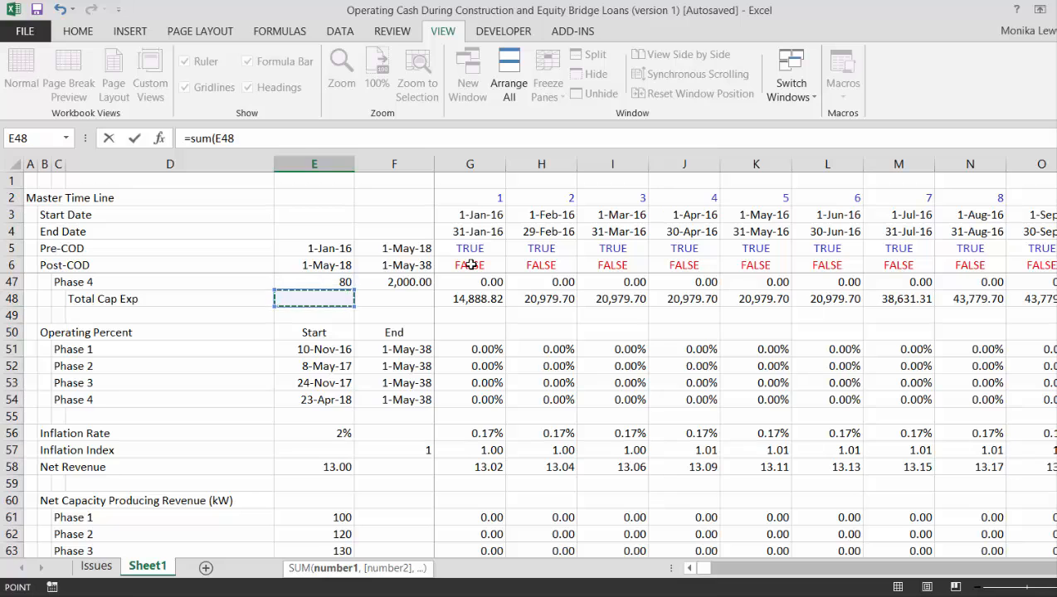
pyautogui.hotkey('shift', 'space')
pyautogui.press('Return')
pyautogui.press('Return')
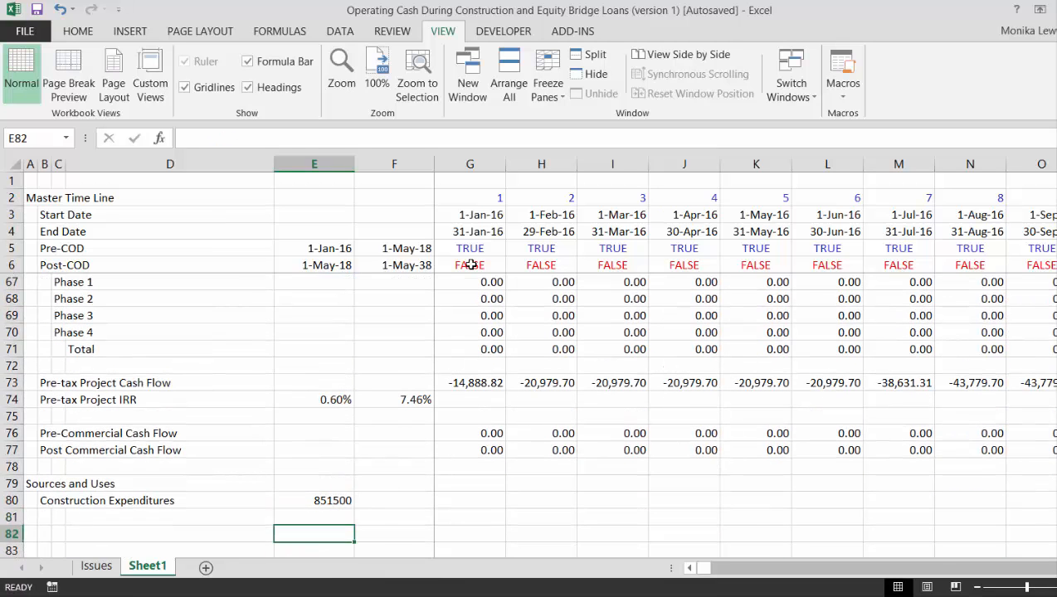
pyautogui.press('Up')
pyautogui.press('Up')
pyautogui.hotkey('ctrl', 'shift', '1')
# Add the label "Less: Pre-Commercial Cash Flow" in B81, below Construction Expenditures.
pyautogui.press('Down')
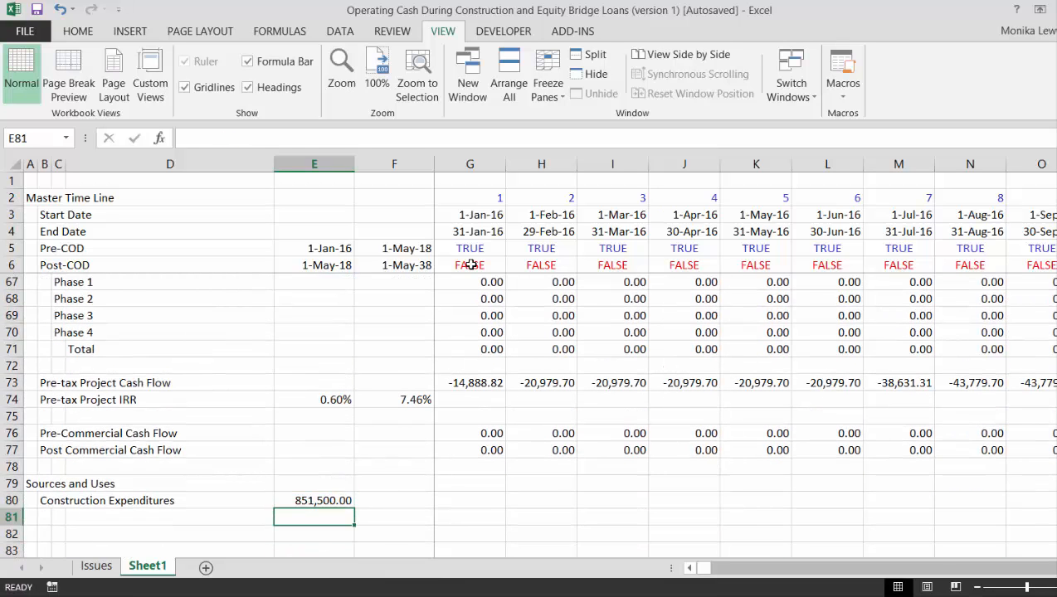
pyautogui.press('Left')
pyautogui.press('Left')
pyautogui.press('Left')
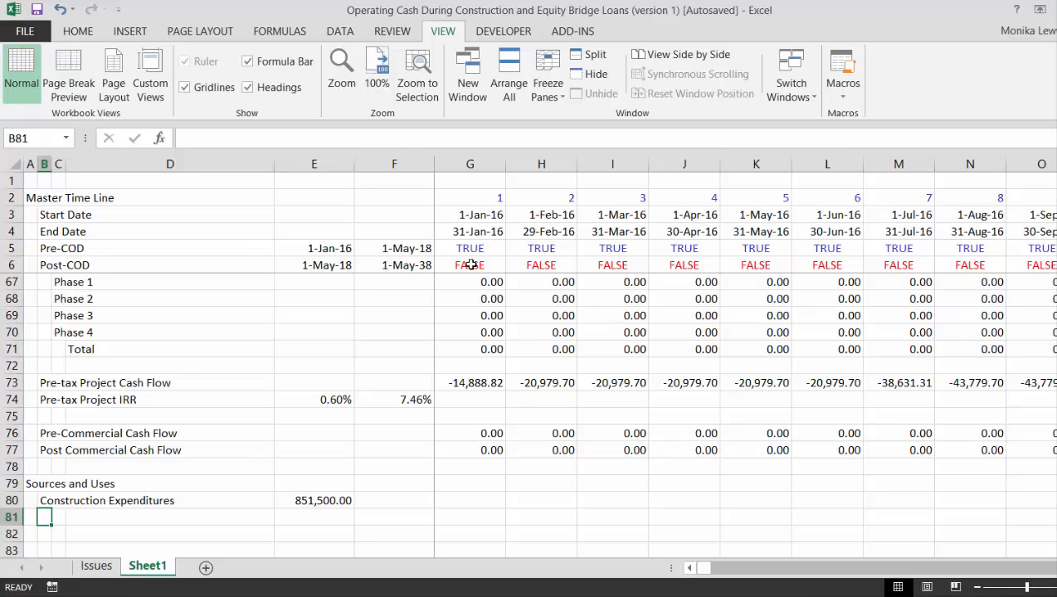
pyautogui.write('Le')
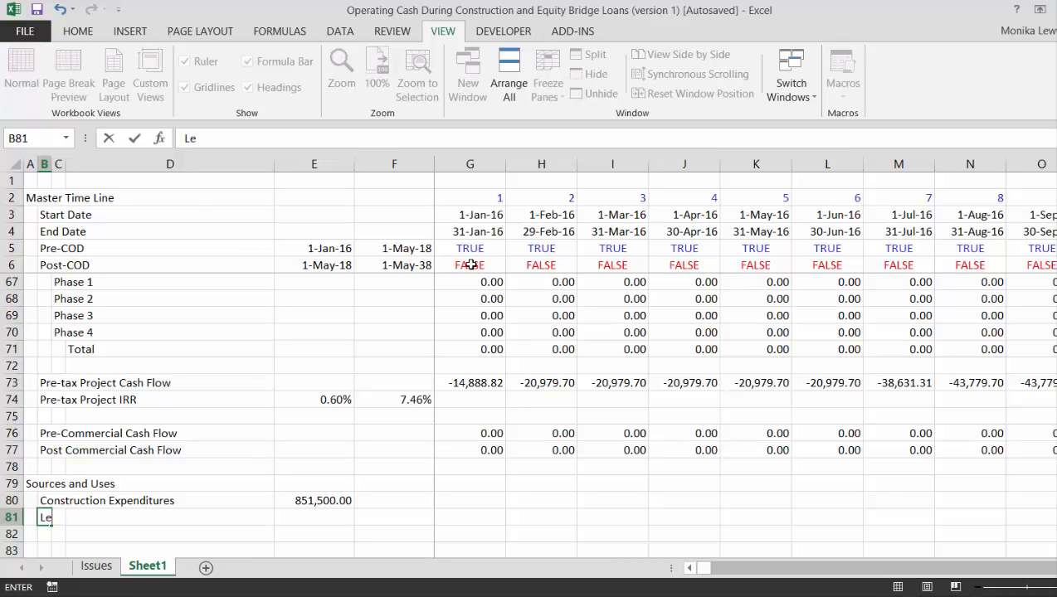
pyautogui.write('ss: Pre-Comme')
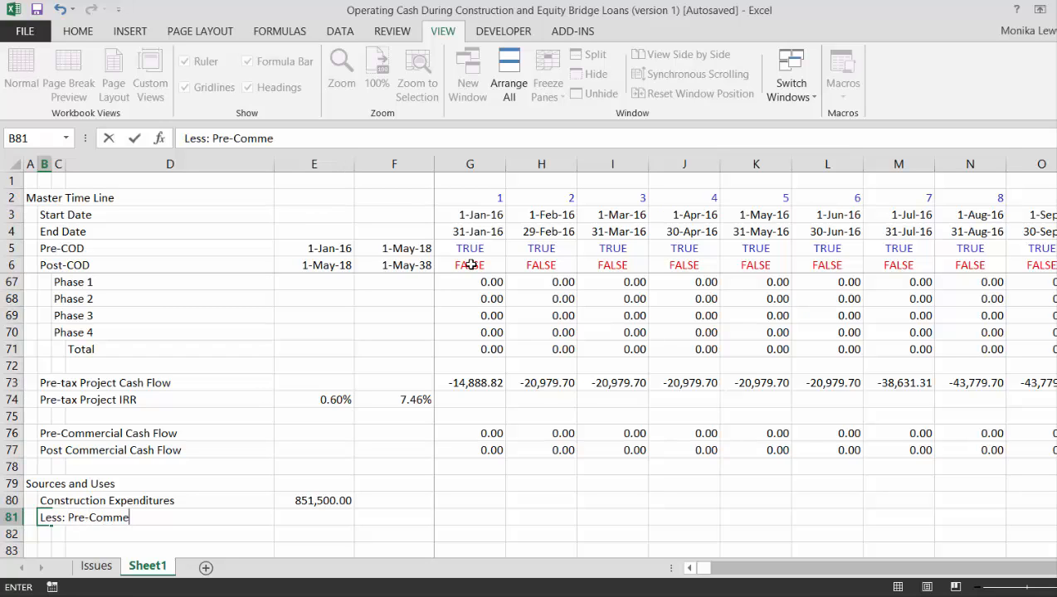
pyautogui.write('rcial Cas')
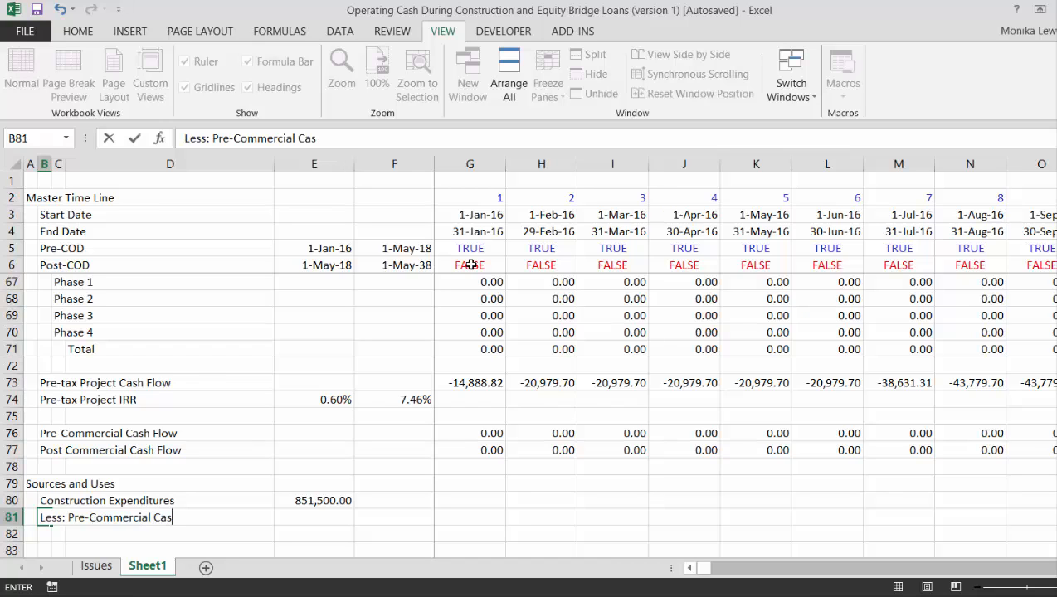
pyautogui.write('h Flow')
pyautogui.press('Return')
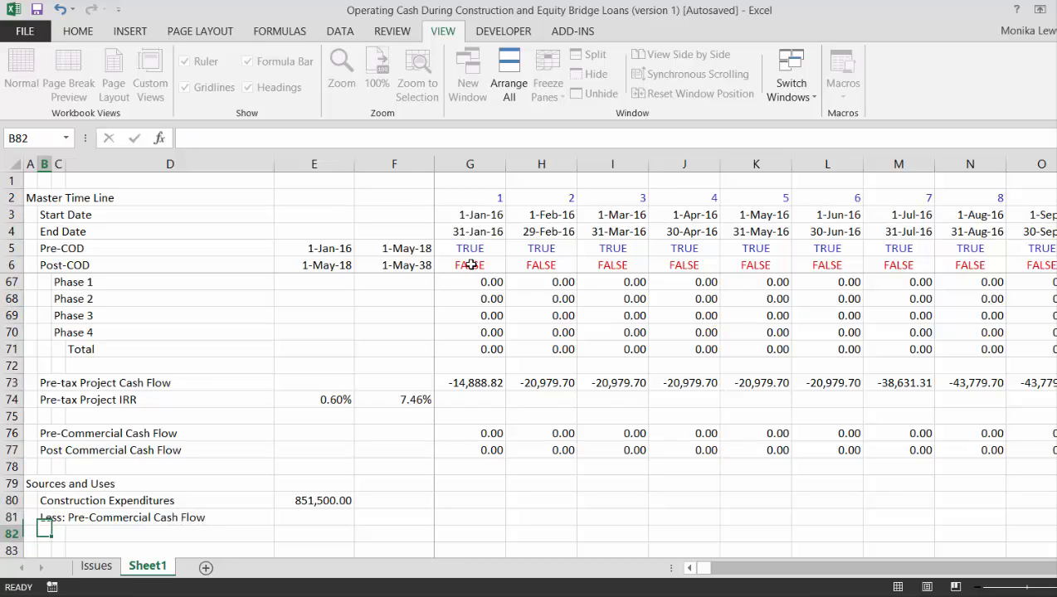
# In E81, total the pre-commercial cash flow with a SUM of the entire row 76, formatted with thousands separators and two decimals.
pyautogui.press('Up')
pyautogui.press('Right')
pyautogui.press('Right')
pyautogui.press('Right')
pyautogui.write('=')
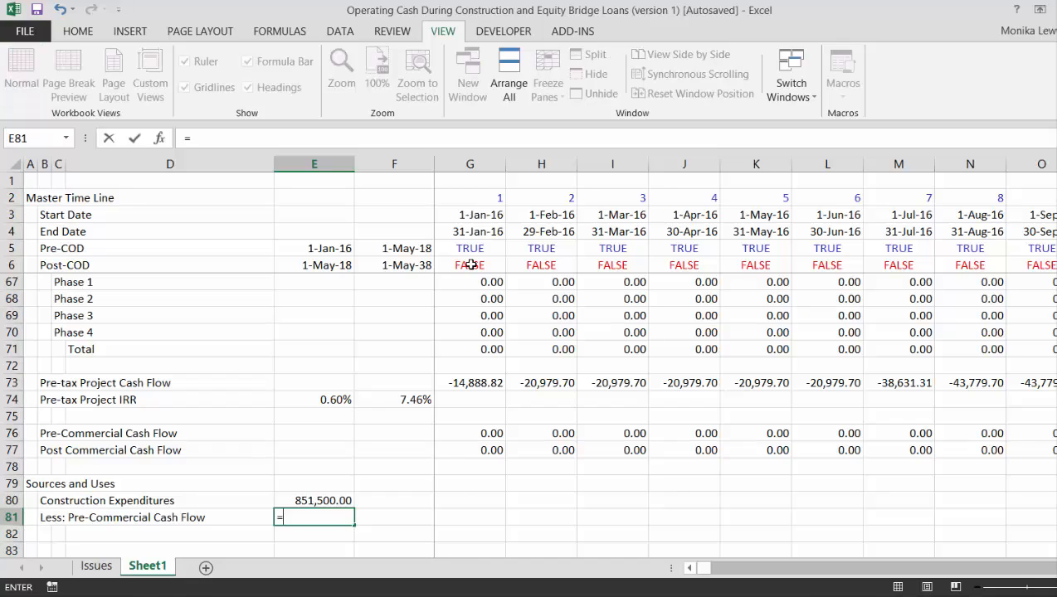
pyautogui.write('sum(')
pyautogui.press('Up')
pyautogui.press('Up')
pyautogui.press('Up')
pyautogui.press('Up')
pyautogui.press('Up')
pyautogui.press('Up')
pyautogui.press('Up')
pyautogui.press('Up')
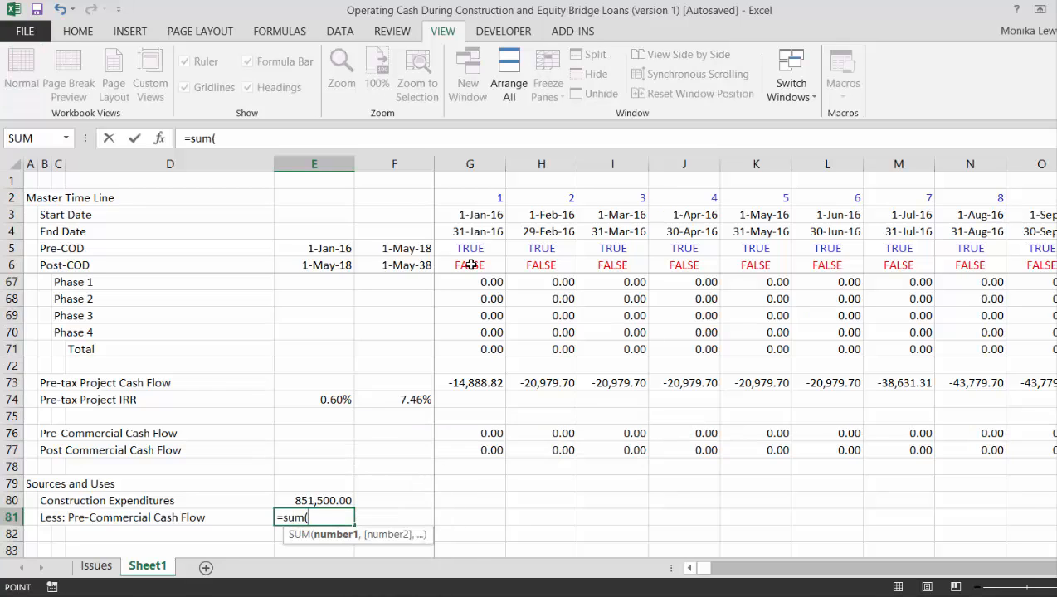
pyautogui.press('Up')
pyautogui.press('Up')
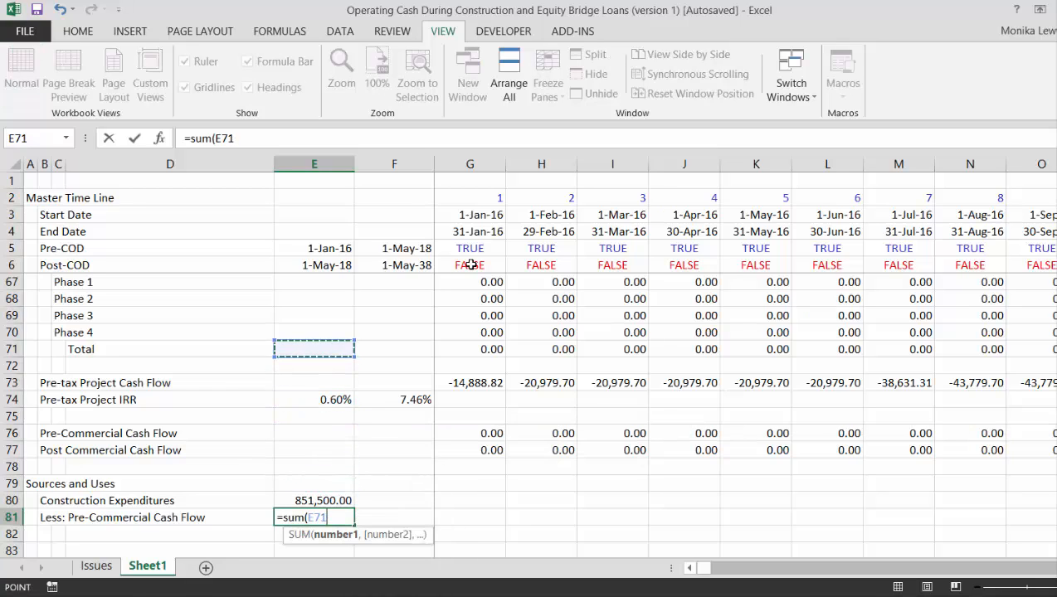
pyautogui.press('Down')
pyautogui.press('Down')
pyautogui.press('Down')
pyautogui.press('Down')
pyautogui.press('Down')
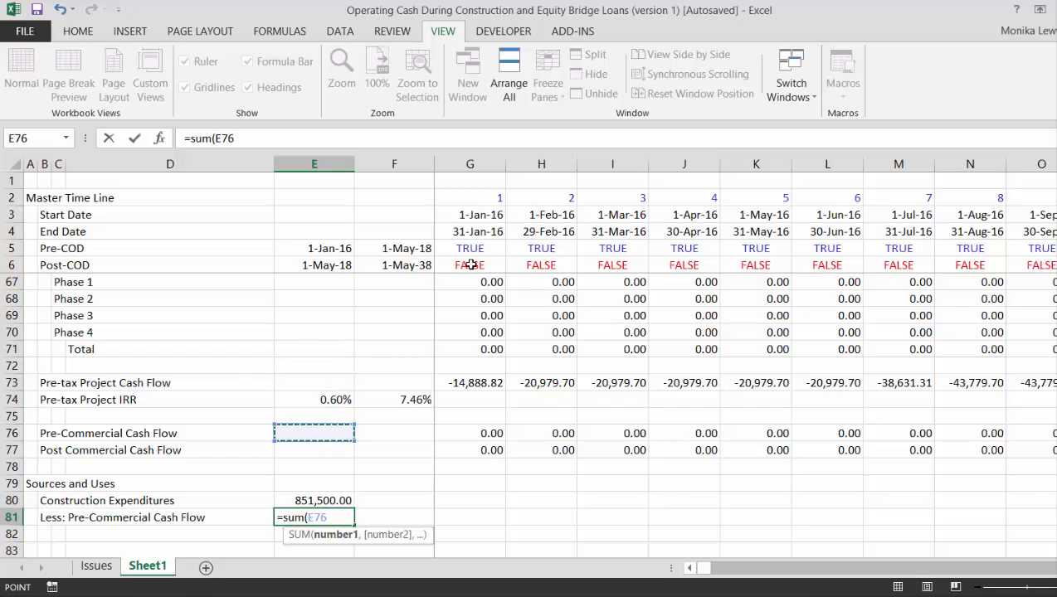
pyautogui.hotkey('shift', 'space')
pyautogui.press('Return')
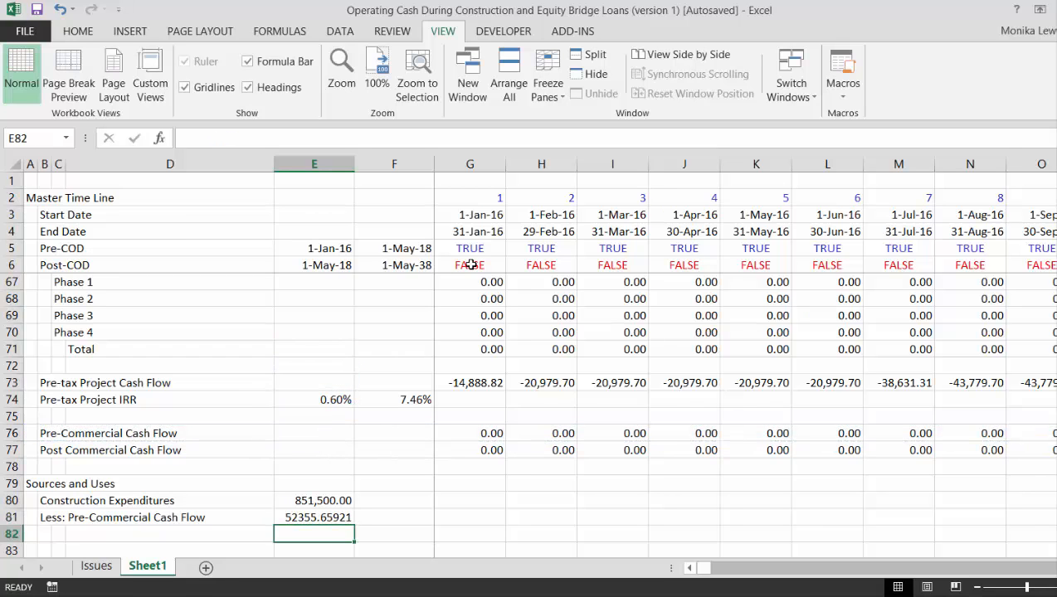
pyautogui.press('Up')
pyautogui.hotkey('ctrl', 'shift', '1')
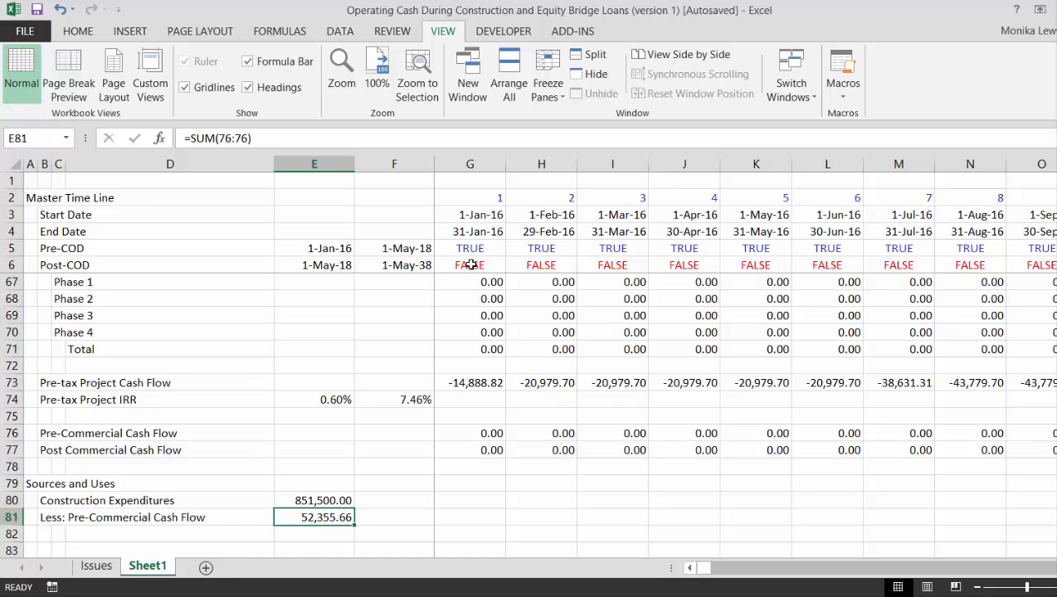
# In F81, calculate pre-commercial cash flow as a share of construction expenditures with =E81/E80, formatted as a percentage with two decimals.
pyautogui.press('Right')
pyautogui.write('=')
pyautogui.press('Left')
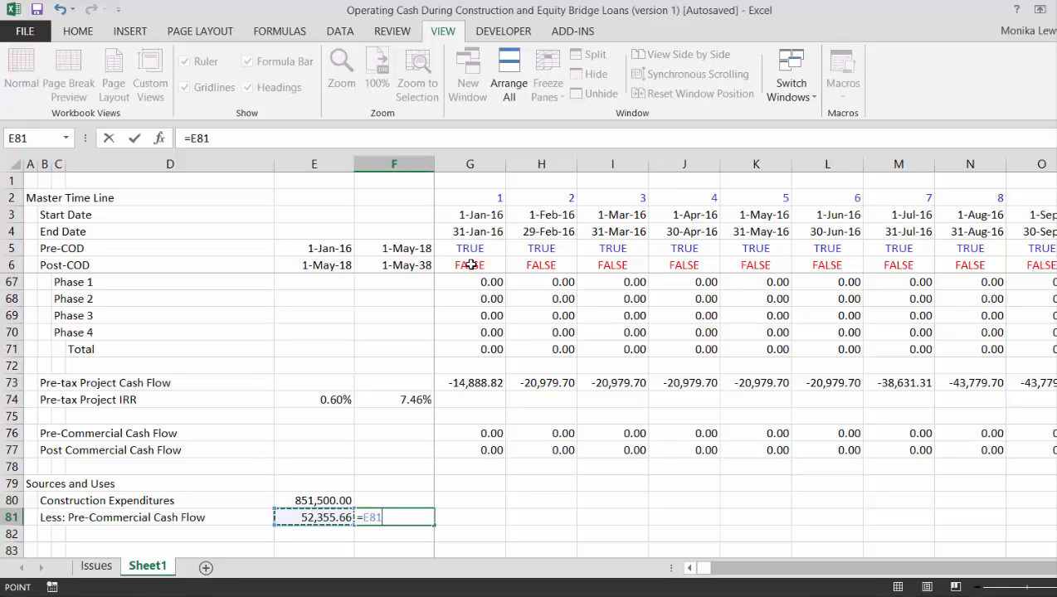
pyautogui.write('/')
pyautogui.press('Up')
pyautogui.press('Up')
pyautogui.press('Left')
pyautogui.press('Left')
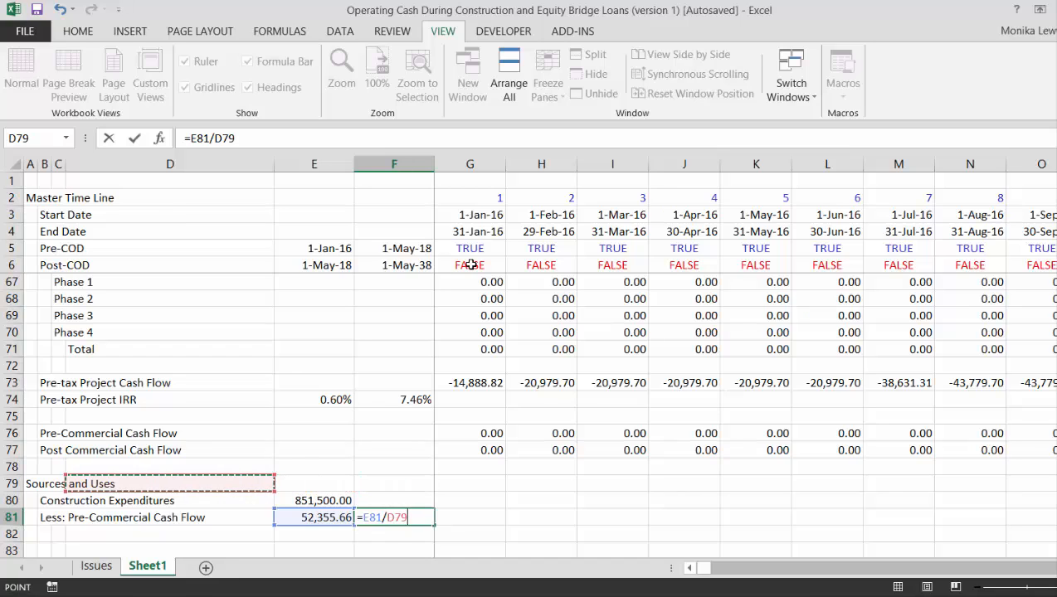
pyautogui.press('Down')
pyautogui.press('Right')
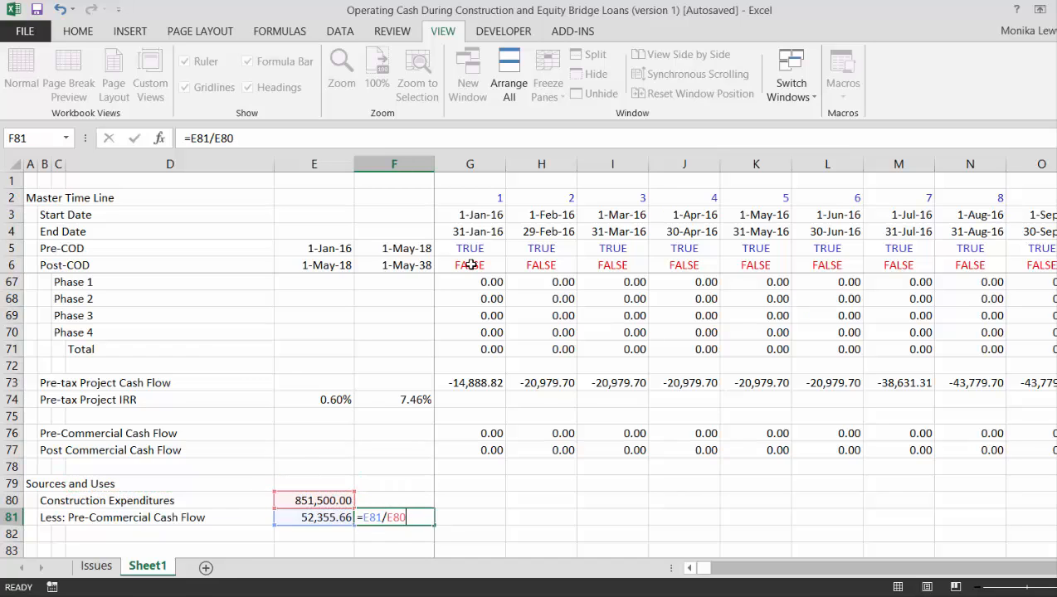
pyautogui.press('Return')
pyautogui.press('Up')
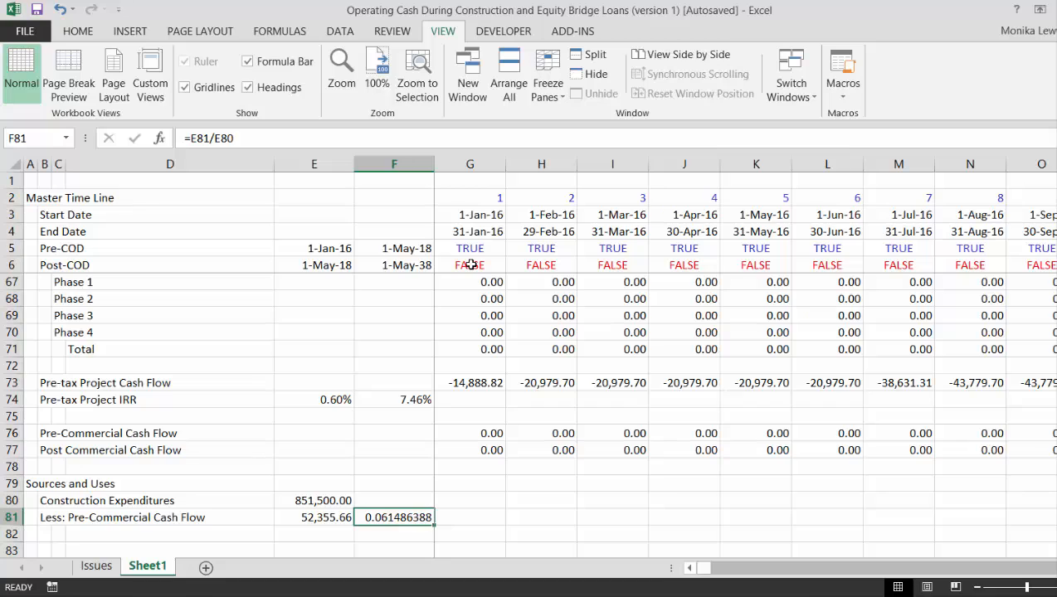
pyautogui.hotkey('ctrl', 'shift', '5')
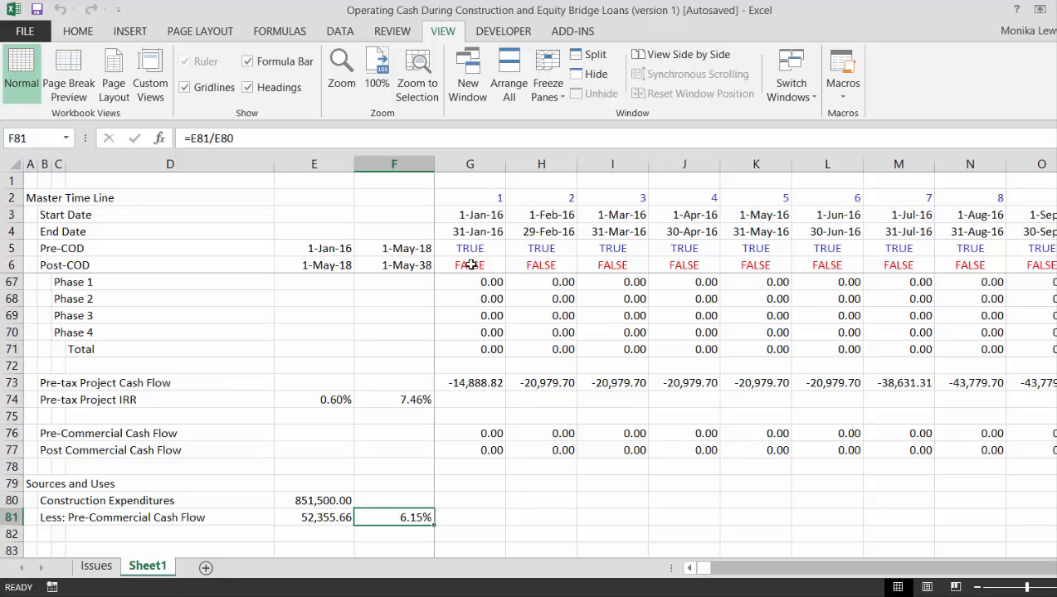
# Change the Phase 4 construction start formula in H14 to =H13+200, delaying it to 200 days after the Phase 3 start.
pyautogui.press('Up')
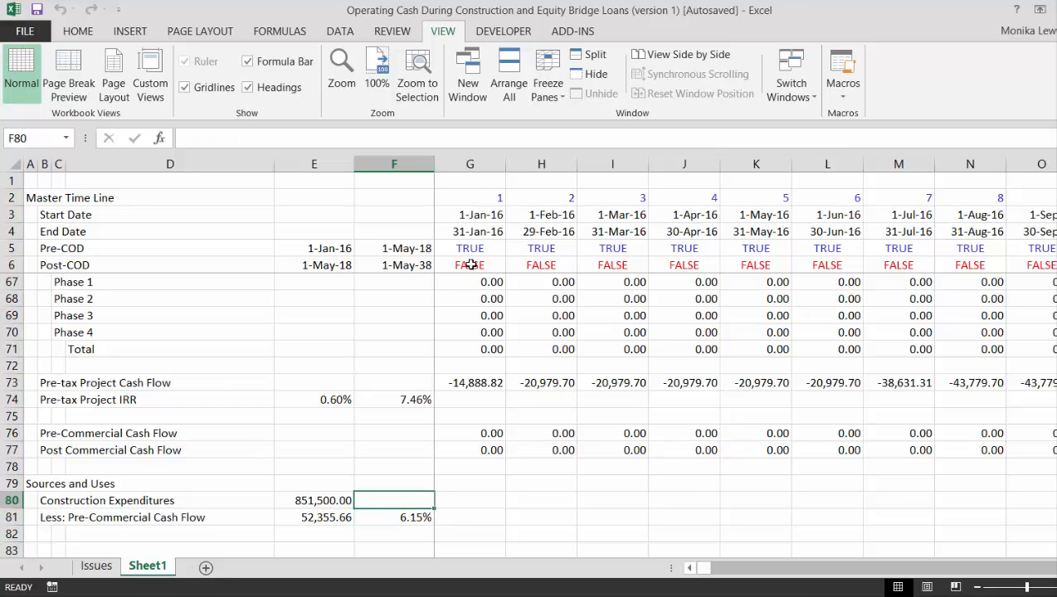
pyautogui.press('Up')
pyautogui.press('Up')
pyautogui.press('Up')
pyautogui.press('Up')
pyautogui.press('Up')
pyautogui.press('Up')
pyautogui.press('Up')
pyautogui.press('Up')
pyautogui.press('Up')
pyautogui.press('Up')
pyautogui.press('Up')
pyautogui.press('Up')
pyautogui.press('Up')
pyautogui.press('Up')
pyautogui.press('Up')
pyautogui.press('Up')
pyautogui.press('Up')
pyautogui.press('Up')
pyautogui.press('Up')
pyautogui.press('Up')
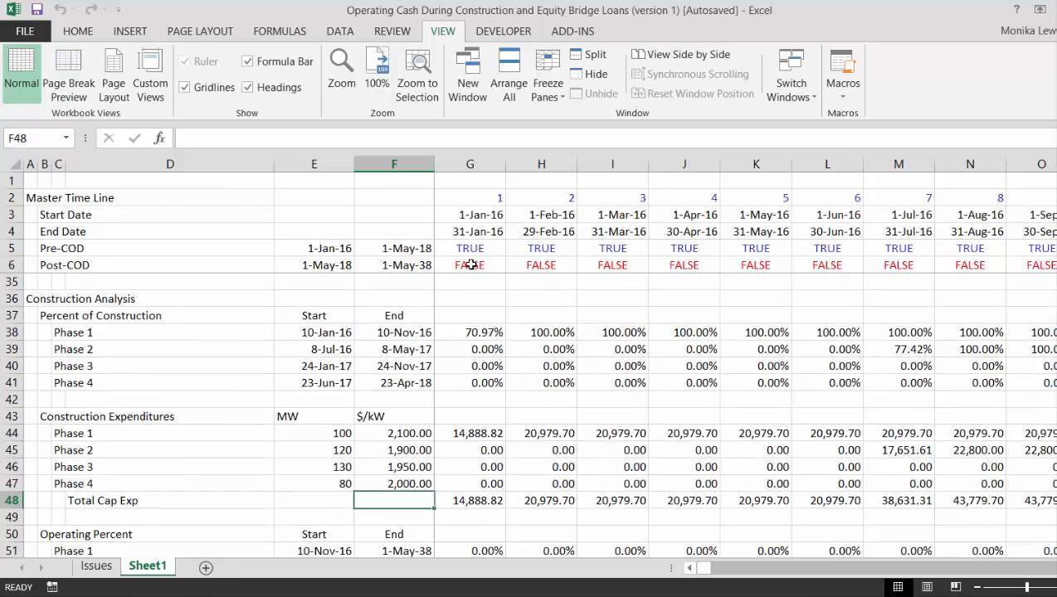
pyautogui.press('Up')
pyautogui.press('Up')
pyautogui.press('Up')
pyautogui.press('Up')
pyautogui.press('Up')
pyautogui.press('Up')
pyautogui.press('Up')
pyautogui.press('Up')
pyautogui.press('Up')
pyautogui.press('Up')
pyautogui.press('Up')
pyautogui.press('Up')
pyautogui.press('Up')
pyautogui.press('Up')
pyautogui.press('Up')
pyautogui.press('Up')
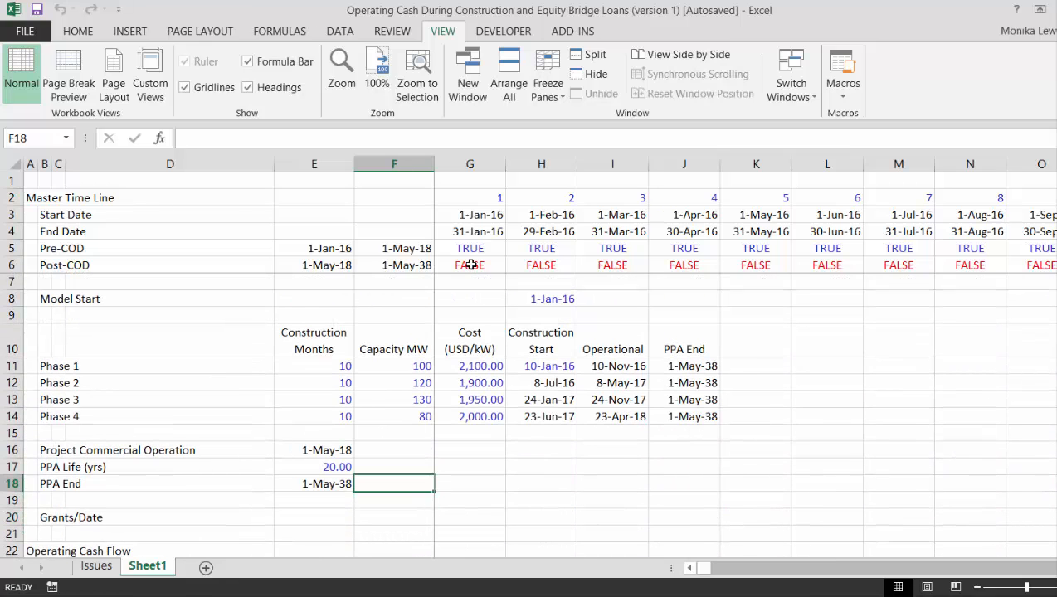
pyautogui.press('Up')
pyautogui.press('Up')
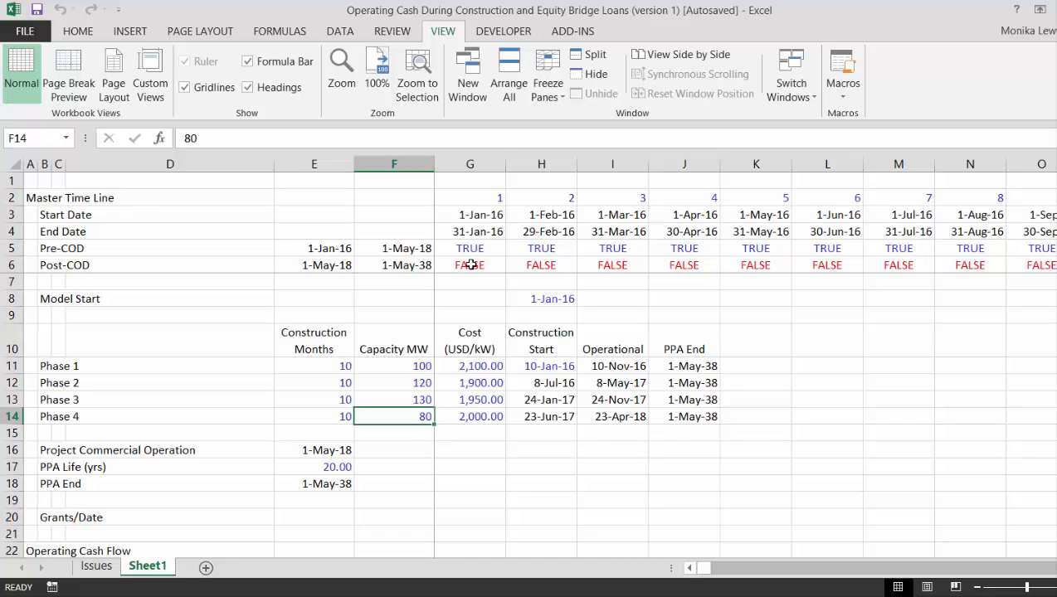
pyautogui.press('Right')
pyautogui.press('Right')
pyautogui.press('Left')
pyautogui.press('Left')
pyautogui.press('Left')
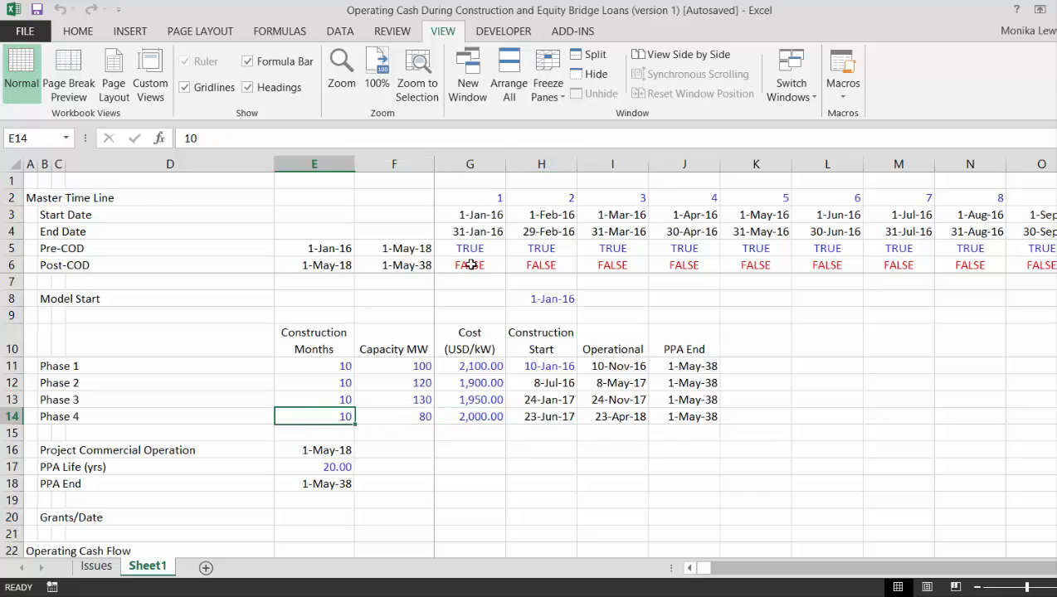
pyautogui.press('Right')
pyautogui.press('Right')
pyautogui.press('Right')
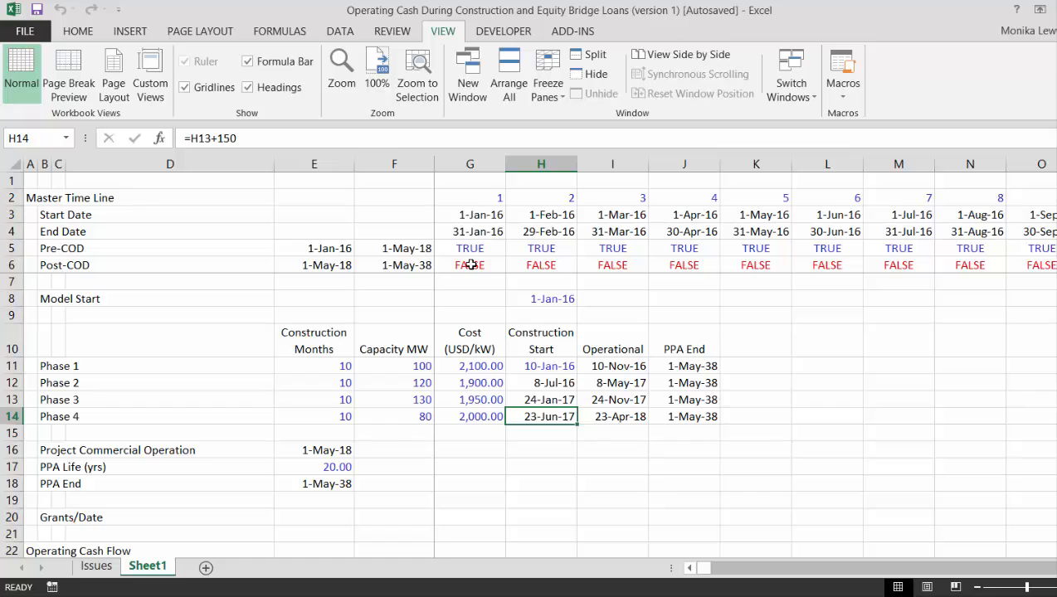
pyautogui.press('F2')
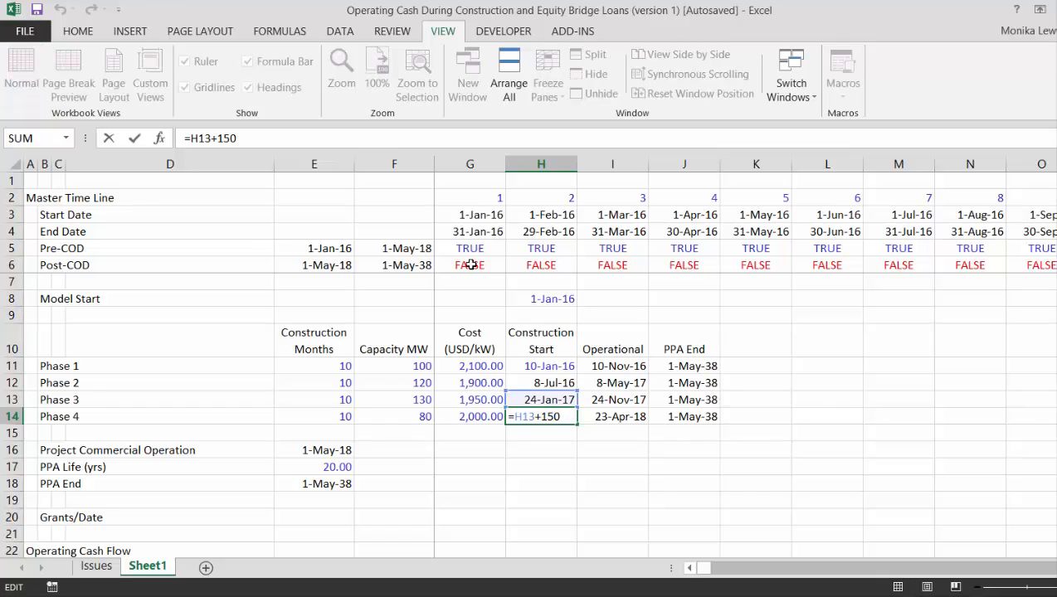
pyautogui.press('BackSpace')
pyautogui.write('20')
pyautogui.press('Delete')
pyautogui.press('Return')
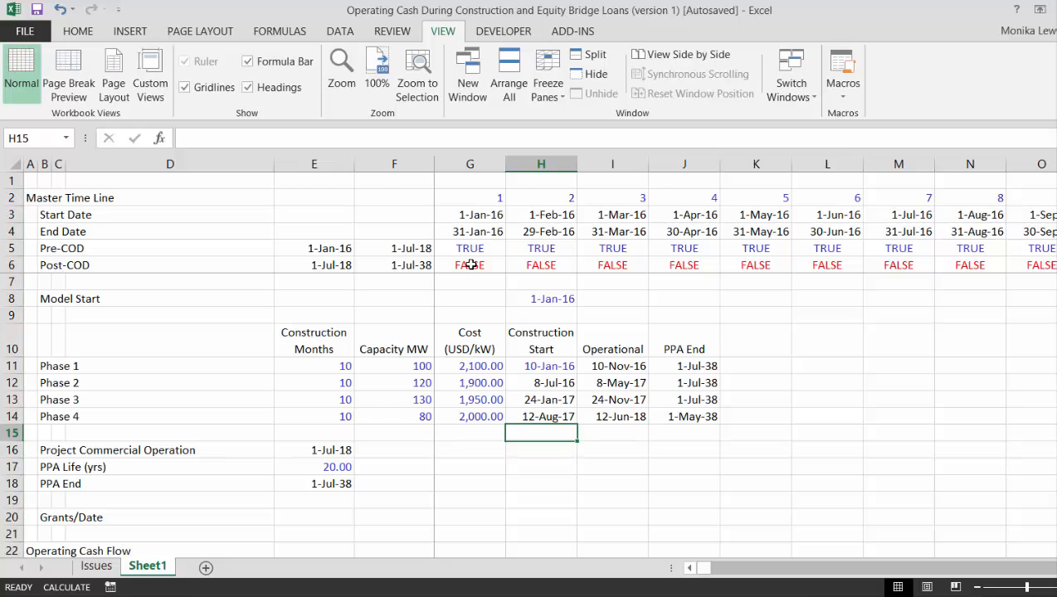
# Return to the Sources and Uses section and check the pre-commercial cash flow total and its percentage after the Phase 4 delay.
pyautogui.press('Down')
pyautogui.press('Down')
pyautogui.press('Down')
pyautogui.press('Down')
pyautogui.press('Down')
pyautogui.press('Down')
pyautogui.press('Down')
pyautogui.press('Down')
pyautogui.press('Down')
pyautogui.press('Down')
pyautogui.press('Down')
pyautogui.press('Down')
pyautogui.press('Down')
pyautogui.press('Down')
pyautogui.press('Down')
pyautogui.press('Down')
pyautogui.press('Down')
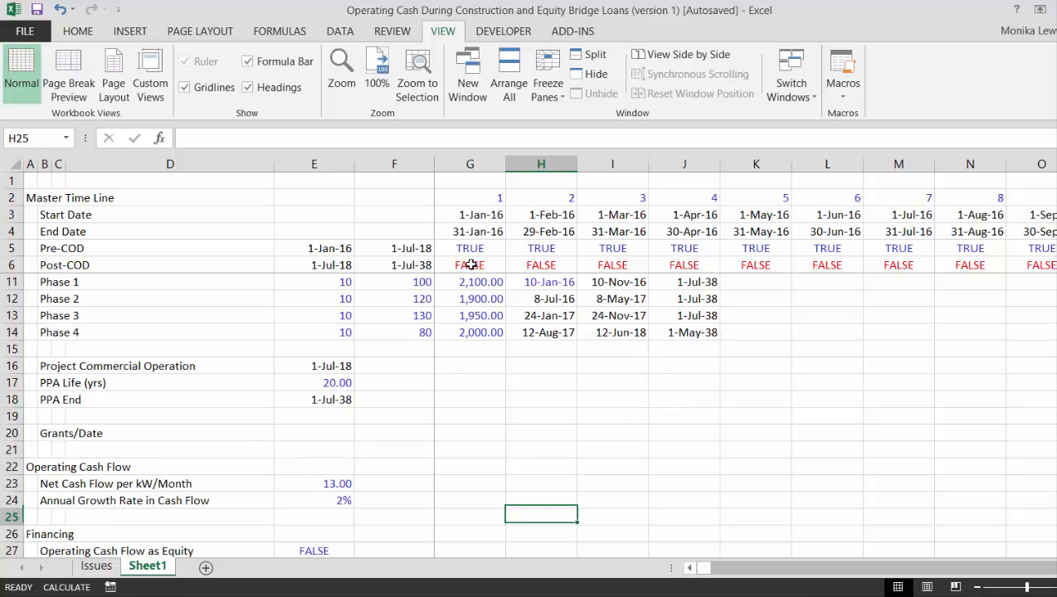
pyautogui.press('Down')
pyautogui.press('Down')
pyautogui.press('Down')
pyautogui.press('Down')
pyautogui.press('Down')
pyautogui.press('Down')
pyautogui.press('Down')
pyautogui.press('Down')
pyautogui.press('Down')
pyautogui.press('Down')
pyautogui.press('Down')
pyautogui.press('Down')
pyautogui.press('Down')
pyautogui.press('Down')
pyautogui.press('Down')
pyautogui.press('Down')
pyautogui.press('Down')
pyautogui.press('Down')
pyautogui.press('Down')
pyautogui.press('Down')
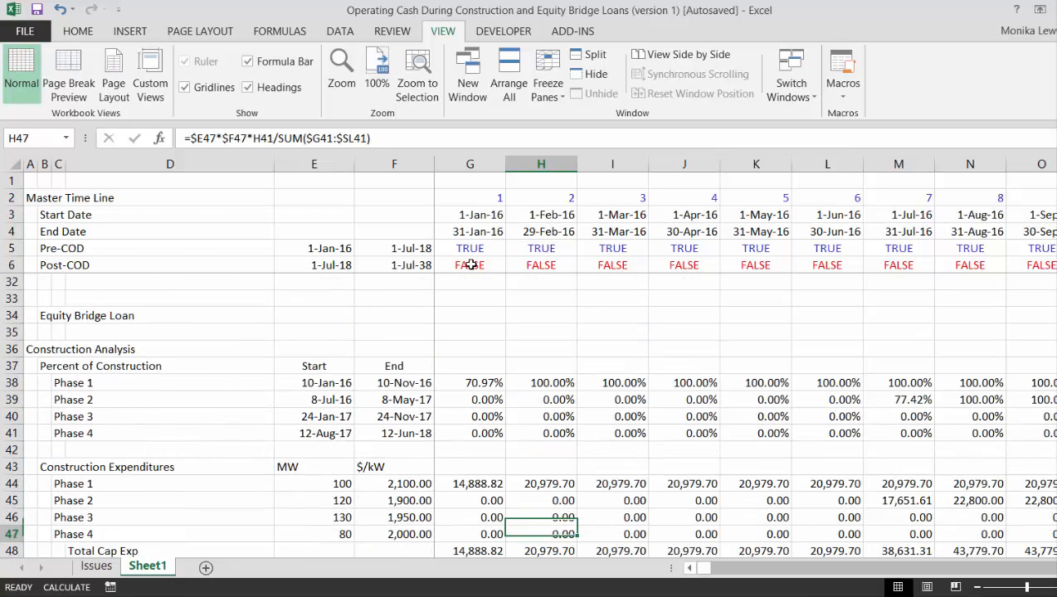
pyautogui.press('Down')
pyautogui.press('Down')
pyautogui.press('Down')
pyautogui.press('Down')
pyautogui.press('Down')
pyautogui.press('Down')
pyautogui.press('Down')
pyautogui.press('Down')
pyautogui.press('Down')
pyautogui.press('Down')
pyautogui.press('Down')
pyautogui.press('Down')
pyautogui.press('Down')
pyautogui.press('Down')
pyautogui.press('Down')
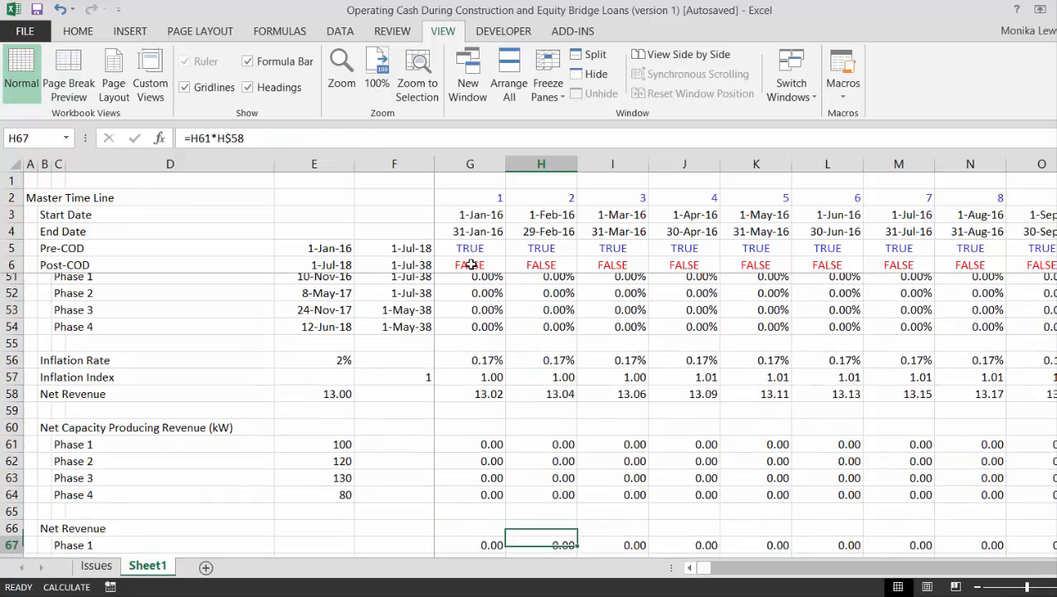
pyautogui.press('Down')
pyautogui.press('Down')
pyautogui.press('Down')
pyautogui.press('Down')
pyautogui.press('Down')
pyautogui.press('Down')
pyautogui.press('Down')
pyautogui.press('Down')
pyautogui.press('Down')
pyautogui.press('Down')
pyautogui.press('Down')
pyautogui.press('Down')
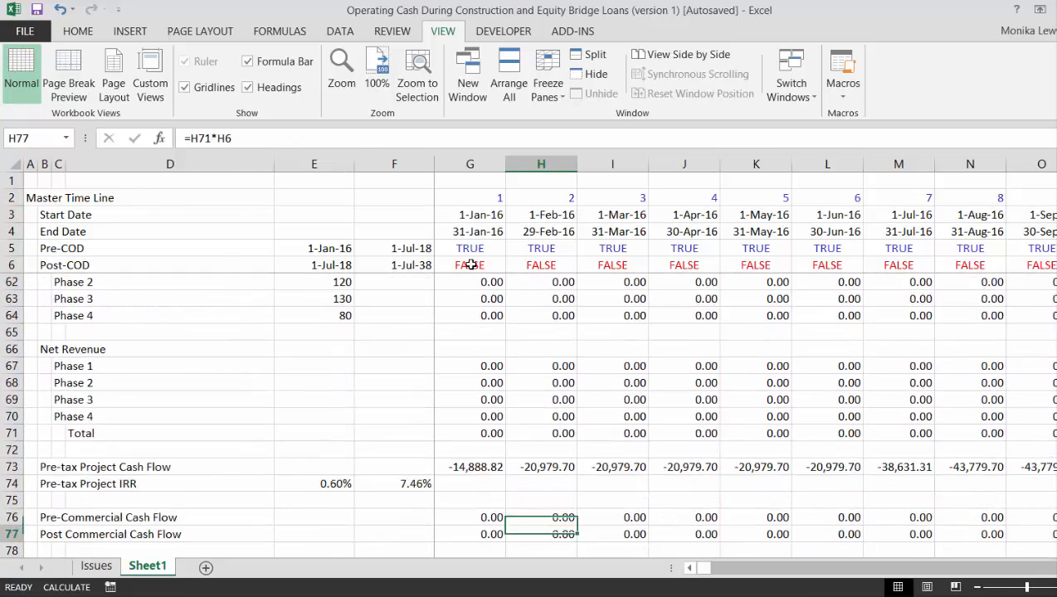
pyautogui.scroll(-1, 471, 265)
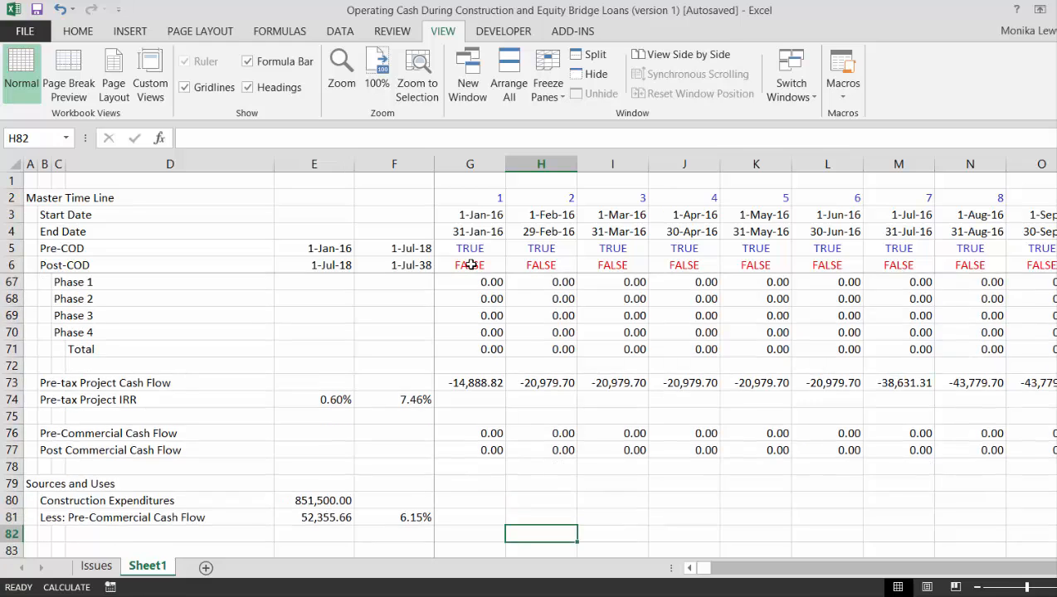
# Recalculate the workbook so the Sources and Uses figures reflect the Phase 4 delay, keeping B82 selected for the next label.
pyautogui.press('Down')
pyautogui.press('Left')
pyautogui.press('Left')
pyautogui.press('Left')
pyautogui.press('Left')
pyautogui.press('Left')
pyautogui.press('Left')
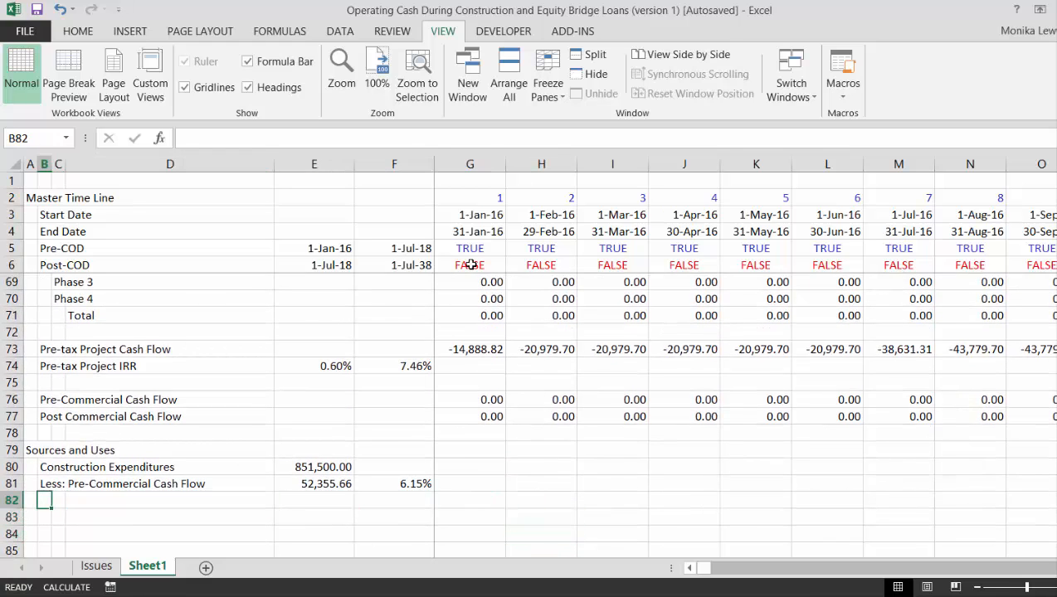
pyautogui.press('F9')
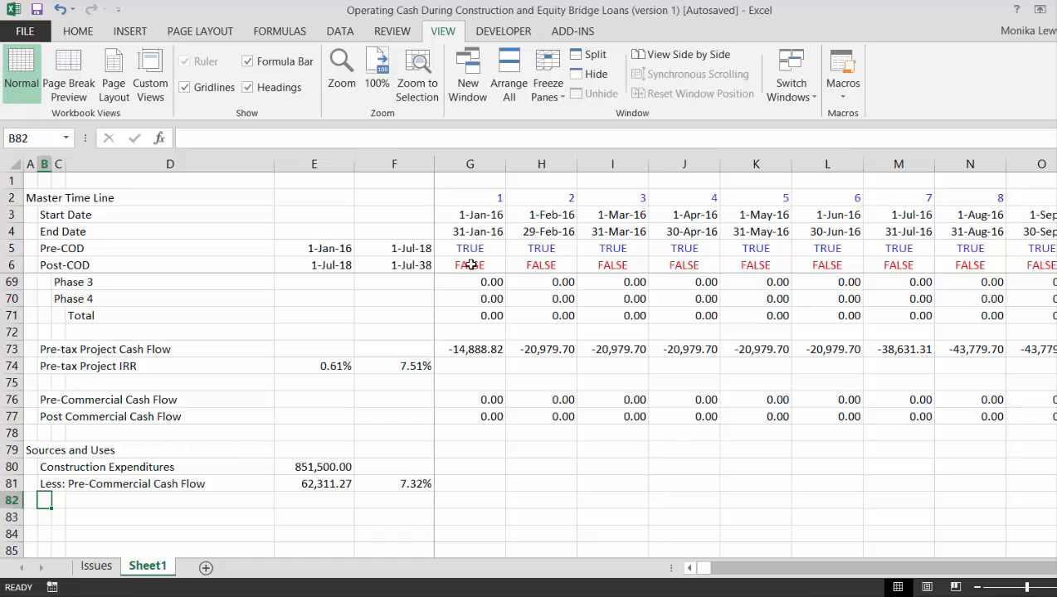
# Label the next uses rows IDC, Fees and DSRA in B82 through B84.
pyautogui.write('IDC')
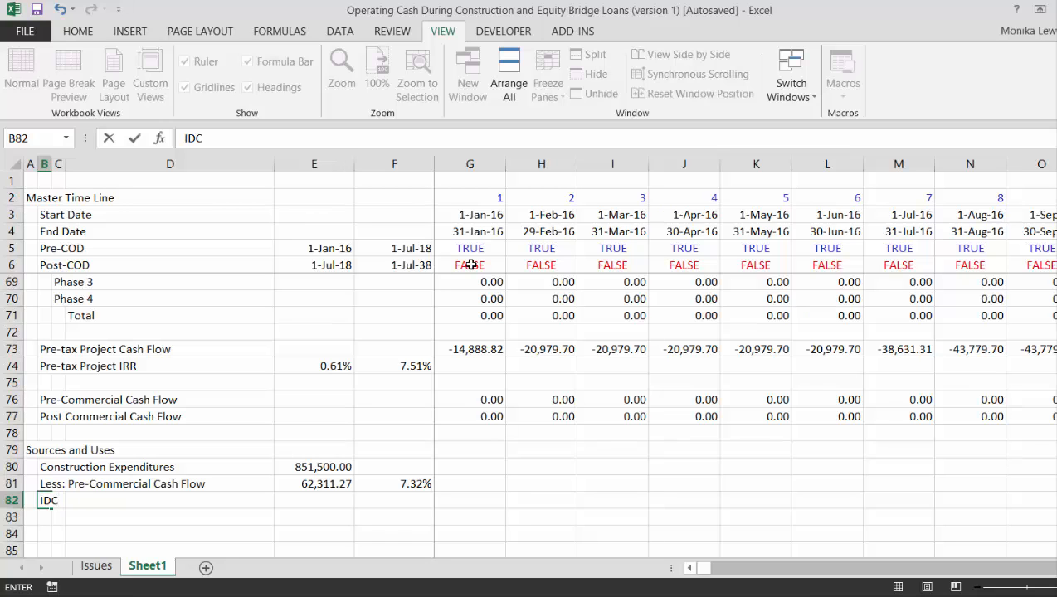
pyautogui.press('Return')
pyautogui.write('Fees')
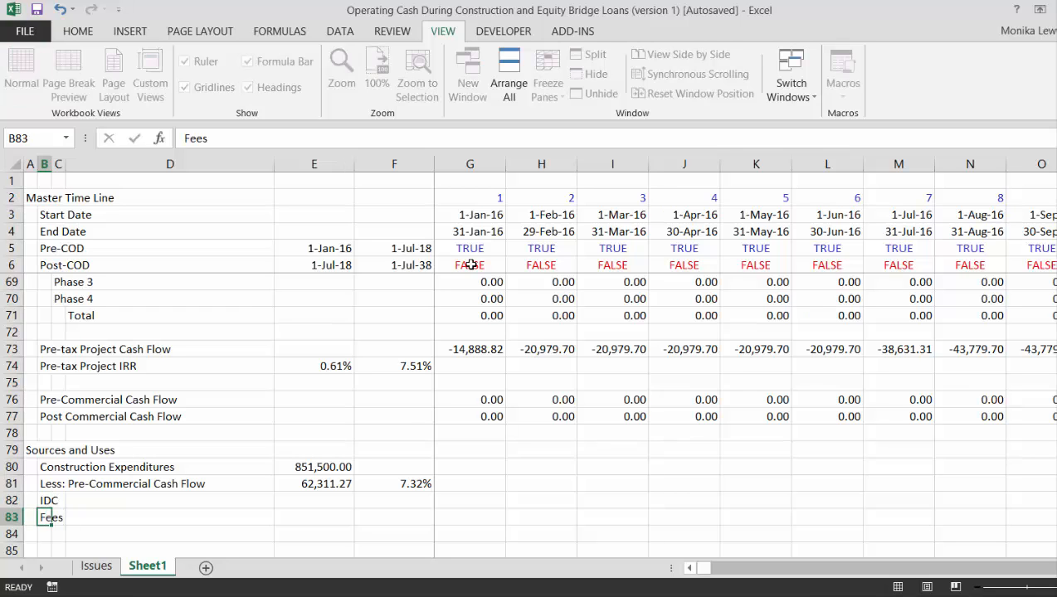
pyautogui.press('Return')
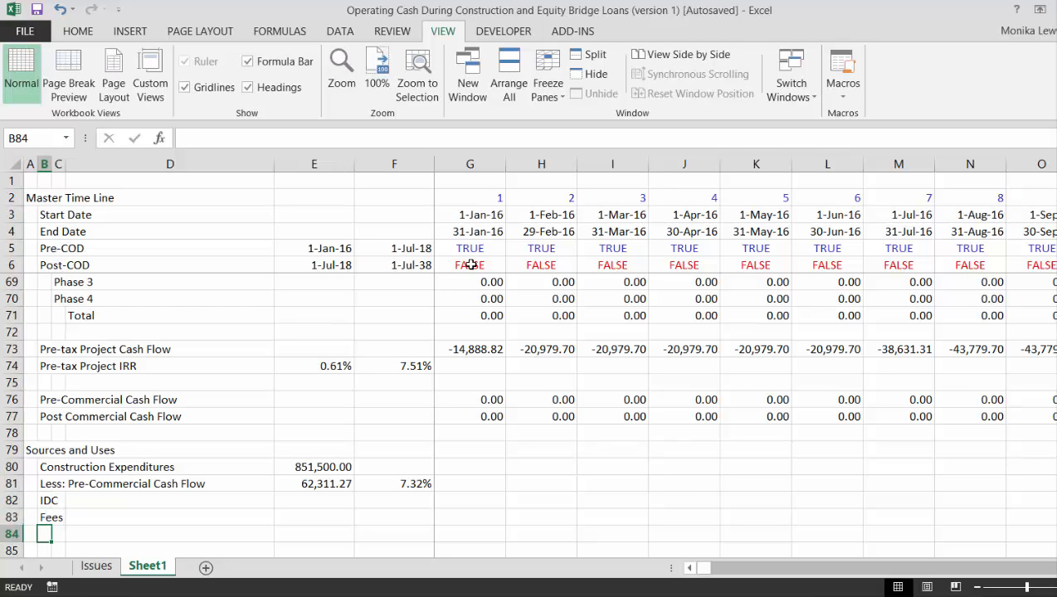
pyautogui.write('DSRA')
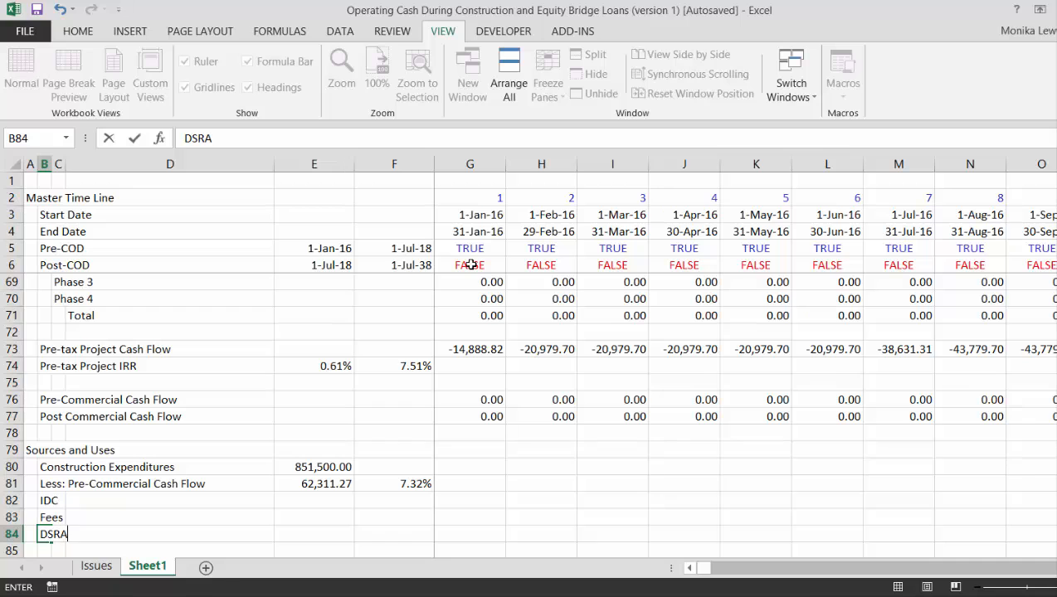
pyautogui.press('Return')
pyautogui.press('Return')
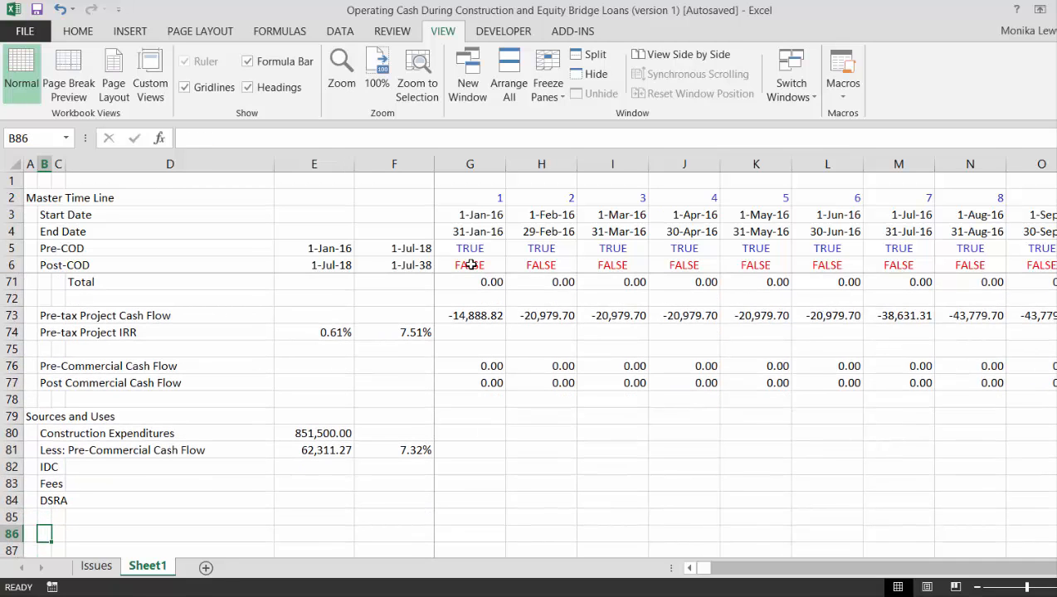
# Add an indented Total label in C85 beneath the uses items.
pyautogui.press('Up')
pyautogui.press('Right')
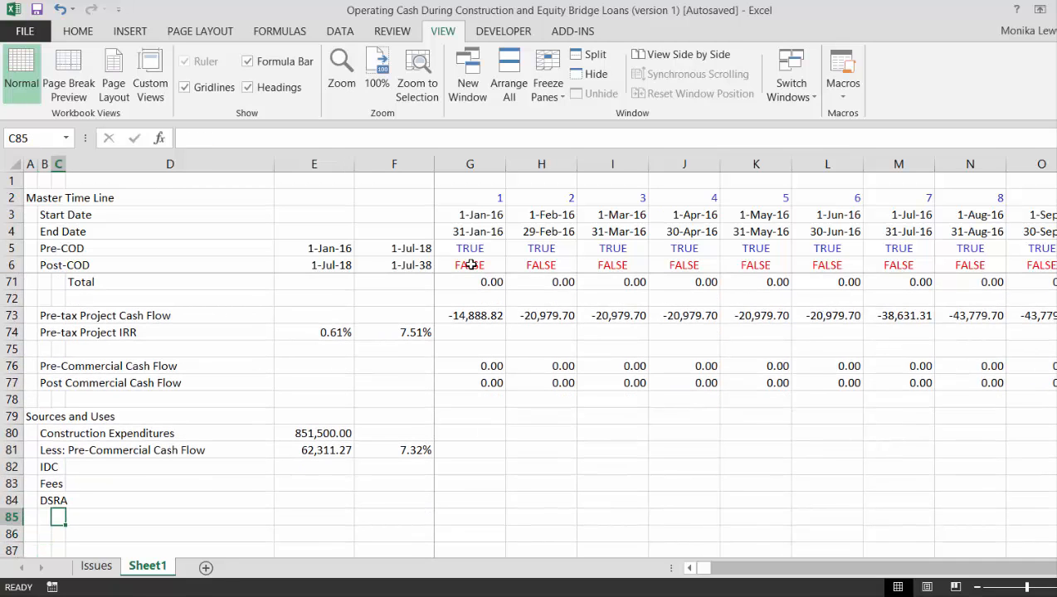
pyautogui.write('total')
pyautogui.press('Return')
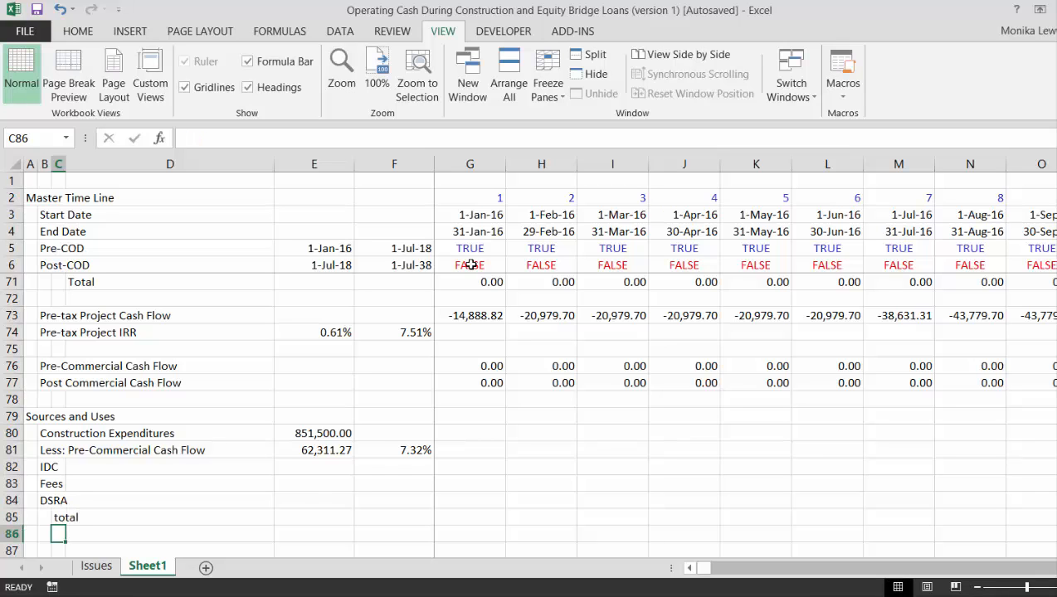
pyautogui.press('Up')
pyautogui.write('Total')
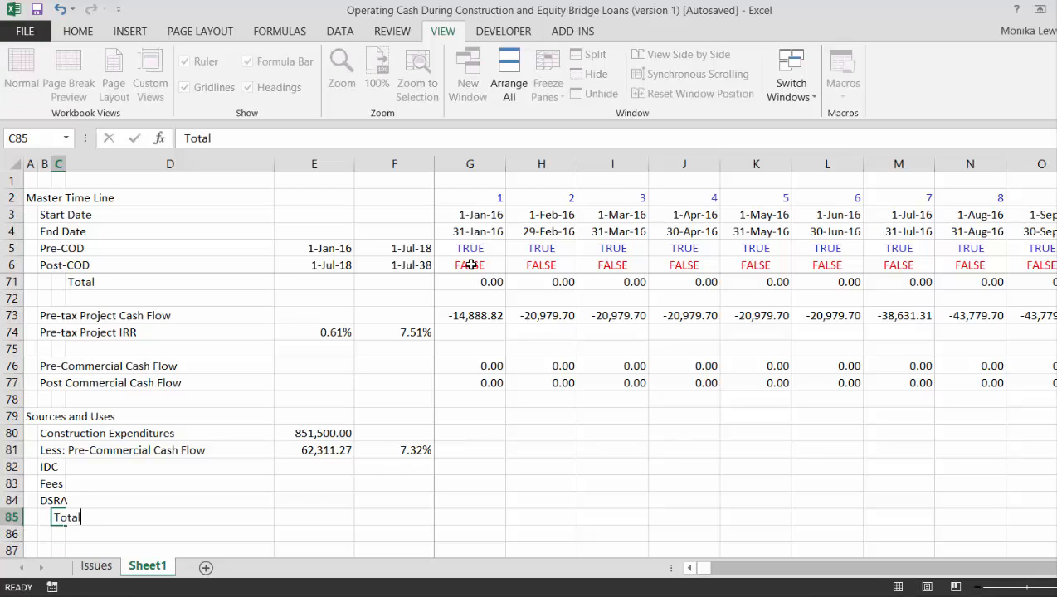
pyautogui.press('Return')
# Leave row 86 blank and label the funding sources Debt in B87 and Equity in B88.
pyautogui.press('Down')
pyautogui.press('Left')
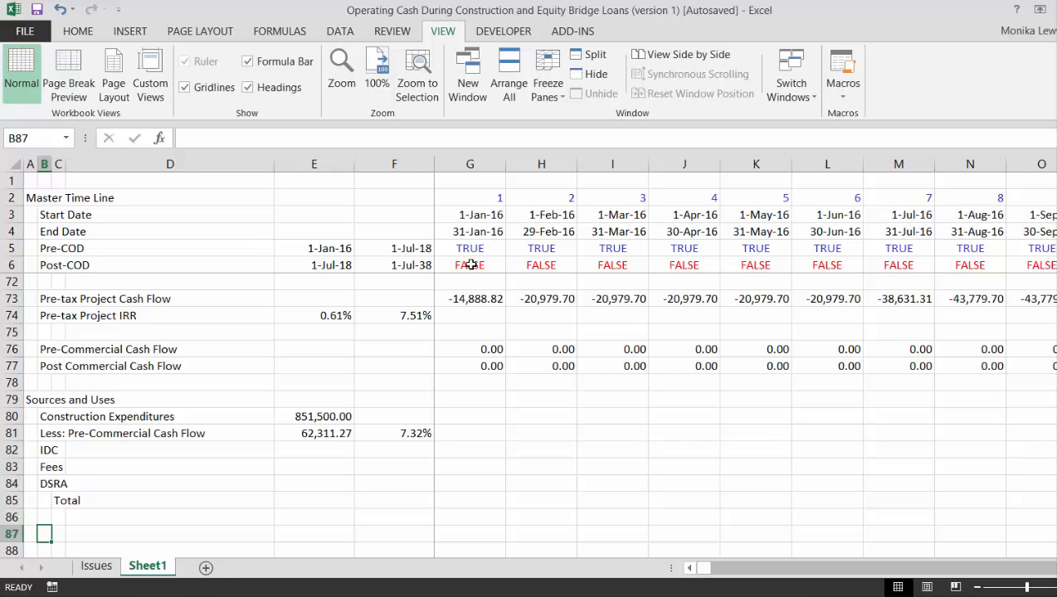
pyautogui.write('Debt')
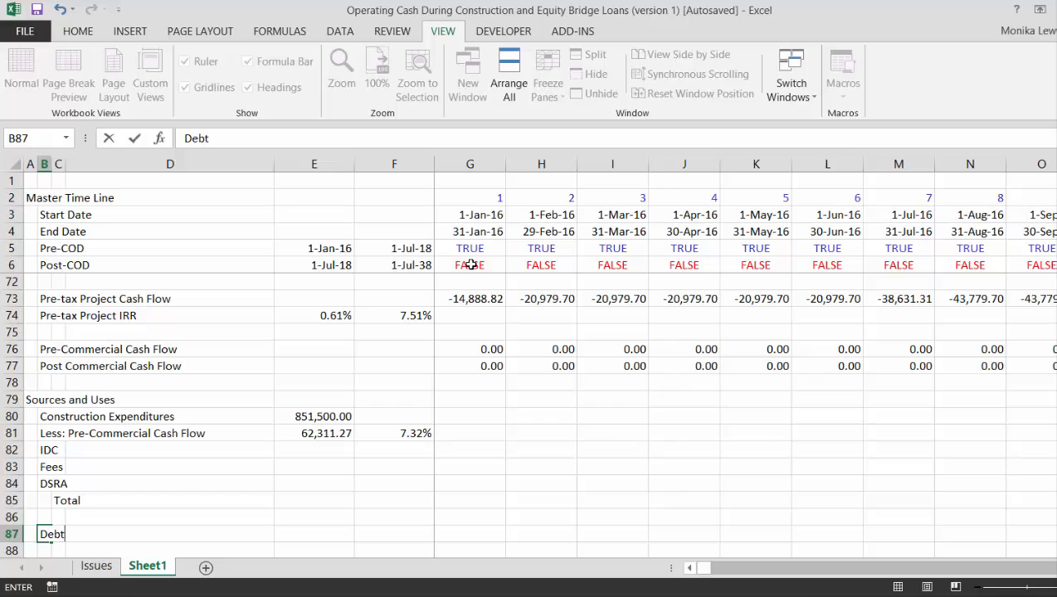
pyautogui.press('Return')
pyautogui.write('Equ')
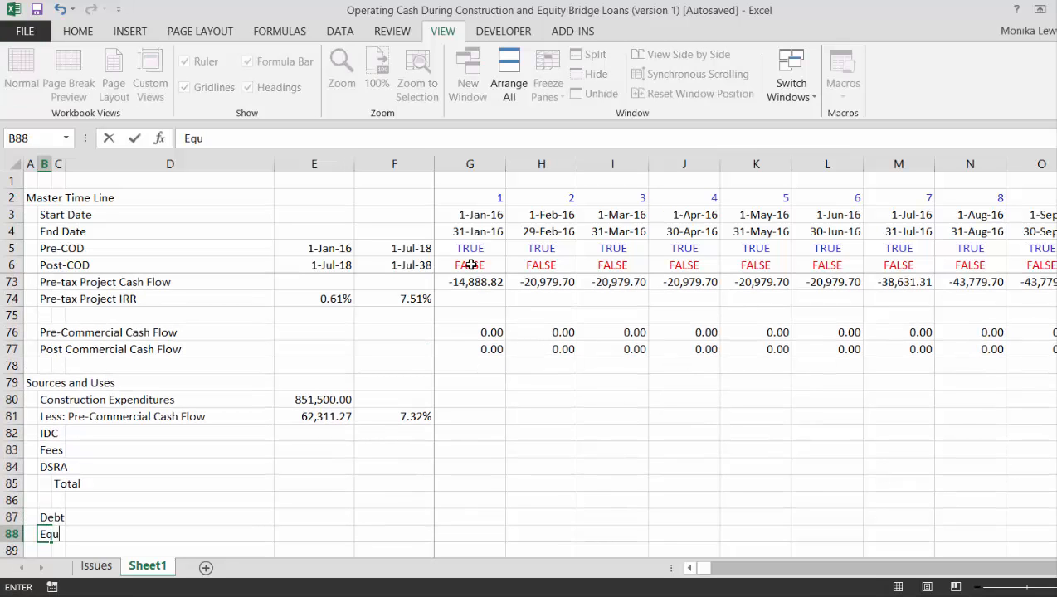
pyautogui.write('ity')
pyautogui.press('Return')
# Insert a row between Debt and Equity and label it Pre-Commercial Cash Flow in B88.
pyautogui.press('Up')
pyautogui.hotkey('shift', 'space')
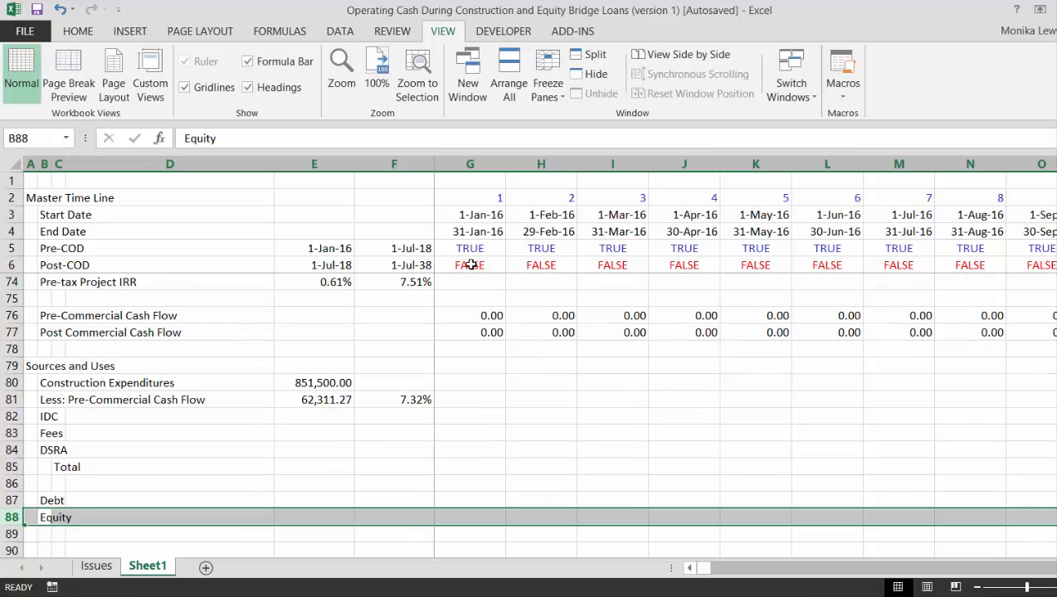
pyautogui.hotkey('ctrl', 'shift', '+')
pyautogui.press('Down')
pyautogui.press('Up')
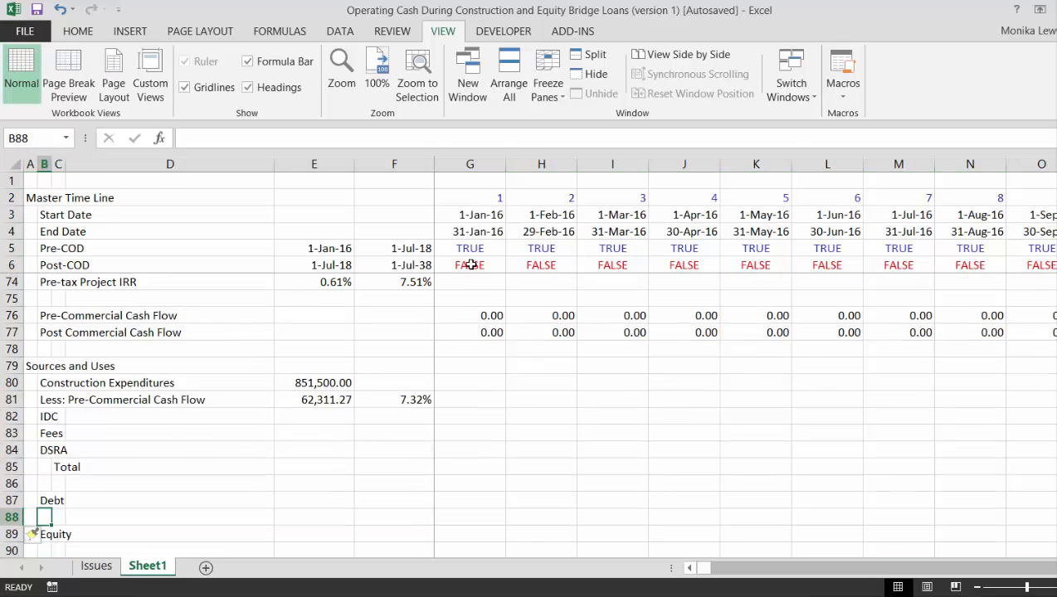
pyautogui.write('L')
pyautogui.press('BackSpace')
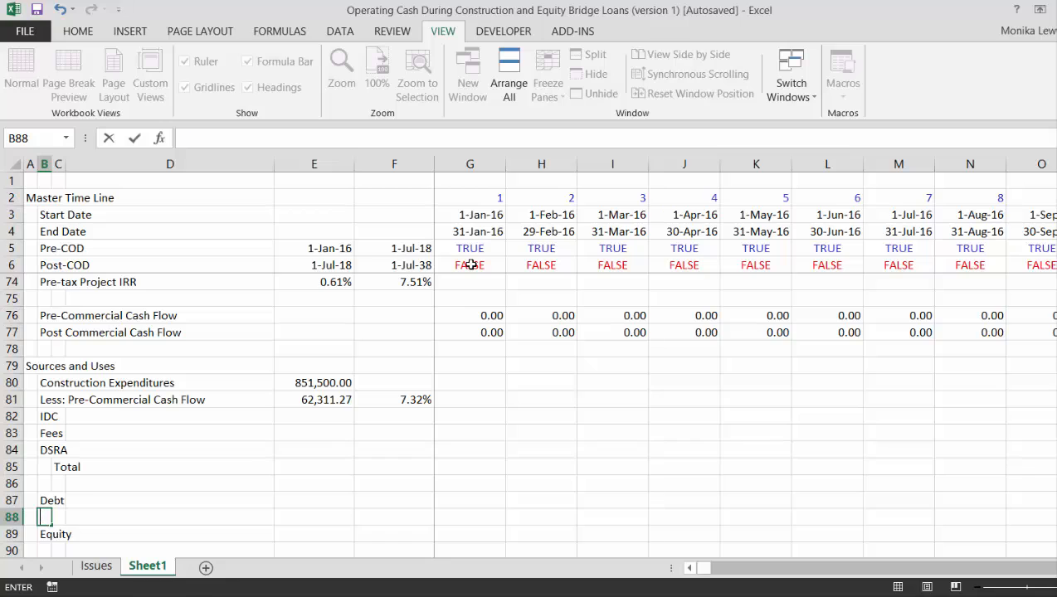
pyautogui.write('Pre-Com')
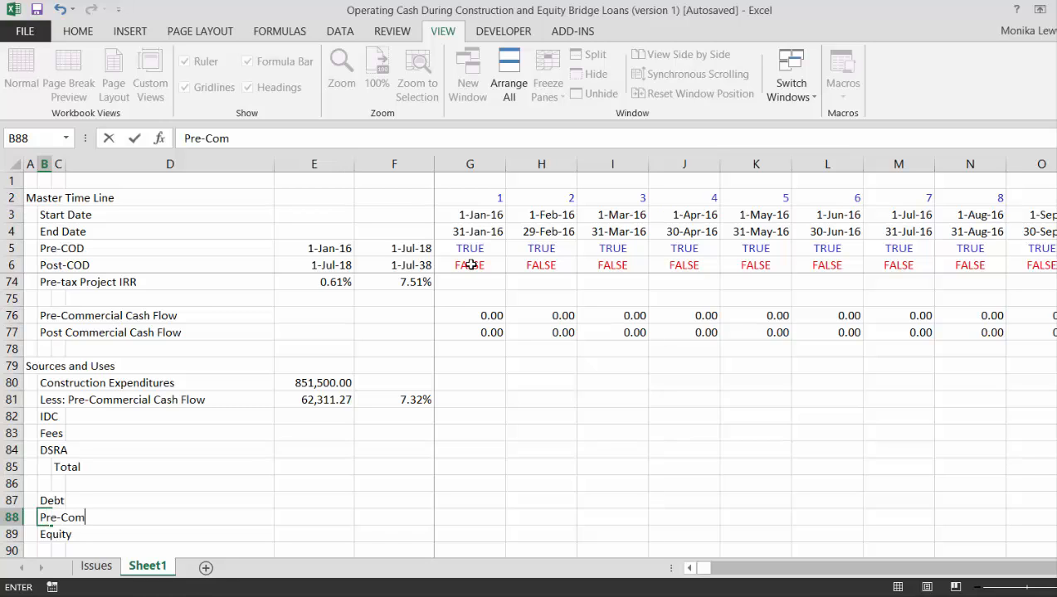
pyautogui.write('mercial')
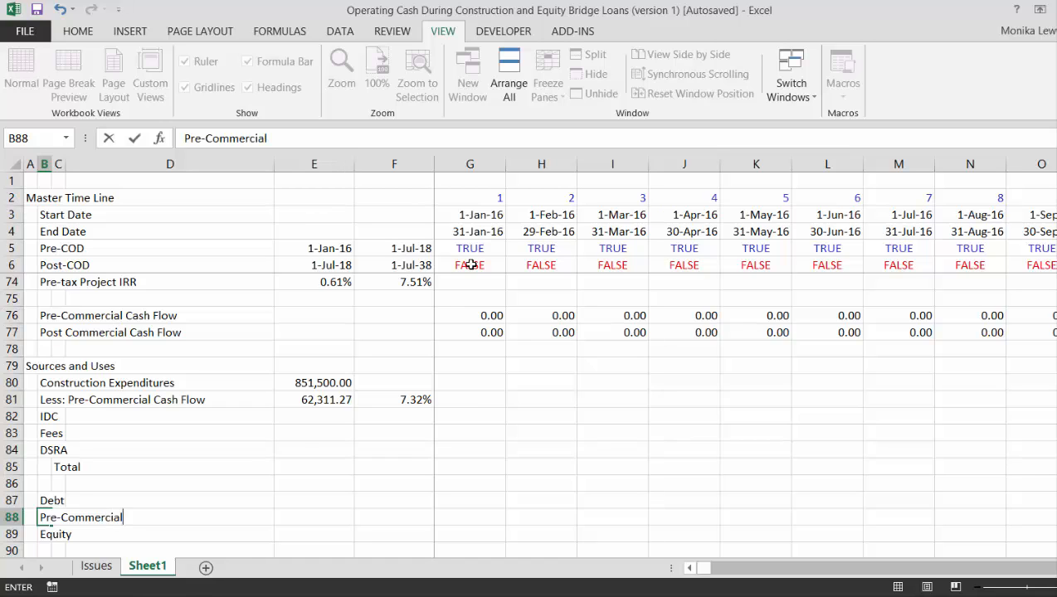
pyautogui.write(' Cash Flow')
pyautogui.press('Return')
pyautogui.press('Up')
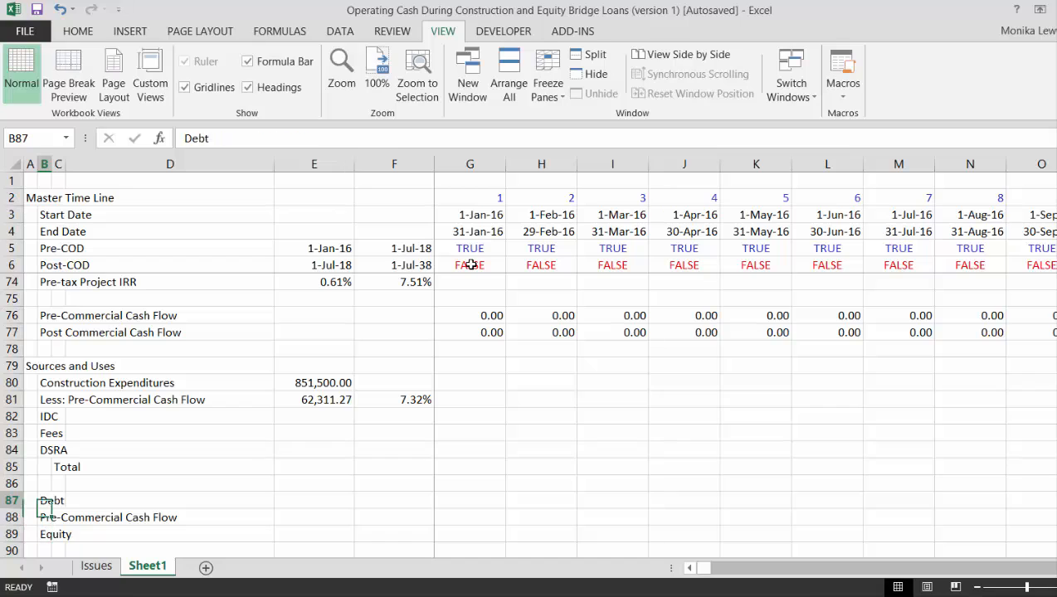
pyautogui.press('Down')
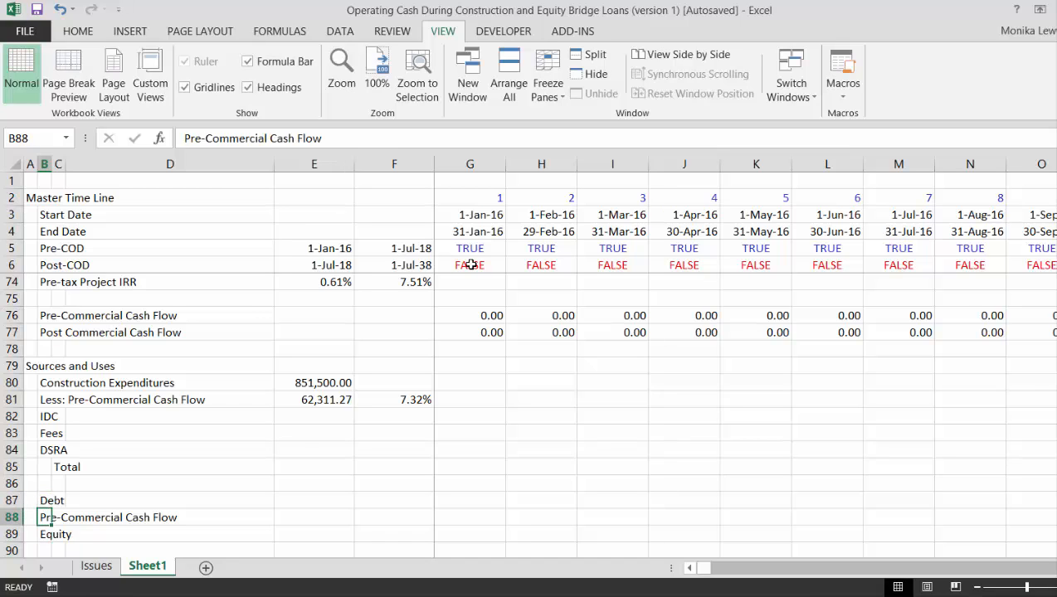
# Examine the pre-commercial cash flow total in E81 and its percentage in F81 against the debt and pre-commercial funding rows.
pyautogui.press('Right')
pyautogui.press('Right')
pyautogui.press('Right')
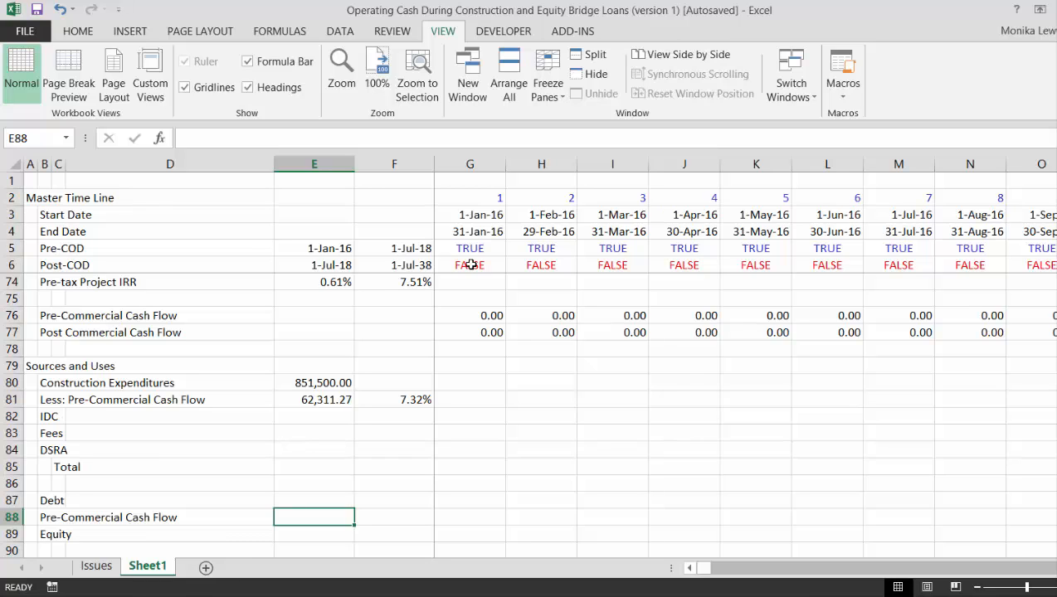
pyautogui.press('Up')
pyautogui.press('Up')
pyautogui.press('Up')
pyautogui.press('Up')
pyautogui.press('Up')
pyautogui.press('Up')
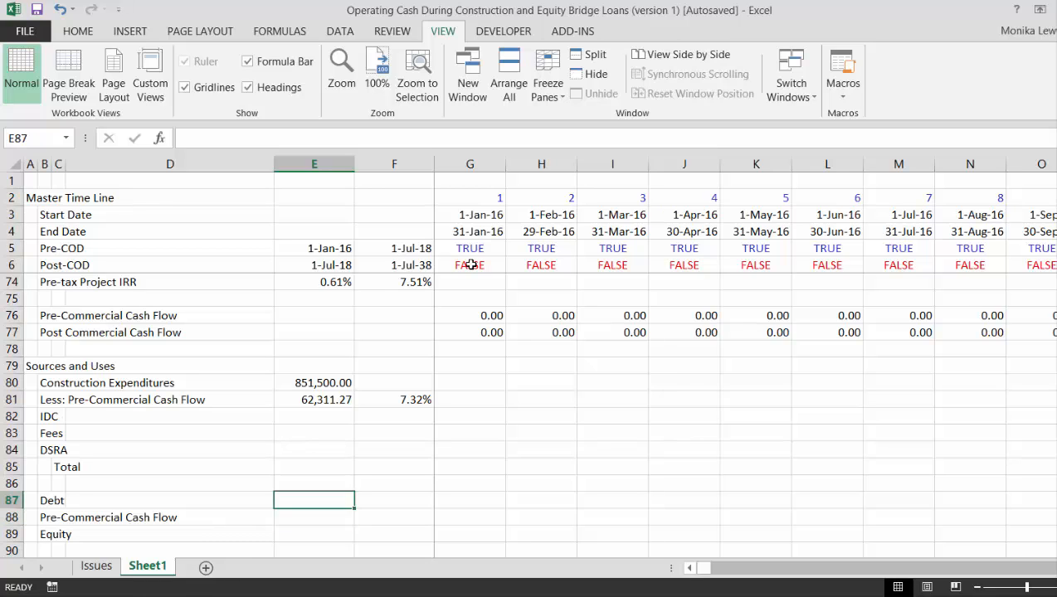
pyautogui.press('Up')
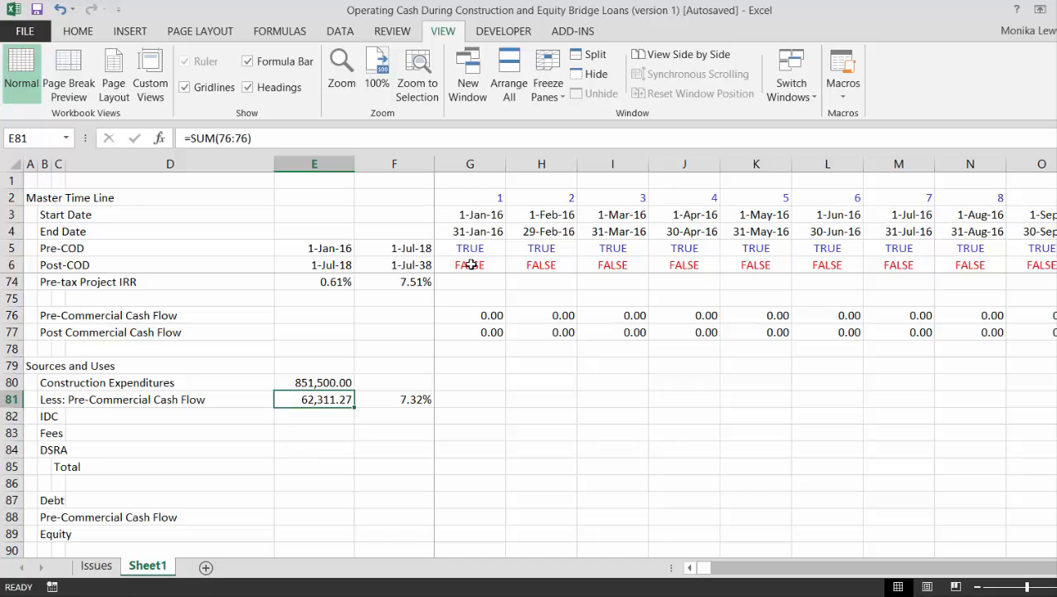
pyautogui.press('Down')
pyautogui.press('Down')
pyautogui.press('Down')
pyautogui.press('Down')
pyautogui.press('Down')
pyautogui.press('Down')
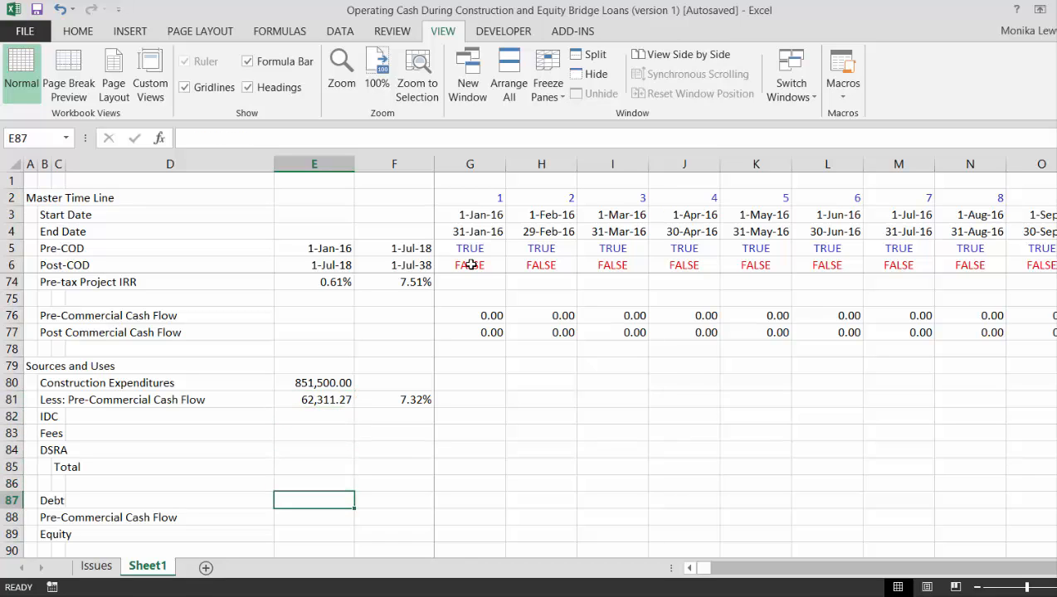
pyautogui.press('Up')
pyautogui.press('Up')
pyautogui.press('Up')
pyautogui.press('Up')
pyautogui.press('Up')
pyautogui.press('Up')
pyautogui.press('Up')
pyautogui.press('Up')
pyautogui.press('Up')
pyautogui.press('Down')
pyautogui.press('Down')
pyautogui.press('Down')
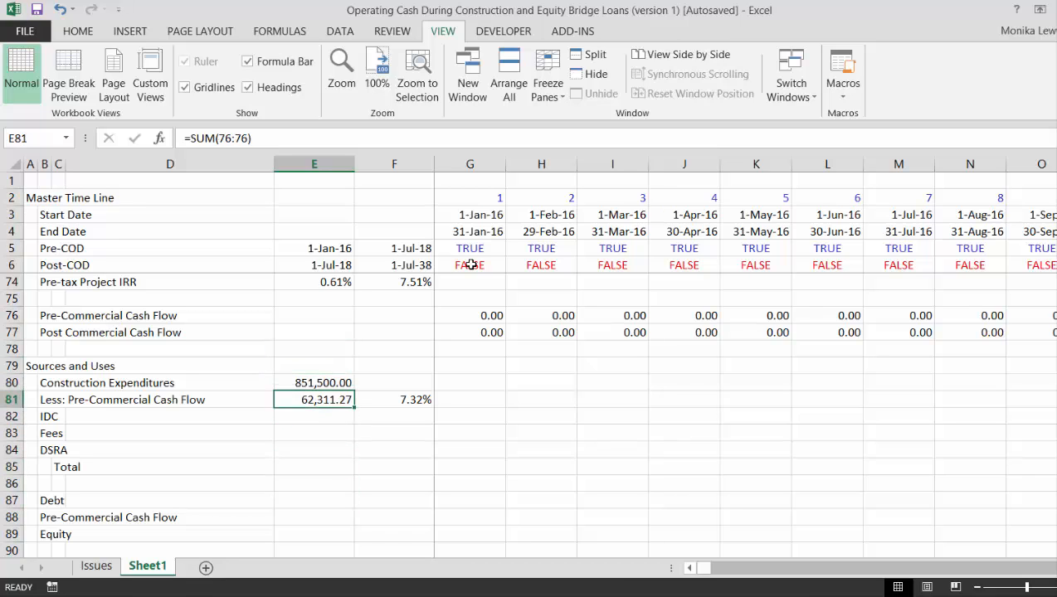
pyautogui.press('Right')
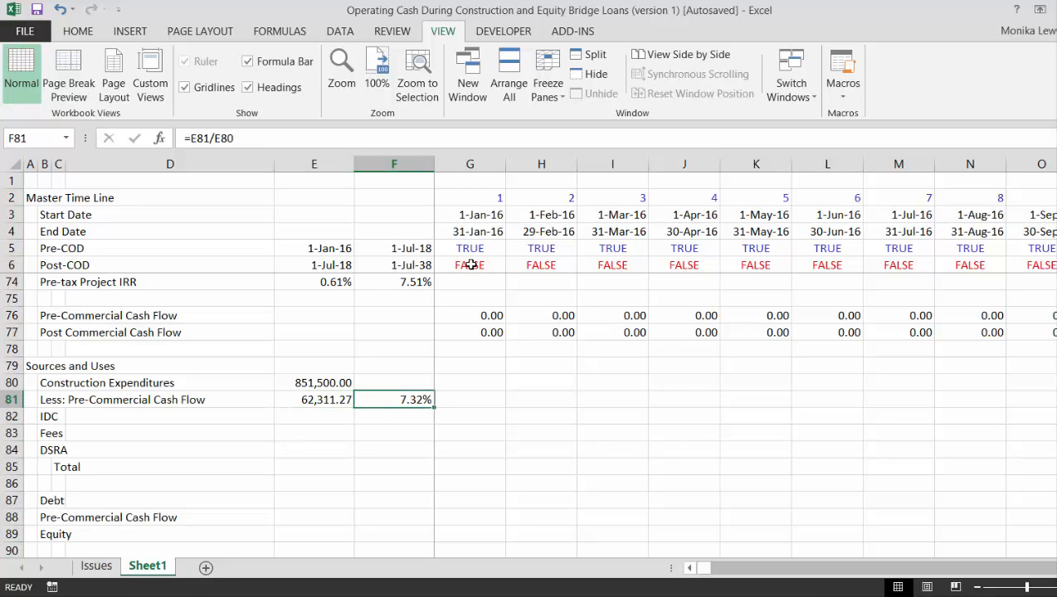
pyautogui.press('Down')
pyautogui.press('Down')
pyautogui.press('Down')
pyautogui.press('Down')
pyautogui.press('Down')
pyautogui.press('Down')
pyautogui.press('Down')
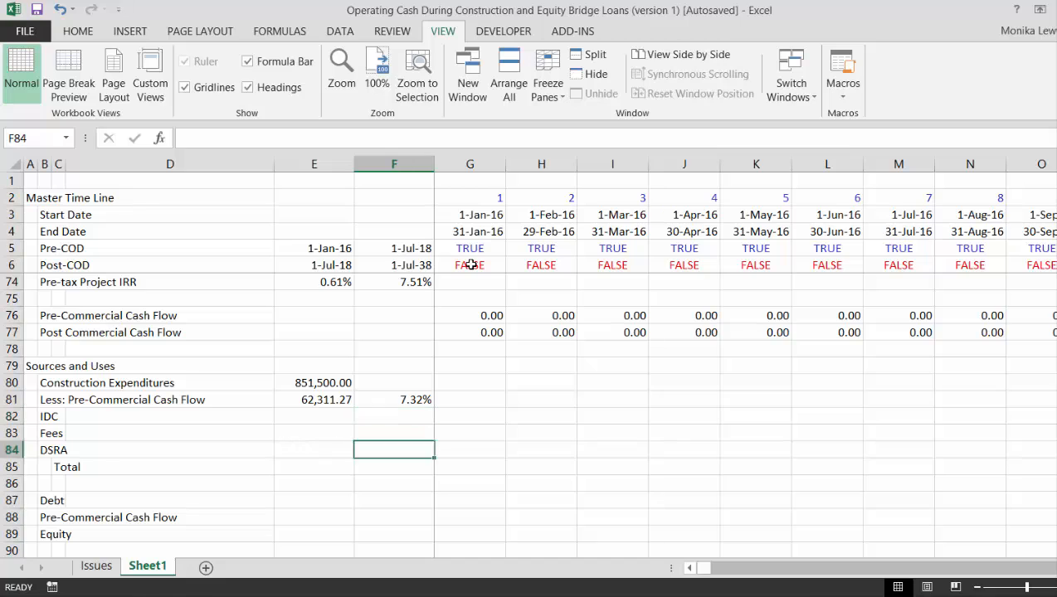
pyautogui.press('Left')
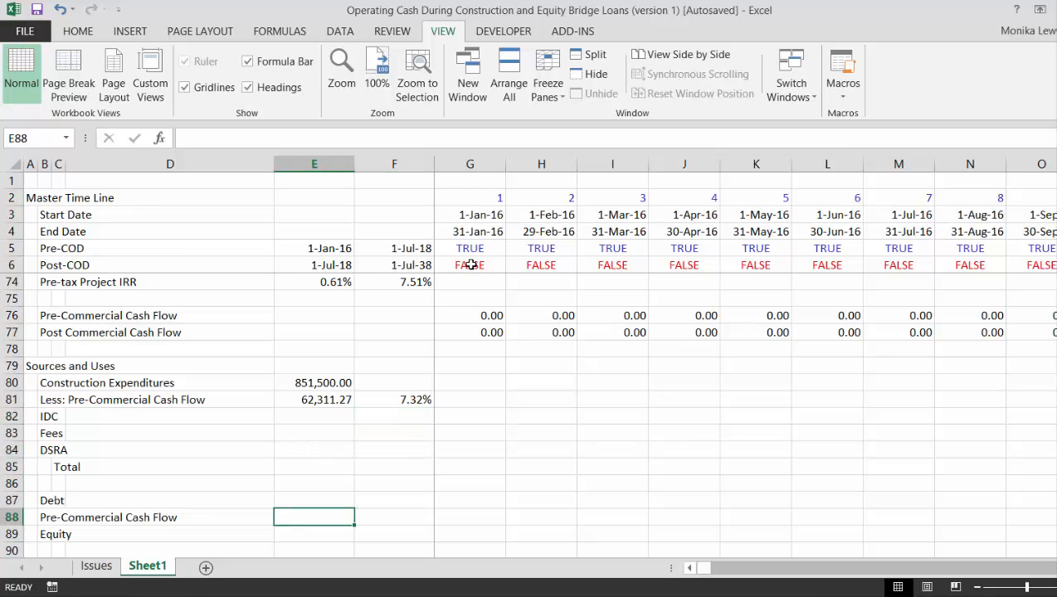
pyautogui.press('Up')
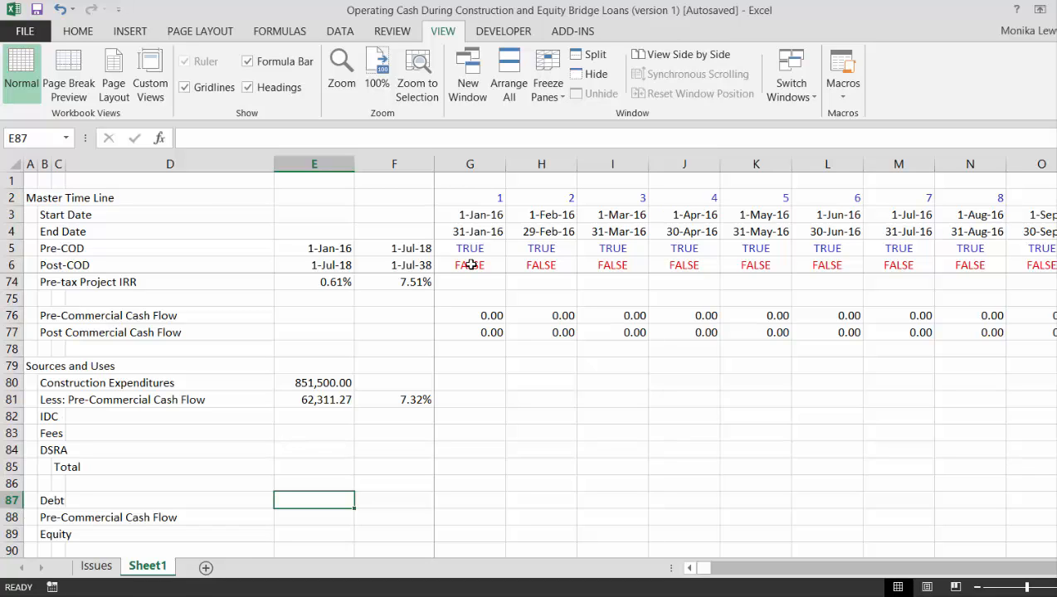
pyautogui.press('Down')
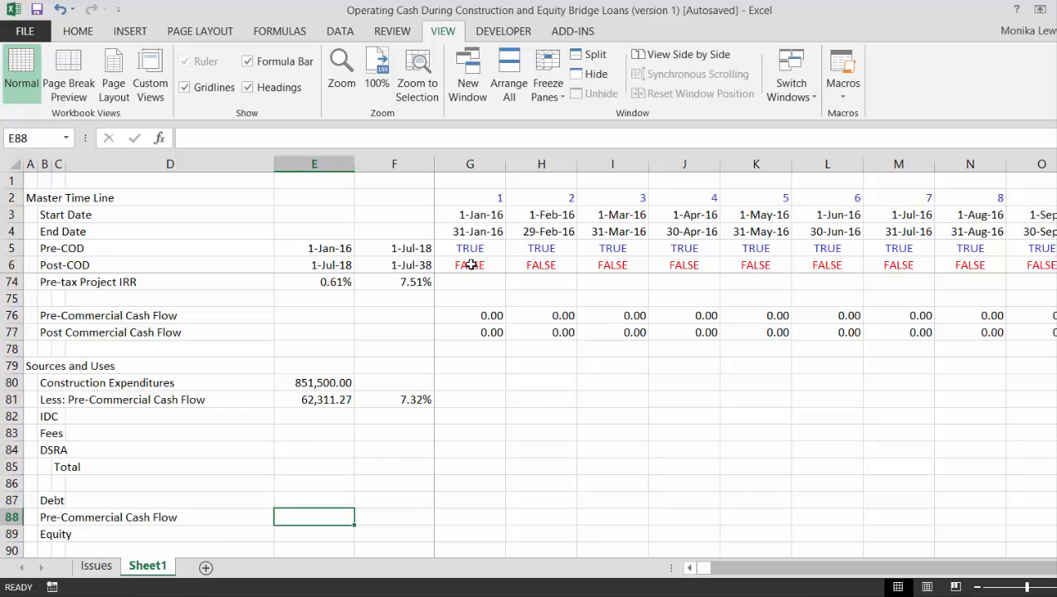
pyautogui.write('=')
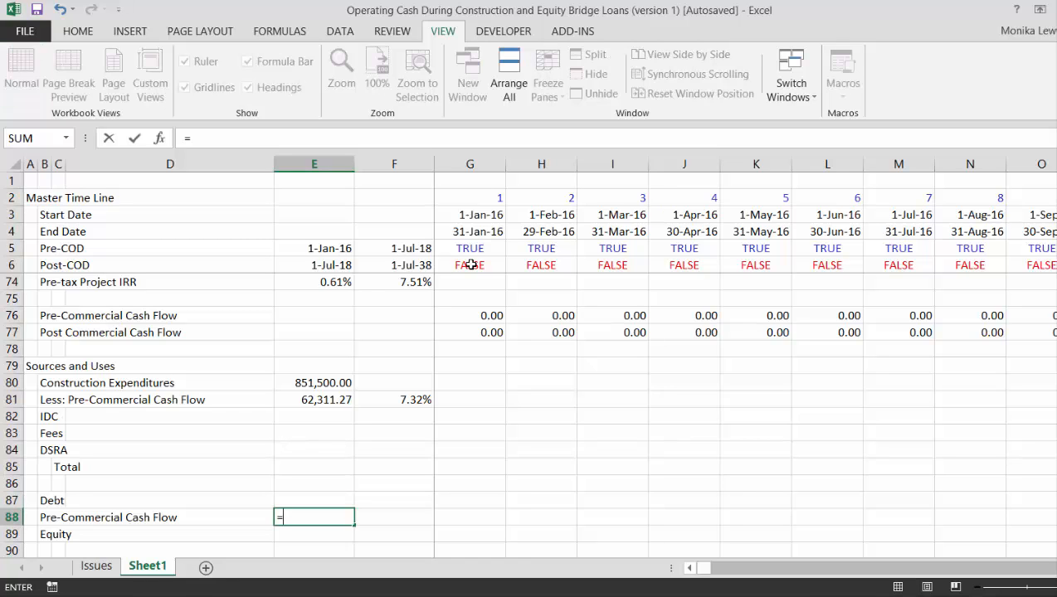
pyautogui.press('Up')
pyautogui.press('Up')
pyautogui.press('Up')
pyautogui.press('Up')
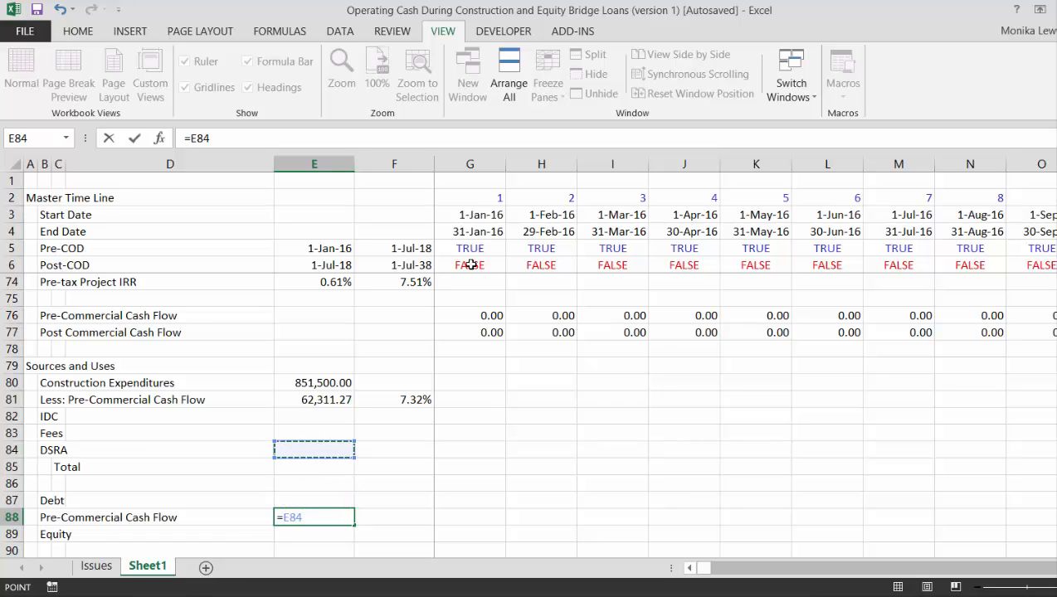
pyautogui.press('Escape')
# Sum the whole Pre-Commercial Cash Flow row 76 in E88 and format the result with thousands separators and two decimals.
pyautogui.write('=su')
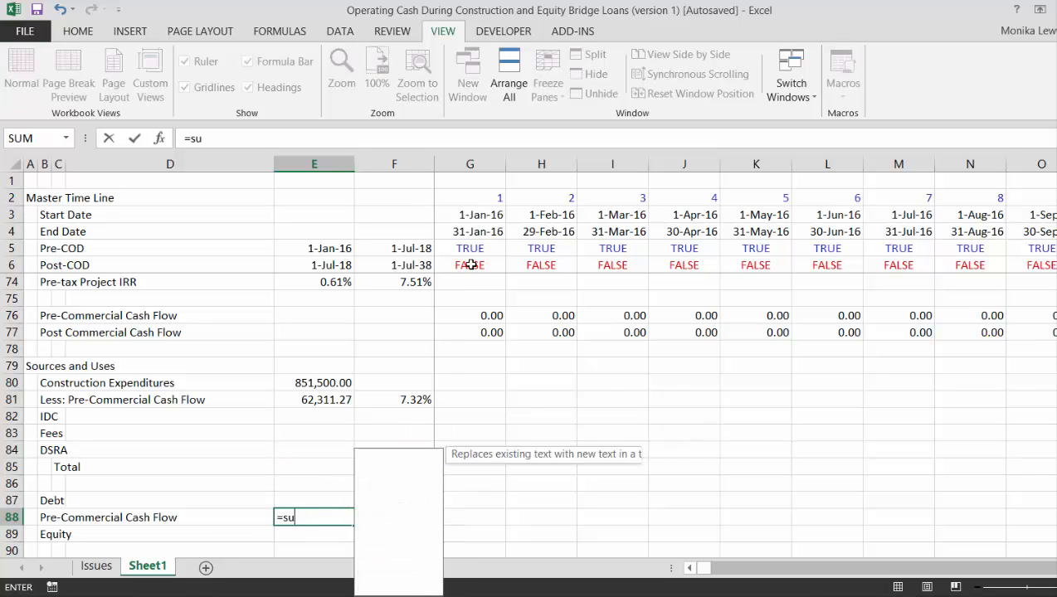
pyautogui.write('m(')
pyautogui.press('Up')
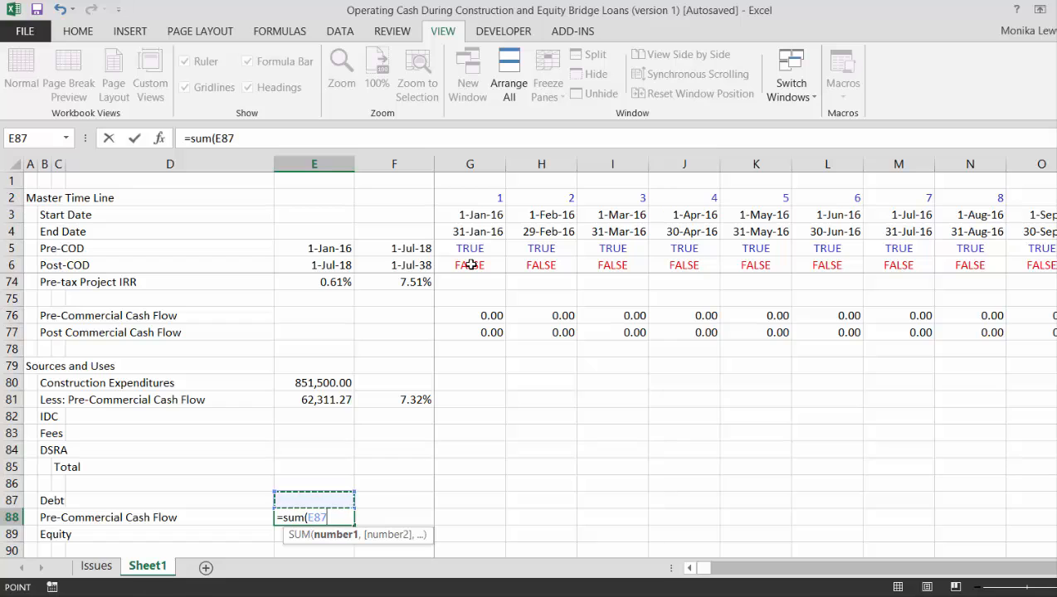
pyautogui.press('Up')
pyautogui.press('Up')
pyautogui.press('Up')
pyautogui.press('Up')
pyautogui.press('Up')
pyautogui.press('Up')
pyautogui.press('Up')
pyautogui.press('Up')
pyautogui.press('Up')
pyautogui.press('Up')
pyautogui.press('Up')
pyautogui.press('Up')
pyautogui.press('Up')
pyautogui.press('Down')
pyautogui.press('Down')
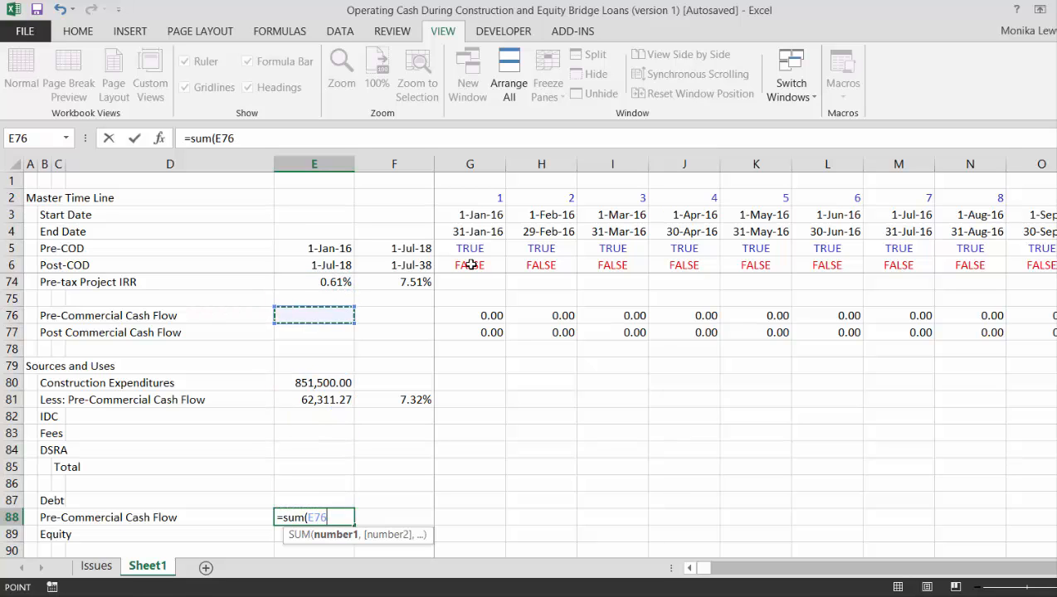
pyautogui.hotkey('shift', 'space')
pyautogui.press('Return')
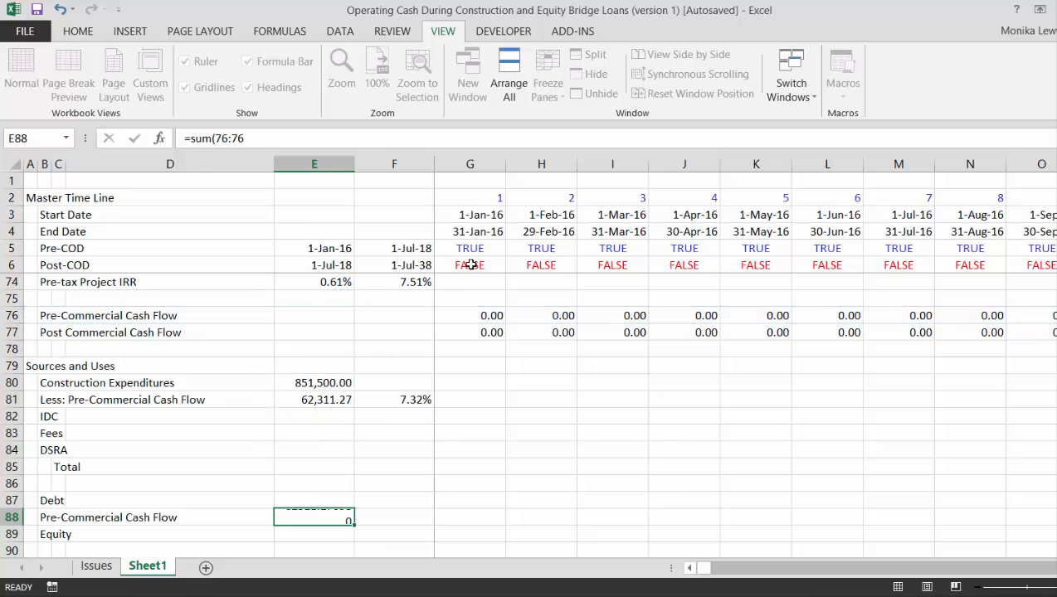
pyautogui.press('Up')
pyautogui.hotkey('ctrl', 'shift', '1')
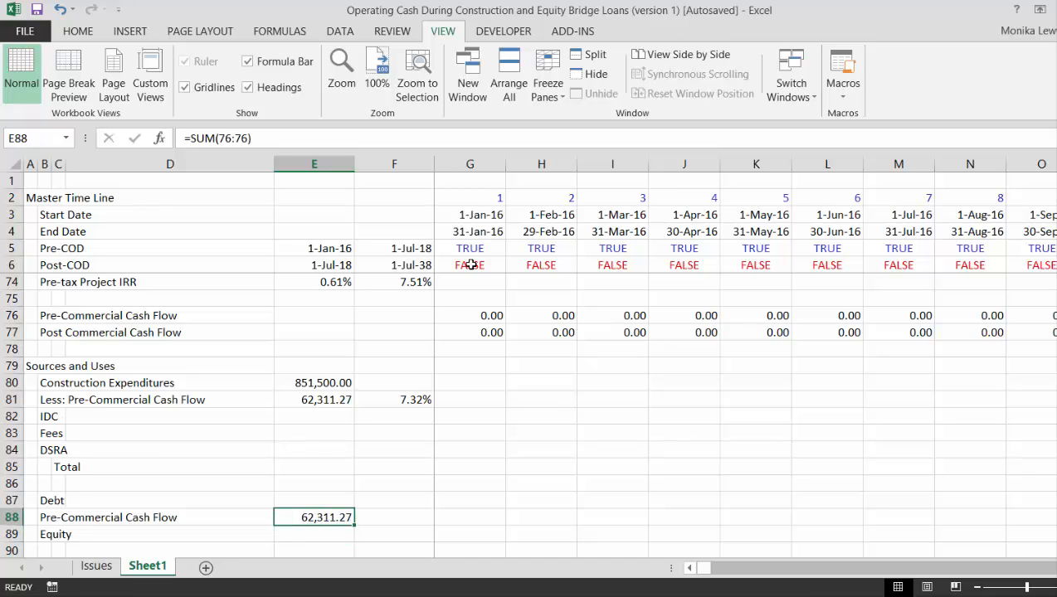
pyautogui.press('Down')
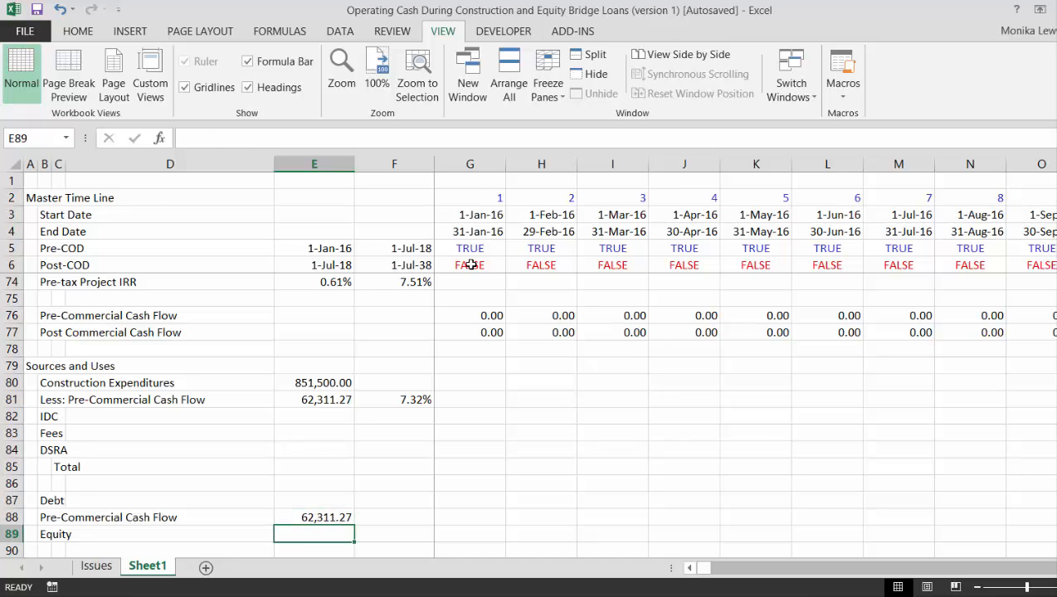
pyautogui.write('=')
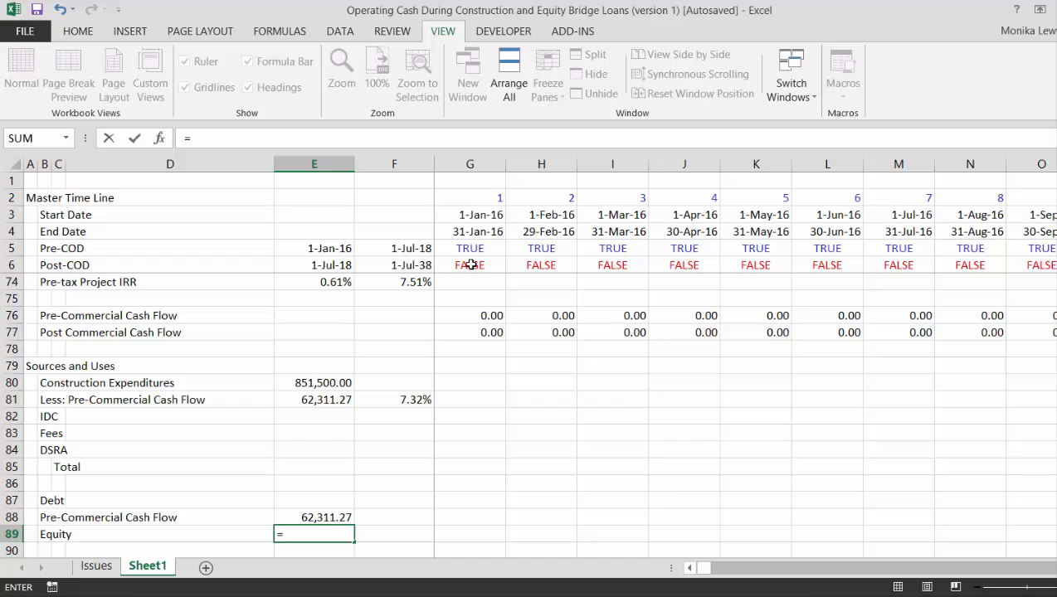
pyautogui.press('Escape')
pyautogui.press('Up')
pyautogui.press('Up')
pyautogui.press('Up')
pyautogui.press('Up')
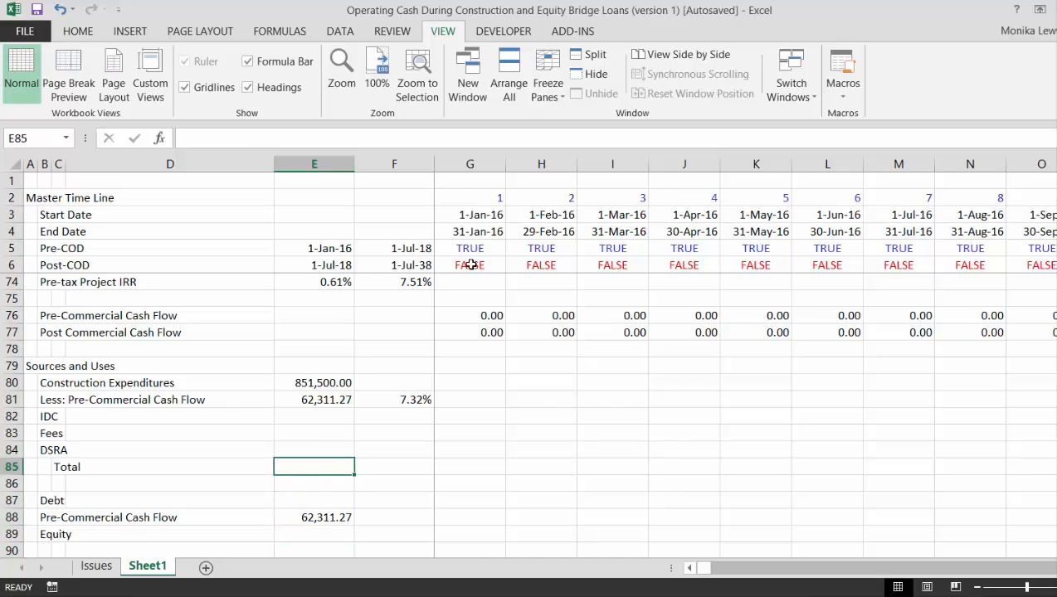
pyautogui.write('=SUM(')
pyautogui.press('Up')
pyautogui.press('Up')
pyautogui.press('Up')
pyautogui.press('Up')
pyautogui.write(')')
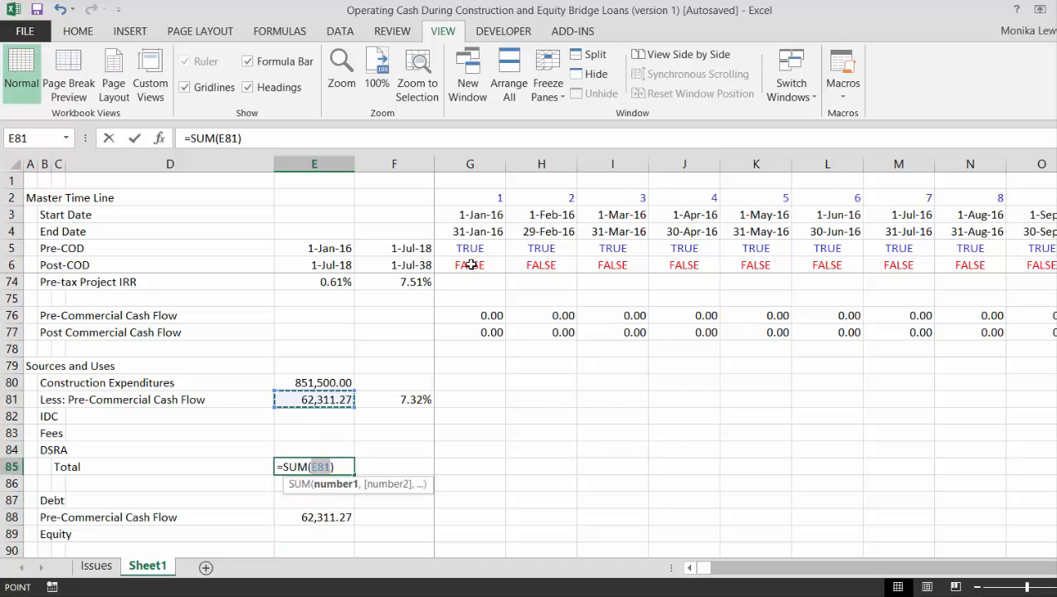
pyautogui.press('Escape')
# Total the uses in E80:E84 with a sum in E85.
pyautogui.press('Up')
pyautogui.press('Up')
pyautogui.press('Up')
pyautogui.press('Up')
pyautogui.press('Up')
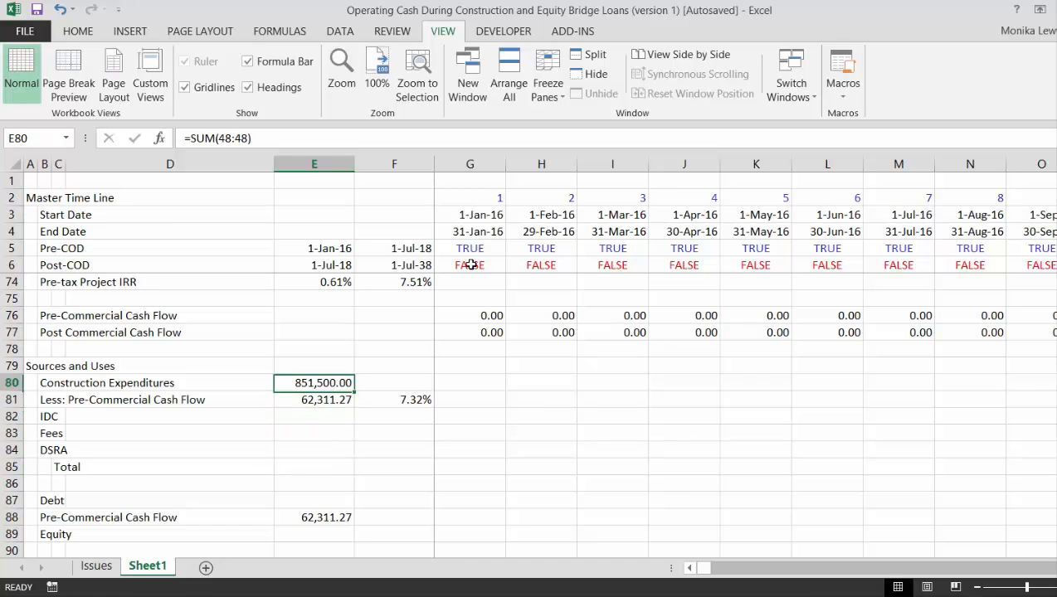
pyautogui.hotkey('shift', 'Down')
pyautogui.hotkey('shift', 'Down')
pyautogui.hotkey('shift', 'Down')
pyautogui.hotkey('shift', 'Down')
pyautogui.hotkey('shift', 'Down')
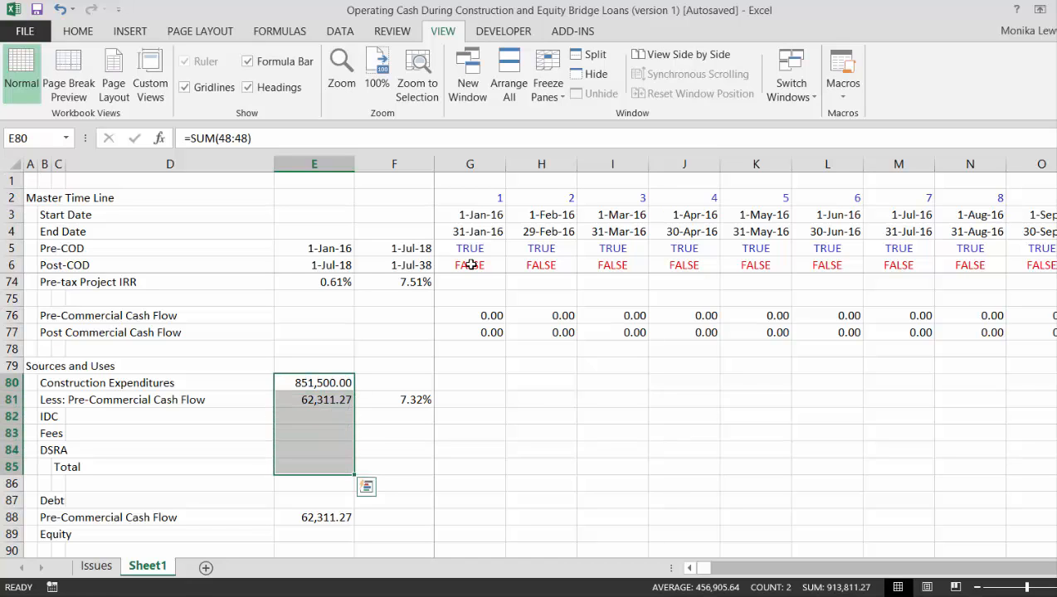
pyautogui.hotkey('alt', '=')
# Calculate Equity in E89 as total uses less debt and pre-commercial cash flow with =E85-E87-E88.
pyautogui.press('Down')
pyautogui.press('Down')
pyautogui.press('Down')
pyautogui.press('Down')
pyautogui.press('Down')
pyautogui.press('Down')
pyautogui.press('Down')
pyautogui.press('Down')
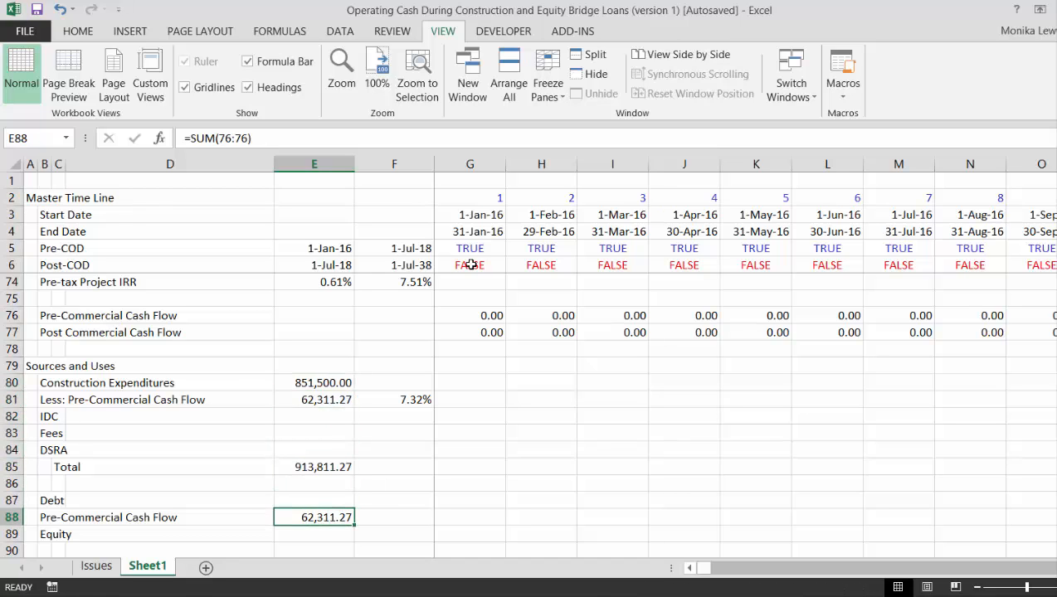
pyautogui.press('Down')
pyautogui.write('=')
pyautogui.press('Up')
pyautogui.press('Up')
pyautogui.press('Up')
pyautogui.press('Up')
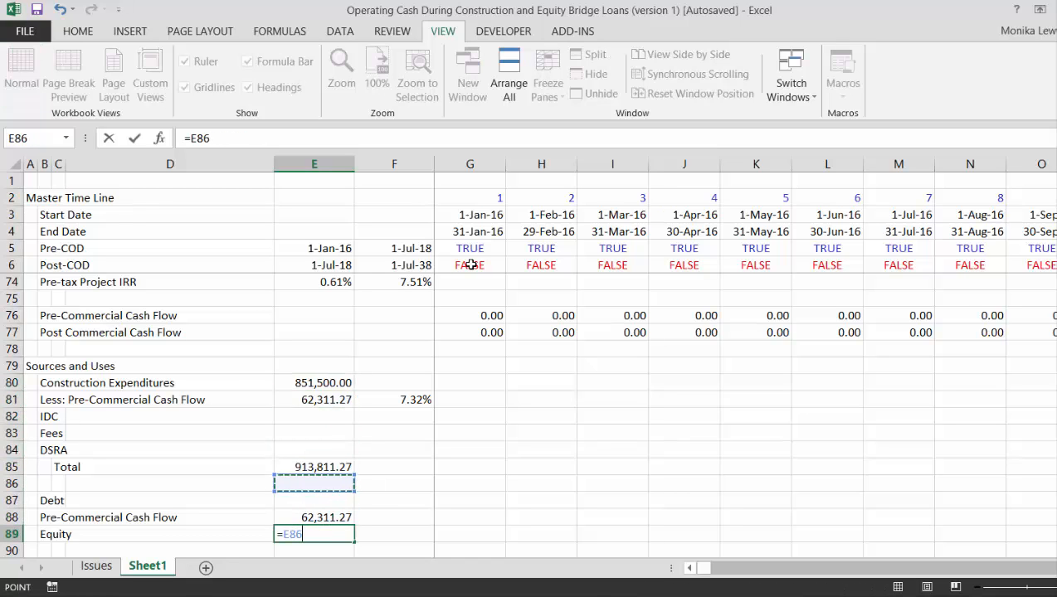
pyautogui.write('-')
pyautogui.press('Up')
pyautogui.press('Up')
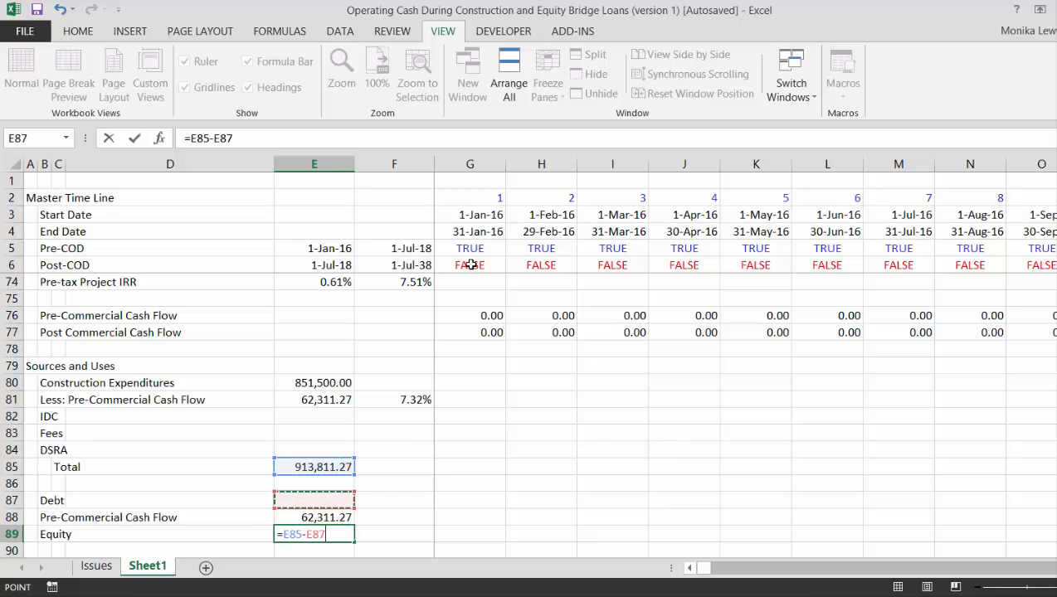
pyautogui.write('-')
pyautogui.press('Up')
pyautogui.press('Return')
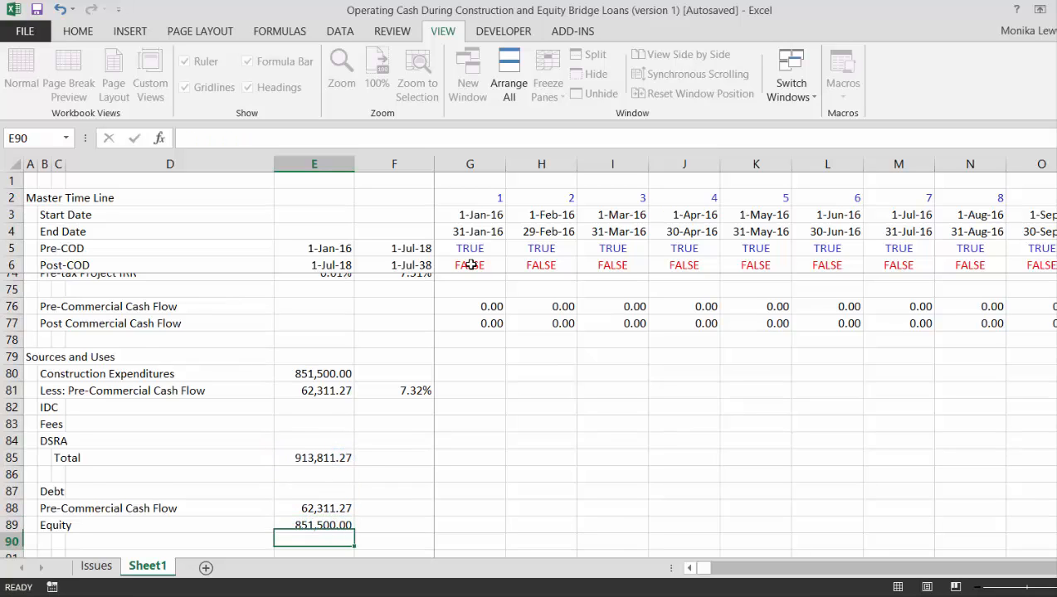
pyautogui.press('Up')
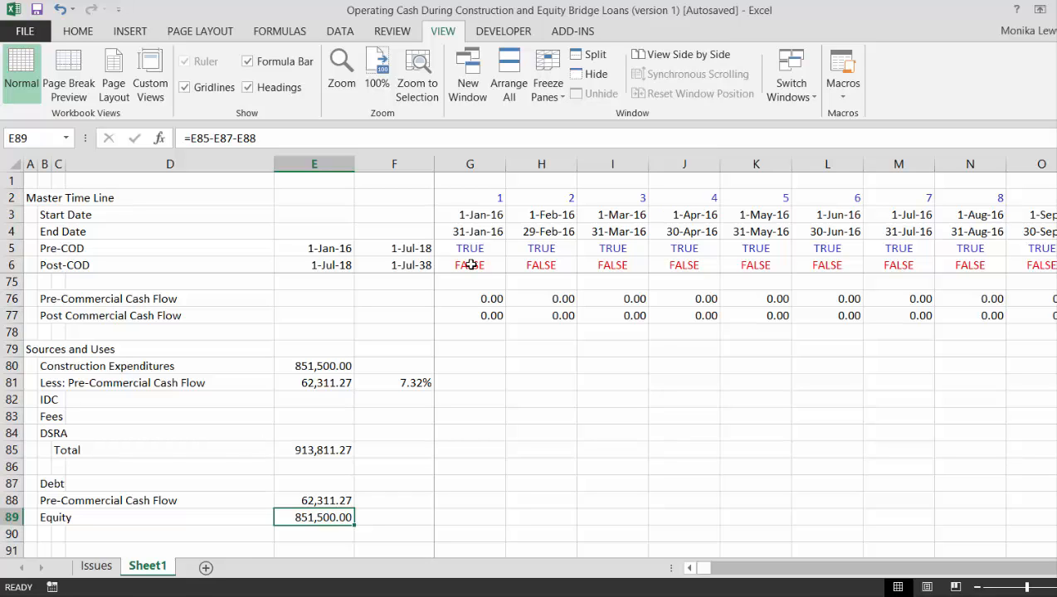
# Examine the Financing switches in E27 and E28 that treat operating cash flow as equity or as an asset cost reduction.
pyautogui.press('Up')
pyautogui.press('Up')
pyautogui.press('Up')
pyautogui.press('Up')
pyautogui.press('Up')
pyautogui.press('Up')
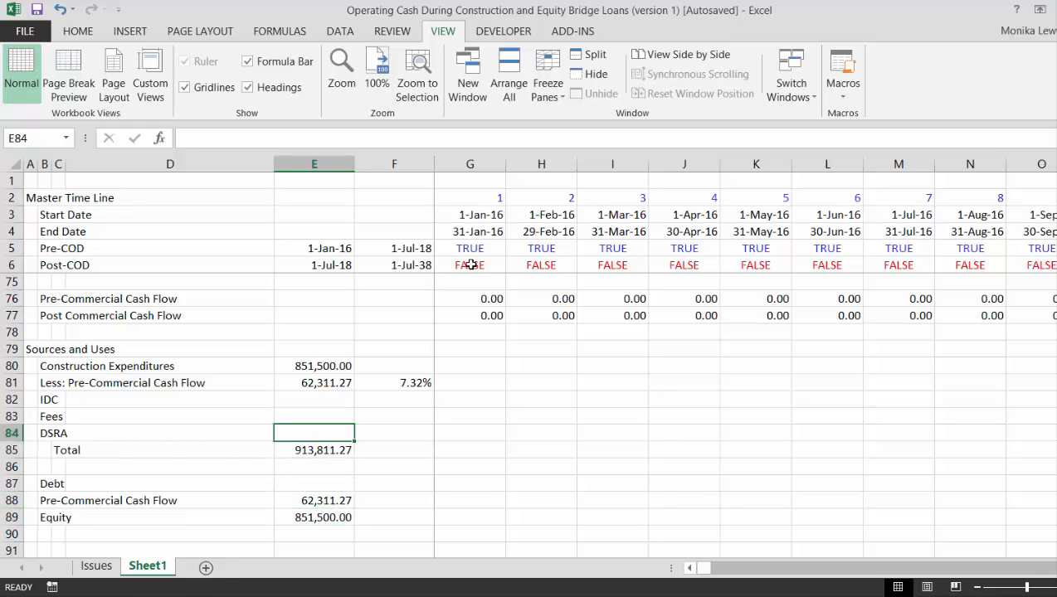
pyautogui.press('Up')
pyautogui.press('Up')
pyautogui.press('Up')
pyautogui.press('Up')
pyautogui.press('Up')
pyautogui.press('Up')
pyautogui.press('Up')
pyautogui.press('Up')
pyautogui.press('Up')
pyautogui.press('Up')
pyautogui.press('Up')
pyautogui.press('Up')
pyautogui.press('Up')
pyautogui.press('Up')
pyautogui.press('Up')
pyautogui.press('Up')
pyautogui.press('Up')
pyautogui.press('Up')
pyautogui.press('Up')
pyautogui.press('Up')
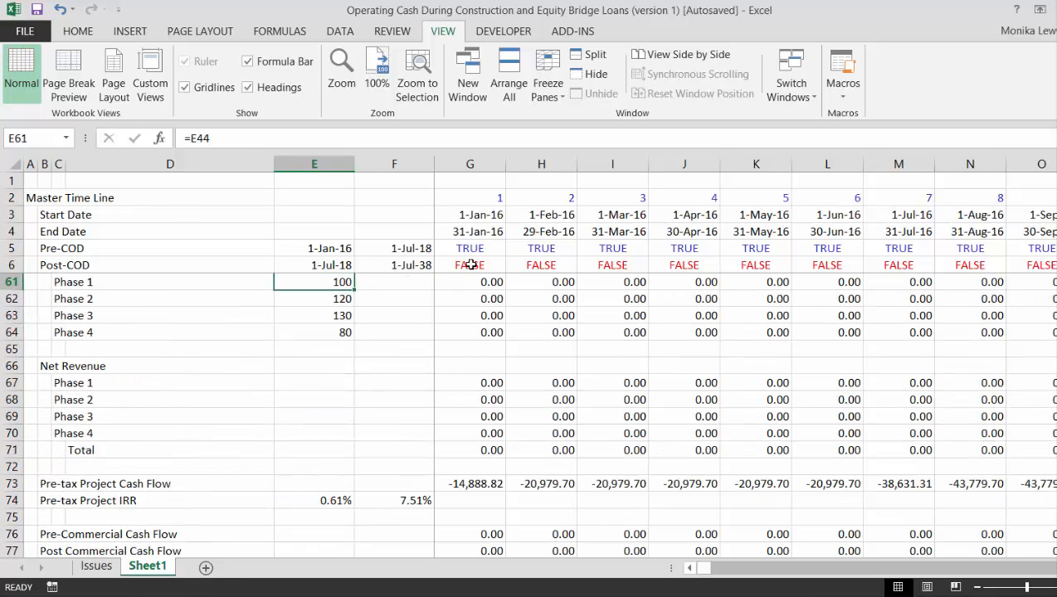
pyautogui.press('Up')
pyautogui.press('Up')
pyautogui.press('Up')
pyautogui.press('Up')
pyautogui.press('Up')
pyautogui.press('Up')
pyautogui.press('Up')
pyautogui.press('Up')
pyautogui.press('Up')
pyautogui.press('Up')
pyautogui.press('Up')
pyautogui.press('Up')
pyautogui.press('Up')
pyautogui.press('Up')
pyautogui.press('Up')
pyautogui.press('Up')
pyautogui.press('Up')
pyautogui.press('Up')
pyautogui.press('Up')
pyautogui.press('Up')
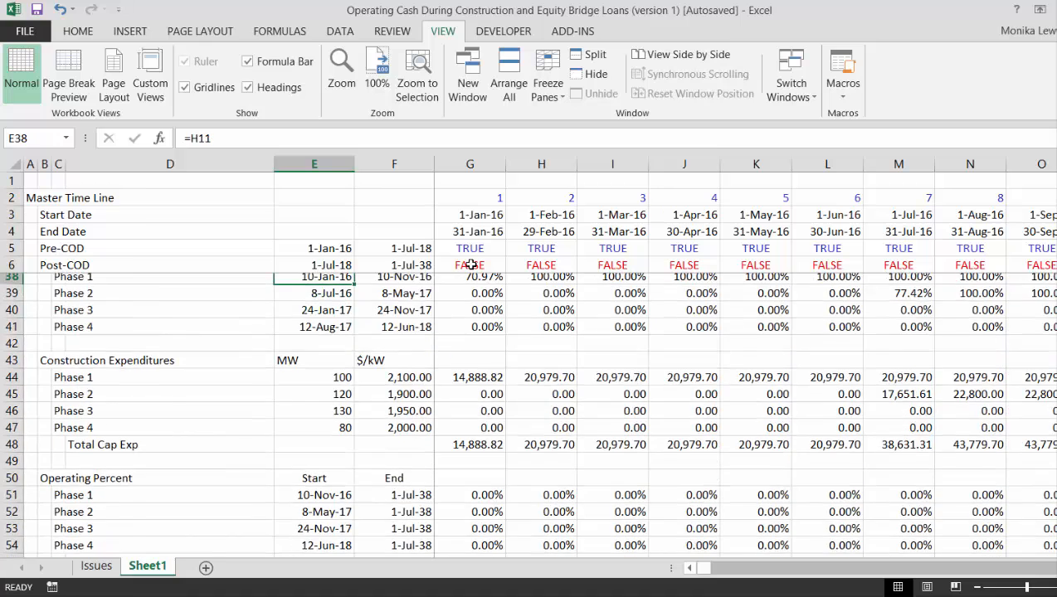
pyautogui.press('Up')
pyautogui.press('Up')
pyautogui.press('Up')
pyautogui.press('Up')
pyautogui.press('Up')
pyautogui.press('Up')
pyautogui.press('Up')
pyautogui.press('Up')
pyautogui.press('Up')
pyautogui.press('Up')
pyautogui.press('Up')
pyautogui.press('Up')
pyautogui.press('Up')
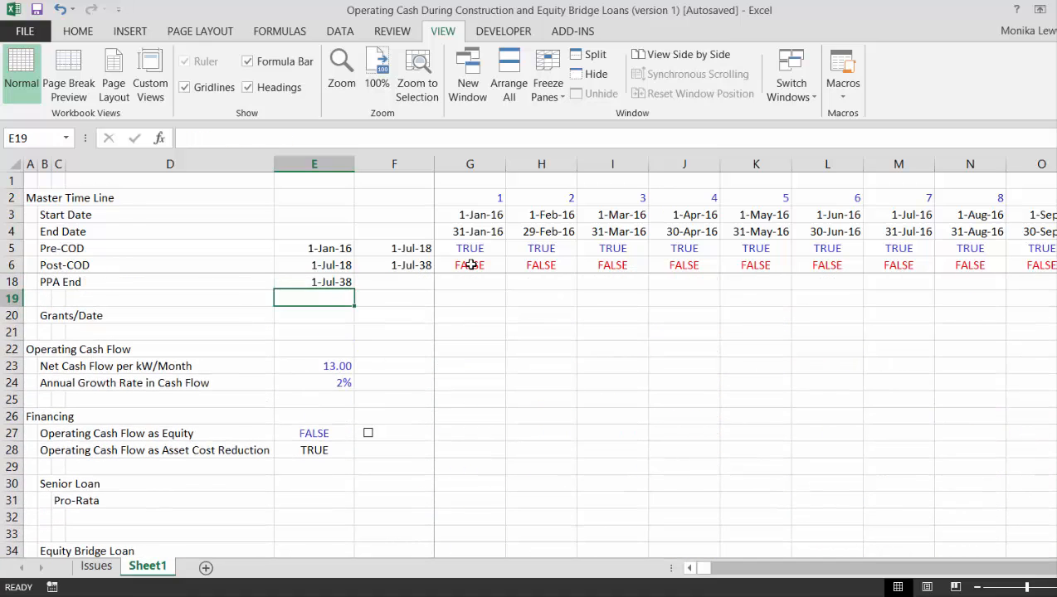
pyautogui.press('Down')
pyautogui.press('Down')
pyautogui.press('Down')
pyautogui.press('Down')
pyautogui.press('Down')
pyautogui.press('Down')
pyautogui.press('Down')
pyautogui.press('Down')
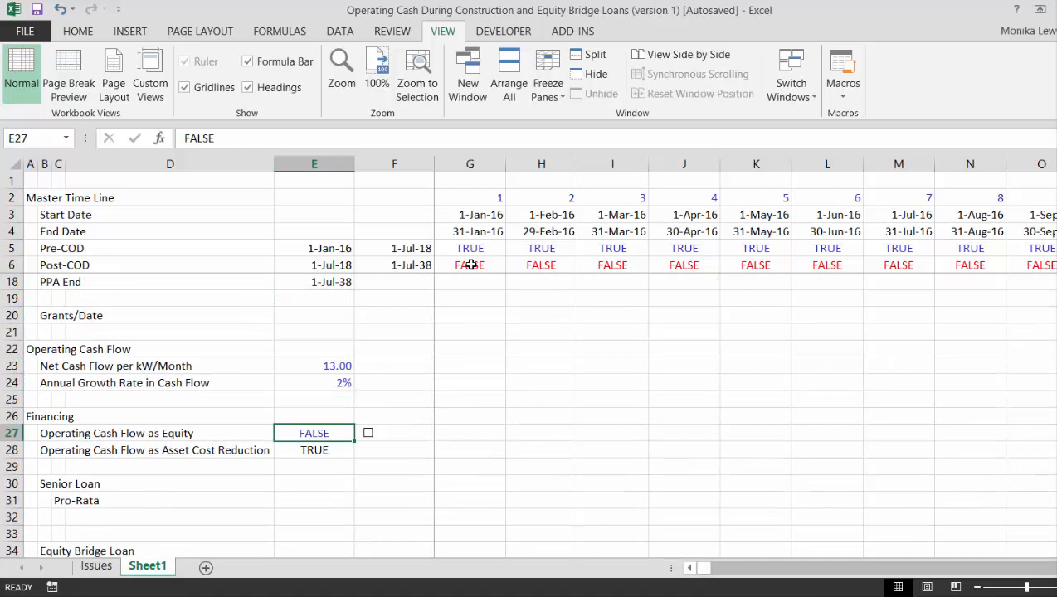
pyautogui.press('Down')
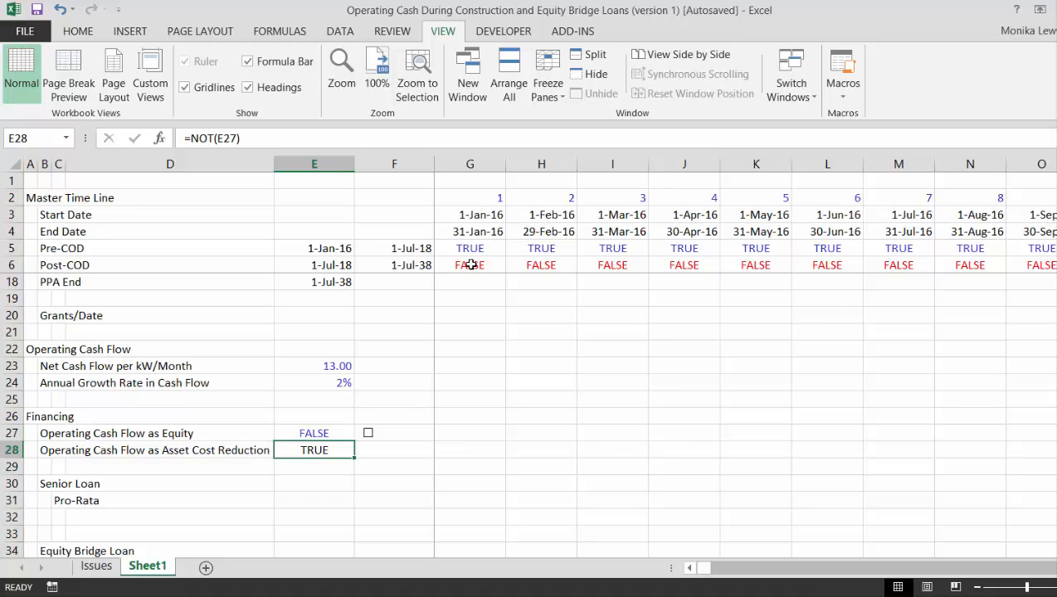
pyautogui.press('Down')
pyautogui.press('Up')
# Link G81, beside Less: Pre-Commercial Cash Flow, to the Operating Cash Flow as Asset Cost Reduction switch with =E28.
pyautogui.press('Down')
pyautogui.press('Down')
pyautogui.press('Down')
pyautogui.press('Down')
pyautogui.press('Down')
pyautogui.press('Down')
pyautogui.press('Down')
pyautogui.press('Down')
pyautogui.press('Down')
pyautogui.press('Down')
pyautogui.press('Down')
pyautogui.press('Down')
pyautogui.press('Down')
pyautogui.press('Down')
pyautogui.press('Down')
pyautogui.press('Down')
pyautogui.press('Down')
pyautogui.press('Down')
pyautogui.press('Down')
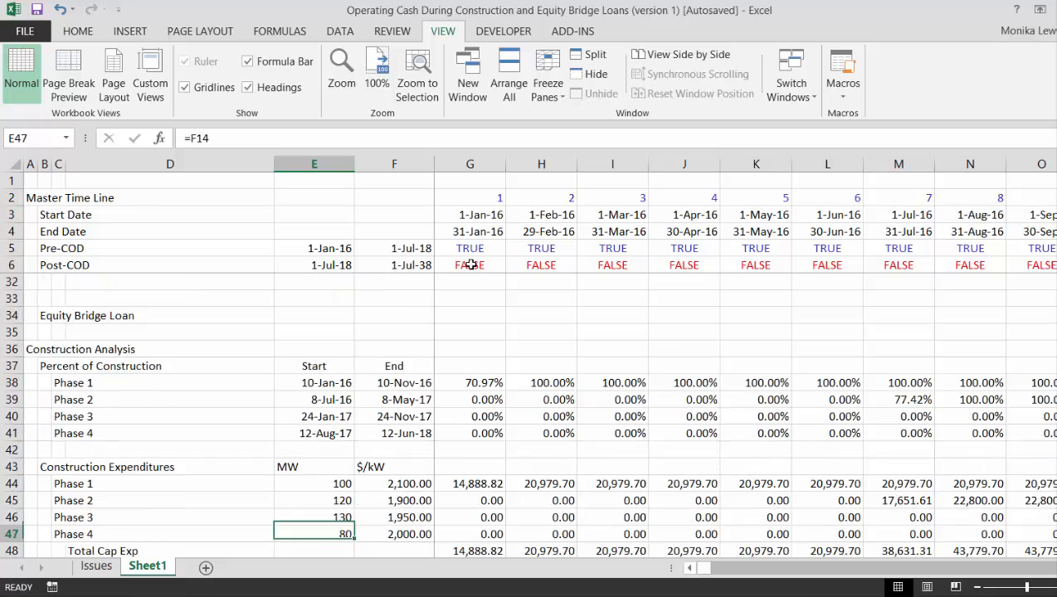
pyautogui.press('Down')
pyautogui.press('Down')
pyautogui.press('Down')
pyautogui.press('Down')
pyautogui.press('Down')
pyautogui.press('Down')
pyautogui.press('Down')
pyautogui.press('Down')
pyautogui.press('Down')
pyautogui.press('Down')
pyautogui.press('Down')
pyautogui.press('Down')
pyautogui.press('Down')
pyautogui.press('Down')
pyautogui.press('Down')
pyautogui.press('Down')
pyautogui.press('Down')
pyautogui.press('Down')
pyautogui.press('Down')
pyautogui.press('Down')
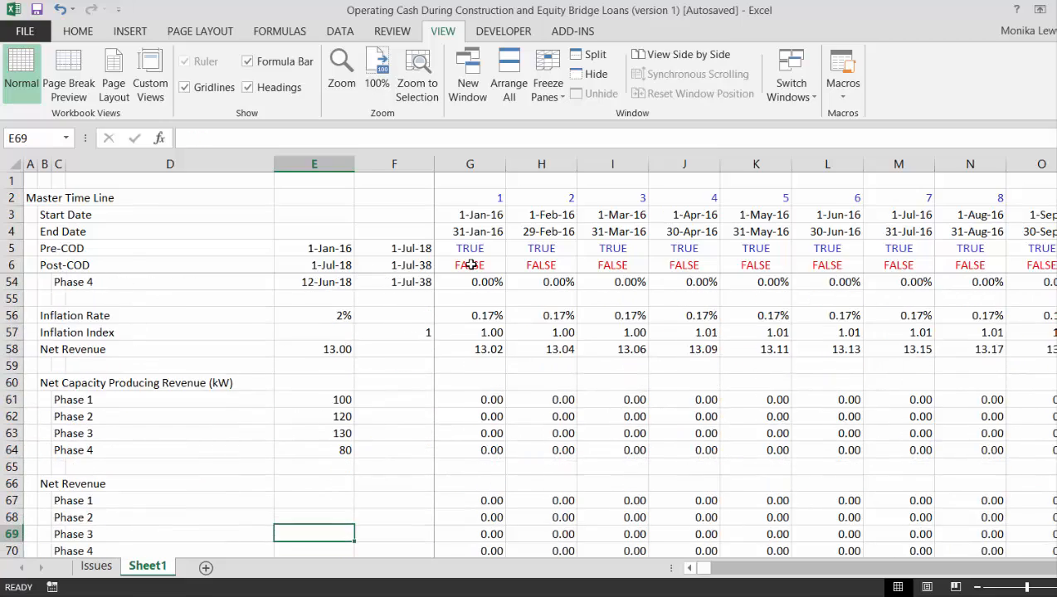
pyautogui.press('Down')
pyautogui.press('Down')
pyautogui.press('Down')
pyautogui.press('Down')
pyautogui.press('Down')
pyautogui.press('Down')
pyautogui.press('Down')
pyautogui.press('Down')
pyautogui.press('Down')
pyautogui.press('Down')
pyautogui.press('Down')
pyautogui.press('Down')
pyautogui.press('Down')
pyautogui.press('Up')
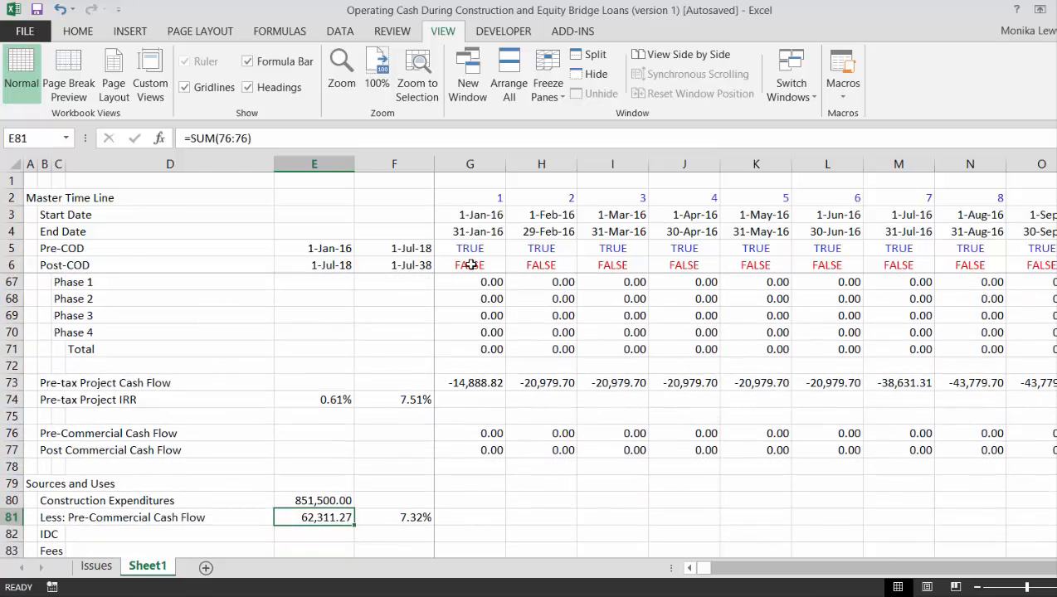
pyautogui.press('Right')
pyautogui.press('Right')
pyautogui.write('=')
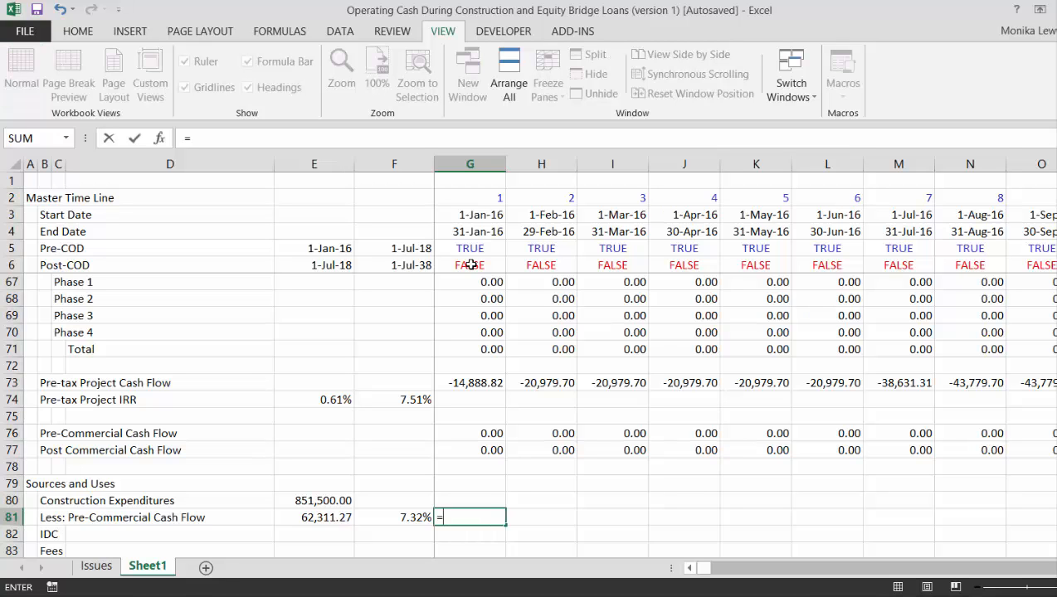
pyautogui.press('Up')
pyautogui.press('Up')
pyautogui.press('Up')
pyautogui.press('Up')
pyautogui.press('Up')
pyautogui.press('Up')
pyautogui.press('Up')
pyautogui.press('Up')
pyautogui.press('Up')
pyautogui.press('Up')
pyautogui.press('Up')
pyautogui.press('Up')
pyautogui.press('Up')
pyautogui.press('Up')
pyautogui.press('Up')
pyautogui.press('Up')
pyautogui.press('Up')
pyautogui.press('Up')
pyautogui.press('Up')
pyautogui.press('Up')
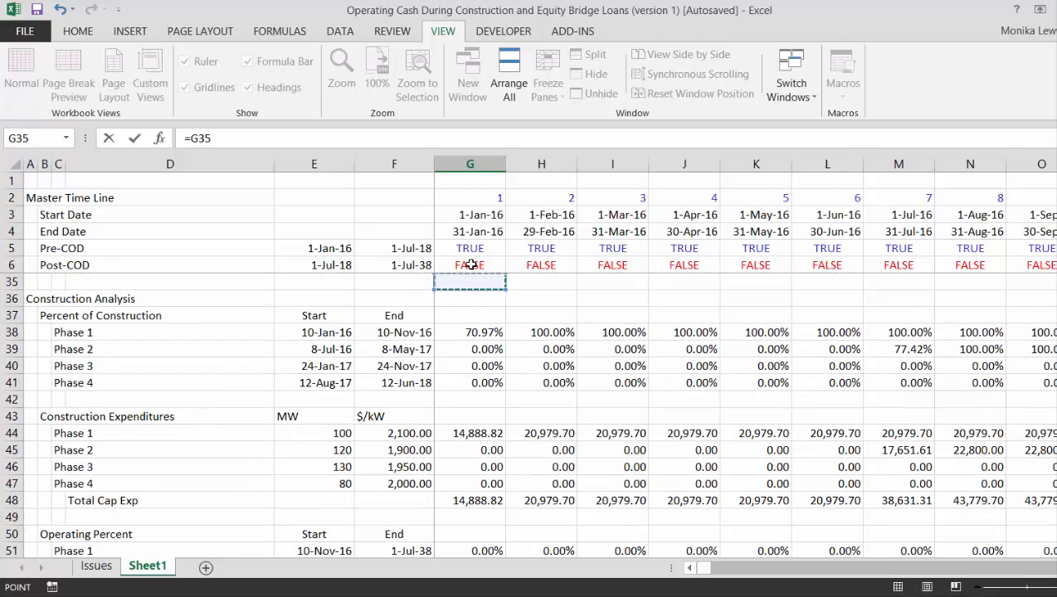
pyautogui.press('Up')
pyautogui.press('Up')
pyautogui.press('Up')
pyautogui.press('Up')
pyautogui.press('Up')
pyautogui.press('Up')
pyautogui.press('Up')
pyautogui.press('Up')
pyautogui.press('Up')
pyautogui.press('Up')
pyautogui.press('Up')
pyautogui.press('Up')
pyautogui.press('Up')
pyautogui.press('Up')
pyautogui.press('Up')
pyautogui.press('Up')
pyautogui.press('Down')
pyautogui.press('Down')
pyautogui.press('Down')
pyautogui.press('Down')
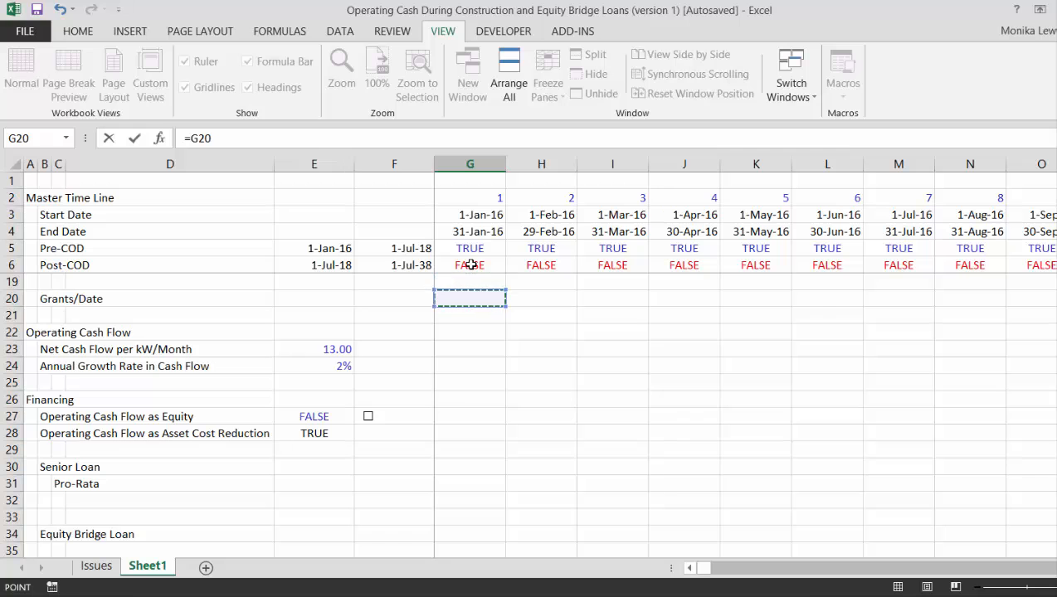
pyautogui.press('Down')
pyautogui.press('Down')
pyautogui.press('Down')
pyautogui.press('Down')
pyautogui.press('Down')
pyautogui.press('Left')
pyautogui.press('Left')
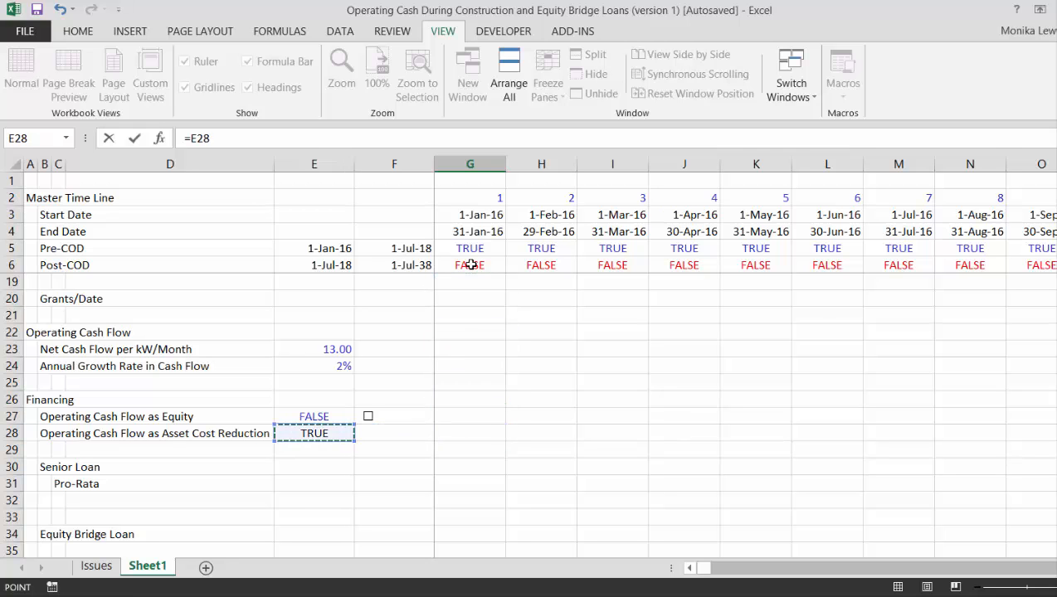
pyautogui.press('Return')
# Link G89, beside Equity, to the Operating Cash Flow as Equity switch with =E27.
pyautogui.press('Down')
pyautogui.press('Down')
pyautogui.press('Down')
pyautogui.press('Down')
pyautogui.press('Down')
pyautogui.press('Down')
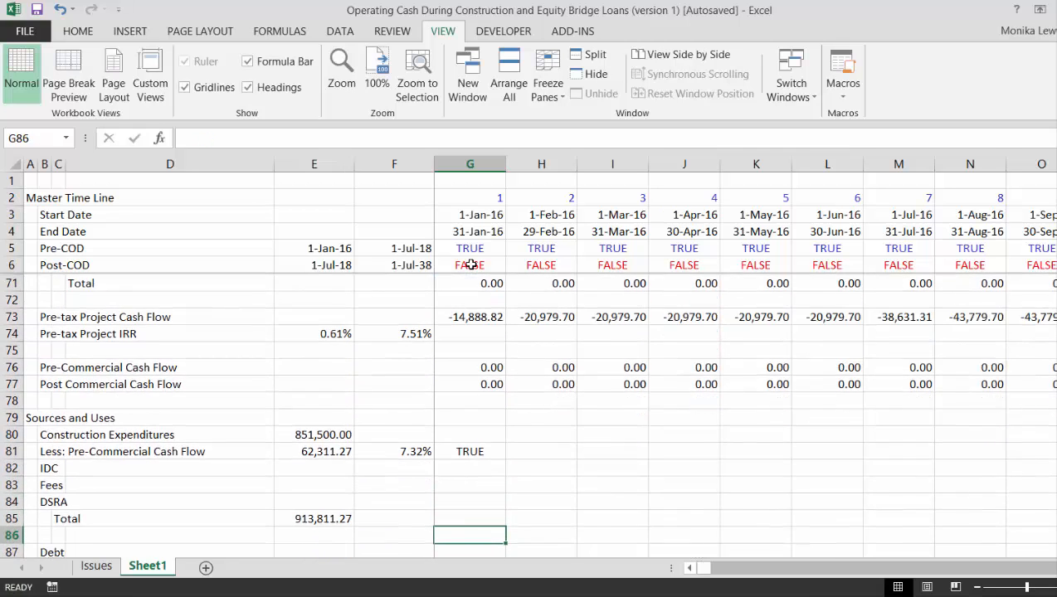
pyautogui.press('Down')
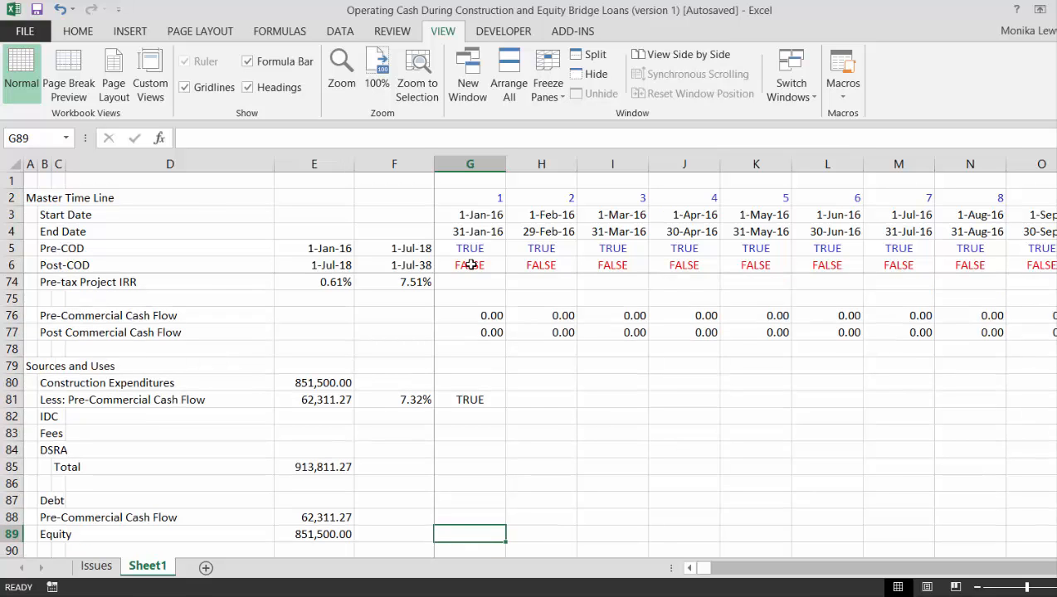
pyautogui.write('=')
pyautogui.press('Up')
pyautogui.press('Up')
pyautogui.press('Up')
pyautogui.press('Up')
pyautogui.press('Up')
pyautogui.press('Up')
pyautogui.press('Up')
pyautogui.press('Up')
pyautogui.press('Up')
pyautogui.press('Up')
pyautogui.press('Up')
pyautogui.press('Up')
pyautogui.press('Up')
pyautogui.press('Up')
pyautogui.press('Up')
pyautogui.press('Up')
pyautogui.press('Up')
pyautogui.press('Up')
pyautogui.press('Up')
pyautogui.press('Up')
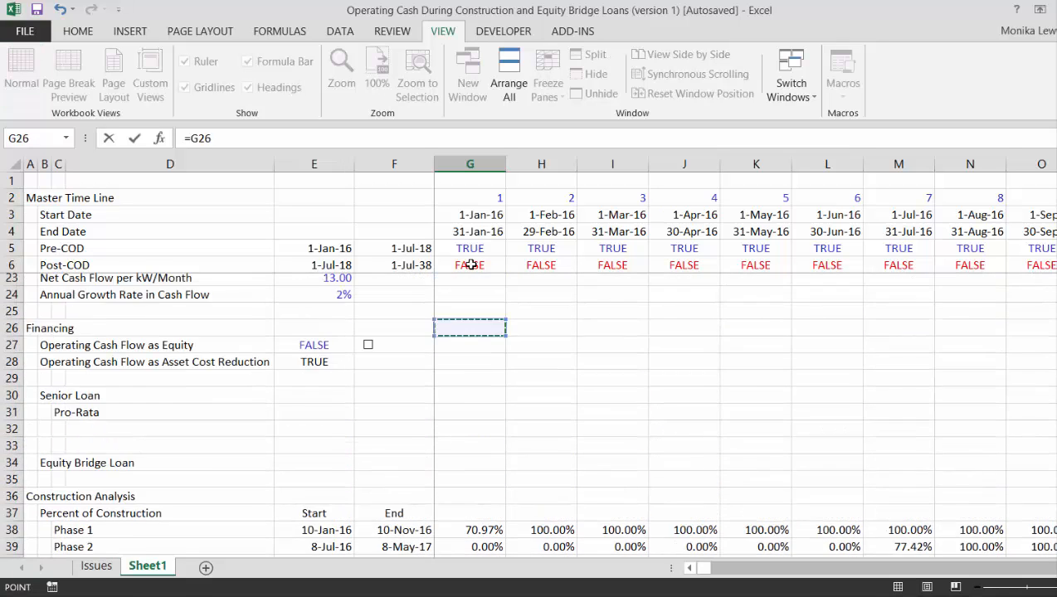
pyautogui.press('Up')
pyautogui.press('Up')
pyautogui.press('Up')
pyautogui.press('Up')
pyautogui.press('Up')
pyautogui.press('Up')
pyautogui.press('Up')
pyautogui.press('Up')
pyautogui.press('Up')
pyautogui.press('Up')
pyautogui.press('Up')
pyautogui.press('Up')
pyautogui.press('Up')
pyautogui.press('Down')
pyautogui.press('Down')
pyautogui.press('Down')
pyautogui.press('Down')
pyautogui.press('Down')
pyautogui.press('Down')
pyautogui.press('Down')
pyautogui.press('Down')
pyautogui.press('Down')
pyautogui.press('Down')
pyautogui.press('Down')
pyautogui.press('Down')
pyautogui.press('Down')
pyautogui.press('Down')
pyautogui.press('Left')
pyautogui.press('Left')
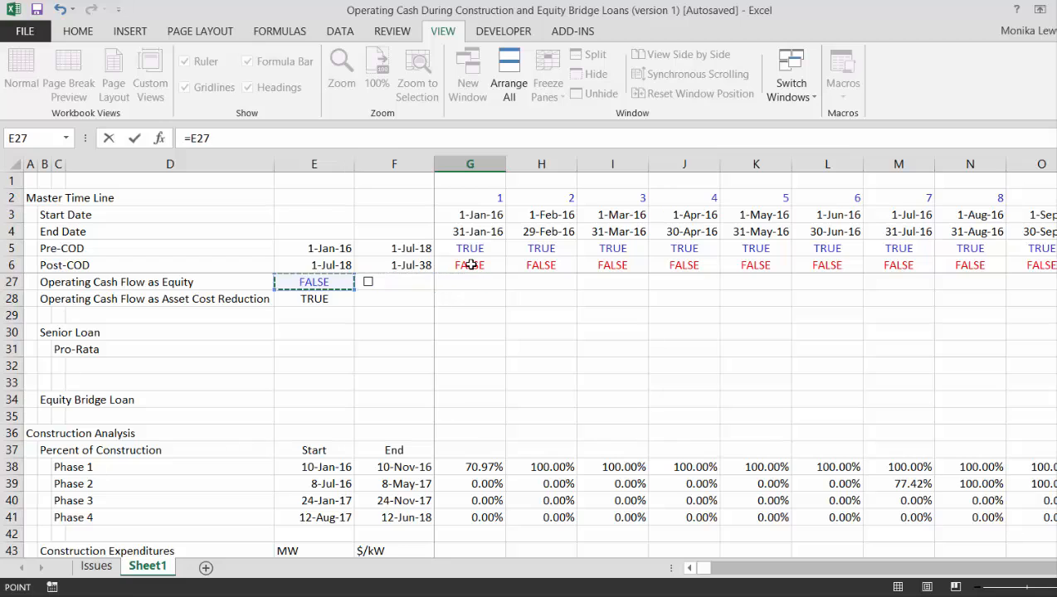
pyautogui.press('Left')
pyautogui.press('Down')
pyautogui.press('Right')
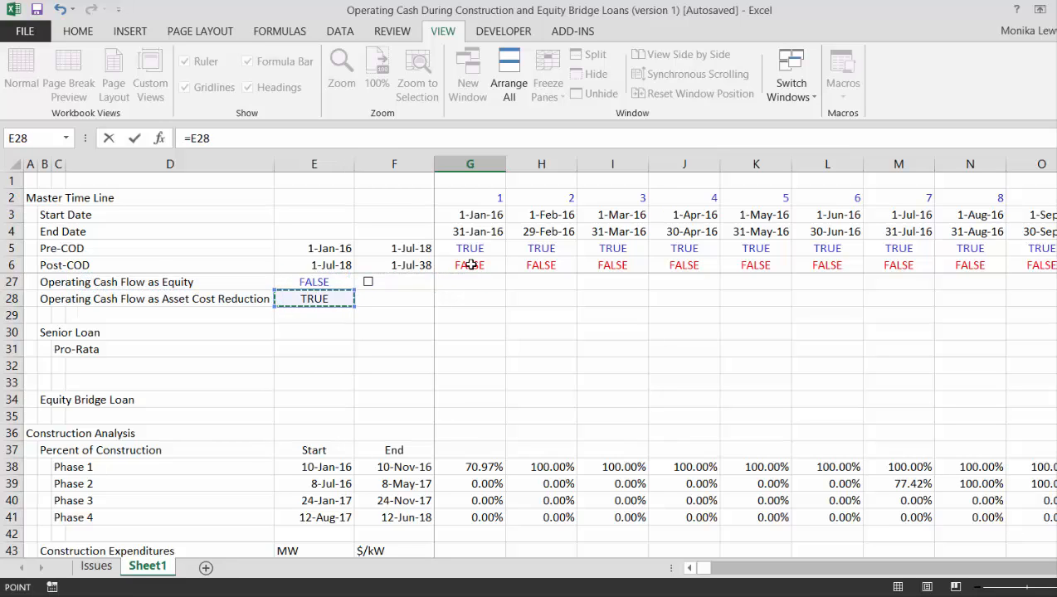
pyautogui.press('Up')
pyautogui.press('Down')
pyautogui.press('Return')
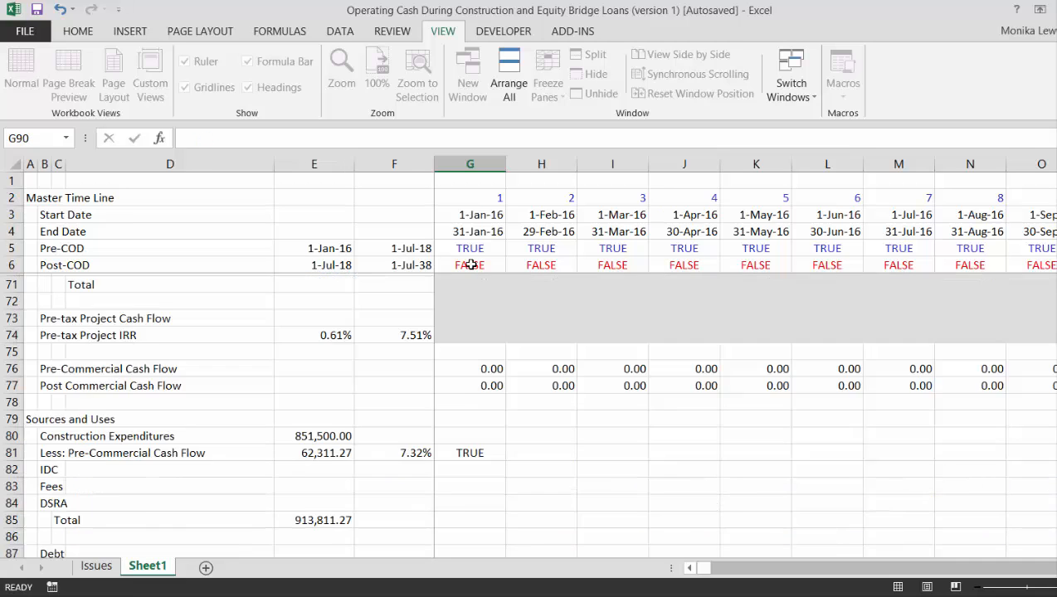
pyautogui.press('Up')
pyautogui.press('Left')
pyautogui.press('Left')
pyautogui.press('Left')
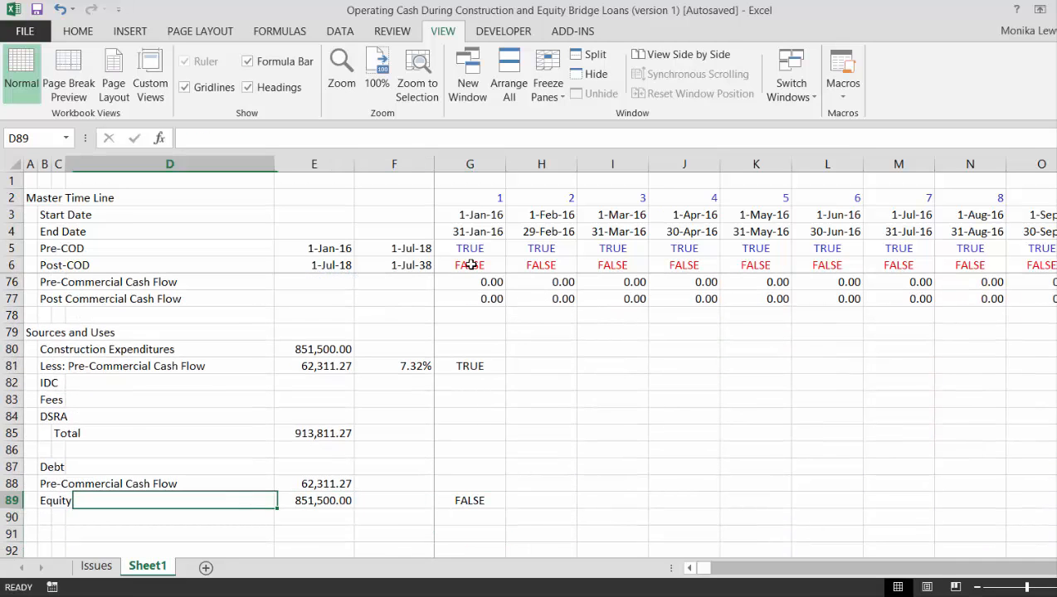
pyautogui.press('Right')
pyautogui.press('Right')
pyautogui.press('Right')
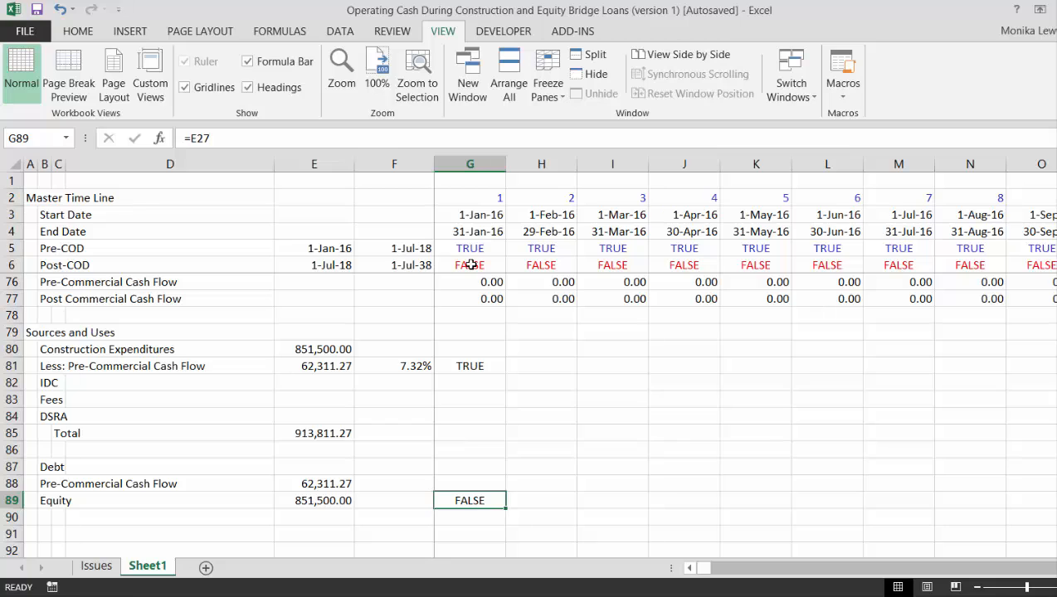
# Set the Phase 1 capacity in F11 to 300 MW.
pyautogui.press('Up')
pyautogui.press('Left')
pyautogui.press('Left')
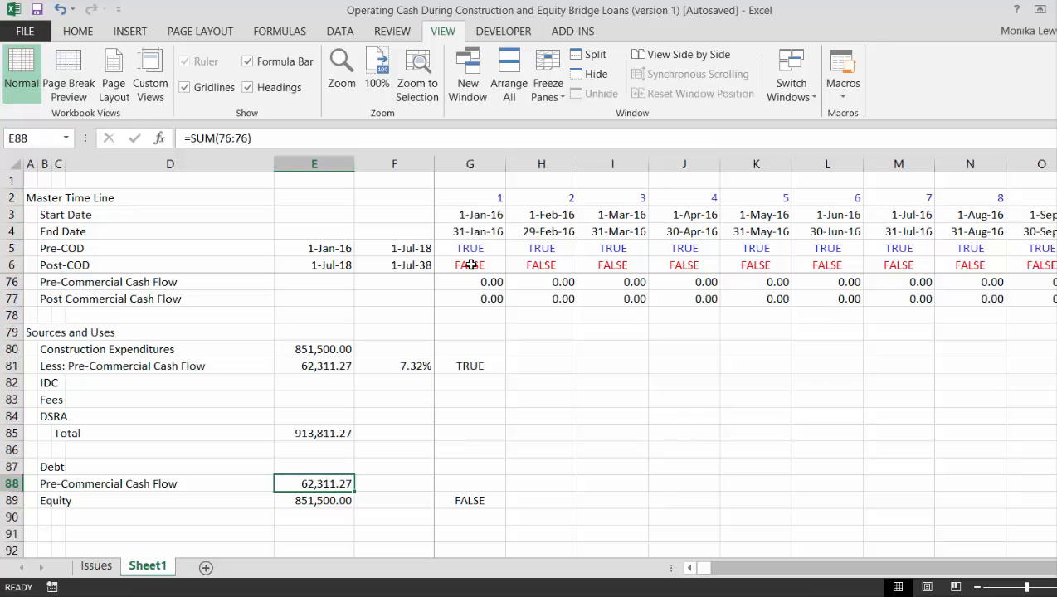
pyautogui.press('Up')
pyautogui.press('Up')
pyautogui.press('Up')
pyautogui.press('Up')
pyautogui.press('Up')
pyautogui.press('Up')
pyautogui.press('Up')
pyautogui.press('Up')
pyautogui.press('Up')
pyautogui.press('Up')
pyautogui.press('Up')
pyautogui.press('Up')
pyautogui.press('Up')
pyautogui.press('Up')
pyautogui.press('Up')
pyautogui.press('Up')
pyautogui.press('Up')
pyautogui.press('Up')
pyautogui.press('Up')
pyautogui.press('Up')
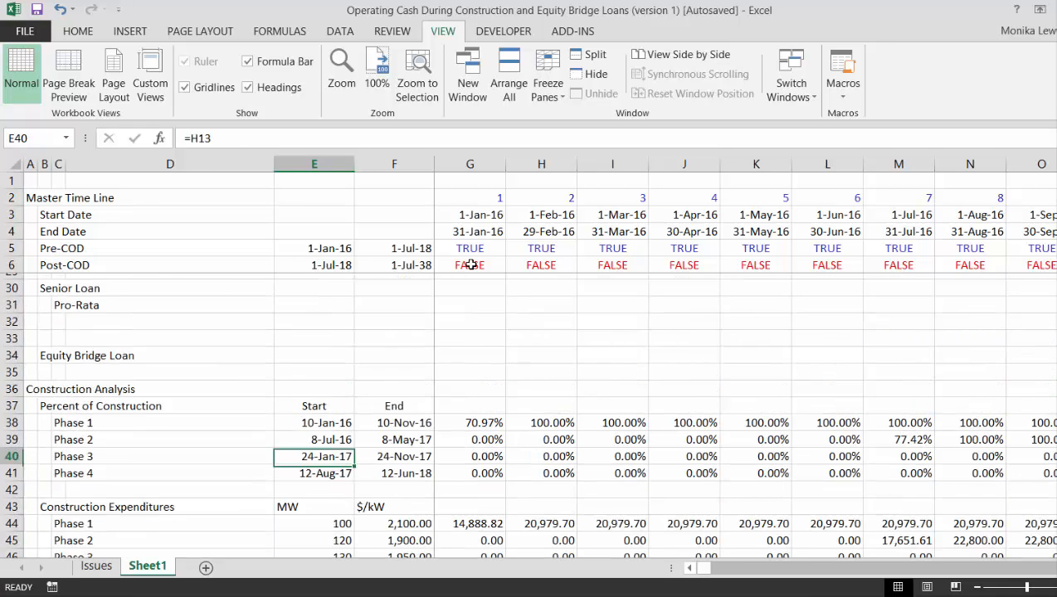
pyautogui.press('Up')
pyautogui.press('Up')
pyautogui.press('Up')
pyautogui.press('Up')
pyautogui.press('Up')
pyautogui.press('Up')
pyautogui.press('Up')
pyautogui.press('Up')
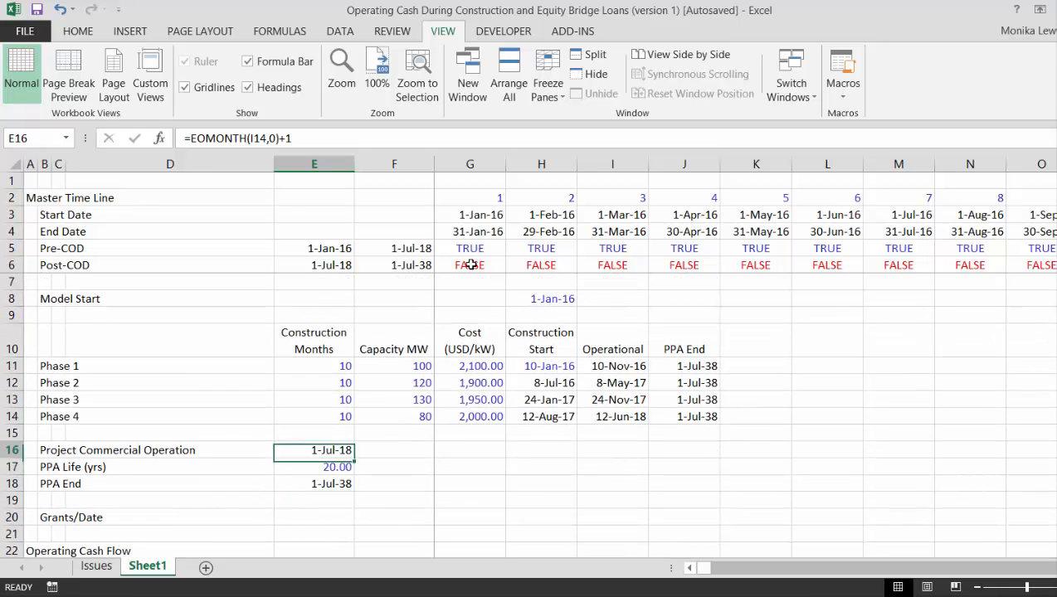
pyautogui.press('Right')
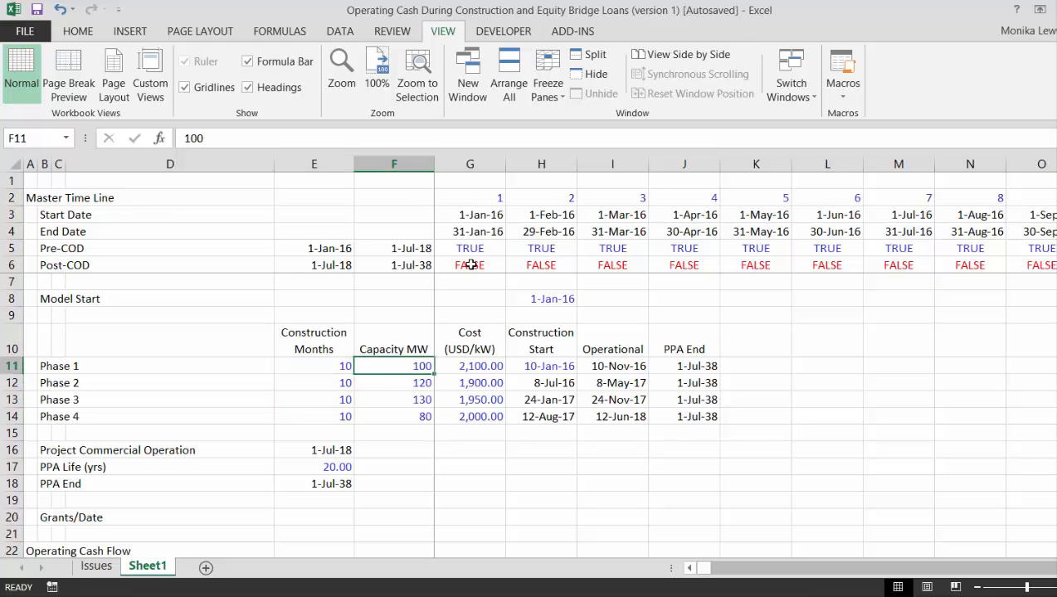
pyautogui.write('2,')
pyautogui.write('00')
pyautogui.press('Return')
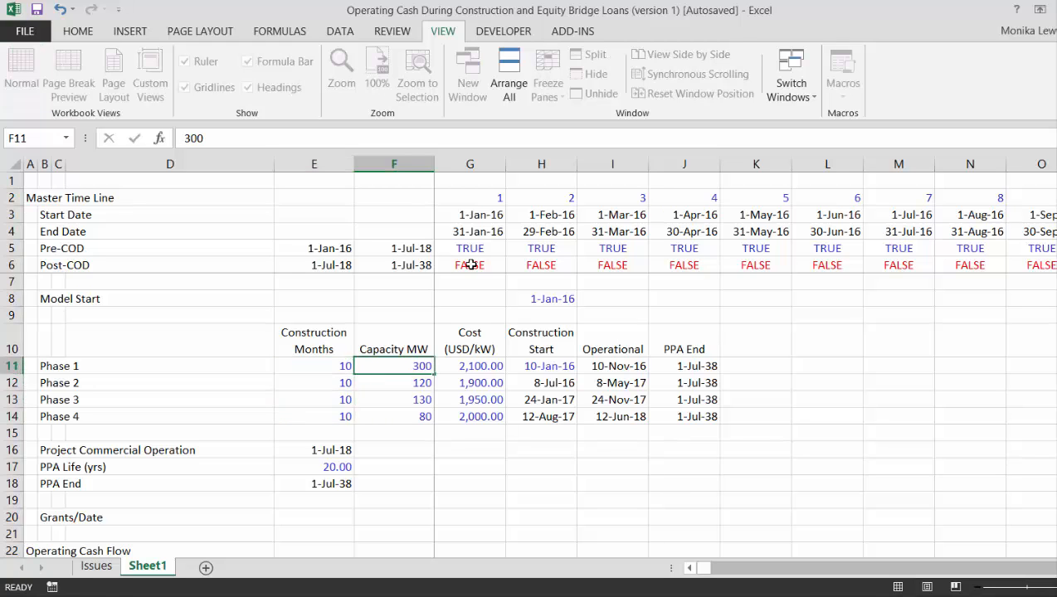
# Examine how the larger Phase 1 capacity affects the project cash flow, IRR and Sources and Uses figures.
pyautogui.press('pagedown')
pyautogui.press('pagedown')
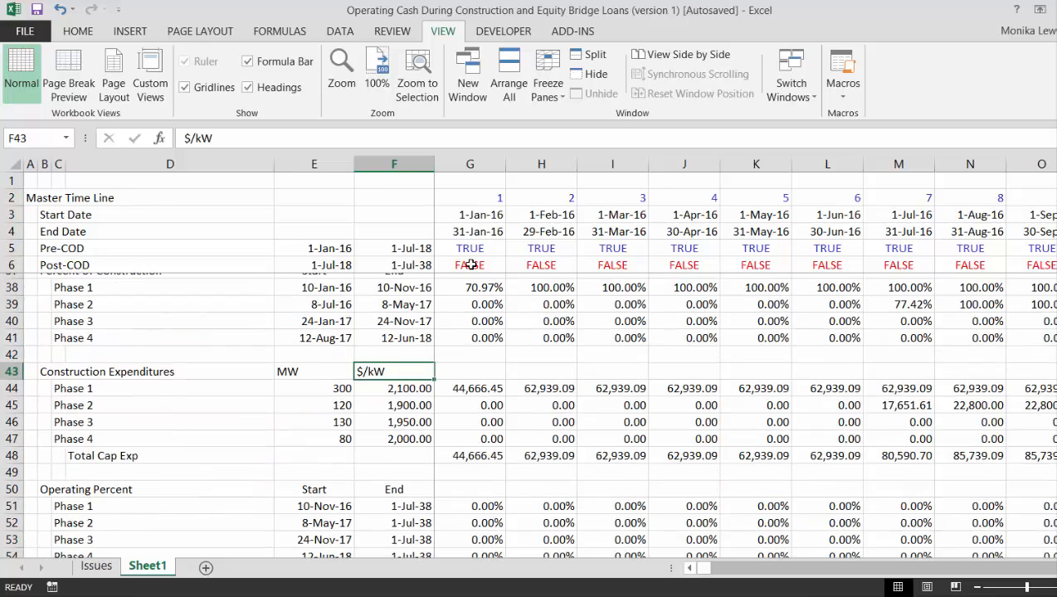
pyautogui.press('pagedown')
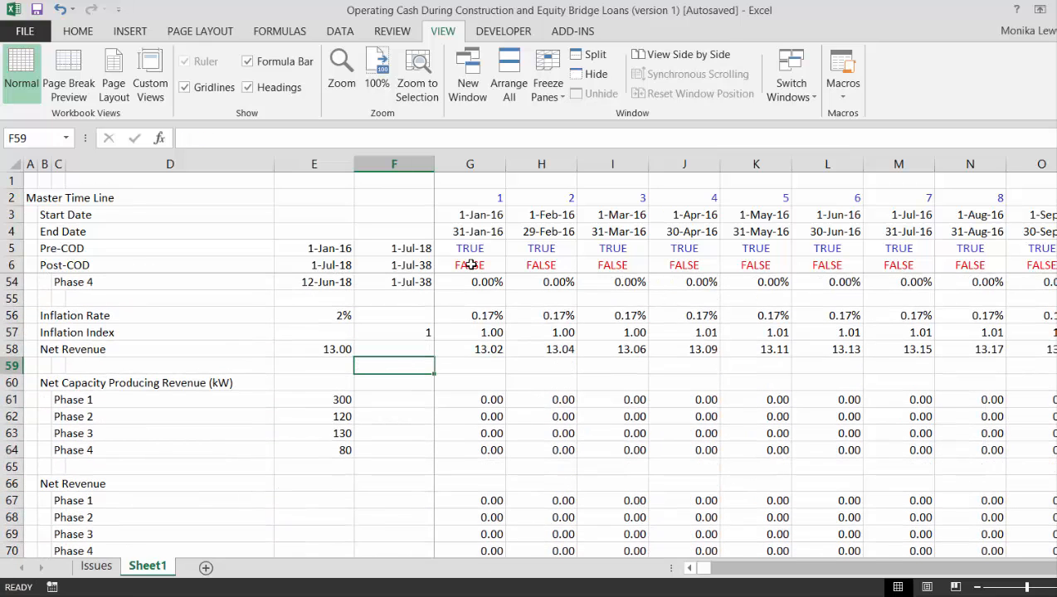
pyautogui.press('pagedown')
pyautogui.press('Down')
pyautogui.press('Down')
pyautogui.press('Down')
pyautogui.press('Down')
pyautogui.press('Down')
pyautogui.press('Down')
pyautogui.press('Down')
pyautogui.press('Down')
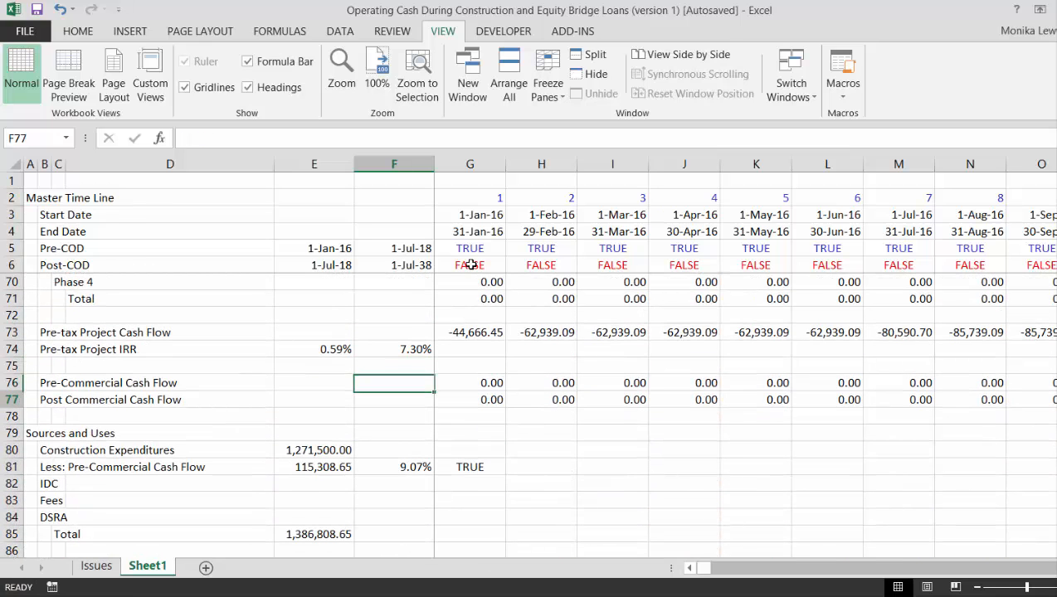
pyautogui.press('Down')
pyautogui.press('Down')
pyautogui.press('Down')
pyautogui.press('Down')
pyautogui.press('Down')
pyautogui.press('Down')
pyautogui.press('Down')
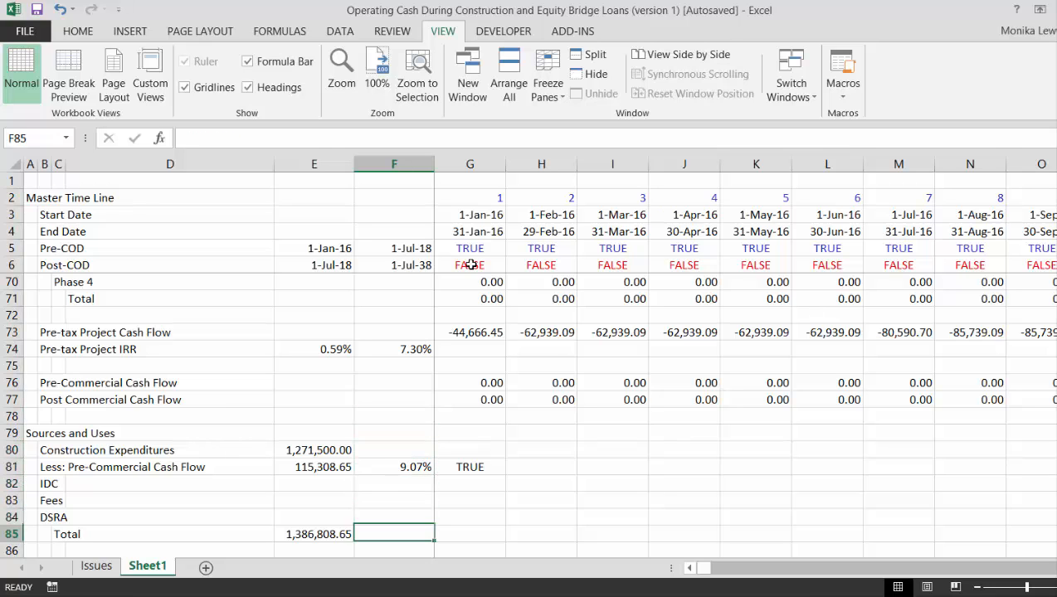
pyautogui.press('Up')
pyautogui.press('Up')
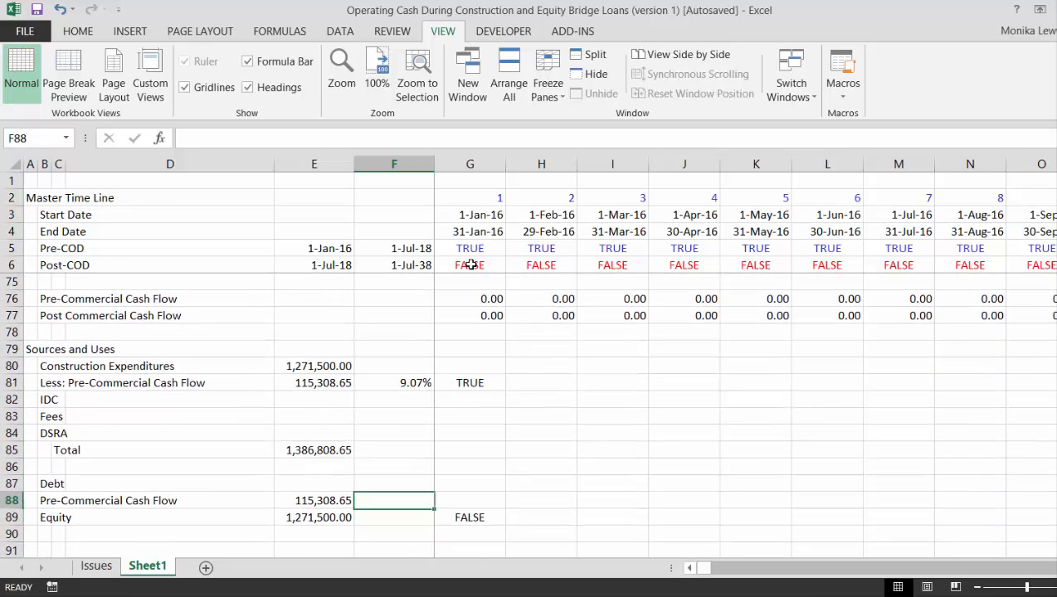
pyautogui.press('Left')
pyautogui.press('Left')
pyautogui.press('Right')
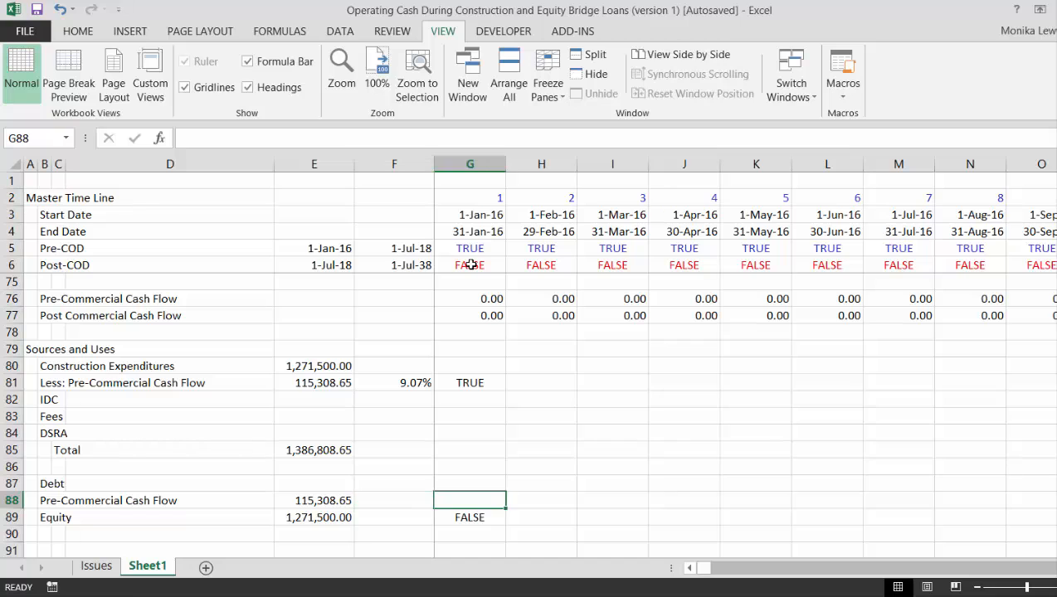
# Multiply the Less: Pre-Commercial Cash Flow sum in E81 by its switch, giving =SUM(76:76)*G81.
pyautogui.press('Up')
pyautogui.press('Up')
pyautogui.press('Up')
pyautogui.press('Up')
pyautogui.press('Up')
pyautogui.press('Up')
pyautogui.press('Left')
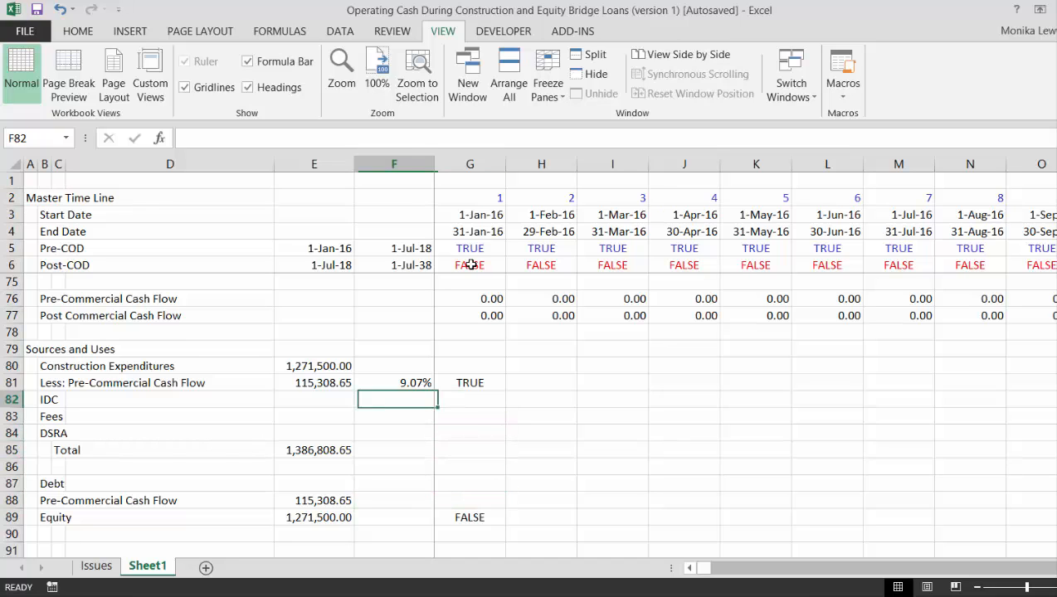
pyautogui.press('Up')
pyautogui.press('Left')
pyautogui.press('F2')
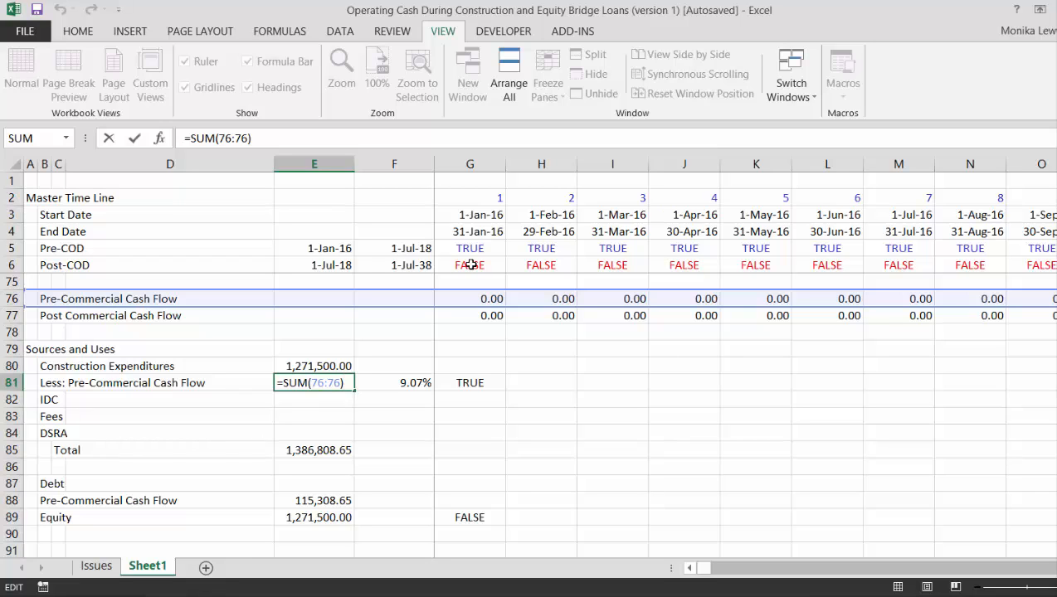
pyautogui.write('*')
pyautogui.click(455, 385)
pyautogui.press('Return')
pyautogui.press('Return')
pyautogui.press('Return')
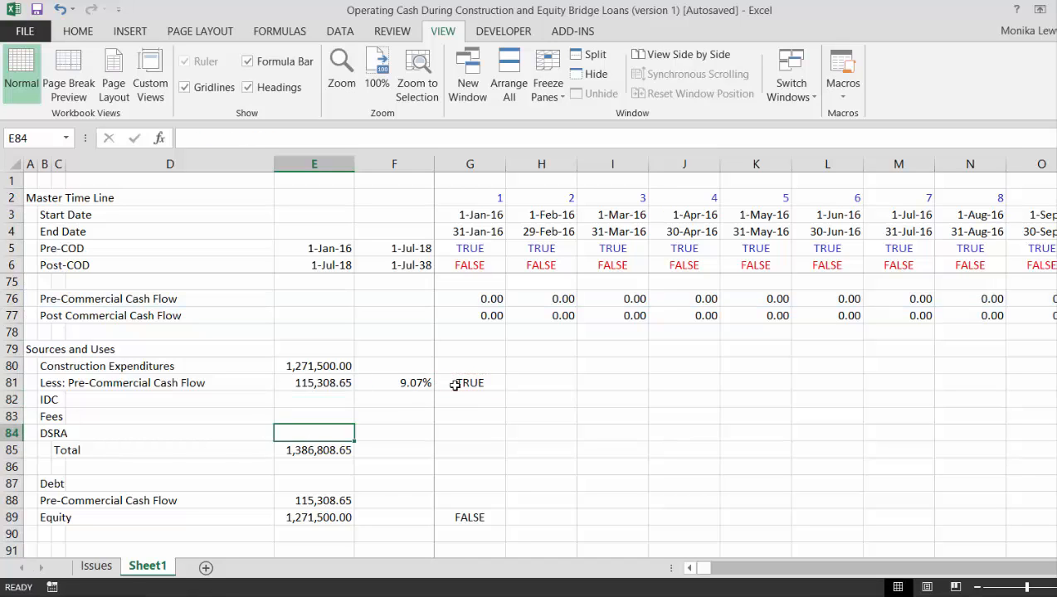
# Move the equity switch link from G89 to G88, beside the Pre-Commercial Cash Flow source.
pyautogui.press('Down')
pyautogui.press('Down')
pyautogui.press('Down')
pyautogui.press('Down')
pyautogui.press('Down')
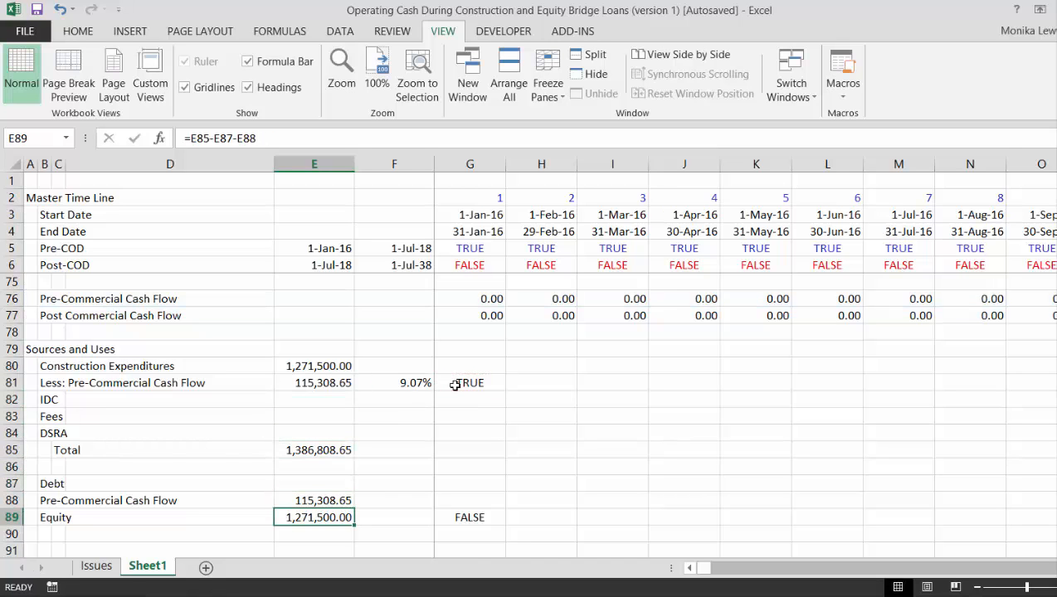
pyautogui.press('Up')
pyautogui.press('Right')
pyautogui.press('Down')
pyautogui.press('Right')
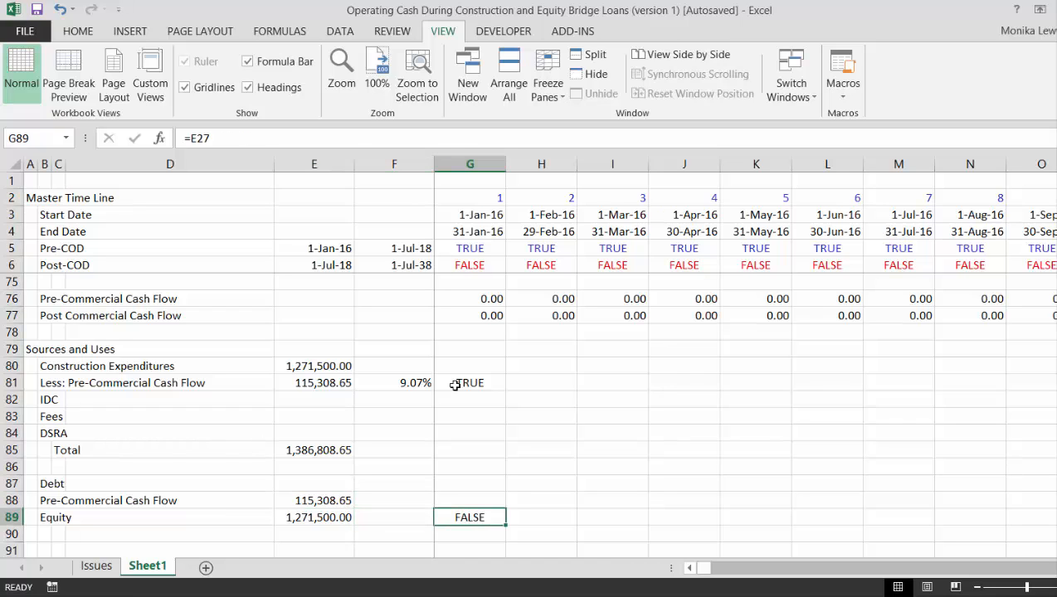
pyautogui.hotkey('ctrl', 'x')
pyautogui.press('Up')
pyautogui.hotkey('ctrl', 'v')
pyautogui.press('Left')
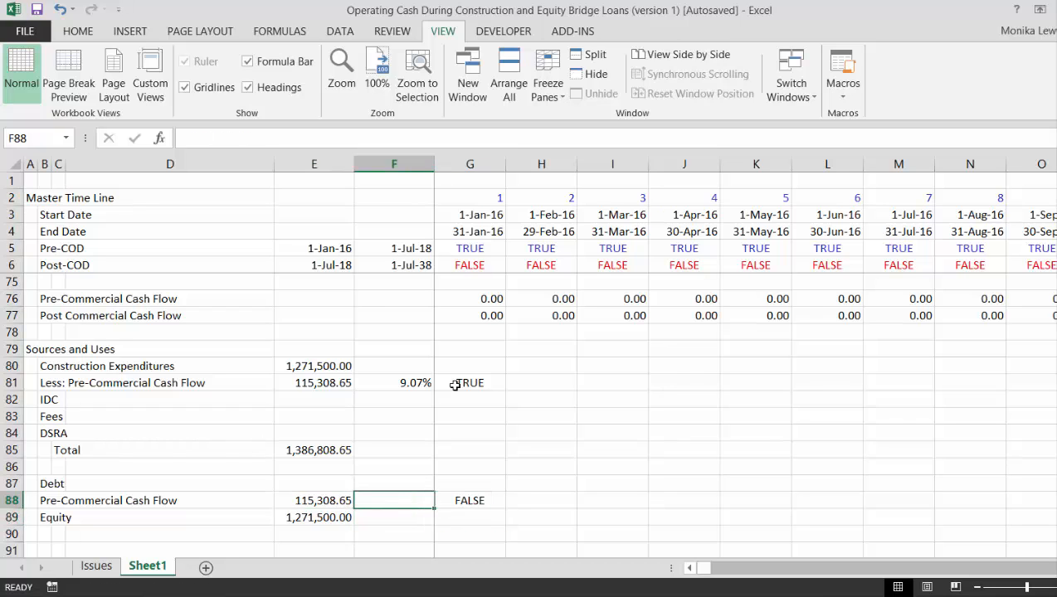
# Multiply the Pre-Commercial Cash Flow source in E88 by its switch, giving =SUM(76:76)*G88.
pyautogui.press('Left')
pyautogui.press('F2')
pyautogui.press('F2')
pyautogui.write('*')
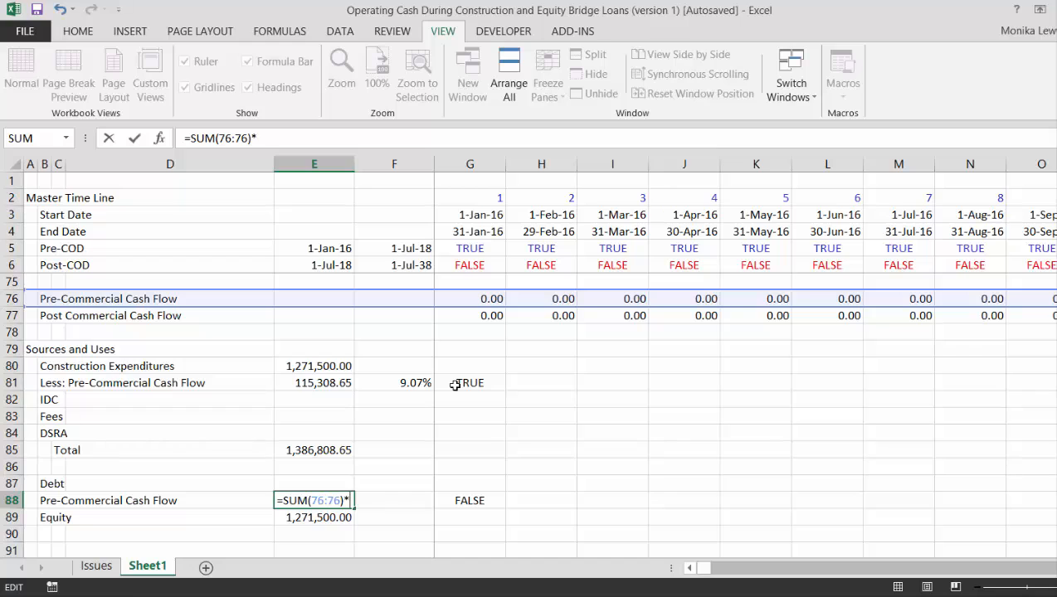
pyautogui.click(478, 501)
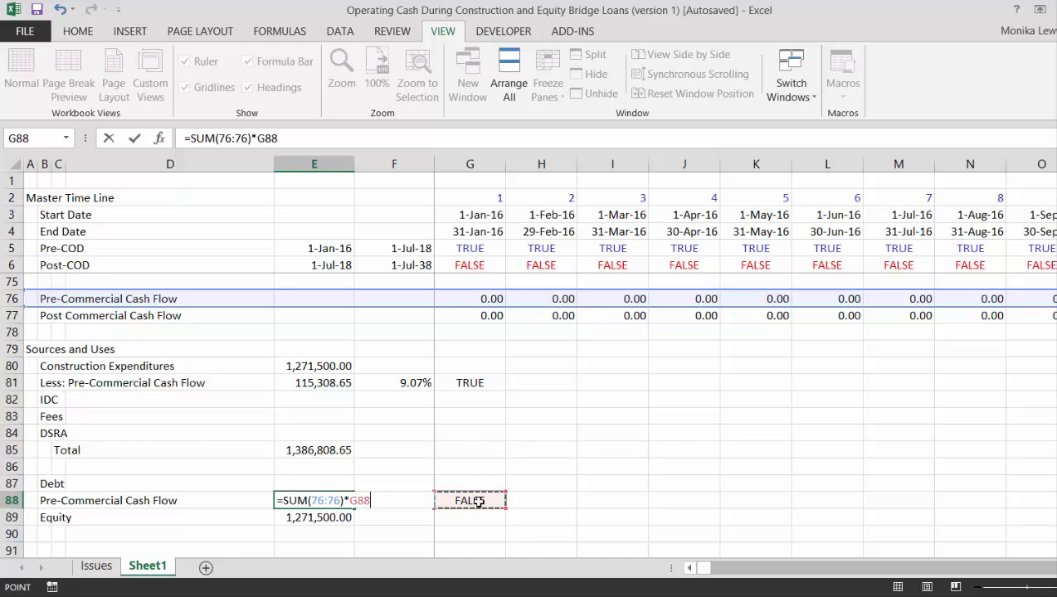
pyautogui.press('Return')
pyautogui.press('Down')
pyautogui.press('Left')
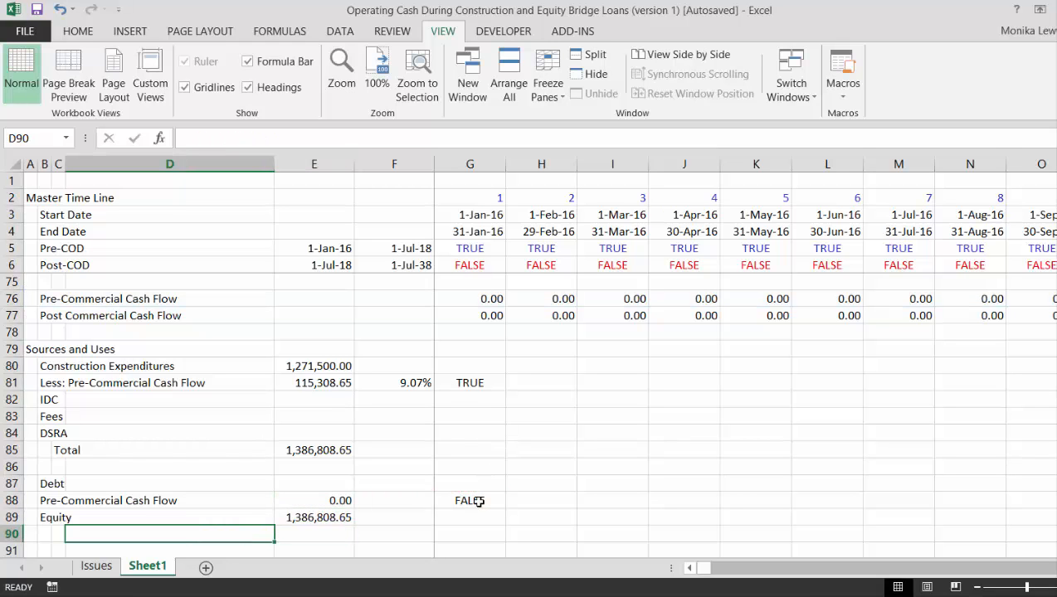
# Copy the Operating Cash Flow as Equity check box from row 27 into H88, beside the Pre-Commercial Cash Flow switch.
pyautogui.press('Up')
pyautogui.press('Up')
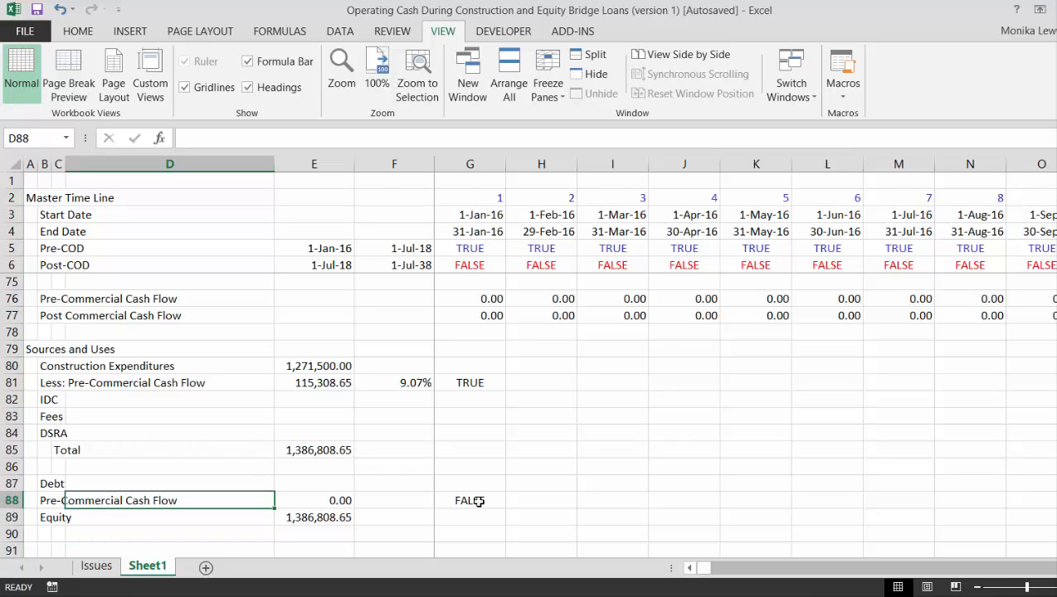
pyautogui.press('Up')
pyautogui.press('Up')
pyautogui.press('Up')
pyautogui.press('Up')
pyautogui.press('Up')
pyautogui.press('Up')
pyautogui.press('Up')
pyautogui.press('Up')
pyautogui.press('Up')
pyautogui.press('Up')
pyautogui.press('Up')
pyautogui.press('Up')
pyautogui.press('Up')
pyautogui.press('Up')
pyautogui.press('Up')
pyautogui.press('Up')
pyautogui.press('Up')
pyautogui.press('Up')
pyautogui.press('Up')
pyautogui.press('Up')
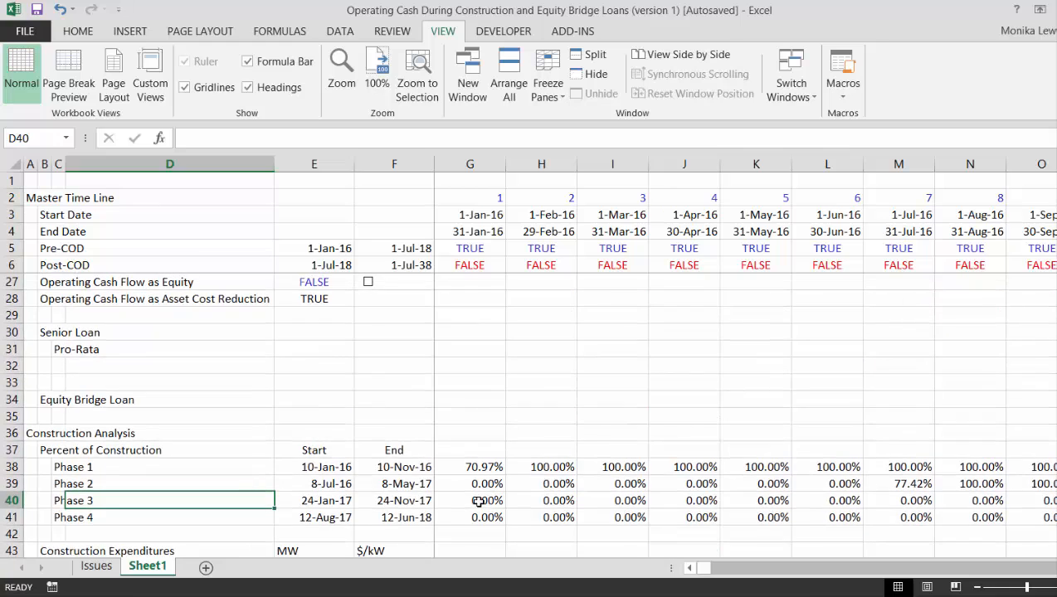
pyautogui.keyDown('ctrl'); pyautogui.click(369, 284); pyautogui.keyUp('ctrl')
pyautogui.rightClick(369, 284)
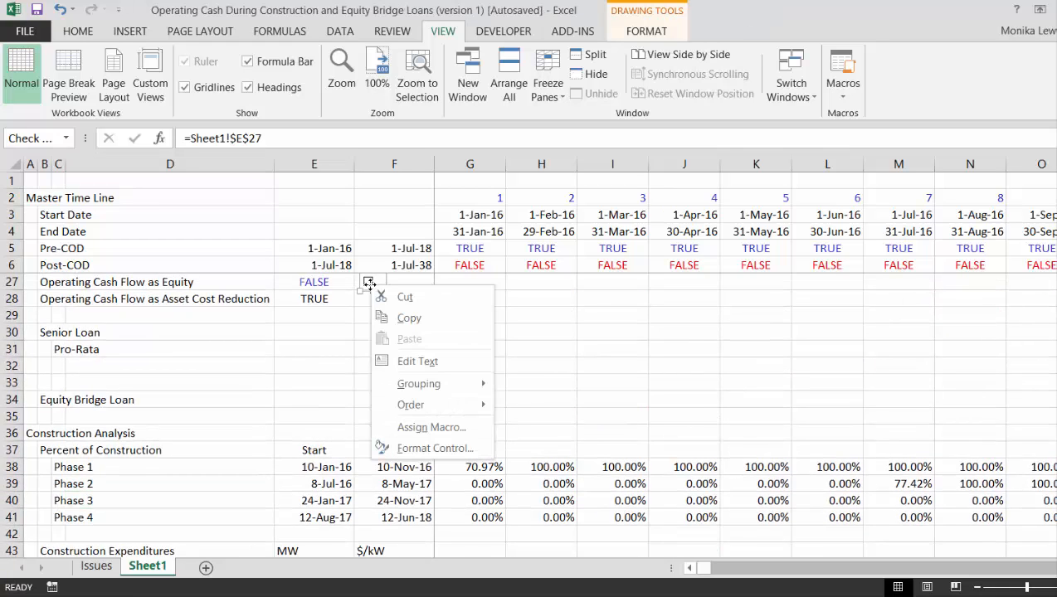
pyautogui.click(390, 320)
pyautogui.scroll(-16, 393, 326)
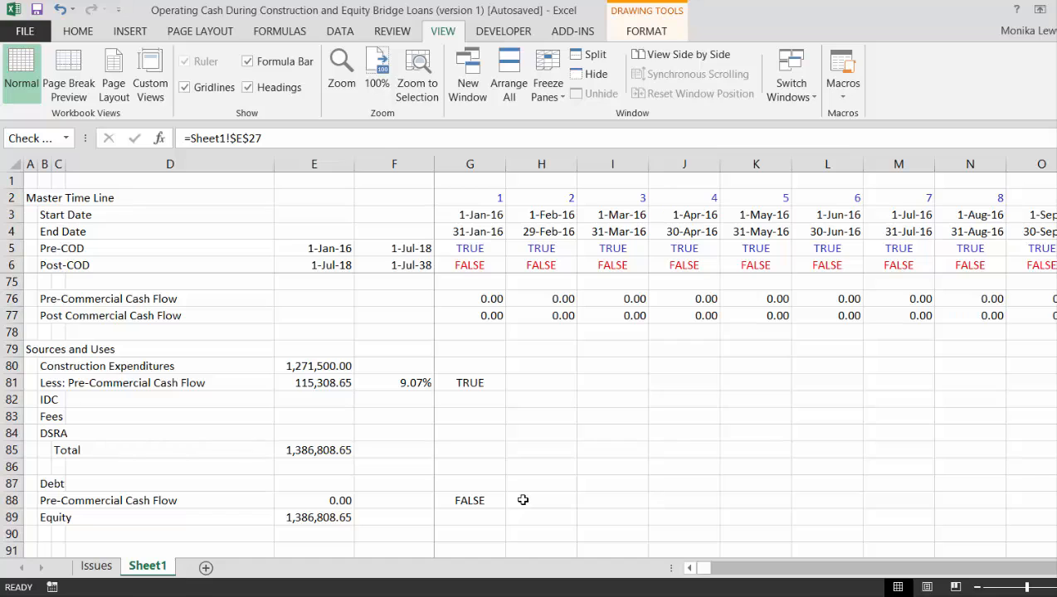
pyautogui.click(523, 500)
pyautogui.keyDown('ctrl'); pyautogui.click(522, 501); pyautogui.keyUp('ctrl')
pyautogui.scroll(1, 523, 500)
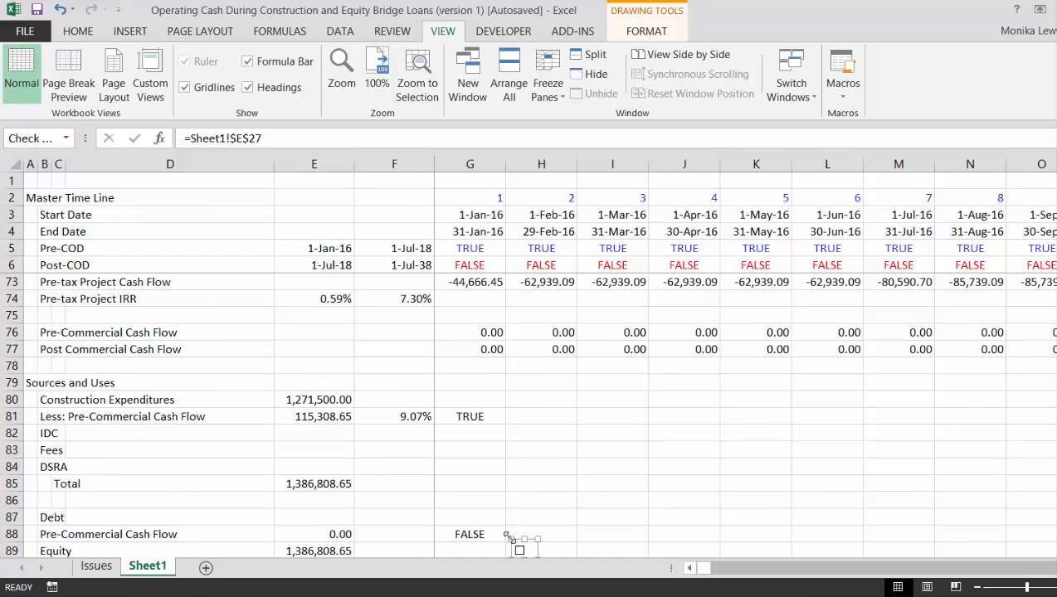
pyautogui.moveTo(521, 546); pyautogui.dragTo(520, 526)
pyautogui.click(632, 512)
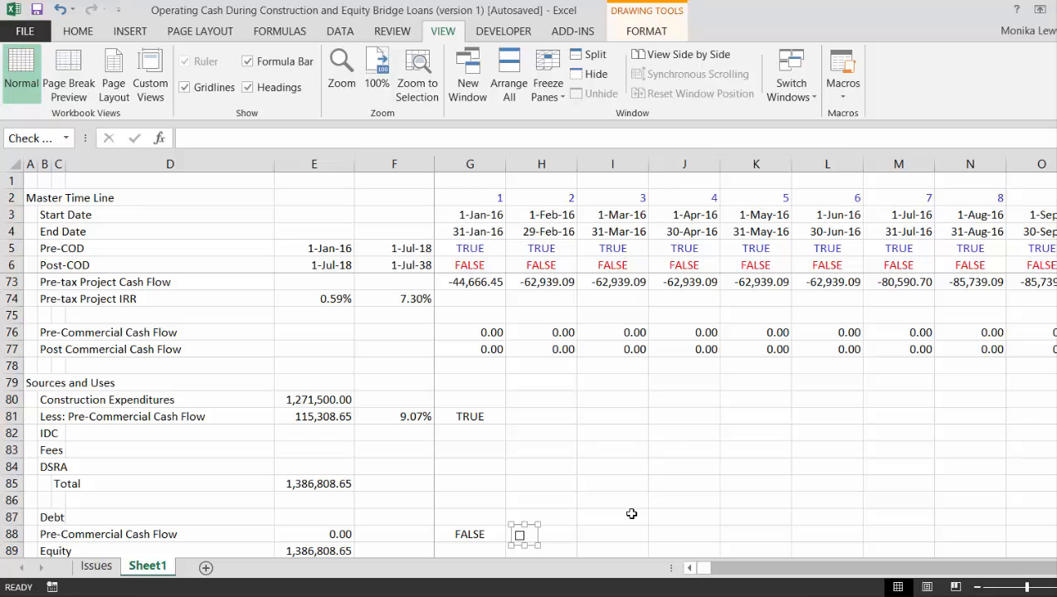
# Toggle the copied check box in H88 on and off to test both treatments in Sources and Uses.
pyautogui.click(520, 537)
pyautogui.click(519, 537)
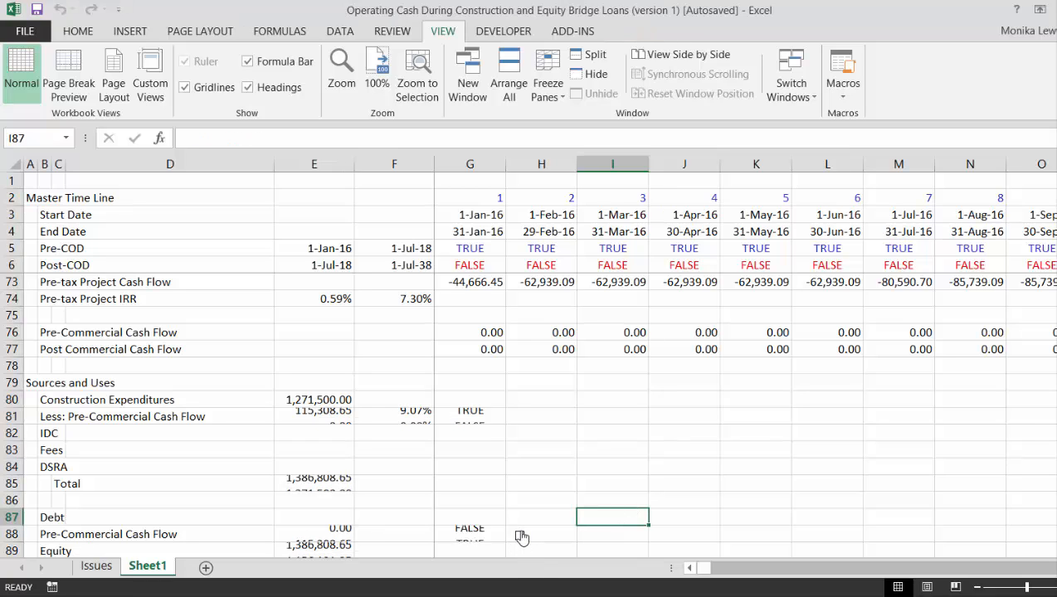
pyautogui.click(520, 536)
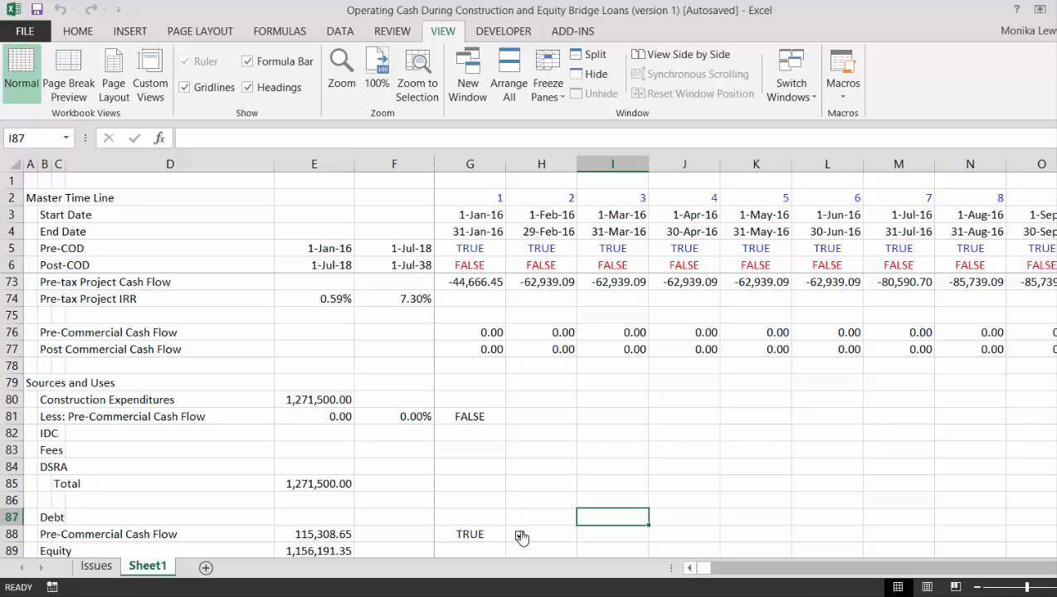
pyautogui.click(519, 537)
pyautogui.click(519, 537)
pyautogui.click(520, 537)
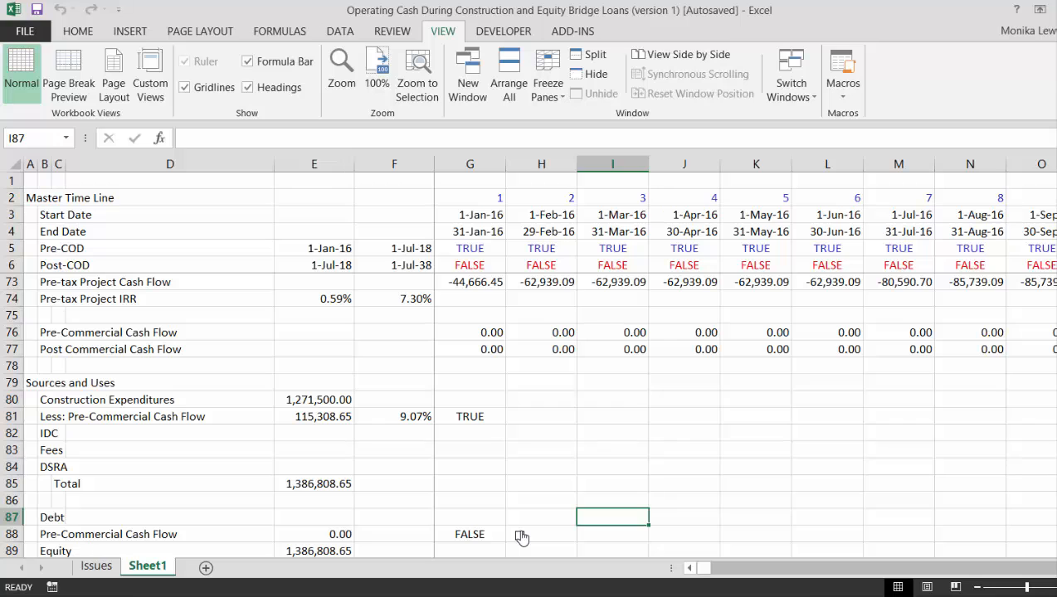
# Inspect the formulas in E88 and E89 and compare Equity with the H88 check box on and off.
pyautogui.press('Down')
pyautogui.press('Down')
pyautogui.press('Down')
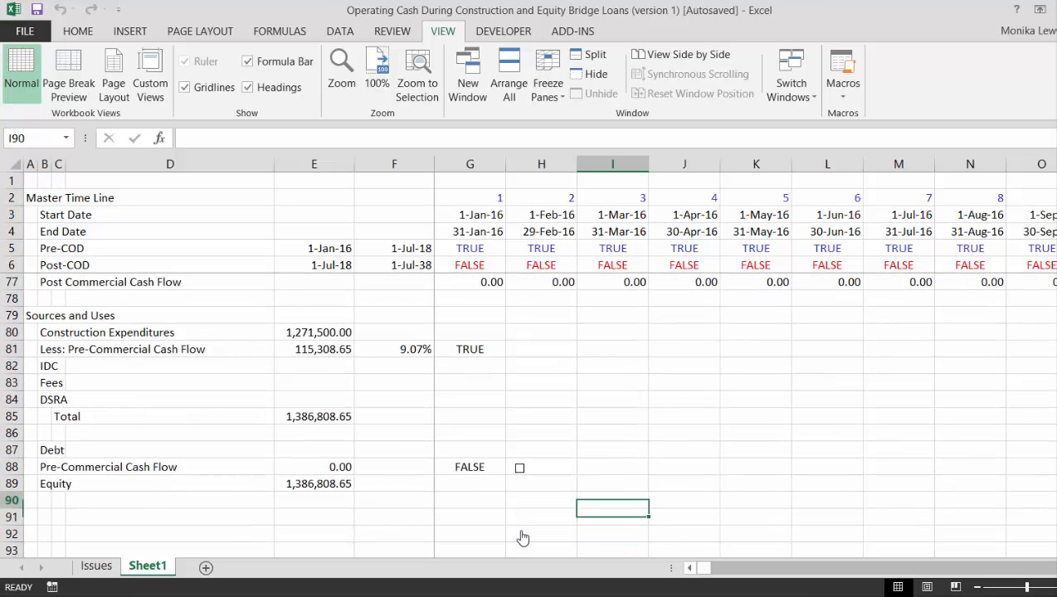
pyautogui.press('Left')
pyautogui.press('Left')
pyautogui.press('Left')
pyautogui.press('Left')
pyautogui.press('Up')
pyautogui.press('Up')
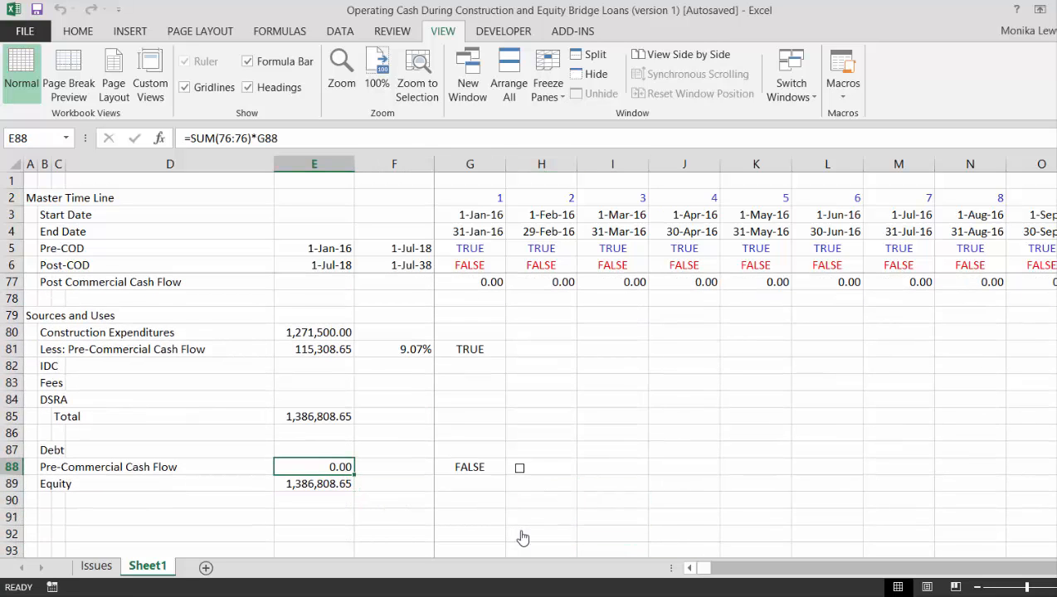
pyautogui.press('Down')
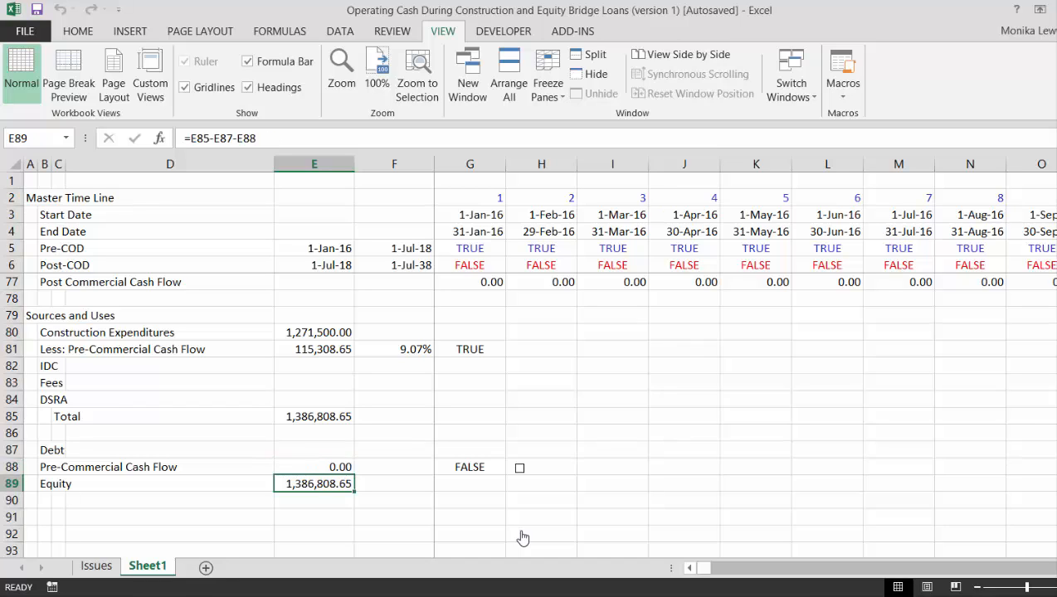
pyautogui.click(521, 469)
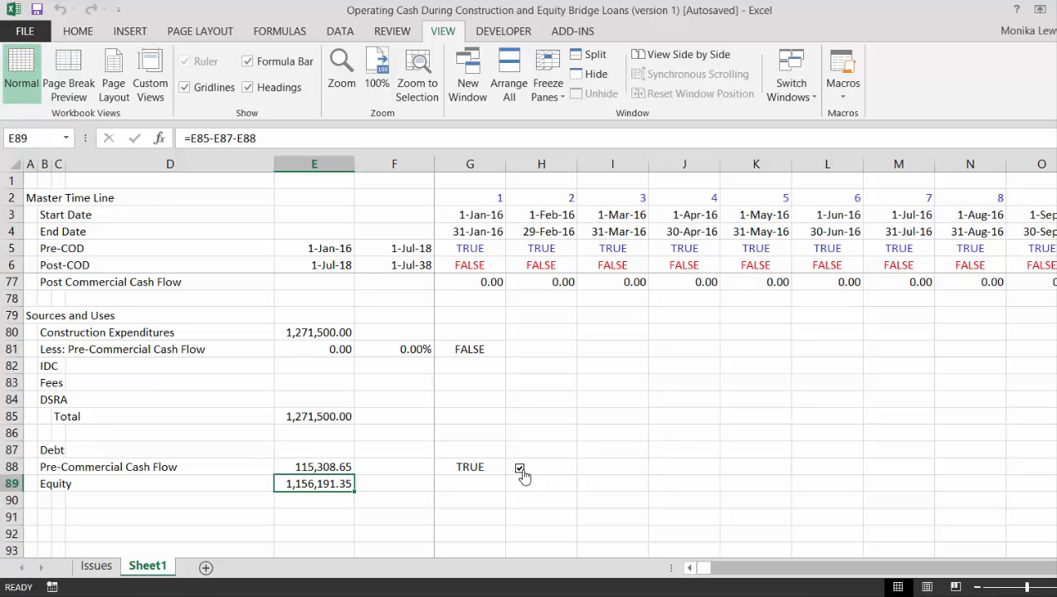
pyautogui.click(521, 470)
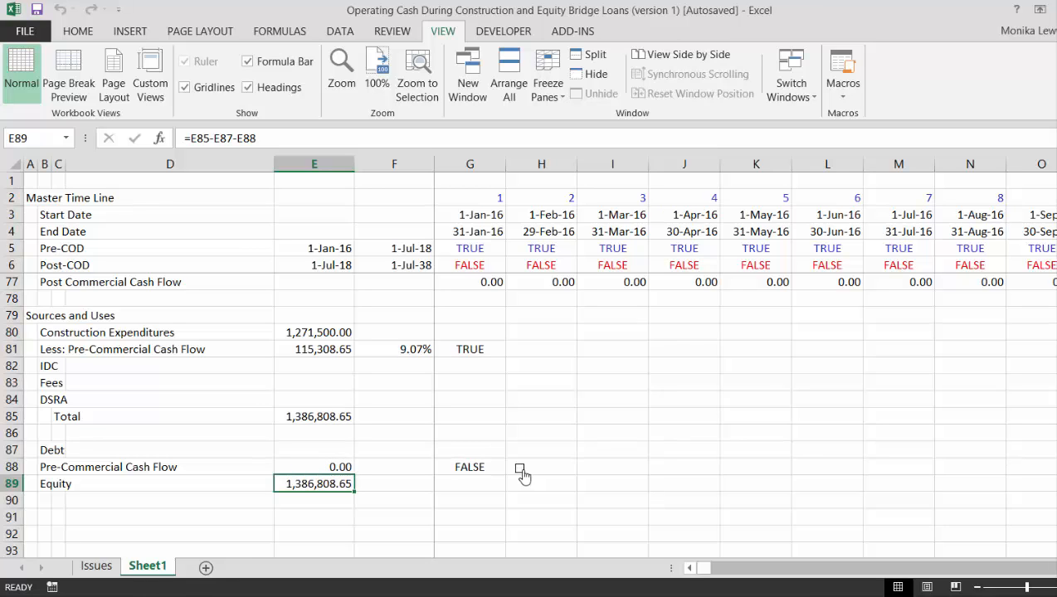
# Rebuild the Total in E85 as Construction Expenditures minus Pre-Commercial Cash Flow, plus IDC, Fees and DSRA.
pyautogui.press('Up')
pyautogui.press('Up')
pyautogui.press('Up')
pyautogui.press('Up')
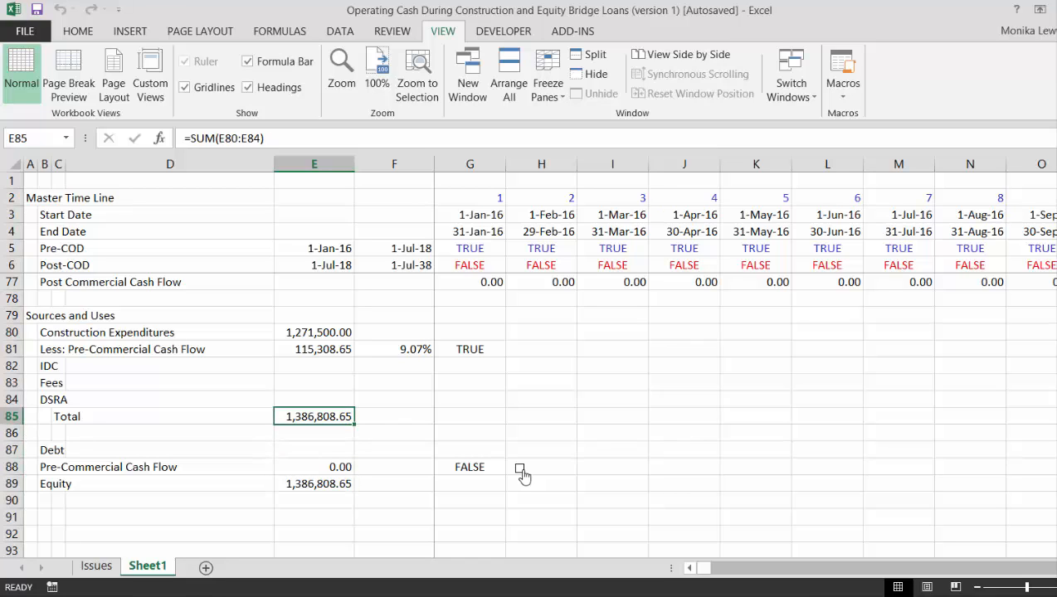
pyautogui.press('F2')
pyautogui.press('Escape')
pyautogui.write('=')
pyautogui.press('Up')
pyautogui.press('Up')
pyautogui.press('Up')
pyautogui.press('Up')
pyautogui.press('Up')
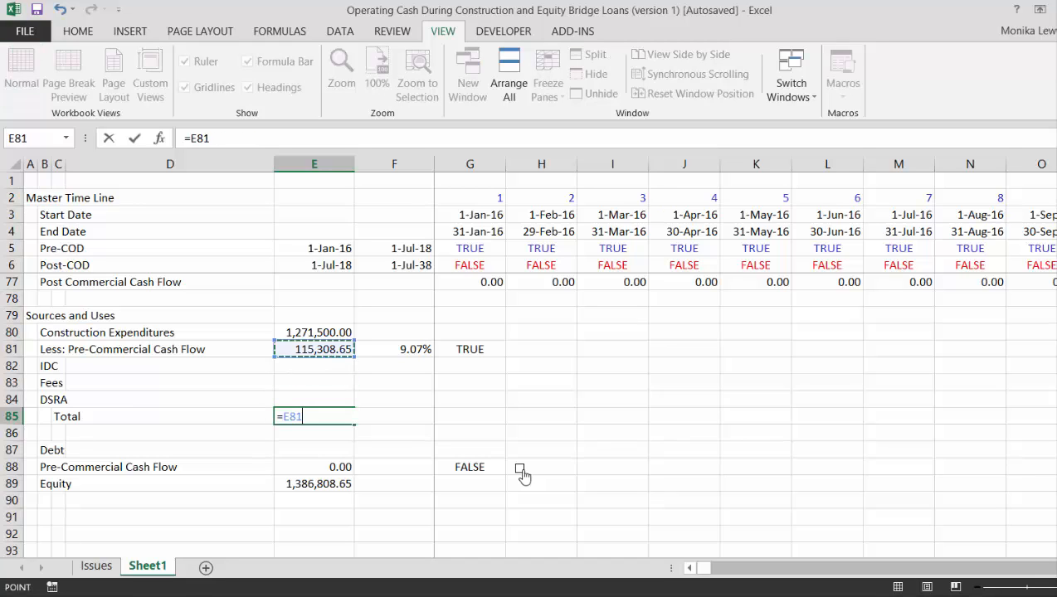
pyautogui.write('-')
pyautogui.press('Up')
pyautogui.press('Up')
pyautogui.press('Up')
pyautogui.press('Up')
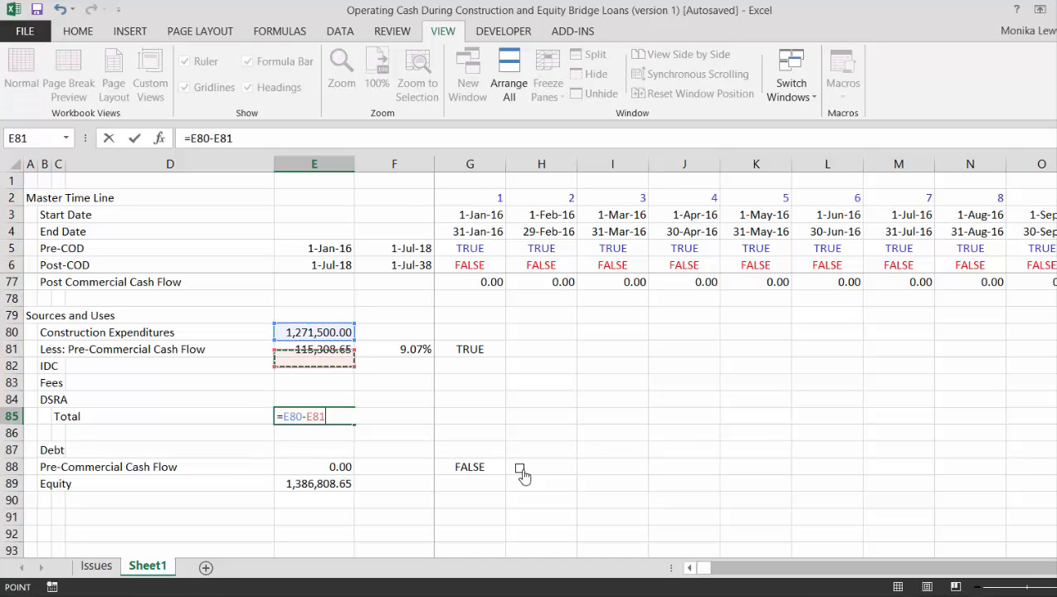
pyautogui.write('+')
pyautogui.press('Up')
pyautogui.press('Up')
pyautogui.press('Up')
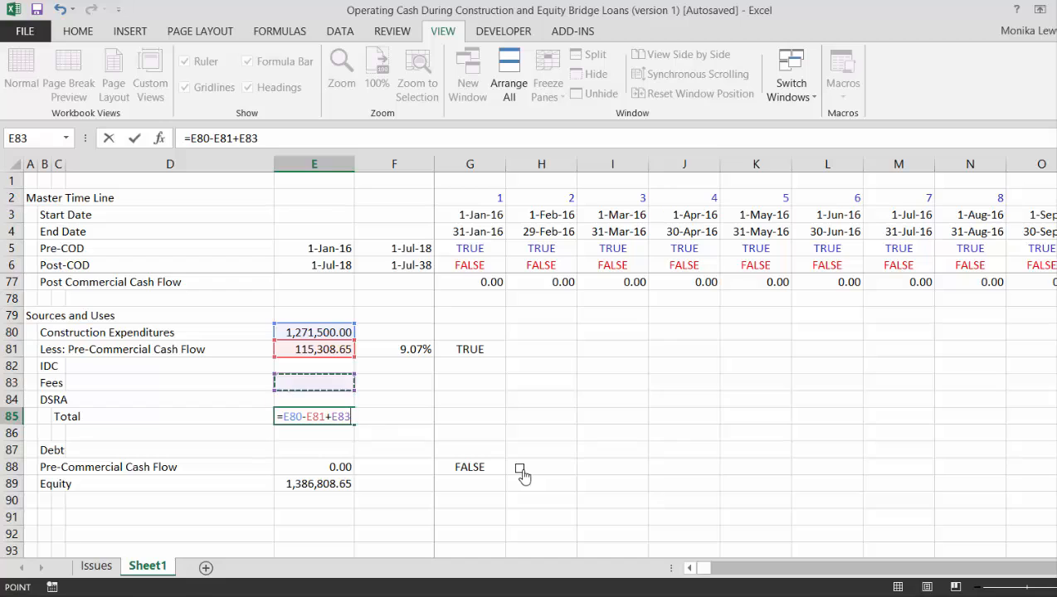
pyautogui.write('+')
pyautogui.press('Up')
pyautogui.press('Up')
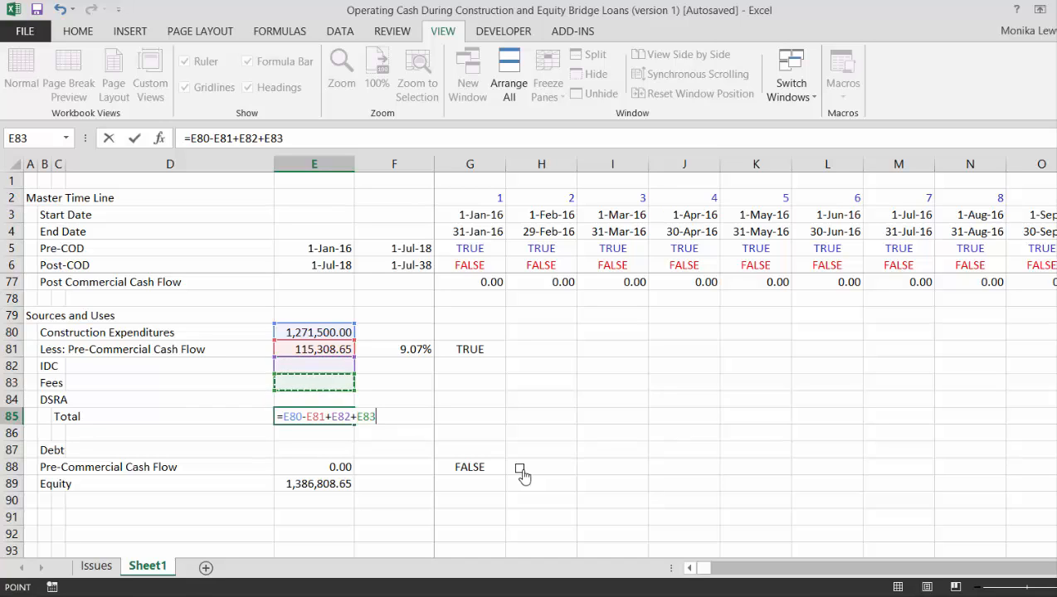
pyautogui.write('+')
pyautogui.press('BackSpace')
pyautogui.press('Up')
pyautogui.press('Return')
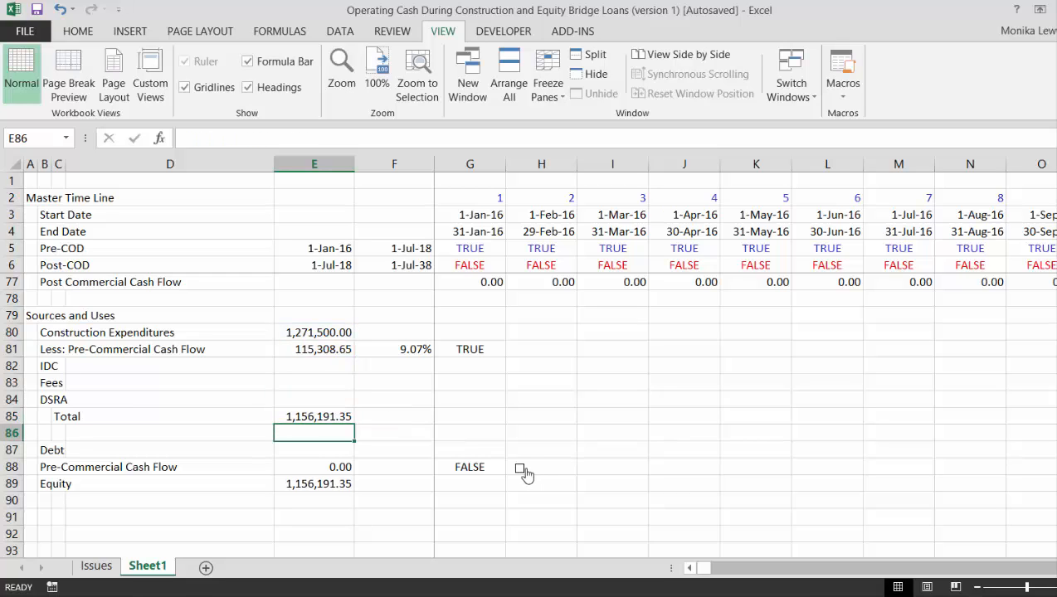
# Turn on the H88 check box so pre-commercial cash flow is treated as equity.
pyautogui.click(520, 472)
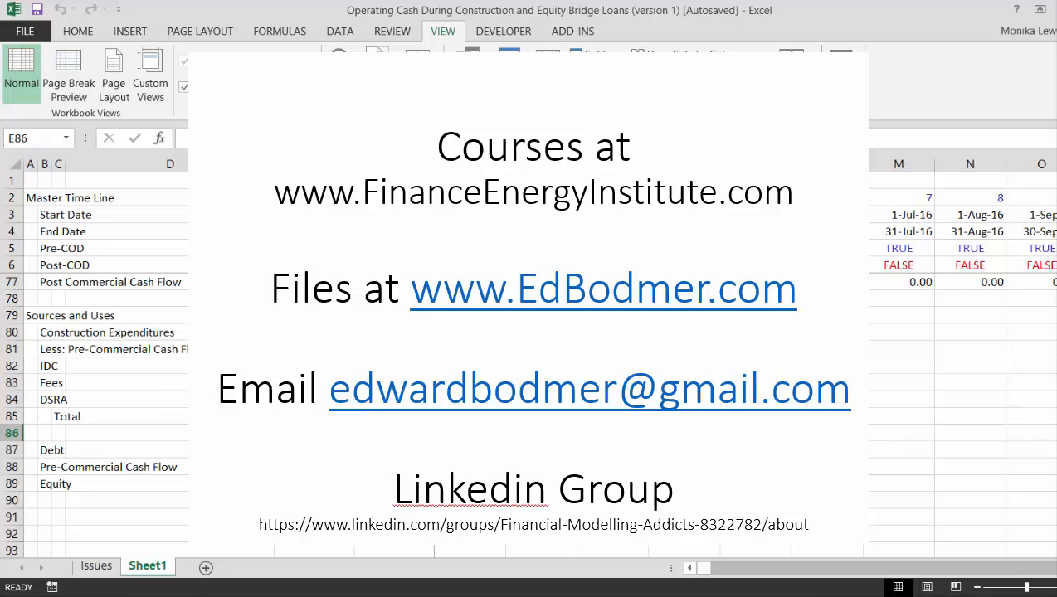
# Insert a row directly below the Senior Loan heading and label it Debt Percent in C31.
pyautogui.press('Up')
pyautogui.press('Up')
pyautogui.press('Up')
pyautogui.press('Up')
pyautogui.press('Up')
pyautogui.press('Up')
pyautogui.press('Up')
pyautogui.press('Up')
pyautogui.press('Up')
pyautogui.press('Up')
pyautogui.press('Up')
pyautogui.press('Up')
pyautogui.press('Up')
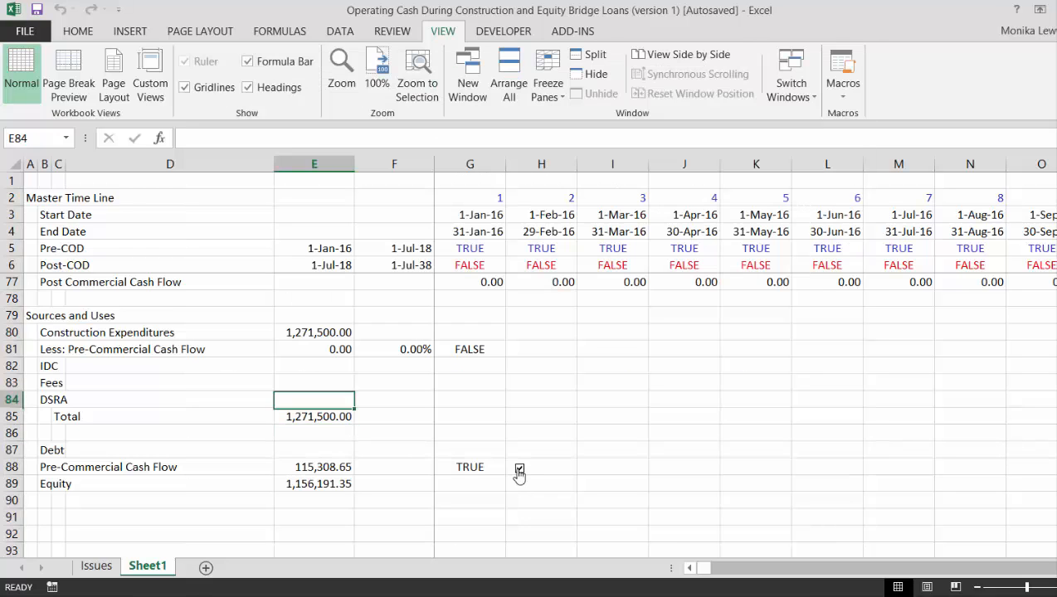
pyautogui.press('Up')
pyautogui.press('Up')
pyautogui.press('Up')
pyautogui.press('Up')
pyautogui.press('Up')
pyautogui.press('Up')
pyautogui.press('Up')
pyautogui.press('Up')
pyautogui.press('Up')
pyautogui.press('Up')
pyautogui.press('Up')
pyautogui.press('Up')
pyautogui.press('Up')
pyautogui.press('Up')
pyautogui.press('Up')
pyautogui.press('Up')
pyautogui.press('Up')
pyautogui.press('Up')
pyautogui.press('Up')
pyautogui.press('Up')
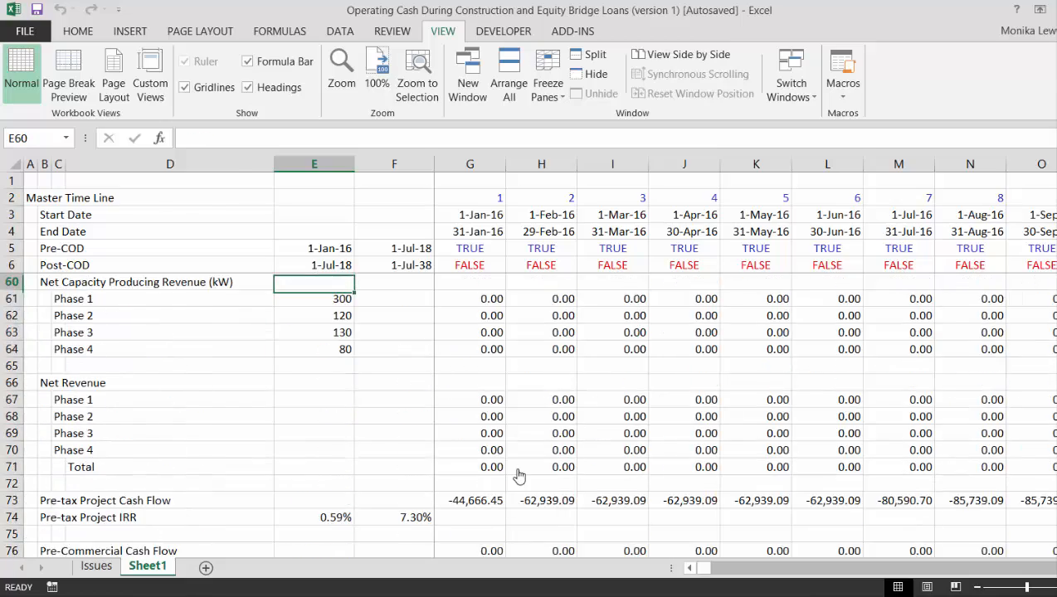
pyautogui.press('Up')
pyautogui.press('Up')
pyautogui.press('Up')
pyautogui.press('Up')
pyautogui.press('Up')
pyautogui.press('Up')
pyautogui.press('Up')
pyautogui.press('Up')
pyautogui.press('Up')
pyautogui.press('Up')
pyautogui.press('Up')
pyautogui.press('Up')
pyautogui.press('Up')
pyautogui.press('Up')
pyautogui.press('Up')
pyautogui.press('Up')
pyautogui.press('Up')
pyautogui.press('Up')
pyautogui.press('Up')
pyautogui.press('Up')
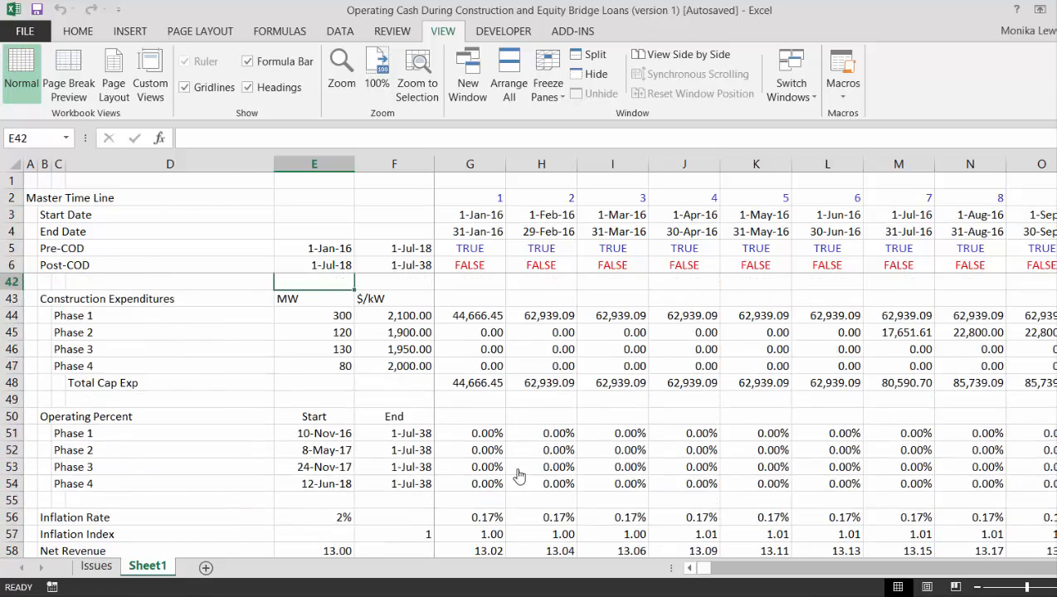
pyautogui.press('Up')
pyautogui.press('Up')
pyautogui.press('Up')
pyautogui.press('Up')
pyautogui.press('Up')
pyautogui.press('Up')
pyautogui.press('Up')
pyautogui.press('Up')
pyautogui.press('Up')
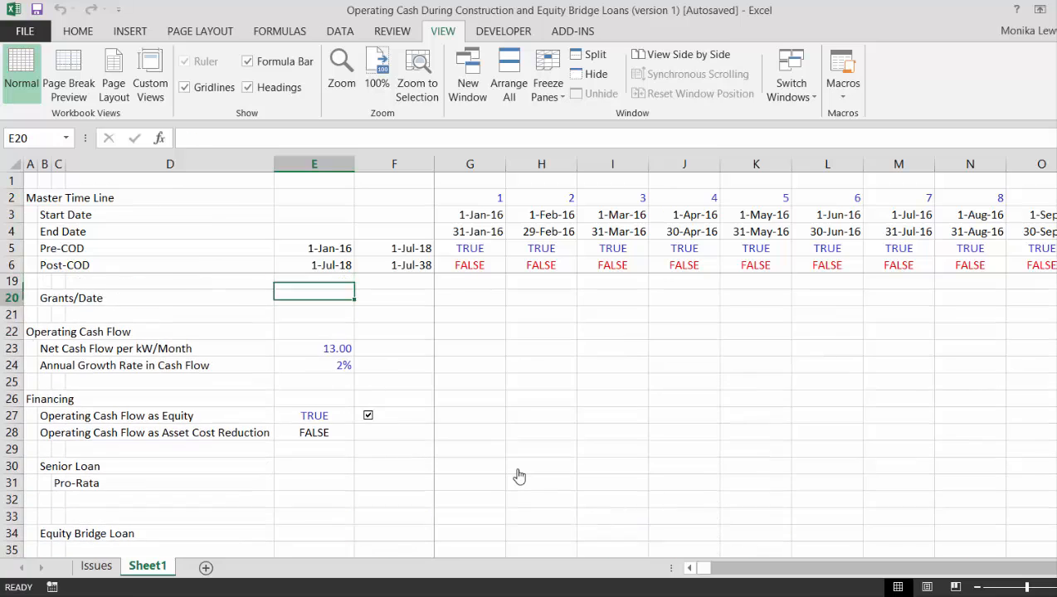
pyautogui.press('Down')
pyautogui.press('Down')
pyautogui.press('Down')
pyautogui.press('Down')
pyautogui.press('Down')
pyautogui.press('Down')
pyautogui.press('Down')
pyautogui.press('Down')
pyautogui.press('Down')
pyautogui.press('Down')
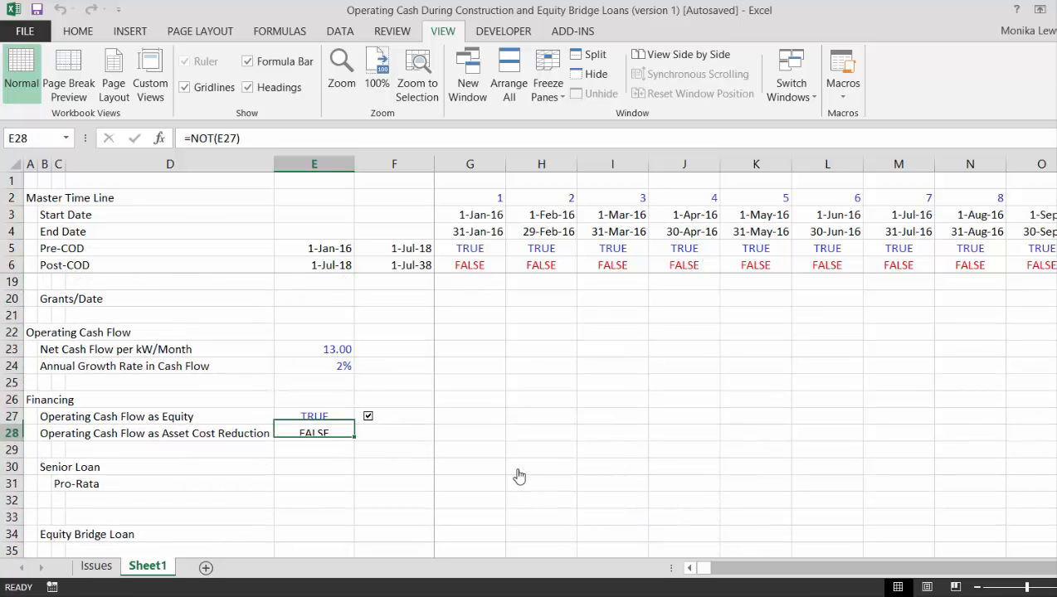
pyautogui.press('Down')
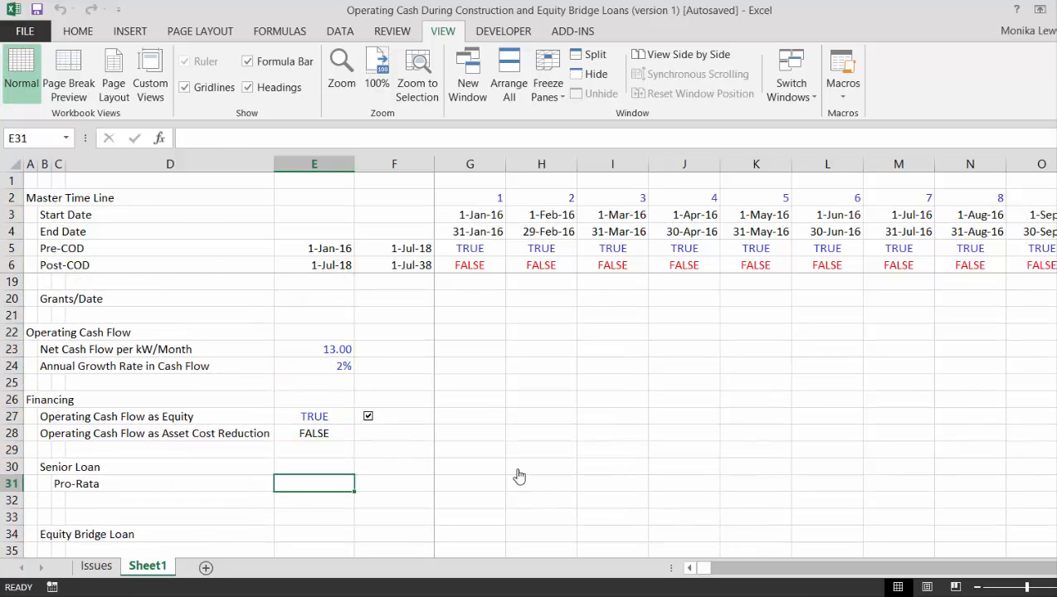
pyautogui.hotkey('shift', 'space')
pyautogui.hotkey('ctrl', 'shift', '=')
pyautogui.press('Left')
pyautogui.press('Left')
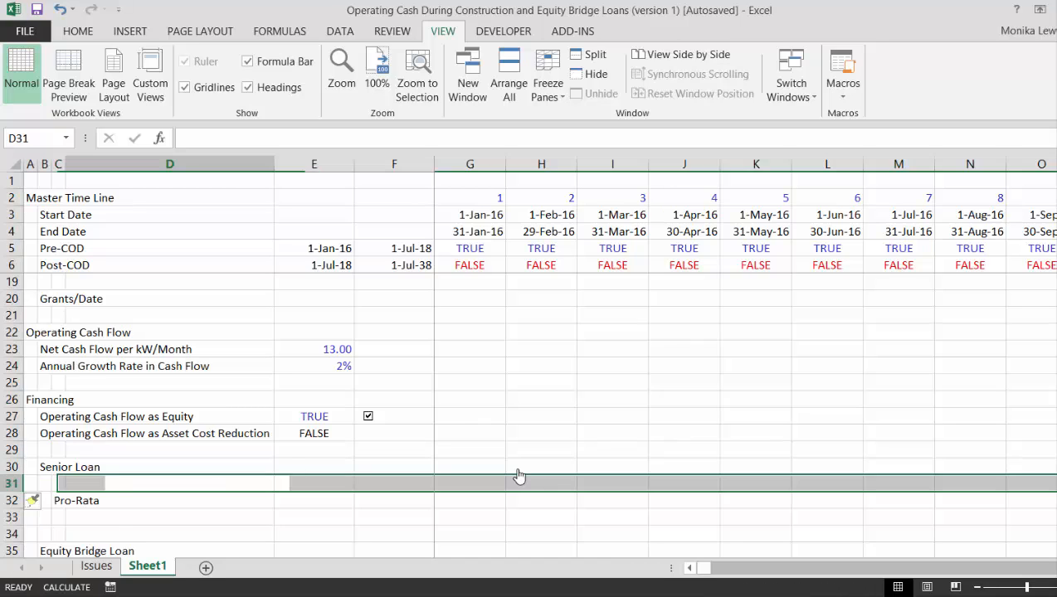
pyautogui.write('Deb')
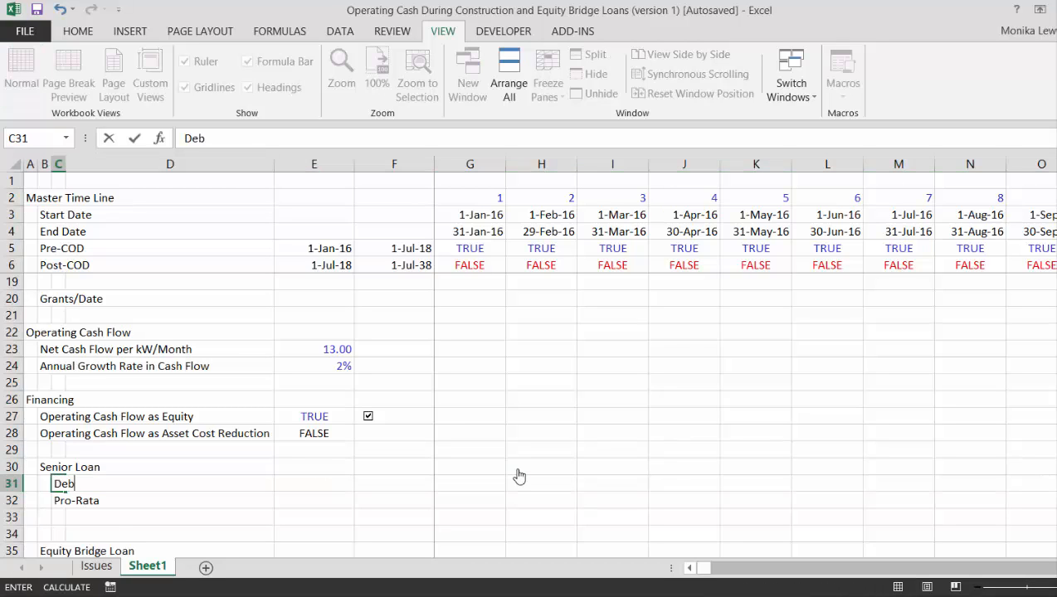
pyautogui.write('t Percent')
pyautogui.hotkey('ctrl', 'Return')
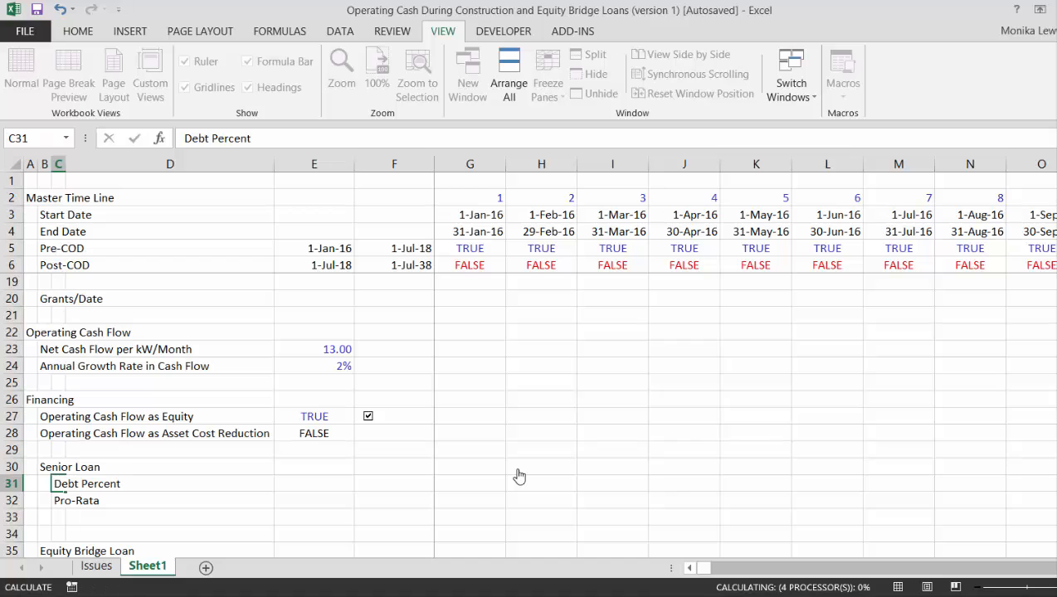
# Set the senior loan's Debt Percent to 85% in E31.
pyautogui.press('Right')
pyautogui.press('Right')
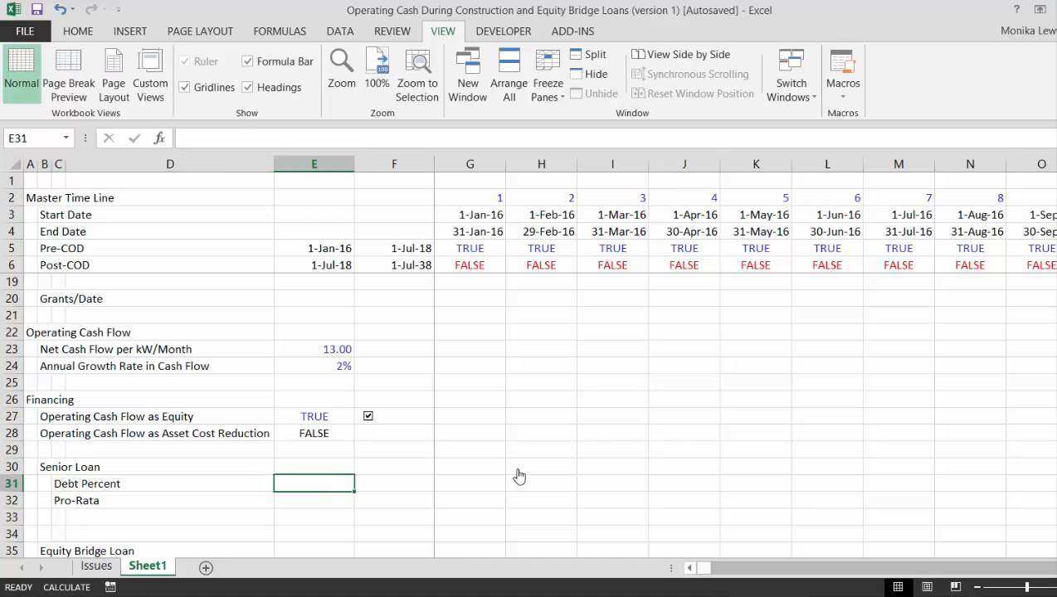
pyautogui.write('85%')
pyautogui.hotkey('ctrl', 'Return')
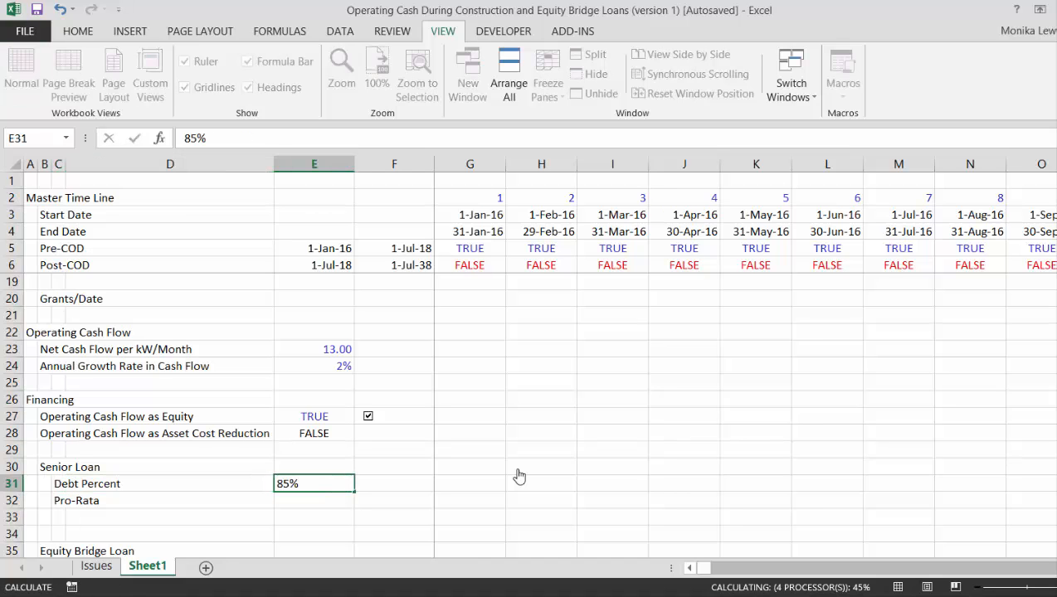
# Set the senior loan's Pro-Rata input to TRUE in E32.
pyautogui.press('Down')
pyautogui.press('Left')
pyautogui.press('Right')
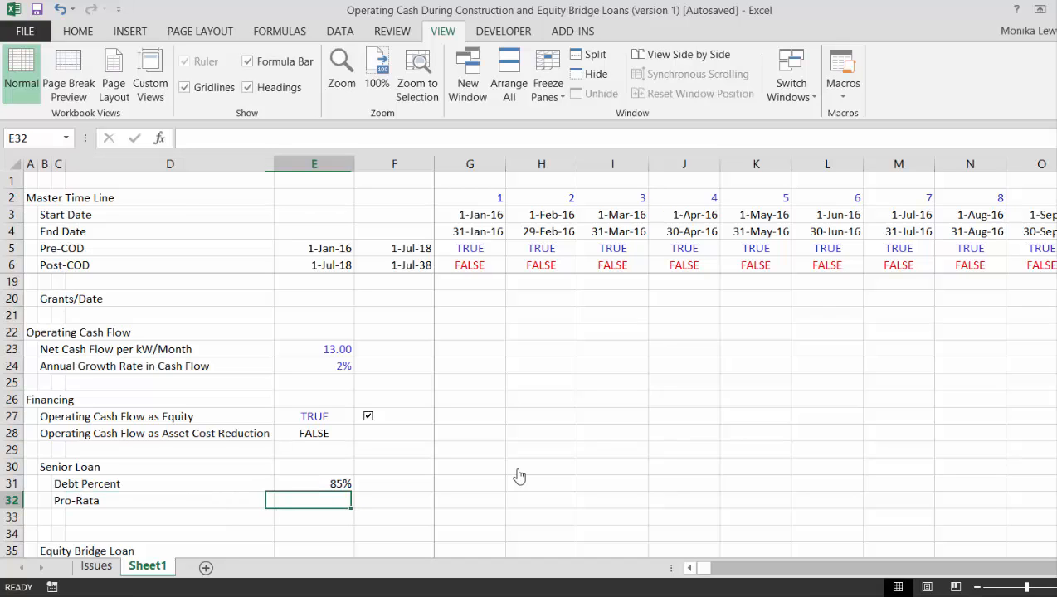
pyautogui.write('true')
pyautogui.press('Return')
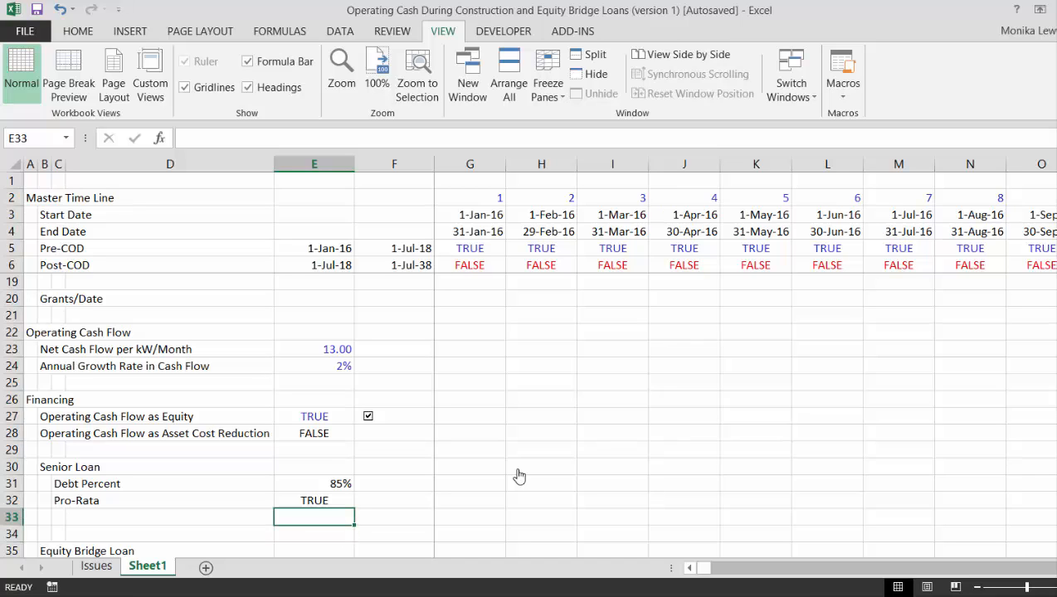
# Insert a row below Pro-Rata and label it Repayment Years in C33.
pyautogui.hotkey('shift', 'space')
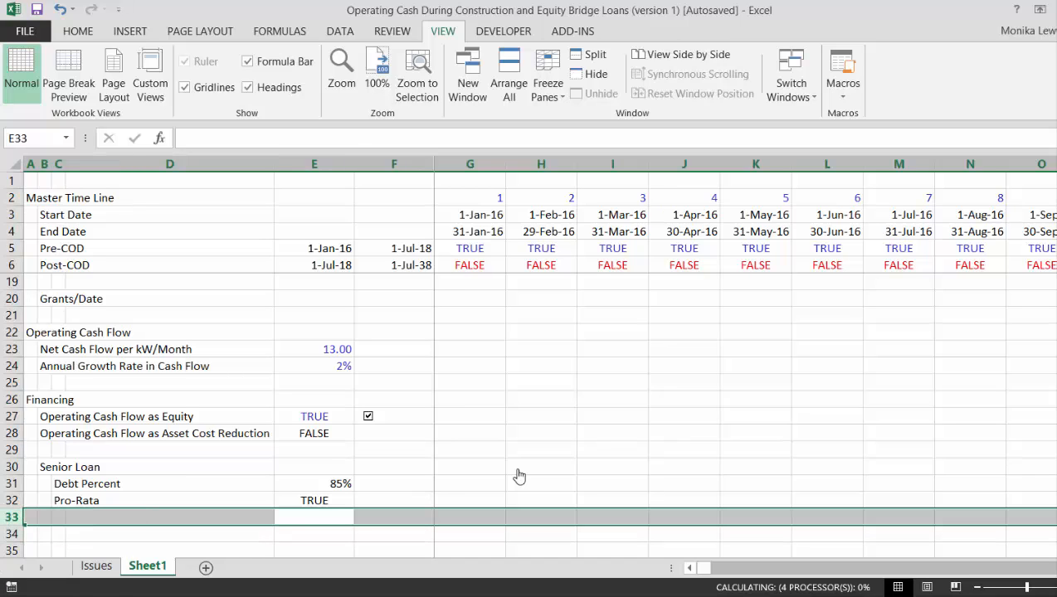
pyautogui.press('Left')
pyautogui.press('Left')
pyautogui.press('Right')
pyautogui.press('Left')
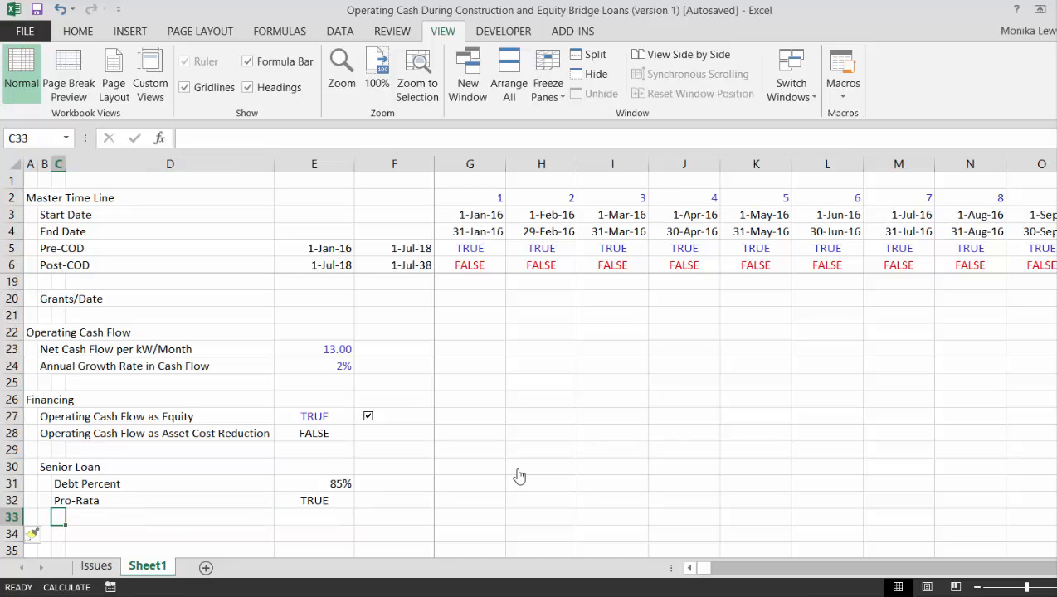
pyautogui.write('Repayment')
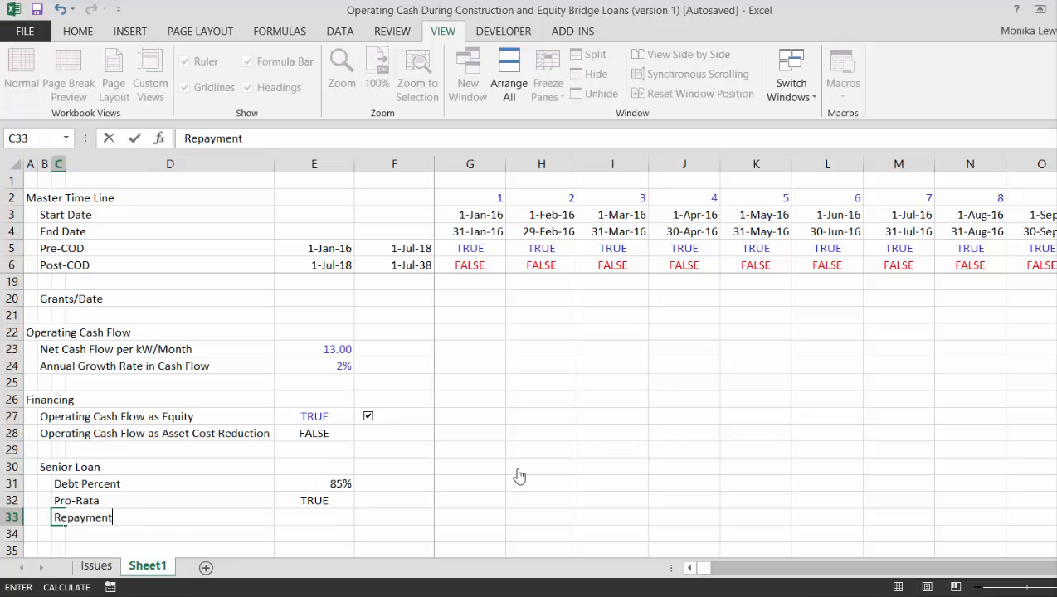
pyautogui.hotkey('ctrl', 'Return')
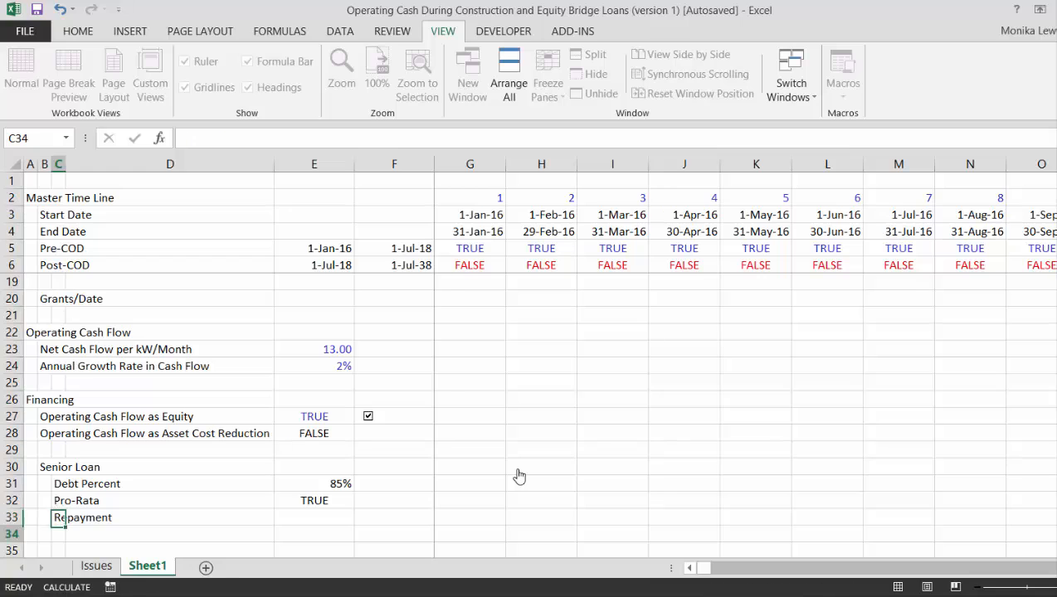
pyautogui.press('Right')
pyautogui.press('Up')
pyautogui.press('Left')
pyautogui.press('F2')
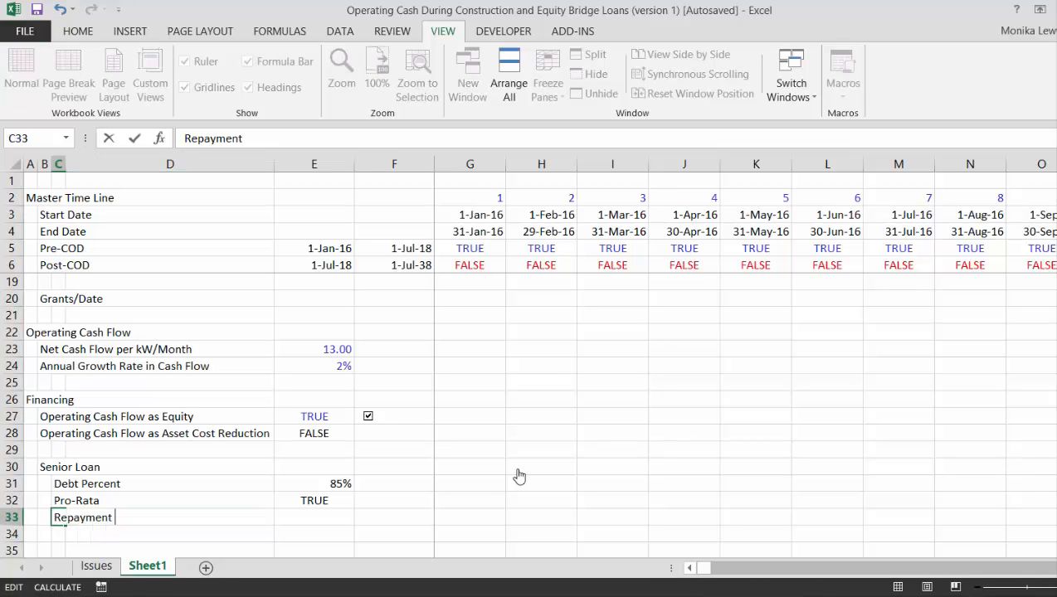
pyautogui.write('Years')
pyautogui.hotkey('ctrl', 'Return')
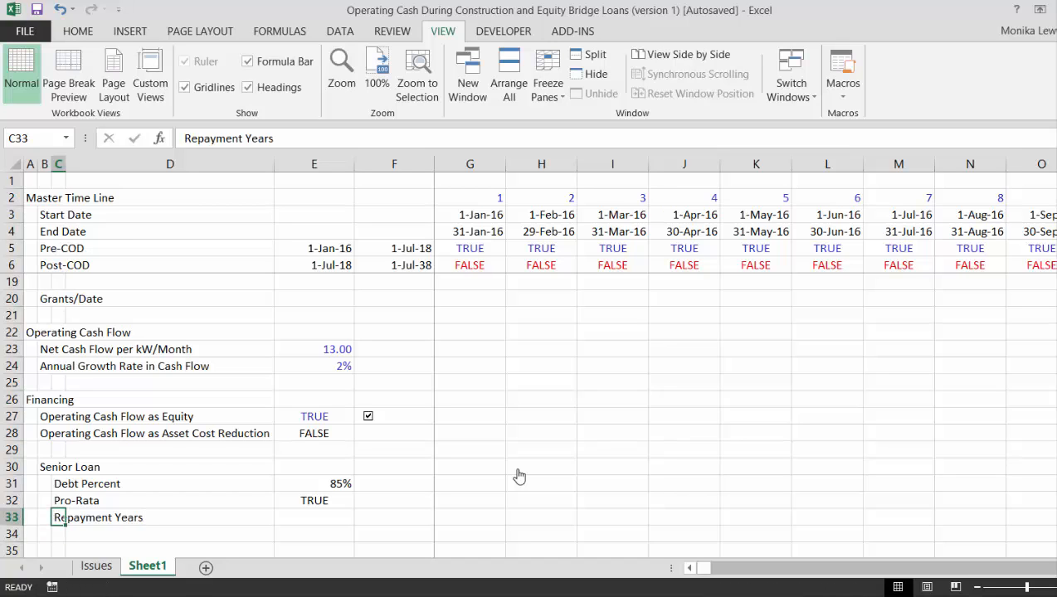
# Check the PPA Life and project timing inputs above the Financing section.
pyautogui.press('Right')
pyautogui.press('Right')
pyautogui.press('Up')
pyautogui.press('Up')
pyautogui.press('Up')
pyautogui.press('Up')
pyautogui.press('Up')
pyautogui.press('Up')
pyautogui.press('Up')
pyautogui.press('Up')
pyautogui.press('Up')
pyautogui.press('Up')
pyautogui.press('Up')
pyautogui.press('Up')
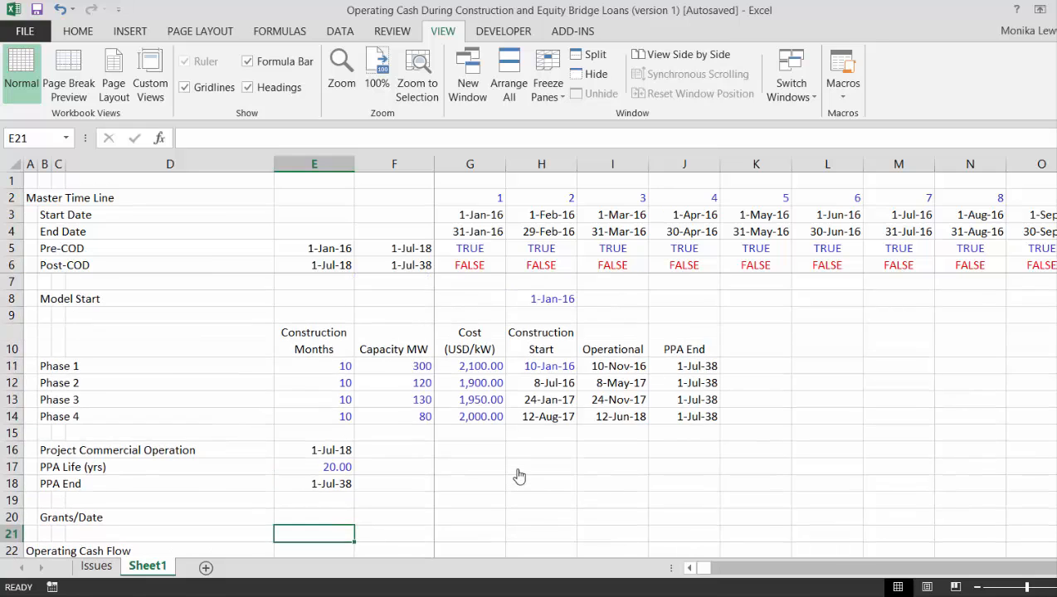
pyautogui.press('pagedown')
pyautogui.press('pageup')
# Set Repayment Years to 17 in E33 and format it as a number with two decimals.
pyautogui.press('pagedown')
pyautogui.press('Up')
pyautogui.press('Up')
pyautogui.press('Up')
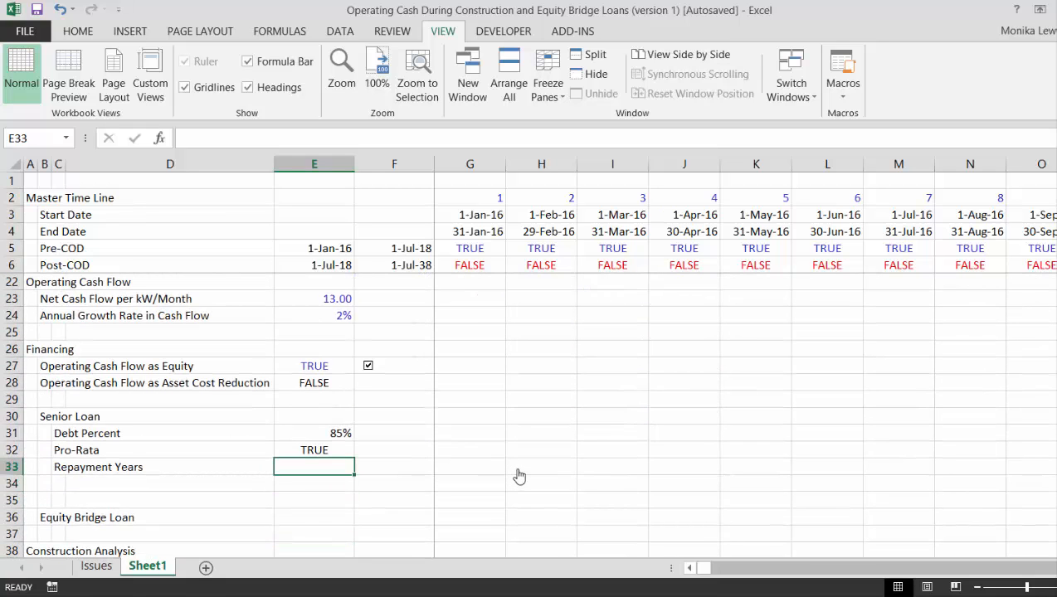
pyautogui.write('17')
pyautogui.press('Return')
pyautogui.press('Up')
pyautogui.hotkey('ctrl', 'shift', '1')
# Add the label Repayment Type in C34 below Repayment Years.
pyautogui.press('Down')
pyautogui.press('Left')
pyautogui.press('Left')
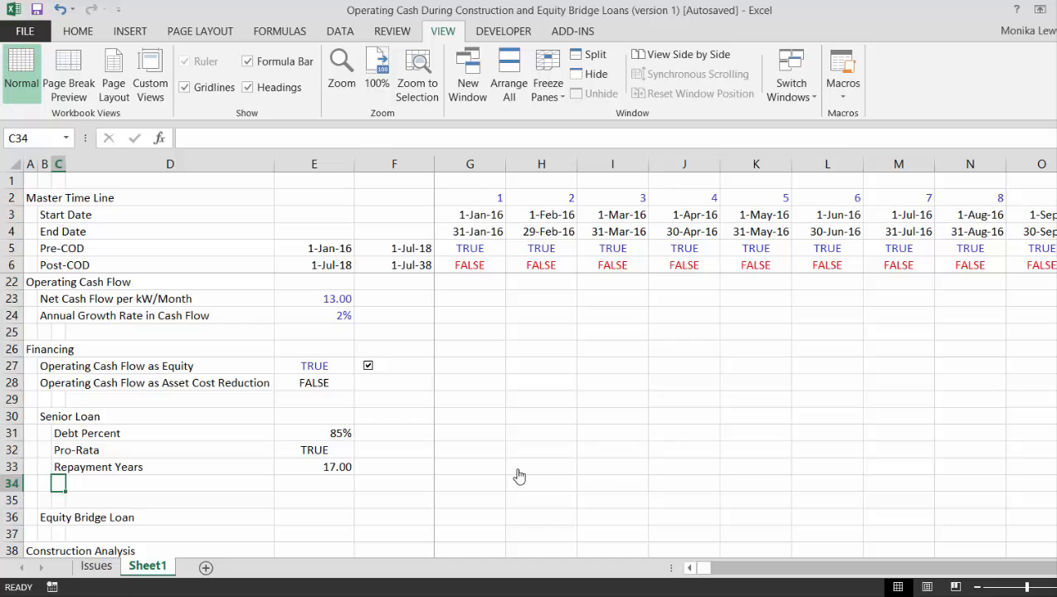
pyautogui.write('E')
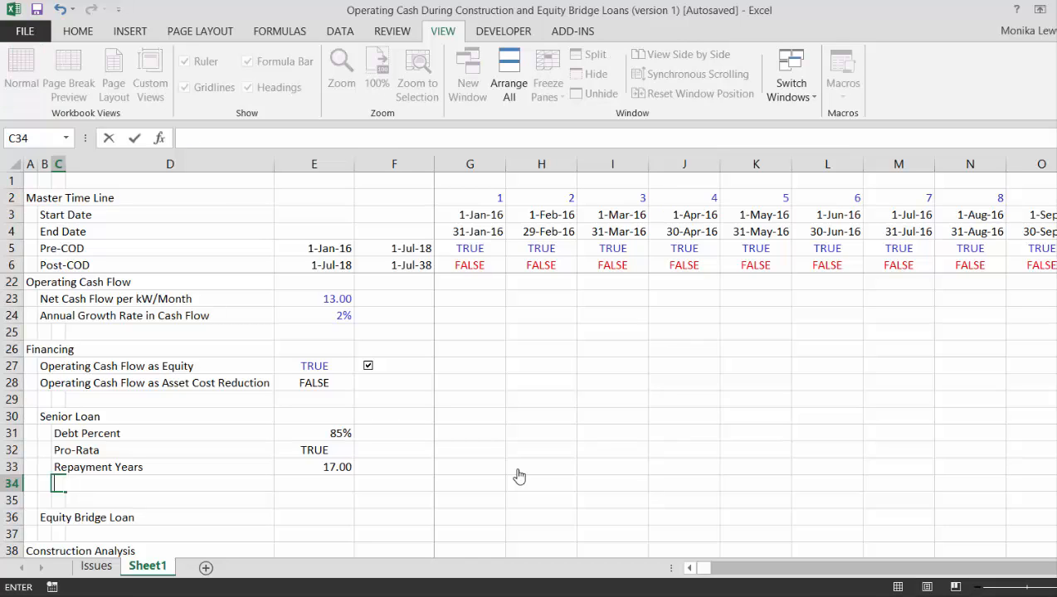
pyautogui.press('BackSpace')
pyautogui.write('Repay')
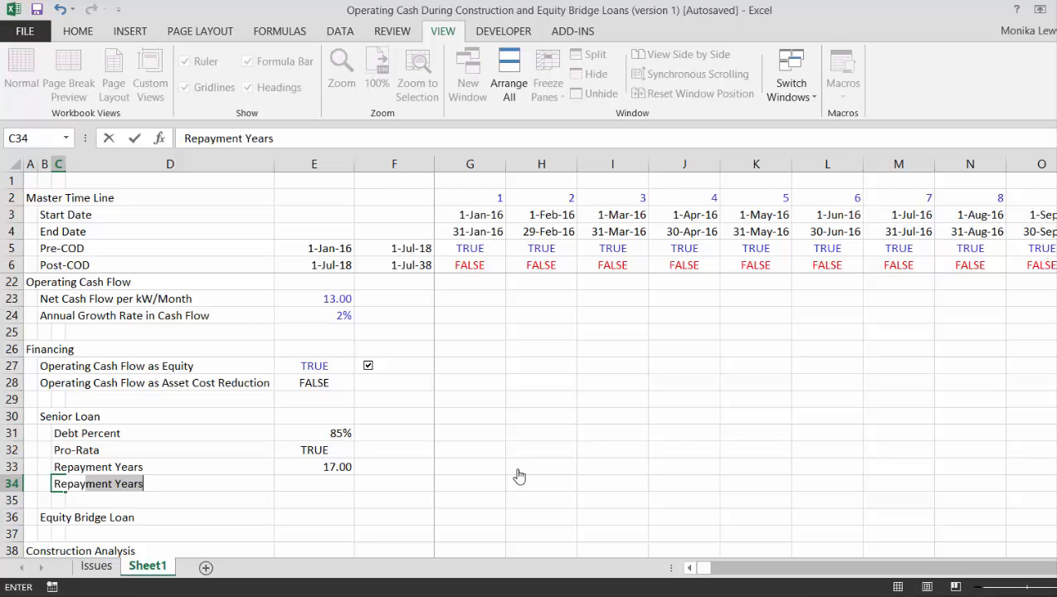
pyautogui.write('ment Type')
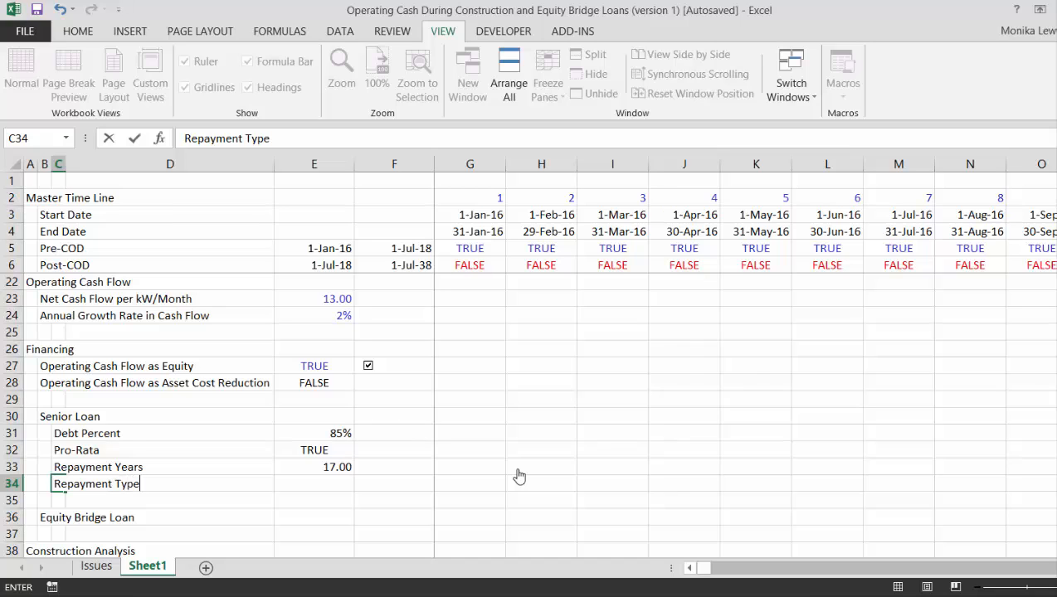
pyautogui.hotkey('ctrl', 'Return')
# Enter Level as the Repayment Type in E34 and right-align it.
pyautogui.press('Right')
pyautogui.press('Right')
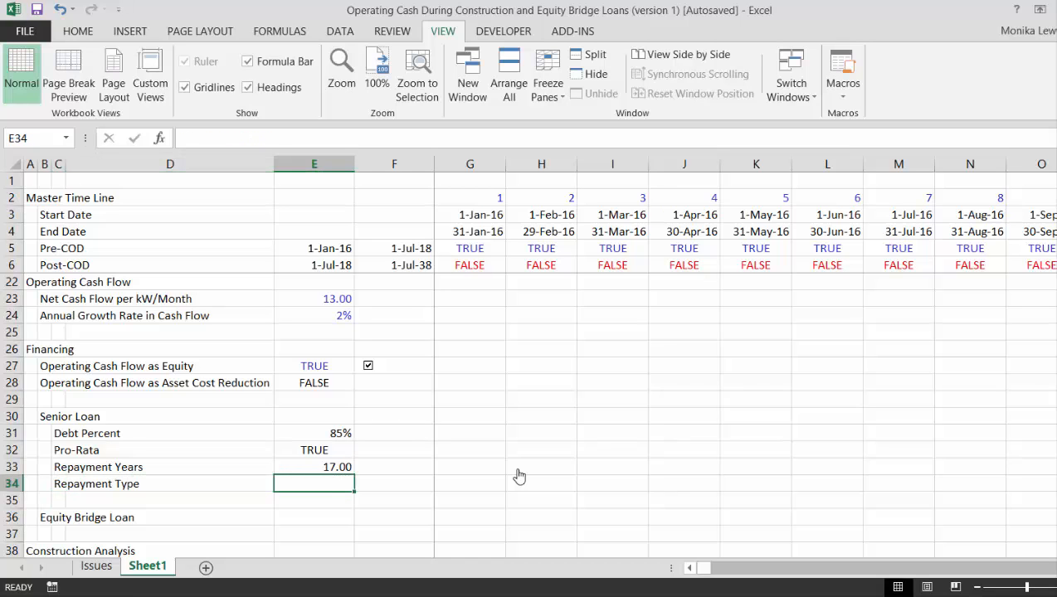
pyautogui.write('Level')
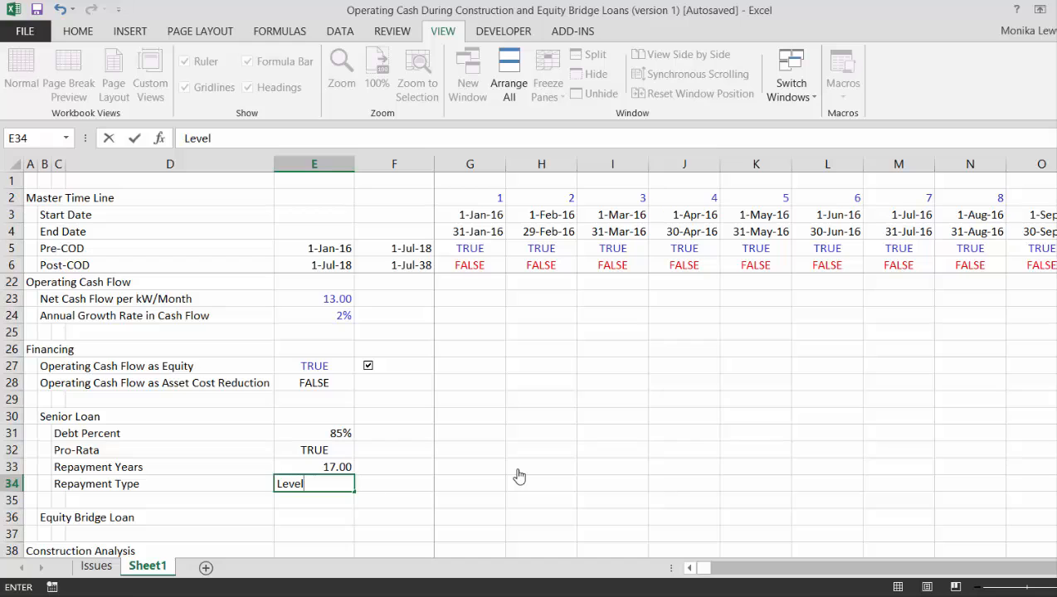
pyautogui.press('Return')
pyautogui.press('Up')
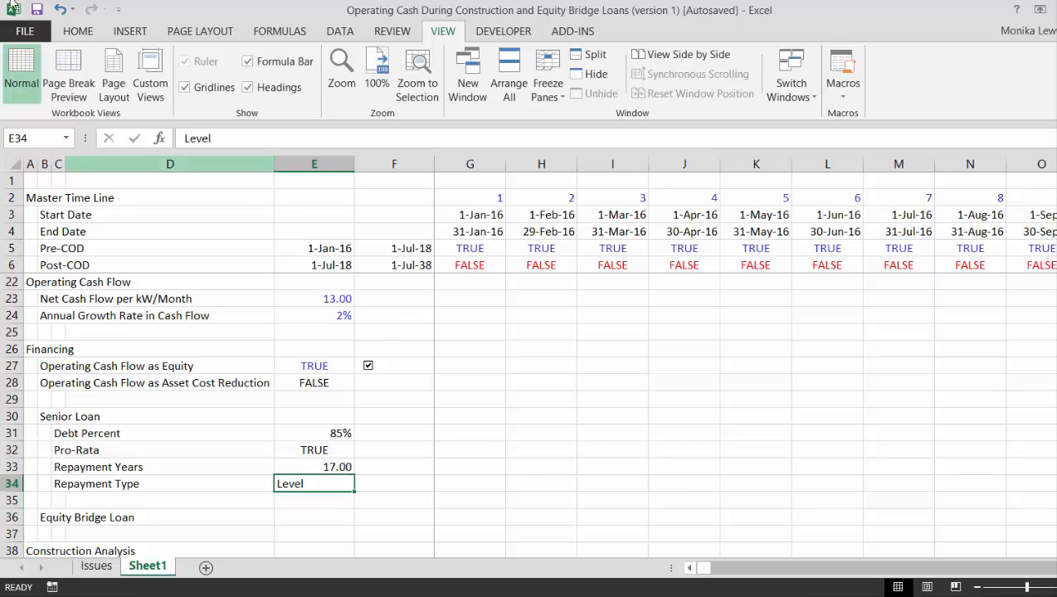
pyautogui.click(76, 35)
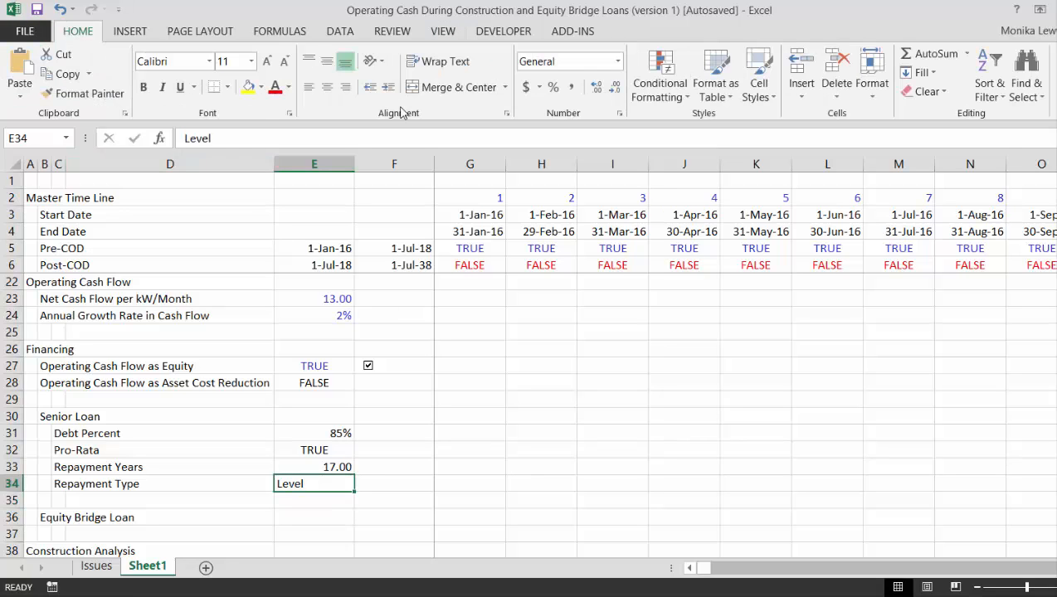
pyautogui.click(353, 91)
# Insert a row below Repayment Type and label it Annual Interest Rate in C35.
pyautogui.press('Down')
pyautogui.press('Left')
pyautogui.press('Left')
pyautogui.hotkey('shift', 'space')
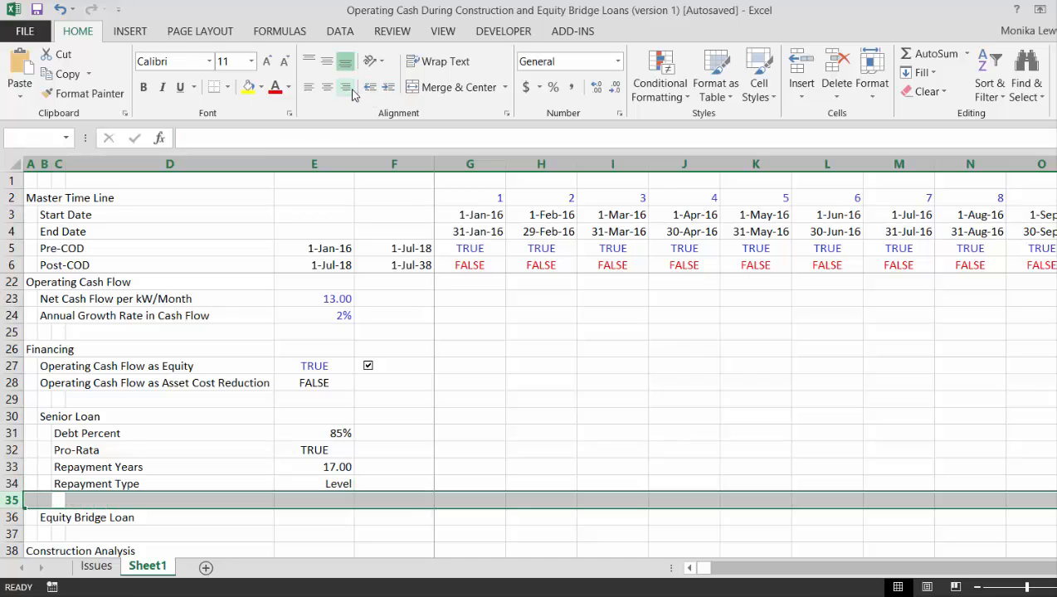
pyautogui.hotkey('ctrl', 'shift', '+')
pyautogui.press('Left')
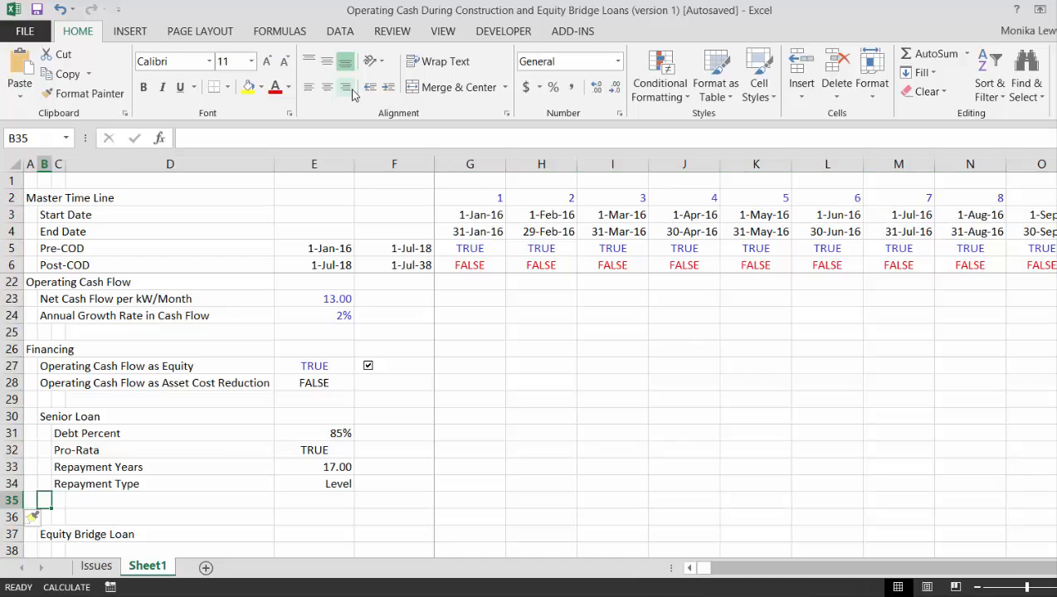
pyautogui.press('Right')
pyautogui.write('Ann')
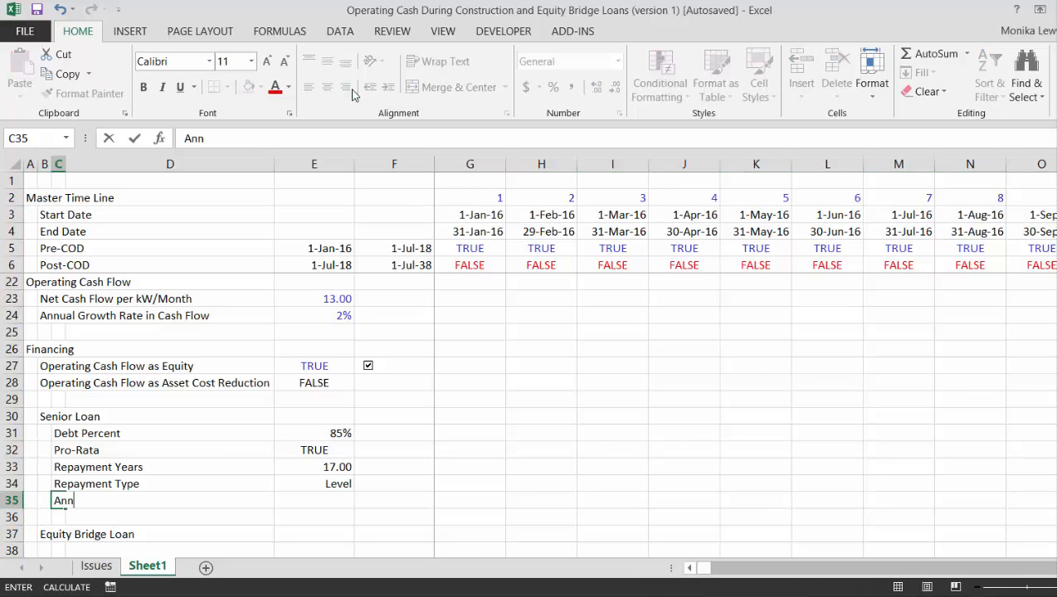
pyautogui.write('ual Interest Rate')
pyautogui.hotkey('ctrl', 'Return')
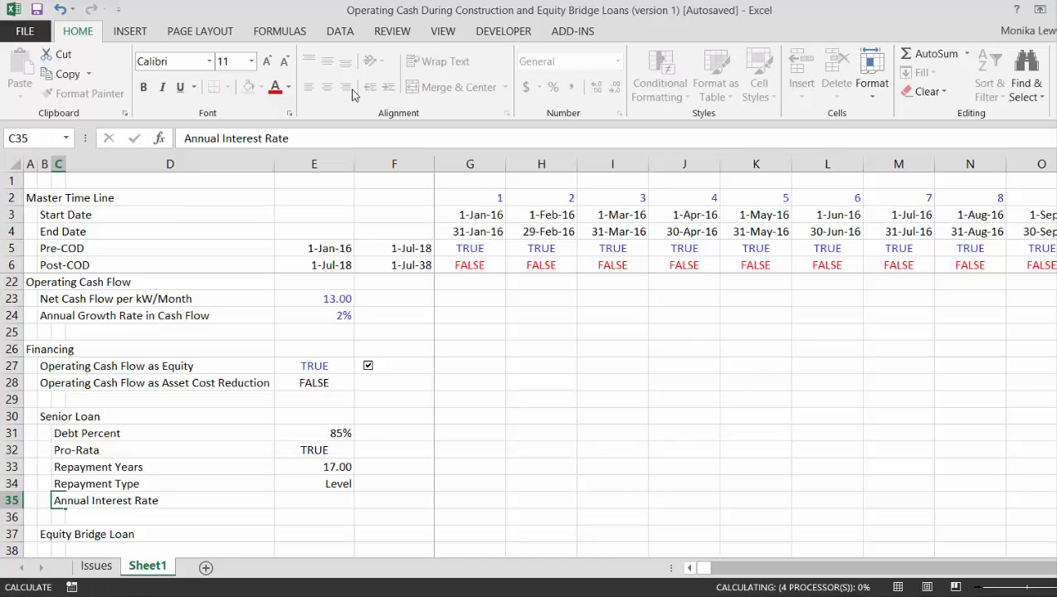
# Set the senior loan's Annual Interest Rate to 4% in E35.
pyautogui.press('Right')
pyautogui.press('Right')
pyautogui.press('Down')
pyautogui.press('Up')
pyautogui.write('4')
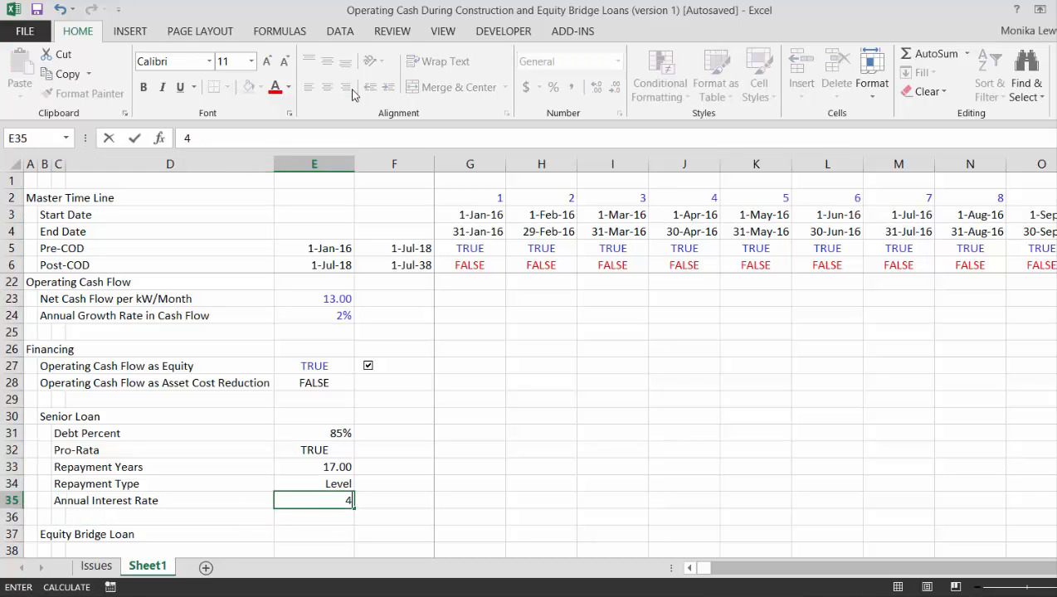
pyautogui.write('%')
pyautogui.hotkey('ctrl', 'Return')
pyautogui.press('Down')
pyautogui.press('Down')
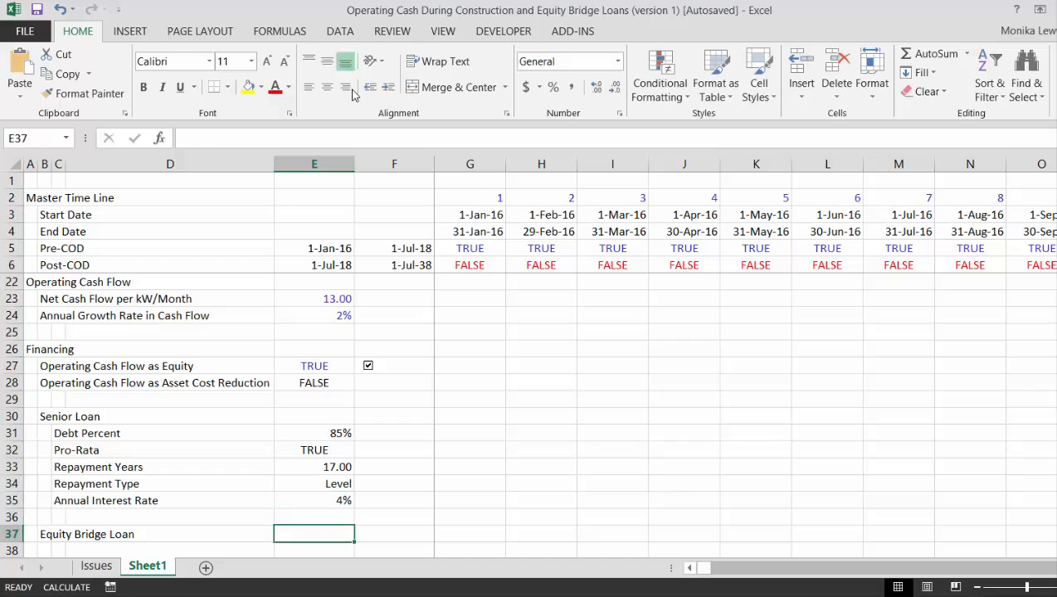
# Change the senior loan's Annual Interest Rate in E35 to 4.5% and display it with two decimals.
pyautogui.press('Up')
pyautogui.press('Up')
pyautogui.press('F2')
pyautogui.press('Left')
pyautogui.write('.5')
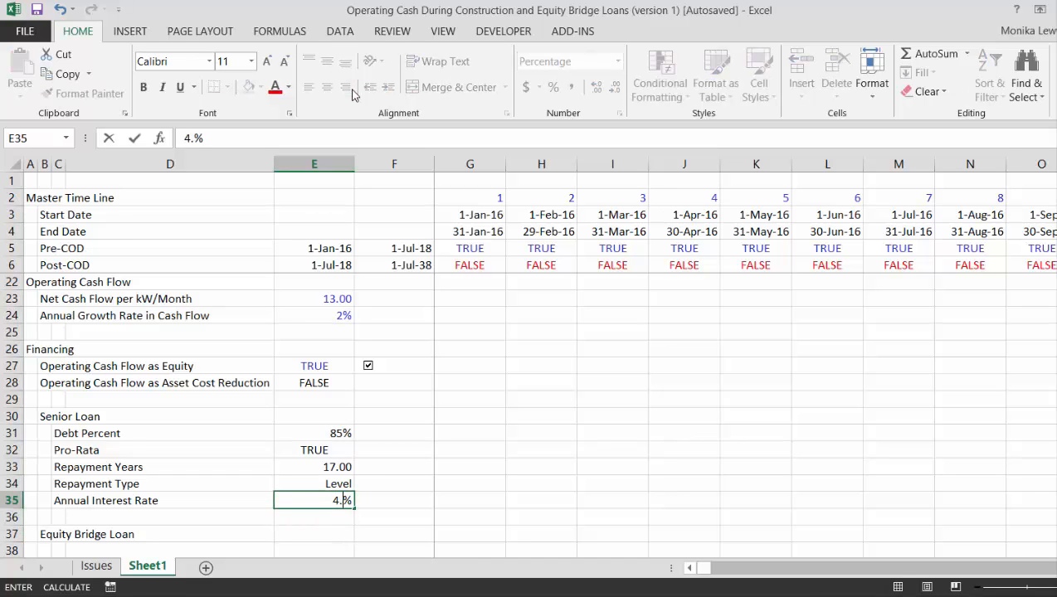
pyautogui.press('Return')
pyautogui.press('Up')
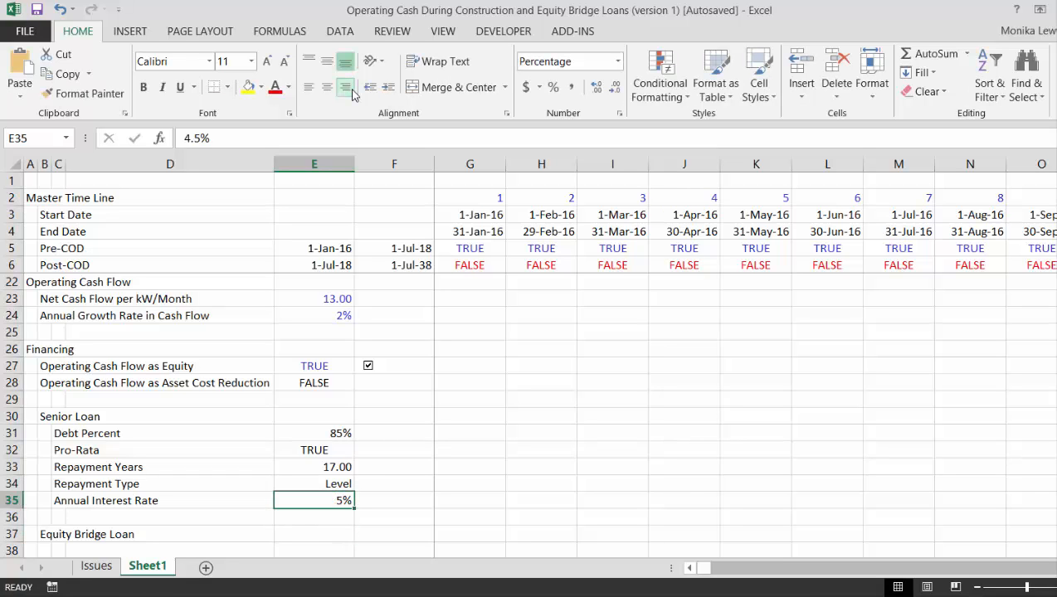
# Center the MW and $/kW headings of the Construction Expenditures table in E46:F46.
pyautogui.press('Down')
pyautogui.press('Down')
pyautogui.press('Down')
pyautogui.press('Down')
pyautogui.press('Down')
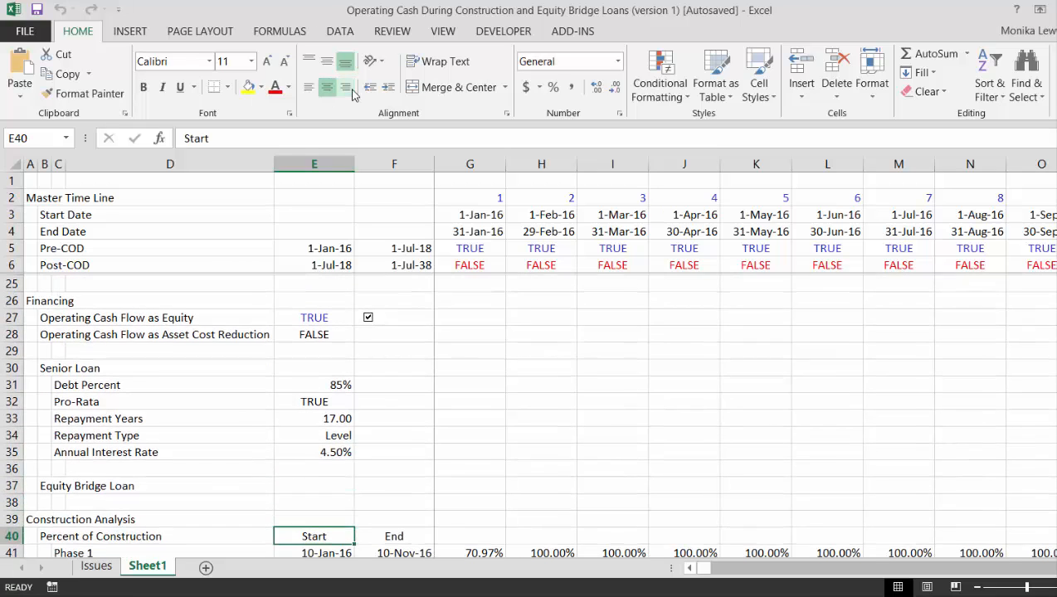
pyautogui.press('Up')
pyautogui.press('Up')
pyautogui.press('Up')
pyautogui.press('Down')
pyautogui.press('Down')
pyautogui.press('Down')
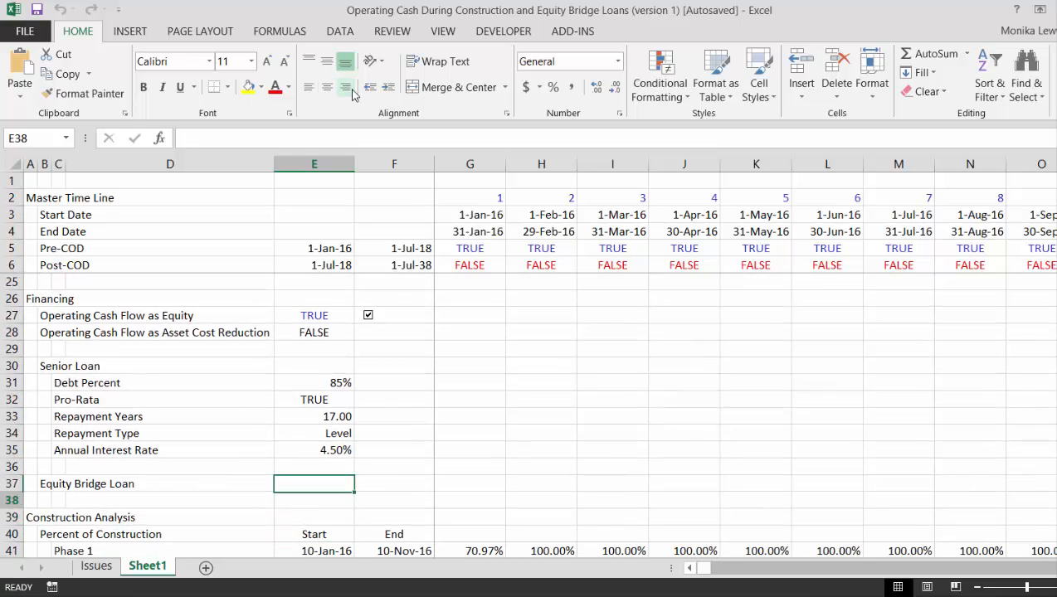
pyautogui.press('Down')
pyautogui.press('Down')
pyautogui.press('Down')
pyautogui.press('Down')
pyautogui.press('Down')
pyautogui.press('Down')
pyautogui.press('Down')
pyautogui.press('Down')
pyautogui.press('Down')
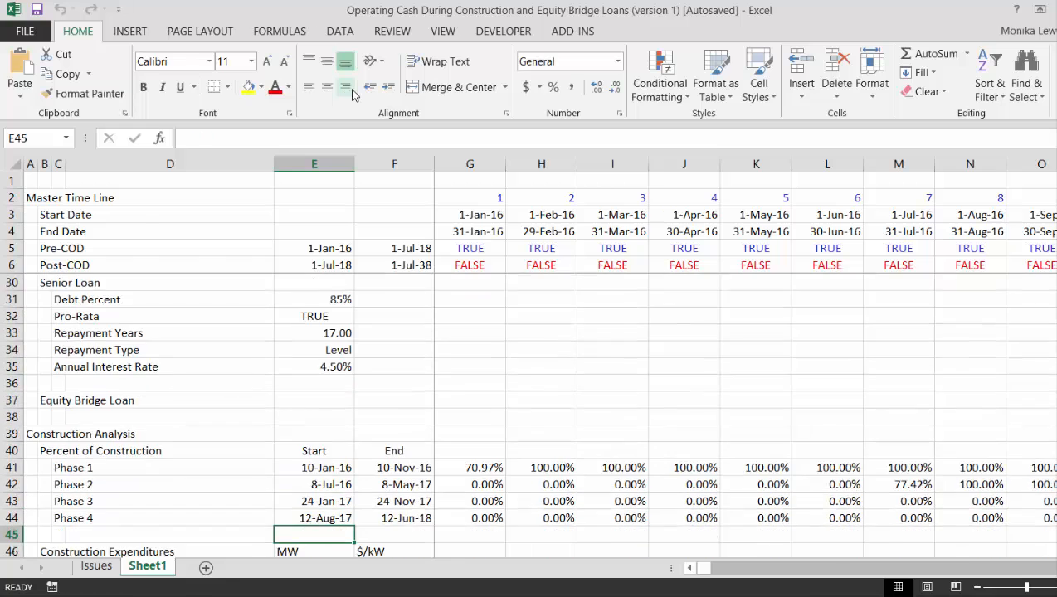
pyautogui.press('Up')
pyautogui.press('Up')
pyautogui.press('Up')
pyautogui.press('Up')
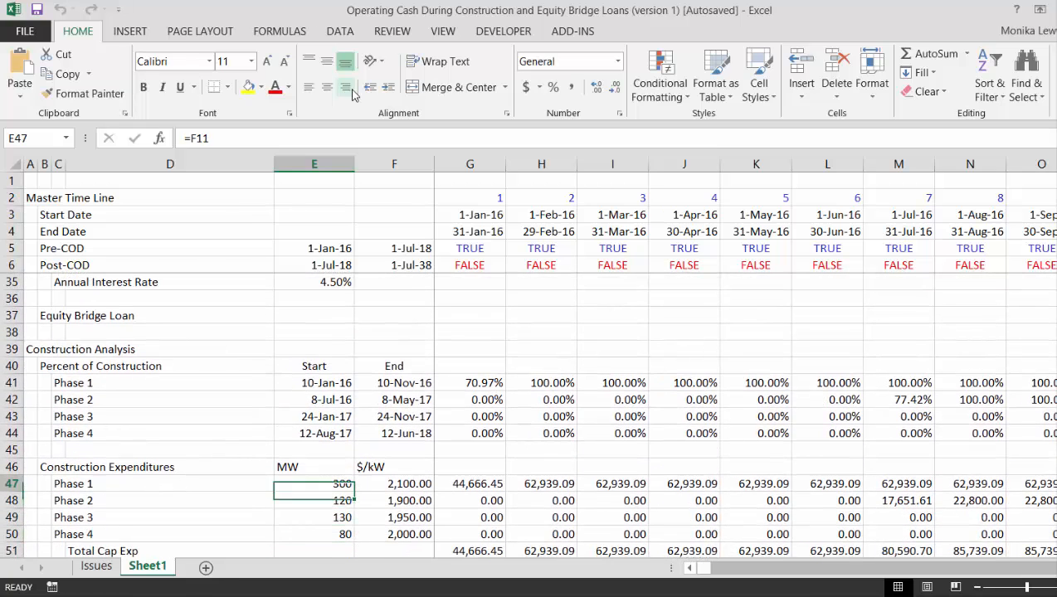
pyautogui.hotkey('shift', 'Right')
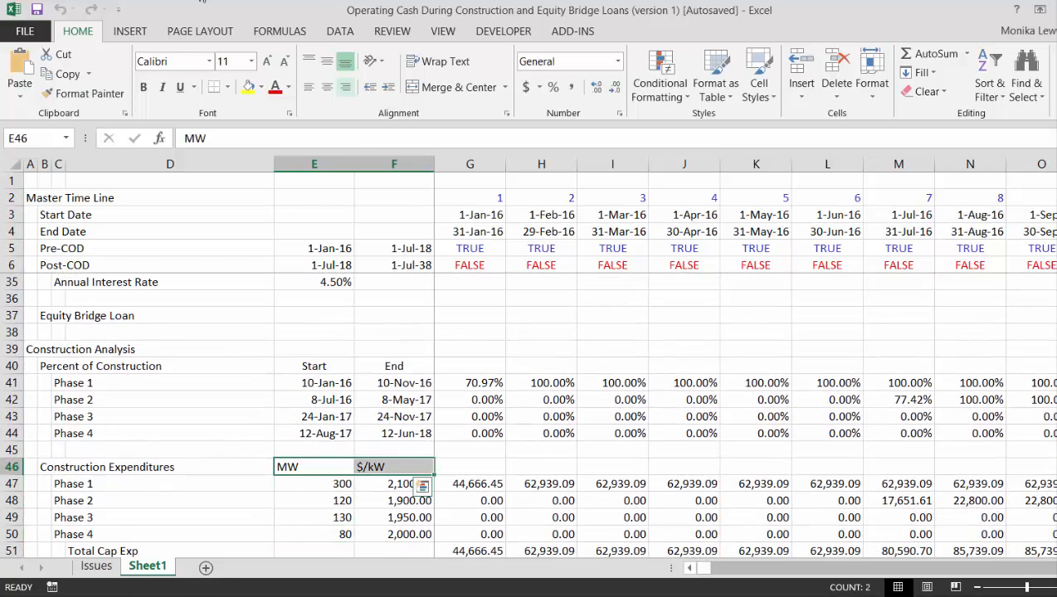
pyautogui.click(330, 94)
# Review the model from Construction Expenditures through operating percent, revenue and project cash flow down to Sources and Uses.
pyautogui.press('Down')
pyautogui.press('Down')
pyautogui.press('Down')
pyautogui.press('Down')
pyautogui.press('Down')
pyautogui.press('Down')
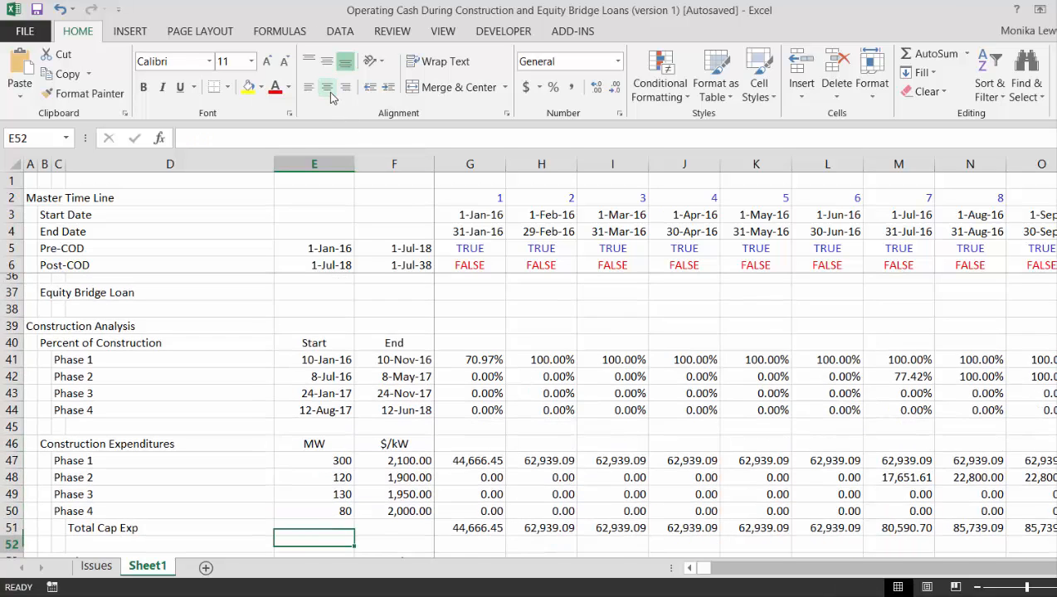
pyautogui.press('Down')
pyautogui.press('Down')
pyautogui.press('Down')
pyautogui.press('Down')
pyautogui.press('Down')
pyautogui.press('Down')
pyautogui.press('Down')
pyautogui.press('Down')
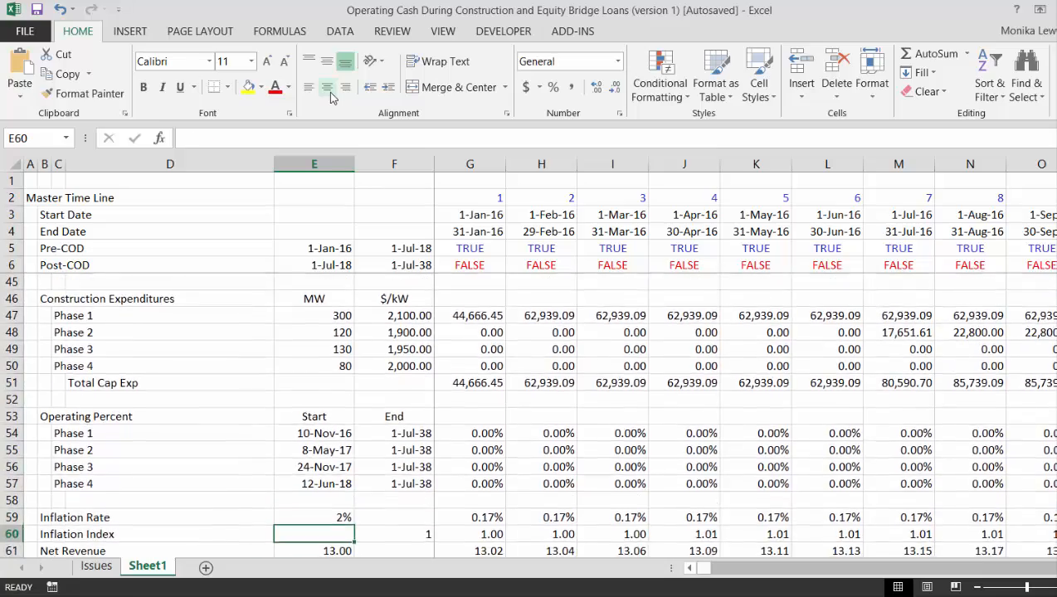
pyautogui.press('Down')
pyautogui.press('Down')
pyautogui.press('Down')
pyautogui.press('Down')
pyautogui.press('Down')
pyautogui.press('Down')
pyautogui.press('Down')
pyautogui.press('Down')
pyautogui.press('Down')
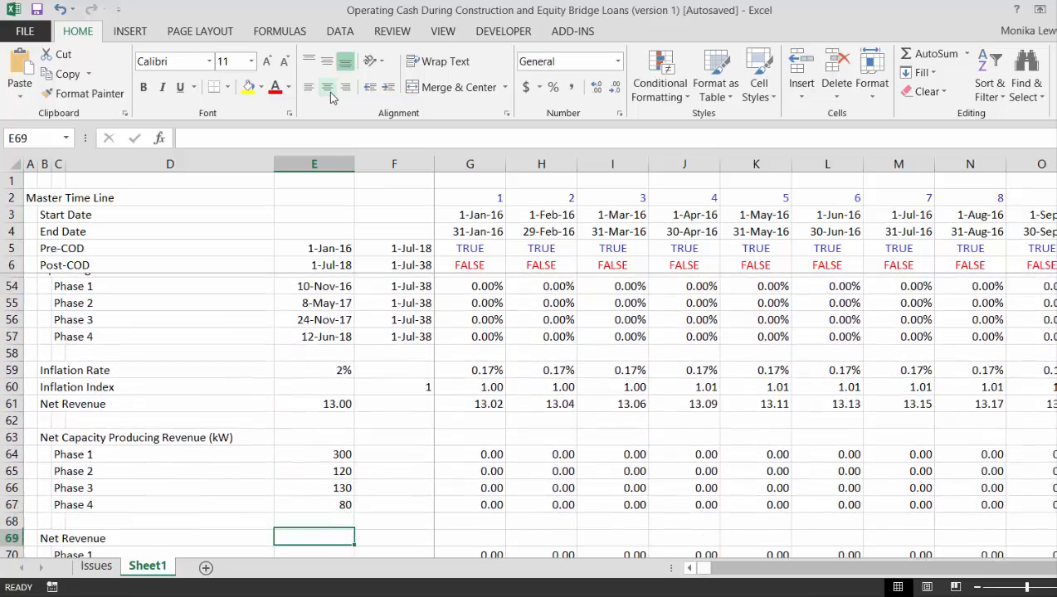
pyautogui.press('Down')
pyautogui.press('Down')
pyautogui.press('Down')
pyautogui.press('Down')
pyautogui.press('Down')
pyautogui.press('Down')
pyautogui.press('Down')
pyautogui.press('Down')
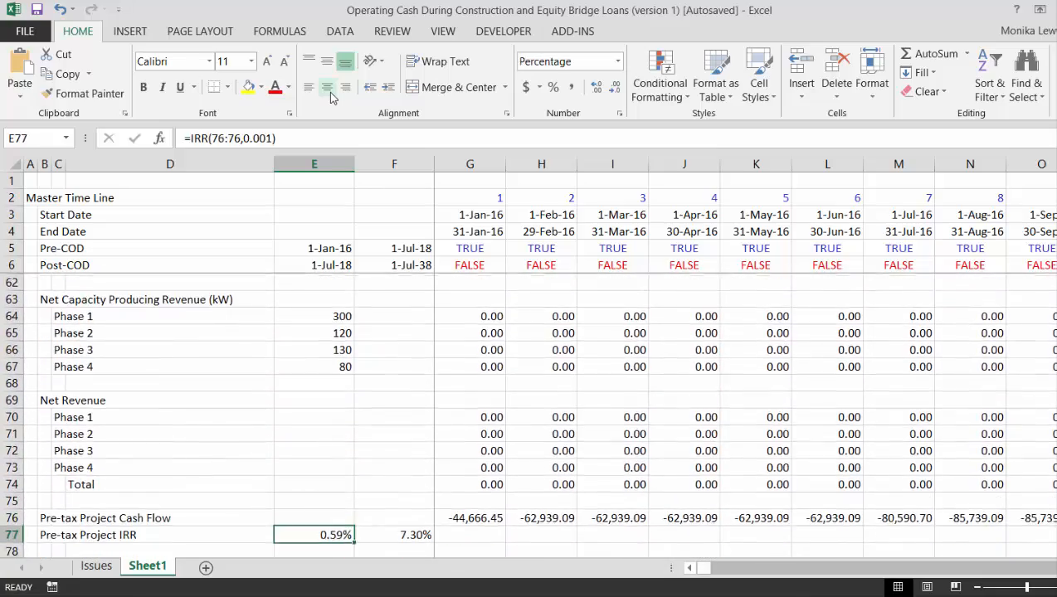
pyautogui.press('Down')
pyautogui.press('Down')
pyautogui.press('Down')
pyautogui.press('Down')
pyautogui.press('Down')
pyautogui.press('Down')
pyautogui.press('Down')
pyautogui.press('Down')
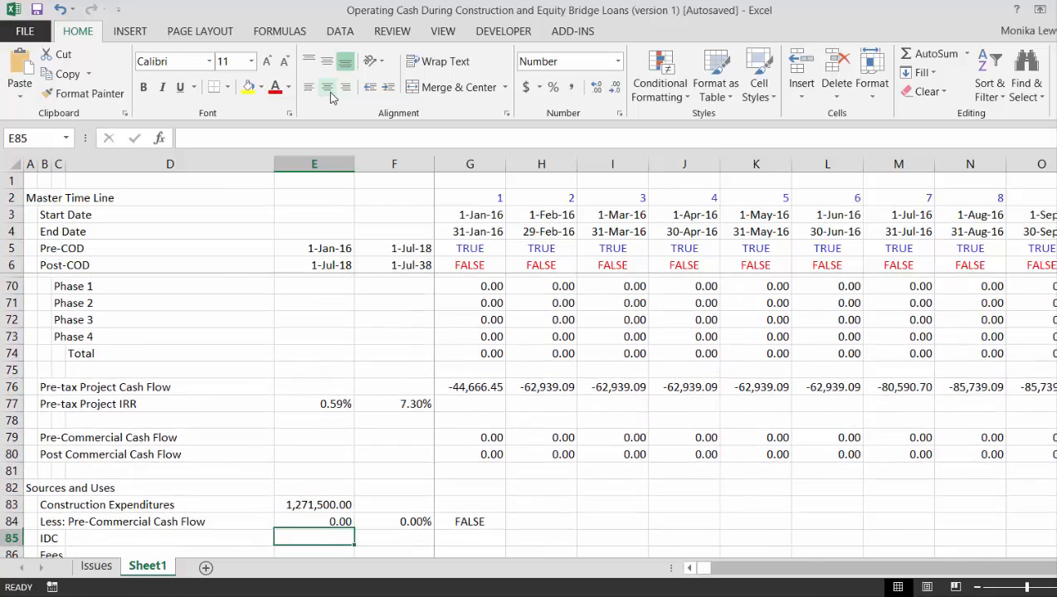
pyautogui.press('Down')
pyautogui.press('Down')
pyautogui.press('Down')
pyautogui.press('Down')
pyautogui.press('Down')
pyautogui.press('Down')
pyautogui.press('Down')
pyautogui.press('Down')
pyautogui.press('Down')
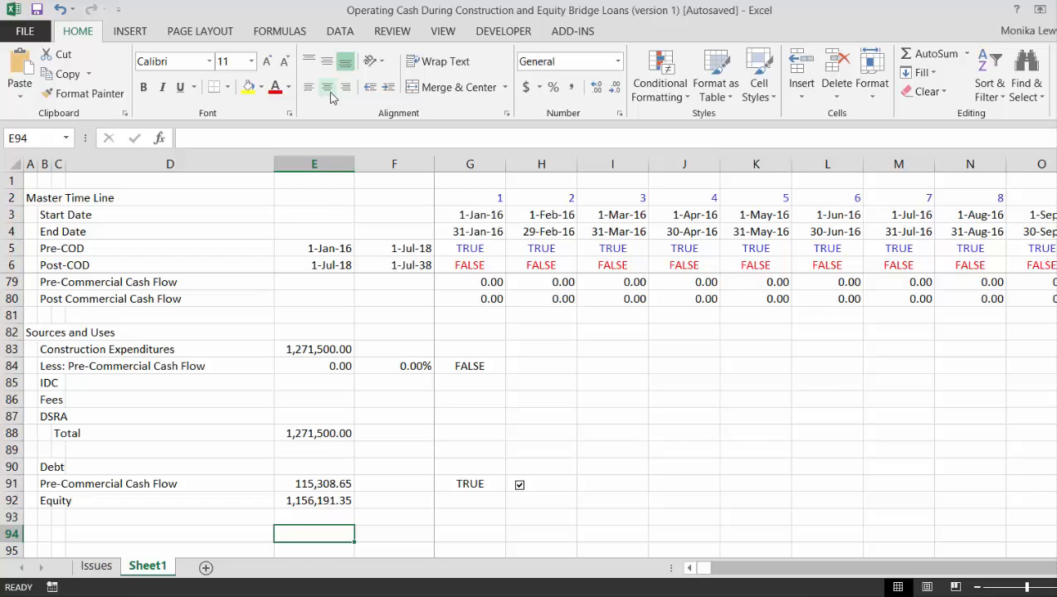
# Examine the Debt line and the IDC, Fees and DSRA lines in the Sources and Uses section.
pyautogui.press('Up')
pyautogui.press('Up')
pyautogui.press('Up')
pyautogui.press('Up')
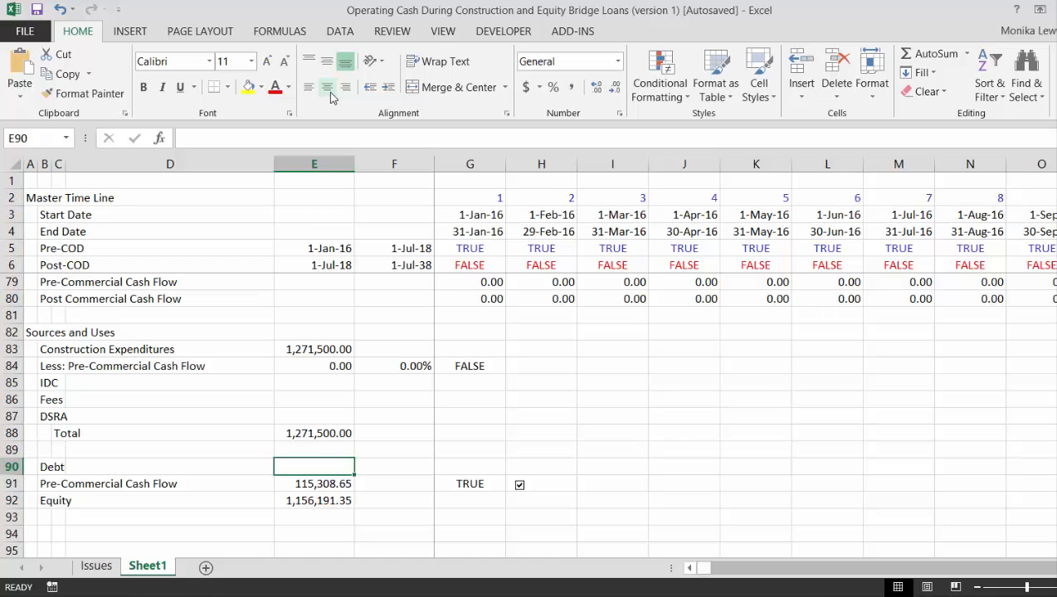
pyautogui.press('Up')
pyautogui.press('Up')
pyautogui.press('Up')
pyautogui.press('Up')
pyautogui.press('Up')
pyautogui.press('Down')
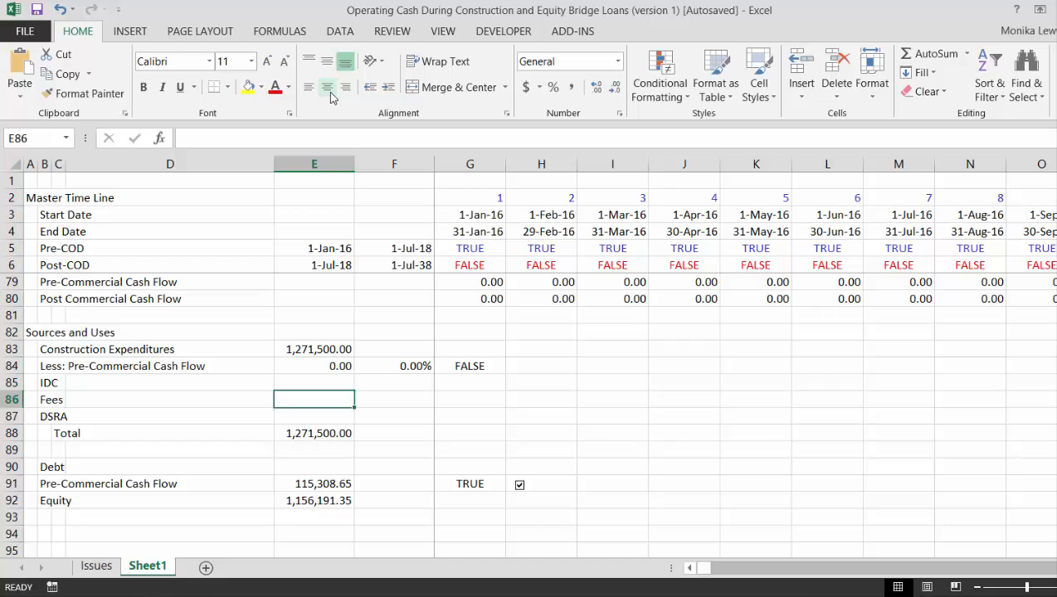
pyautogui.press('Down')
pyautogui.press('Down')
pyautogui.press('Up')
pyautogui.press('Up')
pyautogui.press('Up')
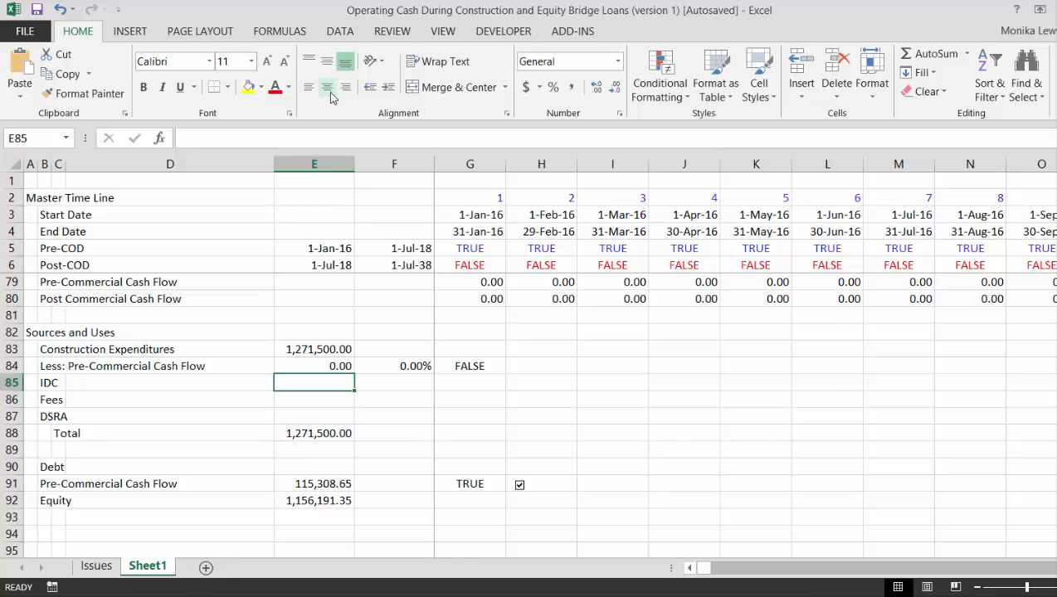
pyautogui.press('Down')
pyautogui.press('Down')
pyautogui.press('Down')
pyautogui.press('Up')
pyautogui.press('Up')
pyautogui.press('Up')
# Calculate Debt in E90 as the sources and uses total times the senior loan's Debt Percent, =E88*E31.
pyautogui.press('Down')
pyautogui.press('Down')
pyautogui.press('Down')
pyautogui.press('Down')
pyautogui.press('Down')
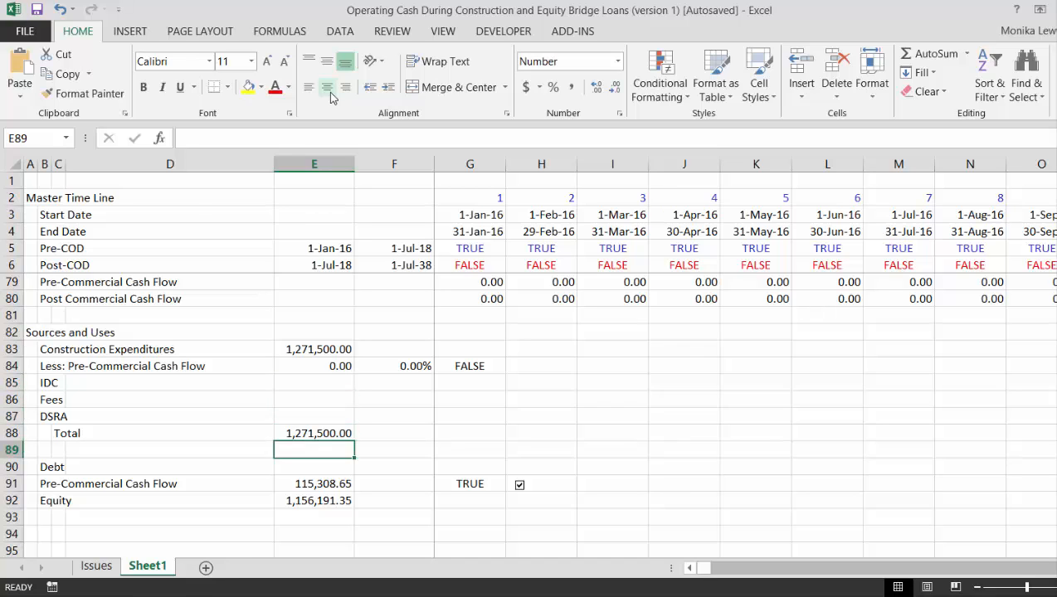
pyautogui.write('=')
pyautogui.press('Up')
pyautogui.press('Up')
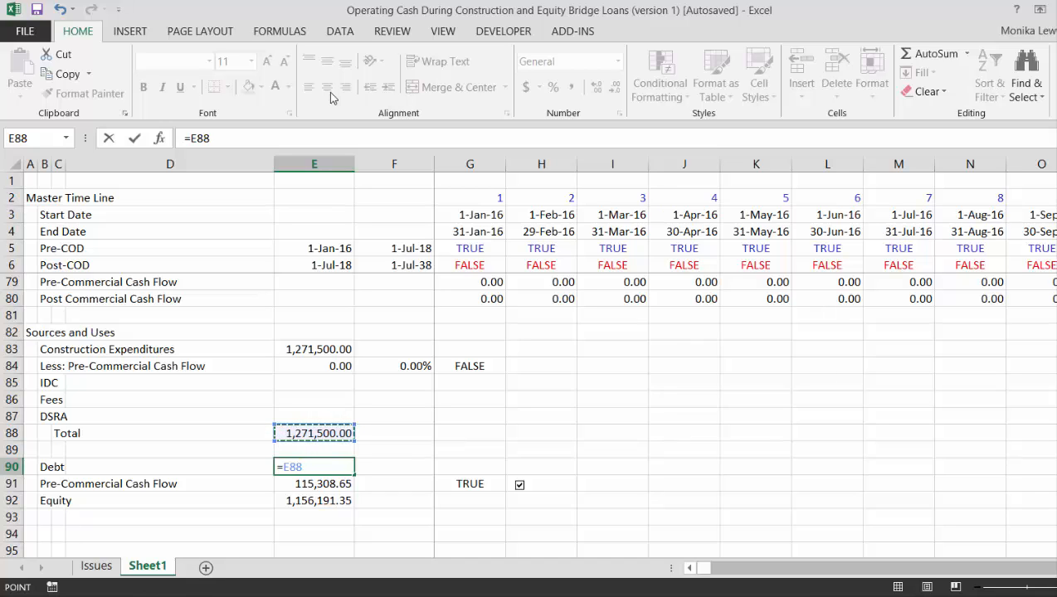
pyautogui.write('*')
pyautogui.press('Up')
pyautogui.press('Up')
pyautogui.press('Up')
pyautogui.press('Up')
pyautogui.press('Up')
pyautogui.press('Up')
pyautogui.press('Up')
pyautogui.press('Up')
pyautogui.press('Up')
pyautogui.press('Up')
pyautogui.press('Up')
pyautogui.press('Up')
pyautogui.press('Up')
pyautogui.press('Up')
pyautogui.press('Up')
pyautogui.press('Up')
pyautogui.press('Up')
pyautogui.press('Up')
pyautogui.press('Up')
pyautogui.press('Up')
pyautogui.press('Up')
pyautogui.press('Up')
pyautogui.press('Up')
pyautogui.press('Up')
pyautogui.press('Up')
pyautogui.press('Up')
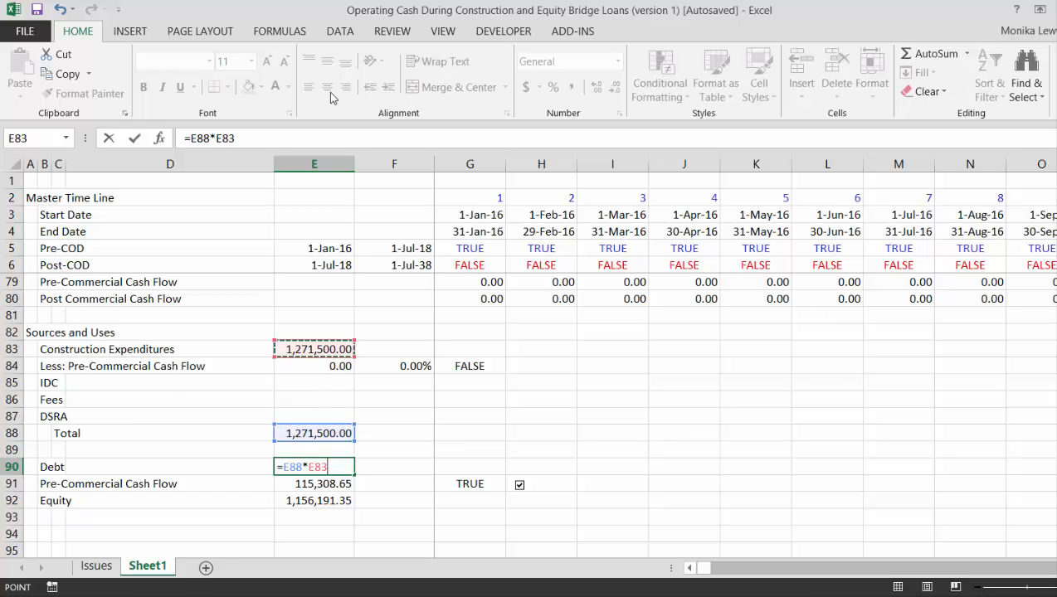
pyautogui.press('Up')
pyautogui.press('Up')
pyautogui.press('Up')
pyautogui.press('Up')
pyautogui.press('Up')
pyautogui.press('Up')
pyautogui.press('Up')
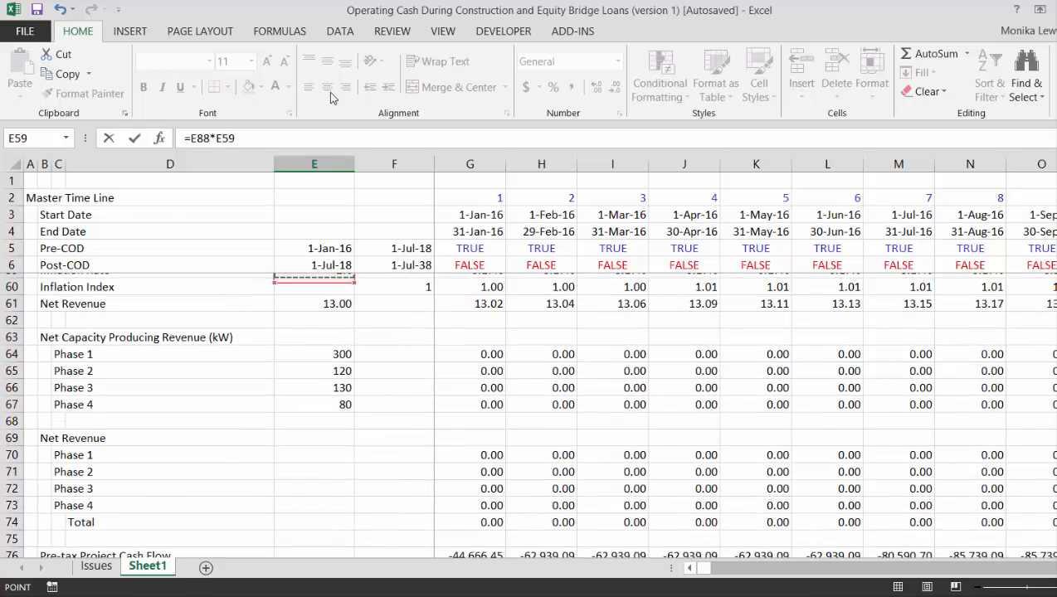
pyautogui.press('Up')
pyautogui.press('Up')
pyautogui.press('Up')
pyautogui.press('Up')
pyautogui.press('Up')
pyautogui.press('Up')
pyautogui.press('Up')
pyautogui.press('Up')
pyautogui.press('Up')
pyautogui.press('Up')
pyautogui.press('Up')
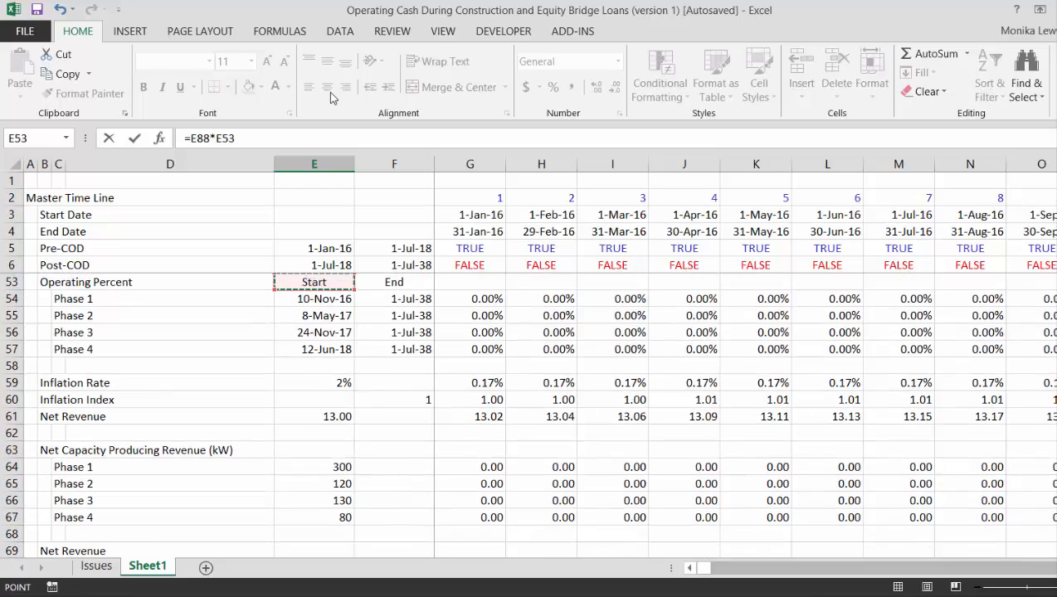
pyautogui.press('Up')
pyautogui.press('Up')
pyautogui.press('Up')
pyautogui.press('Up')
pyautogui.press('Up')
pyautogui.press('Up')
pyautogui.press('Up')
pyautogui.press('Up')
pyautogui.press('Up')
pyautogui.press('Up')
pyautogui.press('Up')
pyautogui.press('Up')
pyautogui.press('Up')
pyautogui.press('Up')
pyautogui.press('Up')
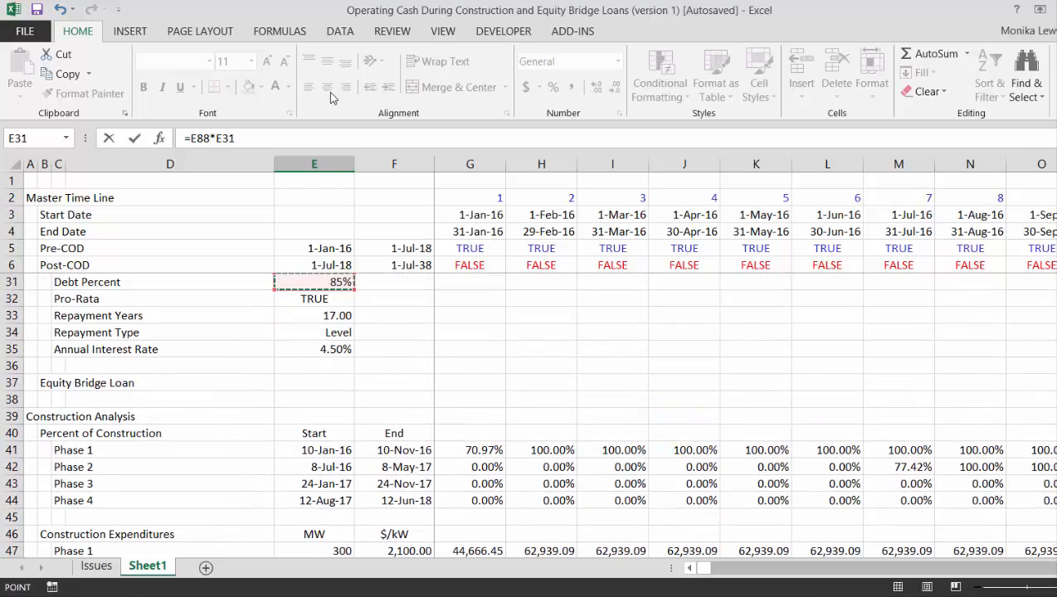
pyautogui.press('Up')
pyautogui.press('Up')
pyautogui.press('Up')
pyautogui.press('Down')
pyautogui.press('Down')
pyautogui.press('Down')
pyautogui.press('Down')
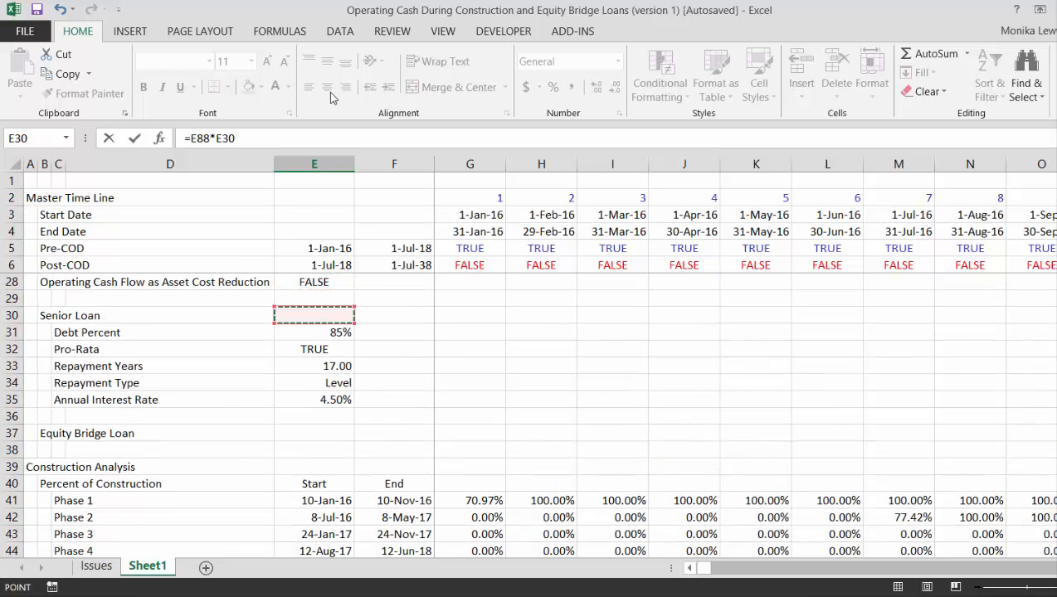
pyautogui.press('Up')
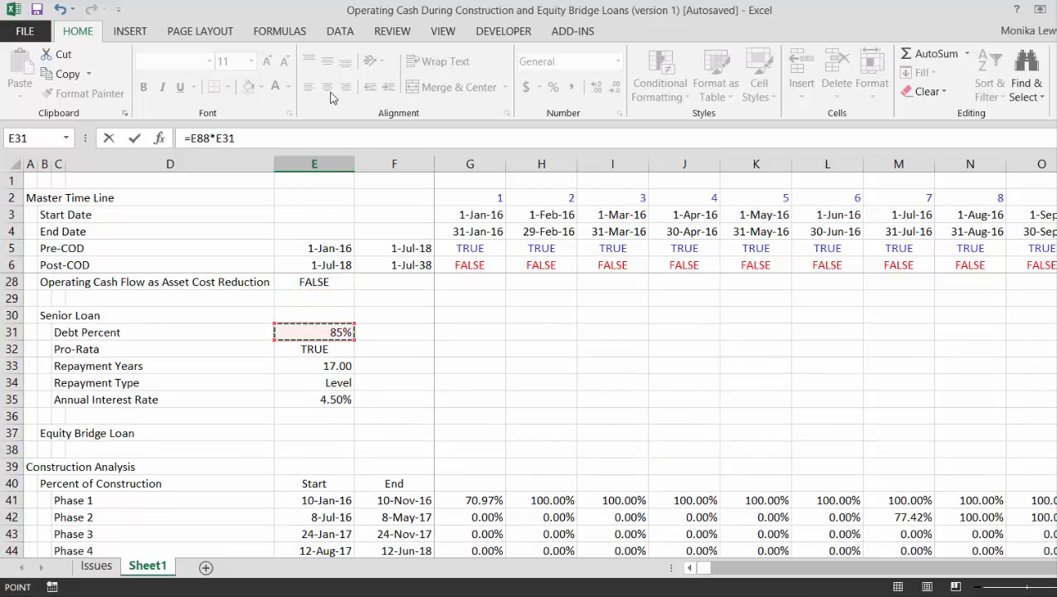
pyautogui.press('Return')
# Format the Debt amount in E90 as a number with thousands separators and two decimals.
pyautogui.press('Up')
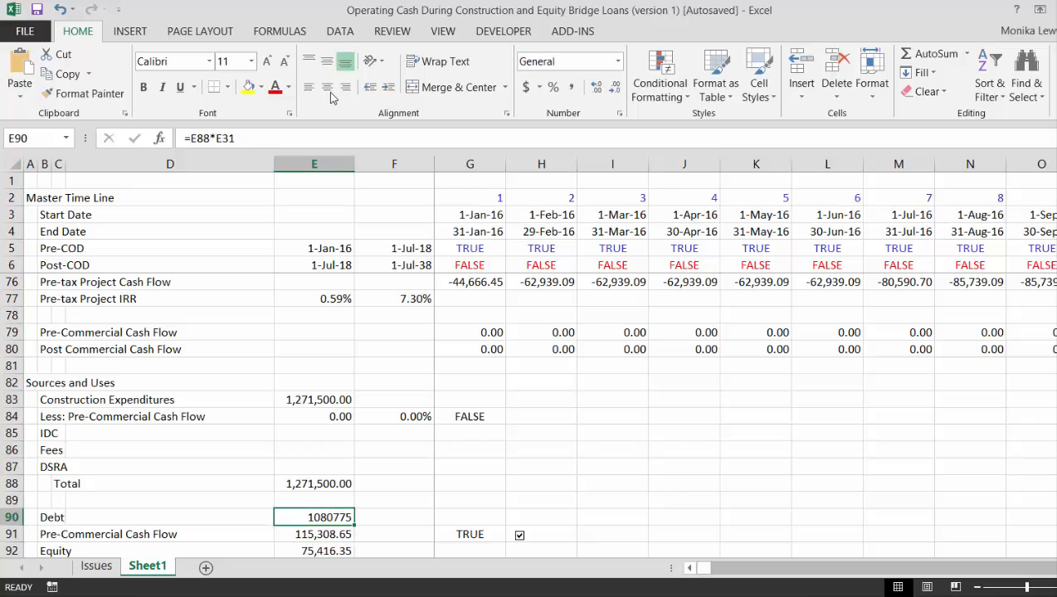
pyautogui.hotkey('ctrl', 'shift', '1')
pyautogui.press('Down')
pyautogui.press('Down')
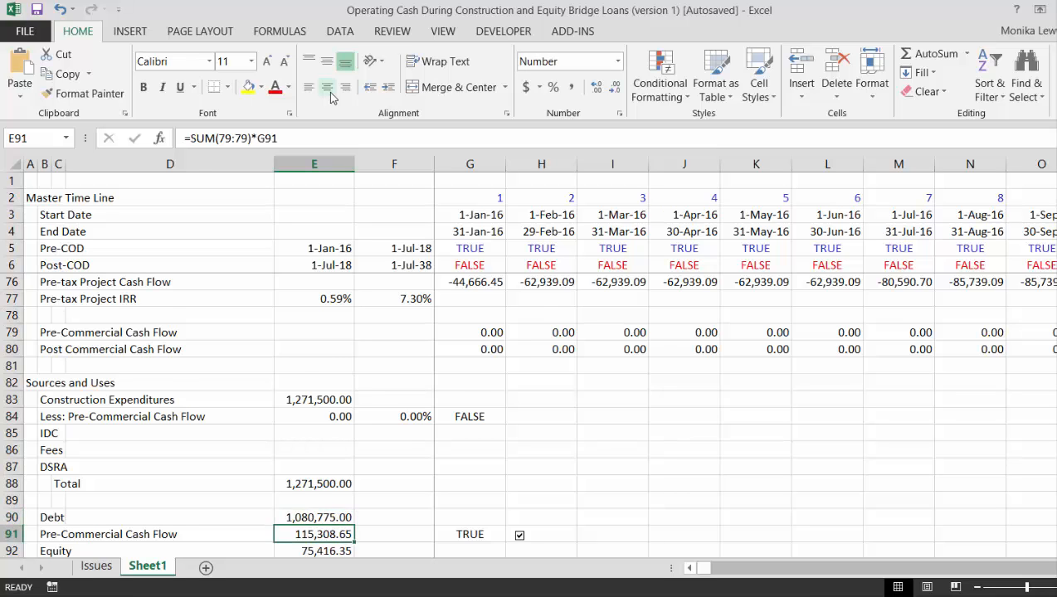
pyautogui.press('Up')
pyautogui.press('Up')
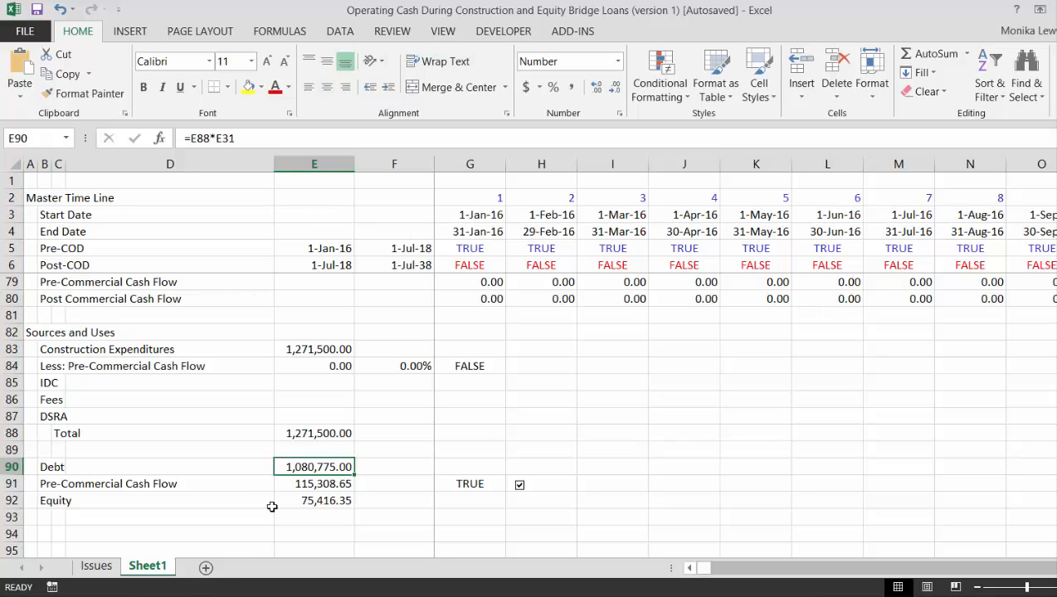
# Add the label Total in C93, directly below the Equity line of the sources.
pyautogui.click(392, 469)
pyautogui.press('Down')
pyautogui.press('Down')
pyautogui.press('Down')
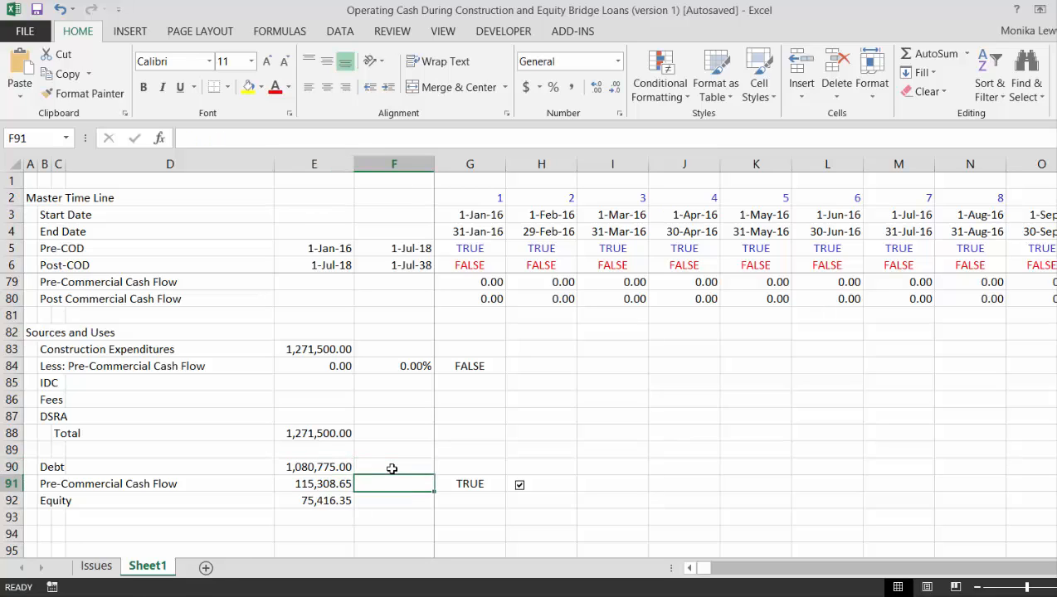
pyautogui.press('Left')
pyautogui.press('Left')
pyautogui.press('Left')
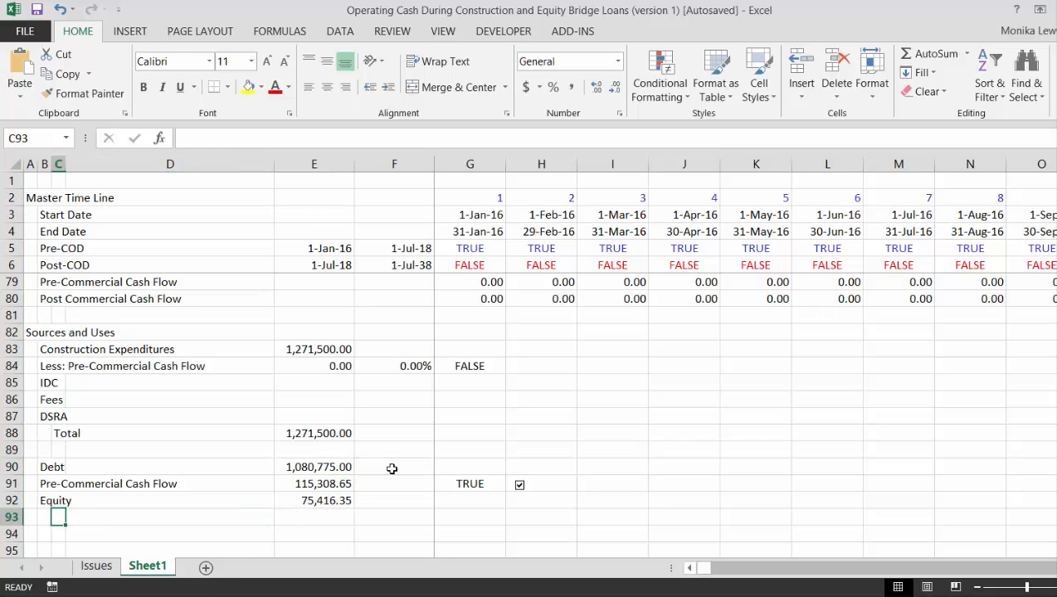
pyautogui.write('Totla')
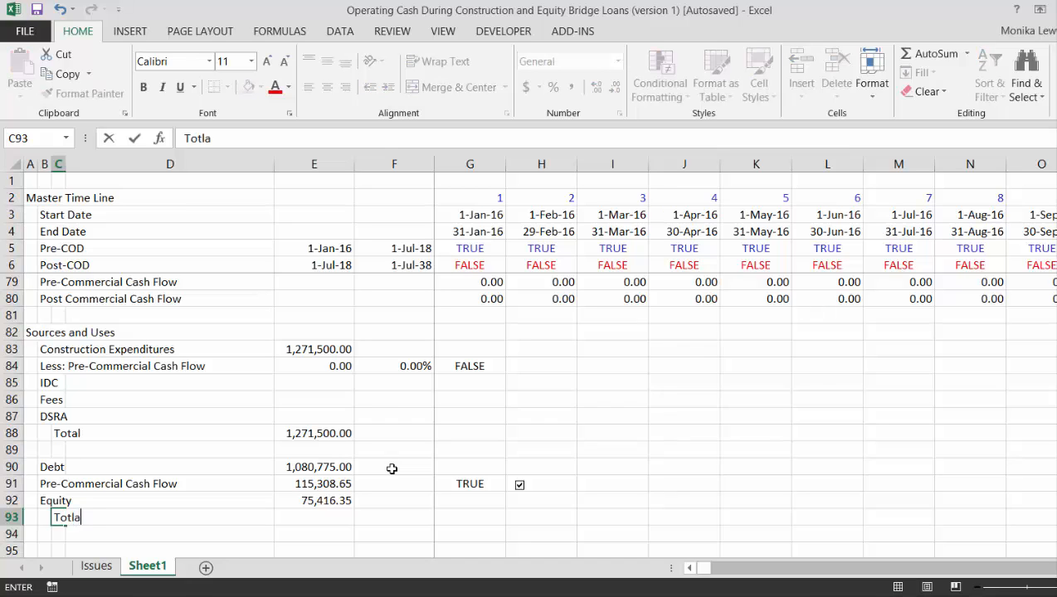
pyautogui.press('BackSpace')
pyautogui.press('BackSpace')
pyautogui.write('al')
pyautogui.press('Return')
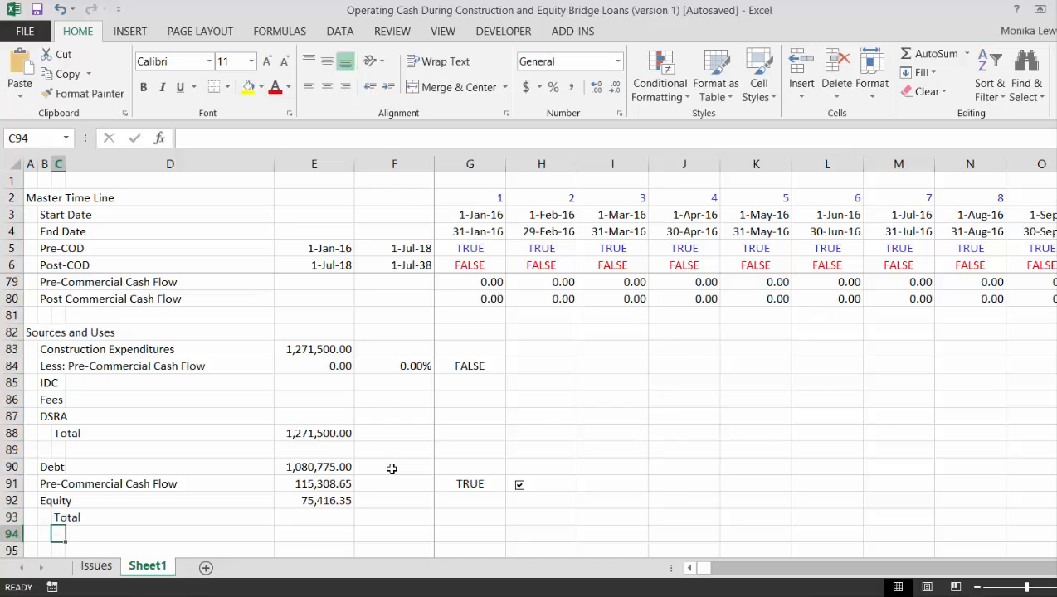
# Sum the Debt, Pre-Commercial Cash Flow and Equity amounts in E93 with AutoSum.
pyautogui.press('Right')
pyautogui.press('Up')
pyautogui.press('Right')
pyautogui.hotkey('alt', '=')
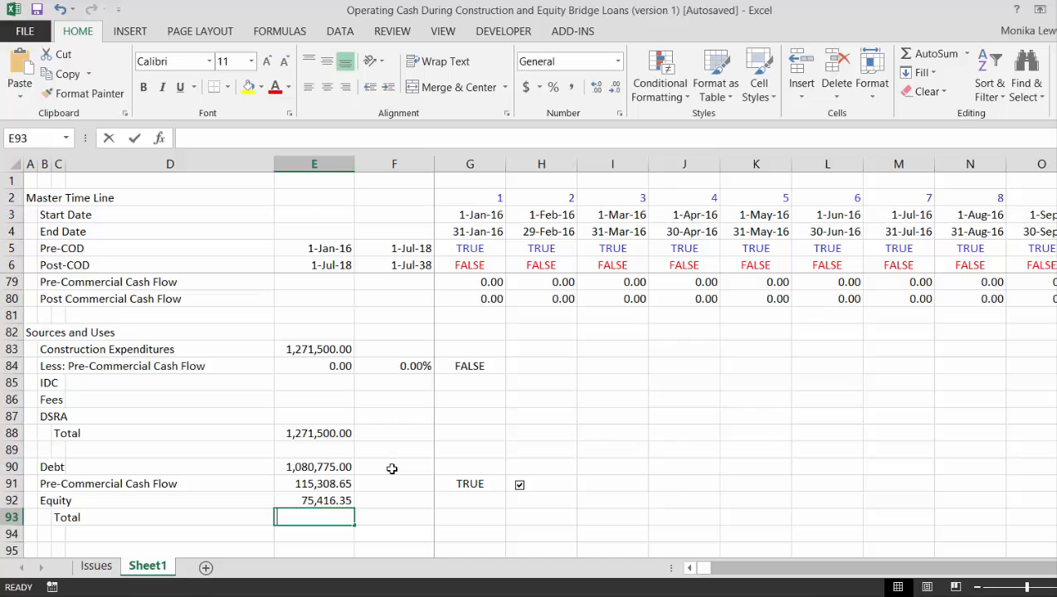
pyautogui.press('Return')
pyautogui.press('Up')
pyautogui.press('Up')
pyautogui.press('Up')
pyautogui.press('Up')
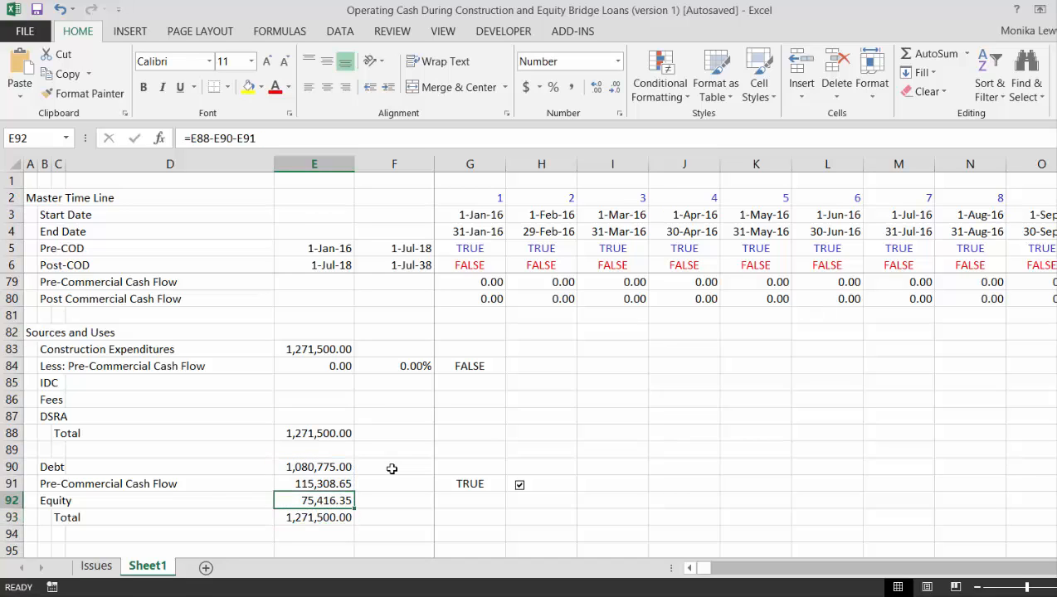
# Calculate Debt's share of total sources in F90 with =E90/$E$93, keeping the total reference absolute.
pyautogui.click(392, 469)
pyautogui.write('=')
pyautogui.press('Left')
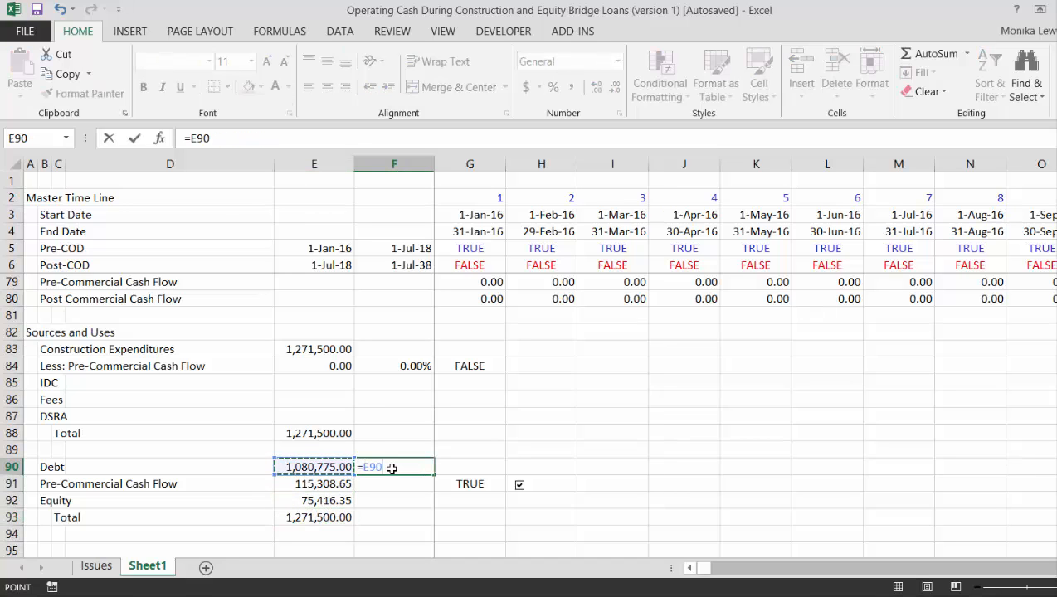
pyautogui.write('/')
pyautogui.press('Down')
pyautogui.press('Down')
pyautogui.press('Down')
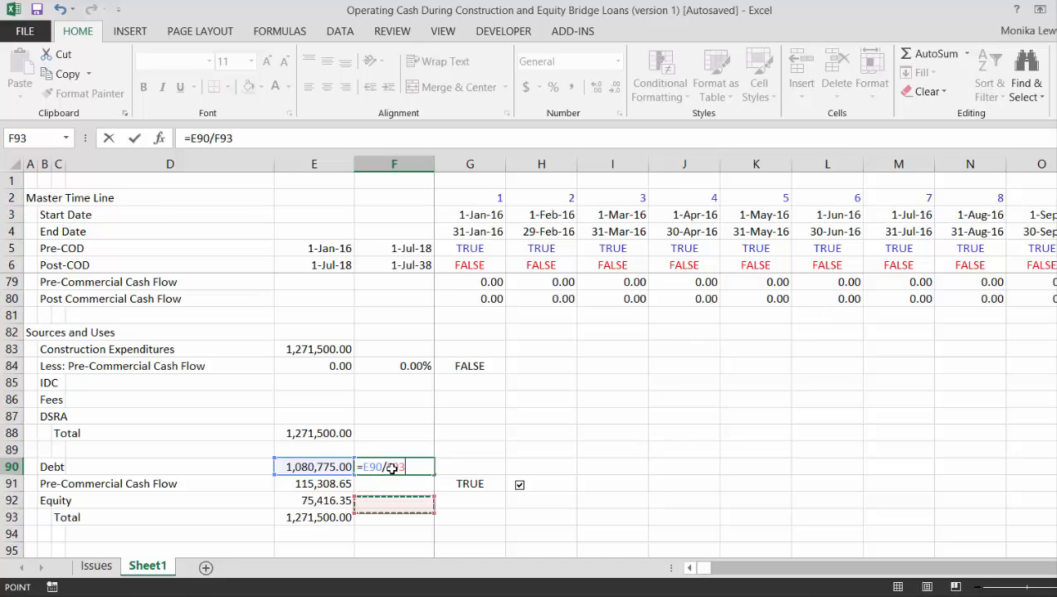
pyautogui.press('Left')
pyautogui.press('F4')
pyautogui.press('Return')
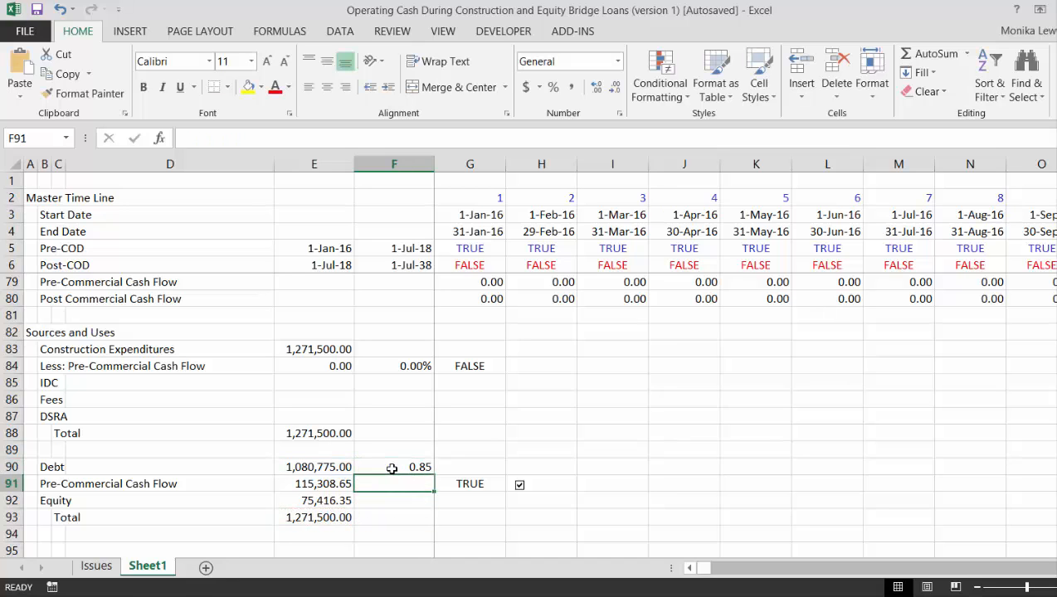
# Format the Debt share as a percentage with two decimals and fill it down through the Total row, F90:F93.
pyautogui.press('Up')
pyautogui.hotkey('ctrl', 'shift', '5')
pyautogui.hotkey('shift', 'Down')
pyautogui.hotkey('shift', 'Down')
pyautogui.hotkey('shift', 'Down')
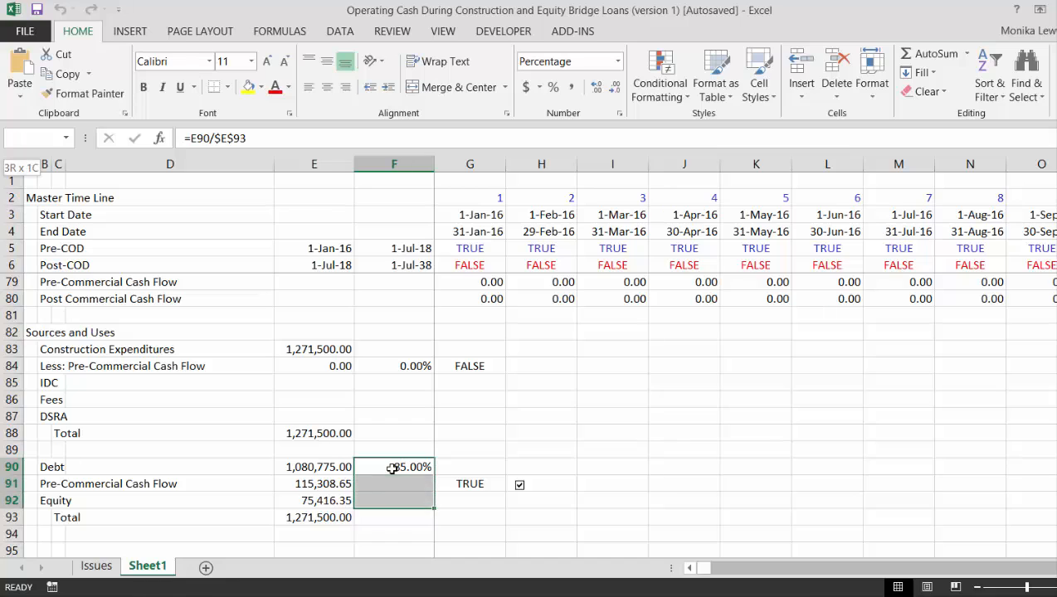
pyautogui.hotkey('ctrl', 'd')
pyautogui.press('Right')
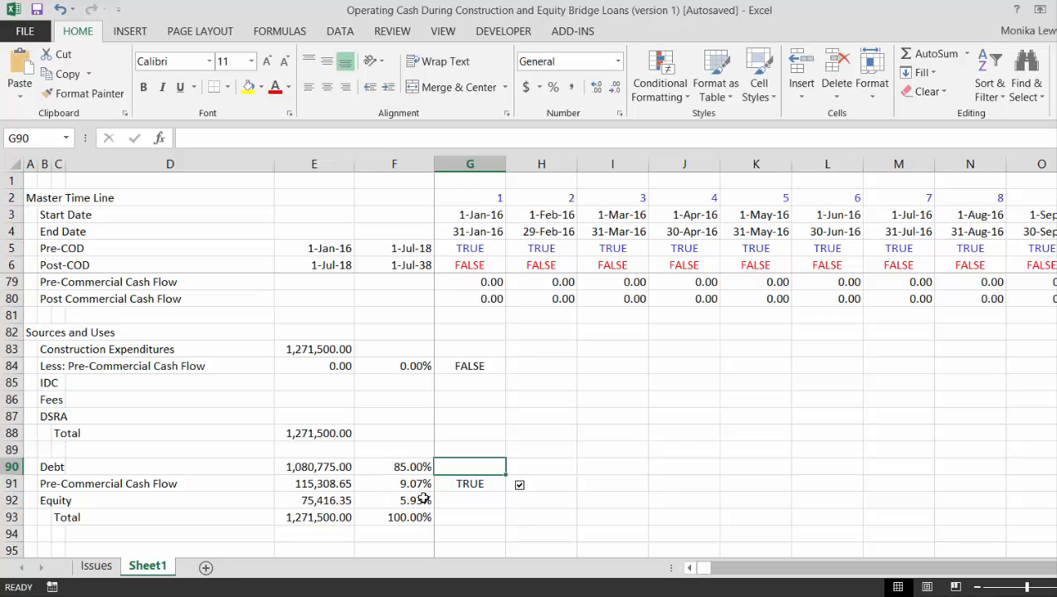
# Switch the Pre-Commercial Cash Flow option off and on twice to compare debt and equity under both treatments.
pyautogui.click(520, 486)
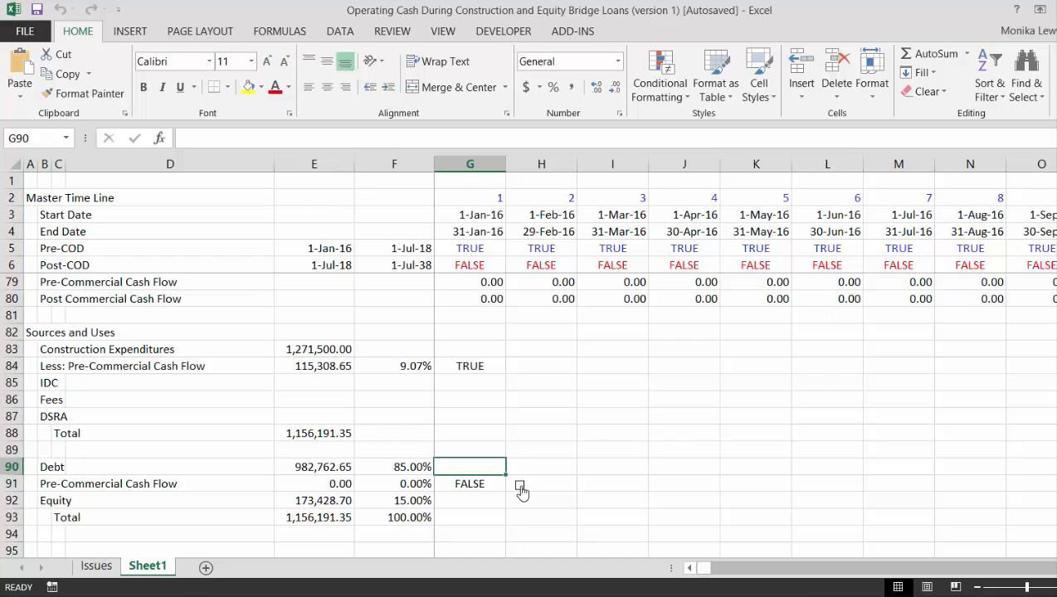
pyautogui.click(519, 486)
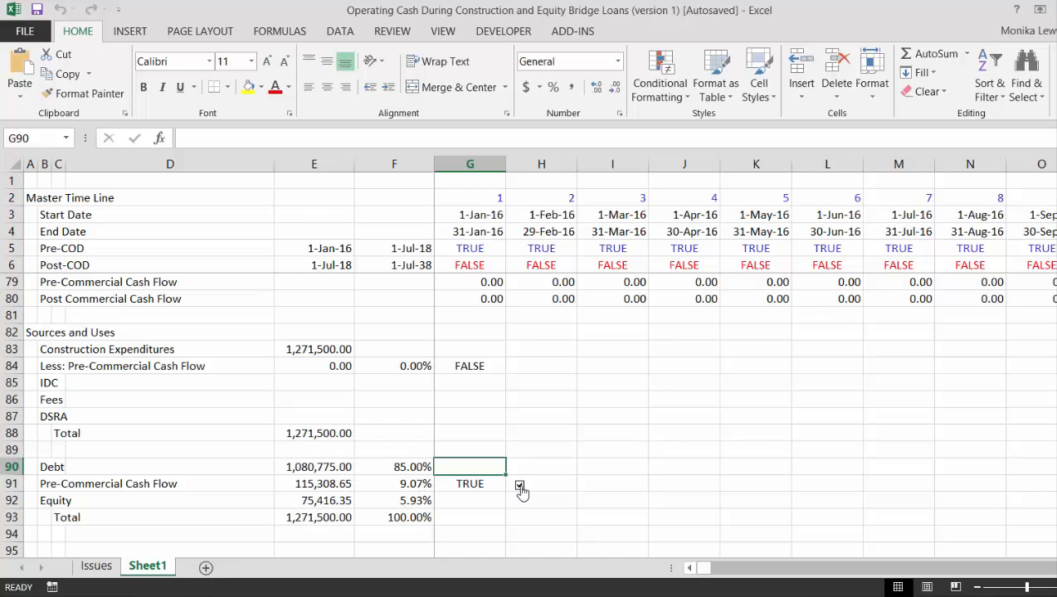
pyautogui.click(519, 486)
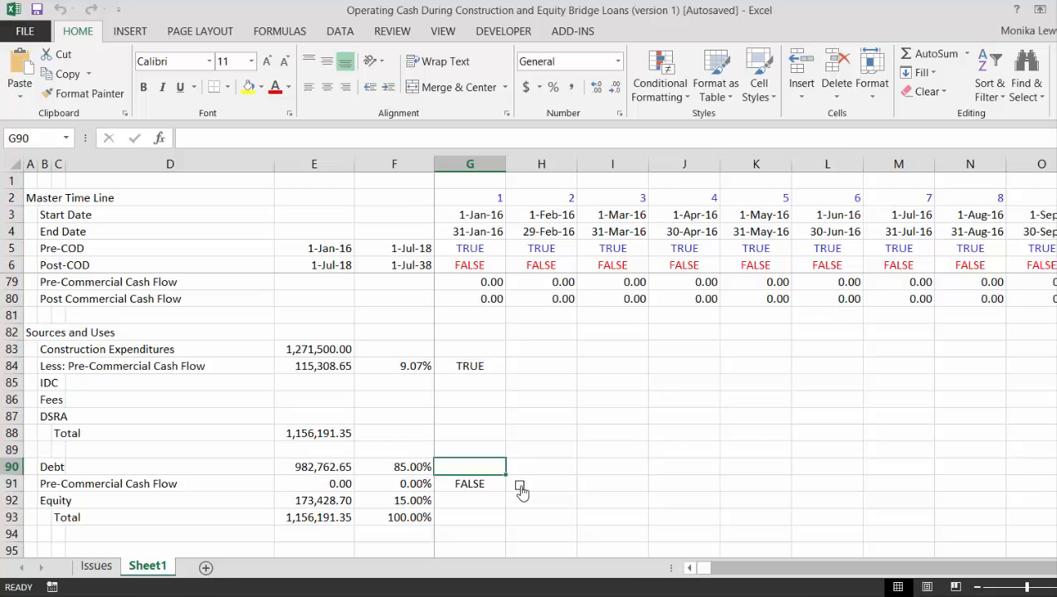
pyautogui.click(519, 486)
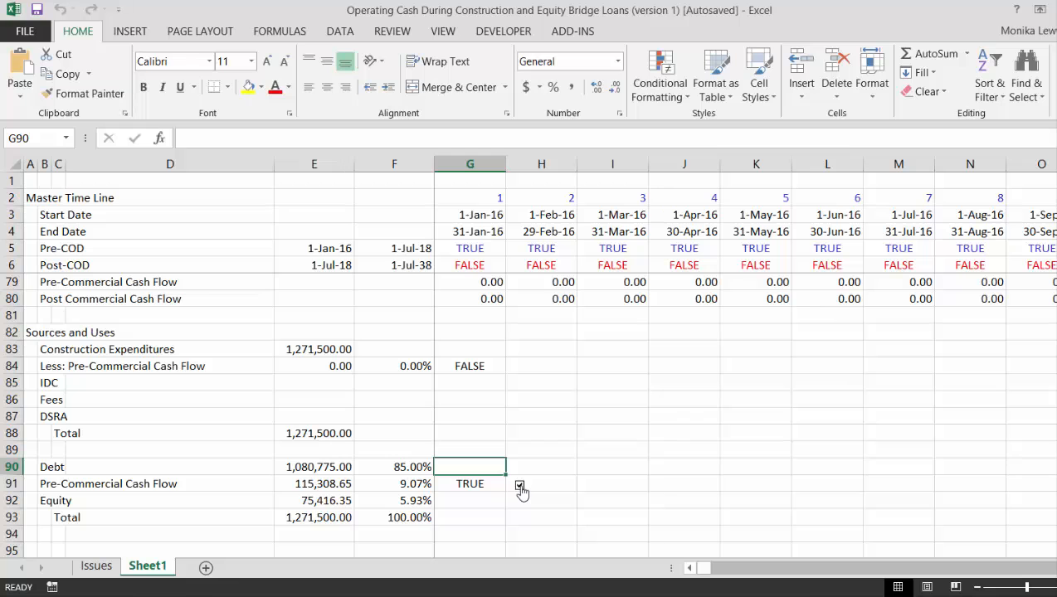
# Set the Senior Loan Debt Percent in E31 to 90%.
pyautogui.press('Up')
pyautogui.press('Up')
pyautogui.press('Up')
pyautogui.press('Up')
pyautogui.press('Up')
pyautogui.press('Up')
pyautogui.press('Up')
pyautogui.press('Up')
pyautogui.press('Up')
pyautogui.press('Up')
pyautogui.press('Up')
pyautogui.press('Up')
pyautogui.press('Up')
pyautogui.press('Up')
pyautogui.press('Up')
pyautogui.press('Up')
pyautogui.press('Up')
pyautogui.press('Up')
pyautogui.press('Up')
pyautogui.press('Up')
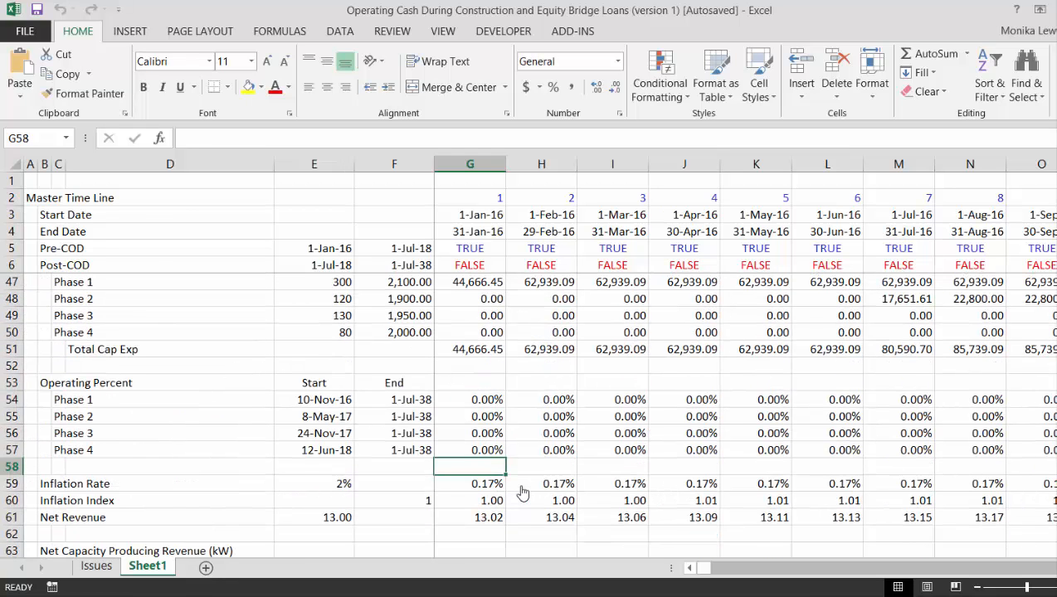
pyautogui.press('Up')
pyautogui.press('Up')
pyautogui.press('Up')
pyautogui.press('Up')
pyautogui.press('Up')
pyautogui.press('Up')
pyautogui.press('Up')
pyautogui.press('Up')
pyautogui.press('Up')
pyautogui.press('Up')
pyautogui.press('Up')
pyautogui.press('Up')
pyautogui.press('Up')
pyautogui.press('Up')
pyautogui.press('Up')
pyautogui.press('Up')
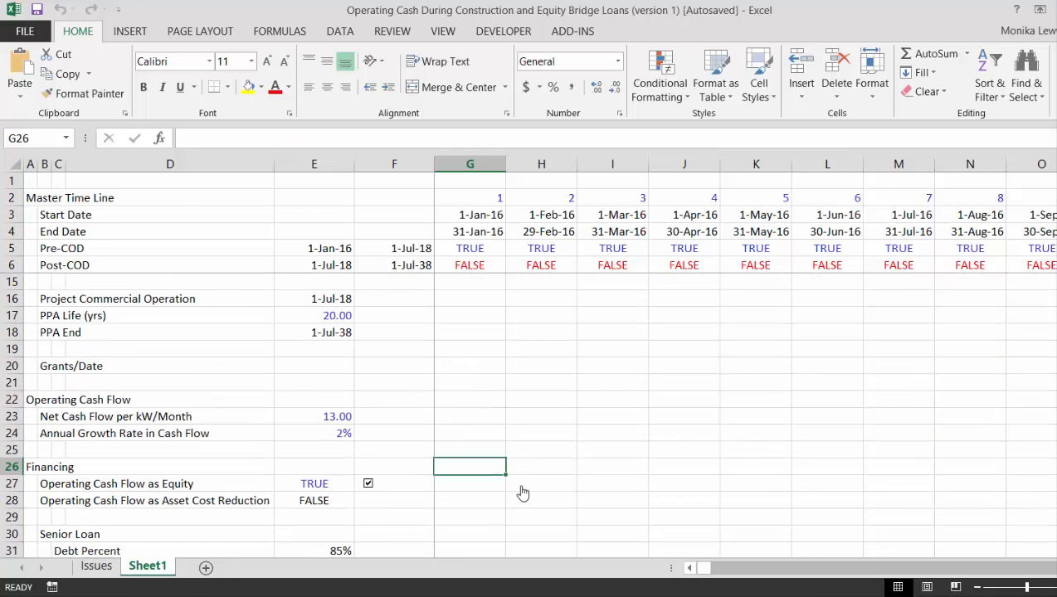
pyautogui.press('Down')
pyautogui.press('Down')
pyautogui.press('Down')
pyautogui.press('Down')
pyautogui.press('Down')
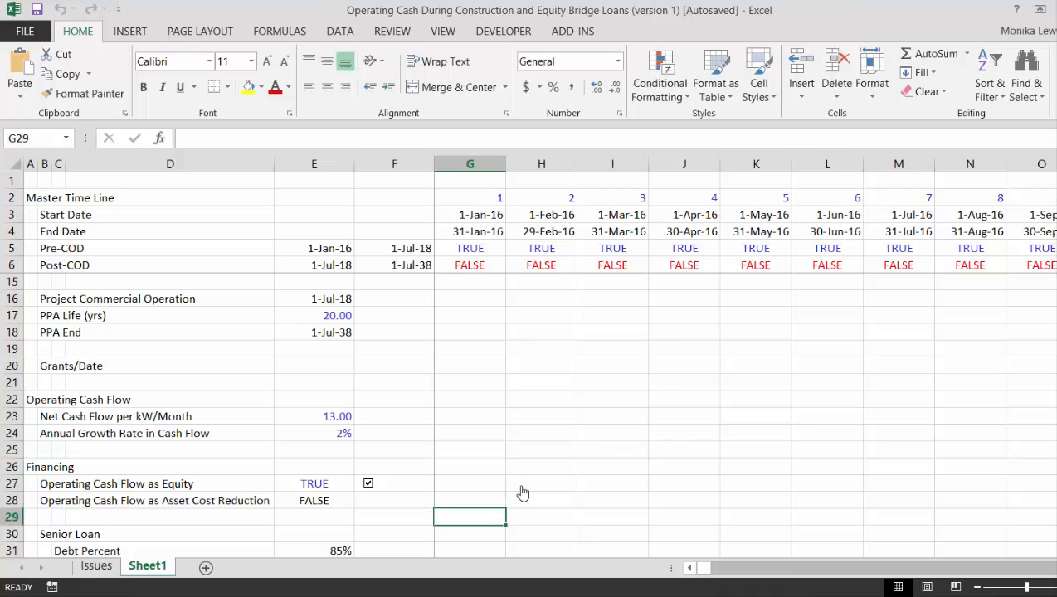
pyautogui.press('Left')
pyautogui.press('Left')
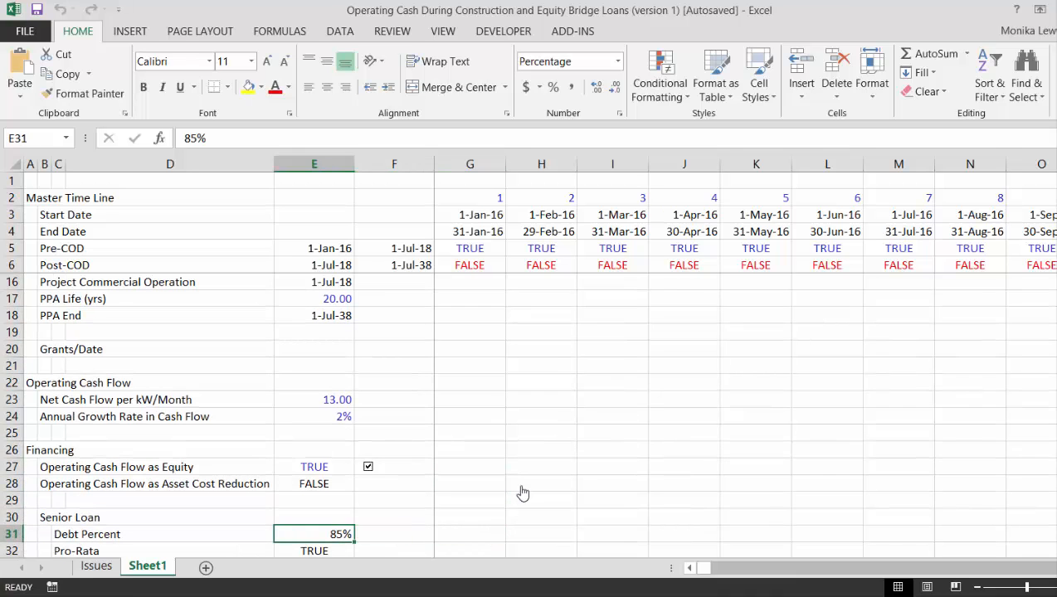
pyautogui.write('90')
pyautogui.press('Return')
# Switch the Pre-Commercial Cash Flow option off and on twice to compare debt and equity in Sources and Uses at 90% debt.
pyautogui.press('Down')
pyautogui.press('Down')
pyautogui.press('Down')
pyautogui.press('Down')
pyautogui.press('Down')
pyautogui.press('Down')
pyautogui.press('Down')
pyautogui.press('Down')
pyautogui.press('Down')
pyautogui.press('Down')
pyautogui.press('Down')
pyautogui.press('Down')
pyautogui.press('Down')
pyautogui.press('Down')
pyautogui.press('Down')
pyautogui.press('Down')
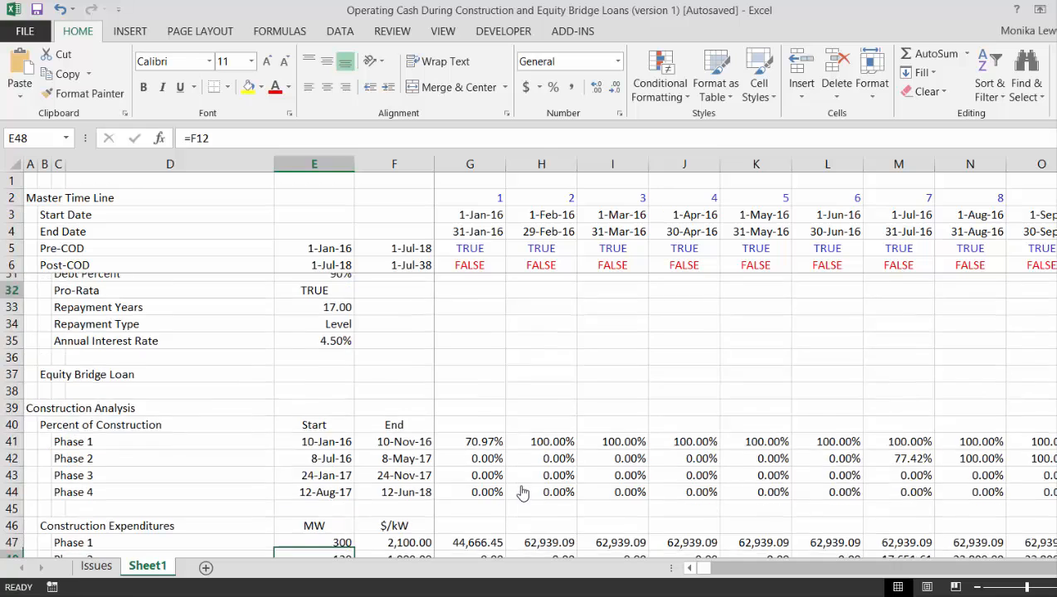
pyautogui.press('Down')
pyautogui.press('Down')
pyautogui.press('Down')
pyautogui.press('Down')
pyautogui.press('Down')
pyautogui.press('Down')
pyautogui.press('Down')
pyautogui.press('Down')
pyautogui.press('Down')
pyautogui.press('Down')
pyautogui.press('Down')
pyautogui.press('Down')
pyautogui.press('Down')
pyautogui.press('Down')
pyautogui.press('Down')
pyautogui.press('Down')
pyautogui.press('Down')
pyautogui.press('Down')
pyautogui.press('Down')
pyautogui.press('Down')
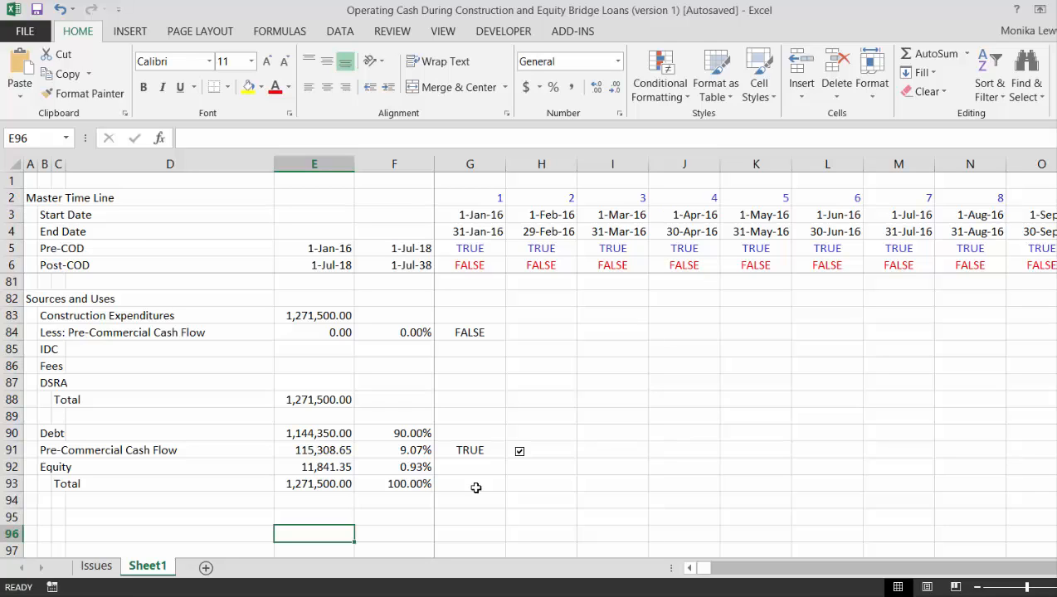
pyautogui.click(520, 453)
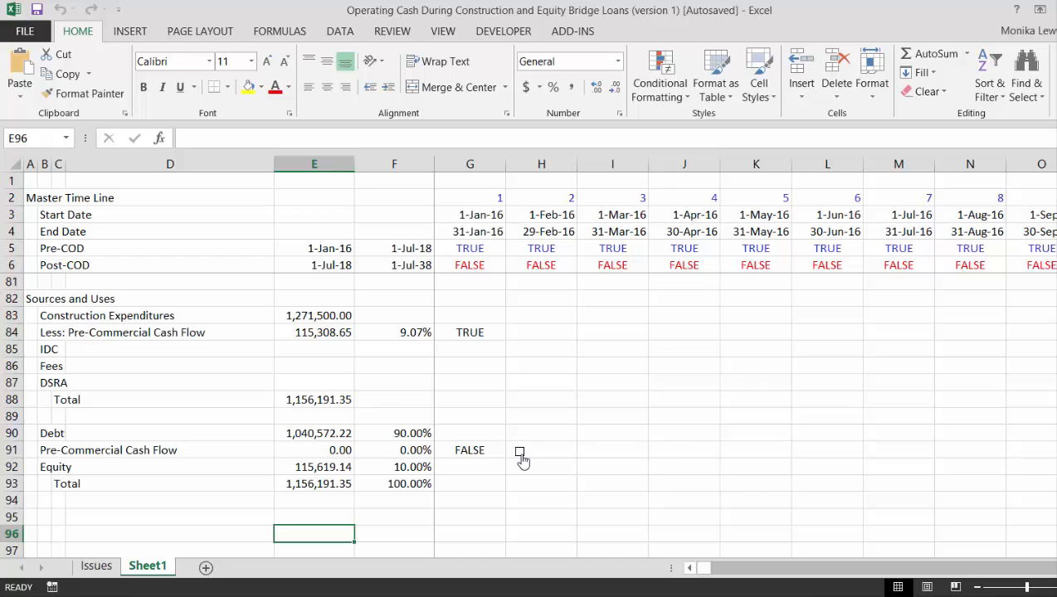
pyautogui.click(519, 452)
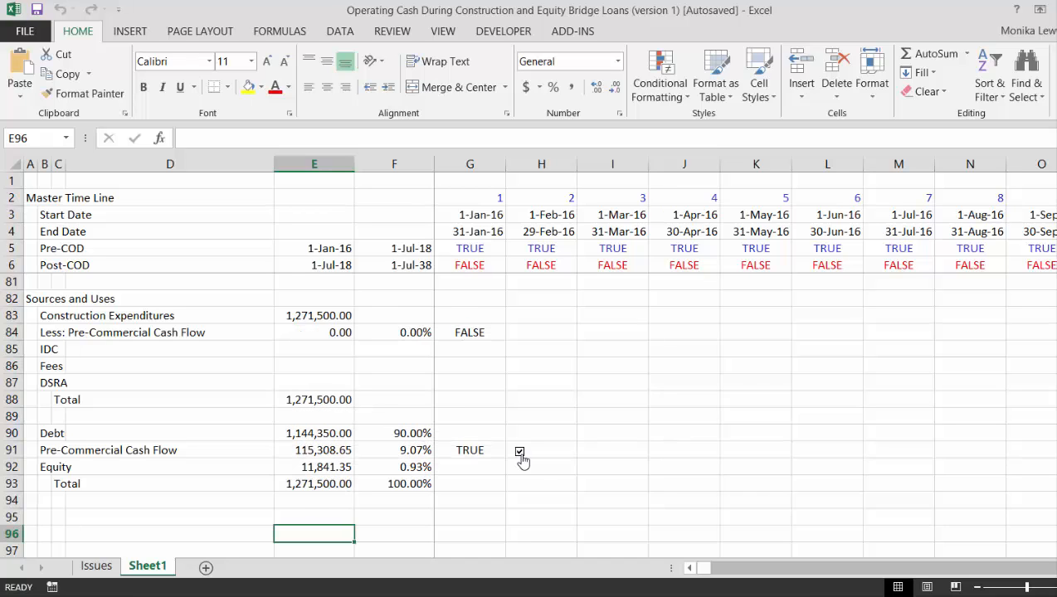
pyautogui.click(519, 453)
pyautogui.click(520, 452)
# Set the Senior Loan Debt Percent in E31 back to 85%.
pyautogui.press('pageup')
pyautogui.press('pageup')
pyautogui.press('pageup')
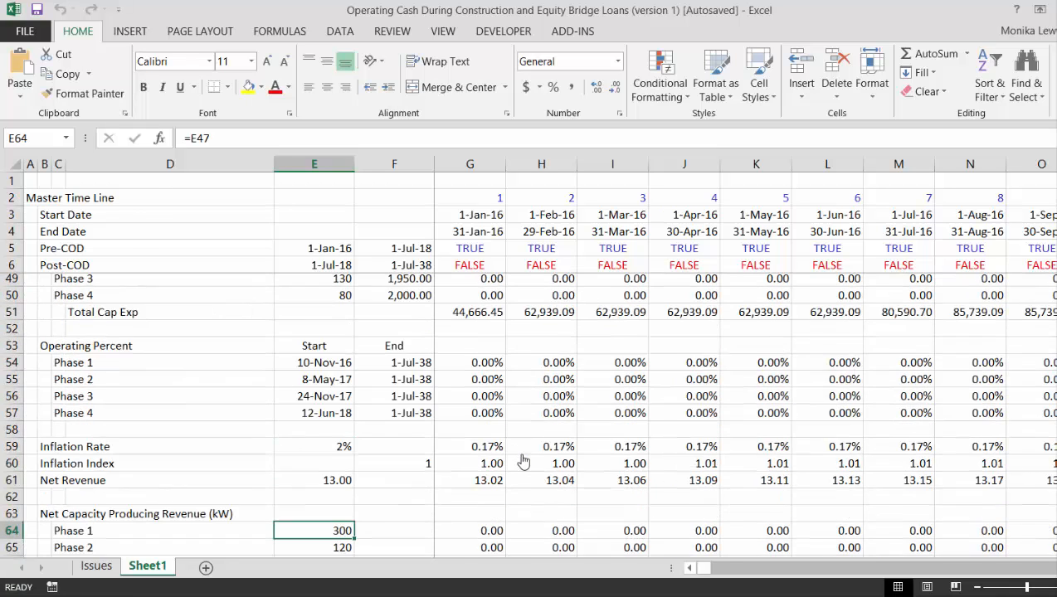
pyautogui.press('pageup')
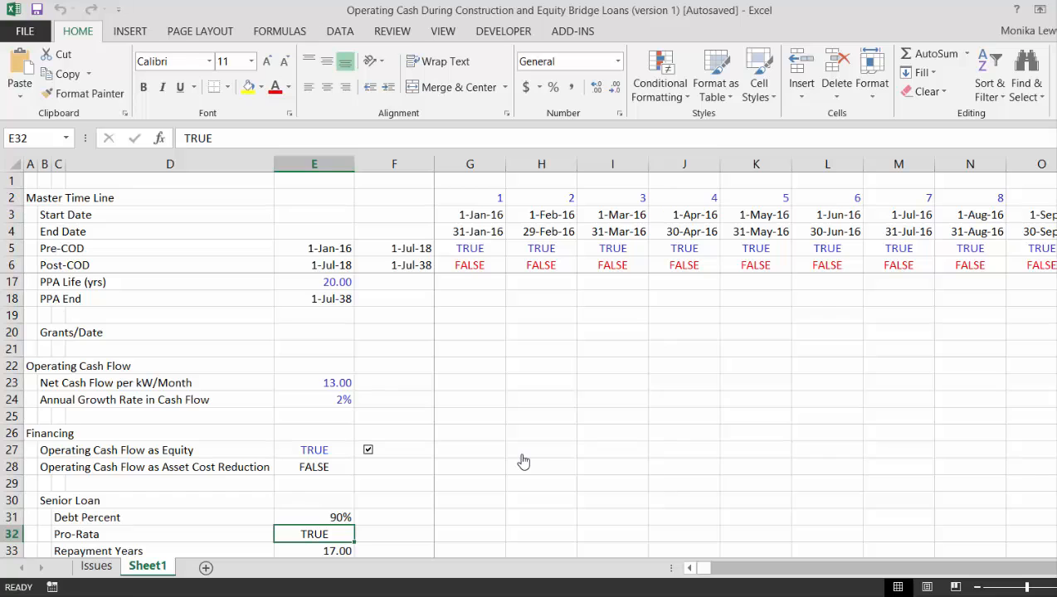
pyautogui.press('Up')
pyautogui.press('Down')
pyautogui.press('Up')
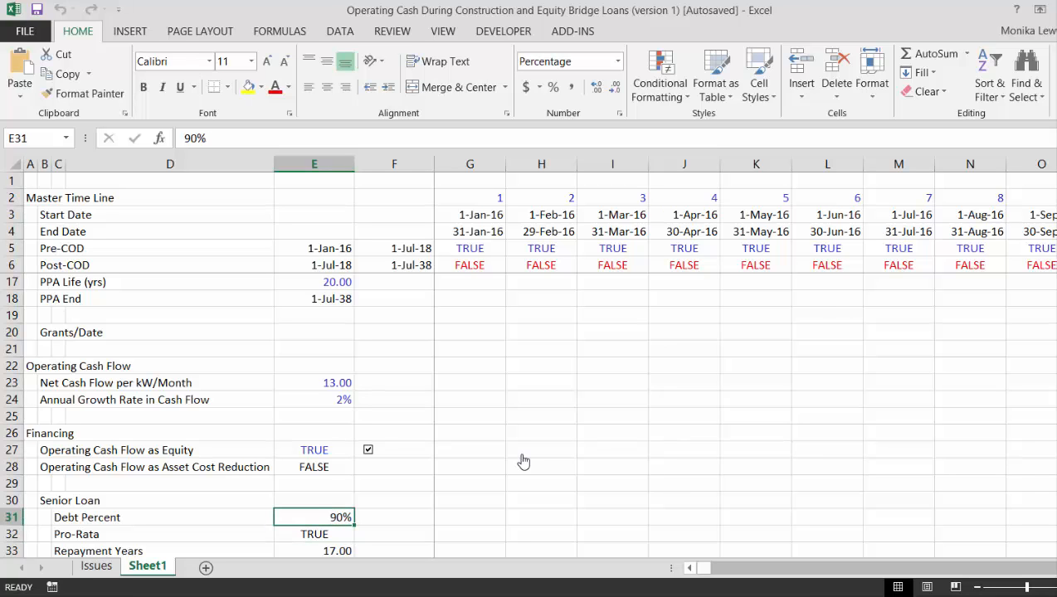
pyautogui.write('85')
pyautogui.press('Return')
# Switch the Pre-Commercial Cash Flow option off and back on once to compare the Sources and Uses amounts at 85% debt.
pyautogui.press('Down')
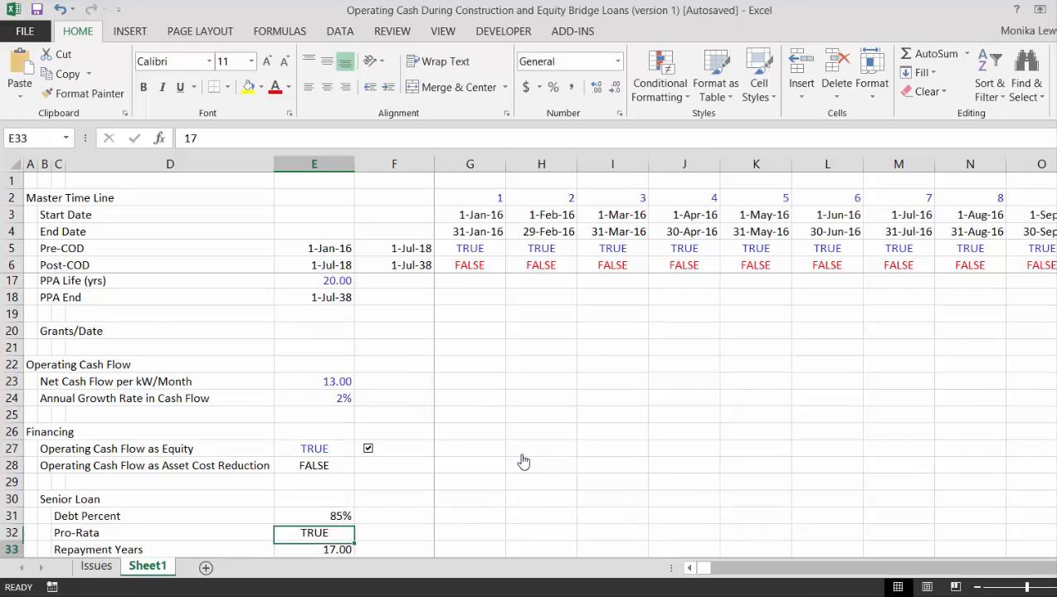
pyautogui.press('Down')
pyautogui.press('Down')
pyautogui.press('Down')
pyautogui.press('Down')
pyautogui.press('Down')
pyautogui.press('Down')
pyautogui.press('Down')
pyautogui.press('Down')
pyautogui.press('Down')
pyautogui.press('Down')
pyautogui.press('Down')
pyautogui.press('Down')
pyautogui.press('Down')
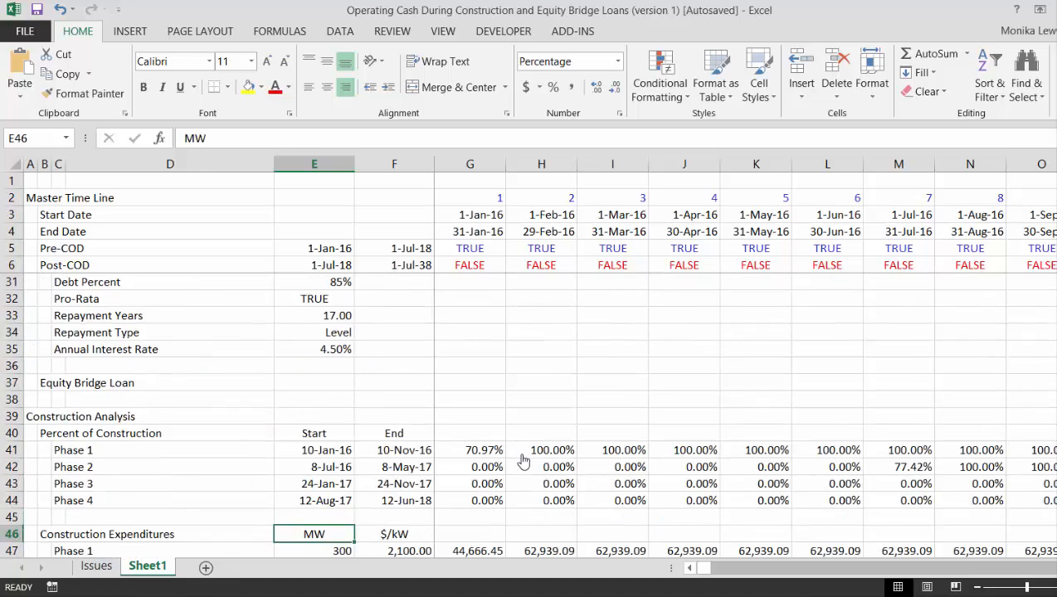
pyautogui.press('Down')
pyautogui.press('Down')
pyautogui.press('Down')
pyautogui.press('Down')
pyautogui.press('Down')
pyautogui.press('Down')
pyautogui.press('Down')
pyautogui.press('Down')
pyautogui.press('Down')
pyautogui.press('Down')
pyautogui.press('Down')
pyautogui.press('Down')
pyautogui.press('Down')
pyautogui.press('Down')
pyautogui.press('Down')
pyautogui.press('Down')
pyautogui.press('Down')
pyautogui.press('Down')
pyautogui.press('Down')
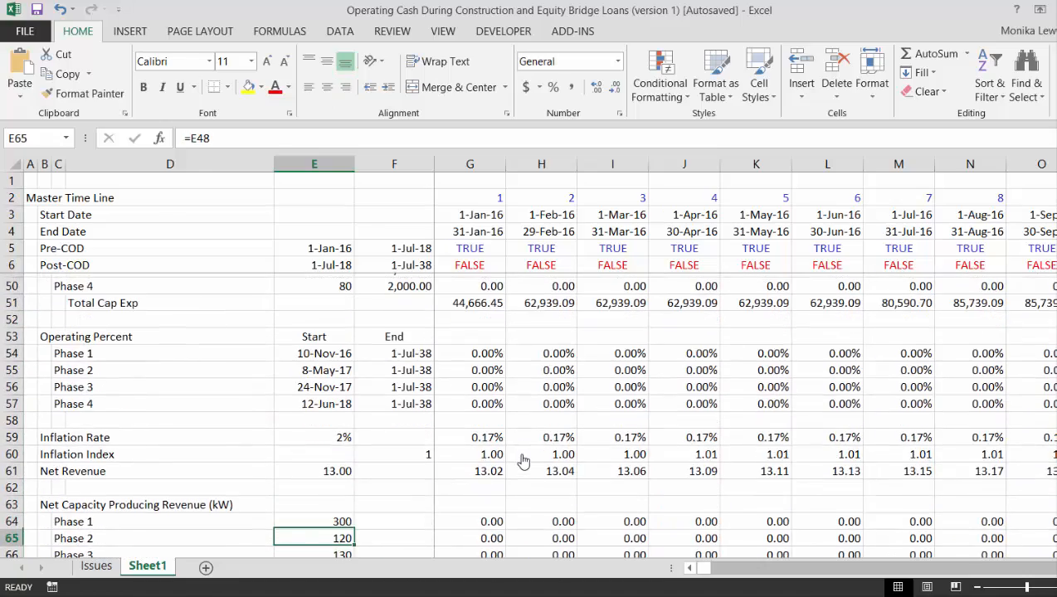
pyautogui.press('Down')
pyautogui.press('Down')
pyautogui.press('Down')
pyautogui.press('Down')
pyautogui.press('Down')
pyautogui.press('Down')
pyautogui.press('Down')
pyautogui.press('Down')
pyautogui.press('Down')
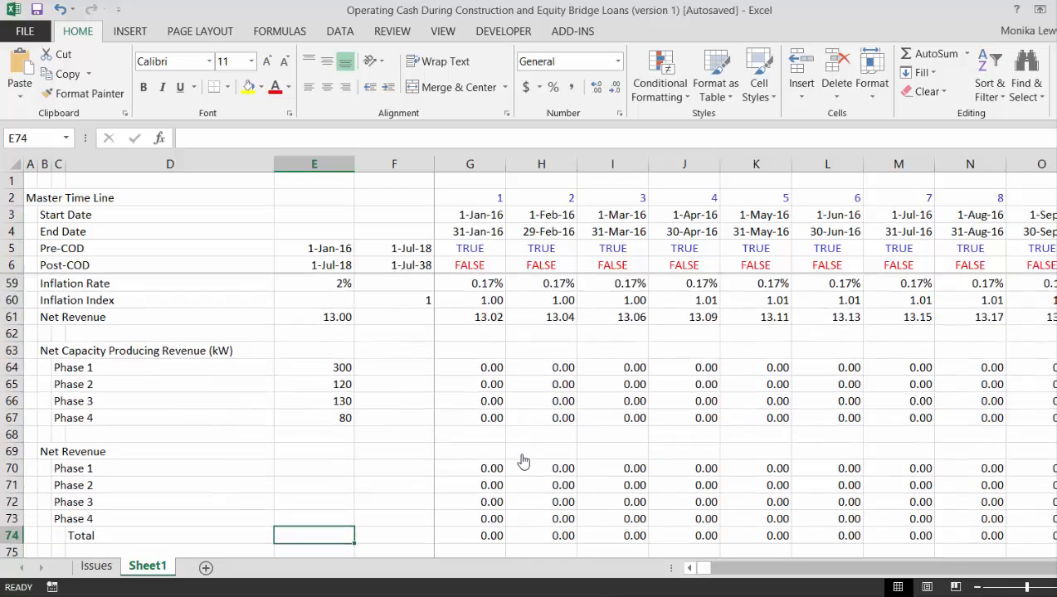
pyautogui.press('Down')
pyautogui.press('Down')
pyautogui.press('Down')
pyautogui.press('Down')
pyautogui.press('Down')
pyautogui.press('Down')
pyautogui.press('Down')
pyautogui.press('Down')
pyautogui.press('Down')
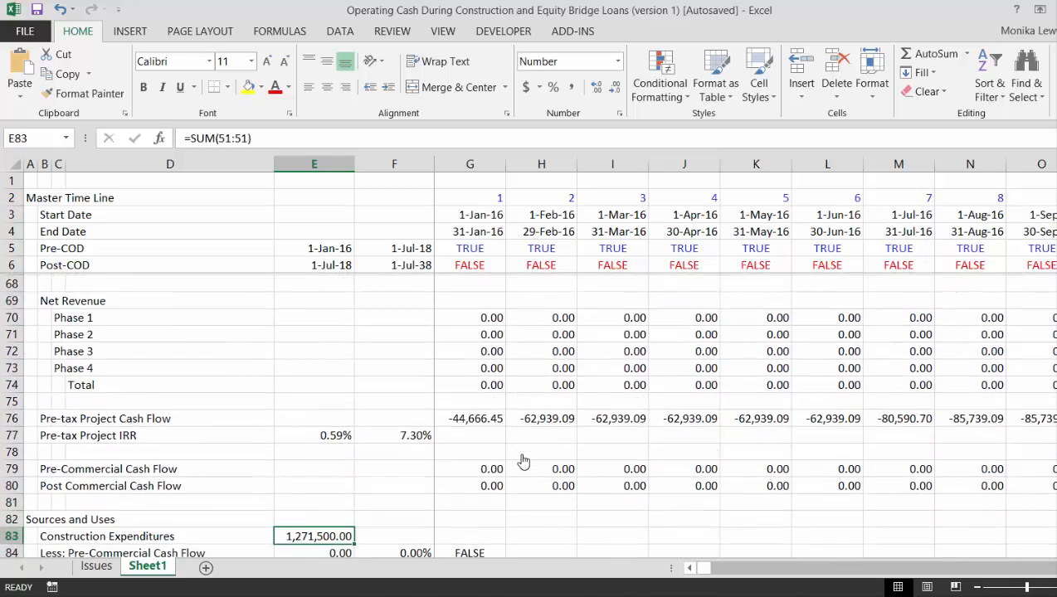
pyautogui.press('Down')
pyautogui.press('Down')
pyautogui.press('Down')
pyautogui.press('Down')
pyautogui.press('Down')
pyautogui.press('Down')
pyautogui.press('Down')
pyautogui.press('Down')
pyautogui.press('Down')
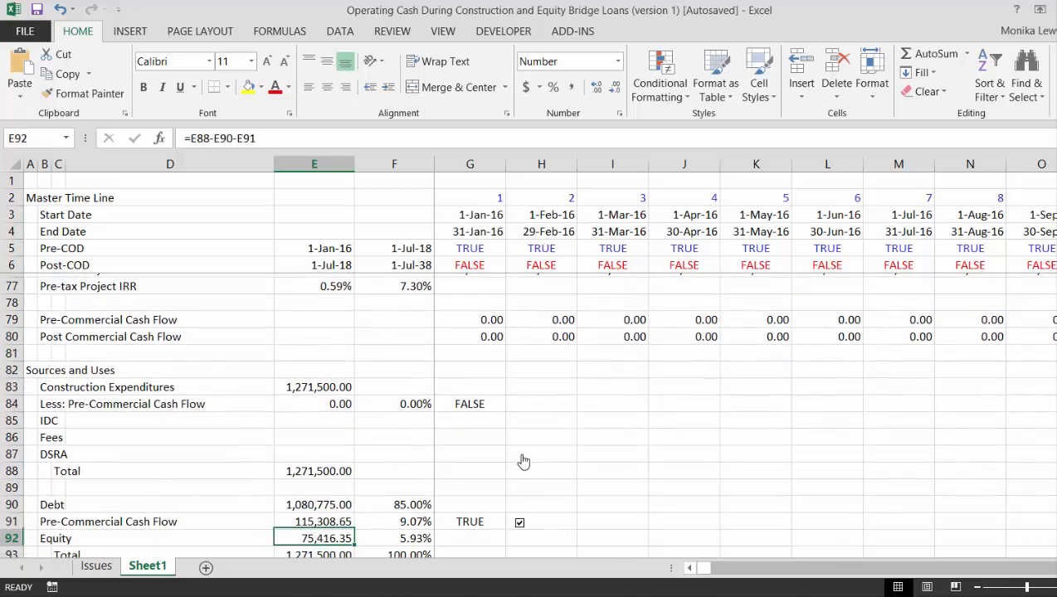
pyautogui.press('Down')
pyautogui.press('Down')
pyautogui.press('Down')
pyautogui.press('Down')
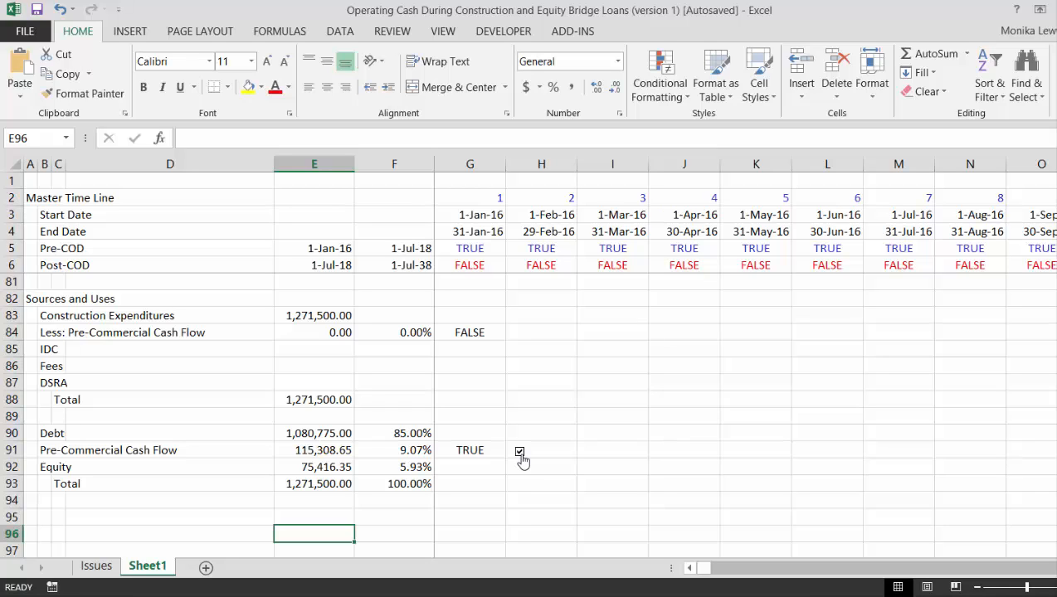
pyautogui.click(520, 452)
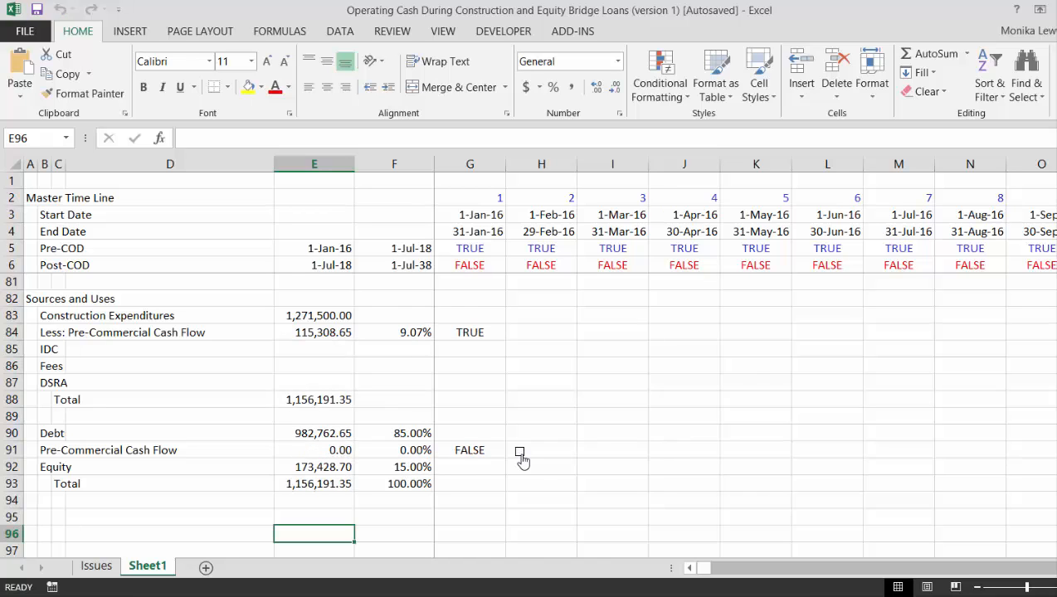
pyautogui.click(520, 452)
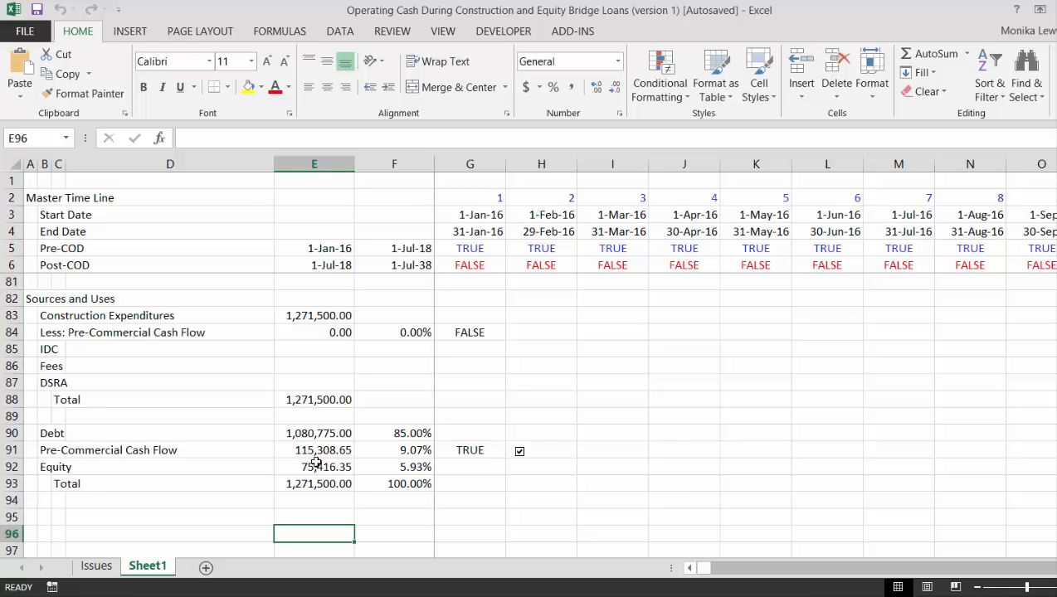
# Add the heading "Debt Schedule" in A96, below the Sources and Uses table.
pyautogui.scroll(-1, 316, 462)
pyautogui.press('Left')
pyautogui.press('Left')
pyautogui.press('Left')
pyautogui.press('Left')
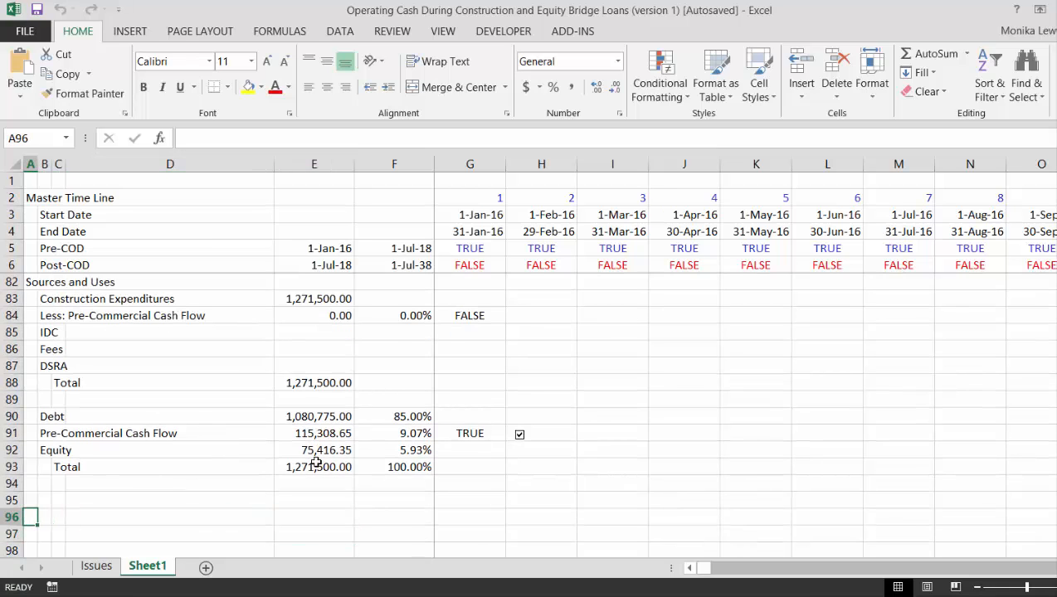
pyautogui.write('Debt ')
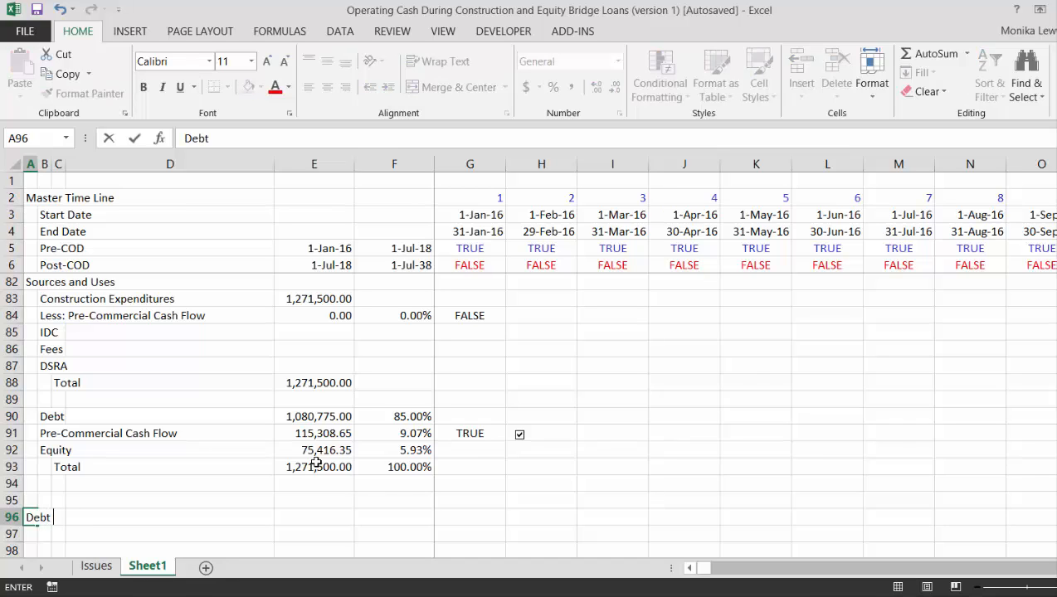
pyautogui.write('Schdu')
pyautogui.press('BackSpace')
pyautogui.write('edule')
pyautogui.press('Return')
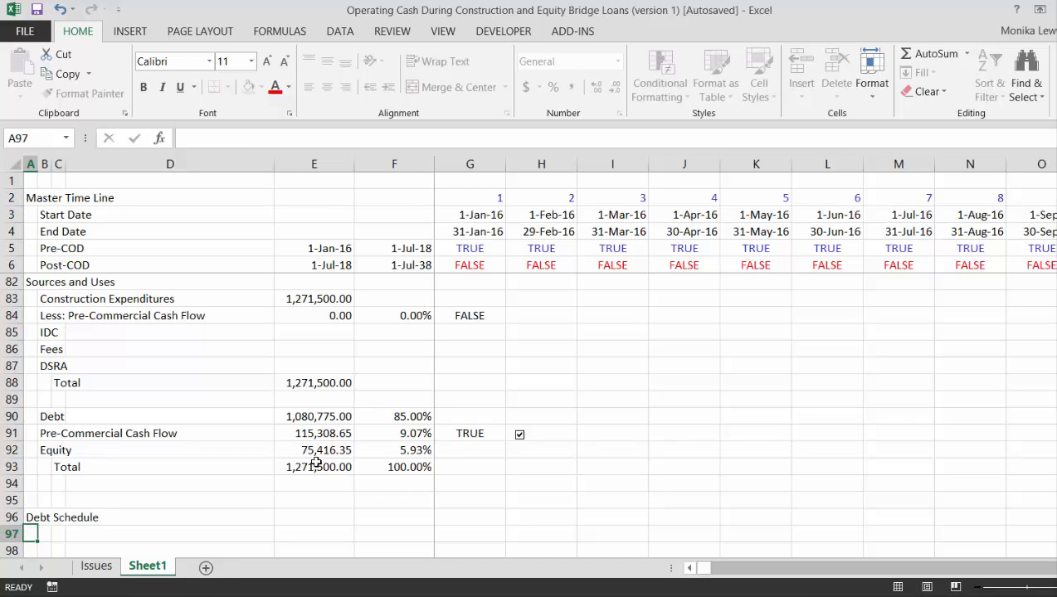
# Label the first two Debt Schedule lines "Opening Balance" in B97 and "Add: Draws" in B98.
pyautogui.press('Right')
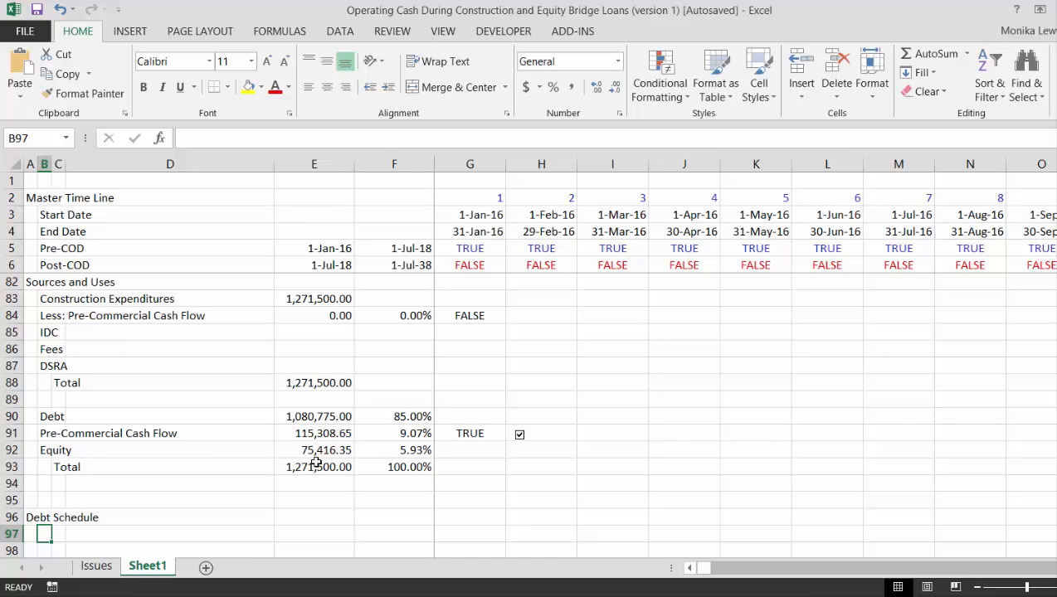
pyautogui.write('Opening ')
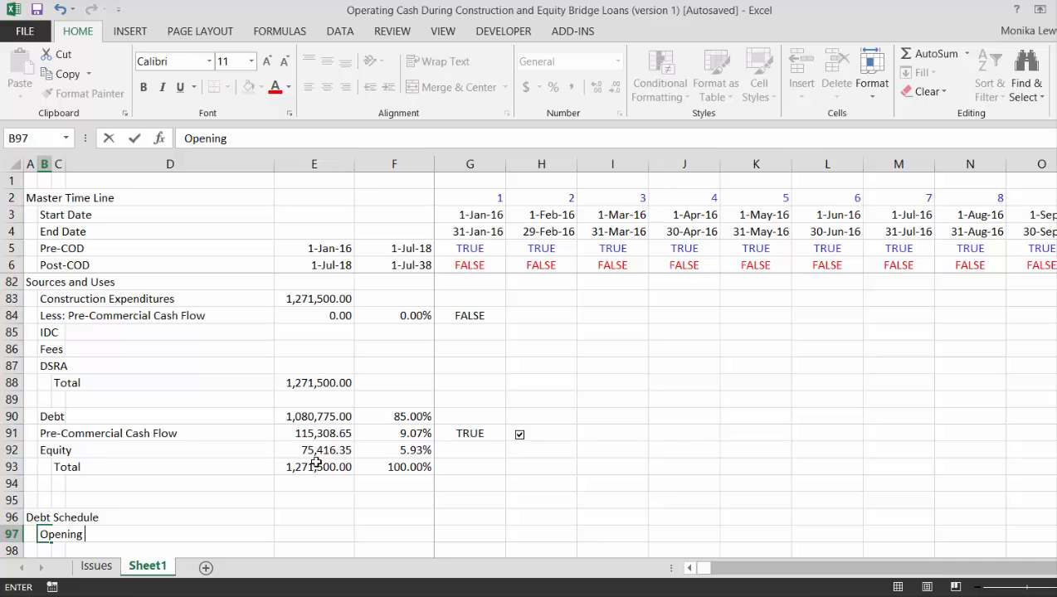
pyautogui.write('Balance')
pyautogui.press('Return')
pyautogui.press('Return')
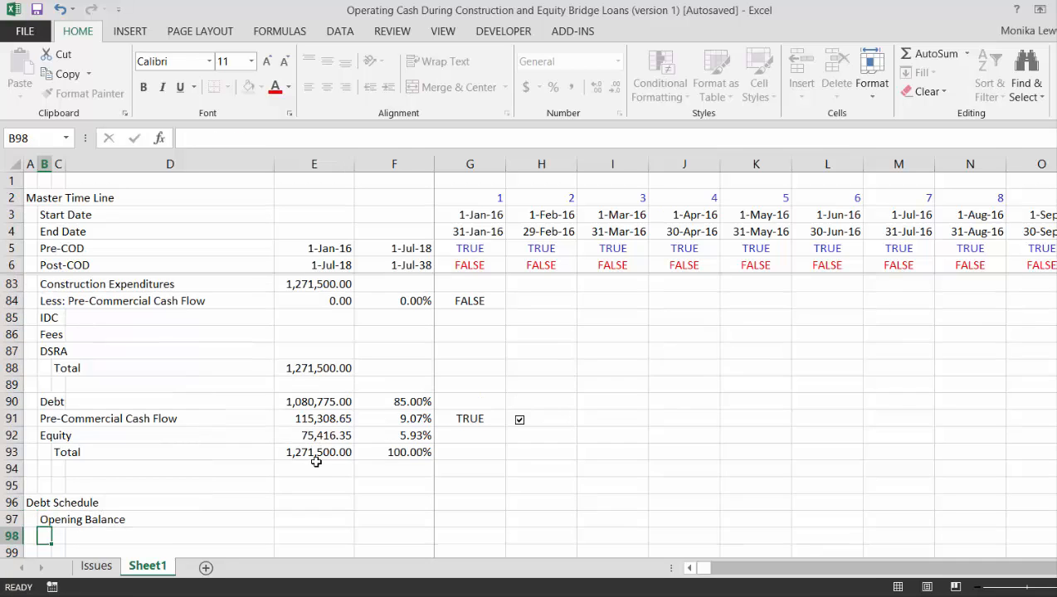
pyautogui.press('Return')
pyautogui.press('Up')
pyautogui.press('Up')
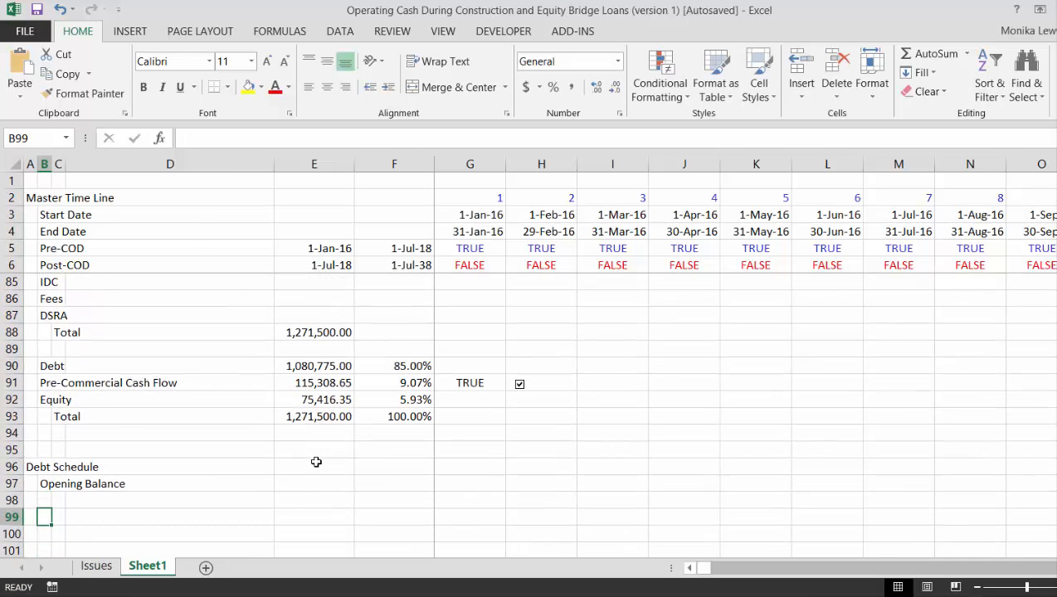
pyautogui.write('Add')
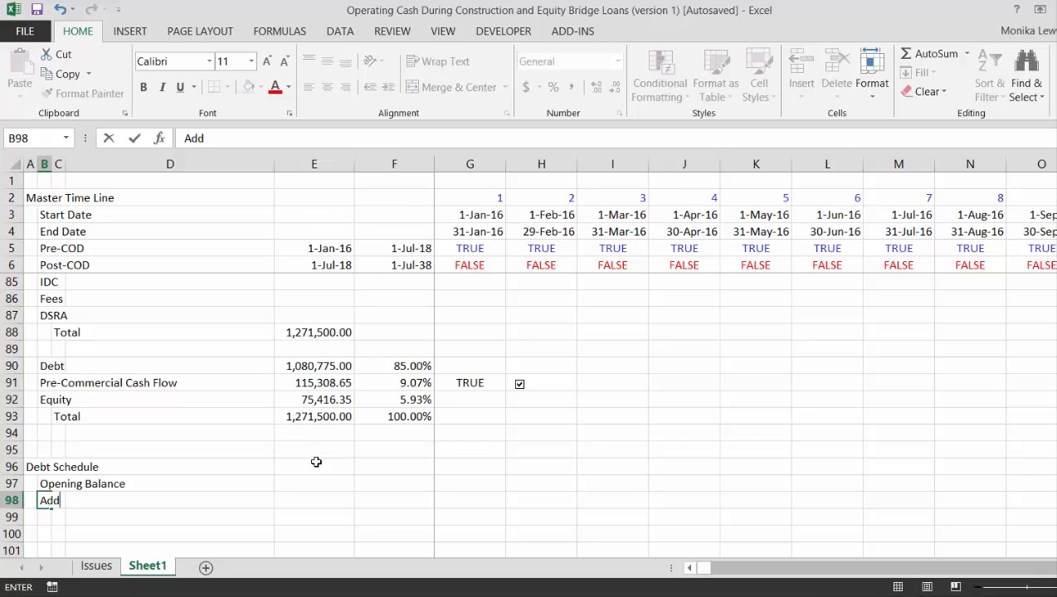
pyautogui.write(': D')
pyautogui.write('rasw')
pyautogui.press('Return')
# Label the remaining Debt Schedule lines "Less: Repayments" in B99 and "Closing Balance" in B100.
pyautogui.write('Less')
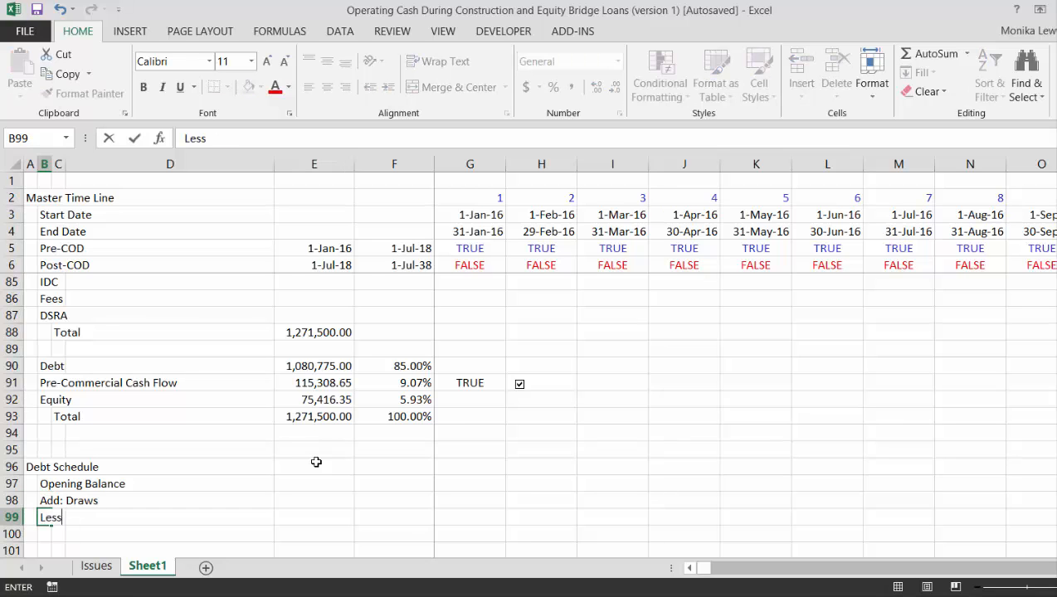
pyautogui.write(': REpayments')
pyautogui.press('Return')
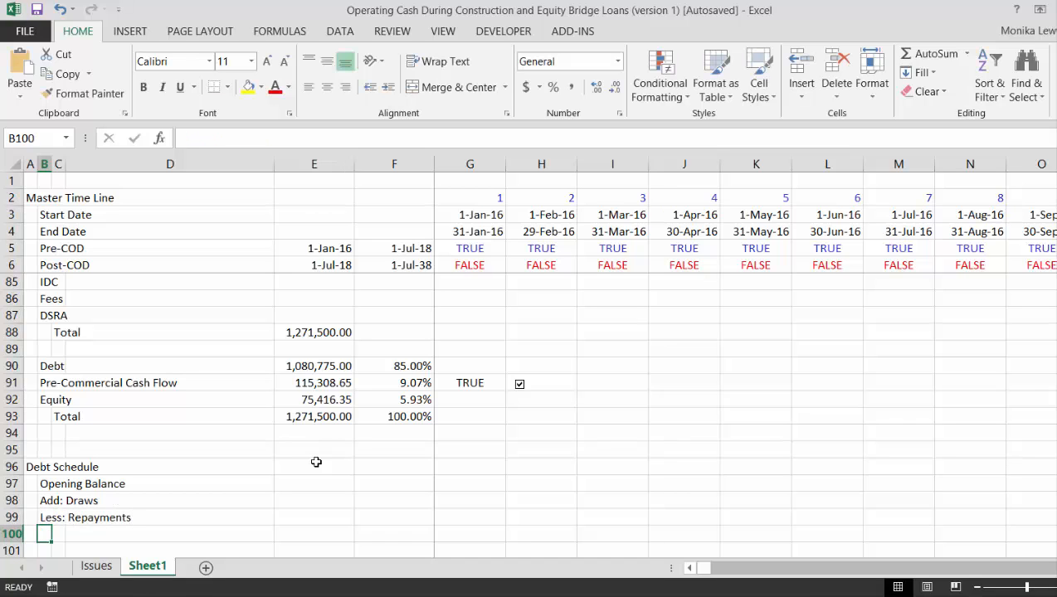
pyautogui.write('Clos')
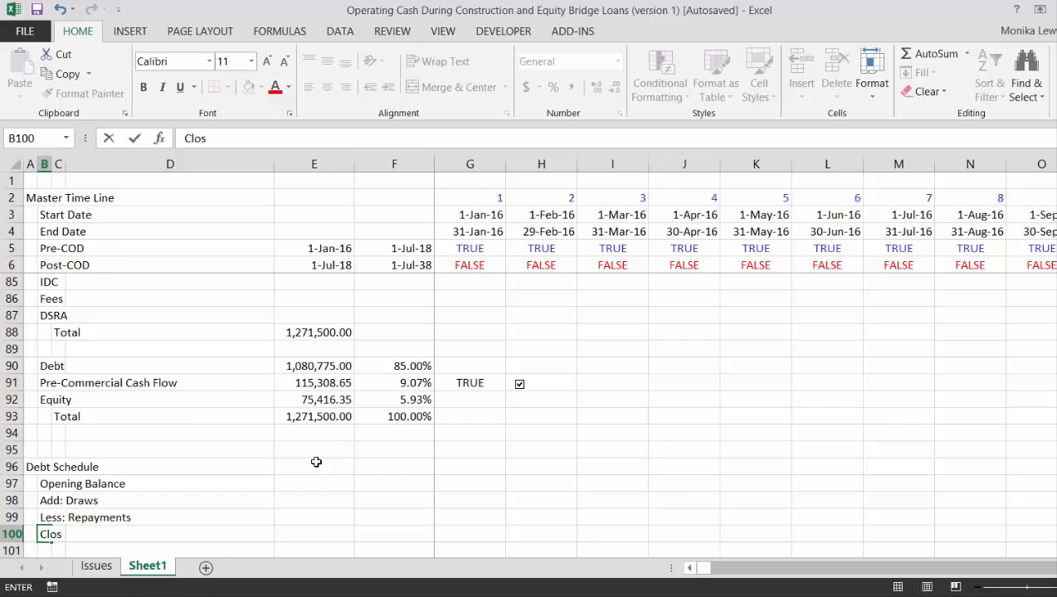
pyautogui.write('ing Balance')
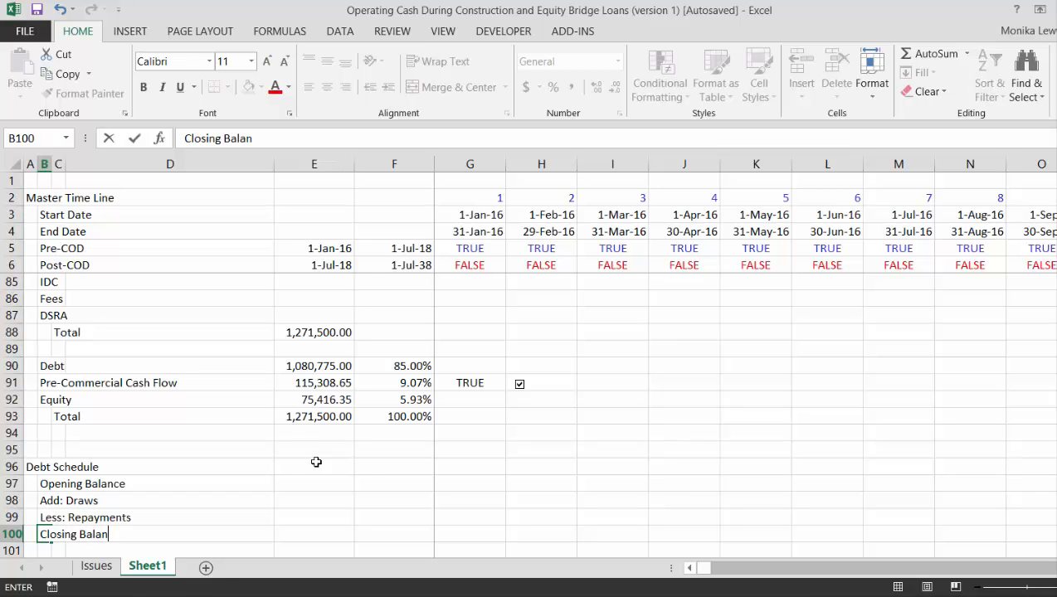
pyautogui.hotkey('ctrl', 'Return')
# Insert two blank rows above the Debt Schedule heading in row 96.
pyautogui.scroll(-1, 316, 462)
pyautogui.press('Up')
pyautogui.press('Up')
pyautogui.press('Up')
pyautogui.press('Up')
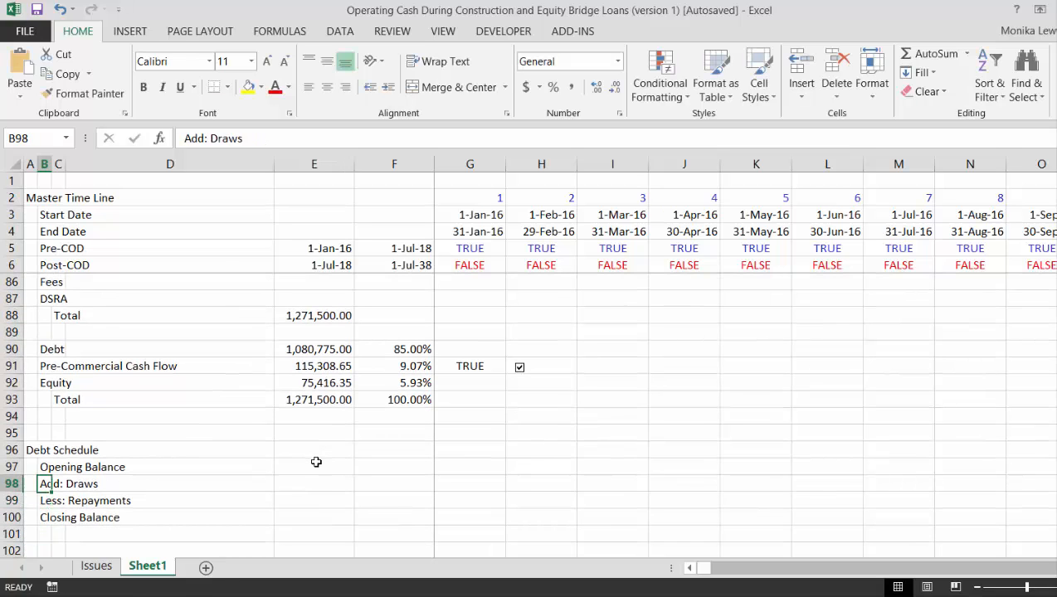
pyautogui.press('Left')
pyautogui.hotkey('shift', 'space')
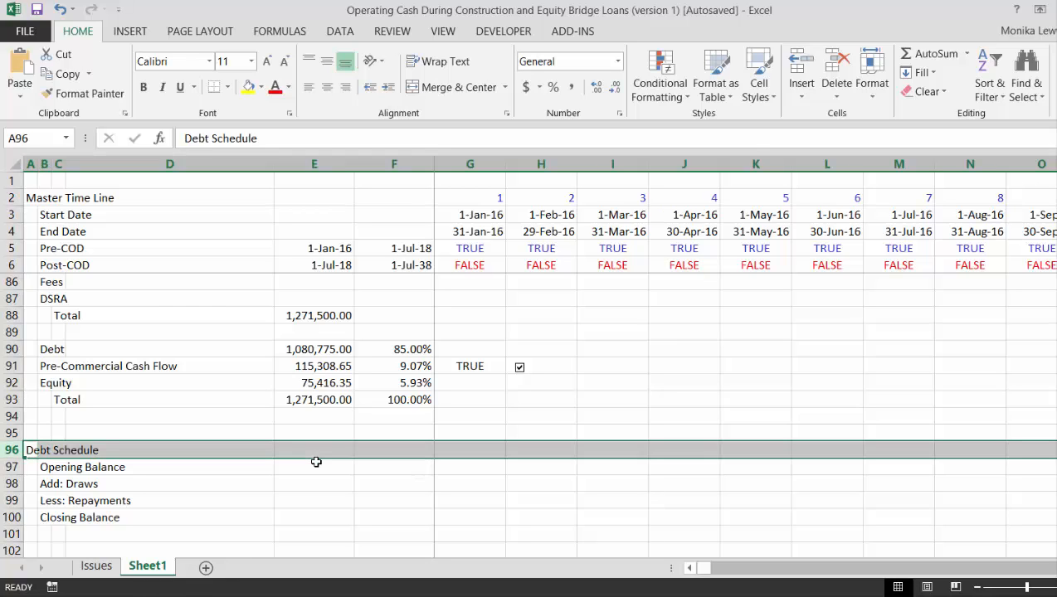
pyautogui.press('Down')
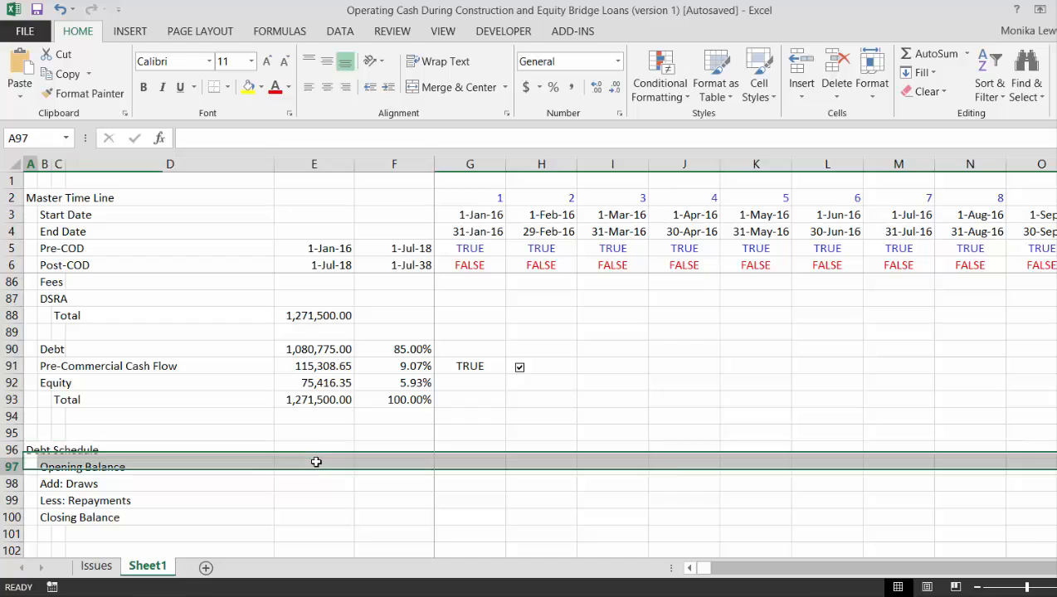
pyautogui.press('Down')
pyautogui.press('Down')
pyautogui.press('Right')
pyautogui.press('Up')
pyautogui.press('Up')
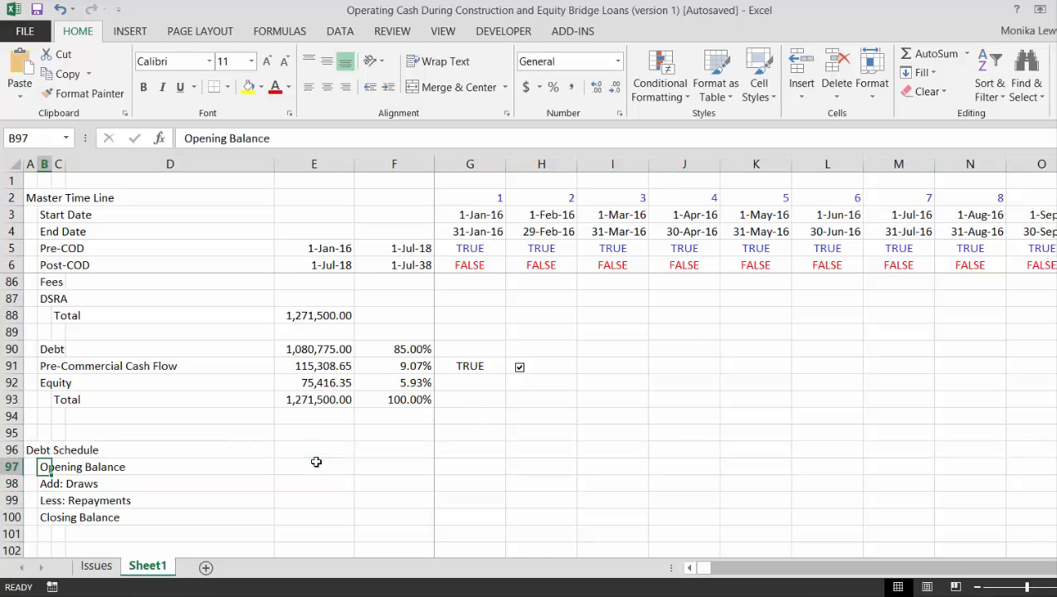
pyautogui.press('Up')
pyautogui.press('Left')
pyautogui.hotkey('shift', 'space')
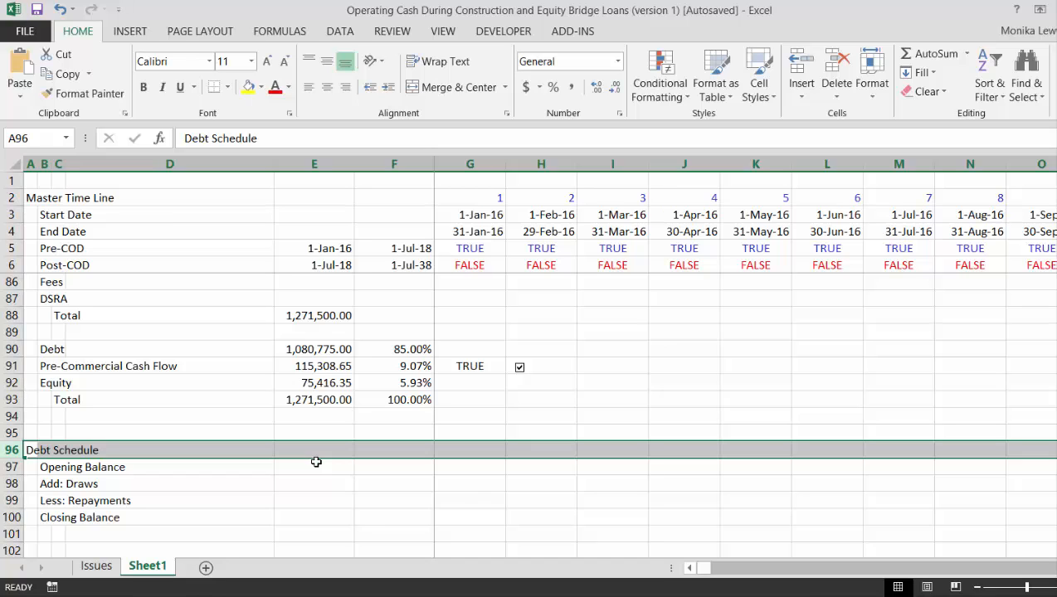
pyautogui.hotkey('ctrl', 'shift', '+')
pyautogui.hotkey('ctrl', 'shift', '+')
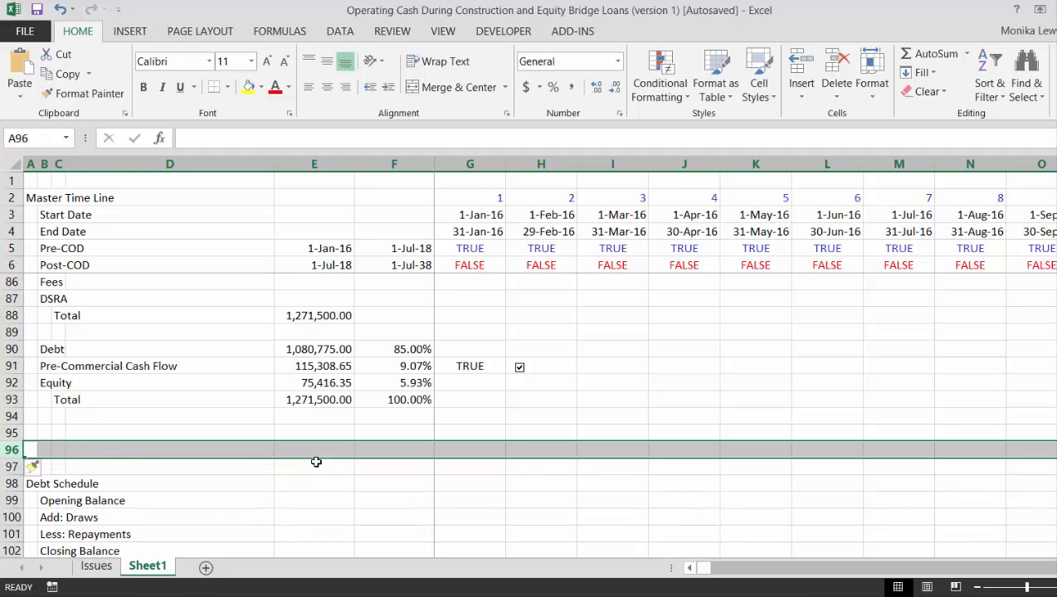
# Enter the label "Percent of Construction" in B96.
pyautogui.press('Left')
pyautogui.press('Right')
pyautogui.press('Left')
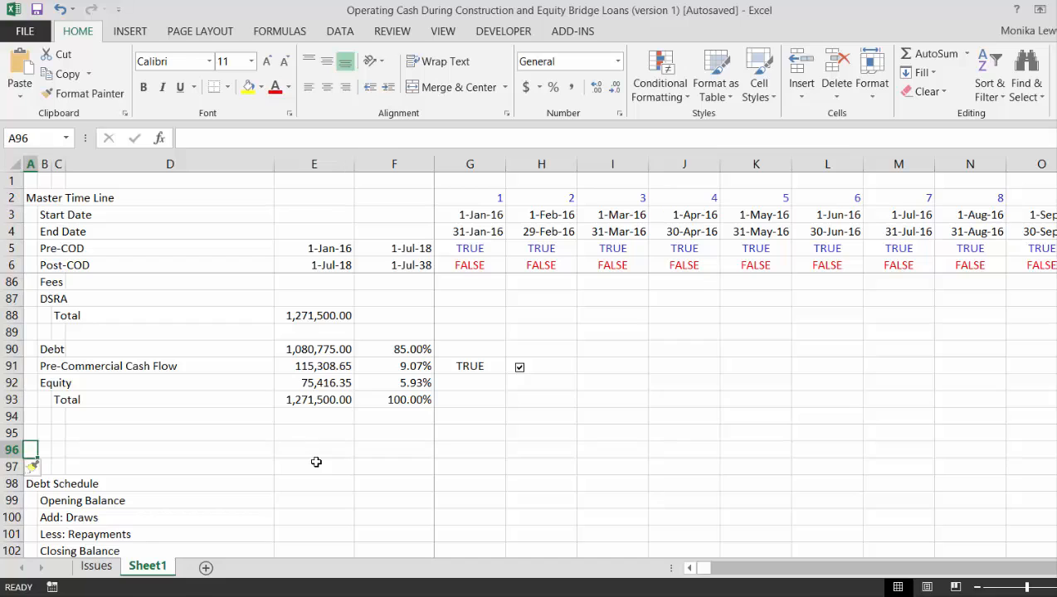
pyautogui.press('Right')
pyautogui.write('Perc')
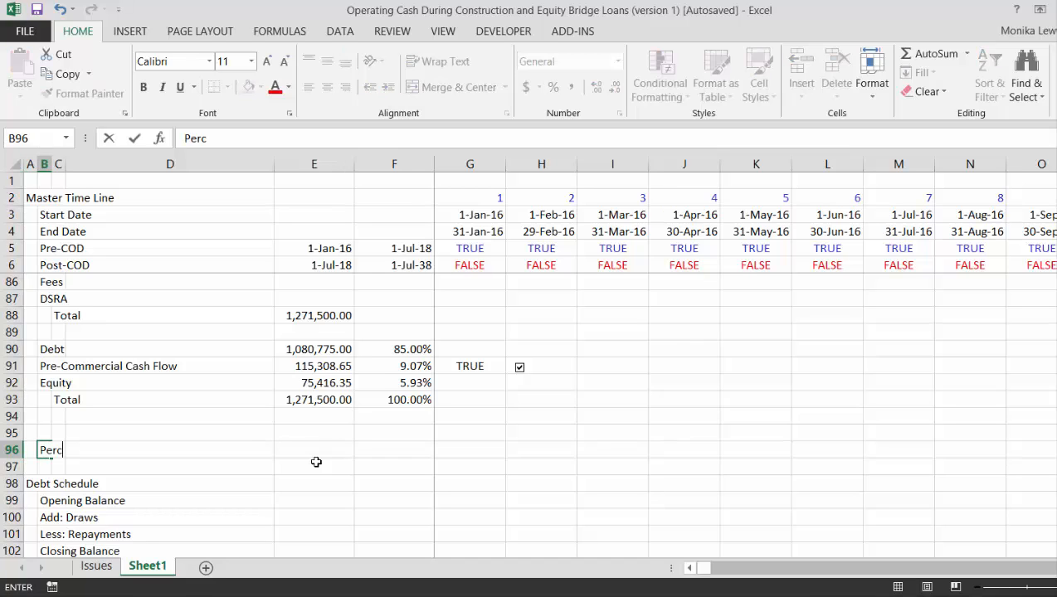
pyautogui.write('ent of Constructin')
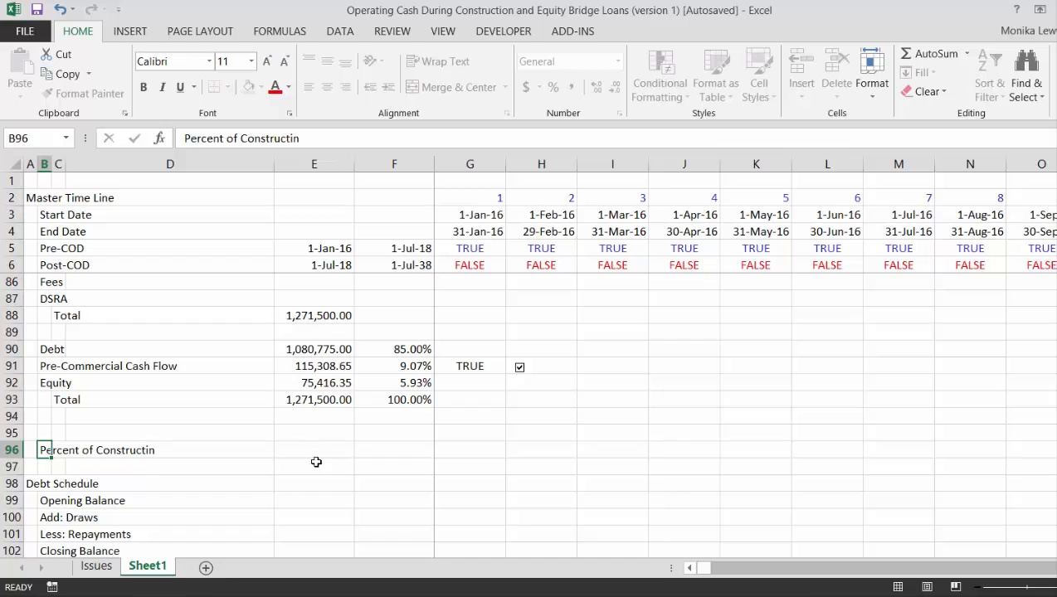
pyautogui.press('Return')
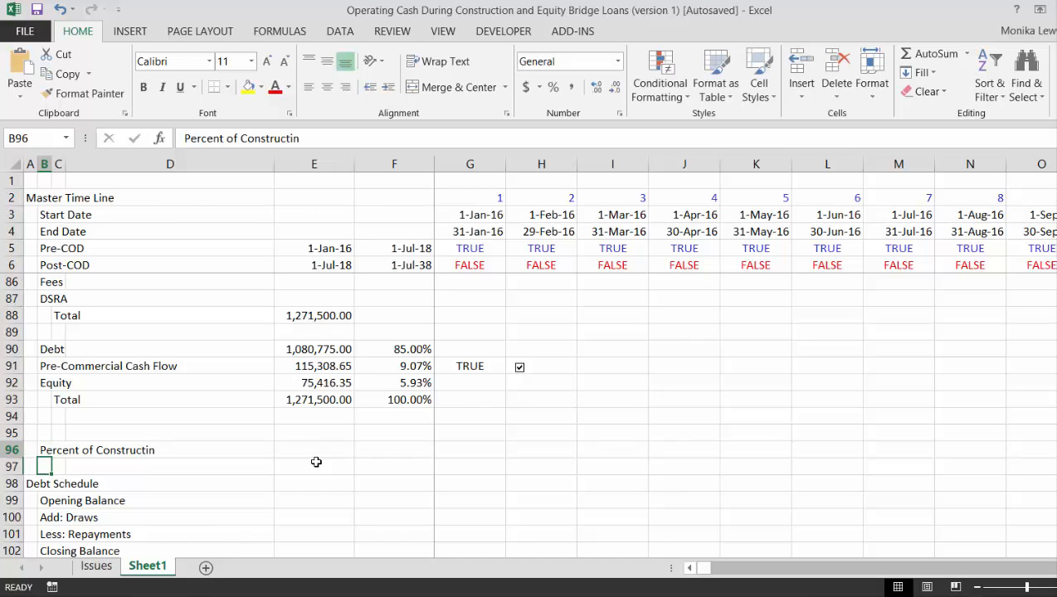
pyautogui.press('Up')
pyautogui.press('F2')
pyautogui.press('BackSpace')
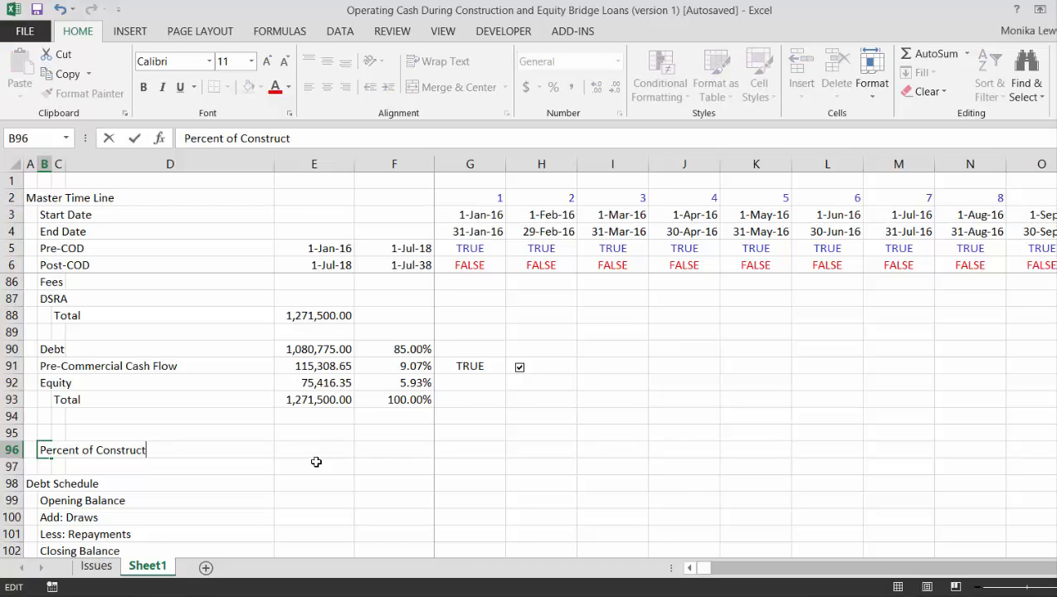
pyautogui.write('ion')
pyautogui.press('Return')
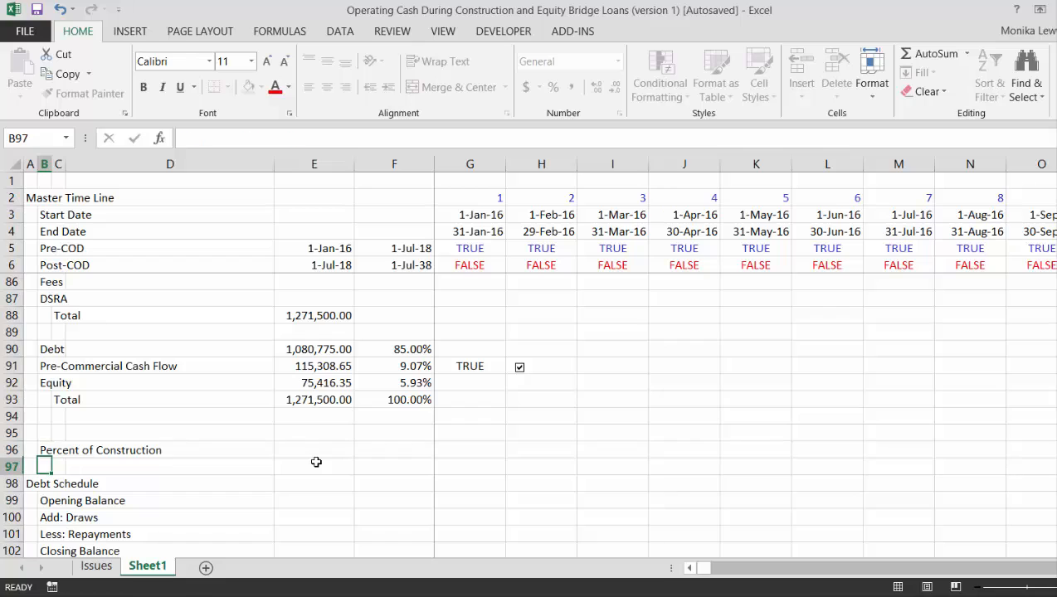
# Insert a row at row 97 and label it "Debt Draws" in column B.
pyautogui.hotkey('shift', 'space')
pyautogui.hotkey('ctrl', 'shift', '+')
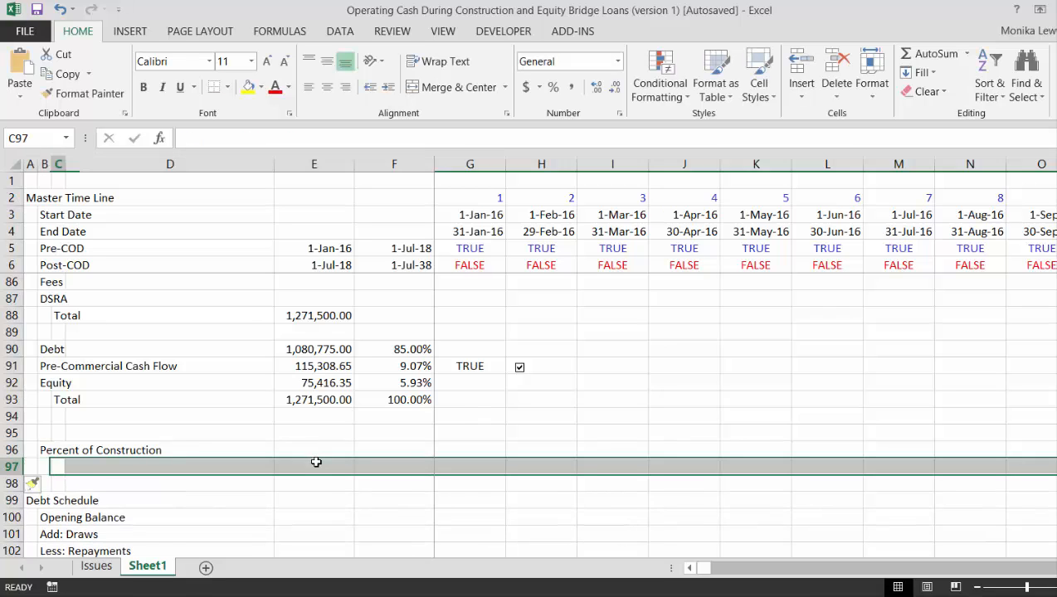
pyautogui.write('De')
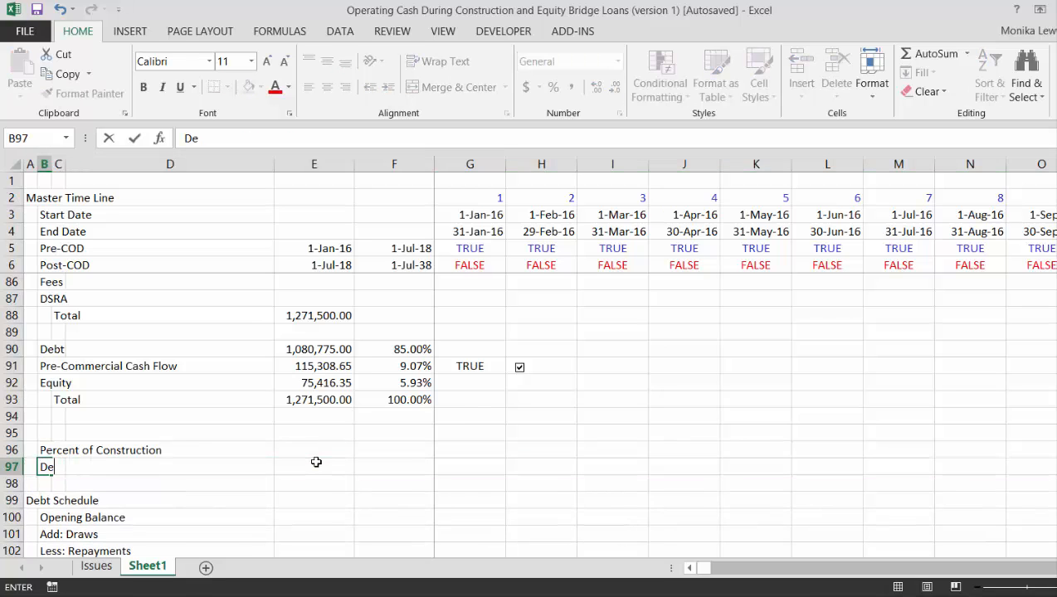
pyautogui.write('bt Draws')
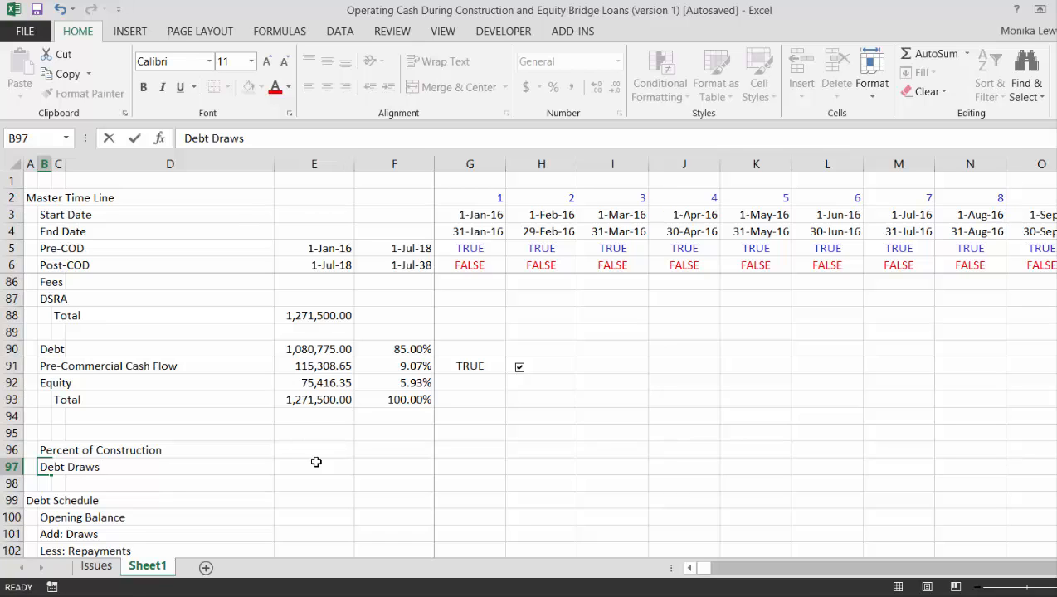
pyautogui.press('Return')
# Link the Debt Draws total in E97 to the Debt amount in E90.
pyautogui.press('Up')
pyautogui.click(316, 463)
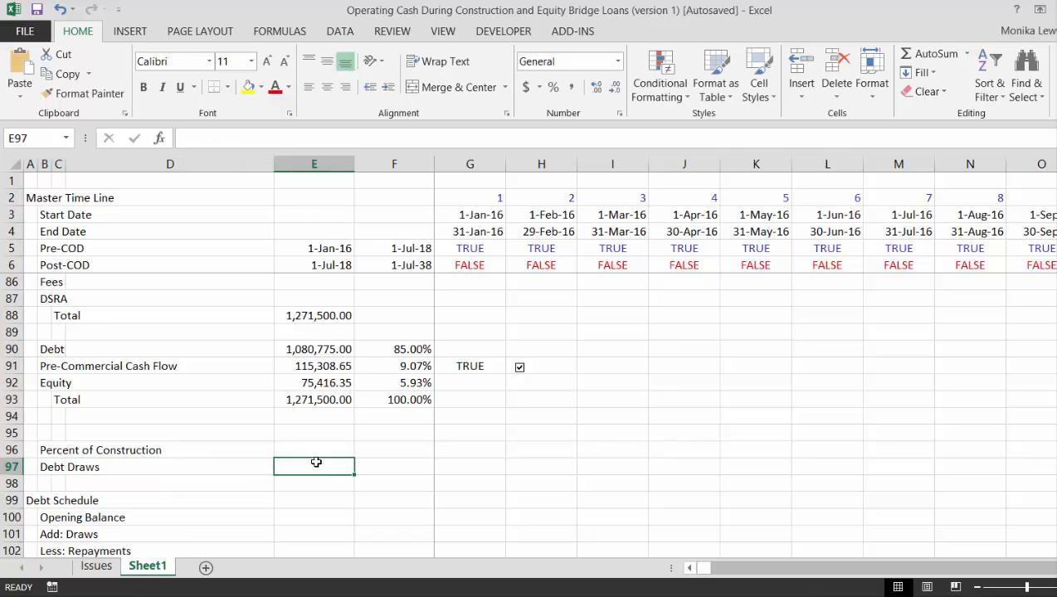
pyautogui.write('=')
pyautogui.press('Up')
pyautogui.press('Up')
pyautogui.press('Up')
pyautogui.press('Up')
pyautogui.press('Up')
pyautogui.press('Up')
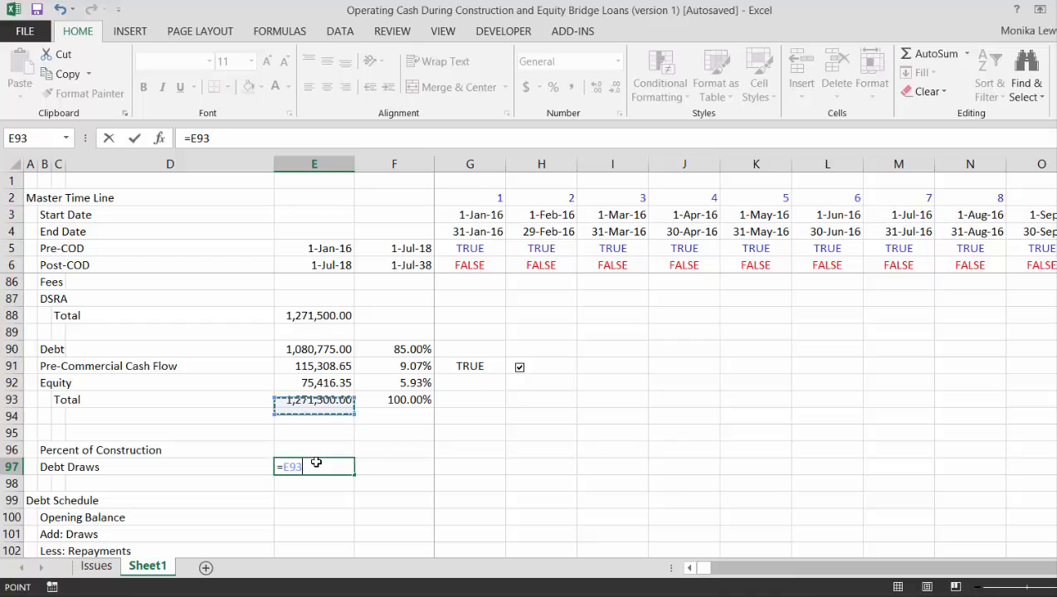
pyautogui.press('Up')
pyautogui.press('Return')
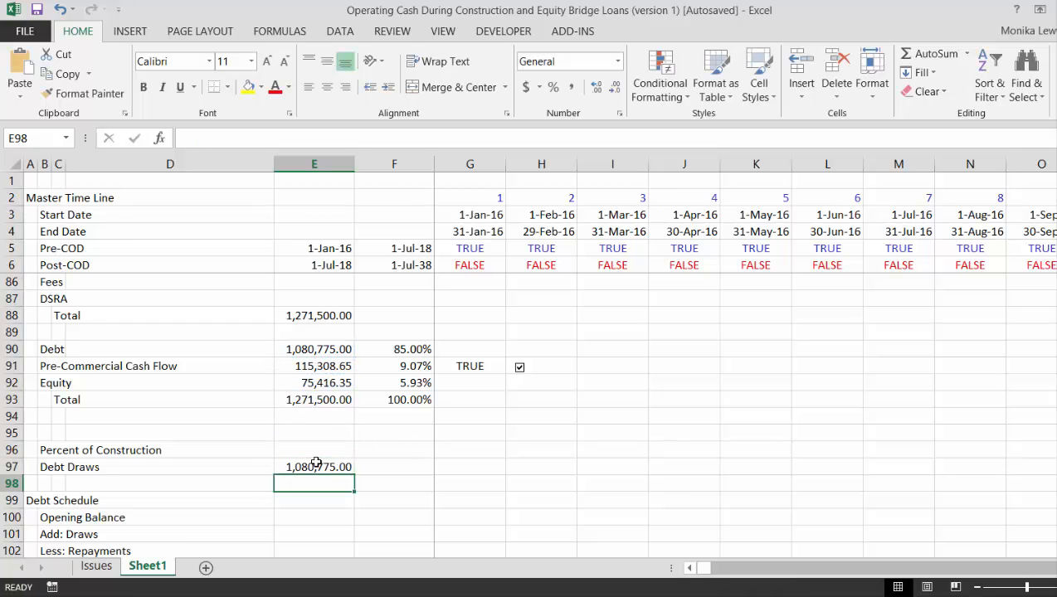
# Enter =G51/SUM(51:51) in G96 to calculate the first month's share of total capital expenditure.
pyautogui.press('Up')
pyautogui.press('Right')
pyautogui.press('Up')
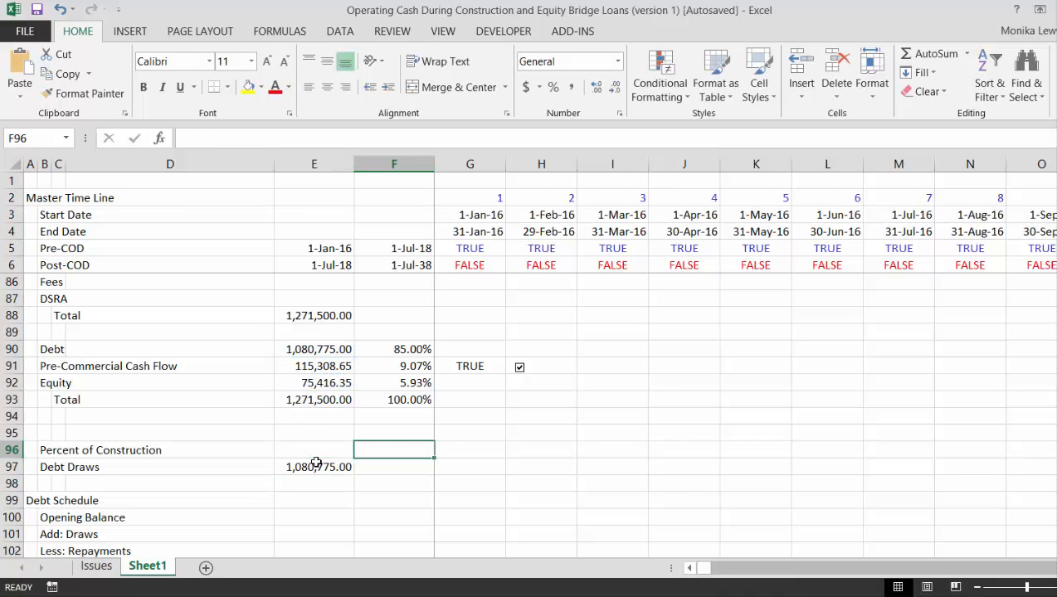
pyautogui.press('Right')
pyautogui.write('=')
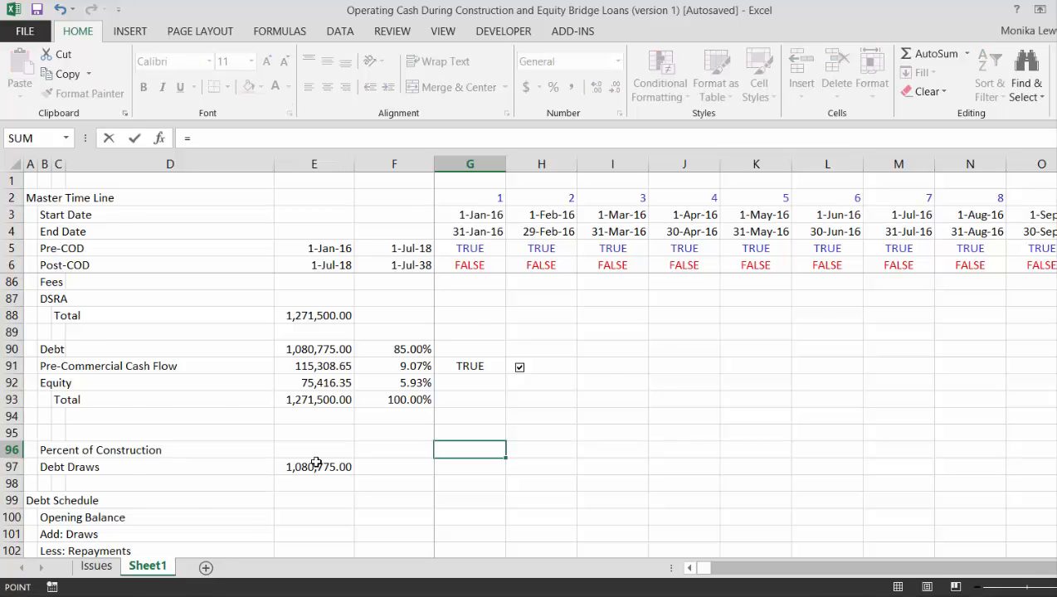
pyautogui.press('Up')
pyautogui.press('Up')
pyautogui.press('Up')
pyautogui.press('Up')
pyautogui.press('Up')
pyautogui.press('Up')
pyautogui.press('Up')
pyautogui.press('Up')
pyautogui.press('Up')
pyautogui.press('Up')
pyautogui.press('Up')
pyautogui.press('Up')
pyautogui.press('Up')
pyautogui.press('Up')
pyautogui.press('Up')
pyautogui.press('Up')
pyautogui.press('Up')
pyautogui.press('Up')
pyautogui.press('Up')
pyautogui.press('Up')
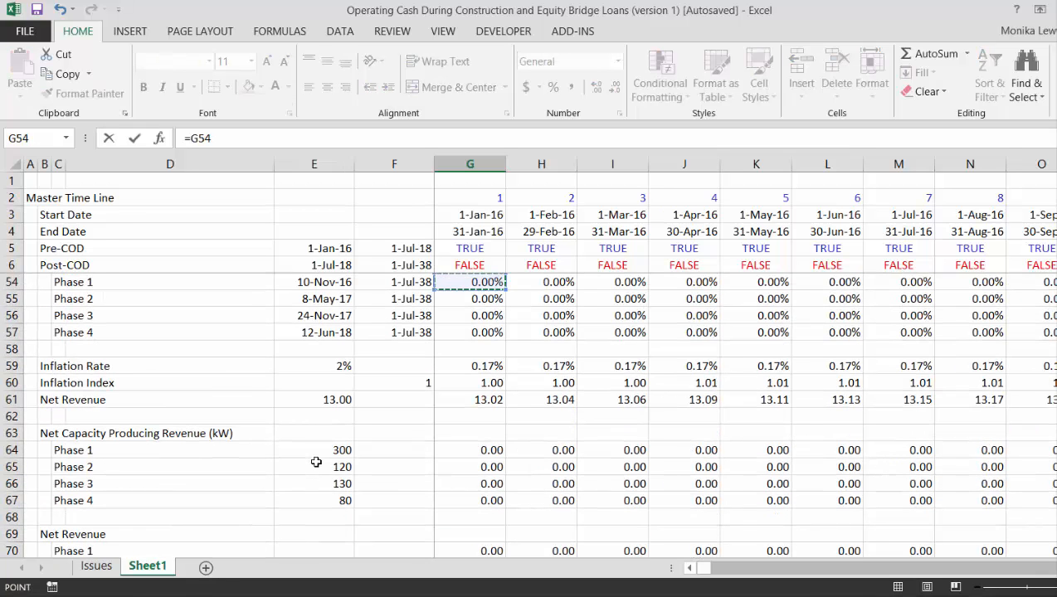
pyautogui.press('Up')
pyautogui.press('Up')
pyautogui.press('Up')
pyautogui.press('Up')
pyautogui.press('Up')
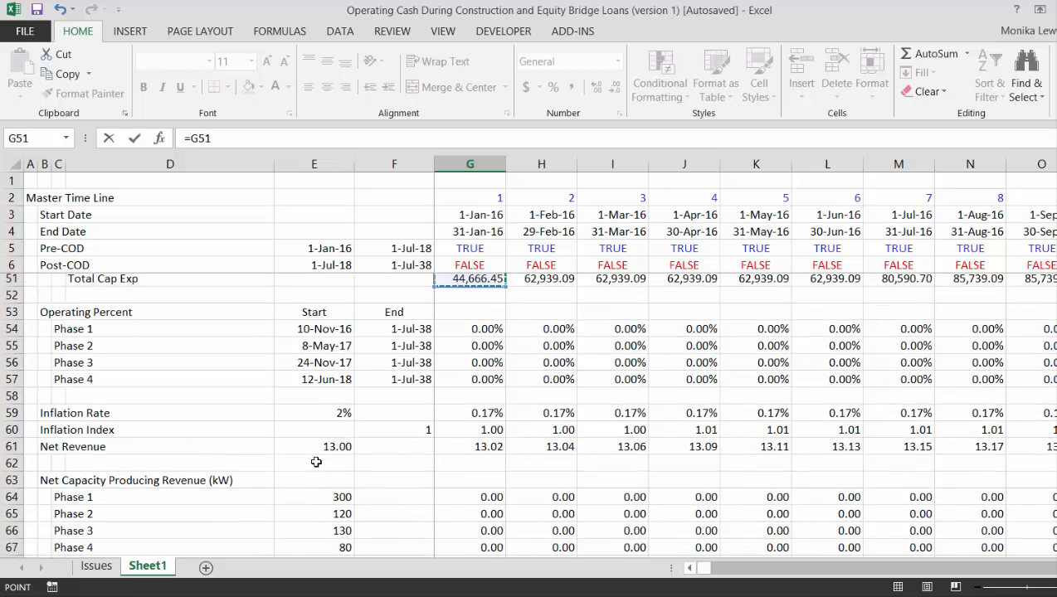
pyautogui.press('Down')
pyautogui.press('Down')
pyautogui.write('/')
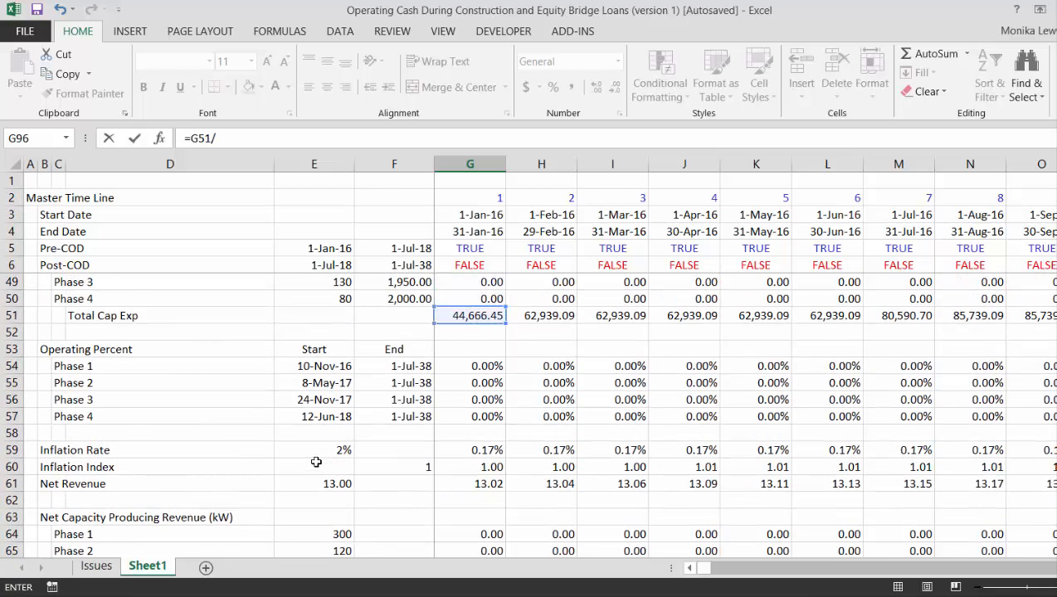
pyautogui.write('sum(')
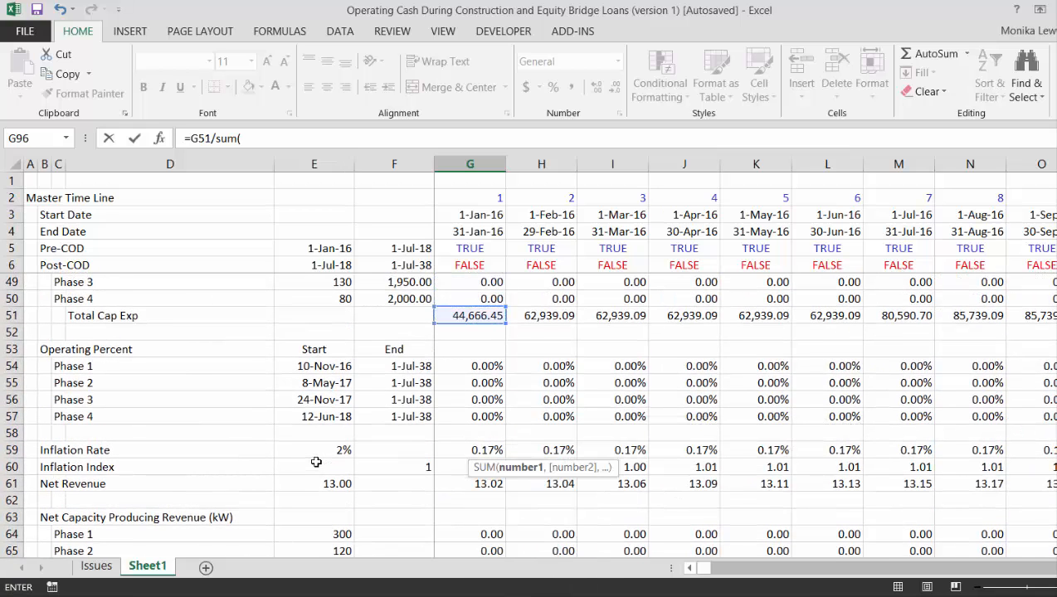
pyautogui.click(6, 315)
pyautogui.press('Return')
pyautogui.press('Return')
# Format G96 as a percentage with two decimals and fill its formula right across the whole timeline.
pyautogui.press('Down')
pyautogui.press('Down')
pyautogui.press('Down')
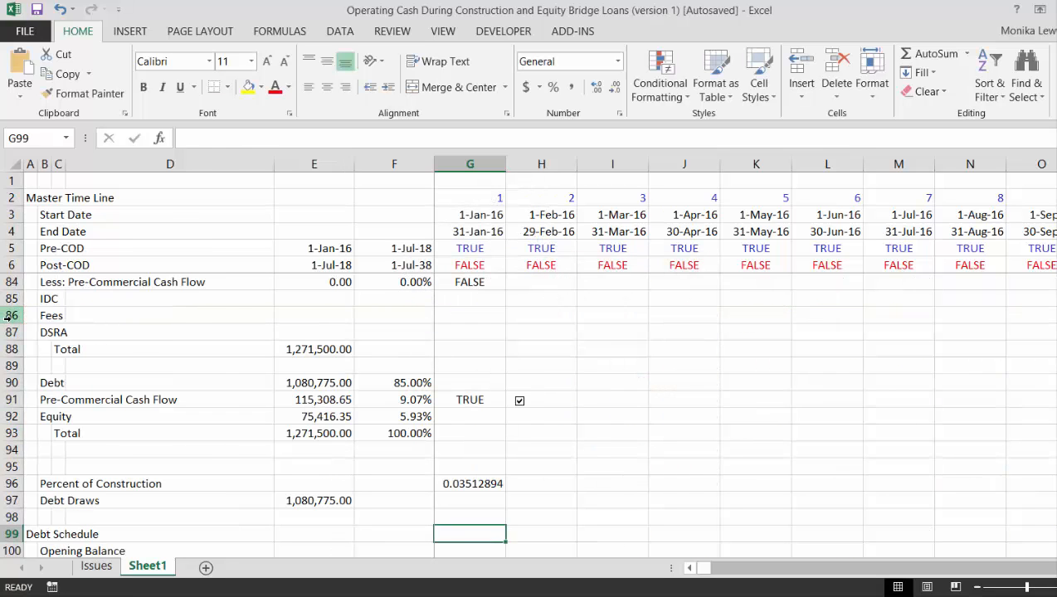
pyautogui.press('Up')
pyautogui.press('Up')
pyautogui.press('Up')
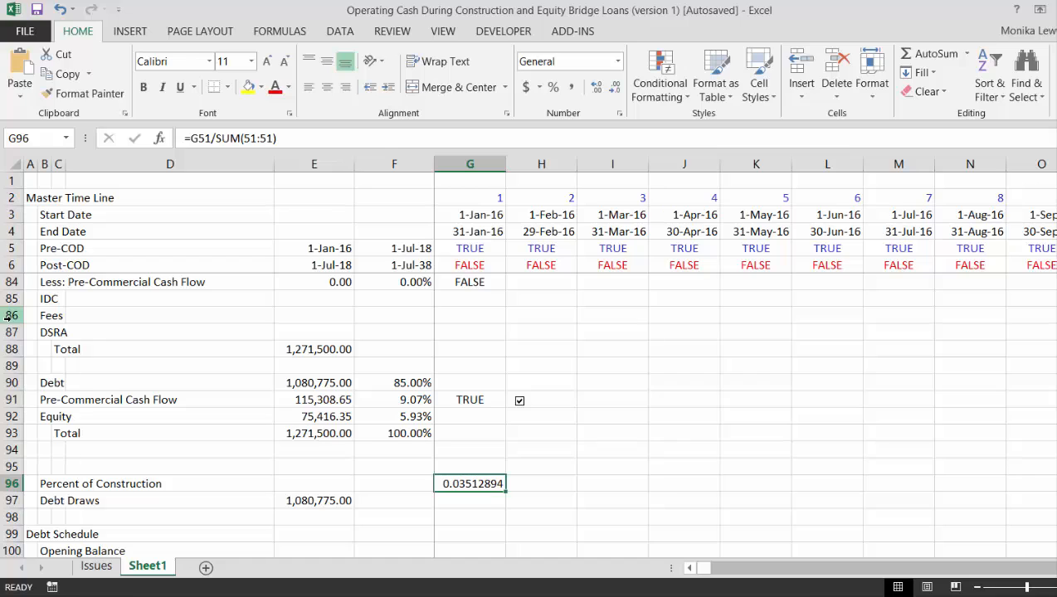
pyautogui.hotkey('ctrl', 'shift', '5')
pyautogui.hotkey('ctrl', 'shift', 'Right')
pyautogui.hotkey('ctrl', 'r')
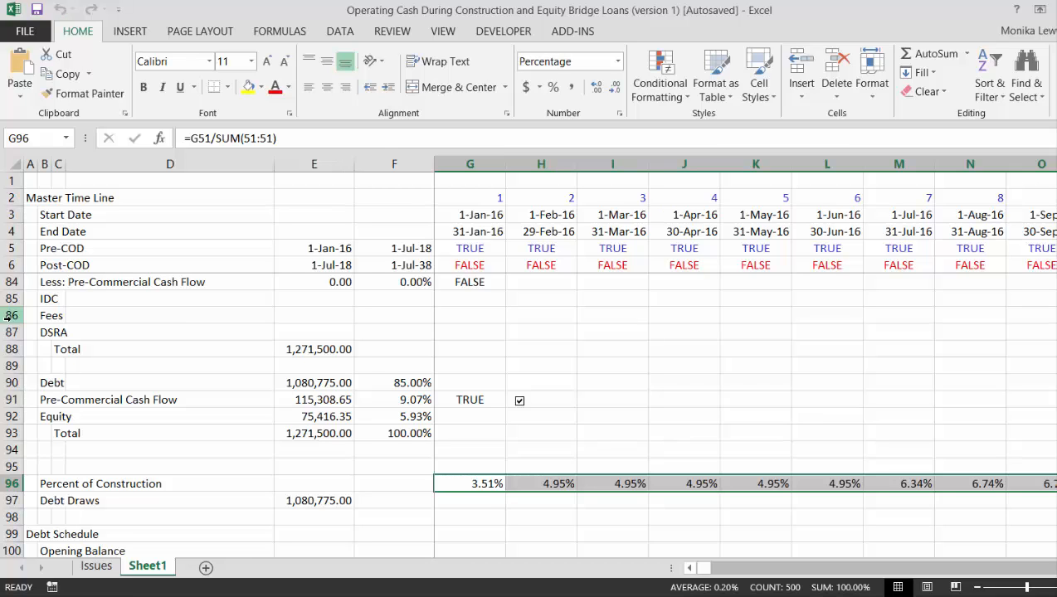
# Enter =$E$97*G96 in G97 to calculate the first month's debt draw.
pyautogui.press('Down')
pyautogui.press('Left')
pyautogui.press('Left')
pyautogui.press('Left')
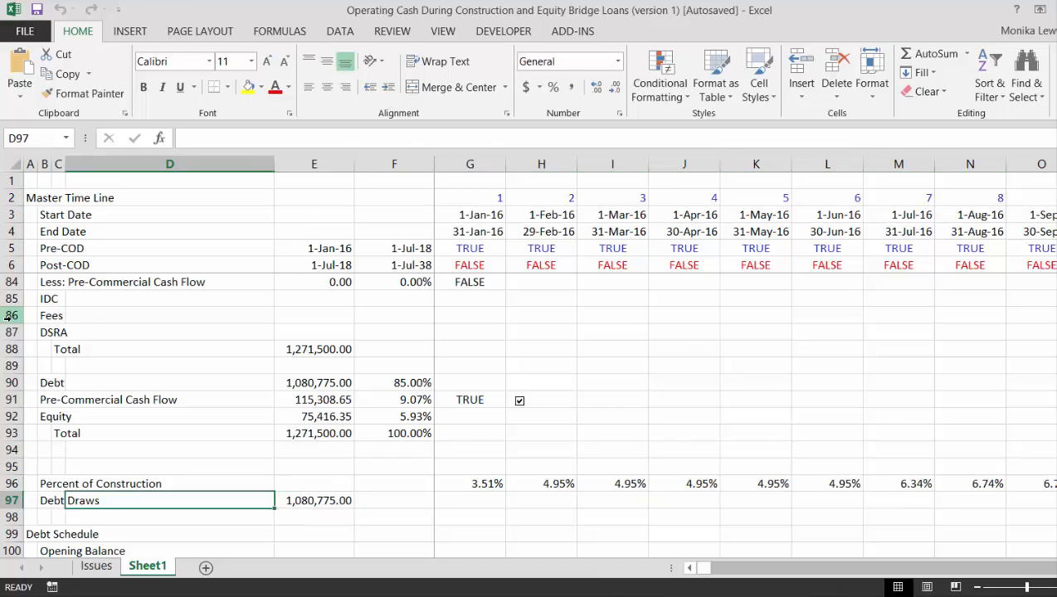
pyautogui.press('Right')
pyautogui.press('Right')
pyautogui.press('Right')
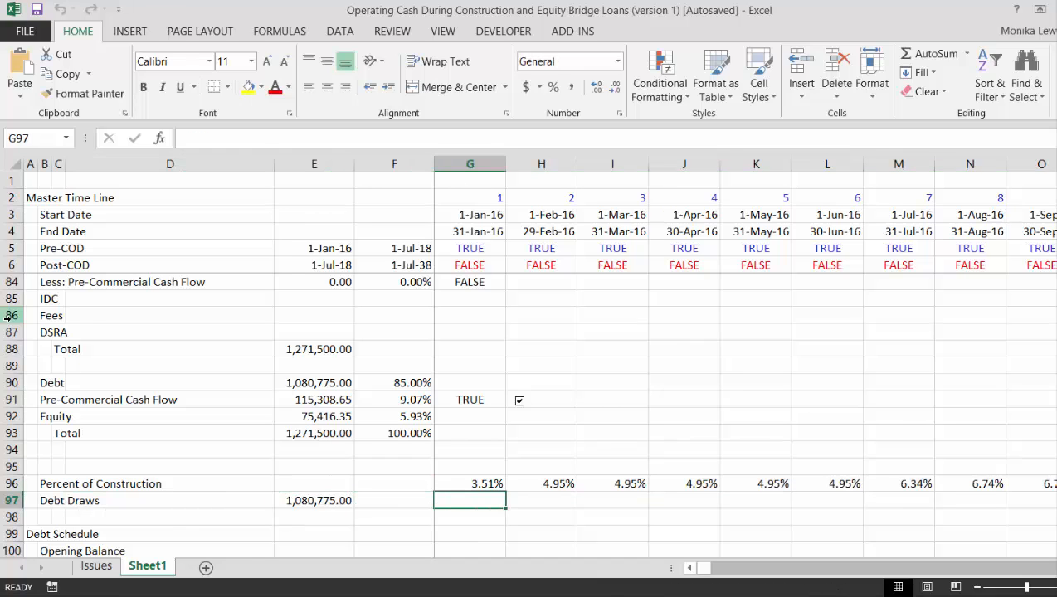
pyautogui.write('=')
pyautogui.press('Left')
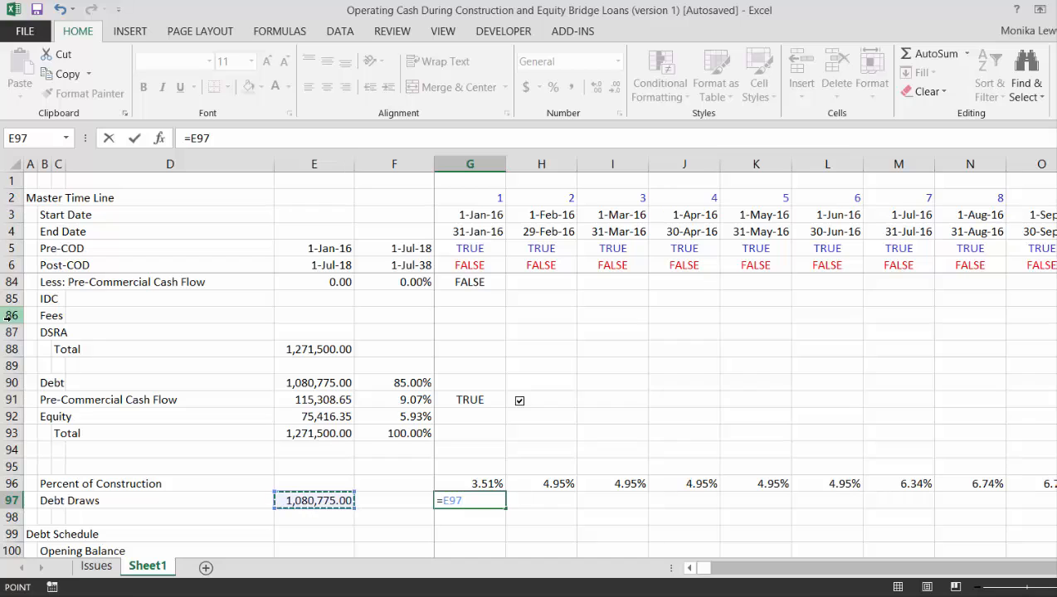
pyautogui.press('F4')
pyautogui.write('*')
pyautogui.press('Up')
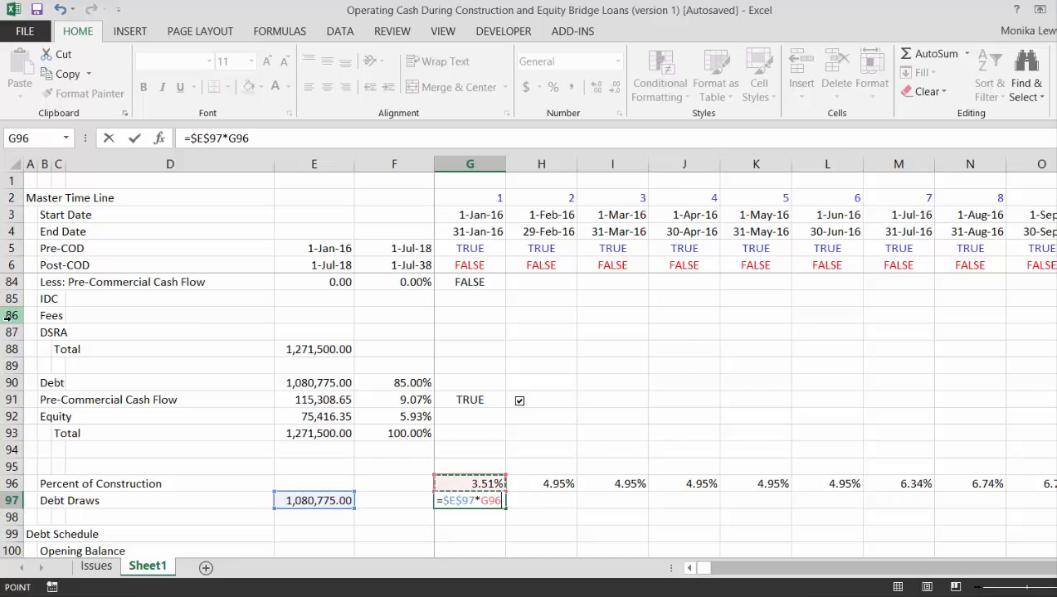
pyautogui.press('Return')
# Format the debt draw in G97 as a two-decimal number and fill it right across the whole timeline.
pyautogui.press('Up')
pyautogui.hotkey('ctrl', 'shift', '1')
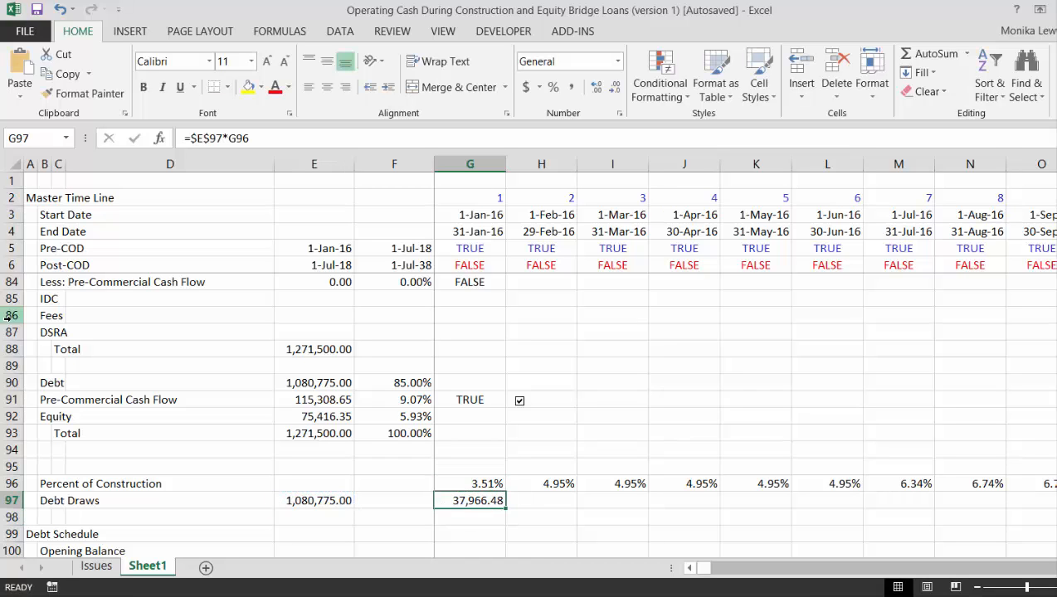
pyautogui.hotkey('ctrl', 'shift', 'Right')
pyautogui.hotkey('ctrl', 'r')
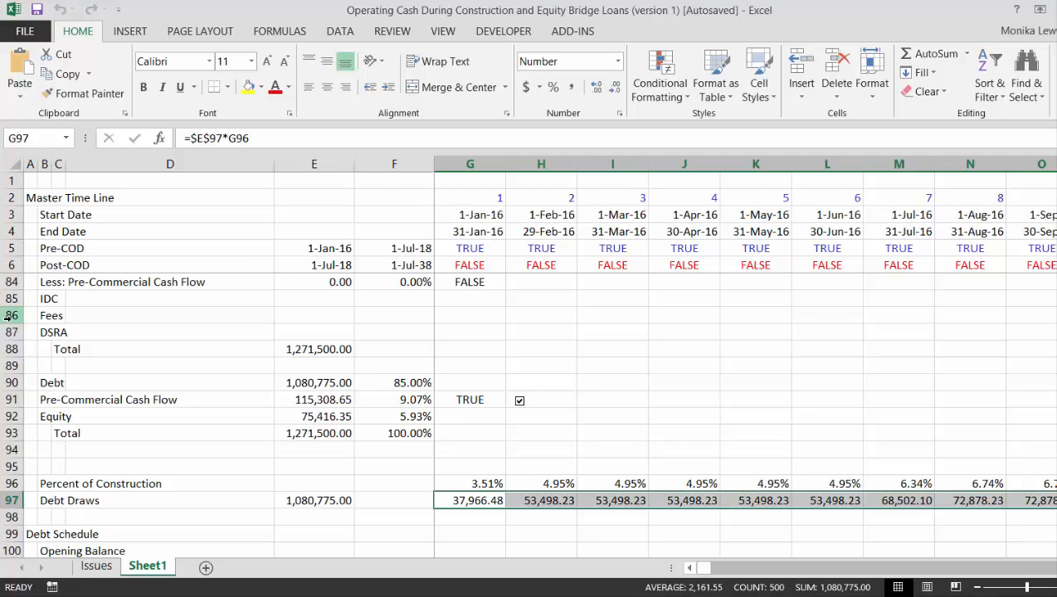
# Link the first Opening Balance in G100 to the prior period's Closing Balance in F103, formatted with two decimals.
pyautogui.press('Down')
pyautogui.press('Down')
pyautogui.press('Down')
pyautogui.press('Down')
pyautogui.press('Down')
pyautogui.press('Down')
pyautogui.press('Down')
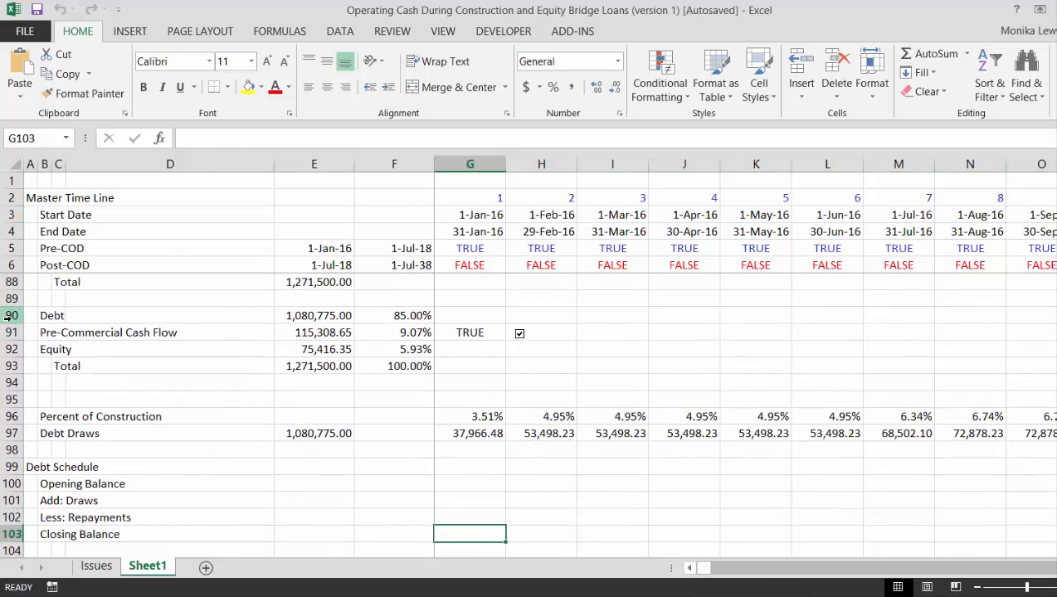
pyautogui.press('Up')
pyautogui.press('Up')
pyautogui.press('Up')
pyautogui.press('Up')
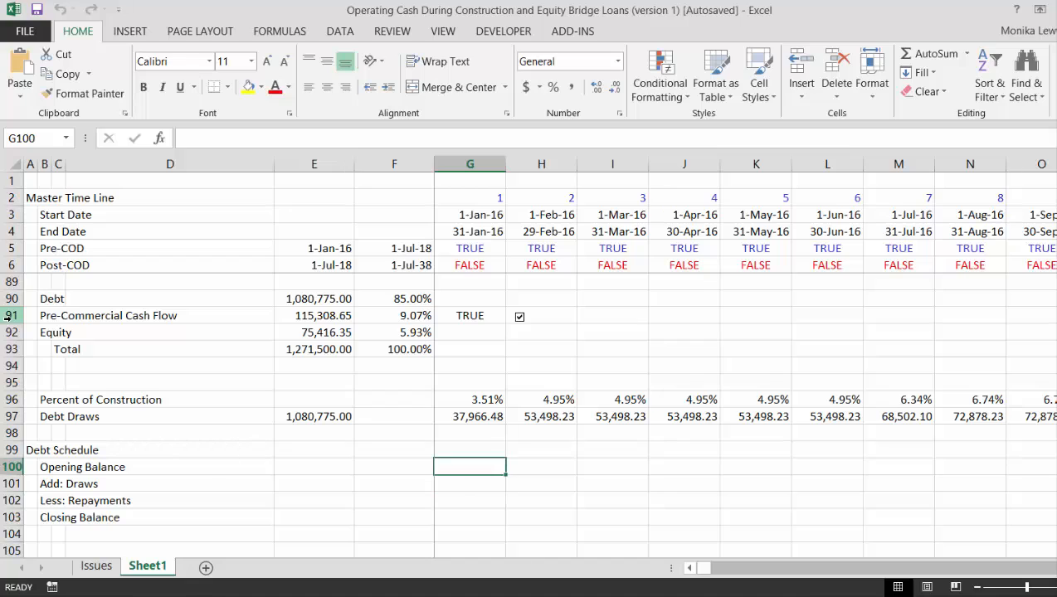
pyautogui.write('=')
pyautogui.press('Down')
pyautogui.press('Down')
pyautogui.press('Down')
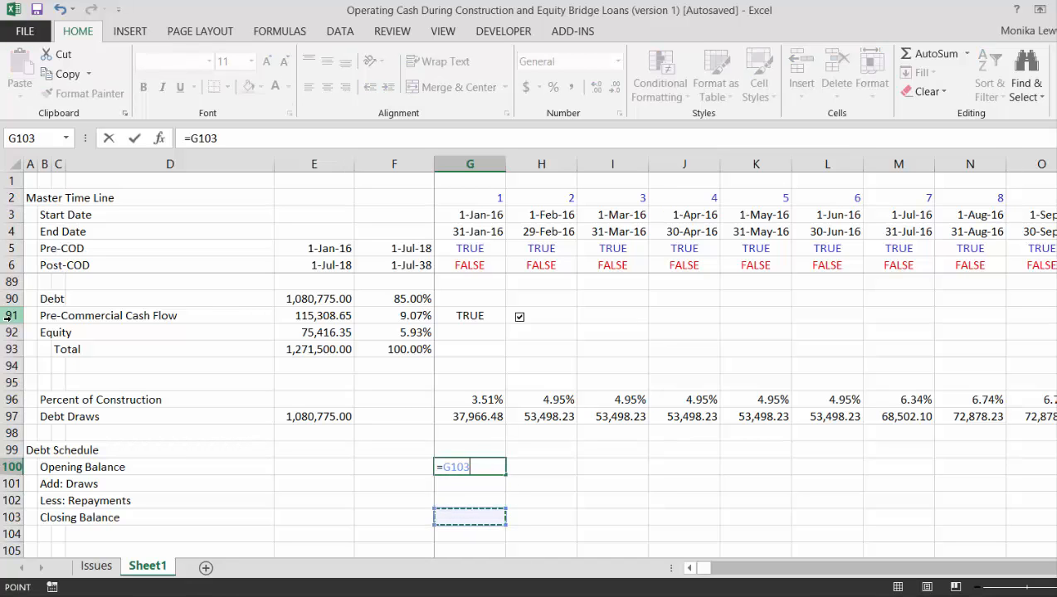
pyautogui.press('Left')
pyautogui.press('Return')
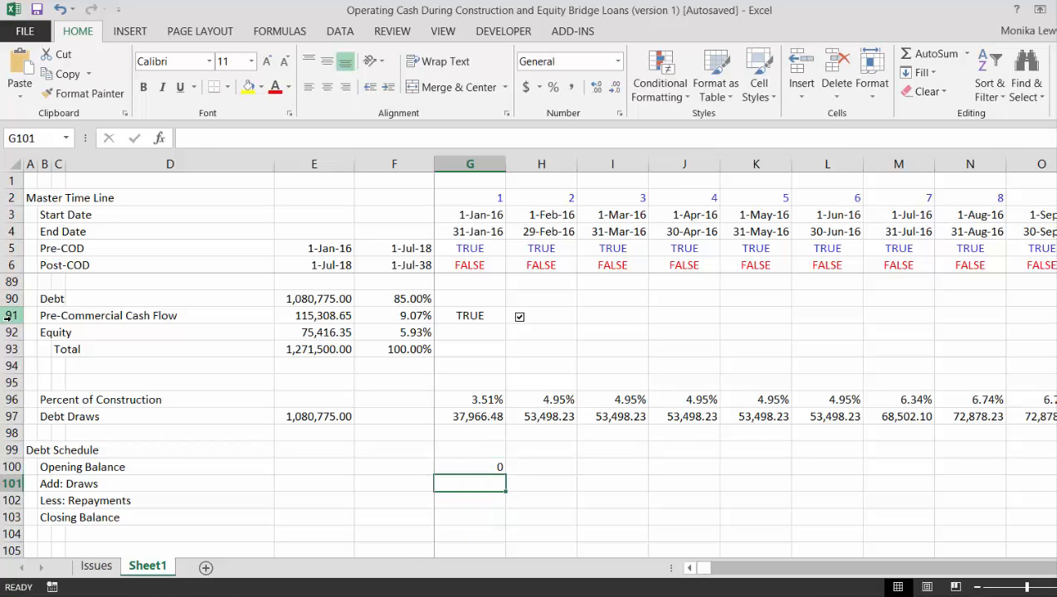
pyautogui.press('Up')
pyautogui.hotkey('ctrl', 'shift', '1')
# Link the first month's Add: Draws cell G101 to the debt draw in G97.
pyautogui.press('Down')
pyautogui.write('=')
pyautogui.press('Up')
pyautogui.press('Up')
pyautogui.press('Up')
pyautogui.press('Up')
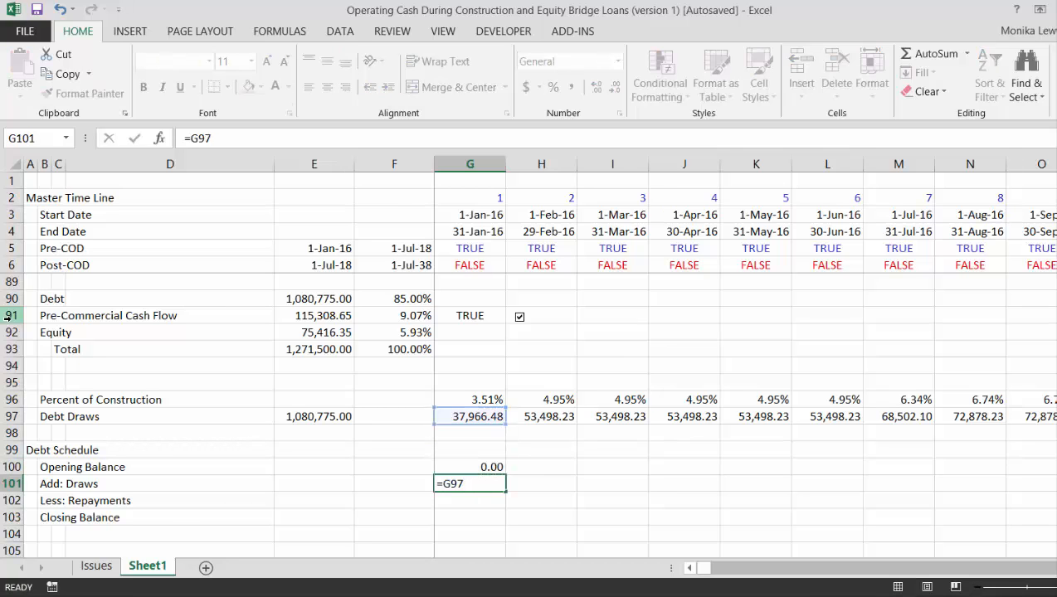
pyautogui.press('Return')
# Link the Less: Repayments total in E102 to the Debt Draws total in E97.
pyautogui.press('Left')
pyautogui.press('Left')
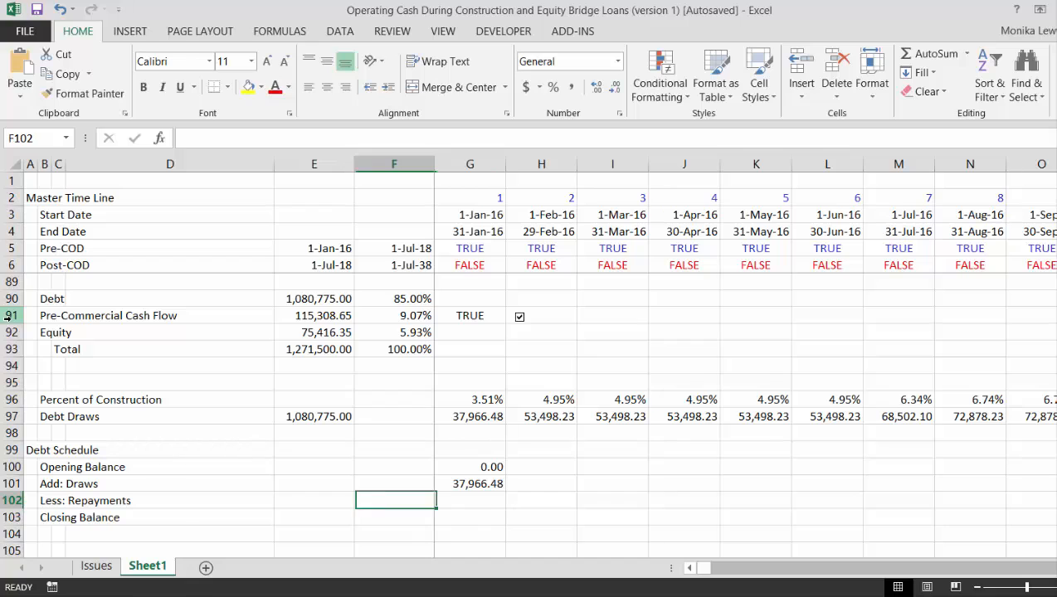
pyautogui.write('=')
pyautogui.press('Up')
pyautogui.press('Up')
pyautogui.press('Up')
pyautogui.press('Up')
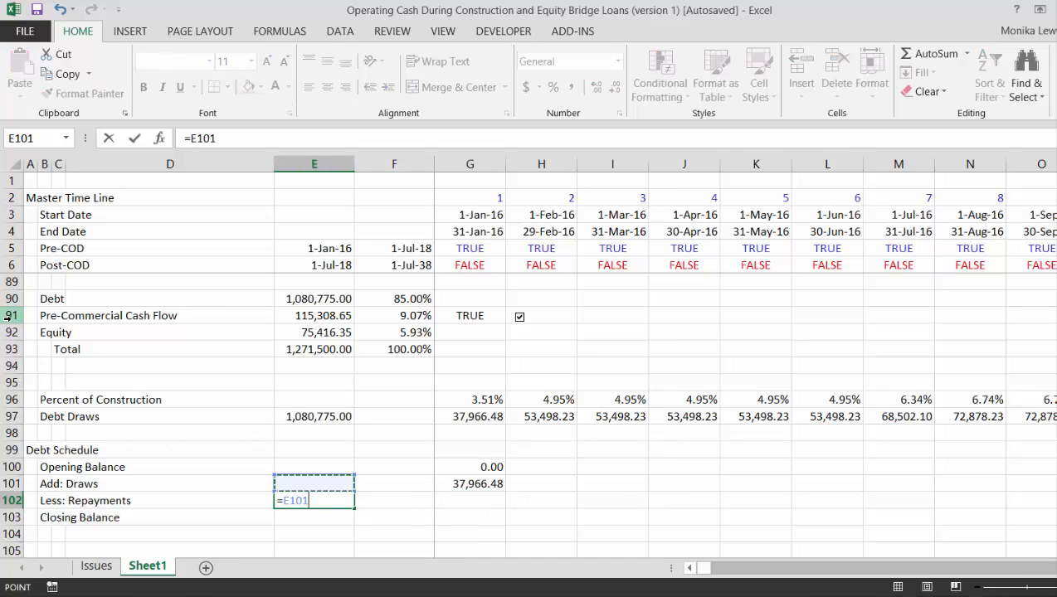
pyautogui.press('Up')
pyautogui.press('Return')
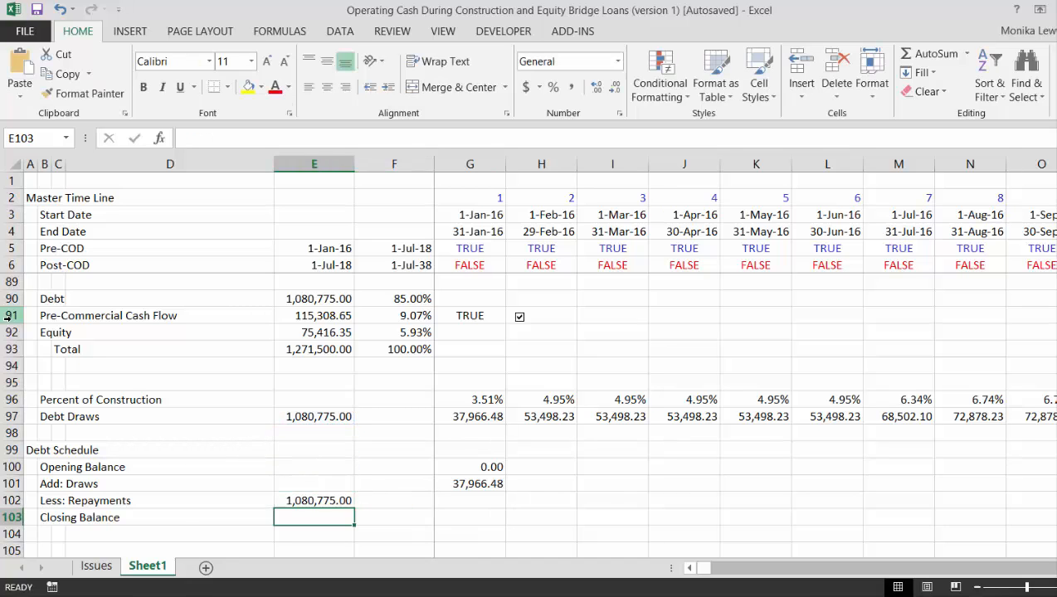
# Enter the number of repayment months in F102 as the Senior Loan's Repayment Years times 12, =E33*12.
pyautogui.press('Up')
pyautogui.press('Right')
pyautogui.press('Right')
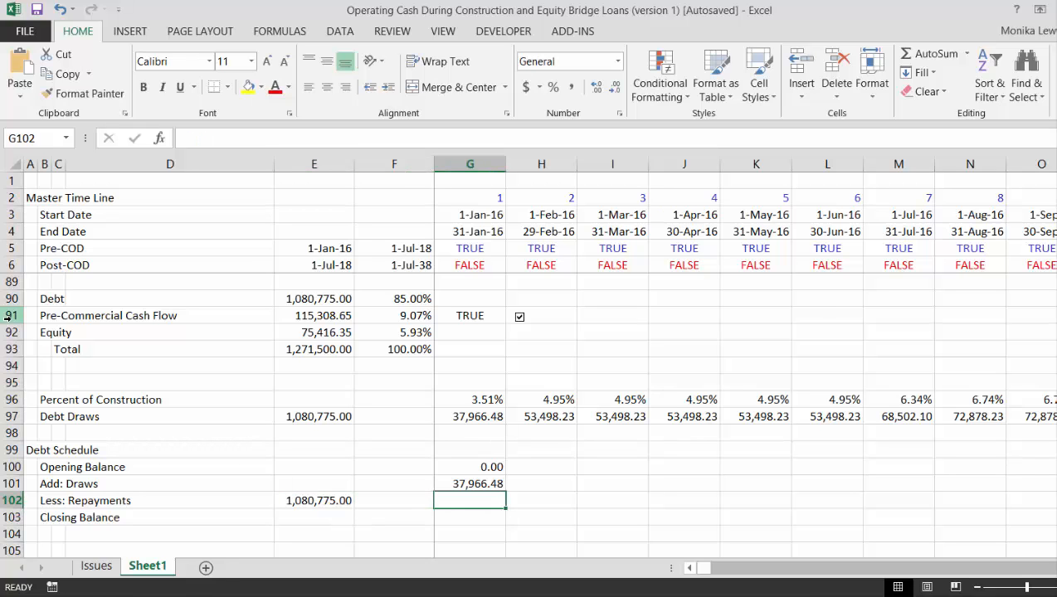
pyautogui.press('Left')
pyautogui.write('=')
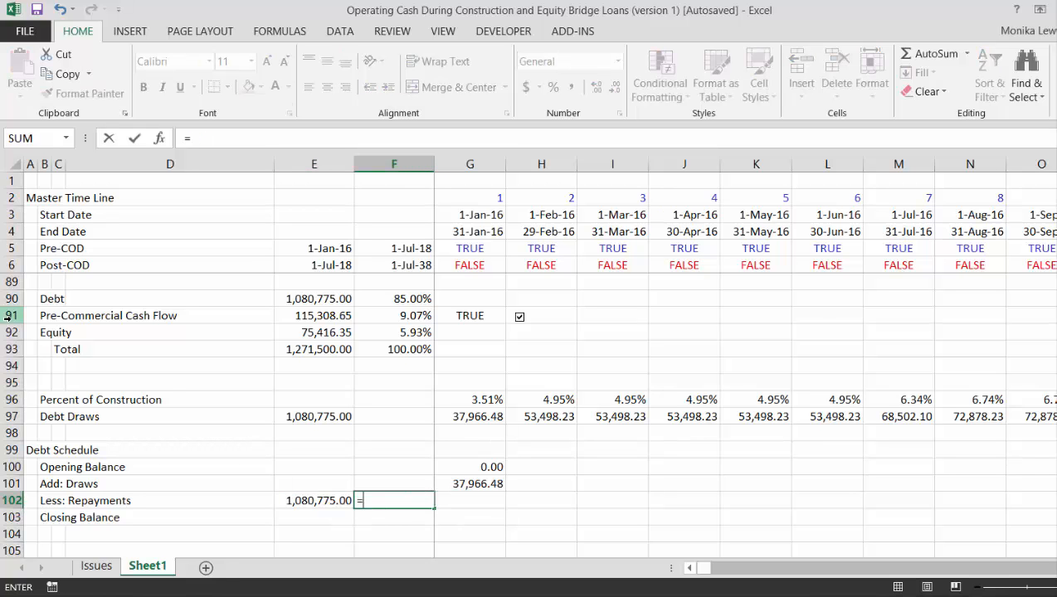
pyautogui.scroll(1, 8, 320)
pyautogui.press('Up')
pyautogui.press('Up')
pyautogui.press('Up')
pyautogui.press('Up')
pyautogui.press('Up')
pyautogui.press('Up')
pyautogui.press('Up')
pyautogui.press('Up')
pyautogui.press('Up')
pyautogui.press('Up')
pyautogui.press('Up')
pyautogui.press('Up')
pyautogui.press('Up')
pyautogui.press('Up')
pyautogui.press('Up')
pyautogui.press('Up')
pyautogui.press('Up')
pyautogui.press('Up')
pyautogui.press('Up')
pyautogui.press('Up')
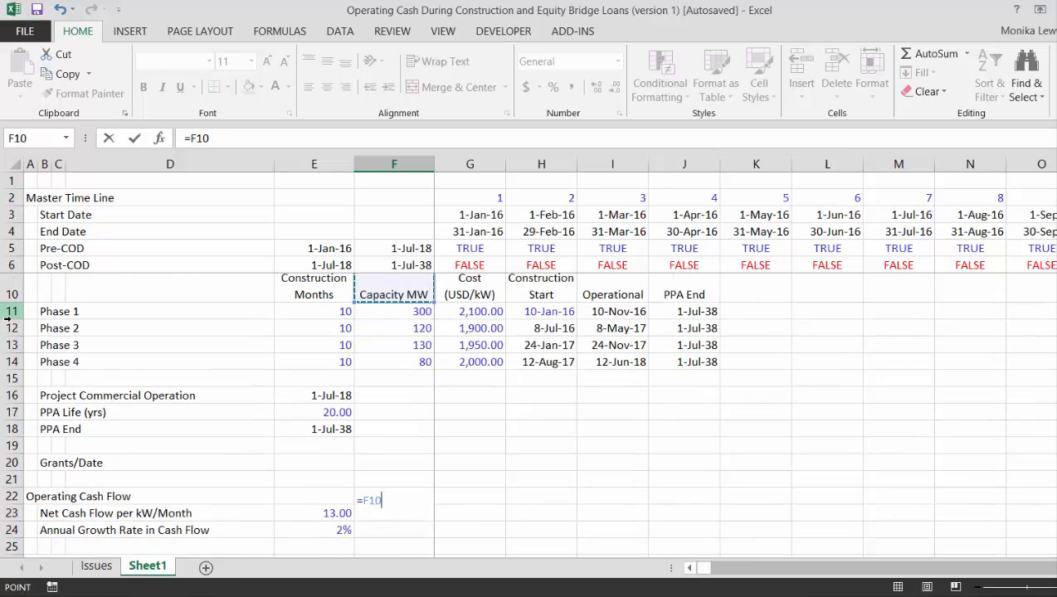
pyautogui.press('Down')
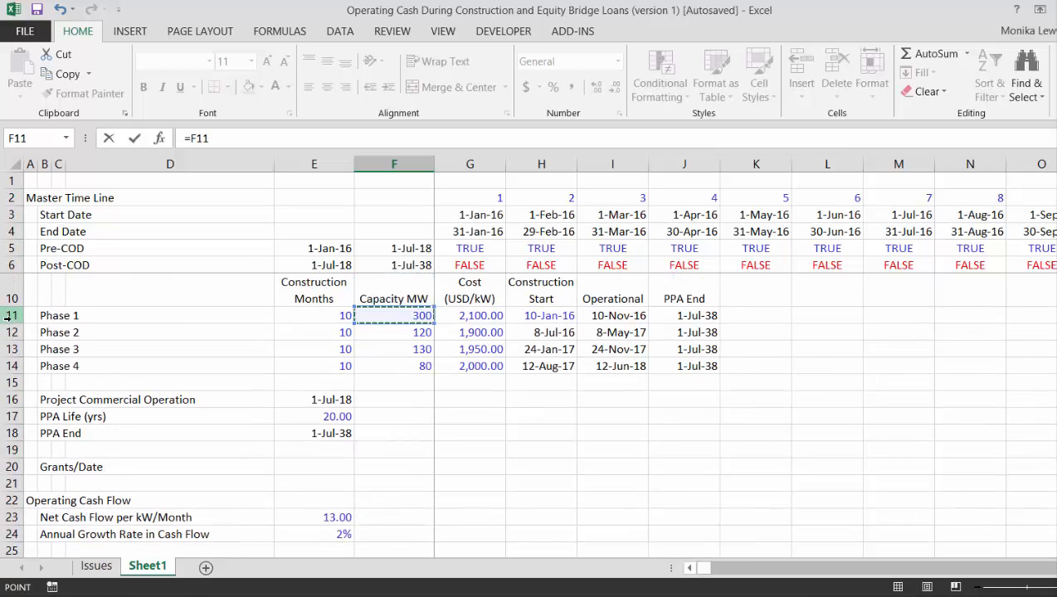
pyautogui.press('Up')
pyautogui.press('Down')
pyautogui.press('Down')
pyautogui.press('Down')
pyautogui.press('Down')
pyautogui.press('Down')
pyautogui.press('Down')
pyautogui.press('Down')
pyautogui.press('Down')
pyautogui.press('Down')
pyautogui.press('Down')
pyautogui.press('Down')
pyautogui.press('Down')
pyautogui.press('Down')
pyautogui.press('Down')
pyautogui.press('Down')
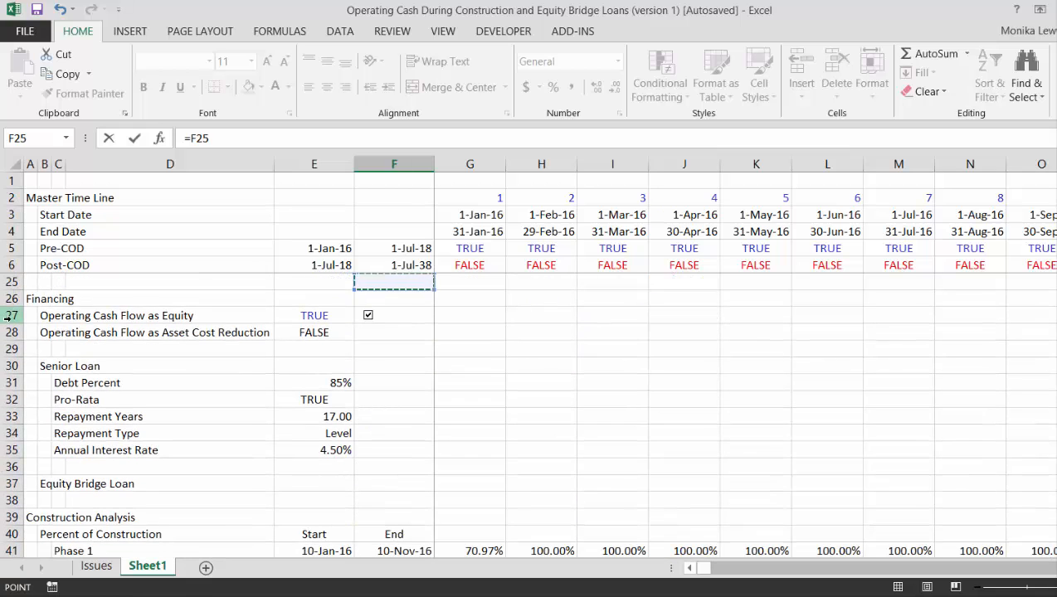
pyautogui.press('Down')
pyautogui.press('Down')
pyautogui.press('Down')
pyautogui.press('Down')
pyautogui.press('Down')
pyautogui.press('Down')
pyautogui.press('Down')
pyautogui.press('Down')
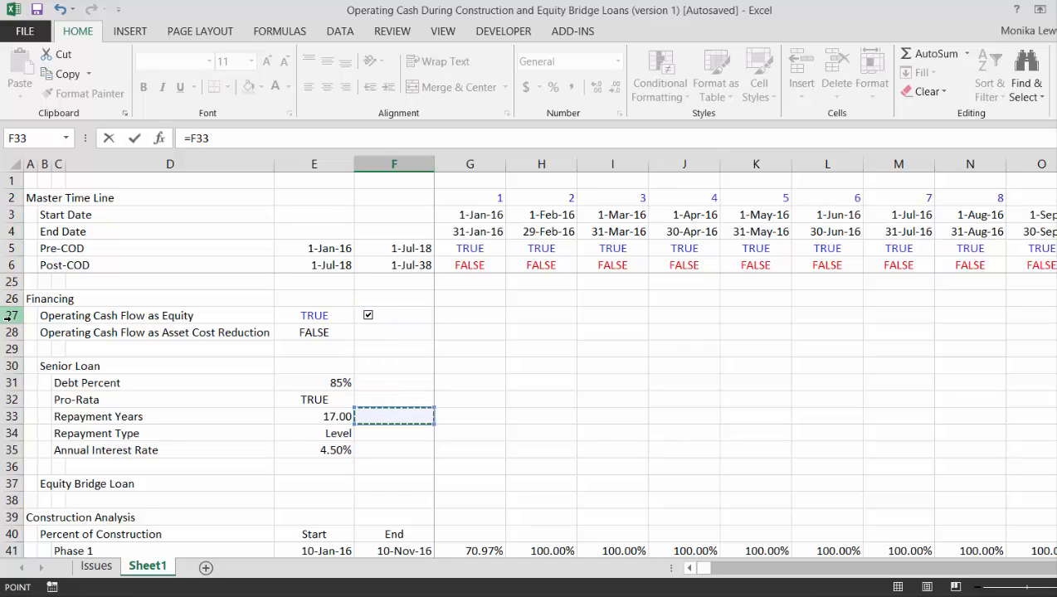
pyautogui.press('Left')
pyautogui.press('Up')
pyautogui.press('Up')
pyautogui.press('Down')
pyautogui.press('Down')
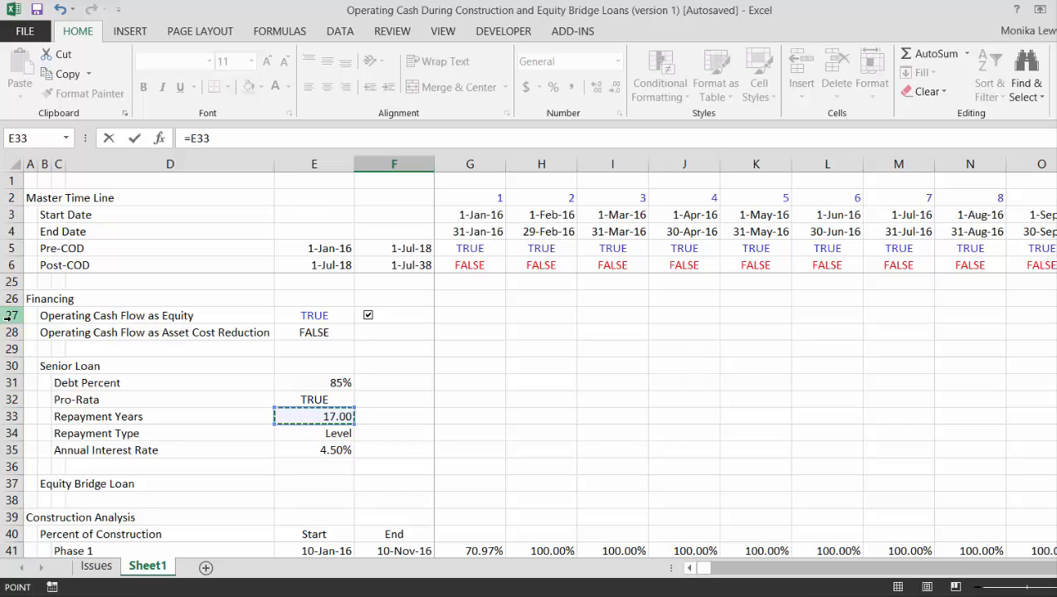
pyautogui.write('*12')
pyautogui.press('Return')
# Insert a blank row above the Opening Balance row in the Debt Schedule.
pyautogui.press('Up')
pyautogui.press('Up')
pyautogui.press('Up')
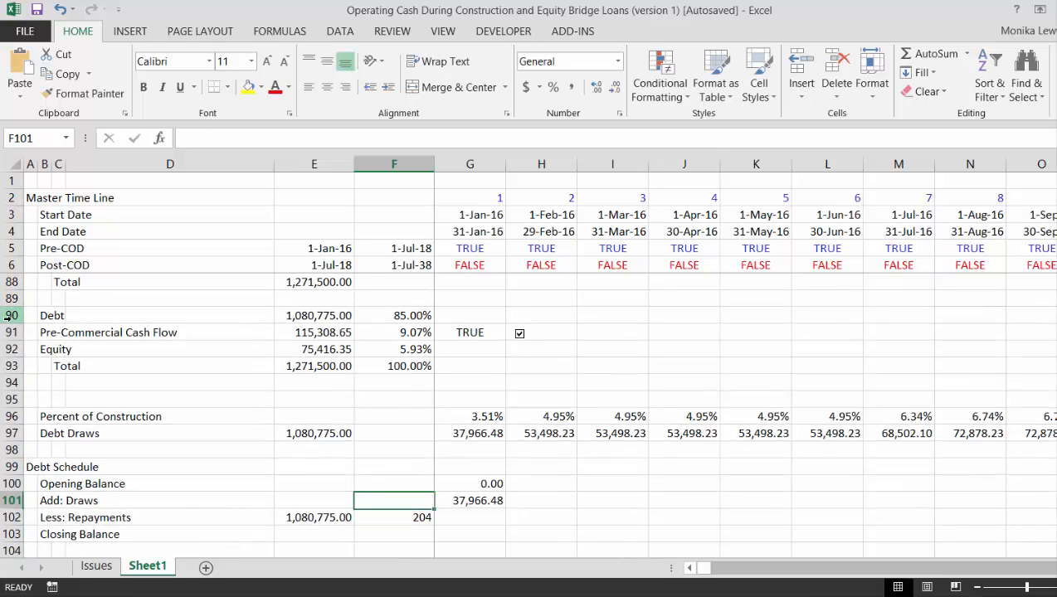
pyautogui.hotkey('shift', 'space')
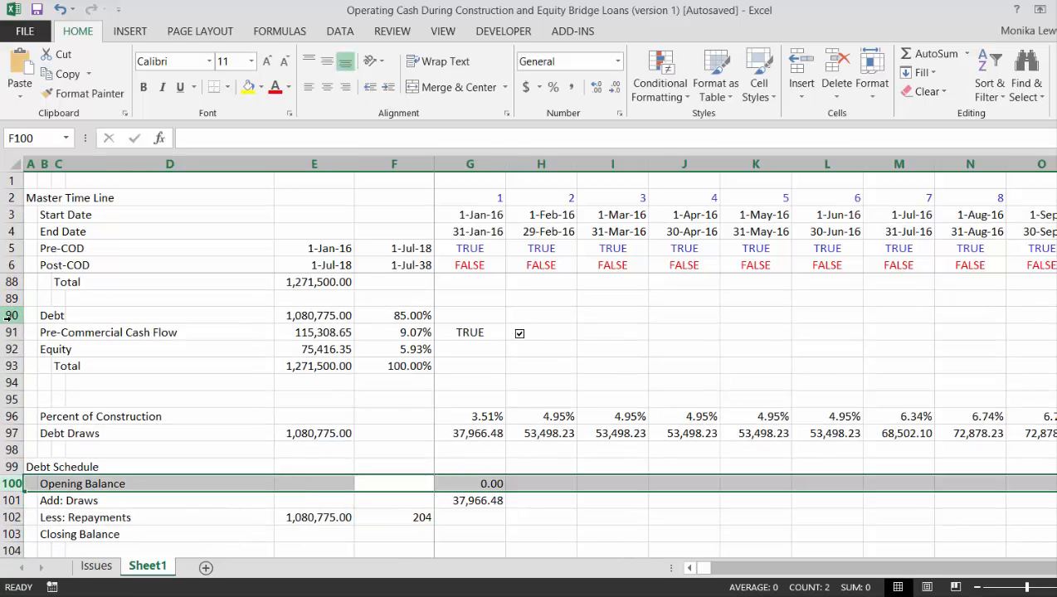
pyautogui.hotkey('ctrl', 'shift', '+')
# Label the new row 100 "Repayment Period" in column B.
pyautogui.press('Left')
pyautogui.press('Left')
pyautogui.press('Left')
pyautogui.press('Left')
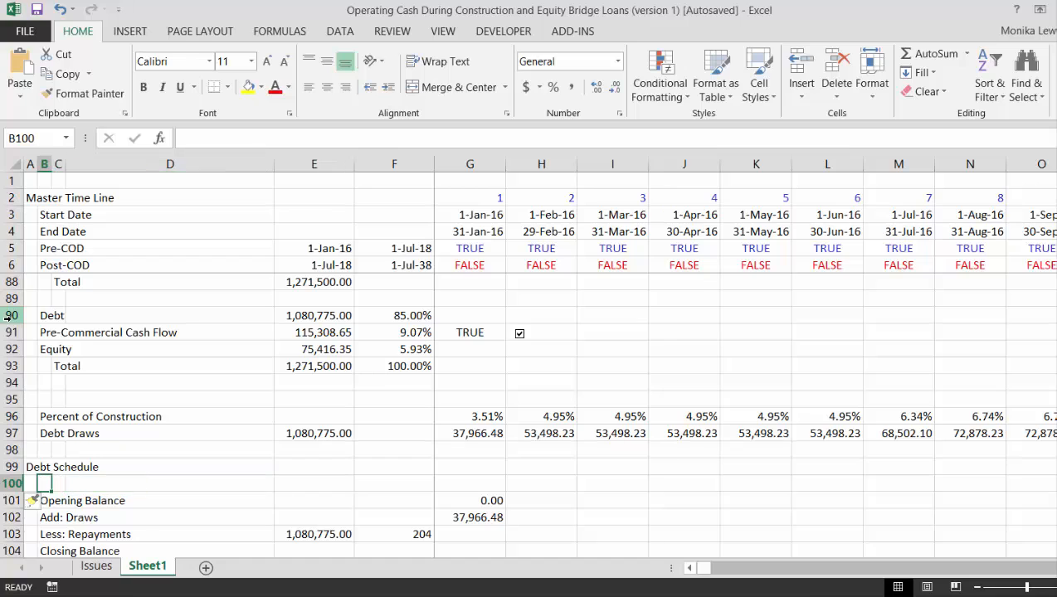
pyautogui.write('Repay')
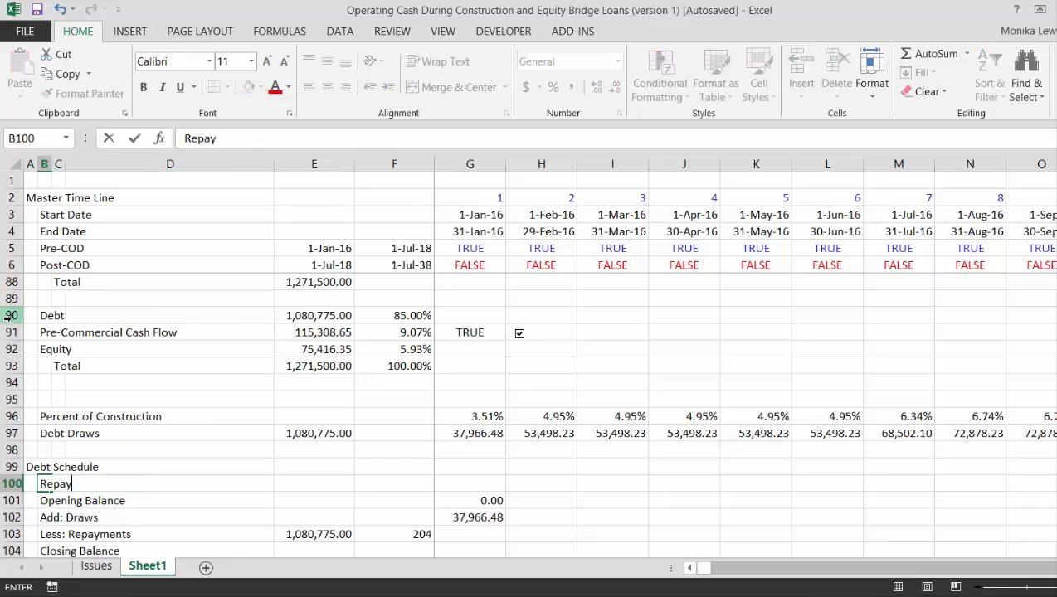
pyautogui.write('ment PEr')
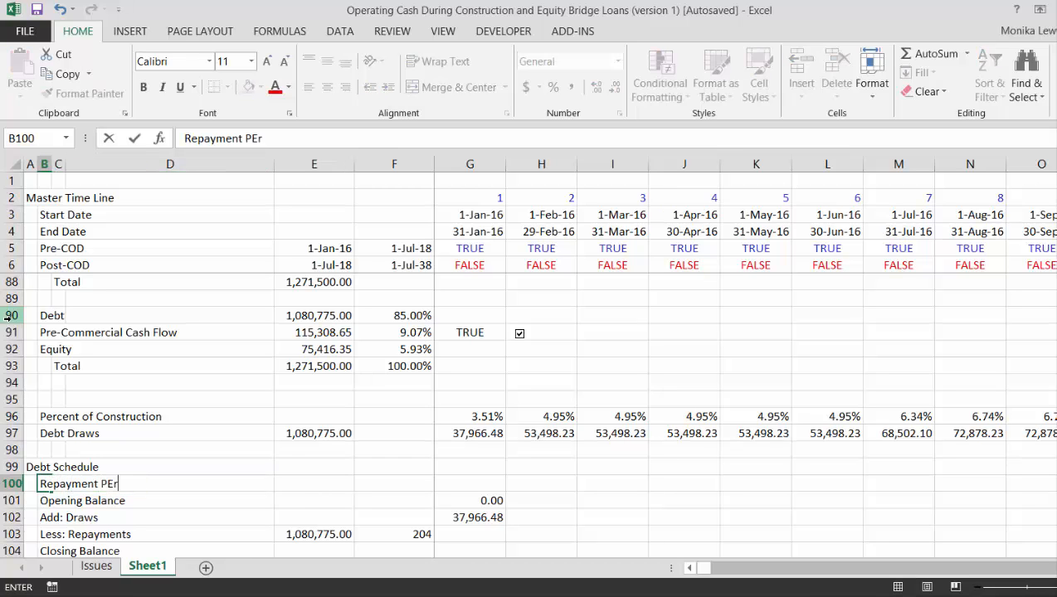
pyautogui.write('iod')
pyautogui.press('Return')
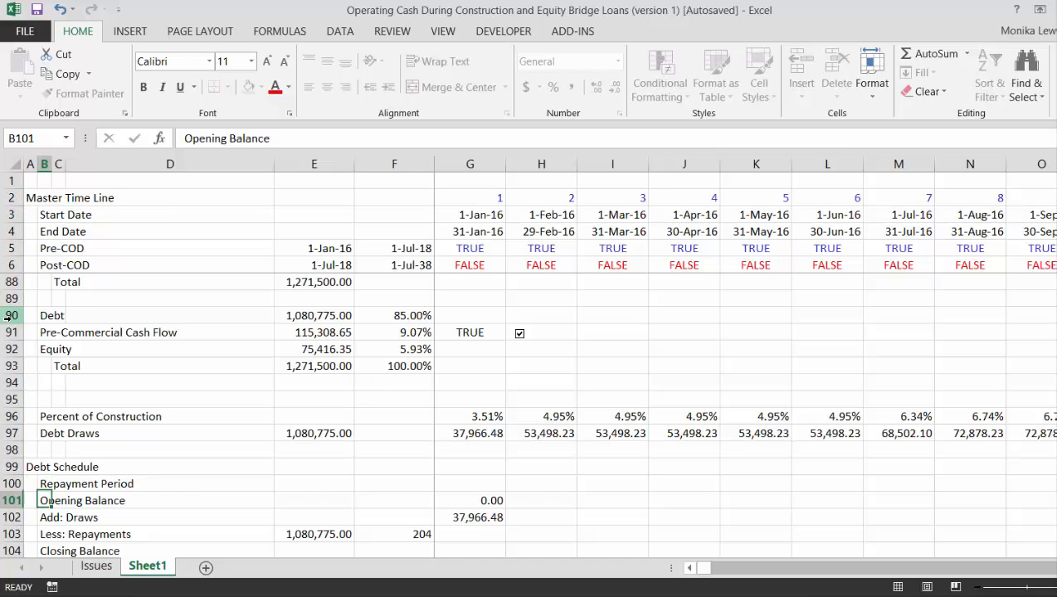
# Enter the first month's repayment period counter in G100 as the Post-COD flag plus the prior period's count, =G6+F100.
pyautogui.press('Up')
pyautogui.press('Right')
pyautogui.press('Right')
pyautogui.press('Right')
pyautogui.press('Right')
pyautogui.press('Right')
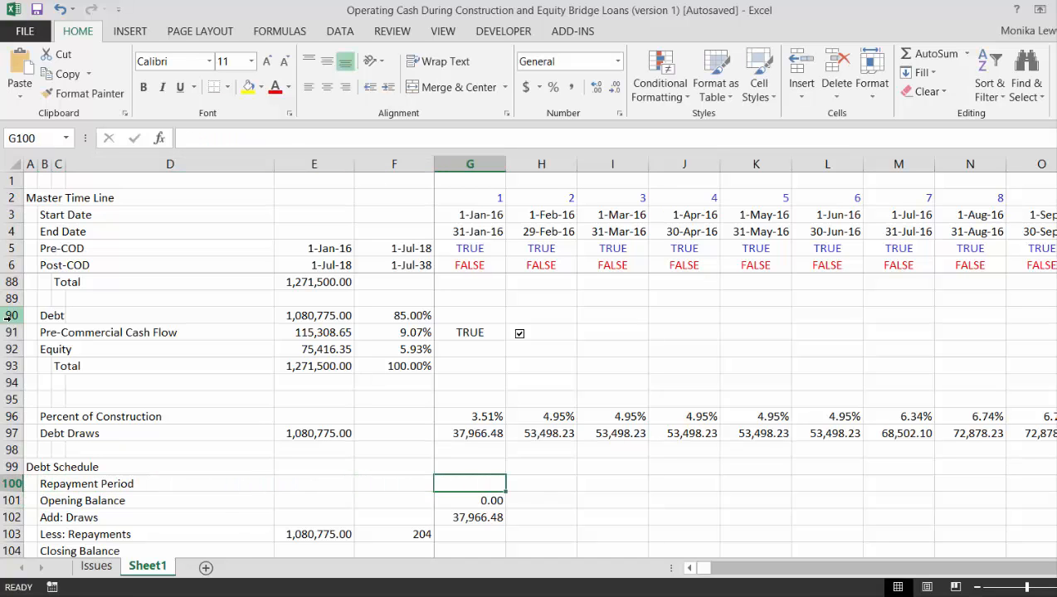
pyautogui.write('=')
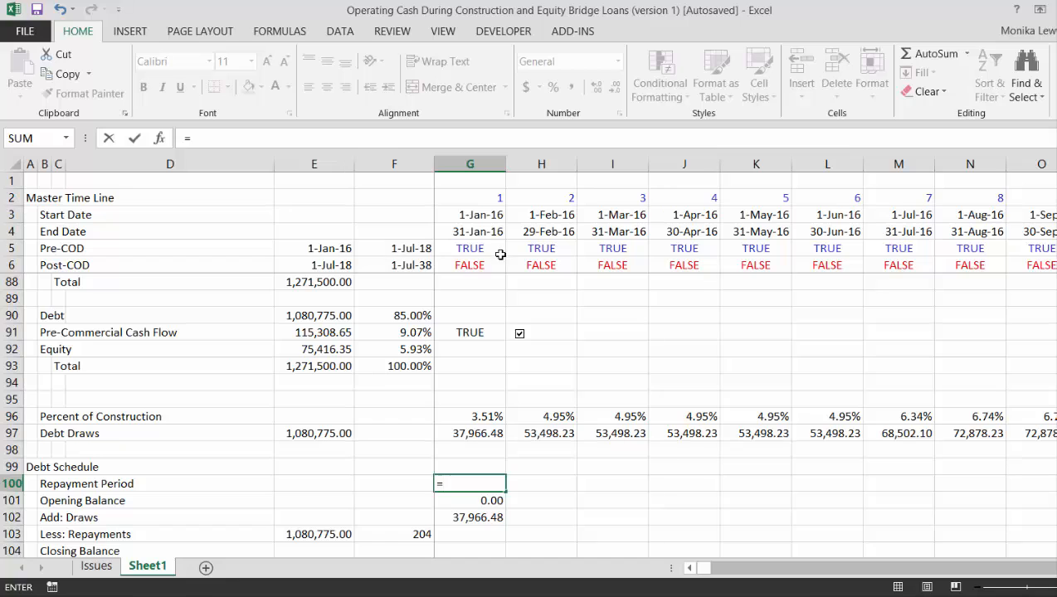
pyautogui.click(484, 267)
pyautogui.write('+')
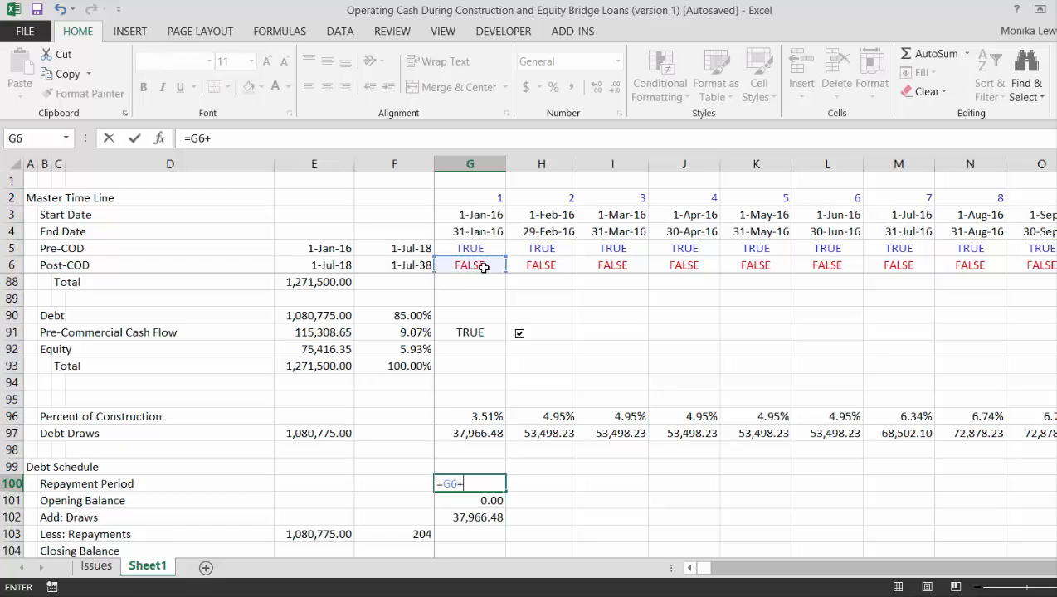
pyautogui.press('Left')
pyautogui.press('Return')
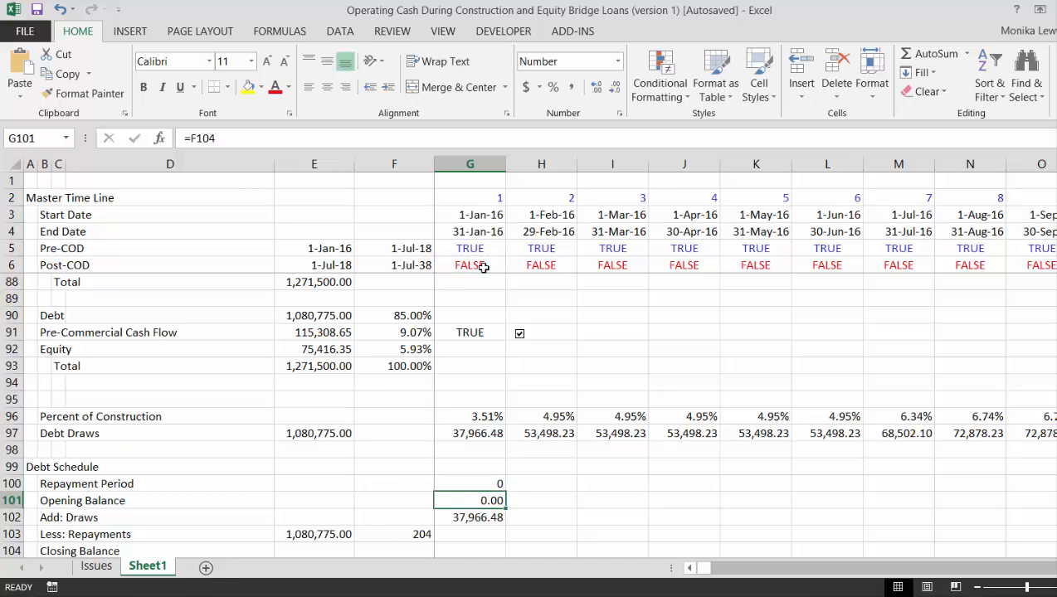
# Copy the Repayment Period formula from G100 across the row through all the remaining months.
pyautogui.press('Up')
pyautogui.hotkey('ctrl', 'shift', 'Right')
pyautogui.hotkey('ctrl', 'r')
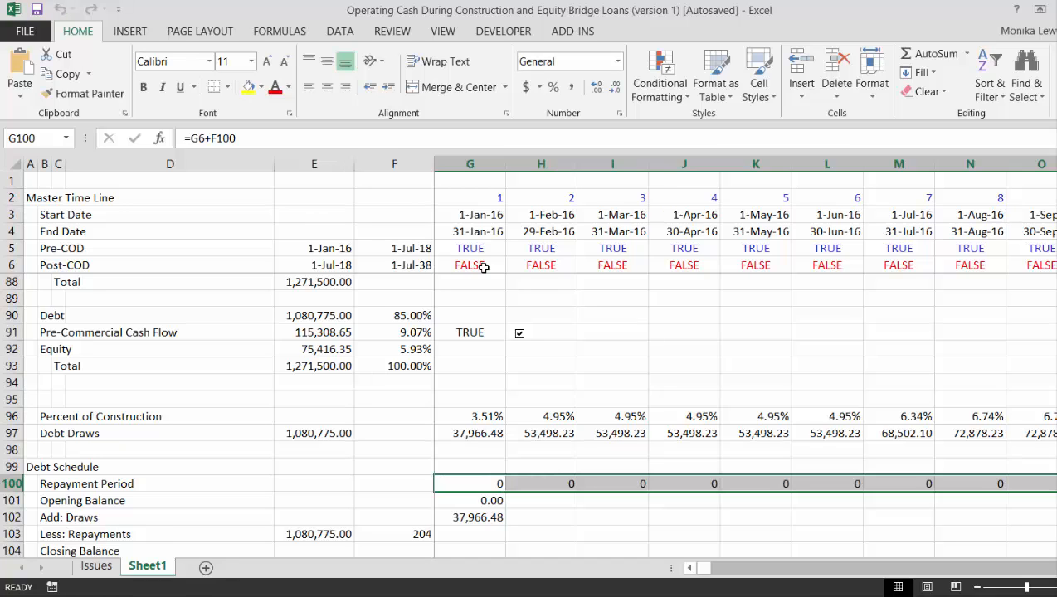
pyautogui.press('Down')
pyautogui.press('Down')
pyautogui.press('Down')
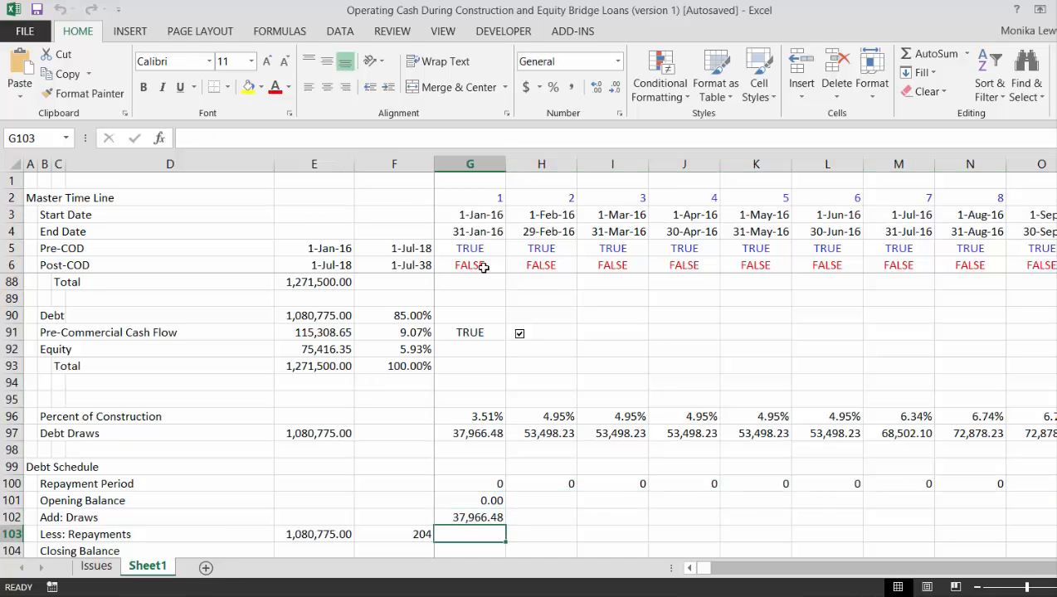
pyautogui.write('=')
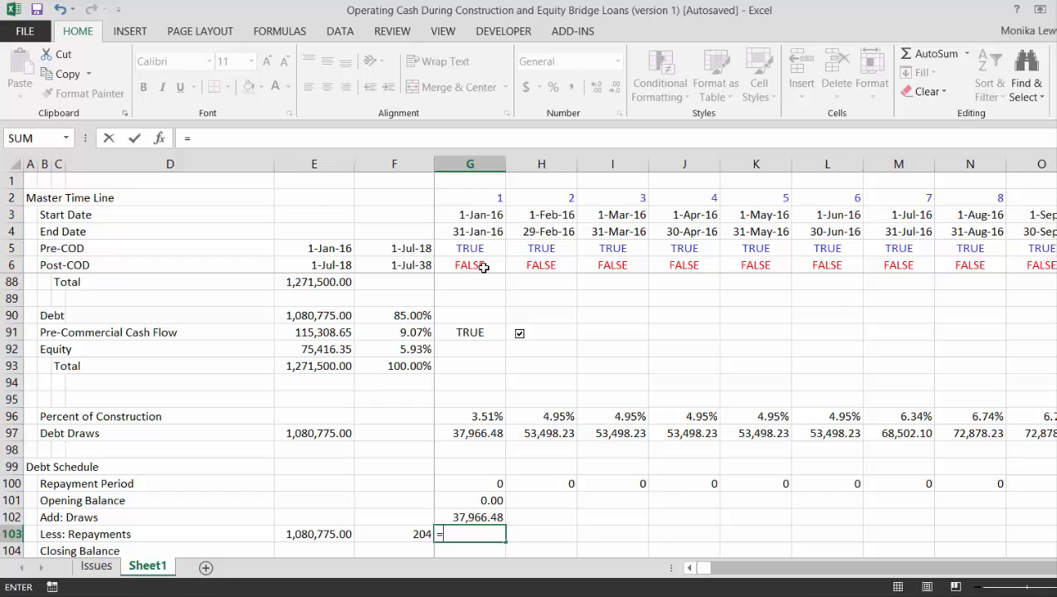
pyautogui.write('if(')
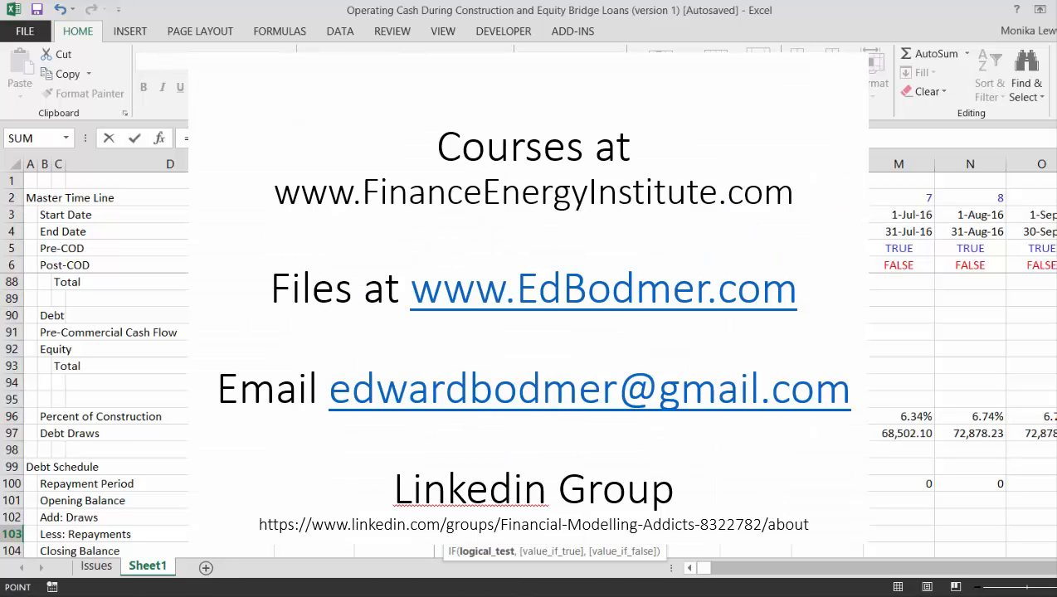
pyautogui.write(',')
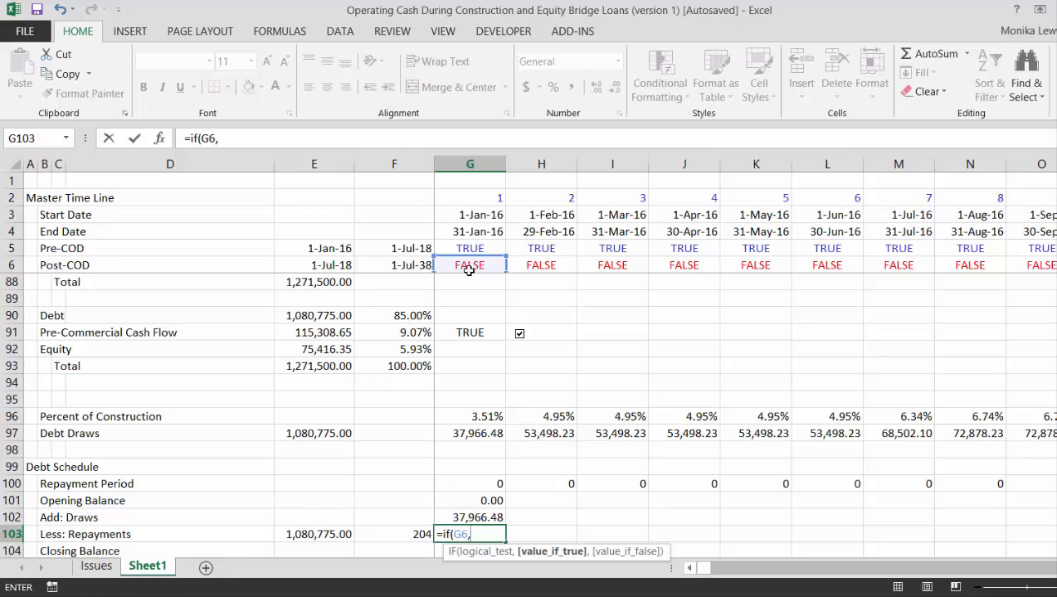
pyautogui.press('Escape')
# Calculate the senior loan's end date in F33, beside Repayment Years, with the formula =EDATE(E16,E33*12).
pyautogui.press('Up')
pyautogui.press('Up')
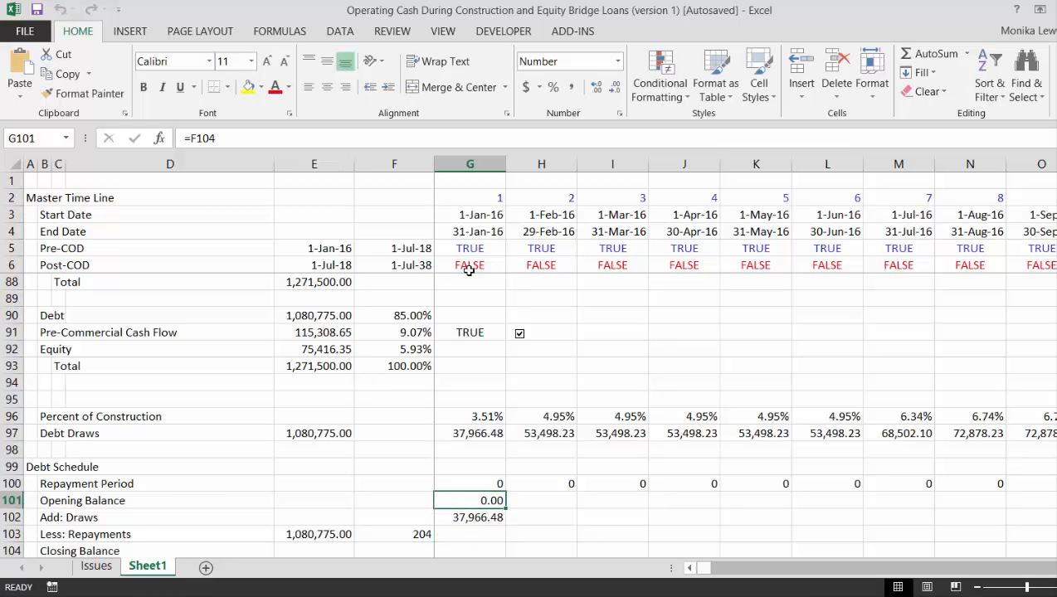
pyautogui.press('Up')
pyautogui.press('Up')
pyautogui.press('Up')
pyautogui.press('Up')
pyautogui.press('Up')
pyautogui.press('Up')
pyautogui.press('Up')
pyautogui.press('Up')
pyautogui.press('Up')
pyautogui.press('Up')
pyautogui.press('Up')
pyautogui.press('Up')
pyautogui.press('Up')
pyautogui.press('Up')
pyautogui.press('Up')
pyautogui.press('Up')
pyautogui.press('Up')
pyautogui.press('Up')
pyautogui.press('Up')
pyautogui.press('Up')
pyautogui.press('Up')
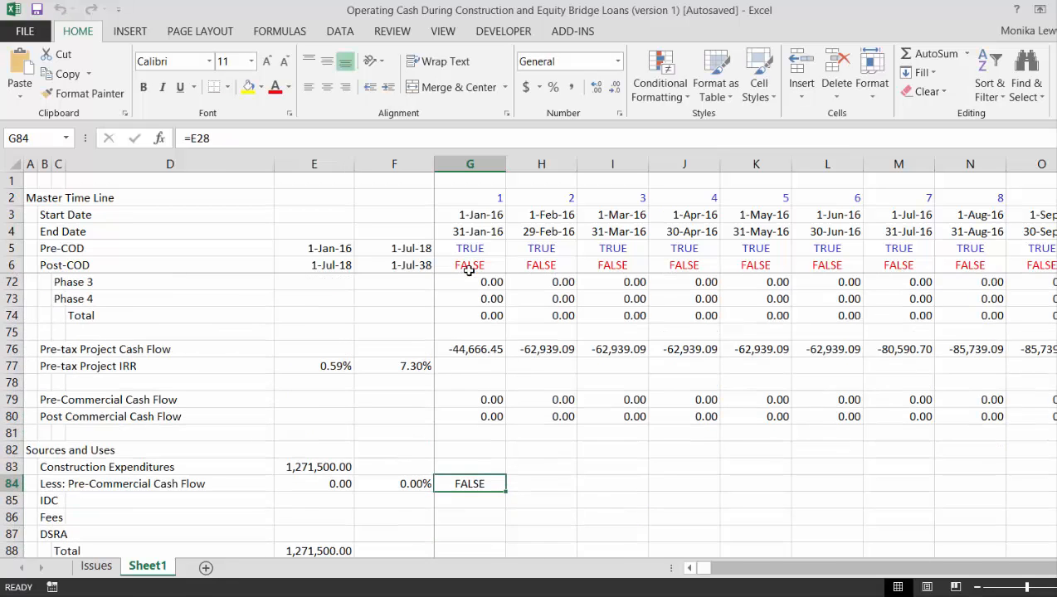
pyautogui.press('Up')
pyautogui.press('Up')
pyautogui.press('Up')
pyautogui.press('Up')
pyautogui.press('Up')
pyautogui.press('Up')
pyautogui.press('Up')
pyautogui.press('Up')
pyautogui.press('Up')
pyautogui.press('Up')
pyautogui.press('Up')
pyautogui.press('Up')
pyautogui.press('Up')
pyautogui.press('Up')
pyautogui.press('Up')
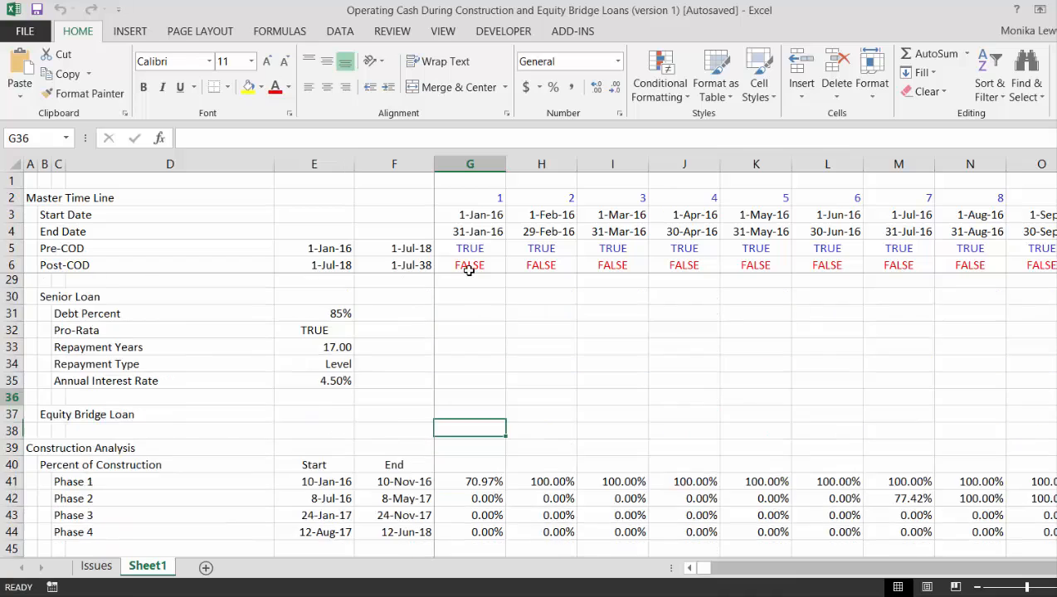
pyautogui.press('Left')
pyautogui.press('Left')
pyautogui.press('Left')
pyautogui.press('Up')
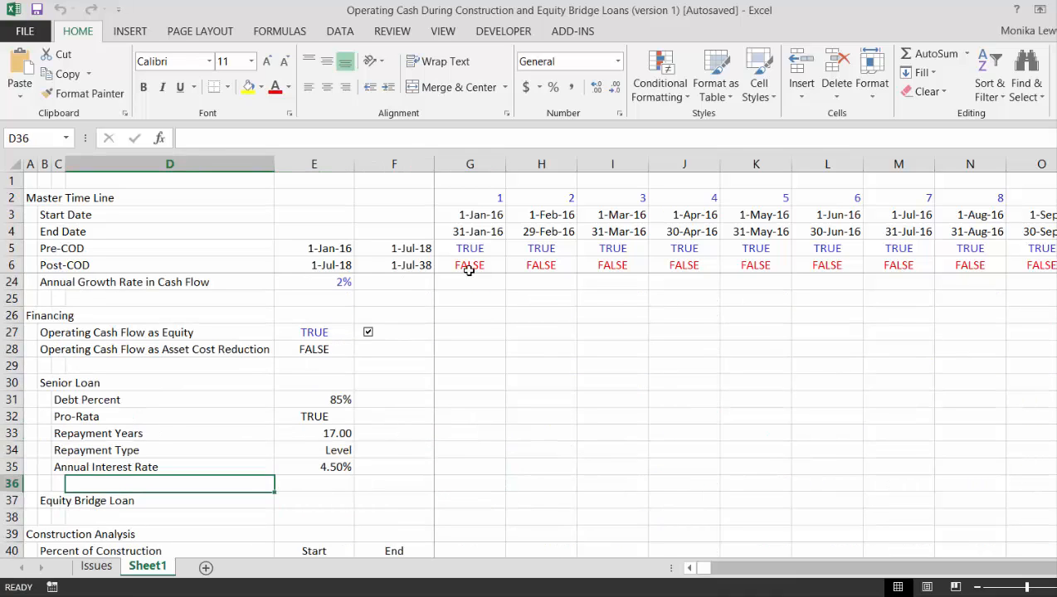
pyautogui.press('Up')
pyautogui.press('Up')
pyautogui.press('Up')
pyautogui.press('Right')
pyautogui.press('Right')
pyautogui.write('=')
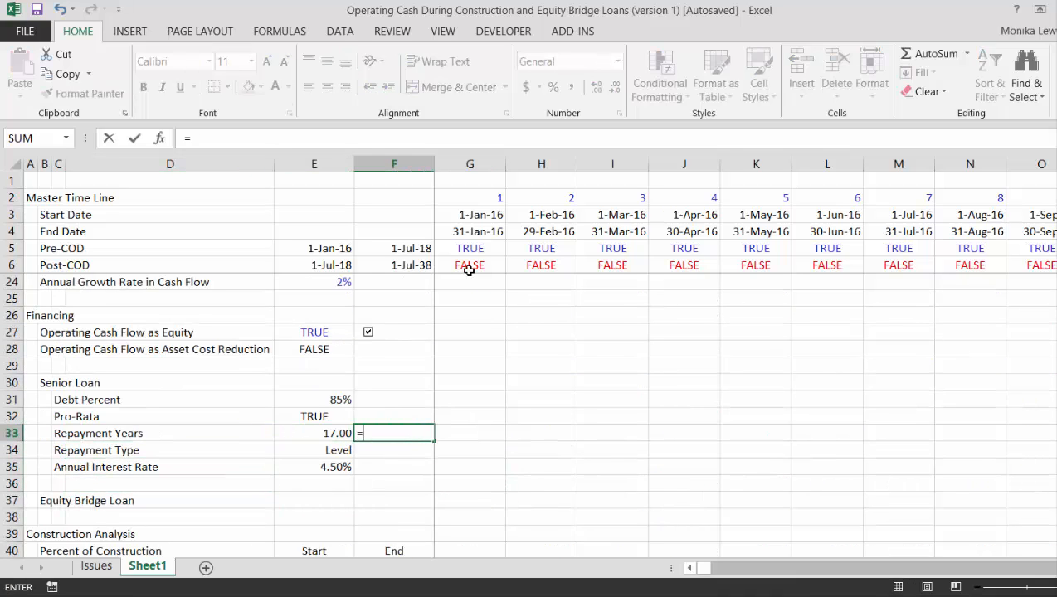
pyautogui.write('ed')
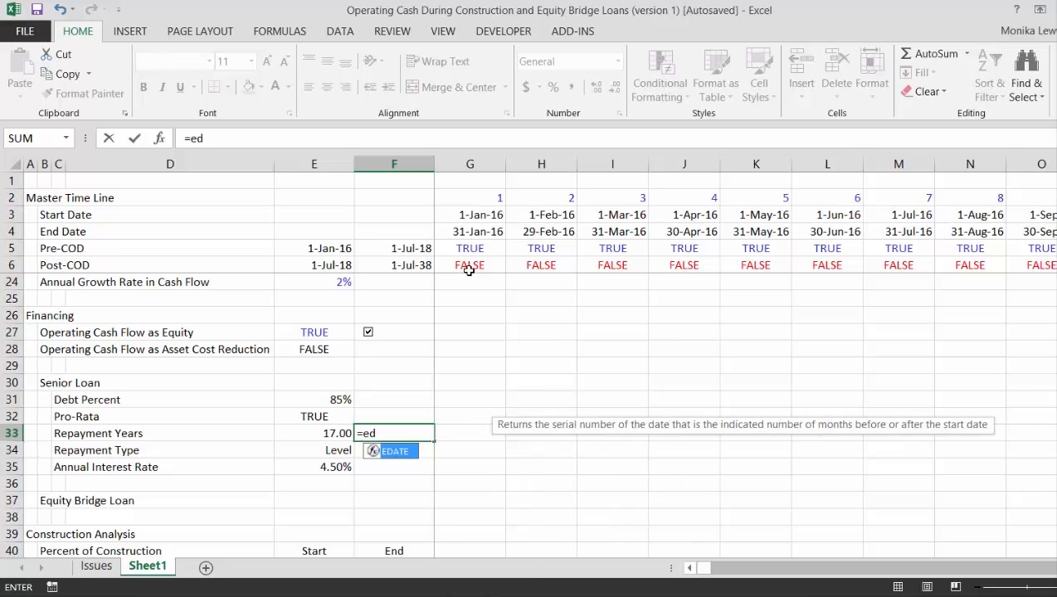
pyautogui.press('Tab')
pyautogui.press('Up')
pyautogui.press('Up')
pyautogui.press('Up')
pyautogui.press('Up')
pyautogui.press('Up')
pyautogui.press('Up')
pyautogui.press('Up')
pyautogui.press('Up')
pyautogui.press('Up')
pyautogui.press('Up')
pyautogui.press('Up')
pyautogui.press('Up')
pyautogui.press('Up')
pyautogui.press('Up')
pyautogui.press('Up')
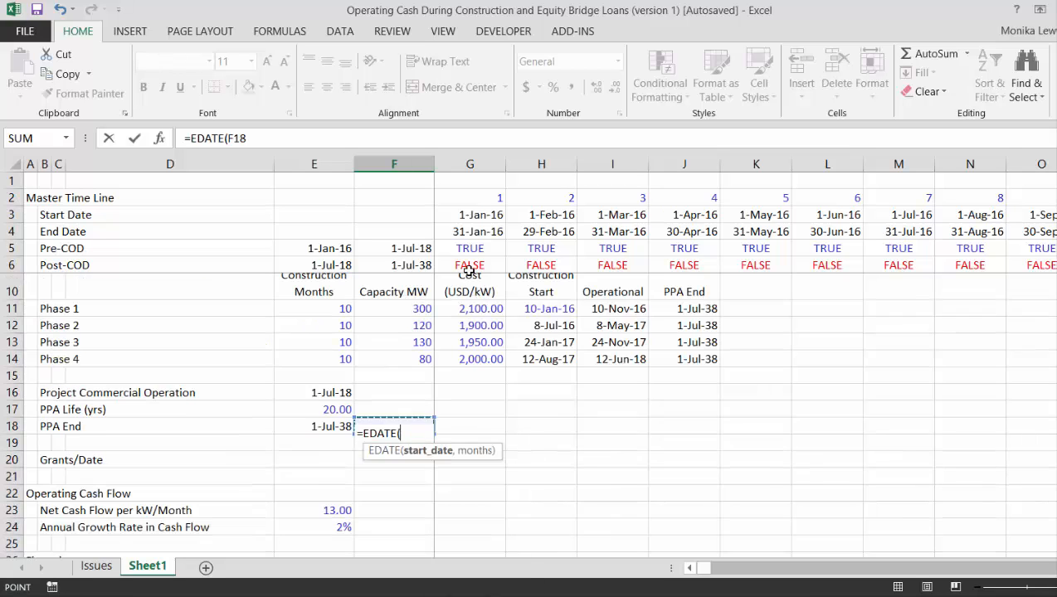
pyautogui.press('Up')
pyautogui.press('Up')
pyautogui.press('Up')
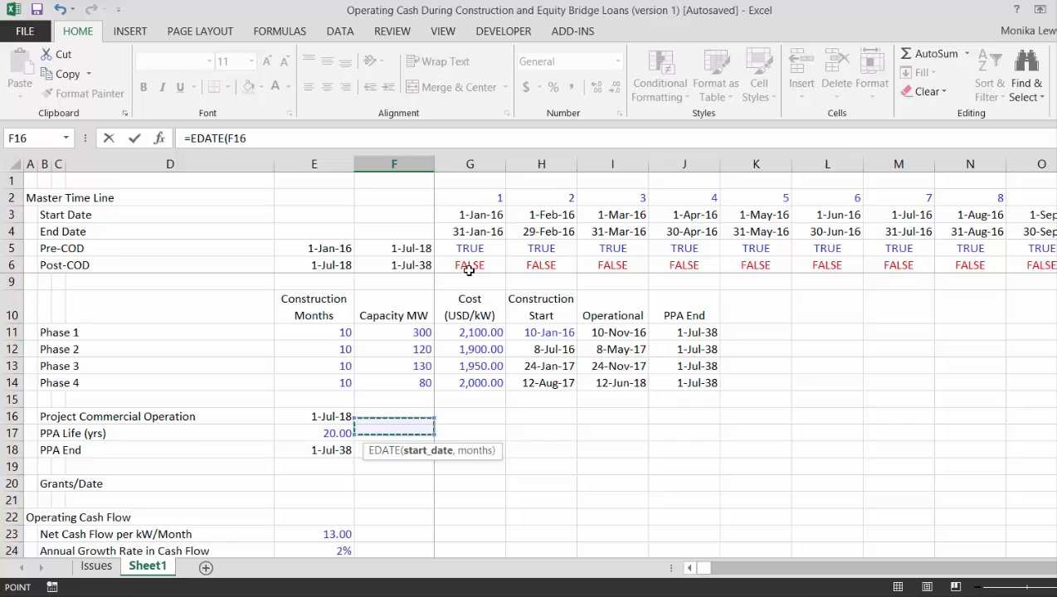
pyautogui.press('Down')
pyautogui.press('Left')
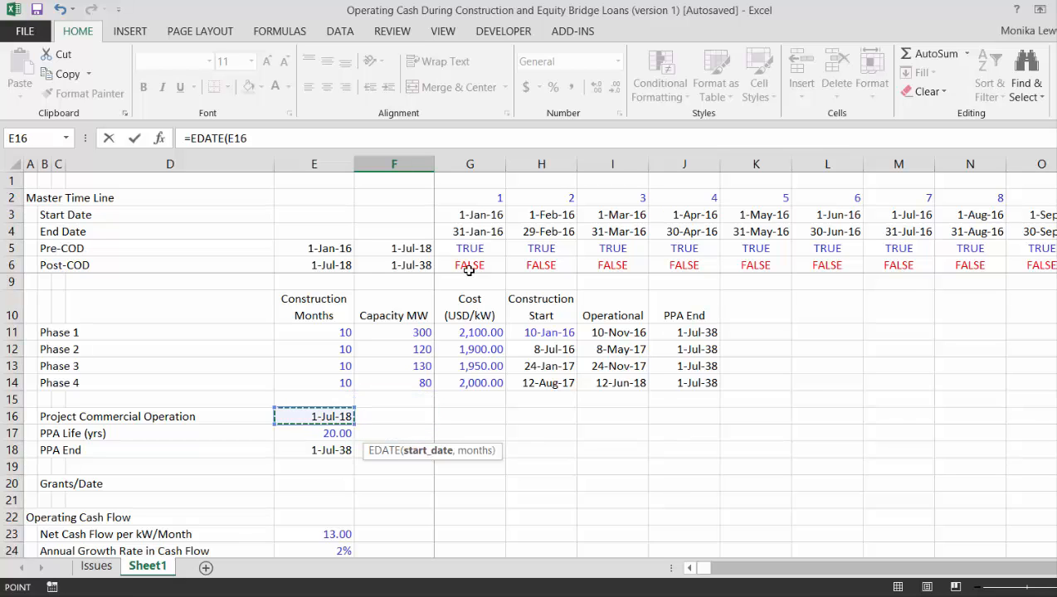
pyautogui.write(',')
pyautogui.press('Left')
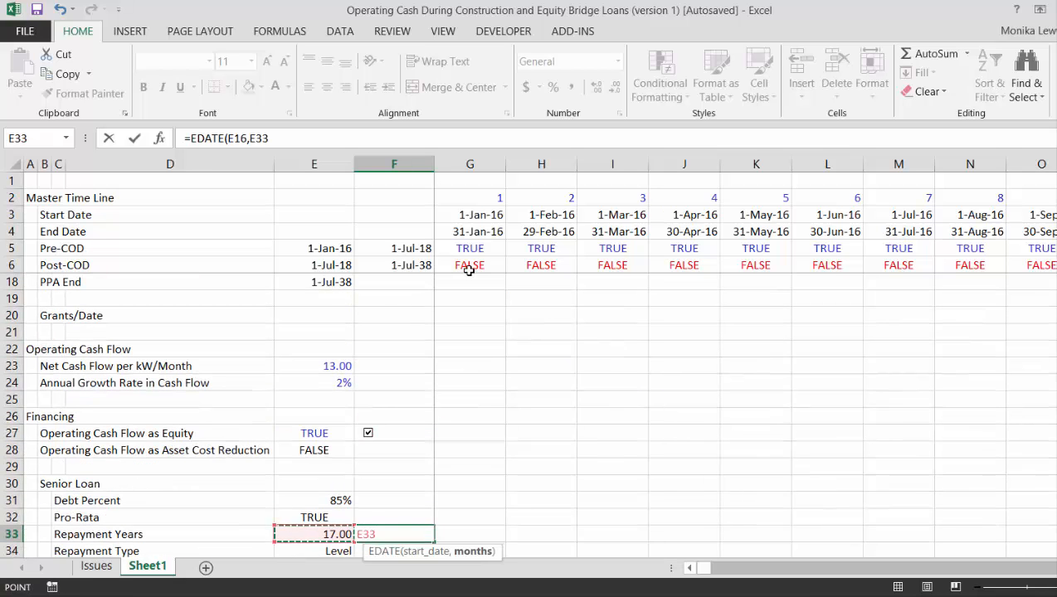
pyautogui.write('*12')
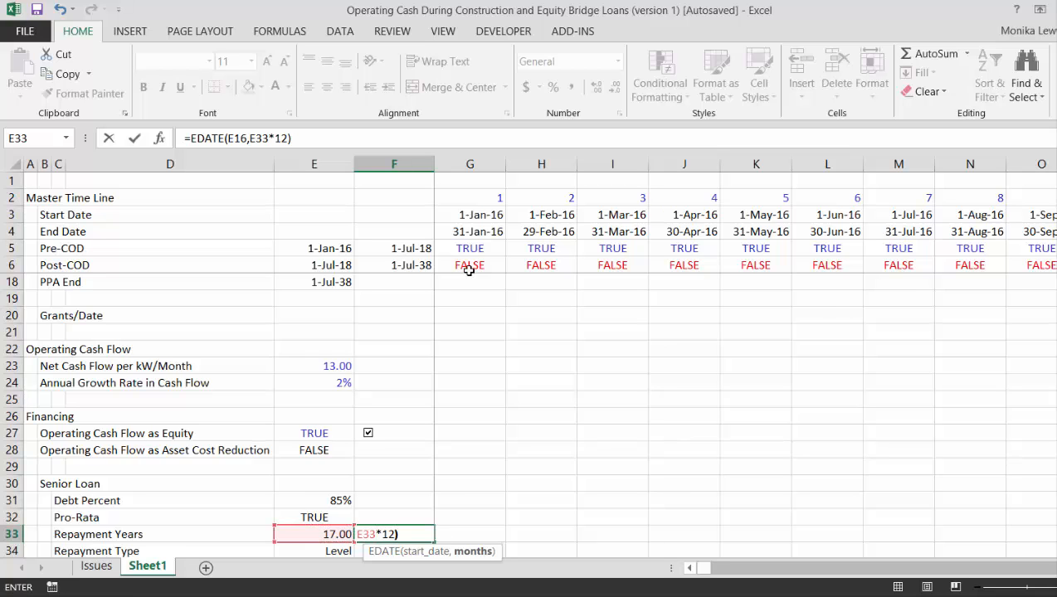
pyautogui.press('Return')
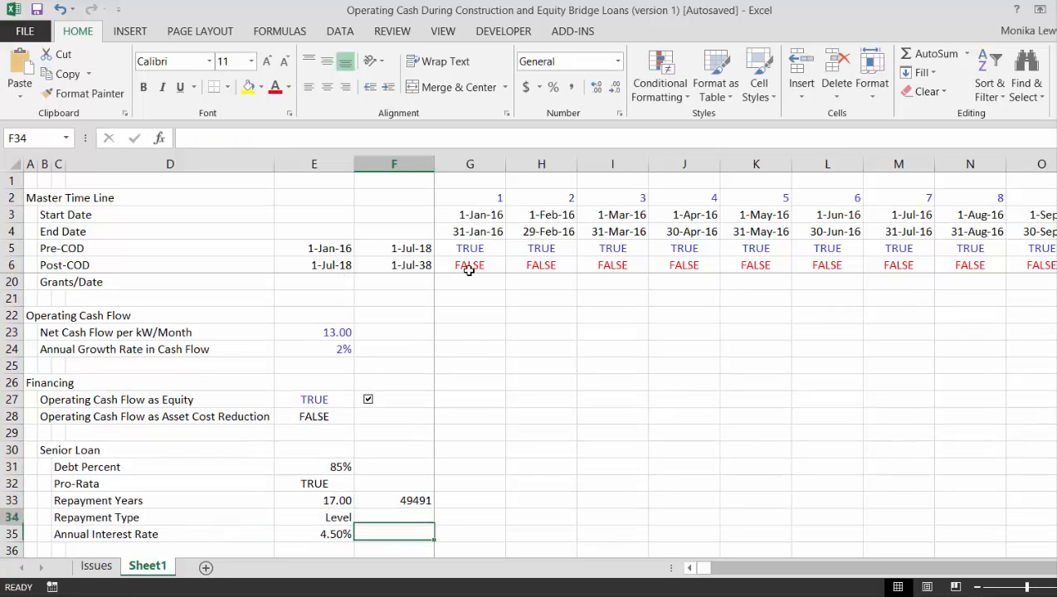
# Format the EDATE result in F33 as a date.
pyautogui.press('Up')
pyautogui.hotkey('ctrl', 'shift', '1')
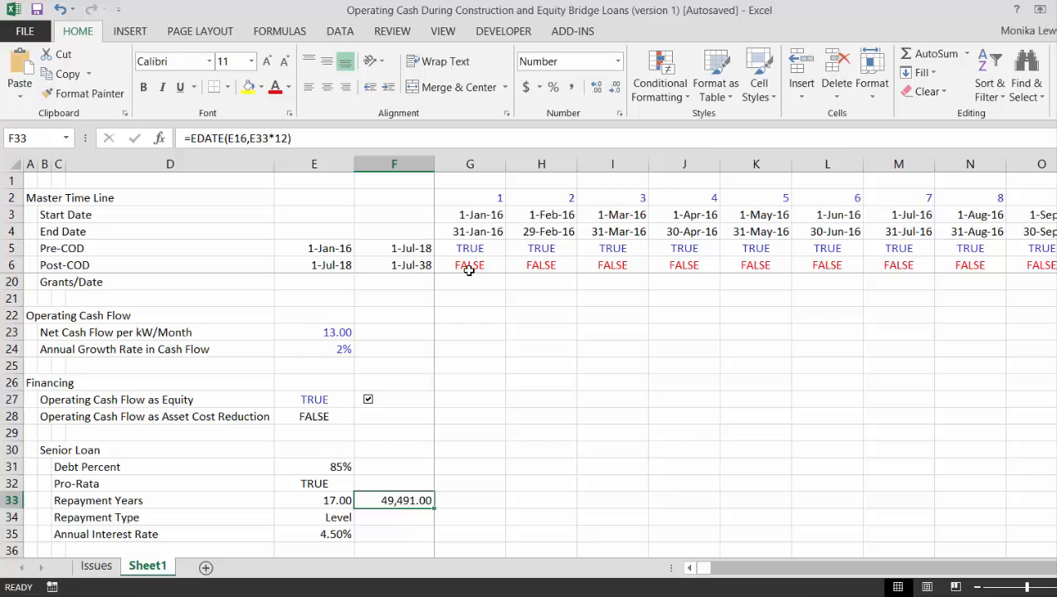
pyautogui.hotkey('ctrl', 'shift', '3')
# Insert a blank row above the Repayment Period row in the Debt Schedule section.
pyautogui.press('pagedown')
pyautogui.press('pagedown')
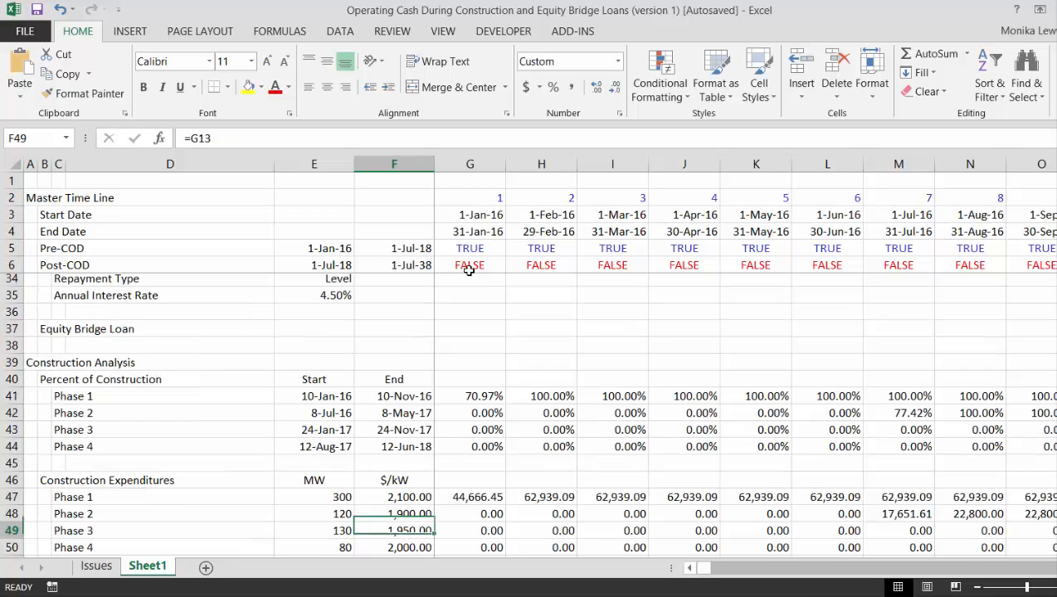
pyautogui.press('pagedown')
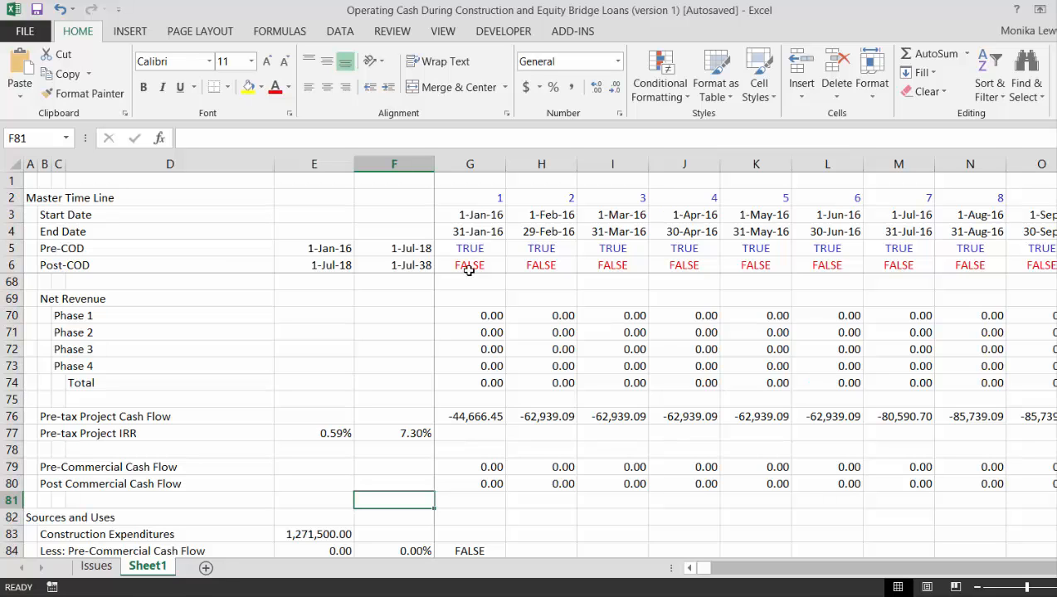
pyautogui.press('pagedown')
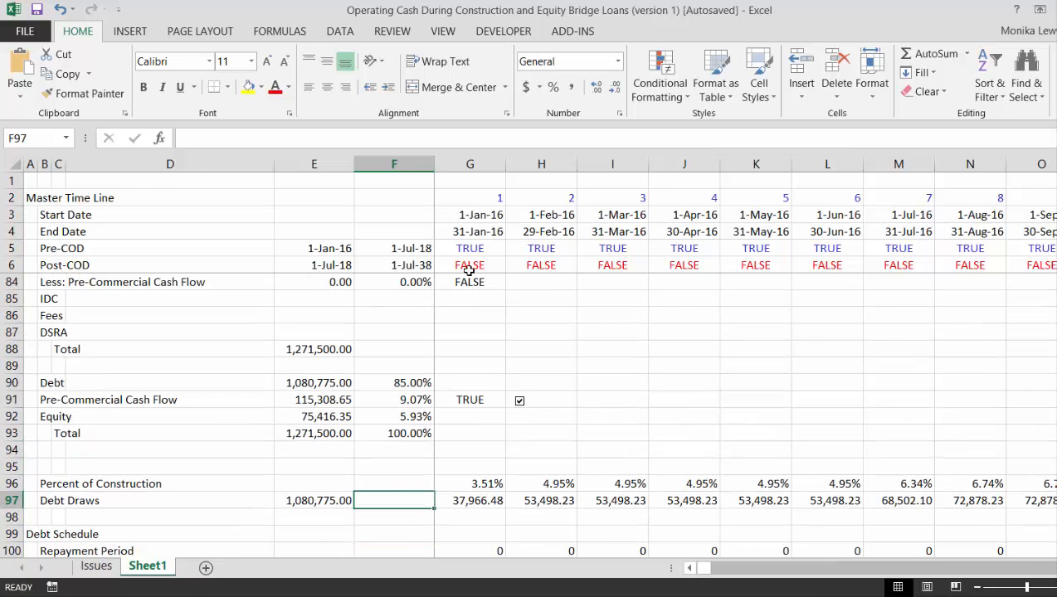
pyautogui.press('Down')
pyautogui.press('Down')
pyautogui.press('Down')
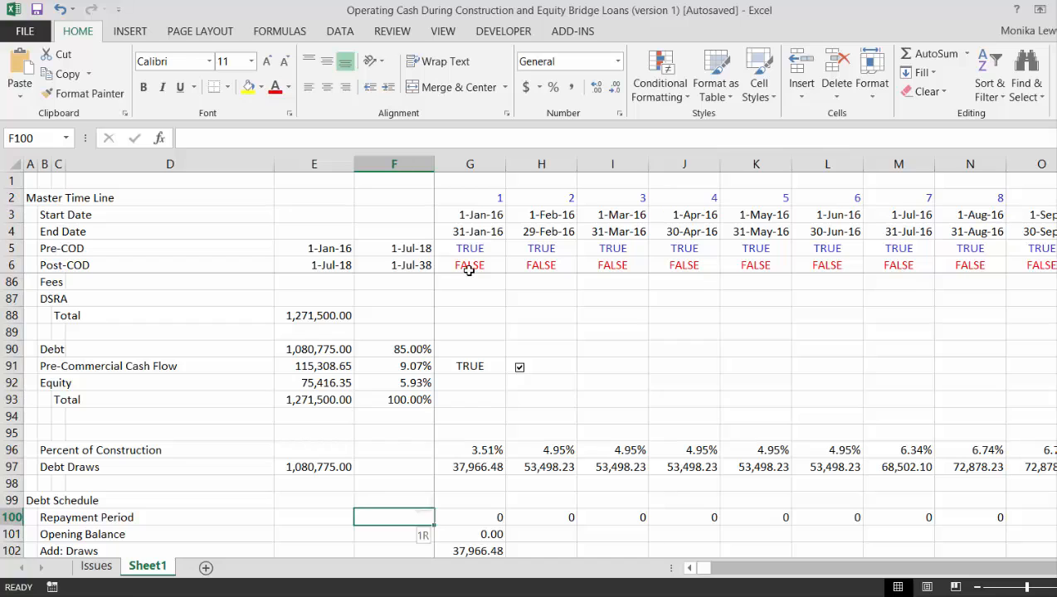
pyautogui.hotkey('shift', 'space')
pyautogui.hotkey('ctrl', 'shift', '+')
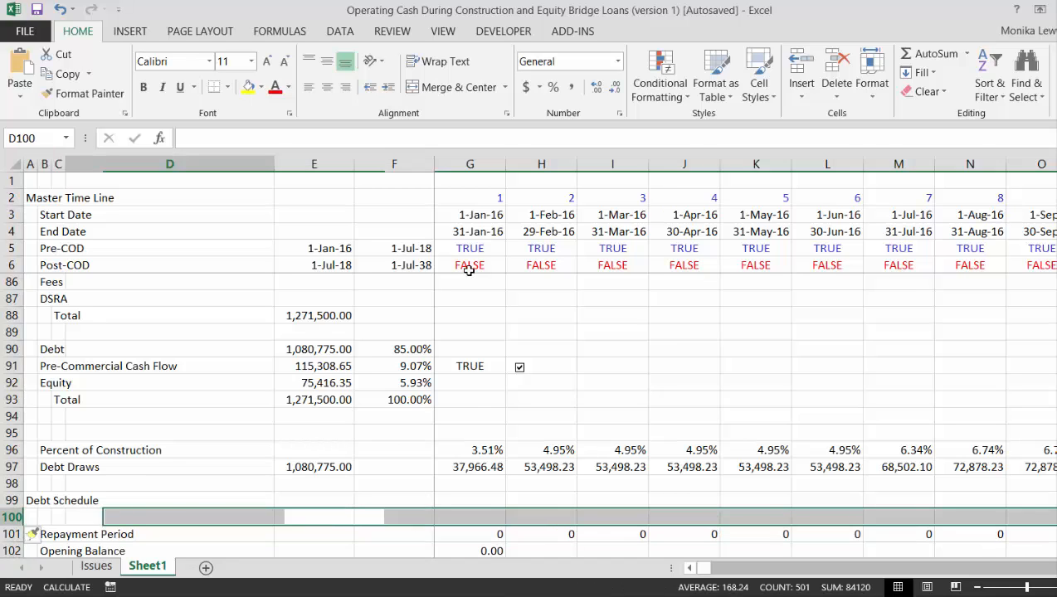
# Label the new row 100 of the Debt Schedule "Repayment Switch" in column B.
pyautogui.press('Left')
pyautogui.press('Left')
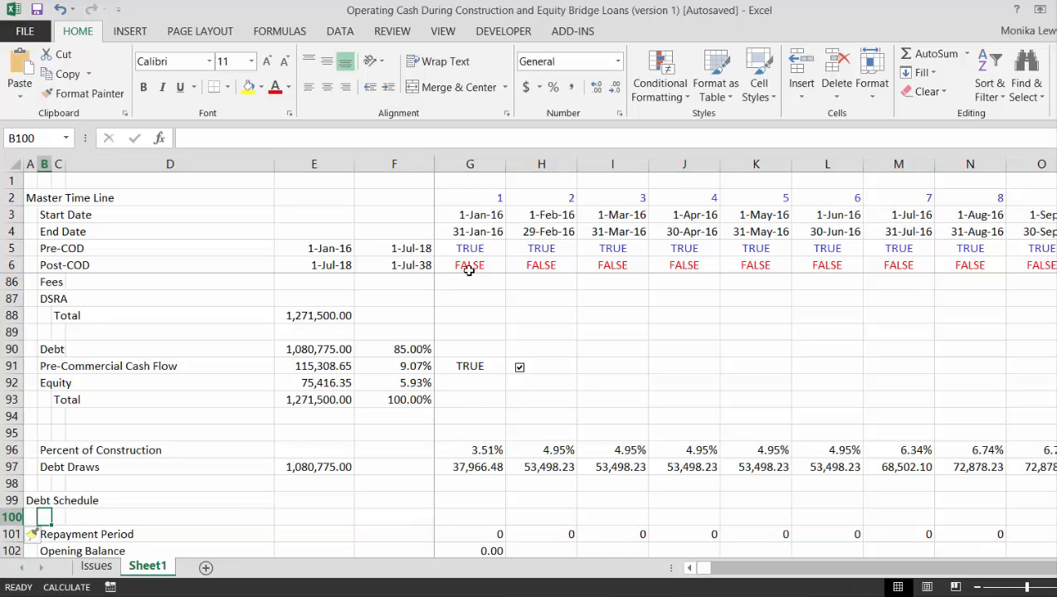
pyautogui.write('R')
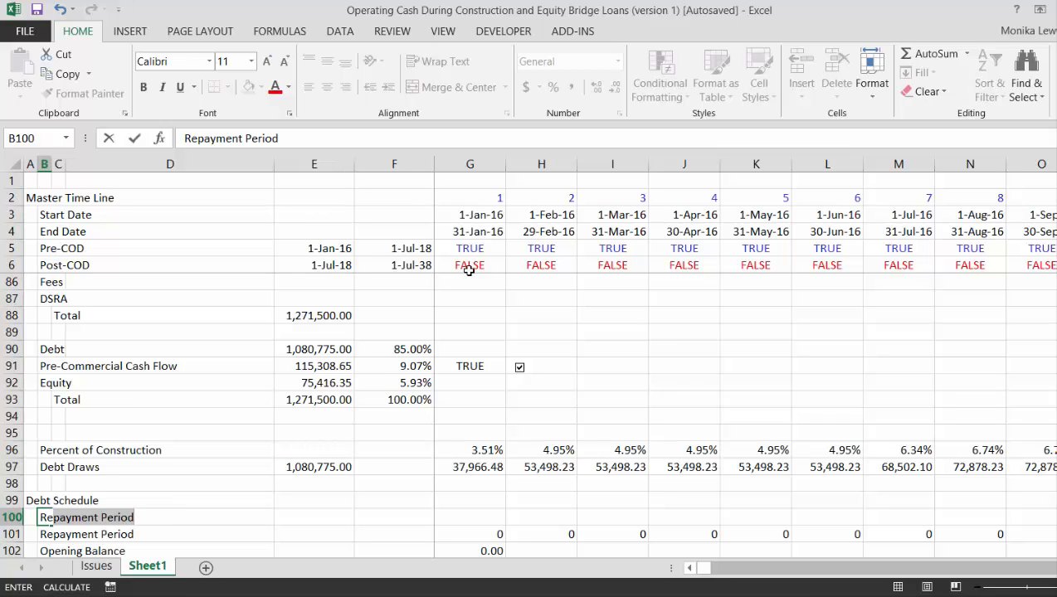
pyautogui.write('epayme')
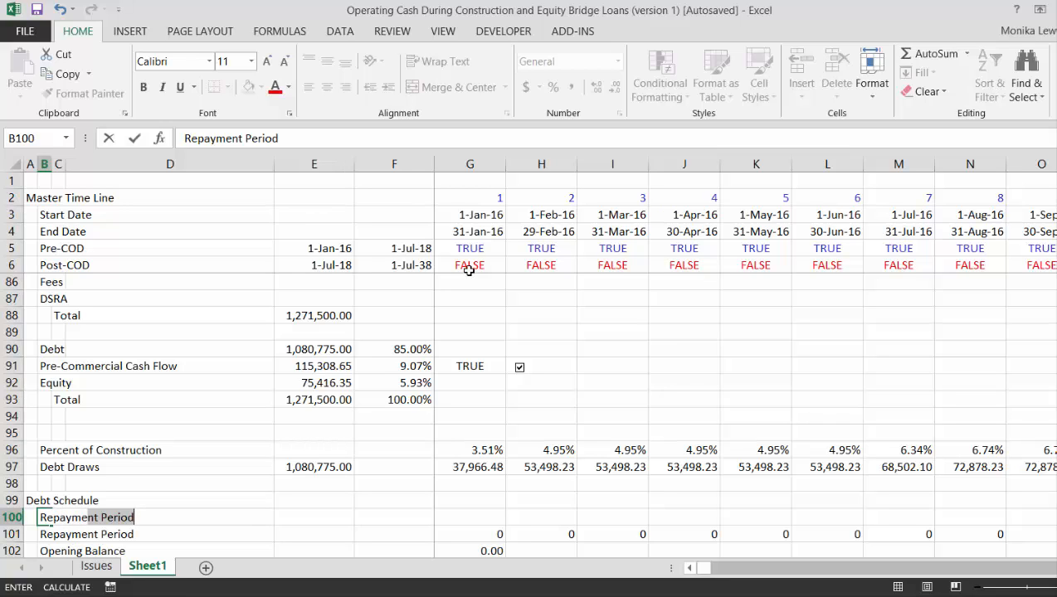
pyautogui.write('nt Switch')
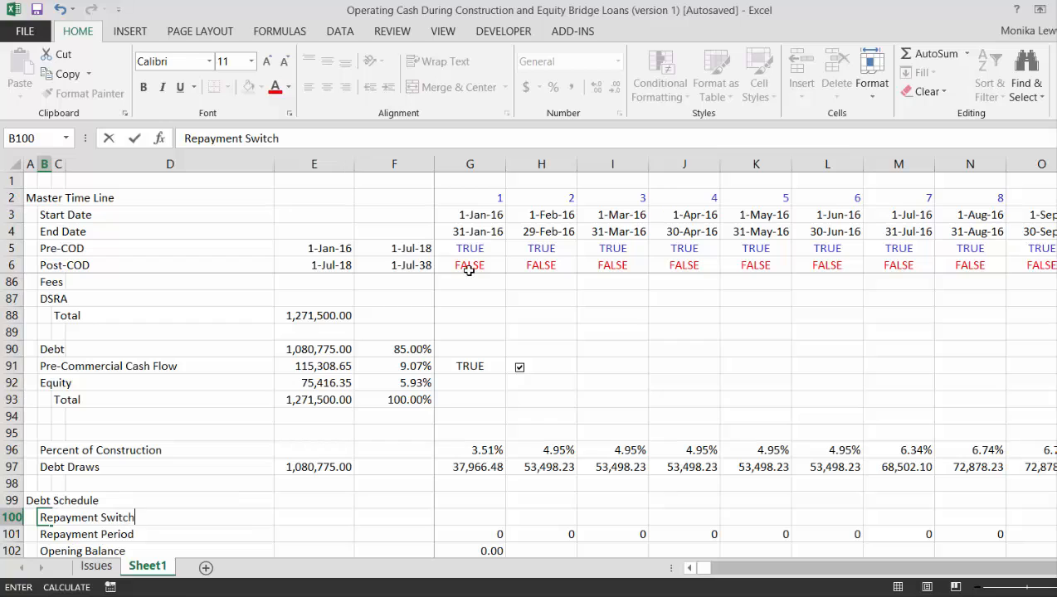
pyautogui.press('Return')
# Link E100 in the Repayment Switch row to the Project Commercial Operation date with =E16.
pyautogui.press('Down')
pyautogui.press('Up')
pyautogui.press('Up')
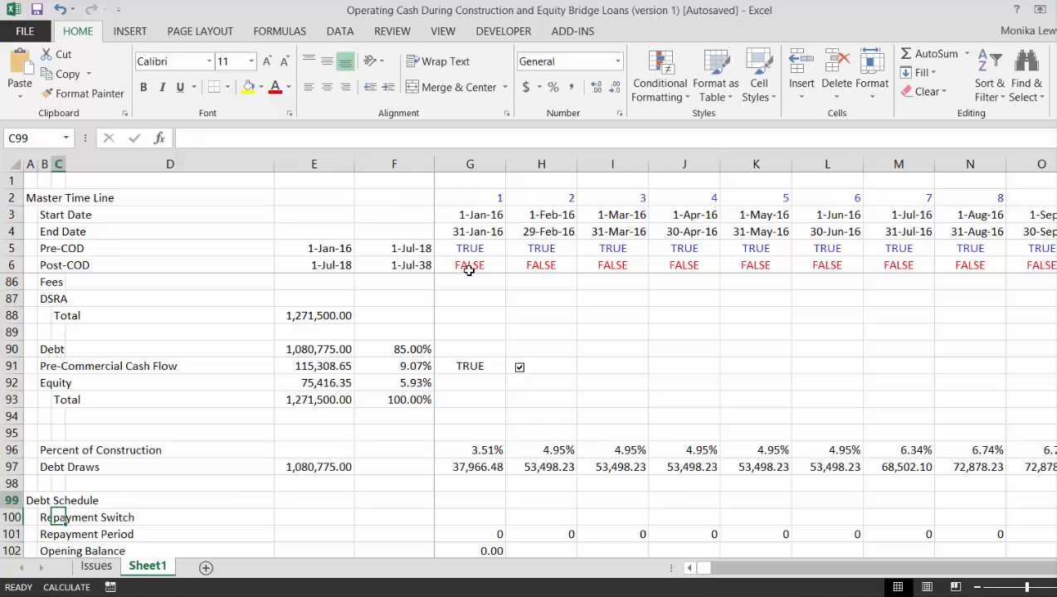
pyautogui.press('Right')
pyautogui.press('Right')
pyautogui.press('Down')
pyautogui.press('Right')
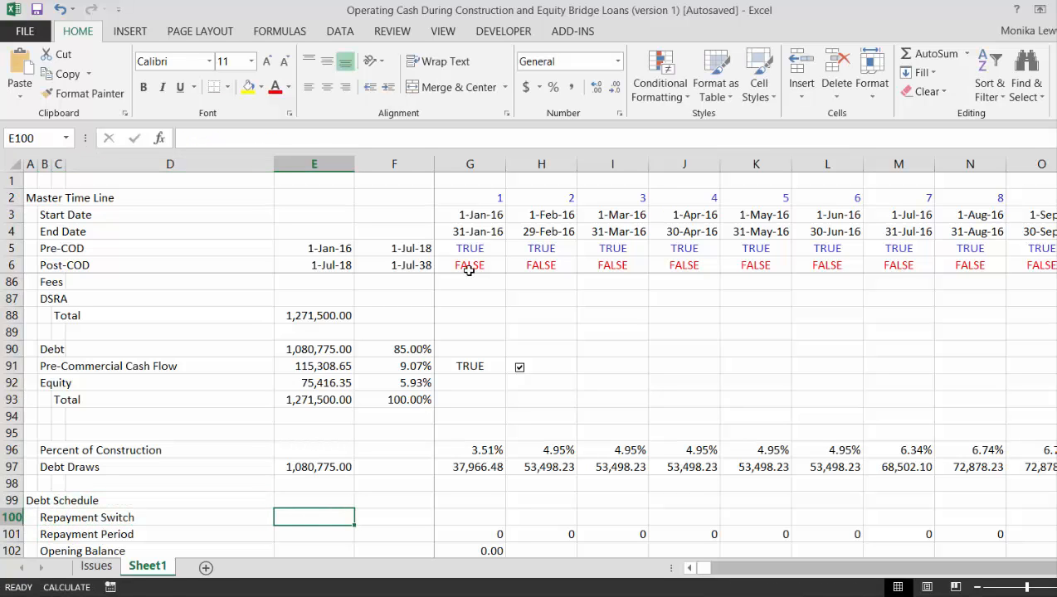
pyautogui.write('=')
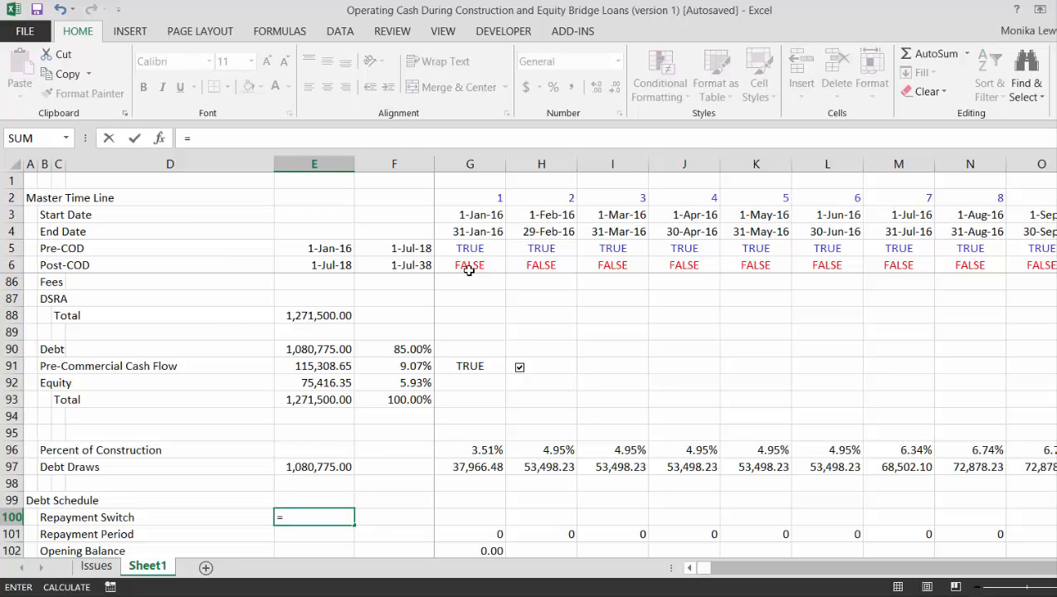
pyautogui.press('Up')
pyautogui.press('Up')
pyautogui.press('Up')
pyautogui.press('Up')
pyautogui.press('Up')
pyautogui.press('Up')
pyautogui.press('Up')
pyautogui.press('Up')
pyautogui.press('Up')
pyautogui.press('Up')
pyautogui.press('Up')
pyautogui.press('Up')
pyautogui.press('Up')
pyautogui.press('Up')
pyautogui.press('Up')
pyautogui.press('Up')
pyautogui.press('Up')
pyautogui.press('Up')
pyautogui.press('Up')
pyautogui.press('Up')
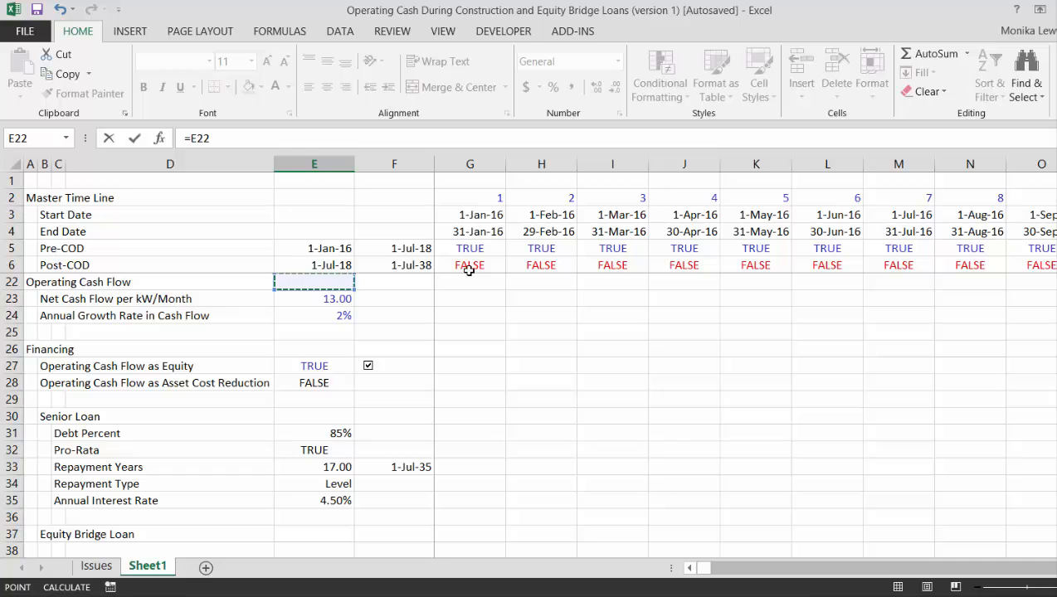
pyautogui.press('Down')
pyautogui.press('Down')
pyautogui.press('Down')
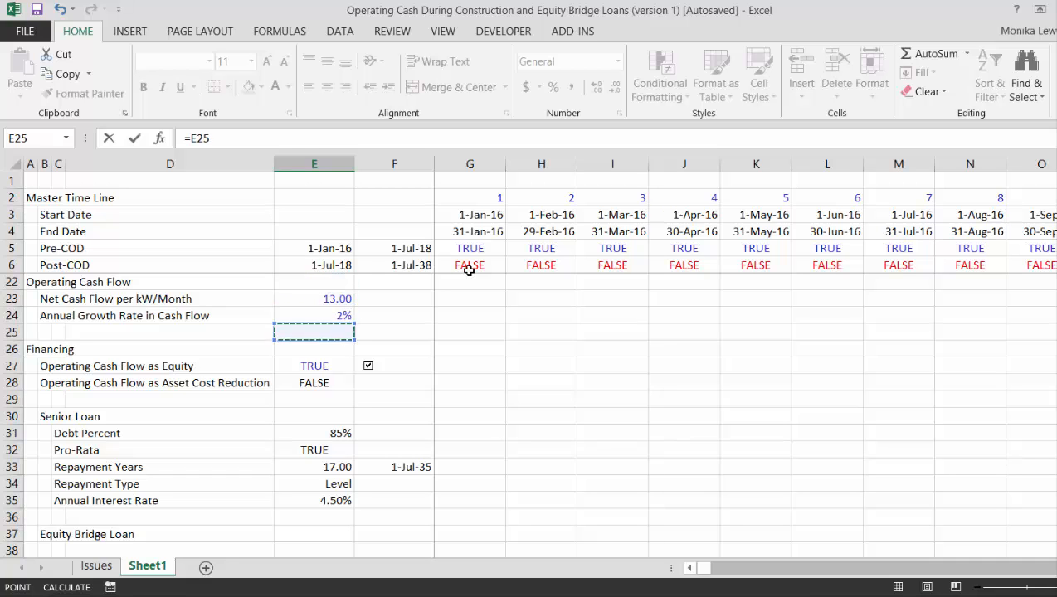
pyautogui.press('Up')
pyautogui.press('Up')
pyautogui.press('Up')
pyautogui.press('Up')
pyautogui.press('Up')
pyautogui.press('Up')
pyautogui.press('Up')
pyautogui.press('Up')
pyautogui.press('Up')
pyautogui.press('Up')
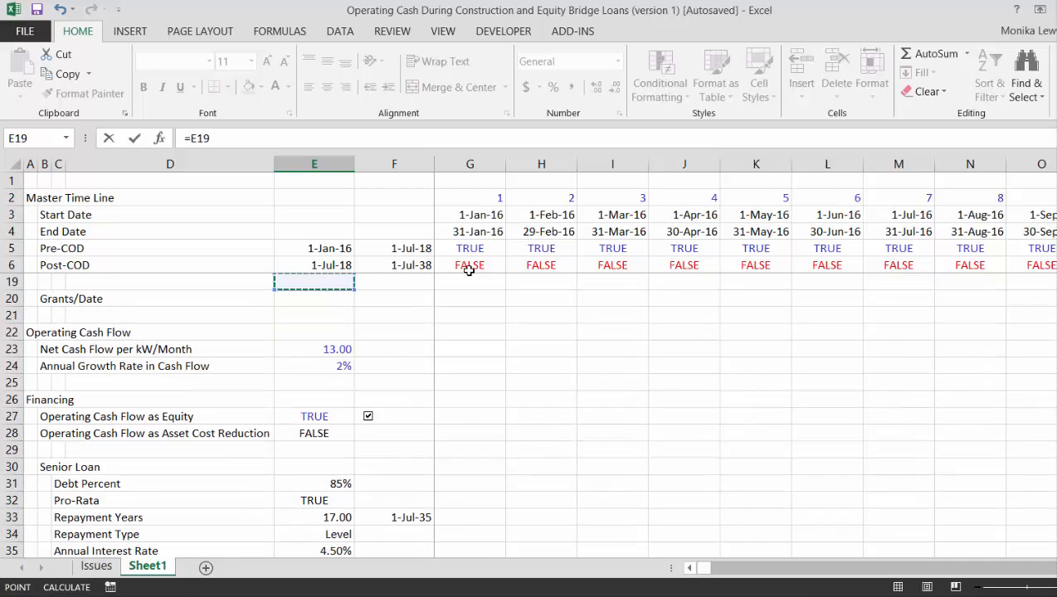
pyautogui.press('Up')
pyautogui.press('Down')
pyautogui.press('Down')
pyautogui.press('Down')
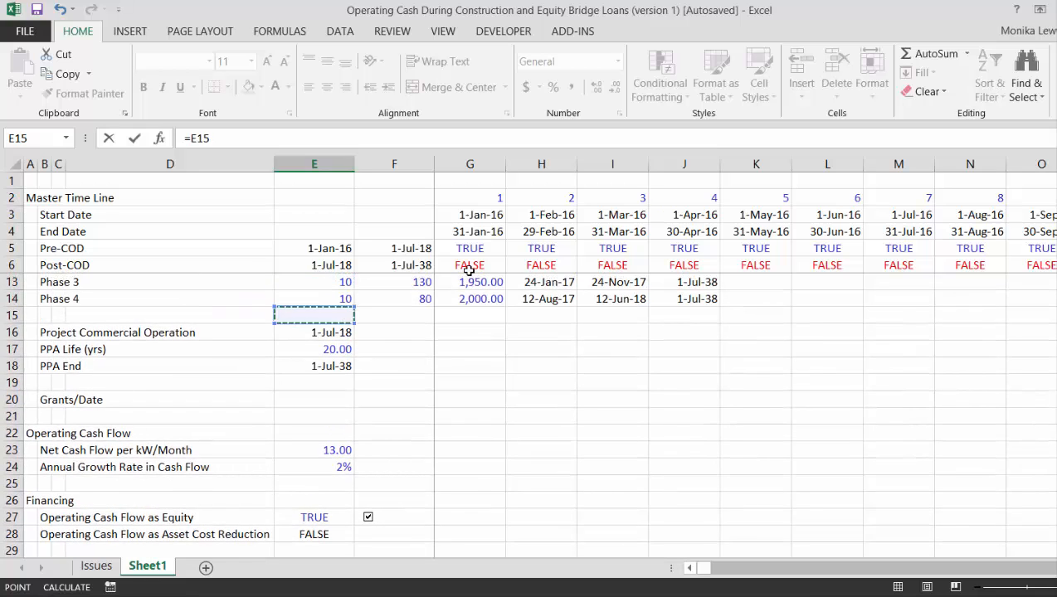
pyautogui.press('Return')
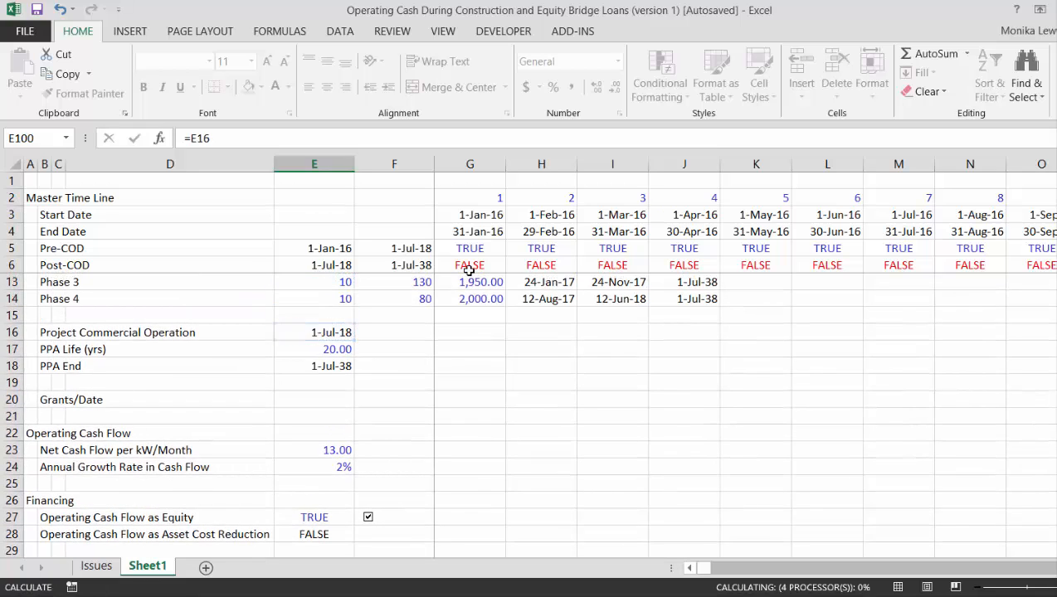
# Link F100 in the Repayment Switch row to the Senior Loan repayment end date with =F33.
pyautogui.press('Up')
pyautogui.press('Right')
pyautogui.write('=')
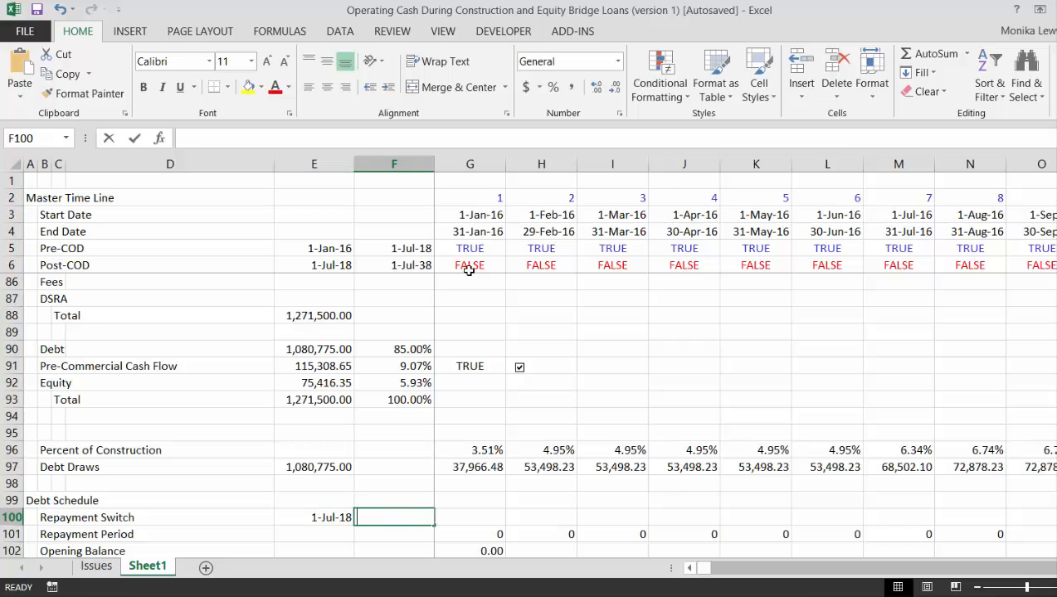
pyautogui.press('Up')
pyautogui.press('Up')
pyautogui.press('Up')
pyautogui.press('Up')
pyautogui.press('Up')
pyautogui.press('Up')
pyautogui.press('Up')
pyautogui.press('Up')
pyautogui.press('Up')
pyautogui.press('Up')
pyautogui.press('Up')
pyautogui.press('Up')
pyautogui.press('Up')
pyautogui.press('Up')
pyautogui.press('Up')
pyautogui.press('Up')
pyautogui.press('Up')
pyautogui.press('Up')
pyautogui.press('Up')
pyautogui.press('Up')
pyautogui.press('Up')
pyautogui.press('Up')
pyautogui.press('Up')
pyautogui.press('Up')
pyautogui.press('Up')
pyautogui.press('Up')
pyautogui.press('Up')
pyautogui.press('Up')
pyautogui.press('Up')
pyautogui.press('Up')
pyautogui.press('Up')
pyautogui.press('Up')
pyautogui.press('Up')
pyautogui.press('Up')
pyautogui.press('Up')
pyautogui.press('Up')
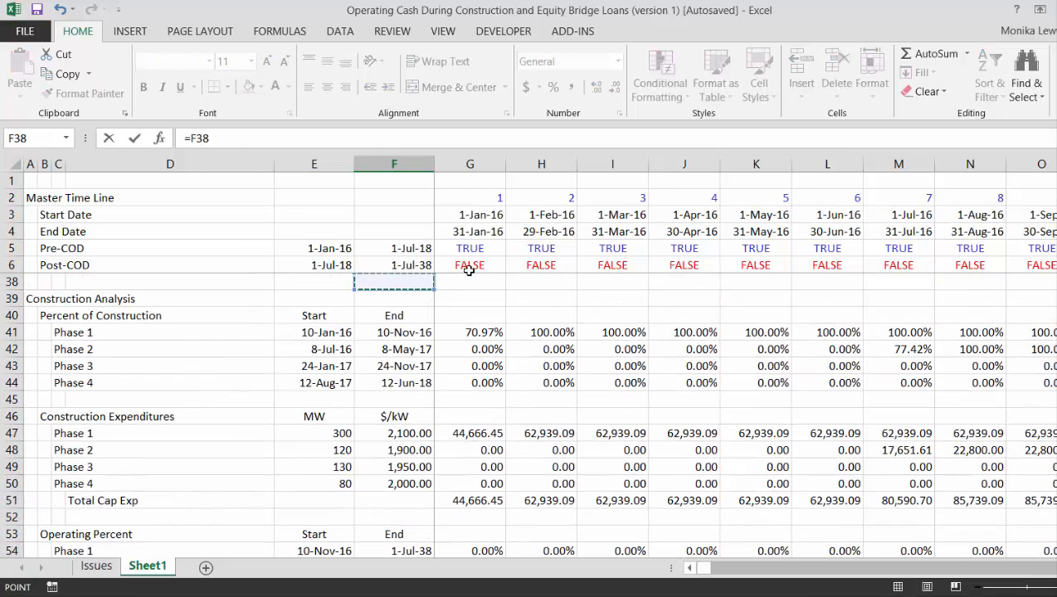
pyautogui.press('Down')
pyautogui.press('Down')
pyautogui.press('Down')
pyautogui.press('Down')
pyautogui.press('Down')
pyautogui.press('Down')
pyautogui.press('Down')
pyautogui.press('Down')
pyautogui.press('Down')
pyautogui.press('Down')
pyautogui.press('Down')
pyautogui.press('Down')
pyautogui.press('Down')
pyautogui.press('Down')
pyautogui.press('Down')
pyautogui.press('Down')
pyautogui.press('Up')
pyautogui.press('Up')
pyautogui.press('Up')
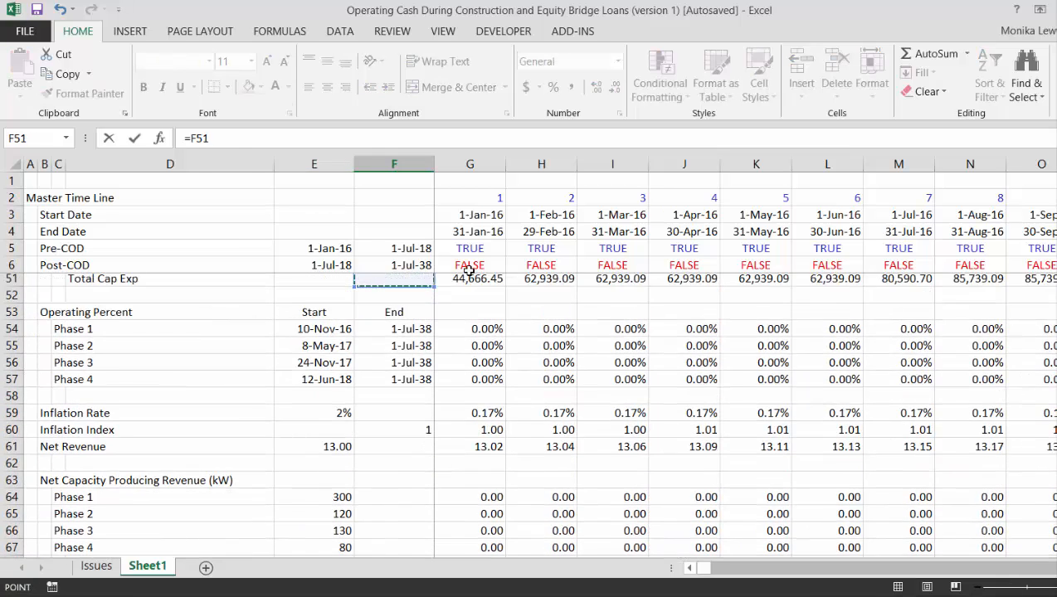
pyautogui.press('Down')
pyautogui.press('Down')
pyautogui.press('Down')
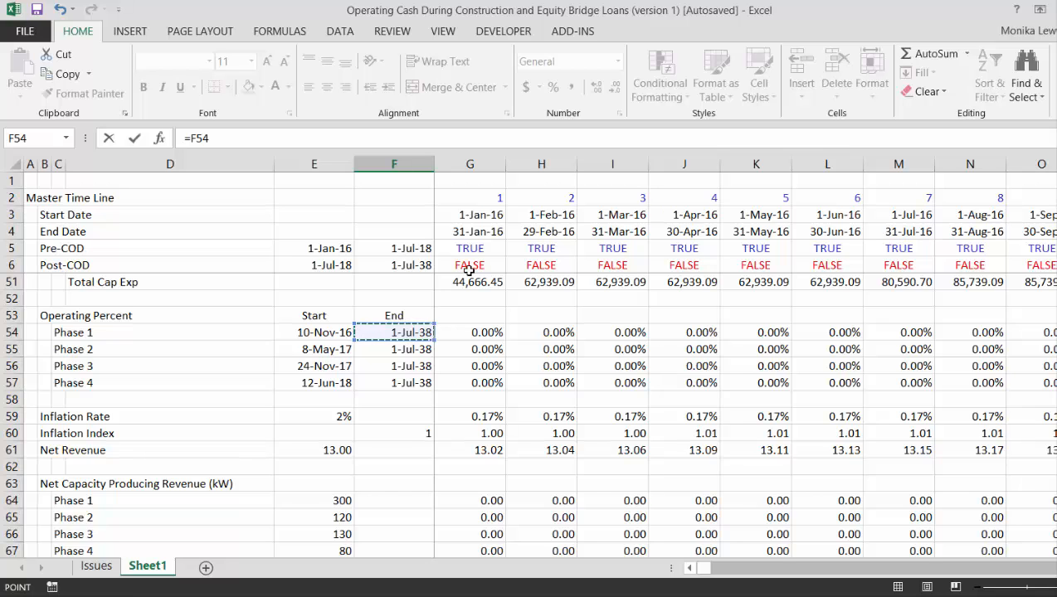
pyautogui.press('Up')
pyautogui.press('Up')
pyautogui.press('Up')
pyautogui.press('Up')
pyautogui.press('Up')
pyautogui.press('Up')
pyautogui.press('Up')
pyautogui.press('Up')
pyautogui.press('Up')
pyautogui.press('Up')
pyautogui.press('Up')
pyautogui.press('Up')
pyautogui.press('Up')
pyautogui.press('Up')
pyautogui.press('Up')
pyautogui.press('Up')
pyautogui.press('Up')
pyautogui.press('Up')
pyautogui.press('Up')
pyautogui.press('Down')
pyautogui.press('Down')
pyautogui.press('Down')
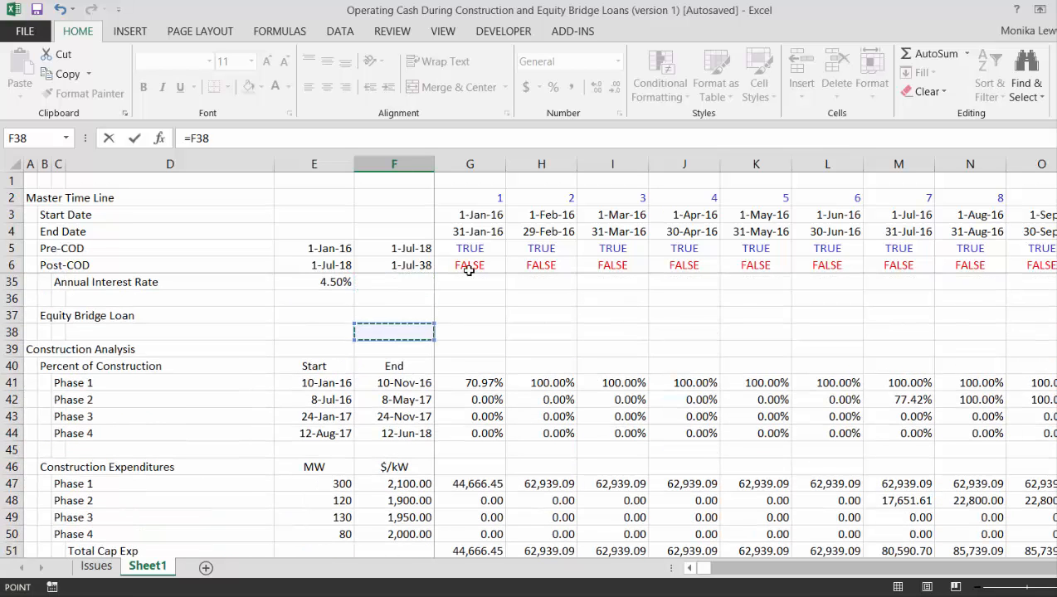
pyautogui.press('Down')
pyautogui.press('Down')
pyautogui.press('Down')
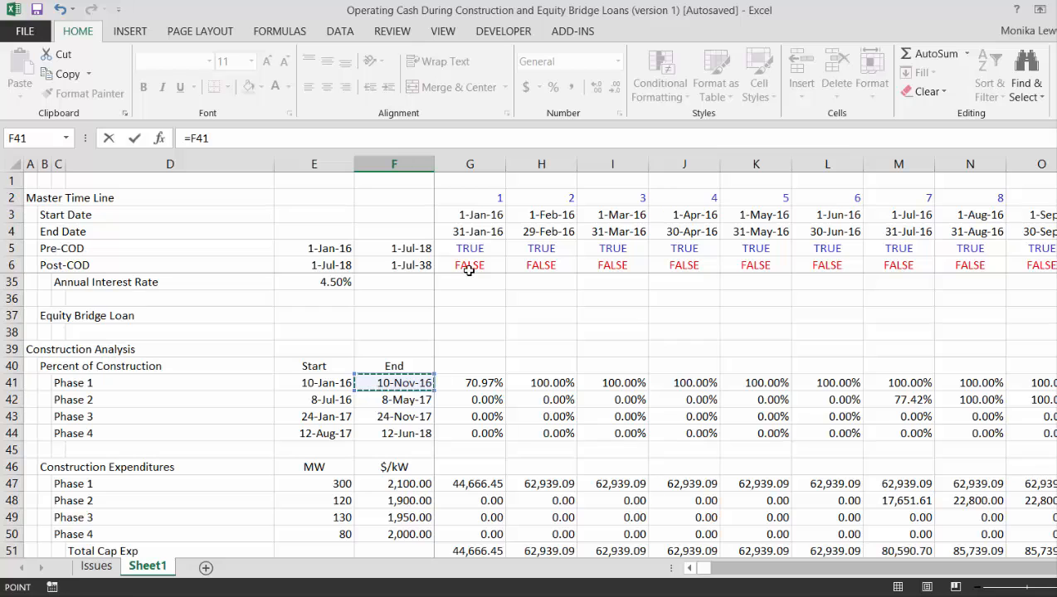
pyautogui.press('Up')
pyautogui.press('Up')
pyautogui.press('Up')
pyautogui.press('Up')
pyautogui.press('Up')
pyautogui.press('Up')
pyautogui.press('Up')
pyautogui.press('Up')
pyautogui.press('Up')
pyautogui.press('Up')
pyautogui.press('Up')
pyautogui.press('Up')
pyautogui.press('Up')
pyautogui.press('Up')
pyautogui.press('Up')
pyautogui.press('Up')
pyautogui.press('Up')
pyautogui.press('Up')
pyautogui.press('Up')
pyautogui.press('Up')
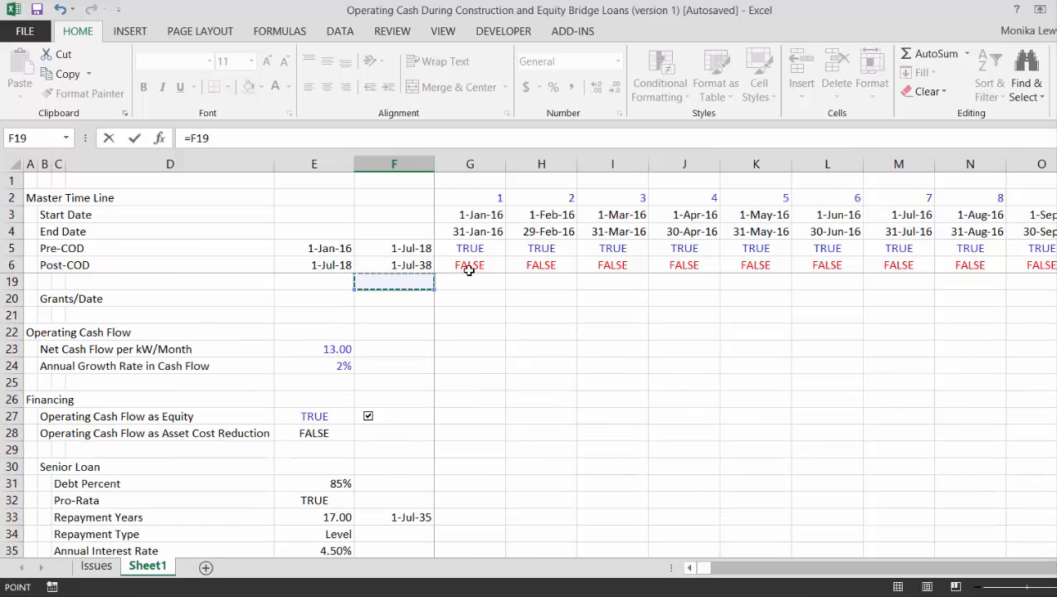
pyautogui.press('Down')
pyautogui.press('Down')
pyautogui.press('Down')
pyautogui.press('Down')
pyautogui.press('Down')
pyautogui.press('Down')
pyautogui.press('Down')
pyautogui.press('Down')
pyautogui.press('Down')
pyautogui.press('Down')
pyautogui.press('Down')
pyautogui.press('Down')
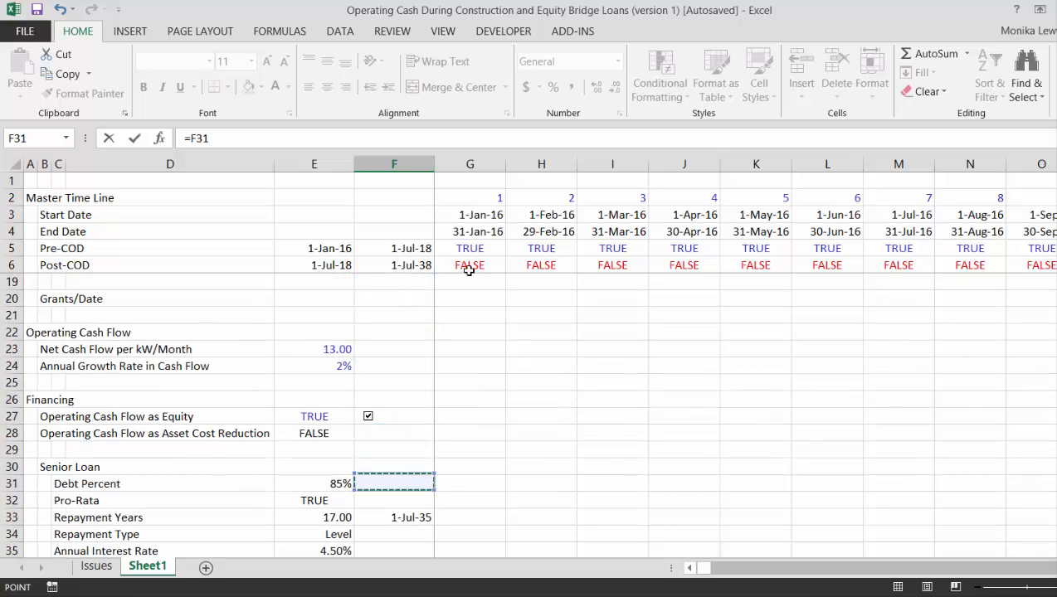
pyautogui.press('Down')
pyautogui.press('Down')
pyautogui.press('Escape')
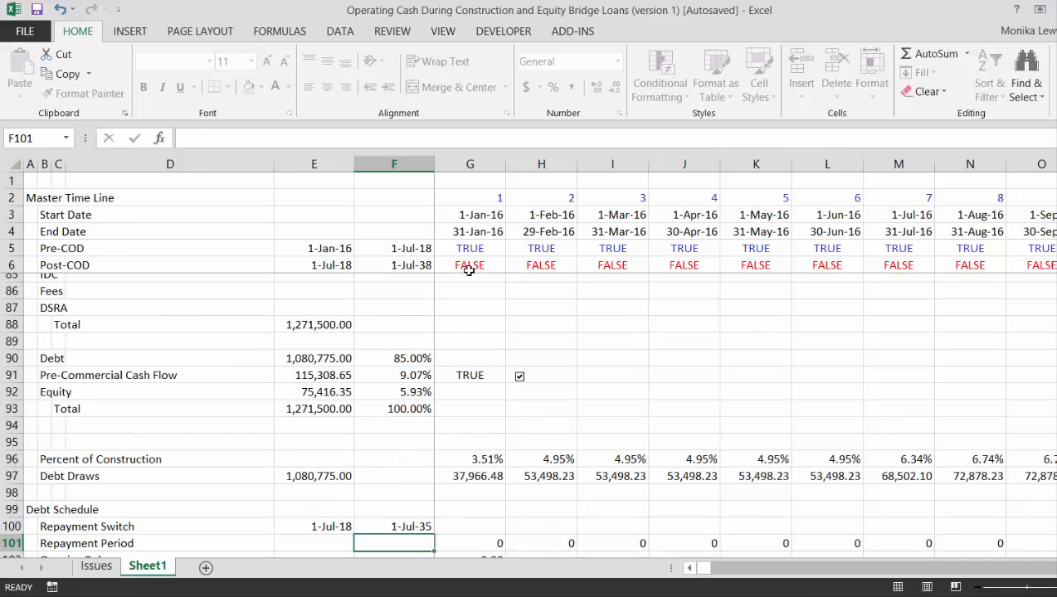
# Copy the Pre-COD flag formula from G5 into G100 of the Repayment Switch row and fill it across the timeline.
pyautogui.press('Up')
pyautogui.press('Right')
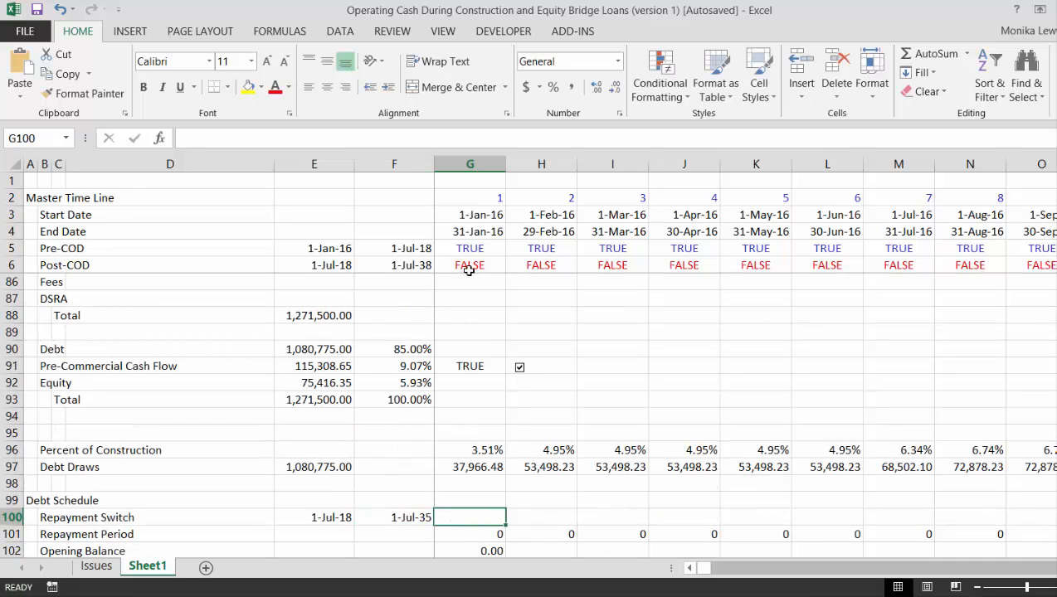
pyautogui.click(469, 249)
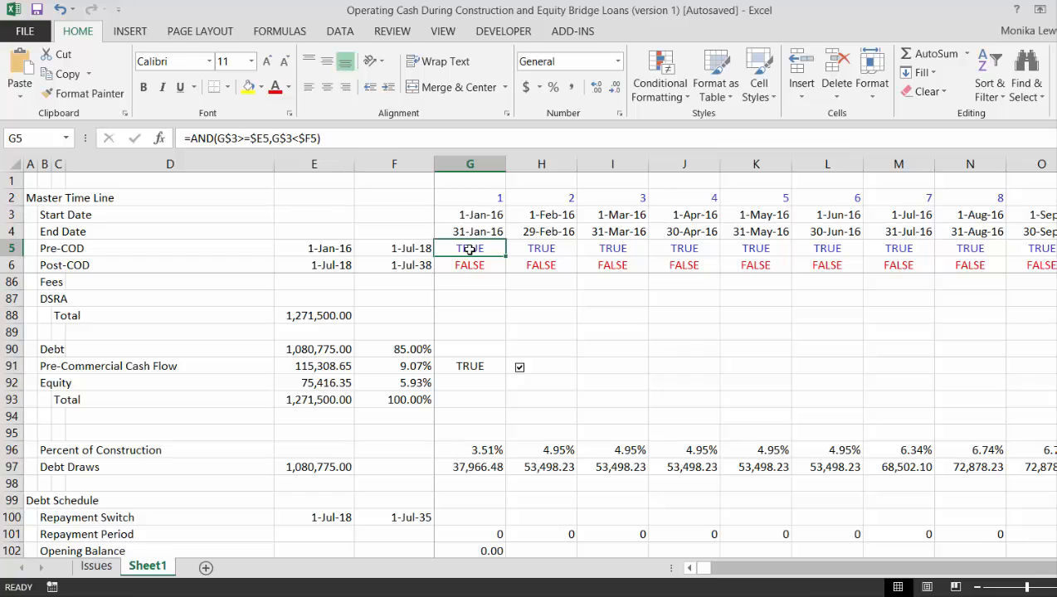
pyautogui.hotkey('ctrl', 'c')
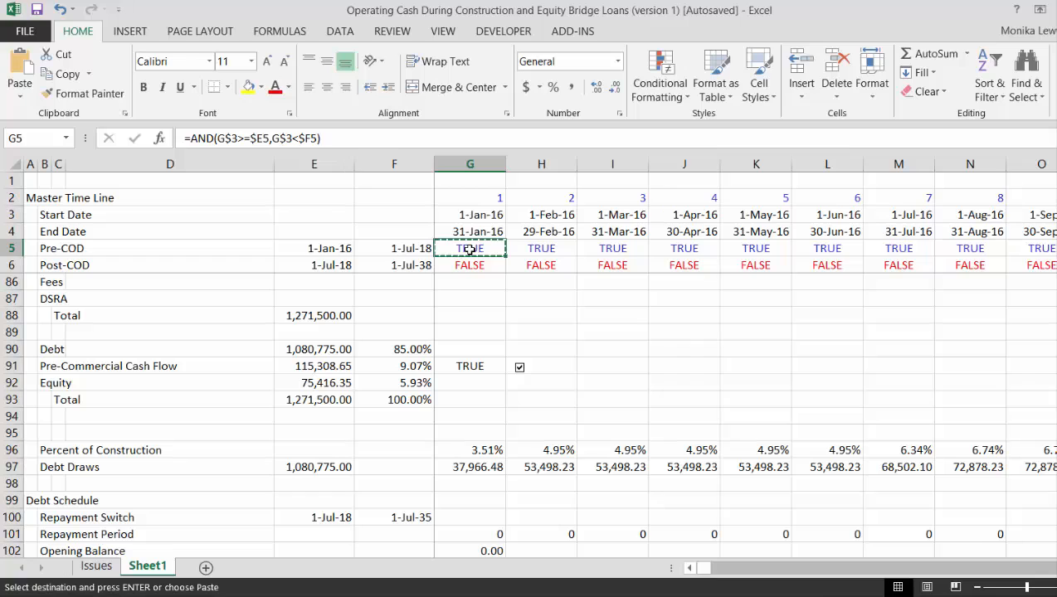
pyautogui.click(463, 517)
pyautogui.press('Return')
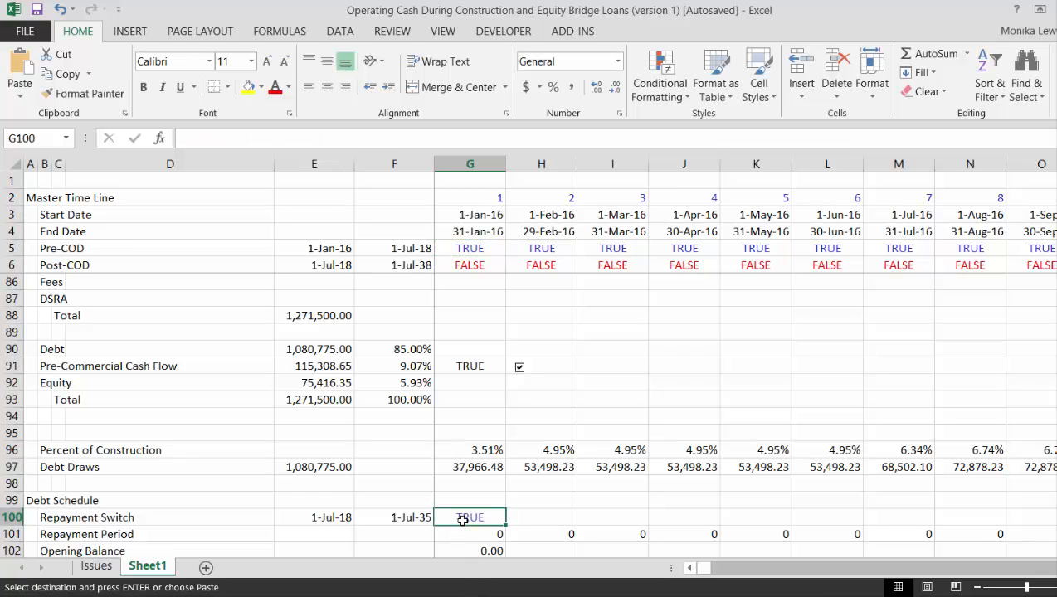
pyautogui.hotkey('ctrl', 'v')
pyautogui.press('Left')
pyautogui.press('Right')
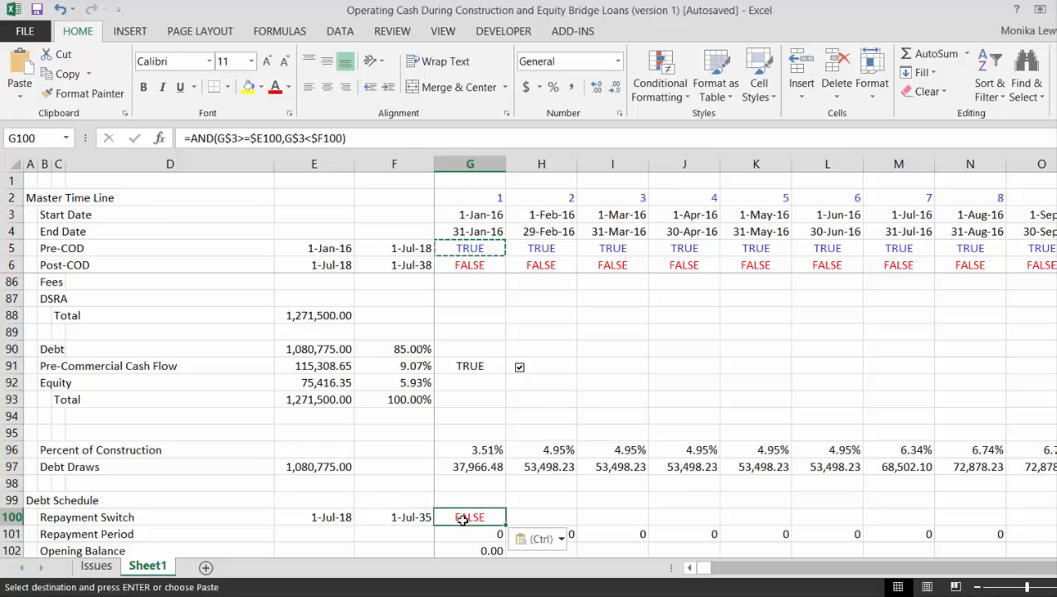
pyautogui.hotkey('ctrl', 'shift', 'r')
# Examine the Repayment Switch flags in row 100 along the monthly timeline.
pyautogui.press('Right')
pyautogui.press('Right')
pyautogui.press('Right')
pyautogui.press('Right')
pyautogui.press('Right')
pyautogui.press('Right')
pyautogui.press('Right')
pyautogui.press('Right')
pyautogui.press('Right')
pyautogui.press('Right')
pyautogui.press('Right')
pyautogui.press('Right')
pyautogui.press('Right')
pyautogui.press('Right')
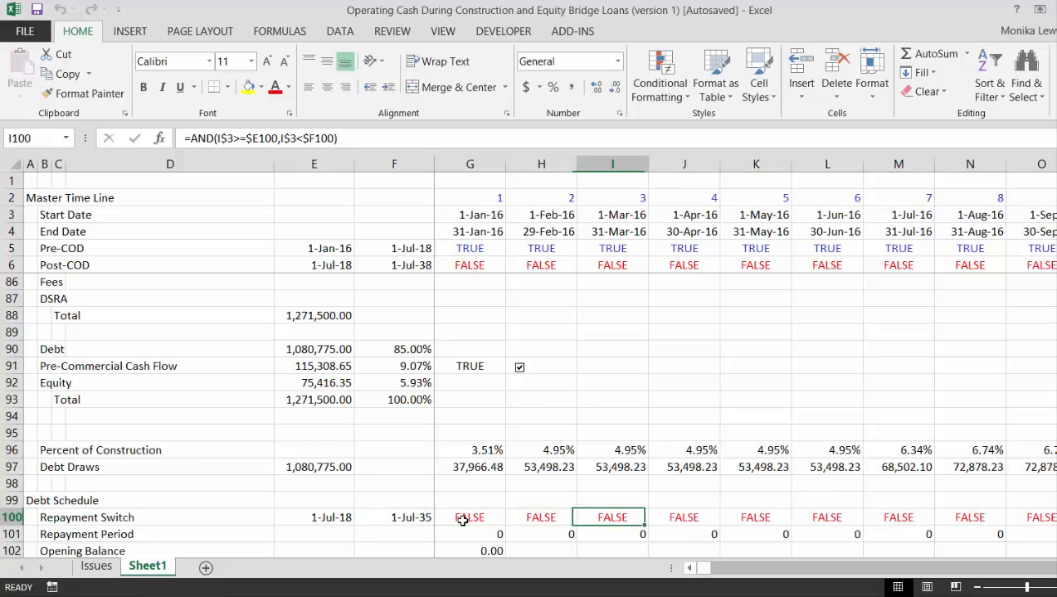
# Check the Repayment Switch flags against the Repayment Period counter from March 2016 through October 2028.
pyautogui.press('Right')
pyautogui.press('Right')
pyautogui.press('Right')
pyautogui.press('Right')
pyautogui.press('Right')
pyautogui.press('Right')
pyautogui.press('Right')
pyautogui.press('Right')
pyautogui.press('Right')
pyautogui.press('Right')
pyautogui.press('Right')
pyautogui.press('Right')
pyautogui.press('Right')
pyautogui.press('Right')
pyautogui.press('Right')
pyautogui.press('Right')
pyautogui.press('Right')
pyautogui.press('Right')
pyautogui.press('Right')
pyautogui.press('Right')
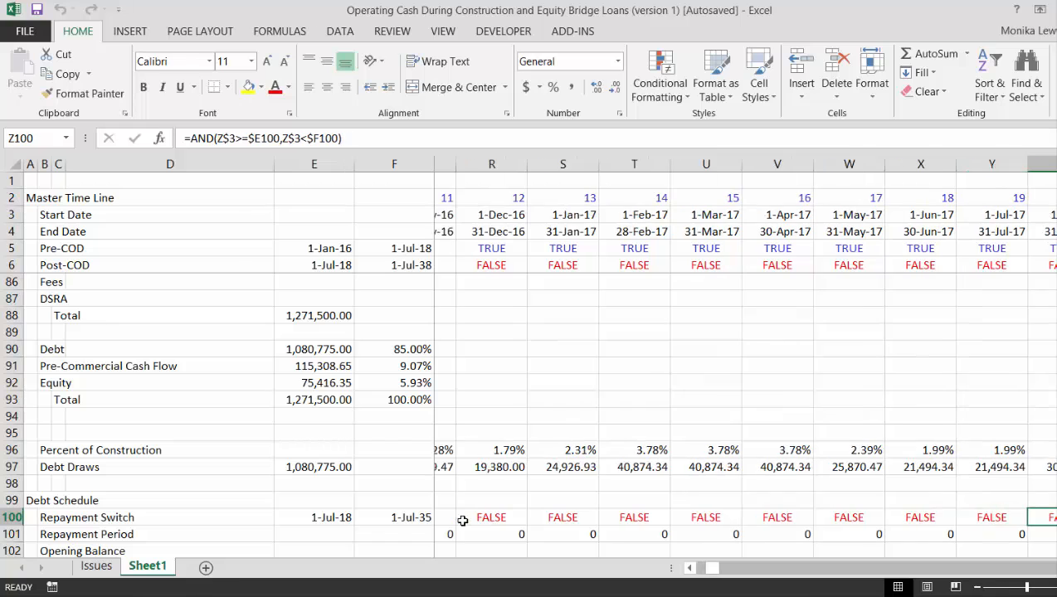
pyautogui.press('Right')
pyautogui.press('Right')
pyautogui.press('Right')
pyautogui.press('Right')
pyautogui.press('Right')
pyautogui.press('Right')
pyautogui.press('Right')
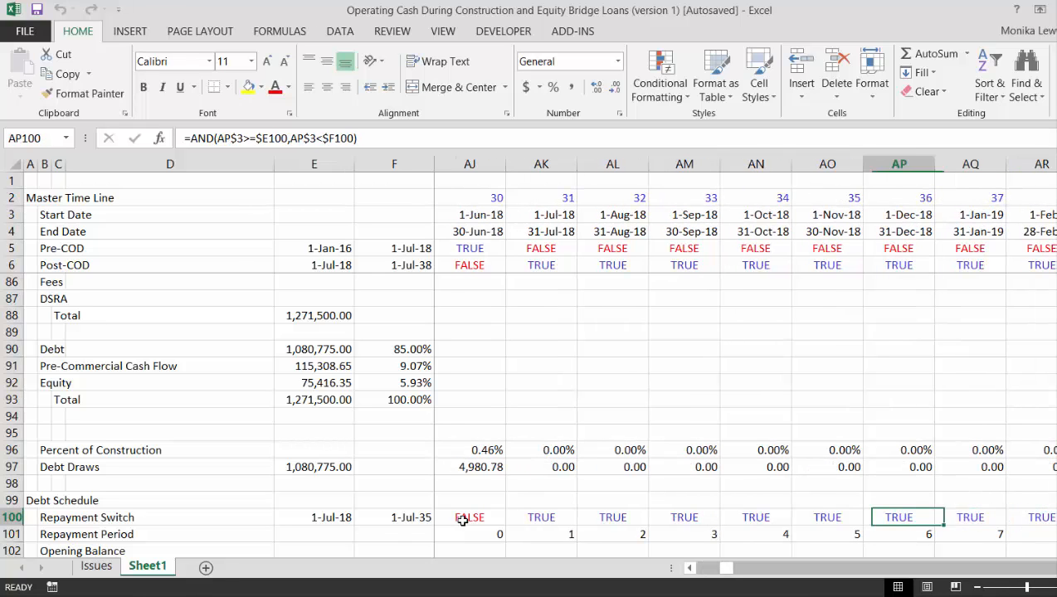
pyautogui.press('Right')
pyautogui.press('Right')
pyautogui.press('Right')
pyautogui.press('Right')
pyautogui.press('Right')
pyautogui.press('Right')
pyautogui.press('Right')
pyautogui.press('Right')
pyautogui.press('Right')
pyautogui.press('Right')
pyautogui.press('Right')
pyautogui.press('Right')
pyautogui.press('Right')
pyautogui.press('Right')
pyautogui.press('Right')
pyautogui.press('Right')
pyautogui.press('Right')
pyautogui.press('Right')
pyautogui.press('Right')
pyautogui.press('Right')
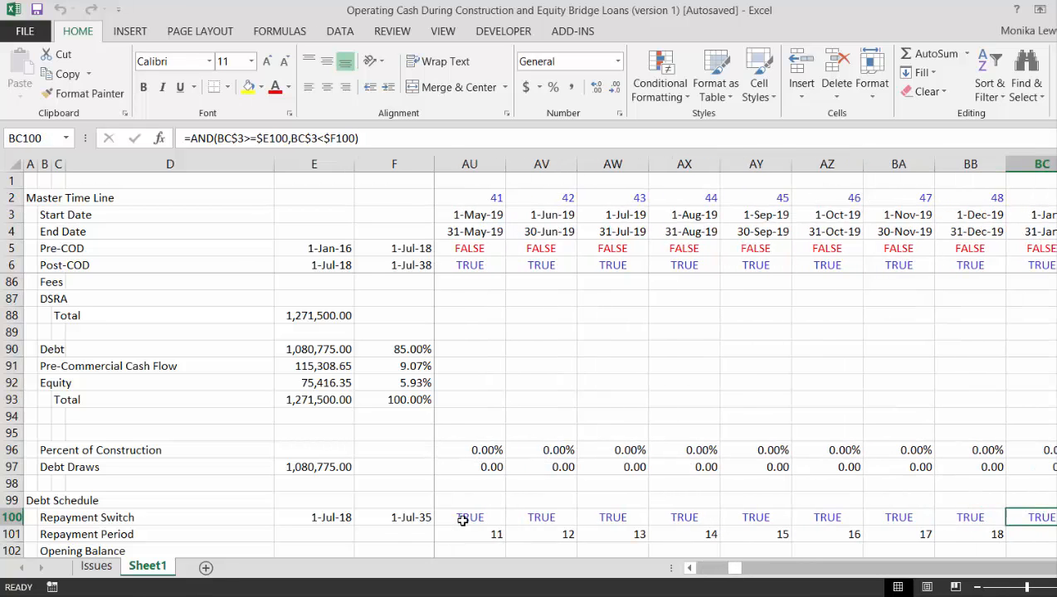
pyautogui.press('Right')
pyautogui.press('Right')
pyautogui.press('Right')
pyautogui.press('Right')
pyautogui.press('Right')
pyautogui.press('Right')
pyautogui.press('Right')
pyautogui.press('Right')
pyautogui.press('Right')
pyautogui.press('Right')
pyautogui.press('Right')
pyautogui.press('Right')
pyautogui.press('Right')
pyautogui.press('Right')
pyautogui.press('Right')
pyautogui.press('Right')
pyautogui.press('Right')
pyautogui.press('Right')
pyautogui.press('Right')
pyautogui.press('Right')
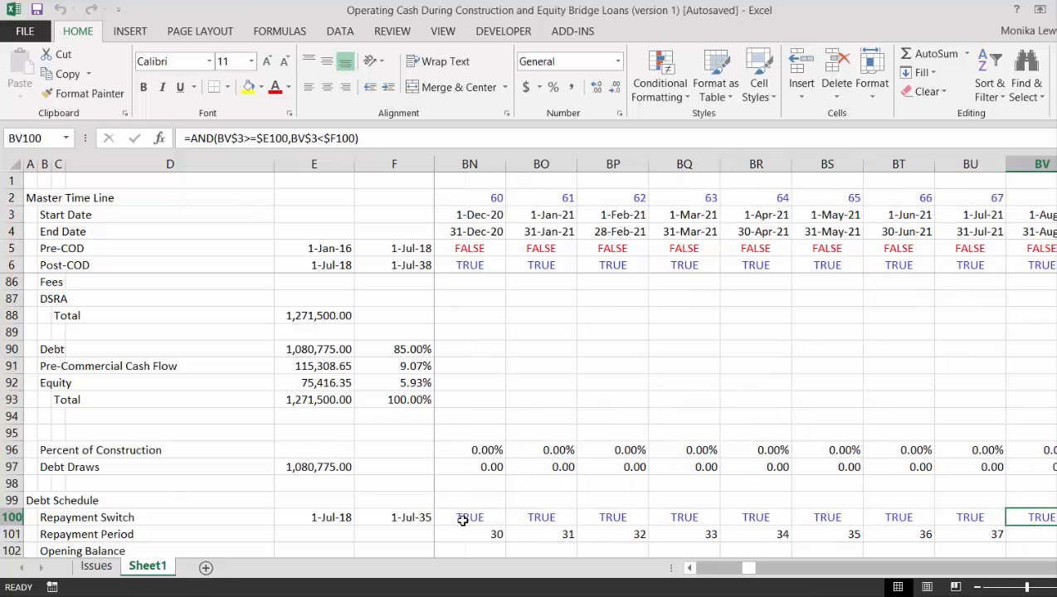
pyautogui.press('Right')
pyautogui.press('Right')
pyautogui.press('Right')
pyautogui.press('Right')
pyautogui.press('Right')
pyautogui.press('Right')
pyautogui.press('Right')
pyautogui.press('Right')
pyautogui.press('Right')
pyautogui.press('Right')
pyautogui.press('Right')
pyautogui.press('Right')
pyautogui.press('Right')
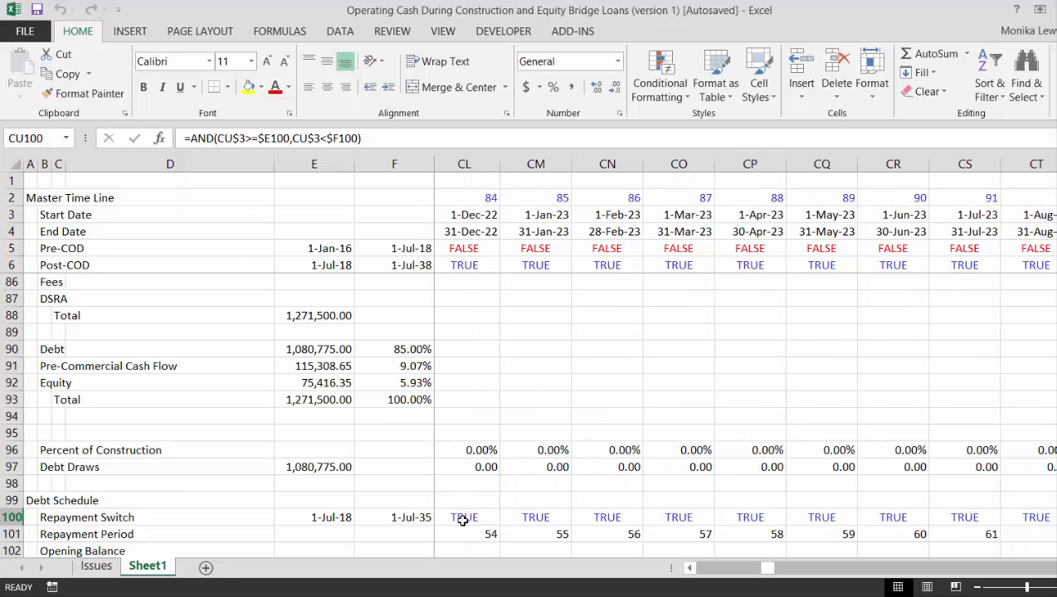
pyautogui.press('Right')
pyautogui.press('Right')
pyautogui.press('Right')
pyautogui.press('Right')
pyautogui.press('Right')
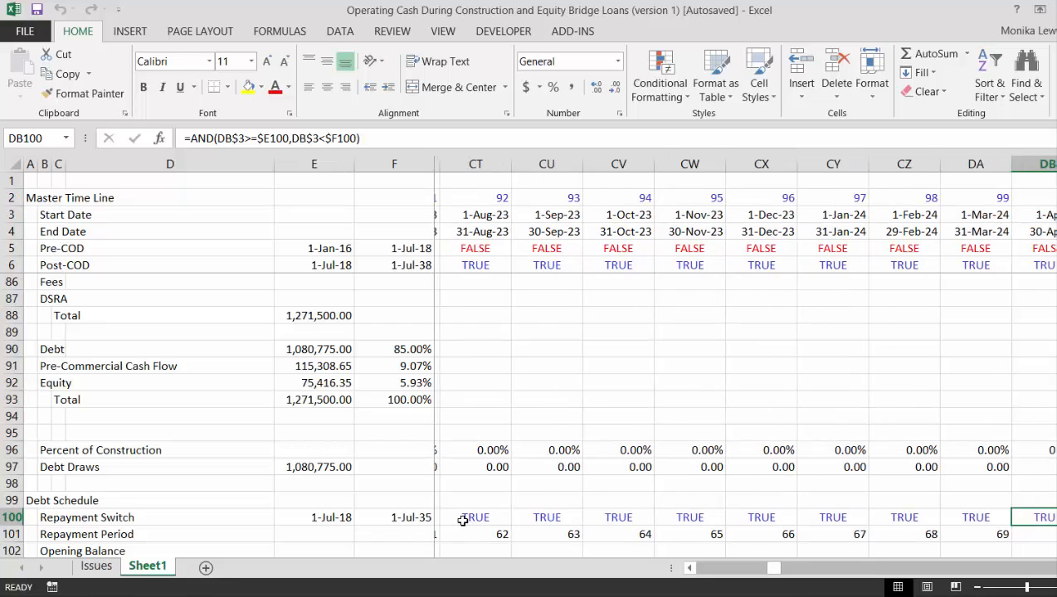
pyautogui.press('Right')
pyautogui.press('Right')
pyautogui.press('Right')
pyautogui.press('Right')
pyautogui.press('Right')
pyautogui.press('Right')
pyautogui.press('Right')
pyautogui.press('Right')
pyautogui.press('Right')
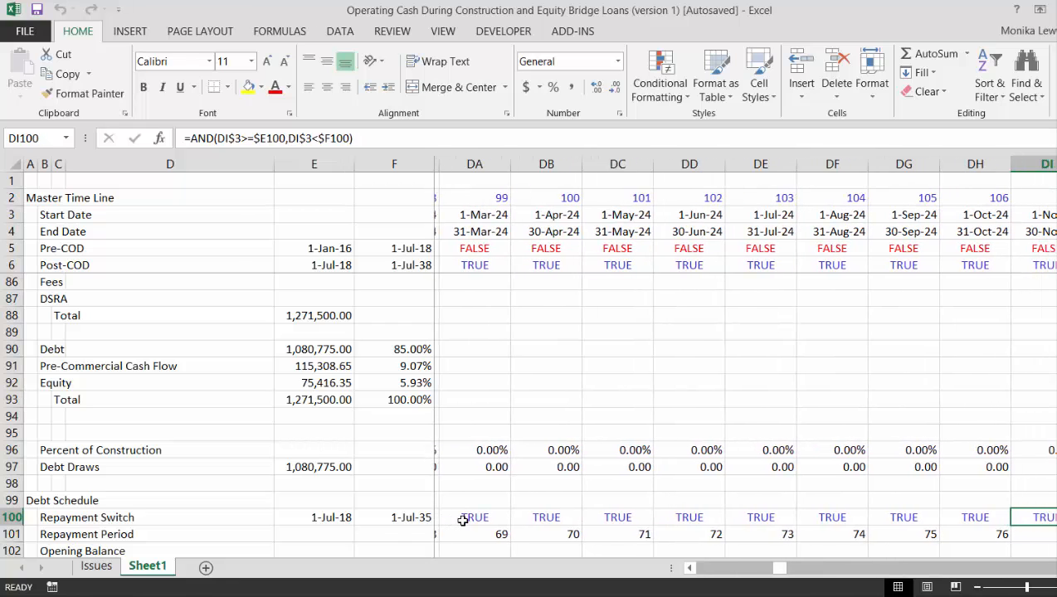
pyautogui.press('Right')
pyautogui.press('Right')
pyautogui.press('Right')
pyautogui.press('Right')
pyautogui.press('Right')
pyautogui.press('Right')
pyautogui.press('Right')
pyautogui.press('Right')
pyautogui.press('Right')
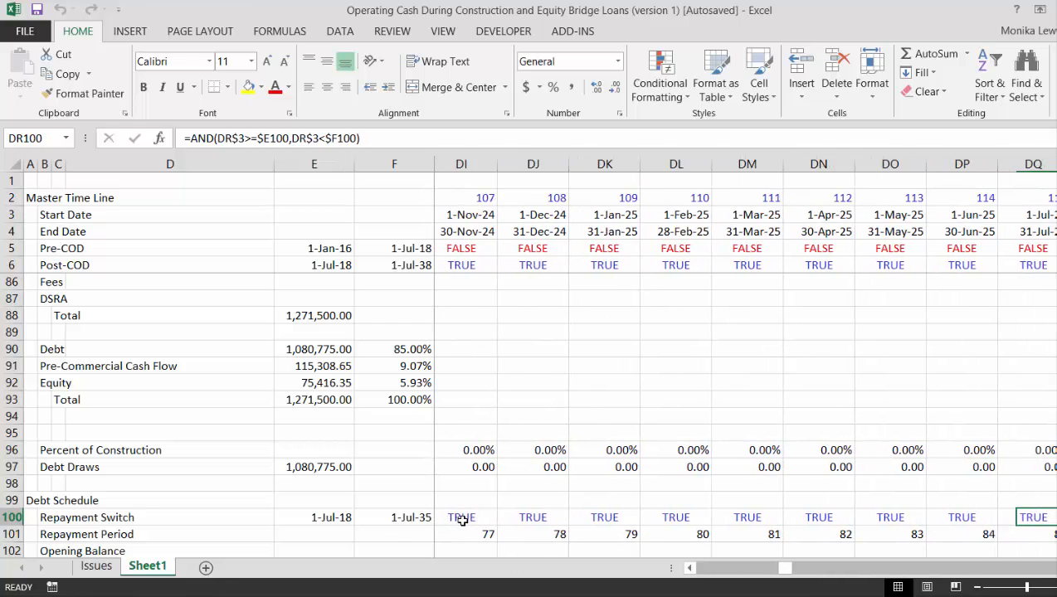
pyautogui.press('Right')
pyautogui.press('Right')
pyautogui.press('Right')
pyautogui.press('Right')
pyautogui.press('Right')
pyautogui.press('Right')
pyautogui.press('Right')
pyautogui.press('Right')
pyautogui.press('Right')
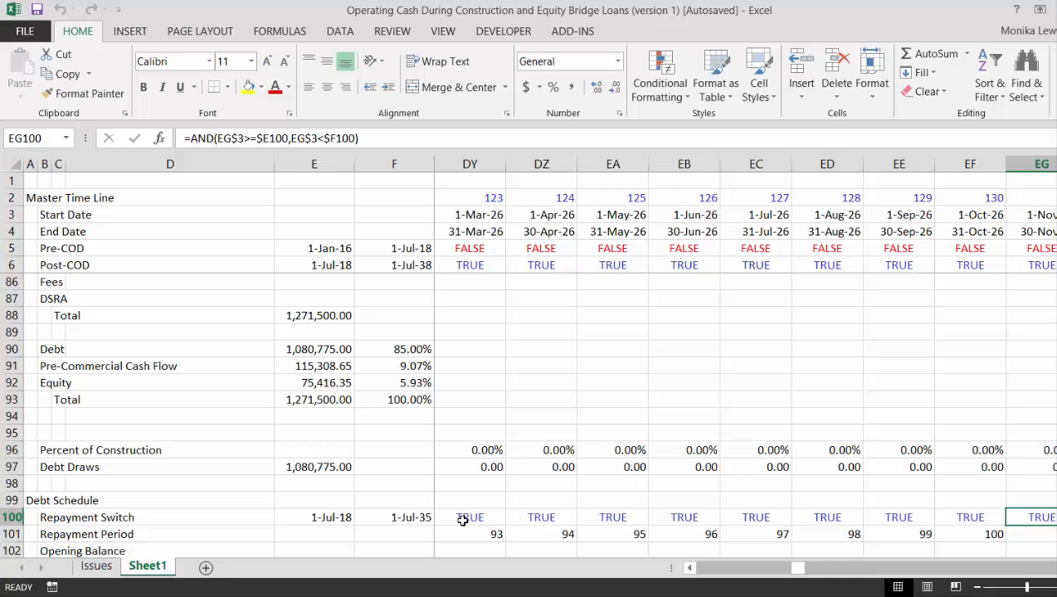
pyautogui.press('Right')
pyautogui.press('Right')
pyautogui.press('Right')
pyautogui.press('Right')
pyautogui.press('Right')
pyautogui.press('Right')
pyautogui.press('Right')
pyautogui.press('Right')
pyautogui.press('Right')
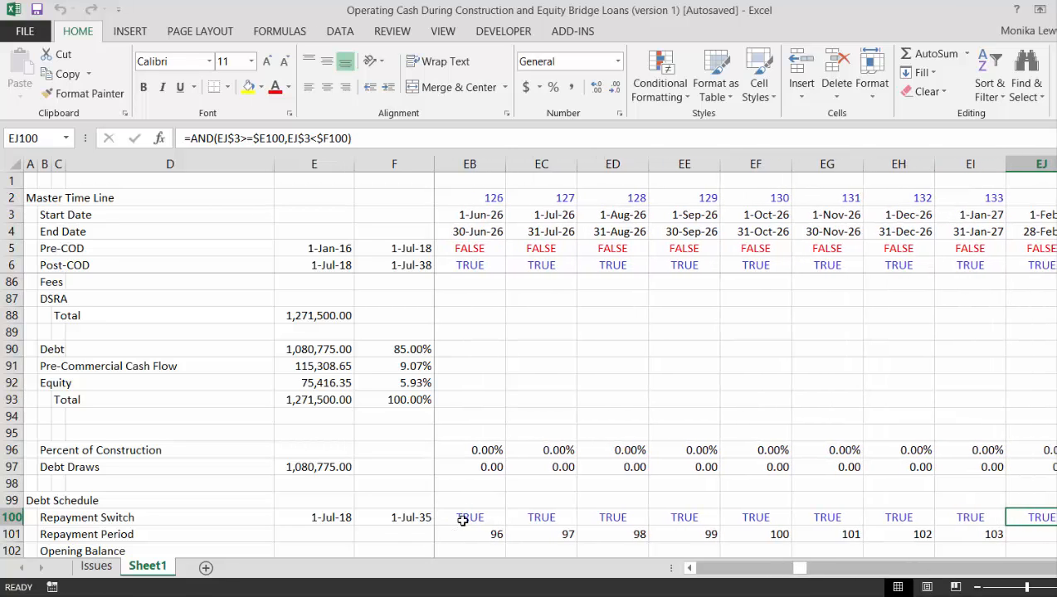
pyautogui.press('Right')
pyautogui.press('Right')
pyautogui.press('Right')
pyautogui.press('Right')
pyautogui.press('Right')
pyautogui.press('Right')
pyautogui.press('Right')
pyautogui.press('Right')
pyautogui.press('Right')
pyautogui.press('Right')
pyautogui.press('Right')
pyautogui.press('Right')
pyautogui.press('Right')
pyautogui.press('Right')
pyautogui.press('Right')
pyautogui.press('Right')
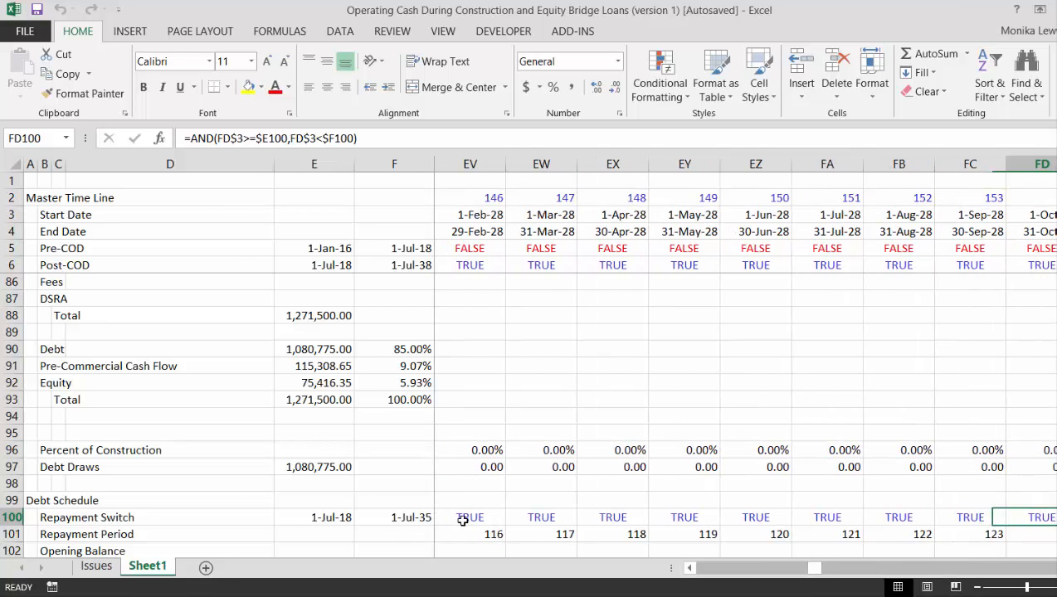
# Return to the start of the timeline and review the Opening Balance, Draws and Repayments rows of the Debt Schedule.
pyautogui.hotkey('ctrl', 'Left')
pyautogui.press('Left')
pyautogui.press('Down')
pyautogui.press('Down')
pyautogui.press('Down')
pyautogui.press('Down')
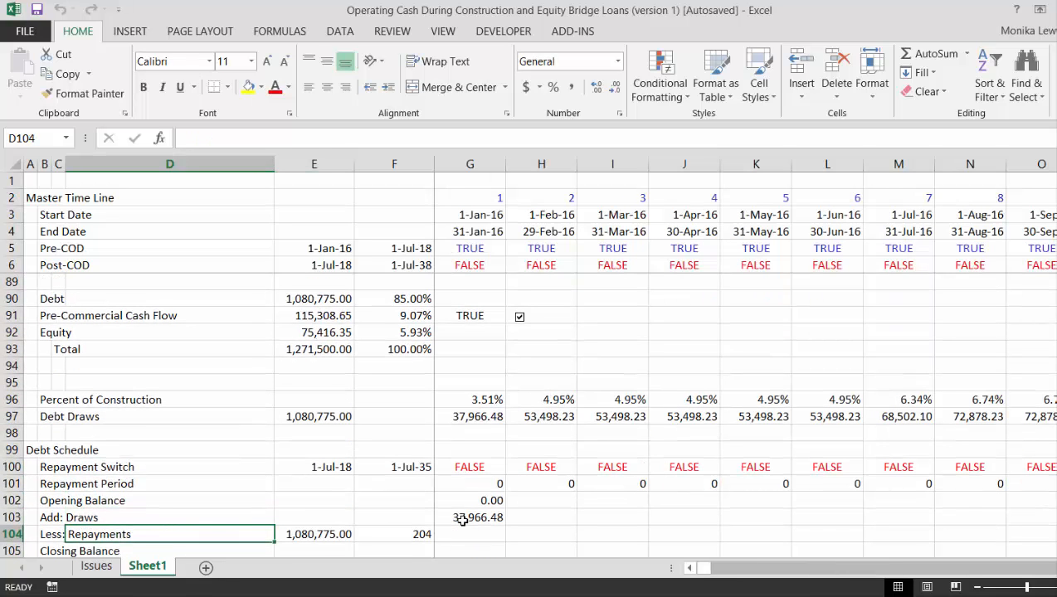
pyautogui.press('Up')
pyautogui.press('Up')
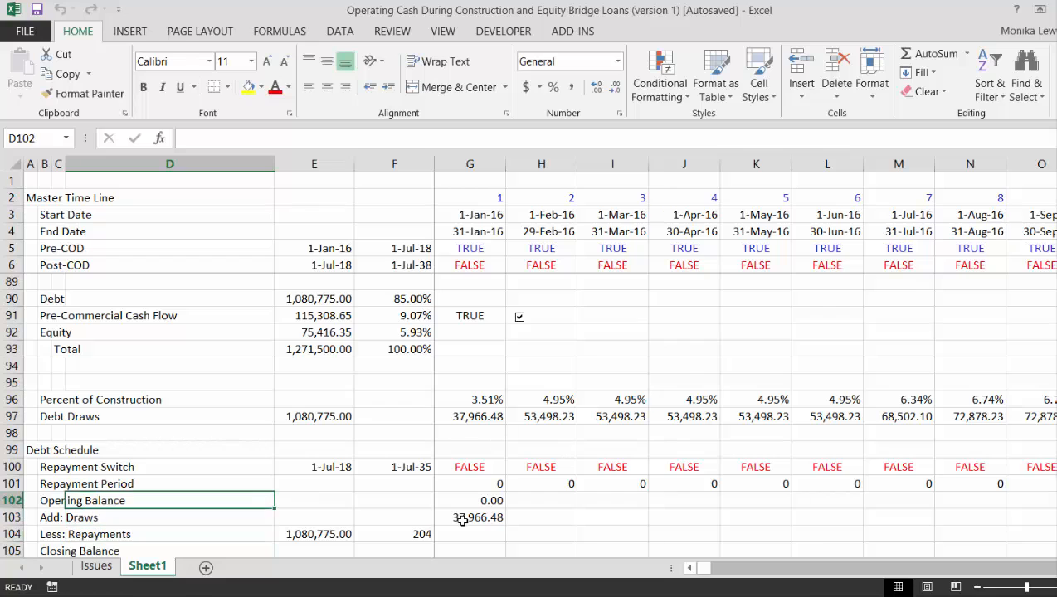
pyautogui.press('Down')
pyautogui.press('Down')
pyautogui.press('Right')
pyautogui.press('Right')
pyautogui.press('Right')
pyautogui.press('Right')
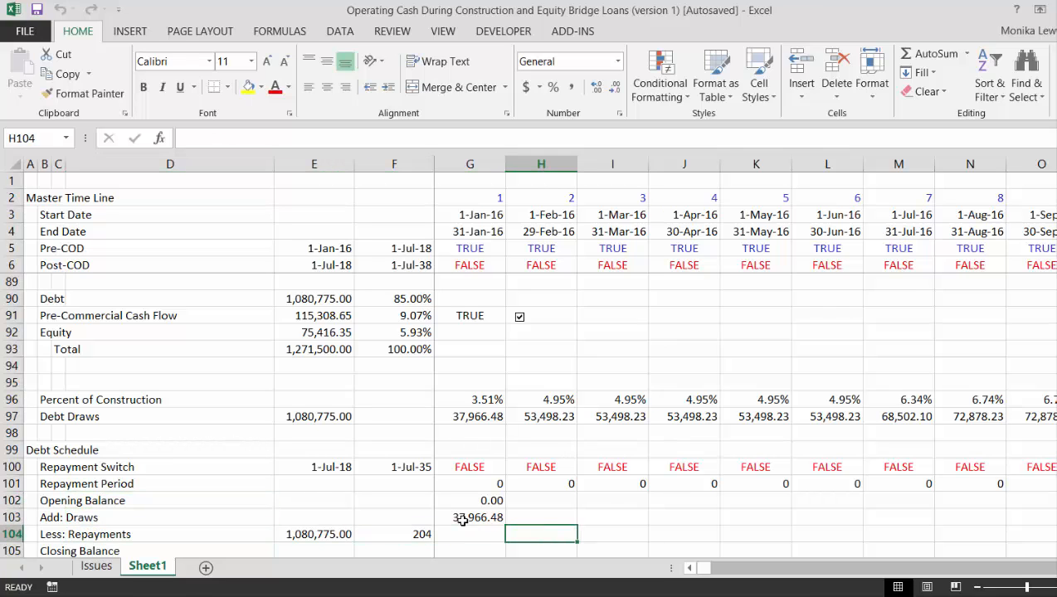
# Label row 106 below the Closing Balance as "Interest Rate" in column B.
pyautogui.press('Left')
pyautogui.press('Down')
pyautogui.press('Down')
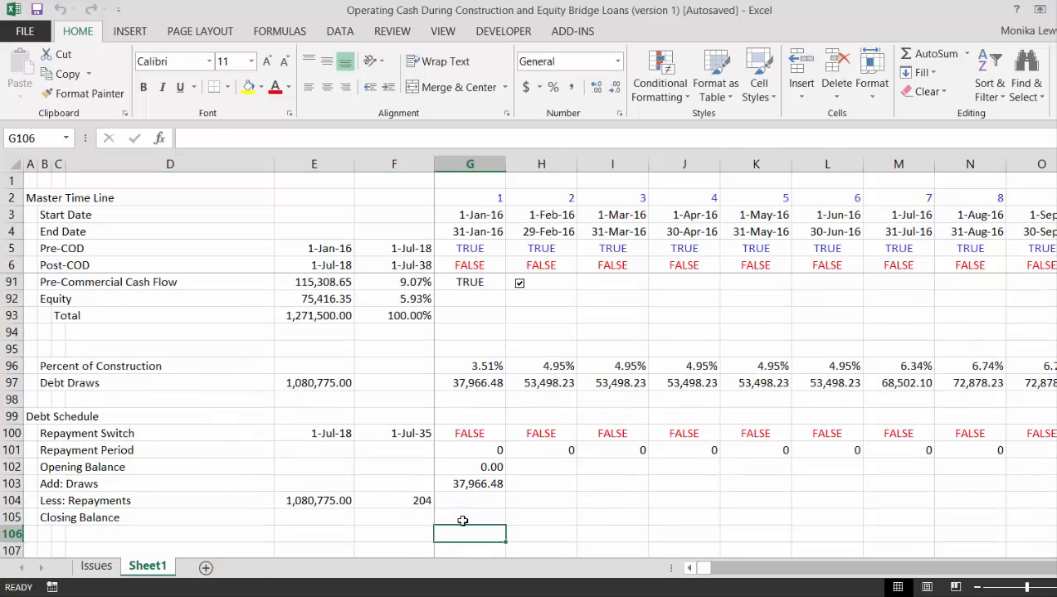
pyautogui.press('Left')
pyautogui.press('Left')
pyautogui.press('Left')
pyautogui.press('Left')
pyautogui.press('Left')
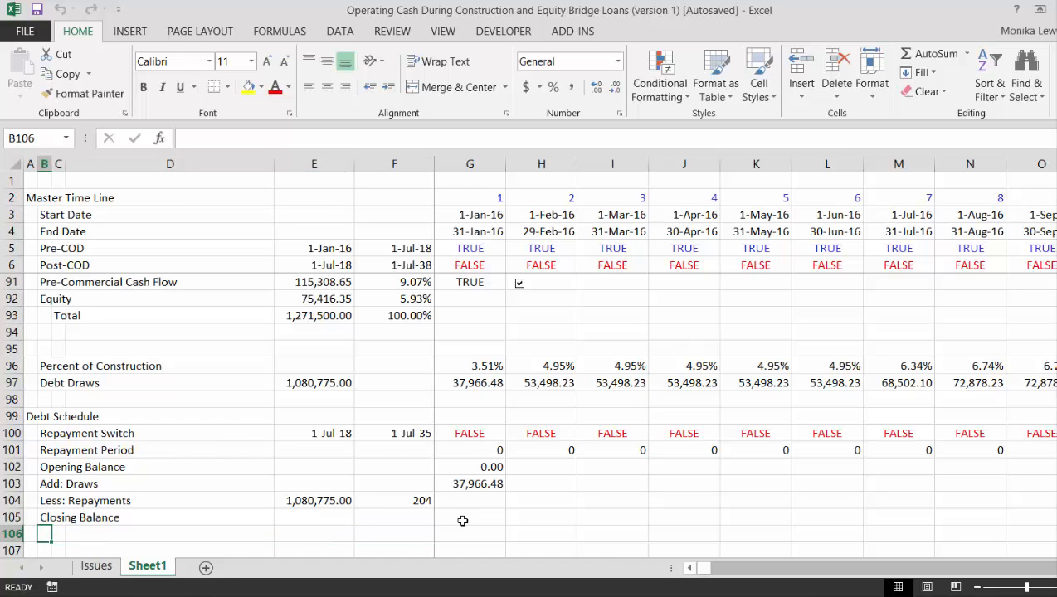
pyautogui.write('In')
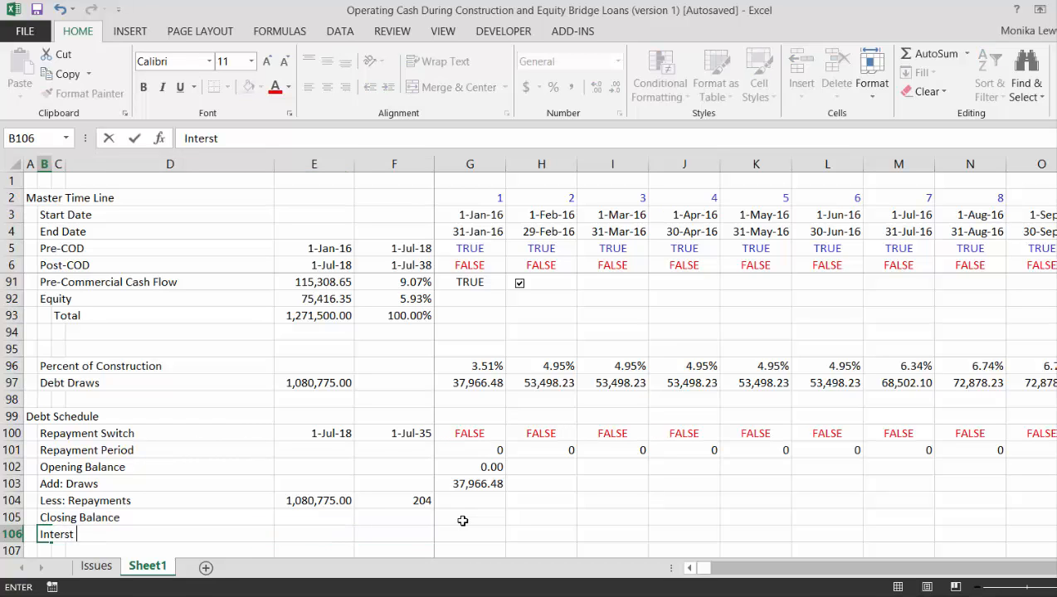
pyautogui.write('terest Rate')
pyautogui.press('Return')
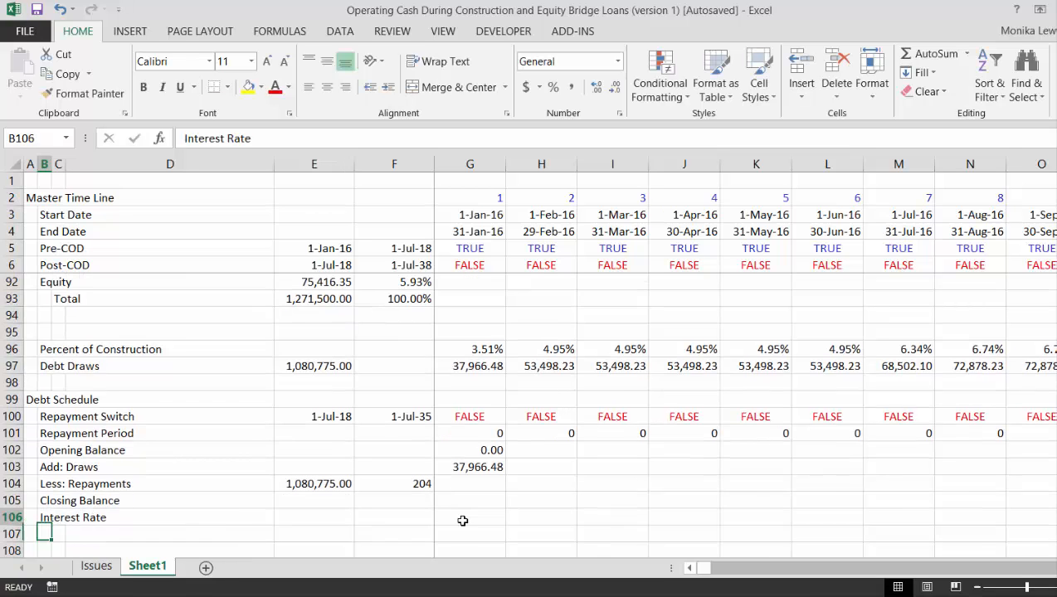
# Calculate the monthly rate in E106 by dividing the Senior Loan's Annual Interest Rate in E35 by 12, and format it as a percentage.
pyautogui.press('Up')
pyautogui.press('Right')
pyautogui.press('Right')
pyautogui.press('Right')
pyautogui.write('=')
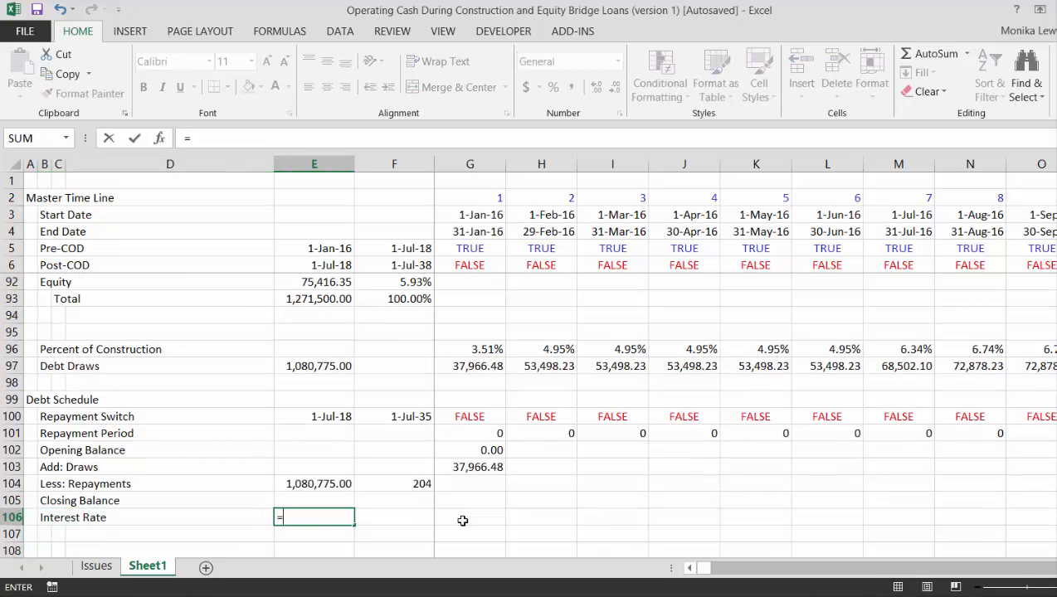
pyautogui.press('pageup')
pyautogui.press('pageup')
pyautogui.press('pageup')
pyautogui.press('pageup')
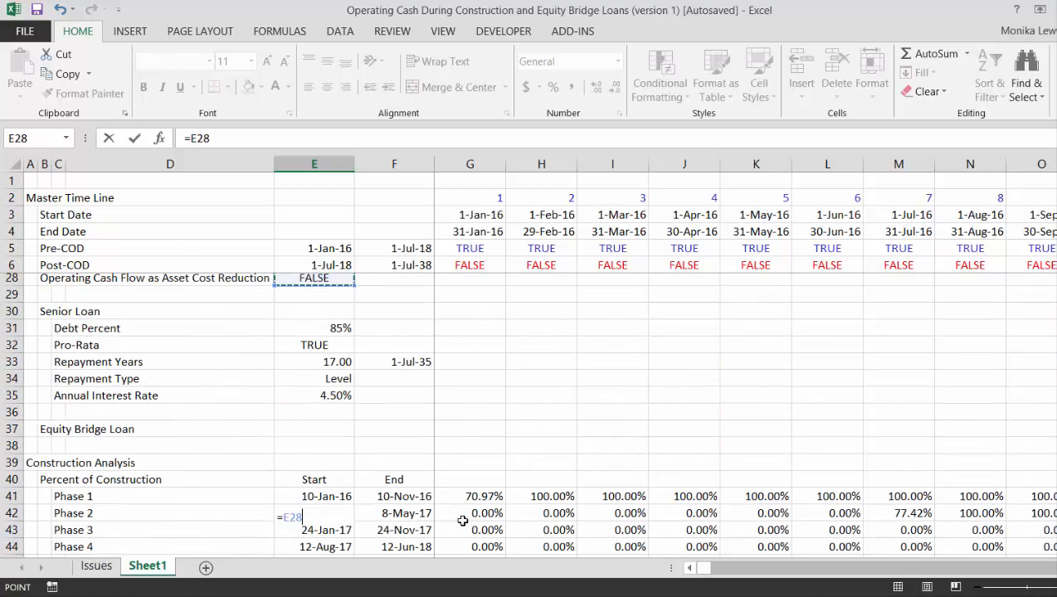
pyautogui.press('pageup')
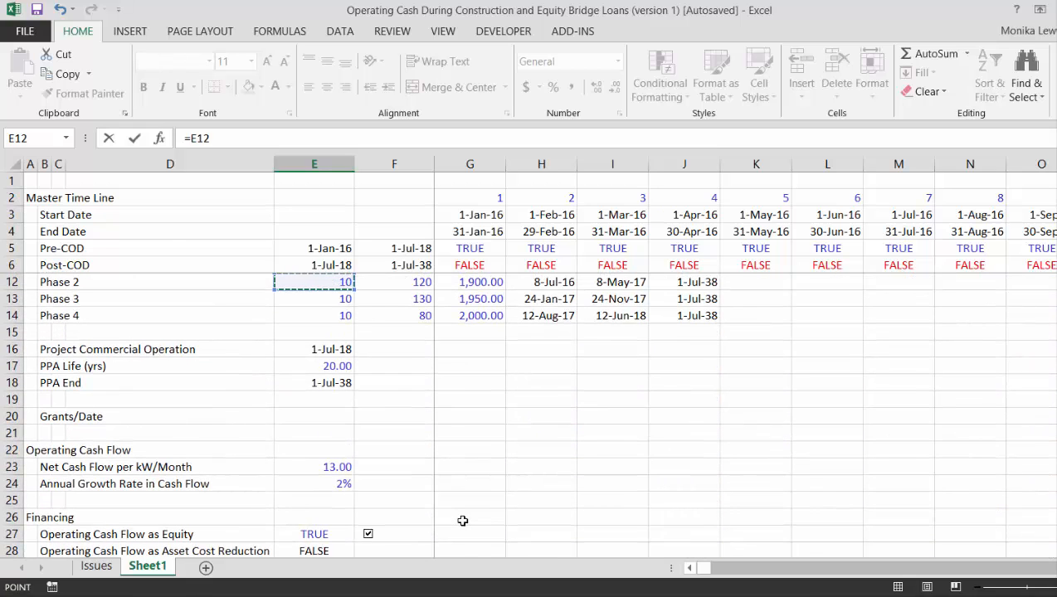
pyautogui.press('pageup')
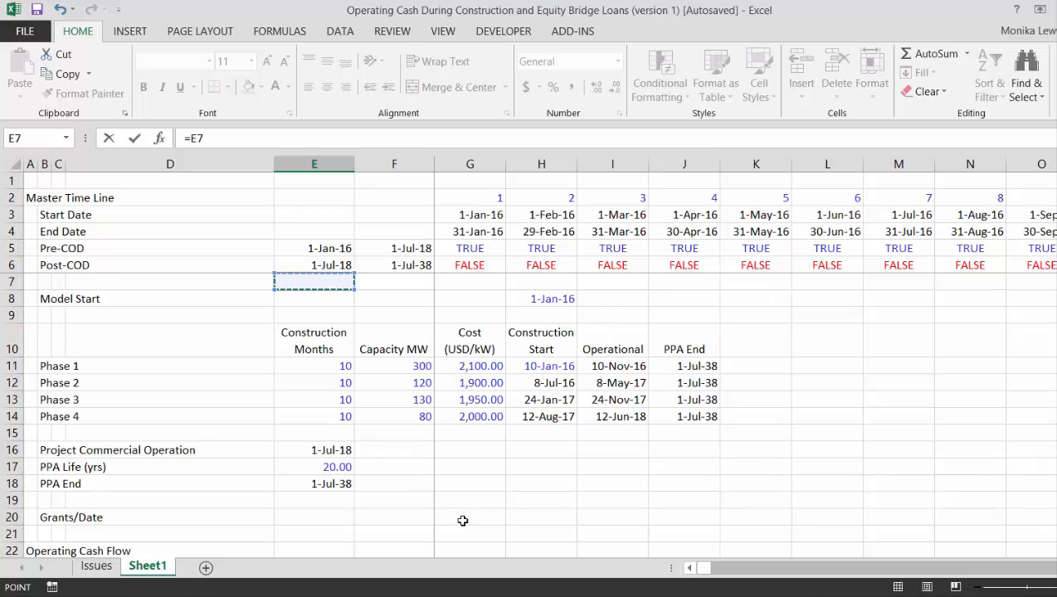
pyautogui.press('pagedown')
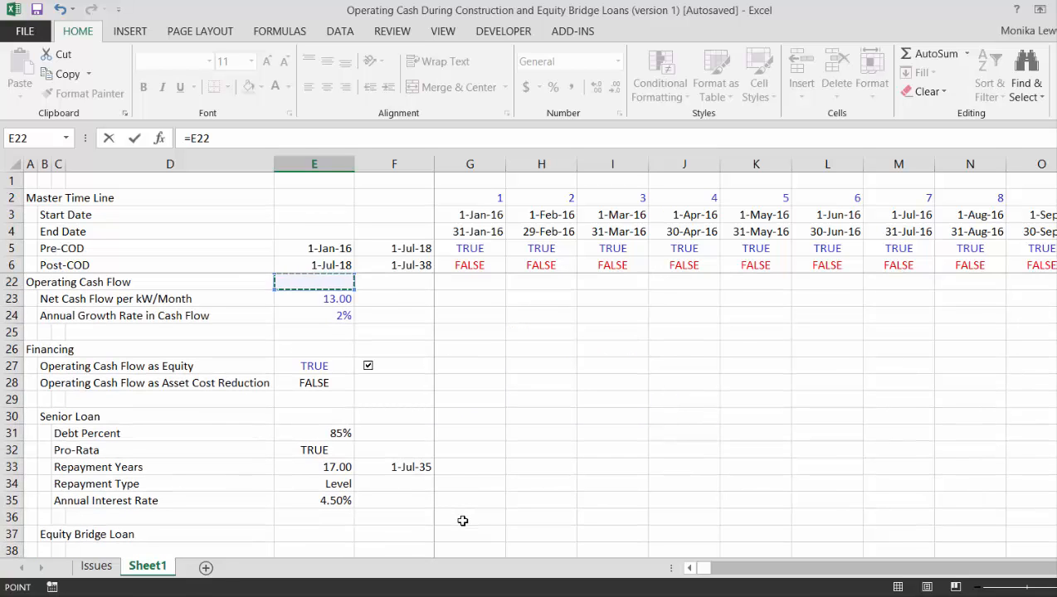
pyautogui.press('Down')
pyautogui.press('Down')
pyautogui.press('Down')
pyautogui.press('Down')
pyautogui.press('Down')
pyautogui.press('Down')
pyautogui.press('Down')
pyautogui.press('Down')
pyautogui.press('Down')
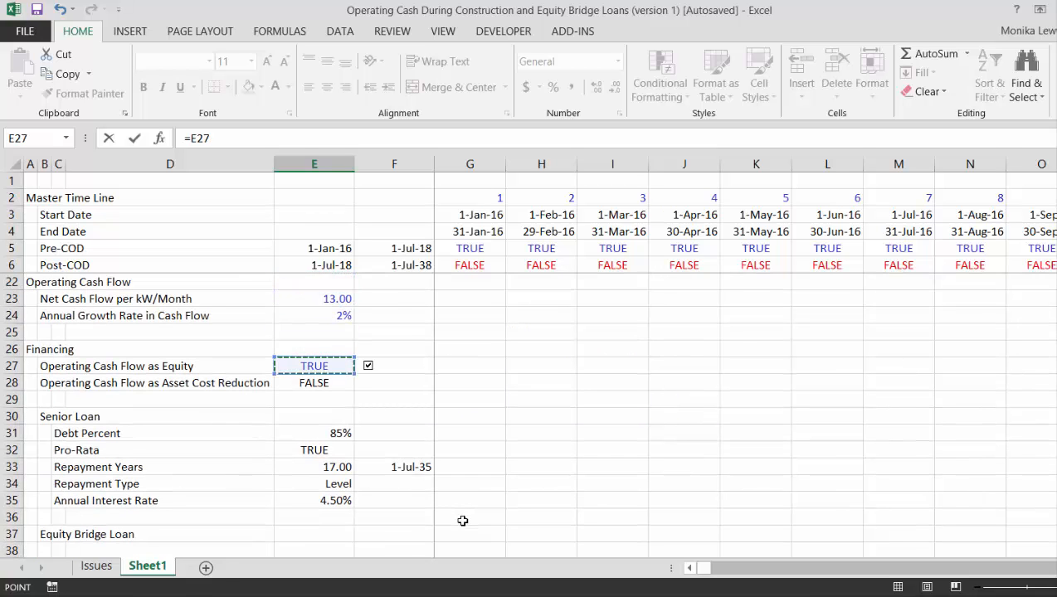
pyautogui.press('Down')
pyautogui.press('Down')
pyautogui.press('Down')
pyautogui.press('Down')
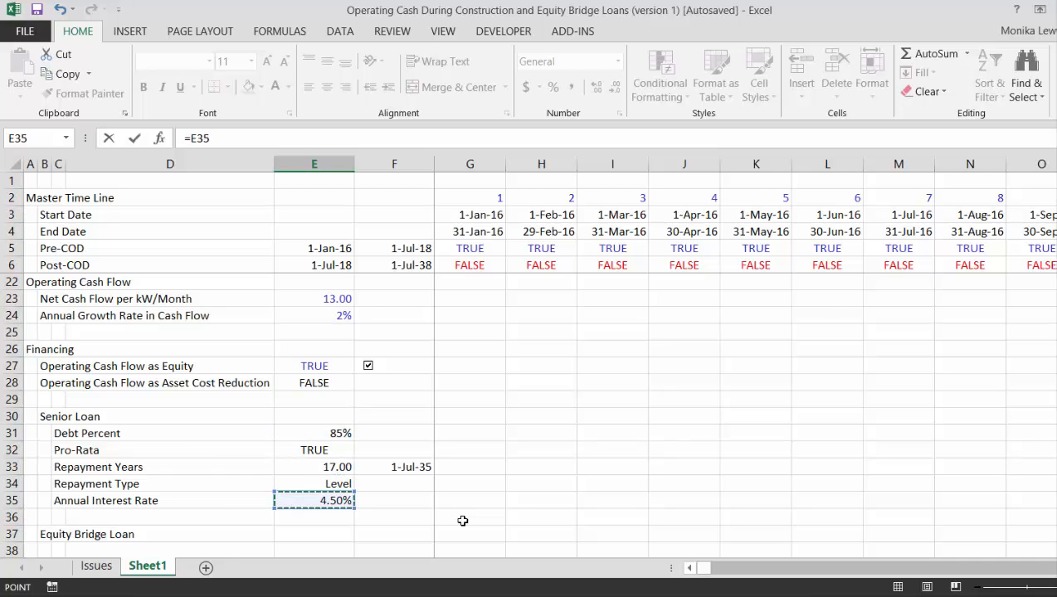
pyautogui.write('/12')
pyautogui.press('Return')
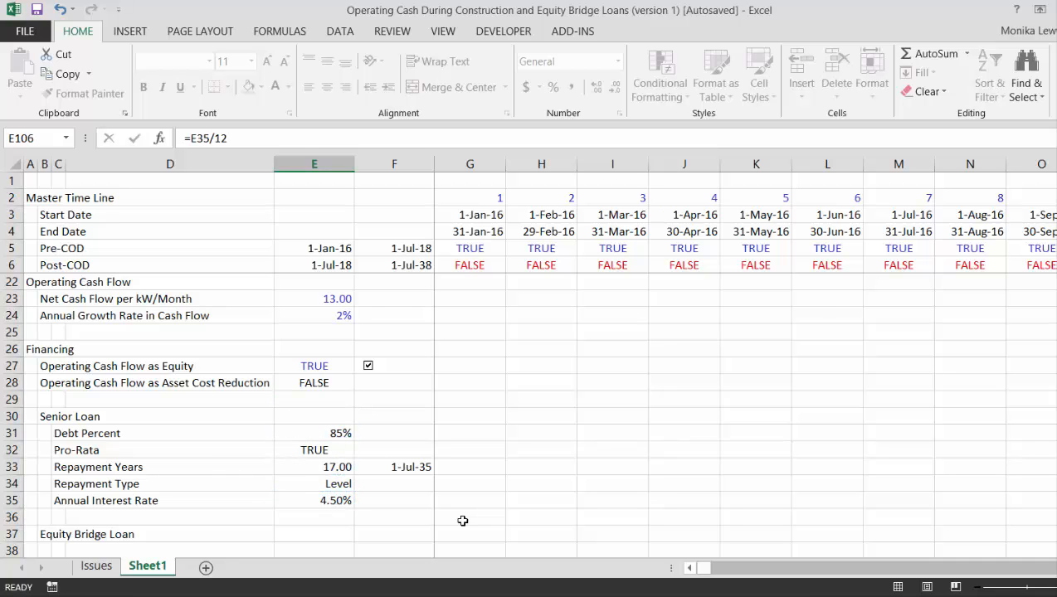
pyautogui.press('Up')
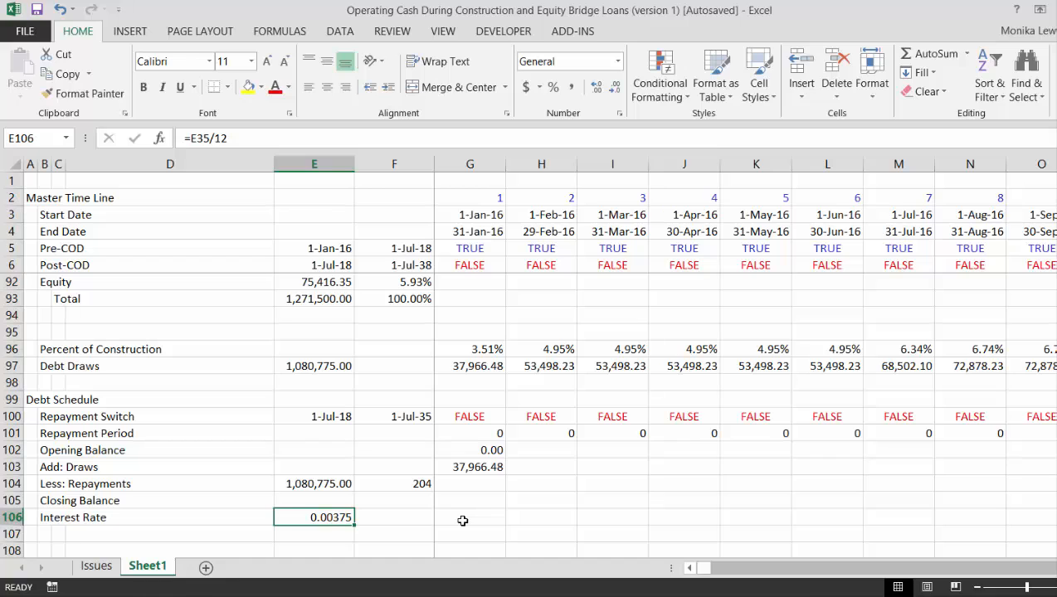
pyautogui.hotkey('ctrl', 'shift', '5')
# Link G106 of the Interest Rate row to the monthly rate with the absolute reference =$E$106.
pyautogui.click(463, 520)
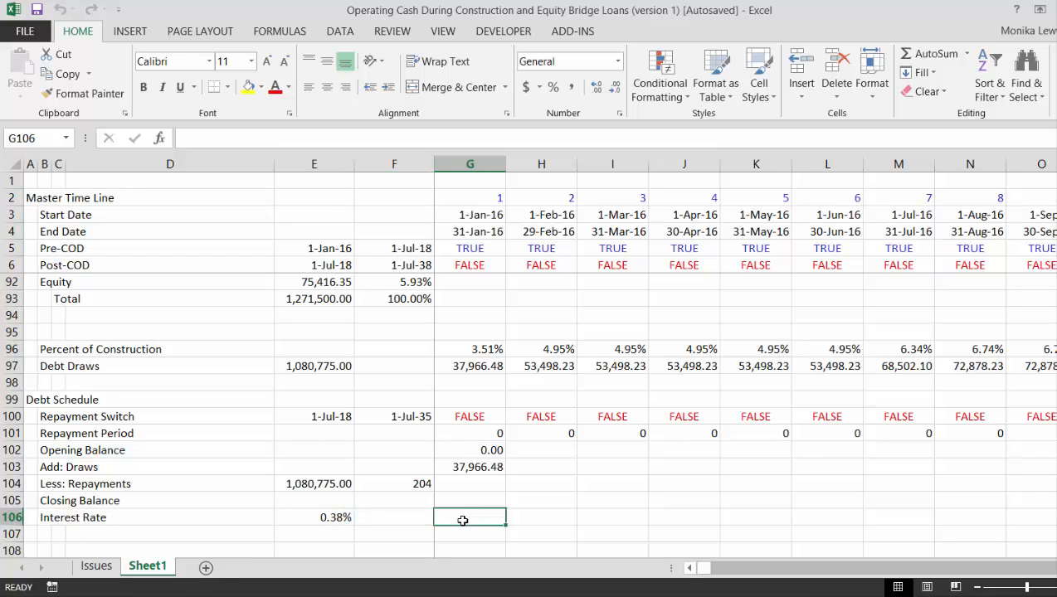
pyautogui.write('=')
pyautogui.press('Left')
pyautogui.press('Left')
pyautogui.press('F4')
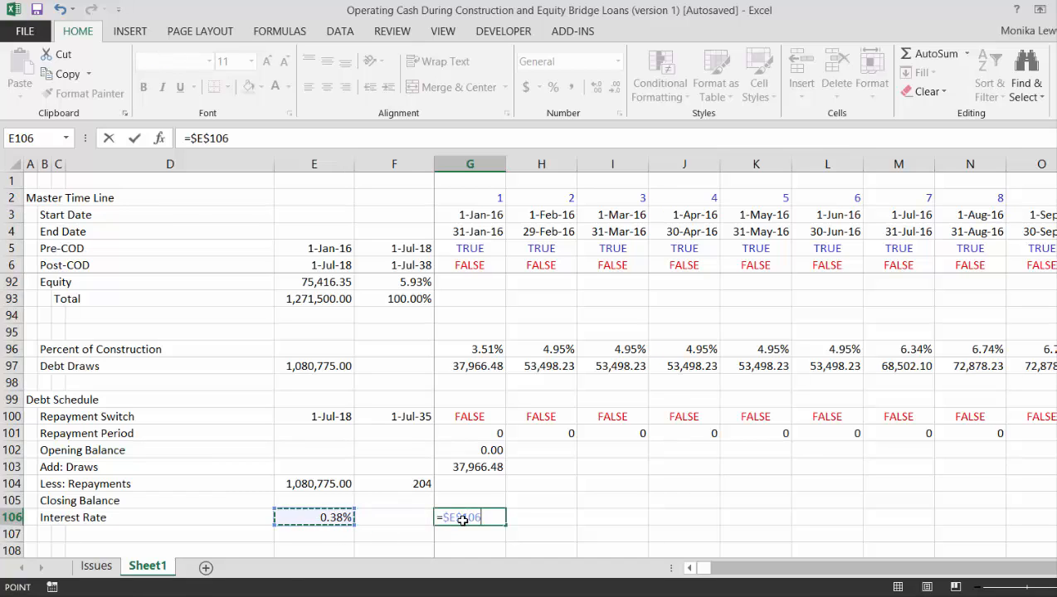
pyautogui.hotkey('ctrl', 'Return')
# Calculate the Closing Balance in G105 as opening balance plus draws less repayments with =G102+G103-G104.
pyautogui.press('Up')
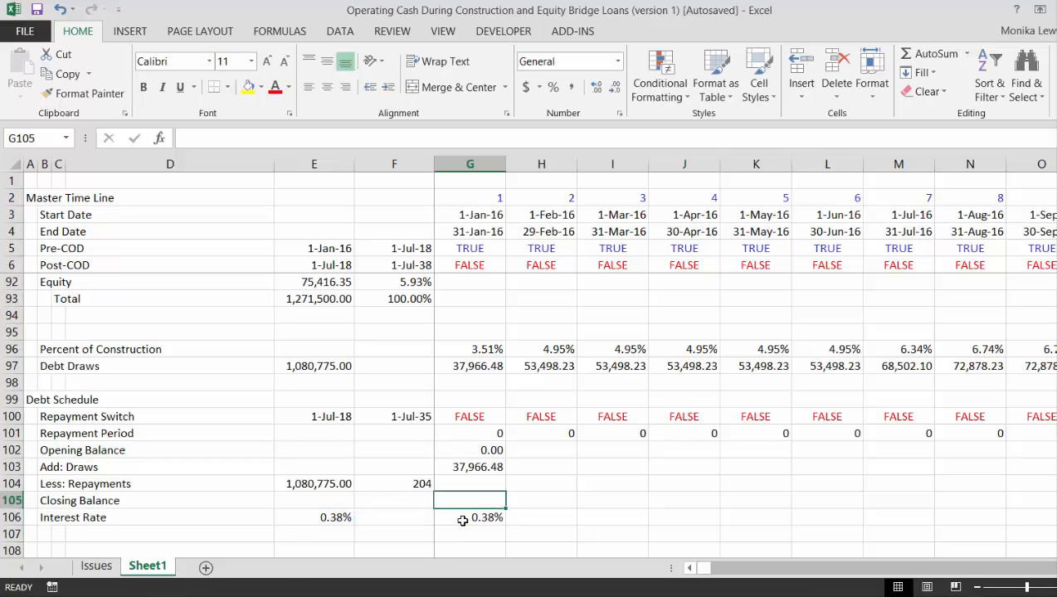
pyautogui.write('=')
pyautogui.press('Up')
pyautogui.press('Up')
pyautogui.press('Up')
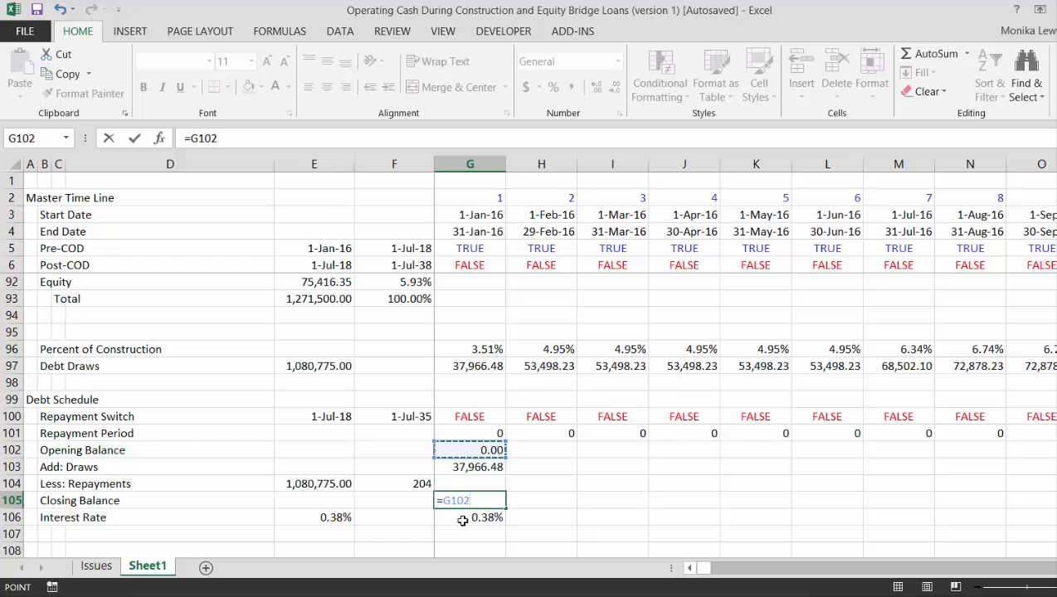
pyautogui.write('+')
pyautogui.press('Up')
pyautogui.press('Up')
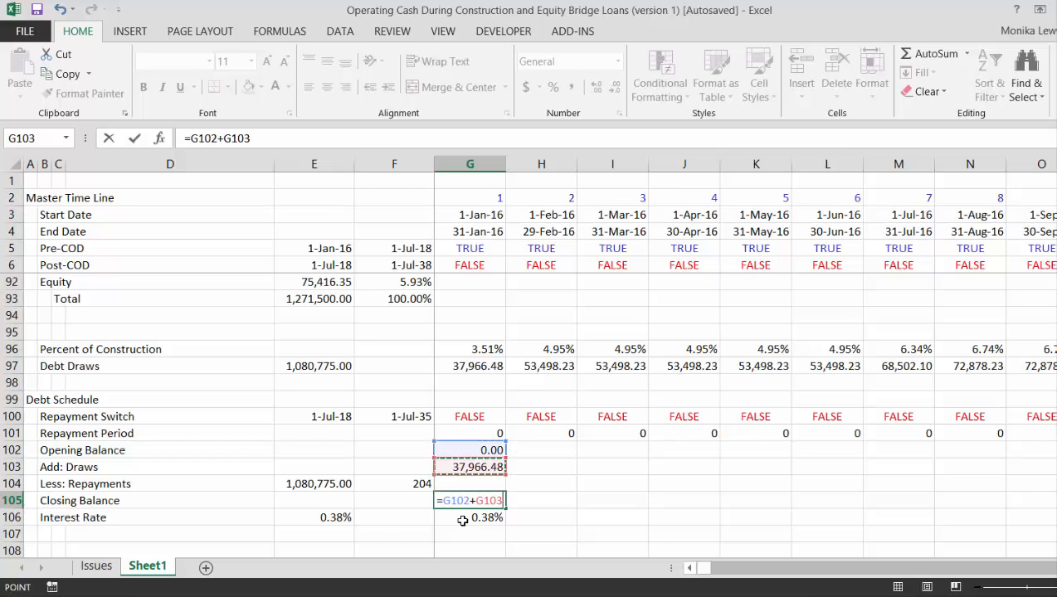
pyautogui.write('-')
pyautogui.press('Up')
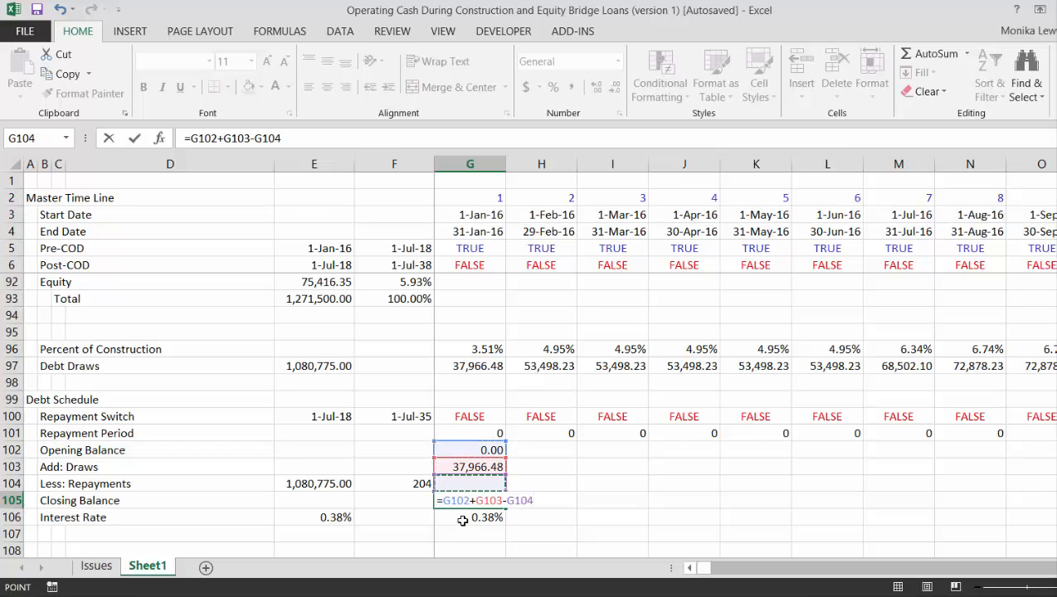
pyautogui.press('Return')
# Begin an IF formula in G104 of the Repayments row that tests switch G100 and returns a PPMT with G106 as its rate.
pyautogui.press('Up')
pyautogui.press('Up')
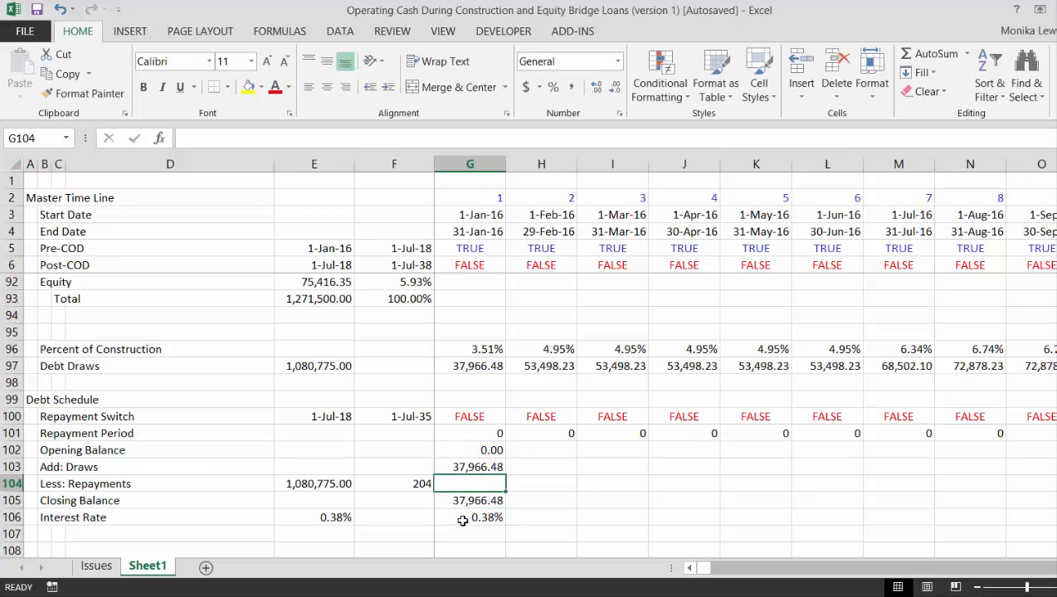
pyautogui.write('=ppm')
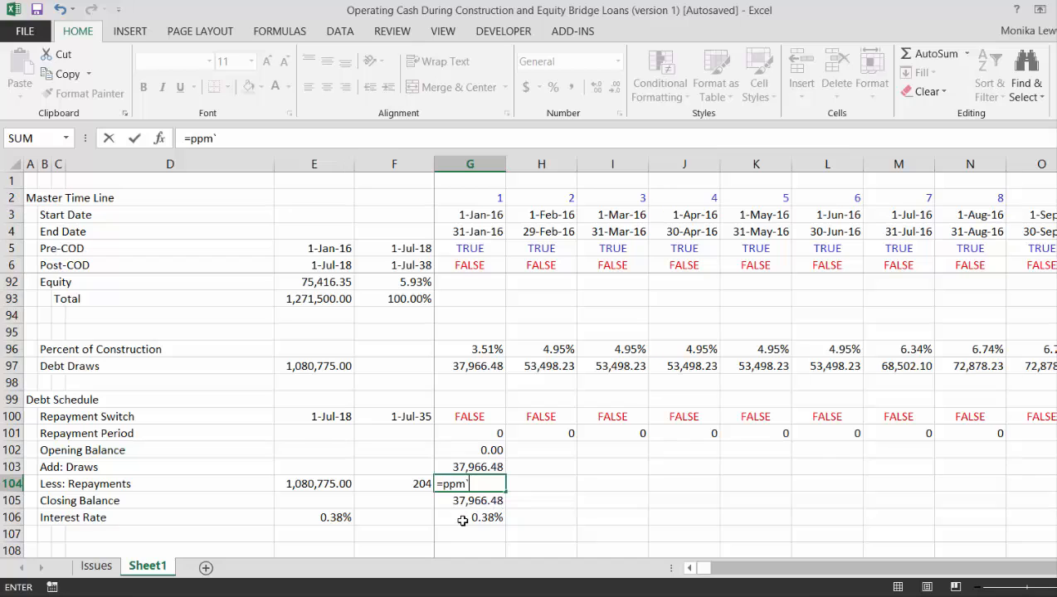
pyautogui.press('BackSpace')
pyautogui.press('BackSpace')
pyautogui.press('BackSpace')
pyautogui.write('if(')
pyautogui.press('Up')
pyautogui.press('Up')
pyautogui.press('Up')
pyautogui.press('Up')
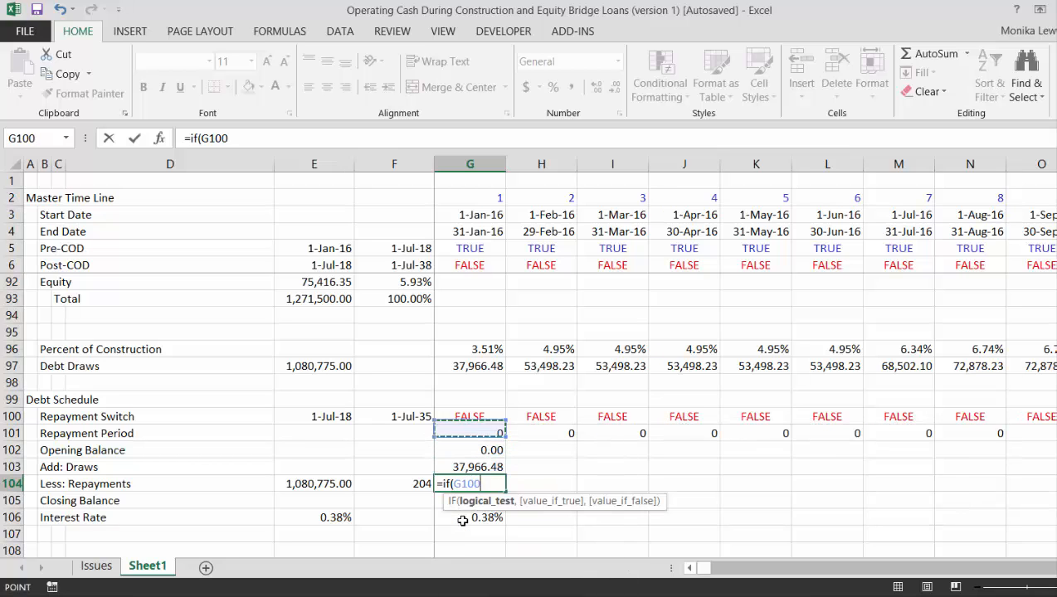
pyautogui.write(',p')
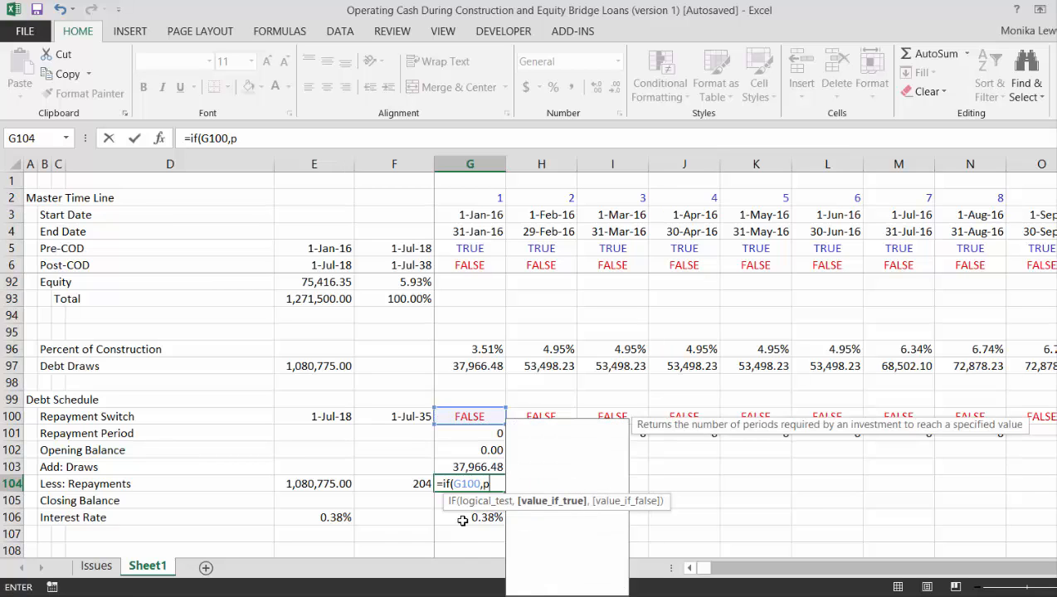
pyautogui.write('pmt(')
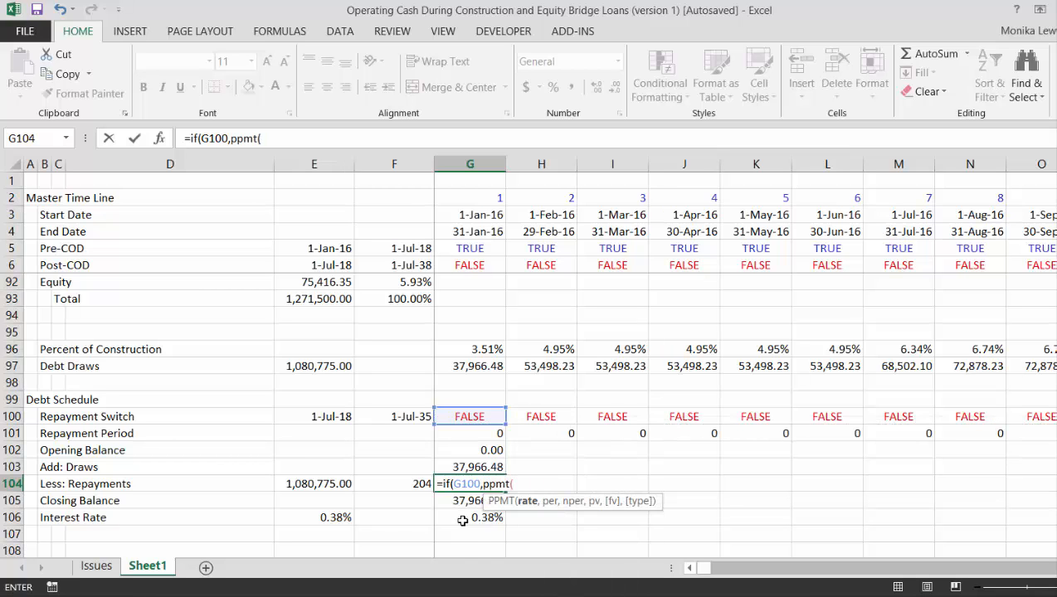
pyautogui.click(463, 520)
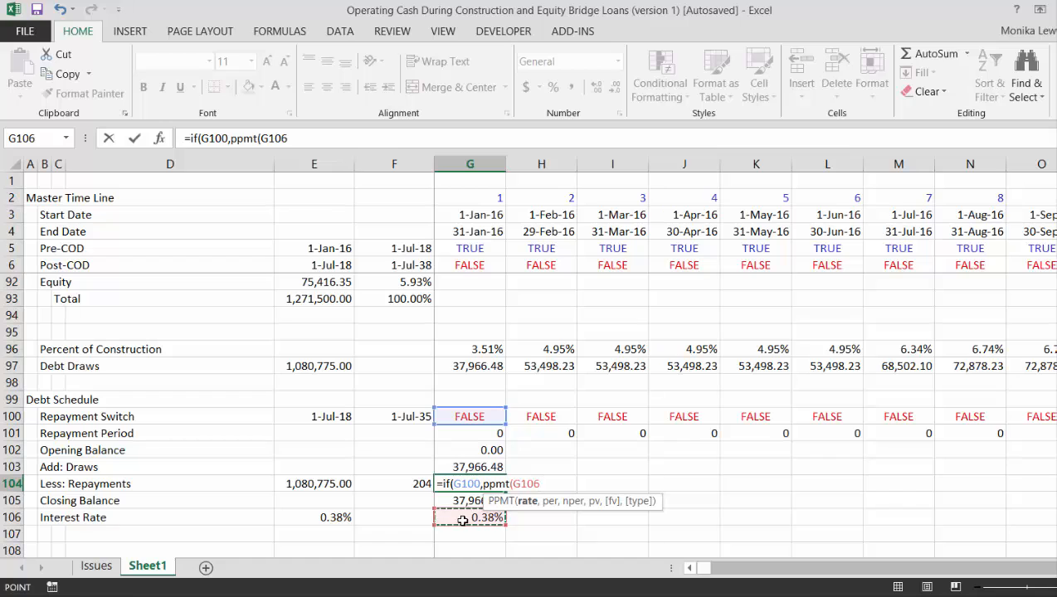
pyautogui.write(',')
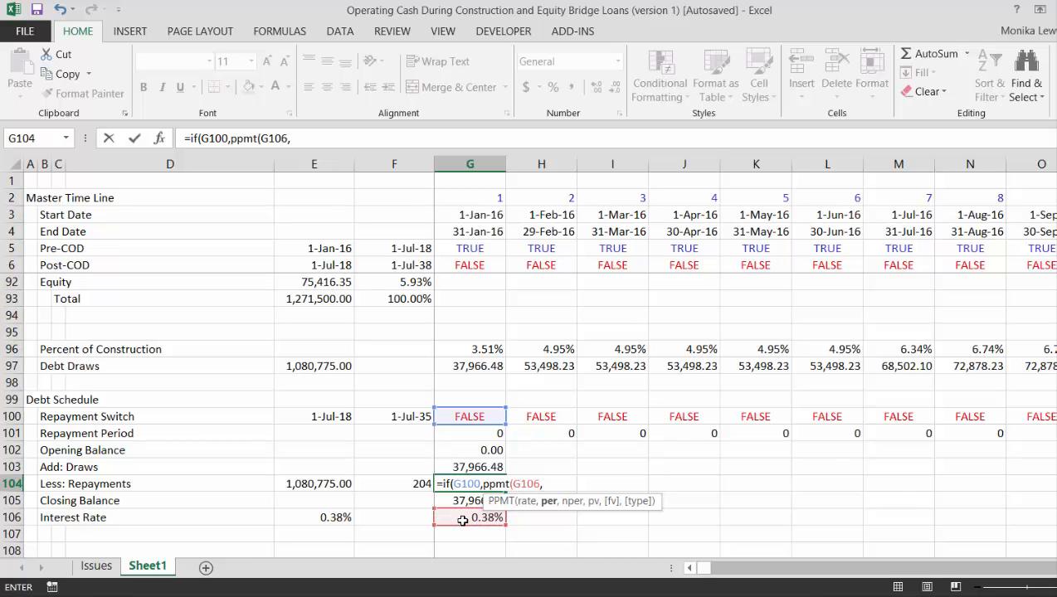
pyautogui.press('Left')
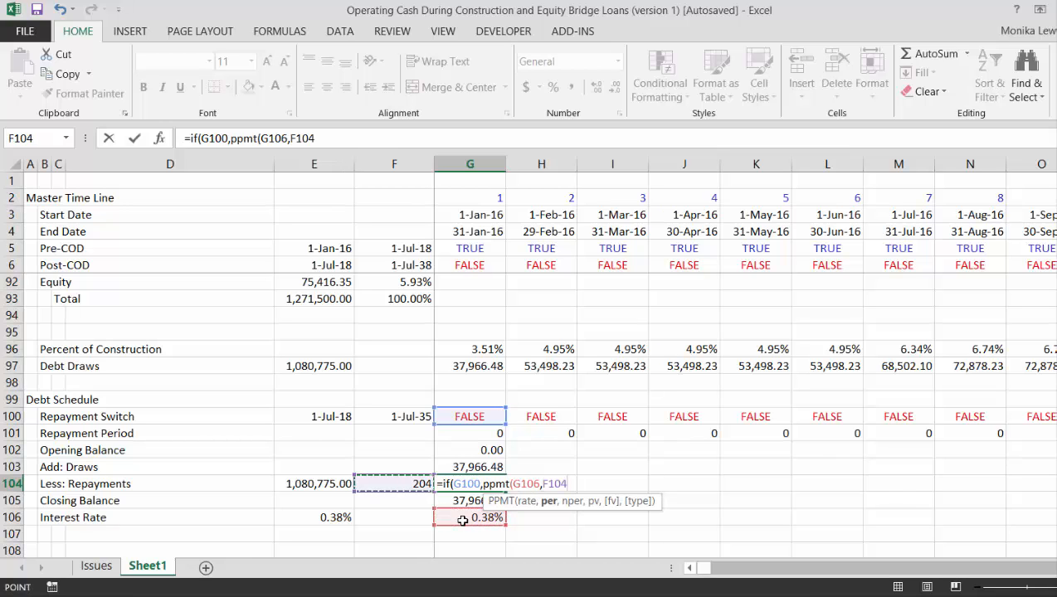
pyautogui.press('F4')
pyautogui.write(',')
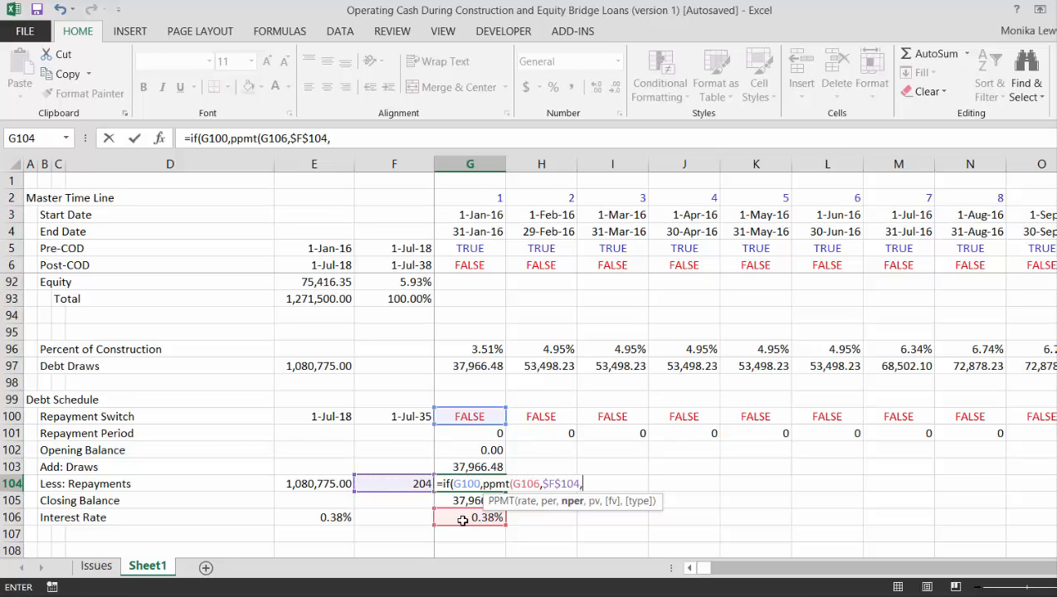
pyautogui.press('BackSpace')
pyautogui.press('BackSpace')
pyautogui.press('BackSpace')
pyautogui.press('BackSpace')
pyautogui.press('BackSpace')
pyautogui.press('BackSpace')
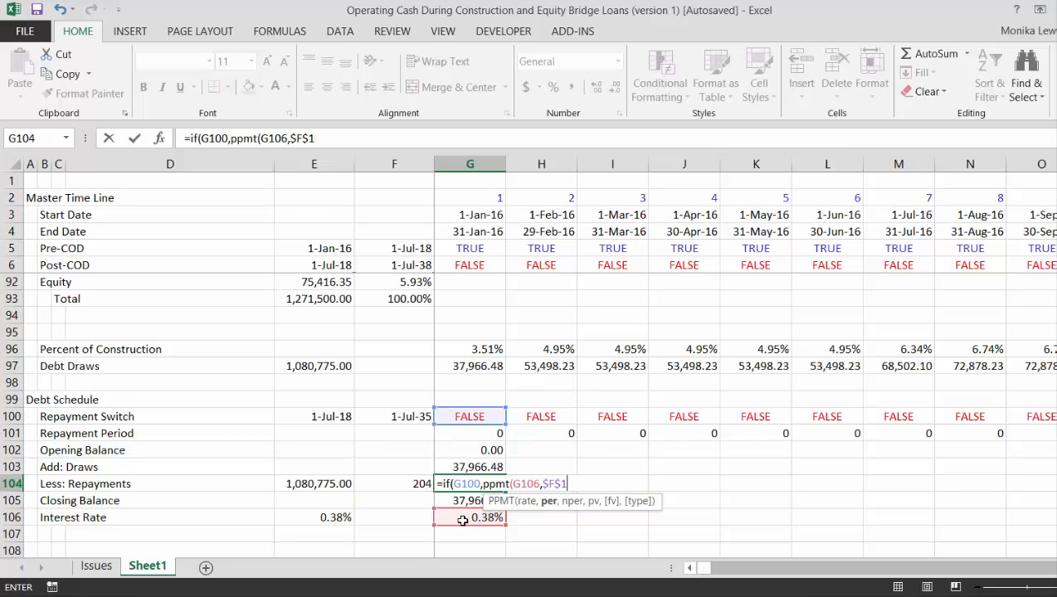
pyautogui.press('BackSpace')
# Complete the PPMT in G104 with period G101, number of periods $F$104 and present value -$E$104, and enter the formula.
pyautogui.press('Up')
pyautogui.press('Up')
pyautogui.press('Up')
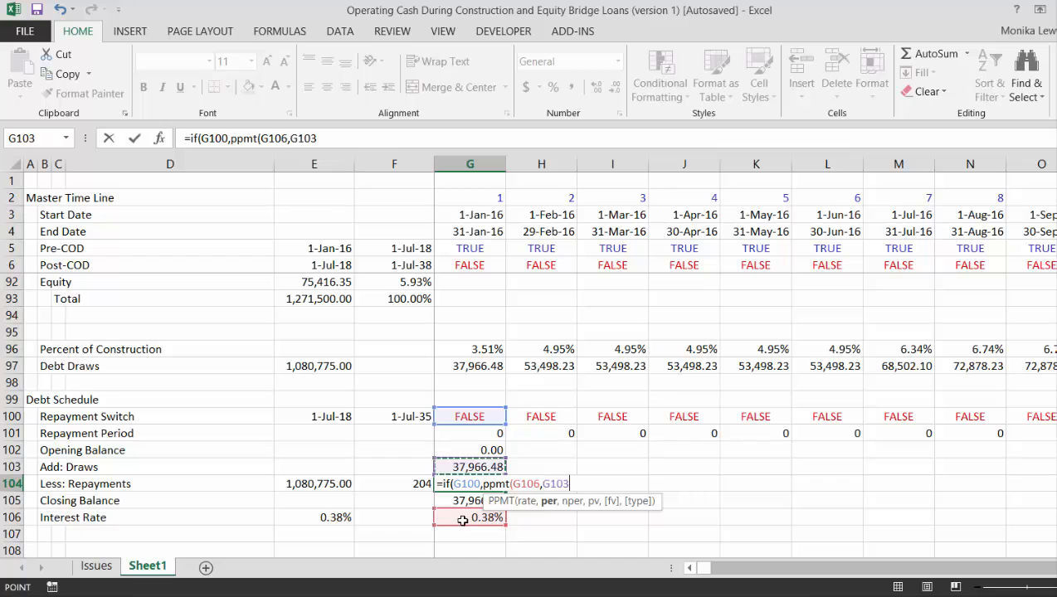
pyautogui.write(',')
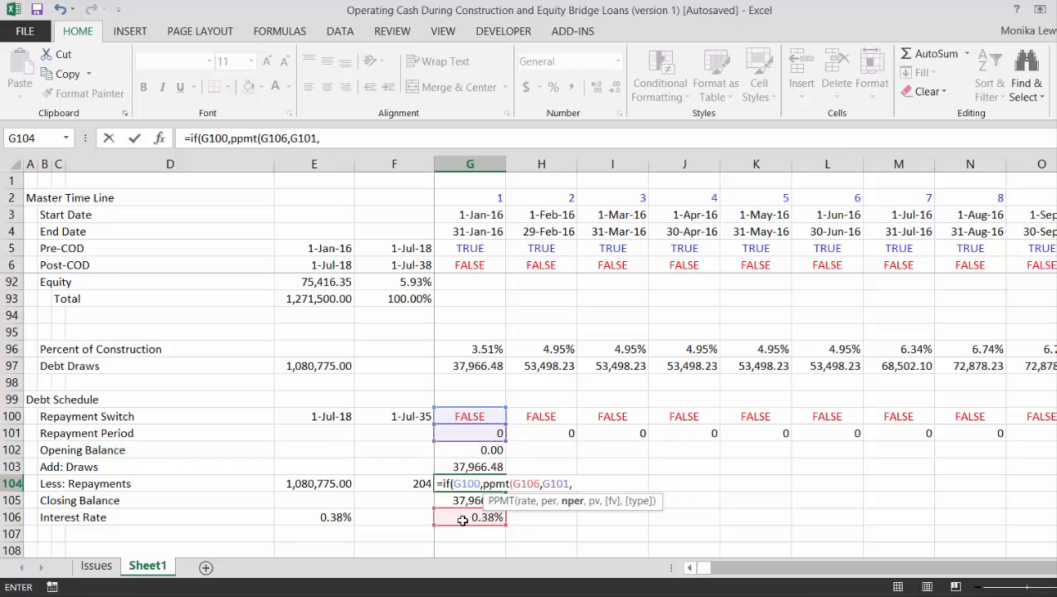
pyautogui.press('Left')
pyautogui.press('F4')
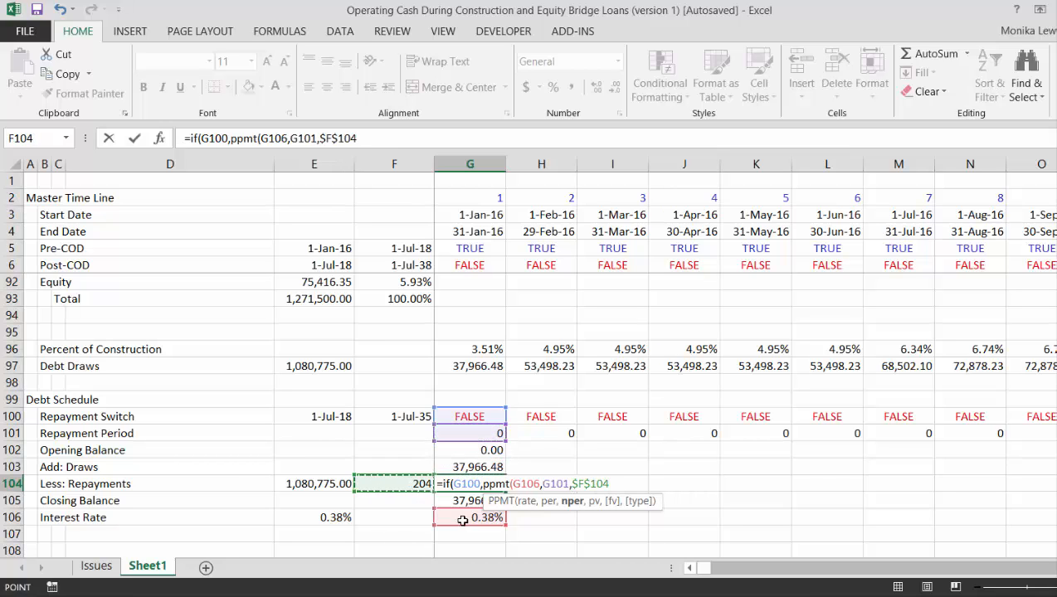
pyautogui.write(',')
pyautogui.press('Left')
pyautogui.press('Left')
pyautogui.press('Left')
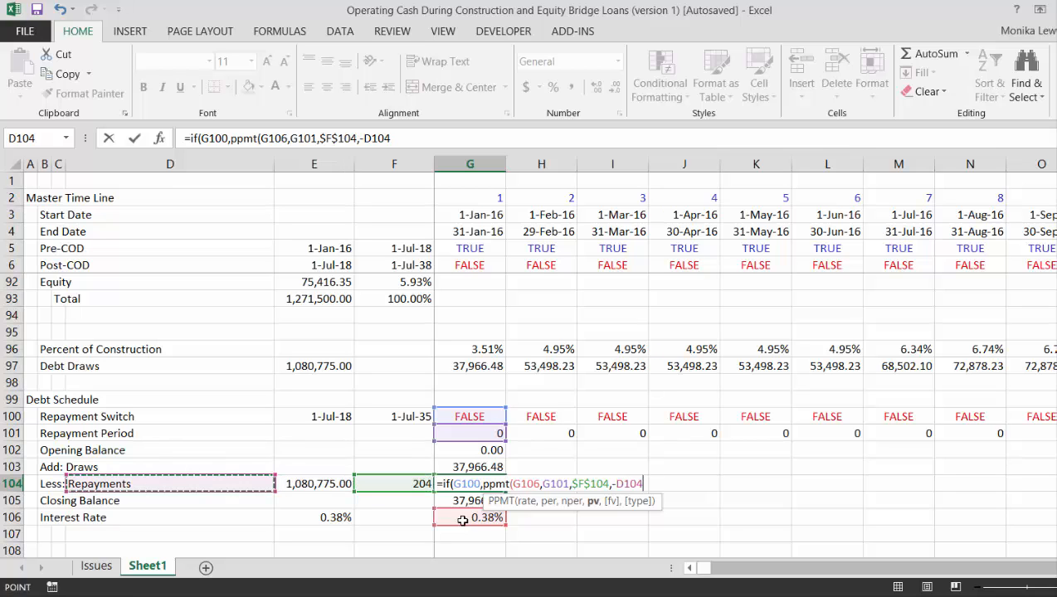
pyautogui.press('Right')
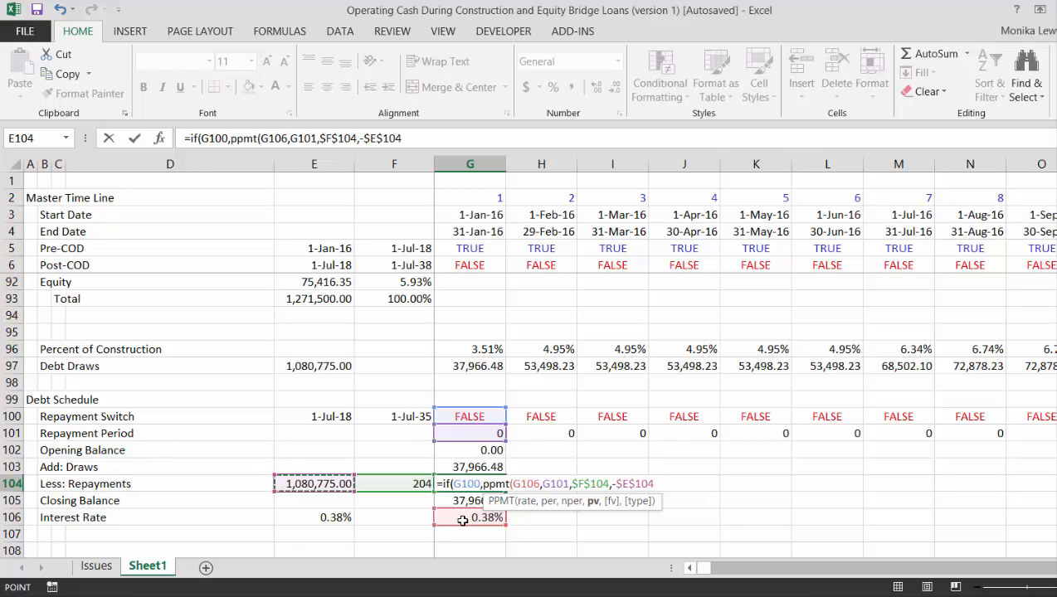
pyautogui.press('Return')
pyautogui.press('Return')
pyautogui.press('Down')
pyautogui.press('Up')
pyautogui.press('Up')
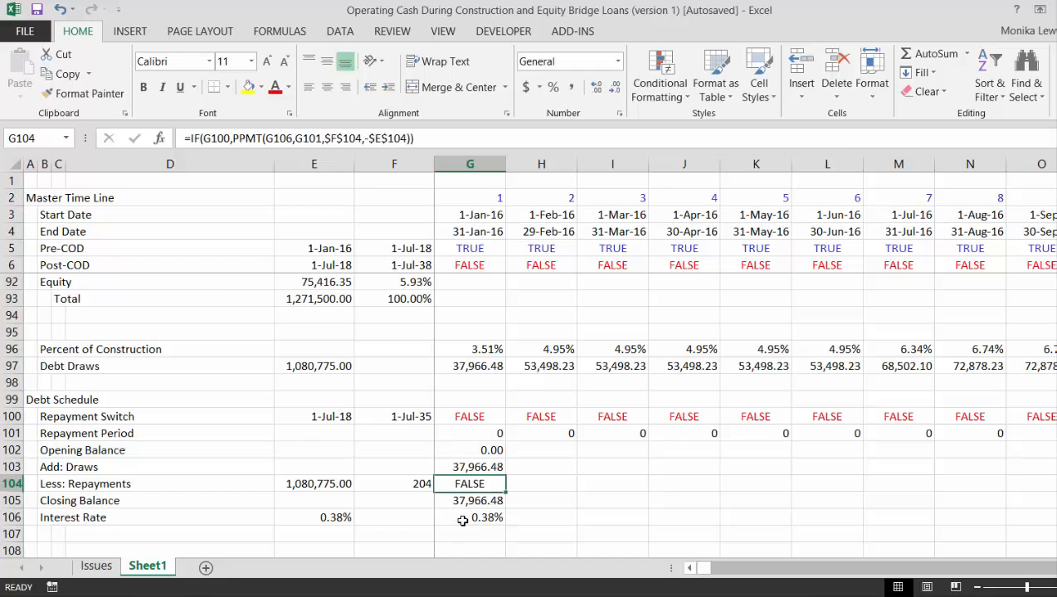
# Multiply the repayment formula in G104 by 1 and format the cell as a number with two decimals.
pyautogui.press('F2')
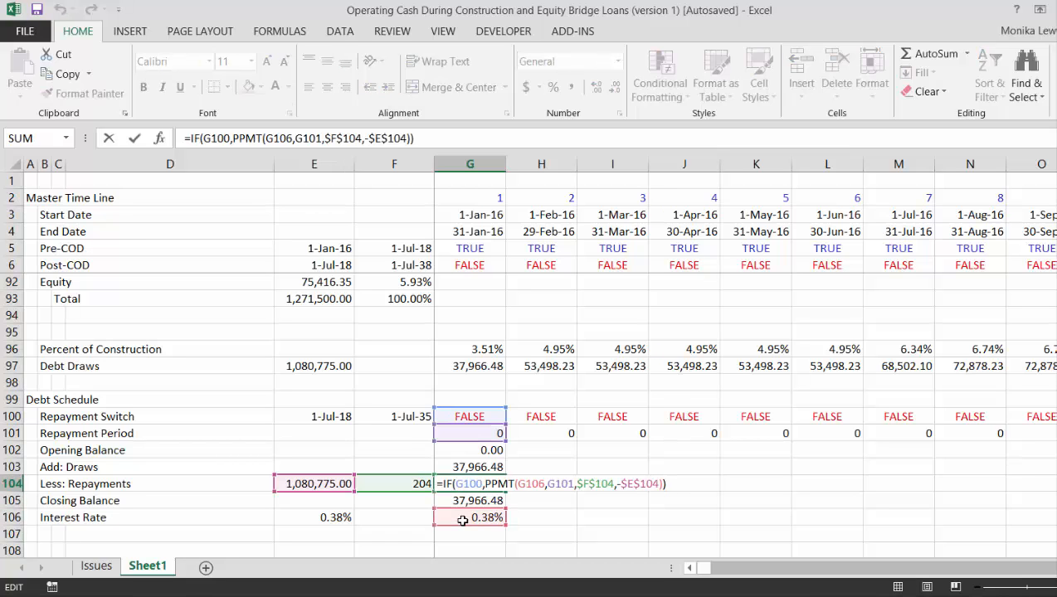
pyautogui.write('*1')
pyautogui.press('Return')
pyautogui.press('Up')
pyautogui.press('Up')
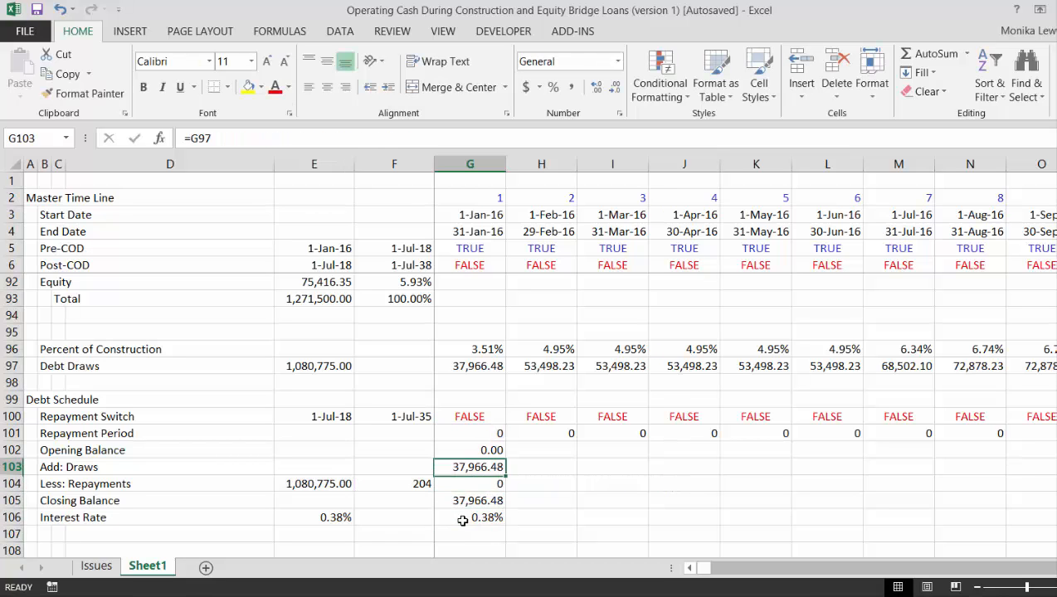
pyautogui.press('Down')
pyautogui.hotkey('ctrl', 'shift', '1')
# Fill the debt schedule formulas in G102:G106 across all periods of the timeline.
pyautogui.press('Up')
pyautogui.press('Up')
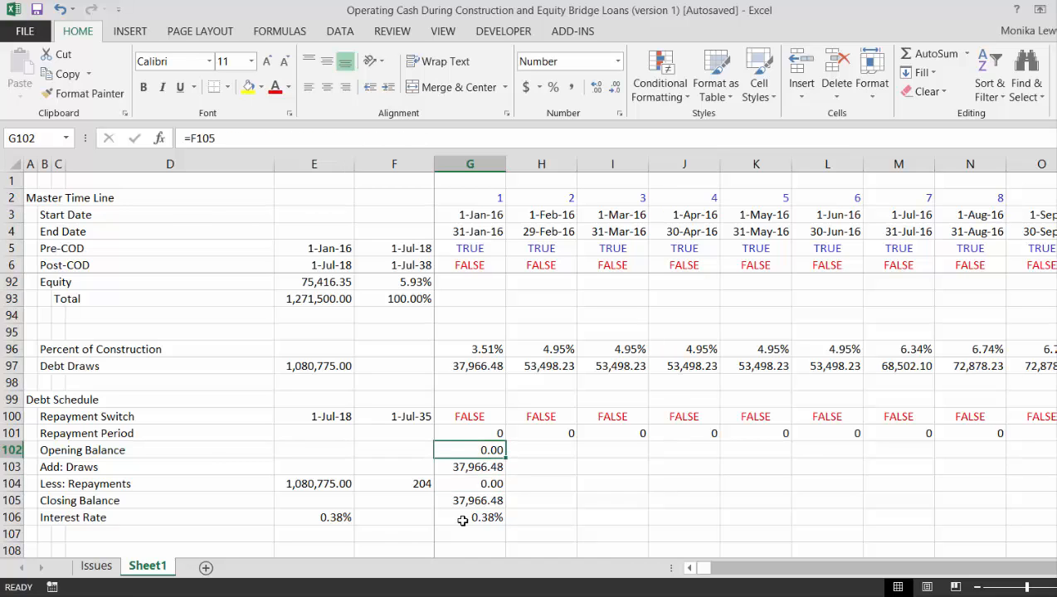
pyautogui.hotkey('shift', 'Down')
pyautogui.hotkey('shift', 'Down')
pyautogui.hotkey('shift', 'Down')
pyautogui.hotkey('shift', 'Down')
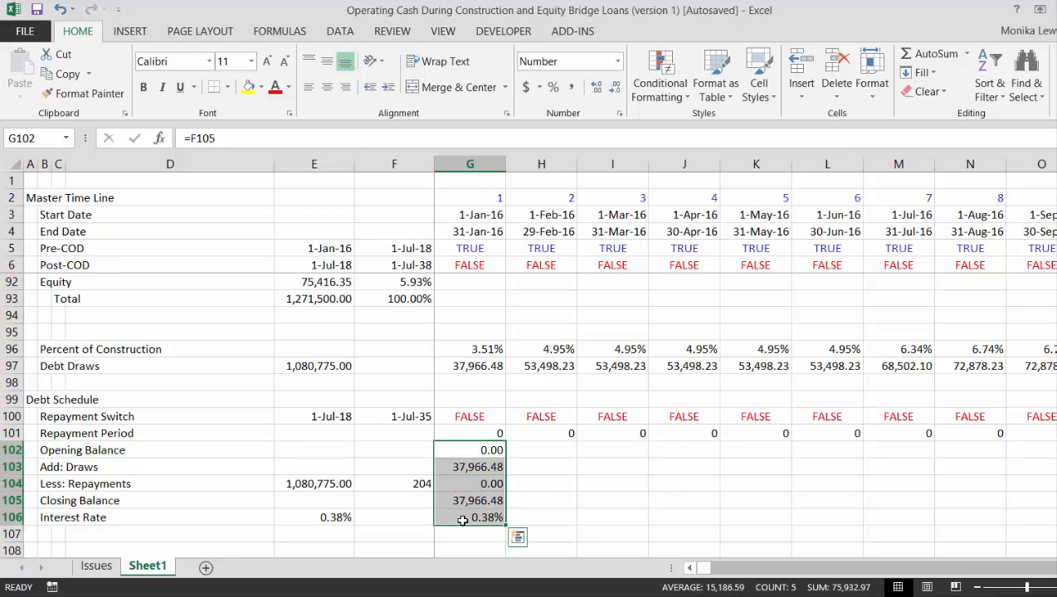
pyautogui.hotkey('ctrl', 'shift', 'r')
# Review the opening balance, draws, repayments and closing balance along the timeline until past the end of the repayment period.
pyautogui.press('Right')
pyautogui.press('Right')
pyautogui.press('Right')
pyautogui.press('Right')
pyautogui.press('Right')
pyautogui.press('Right')
pyautogui.press('Right')
pyautogui.press('Right')
pyautogui.press('Right')
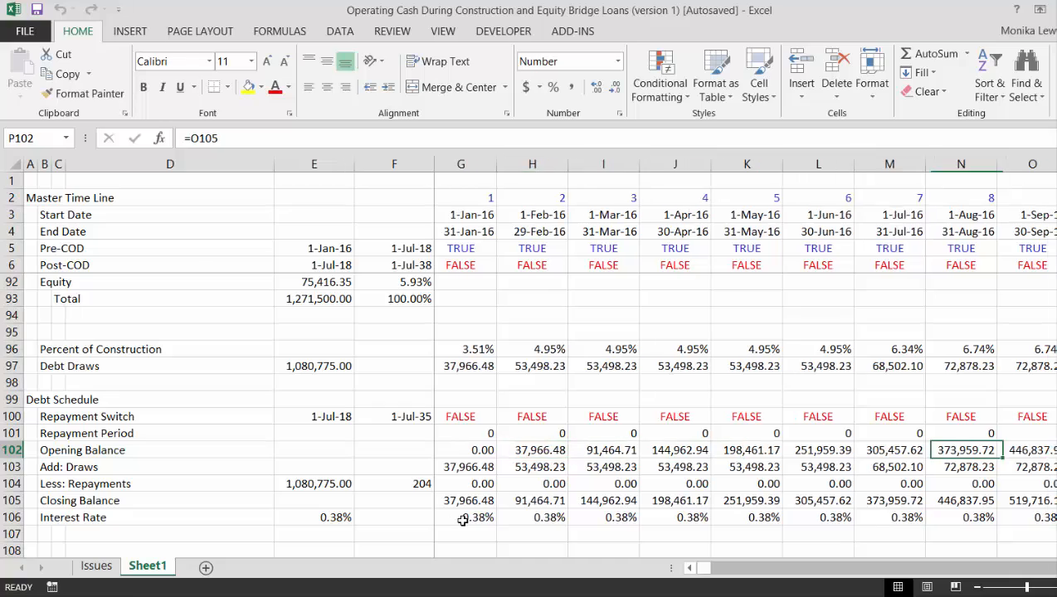
pyautogui.press('Right')
pyautogui.press('Right')
pyautogui.press('Right')
pyautogui.press('Right')
pyautogui.press('Right')
pyautogui.press('Right')
pyautogui.press('Right')
pyautogui.press('Right')
pyautogui.press('Right')
pyautogui.press('Right')
pyautogui.press('Right')
pyautogui.press('Right')
pyautogui.press('Right')
pyautogui.press('Right')
pyautogui.press('Right')
pyautogui.press('Right')
pyautogui.press('Right')
pyautogui.press('Right')
pyautogui.press('Right')
pyautogui.press('Right')
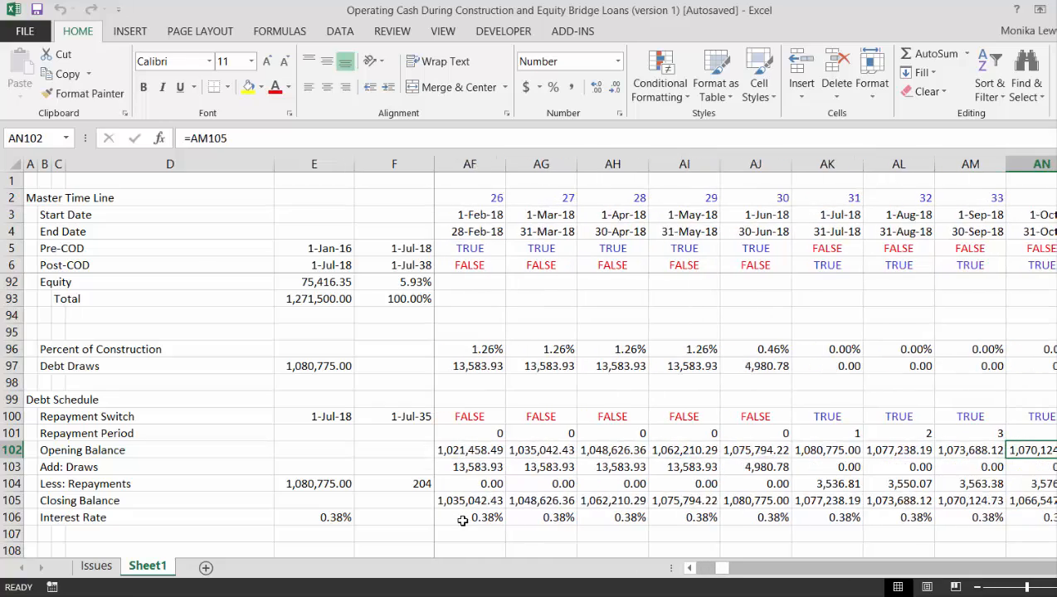
pyautogui.press('Right')
pyautogui.press('Right')
pyautogui.press('Right')
pyautogui.press('Right')
pyautogui.press('Right')
pyautogui.press('Right')
pyautogui.press('Right')
pyautogui.press('Right')
pyautogui.press('Right')
pyautogui.press('Right')
pyautogui.press('Right')
pyautogui.press('Right')
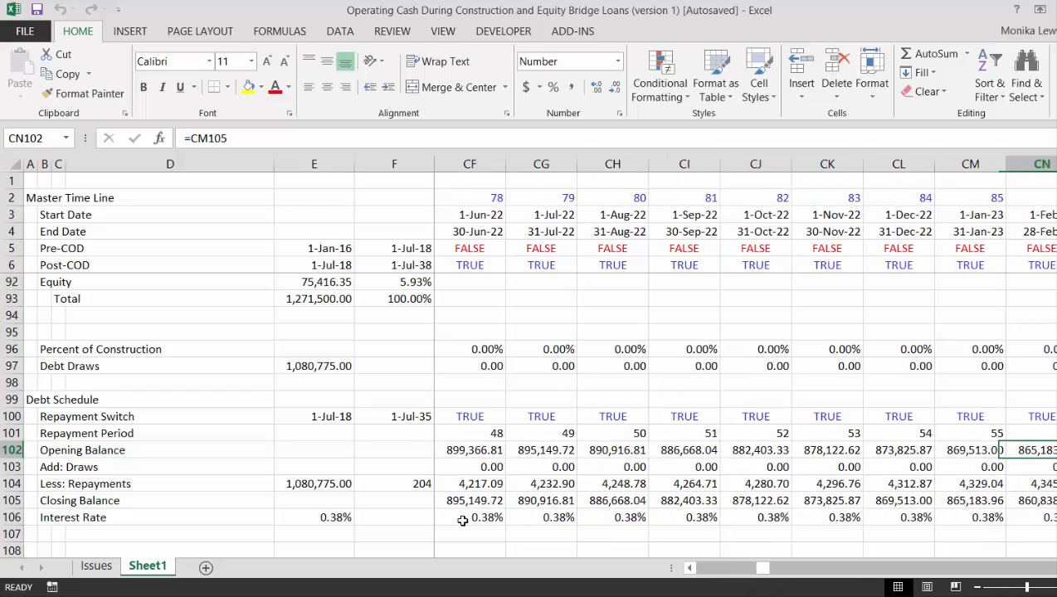
pyautogui.press('Right')
pyautogui.press('Right')
pyautogui.press('Right')
pyautogui.press('Right')
pyautogui.press('Right')
pyautogui.press('Right')
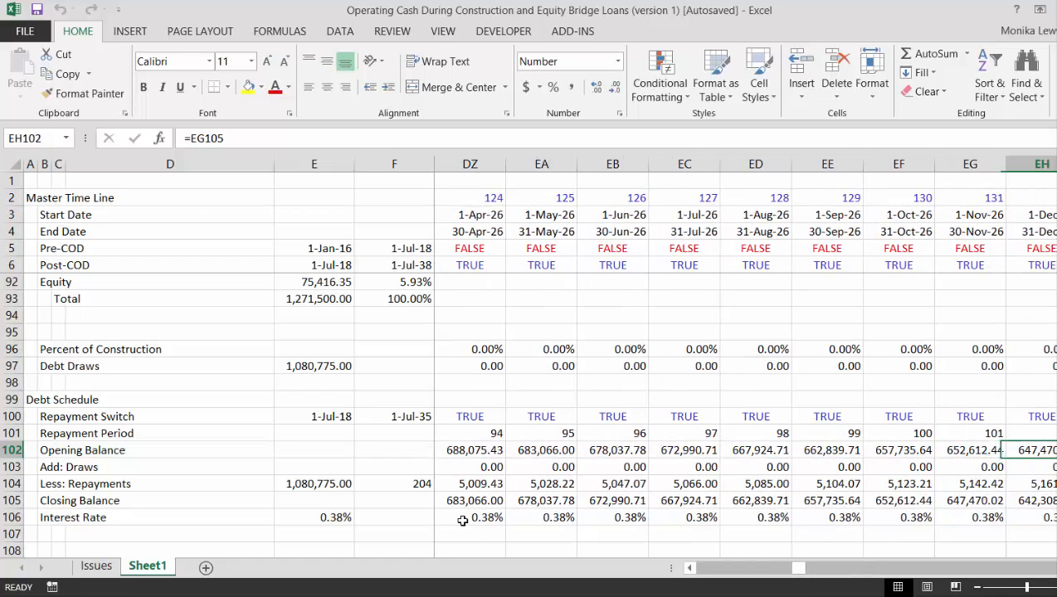
pyautogui.press('Right')
pyautogui.press('Right')
pyautogui.press('Right')
pyautogui.press('Right')
pyautogui.press('Right')
pyautogui.press('Right')
pyautogui.press('Right')
pyautogui.press('Right')
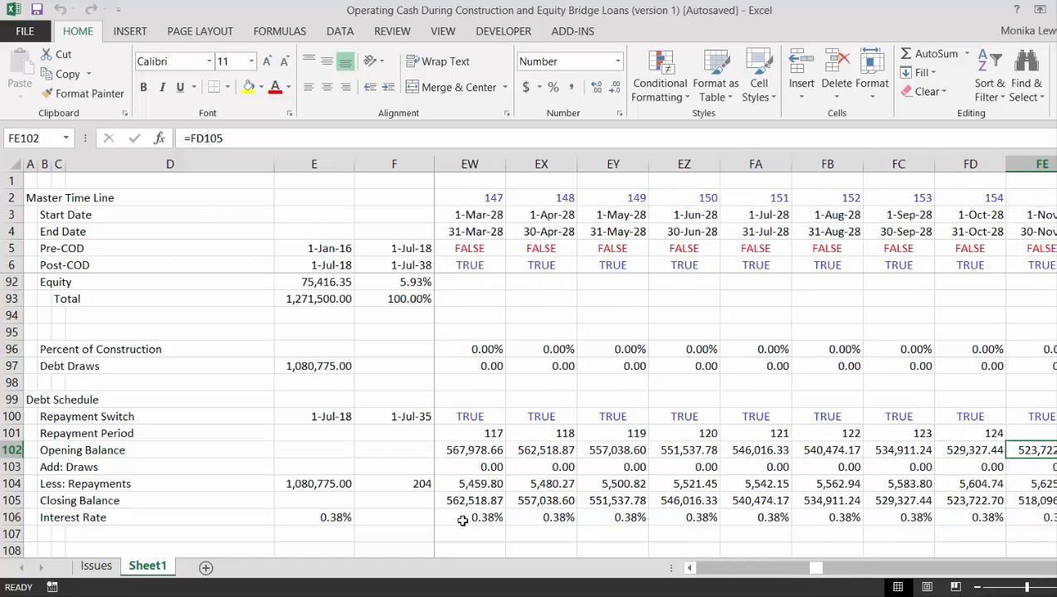
pyautogui.press('Right')
pyautogui.press('Right')
pyautogui.press('Right')
pyautogui.press('Right')
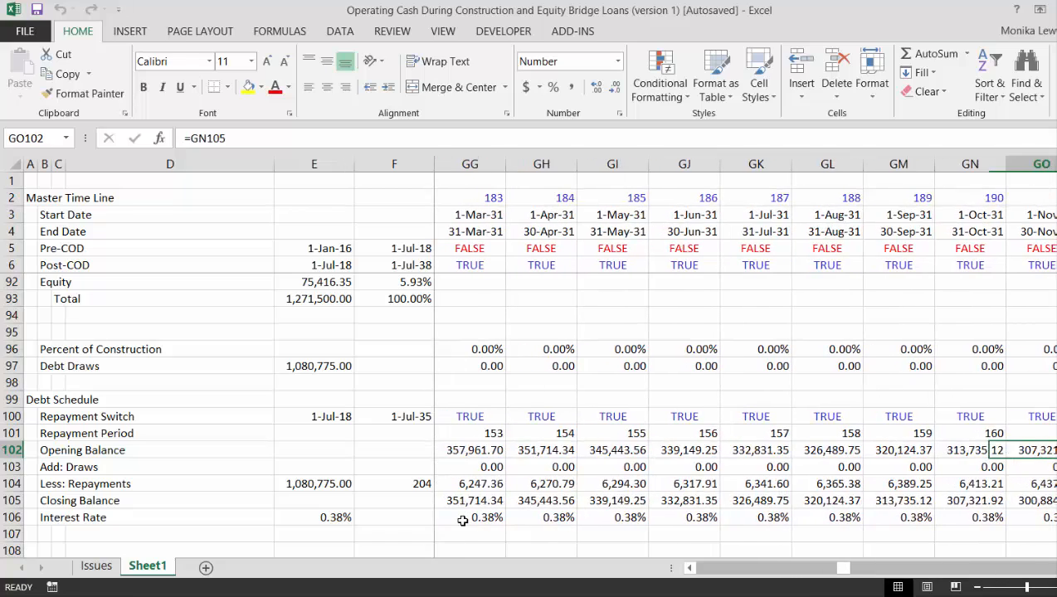
pyautogui.press('Right')
pyautogui.press('Right')
pyautogui.press('Right')
pyautogui.press('Right')
pyautogui.press('Right')
pyautogui.press('Right')
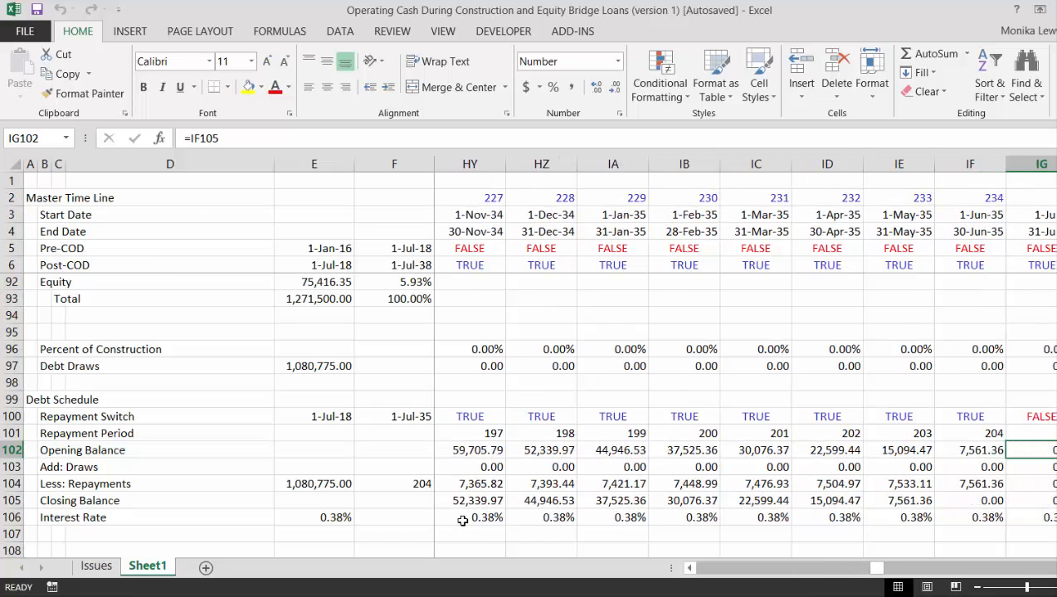
pyautogui.press('Right')
pyautogui.press('Right')
pyautogui.press('Right')
pyautogui.press('Right')
pyautogui.press('Right')
pyautogui.press('Right')
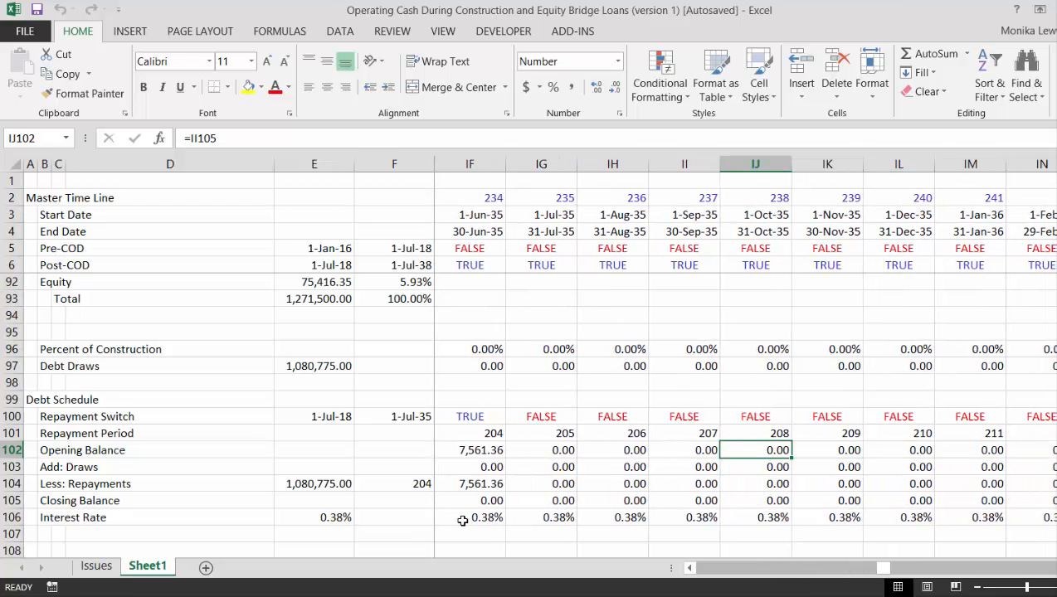
# Examine the opening balance and the repayment formulas in row 104 for the final repayment periods, 202 to 204.
pyautogui.press('Left')
pyautogui.press('Left')
pyautogui.press('Left')
pyautogui.press('Left')
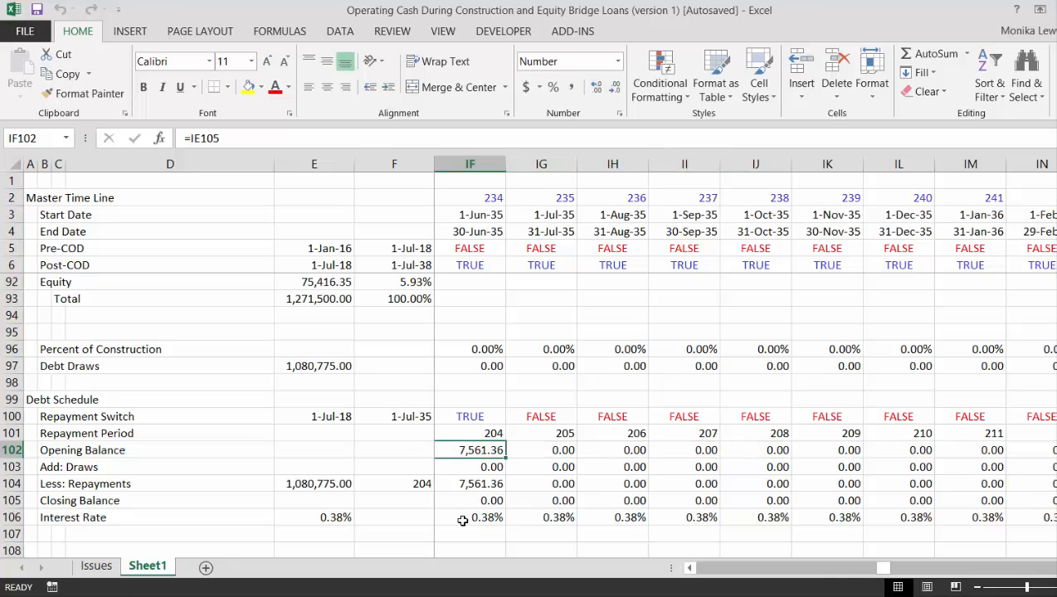
pyautogui.press('Down')
pyautogui.press('Down')
pyautogui.press('Left')
pyautogui.press('Left')
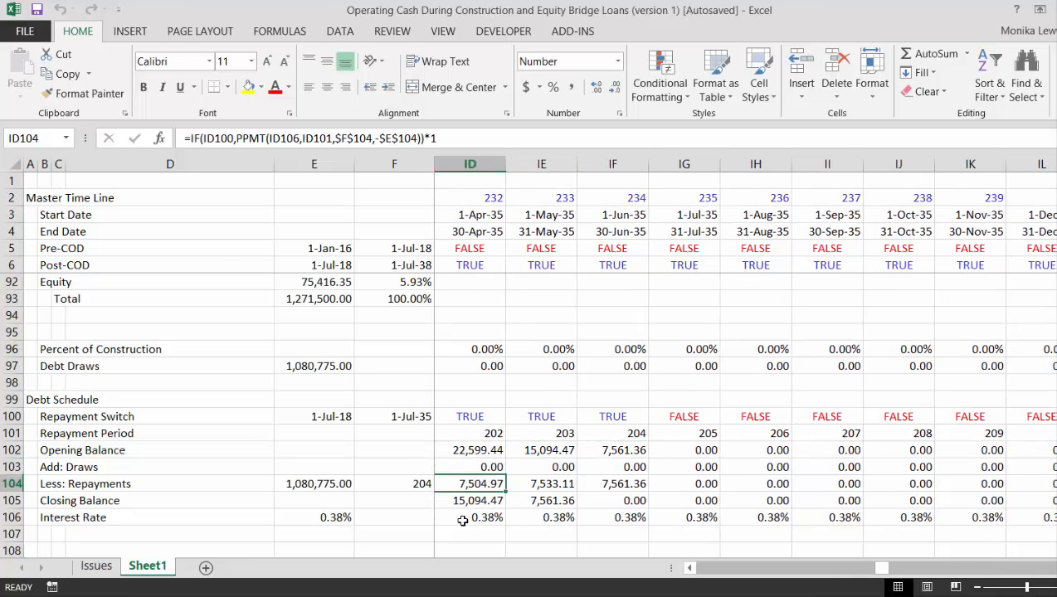
pyautogui.press('Right')
pyautogui.press('Right')
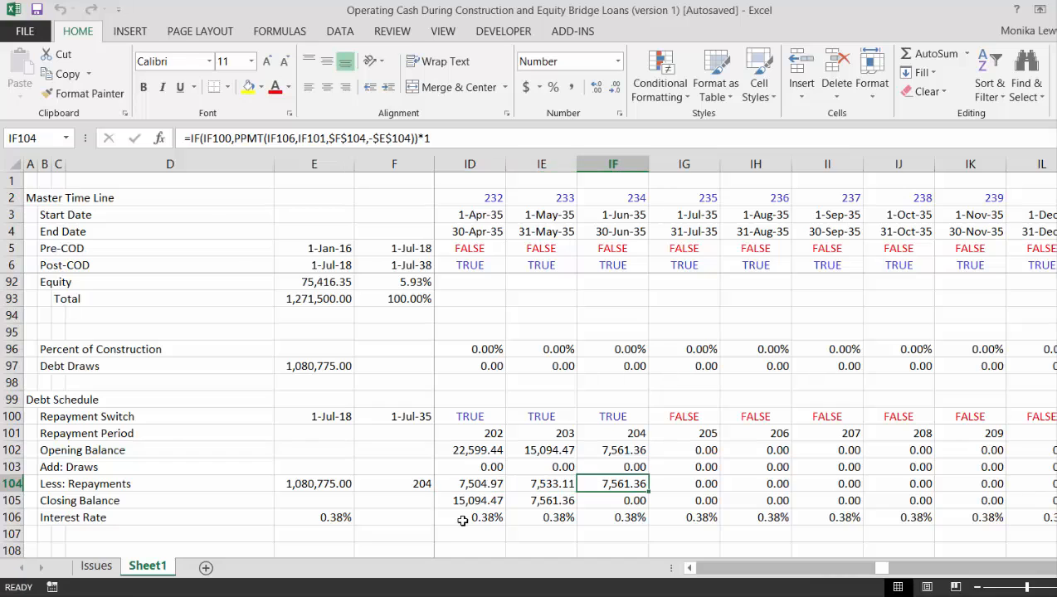
# Enter the section heading Cash Waterfall in A108 below the debt schedule.
pyautogui.press('Down')
pyautogui.hotkey('ctrl', 'Left')
pyautogui.press('Left')
pyautogui.press('Left')
pyautogui.press('Left')
pyautogui.press('Left')
pyautogui.press('Left')
pyautogui.press('Left')
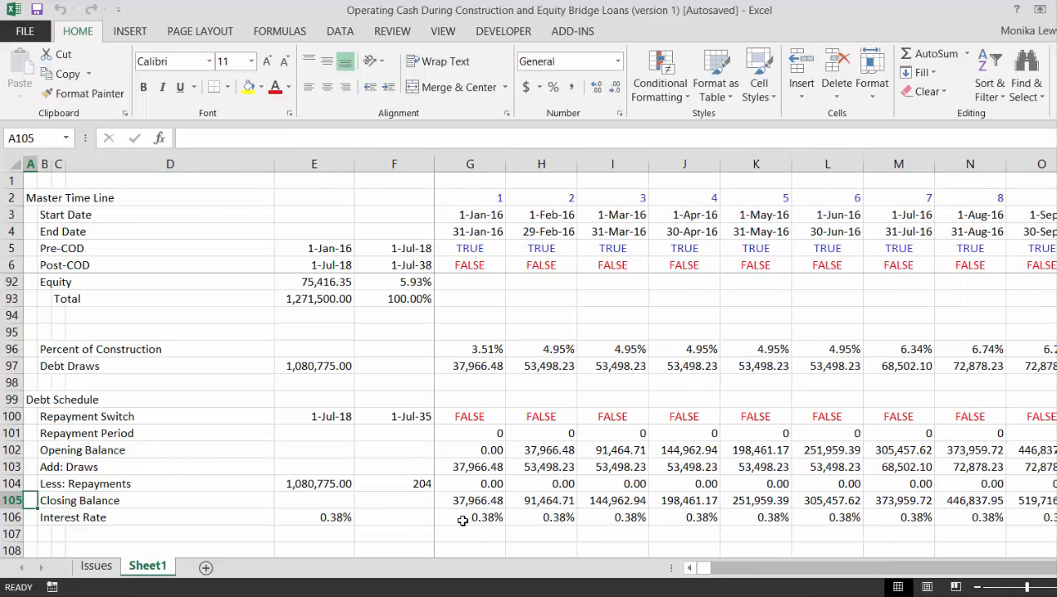
pyautogui.press('Down')
pyautogui.press('Down')
pyautogui.press('Down')
pyautogui.press('Right')
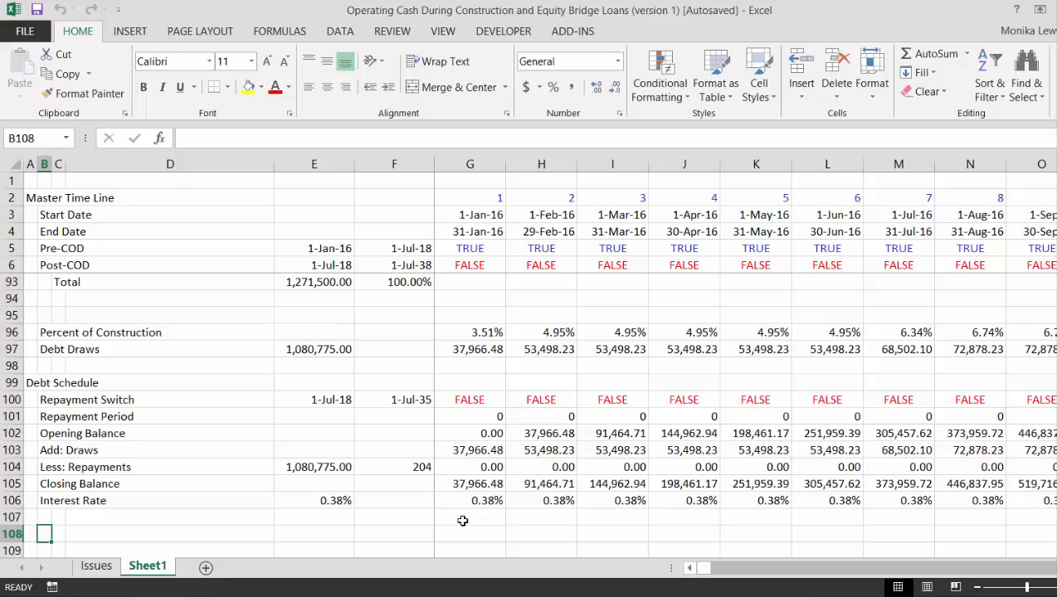
pyautogui.press('Left')
pyautogui.write('Cash')
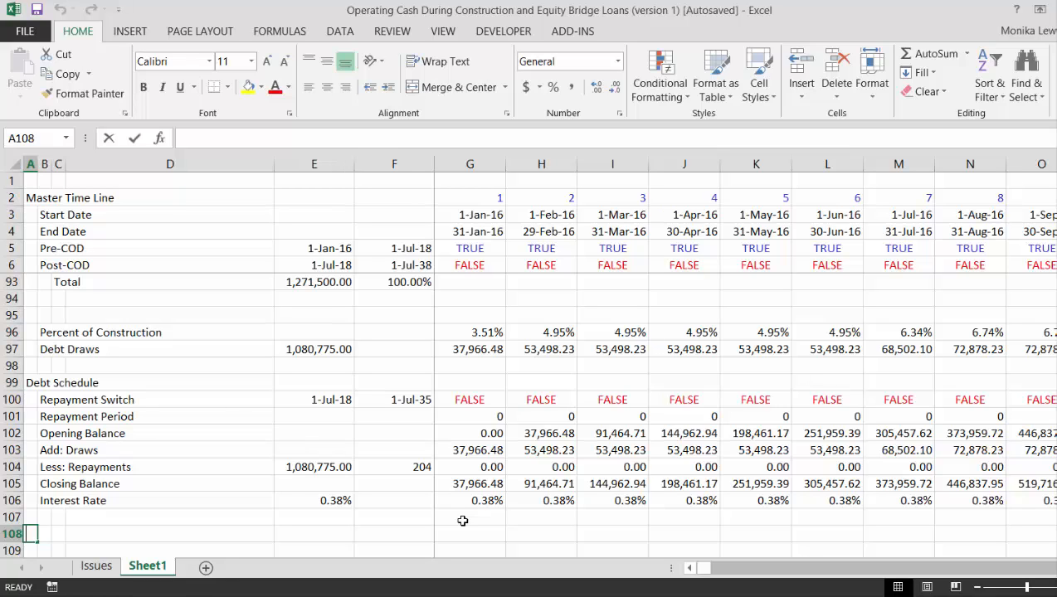
pyautogui.write(' Waterfall')
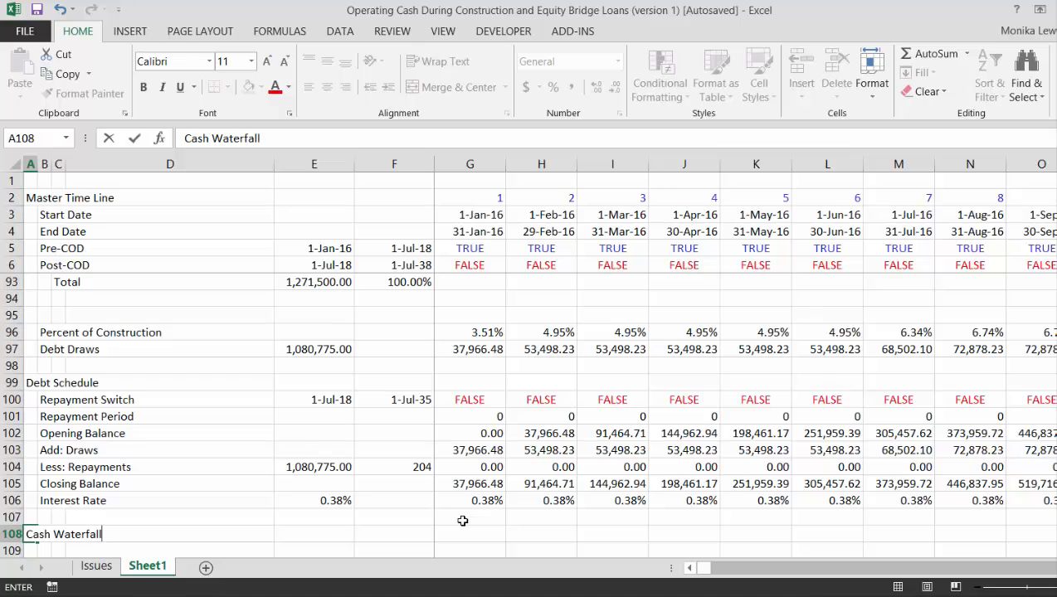
pyautogui.press('Return')
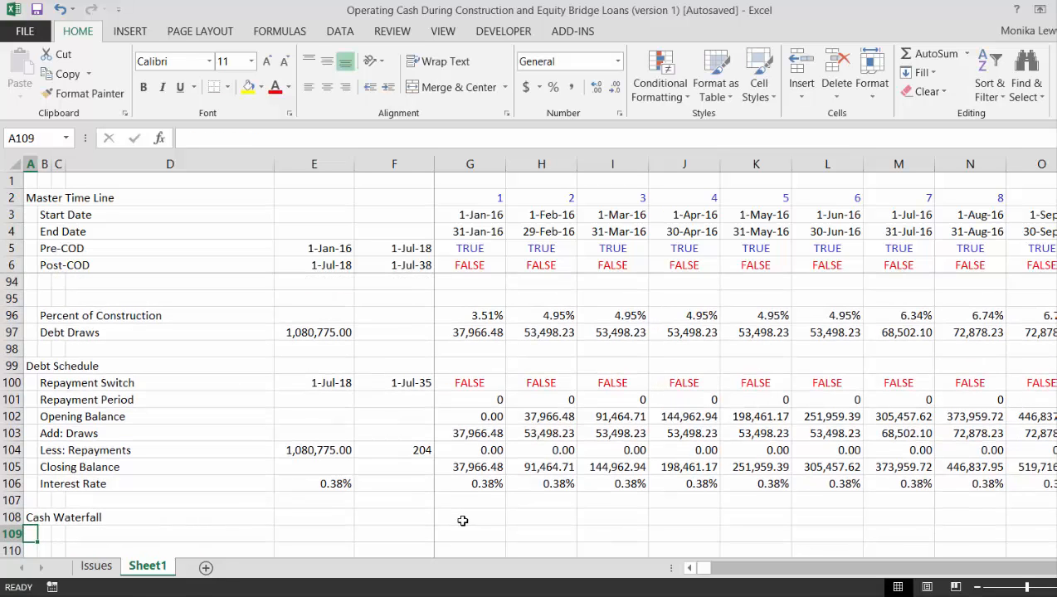
# Add the row label Operating Cash Flow in B109 under the Cash Waterfall heading.
pyautogui.press('Right')
pyautogui.write('Operating Cash')
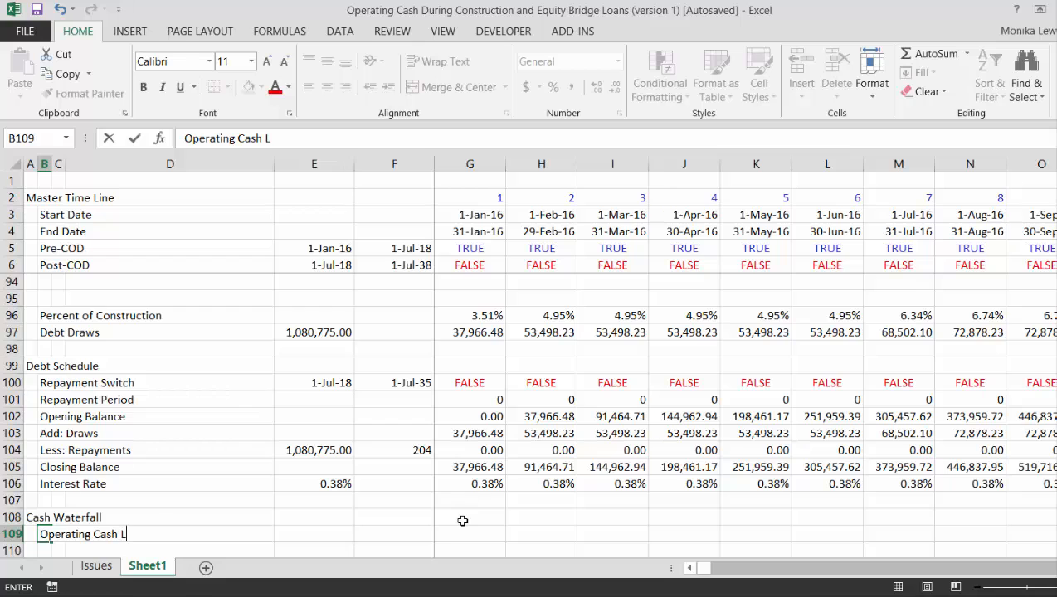
pyautogui.write(' Flow')
pyautogui.press('Return')
# Insert two blank rows at row 98, between Debt Draws and the Debt Schedule section.
pyautogui.press('Up')
pyautogui.press('Up')
pyautogui.press('Up')
pyautogui.press('Up')
pyautogui.press('Up')
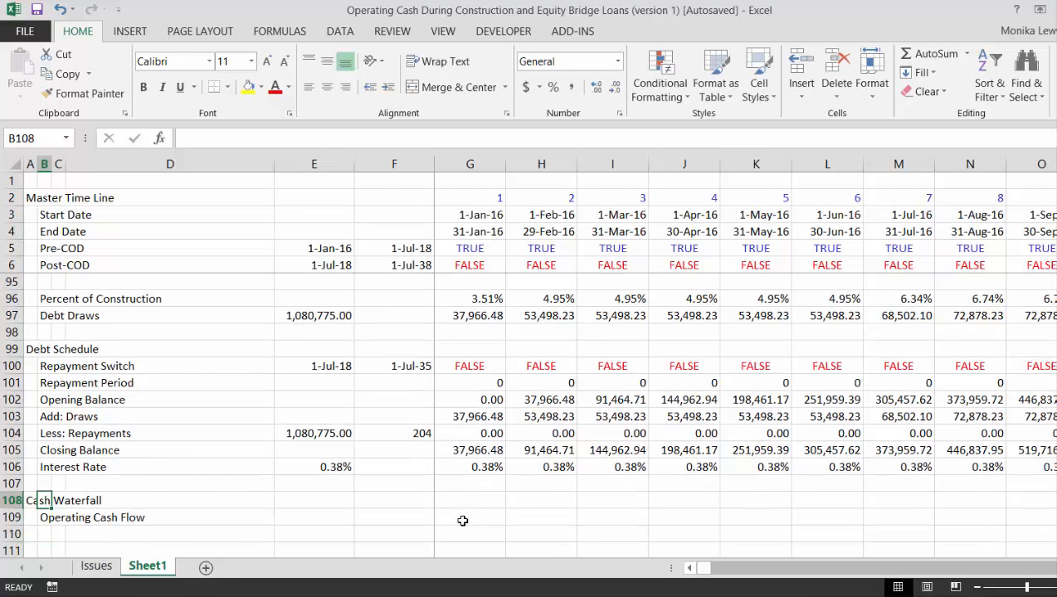
pyautogui.press('Up')
pyautogui.press('Up')
pyautogui.press('Up')
pyautogui.press('Up')
pyautogui.press('Up')
pyautogui.press('Up')
pyautogui.press('Up')
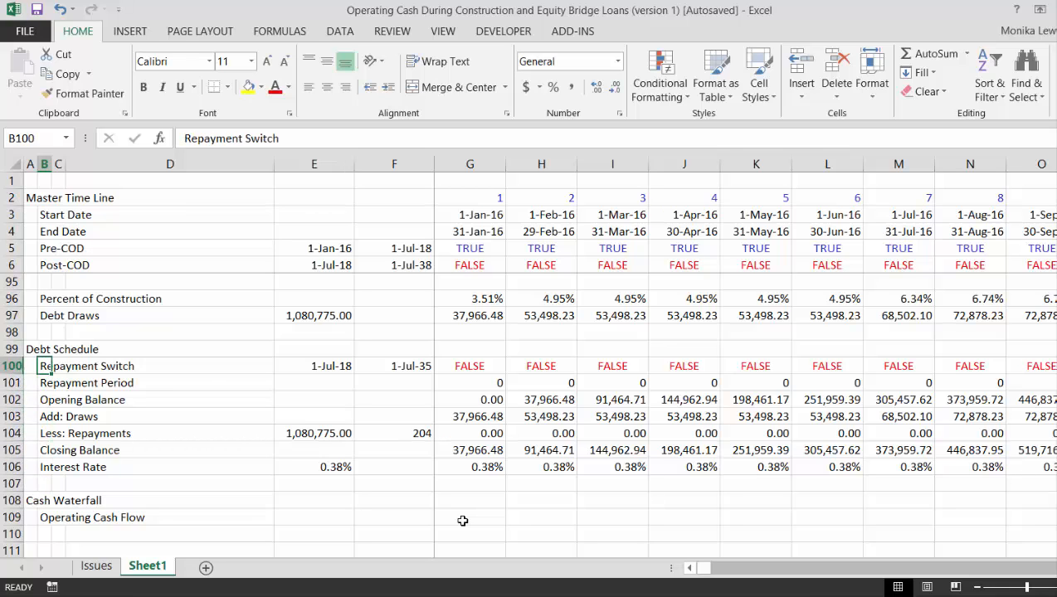
pyautogui.hotkey('shift', 'space')
pyautogui.hotkey('ctrl', 'shift', '+')
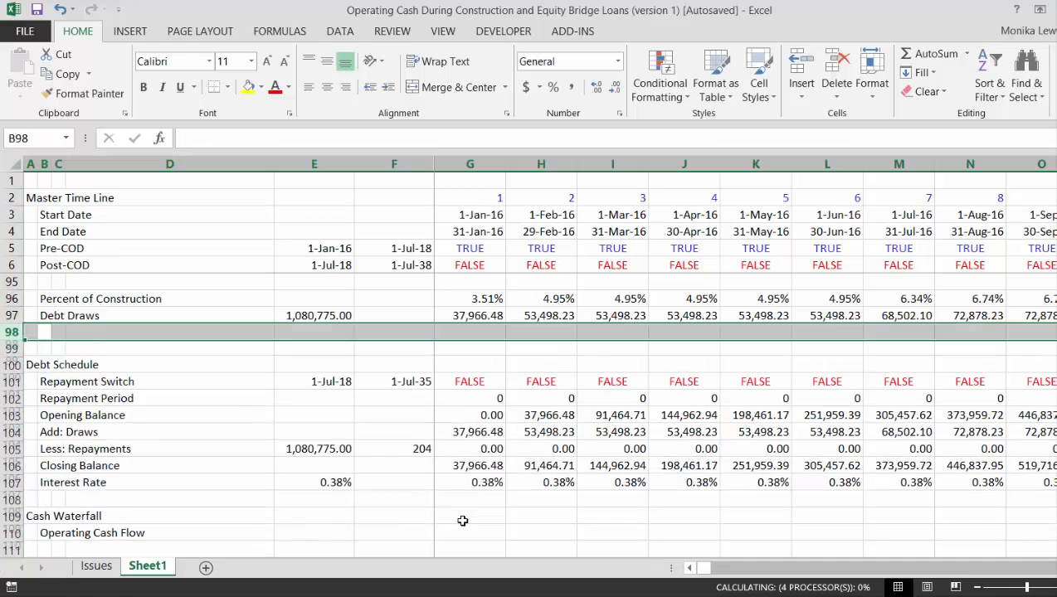
pyautogui.hotkey('ctrl', 'shift', '+')
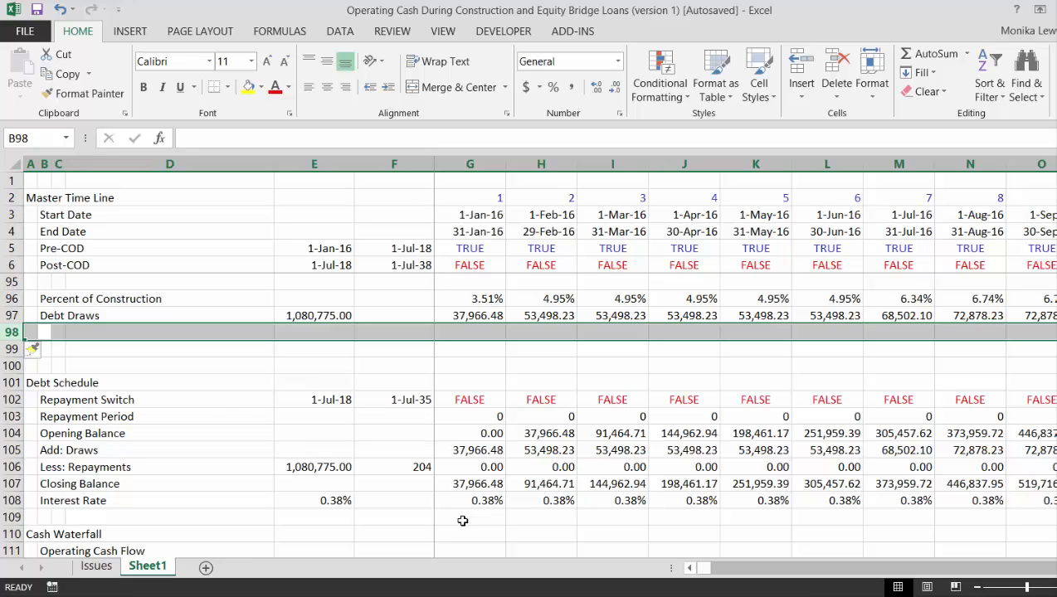
# Label B98, directly below Debt Draws, as Equity Funding.
pyautogui.press('Down')
pyautogui.press('Up')
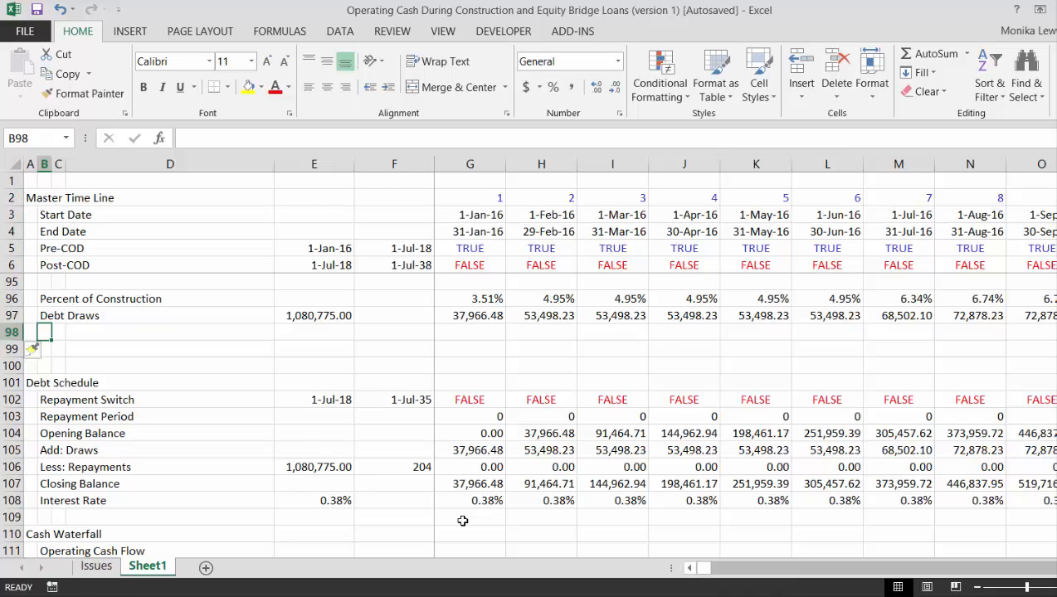
pyautogui.press('Up')
pyautogui.press('Down')
pyautogui.write('Eq')
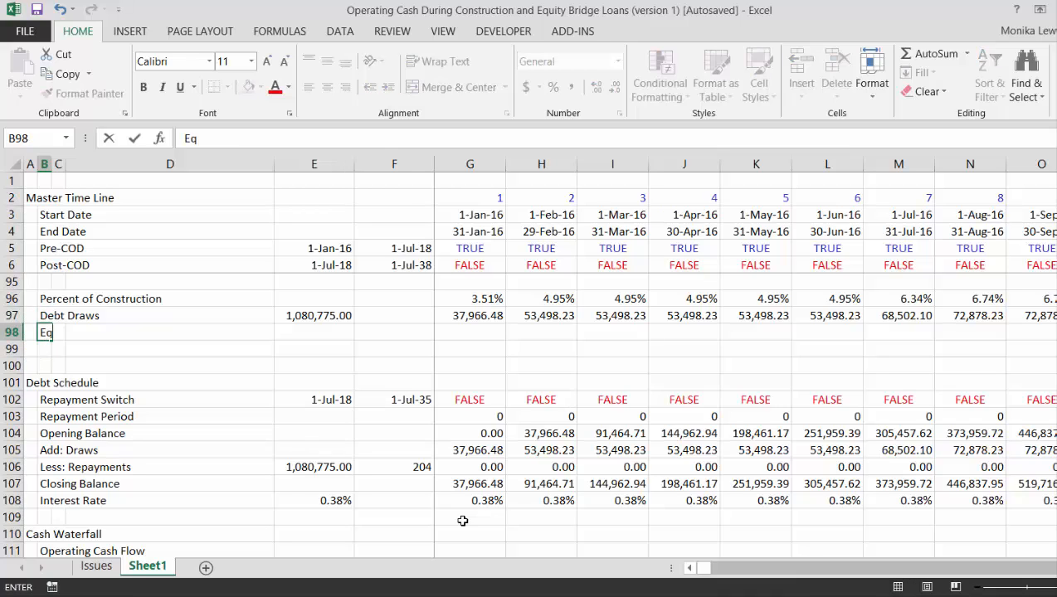
pyautogui.write('uity Funding')
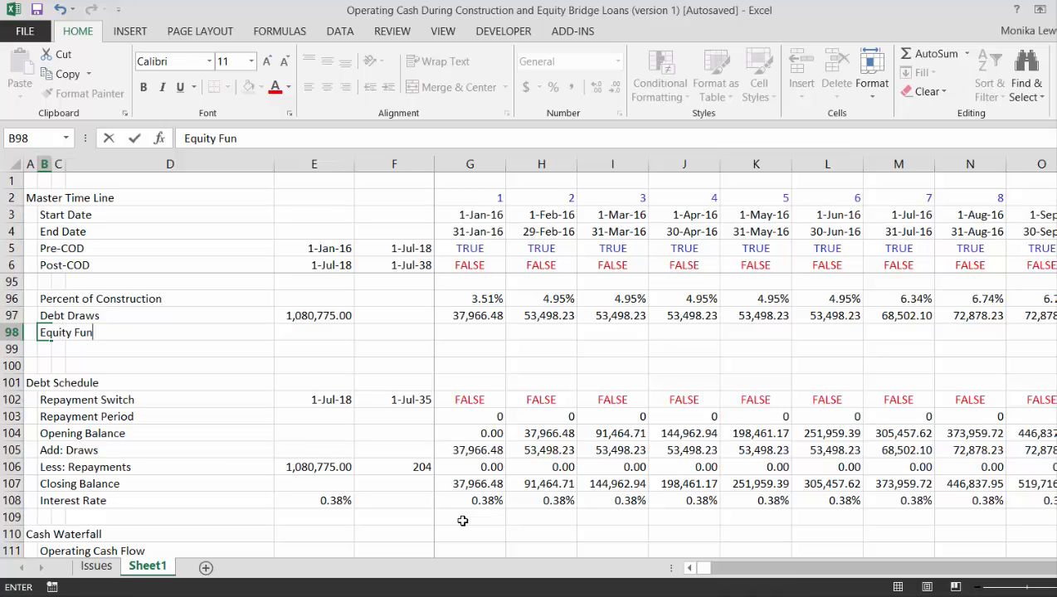
pyautogui.press('Return')
# Enter the formula =G51-G97 in G98 to compute Equity Funding as Total Cap Exp less Debt Draws.
pyautogui.press('Up')
pyautogui.press('Right')
pyautogui.press('Right')
pyautogui.press('Right')
pyautogui.press('Right')
pyautogui.press('Right')
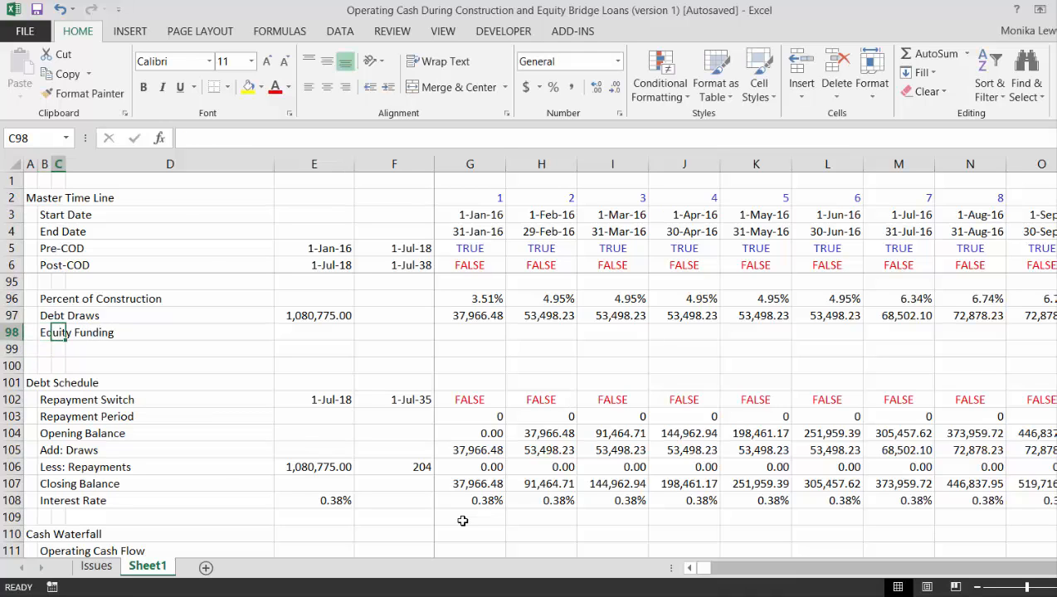
pyautogui.write('=')
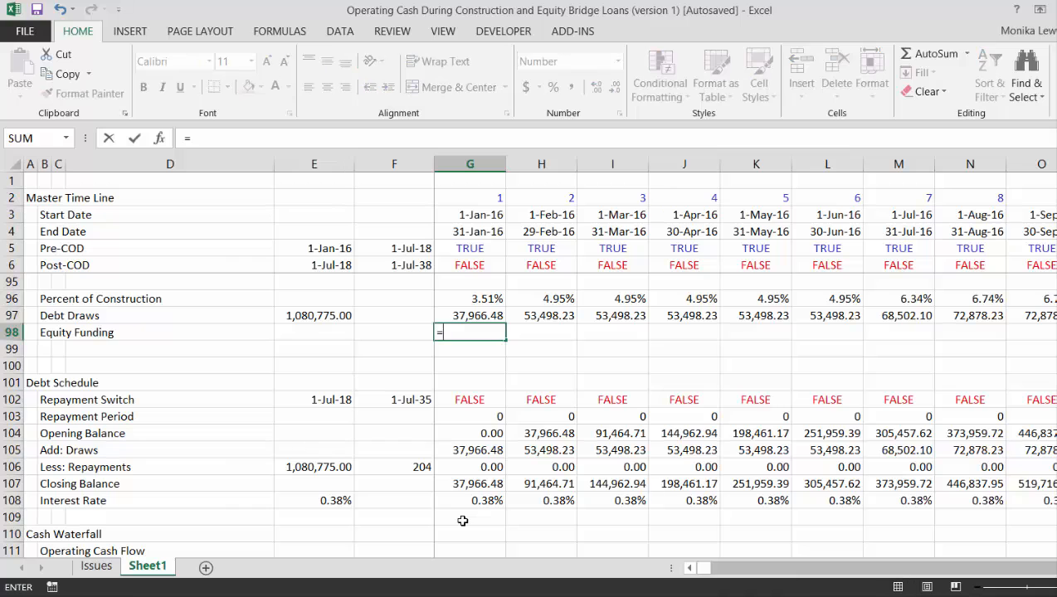
pyautogui.press('Up')
pyautogui.press('Up')
pyautogui.press('Up')
pyautogui.press('Up')
pyautogui.press('Up')
pyautogui.press('Up')
pyautogui.press('Up')
pyautogui.press('Up')
pyautogui.press('Up')
pyautogui.press('Up')
pyautogui.press('Up')
pyautogui.press('Up')
pyautogui.press('Up')
pyautogui.press('Up')
pyautogui.press('Up')
pyautogui.press('Up')
pyautogui.press('Up')
pyautogui.press('Up')
pyautogui.press('Up')
pyautogui.press('Up')
pyautogui.press('Up')
pyautogui.press('Up')
pyautogui.press('Up')
pyautogui.press('Up')
pyautogui.press('Up')
pyautogui.press('Up')
pyautogui.press('Up')
pyautogui.press('Up')
pyautogui.press('Up')
pyautogui.press('Up')
pyautogui.press('Up')
pyautogui.press('Up')
pyautogui.press('Up')
pyautogui.press('Up')
pyautogui.press('Up')
pyautogui.press('Up')
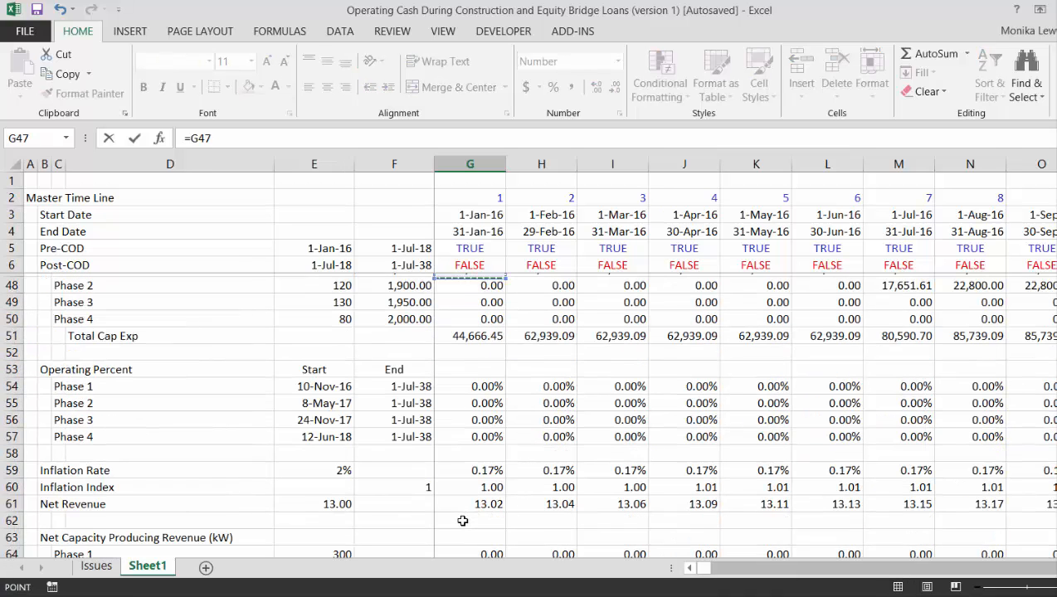
pyautogui.press('Down')
pyautogui.press('Down')
pyautogui.press('Down')
pyautogui.press('Down')
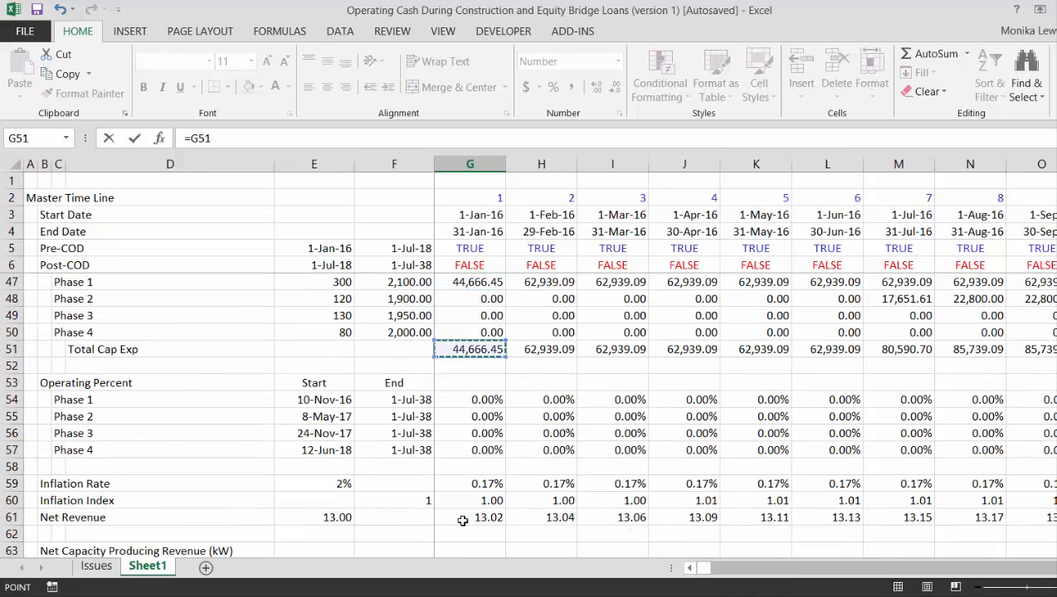
pyautogui.write('-')
pyautogui.press('Up')
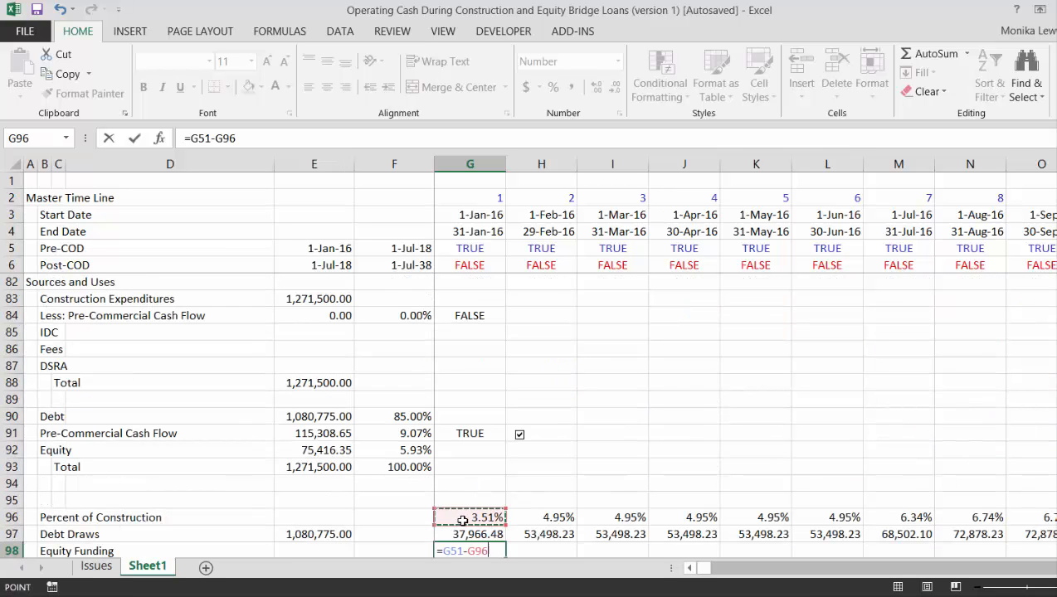
pyautogui.press('Return')
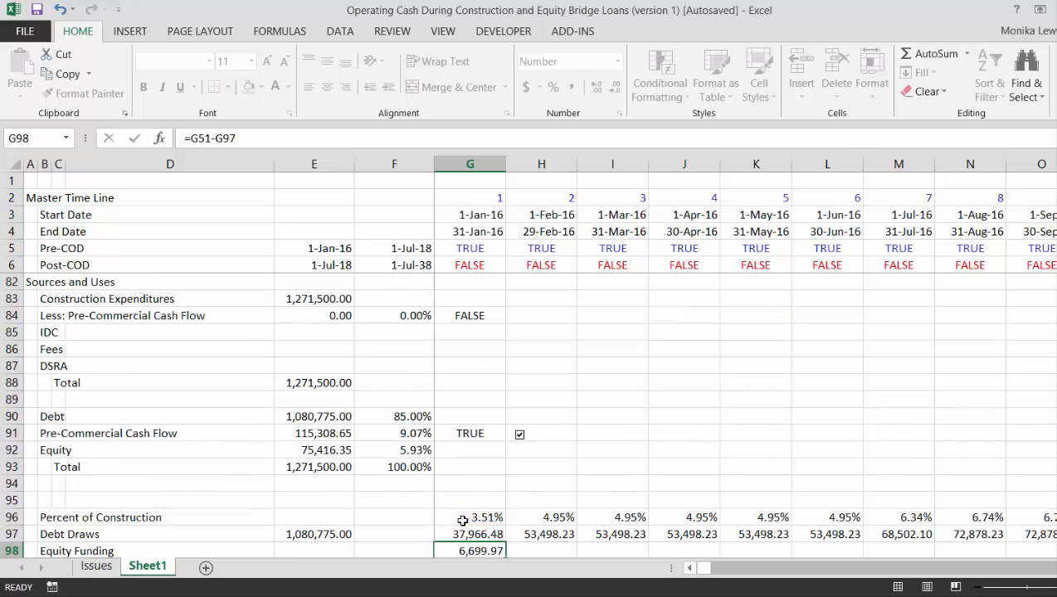
# Copy the Equity Funding formula in G98 across all the timeline periods in row 98.
pyautogui.press('Up')
pyautogui.hotkey('ctrl', 'shift', 'Right')
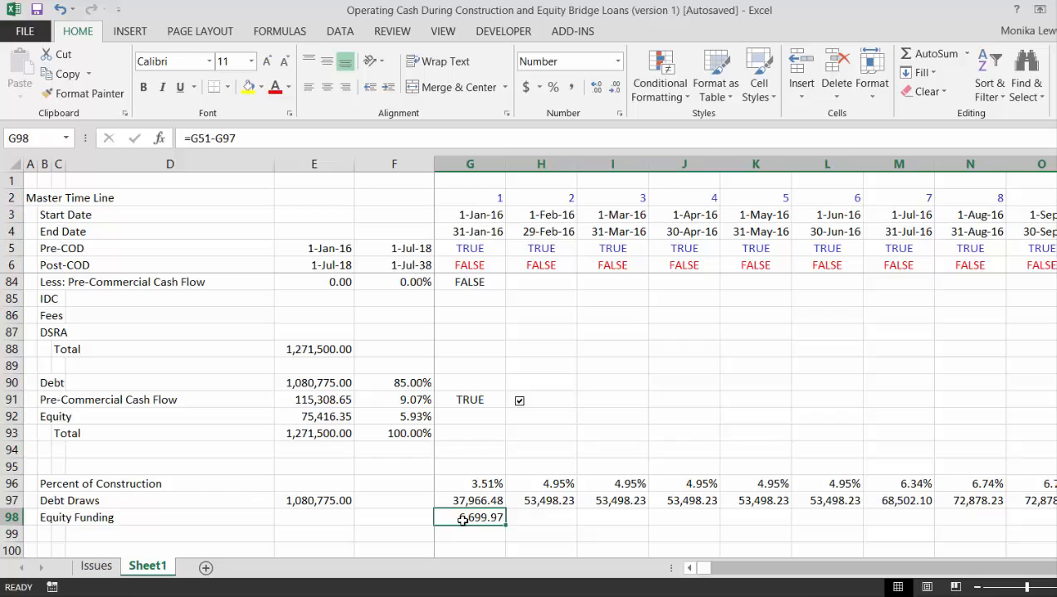
pyautogui.hotkey('ctrl', 'r')
pyautogui.click(463, 520)
pyautogui.press('Down')
pyautogui.press('Down')
pyautogui.press('Down')
pyautogui.press('Down')
pyautogui.press('Down')
pyautogui.press('Down')
pyautogui.press('Down')
pyautogui.press('Down')
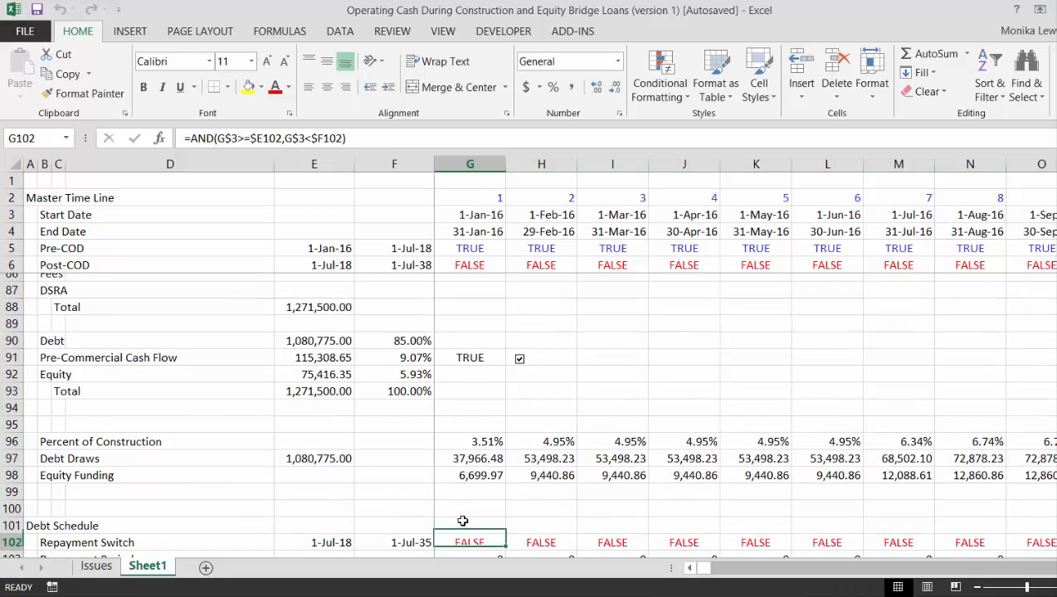
pyautogui.press('Down')
pyautogui.press('Down')
pyautogui.press('Down')
pyautogui.press('Down')
pyautogui.press('Down')
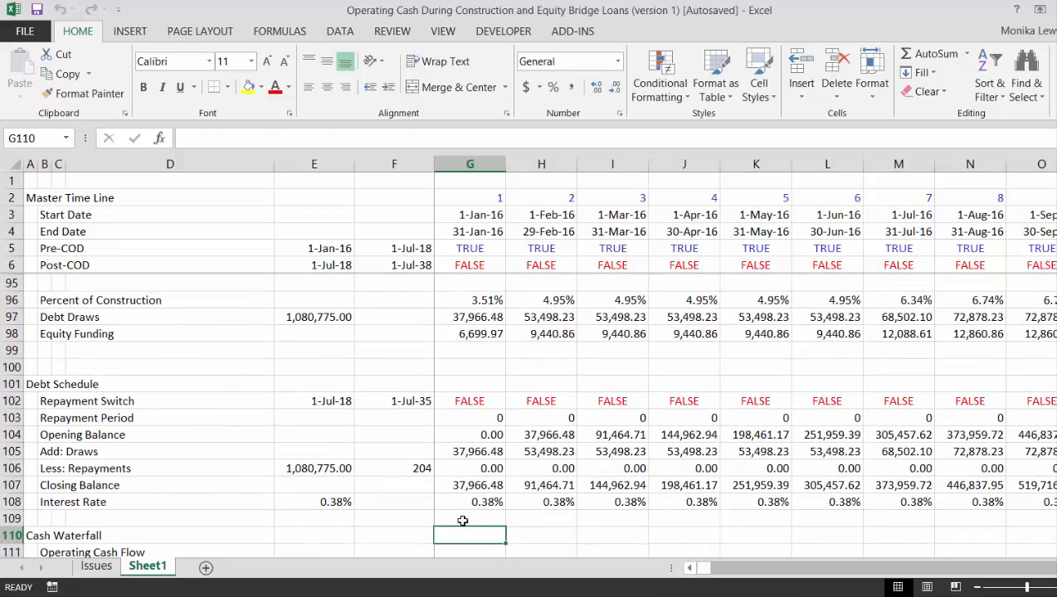
pyautogui.write('=')
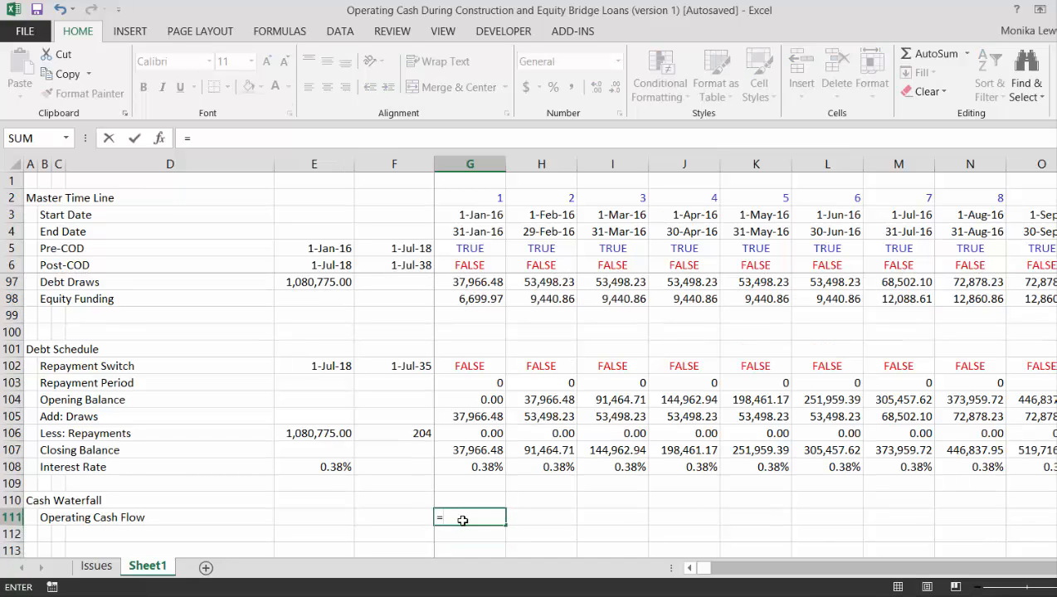
pyautogui.press('Escape')
# Insert three blank rows at row 95, above Percent of Construction.
pyautogui.press('Up')
pyautogui.press('Up')
pyautogui.press('Up')
pyautogui.press('Up')
pyautogui.press('Up')
pyautogui.press('Up')
pyautogui.press('Up')
pyautogui.press('Up')
pyautogui.press('Up')
pyautogui.press('Up')
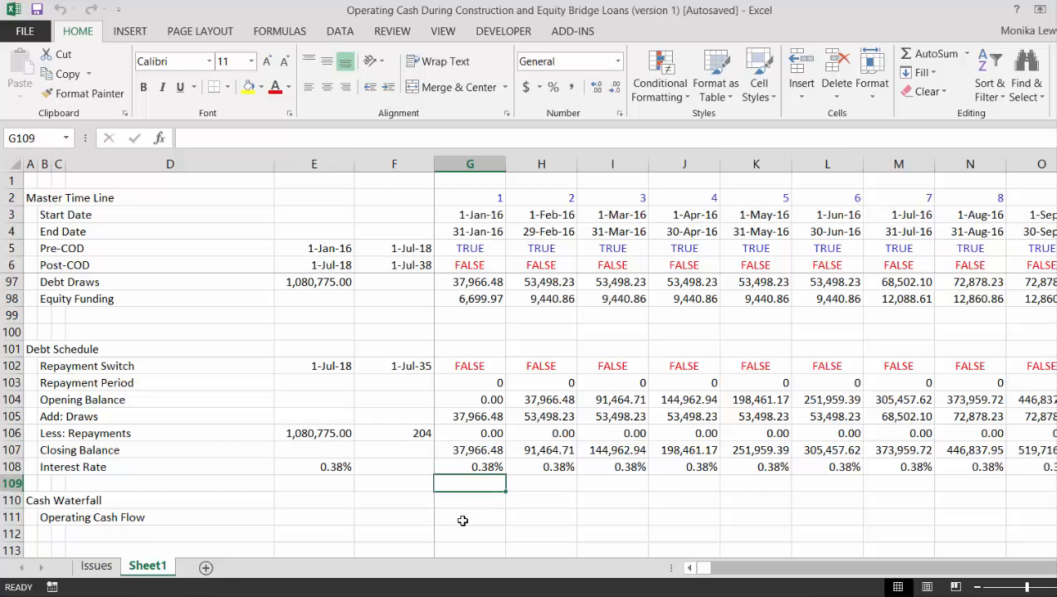
pyautogui.press('Up')
pyautogui.press('Up')
pyautogui.press('Up')
pyautogui.press('Up')
pyautogui.press('Up')
pyautogui.press('Up')
pyautogui.press('Up')
pyautogui.press('Up')
pyautogui.press('Down')
pyautogui.press('Down')
pyautogui.press('Down')
pyautogui.press('Down')
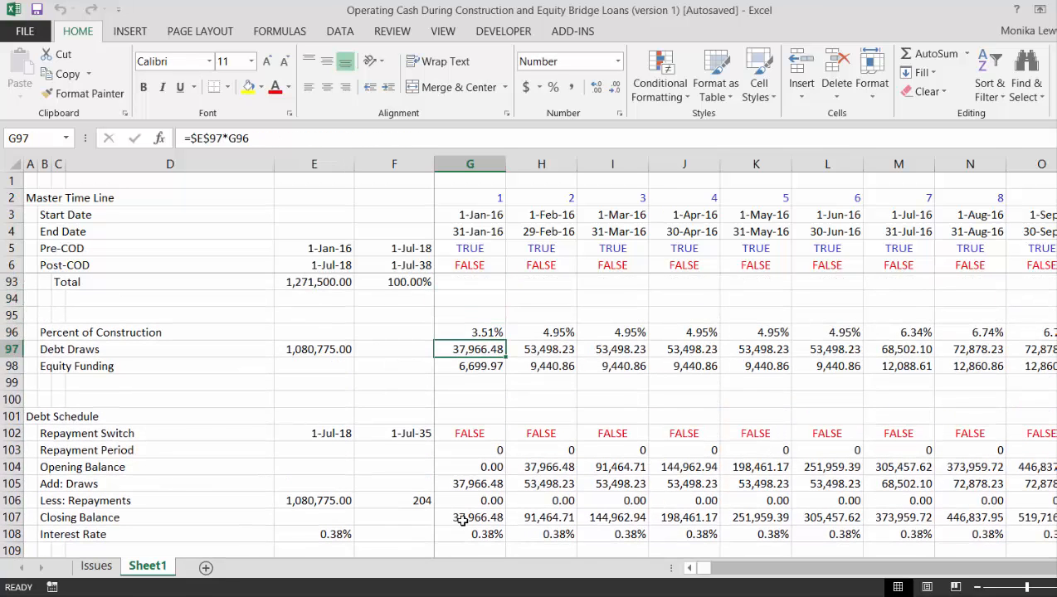
pyautogui.press('Down')
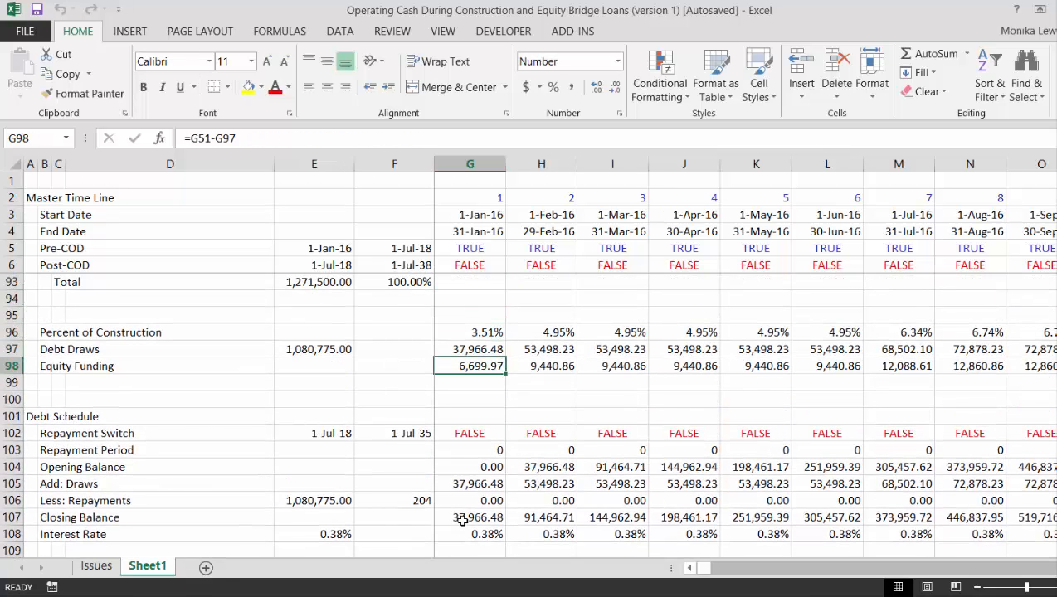
pyautogui.press('Up')
pyautogui.press('Up')
pyautogui.press('Up')
pyautogui.press('Up')
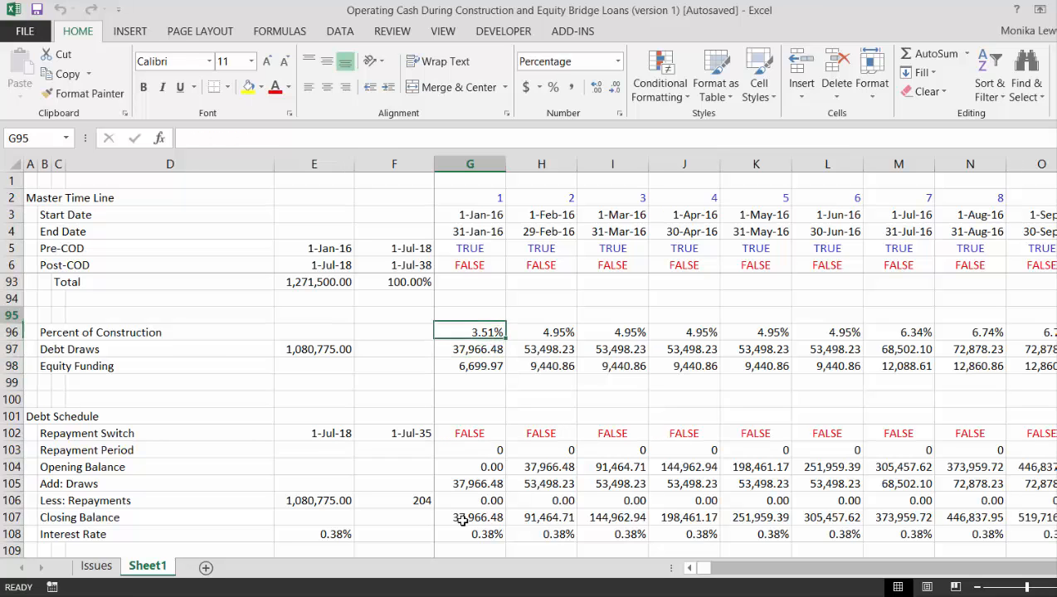
pyautogui.press('Down')
pyautogui.hotkey('shift', 'space')
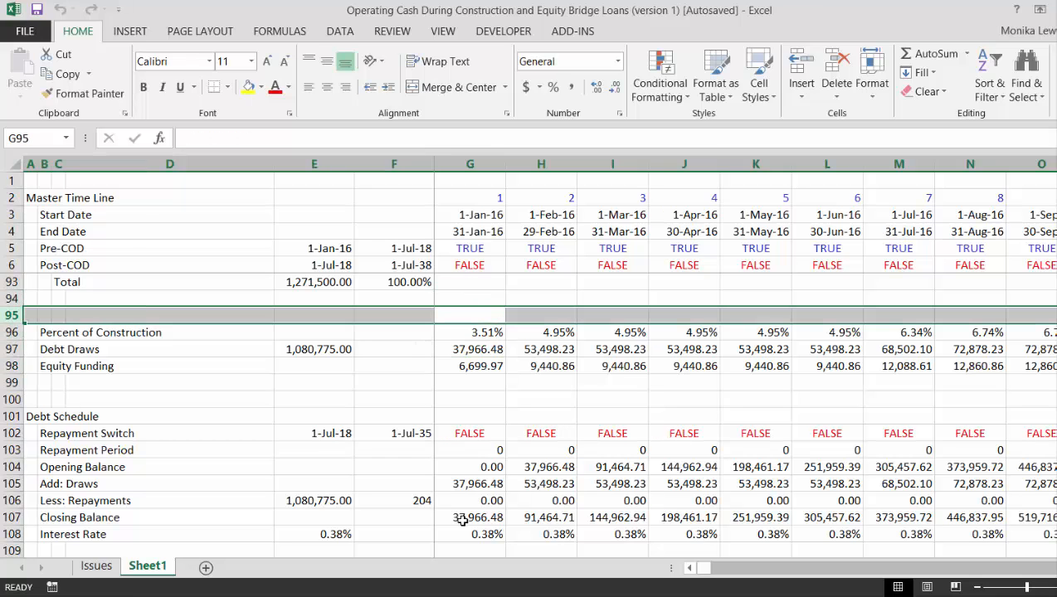
pyautogui.hotkey('ctrl', '+')
pyautogui.hotkey('ctrl', '+')
pyautogui.hotkey('ctrl', '+')
# Enter the heading Total Funding Needs in B95, below the Sources and Uses table.
pyautogui.press('Left')
pyautogui.press('Left')
pyautogui.press('Left')
pyautogui.press('Left')
pyautogui.press('Left')
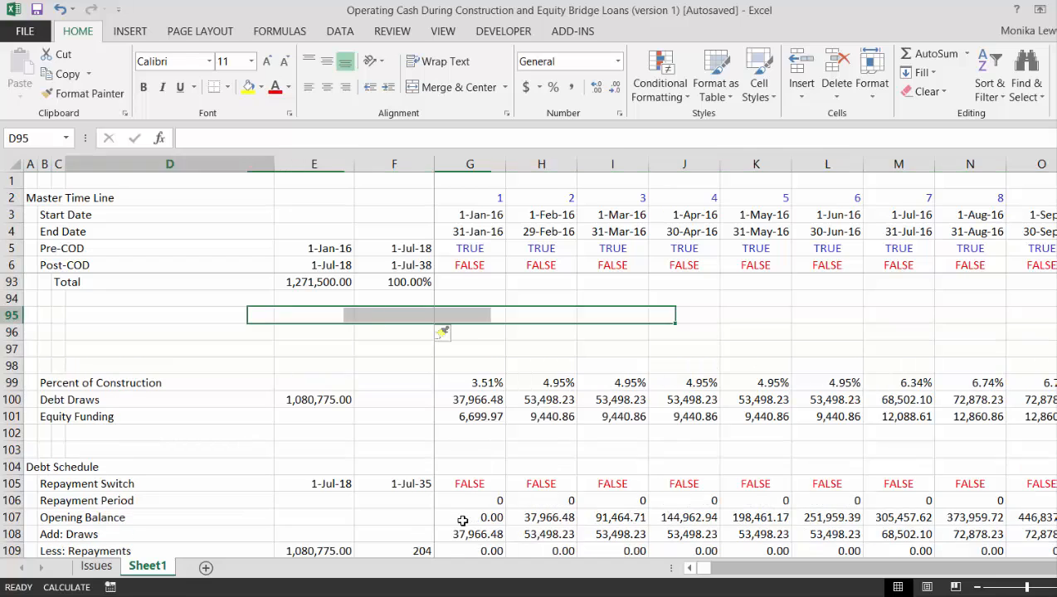
pyautogui.write('Total')
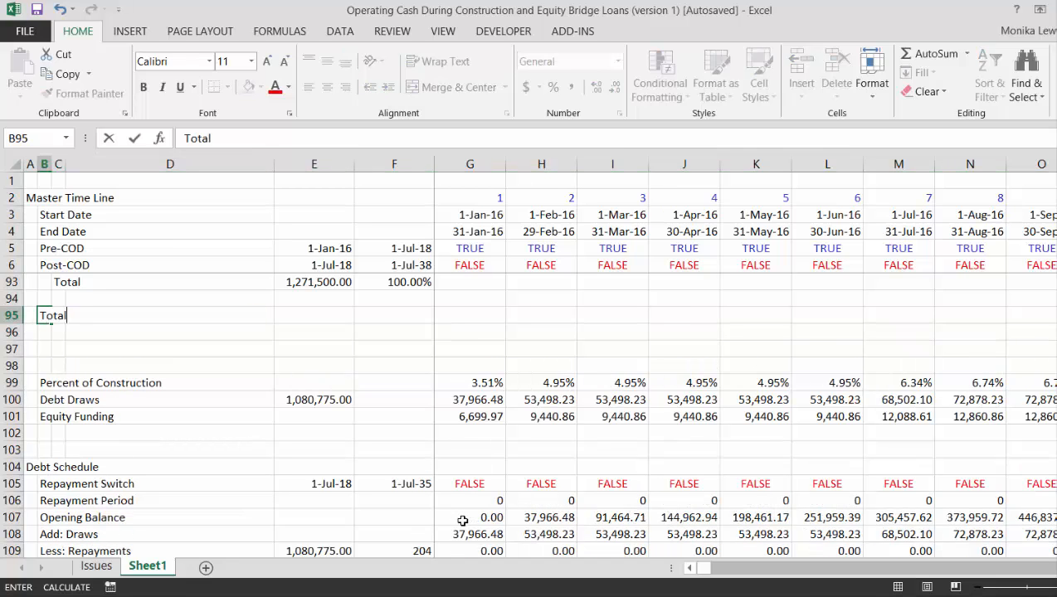
pyautogui.write(' Funding N')
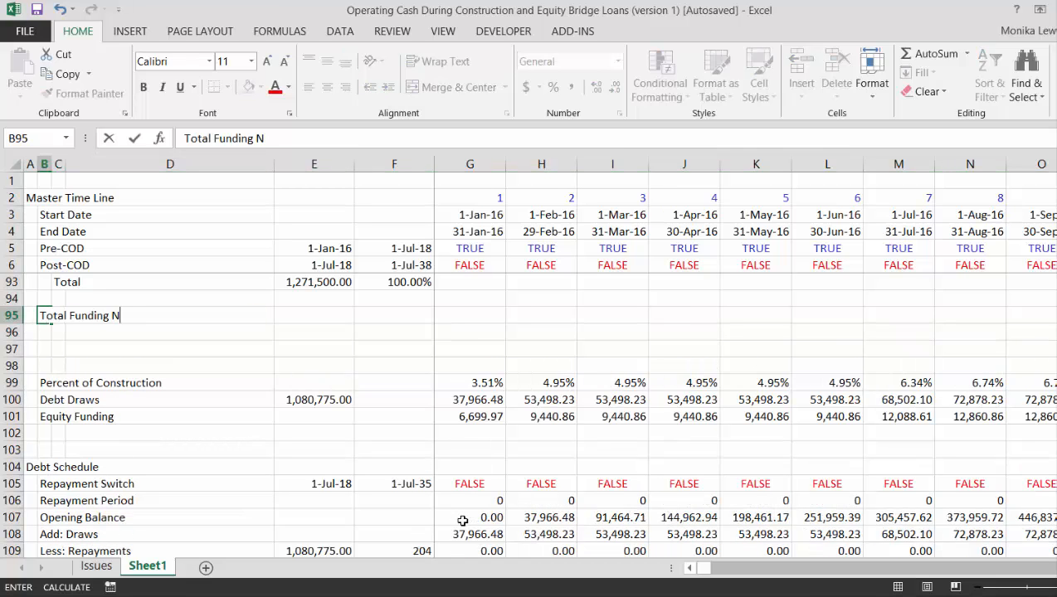
pyautogui.write('eeds')
pyautogui.press('Right')
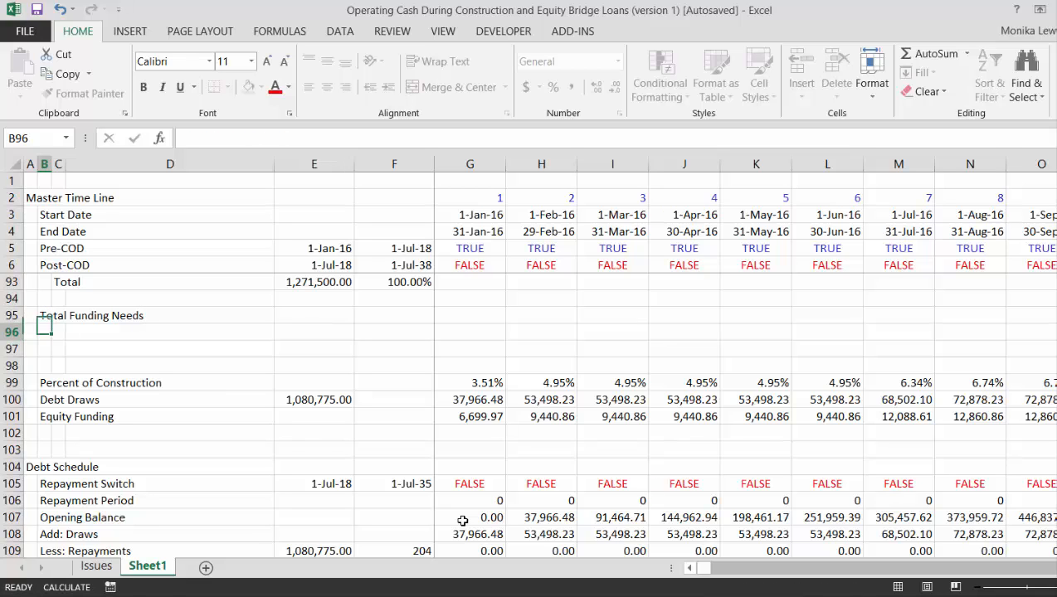
pyautogui.press('Right')
pyautogui.press('Right')
pyautogui.press('Right')
pyautogui.press('Right')
pyautogui.write('=')
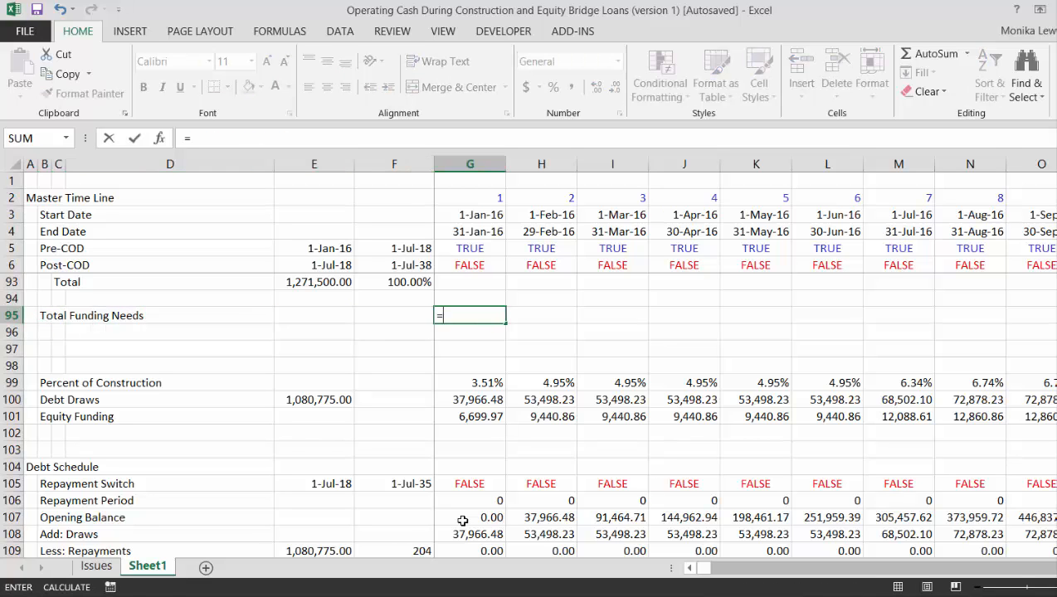
pyautogui.press('Up')
pyautogui.press('Up')
pyautogui.press('Up')
pyautogui.press('Up')
pyautogui.press('Up')
pyautogui.press('Up')
pyautogui.press('Up')
pyautogui.press('Up')
pyautogui.press('Up')
pyautogui.press('Up')
pyautogui.press('Up')
pyautogui.press('Up')
pyautogui.press('Up')
pyautogui.press('Up')
pyautogui.press('Up')
pyautogui.press('Up')
pyautogui.press('Escape')
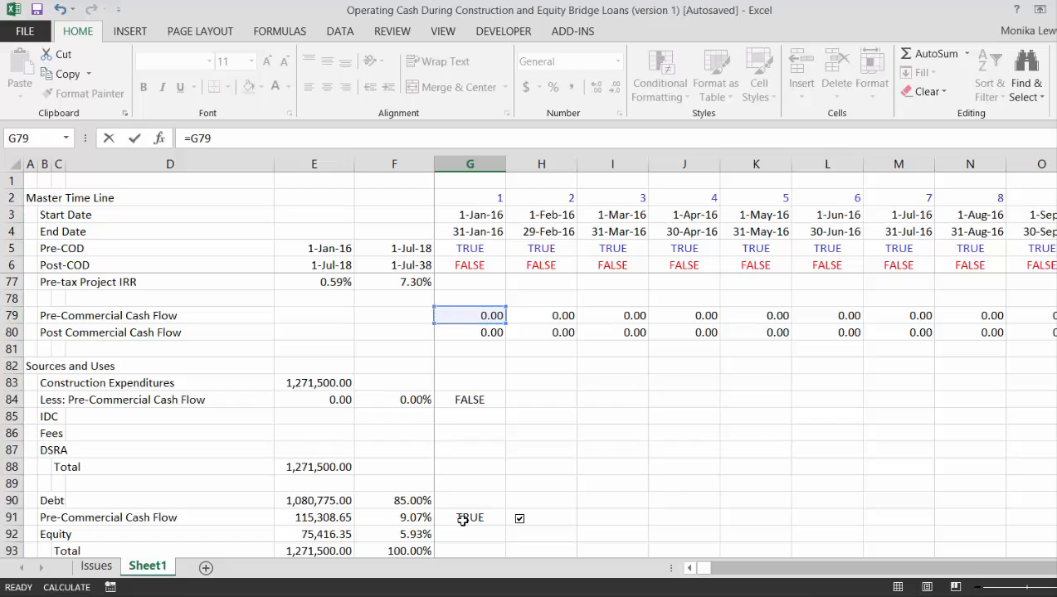
# Enter the indented row label Construction in C96 under Total Funding Needs.
pyautogui.press('Left')
pyautogui.press('Down')
pyautogui.press('Left')
pyautogui.press('Left')
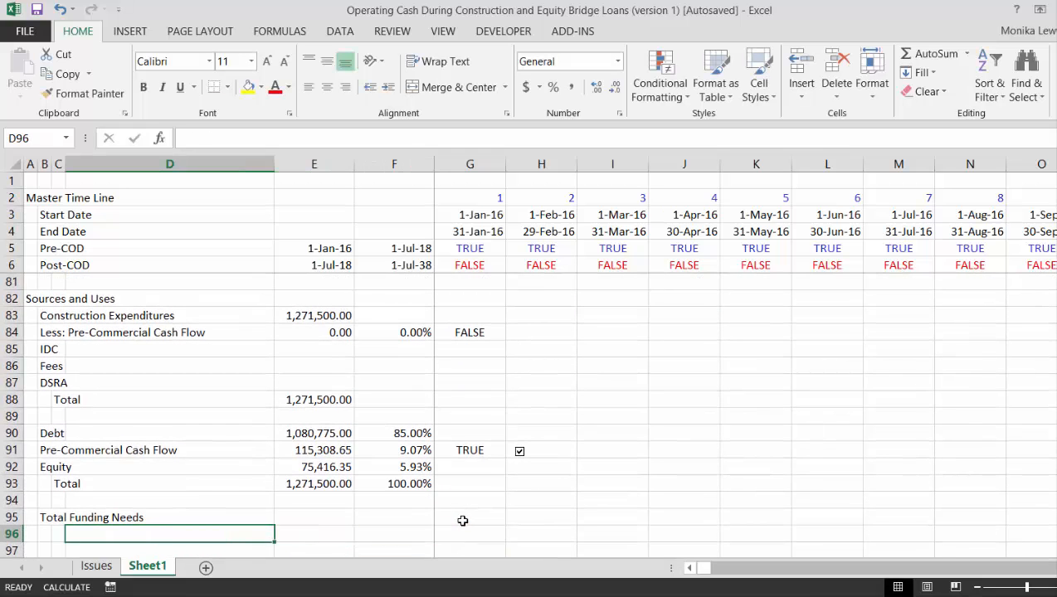
pyautogui.press('Left')
pyautogui.write('Constr')
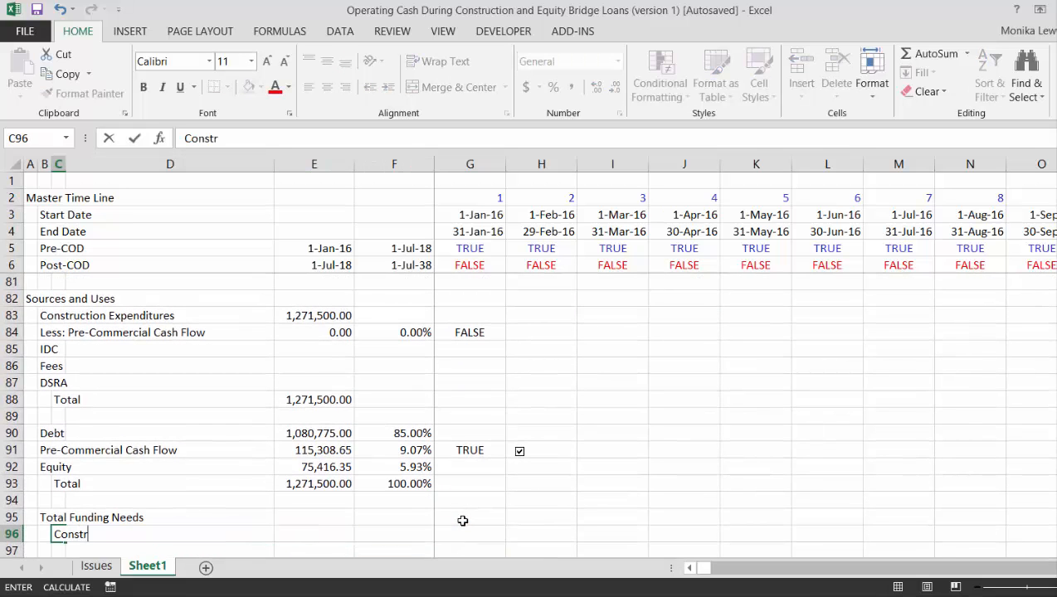
pyautogui.write('uction')
pyautogui.hotkey('ctrl', 'Return')
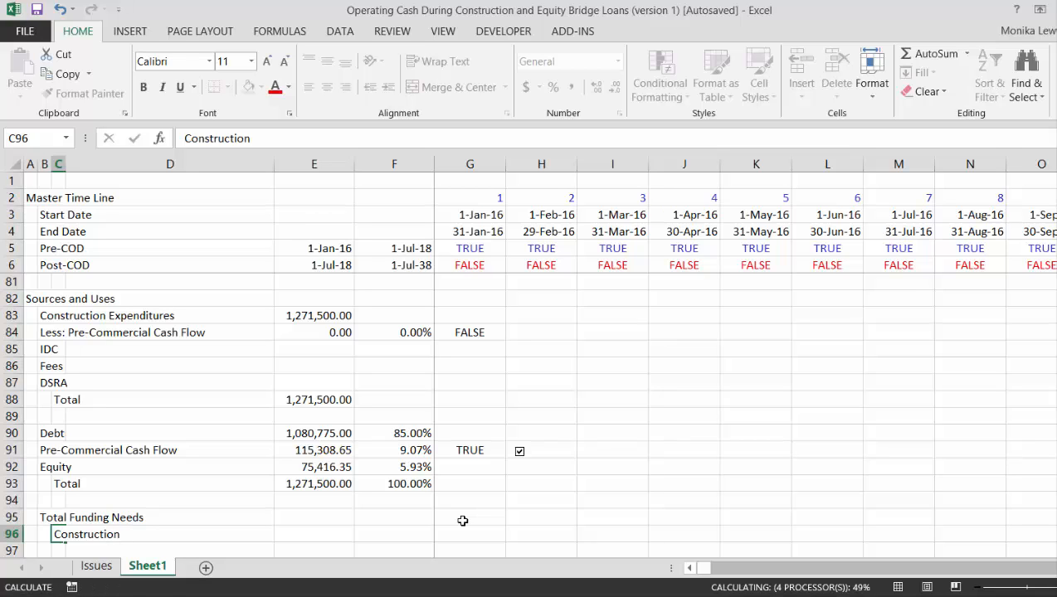
# Enter the row label Less: Pre-operating Cash Flow in C97, directly below Construction.
pyautogui.press('Down')
pyautogui.write('Less')
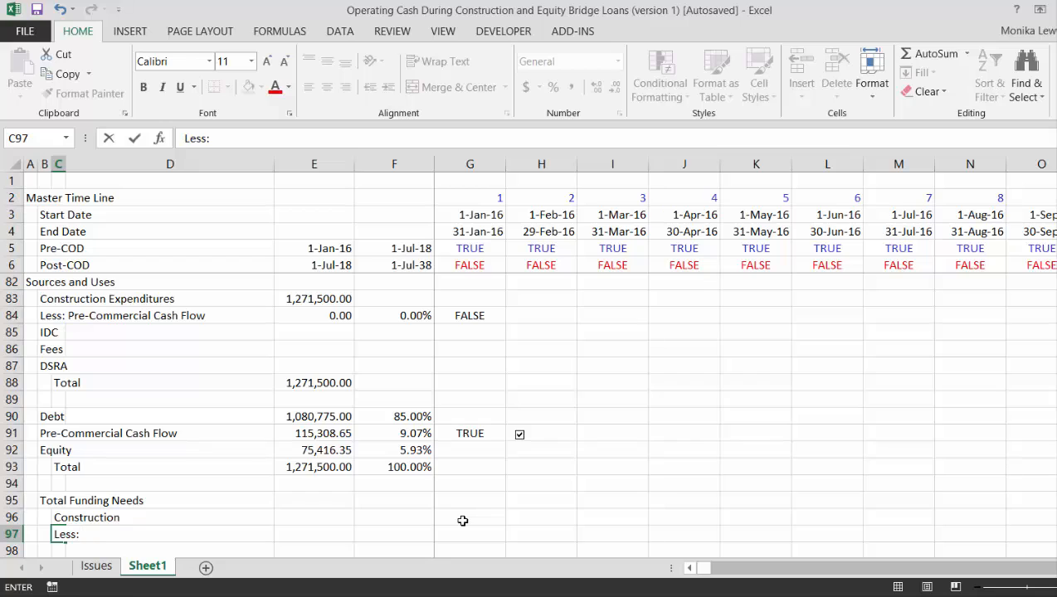
pyautogui.write(': Pre-operating Cash Flow')
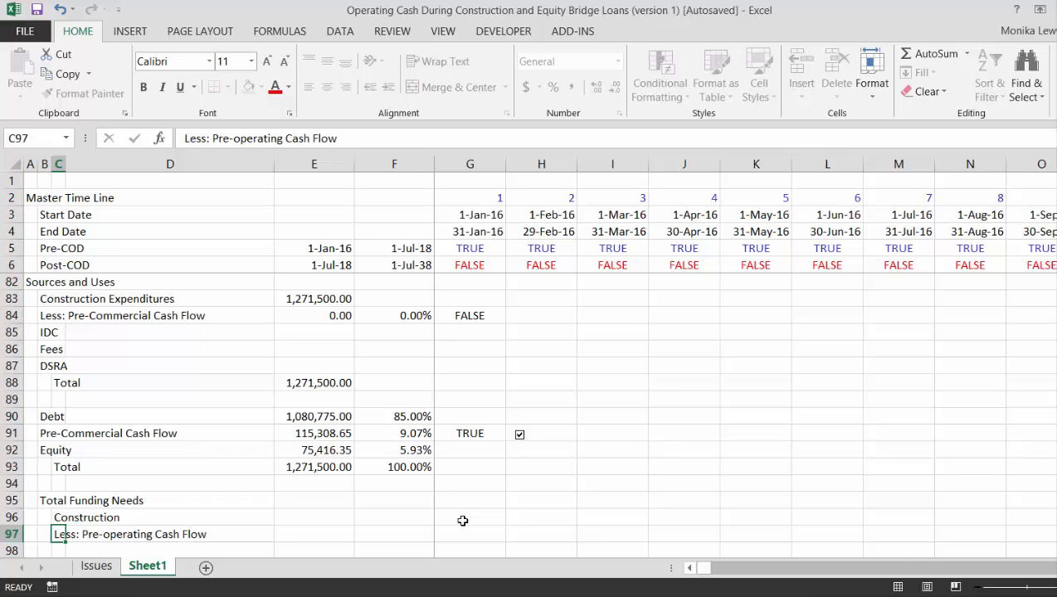
pyautogui.press('Return')
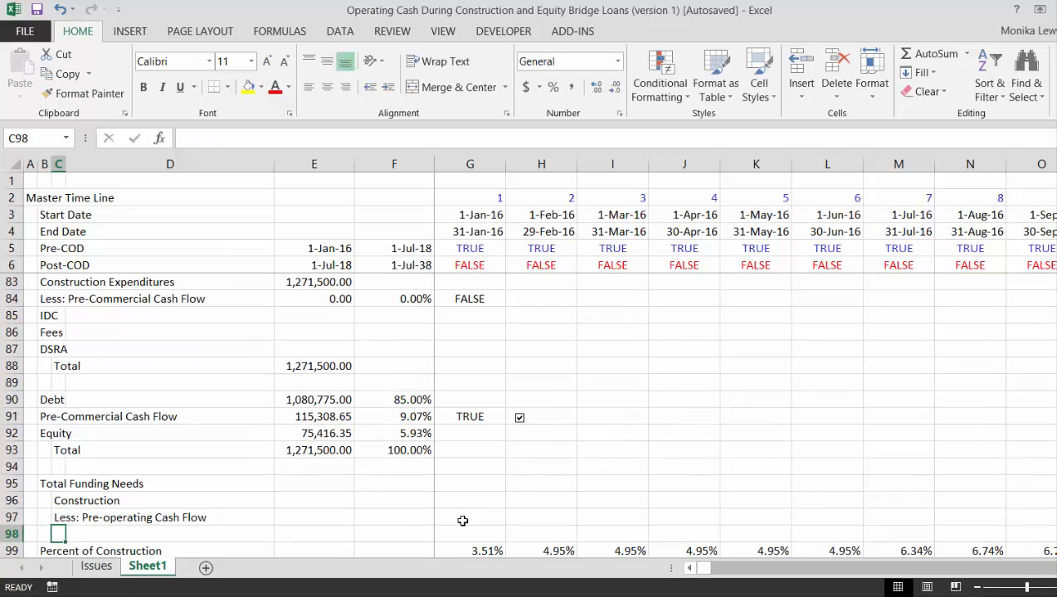
# Insert a blank row at row 98 and enter the row label Add: IDC in C98.
pyautogui.hotkey('shift', 'space')
pyautogui.hotkey('ctrl', 'shift', '+')
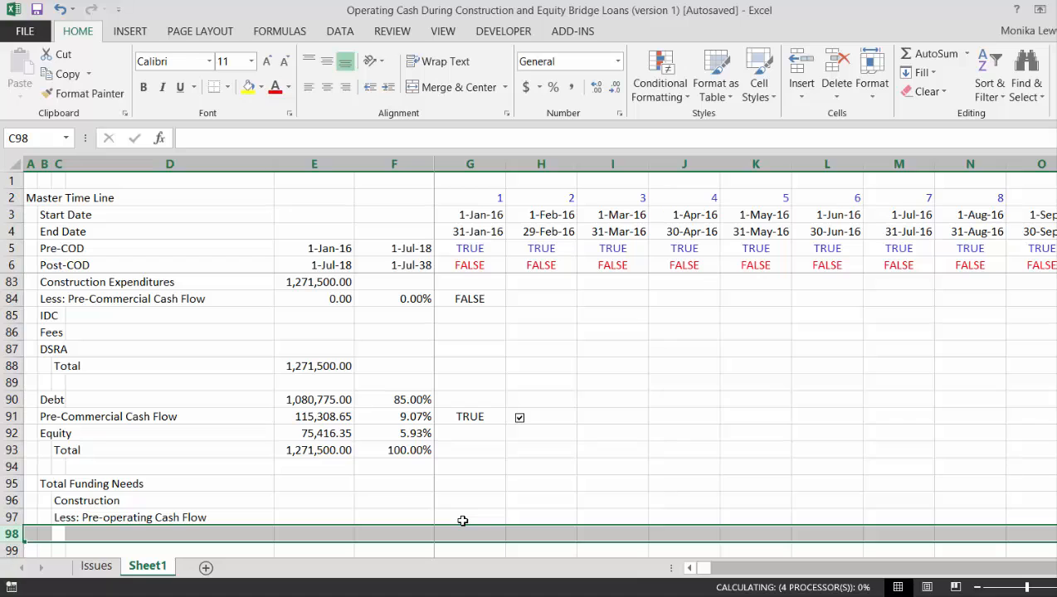
pyautogui.press('Right')
pyautogui.press('Left')
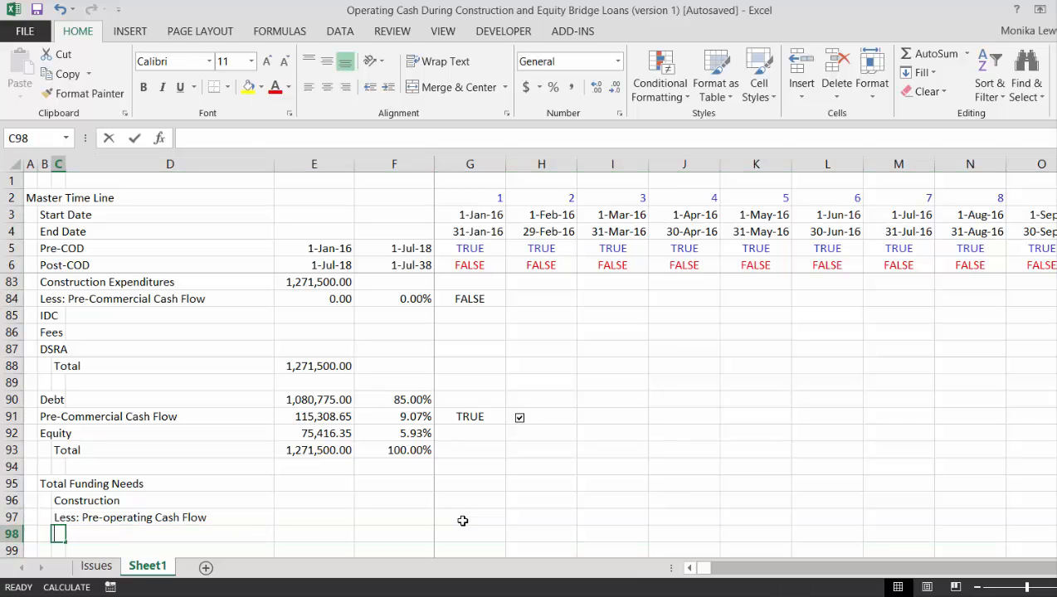
pyautogui.write('Net')
pyautogui.press('BackSpace')
pyautogui.press('BackSpace')
pyautogui.press('BackSpace')
pyautogui.write('A')
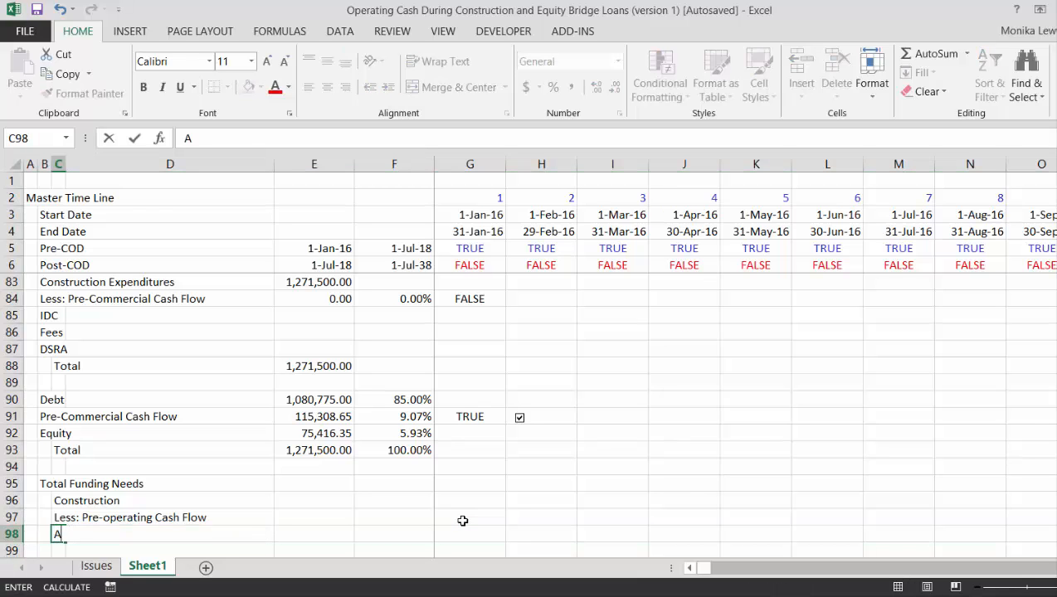
pyautogui.write('dd: IDC')
pyautogui.press('Return')
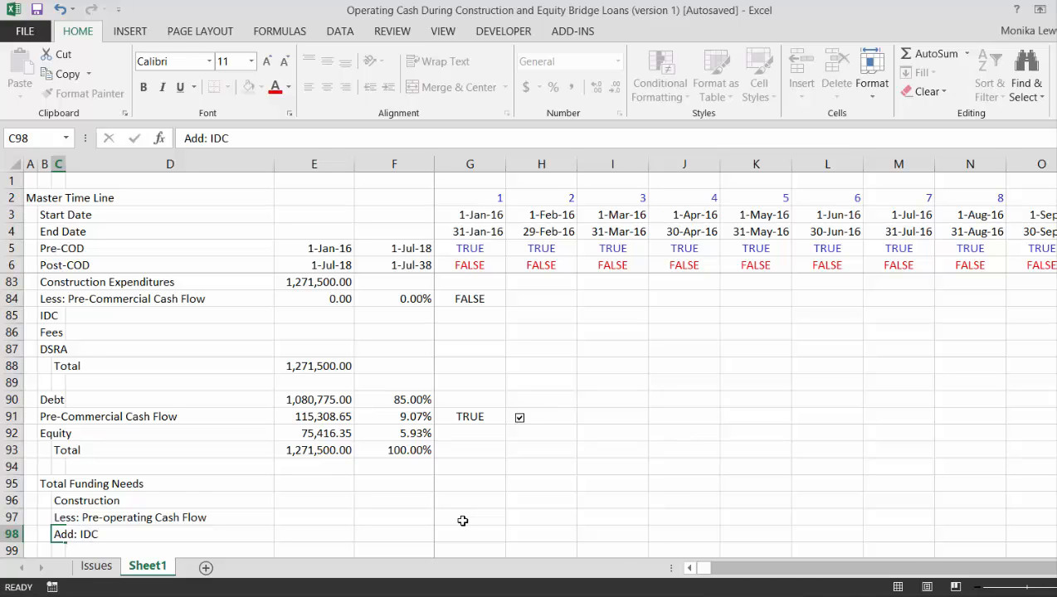
# Insert blank rows below Add: IDC and enter the row label Add: Fees in C99.
pyautogui.hotkey('shift', 'space')
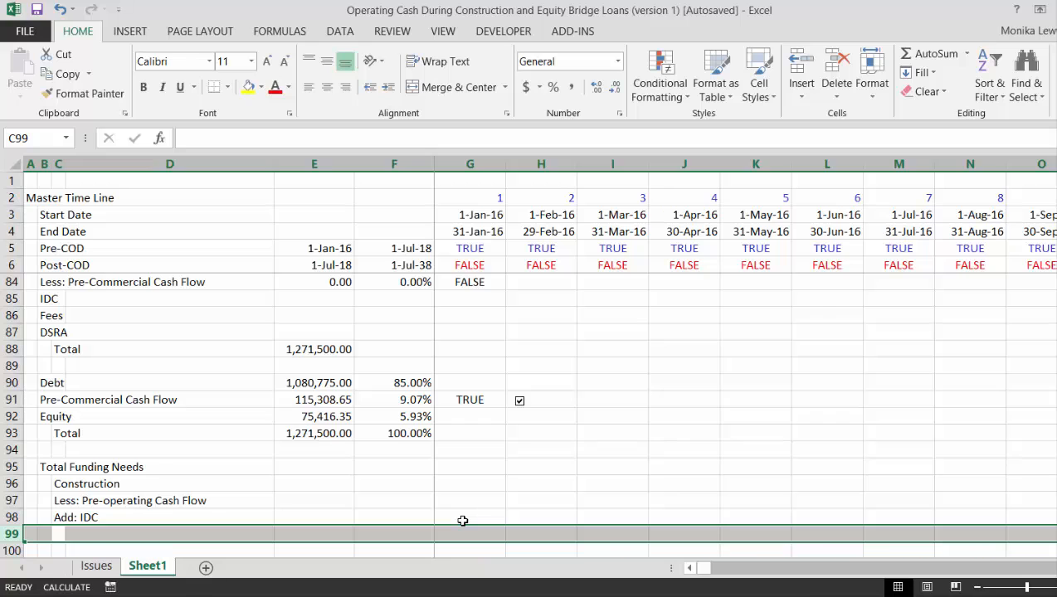
pyautogui.hotkey('ctrl', '+')
pyautogui.press('Down')
pyautogui.press('Down')
pyautogui.press('Down')
pyautogui.press('Down')
pyautogui.press('Up')
pyautogui.press('Up')
pyautogui.press('Up')
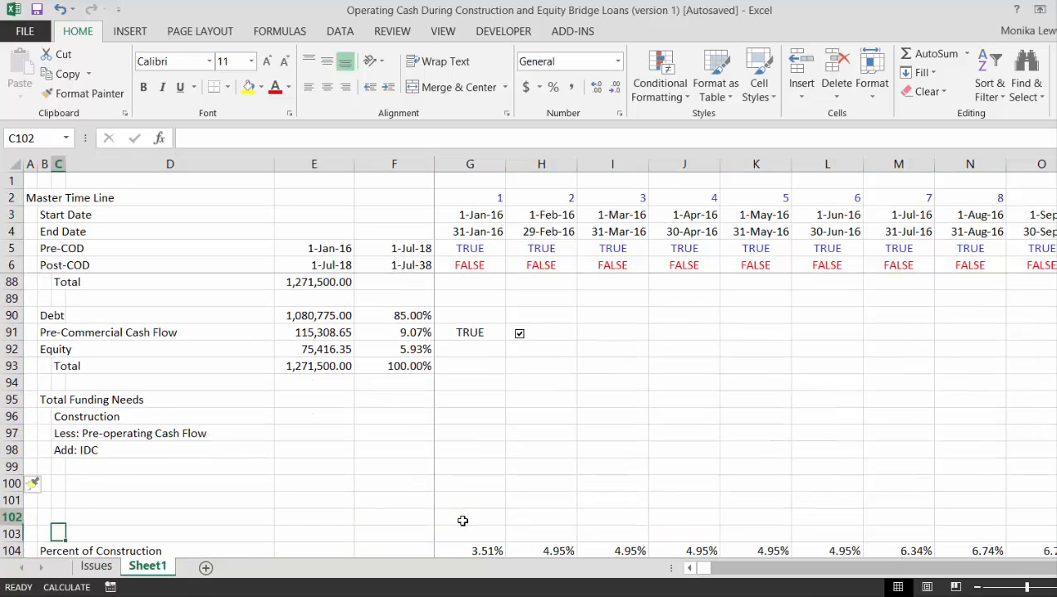
pyautogui.press('Up')
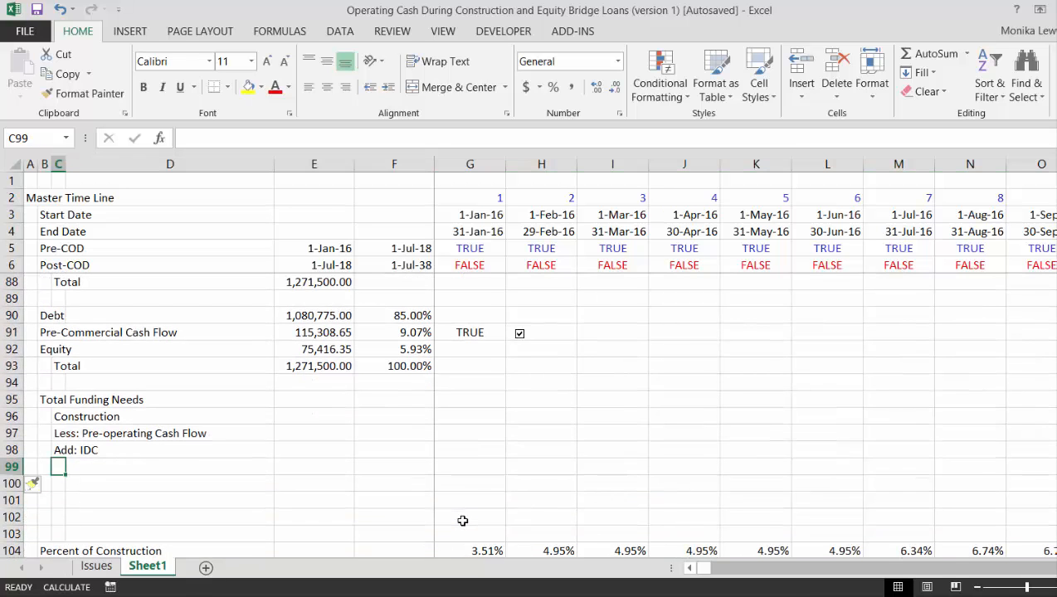
pyautogui.write('Add: Fees')
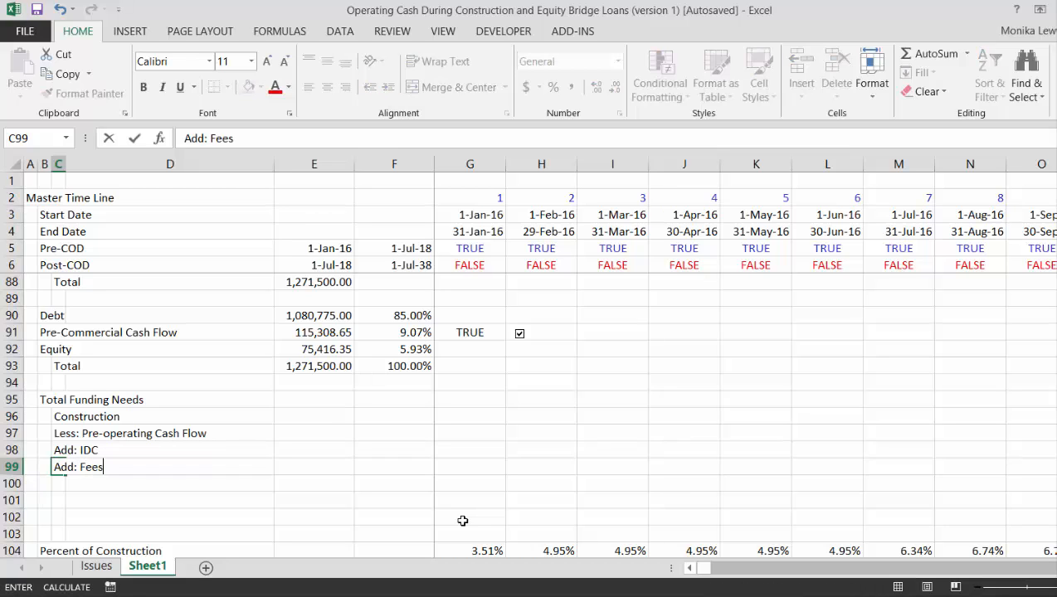
pyautogui.hotkey('ctrl', 'Return')
# Enter the row label Add: DSRA in C100 and the further indented label Total in D101.
pyautogui.write('ADD')
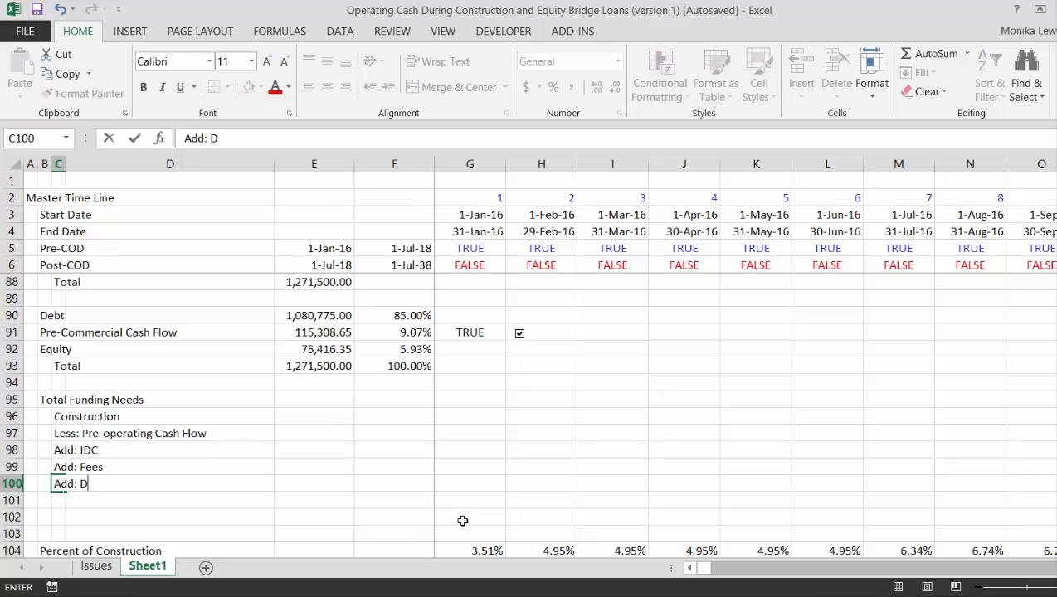
pyautogui.write(': DSRA')
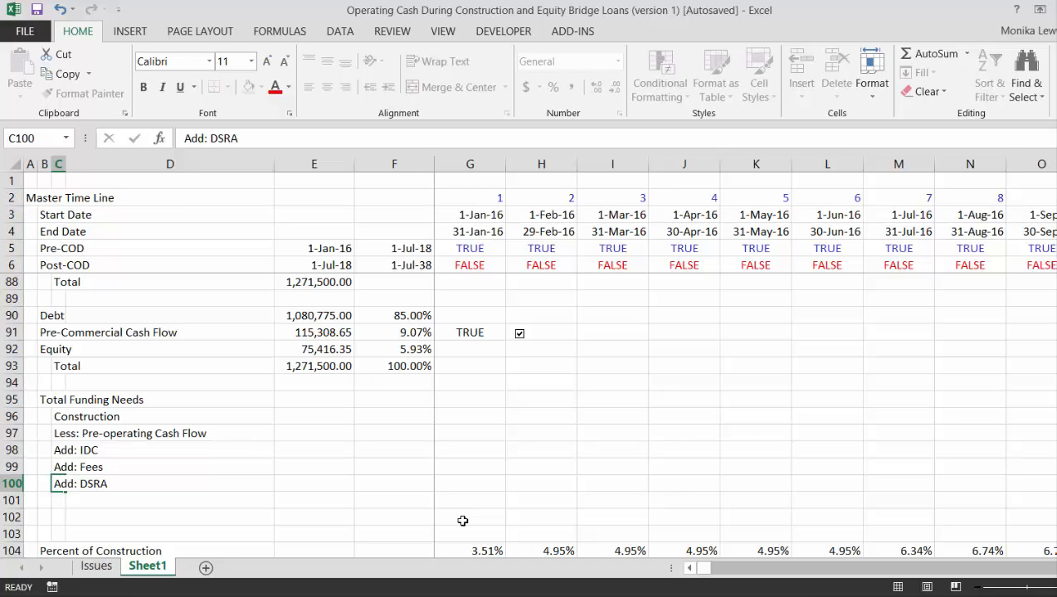
pyautogui.press('Return')
pyautogui.press('Right')
pyautogui.write('Tot')
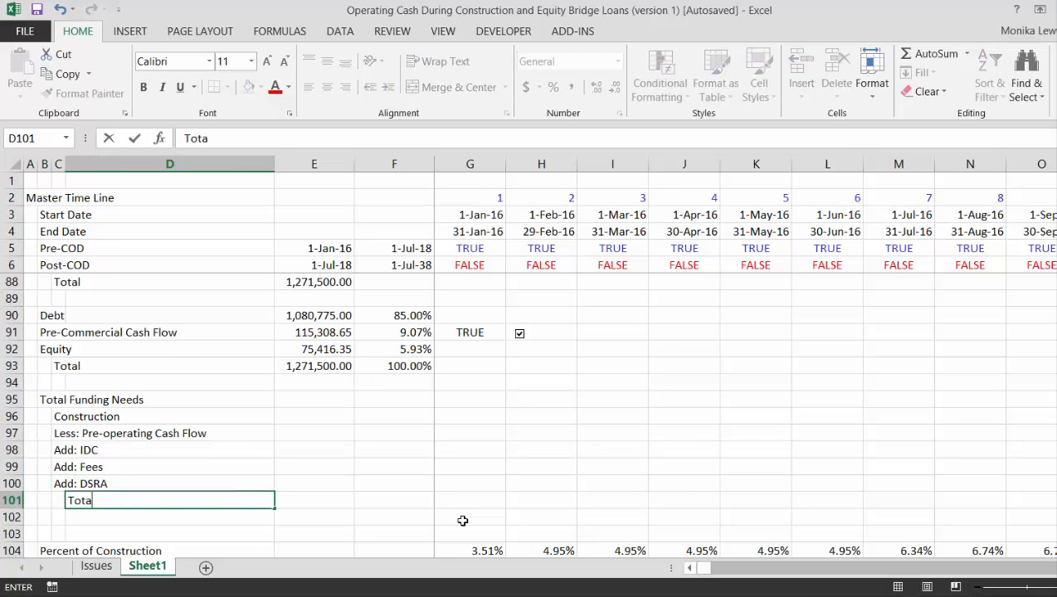
pyautogui.press('Return')
# Link the first-period Construction cell G96 to Total Cap Exp with =G51.
pyautogui.press('Up')
pyautogui.press('Up')
pyautogui.press('Up')
pyautogui.press('Up')
pyautogui.press('Up')
pyautogui.press('Up')
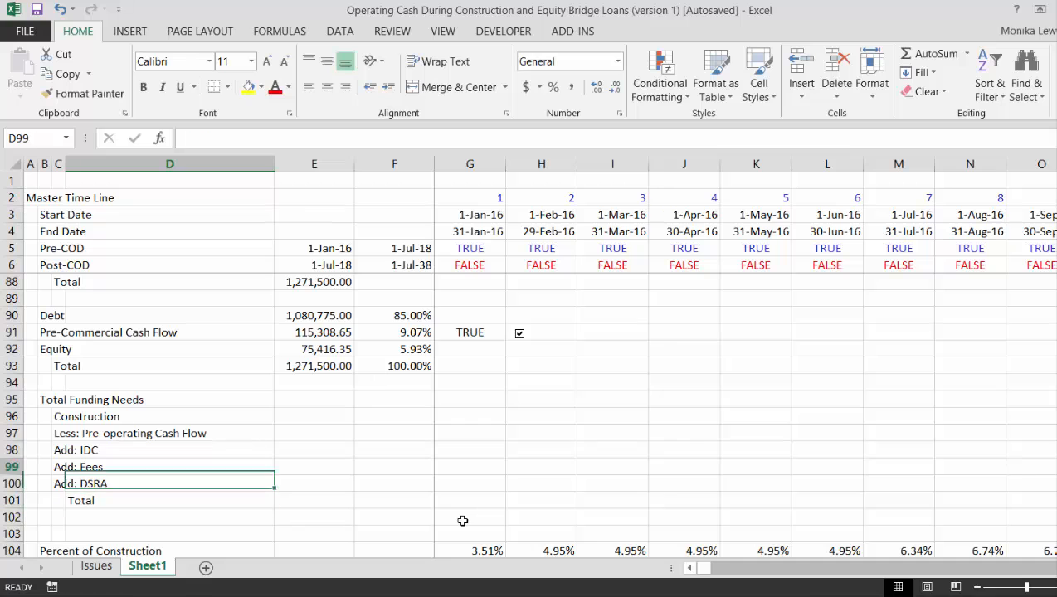
pyautogui.press('Right')
pyautogui.press('Right')
pyautogui.press('Right')
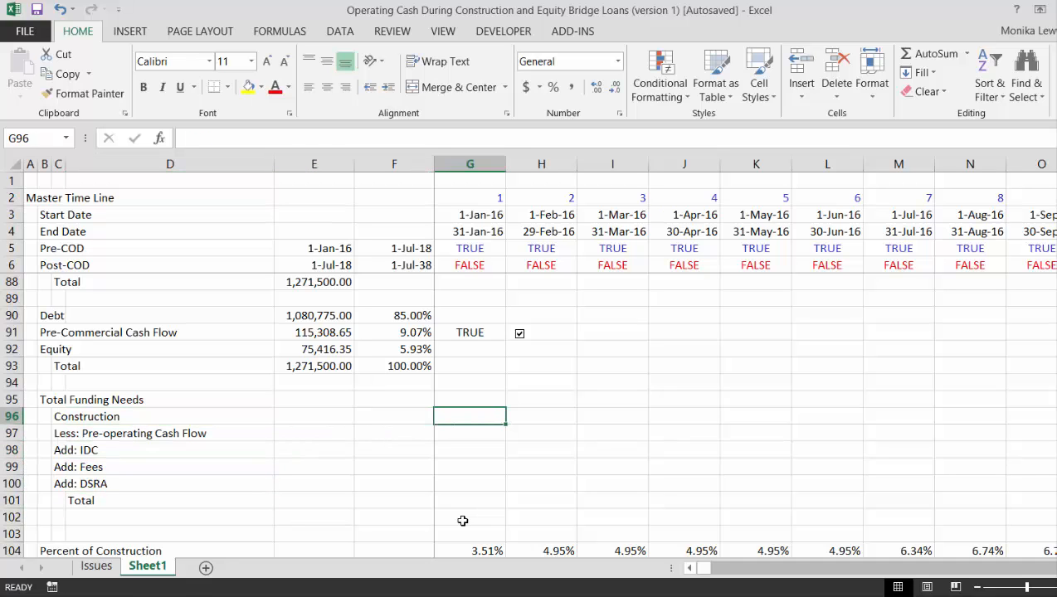
pyautogui.write('=')
pyautogui.press('Up')
pyautogui.press('Up')
pyautogui.press('Up')
pyautogui.press('Up')
pyautogui.press('Up')
pyautogui.press('Up')
pyautogui.press('Up')
pyautogui.press('Up')
pyautogui.press('Up')
pyautogui.press('Up')
pyautogui.press('Up')
pyautogui.press('Up')
pyautogui.press('Up')
pyautogui.press('Up')
pyautogui.press('Up')
pyautogui.press('Up')
pyautogui.press('Up')
pyautogui.press('Up')
pyautogui.press('Up')
pyautogui.press('Up')
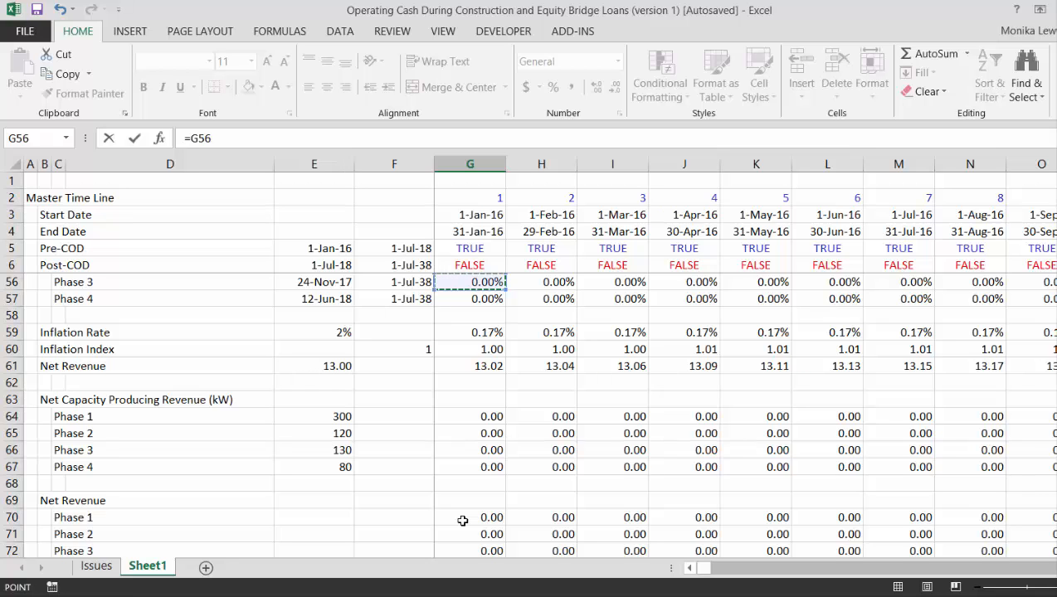
pyautogui.press('Up')
pyautogui.press('Up')
pyautogui.press('Up')
pyautogui.press('Up')
pyautogui.press('Up')
pyautogui.press('Up')
pyautogui.press('Up')
pyautogui.press('Up')
pyautogui.press('Up')
pyautogui.press('Up')
pyautogui.press('Up')
pyautogui.press('Up')
pyautogui.press('Up')
pyautogui.press('Up')
pyautogui.press('Up')
pyautogui.press('Up')
pyautogui.press('Down')
pyautogui.press('Up')
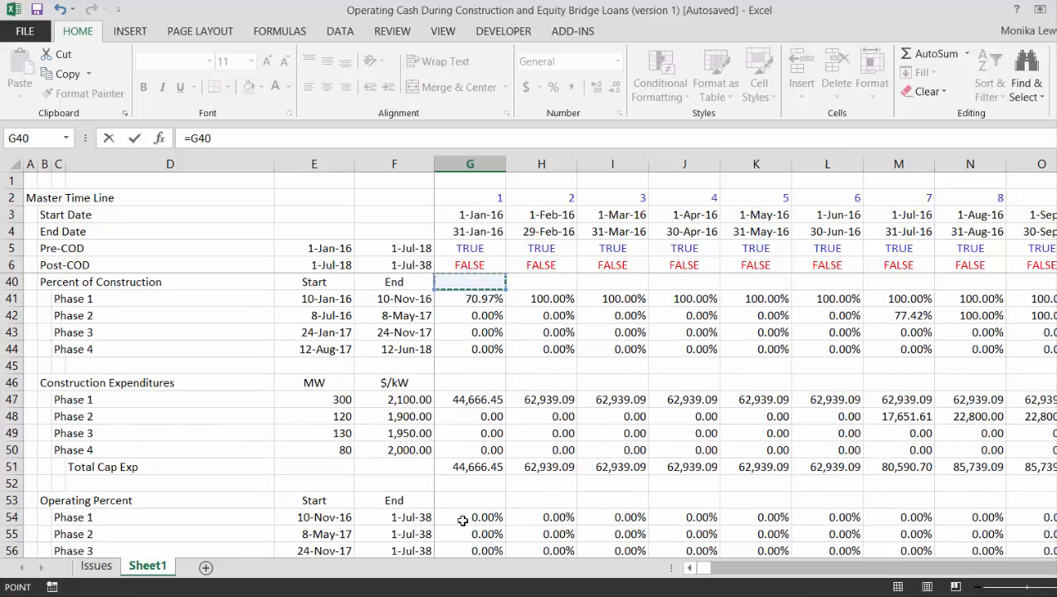
pyautogui.press('Down')
pyautogui.press('Down')
pyautogui.press('Down')
pyautogui.press('Down')
pyautogui.press('Down')
pyautogui.press('Down')
pyautogui.press('Down')
pyautogui.press('Down')
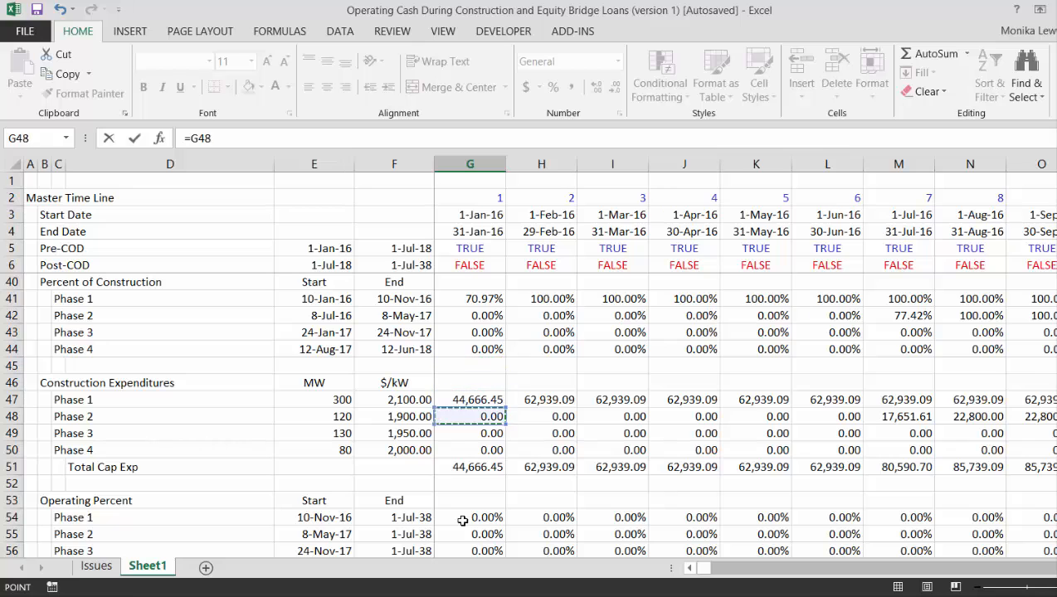
pyautogui.press('Down')
pyautogui.press('Down')
pyautogui.press('Down')
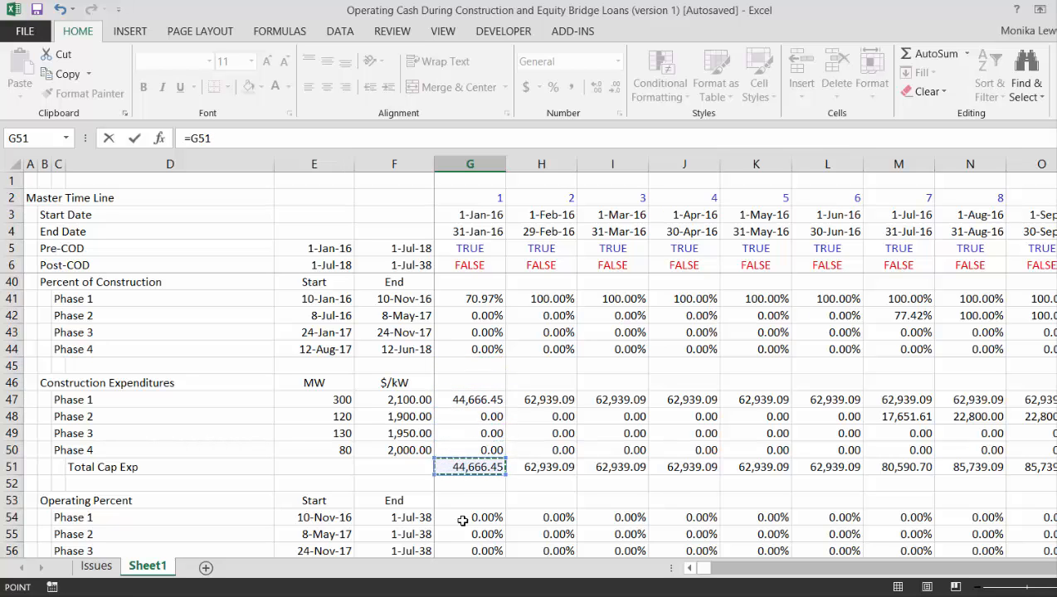
pyautogui.press('Return')
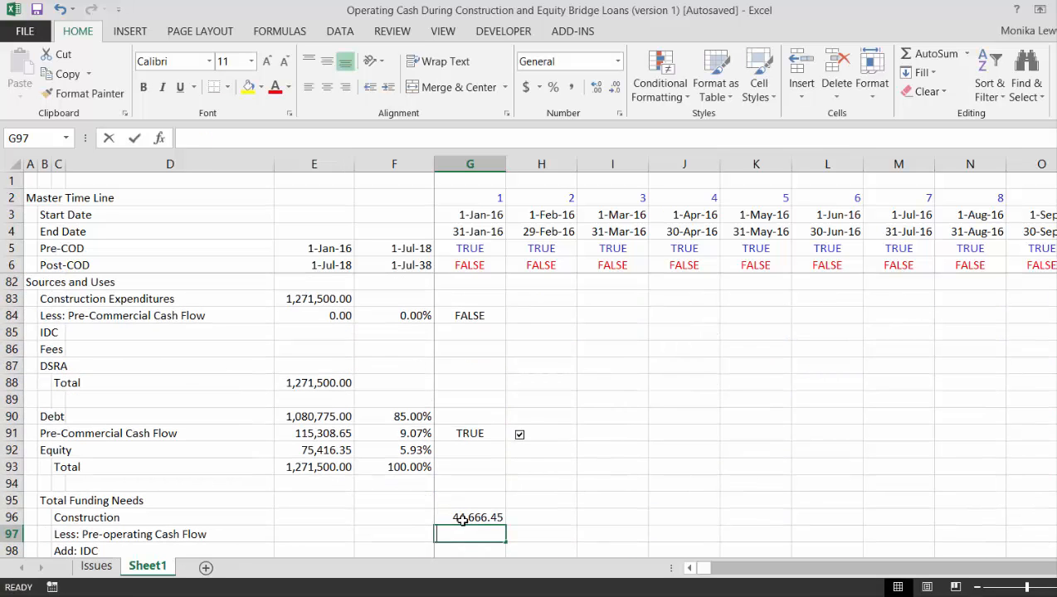
# Link the first-period Less: Pre-operating Cash Flow cell G97 to the Pre-Commercial Cash Flow row with =G79.
pyautogui.write('==')
pyautogui.press('Up')
pyautogui.press('Up')
pyautogui.press('Up')
pyautogui.press('Up')
pyautogui.press('Up')
pyautogui.press('Up')
pyautogui.press('Up')
pyautogui.press('Up')
pyautogui.press('Up')
pyautogui.press('Up')
pyautogui.press('Up')
pyautogui.press('Up')
pyautogui.press('Up')
pyautogui.press('Up')
pyautogui.press('Up')
pyautogui.press('Up')
pyautogui.press('Up')
pyautogui.press('Up')
pyautogui.press('Up')
pyautogui.press('Up')
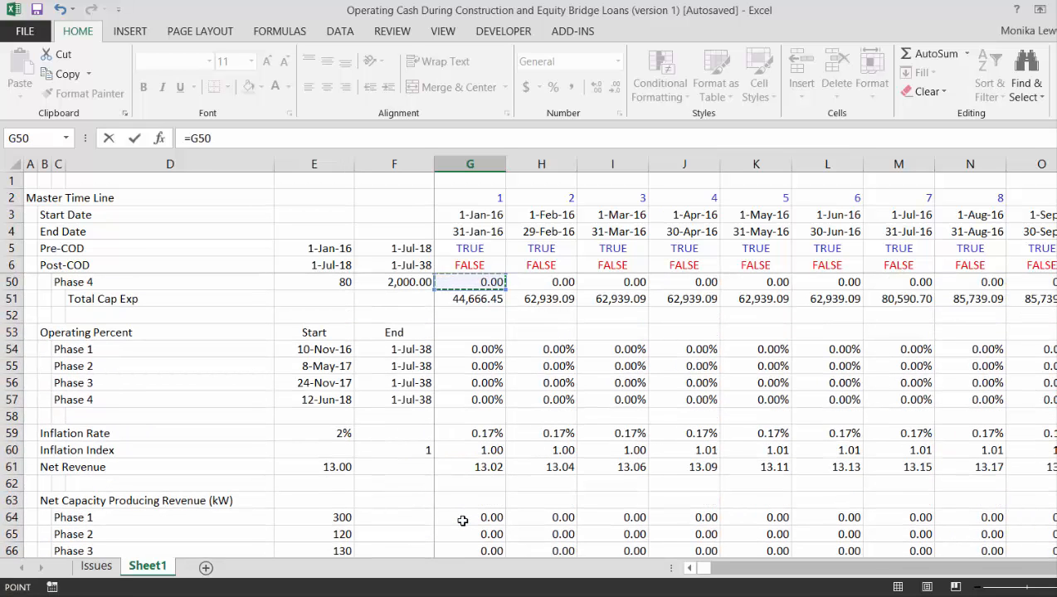
pyautogui.press('pagedown')
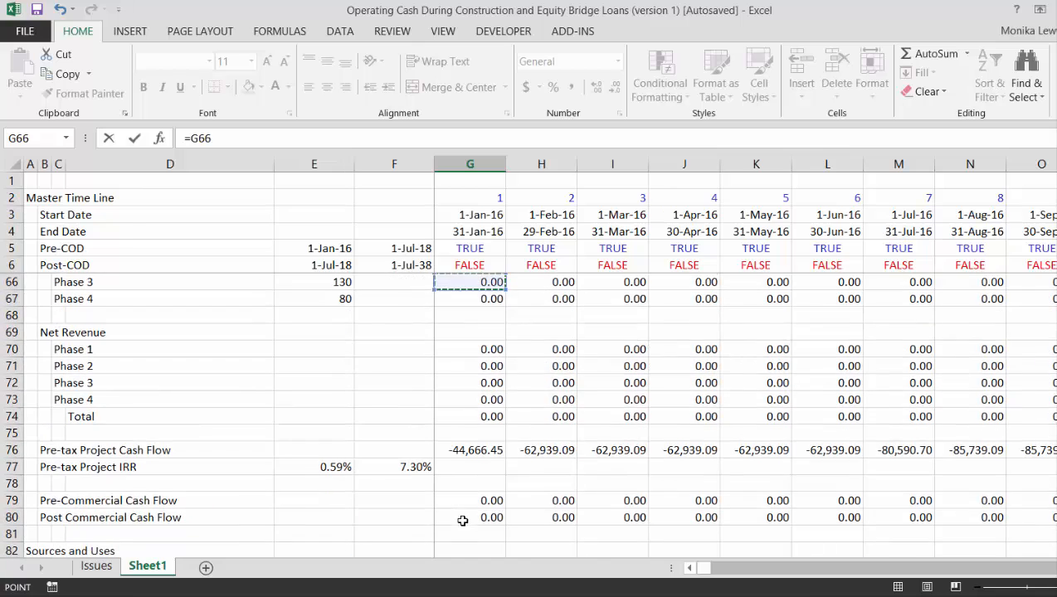
pyautogui.press('Down')
pyautogui.press('Down')
pyautogui.press('Down')
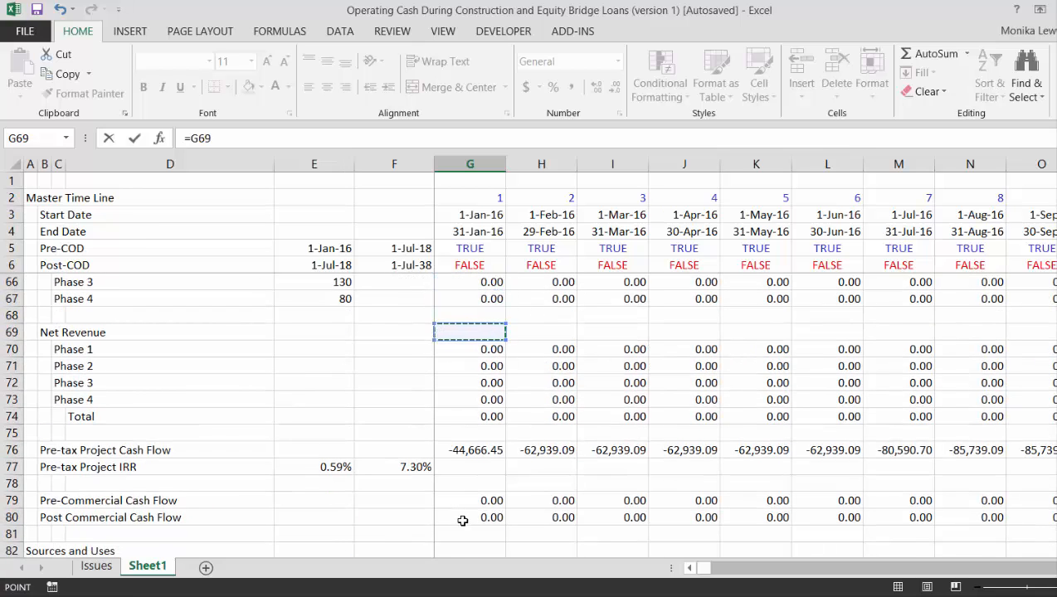
pyautogui.press('Down')
pyautogui.press('Down')
pyautogui.press('Down')
pyautogui.press('Down')
pyautogui.press('Down')
pyautogui.press('Down')
pyautogui.press('Down')
pyautogui.press('Down')
pyautogui.press('Down')
pyautogui.press('Down')
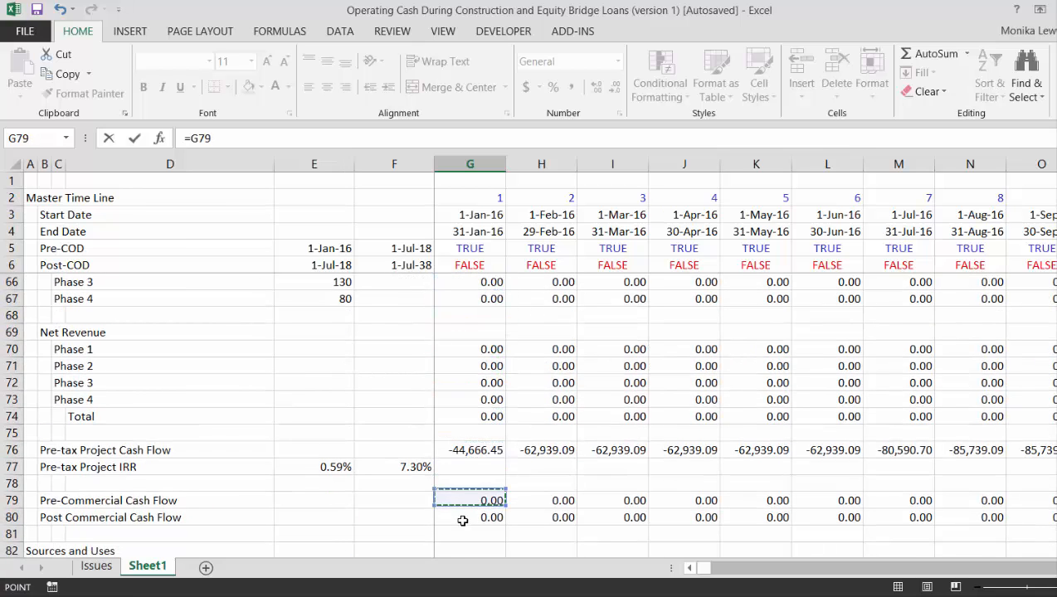
pyautogui.press('Return')
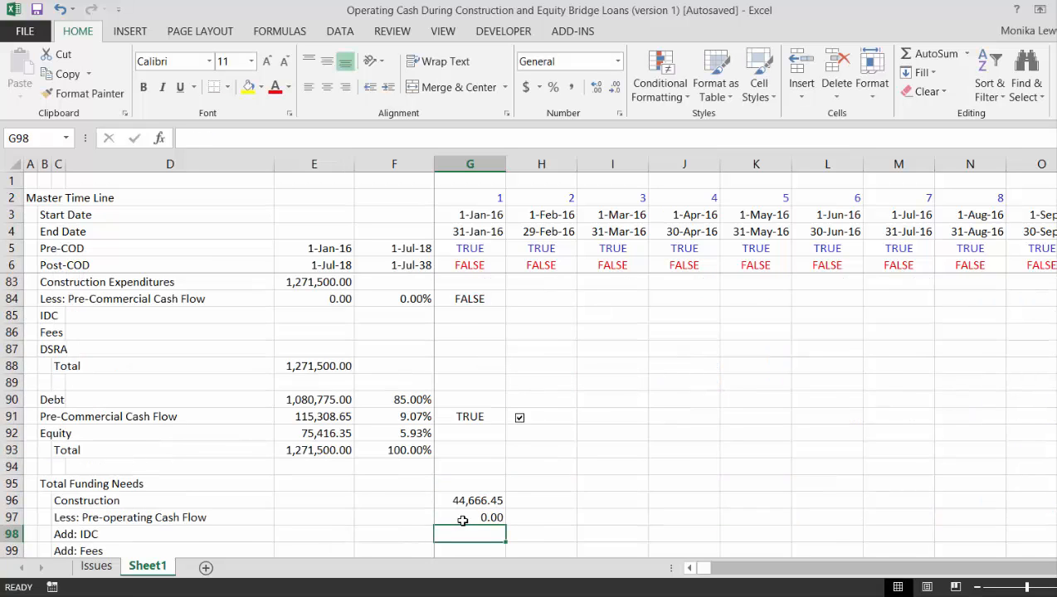
# Enter the Total Funding Needs total in G101 as =G96-G97+G98+G99+G100, leaving the IDC, Fees and DSRA cells empty.
pyautogui.write('=')
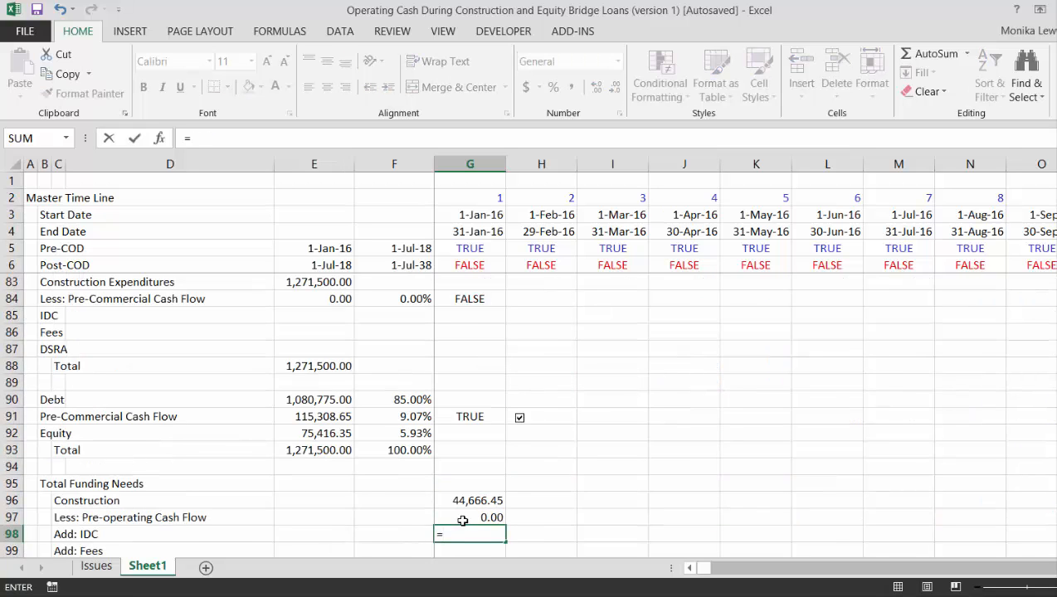
pyautogui.press('Escape')
pyautogui.press('Down')
pyautogui.press('Down')
pyautogui.press('Down')
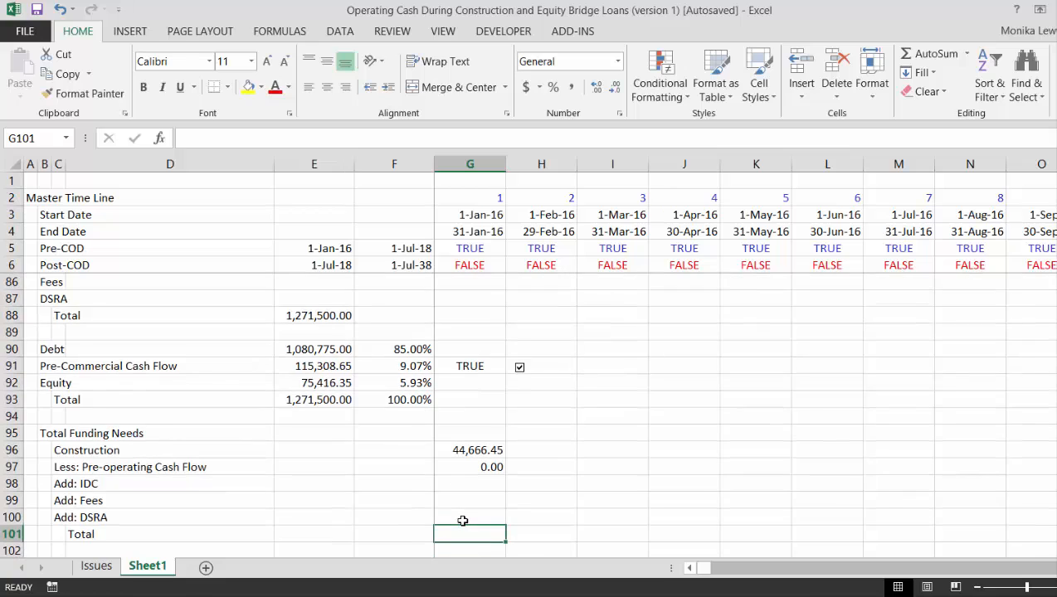
pyautogui.write('=')
pyautogui.press('Up')
pyautogui.press('Up')
pyautogui.press('Up')
pyautogui.press('Up')
pyautogui.press('Up')
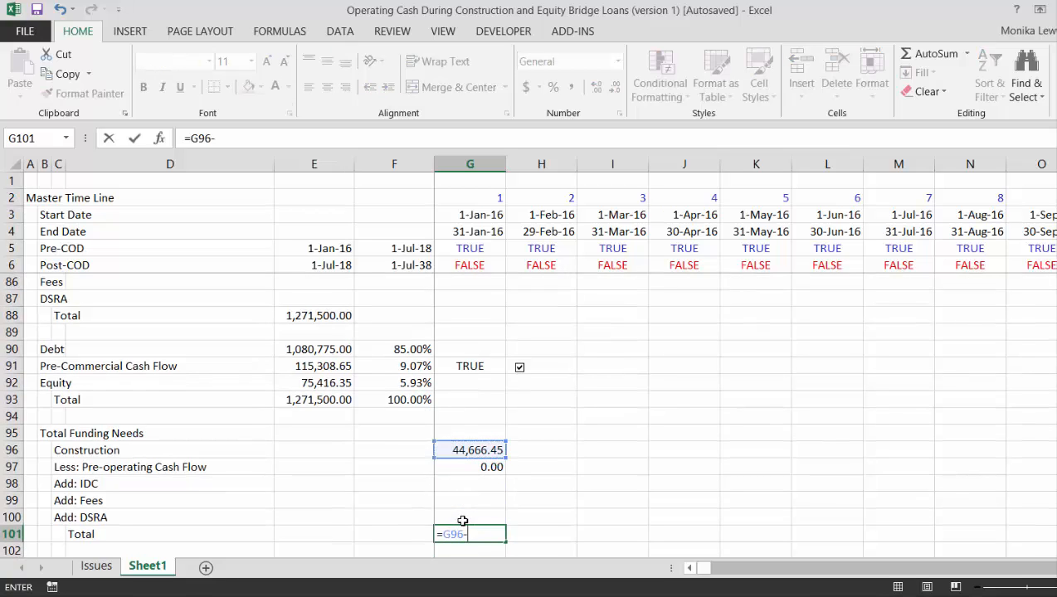
pyautogui.write('-')
pyautogui.press('Up')
pyautogui.press('Up')
pyautogui.press('Up')
pyautogui.press('Up')
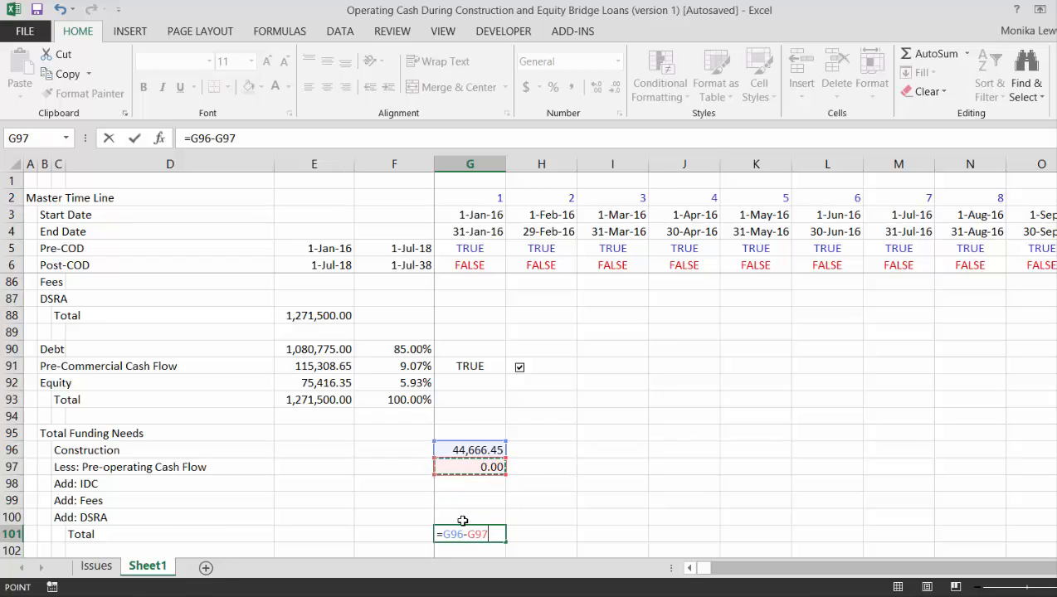
pyautogui.write('+')
pyautogui.press('Up')
pyautogui.press('Up')
pyautogui.press('Up')
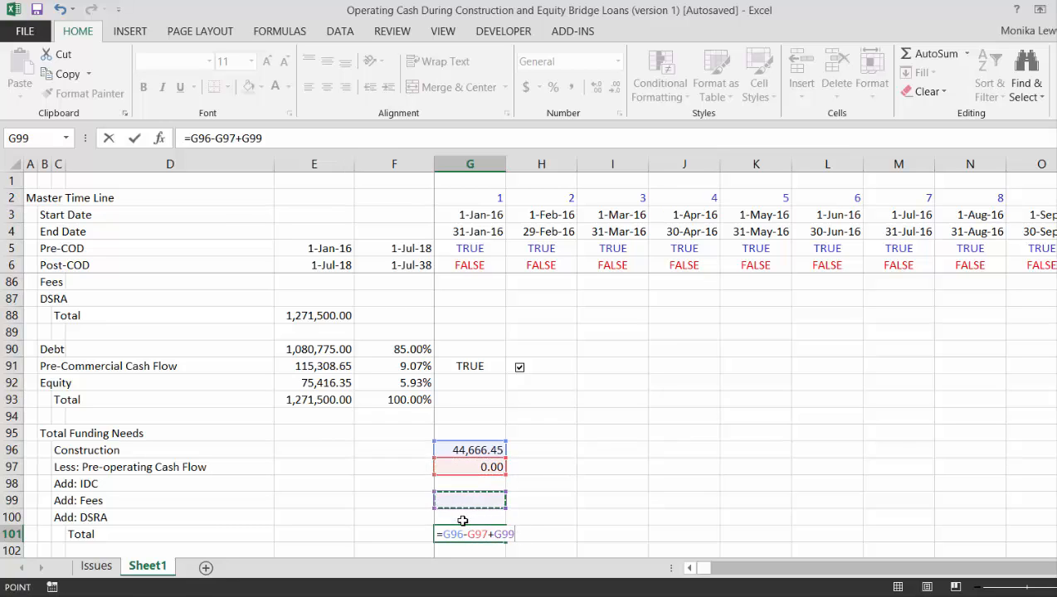
pyautogui.write('+')
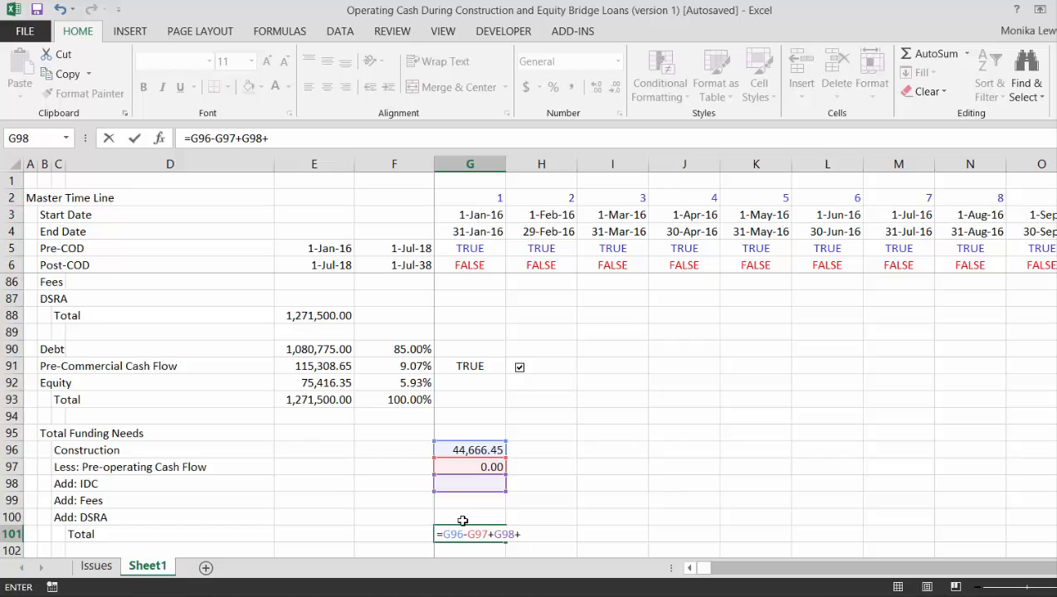
pyautogui.press('Up')
pyautogui.press('Up')
pyautogui.write('+')
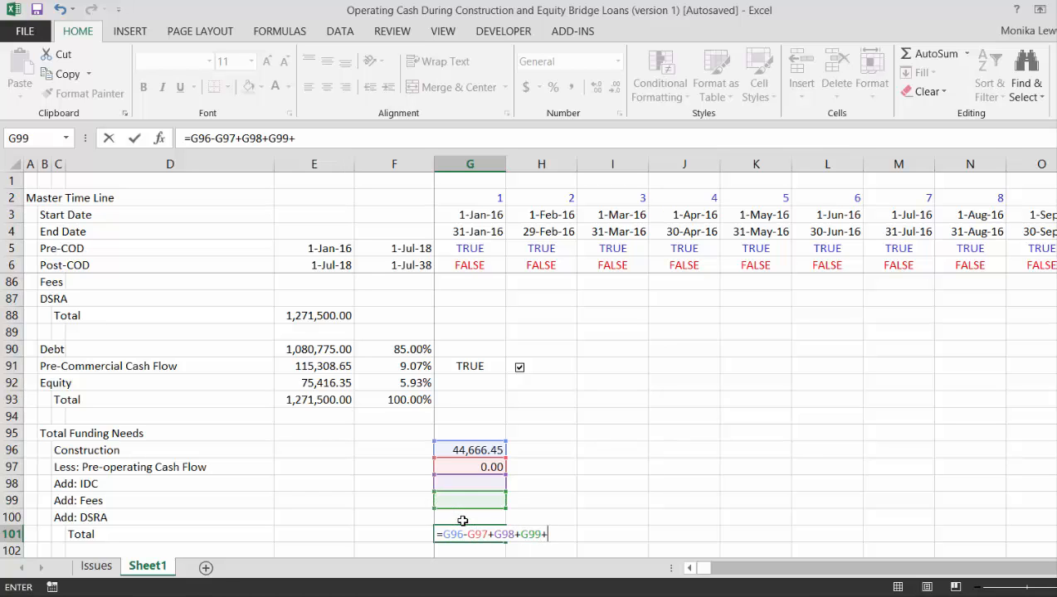
pyautogui.press('Up')
pyautogui.press('Return')
pyautogui.press('Up')
pyautogui.press('Up')
pyautogui.press('Up')
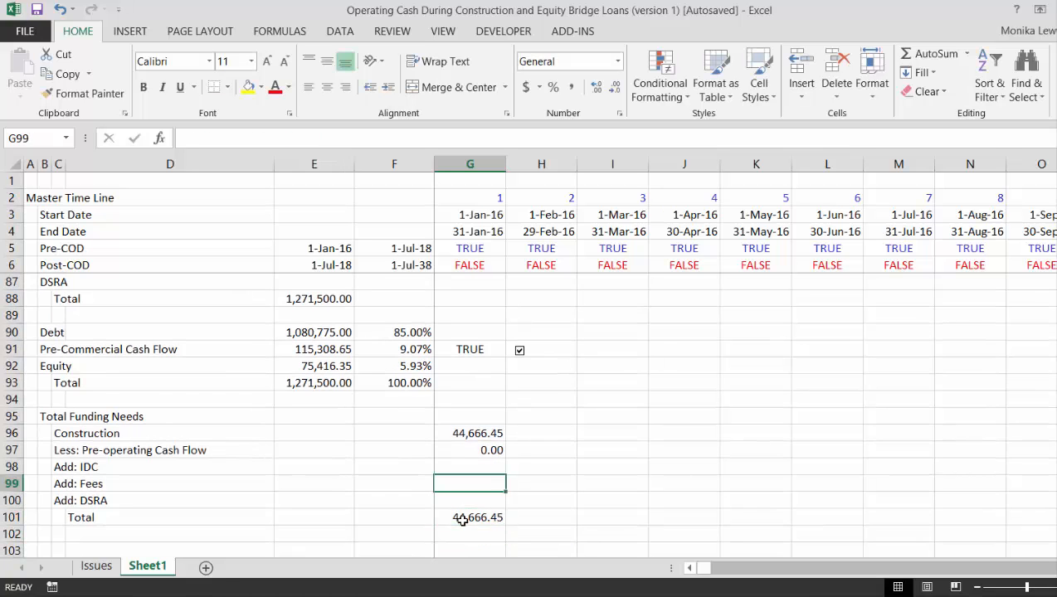
pyautogui.press('Up')
pyautogui.press('Up')
pyautogui.press('Up')
pyautogui.hotkey('shift', 'Down')
pyautogui.hotkey('shift', 'Down')
pyautogui.hotkey('shift', 'Down')
pyautogui.hotkey('shift', 'Down')
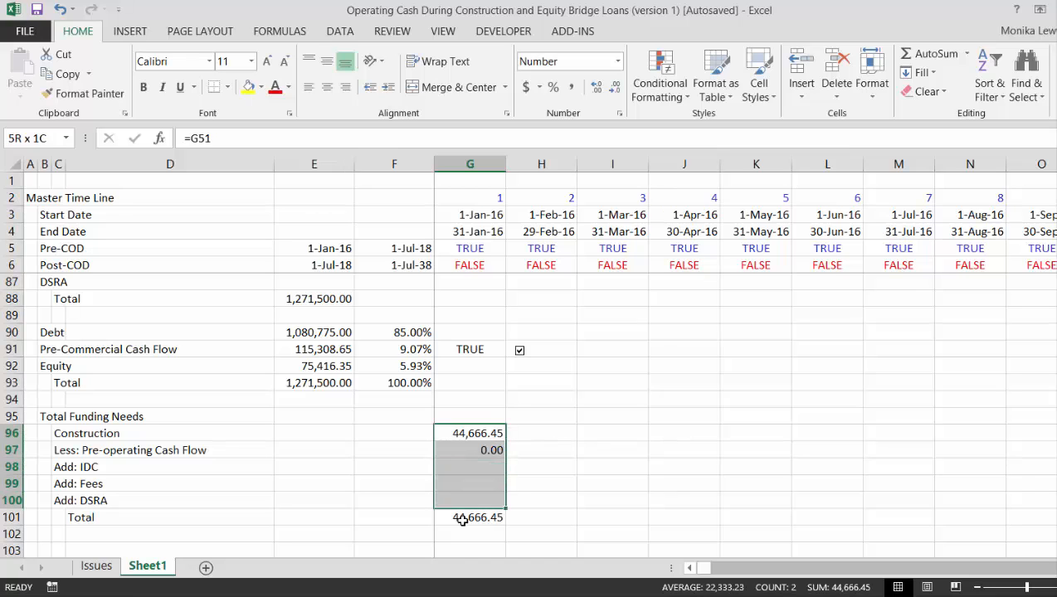
pyautogui.hotkey('shift', 'Down')
pyautogui.hotkey('ctrl', 'shift', 'Right')
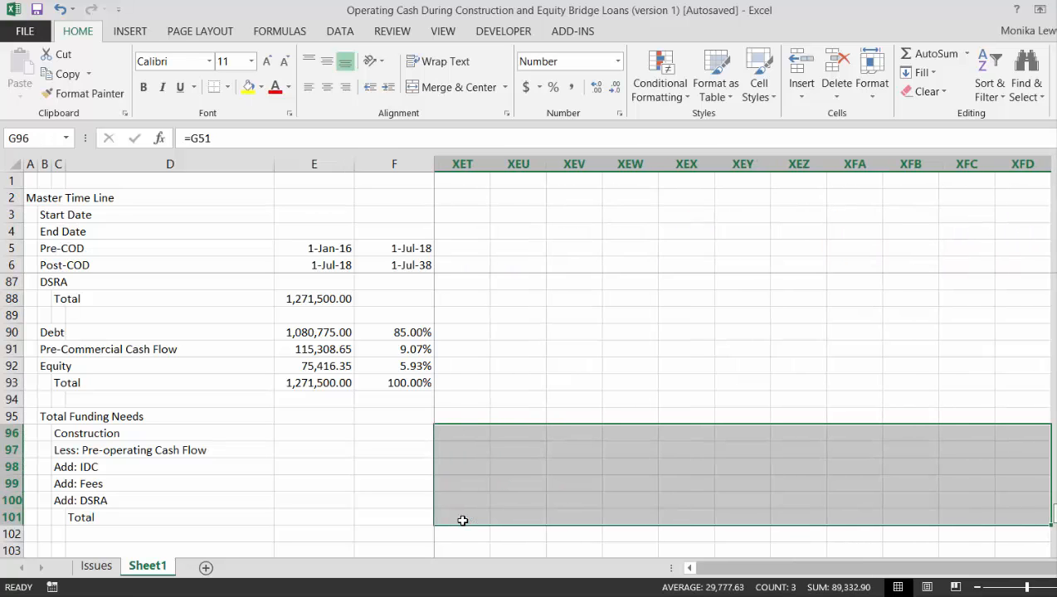
pyautogui.press('Left')
pyautogui.press('Right')
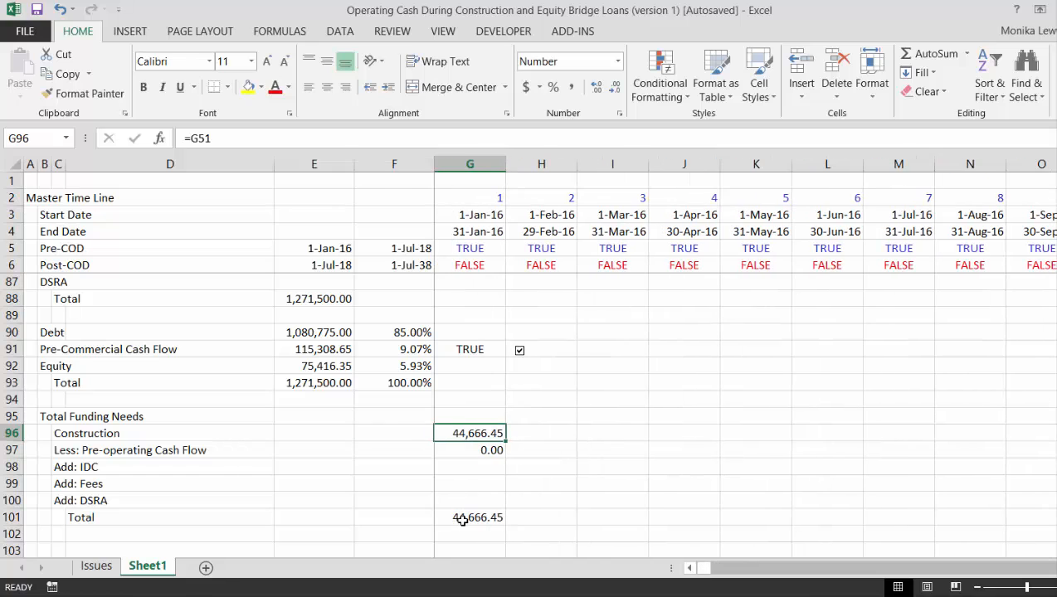
# Copy the first-period Total Funding Needs formulas in G96:G101 across all the monthly columns.
pyautogui.hotkey('shift', 'Down')
pyautogui.hotkey('shift', 'Down')
pyautogui.hotkey('shift', 'Down')
pyautogui.hotkey('shift', 'Down')
pyautogui.hotkey('shift', 'Down')
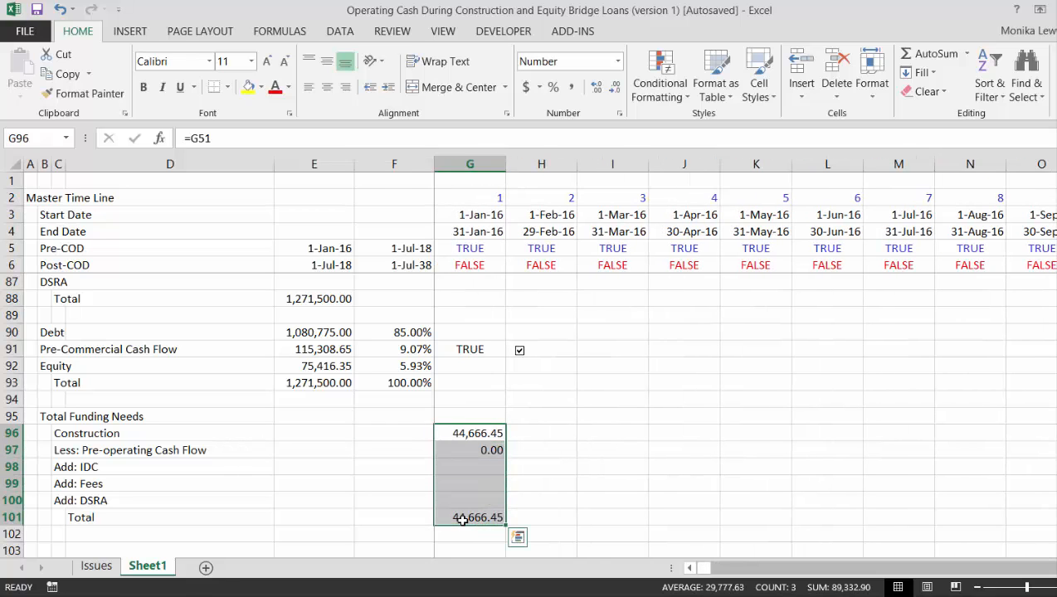
pyautogui.hotkey('ctrl', 'shift', 'r')
pyautogui.press('Down')
pyautogui.press('Down')
pyautogui.press('Down')
pyautogui.press('Down')
pyautogui.press('Down')
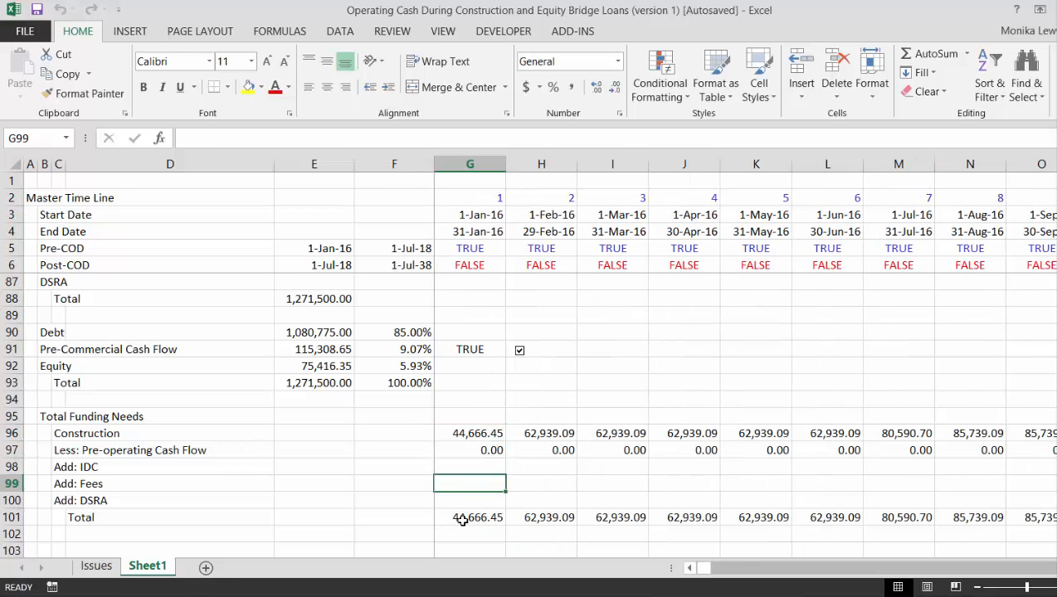
pyautogui.press('Down')
pyautogui.press('Down')
pyautogui.press('Down')
pyautogui.press('Down')
pyautogui.press('Down')
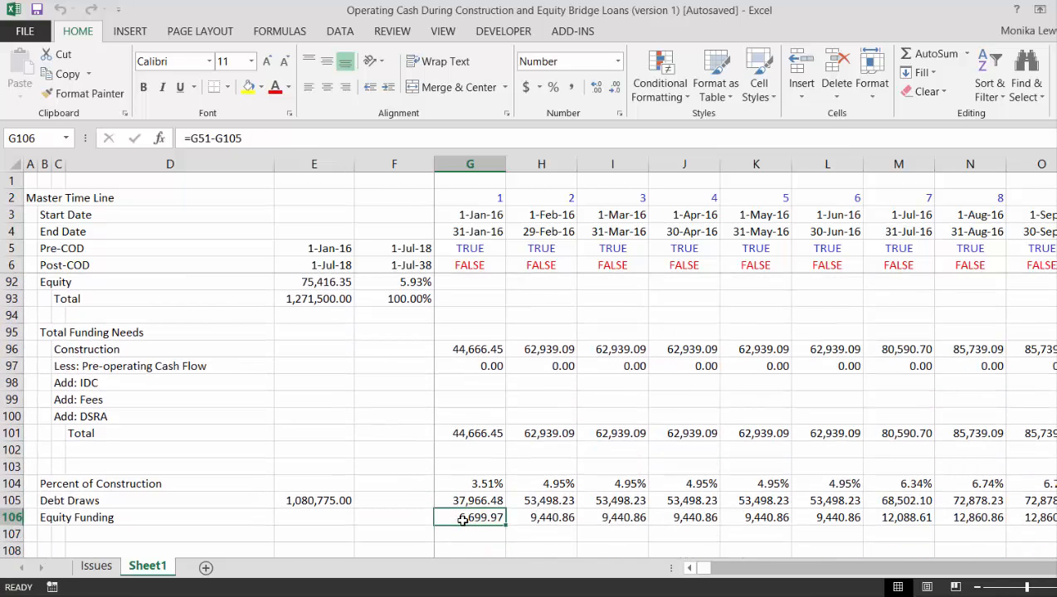
pyautogui.press('F2')
pyautogui.press('BackSpace')
pyautogui.press('BackSpace')
pyautogui.press('BackSpace')
pyautogui.press('BackSpace')
pyautogui.press('BackSpace')
pyautogui.press('BackSpace')
pyautogui.press('BackSpace')
pyautogui.press('BackSpace')
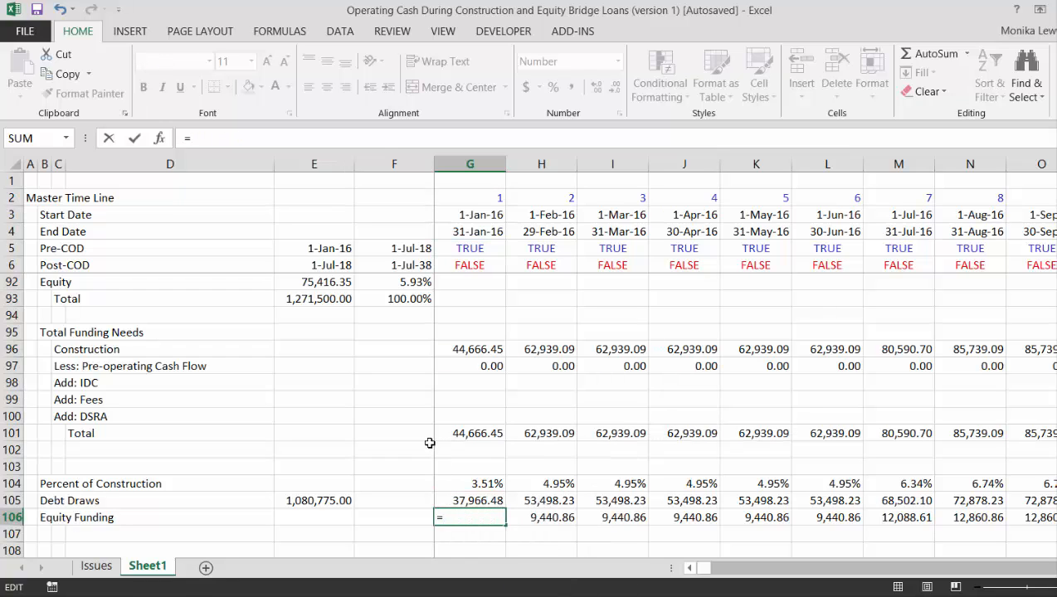
pyautogui.click(465, 434)
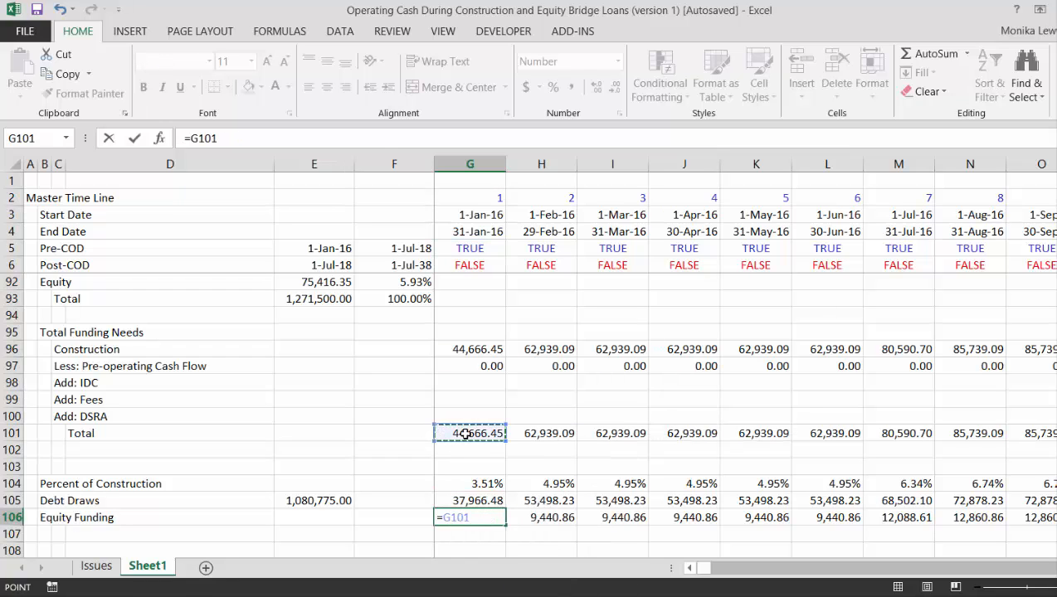
pyautogui.press('Escape')
# Insert a row above Equity Funding and label it Pre-Operation Cash Flow in B106.
pyautogui.hotkey('shift', 'space')
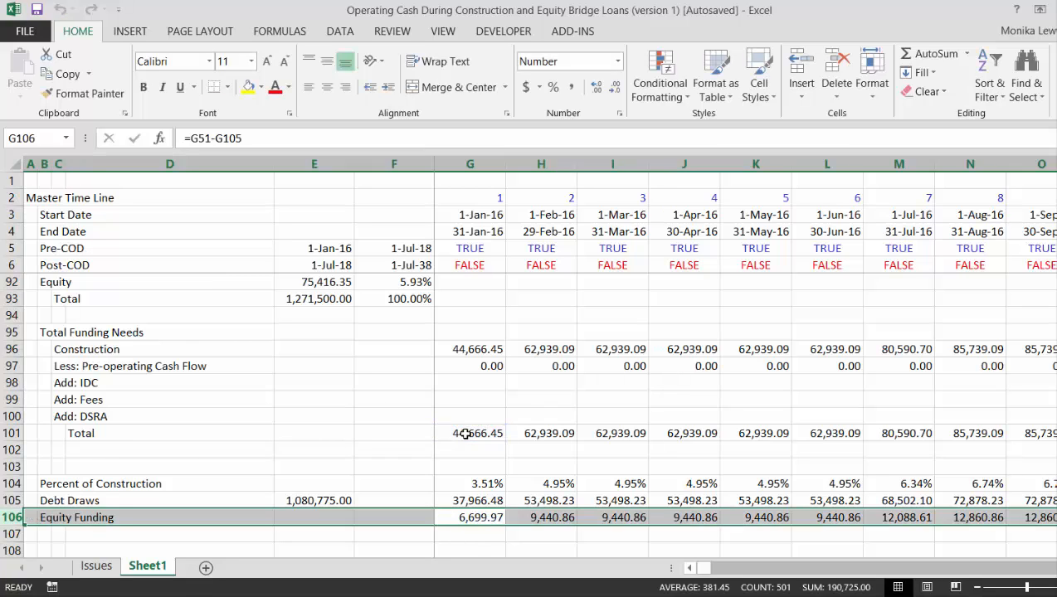
pyautogui.hotkey('ctrl', 'shift', '+')
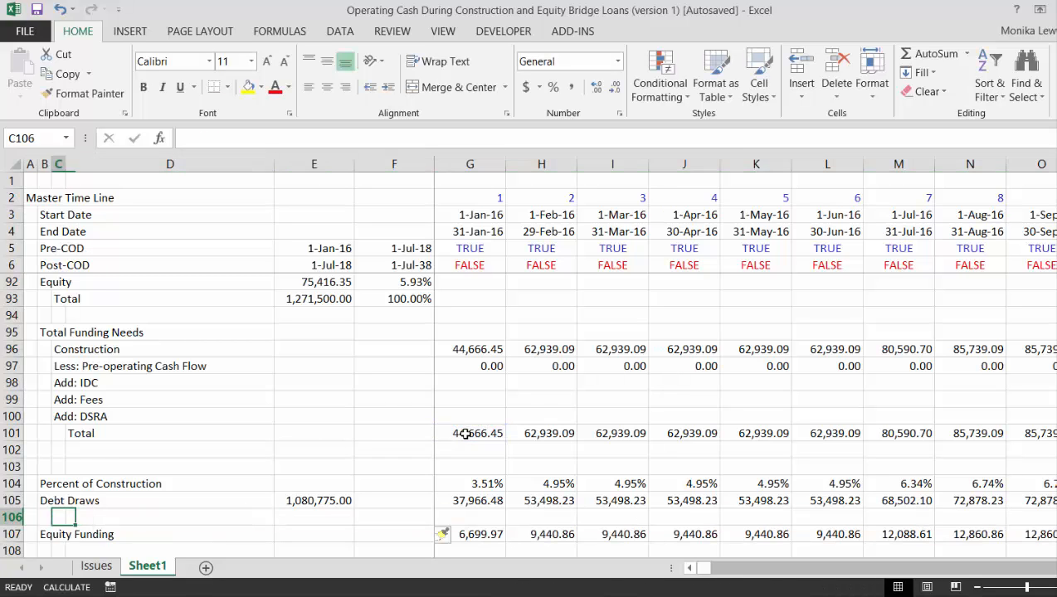
pyautogui.press('Left')
pyautogui.write('Pre-')
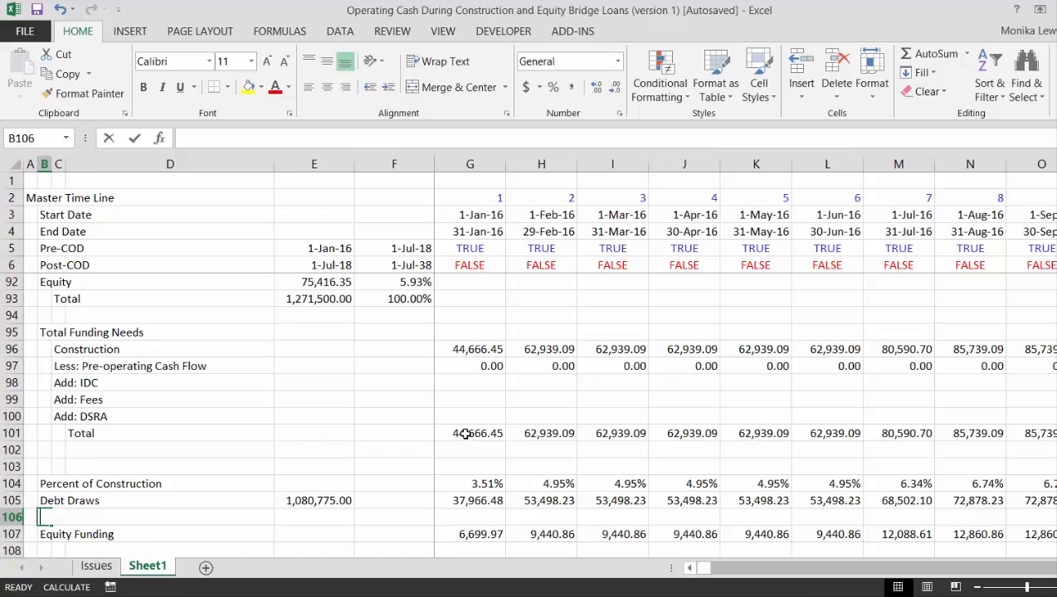
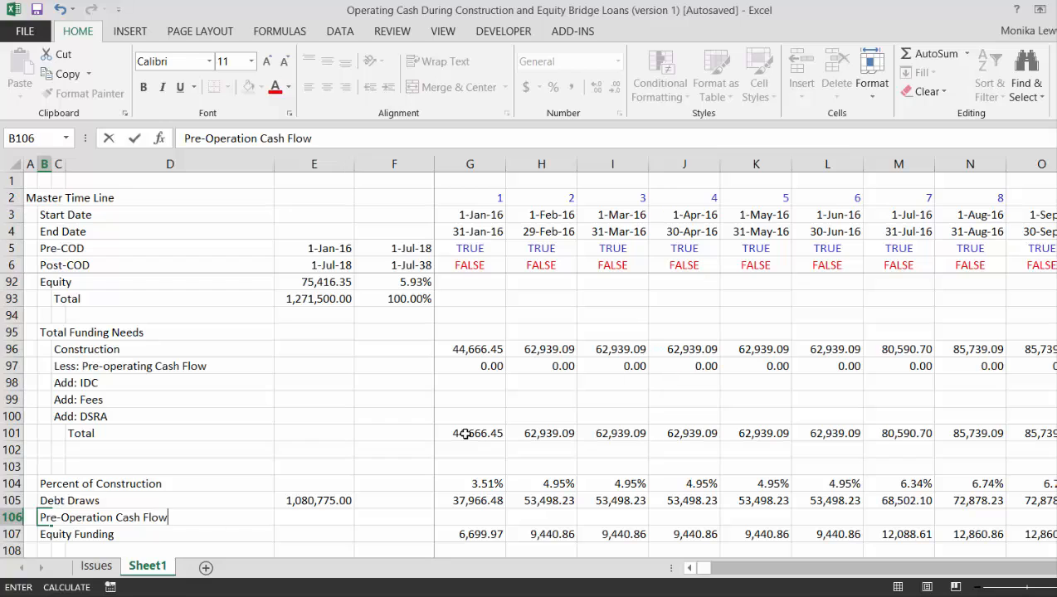
pyautogui.press('Return')
# Link E97 on the Less: Pre-operating Cash Flow row to the Sources and Uses switch with =G84.
pyautogui.press('Up')
pyautogui.press('Up')
pyautogui.press('Up')
pyautogui.press('Up')
pyautogui.press('Up')
pyautogui.press('Up')
pyautogui.press('Up')
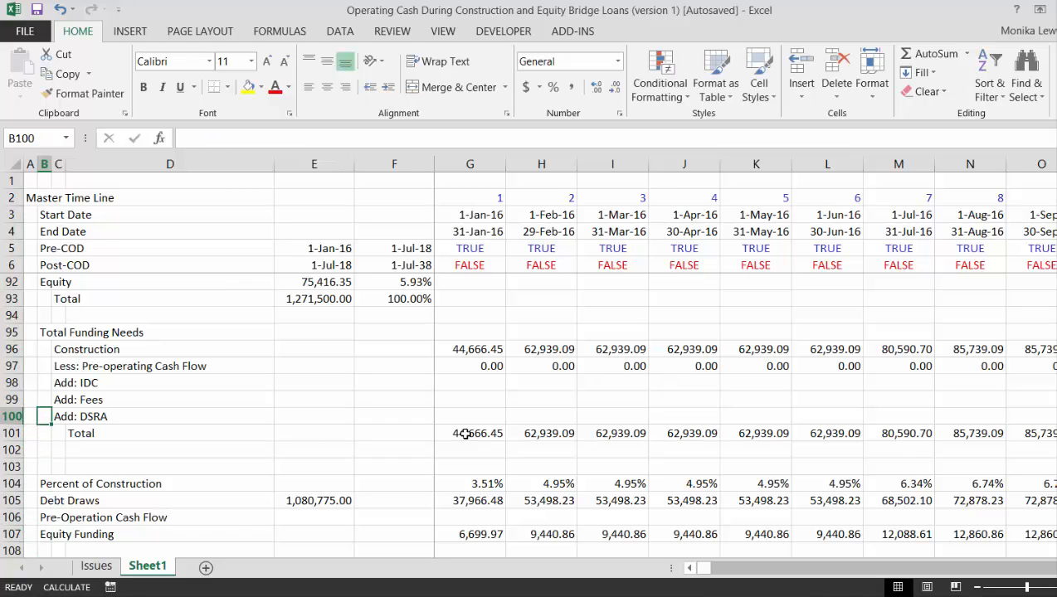
pyautogui.press('Up')
pyautogui.press('Up')
pyautogui.press('Up')
pyautogui.press('Right')
pyautogui.press('Right')
pyautogui.press('Right')
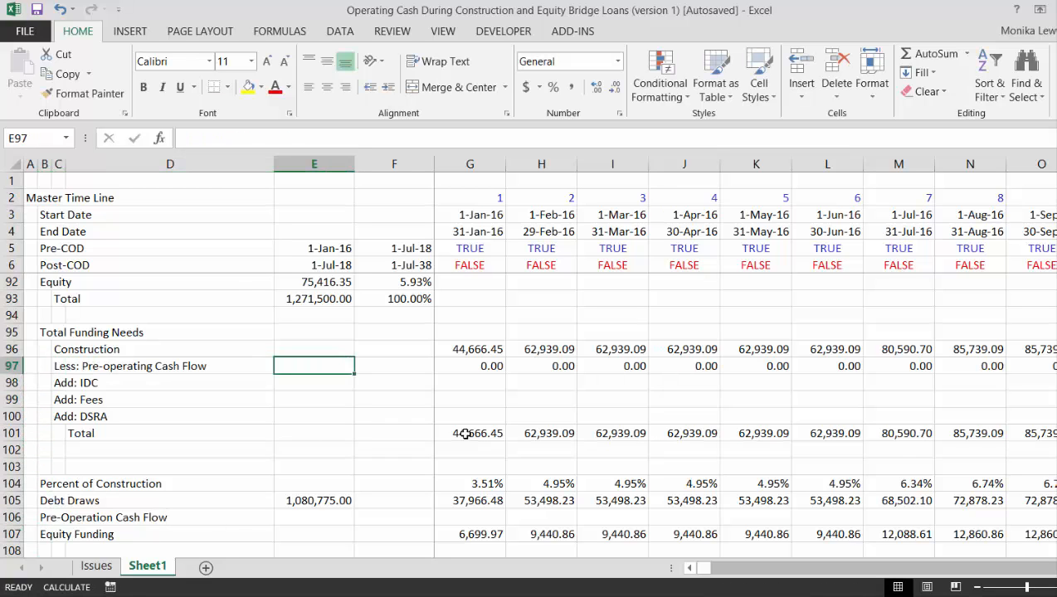
pyautogui.write('=')
pyautogui.press('Up')
pyautogui.press('Up')
pyautogui.press('Up')
pyautogui.press('Up')
pyautogui.press('Up')
pyautogui.press('Up')
pyautogui.press('Up')
pyautogui.press('Up')
pyautogui.press('Up')
pyautogui.press('Up')
pyautogui.press('Up')
pyautogui.press('Up')
pyautogui.press('Up')
pyautogui.press('Up')
pyautogui.press('Up')
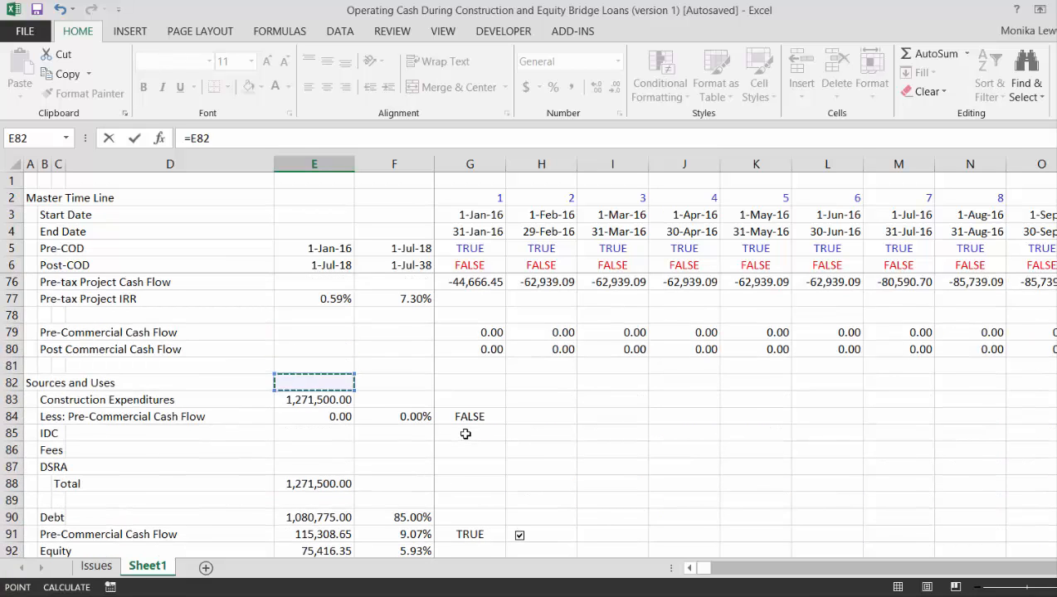
pyautogui.press('Down')
pyautogui.press('Down')
pyautogui.press('Right')
pyautogui.press('Right')
pyautogui.hotkey('ctrl', 'Return')
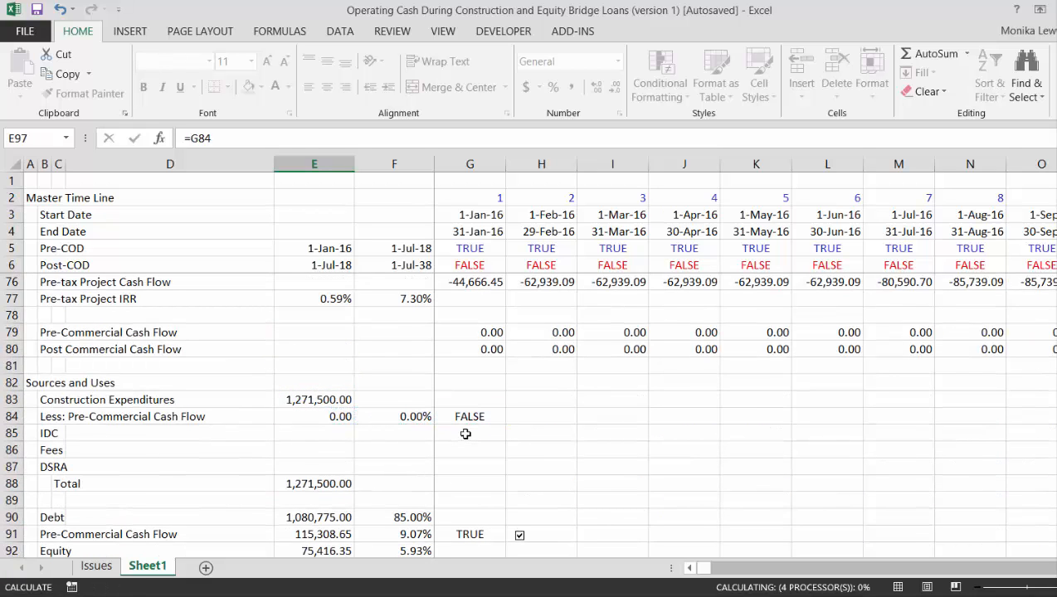
# Change the Less: Pre-operating Cash Flow formula in G97 to =G79*$E$97 and copy it across the monthly columns.
pyautogui.press('Down')
pyautogui.press('Up')
pyautogui.press('Right')
pyautogui.press('Right')
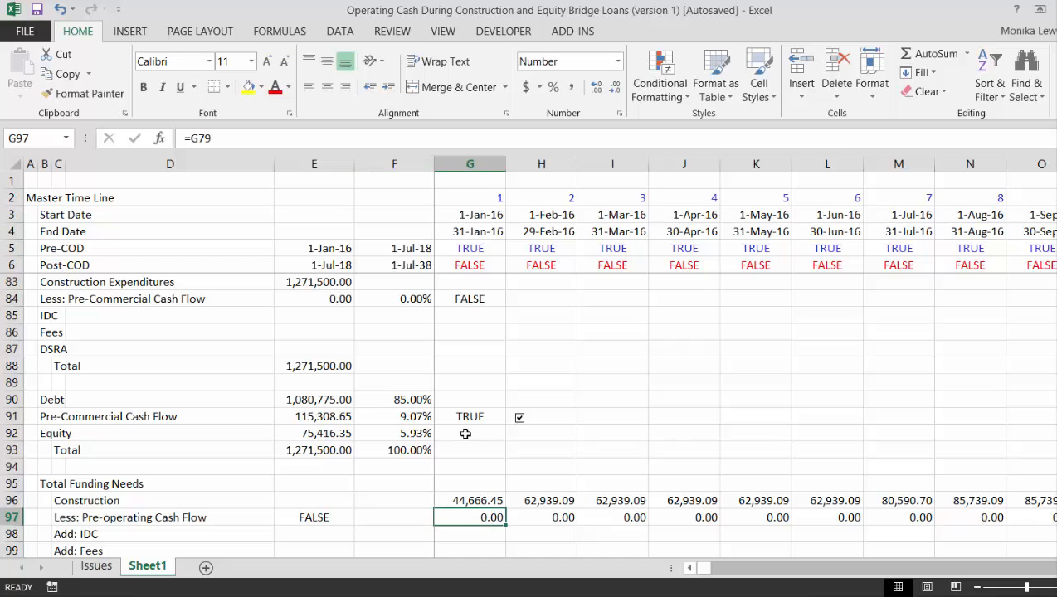
pyautogui.press('F2')
pyautogui.write('*')
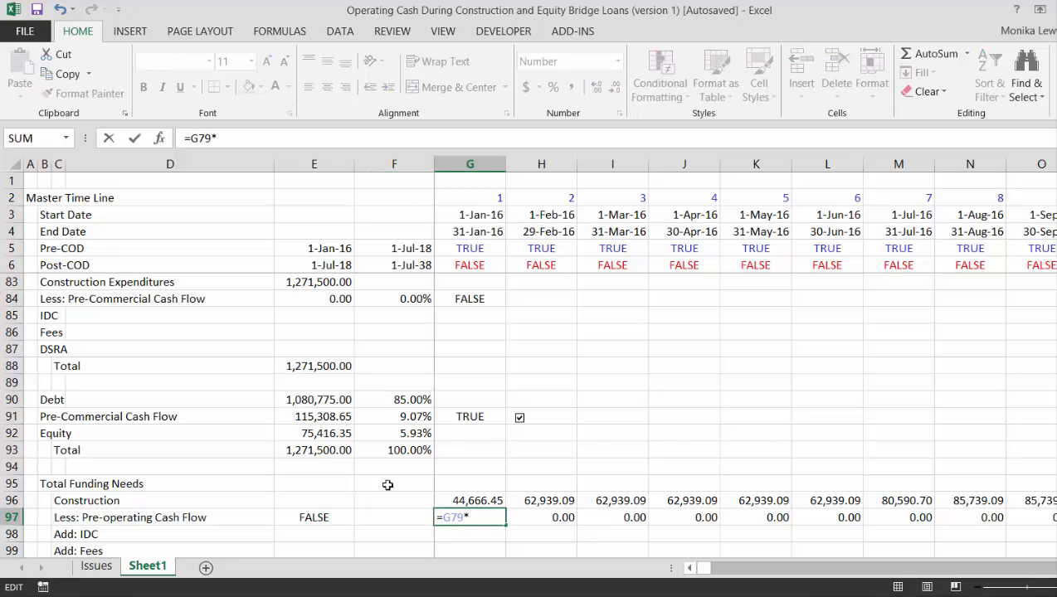
pyautogui.click(327, 520)
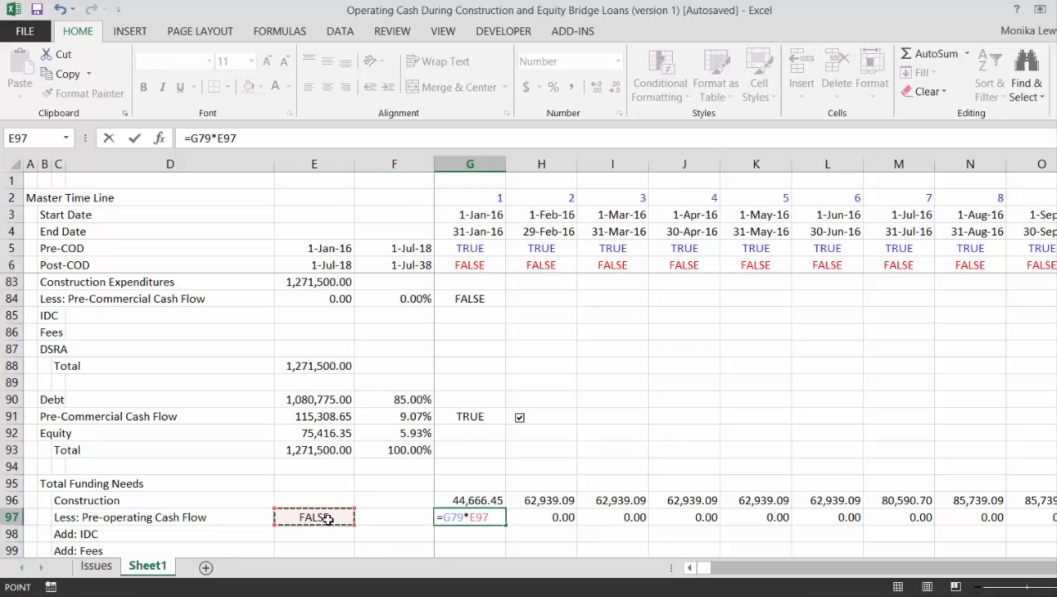
pyautogui.press('F4')
pyautogui.press('Return')
pyautogui.press('Up')
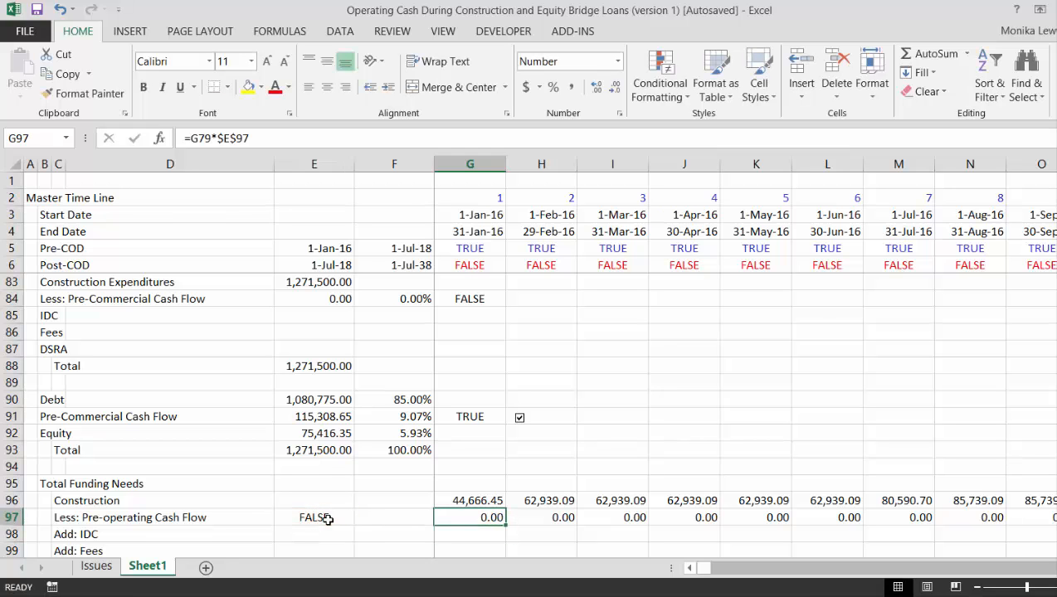
pyautogui.hotkey('ctrl', 'shift', 'r')
# Link E106 on the Pre-Operation Cash Flow row to the Pre-Commercial Cash Flow funding switch with =G91.
pyautogui.press('Down')
pyautogui.press('Down')
pyautogui.press('Down')
pyautogui.press('Down')
pyautogui.press('Down')
pyautogui.press('Down')
pyautogui.press('Down')
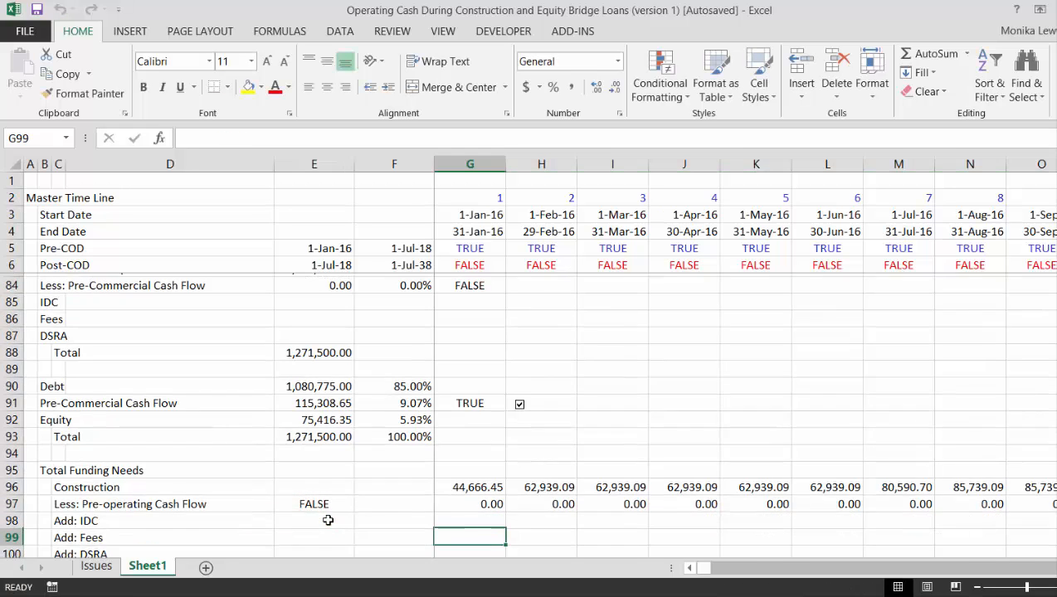
pyautogui.press('Down')
pyautogui.press('Down')
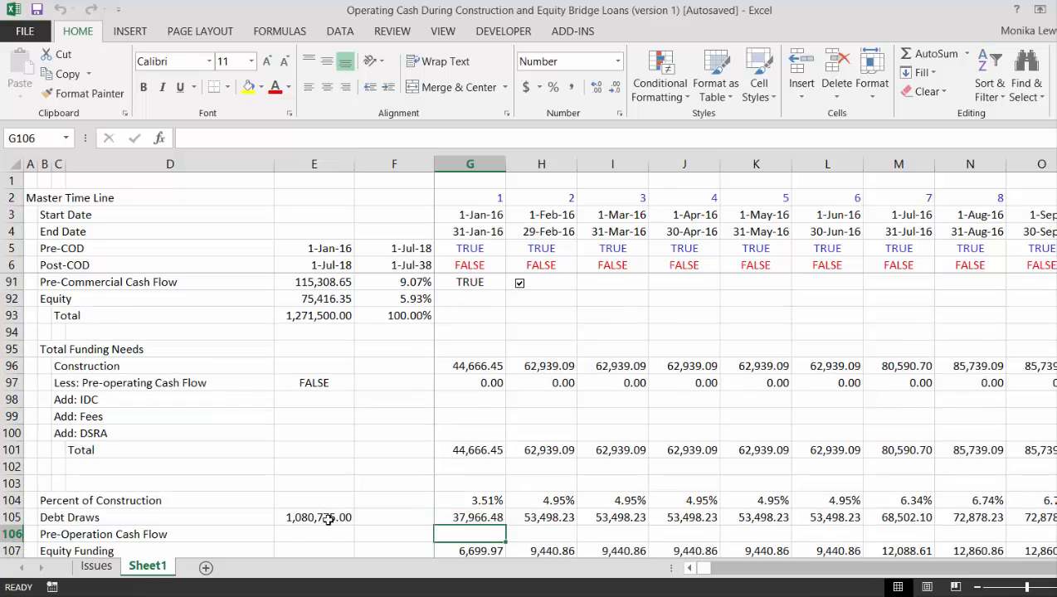
pyautogui.press('Down')
pyautogui.press('Up')
pyautogui.click(328, 521)
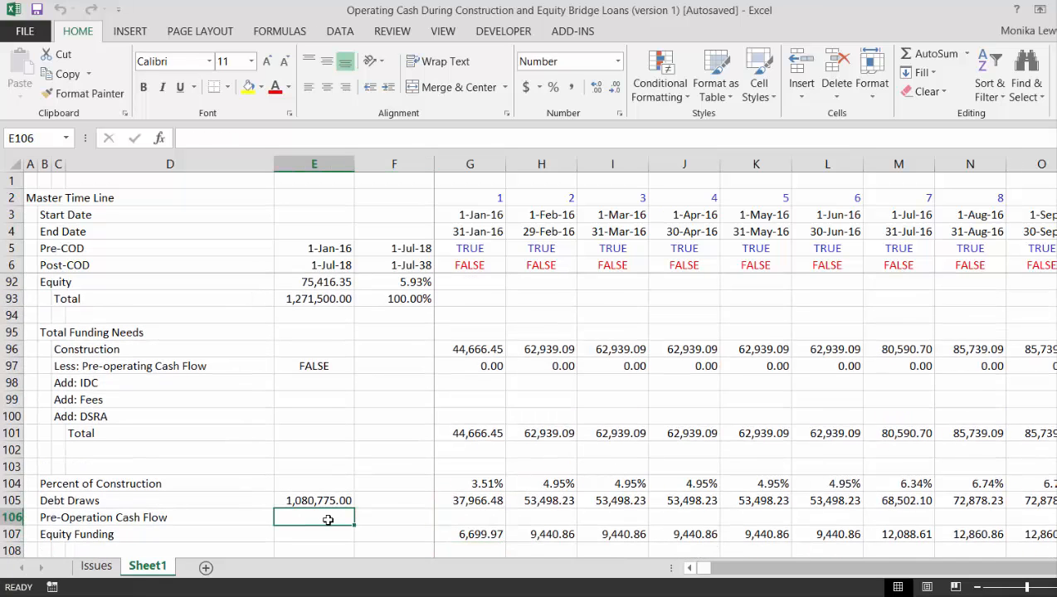
pyautogui.write('=')
pyautogui.press('pageup')
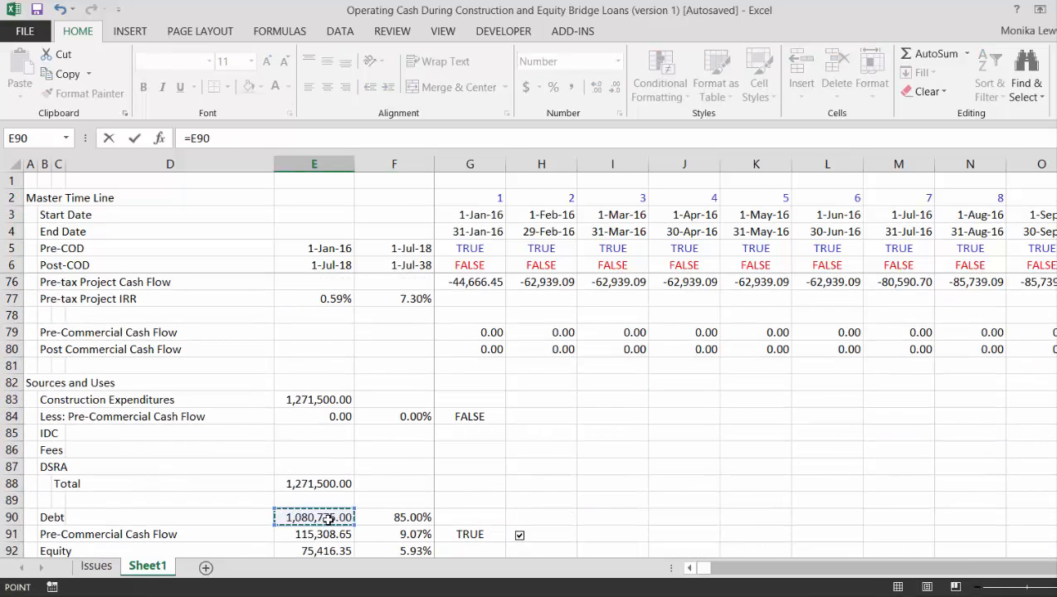
pyautogui.press('Down')
pyautogui.press('Right')
pyautogui.press('Right')
pyautogui.press('Return')
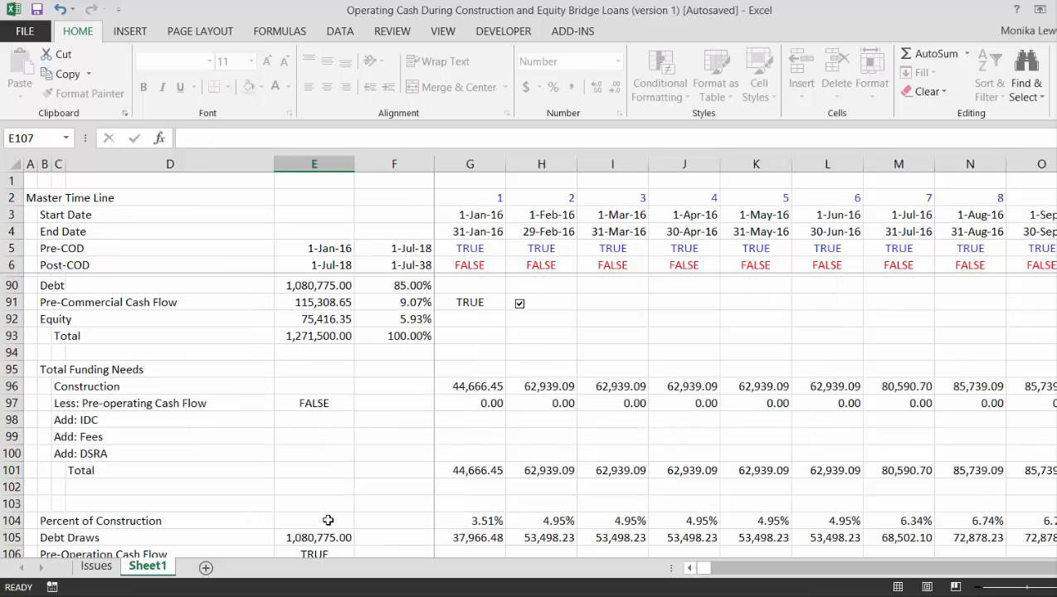
# Link the first-period Pre-Operation Cash Flow cell G106 to the Pre-Commercial Cash Flow row with =G79.
pyautogui.press('Up')
pyautogui.press('Right')
pyautogui.press('Right')
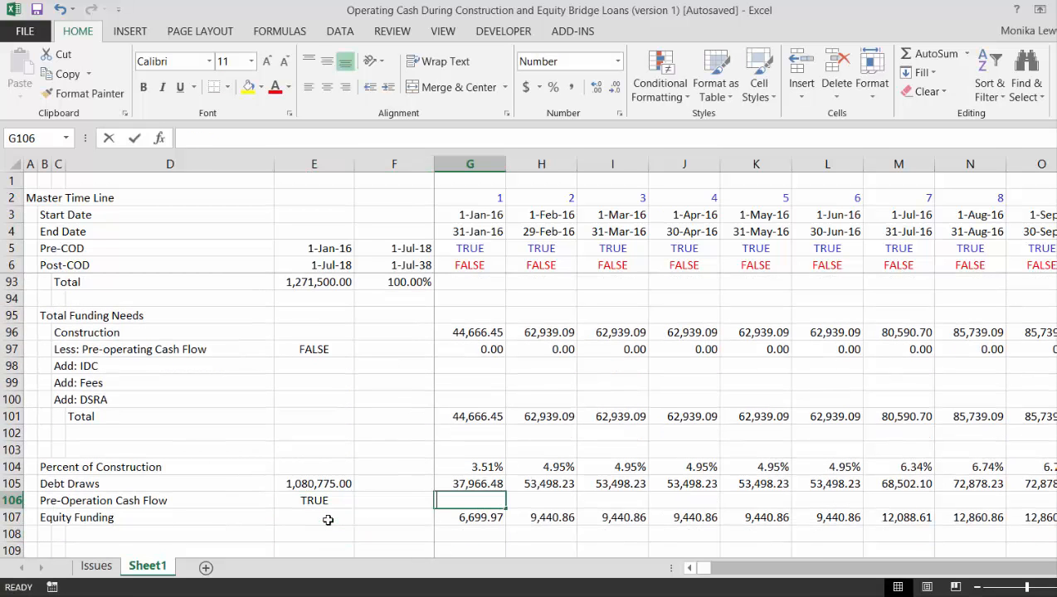
pyautogui.write('=')
pyautogui.press('pageup')
pyautogui.press('pageup')
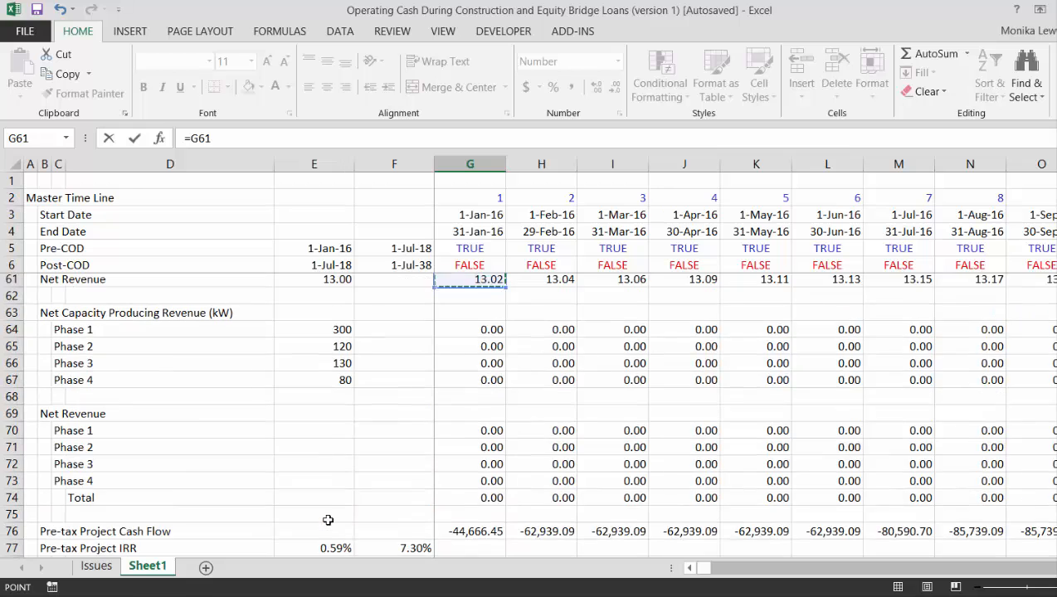
pyautogui.press('pagedown')
pyautogui.press('Up')
pyautogui.press('Down')
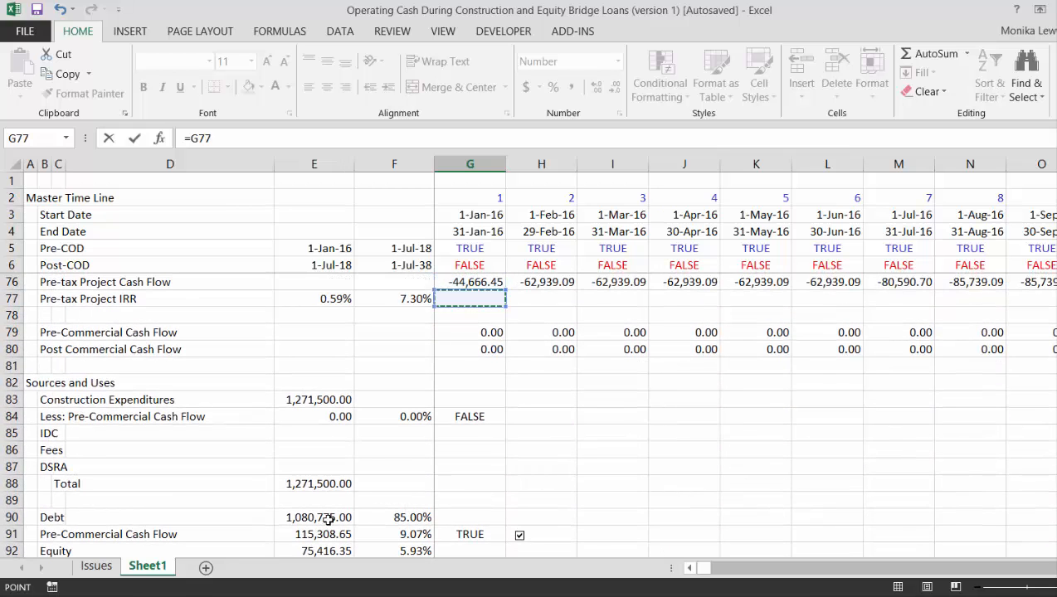
pyautogui.press('Down')
pyautogui.press('Down')
pyautogui.press('Return')
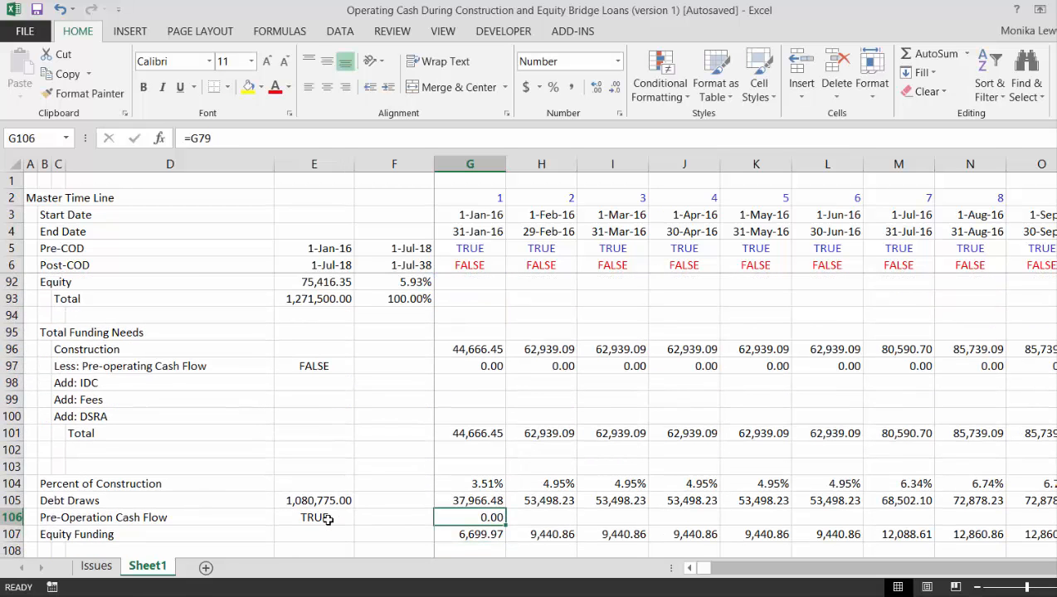
# Extend the G106 formula to =G79*$E$106 and copy it across the monthly columns.
pyautogui.press('F2')
pyautogui.write('*')
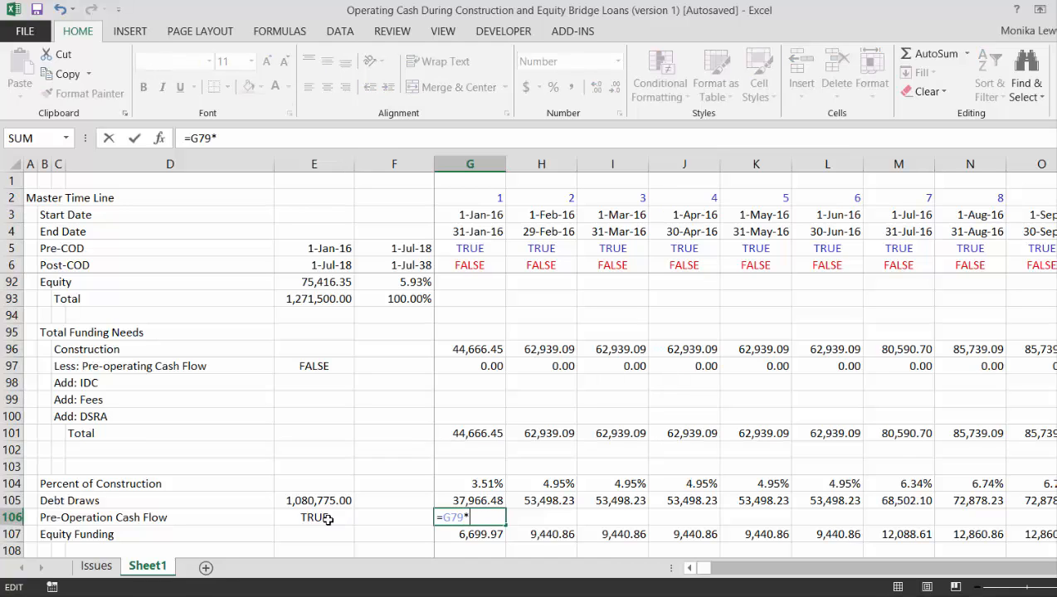
pyautogui.click(322, 517)
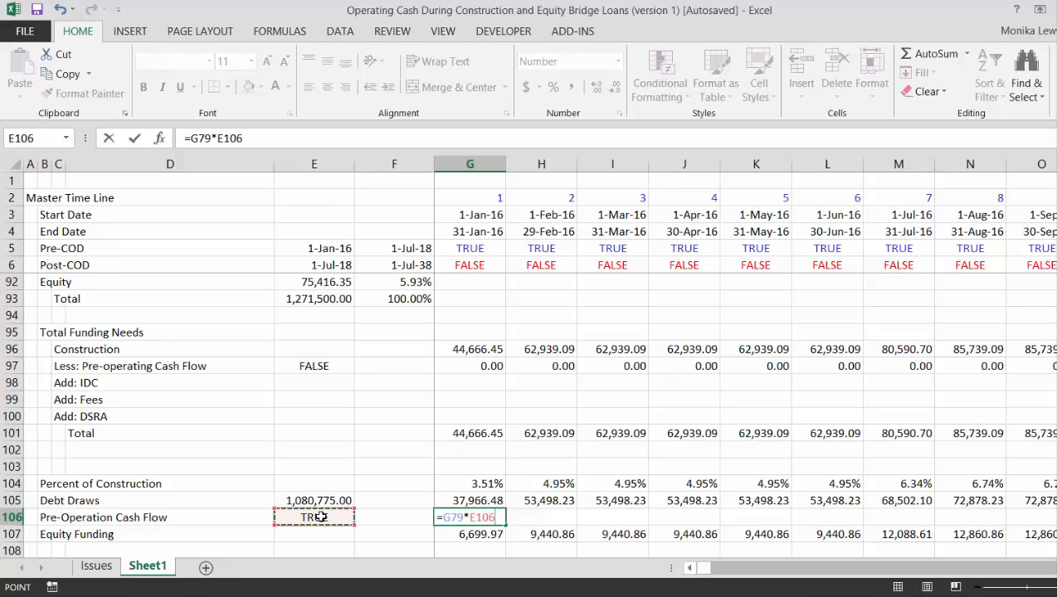
pyautogui.press('F4')
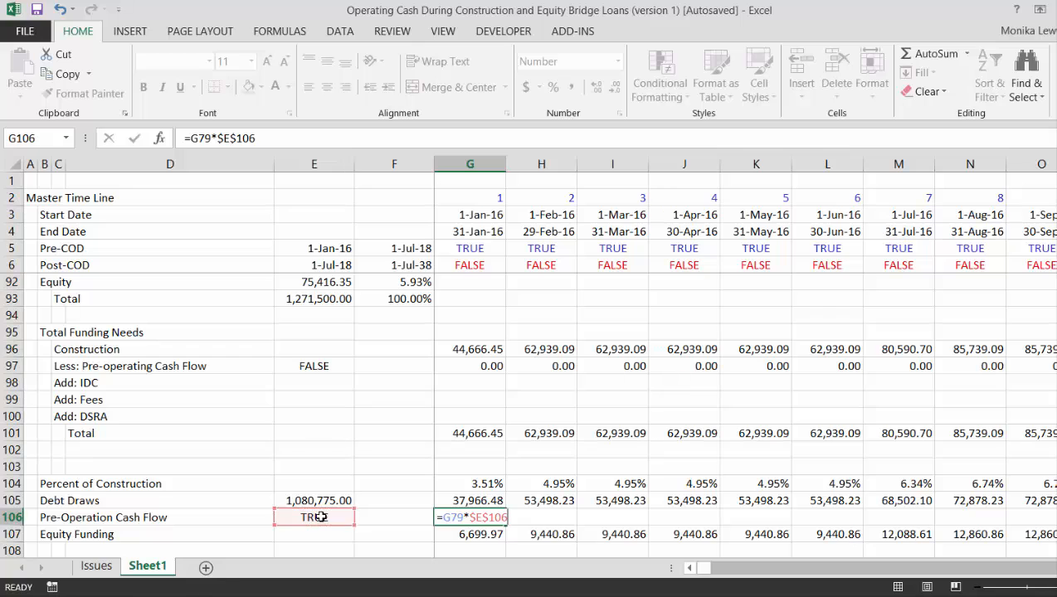
pyautogui.press('Return')
pyautogui.press('Up')
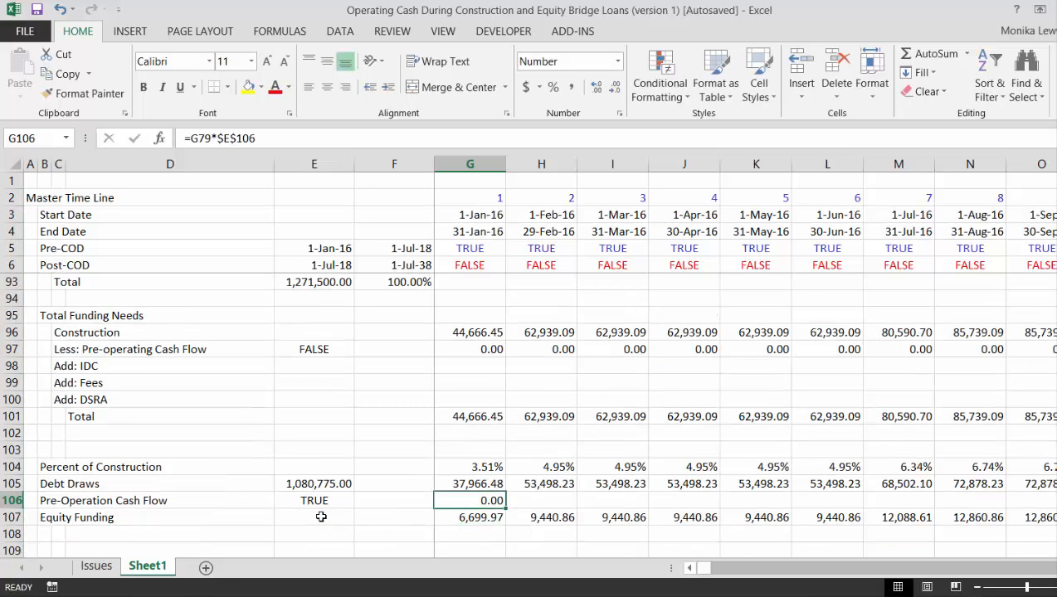
pyautogui.hotkey('ctrl', 'shift', 'Right')
pyautogui.hotkey('ctrl', 'r')
# Replace the first-period Equity Funding formula in G107 with =G101-G105-G106.
pyautogui.press('Down')
pyautogui.press('F2')
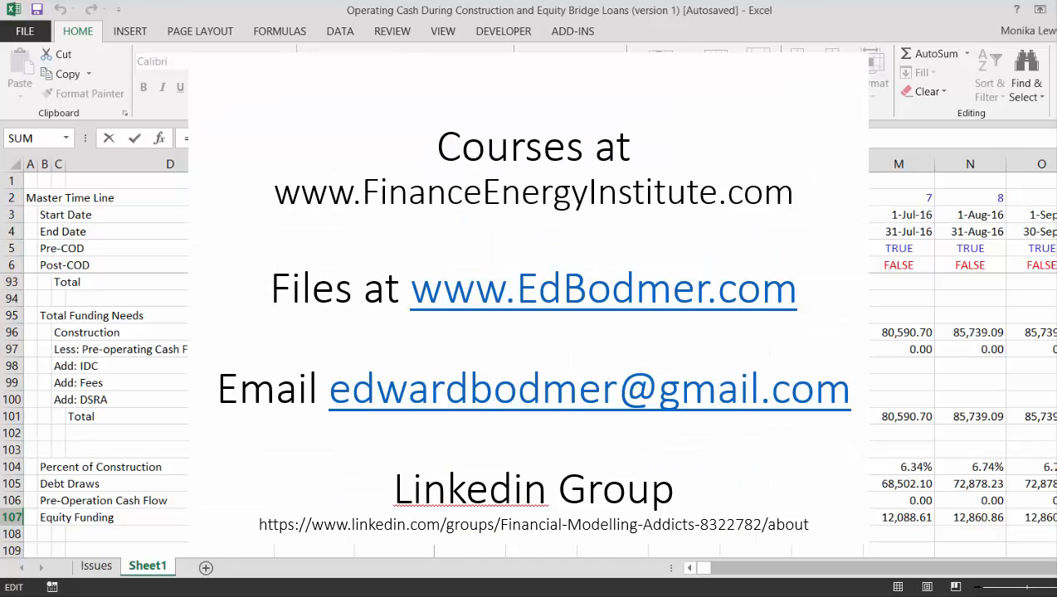
pyautogui.press('Escape')
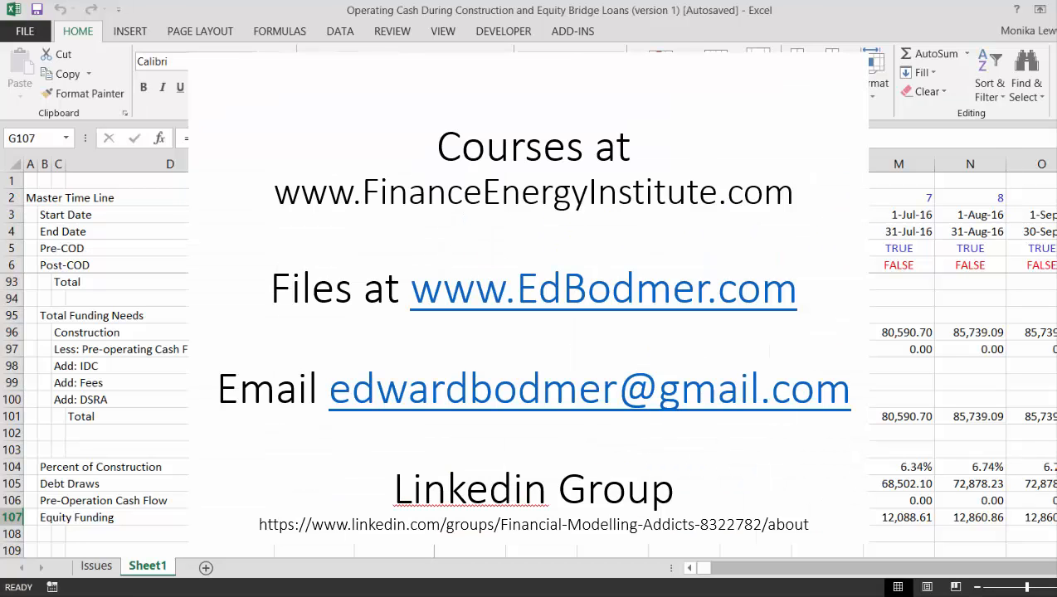
pyautogui.write('=')
pyautogui.press('Up')
pyautogui.press('Up')
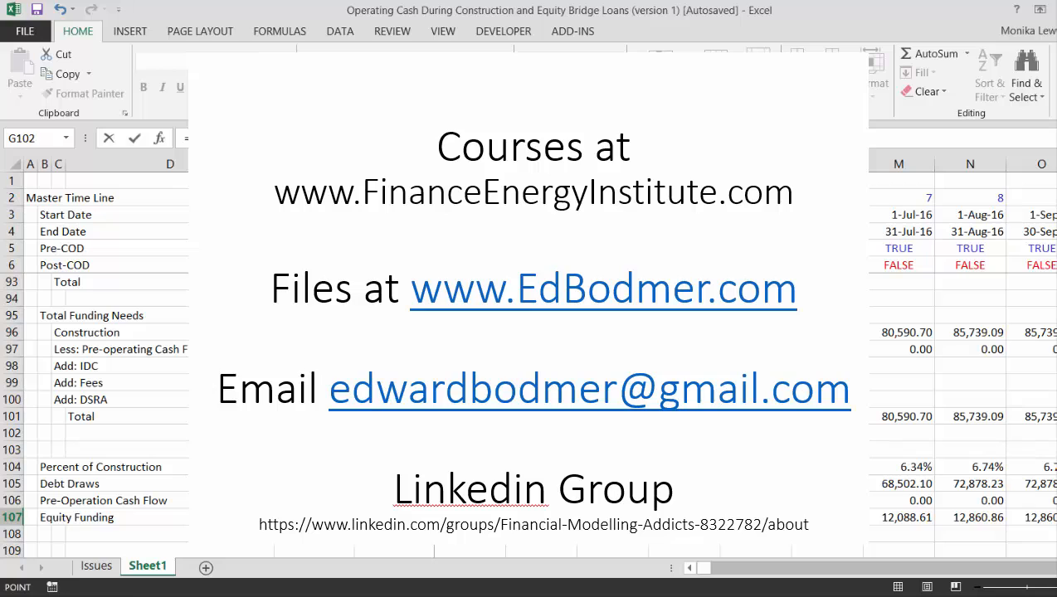
pyautogui.write('-')
pyautogui.press('Up')
pyautogui.press('Up')
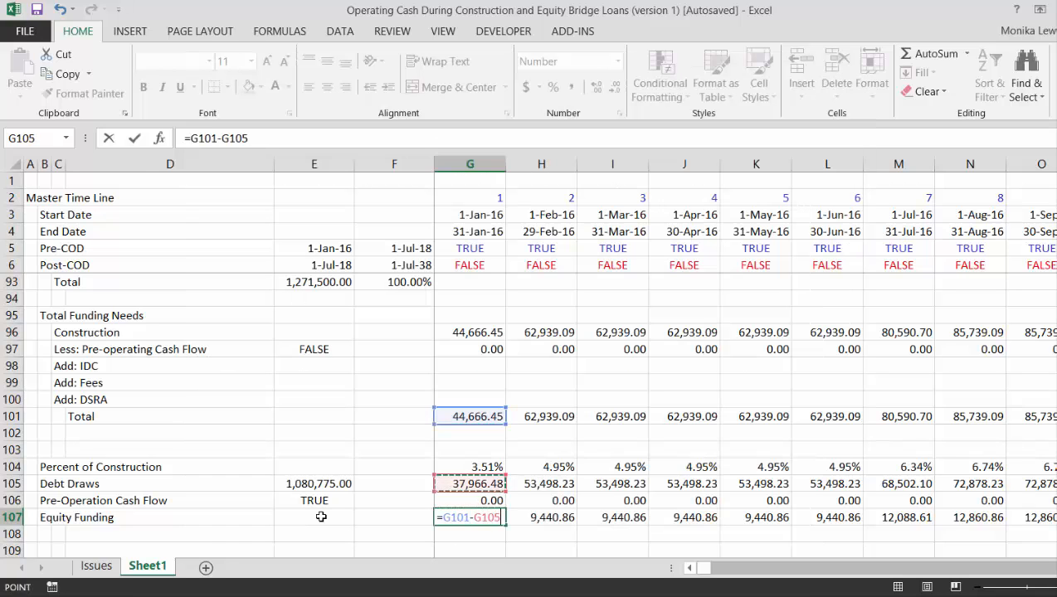
pyautogui.write('-')
pyautogui.press('Down')
pyautogui.hotkey('ctrl', 'Return')
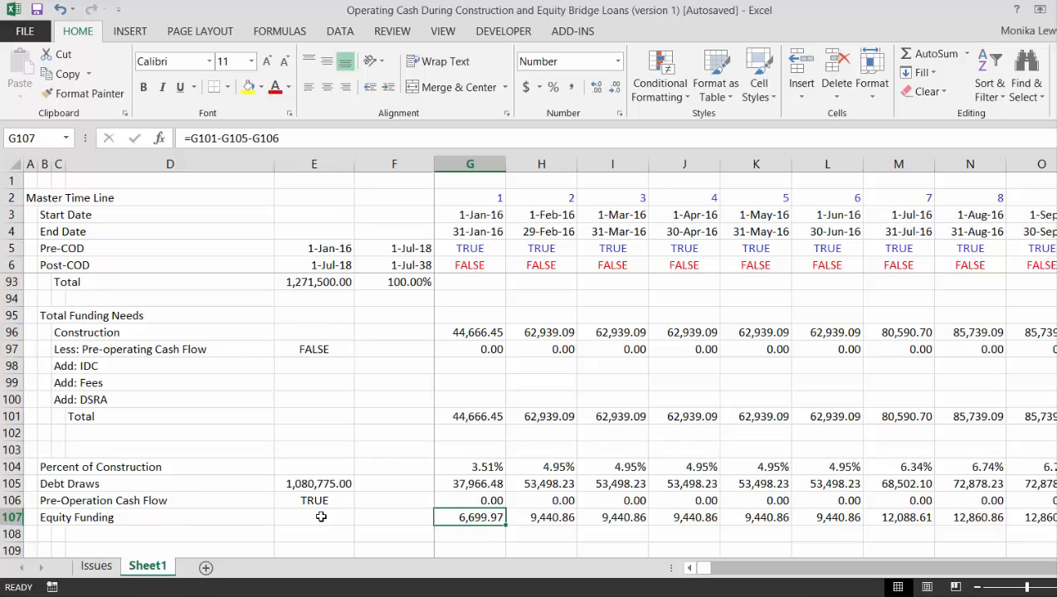
# Copy the first-period Equity Funding formula in G107 across the monthly columns.
pyautogui.hotkey('ctrl', 'shift', 'Right')
pyautogui.hotkey('ctrl', 'shift', 'Left')
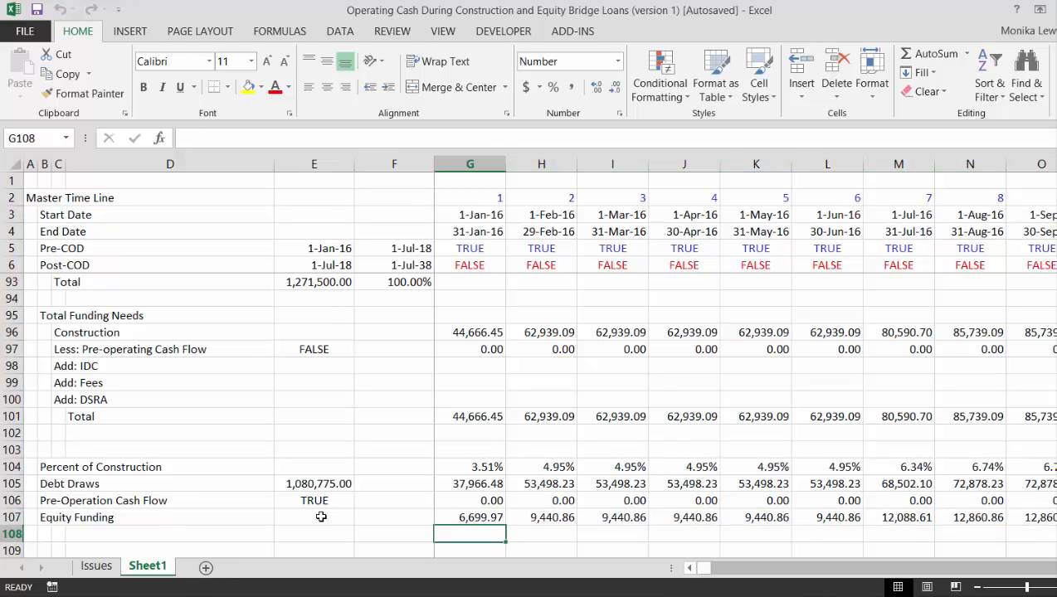
pyautogui.press('Up')
pyautogui.press('Down')
pyautogui.press('Left')
pyautogui.press('Right')
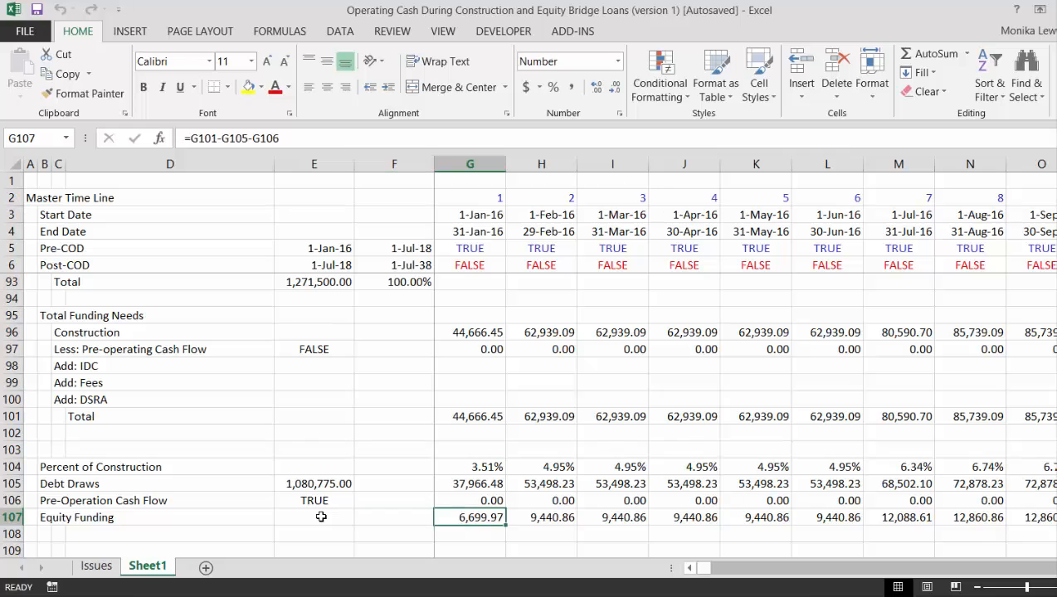
# Examine the monthly Debt Draws, Pre-Operation Cash Flow and Equity Funding rows from the first period to beyond the 1-Jul-18 COD.
pyautogui.press('Down')
pyautogui.press('Down')
pyautogui.press('Right')
pyautogui.press('Right')
pyautogui.press('Right')
pyautogui.press('Right')
pyautogui.press('Right')
pyautogui.press('Right')
pyautogui.press('Right')
pyautogui.press('Right')
pyautogui.press('Right')
pyautogui.press('Right')
pyautogui.press('Right')
pyautogui.press('Right')
pyautogui.press('Right')
pyautogui.press('Right')
pyautogui.press('Right')
pyautogui.press('Right')
pyautogui.press('Right')
pyautogui.press('Right')
pyautogui.press('Right')
pyautogui.press('Right')
pyautogui.press('Right')
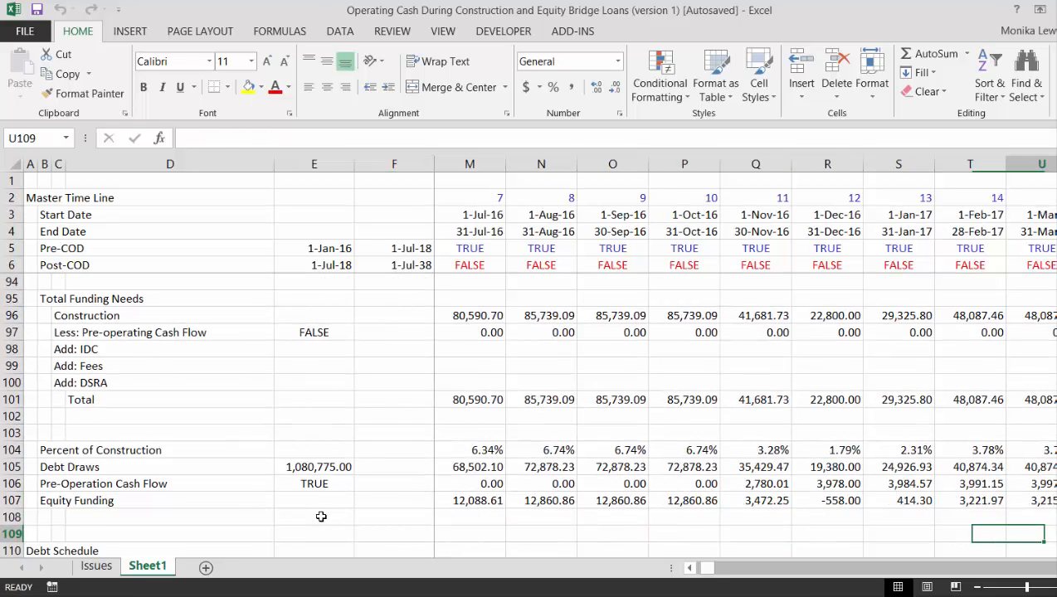
pyautogui.press('Right')
pyautogui.press('Right')
pyautogui.press('Right')
pyautogui.press('Right')
pyautogui.press('Right')
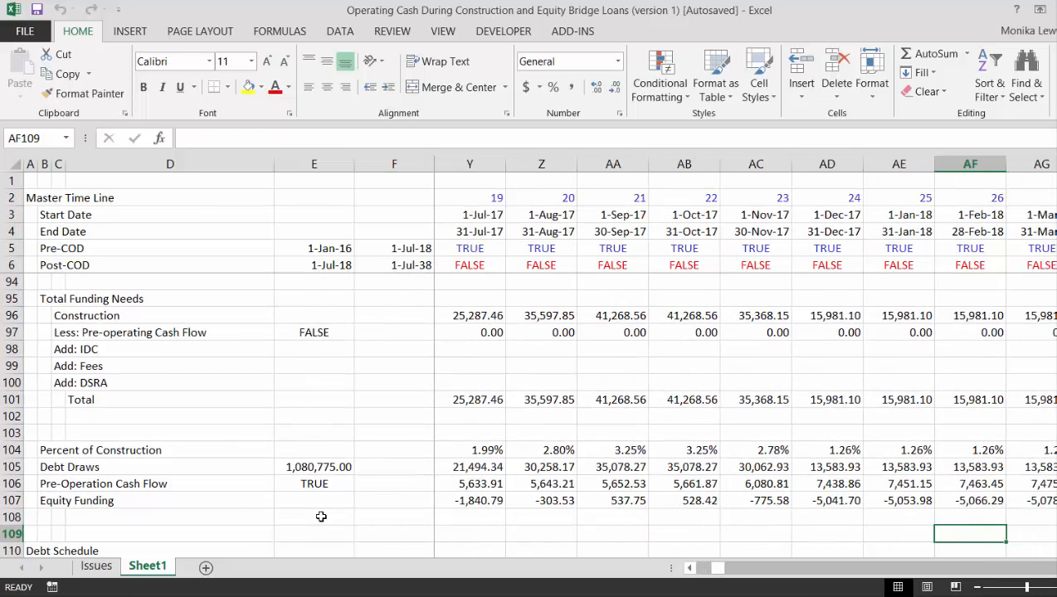
pyautogui.press('Right')
pyautogui.press('Right')
pyautogui.press('Right')
pyautogui.press('Right')
pyautogui.press('Right')
pyautogui.press('Right')
pyautogui.press('Right')
pyautogui.press('Right')
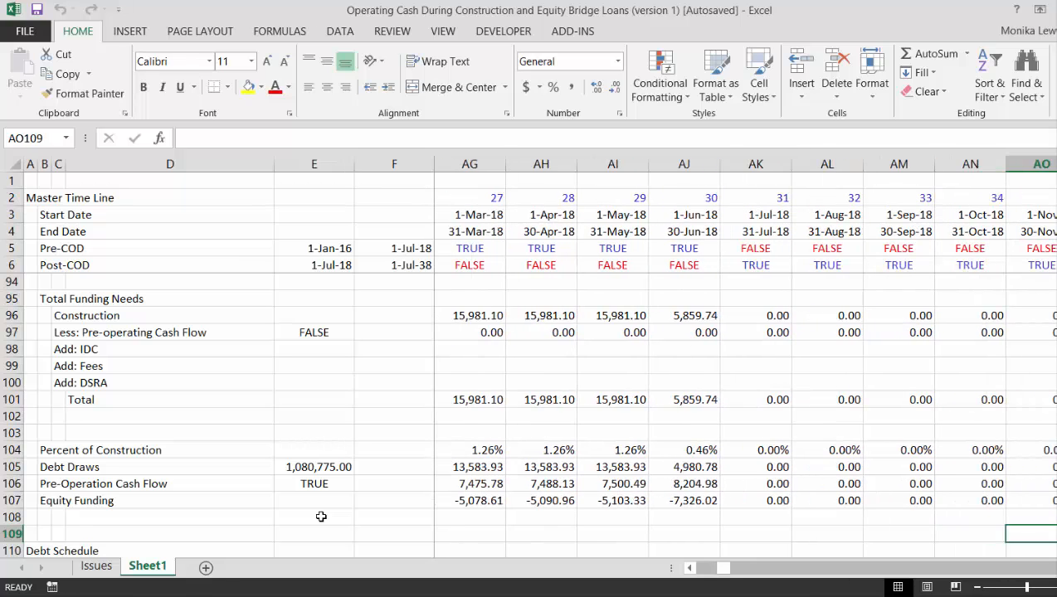
pyautogui.press('Left')
pyautogui.press('Left')
pyautogui.press('Left')
pyautogui.press('Left')
pyautogui.press('Left')
pyautogui.press('Left')
pyautogui.press('Left')
pyautogui.press('Left')
pyautogui.press('Left')
pyautogui.press('Left')
pyautogui.press('Left')
pyautogui.press('Left')
pyautogui.press('Left')
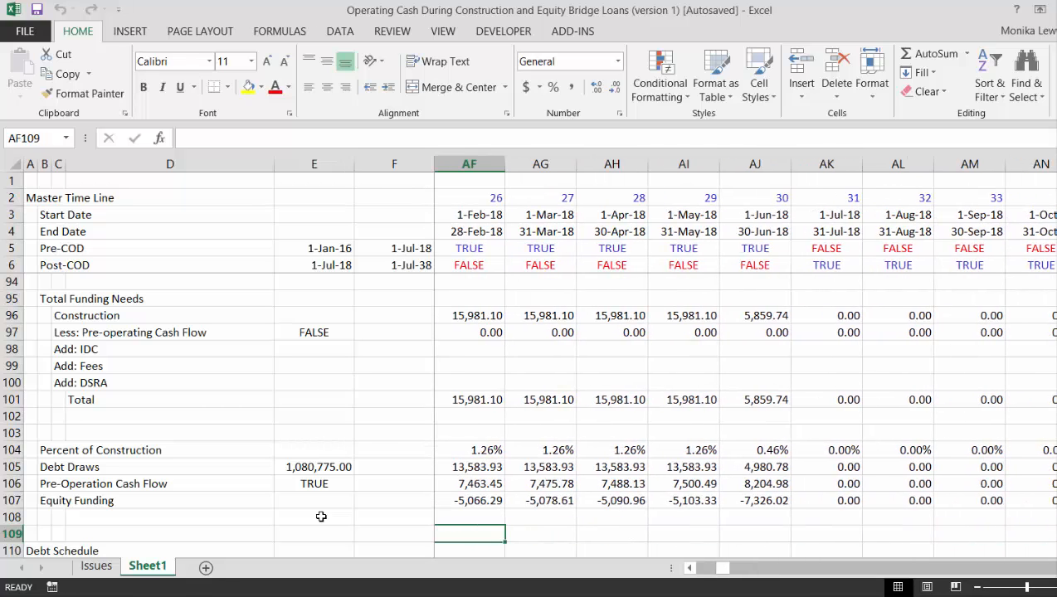
pyautogui.press('Left')
pyautogui.press('Left')
pyautogui.press('Left')
pyautogui.press('Left')
pyautogui.press('Left')
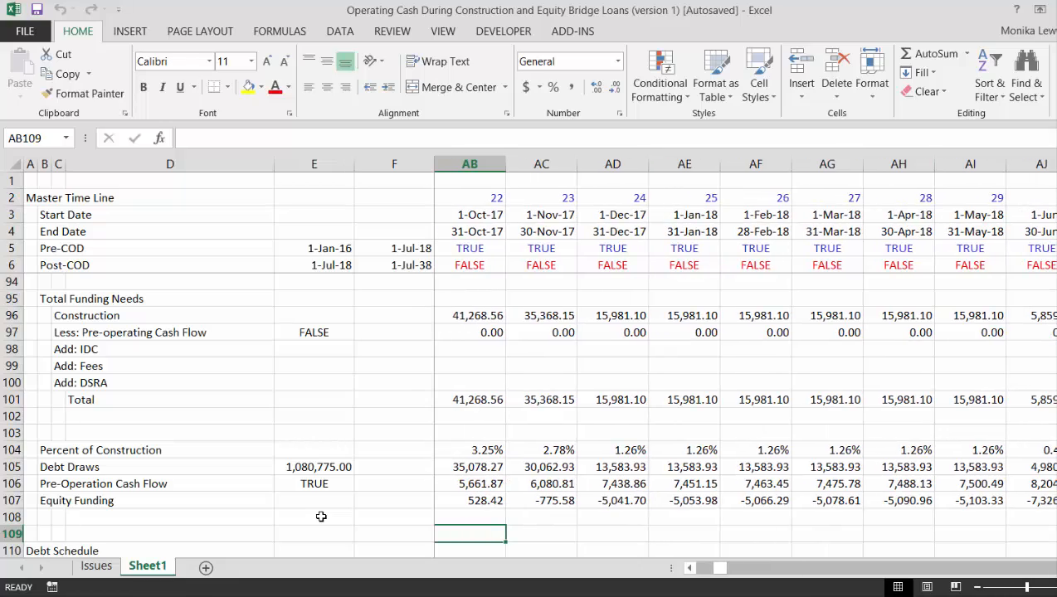
pyautogui.press('Left')
pyautogui.press('Left')
pyautogui.press('Left')
pyautogui.press('Left')
pyautogui.press('Left')
pyautogui.press('Left')
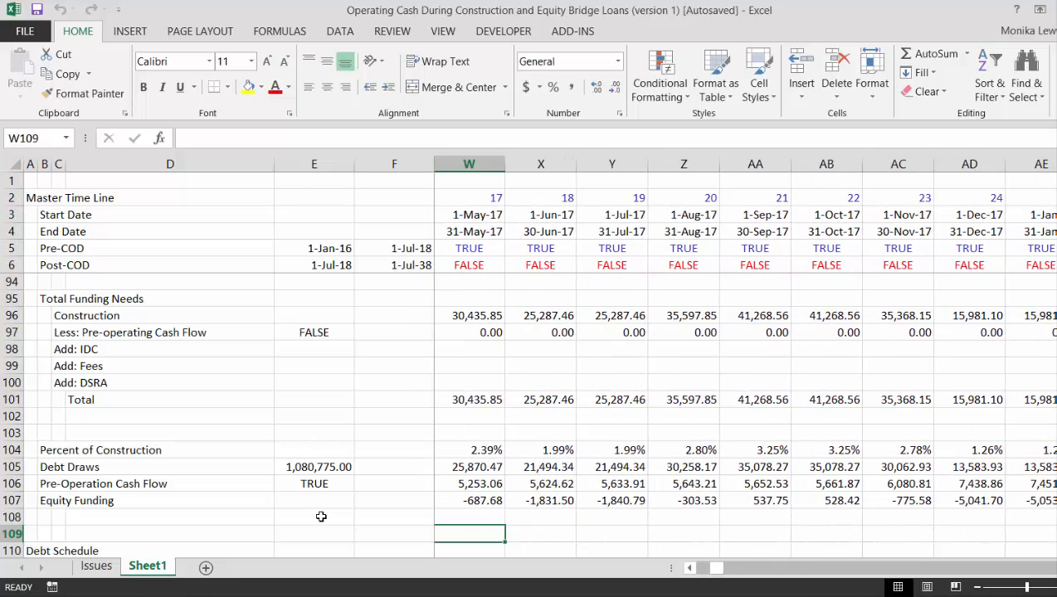
pyautogui.press('Left')
pyautogui.press('Left')
pyautogui.press('Left')
pyautogui.press('Left')
pyautogui.press('Left')
pyautogui.press('Left')
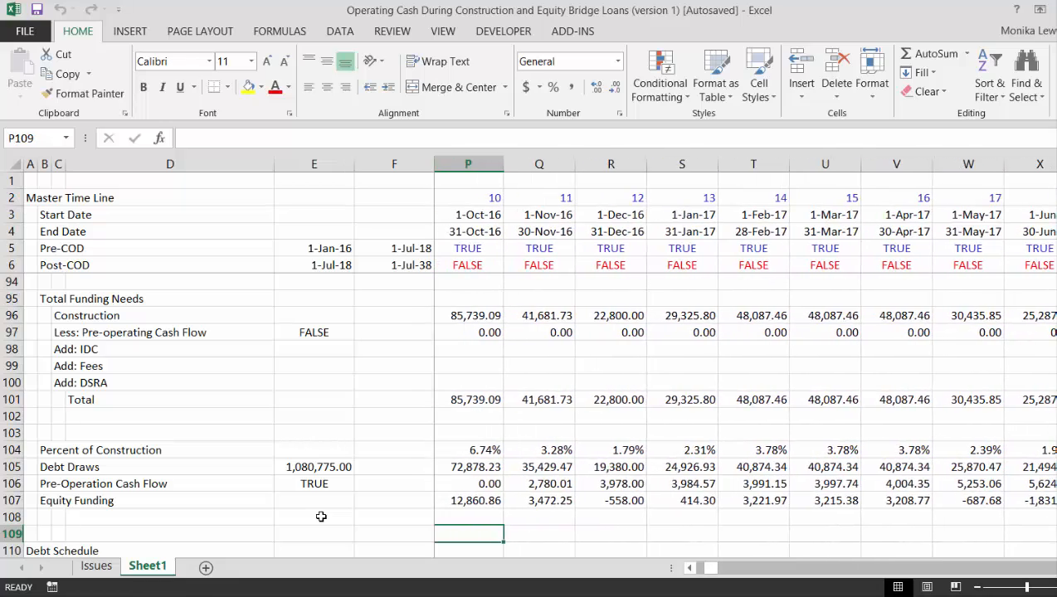
pyautogui.press('Left')
pyautogui.press('Left')
pyautogui.press('Left')
pyautogui.press('Left')
pyautogui.press('Left')
pyautogui.press('Left')
pyautogui.press('Left')
pyautogui.press('Left')
pyautogui.press('Left')
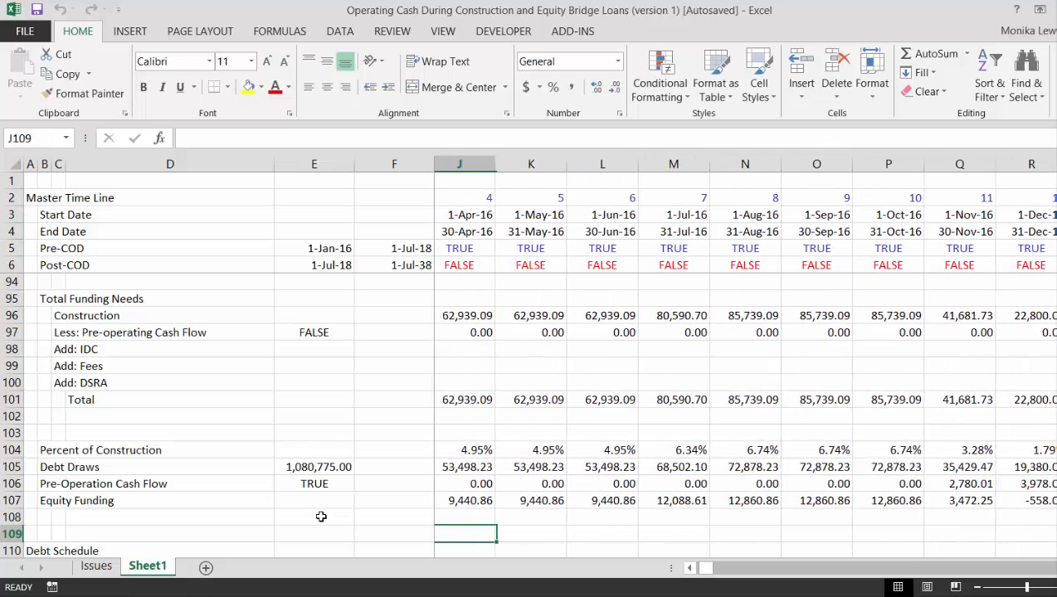
pyautogui.press('Right')
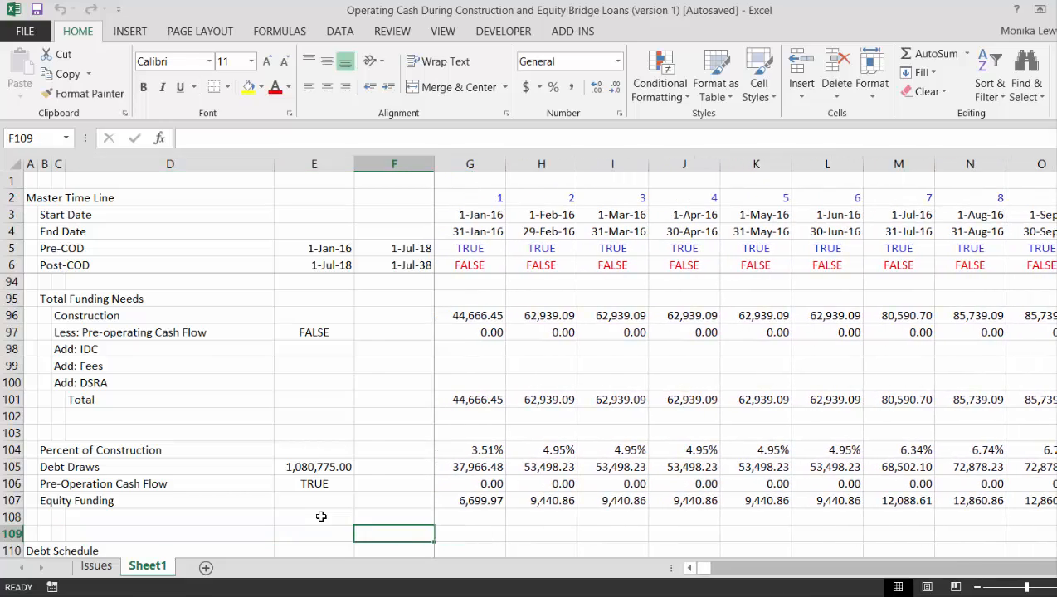
# Review the Debt Schedule and the Cash Waterfall section below the funding rows.
pyautogui.press('Down')
pyautogui.press('Down')
pyautogui.press('Down')
pyautogui.press('Down')
pyautogui.press('Down')
pyautogui.press('Down')
pyautogui.press('Down')
pyautogui.press('Down')
pyautogui.press('Down')
pyautogui.press('Down')
pyautogui.press('Down')
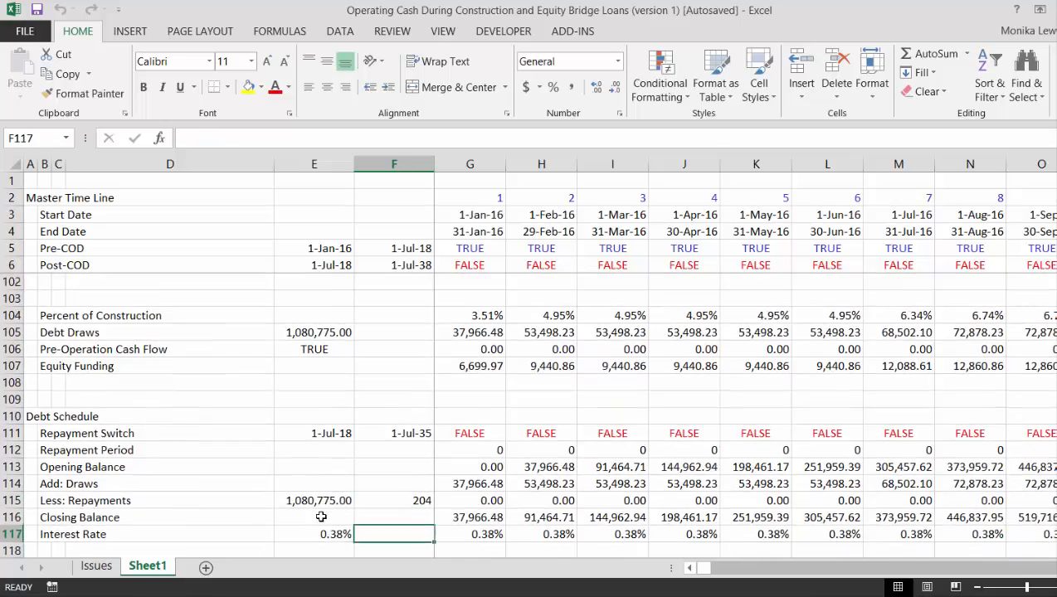
pyautogui.press('Down')
pyautogui.press('Down')
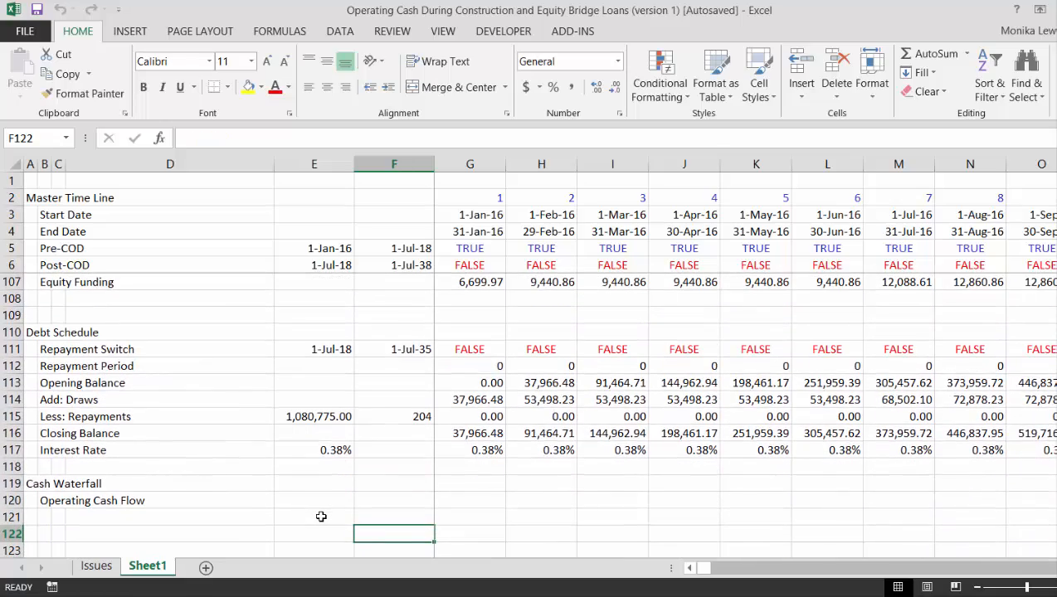
# Set the Senior Loan Debt Percent in E31 to 80%.
pyautogui.press('Up')
pyautogui.press('Up')
pyautogui.press('Up')
pyautogui.press('Up')
pyautogui.press('Up')
pyautogui.press('Up')
pyautogui.press('Up')
pyautogui.press('Up')
pyautogui.press('Up')
pyautogui.press('Up')
pyautogui.press('Up')
pyautogui.press('Up')
pyautogui.press('Up')
pyautogui.press('Up')
pyautogui.press('Up')
pyautogui.press('Up')
pyautogui.press('Up')
pyautogui.press('Up')
pyautogui.press('Up')
pyautogui.press('Up')
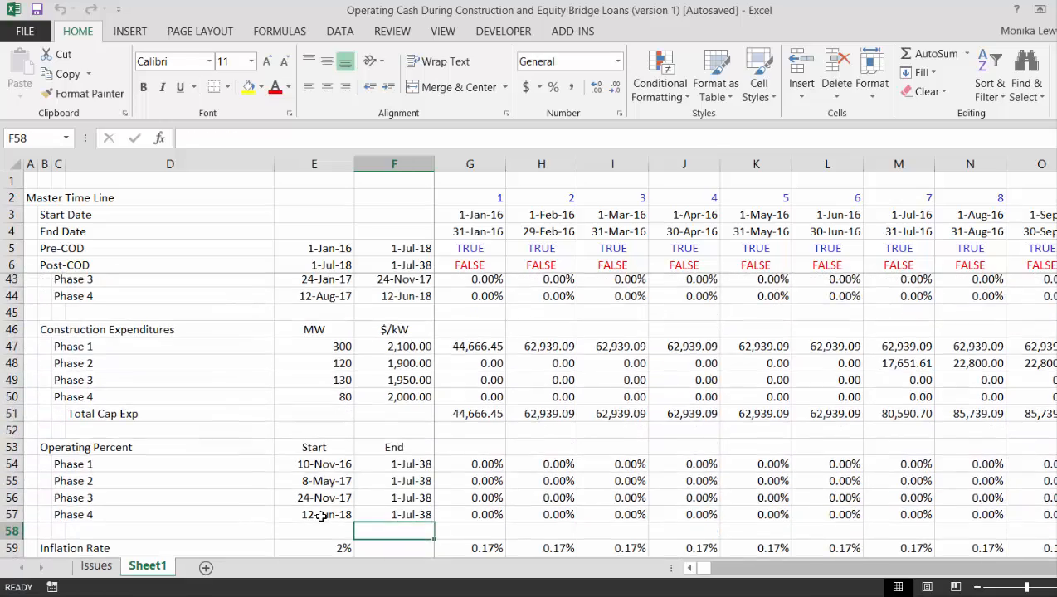
pyautogui.press('Up')
pyautogui.press('Up')
pyautogui.press('Up')
pyautogui.press('Up')
pyautogui.press('Up')
pyautogui.press('Up')
pyautogui.press('Up')
pyautogui.press('Up')
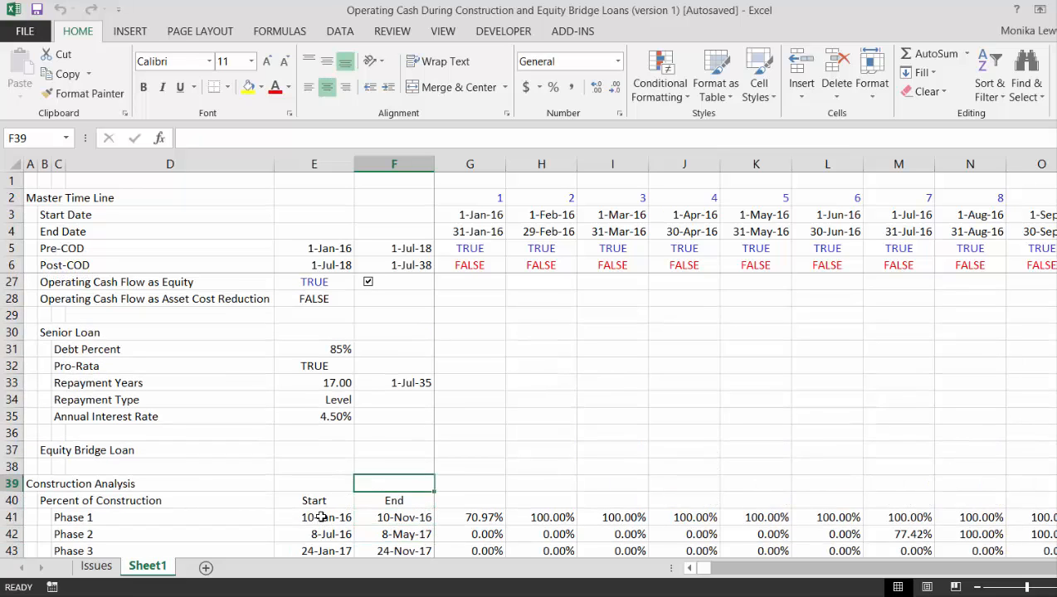
pyautogui.press('Up')
pyautogui.press('Up')
pyautogui.press('Up')
pyautogui.press('Up')
pyautogui.press('Up')
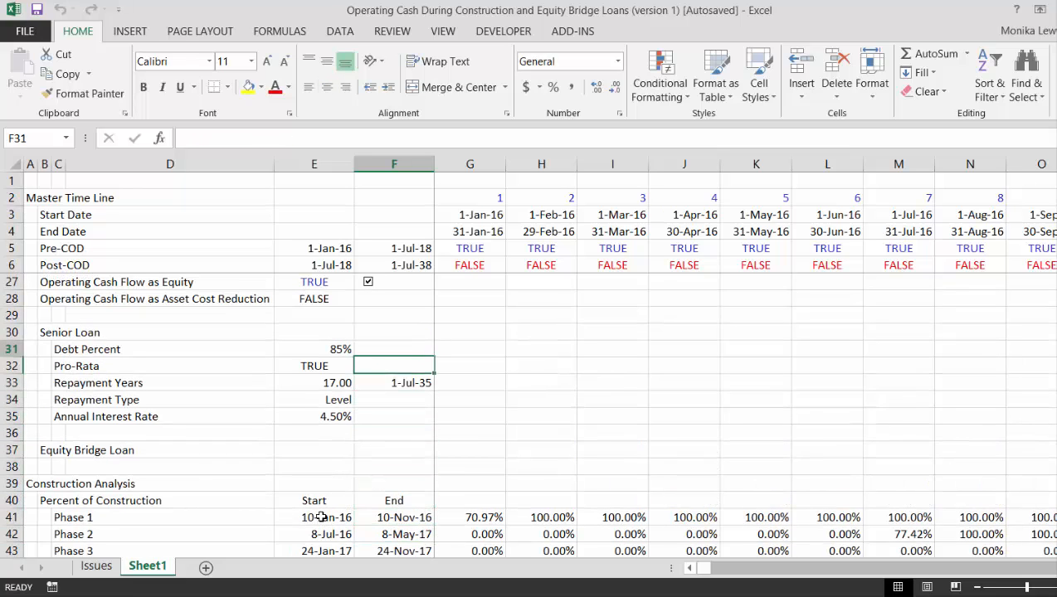
pyautogui.press('Left')
pyautogui.write('80')
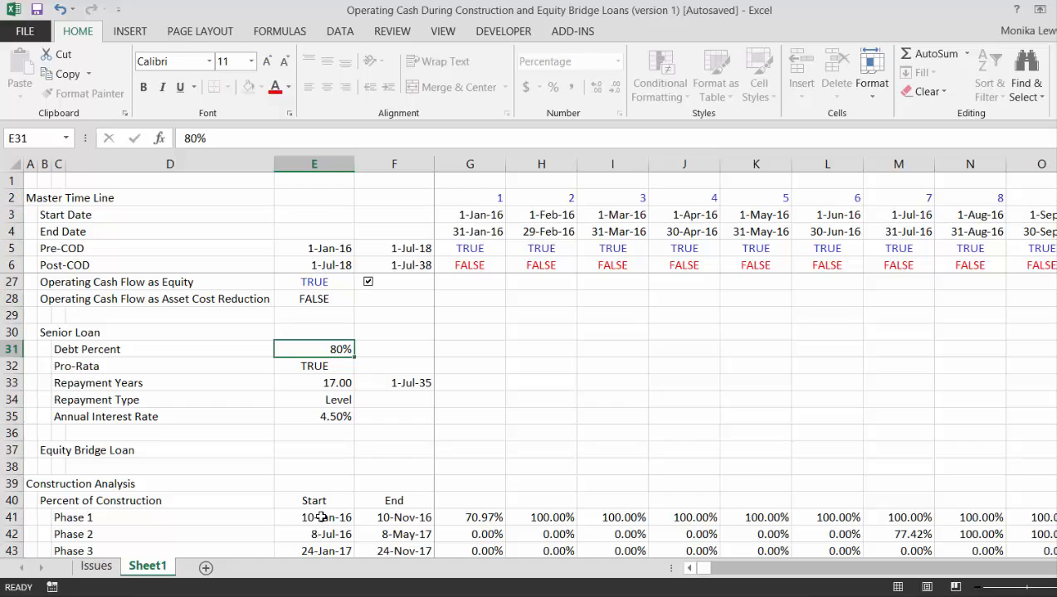
pyautogui.press('Down')
# Link the first-period Operating Cash Flow in G120 of the Cash Waterfall to the commercial cash flow rows above Sources and Uses.
pyautogui.press('pagedown')
pyautogui.press('pagedown')
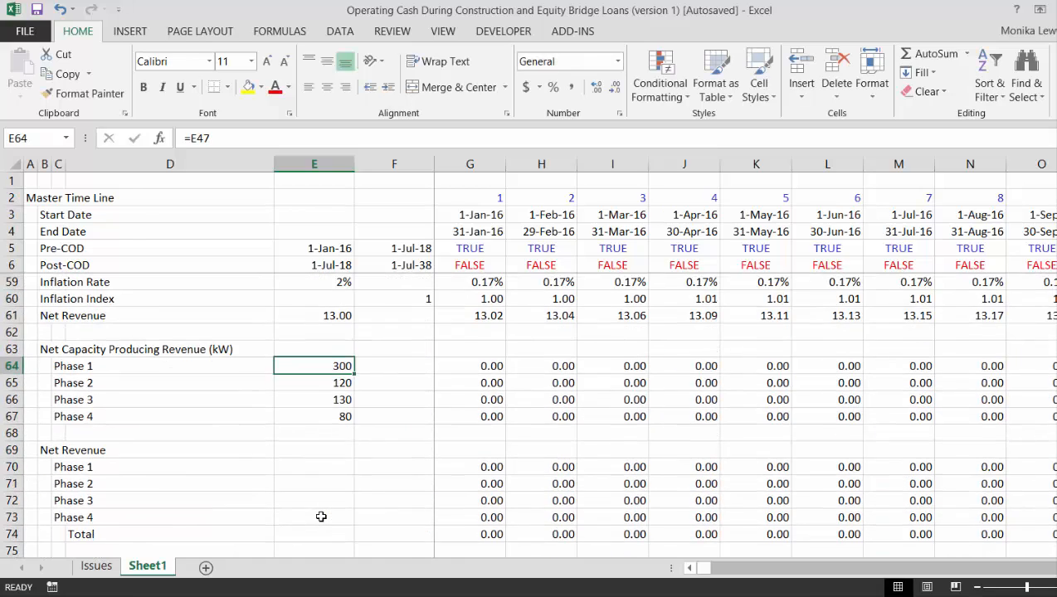
pyautogui.press('pagedown')
pyautogui.press('pagedown')
pyautogui.press('pagedown')
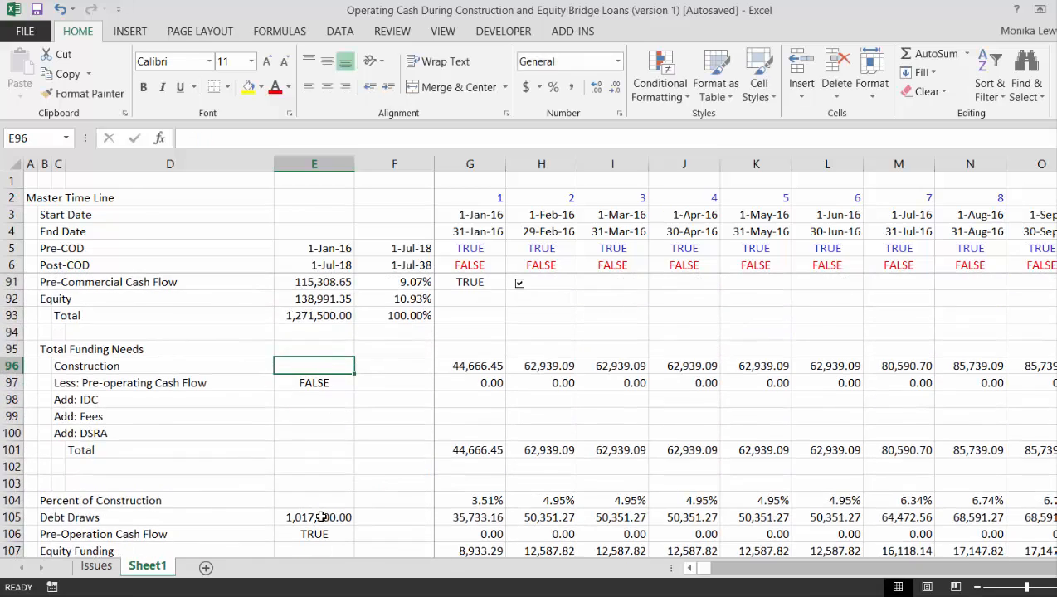
pyautogui.press('Down')
pyautogui.press('Down')
pyautogui.press('Down')
pyautogui.press('Down')
pyautogui.press('Down')
pyautogui.press('Down')
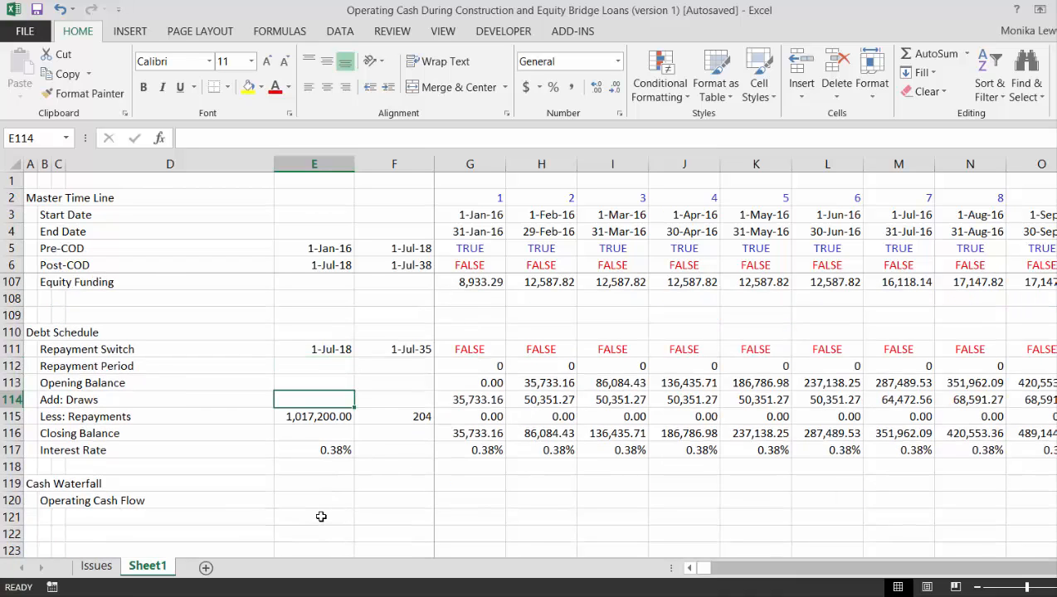
pyautogui.press('Down')
pyautogui.press('Down')
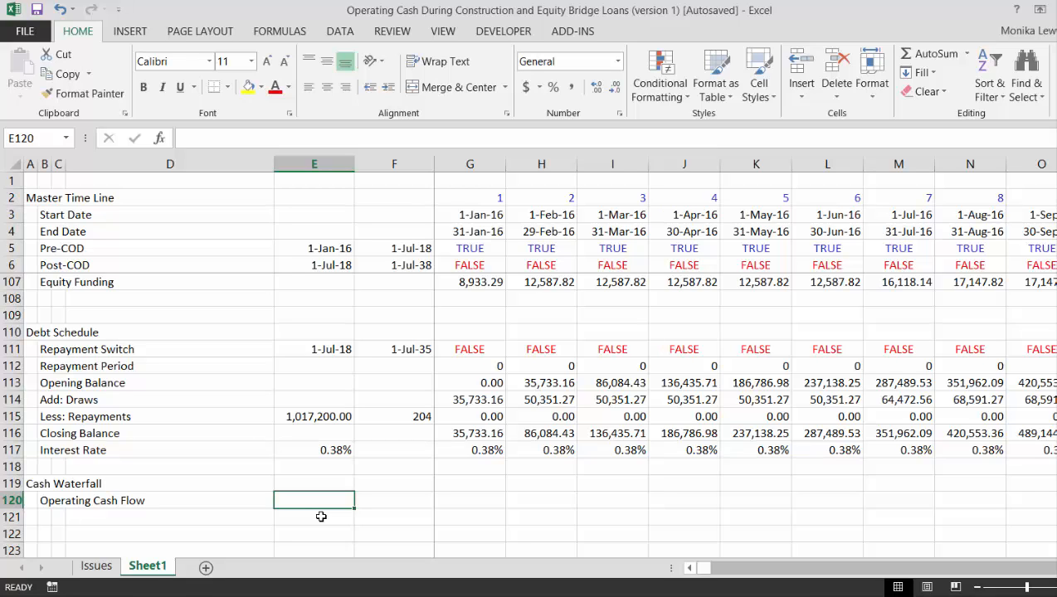
pyautogui.press('Right')
pyautogui.press('Right')
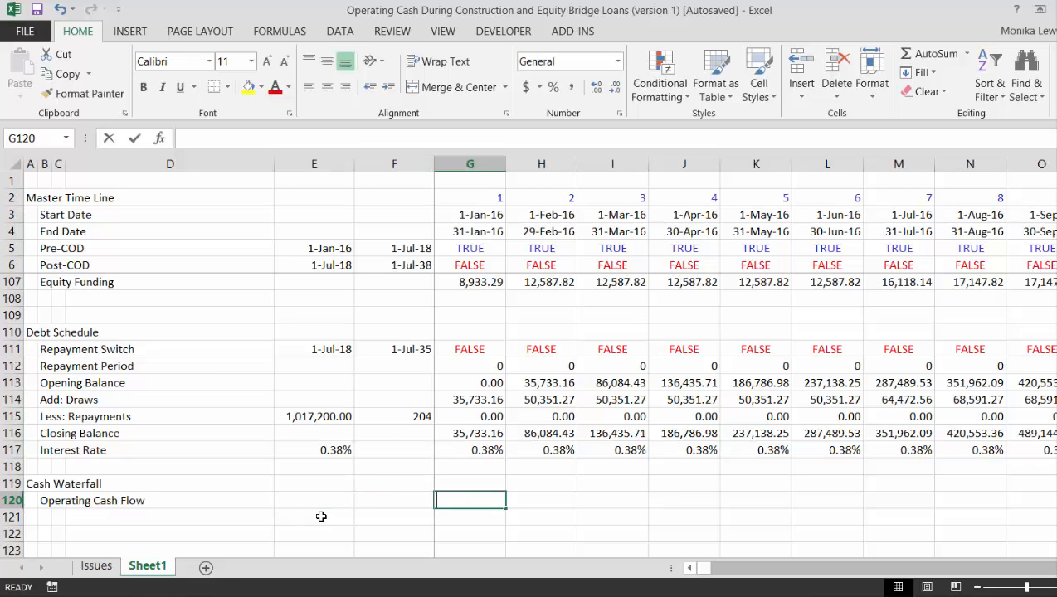
pyautogui.write('=')
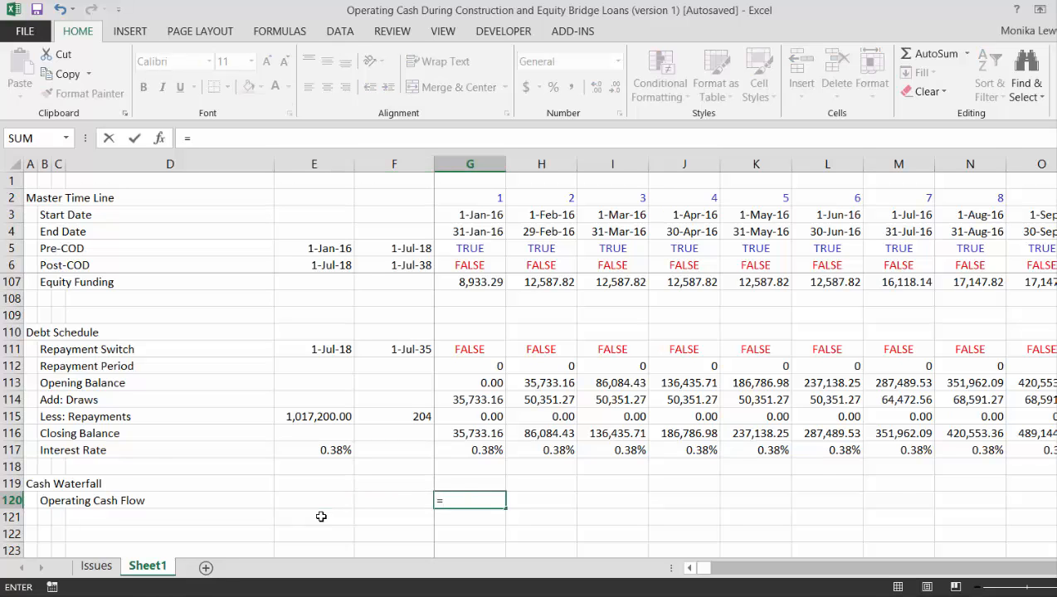
pyautogui.press('Up')
pyautogui.press('Up')
pyautogui.press('Up')
pyautogui.press('Up')
pyautogui.press('Up')
pyautogui.press('Up')
pyautogui.press('Up')
pyautogui.press('Up')
pyautogui.press('Up')
pyautogui.press('Up')
pyautogui.press('Up')
pyautogui.press('Up')
pyautogui.press('Up')
pyautogui.press('Up')
pyautogui.press('Up')
pyautogui.press('Up')
pyautogui.press('Up')
pyautogui.press('Up')
pyautogui.press('Up')
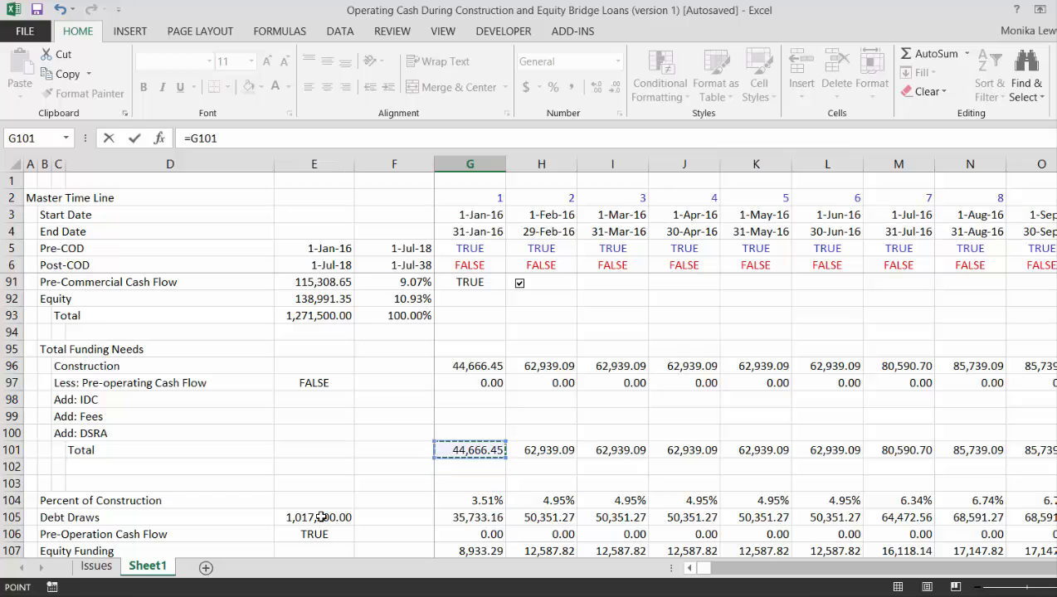
pyautogui.press('Up')
pyautogui.press('Up')
pyautogui.press('Up')
pyautogui.press('Up')
pyautogui.press('Up')
pyautogui.press('Up')
pyautogui.press('Up')
pyautogui.press('Up')
pyautogui.press('Up')
pyautogui.press('Up')
pyautogui.press('Up')
pyautogui.press('Up')
pyautogui.press('Up')
pyautogui.press('Up')
pyautogui.press('Up')
pyautogui.press('Up')
pyautogui.press('Up')
pyautogui.press('Up')
pyautogui.press('Up')
pyautogui.press('Up')
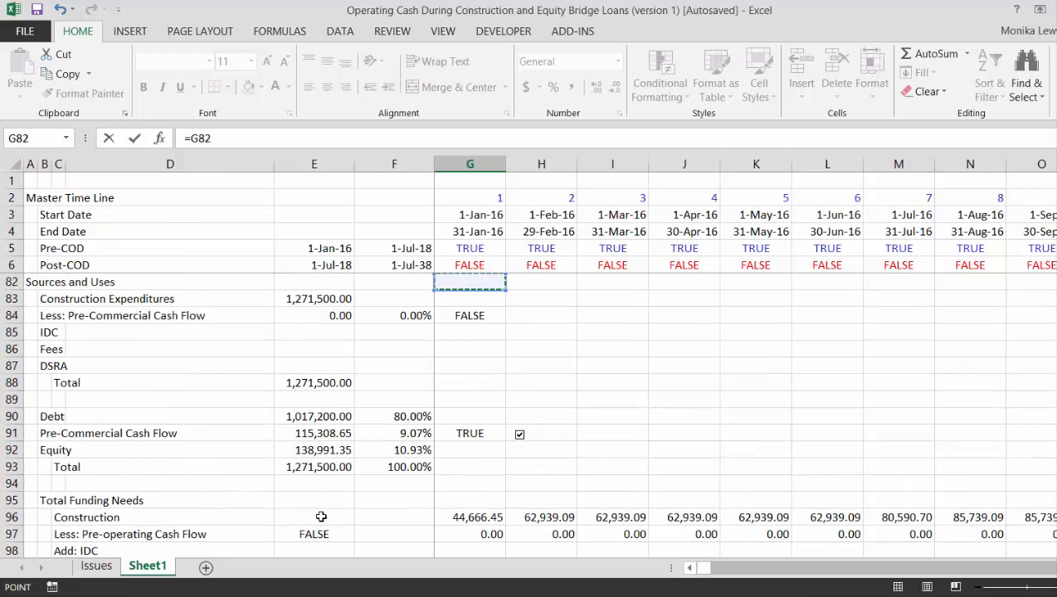
pyautogui.press('Up')
pyautogui.press('Up')
pyautogui.press('Up')
pyautogui.press('Up')
pyautogui.press('Up')
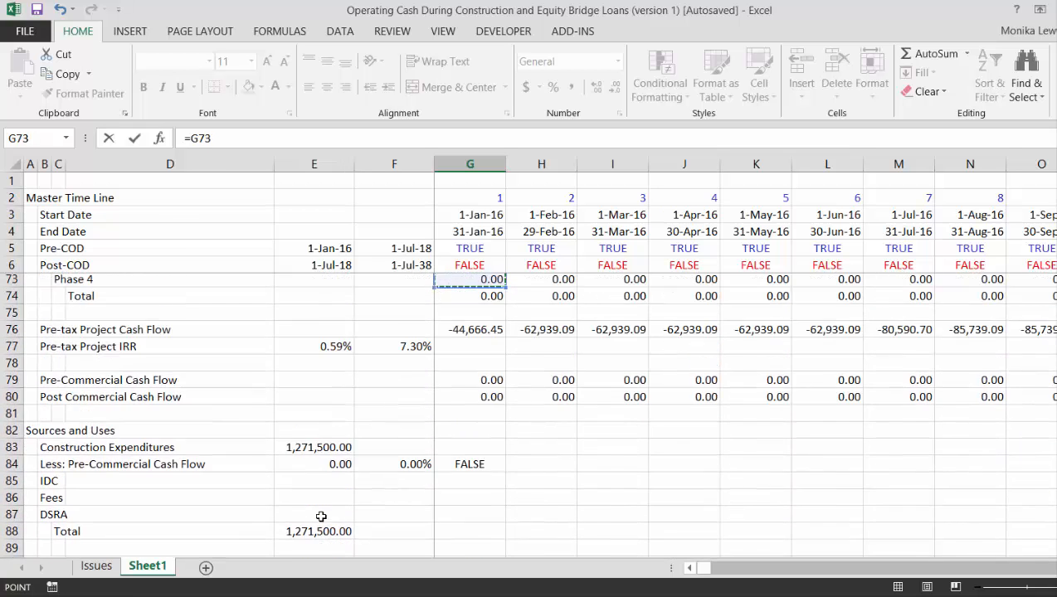
pyautogui.press('Down')
pyautogui.press('Down')
pyautogui.press('Down')
pyautogui.press('Down')
pyautogui.press('Down')
pyautogui.press('Down')
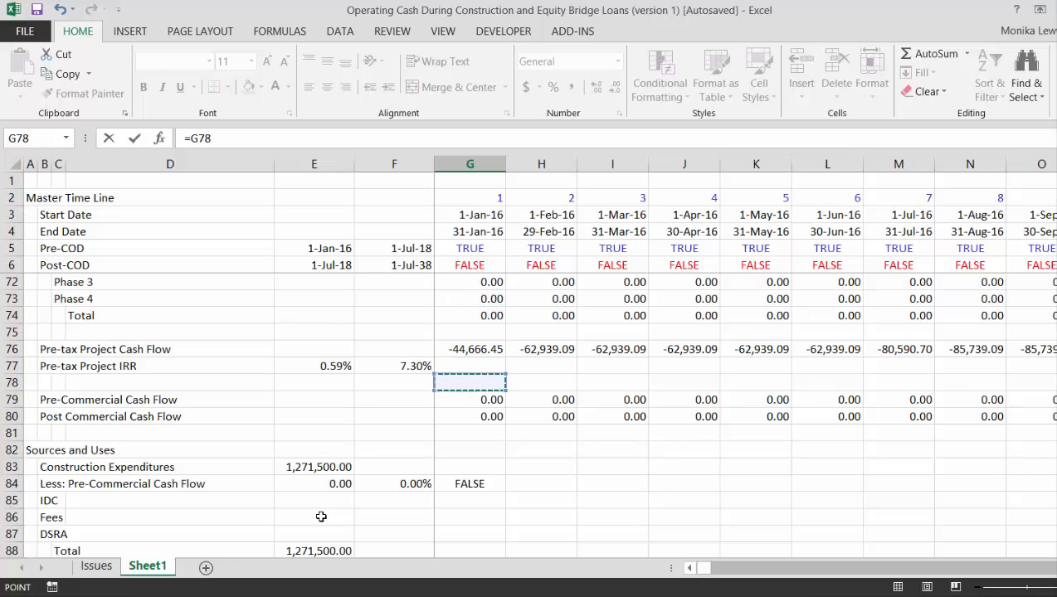
pyautogui.press('Down')
pyautogui.press('Return')
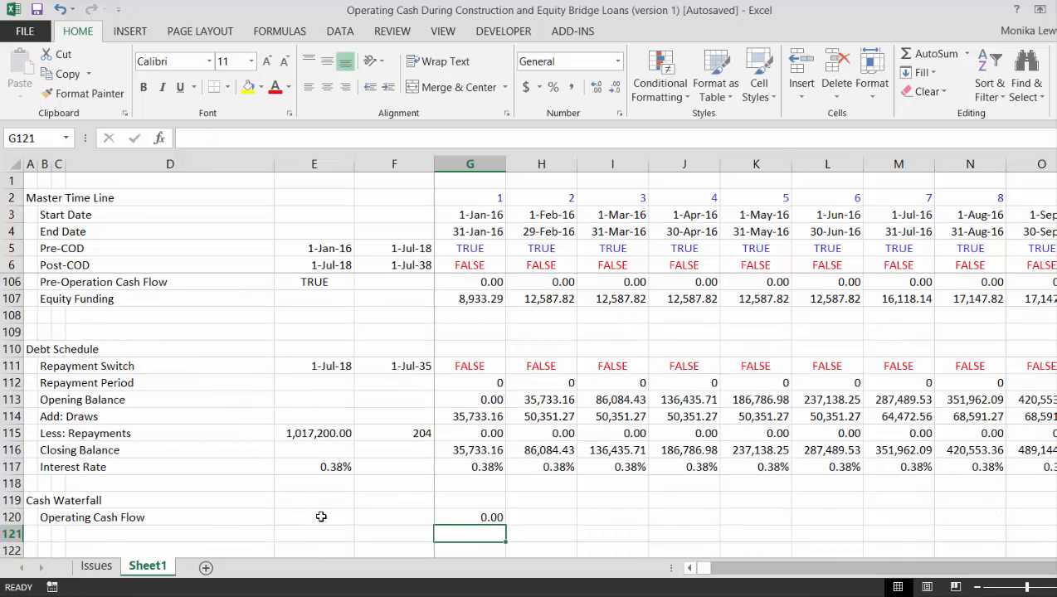
# Add the label "Less: Interest" in B121 under Operating Cash Flow.
pyautogui.press('Left')
pyautogui.press('Left')
pyautogui.press('Left')
pyautogui.press('Left')
pyautogui.press('Left')
pyautogui.press('Left')
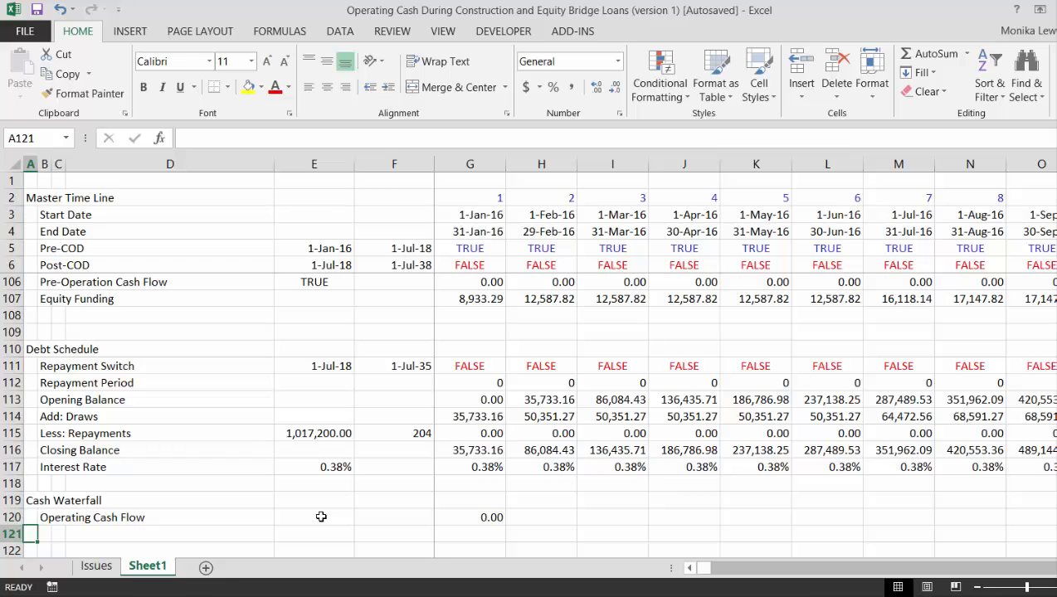
pyautogui.press('Right')
pyautogui.write('Le')
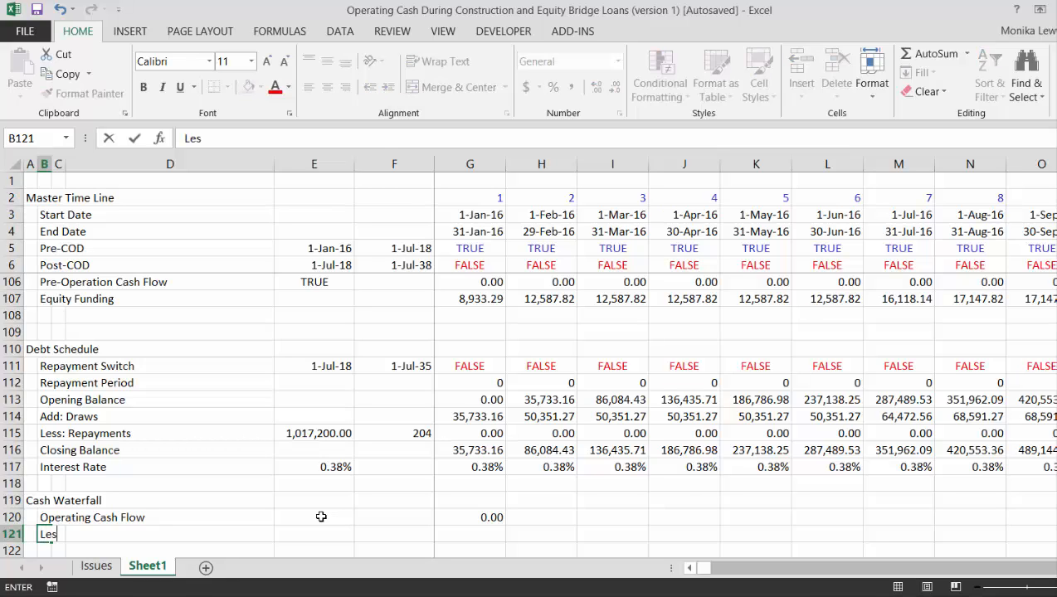
pyautogui.write('ss: U')
pyautogui.write('nterest')
pyautogui.press('Return')
# Add the Cash Waterfall labels "Less: Debt Repayment" in B122 and "Dividends" in B123.
pyautogui.write('Lee')
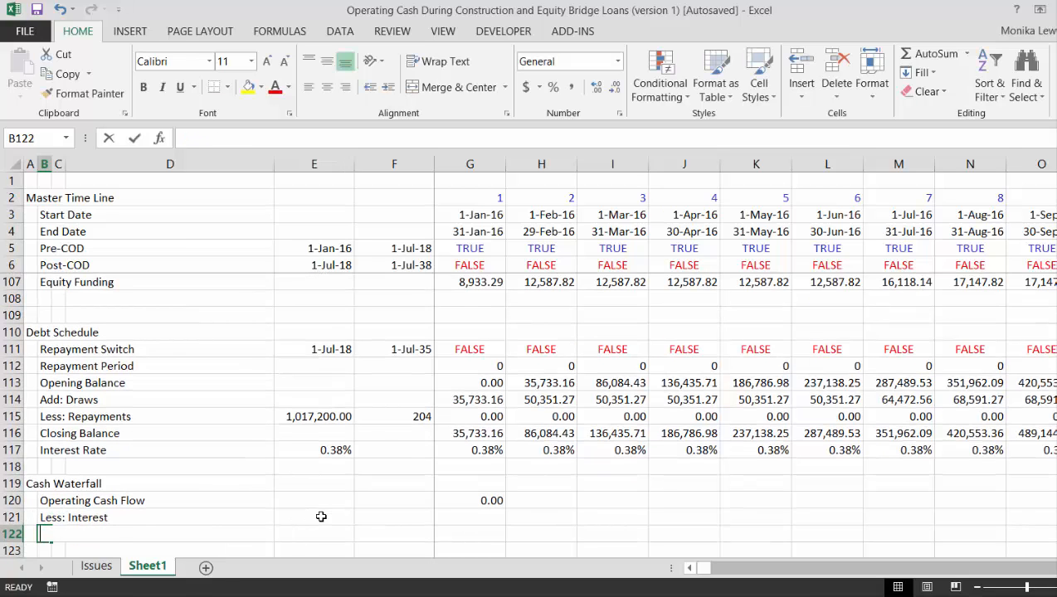
pyautogui.press('BackSpace')
pyautogui.write('ss')
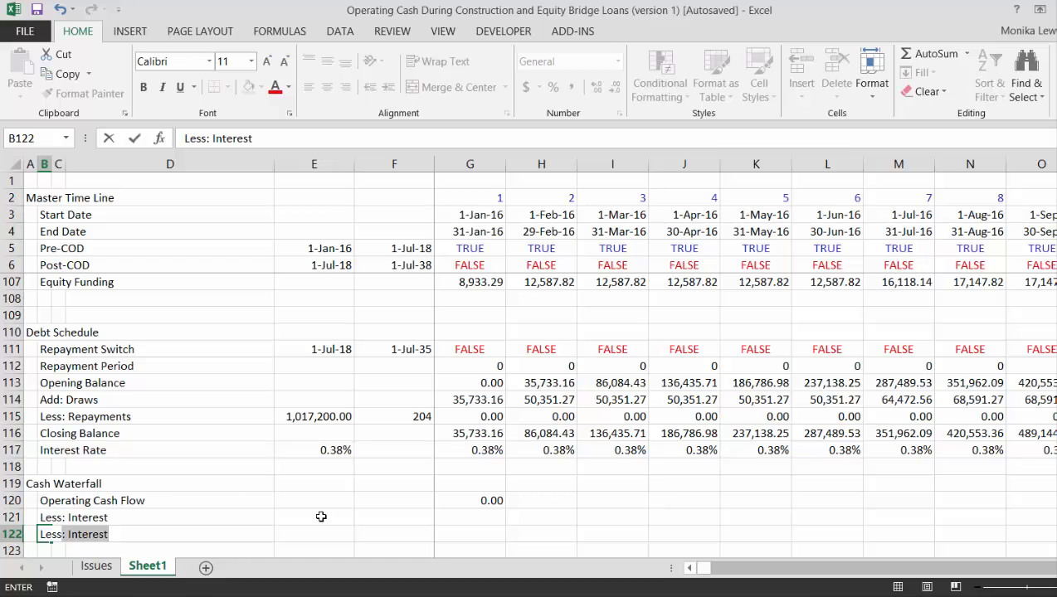
pyautogui.write(': Deb')
pyautogui.press('BackSpace')
pyautogui.press('BackSpace')
pyautogui.press('BackSpace')
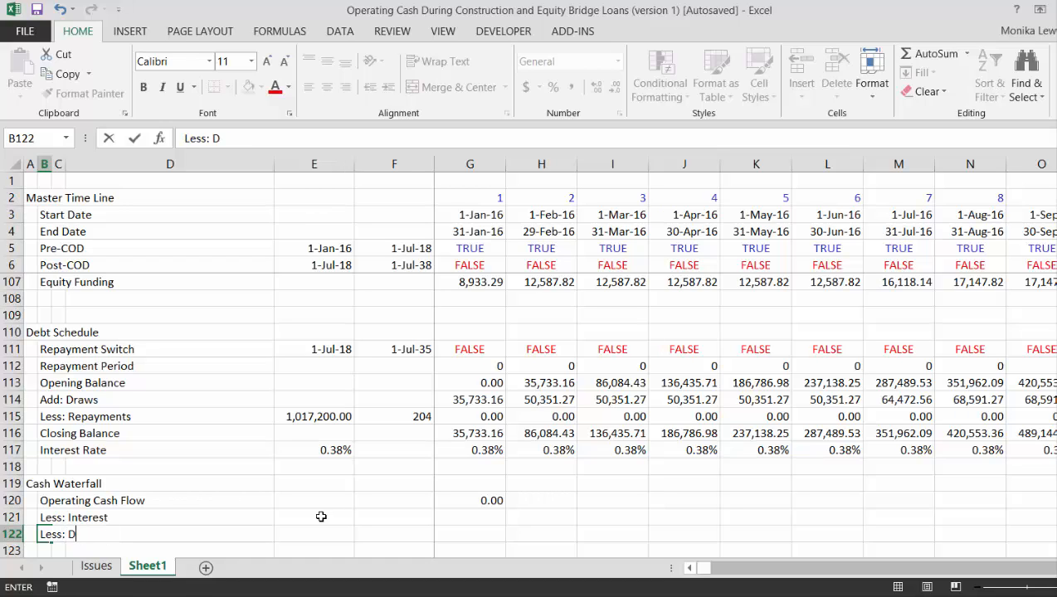
pyautogui.write('Debt P')
pyautogui.press('BackSpace')
pyautogui.write('Rep')
pyautogui.press('BackSpace')
pyautogui.press('BackSpace')
pyautogui.write('epayment')
pyautogui.press('BackSpace')
pyautogui.press('BackSpace')
pyautogui.write('m')
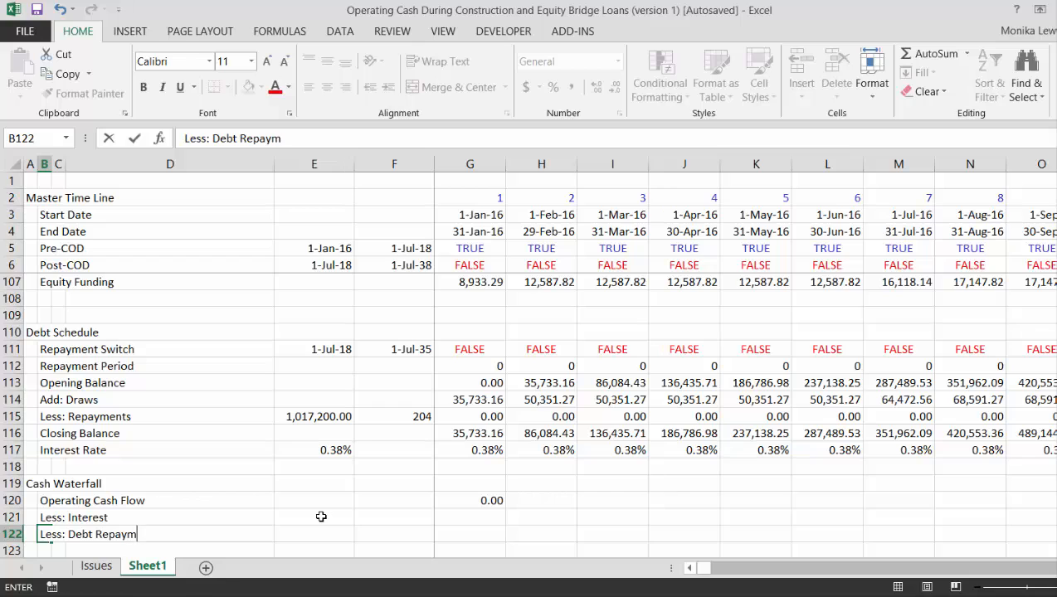
pyautogui.write('ent')
pyautogui.press('Return')
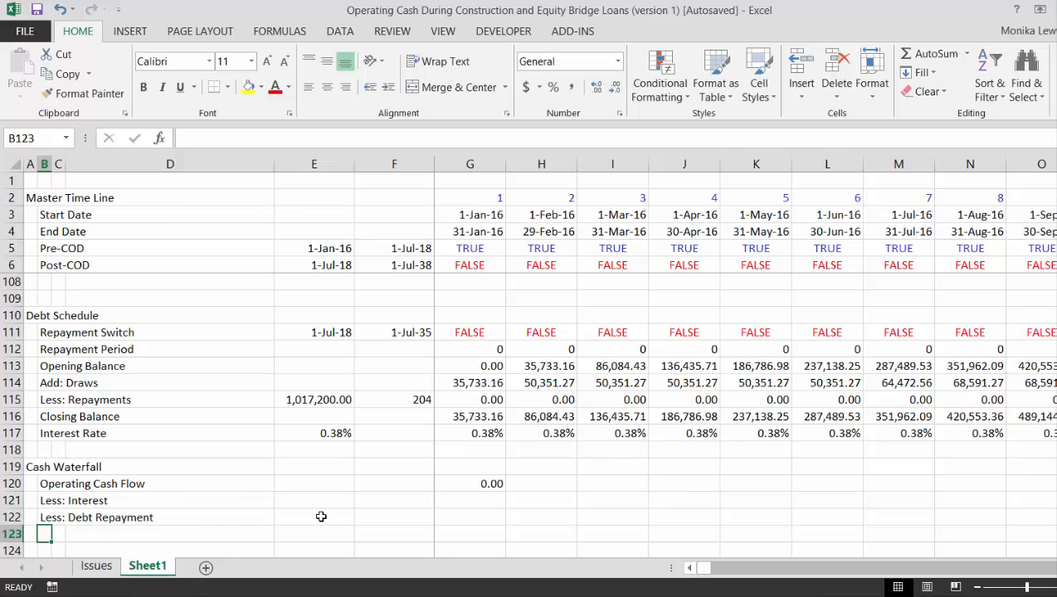
pyautogui.write('Dividends')
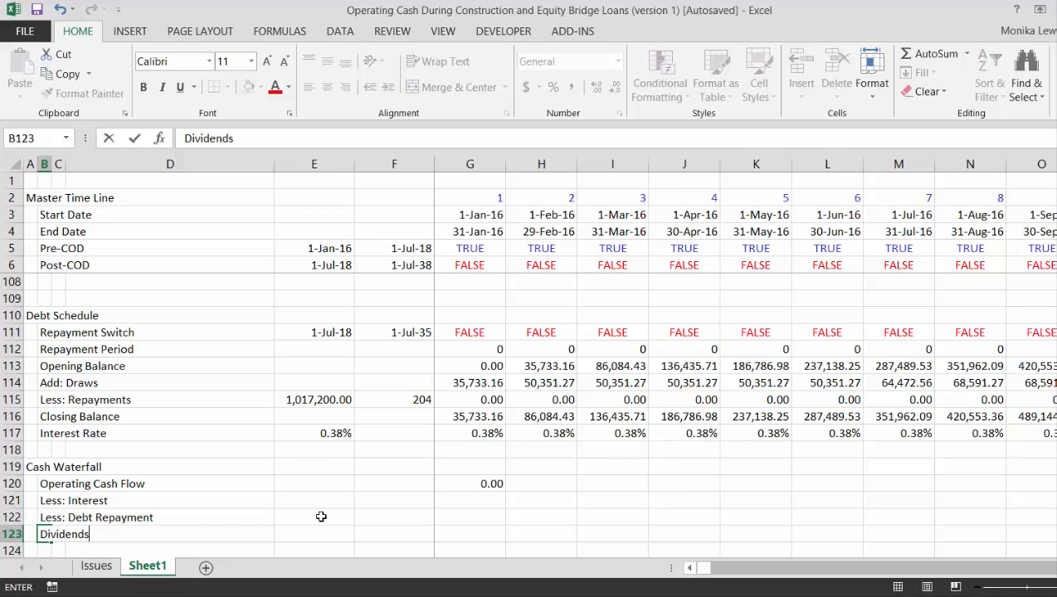
pyautogui.press('Return')
# Leave a blank row below Dividends and add the labels "Equity Cash Flow" in B125 and "Equity IRR" in B126.
pyautogui.press('Up')
pyautogui.press('Right')
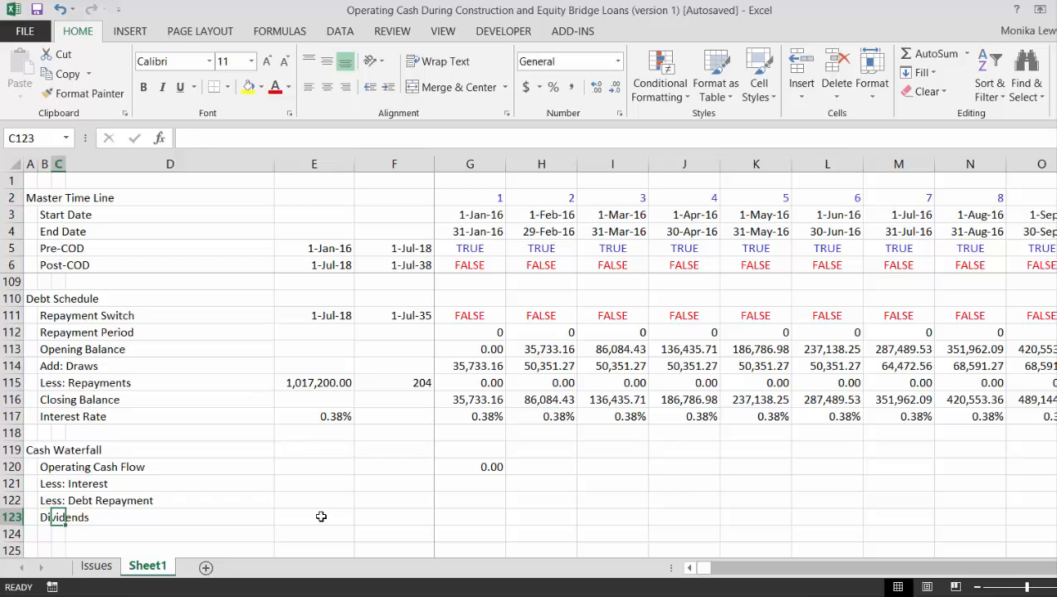
pyautogui.press('Down')
pyautogui.press('Down')
pyautogui.press('Left')
pyautogui.write('Eq')
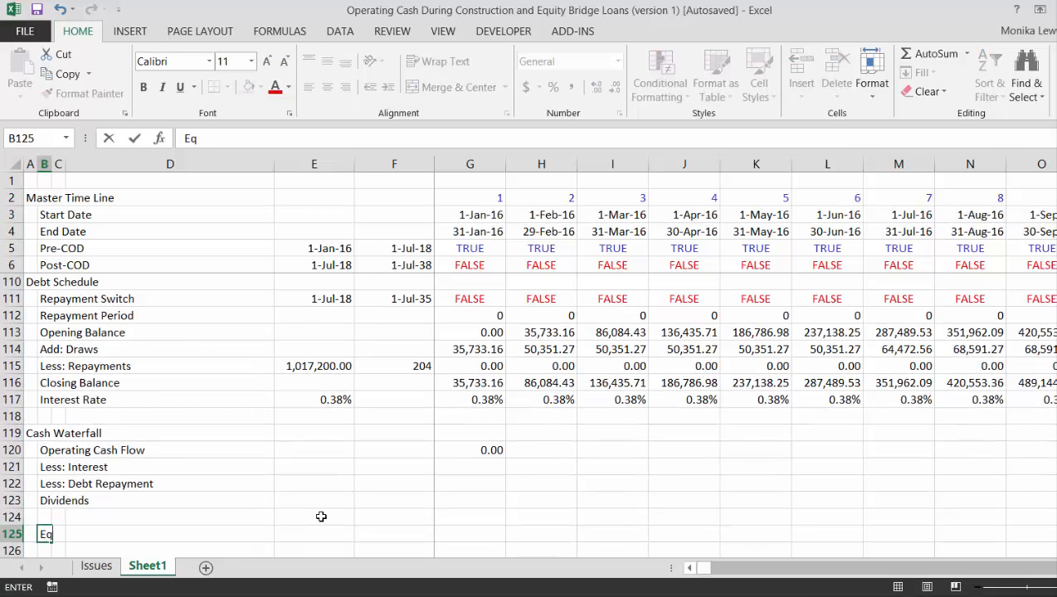
pyautogui.write('uity Cash Flow')
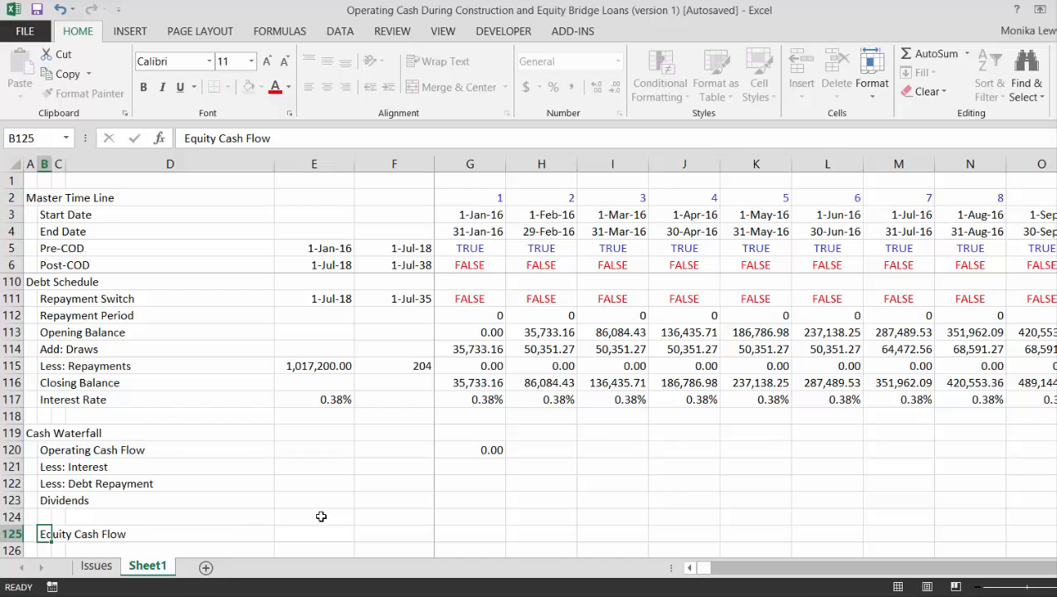
pyautogui.press('Return')
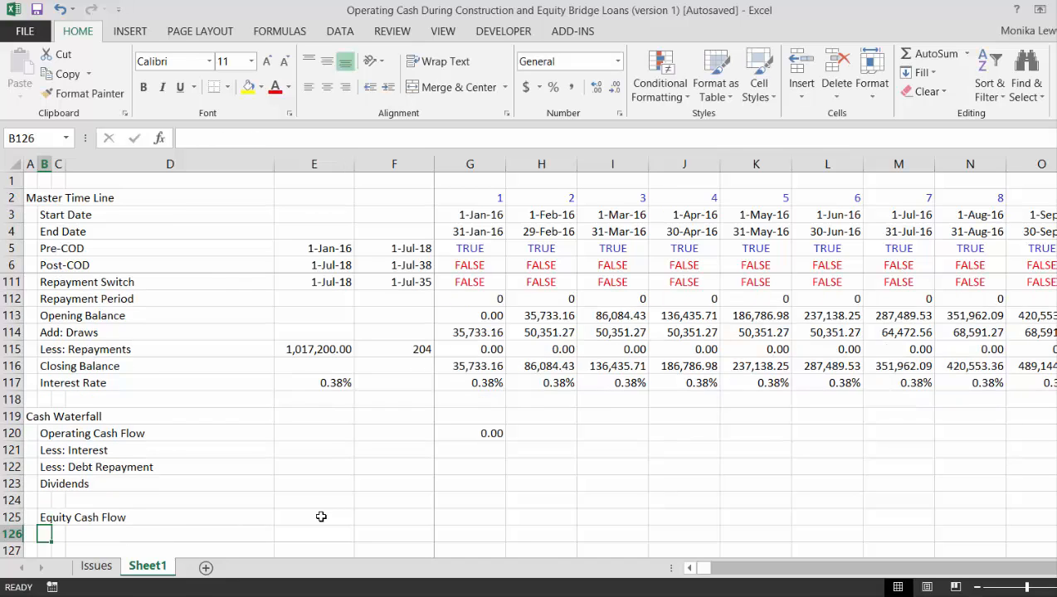
pyautogui.write('Ne')
pyautogui.press('BackSpace')
pyautogui.press('BackSpace')
pyautogui.write('E')
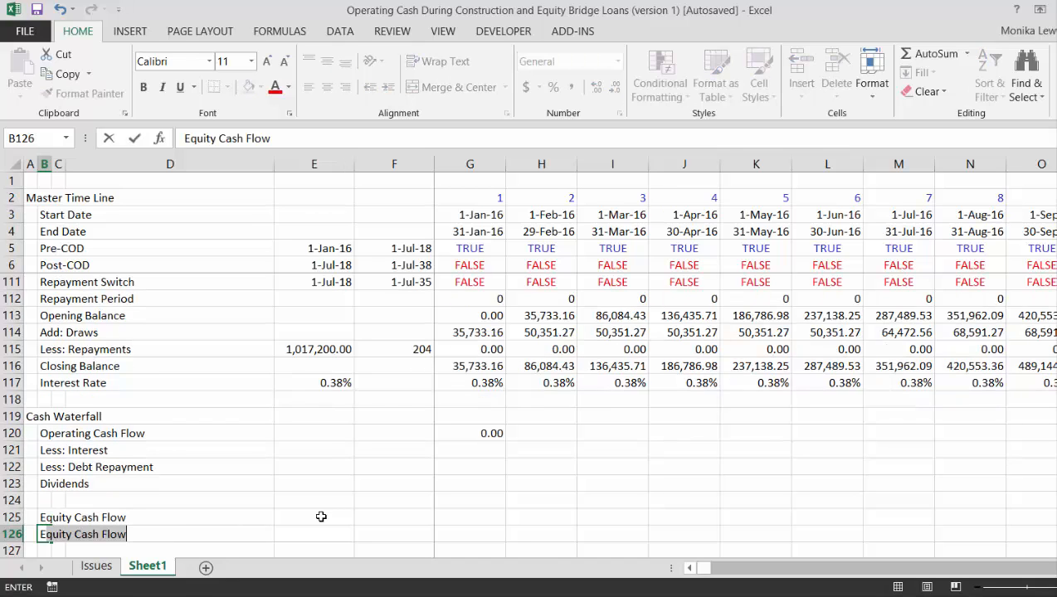
pyautogui.write('quity IRR')
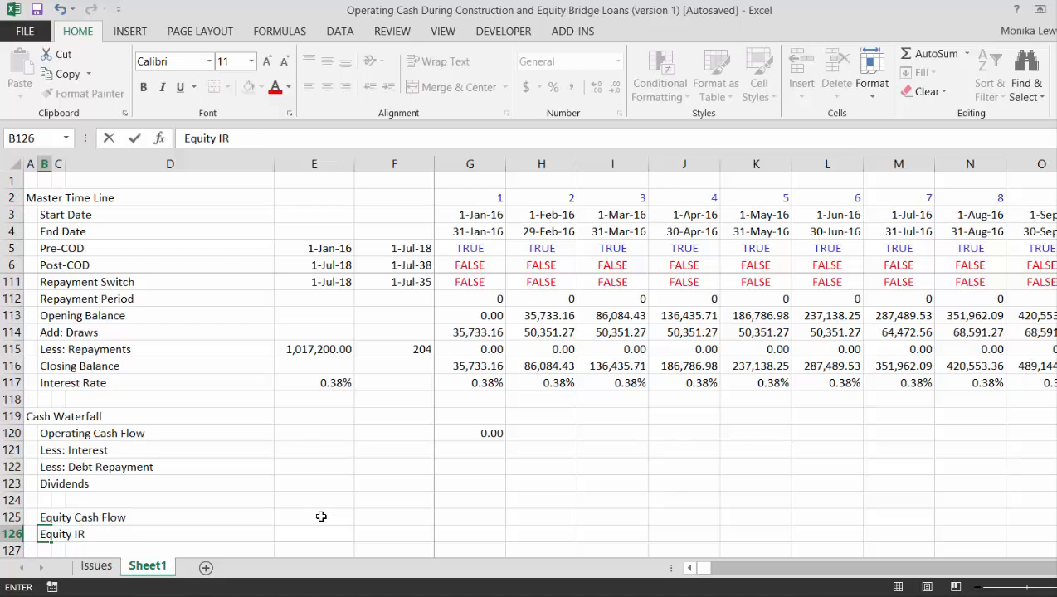
pyautogui.press('Return')
pyautogui.press('Up')
pyautogui.press('Up')
pyautogui.press('Up')
pyautogui.press('Up')
pyautogui.press('Up')
pyautogui.press('Up')
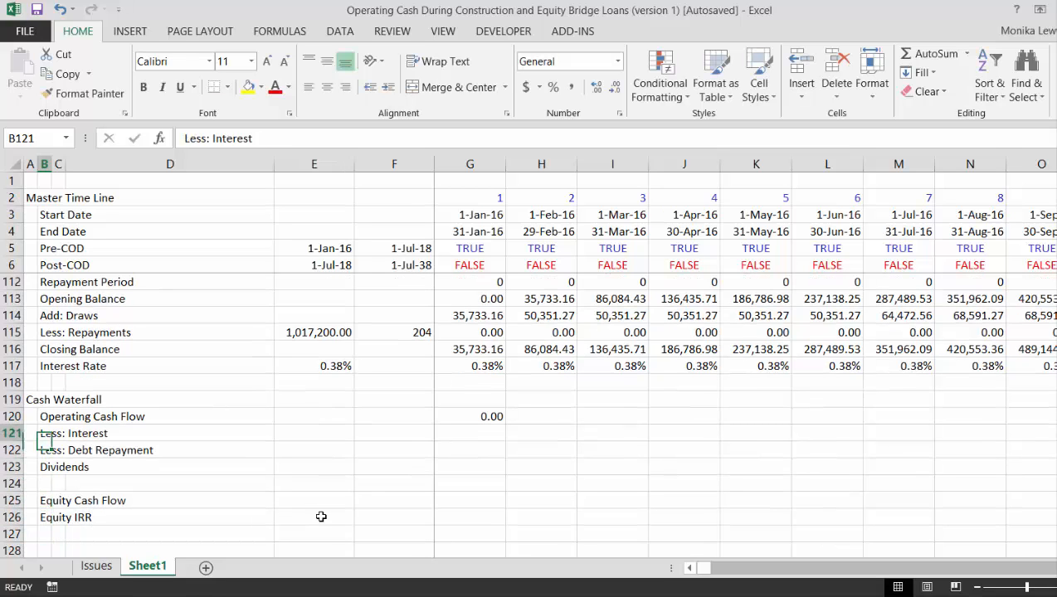
pyautogui.press('Right')
pyautogui.press('Right')
pyautogui.press('Right')
pyautogui.press('Right')
pyautogui.press('Right')
pyautogui.write('=')
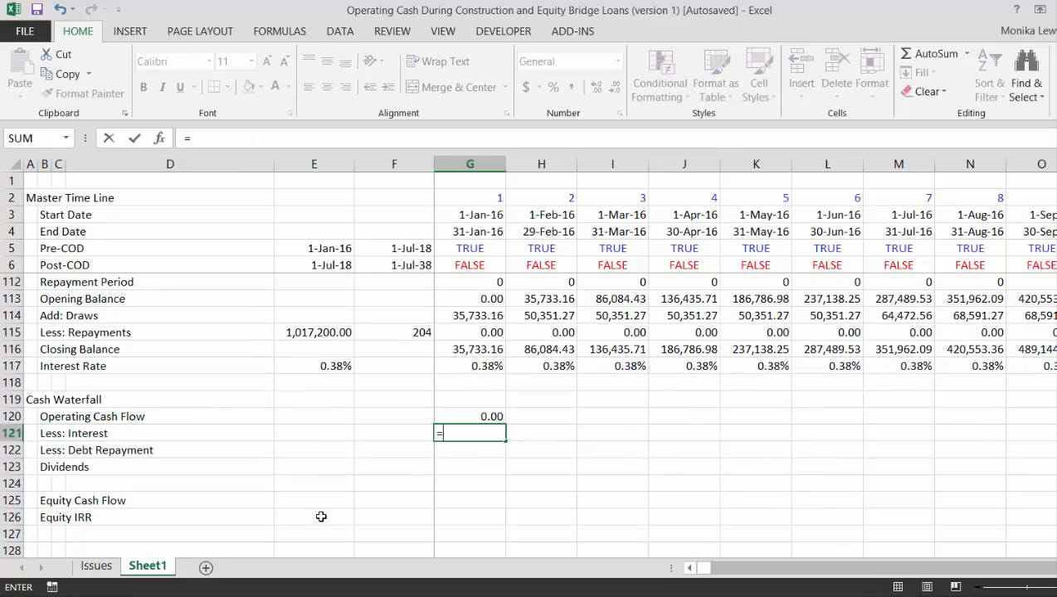
pyautogui.press('Escape')
# Insert a row below Interest Rate in the Debt Schedule and label it "Interest Expense" in B118.
pyautogui.press('Up')
pyautogui.press('Up')
pyautogui.press('Up')
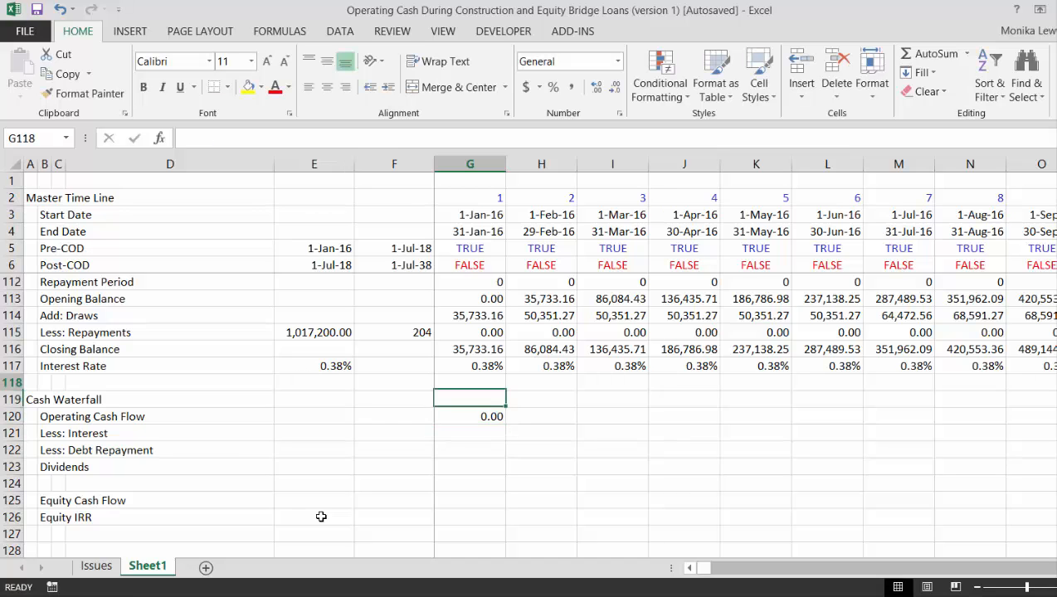
pyautogui.hotkey('shift', 'space')
pyautogui.hotkey('ctrl', 'shift', '+')
pyautogui.press('Left')
pyautogui.press('Left')
pyautogui.press('Left')
pyautogui.press('Left')
pyautogui.press('Left')
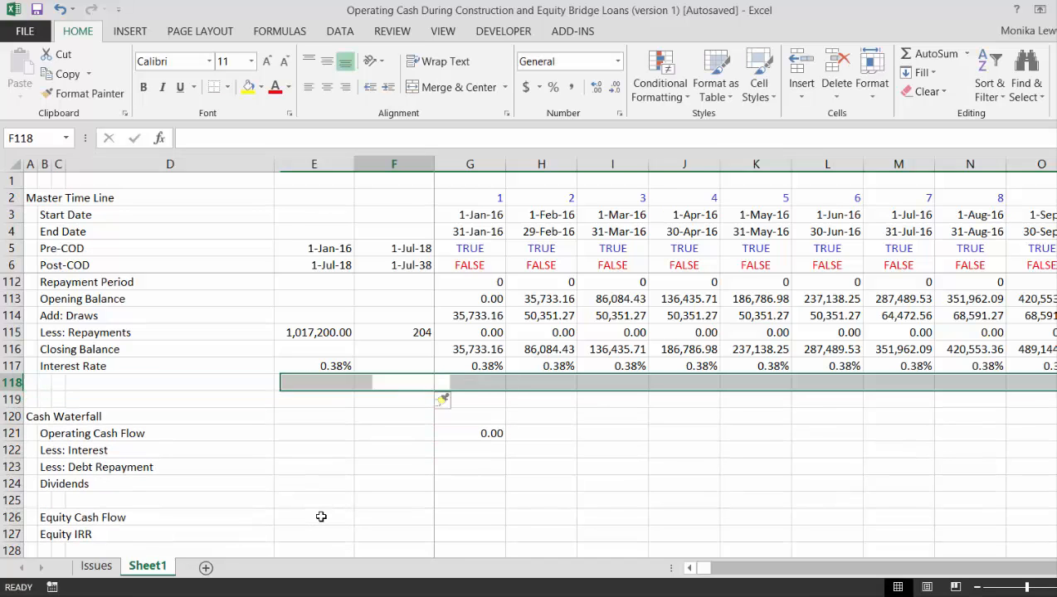
pyautogui.write('Interest E')
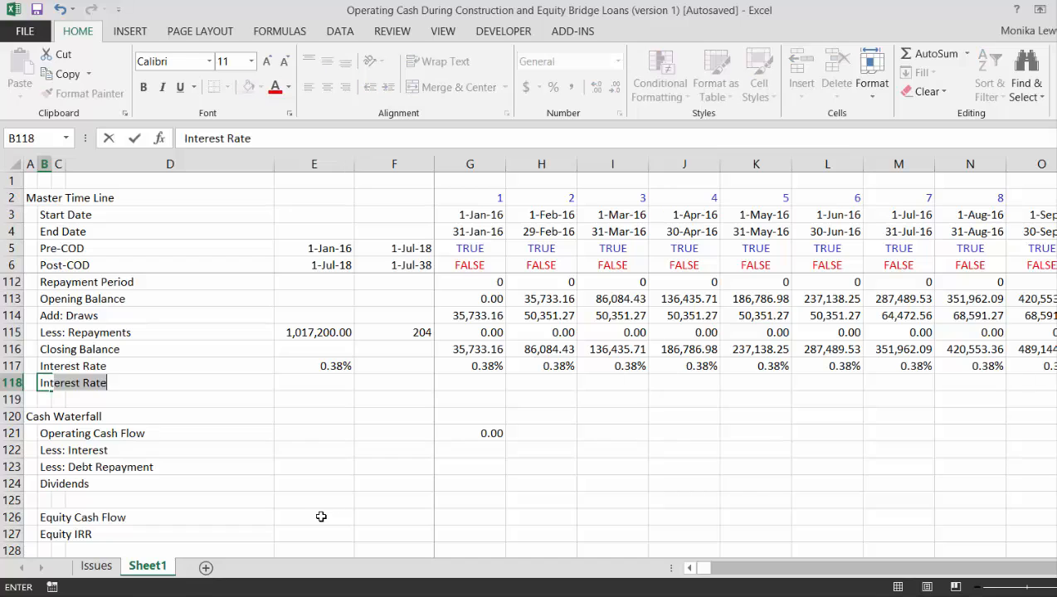
pyautogui.write('xpense')
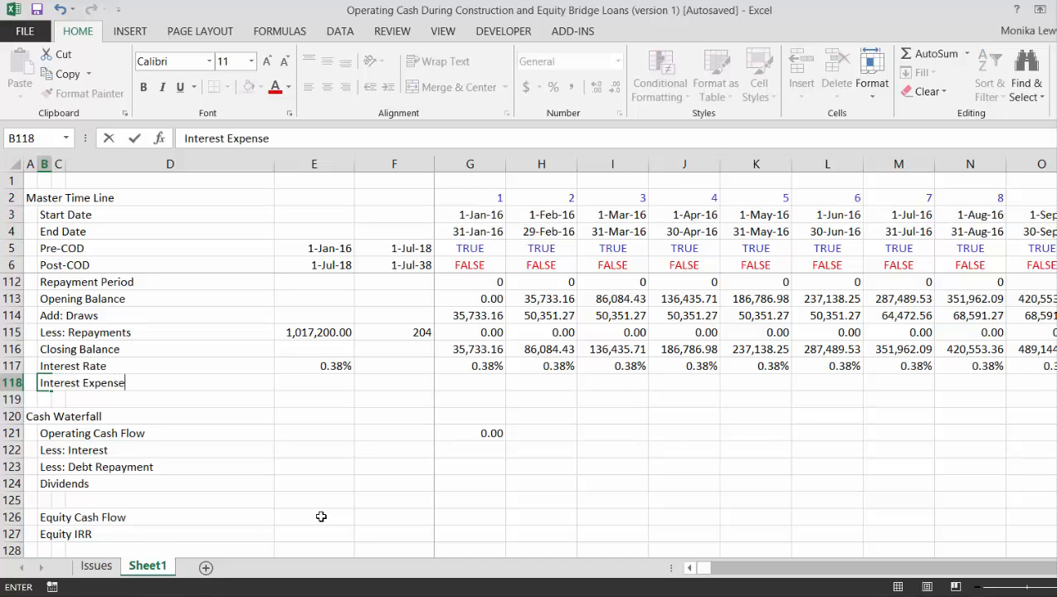
pyautogui.press('Return')
# Calculate the first-period Interest Expense in G118 as =G117*G113 and give it the Number format with two decimals.
pyautogui.press('Up')
pyautogui.press('Right')
pyautogui.press('Right')
pyautogui.press('Right')
pyautogui.press('Right')
pyautogui.press('Right')
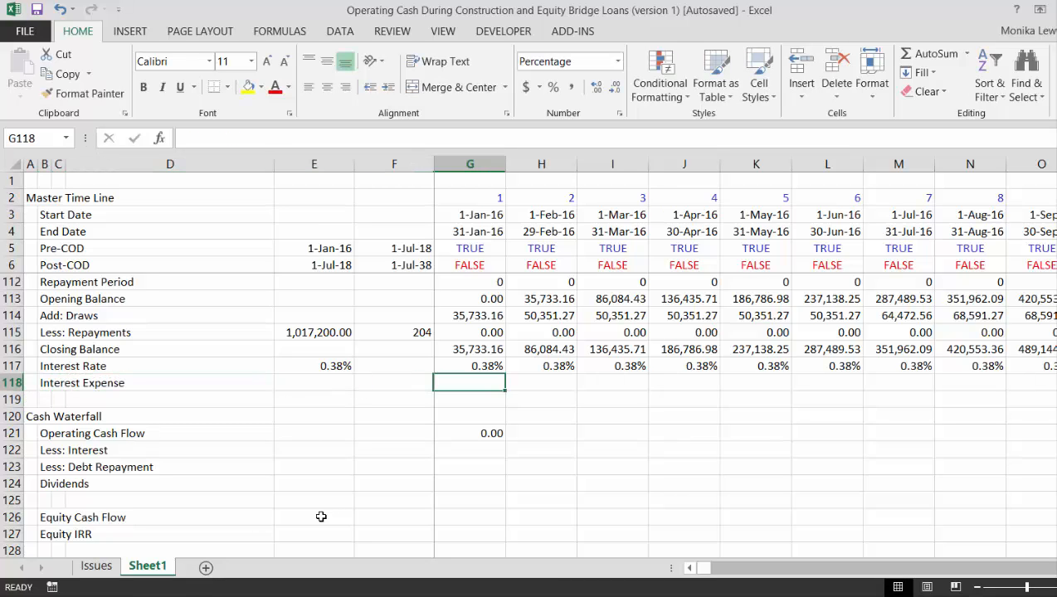
pyautogui.write('=')
pyautogui.press('Up')
pyautogui.write('*')
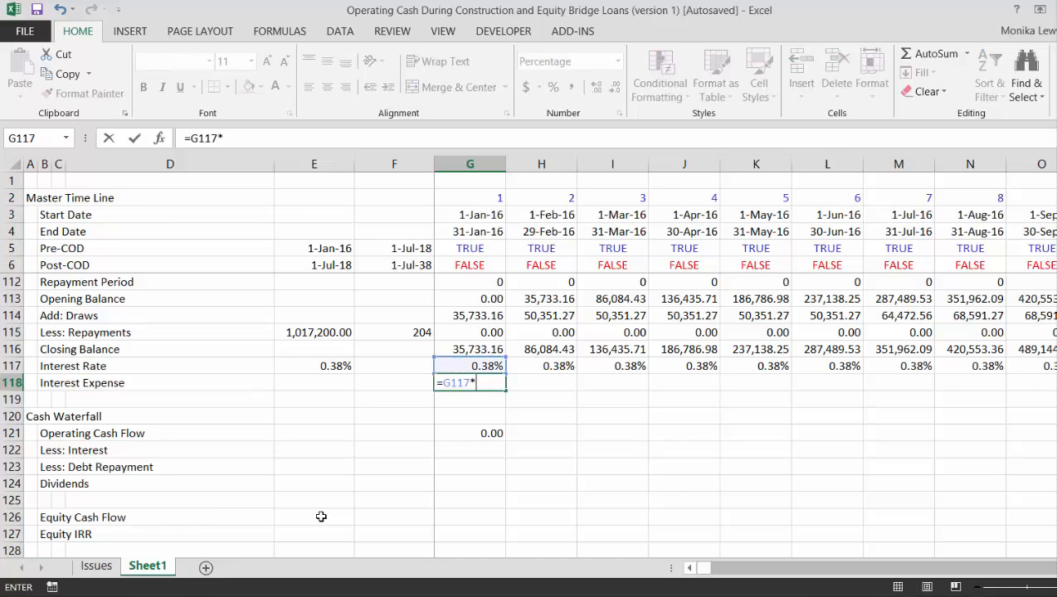
pyautogui.press('Up')
pyautogui.press('Up')
pyautogui.press('Up')
pyautogui.press('Up')
pyautogui.press('Up')
pyautogui.press('Return')
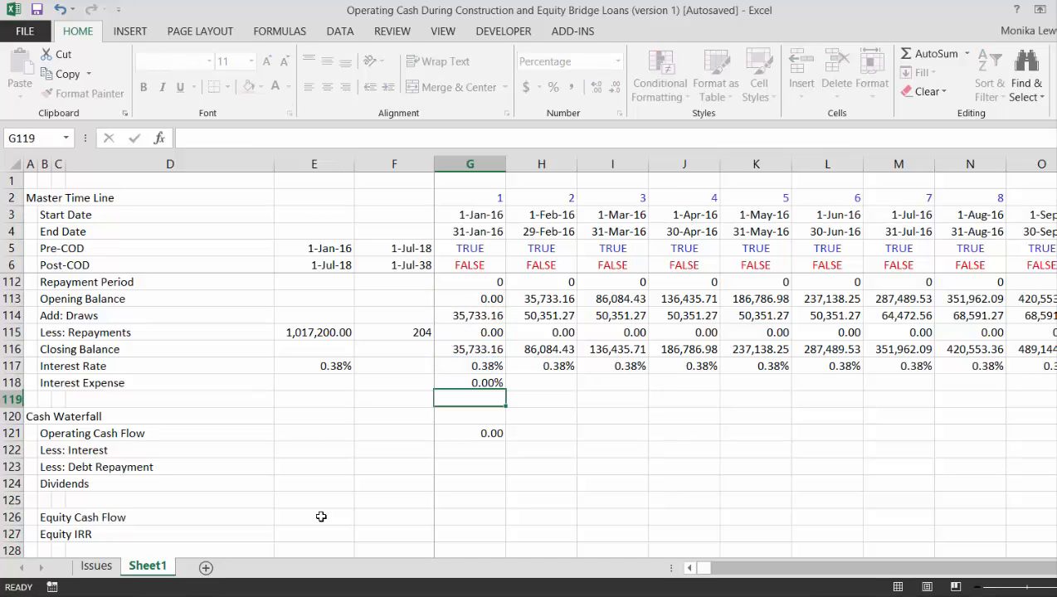
pyautogui.press('Up')
pyautogui.hotkey('ctrl', 'shift', '1')
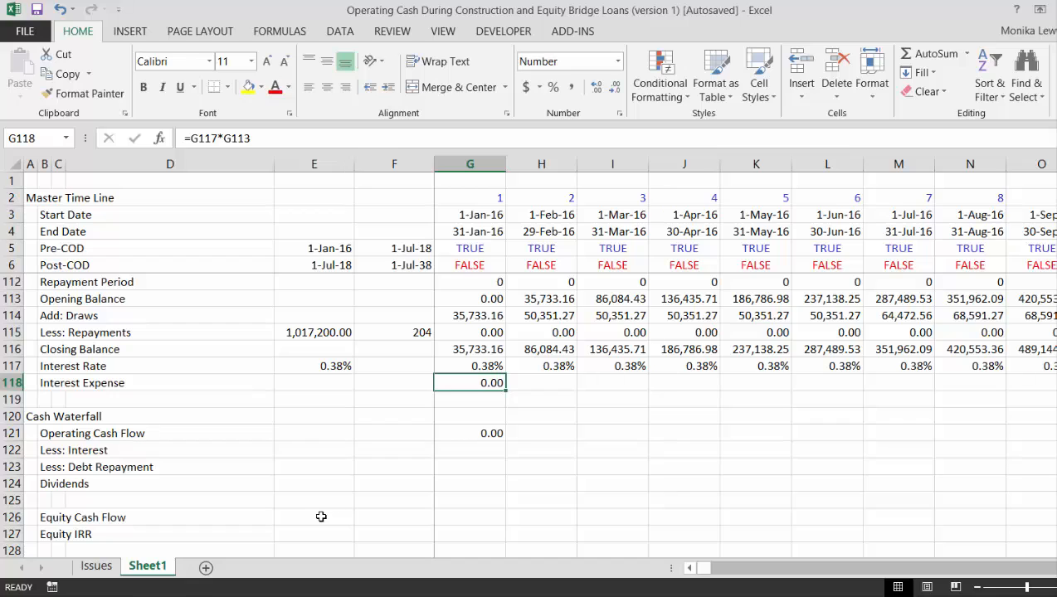
# Fill the Interest Expense formula across all periods and link the first-period Less: Interest in G122 to G118.
pyautogui.hotkey('ctrl', 'shift', 'Right')
pyautogui.hotkey('ctrl', 'r')
pyautogui.press('Down')
pyautogui.press('Down')
pyautogui.press('Down')
pyautogui.press('Down')
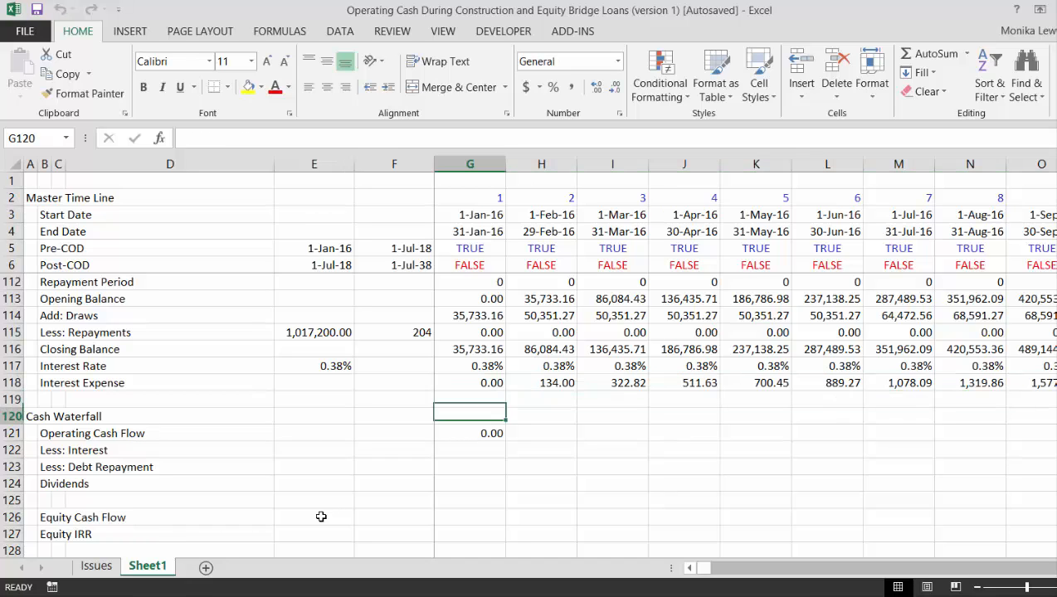
pyautogui.write('=')
pyautogui.press('Up')
pyautogui.press('Up')
pyautogui.press('Up')
pyautogui.press('Up')
pyautogui.press('Up')
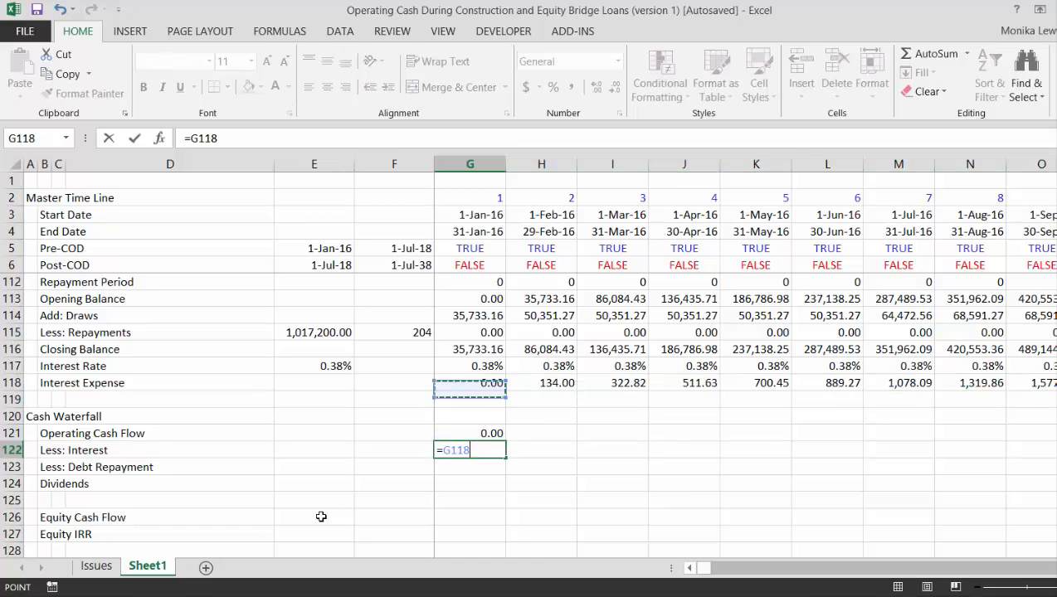
pyautogui.press('Down')
pyautogui.press('Return')
# Link the first-period Less: Debt Repayment in G123 to the debt schedule's repayments with =G115.
pyautogui.write('=')
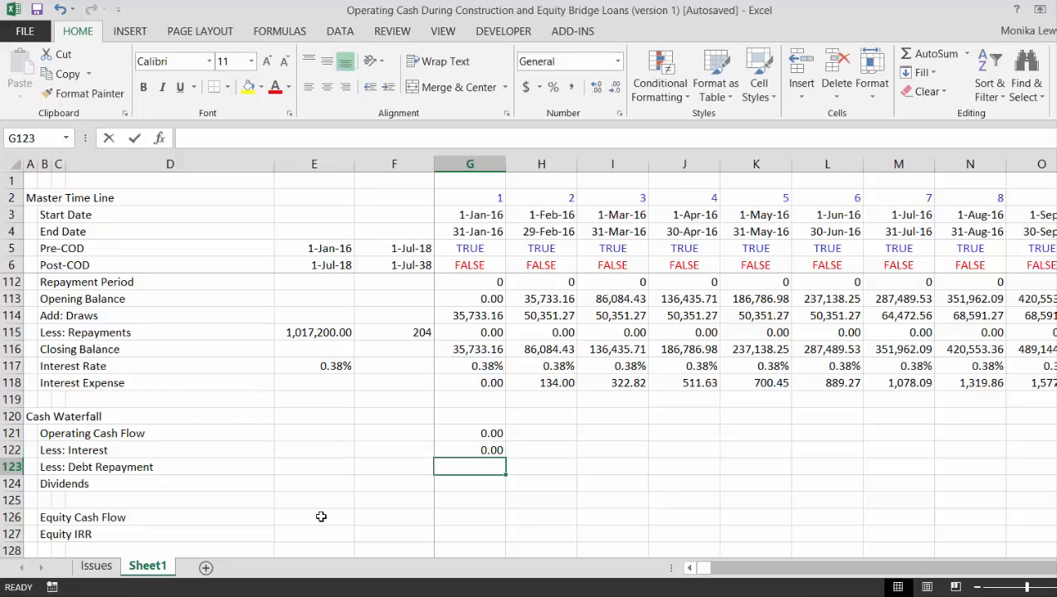
pyautogui.press('Up')
pyautogui.press('Up')
pyautogui.press('Up')
pyautogui.press('Up')
pyautogui.press('Up')
pyautogui.press('Up')
pyautogui.press('Up')
pyautogui.press('Up')
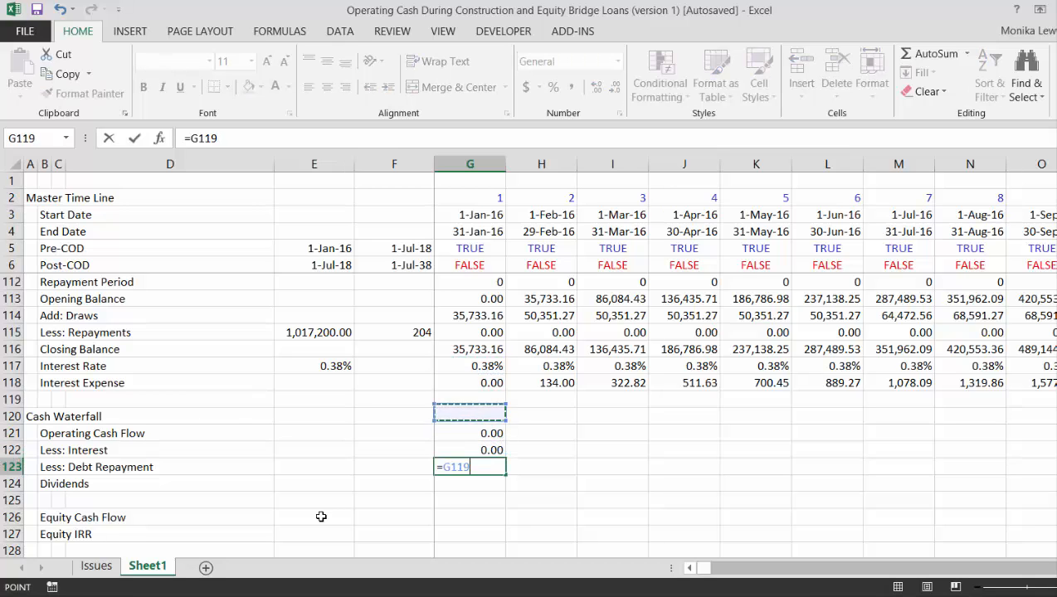
pyautogui.press('Return')
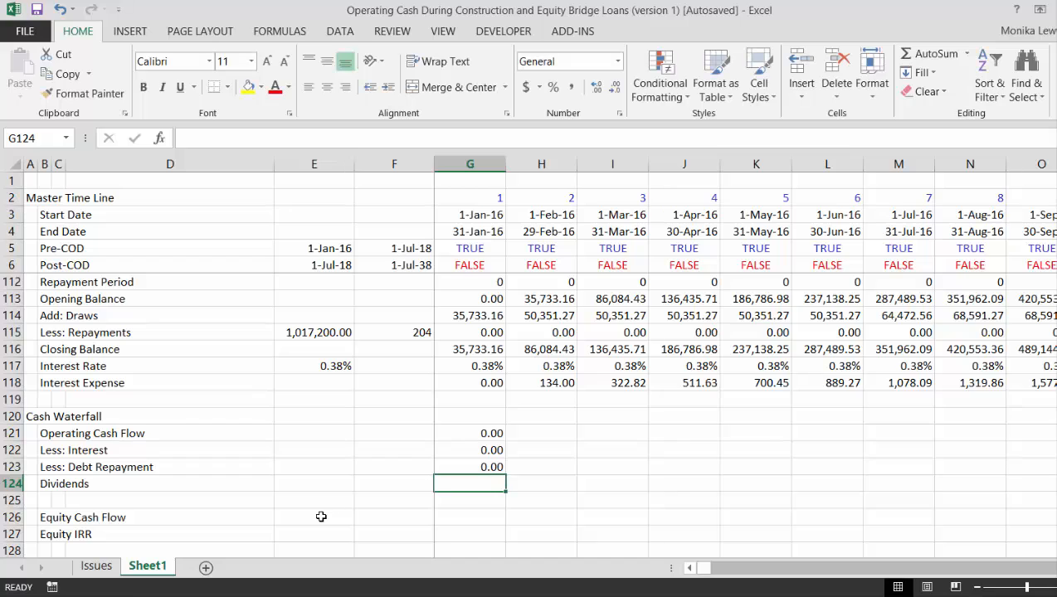
# Calculate the first-period Dividends in G124 as =G121-G122-G123.
pyautogui.write('=')
pyautogui.press('Up')
pyautogui.press('Up')
pyautogui.press('Up')
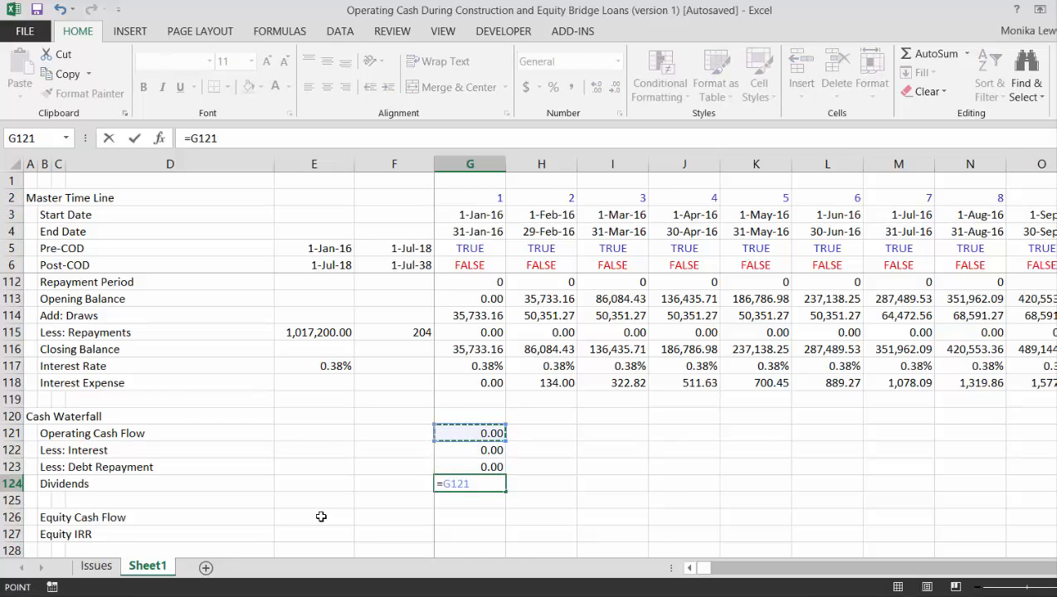
pyautogui.write('-')
pyautogui.press('Up')
pyautogui.press('Up')
pyautogui.write('-')
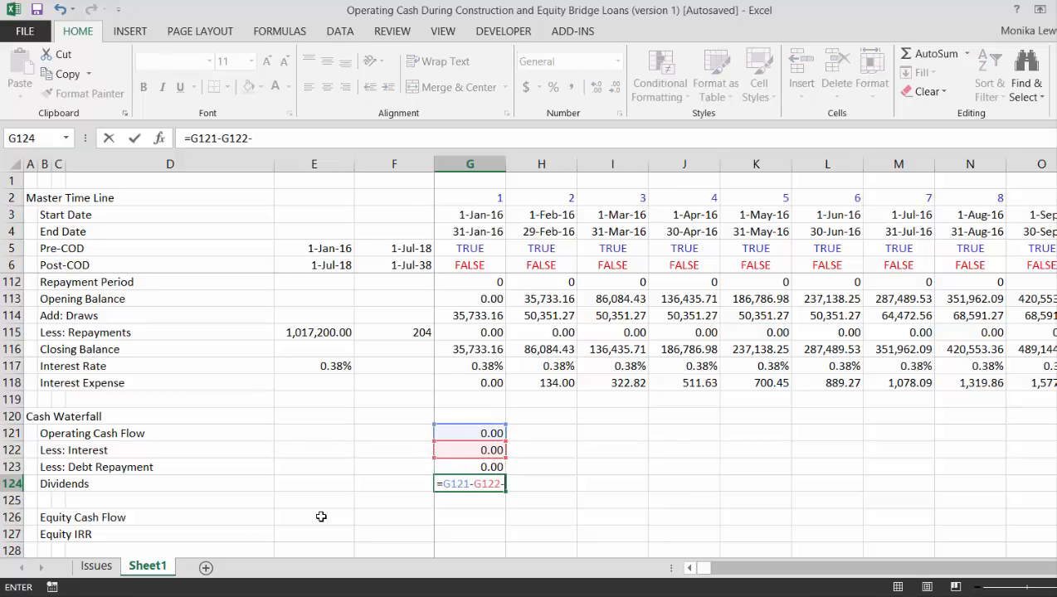
pyautogui.press('Up')
pyautogui.press('Return')
# Calculate the first-period Equity Cash Flow in G126 as negative Equity Funding plus Dividends, =-G107+G124.
pyautogui.press('Return')
pyautogui.press('Return')
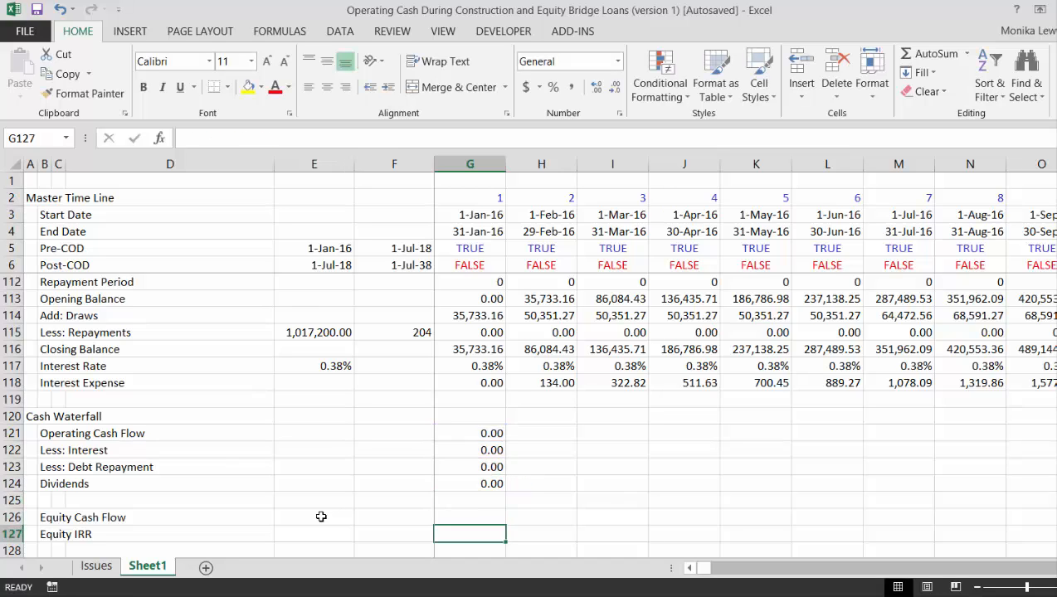
pyautogui.press('Up')
pyautogui.write('=')
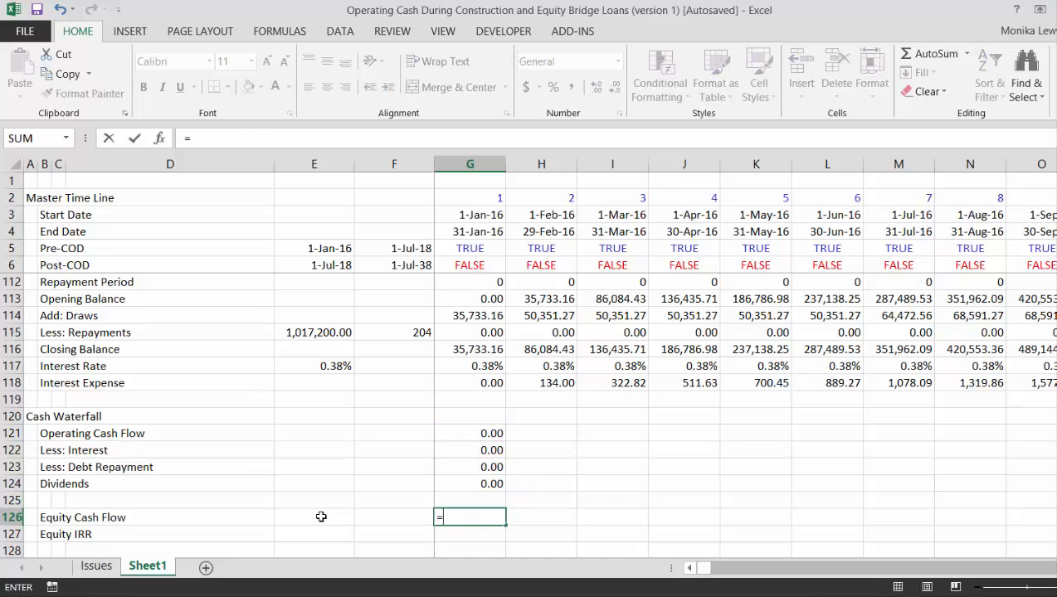
pyautogui.press('Up')
pyautogui.press('Up')
pyautogui.press('Up')
pyautogui.press('Up')
pyautogui.press('Up')
pyautogui.press('Up')
pyautogui.press('Up')
pyautogui.press('Up')
pyautogui.press('Up')
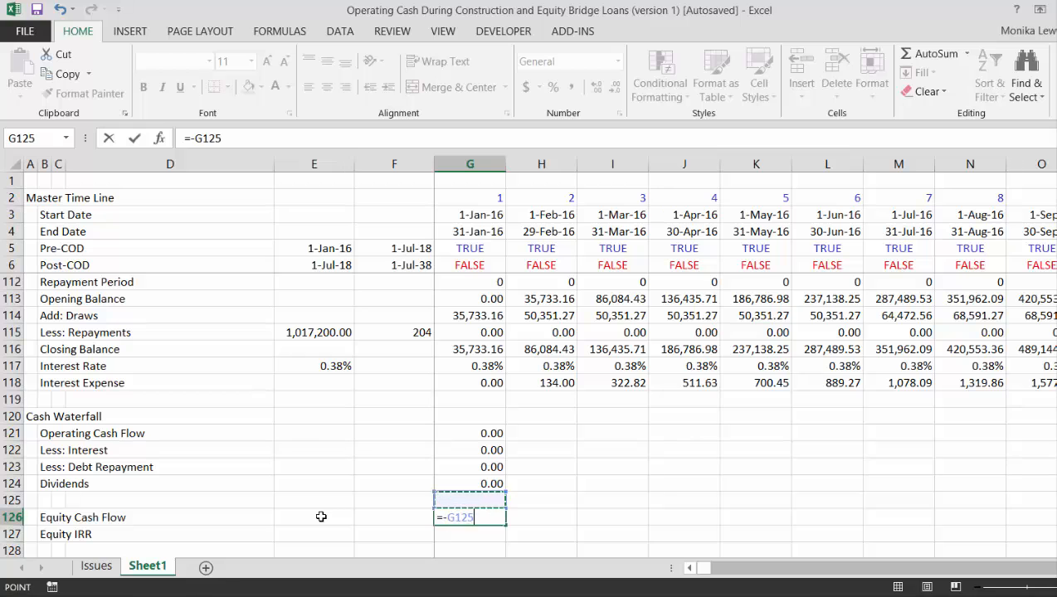
pyautogui.press('Up')
pyautogui.press('Up')
pyautogui.press('Up')
pyautogui.press('Up')
pyautogui.press('Up')
pyautogui.press('Up')
pyautogui.press('Up')
pyautogui.press('Up')
pyautogui.press('Up')
pyautogui.press('Up')
pyautogui.press('Up')
pyautogui.press('Up')
pyautogui.press('Up')
pyautogui.press('Up')
pyautogui.press('Up')
pyautogui.press('Up')
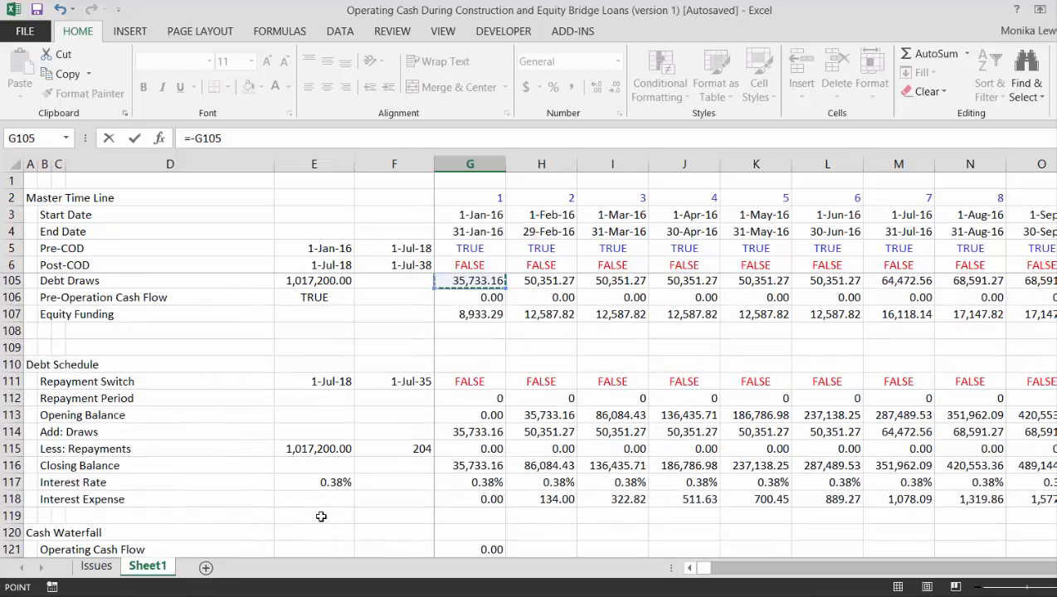
pyautogui.press('Down')
pyautogui.press('Down')
pyautogui.press('Down')
pyautogui.press('Down')
pyautogui.press('Down')
pyautogui.press('Down')
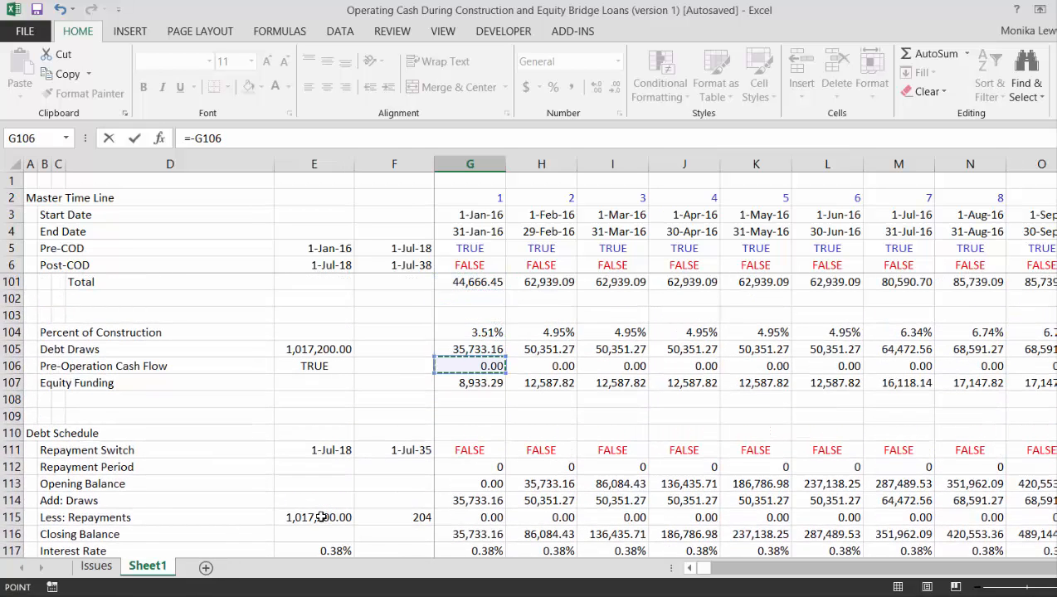
pyautogui.write('+')
pyautogui.press('Up')
pyautogui.press('Up')
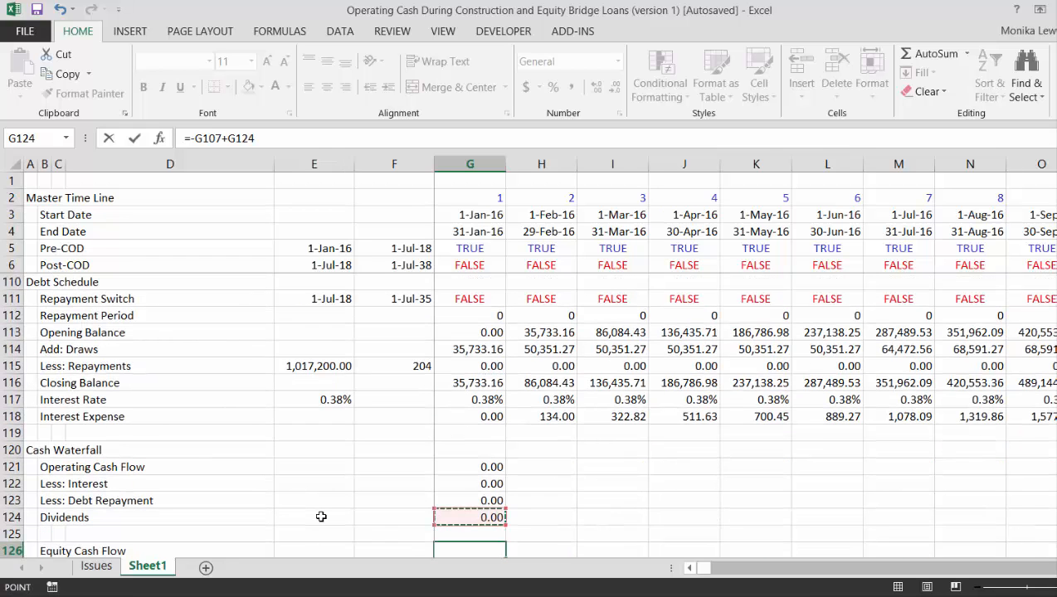
pyautogui.press('Up')
pyautogui.press('Up')
pyautogui.press('Down')
pyautogui.press('Down')
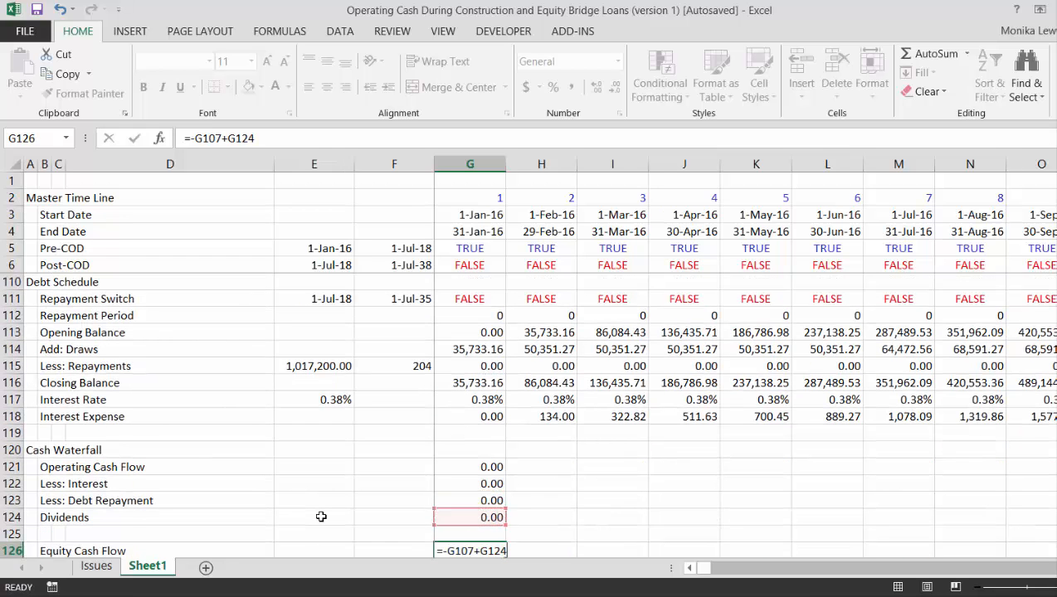
pyautogui.press('Return')
# Fill the first-period Cash Waterfall and Equity Cash Flow formulas in G121:G126 across all periods.
pyautogui.press('Up')
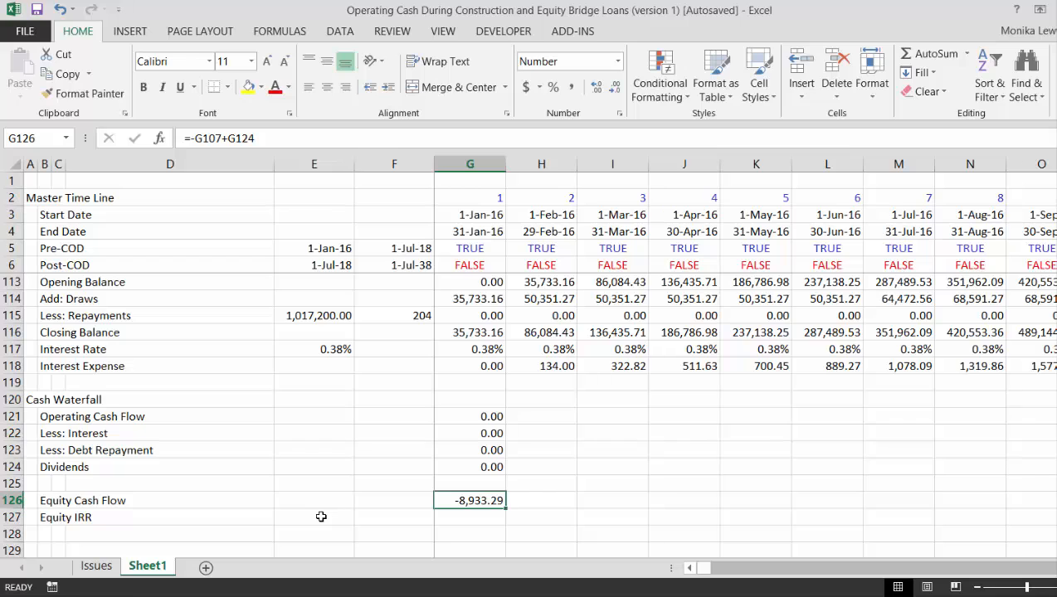
pyautogui.press('Up')
pyautogui.press('Up')
pyautogui.press('Up')
pyautogui.press('Up')
pyautogui.press('Up')
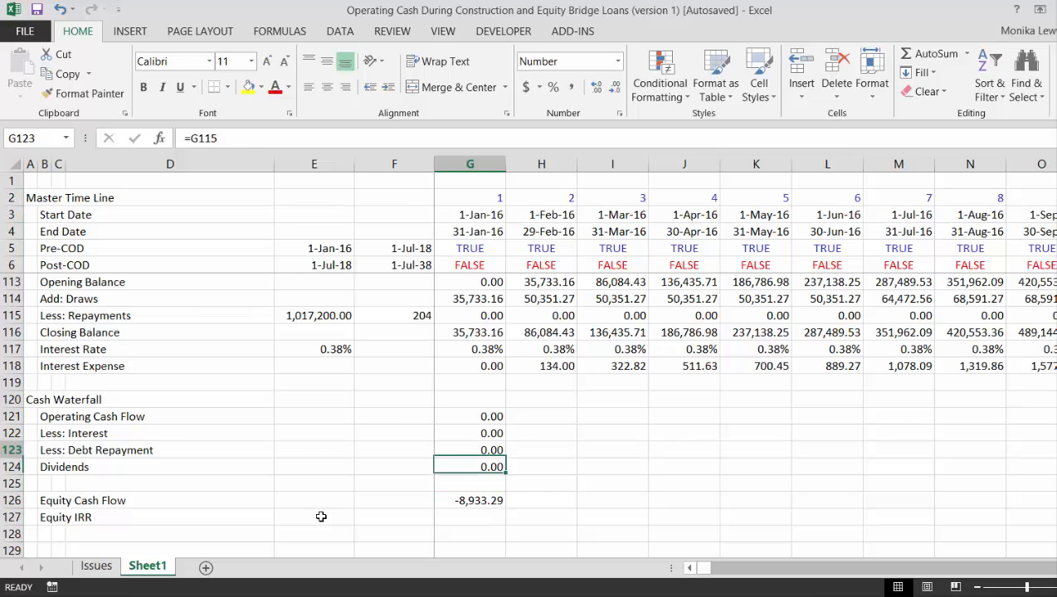
pyautogui.hotkey('shift', 'Down')
pyautogui.hotkey('shift', 'Down')
pyautogui.hotkey('shift', 'Down')
pyautogui.hotkey('shift', 'Down')
pyautogui.hotkey('shift', 'Down')
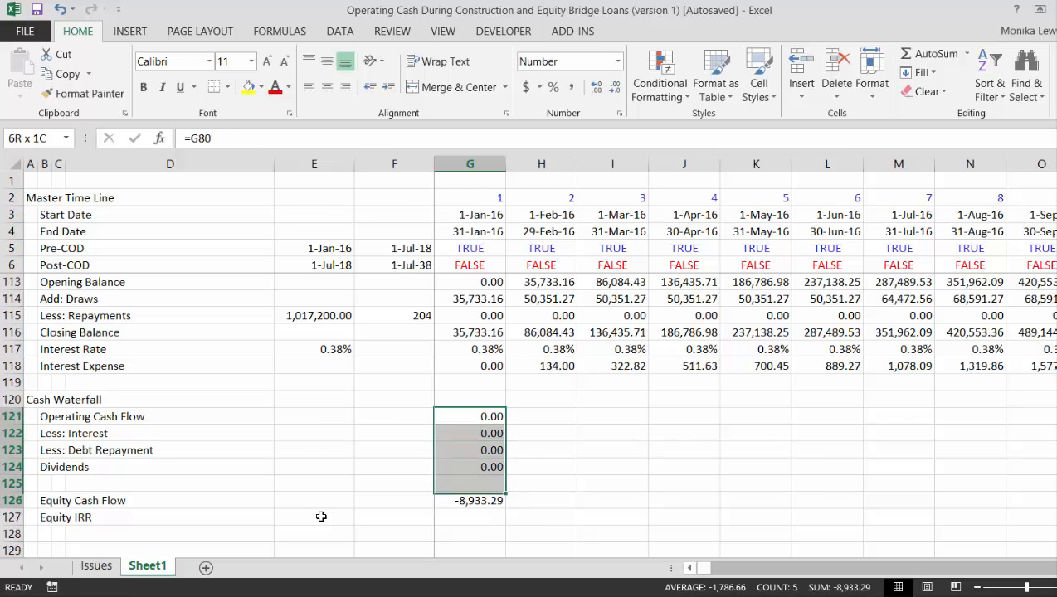
pyautogui.hotkey('ctrl', 'shift', 'r')
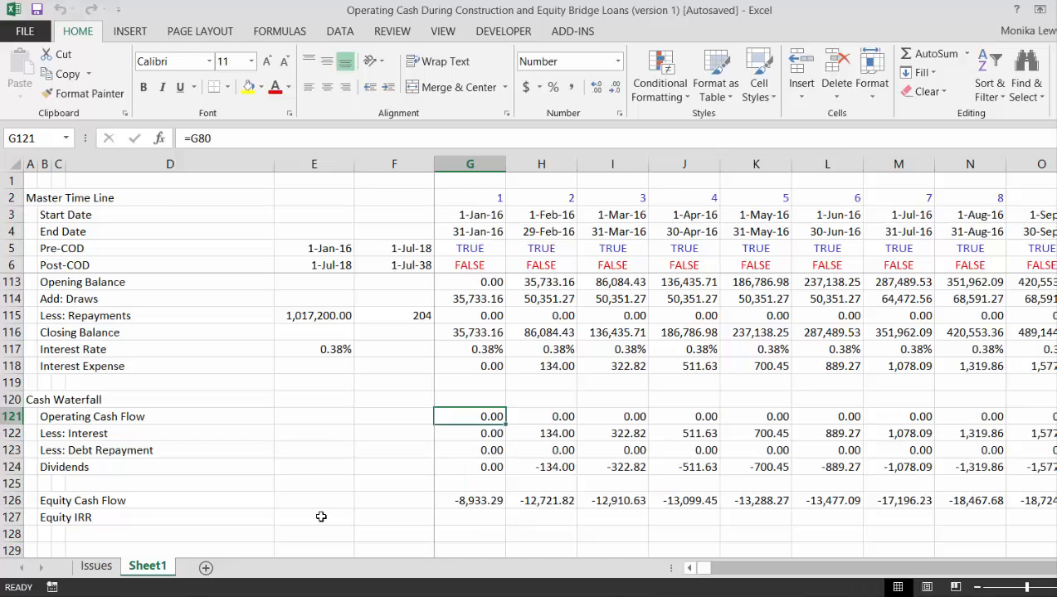
# Calculate the monthly Equity IRR in E127 as =IRR(126:126,0.01) and format it as a percentage with two decimals.
pyautogui.press('Down')
pyautogui.press('Down')
pyautogui.press('Down')
pyautogui.press('Down')
pyautogui.press('Down')
pyautogui.press('Down')
pyautogui.press('Left')
pyautogui.press('Left')
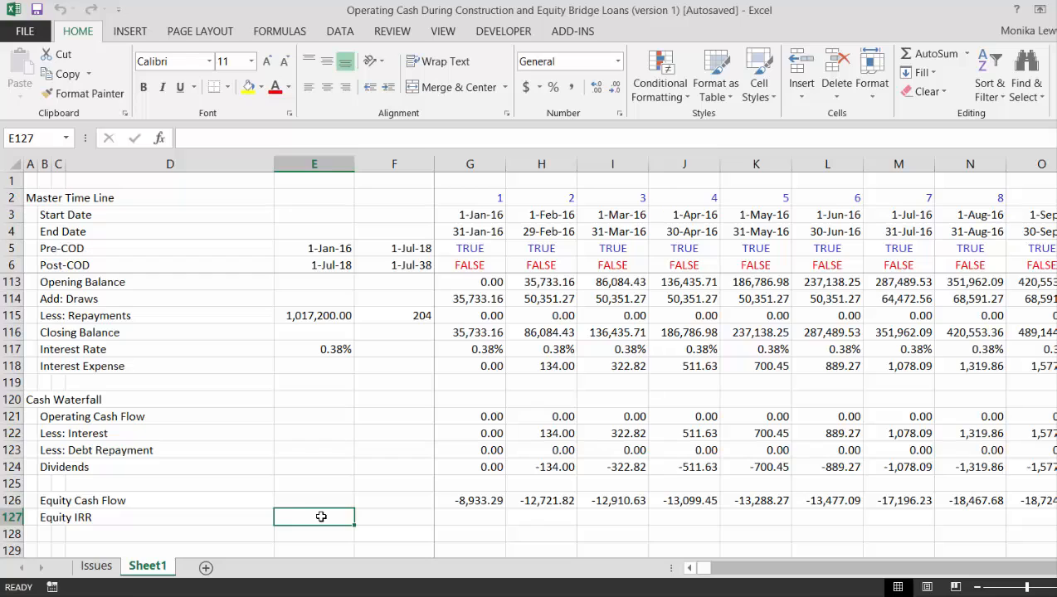
pyautogui.write('=irr(')
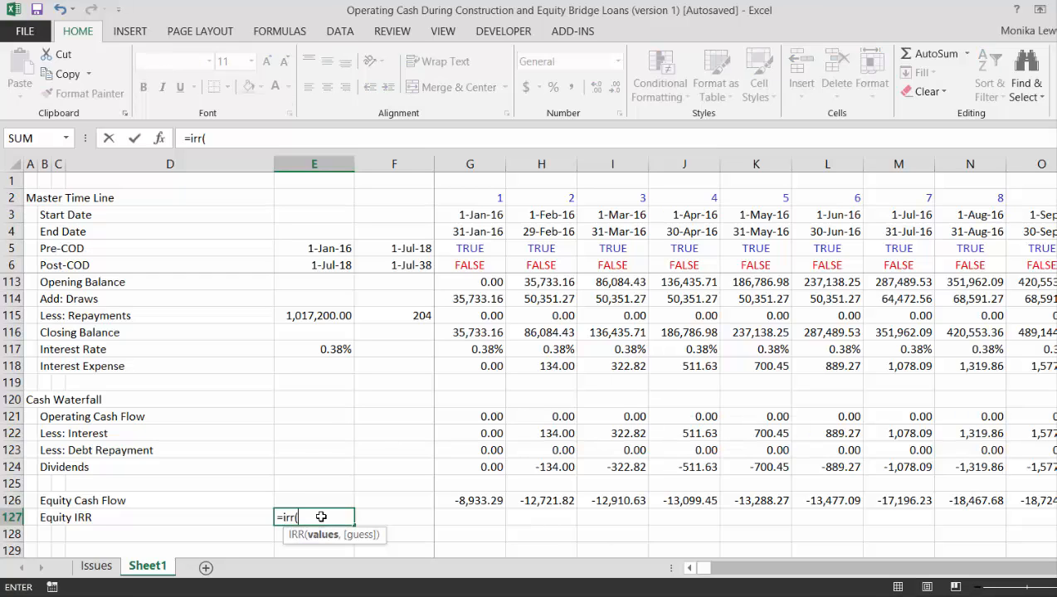
pyautogui.press('Up')
pyautogui.hotkey('shift', 'space')
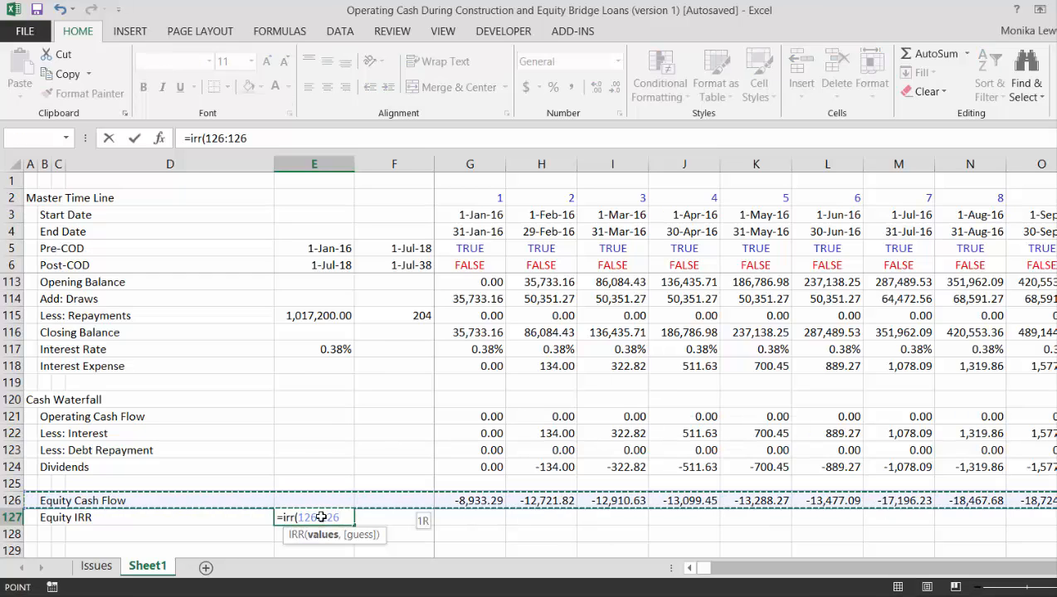
pyautogui.write(',.01')
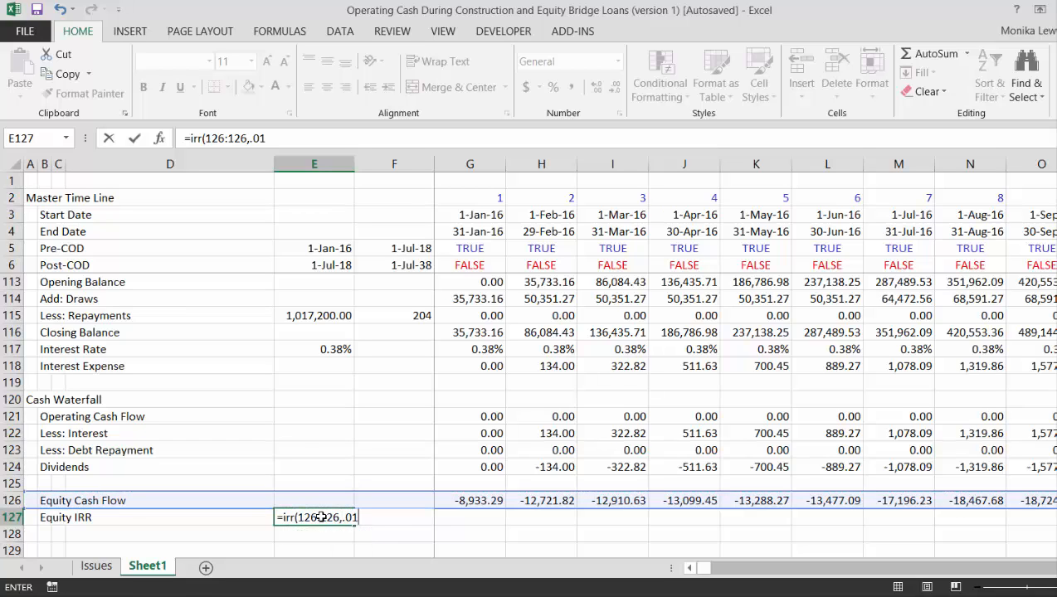
pyautogui.press('Return')
pyautogui.press('Up')
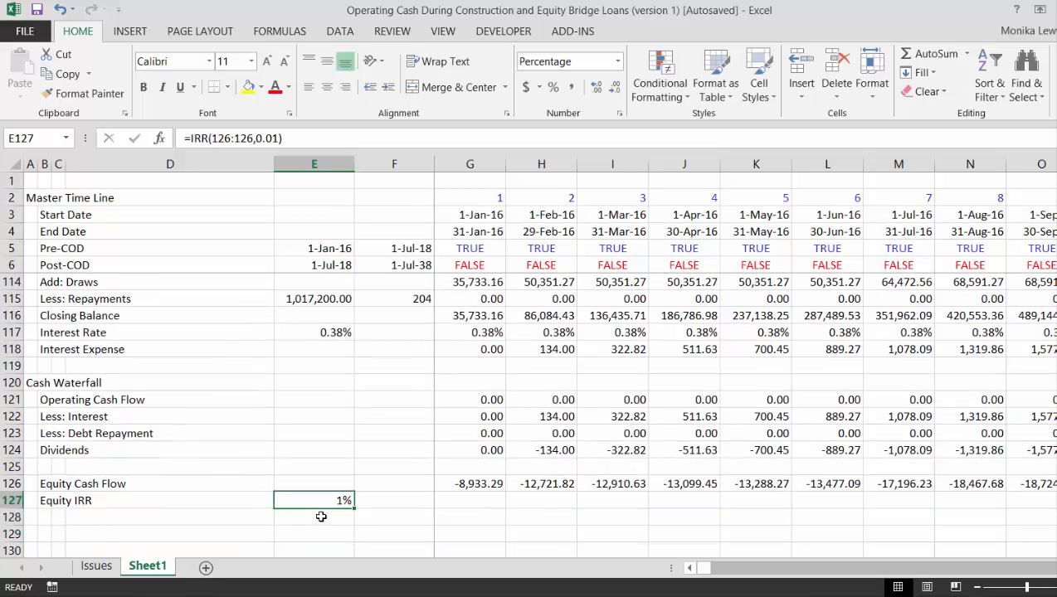
pyautogui.press('Right')
pyautogui.press('Left')
pyautogui.hotkey('ctrl', 'shift', '5')
# Annualise the Equity IRR in F127 with =(1+E127)^12-1 and format it as a percentage with two decimals.
pyautogui.press('Right')
pyautogui.write('=(')
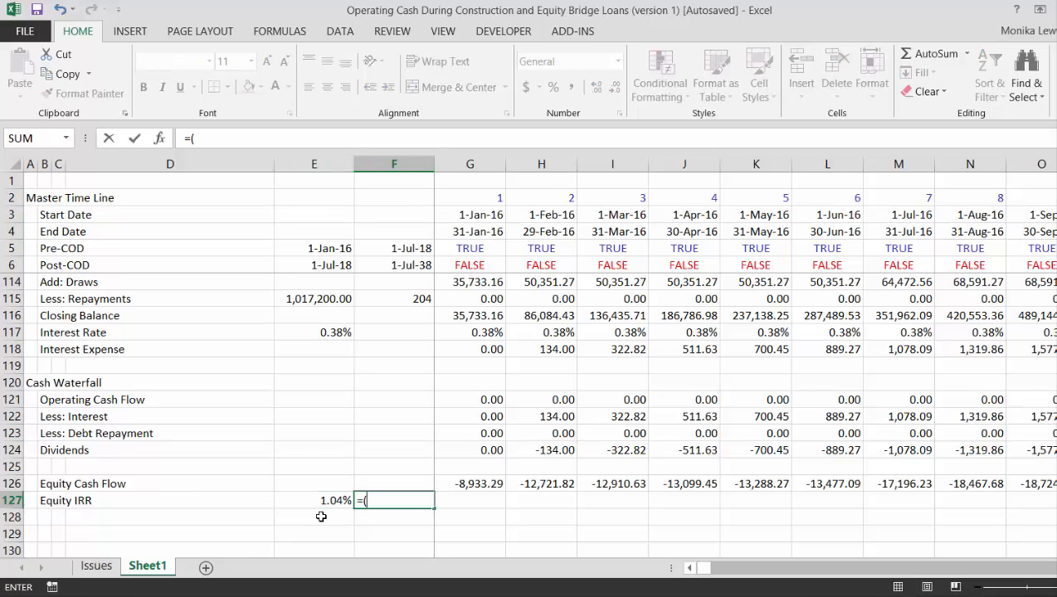
pyautogui.write('1+')
pyautogui.press('Left')
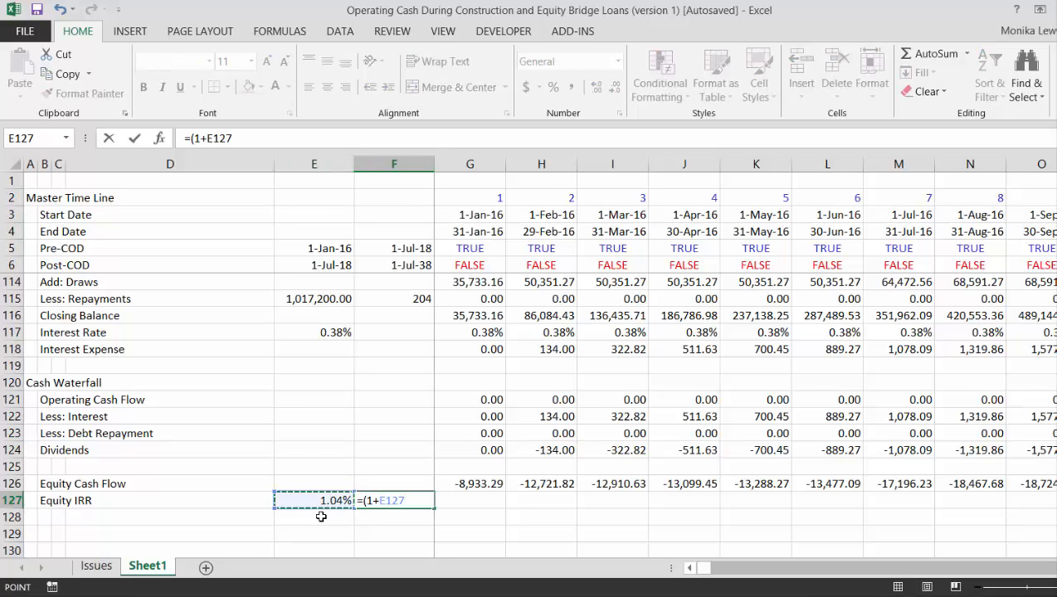
pyautogui.write(')^')
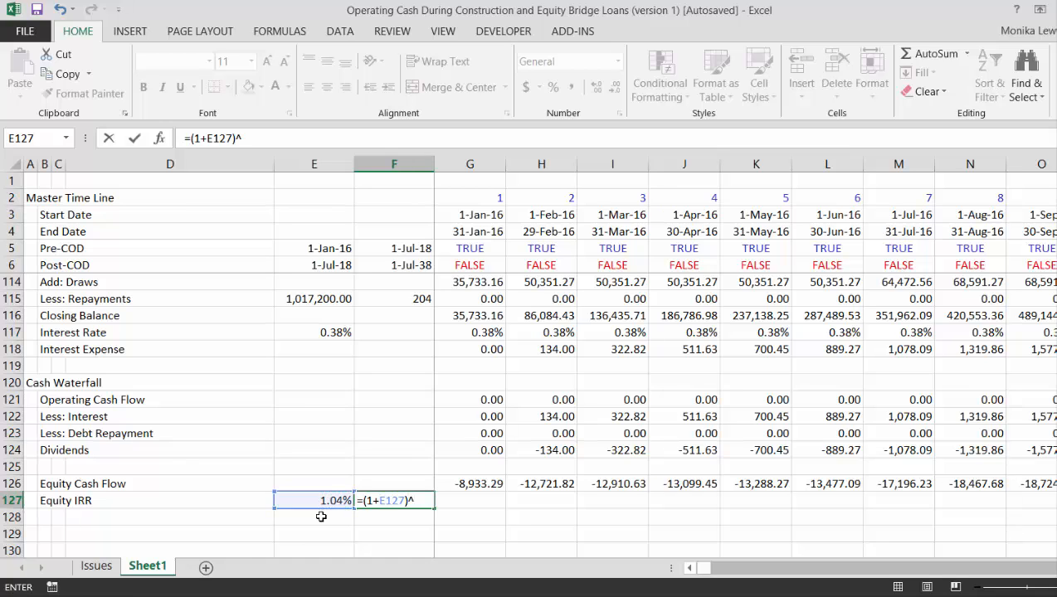
pyautogui.write('12-1')
pyautogui.press('Return')
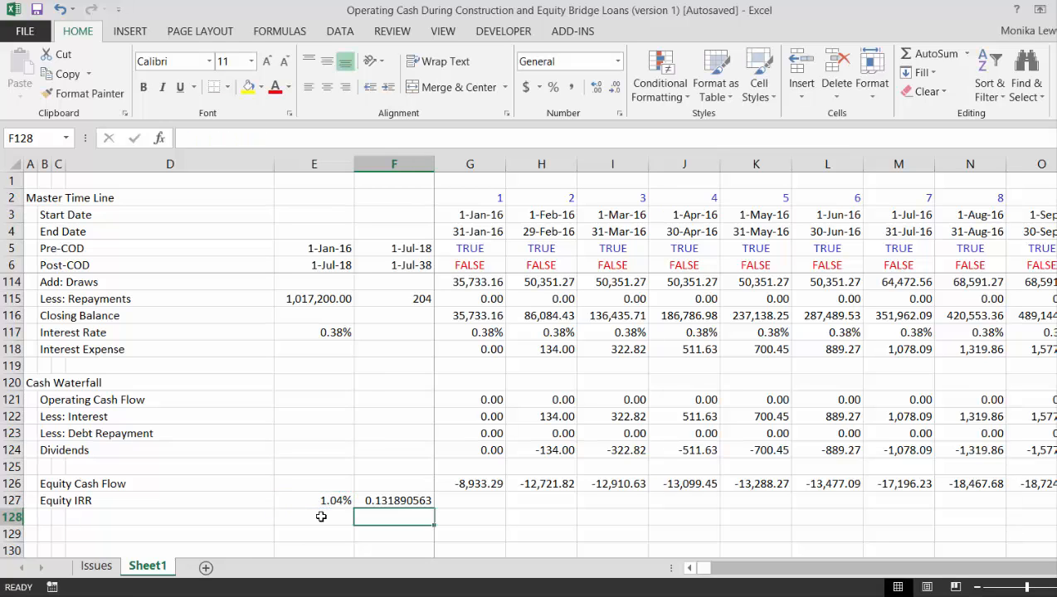
pyautogui.press('Up')
pyautogui.hotkey('ctrl', 'shift', '5')
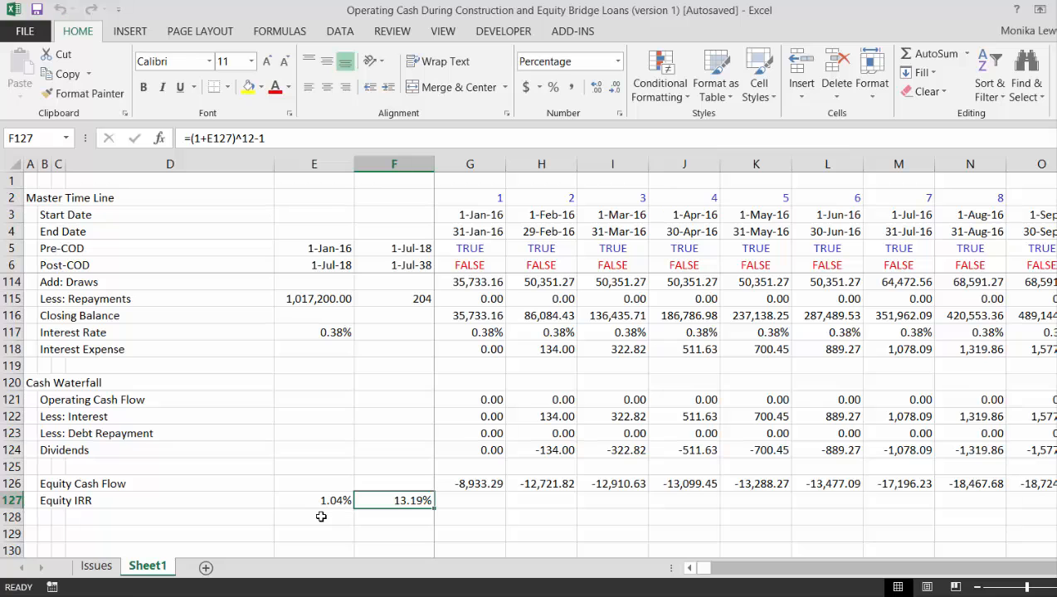
# Copy the check box from the Pre-Commercial Cash Flow row in Sources and Uses and paste it into G128 below Equity IRR.
pyautogui.press('Up')
pyautogui.press('Up')
pyautogui.press('Up')
pyautogui.press('Up')
pyautogui.press('Up')
pyautogui.press('Up')
pyautogui.press('Up')
pyautogui.press('Up')
pyautogui.press('Up')
pyautogui.press('Up')
pyautogui.press('Up')
pyautogui.press('Up')
pyautogui.press('Up')
pyautogui.press('Up')
pyautogui.press('Up')
pyautogui.press('Up')
pyautogui.press('Up')
pyautogui.press('Up')
pyautogui.press('Up')
pyautogui.press('Up')
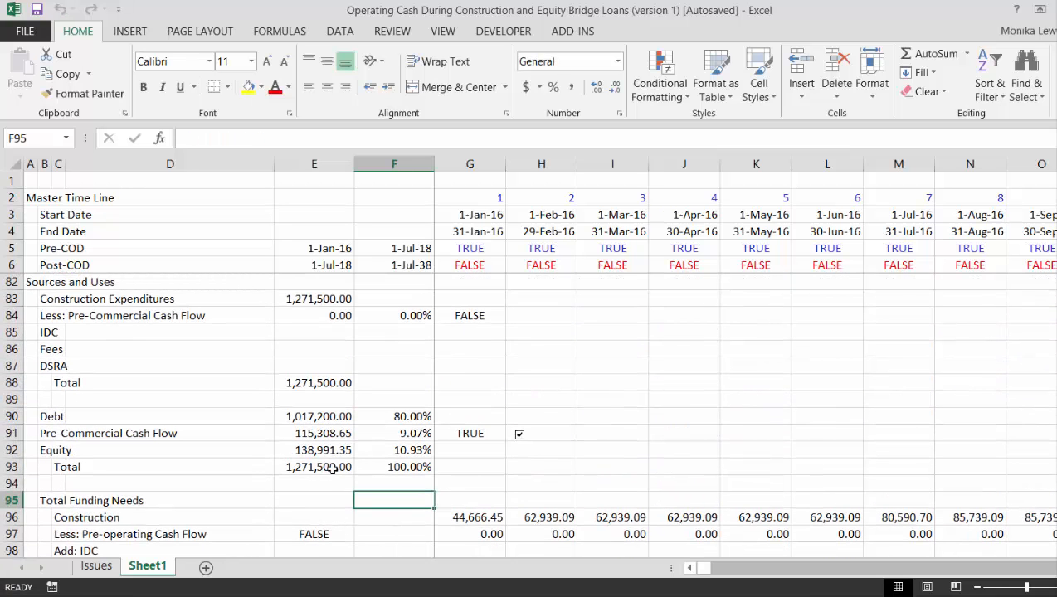
pyautogui.keyDown('ctrl'); pyautogui.click(519, 435); pyautogui.keyUp('ctrl')
pyautogui.rightClick(519, 435)
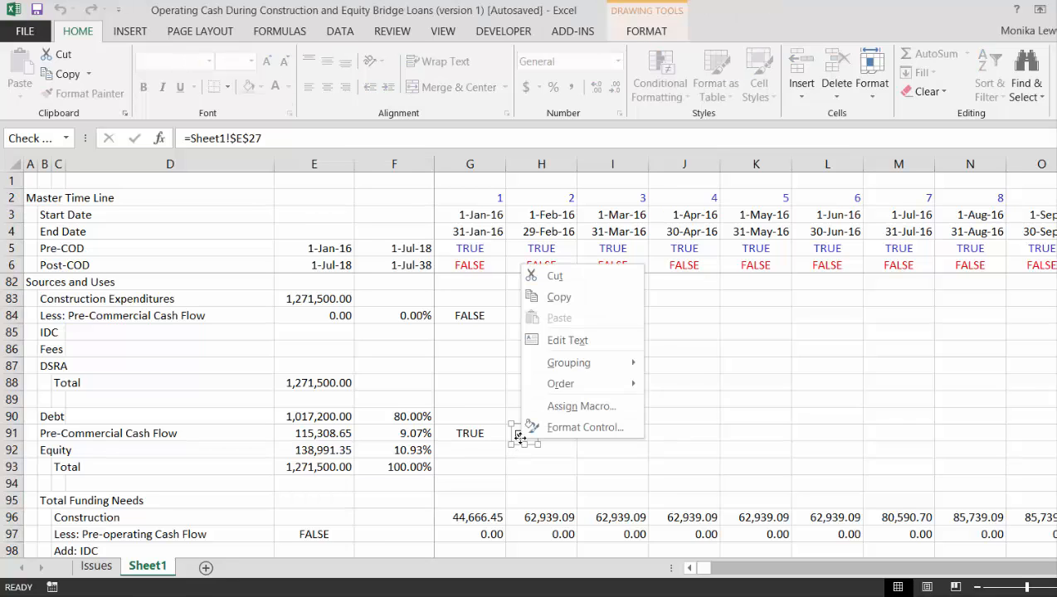
pyautogui.click(556, 297)
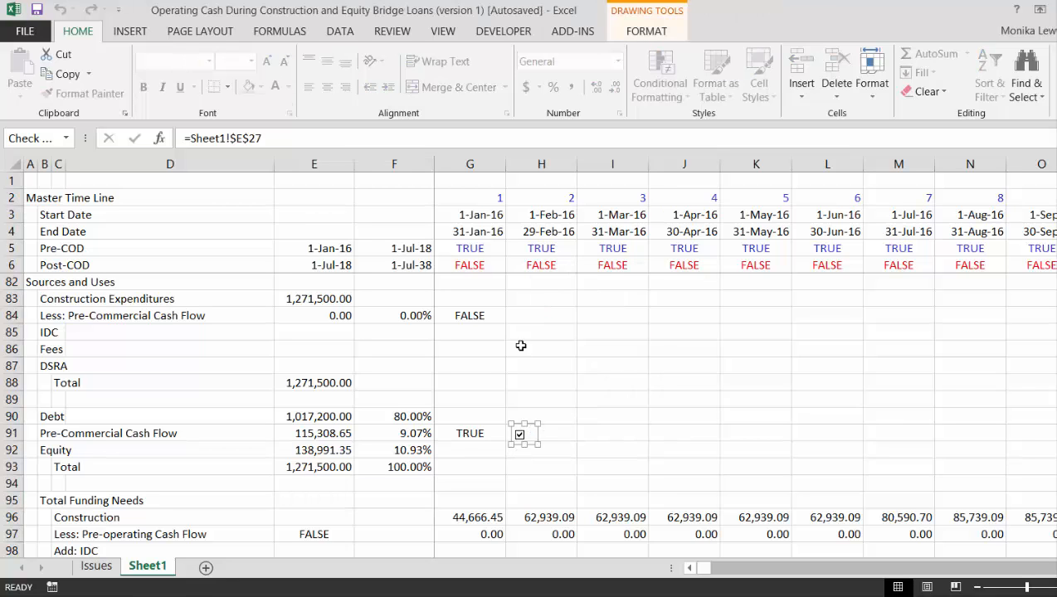
pyautogui.scroll(-10, 506, 379)
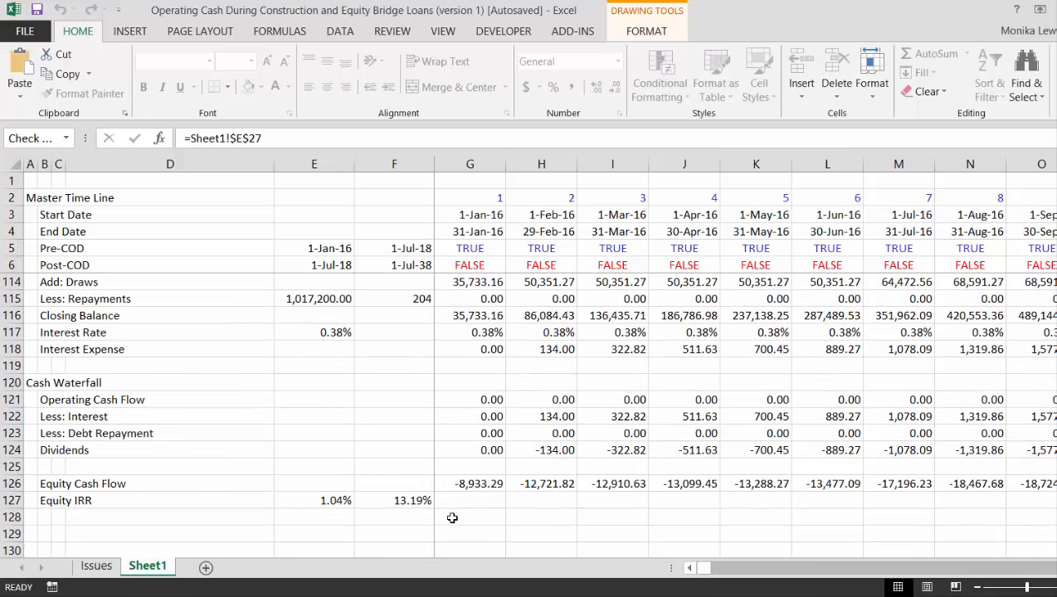
pyautogui.click(452, 517)
pyautogui.hotkey('ctrl', 'v')
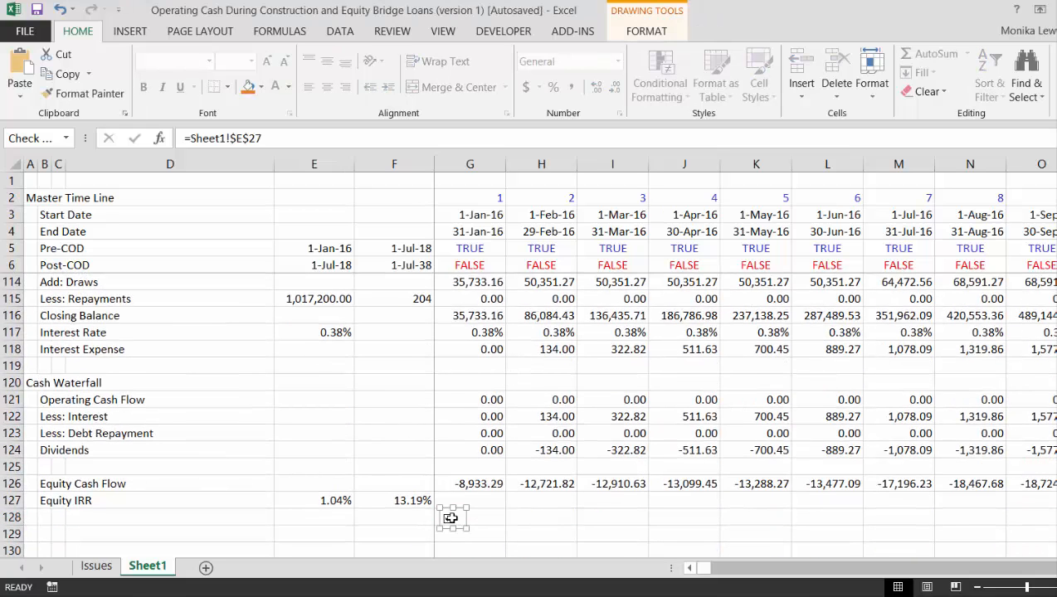
# Deselect the pasted check box in G128 and clear its tick to switch off the pre-commercial cash flow option.
pyautogui.click(524, 509)
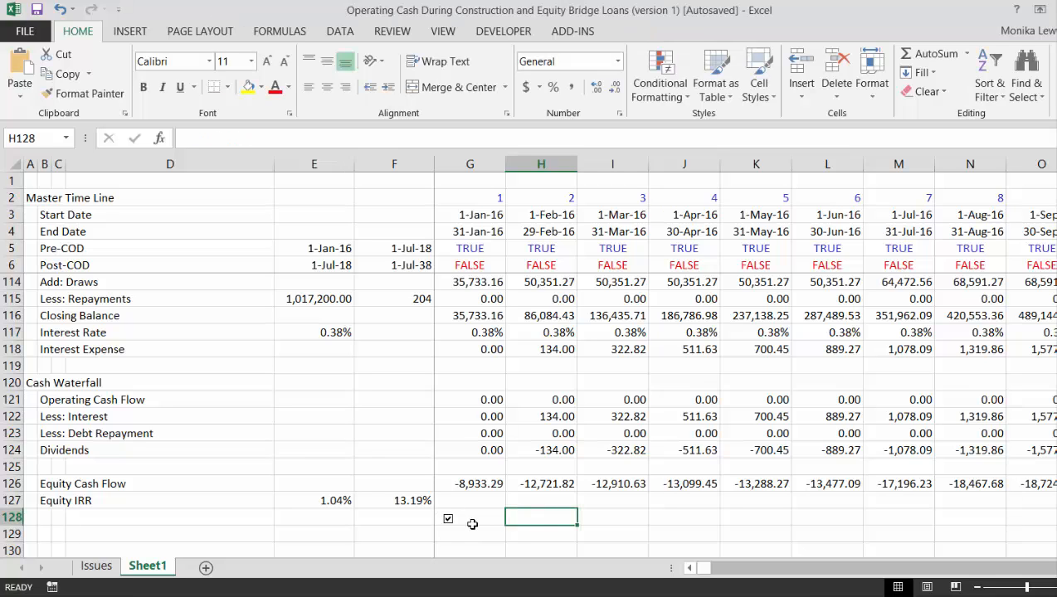
pyautogui.click(448, 520)
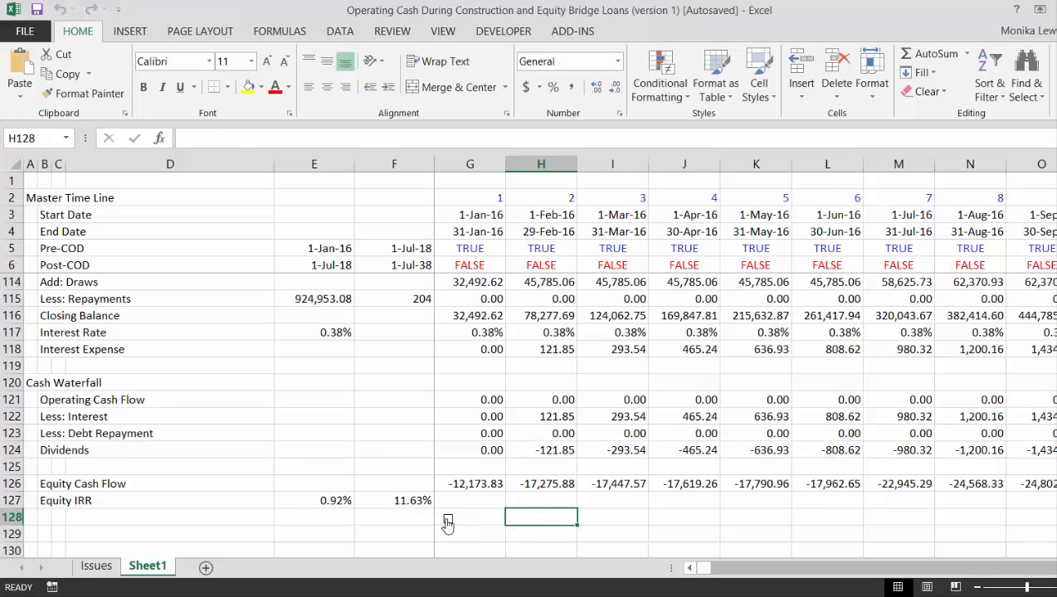
# Toggle the pre-commercial cash flow check box in G128 and compare the Equity IRR and the Sources and Uses and funding sections.
pyautogui.click(447, 520)
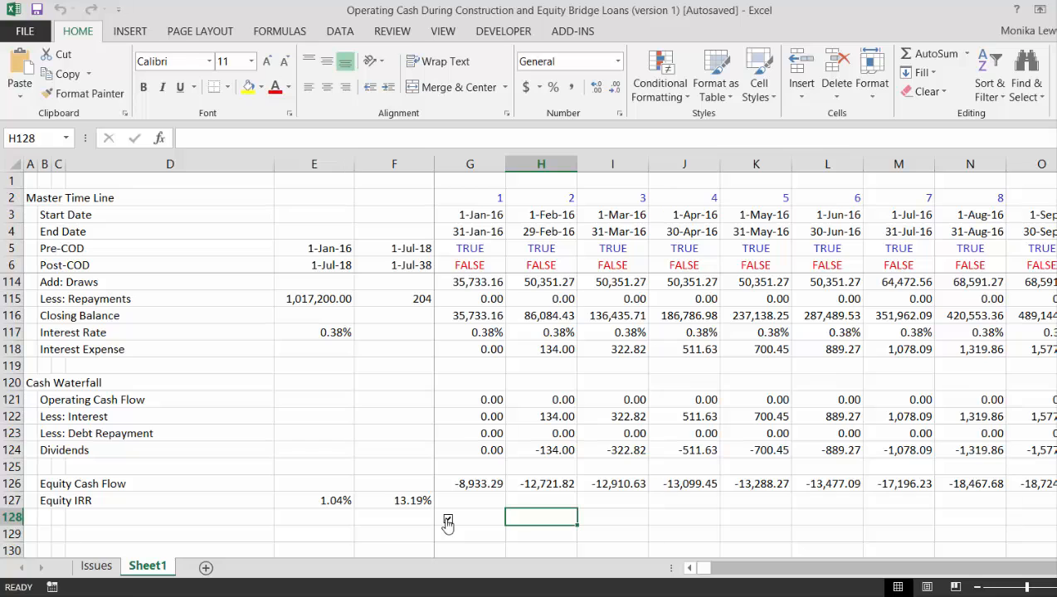
pyautogui.click(447, 521)
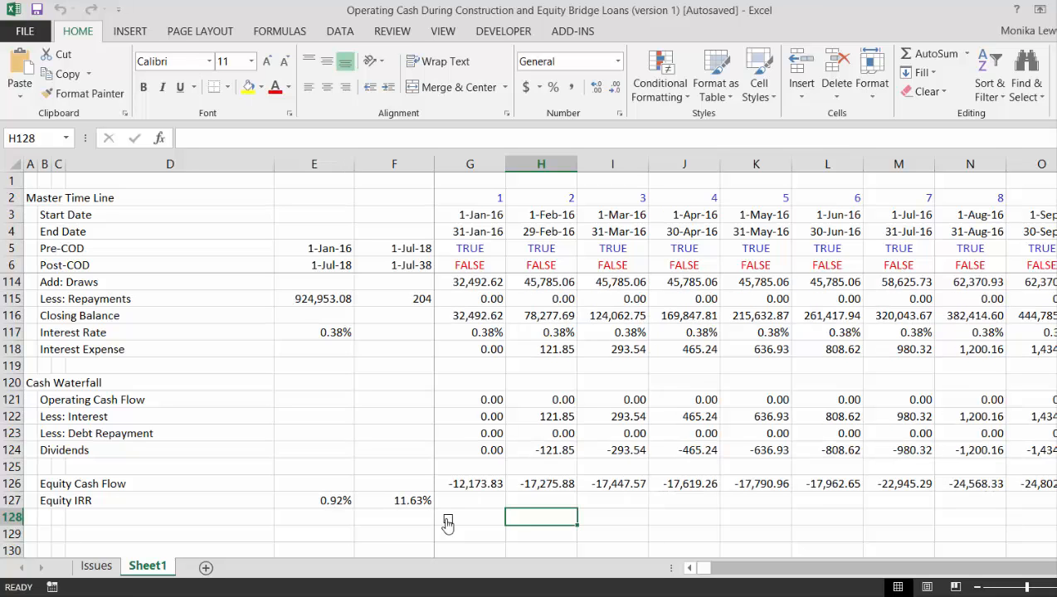
pyautogui.click(447, 520)
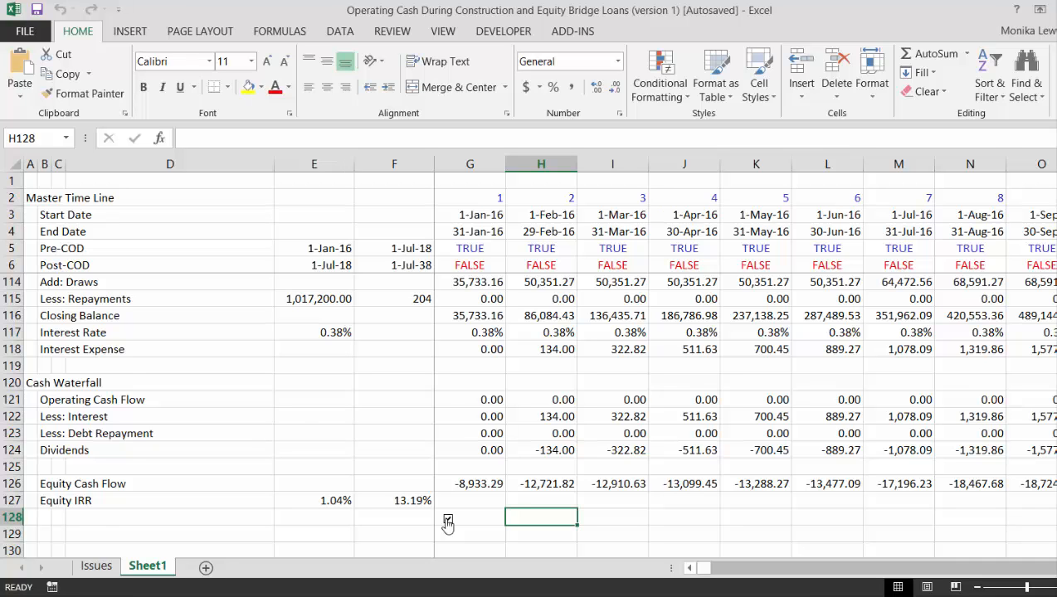
pyautogui.press('pageup')
pyautogui.press('pageup')
pyautogui.press('pageup')
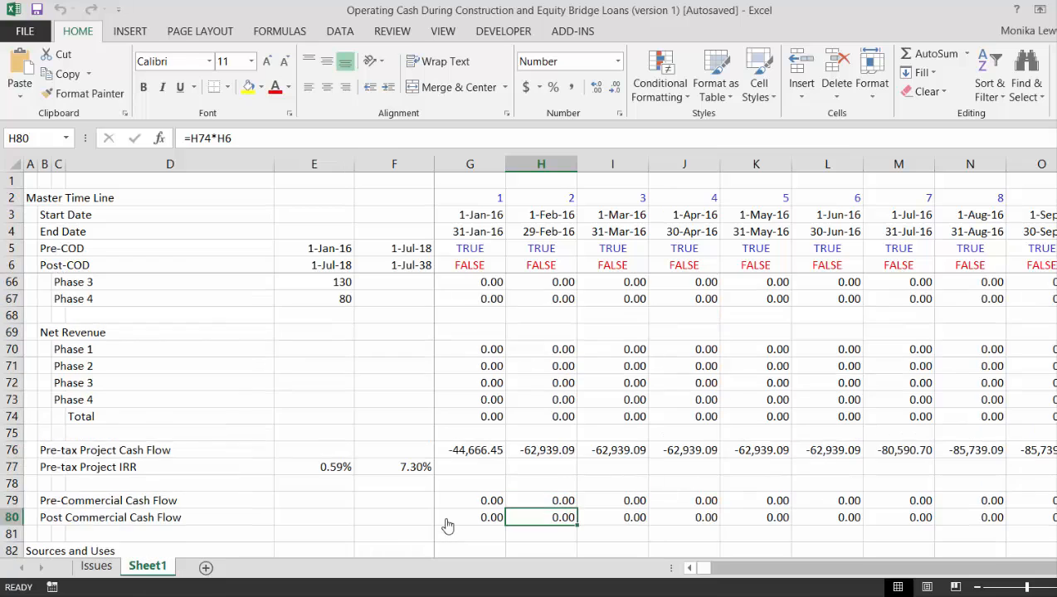
pyautogui.press('pagedown')
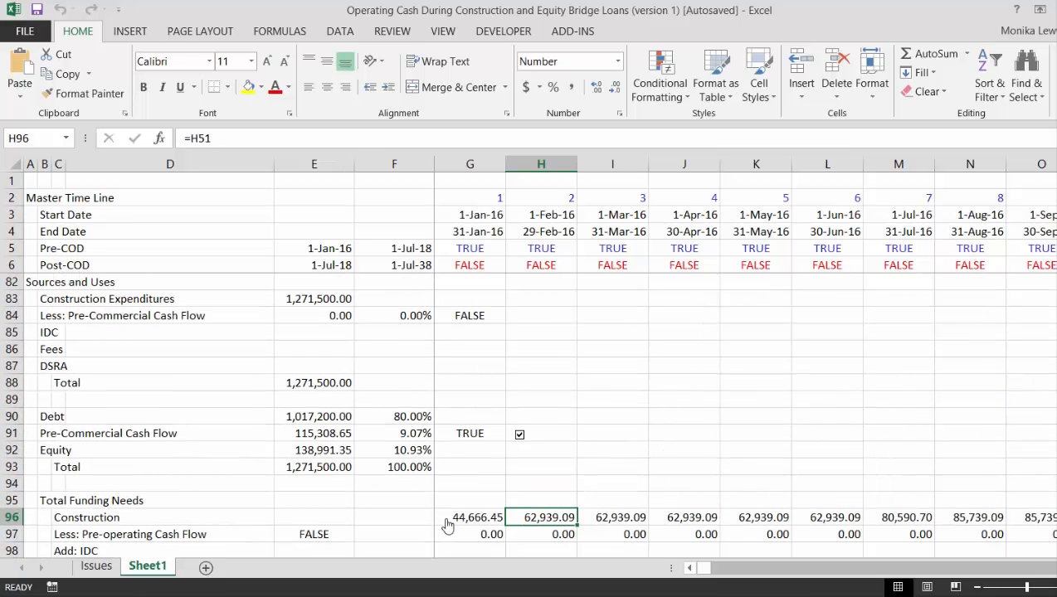
pyautogui.press('pagedown')
pyautogui.press('pagedown')
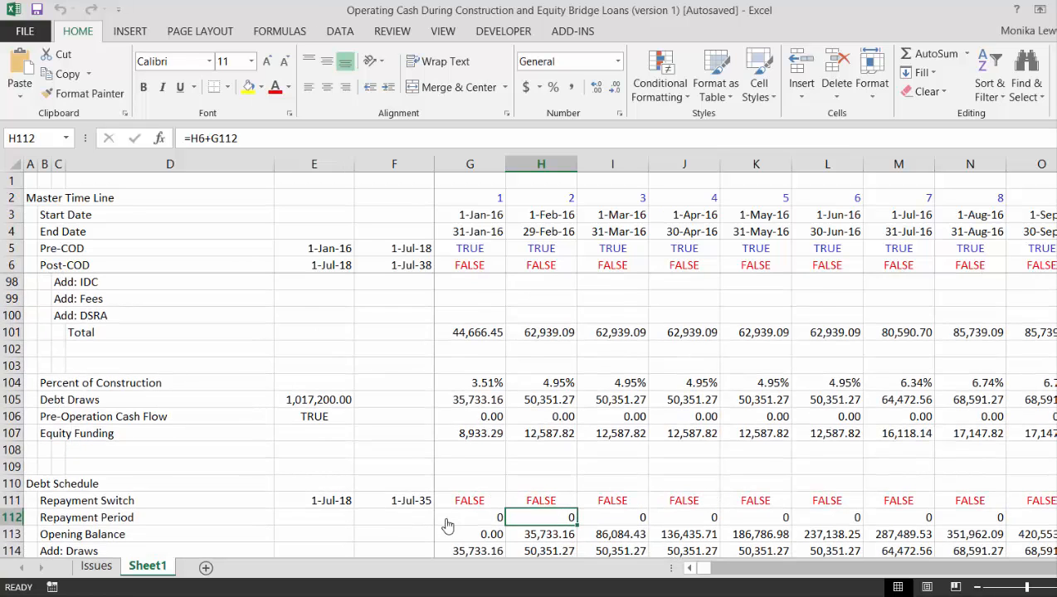
# Widen the check box below Equity IRR so that it spans from G128 into H128, and deselect it.
pyautogui.rightClick(447, 523)
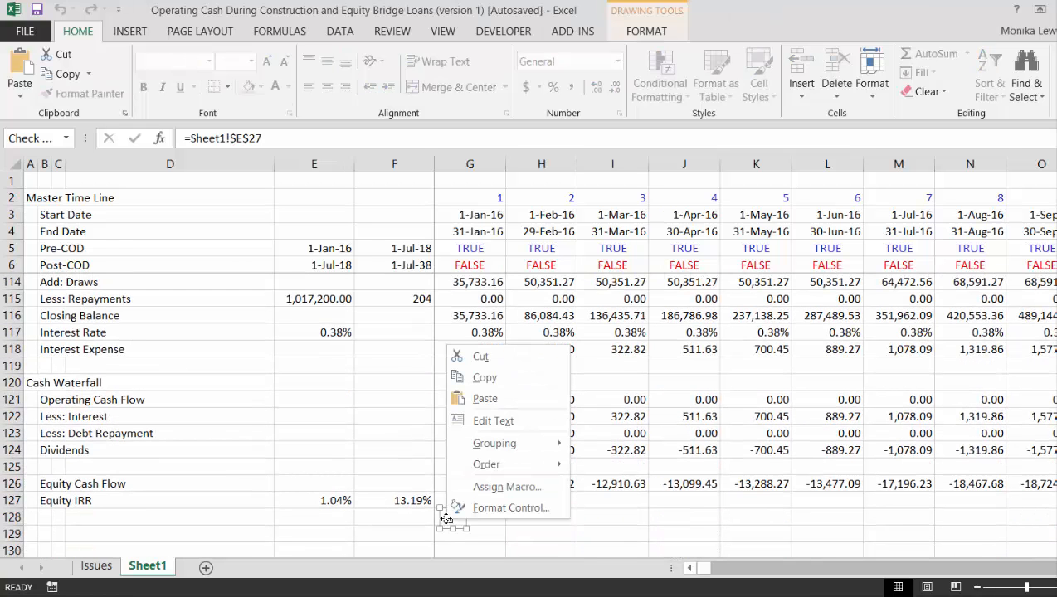
pyautogui.press('Escape')
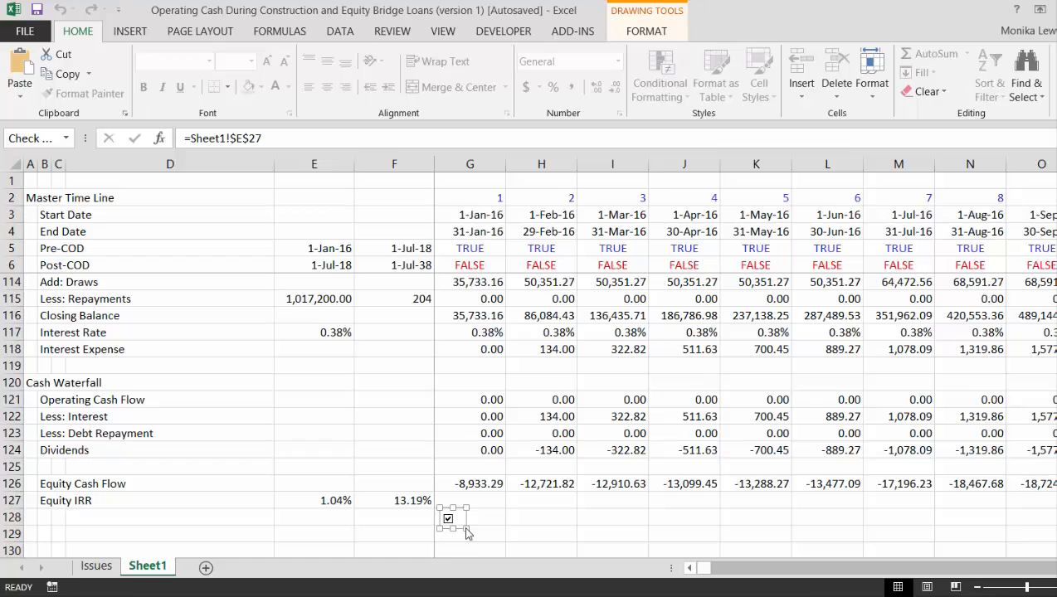
pyautogui.moveTo(467, 533); pyautogui.dragTo(566, 526)
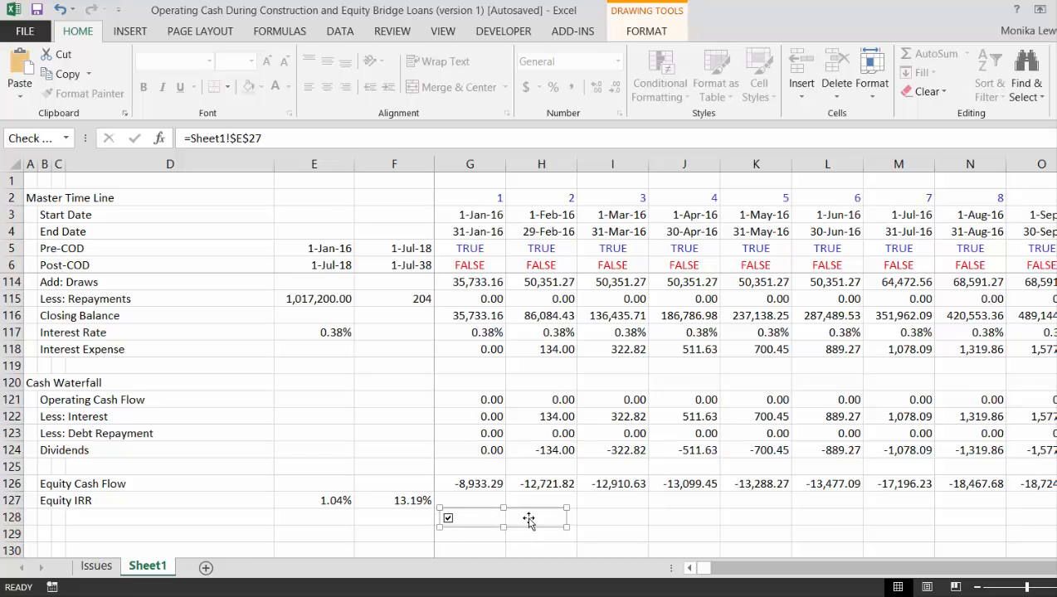
pyautogui.click(672, 521)
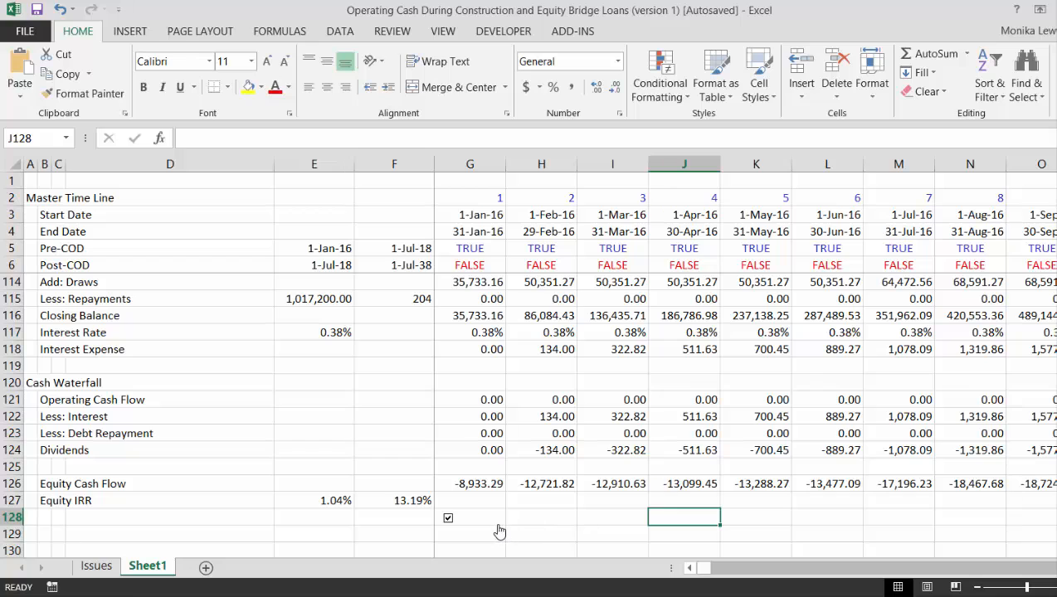
# Label the check box in row 128 "Pre Cod CF as Equity" and test it by switching it on and off.
pyautogui.click(471, 523)
pyautogui.rightClick(470, 519)
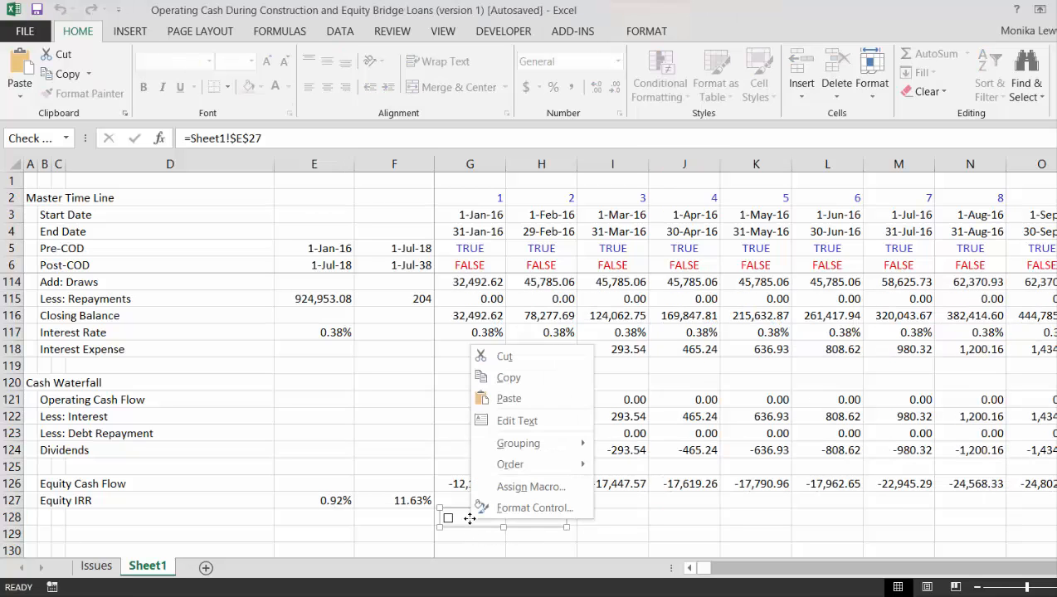
pyautogui.click(492, 424)
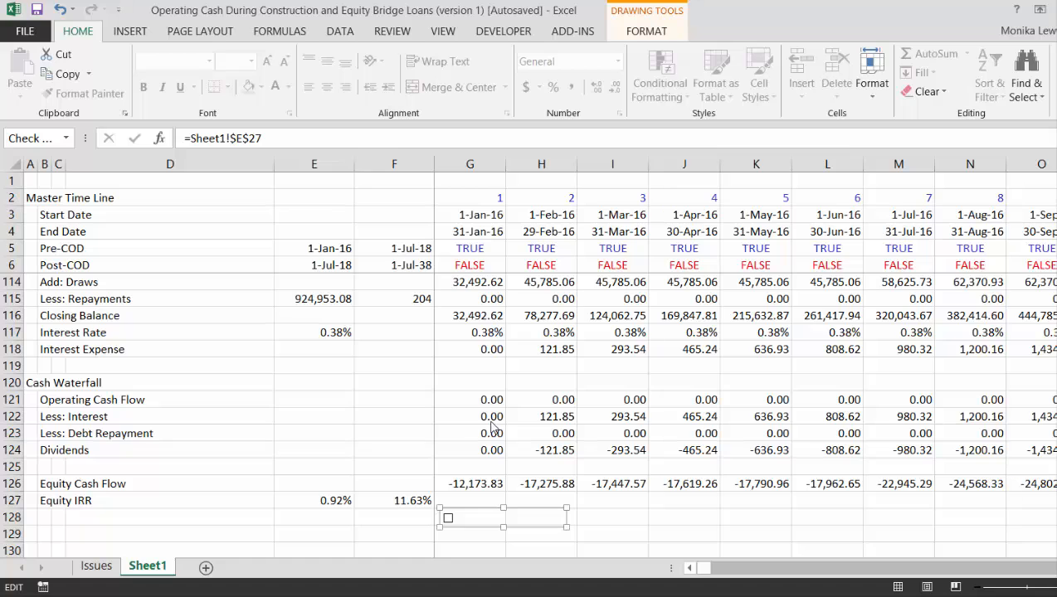
pyautogui.click(601, 527)
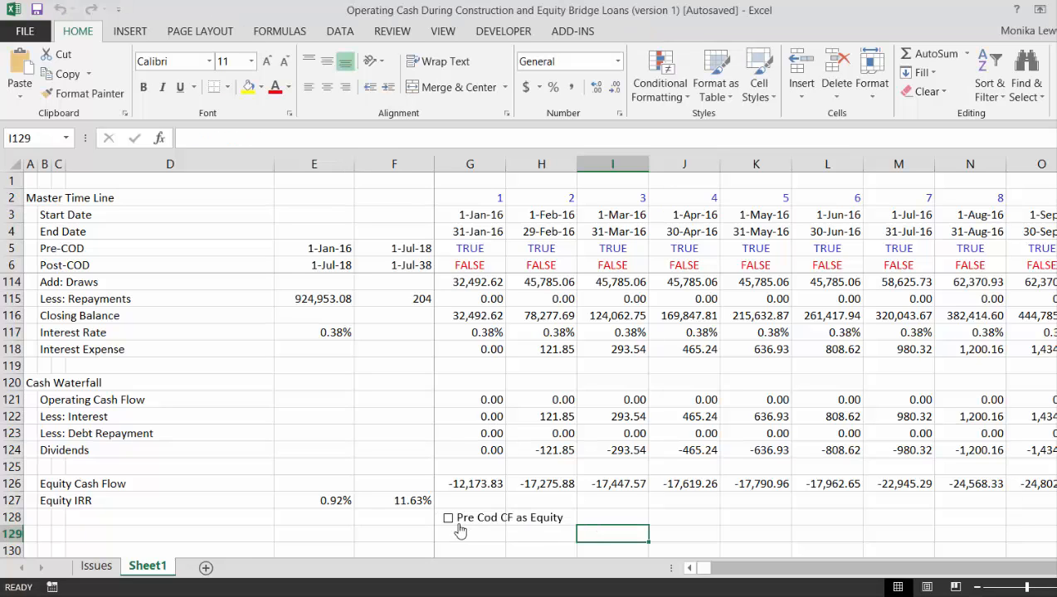
pyautogui.click(465, 529)
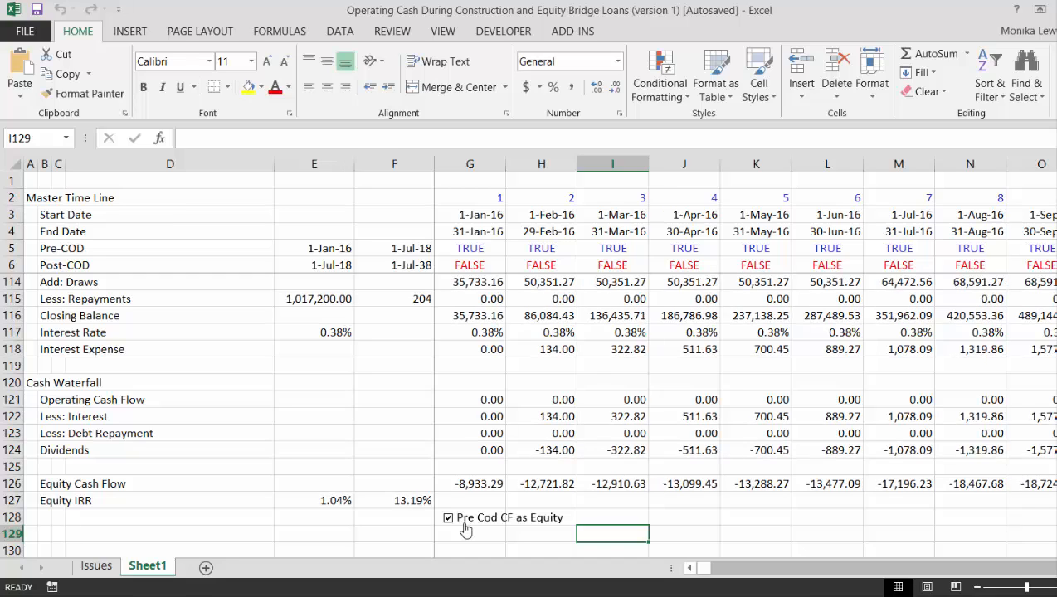
pyautogui.click(465, 529)
# Set the Senior Loan Debt Percent in E31 of the Financing inputs to 85%.
pyautogui.press('pageup')
pyautogui.press('pageup')
pyautogui.press('pageup')
pyautogui.press('pageup')
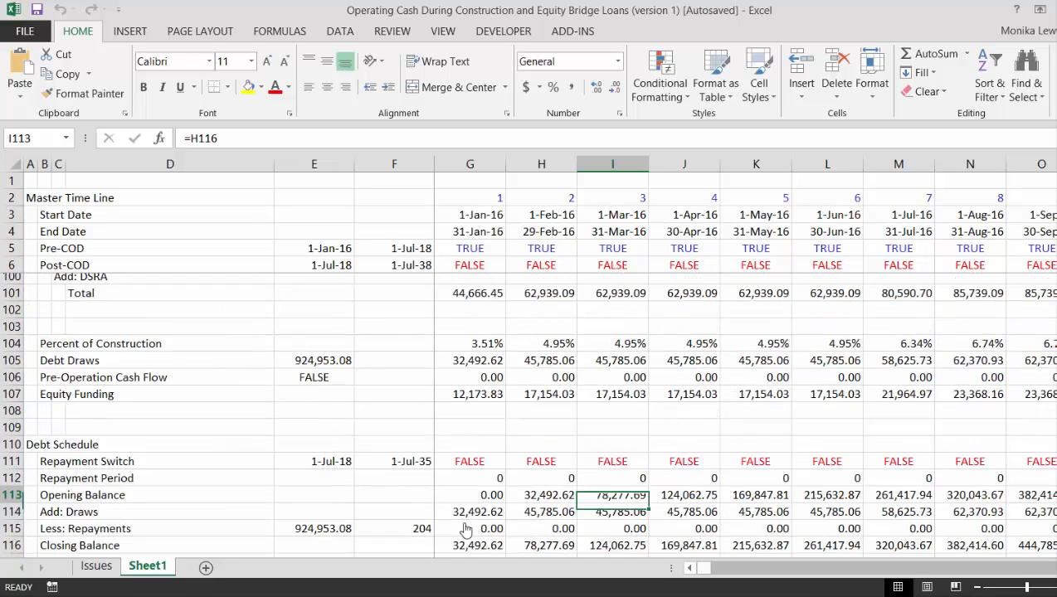
pyautogui.press('pageup')
pyautogui.press('pageup')
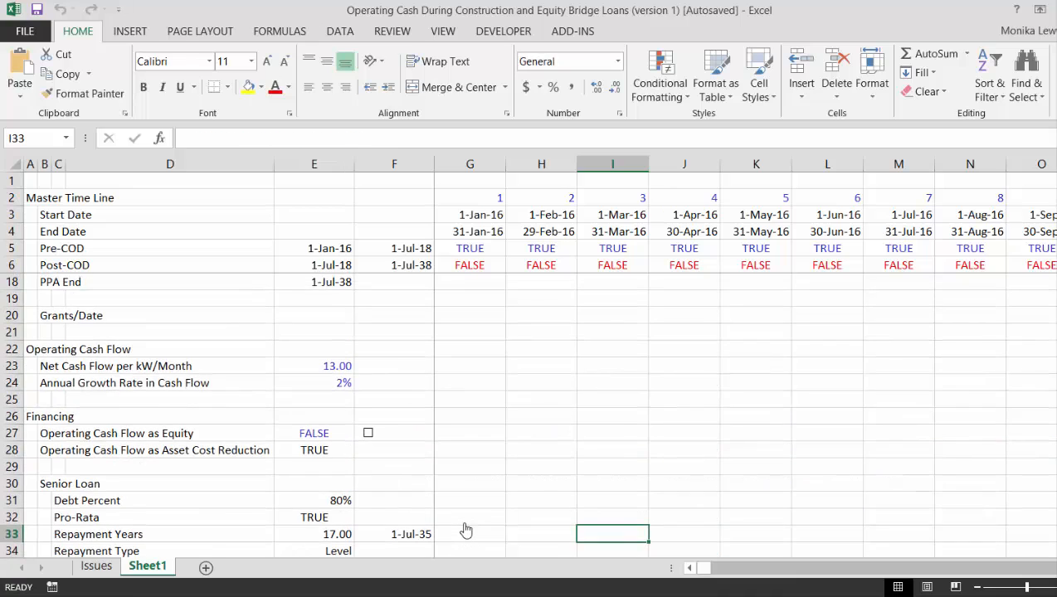
pyautogui.press('Left')
pyautogui.press('Left')
pyautogui.press('Left')
pyautogui.press('Left')
pyautogui.press('Up')
pyautogui.press('Up')
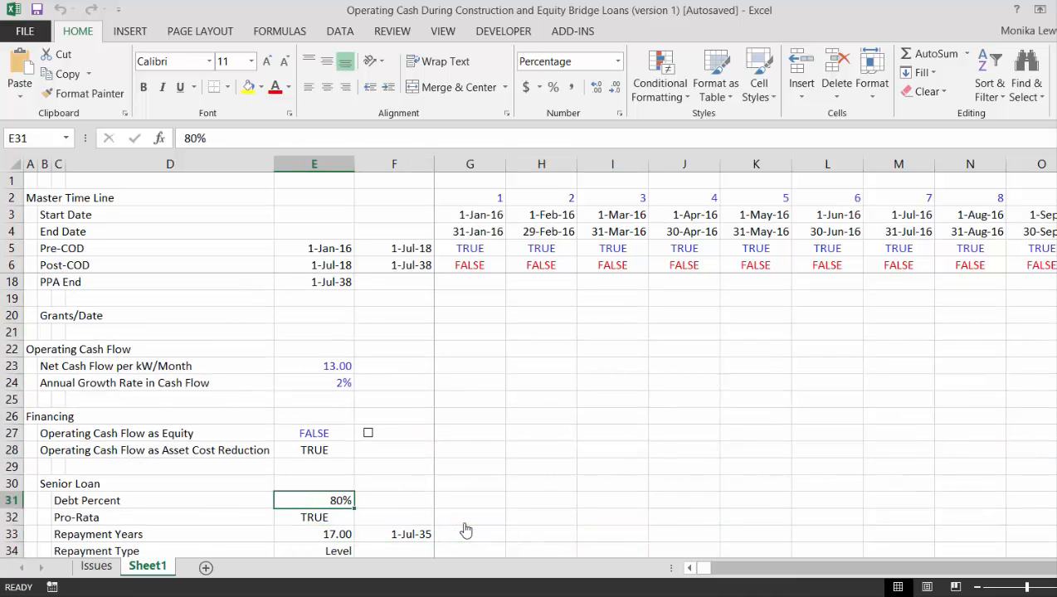
pyautogui.write('85')
pyautogui.press('Return')
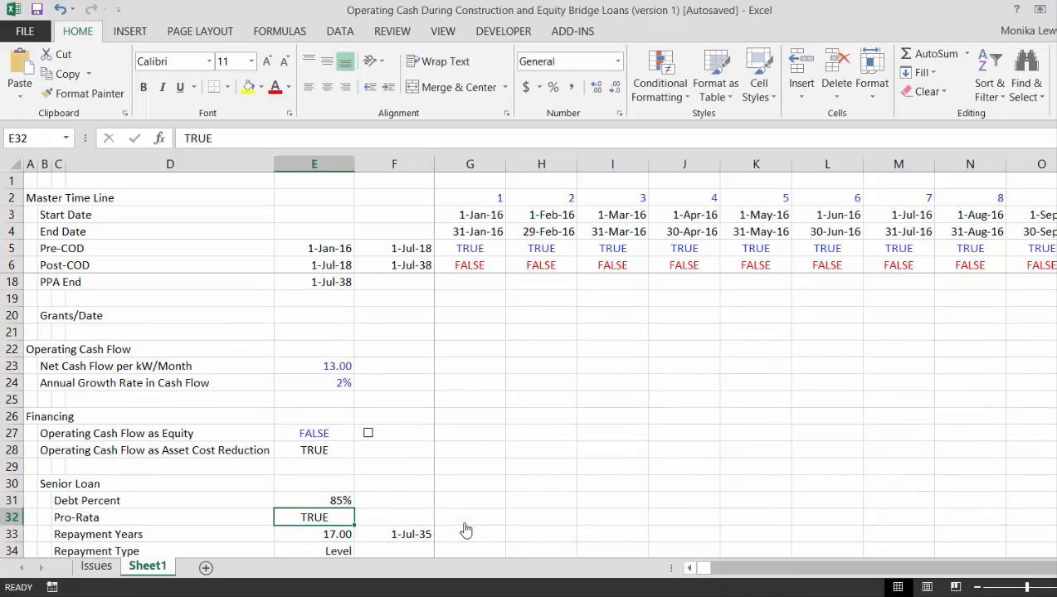
# Switch the Pre Cod CF as Equity check box on and off and compare the Equity IRR at 85% debt.
pyautogui.scroll(-1, 465, 530)
pyautogui.press('pagedown')
pyautogui.press('pagedown')
pyautogui.press('pagedown')
pyautogui.press('pagedown')
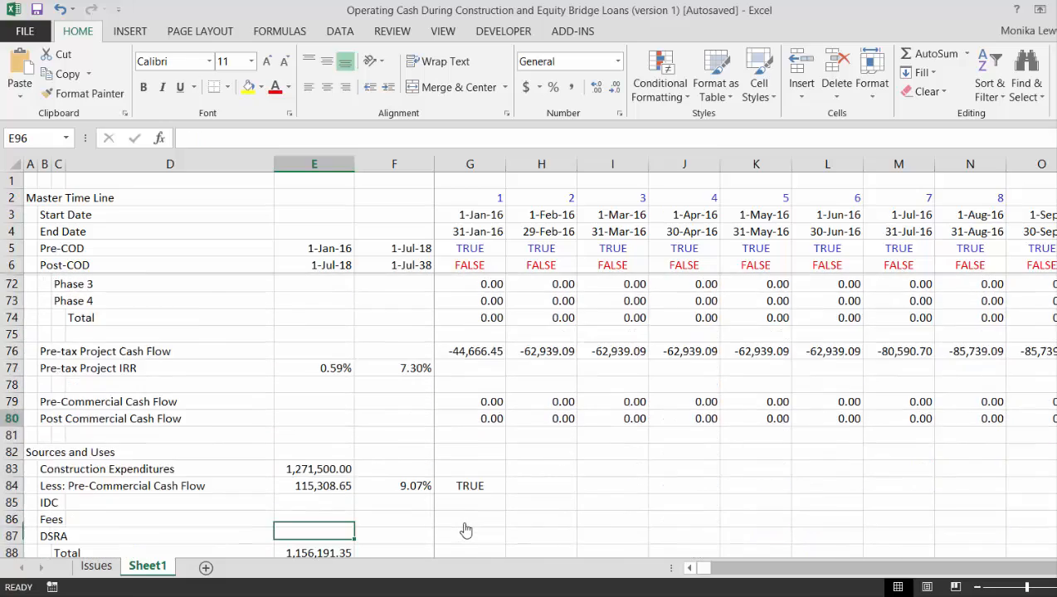
pyautogui.press('pagedown')
pyautogui.press('pagedown')
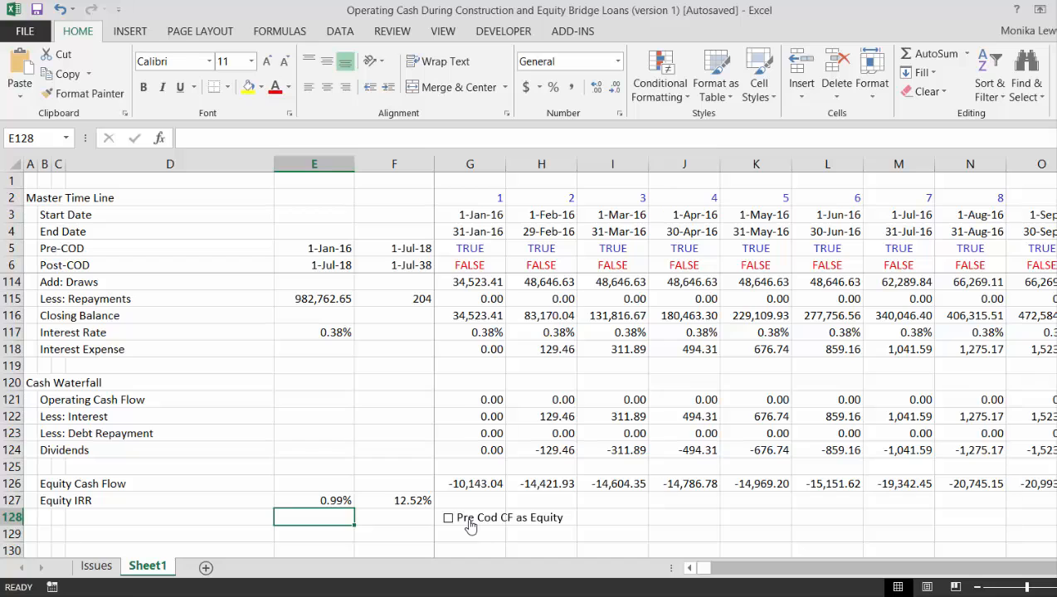
pyautogui.click(468, 518)
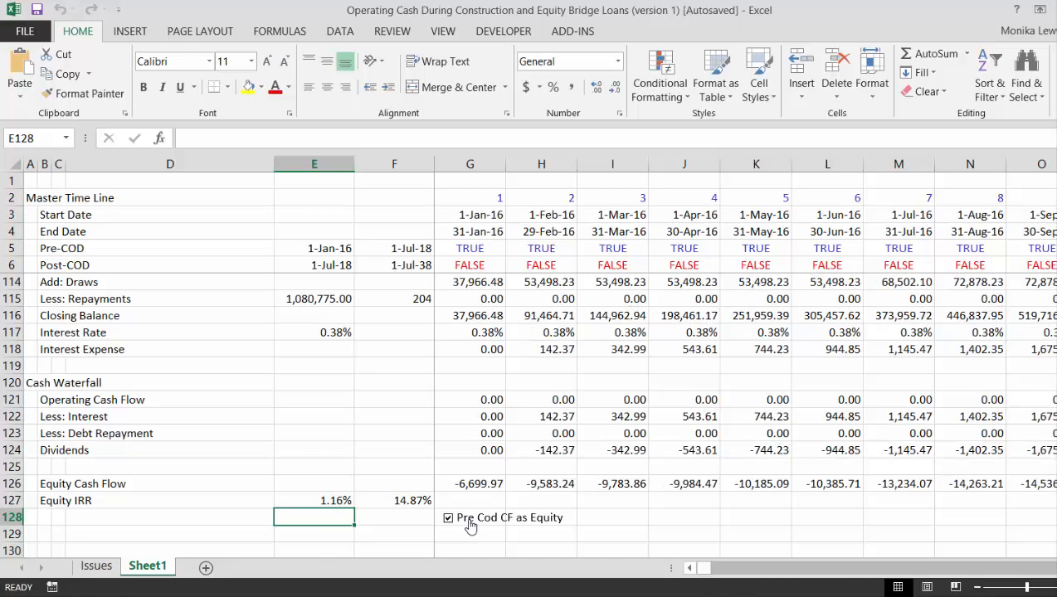
pyautogui.click(469, 520)
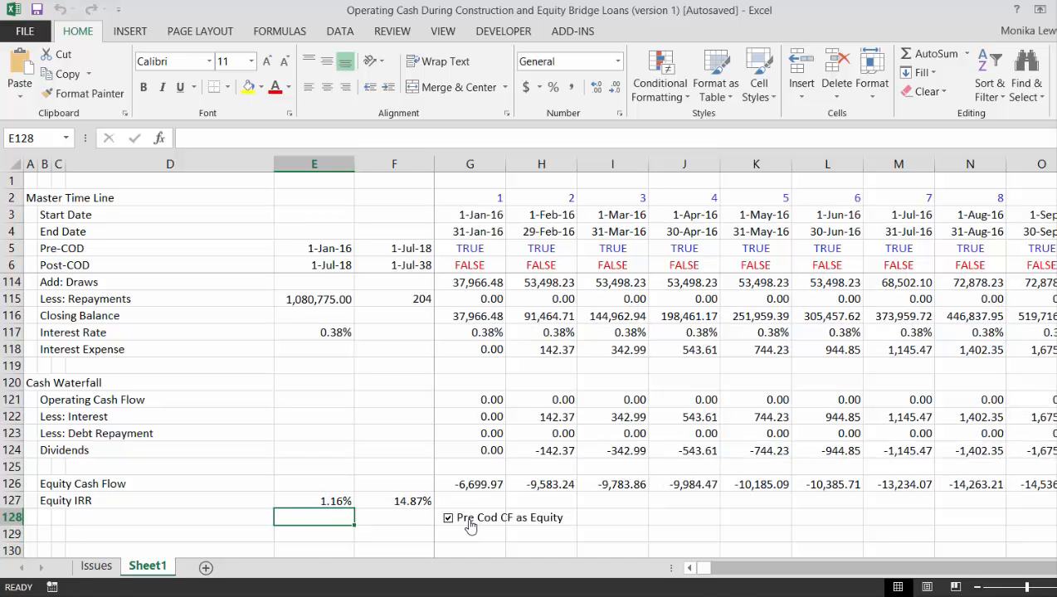
pyautogui.click(469, 523)
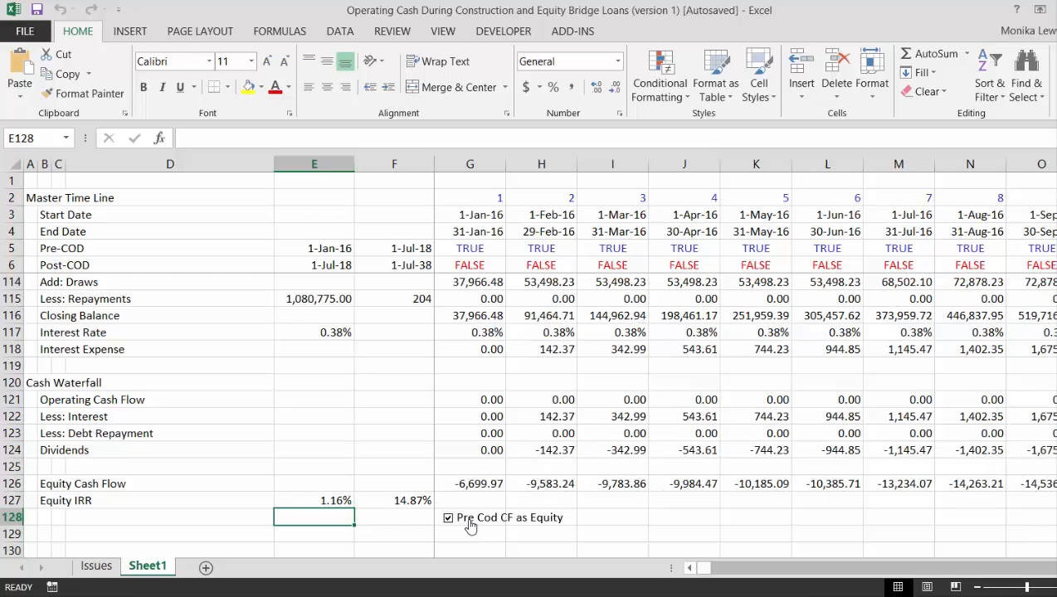
pyautogui.click(469, 521)
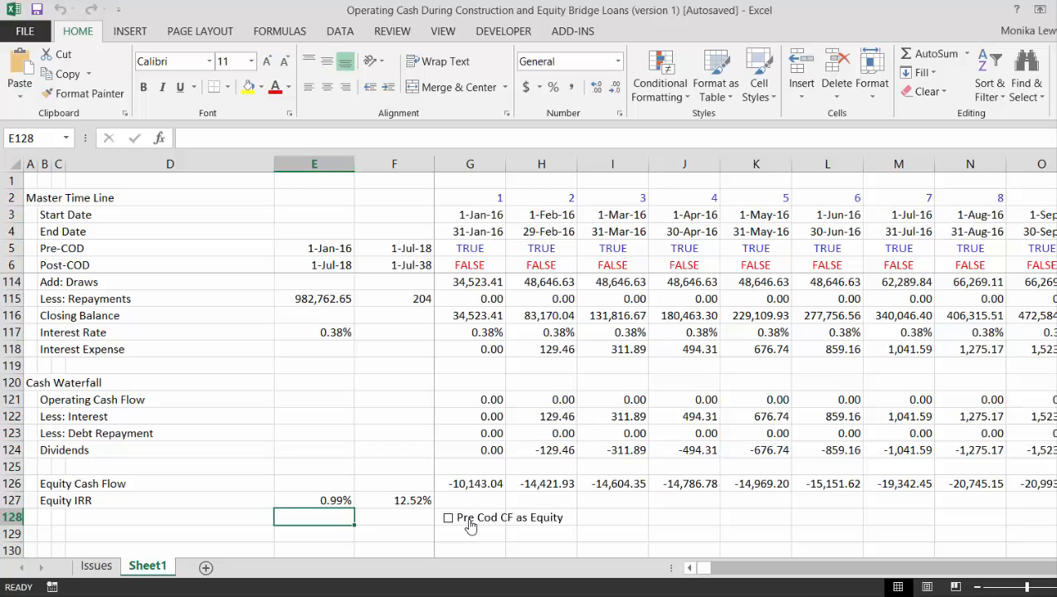
# Examine the Less: Pre-Commercial Cash Flow percentage in F84 and amount in E84 in the Sources and Uses section.
pyautogui.press('Down')
pyautogui.press('Down')
pyautogui.press('Down')
pyautogui.press('Left')
pyautogui.press('Left')
pyautogui.press('Left')
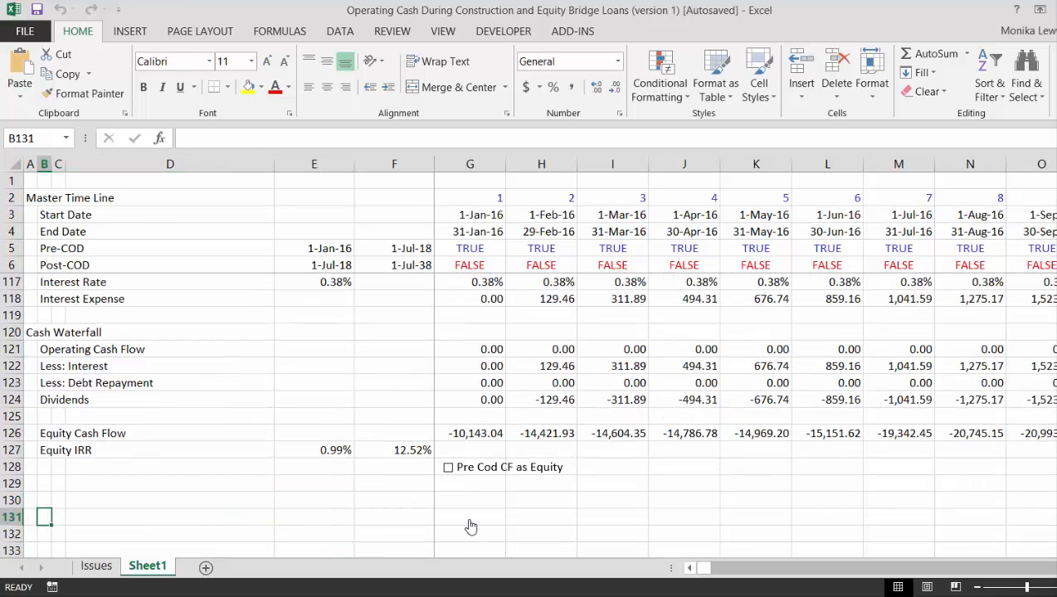
pyautogui.press('Left')
pyautogui.press('pageup')
pyautogui.press('pageup')
pyautogui.press('pageup')
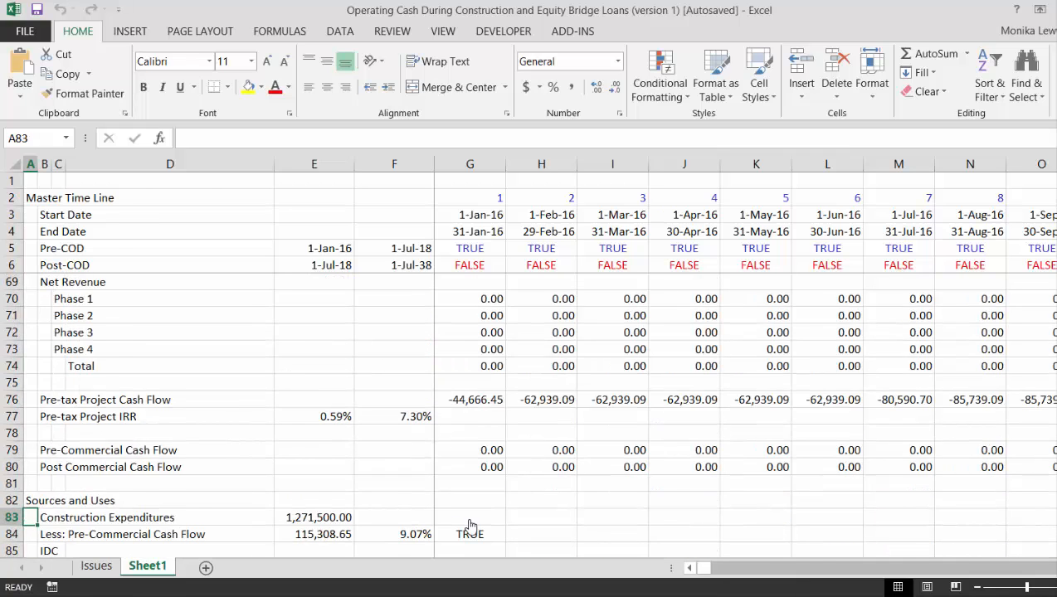
pyautogui.press('pagedown')
pyautogui.press('Up')
pyautogui.press('Up')
pyautogui.press('Up')
pyautogui.press('Up')
pyautogui.press('Up')
pyautogui.press('Up')
pyautogui.press('Up')
pyautogui.press('Up')
pyautogui.press('Up')
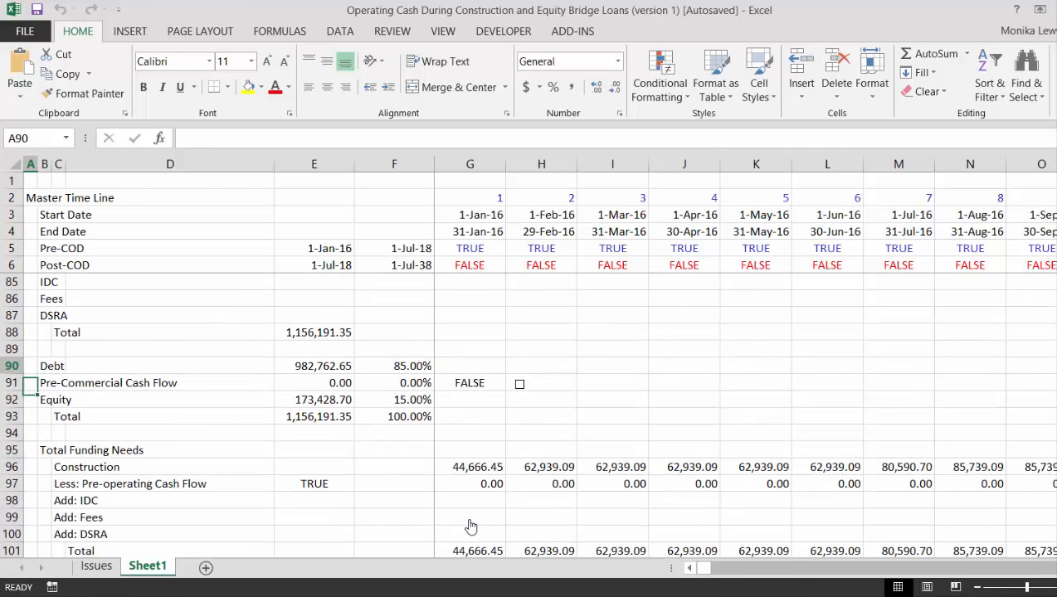
pyautogui.press('Up')
pyautogui.press('Up')
pyautogui.press('Up')
pyautogui.press('Up')
pyautogui.press('Up')
pyautogui.press('Up')
pyautogui.press('Up')
pyautogui.press('Up')
pyautogui.press('Up')
pyautogui.press('Up')
pyautogui.press('Up')
pyautogui.press('Down')
pyautogui.press('Down')
pyautogui.press('Down')
pyautogui.press('Down')
pyautogui.press('Down')
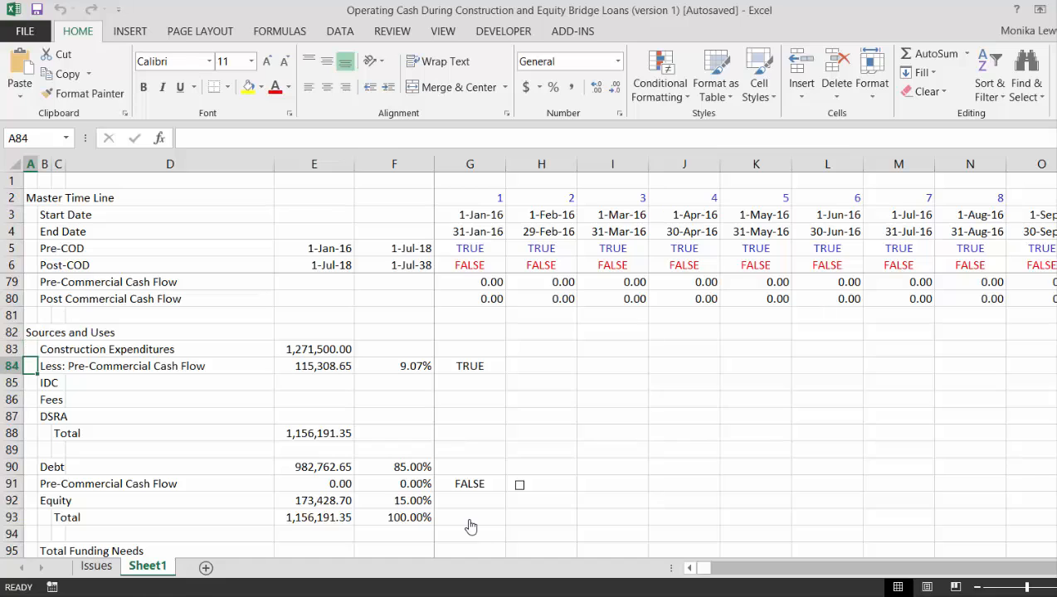
pyautogui.press('Right')
pyautogui.press('Right')
pyautogui.press('Right')
pyautogui.press('Right')
pyautogui.press('Right')
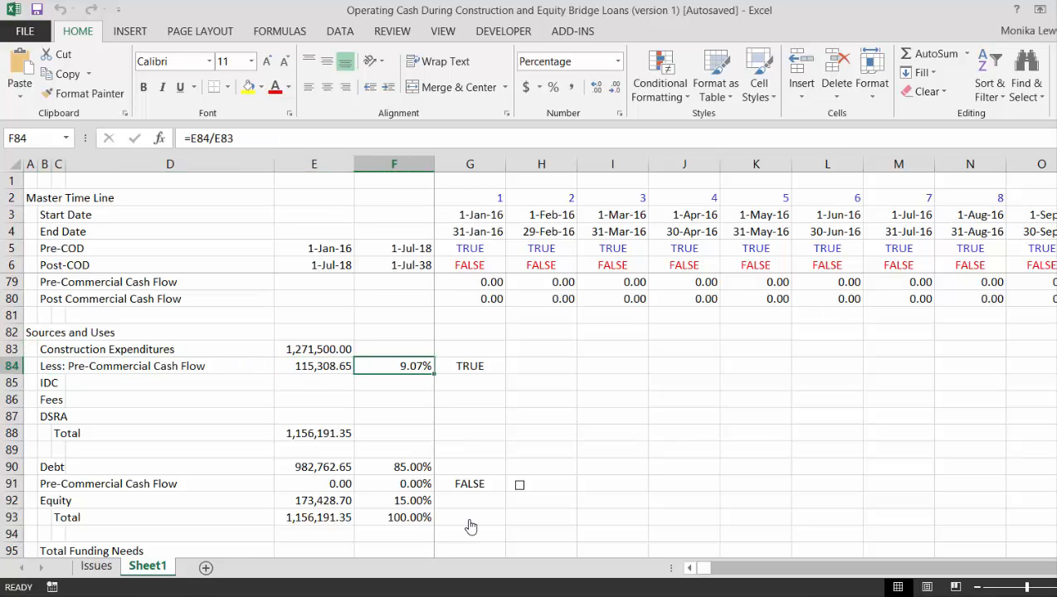
pyautogui.press('Left')
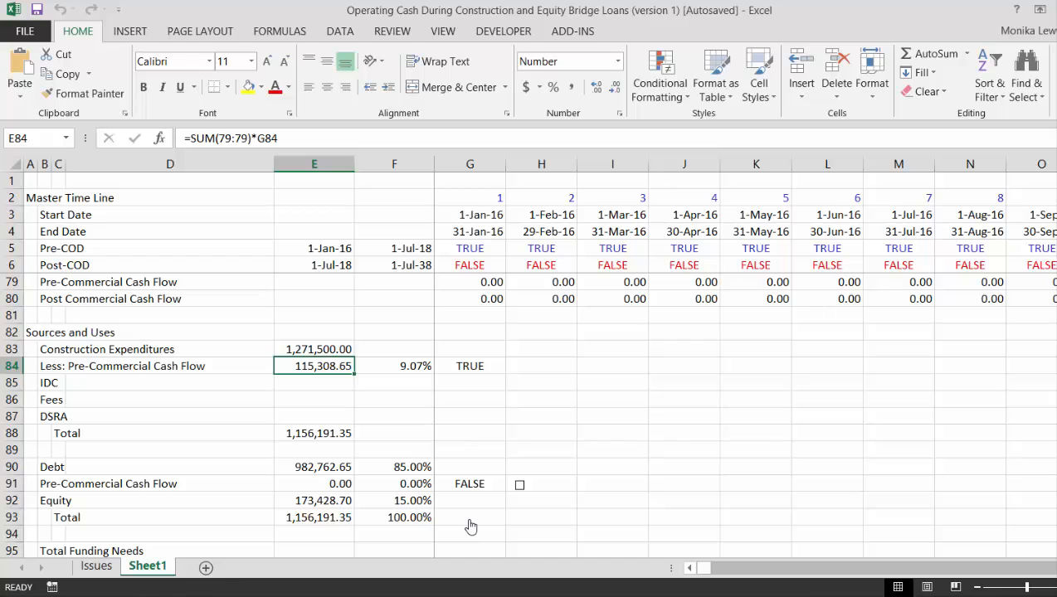
# Inspect the Pre-Commercial Cash Flow formula in E91 and toggle its check box to compare the debt and equity amounts, leaving it unticked.
pyautogui.press('Down')
pyautogui.press('Down')
pyautogui.press('Down')
pyautogui.press('Down')
pyautogui.press('Down')
pyautogui.press('Down')
pyautogui.press('Down')
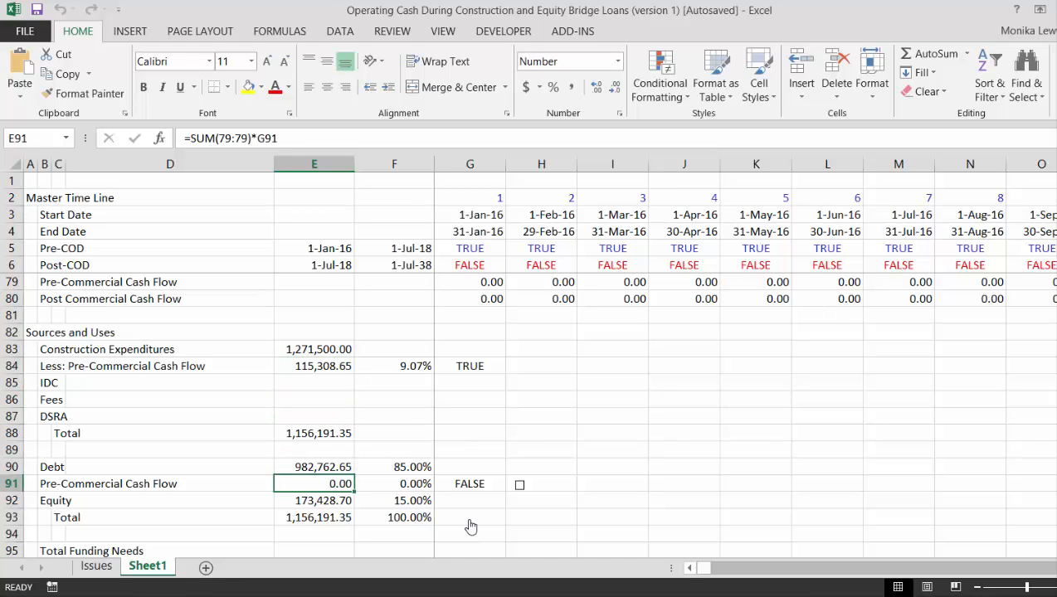
pyautogui.click(520, 486)
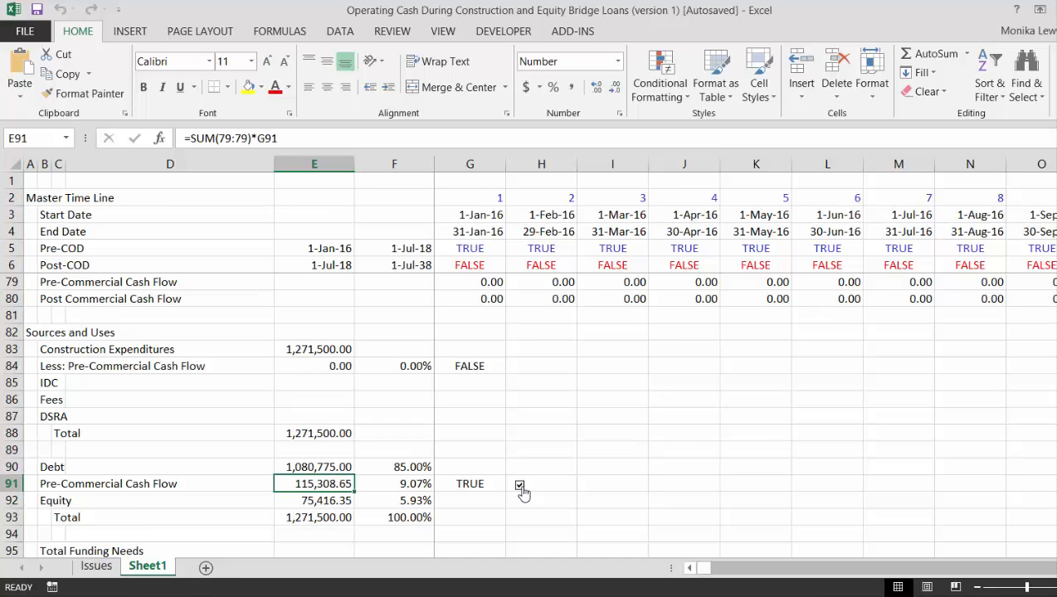
pyautogui.click(520, 486)
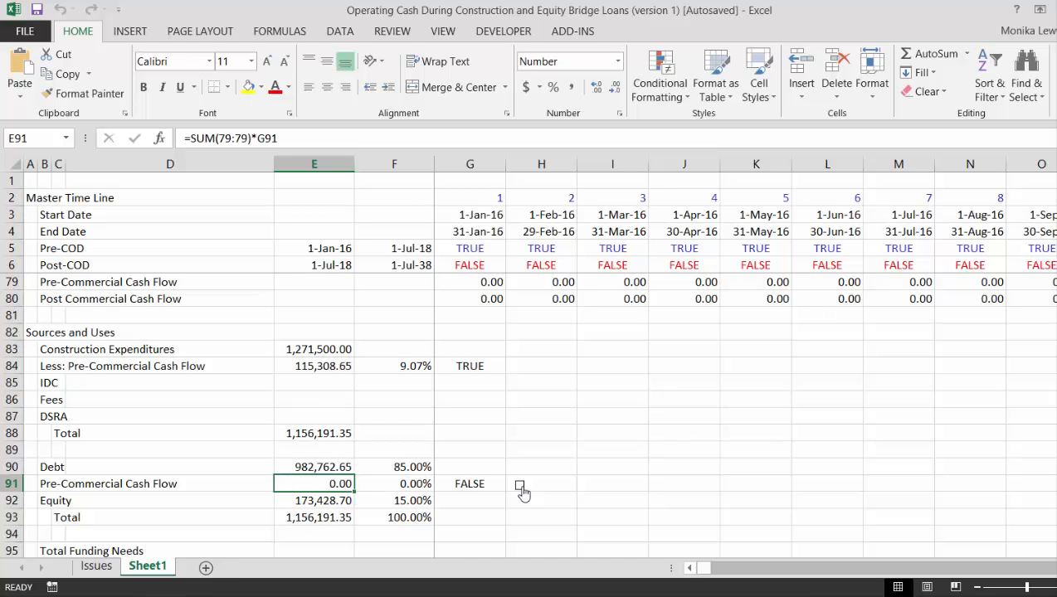
pyautogui.click(519, 486)
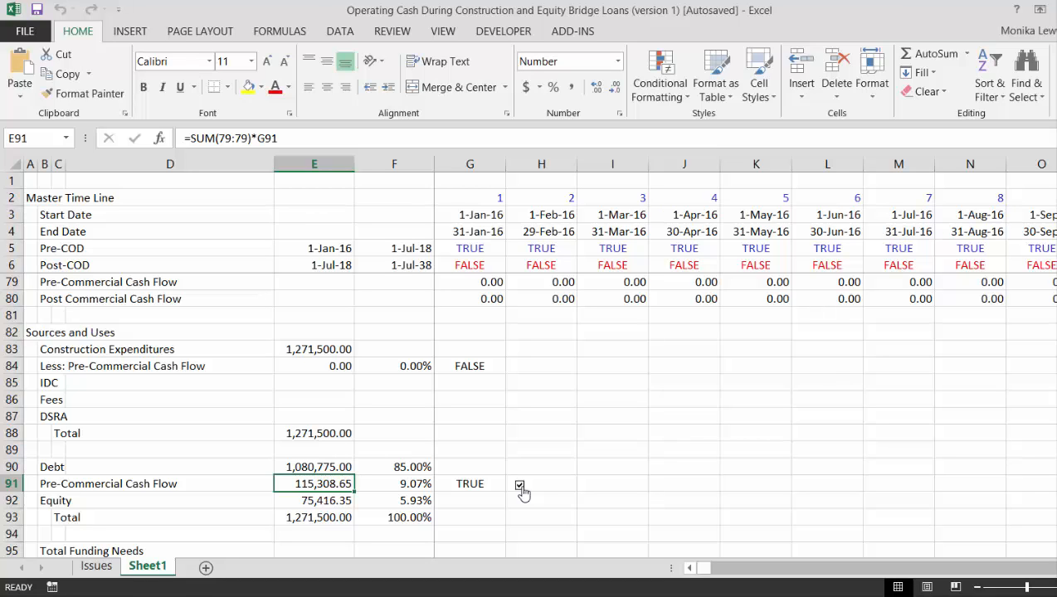
pyautogui.click(519, 486)
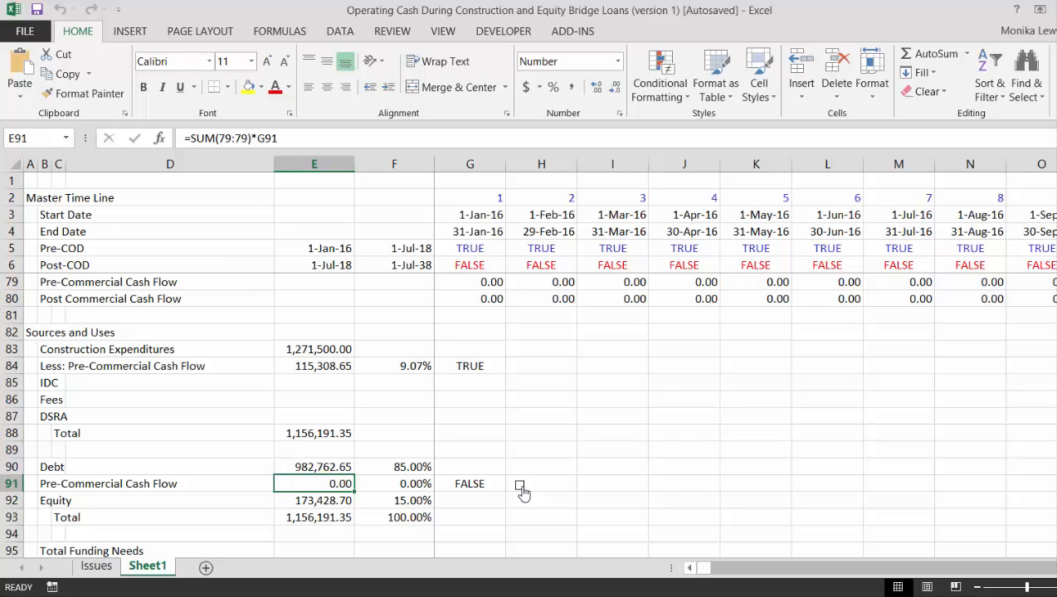
# Examine the debt schedule and Cash Waterfall down to the Equity IRR row with Pre Cod CF as Equity unticked.
pyautogui.press('Down')
pyautogui.press('Down')
pyautogui.press('Down')
pyautogui.press('Down')
pyautogui.press('Down')
pyautogui.press('Down')
pyautogui.press('Down')
pyautogui.press('Down')
pyautogui.press('Down')
pyautogui.press('Down')
pyautogui.press('Down')
pyautogui.press('Down')
pyautogui.press('Down')
pyautogui.press('Down')
pyautogui.press('Down')
pyautogui.press('Down')
pyautogui.press('Down')
pyautogui.press('Down')
pyautogui.press('Down')
pyautogui.press('Down')
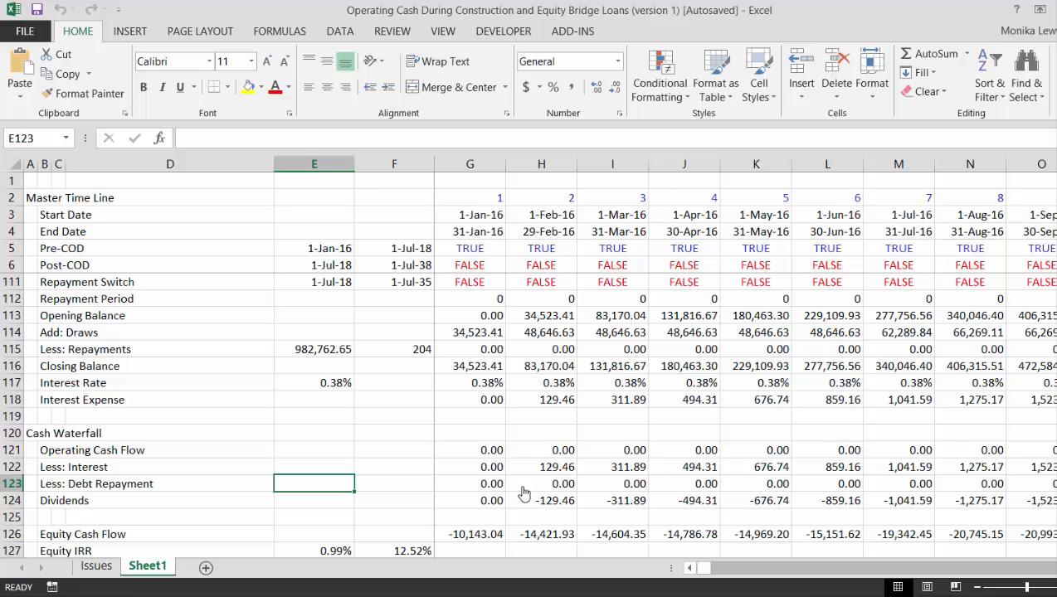
pyautogui.press('Down')
pyautogui.press('Down')
pyautogui.press('Down')
pyautogui.press('Down')
pyautogui.press('Down')
pyautogui.press('Down')
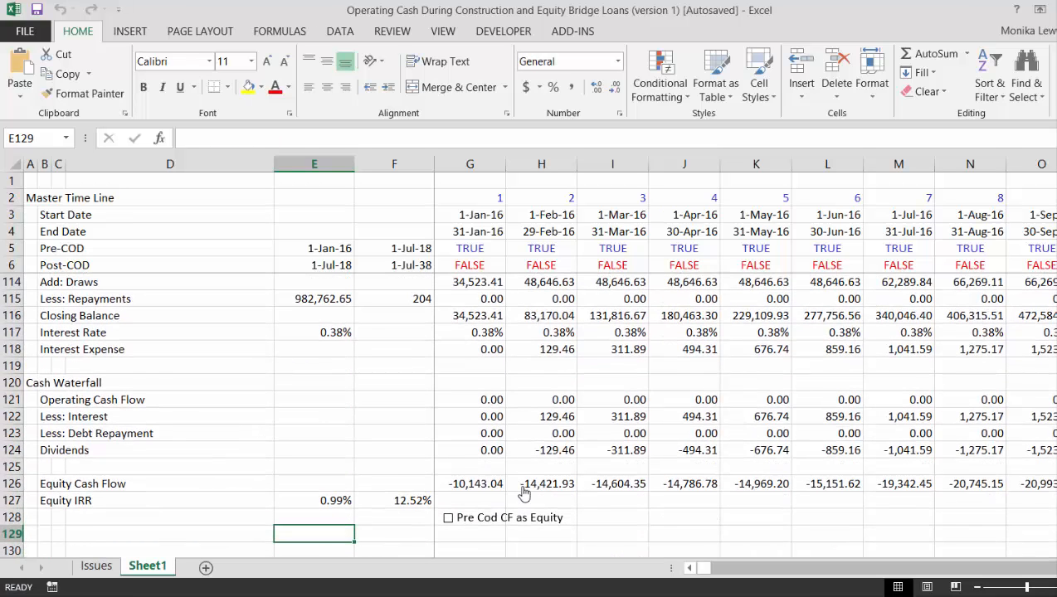
pyautogui.hotkey('ctrl', 's')
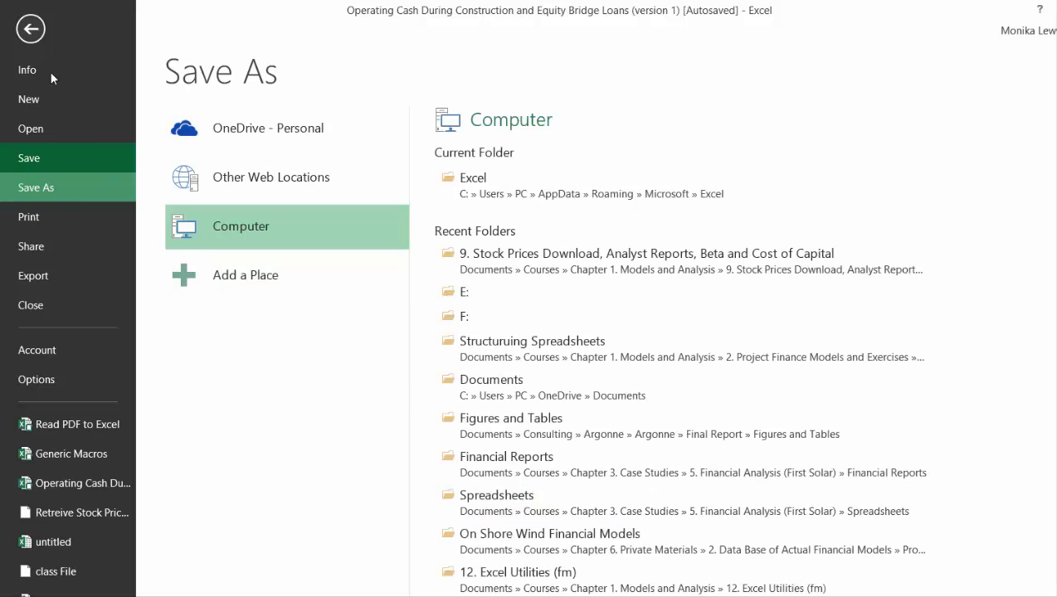
pyautogui.click(31, 29)
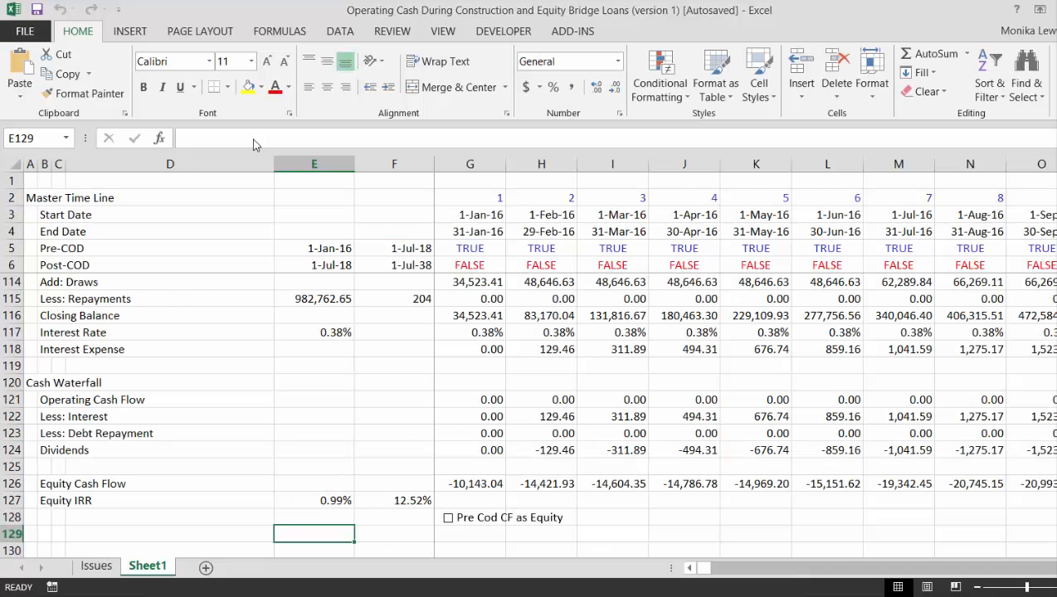
pyautogui.hotkey('alt', 'f')
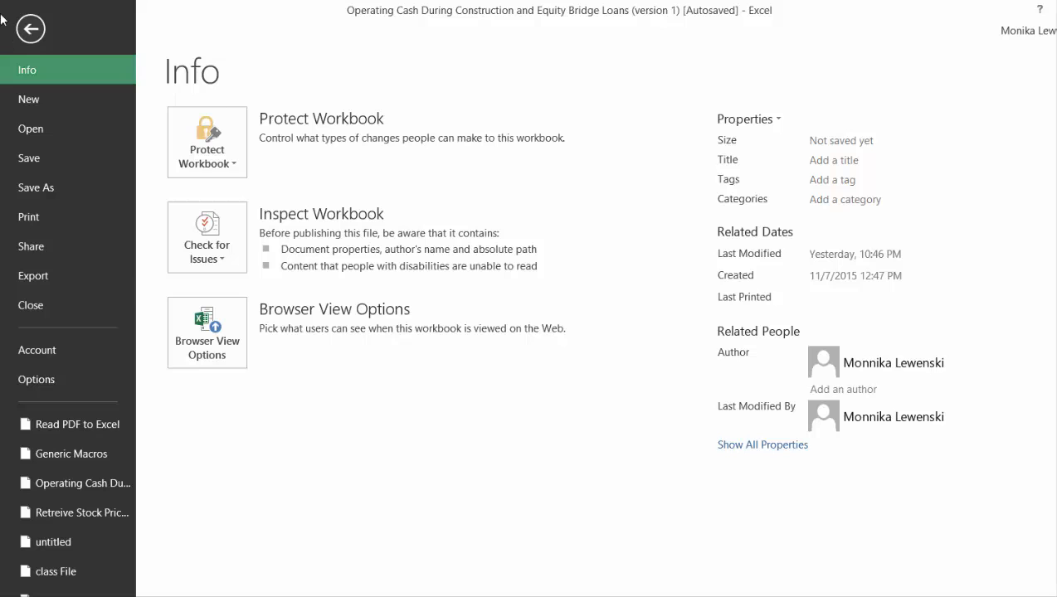
pyautogui.click(30, 28)
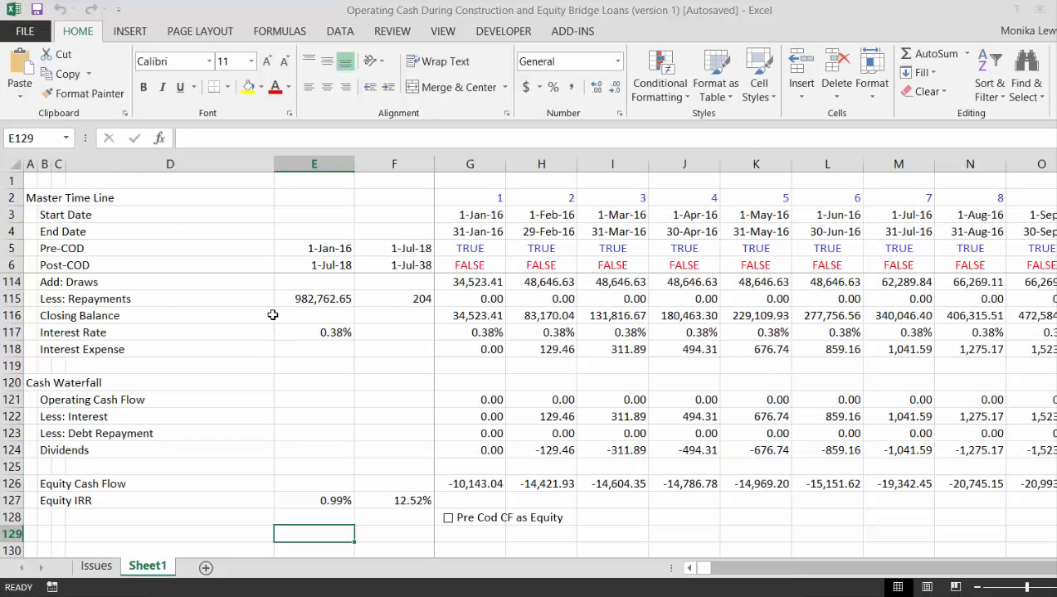
# Try to save the macro-enabled workbook as "Operating Cash During Construction and Equity Bridge Loans" in the Structuruing Spreadsheets folder.
pyautogui.press('F12')
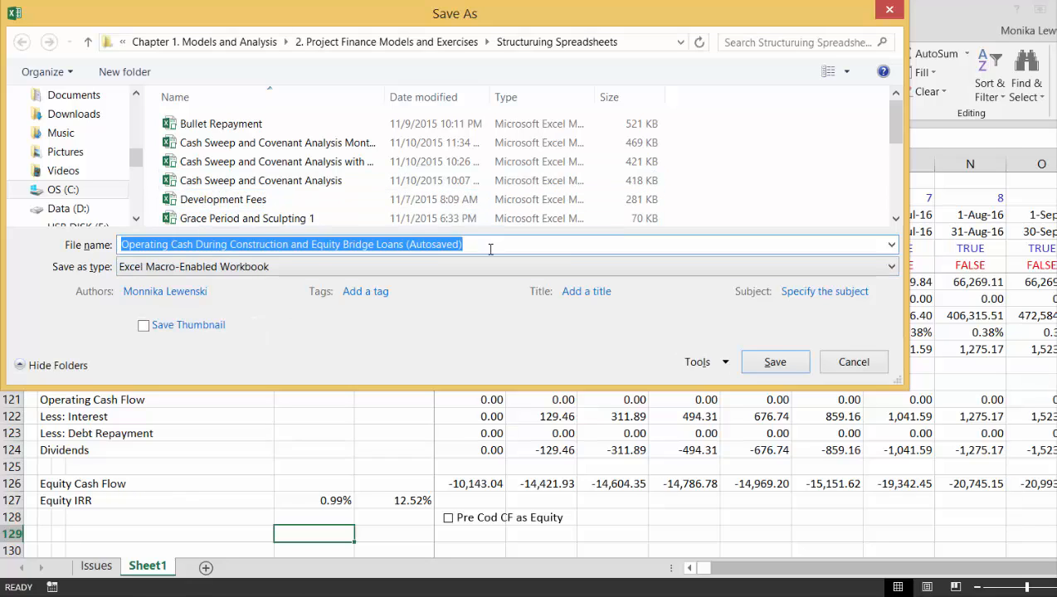
pyautogui.click(490, 248)
pyautogui.press('BackSpace')
pyautogui.press('BackSpace')
pyautogui.press('BackSpace')
pyautogui.press('BackSpace')
pyautogui.press('BackSpace')
pyautogui.press('BackSpace')
pyautogui.press('BackSpace')
pyautogui.press('BackSpace')
pyautogui.press('BackSpace')
pyautogui.press('BackSpace')
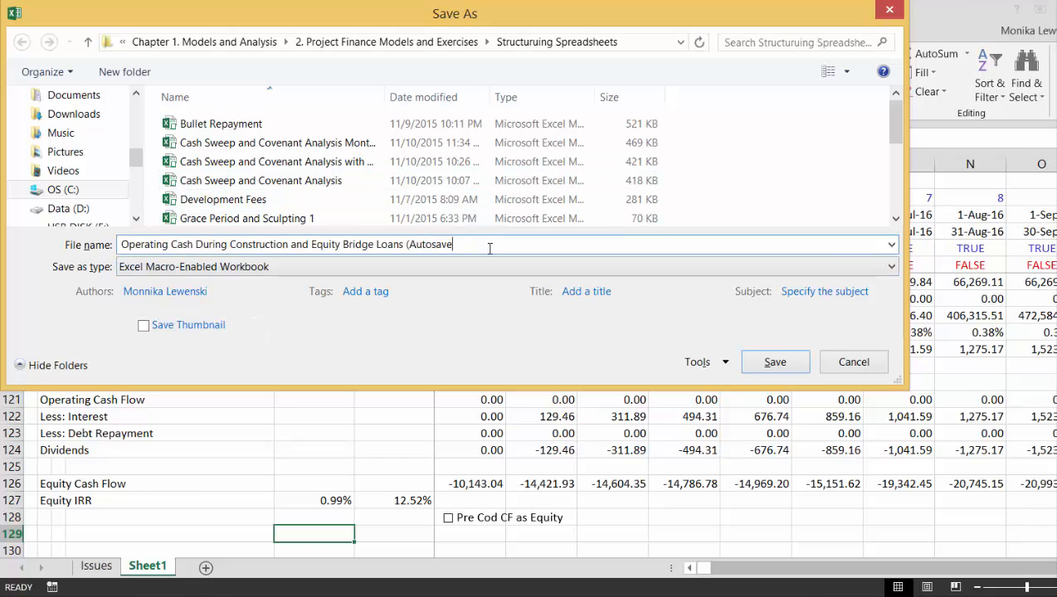
pyautogui.press('BackSpace')
pyautogui.press('BackSpace')
pyautogui.press('Return')
pyautogui.press('Return')
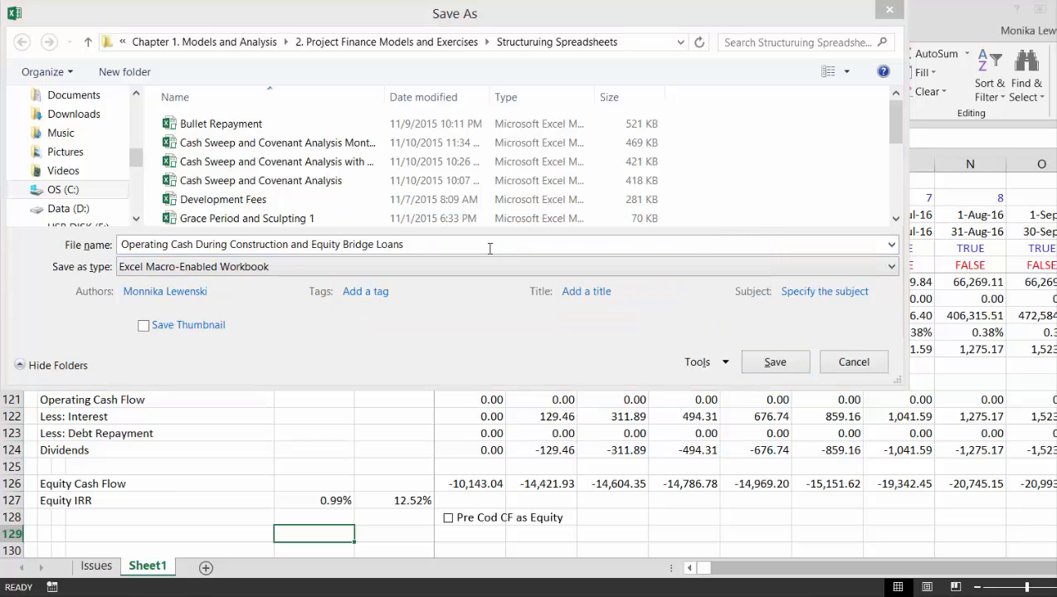
pyautogui.press('Return')
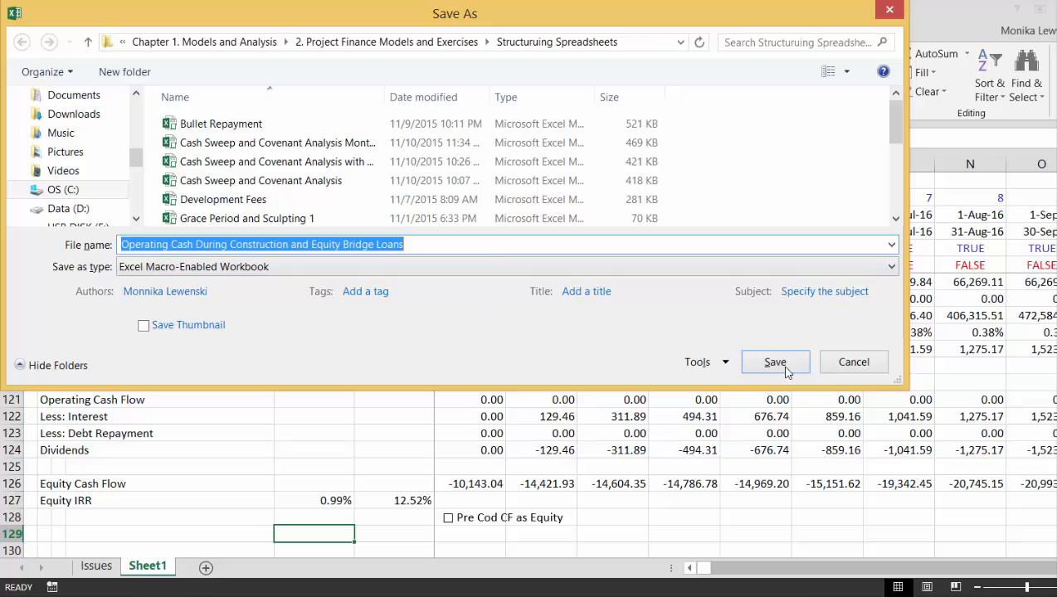
pyautogui.click(857, 365)
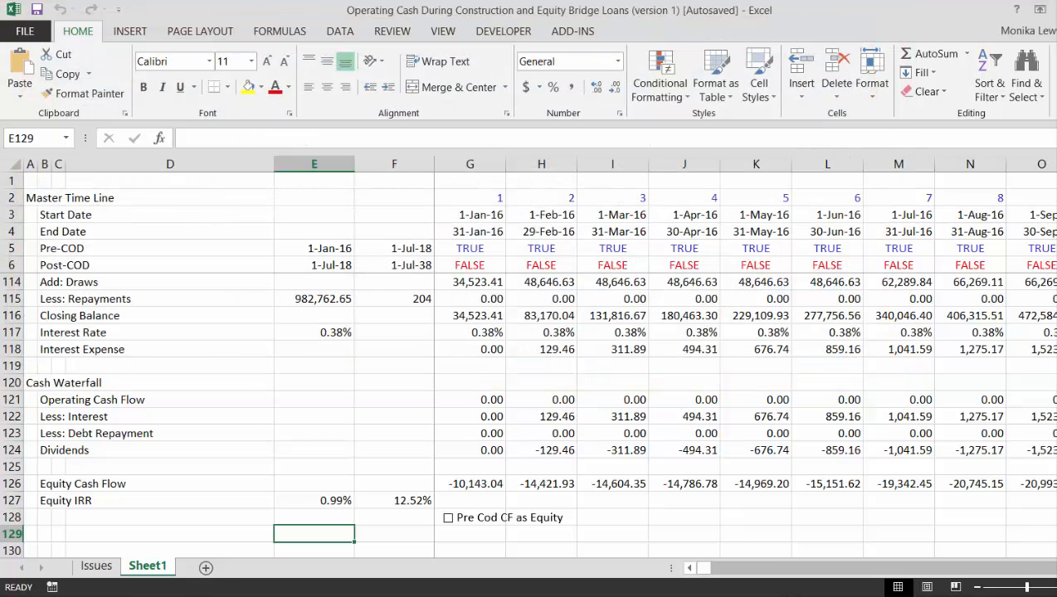
pyautogui.hotkey('alt', 'Tab')
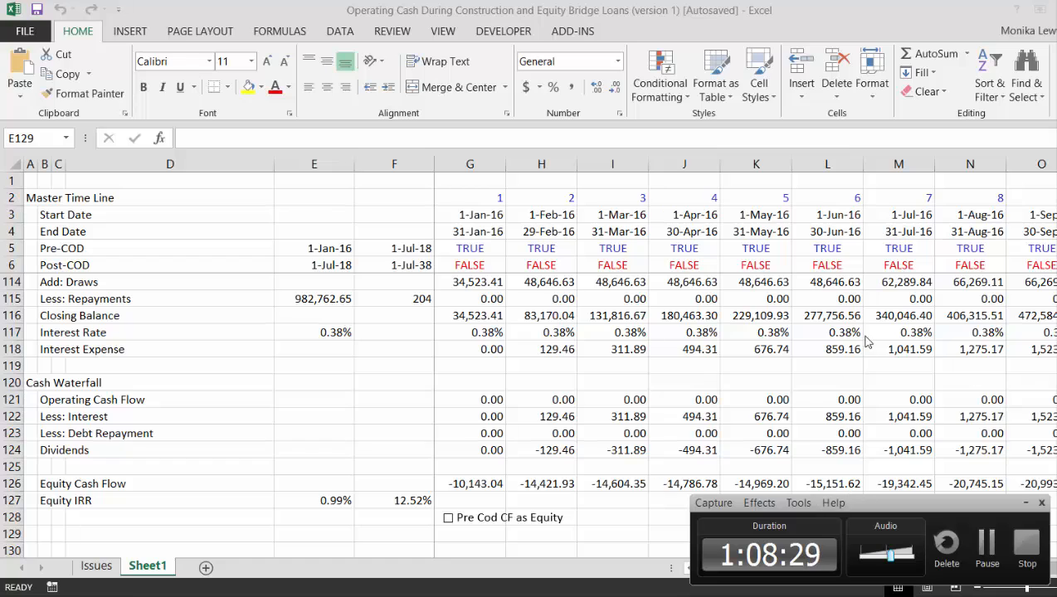